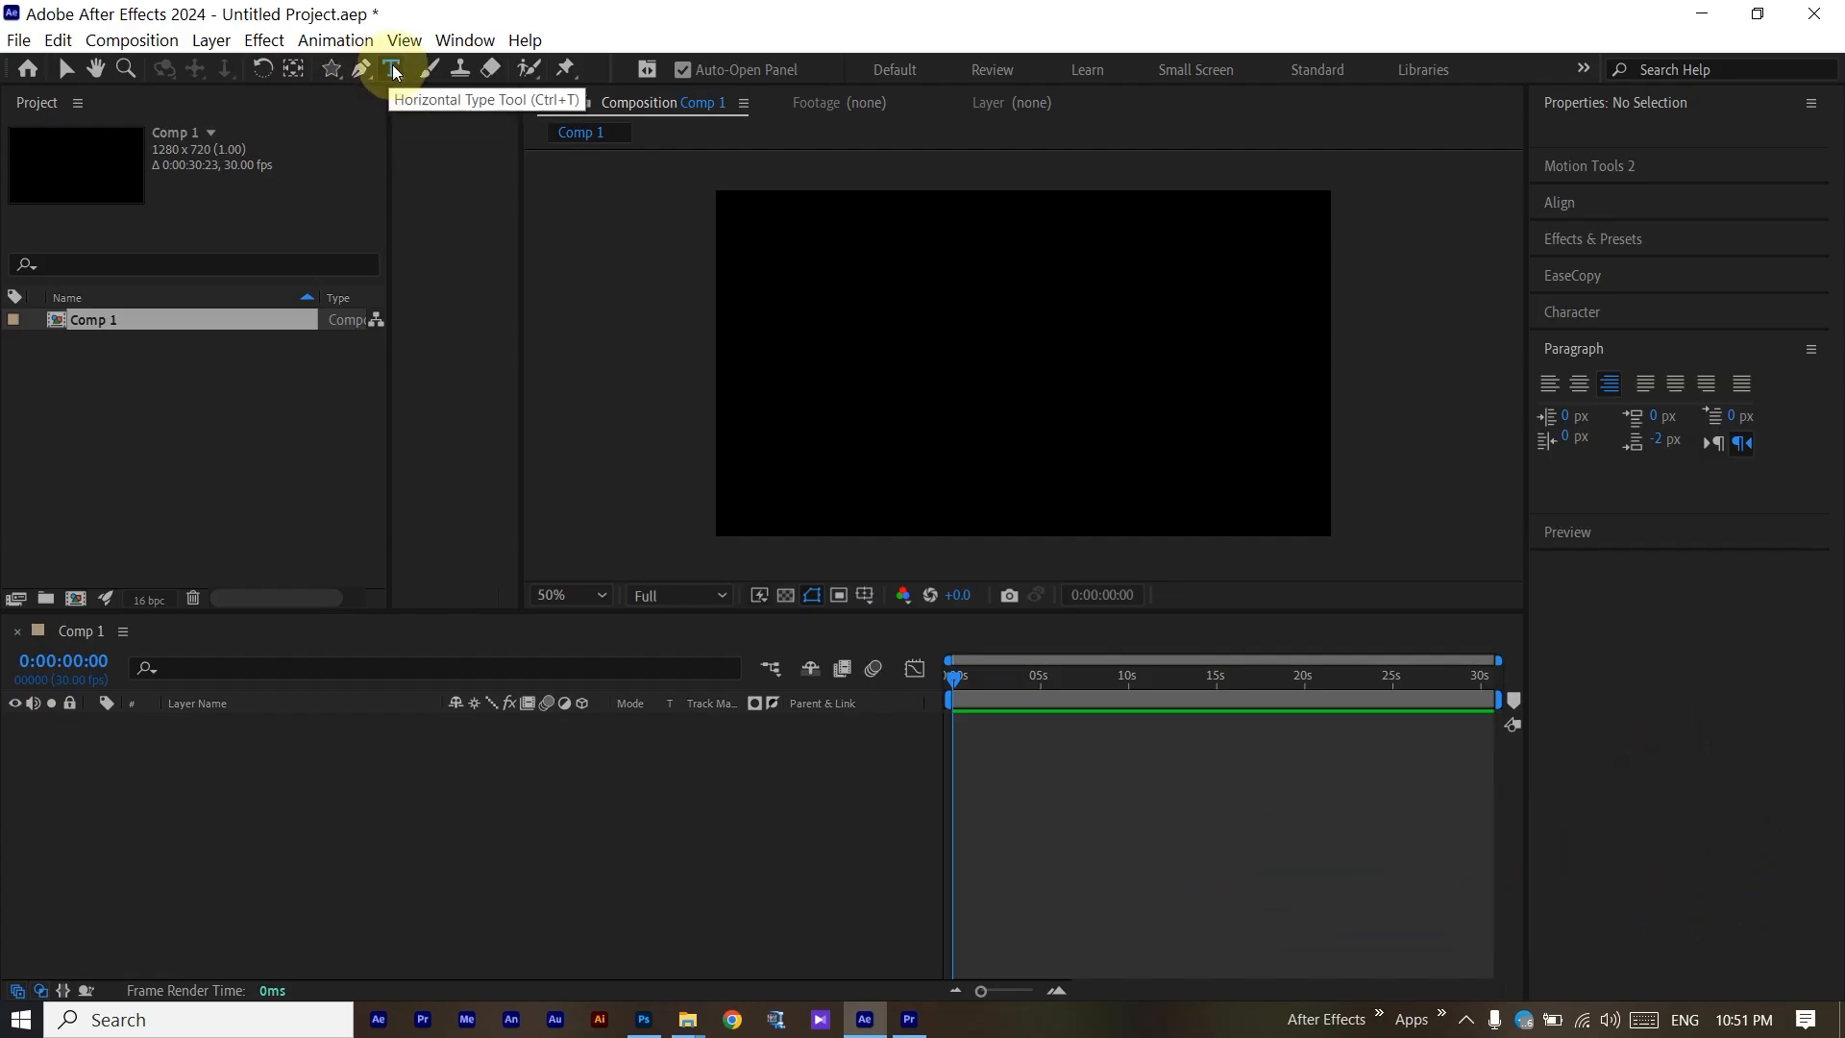
{"action": "left_click", "coordinate": [404, 72]}
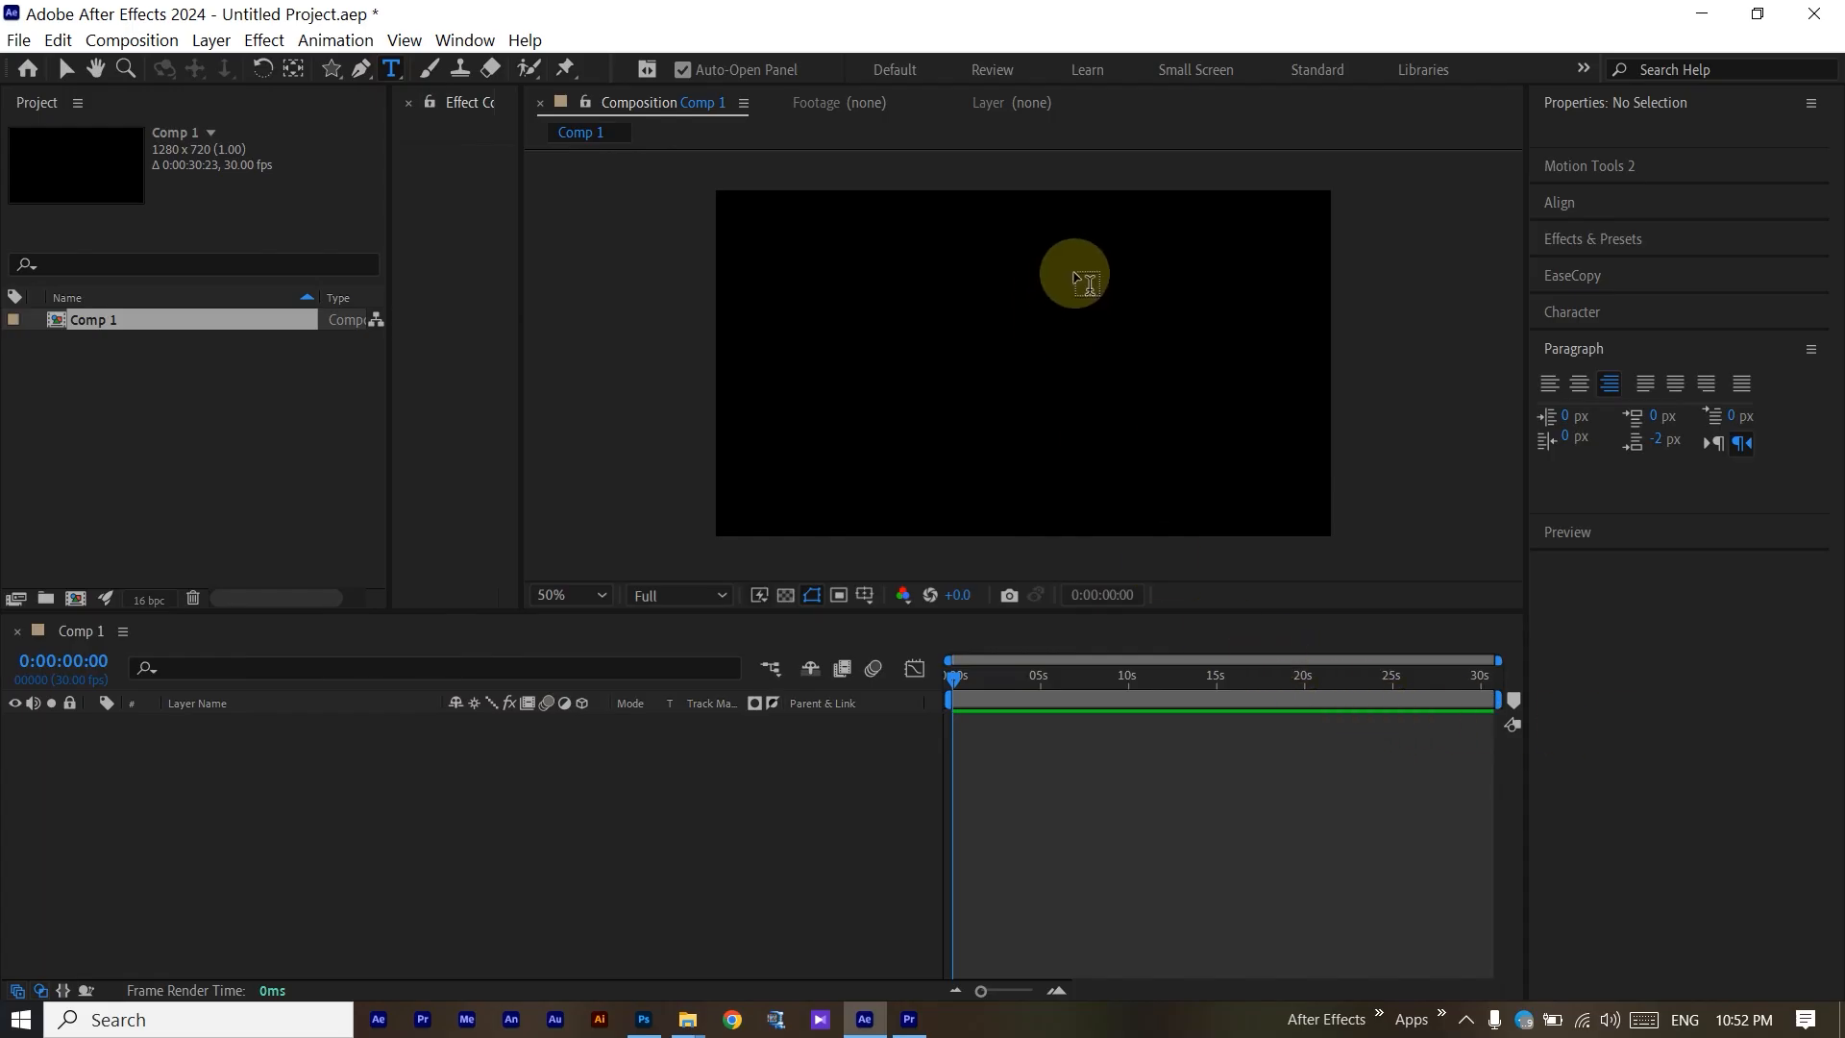
{"action": "left_click", "coordinate": [1201, 274]}
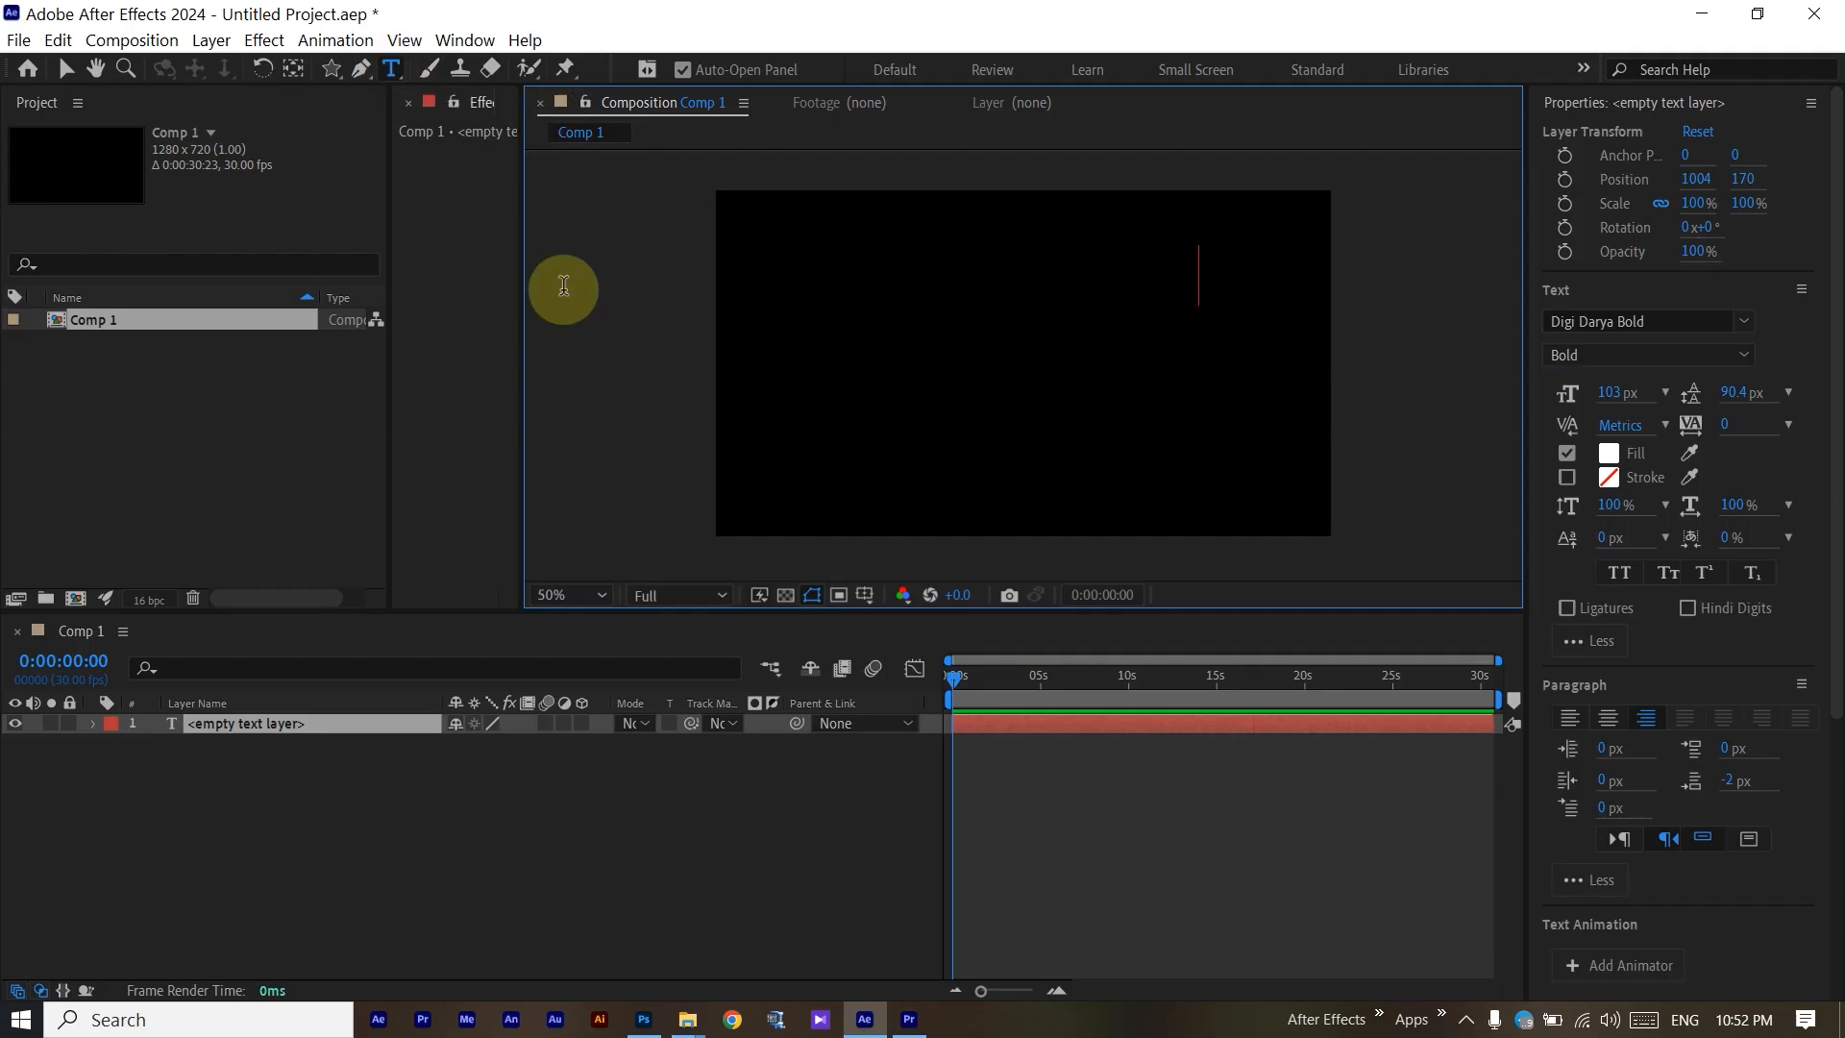
{"action": "left_click", "coordinate": [394, 71]}
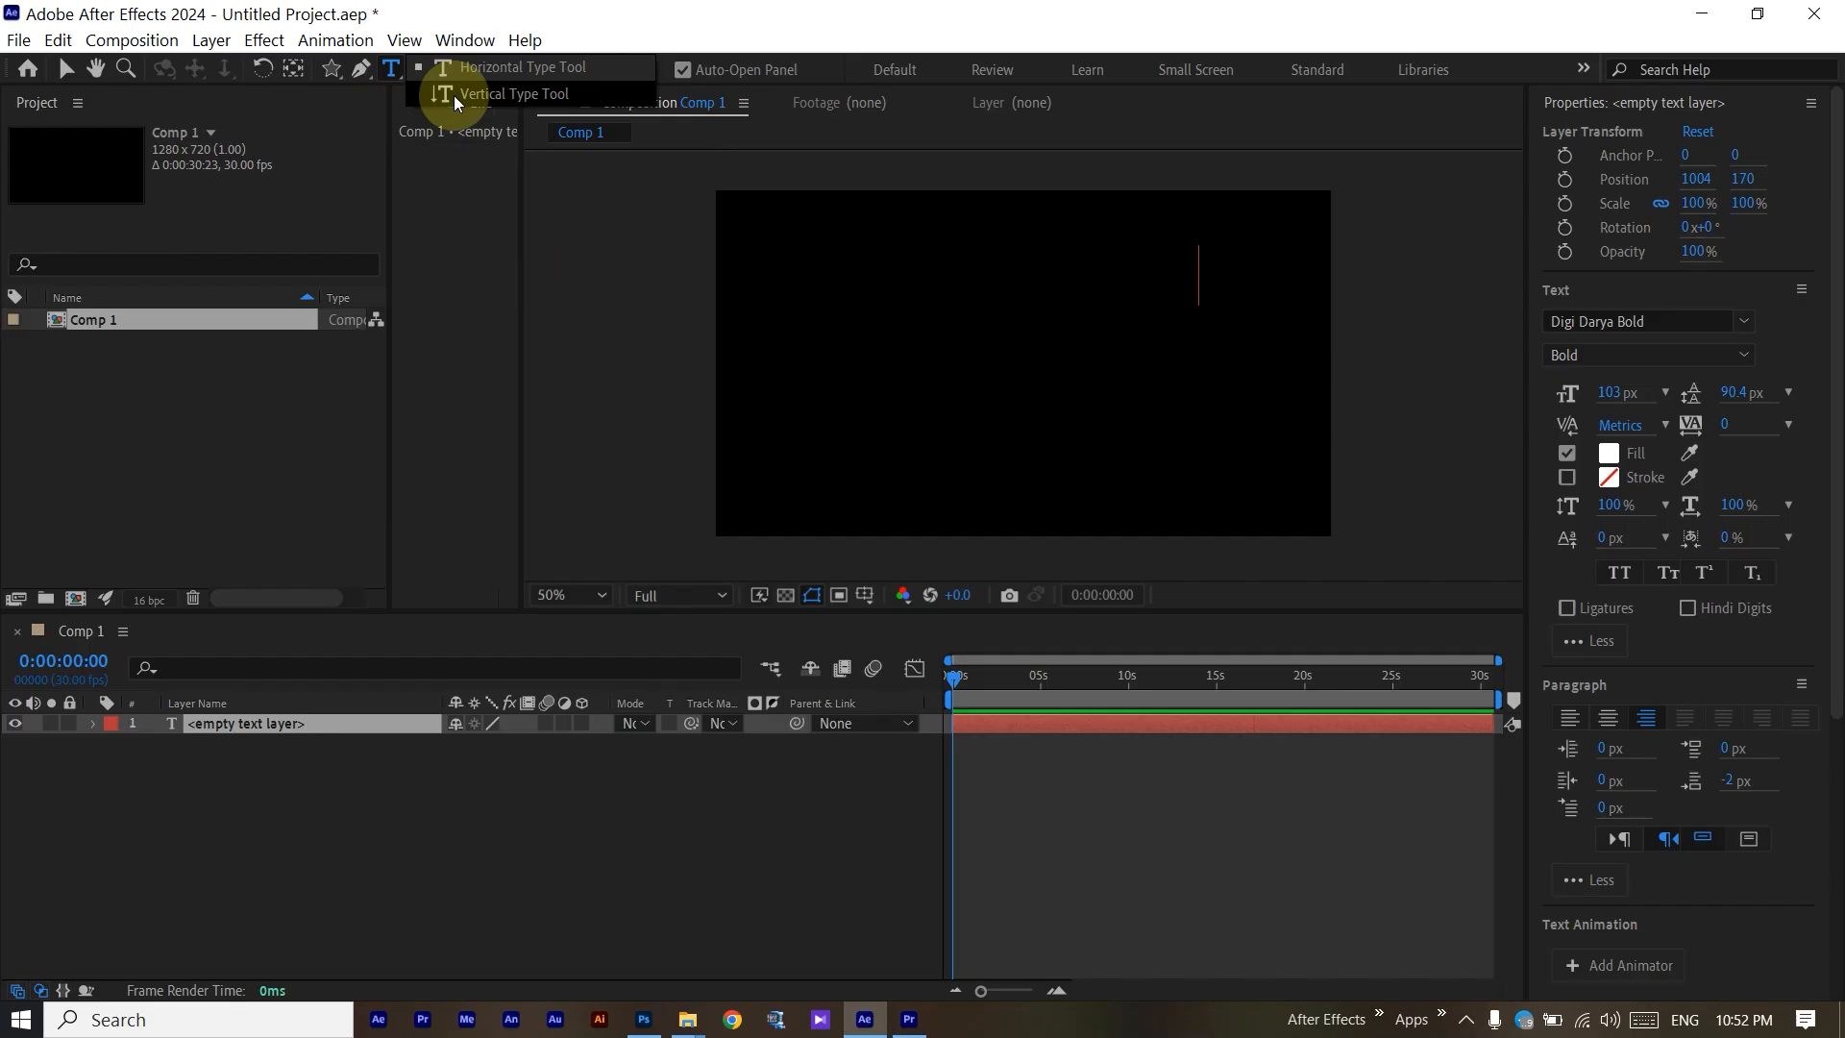
{"action": "left_click", "coordinate": [392, 75]}
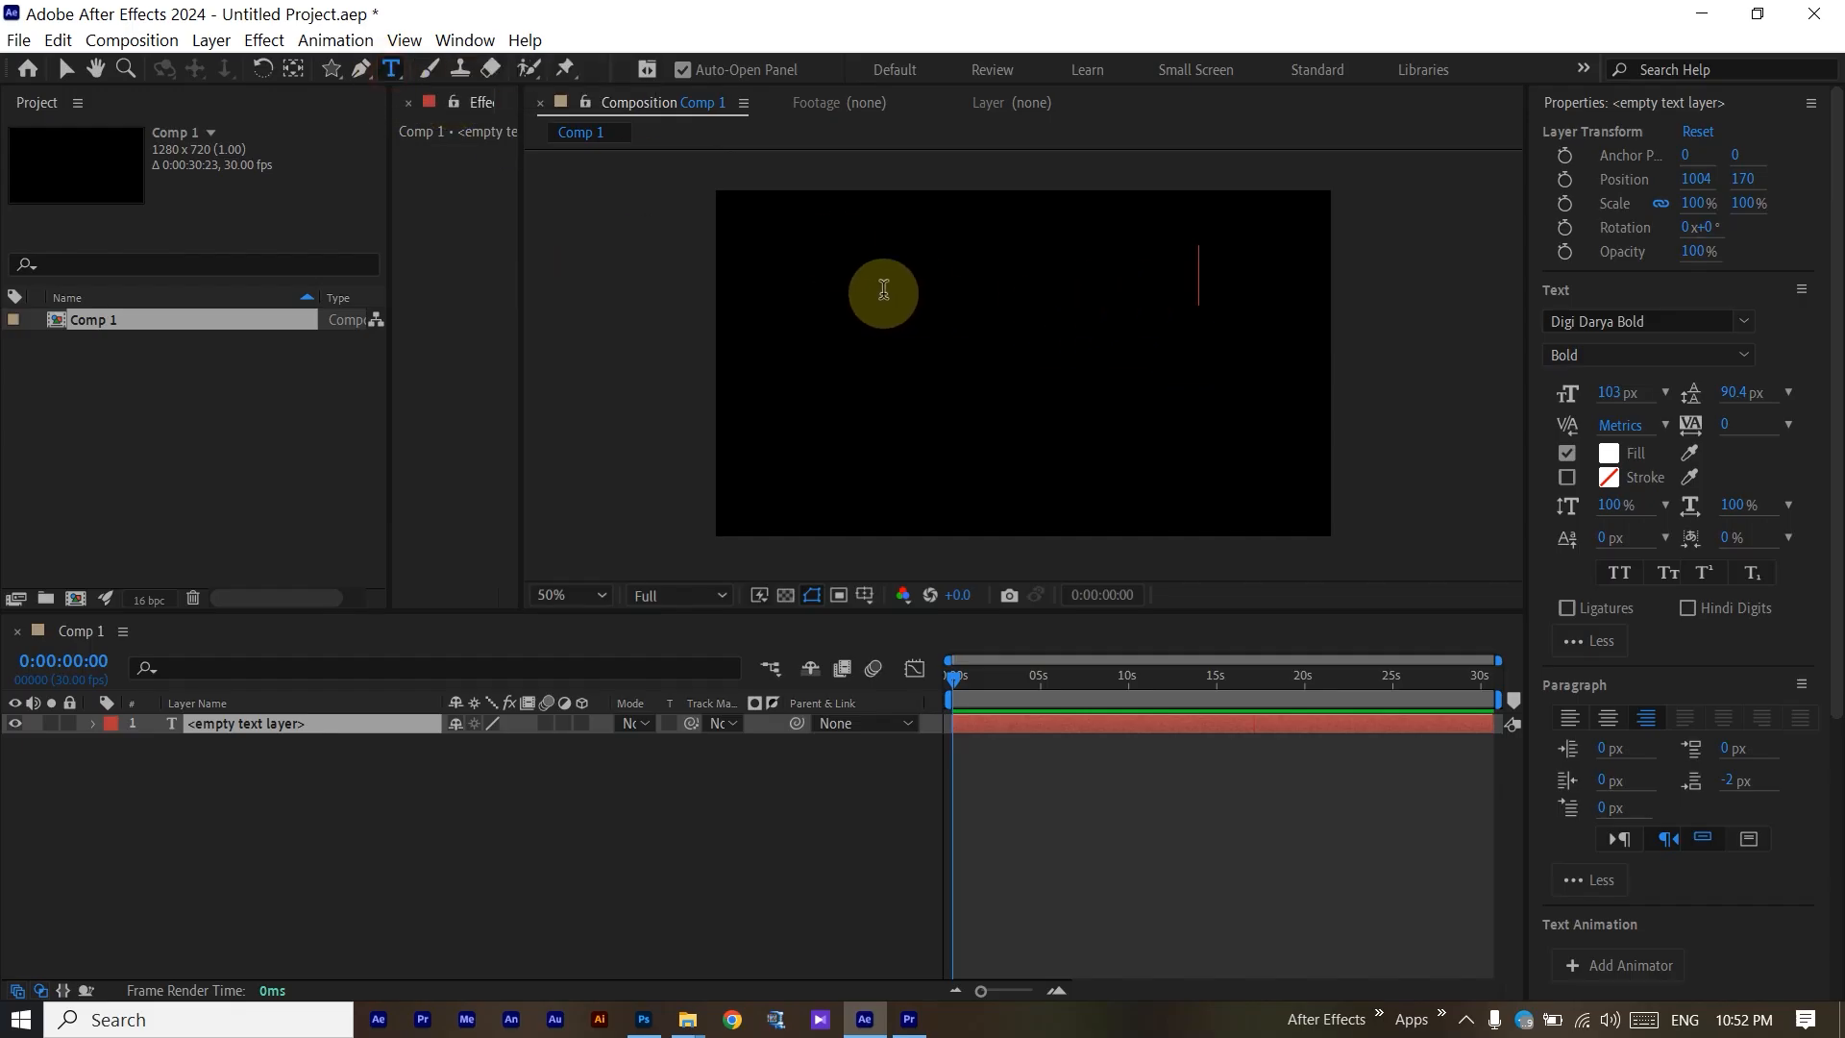
{"action": "key", "text": "ctrl+z"}
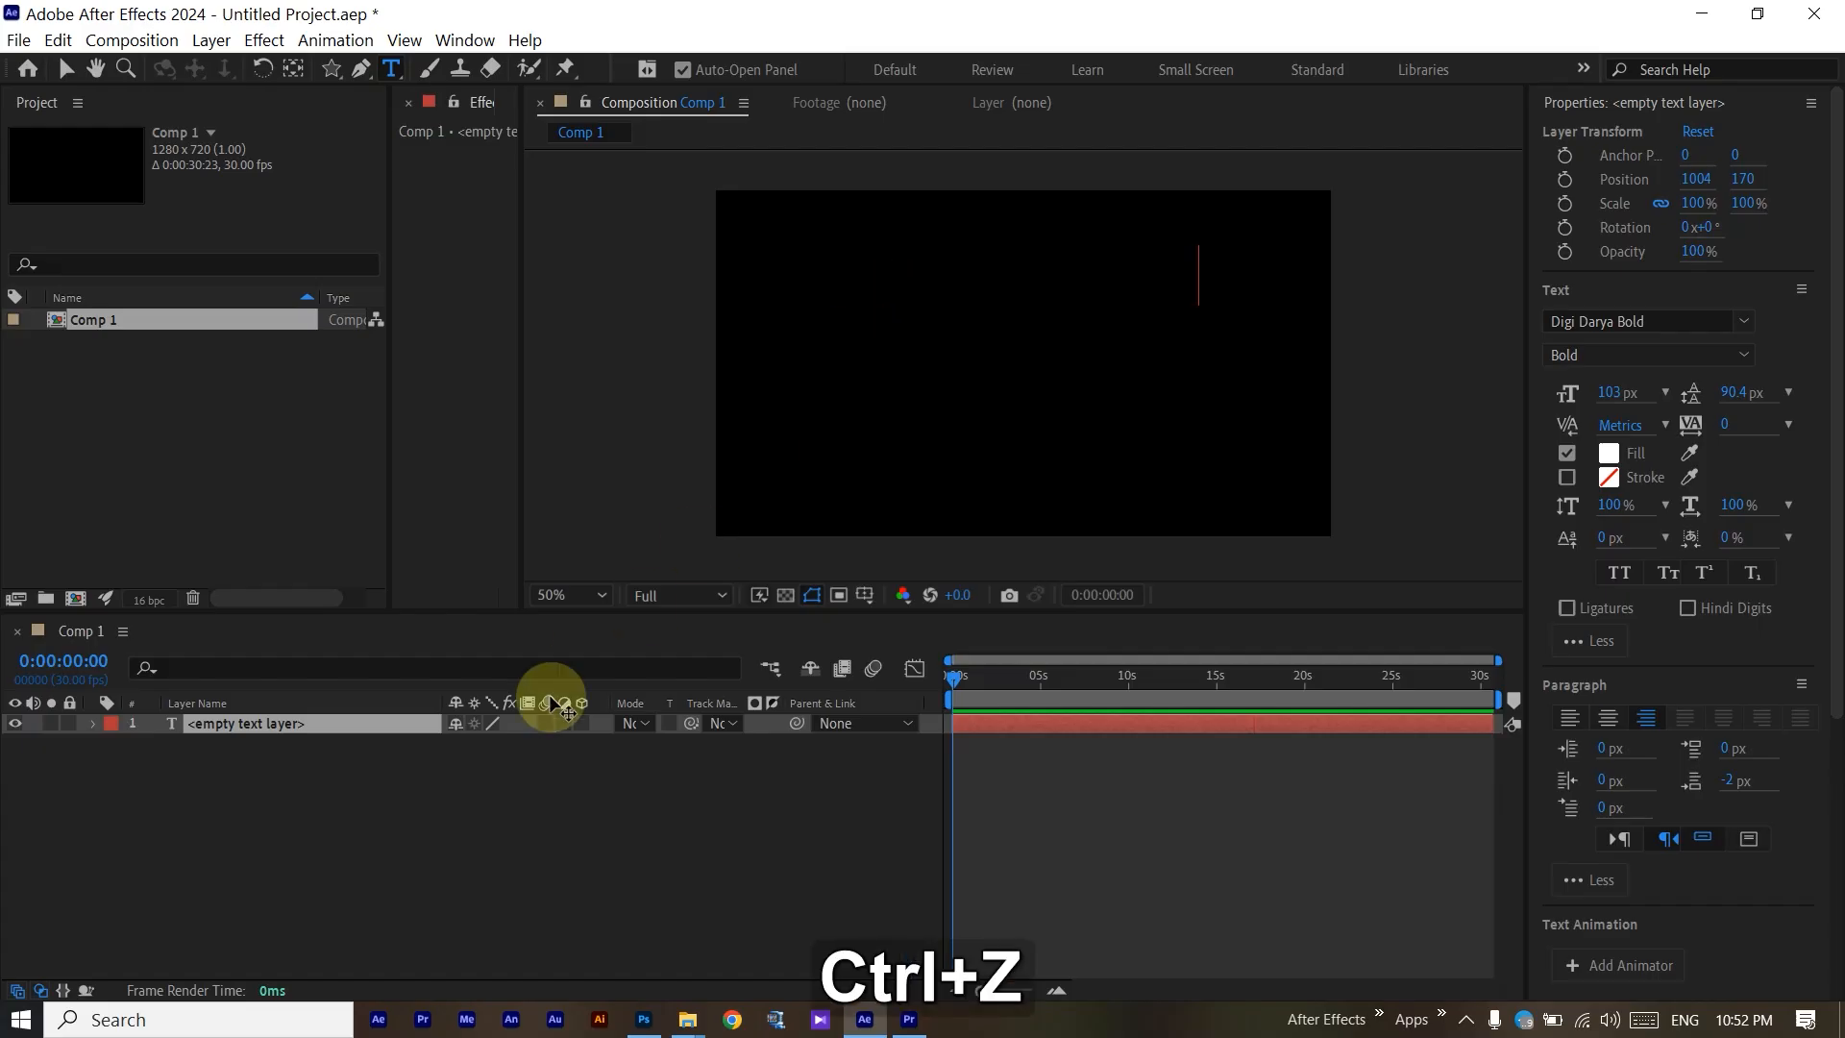
{"action": "key", "text": "ctrl+z"}
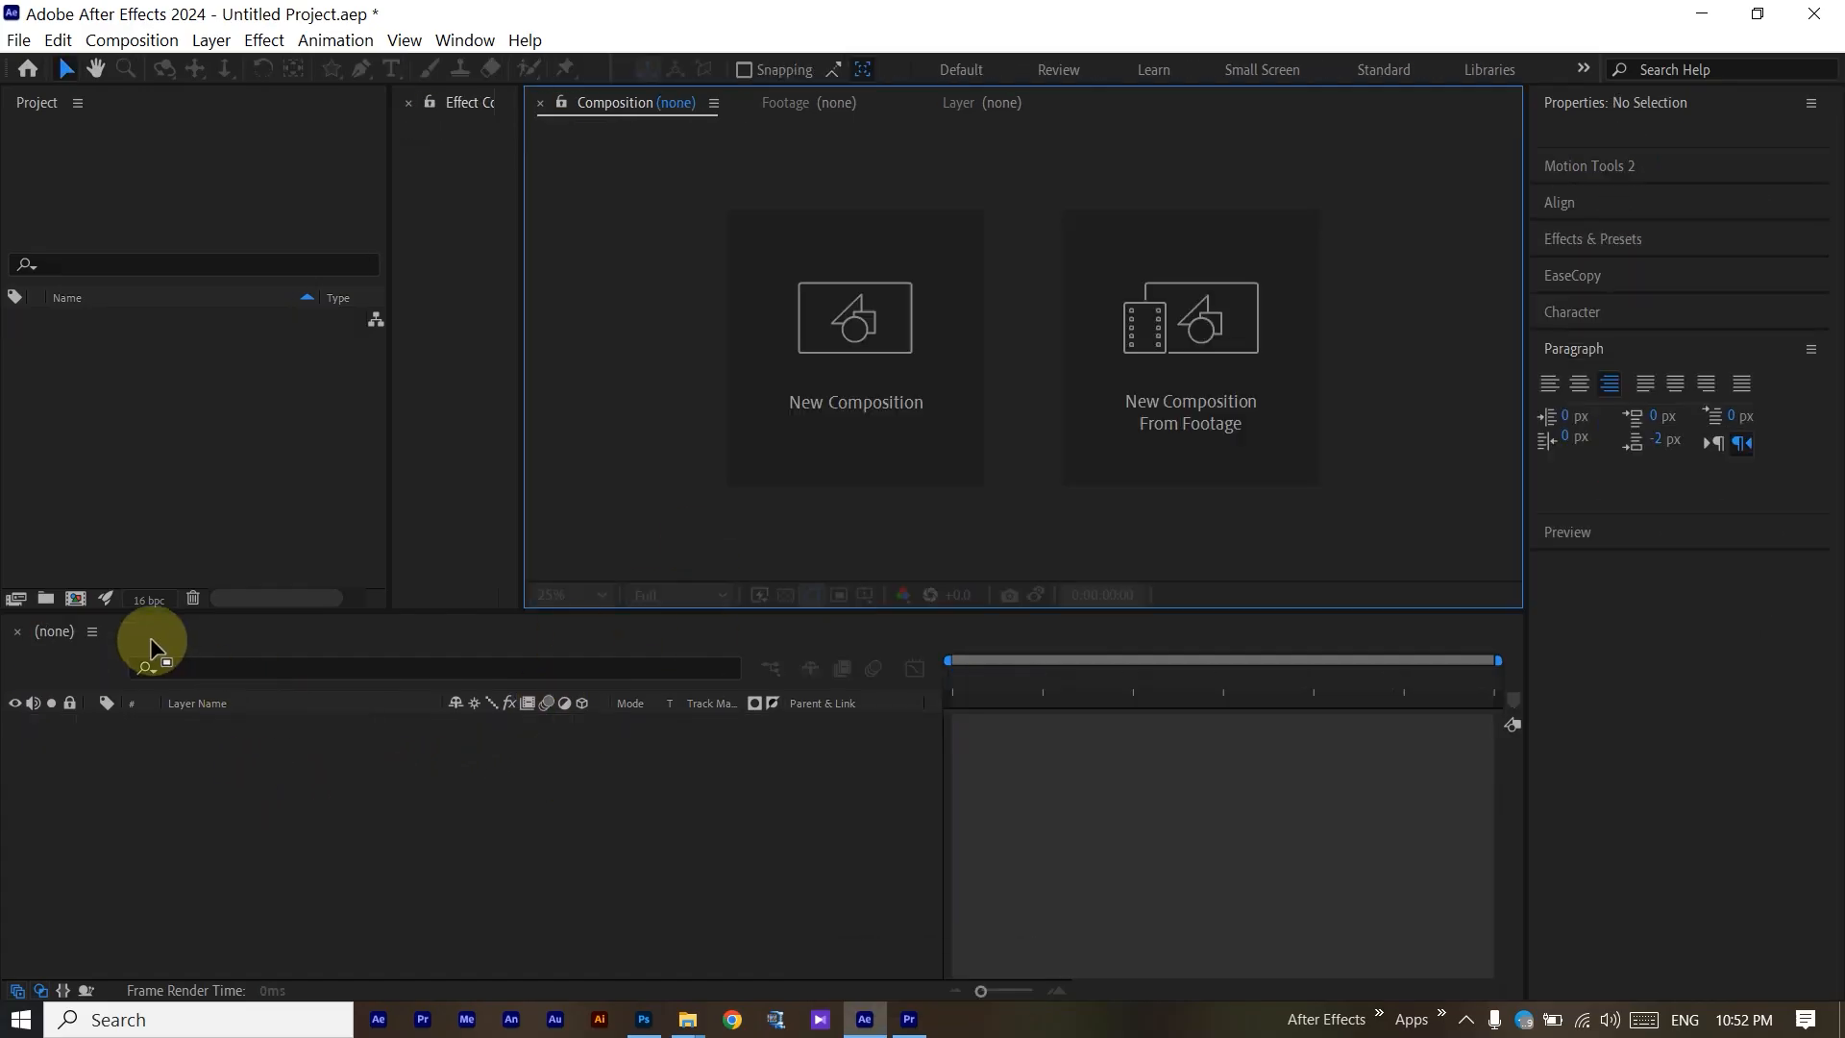
Create a new 1280 × 720 composition at 30 fps with a duration of 0:00:30:23.
{"action": "left_click", "coordinate": [75, 599]}
{"action": "left_click", "coordinate": [1475, 692]}
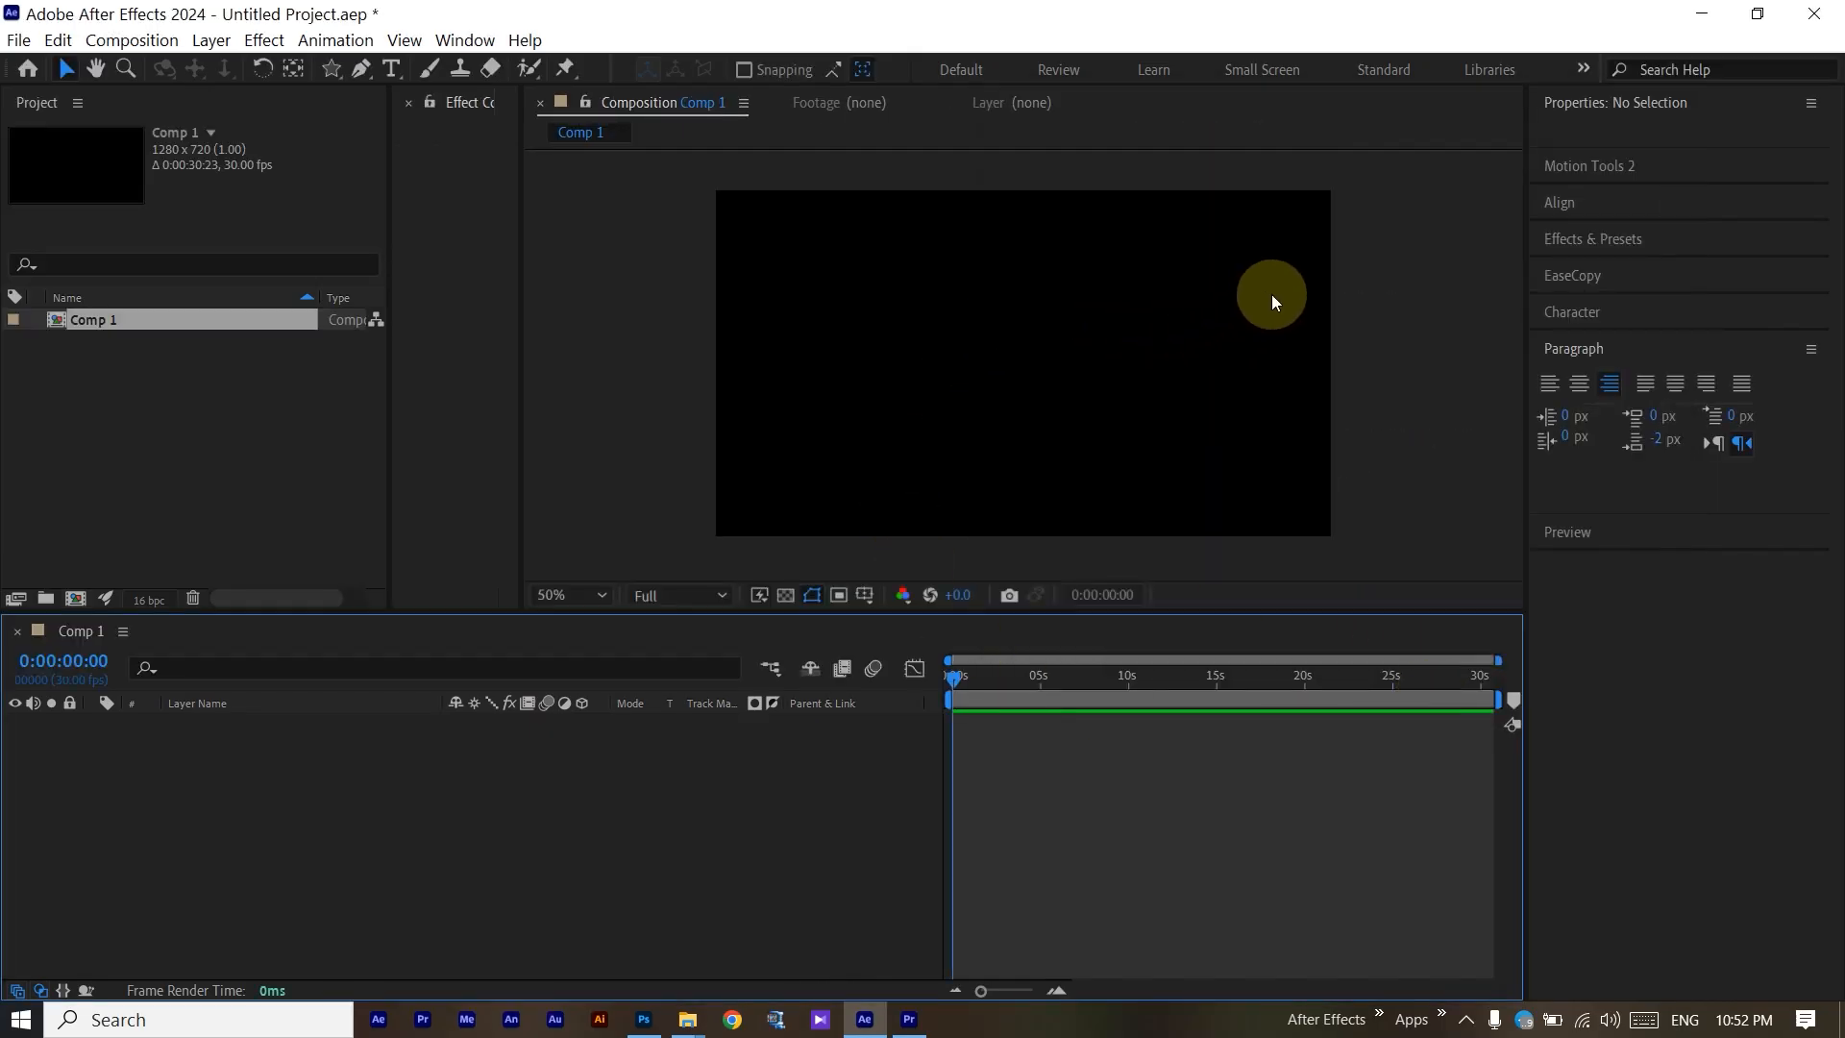
Add a horizontal point text layer reading "uhgfd" near the upper-right corner of the composition frame.
{"action": "left_click", "coordinate": [387, 66]}
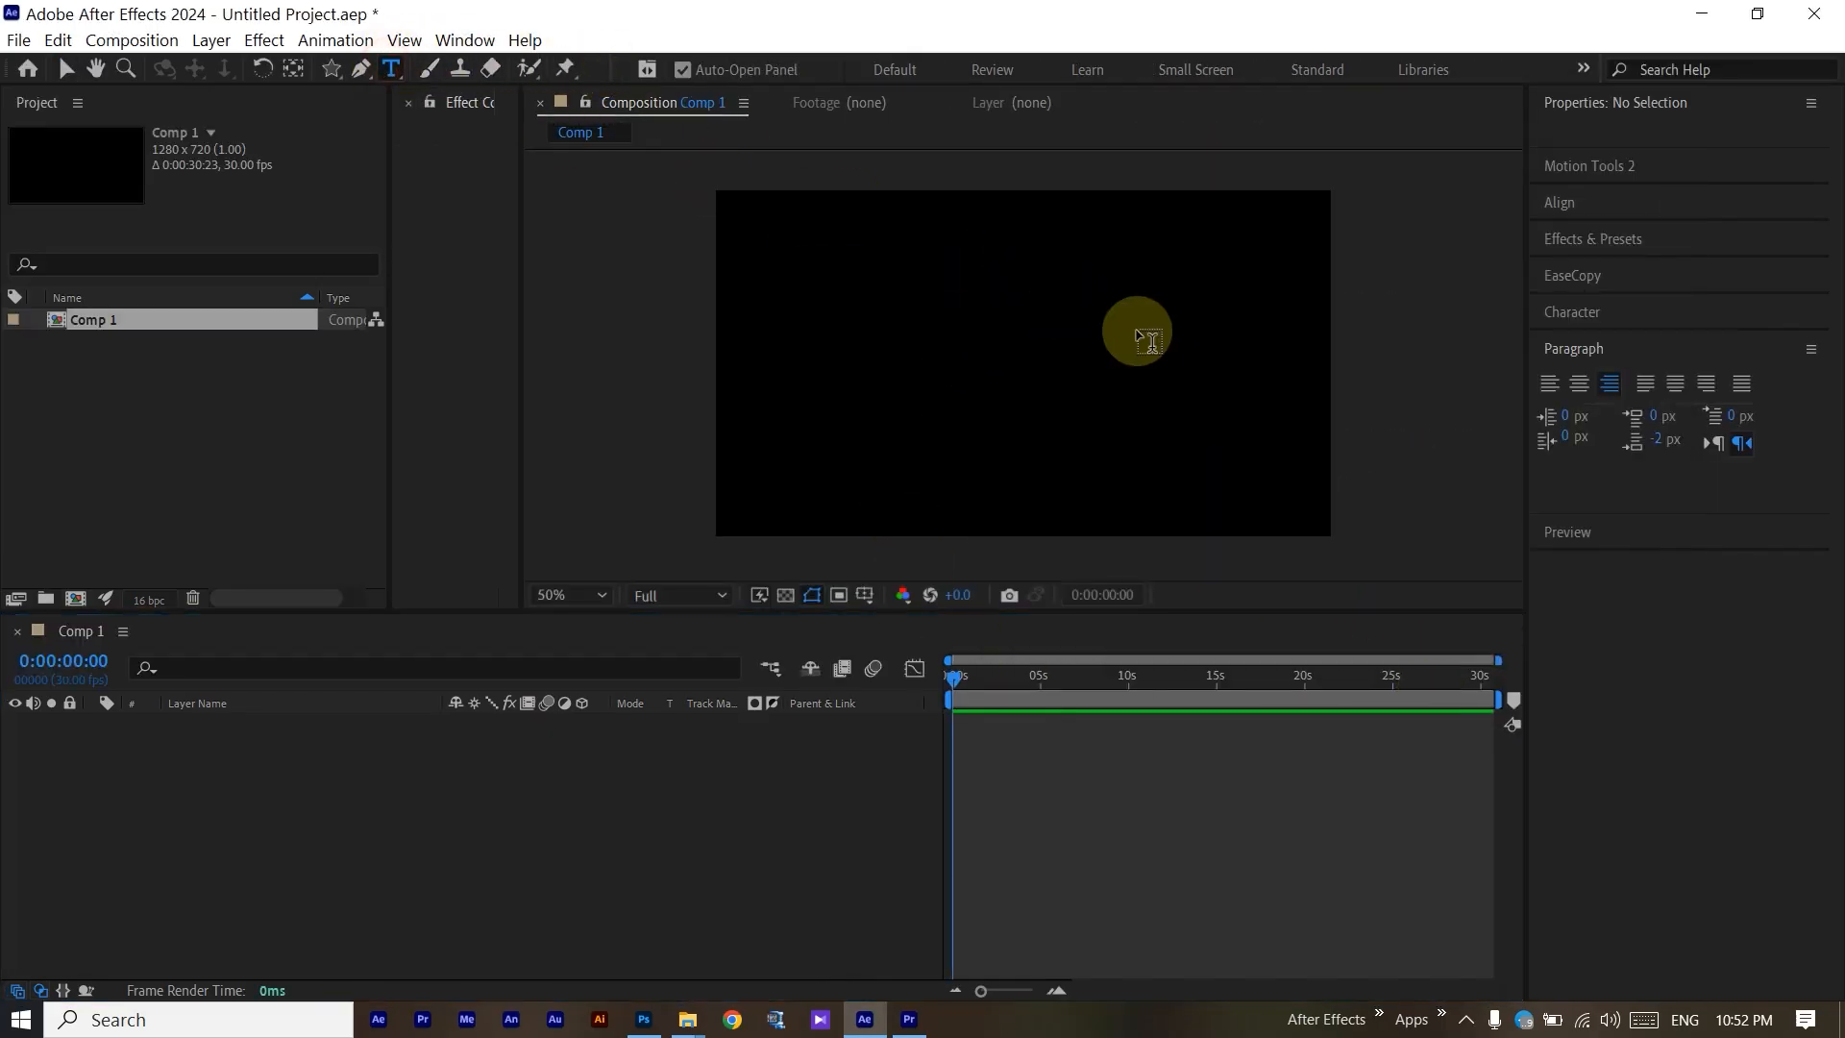
{"action": "left_click", "coordinate": [1259, 289]}
{"action": "type", "text": "uhgfd"}
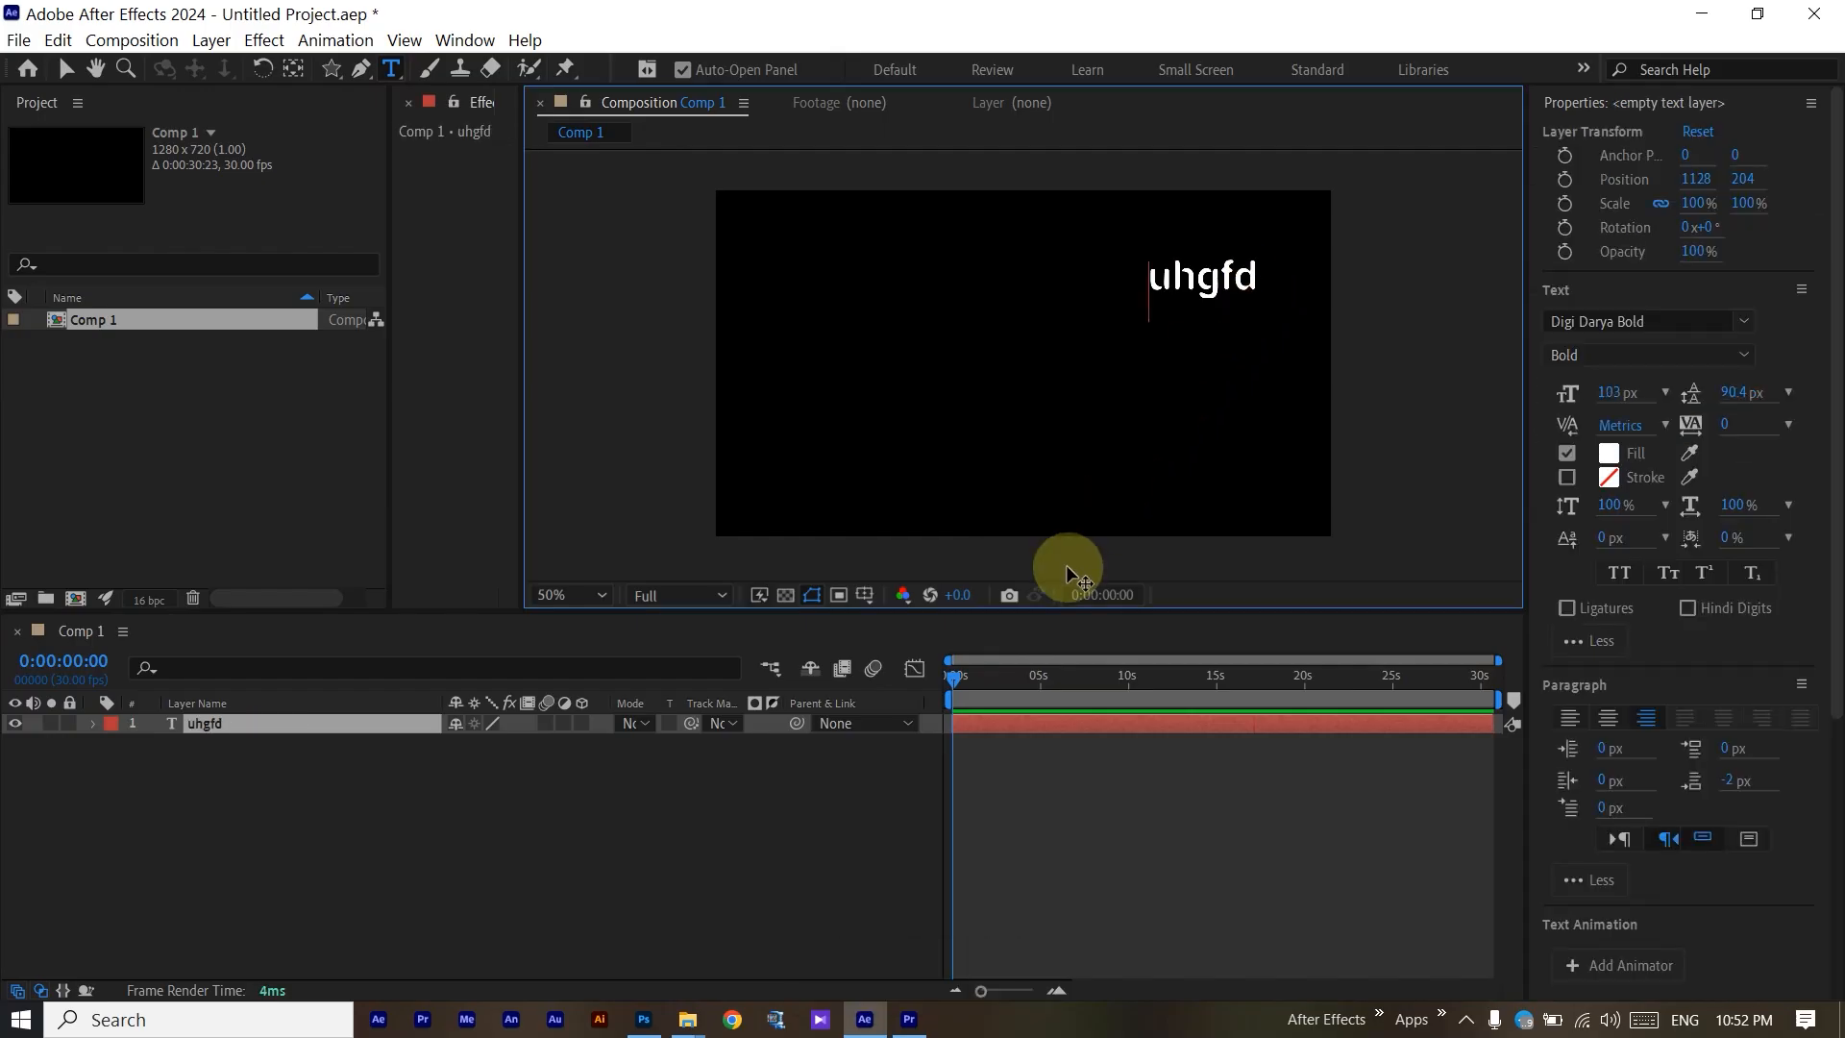
Clear all characters from the "uhgfd" text and delete its emptied layer.
{"action": "key", "text": "ctrl+a"}
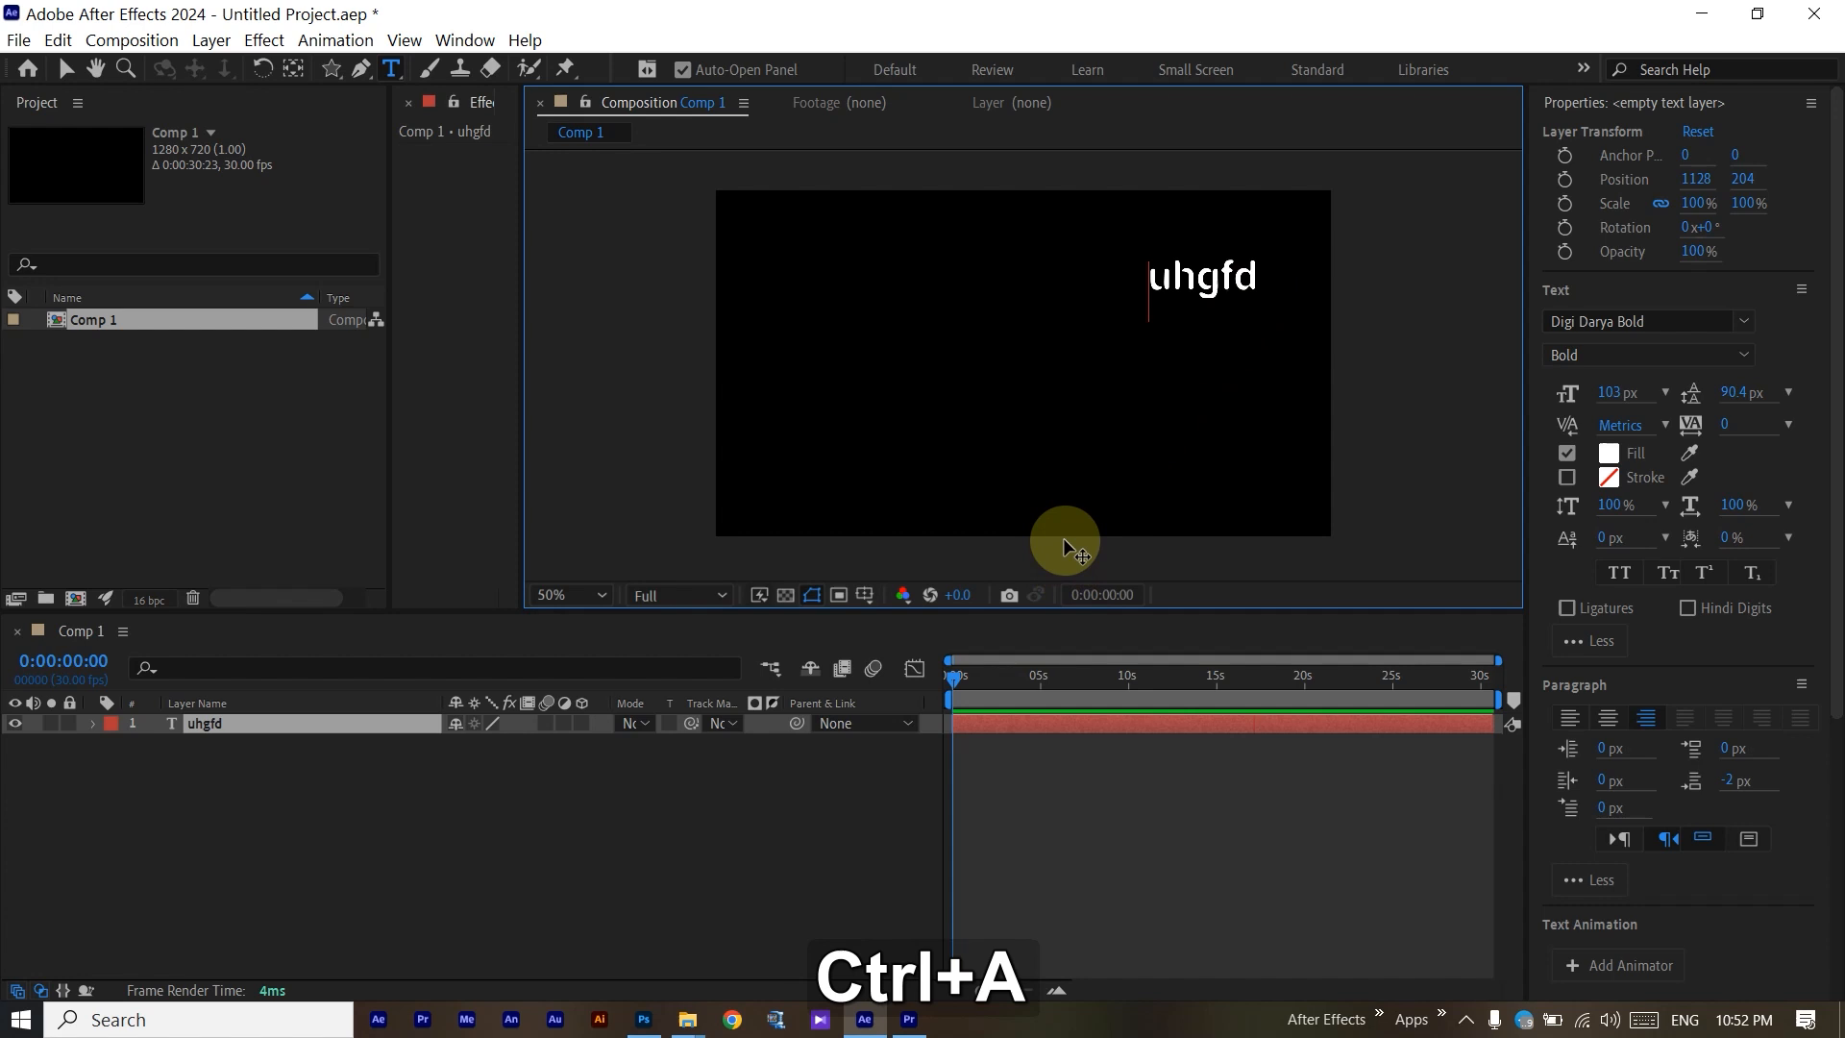
{"action": "key", "text": "BackSpace"}
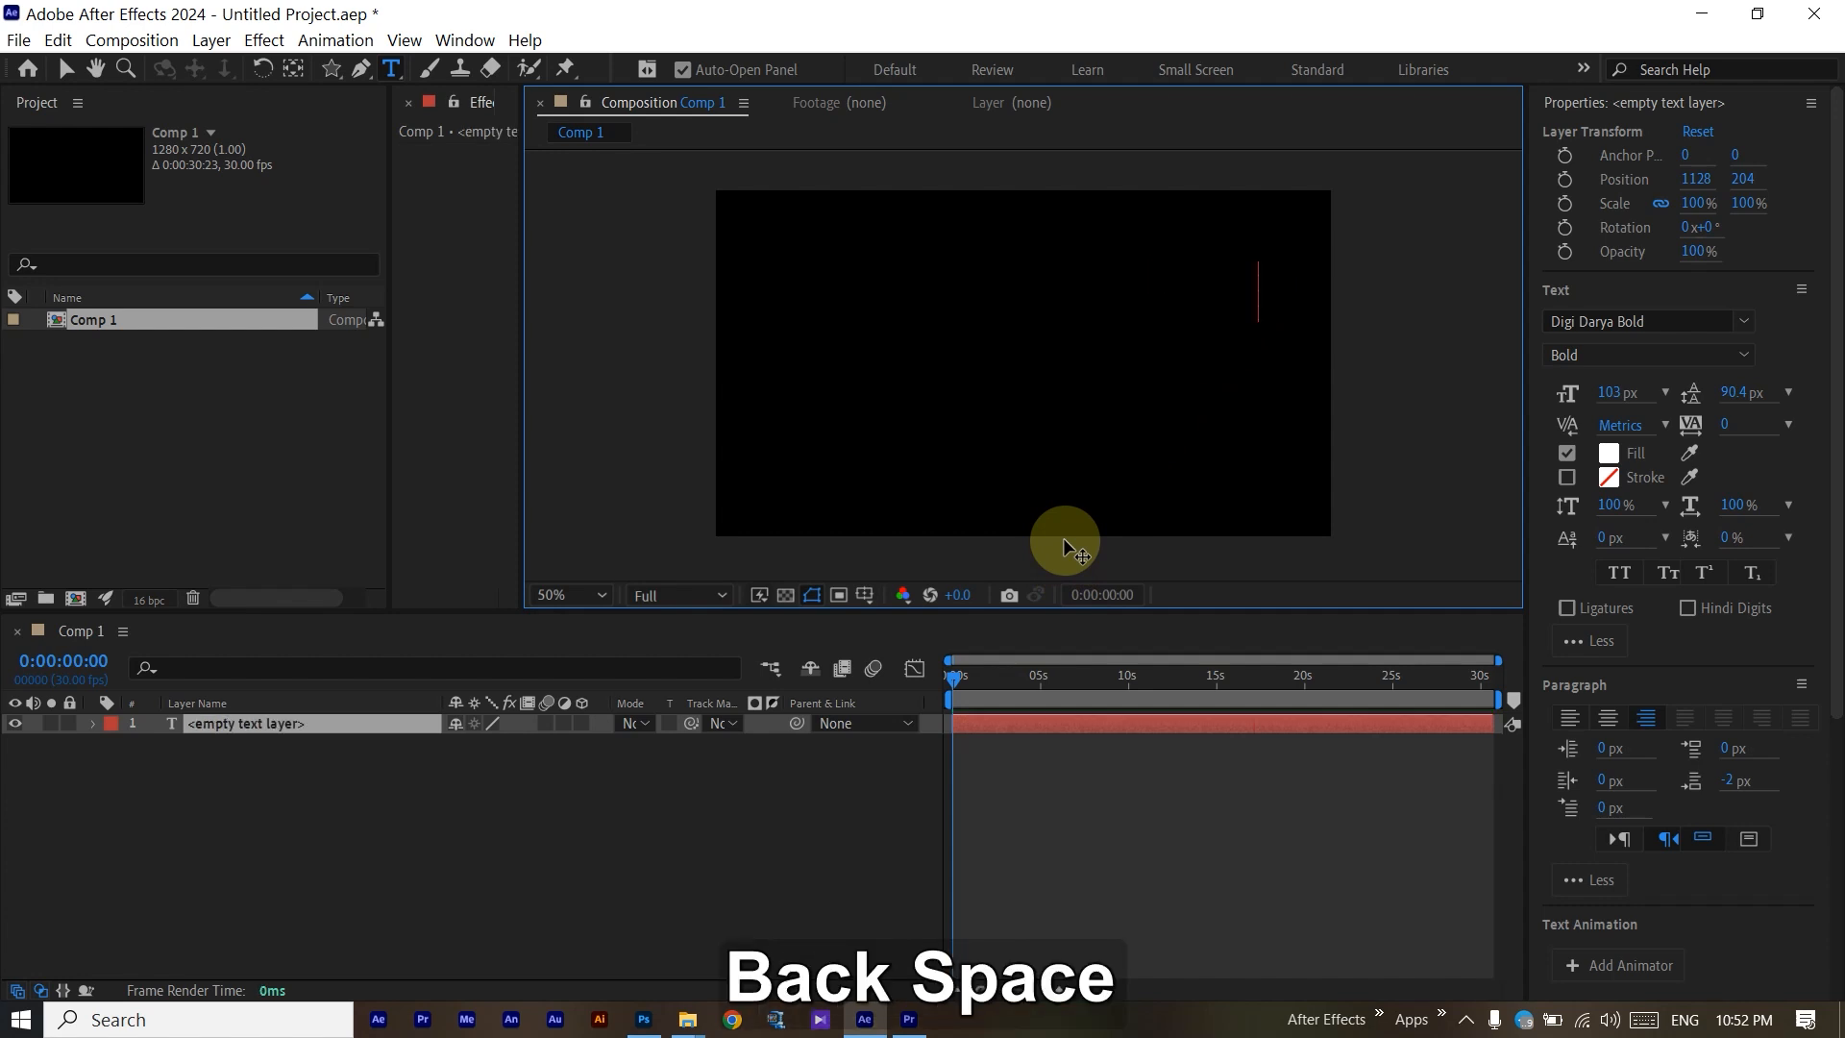
{"action": "left_click", "coordinate": [279, 741]}
{"action": "left_click", "coordinate": [296, 717]}
{"action": "key", "text": "Delete"}
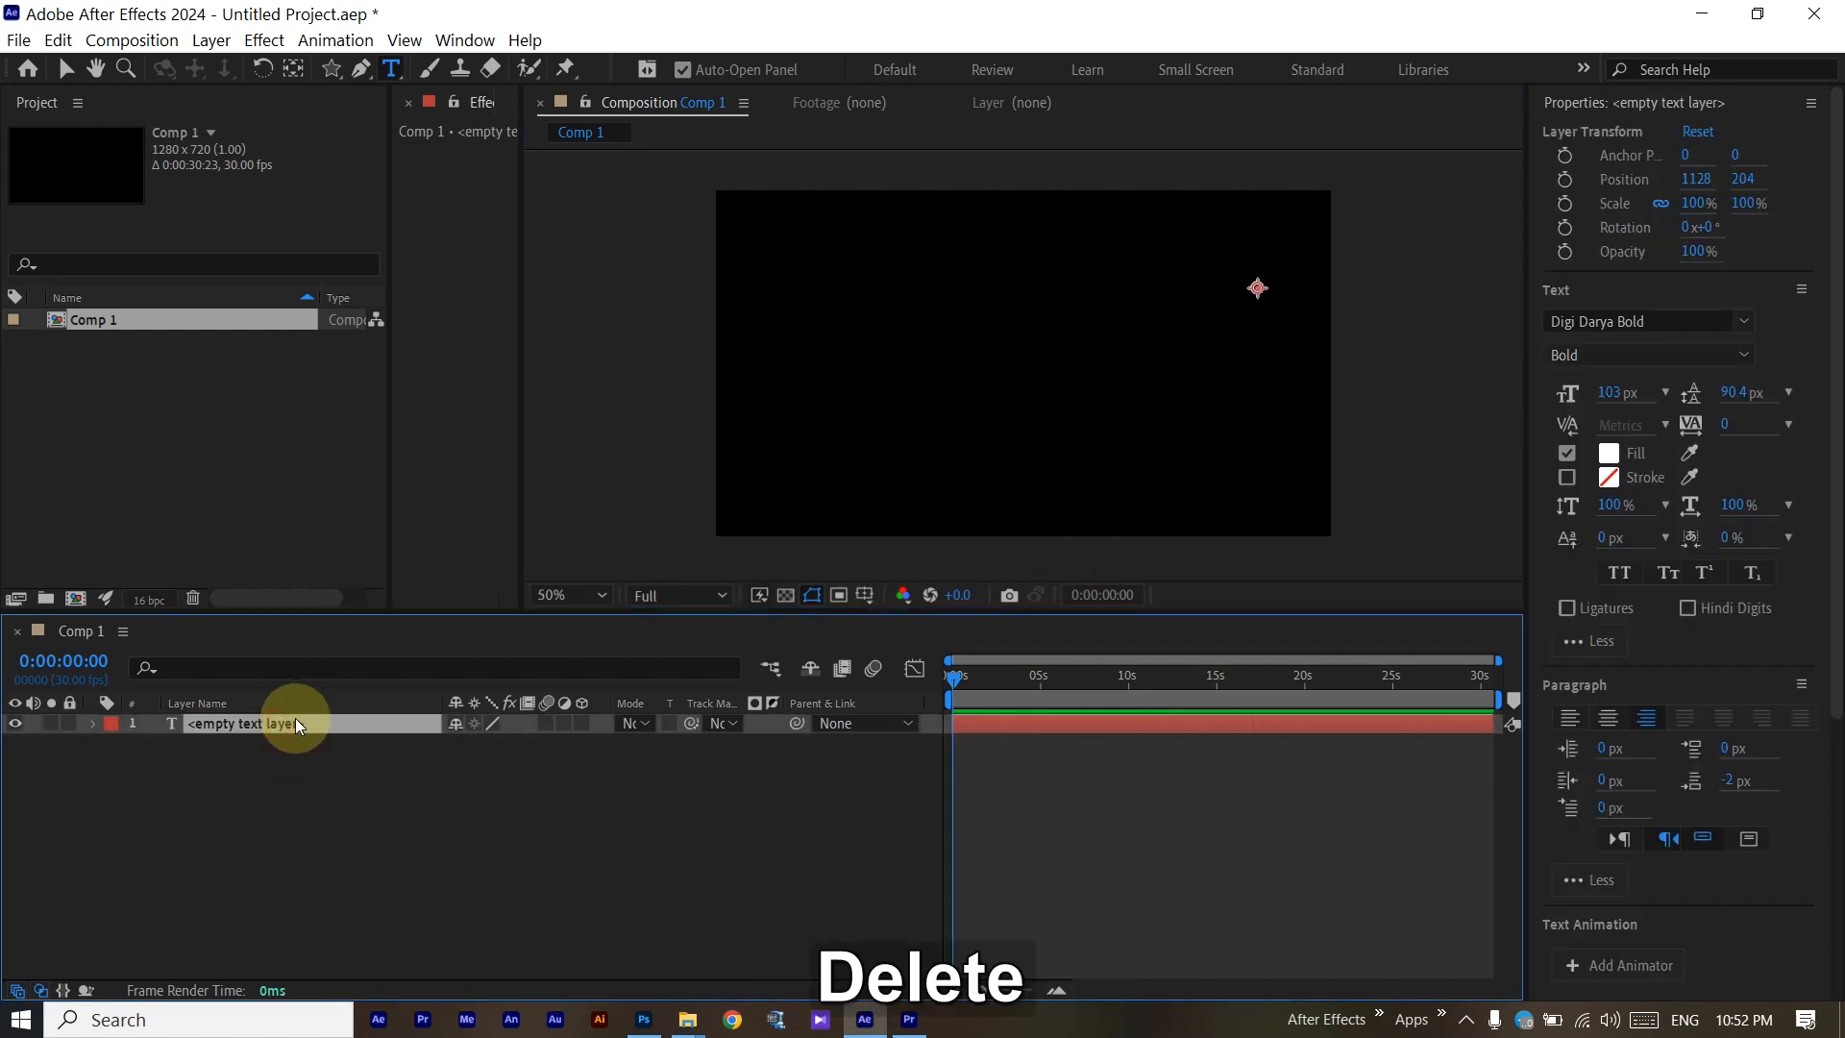
Draw a large paragraph text box across the middle of the composition frame and delete its empty text layer.
{"action": "left_click_drag", "start_coordinate": [1260, 250], "coordinate": [841, 474]}
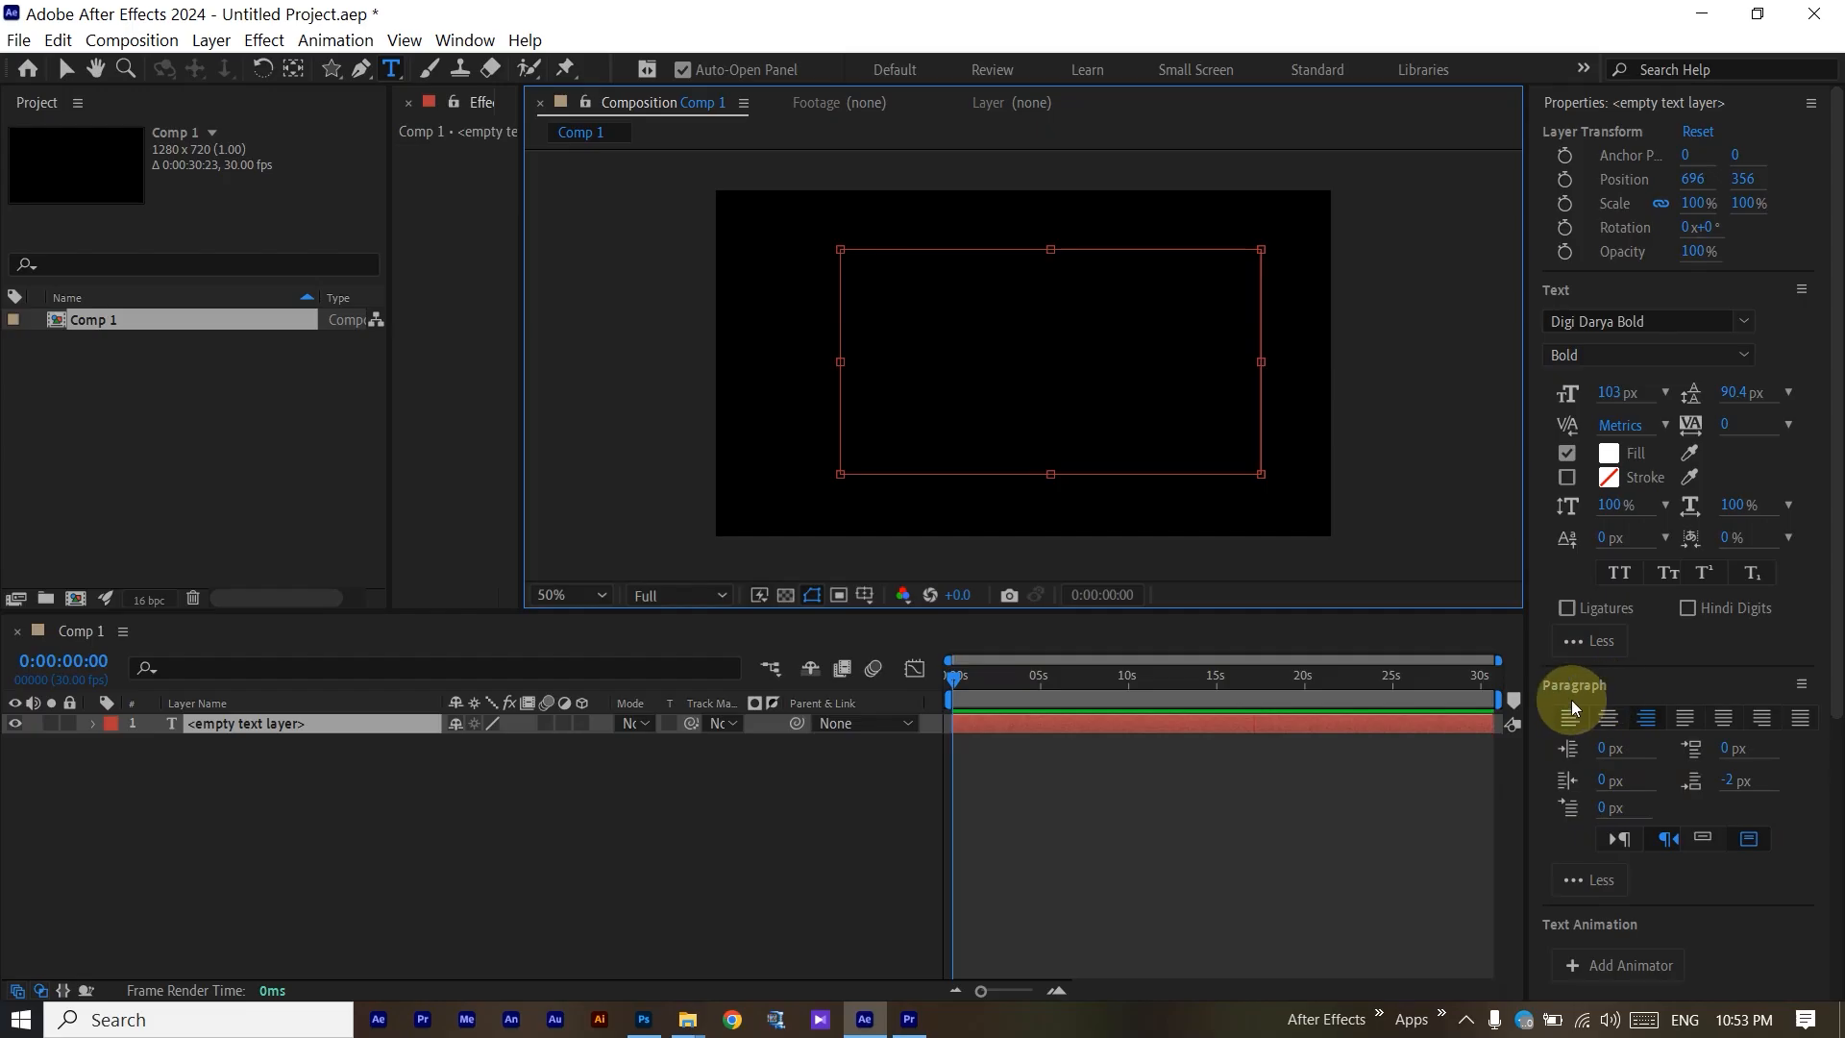
{"action": "left_click", "coordinate": [465, 43]}
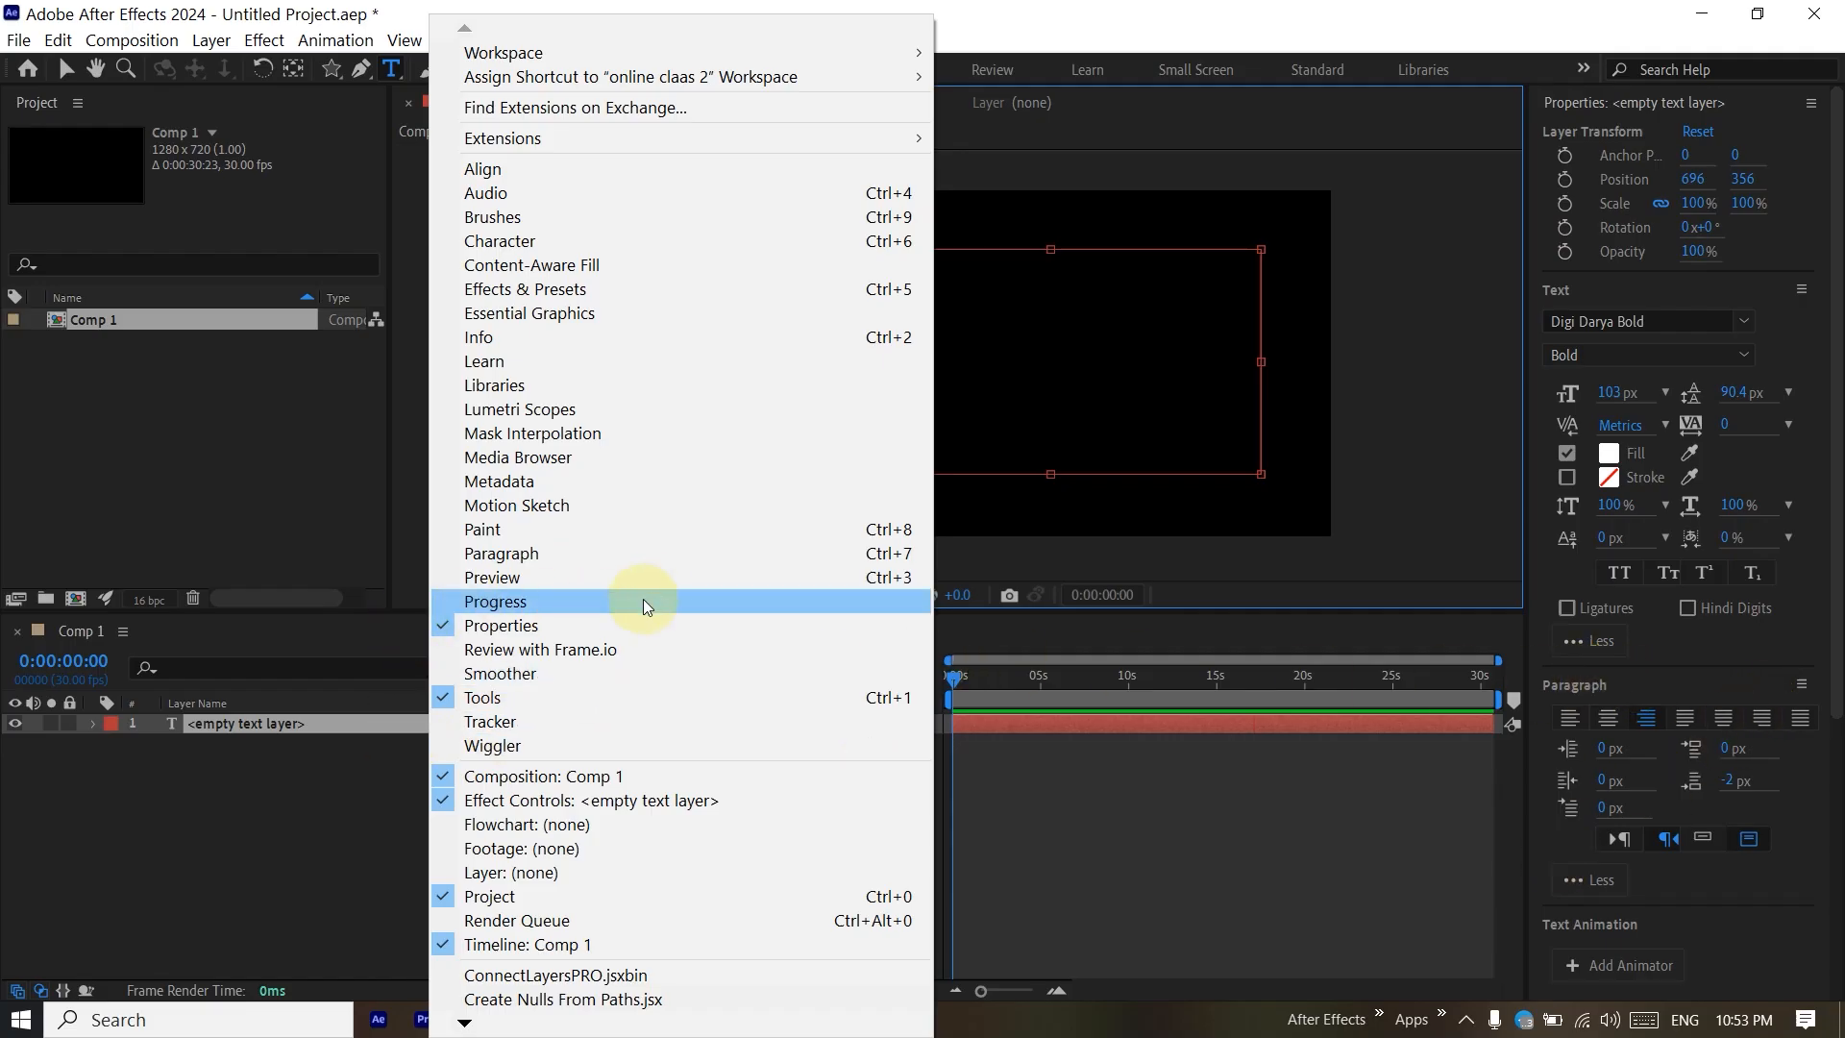
{"action": "left_click", "coordinate": [1708, 655]}
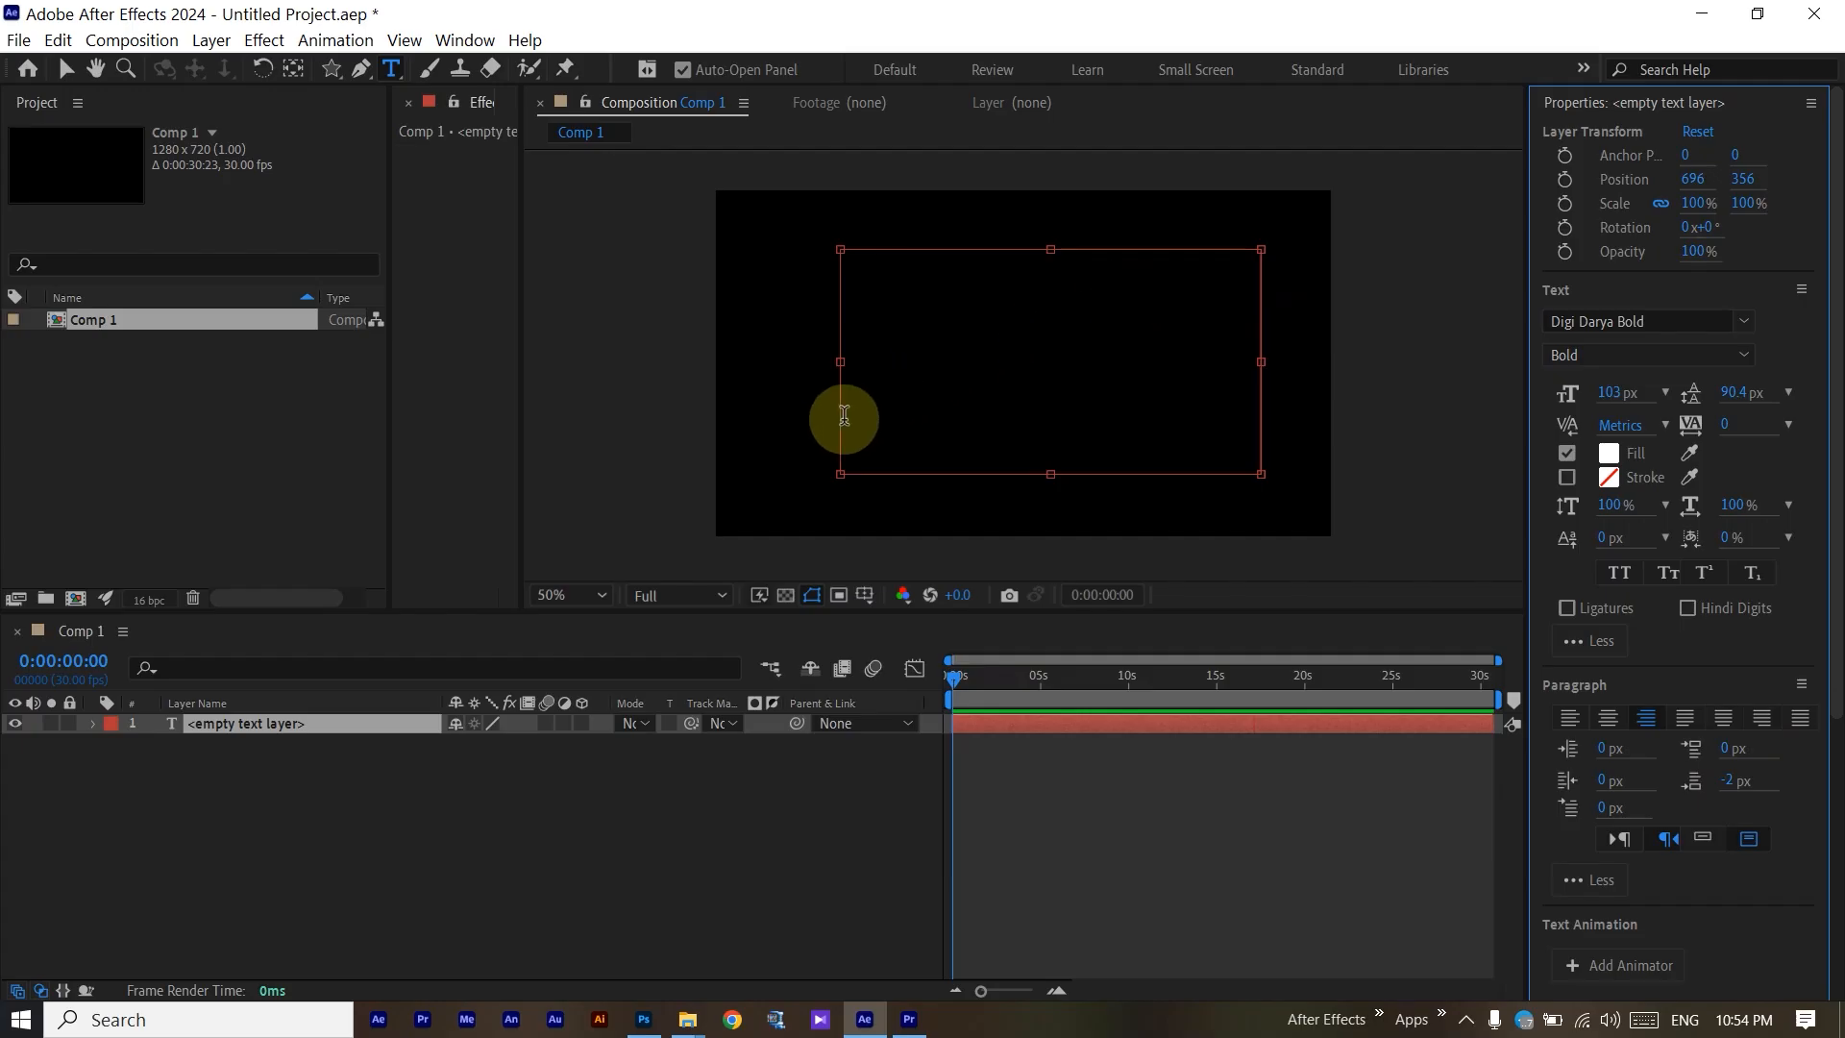
{"action": "left_click", "coordinate": [262, 768]}
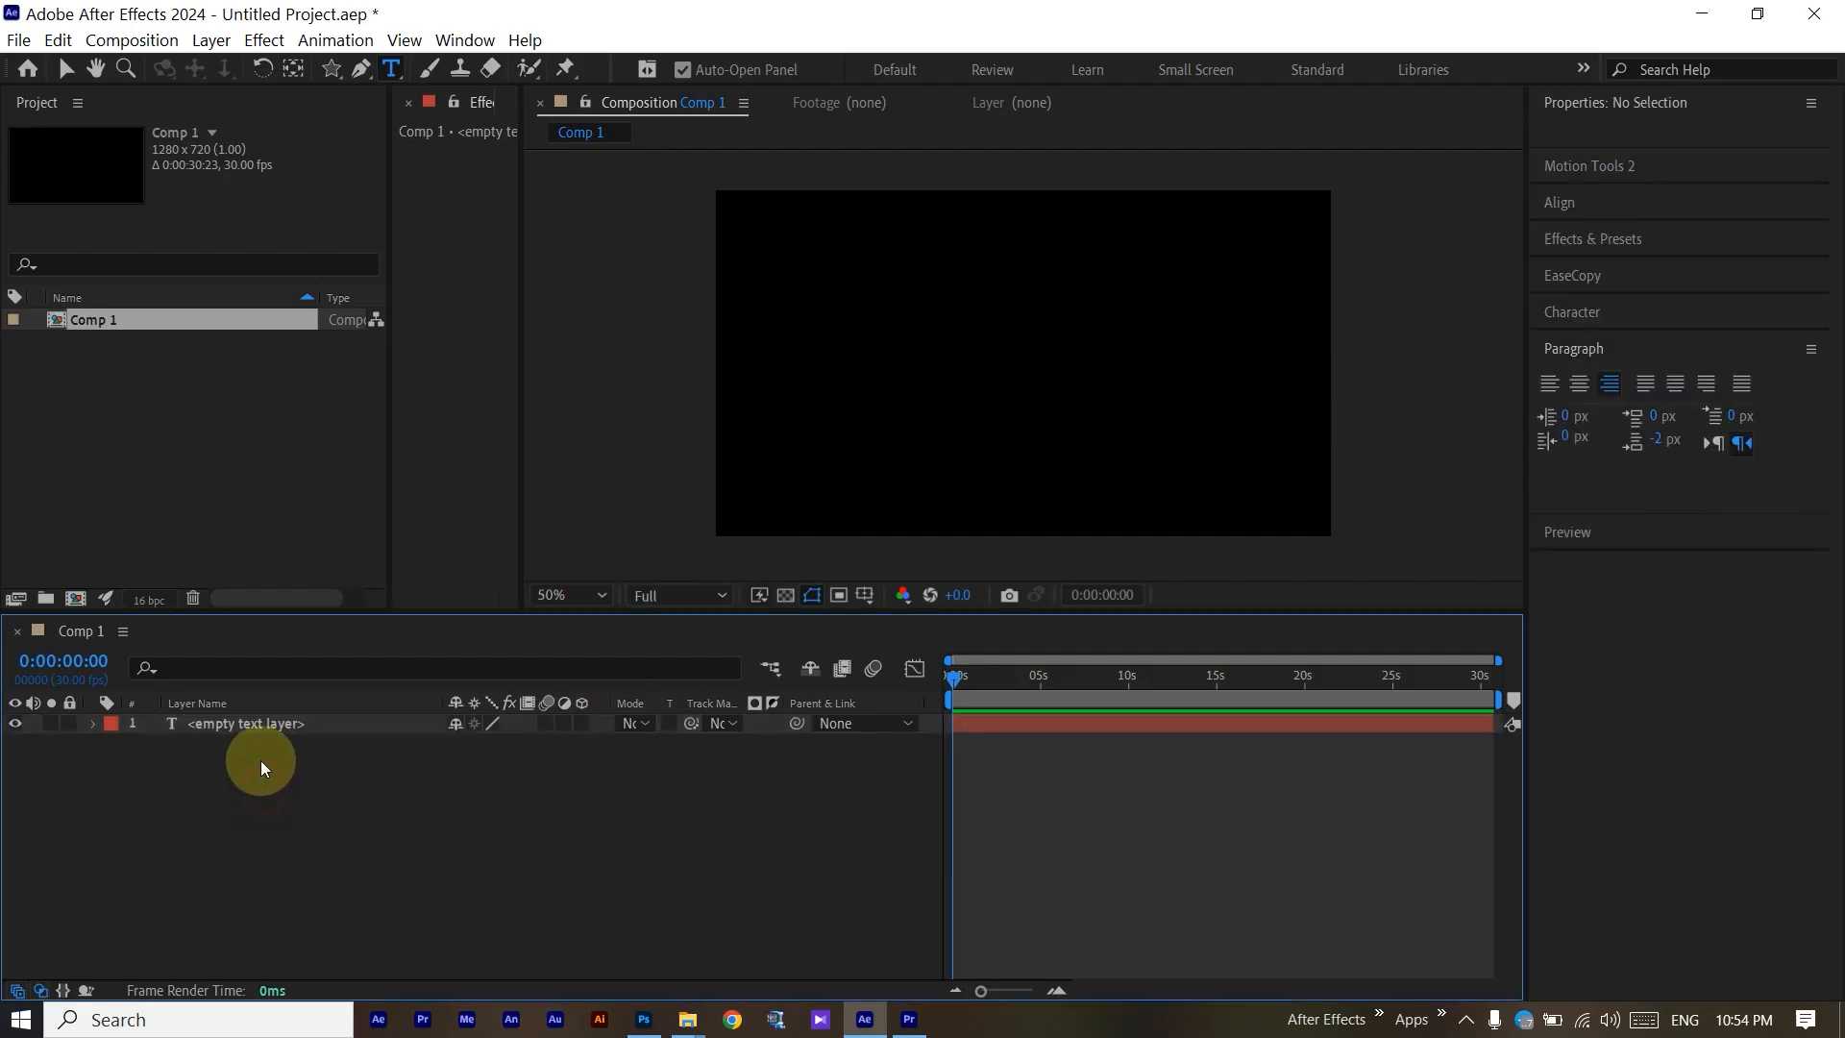
{"action": "left_click", "coordinate": [273, 733]}
{"action": "key", "text": "Delete"}
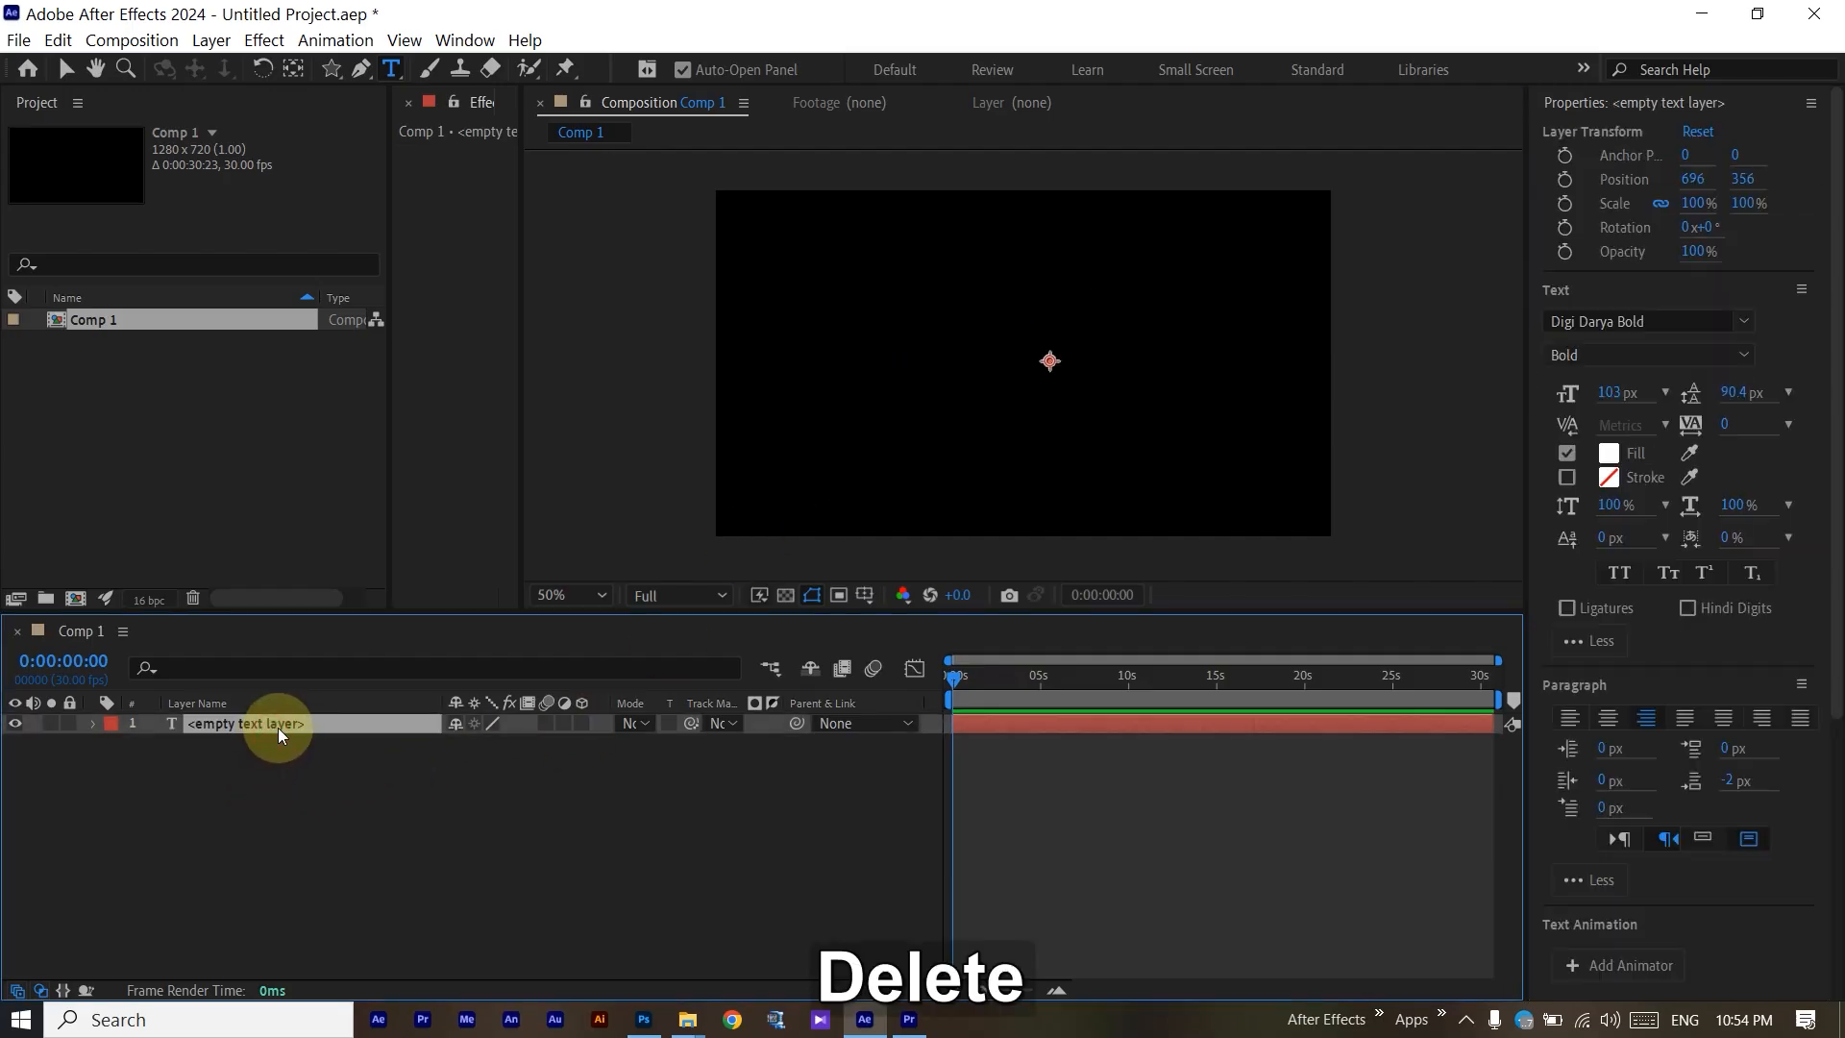
Place an empty point text layer at position 888, 224 in the composition and delete it.
{"action": "left_click", "coordinate": [1141, 294]}
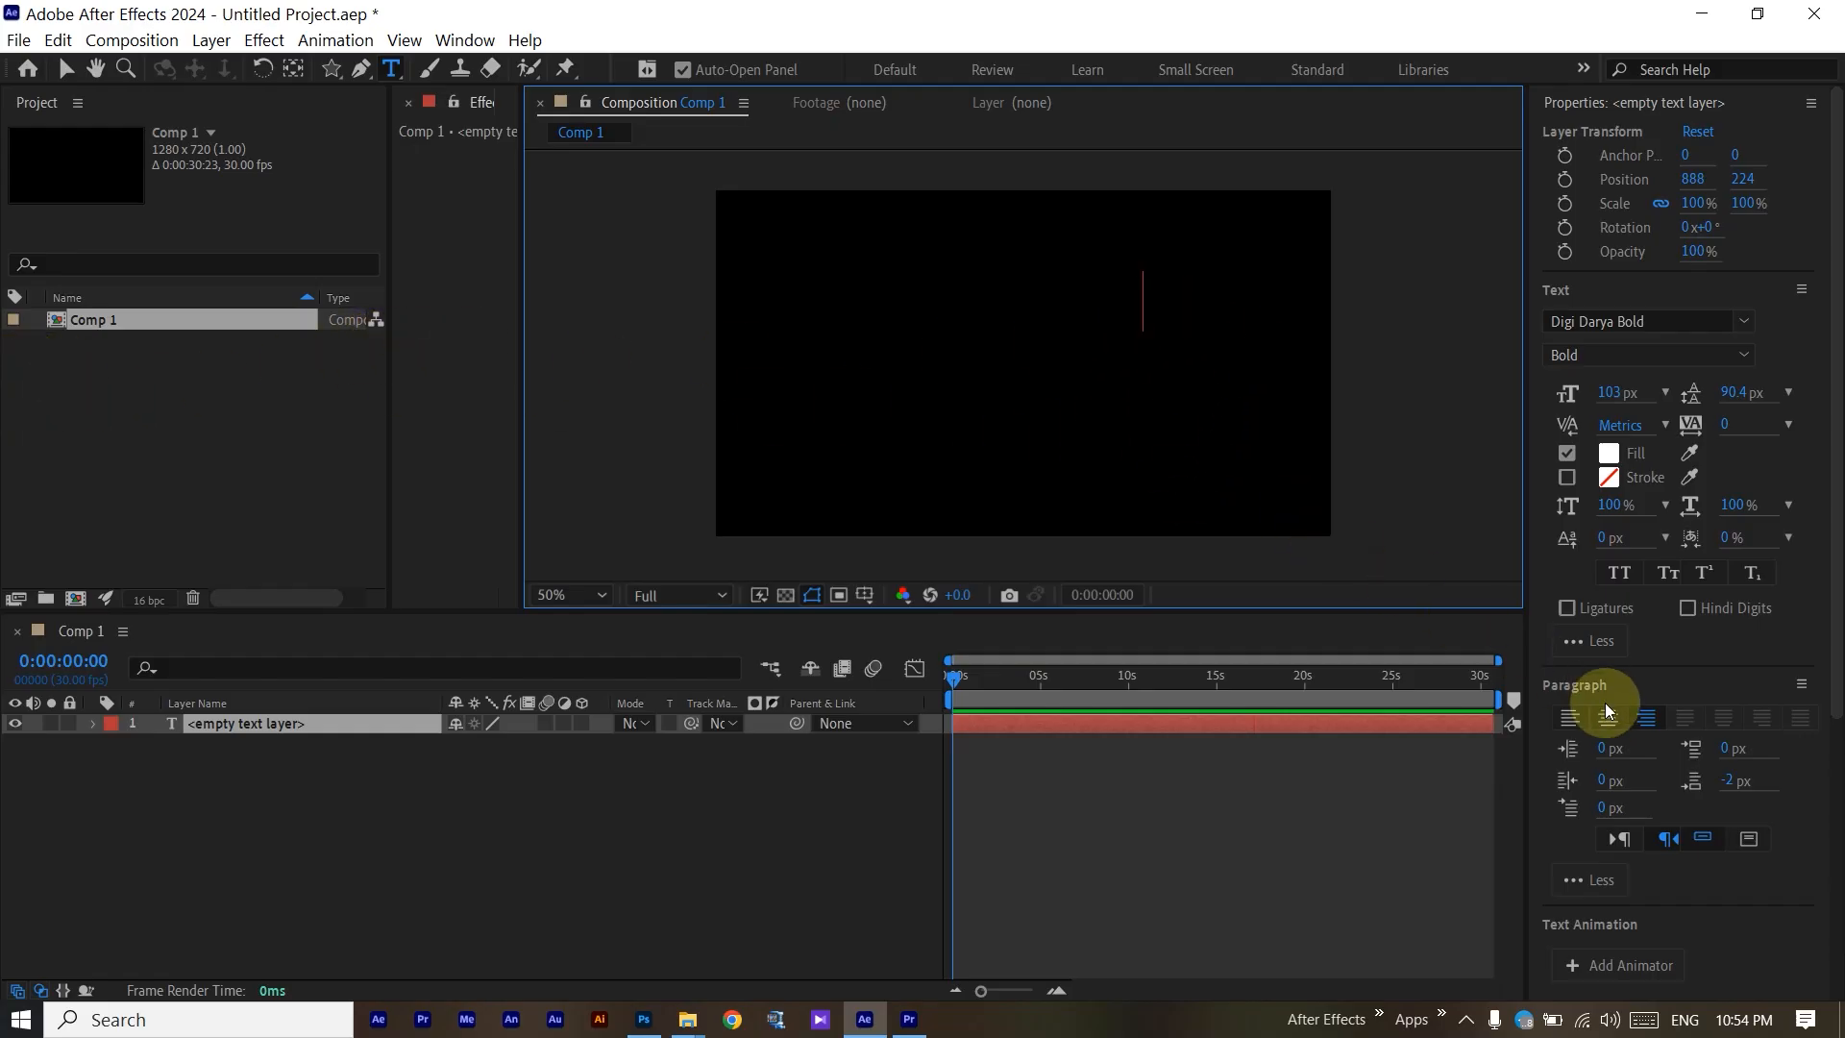
{"action": "left_click", "coordinate": [1688, 722]}
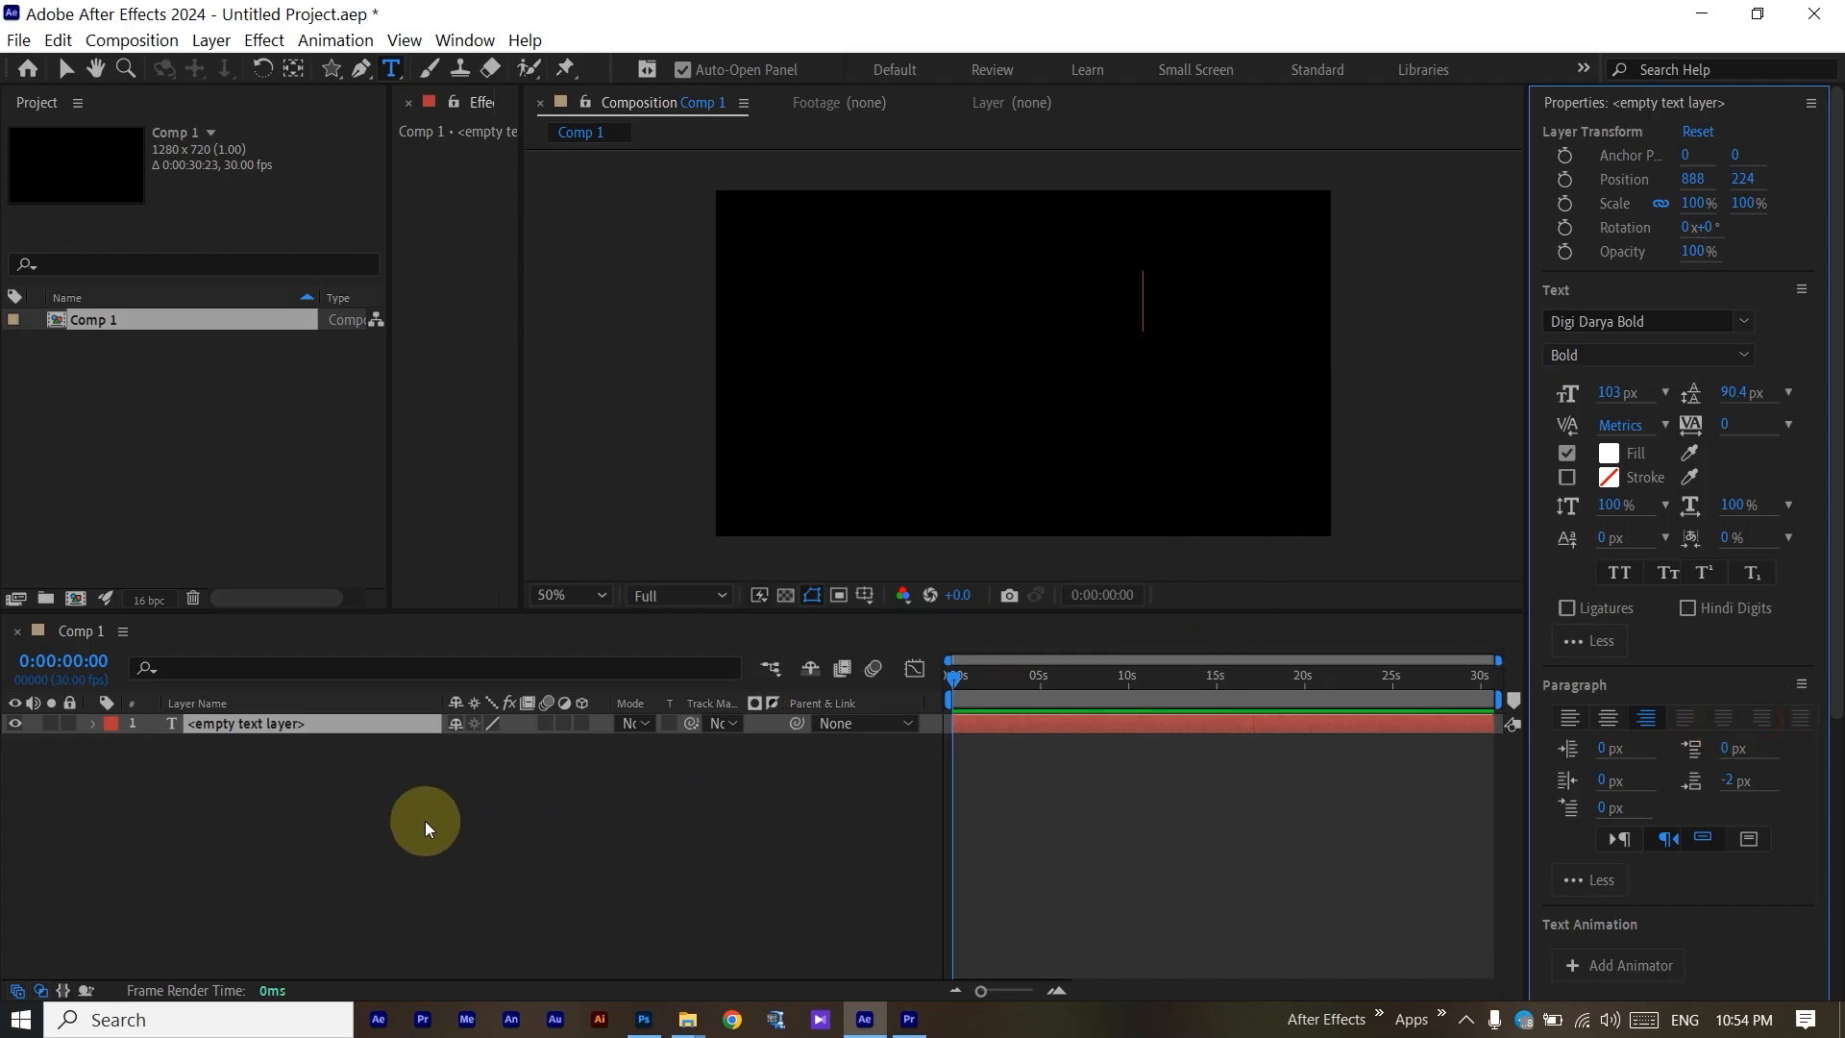
{"action": "left_click", "coordinate": [294, 804]}
{"action": "left_click", "coordinate": [302, 729]}
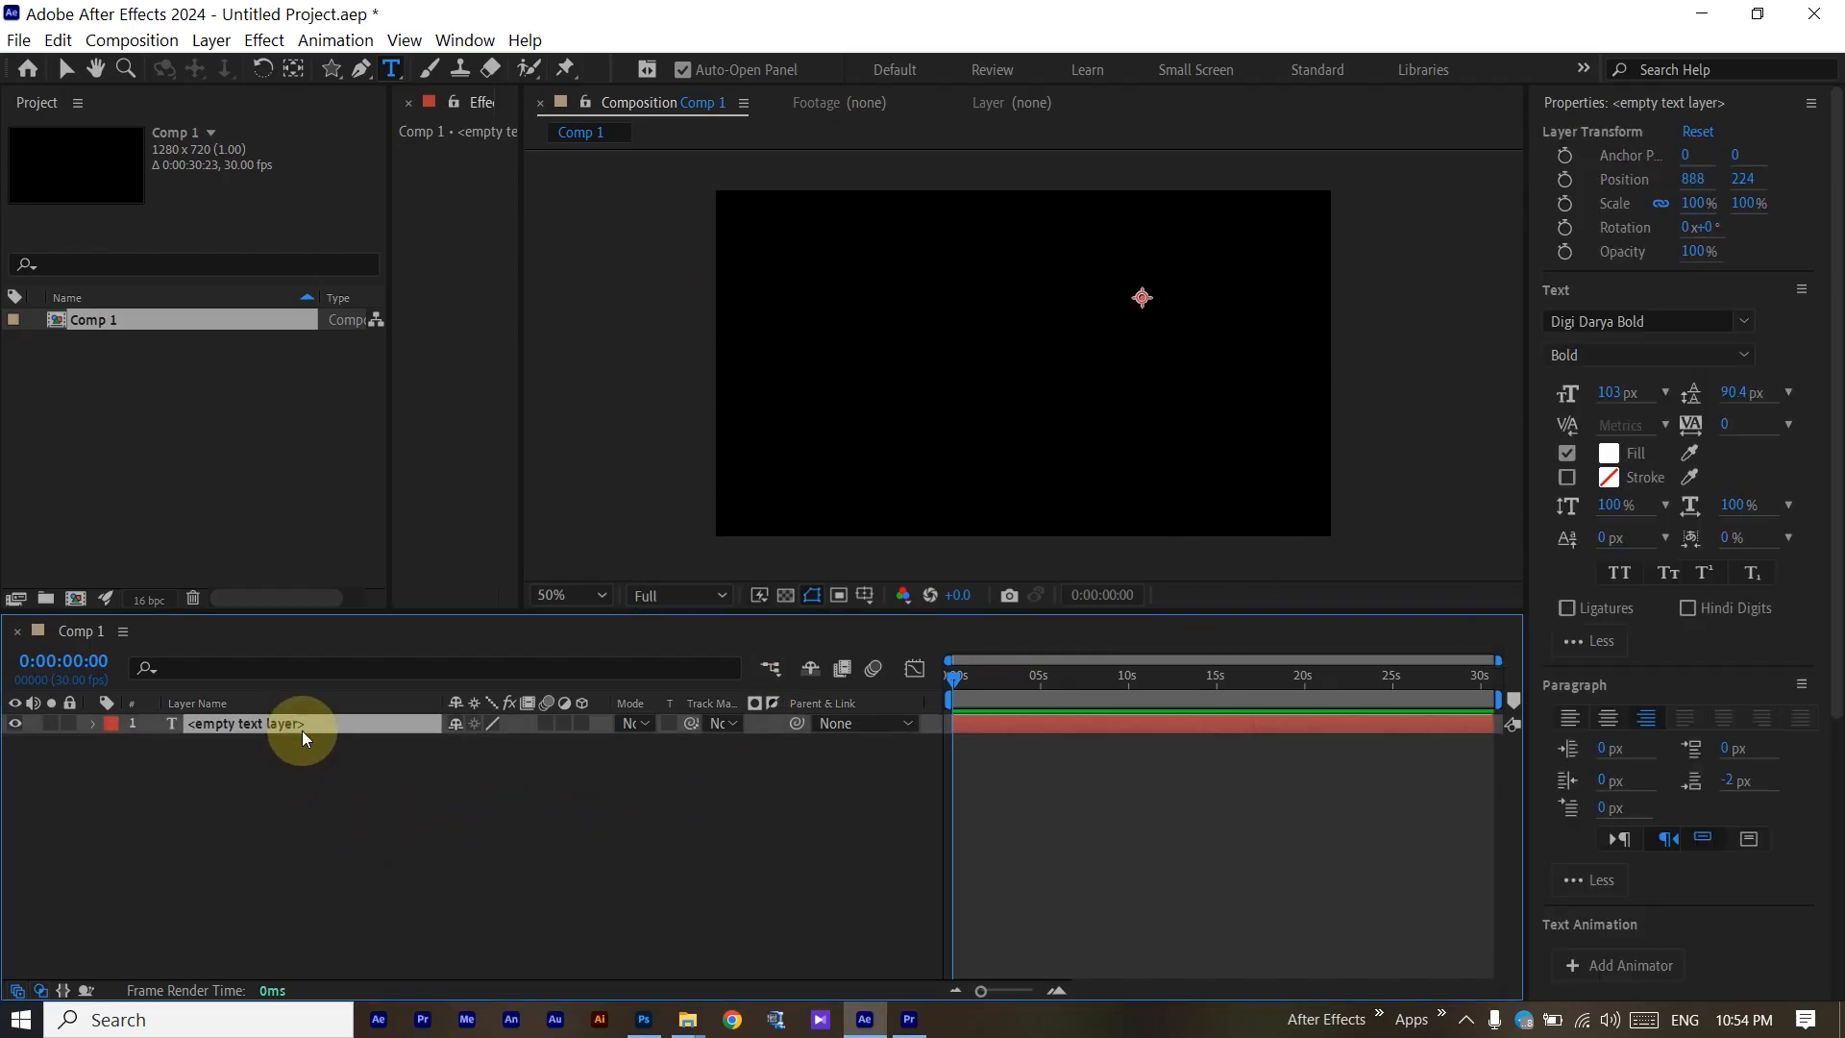
{"action": "key", "text": "Delete"}
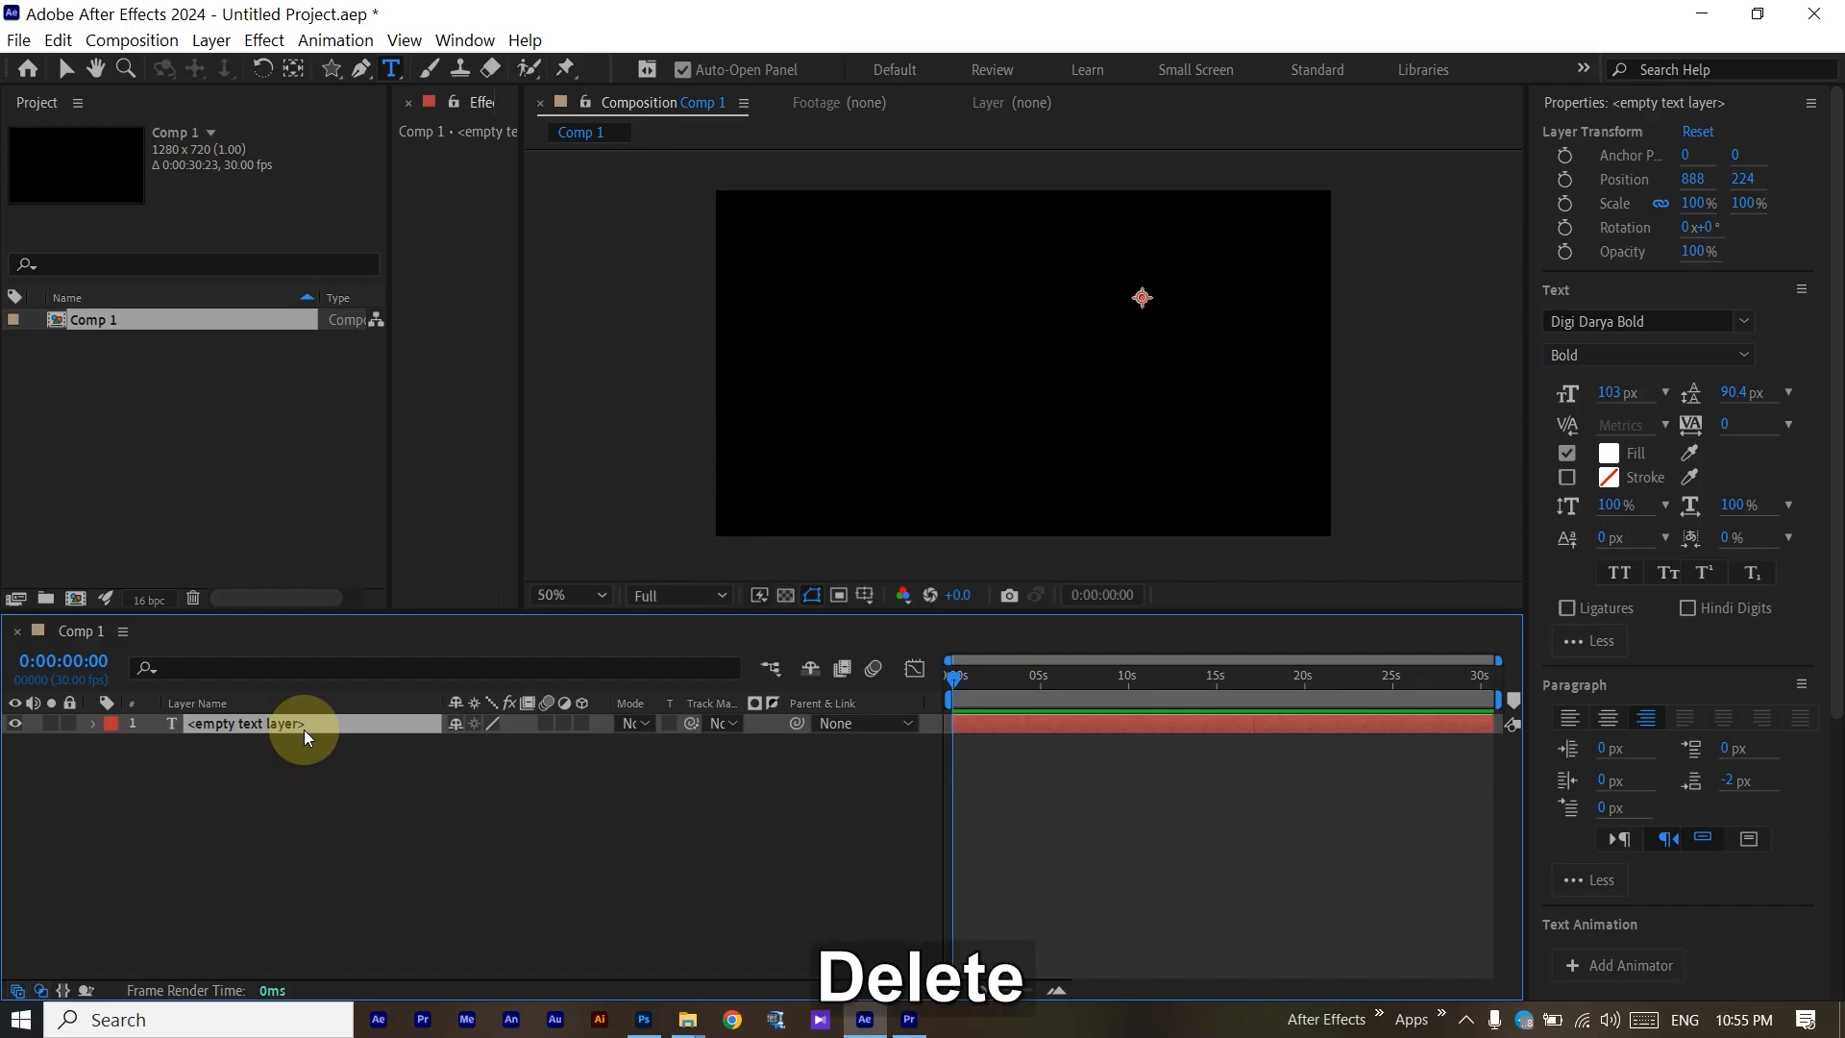
Create a point text layer at position 1150, 140 reading "دوره آ«وزش افترافکت مدیانو", with the keyboard language set to Persian.
{"action": "left_click", "coordinate": [1268, 256]}
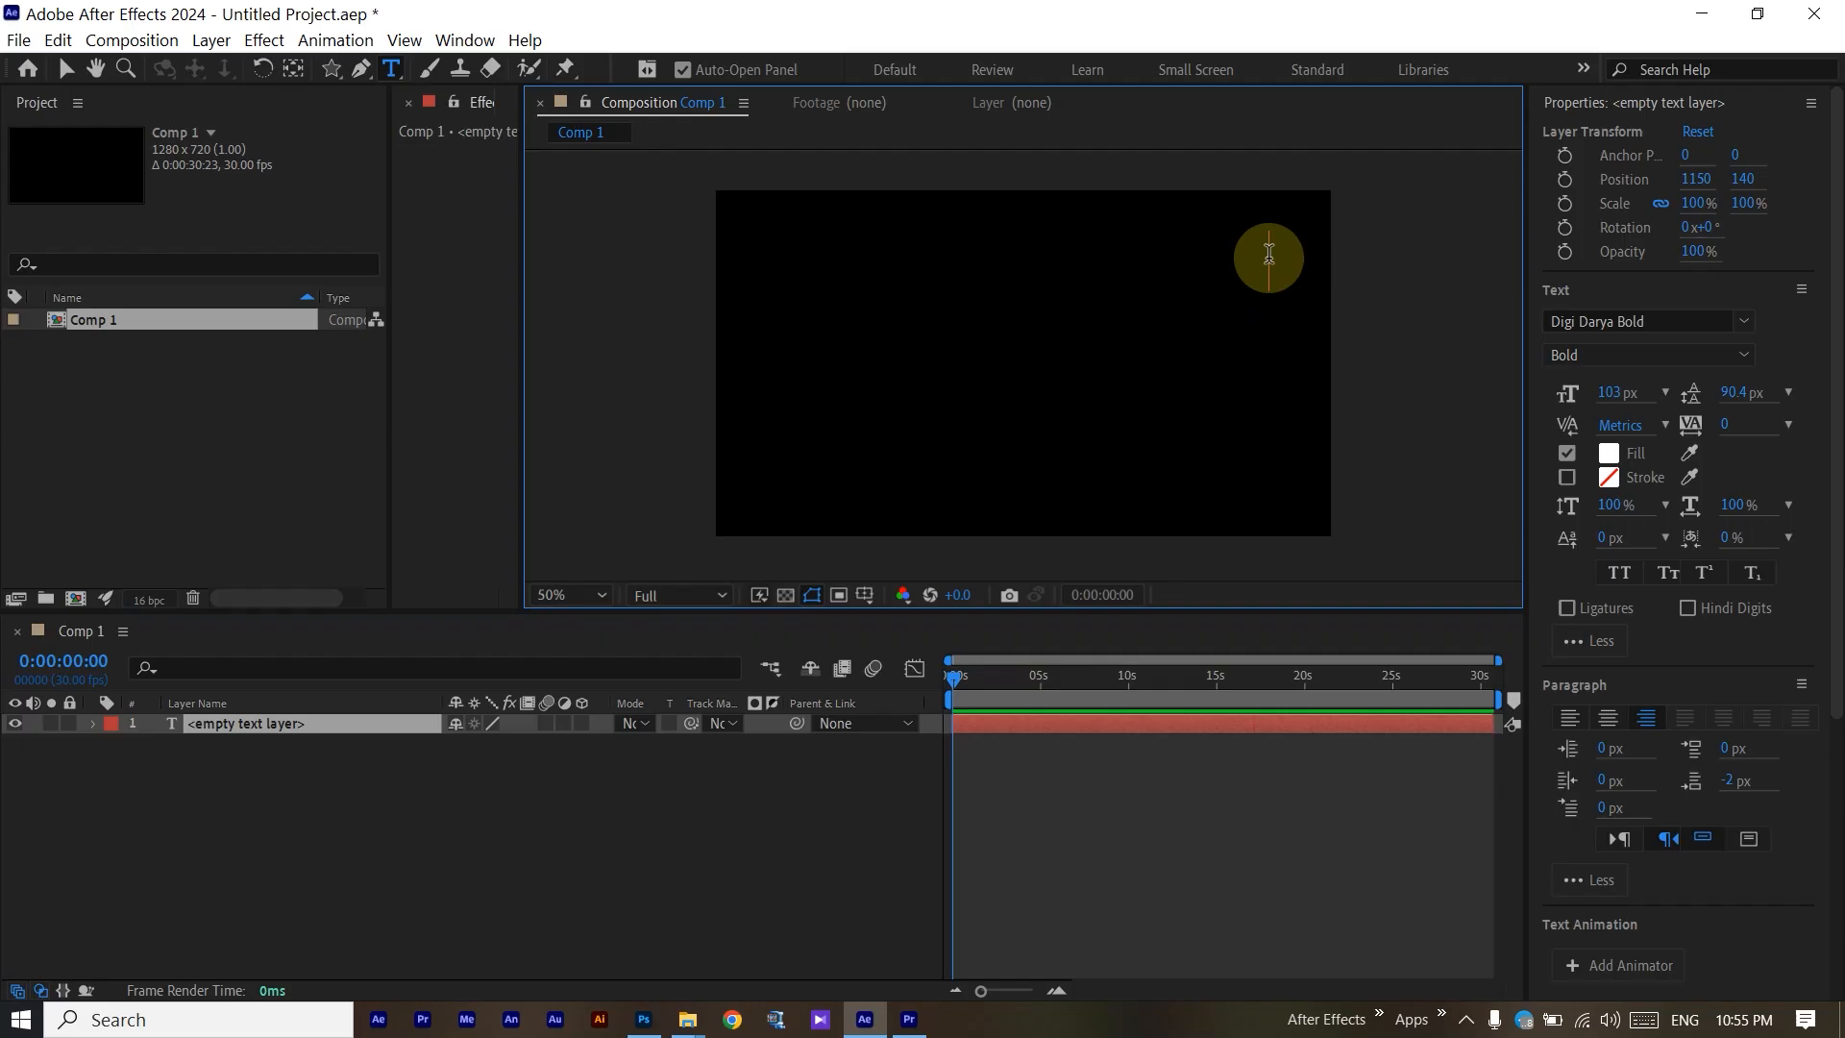
{"action": "type", "text": "n"}
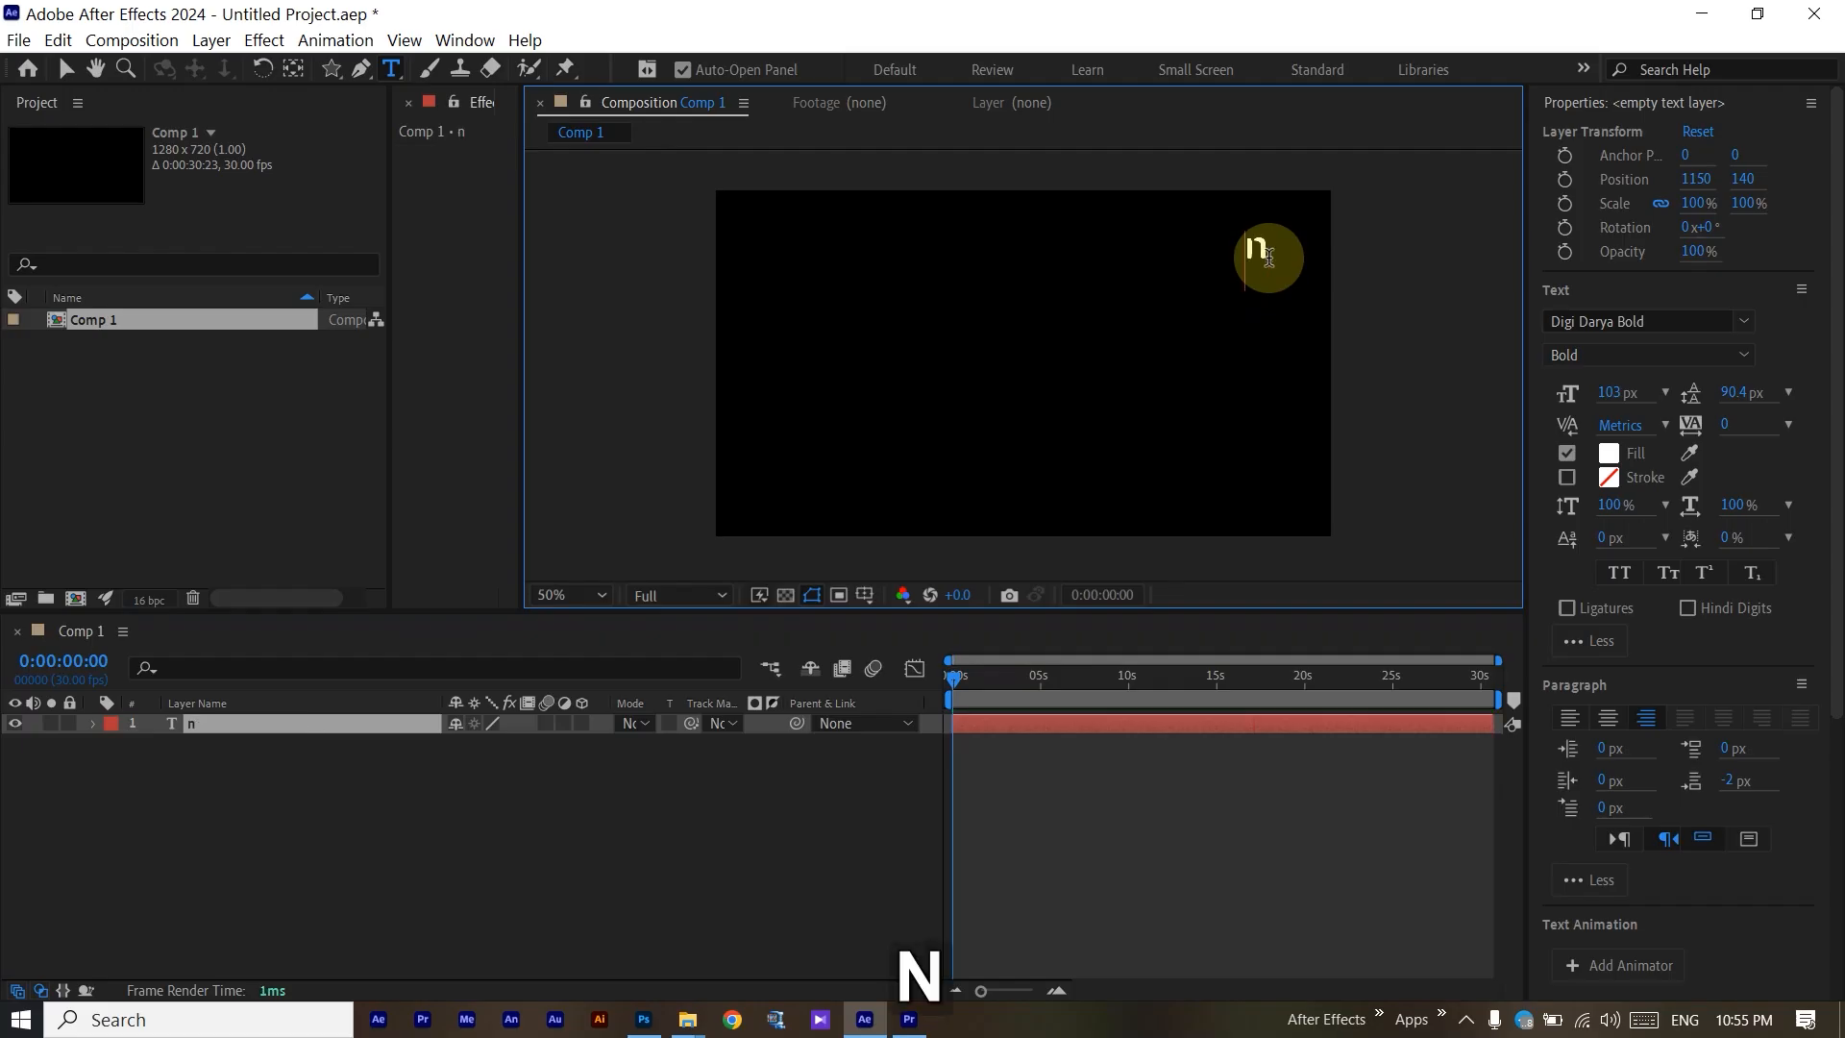
{"action": "key", "text": "BackSpace"}
{"action": "key", "text": "alt+shift"}
{"action": "type", "text": "دوره "}
{"action": "type", "text": "آدو"}
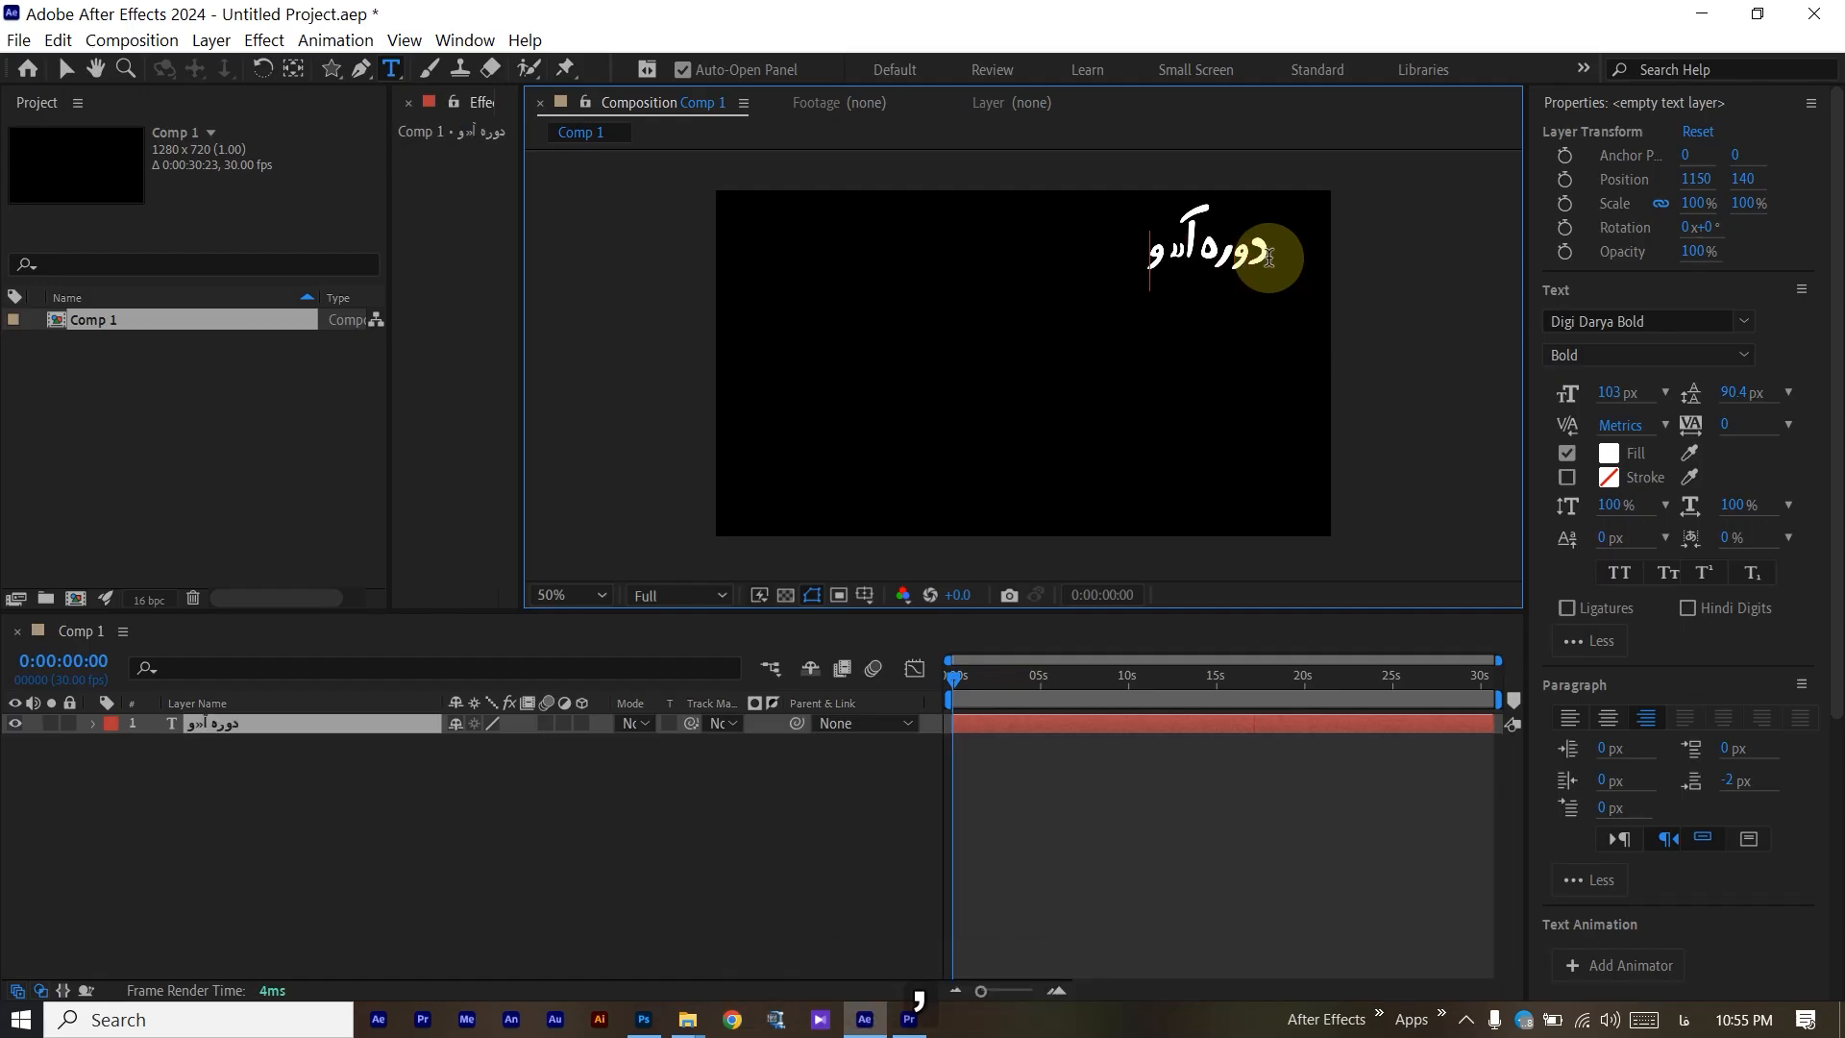
{"action": "type", "text": "ش "}
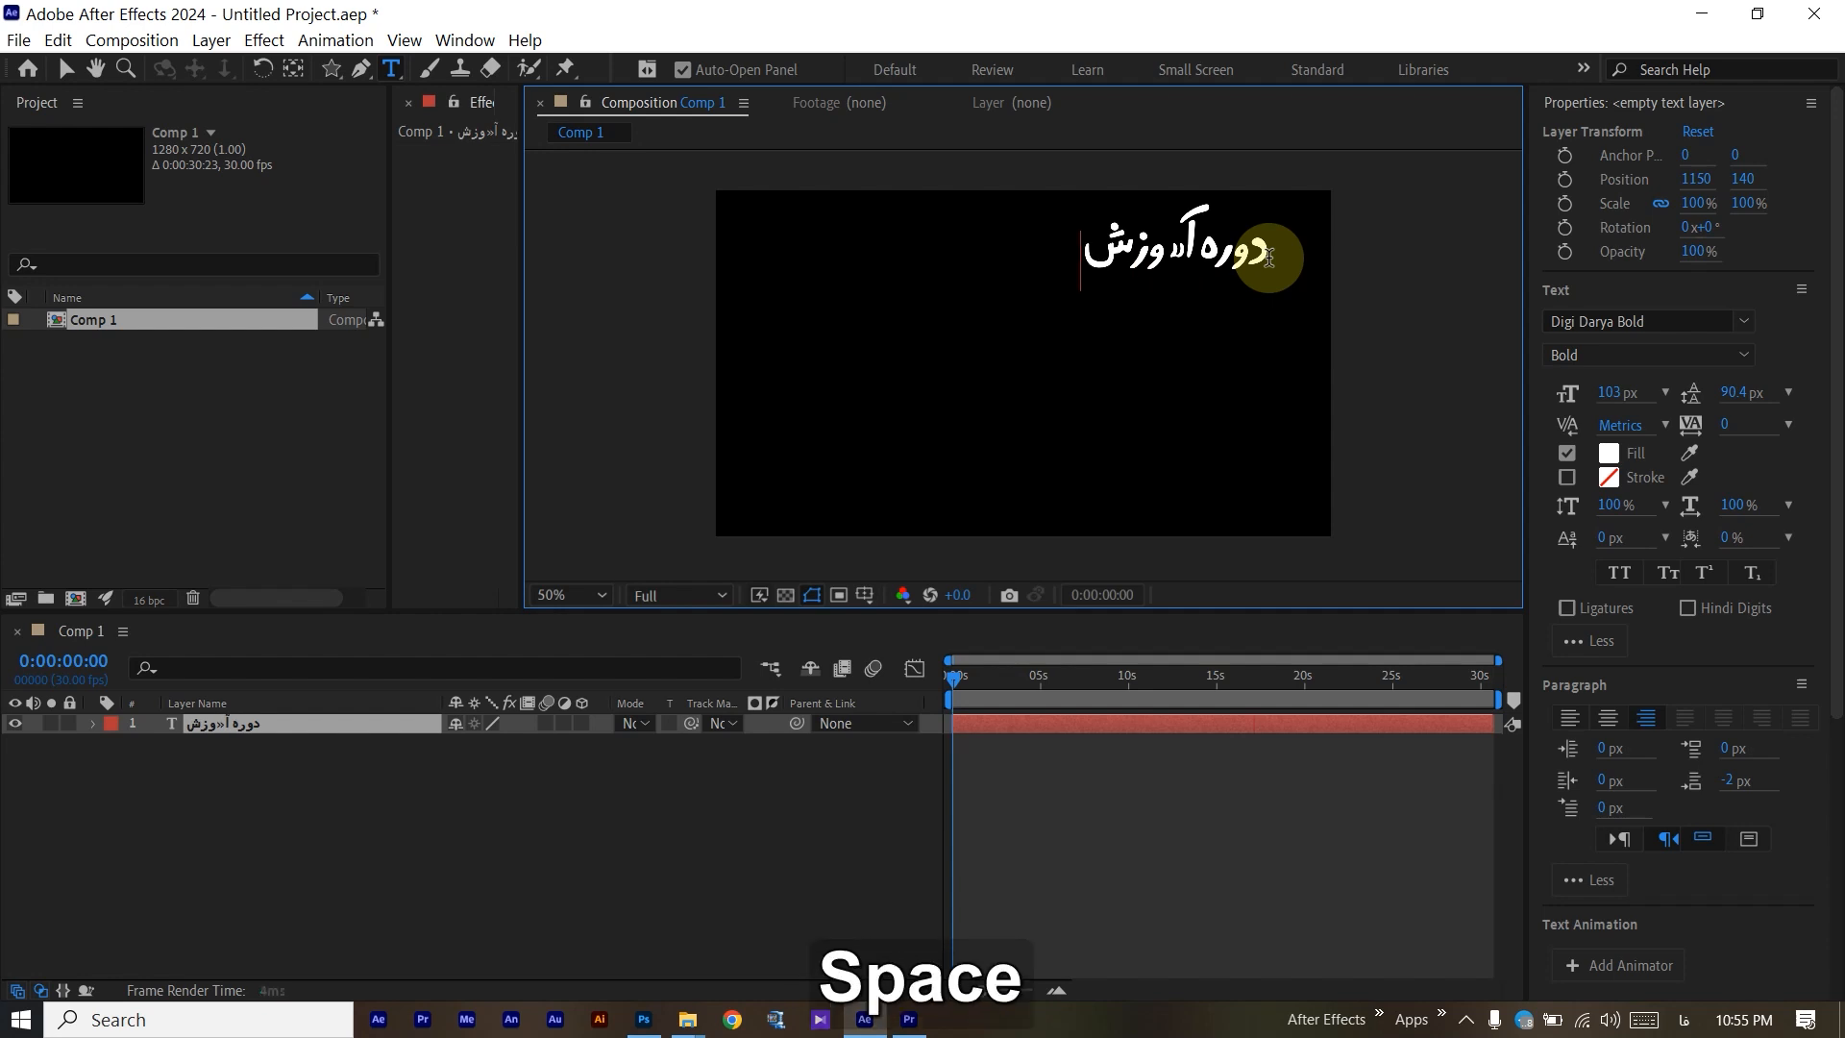
{"action": "type", "text": "افترا"}
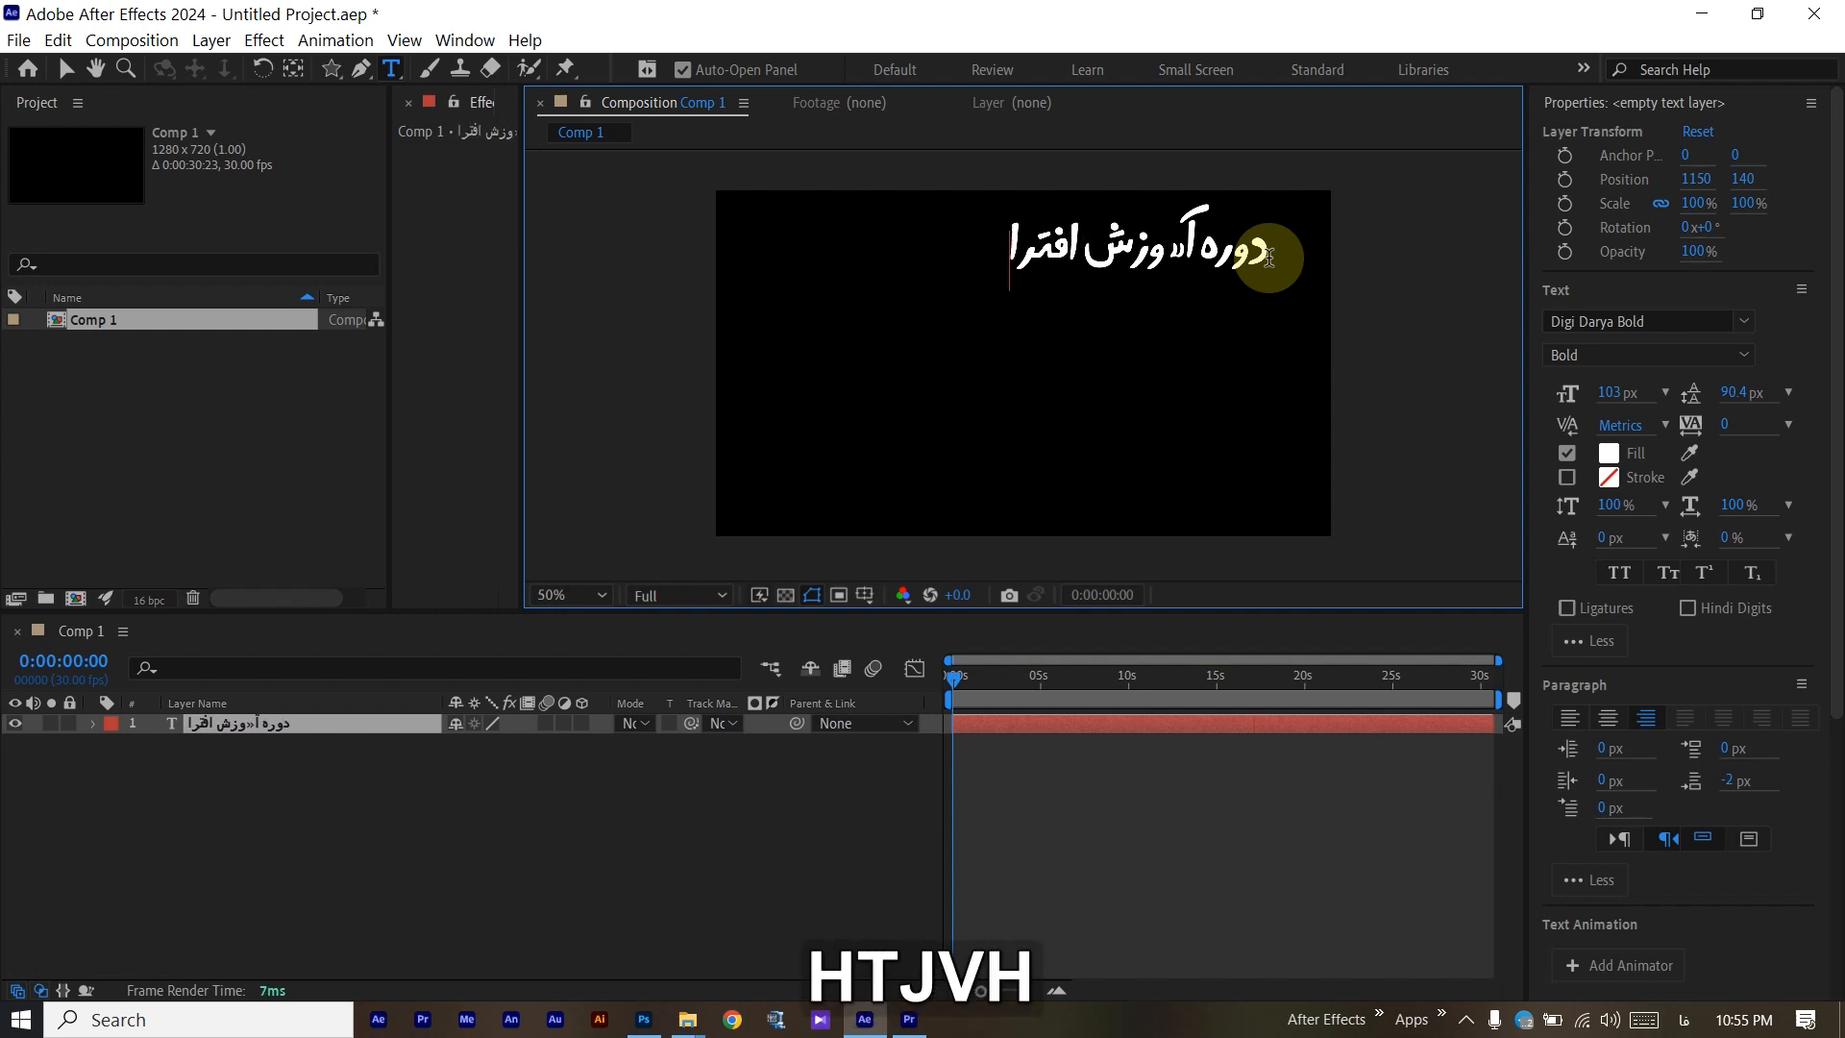
{"action": "type", "text": "فکت م"}
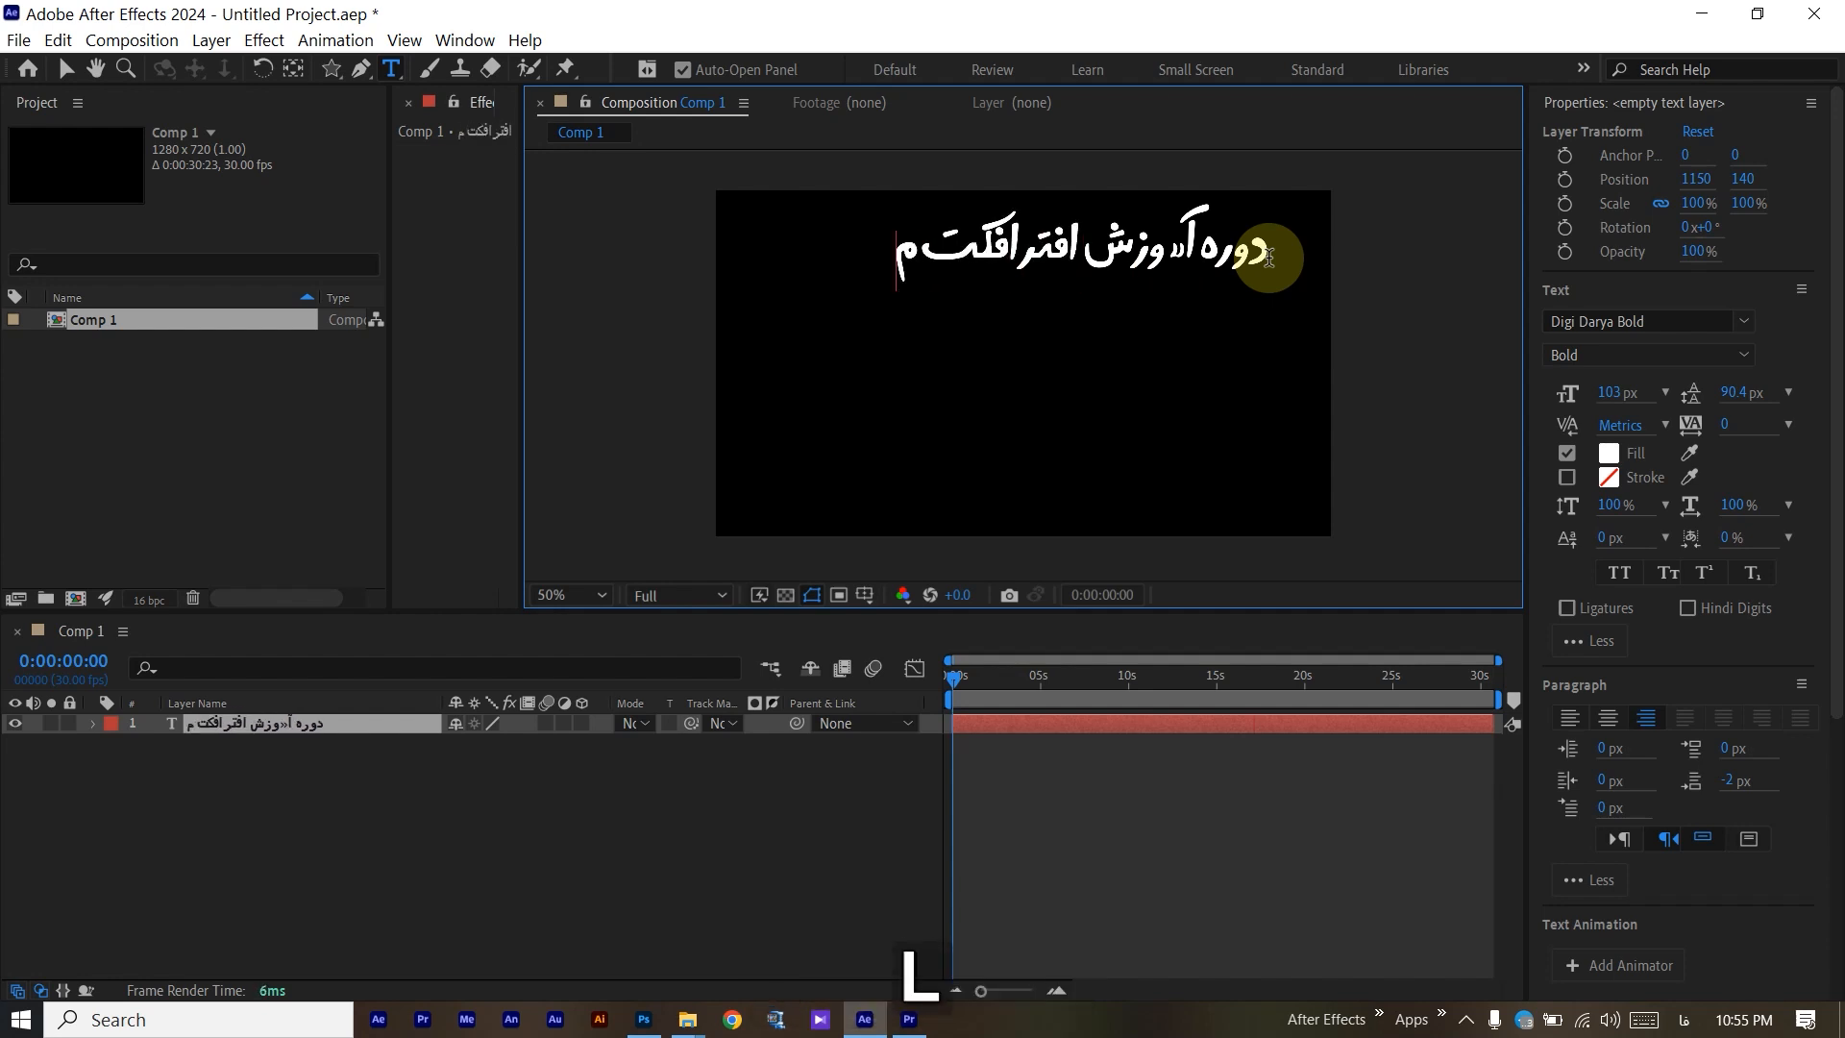
{"action": "type", "text": "دیانو"}
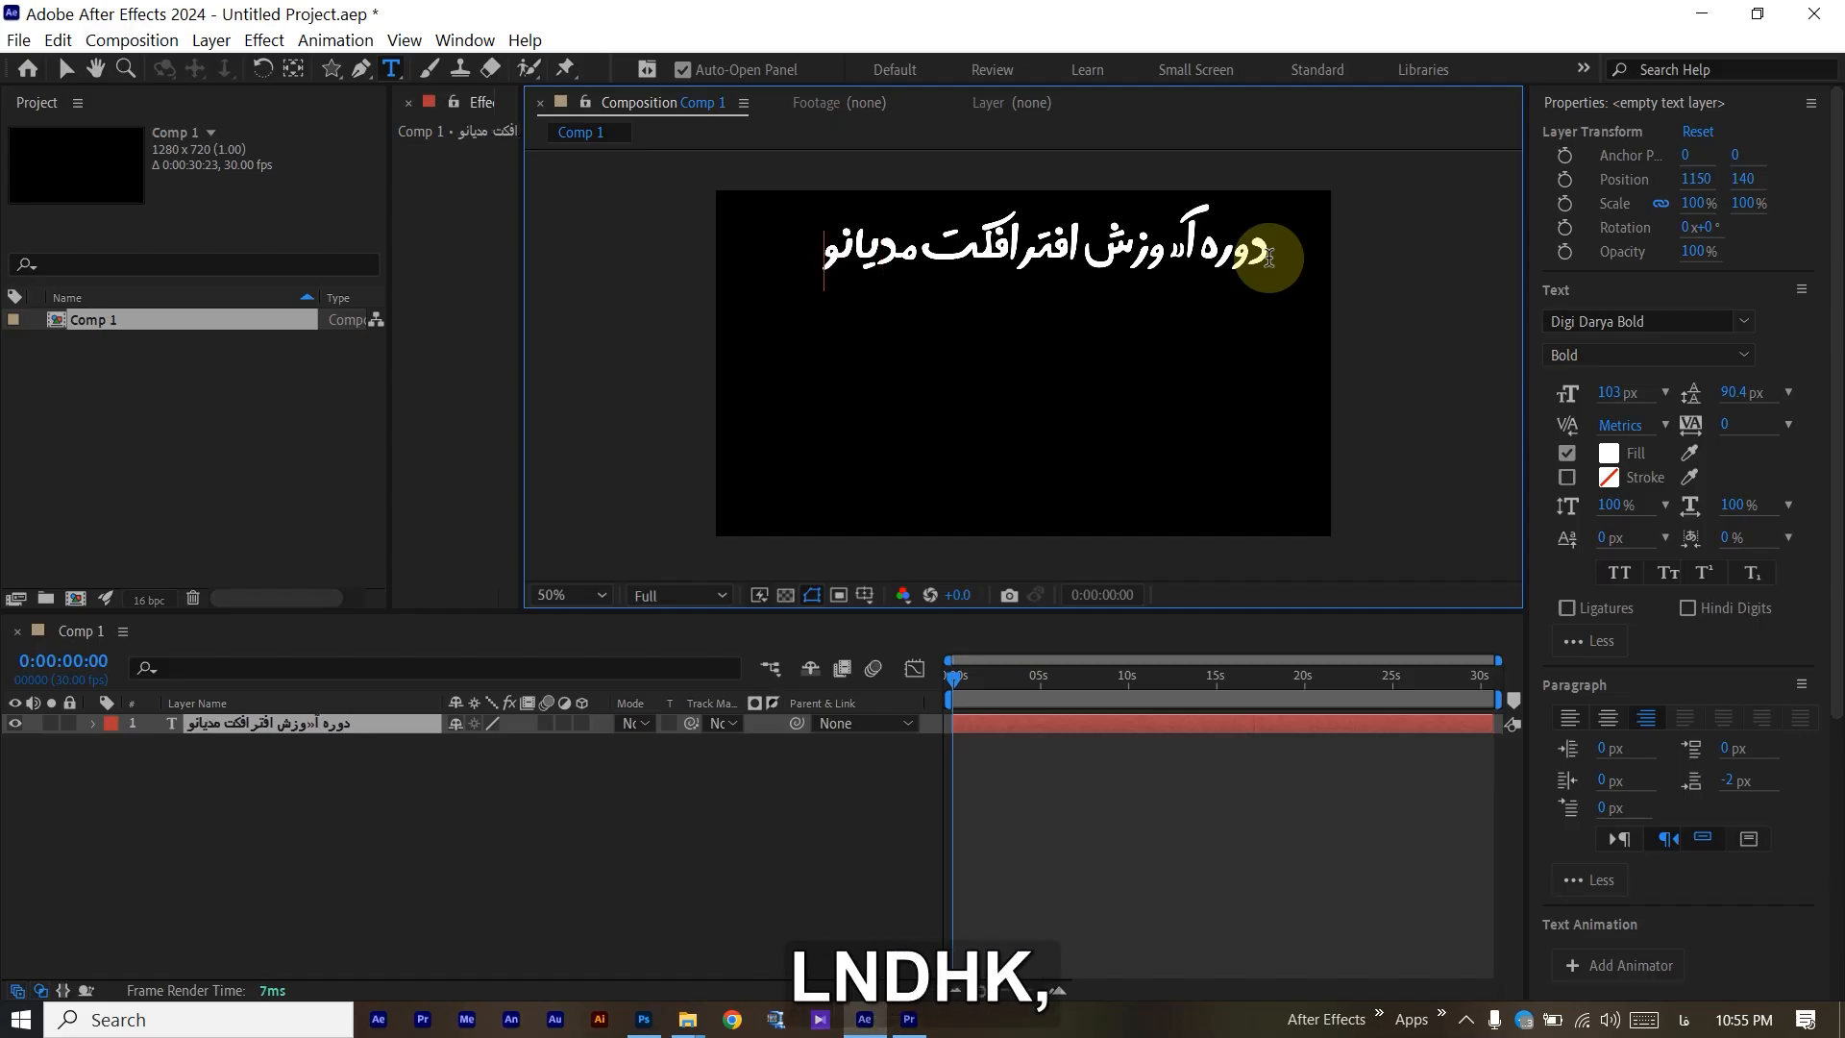
{"action": "left_click", "coordinate": [462, 832]}
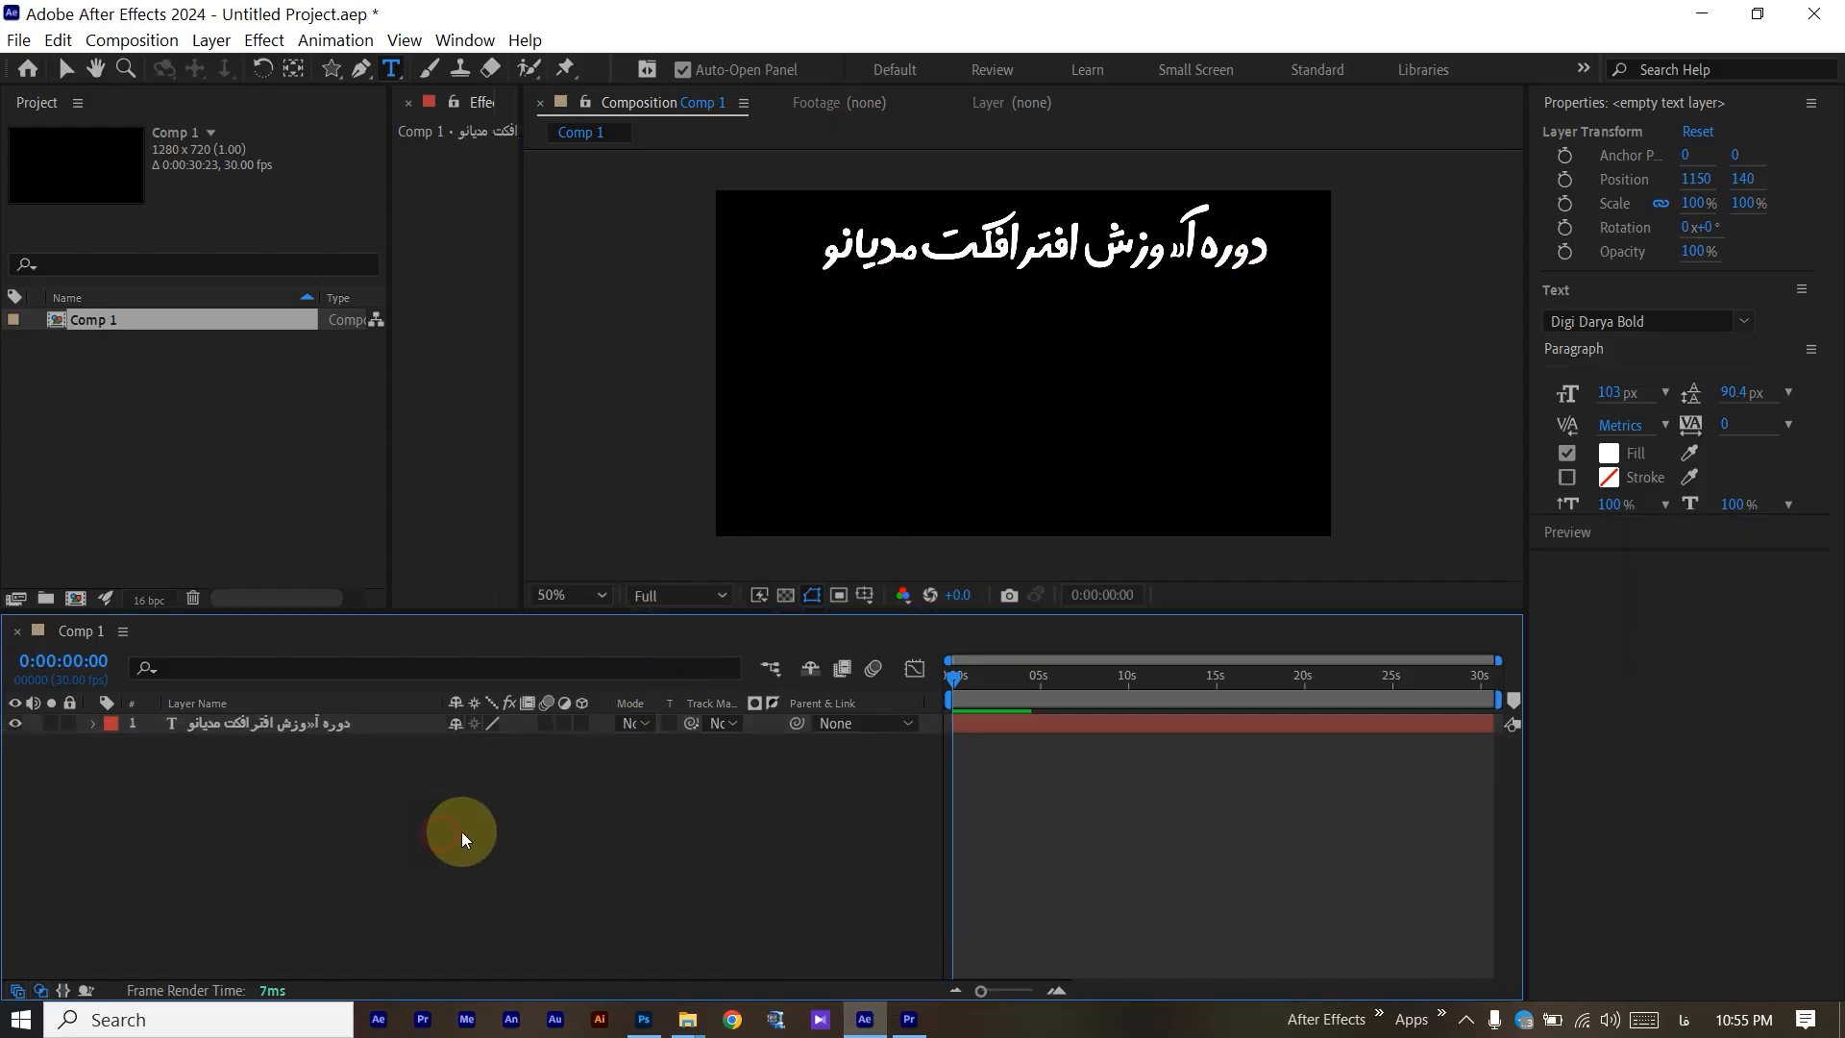
Set the font of the Persian text layer to Sahel Bold.
{"action": "left_click", "coordinate": [323, 726]}
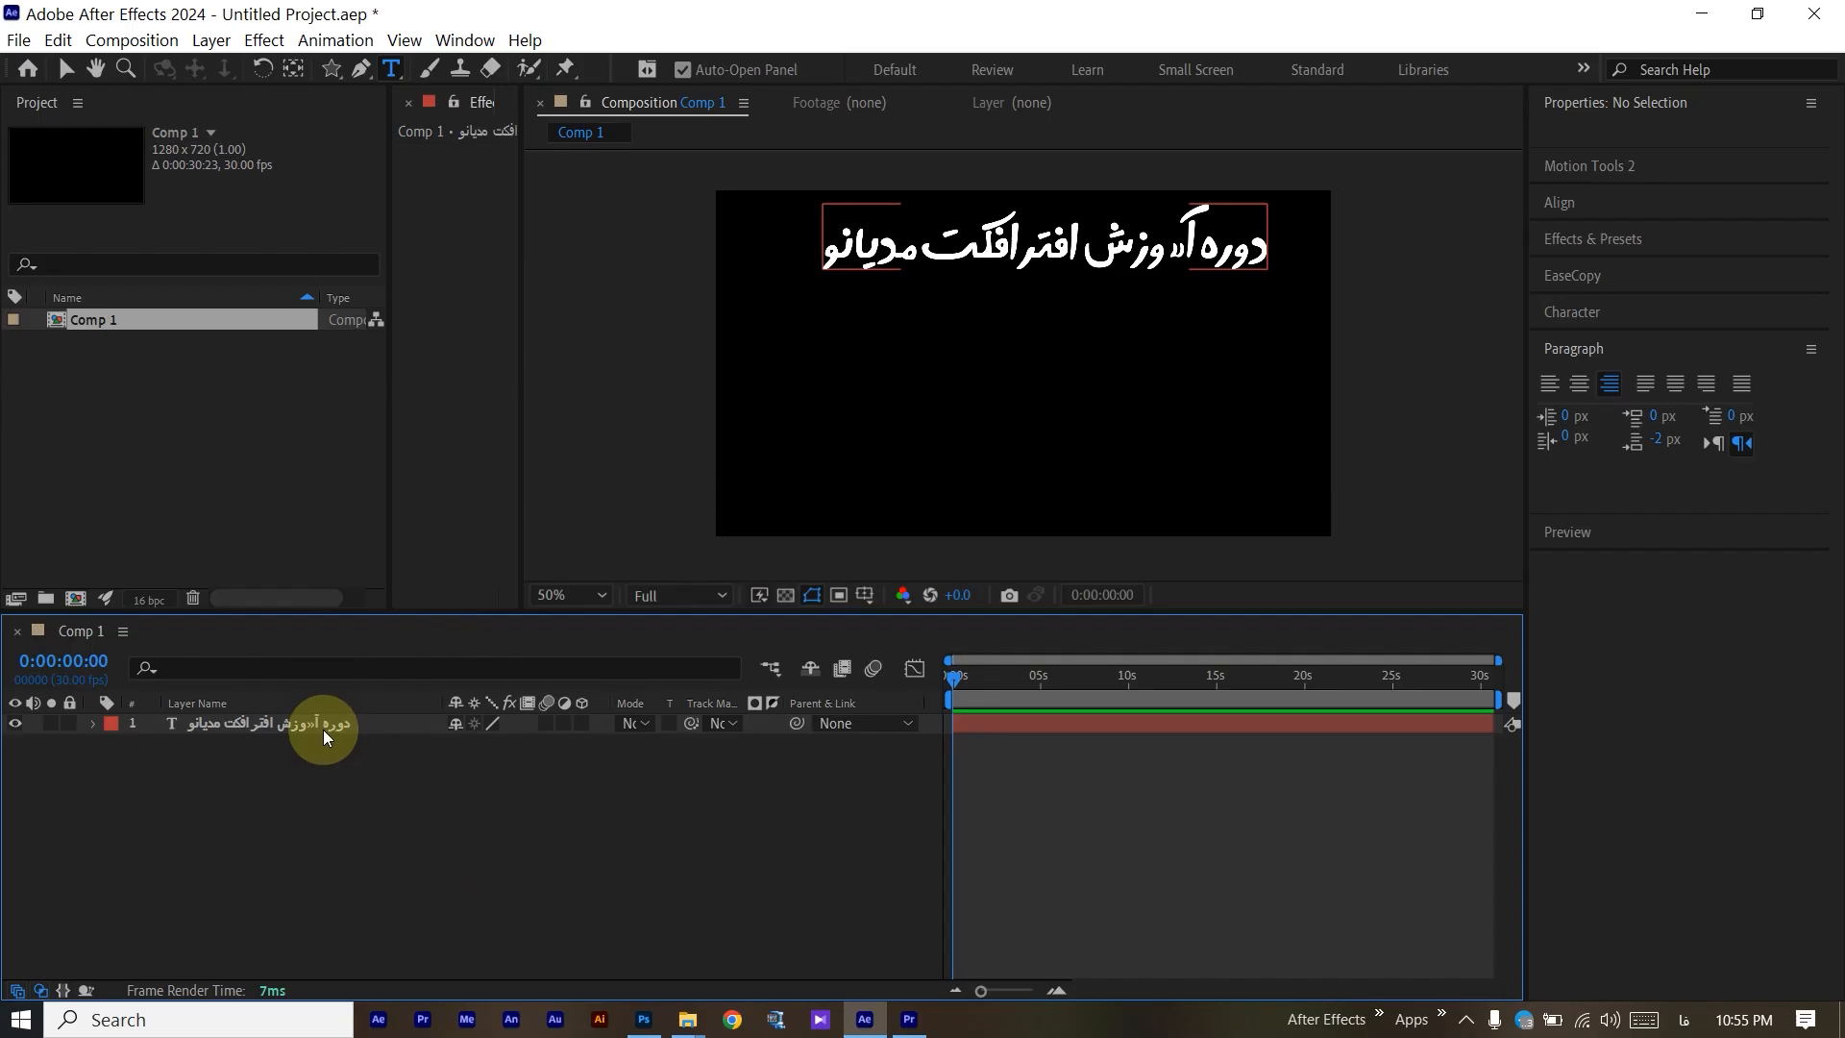
{"action": "left_click", "coordinate": [1743, 323]}
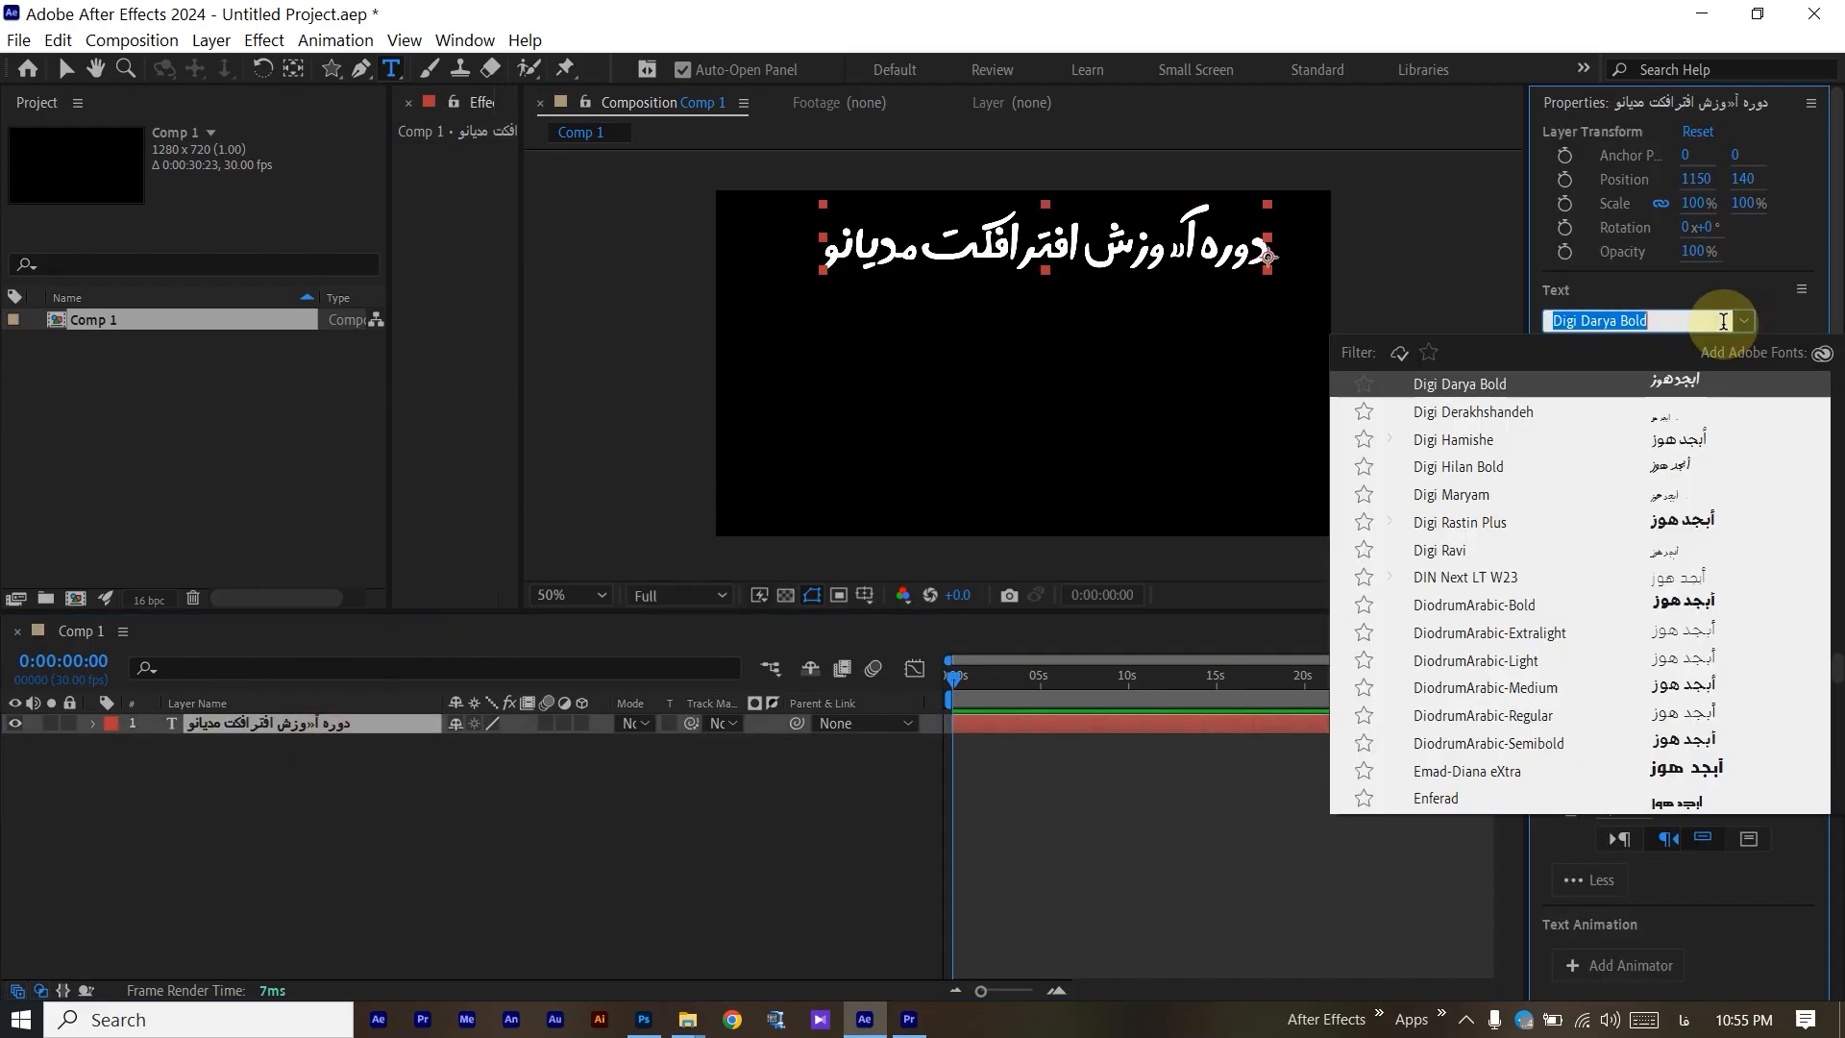
{"action": "key", "text": "alt+shift"}
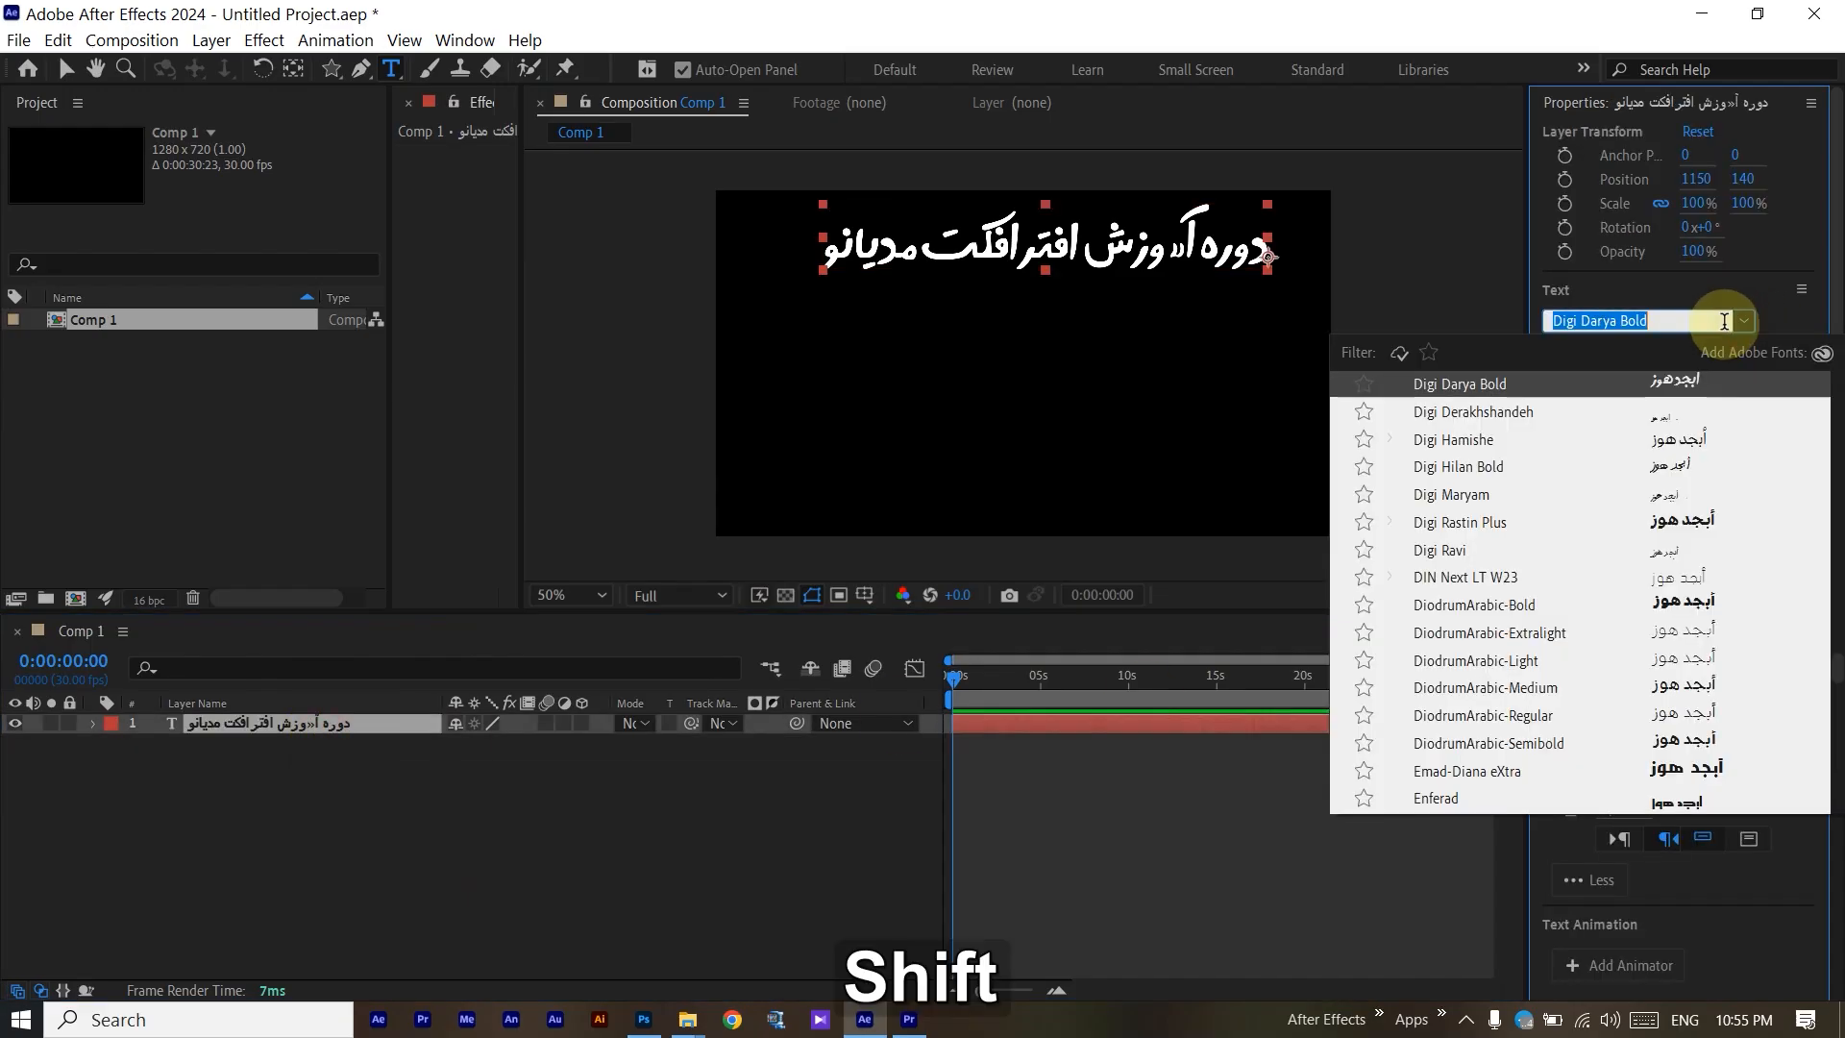
{"action": "type", "text": "sahe"}
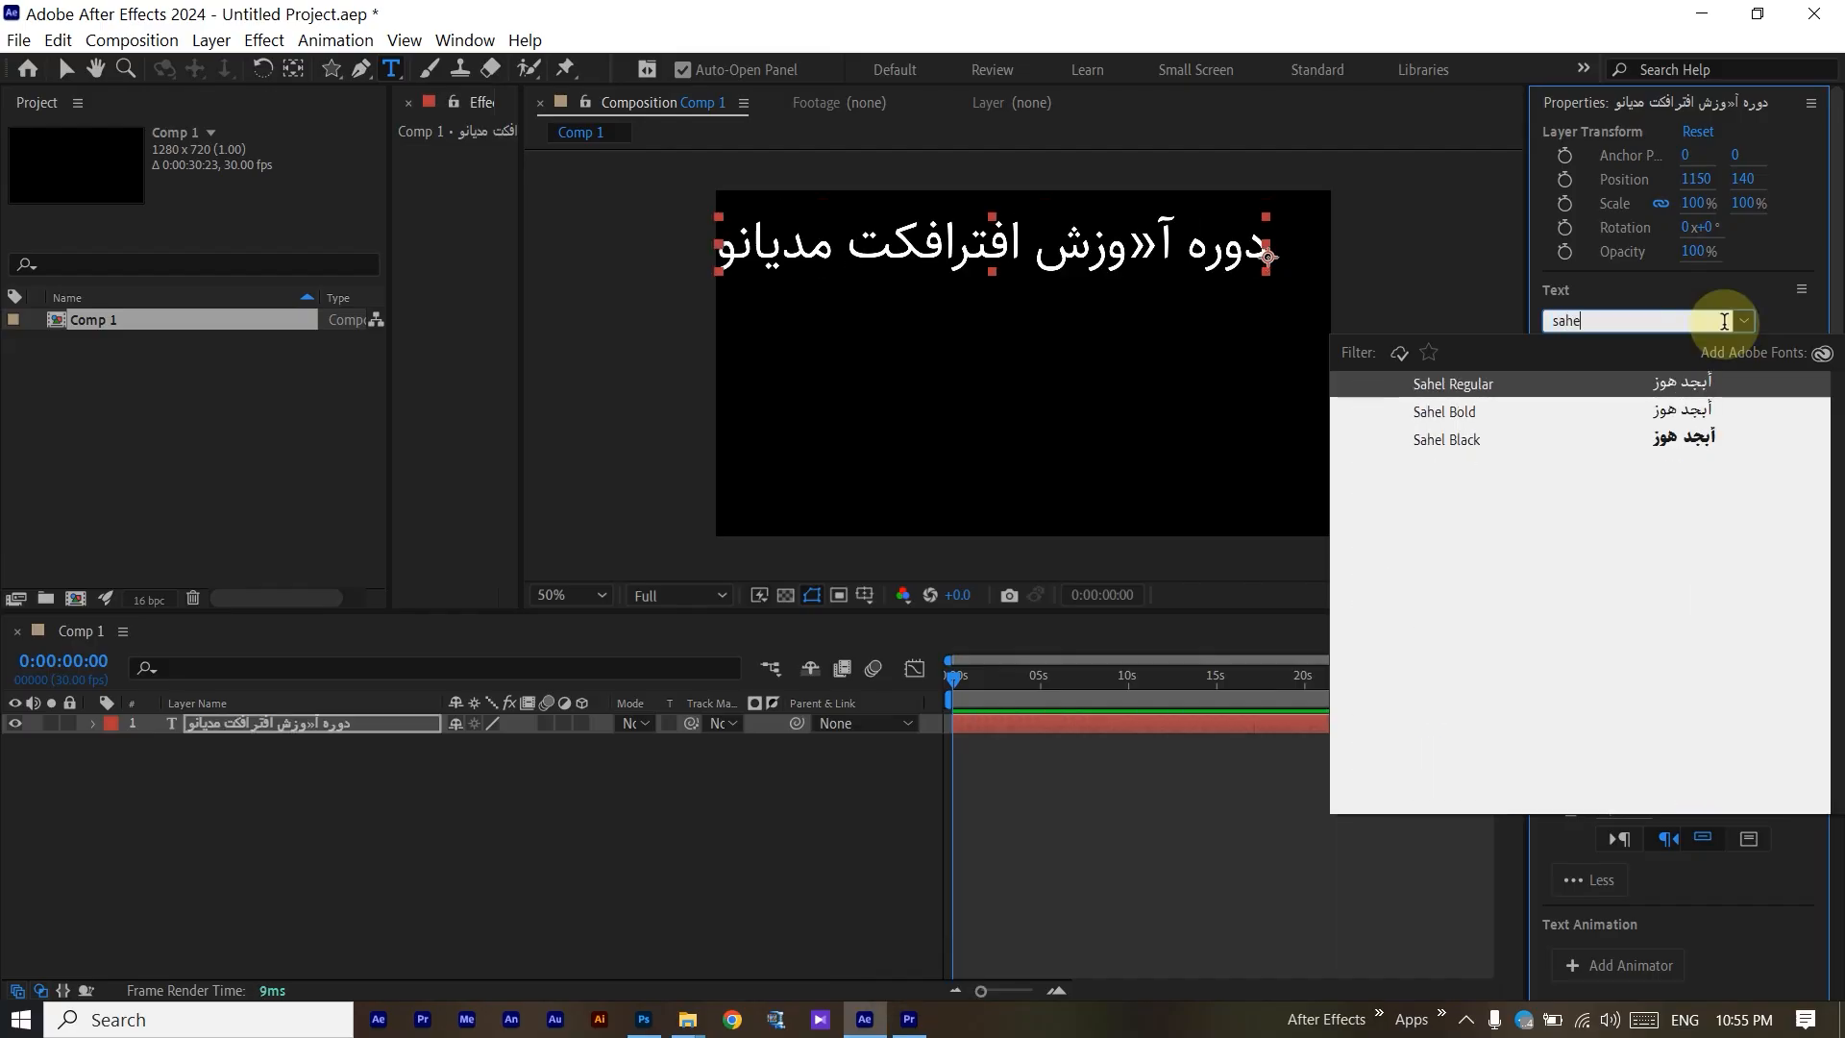
{"action": "key", "text": "Down"}
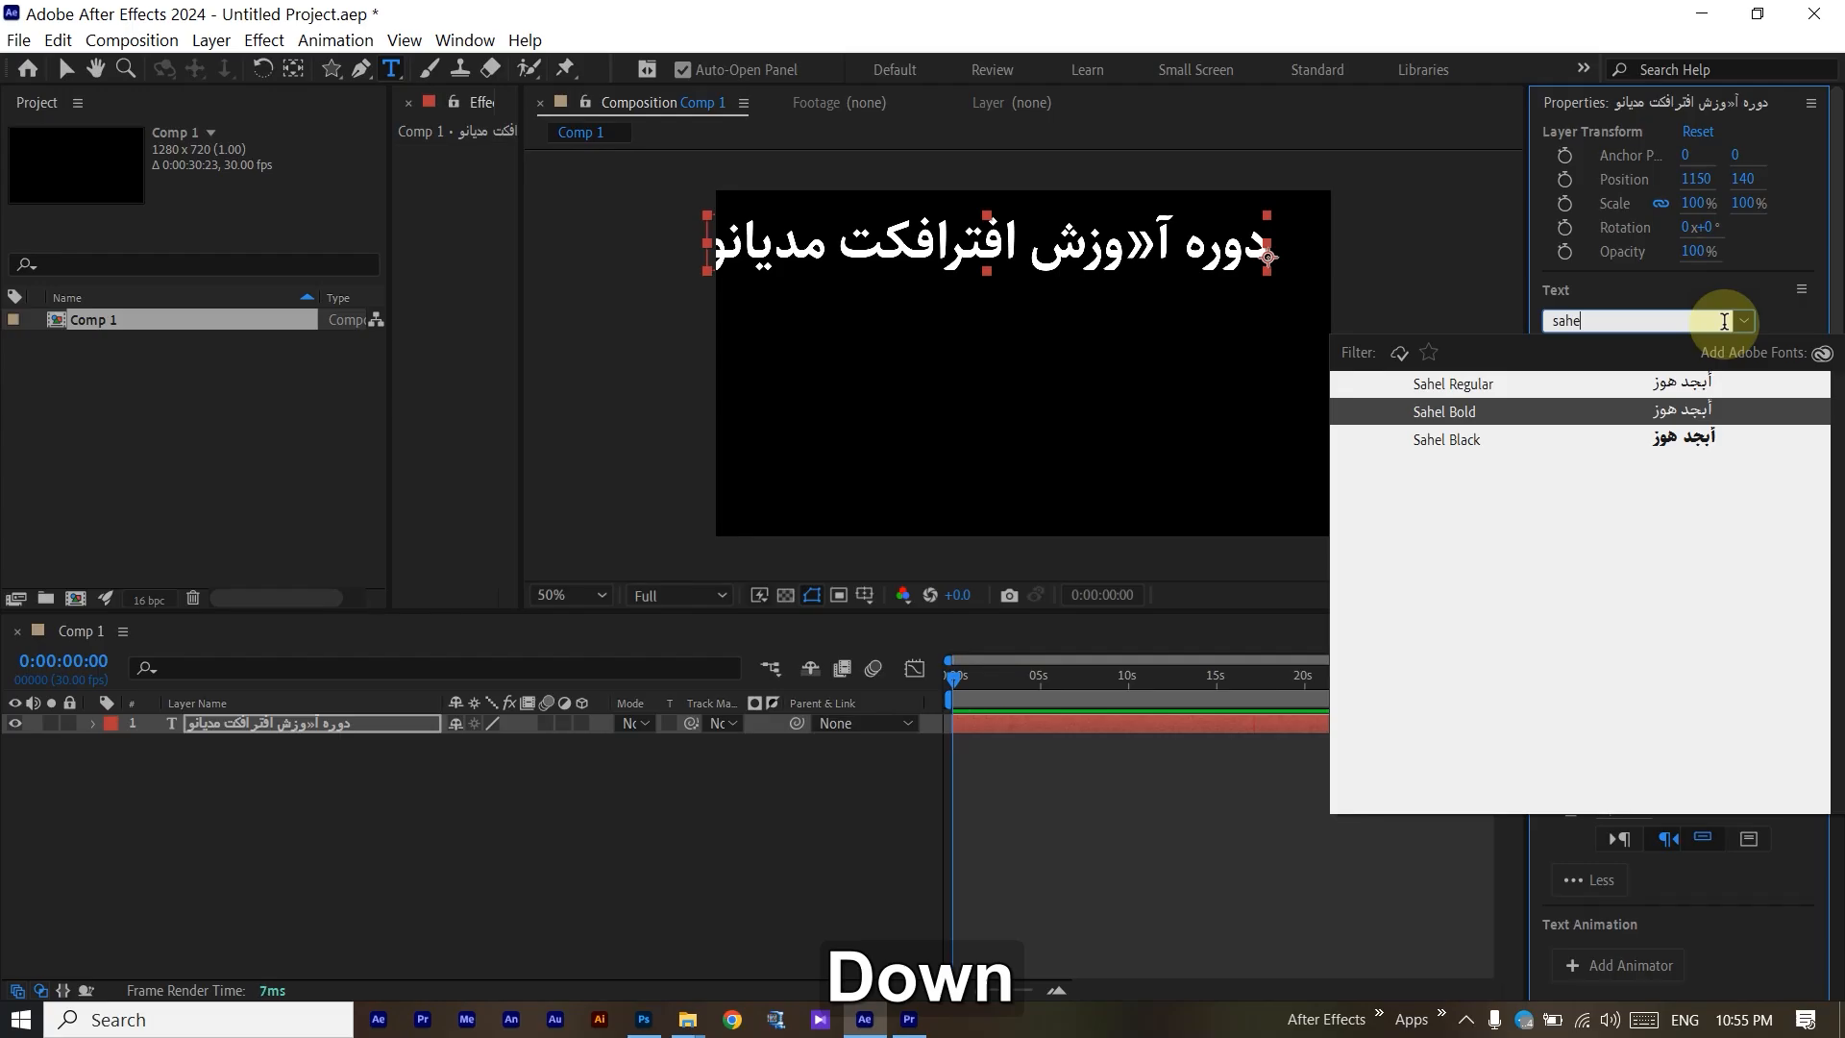
{"action": "key", "text": "Return"}
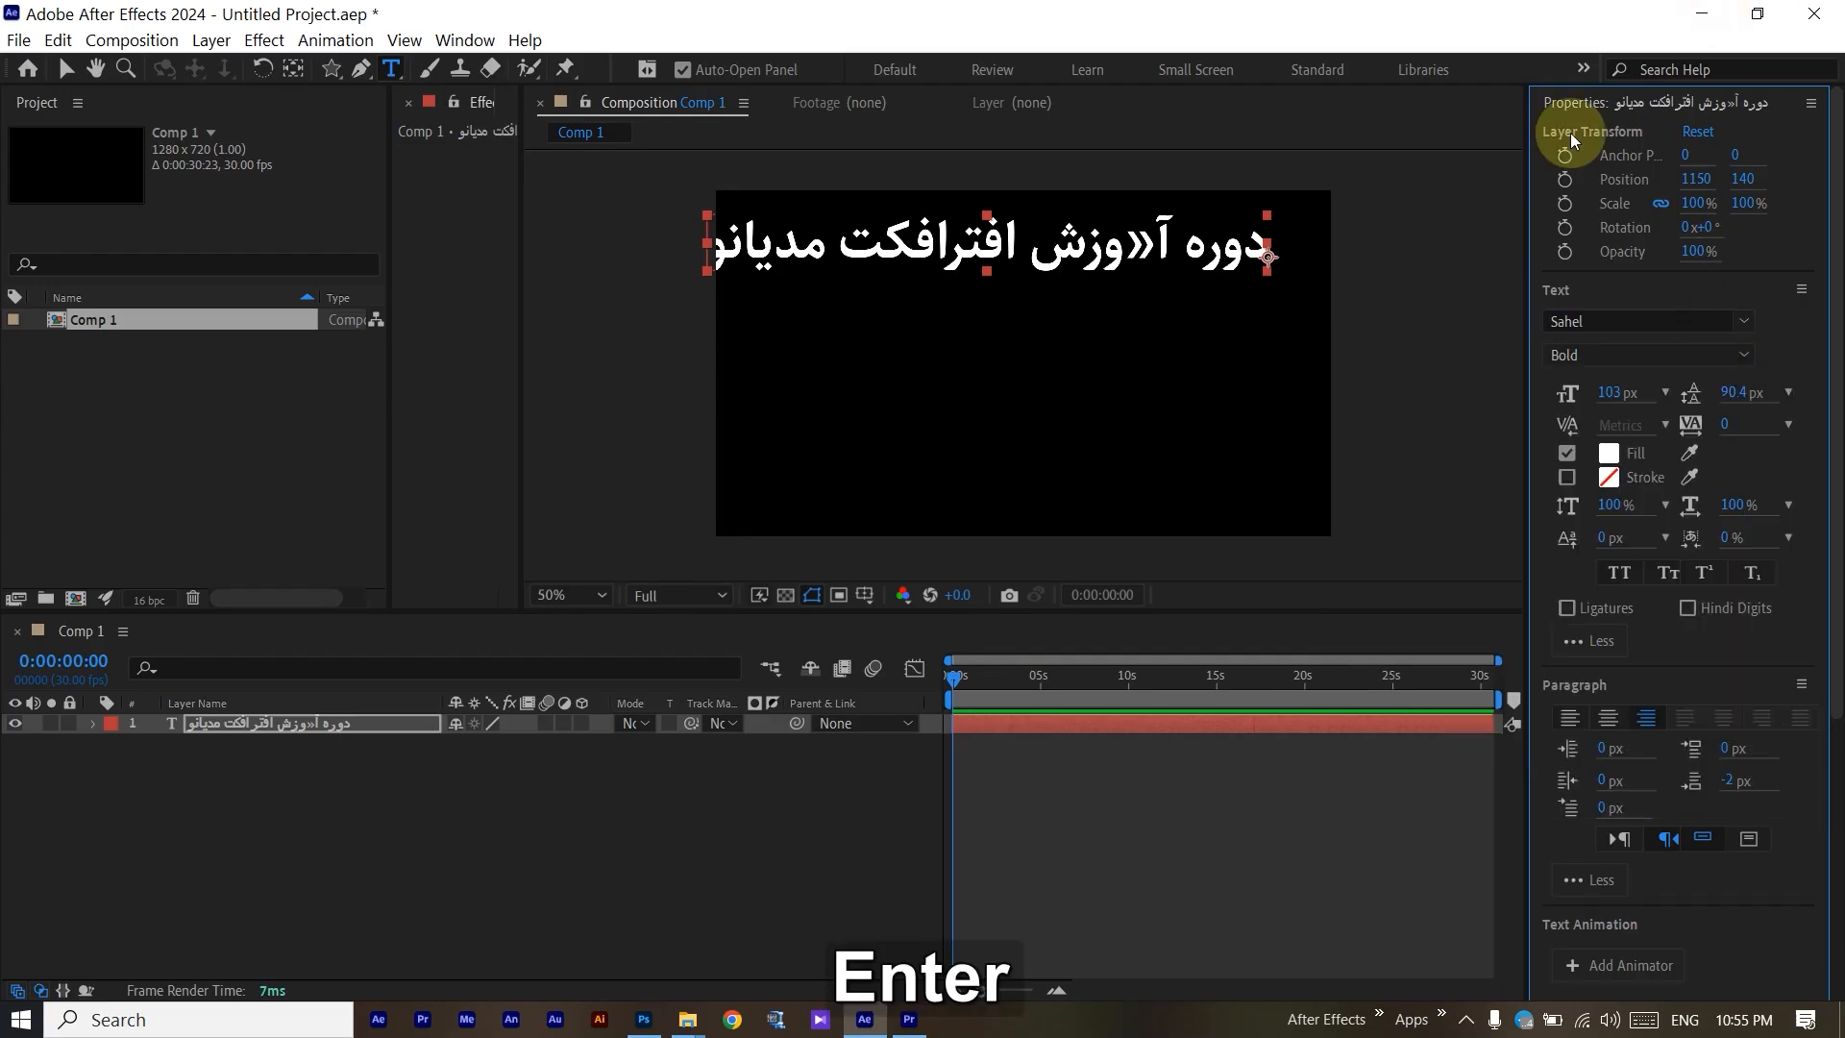
Correct the typo in the second word of the Persian title so the text reads "دوره آموزش افترافکت مدیانو".
{"action": "left_click", "coordinate": [1130, 242]}
{"action": "key", "text": "BackSpace"}
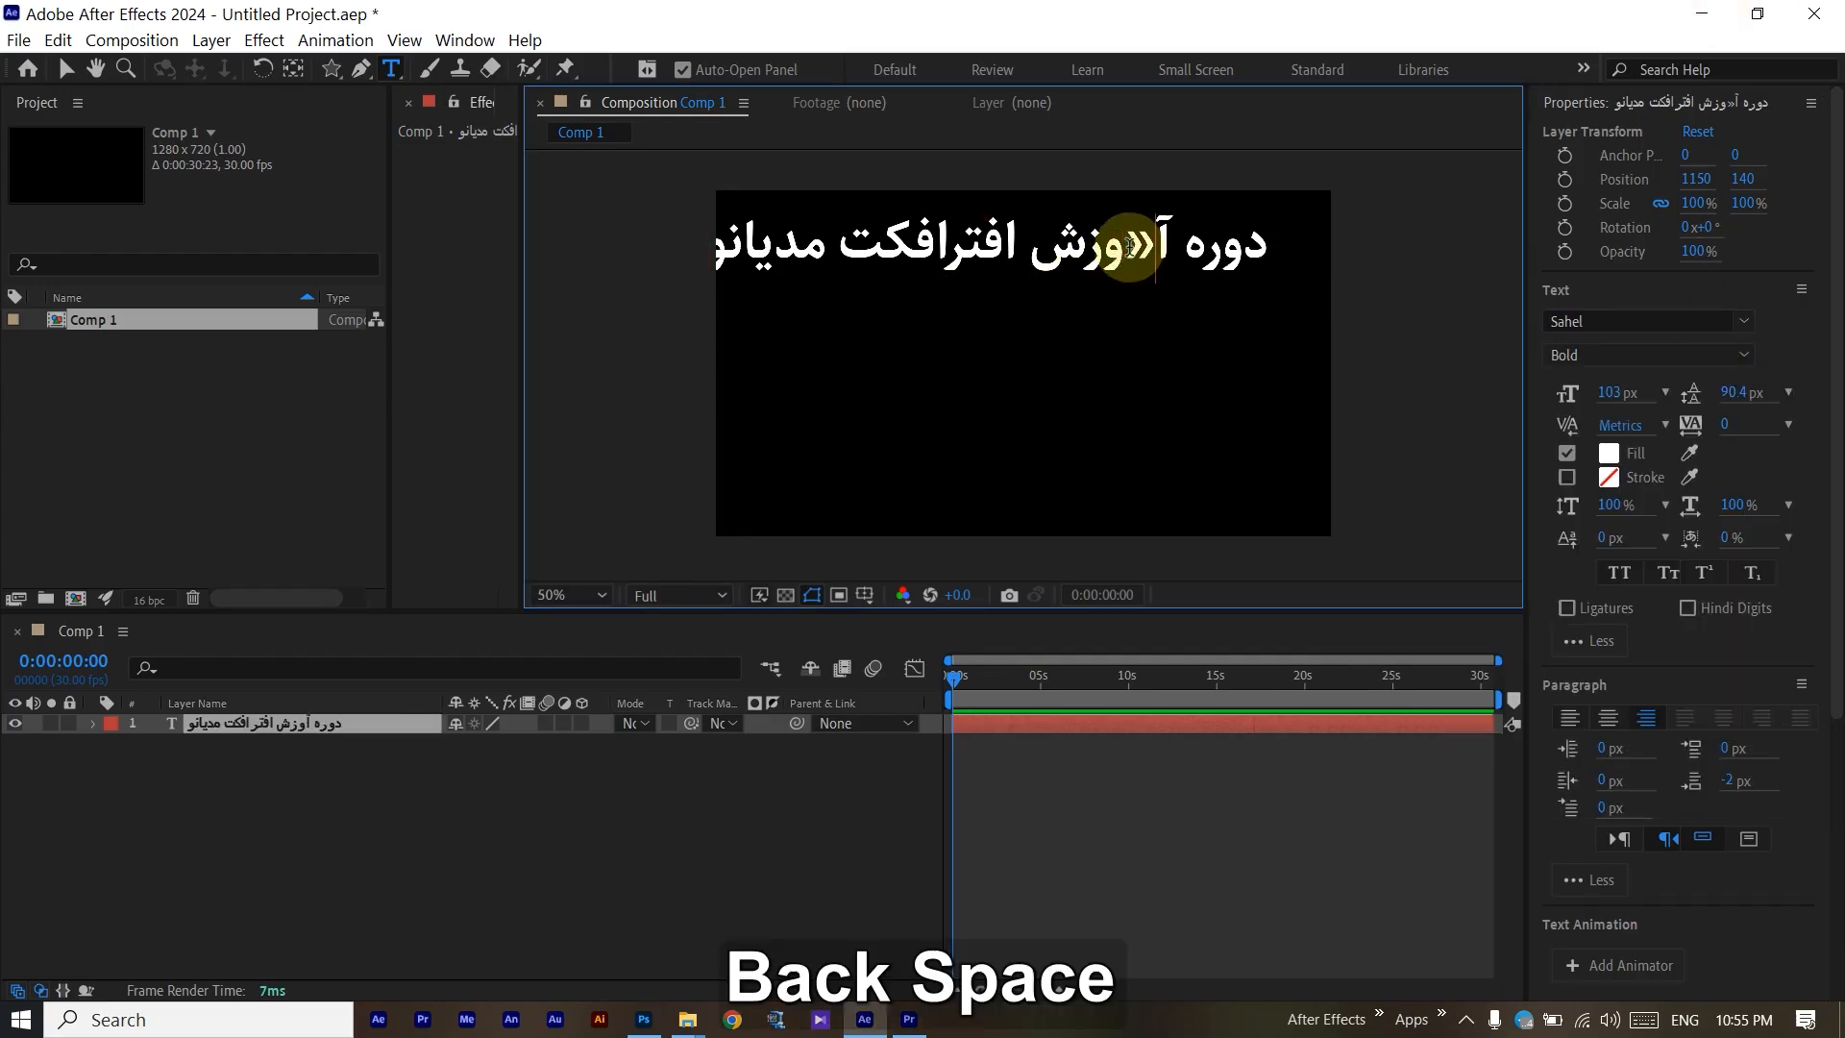
{"action": "type", "text": "م"}
{"action": "key", "text": "BackSpace"}
{"action": "key", "text": "alt+shift"}
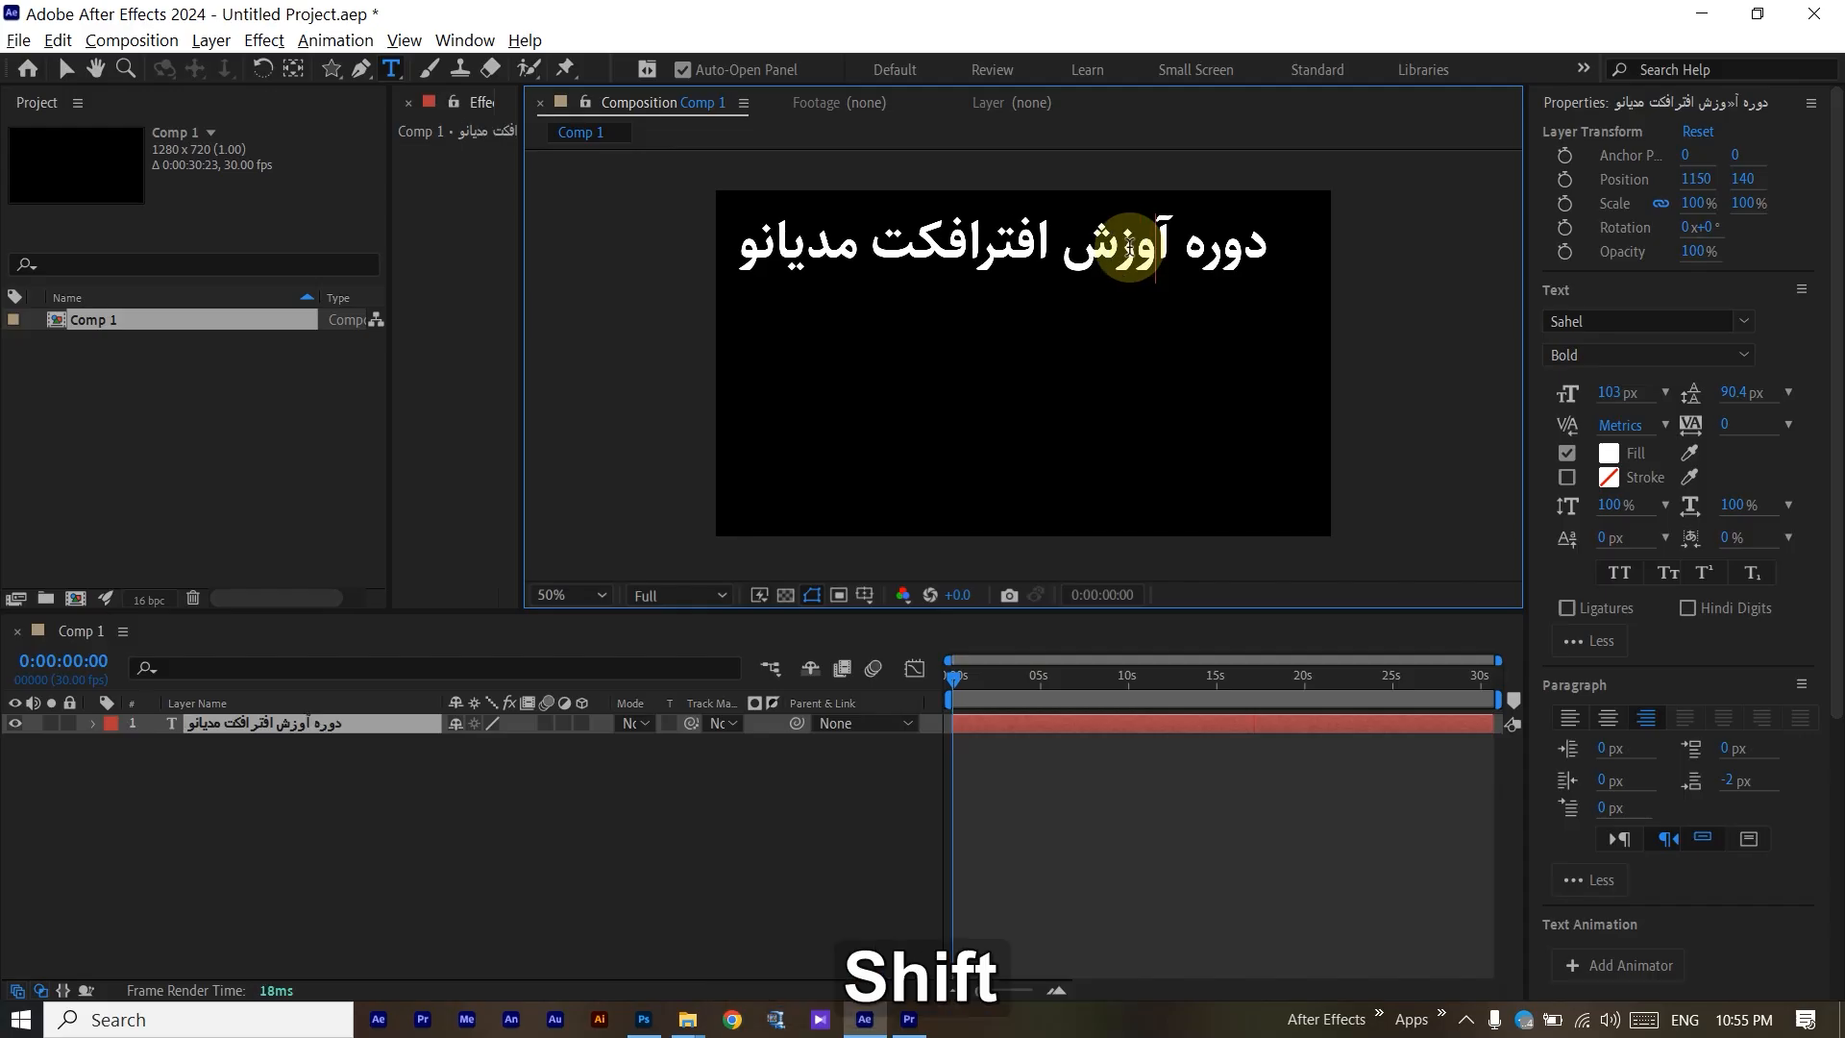
{"action": "type", "text": "م"}
{"action": "left_click", "coordinate": [438, 832]}
{"action": "left_click", "coordinate": [297, 726]}
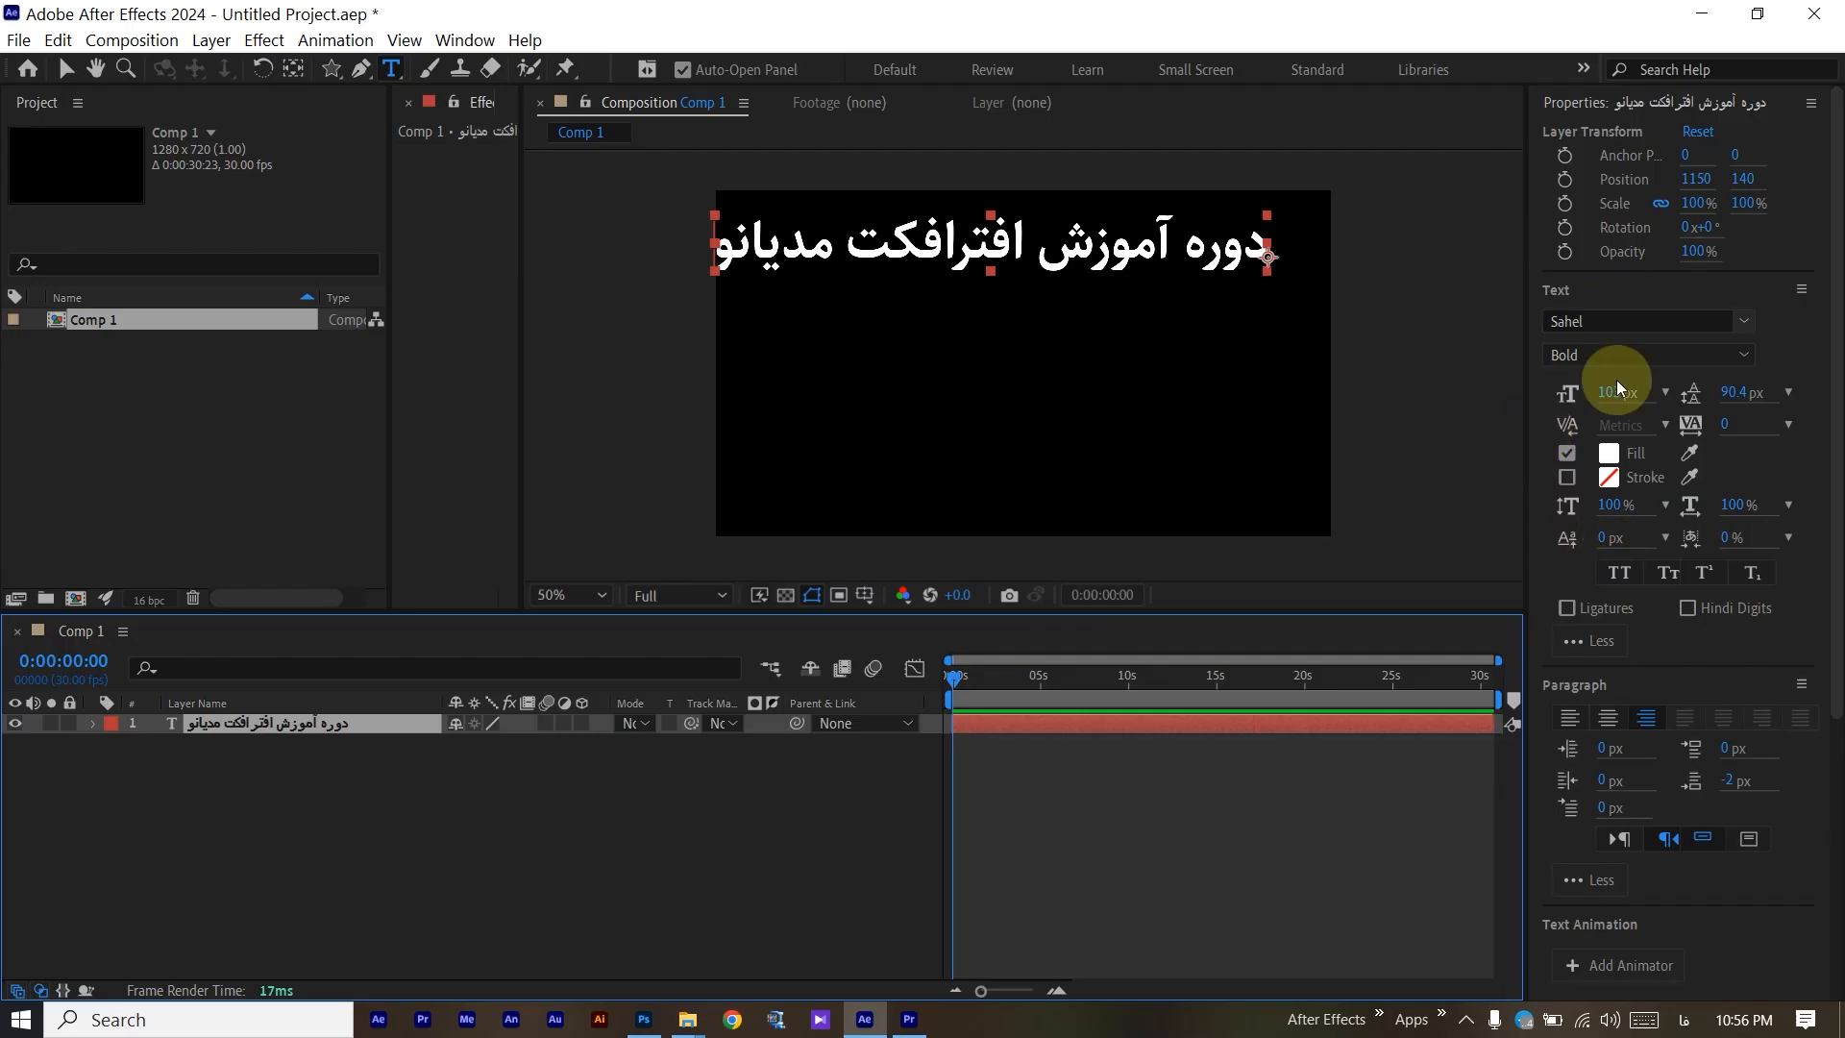
Draw a green ten-point star on a new shape layer below the title's left end, with an outer radius of about 190.
{"action": "left_click", "coordinate": [150, 827]}
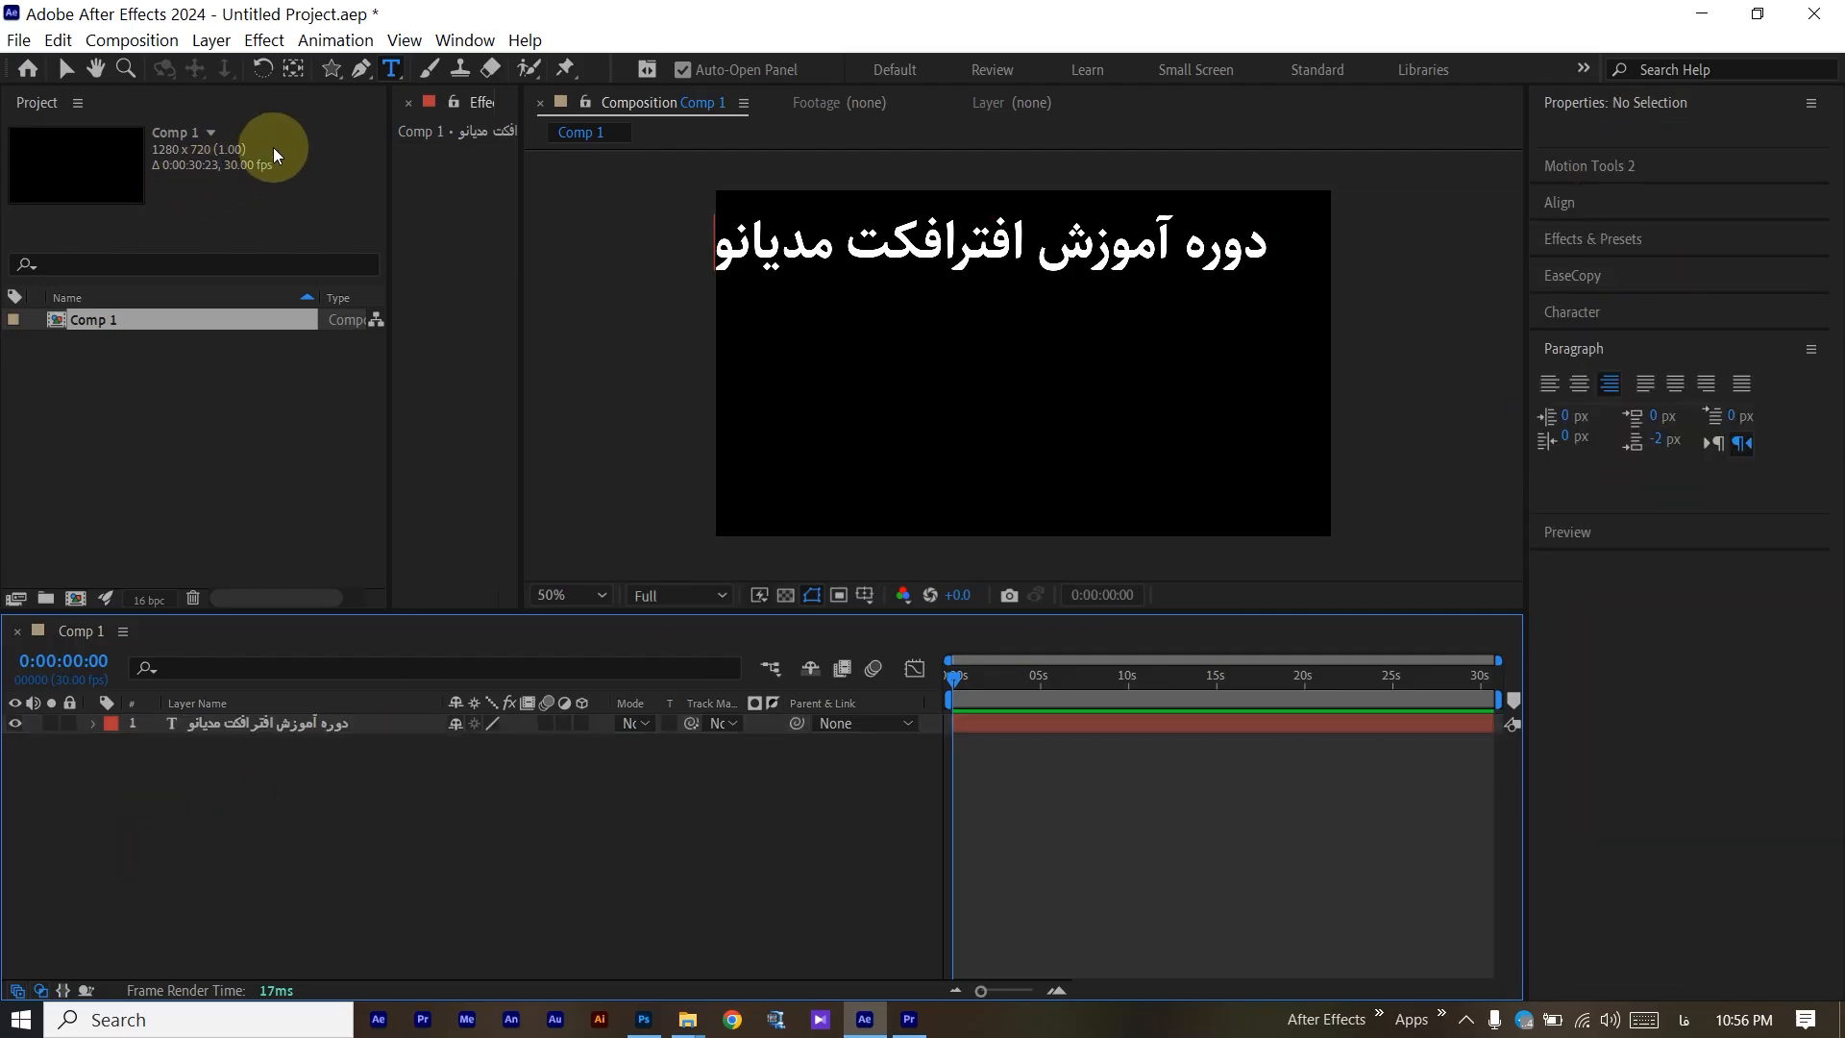
{"action": "left_click", "coordinate": [331, 71]}
{"action": "left_click", "coordinate": [818, 395]}
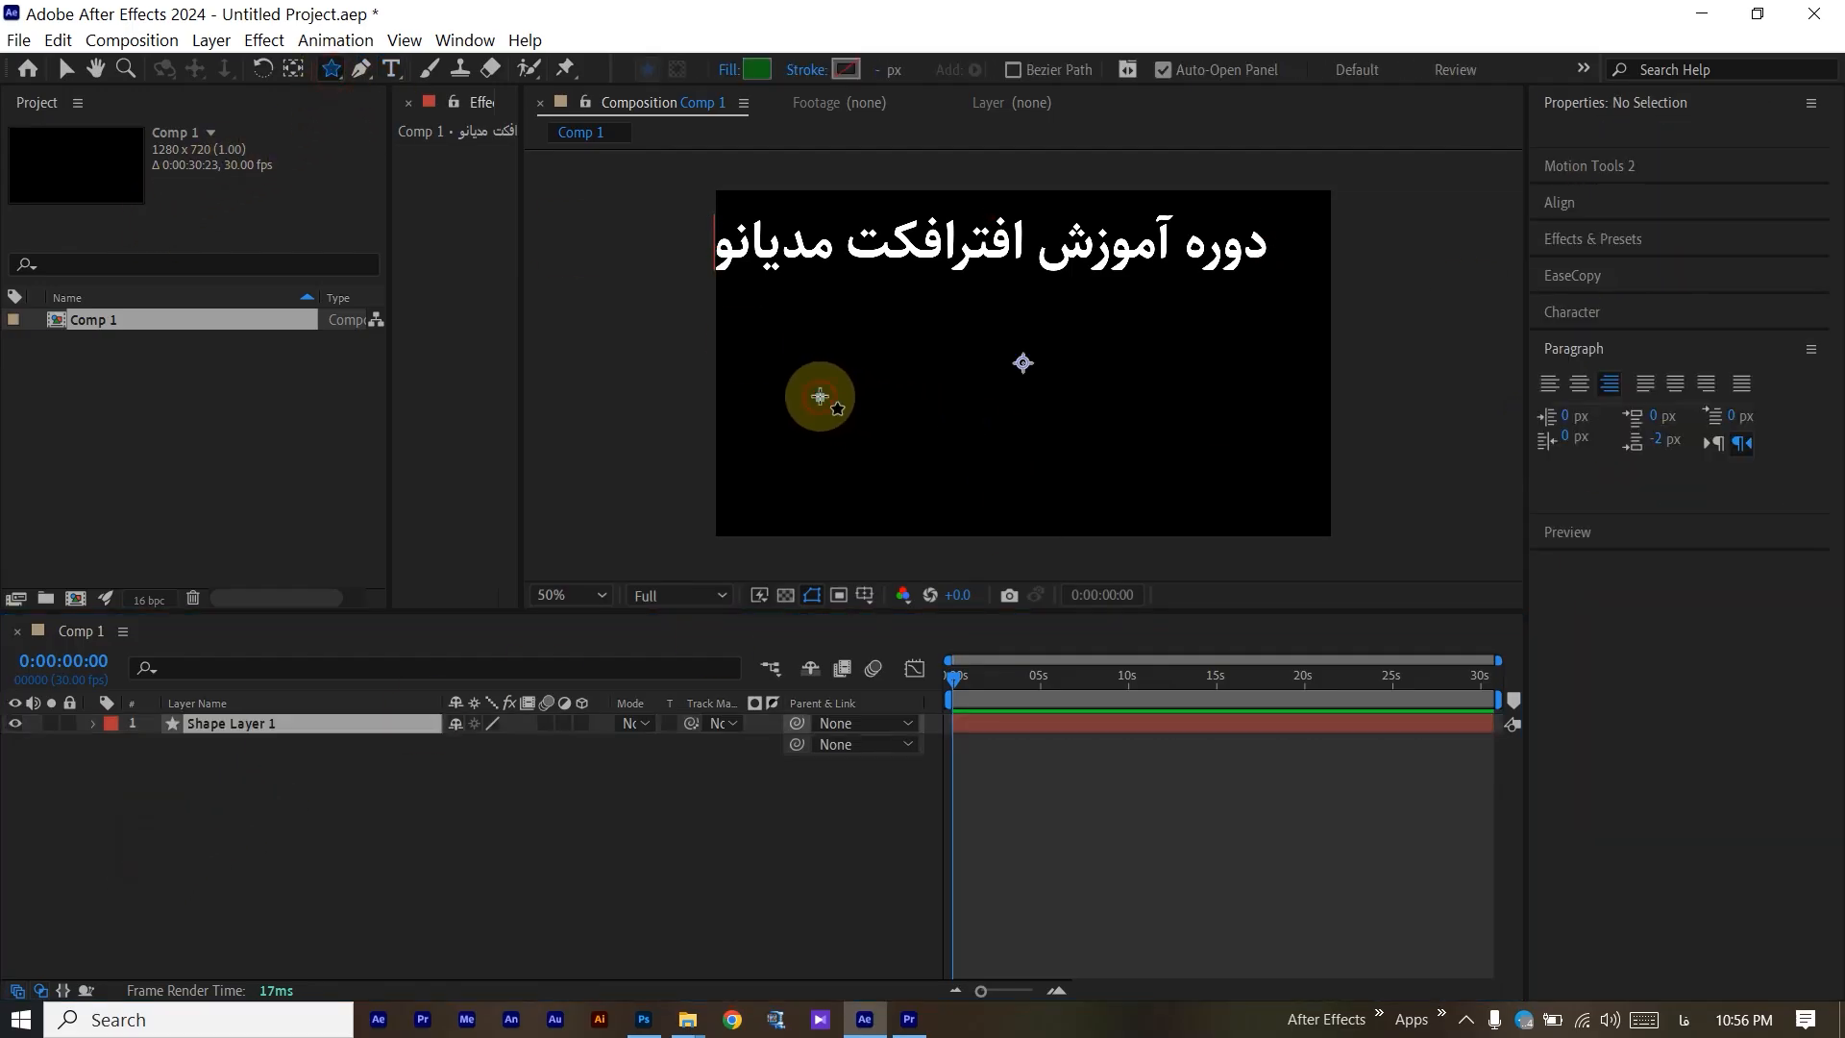
{"action": "left_click_drag", "start_coordinate": [811, 398], "coordinate": [877, 444]}
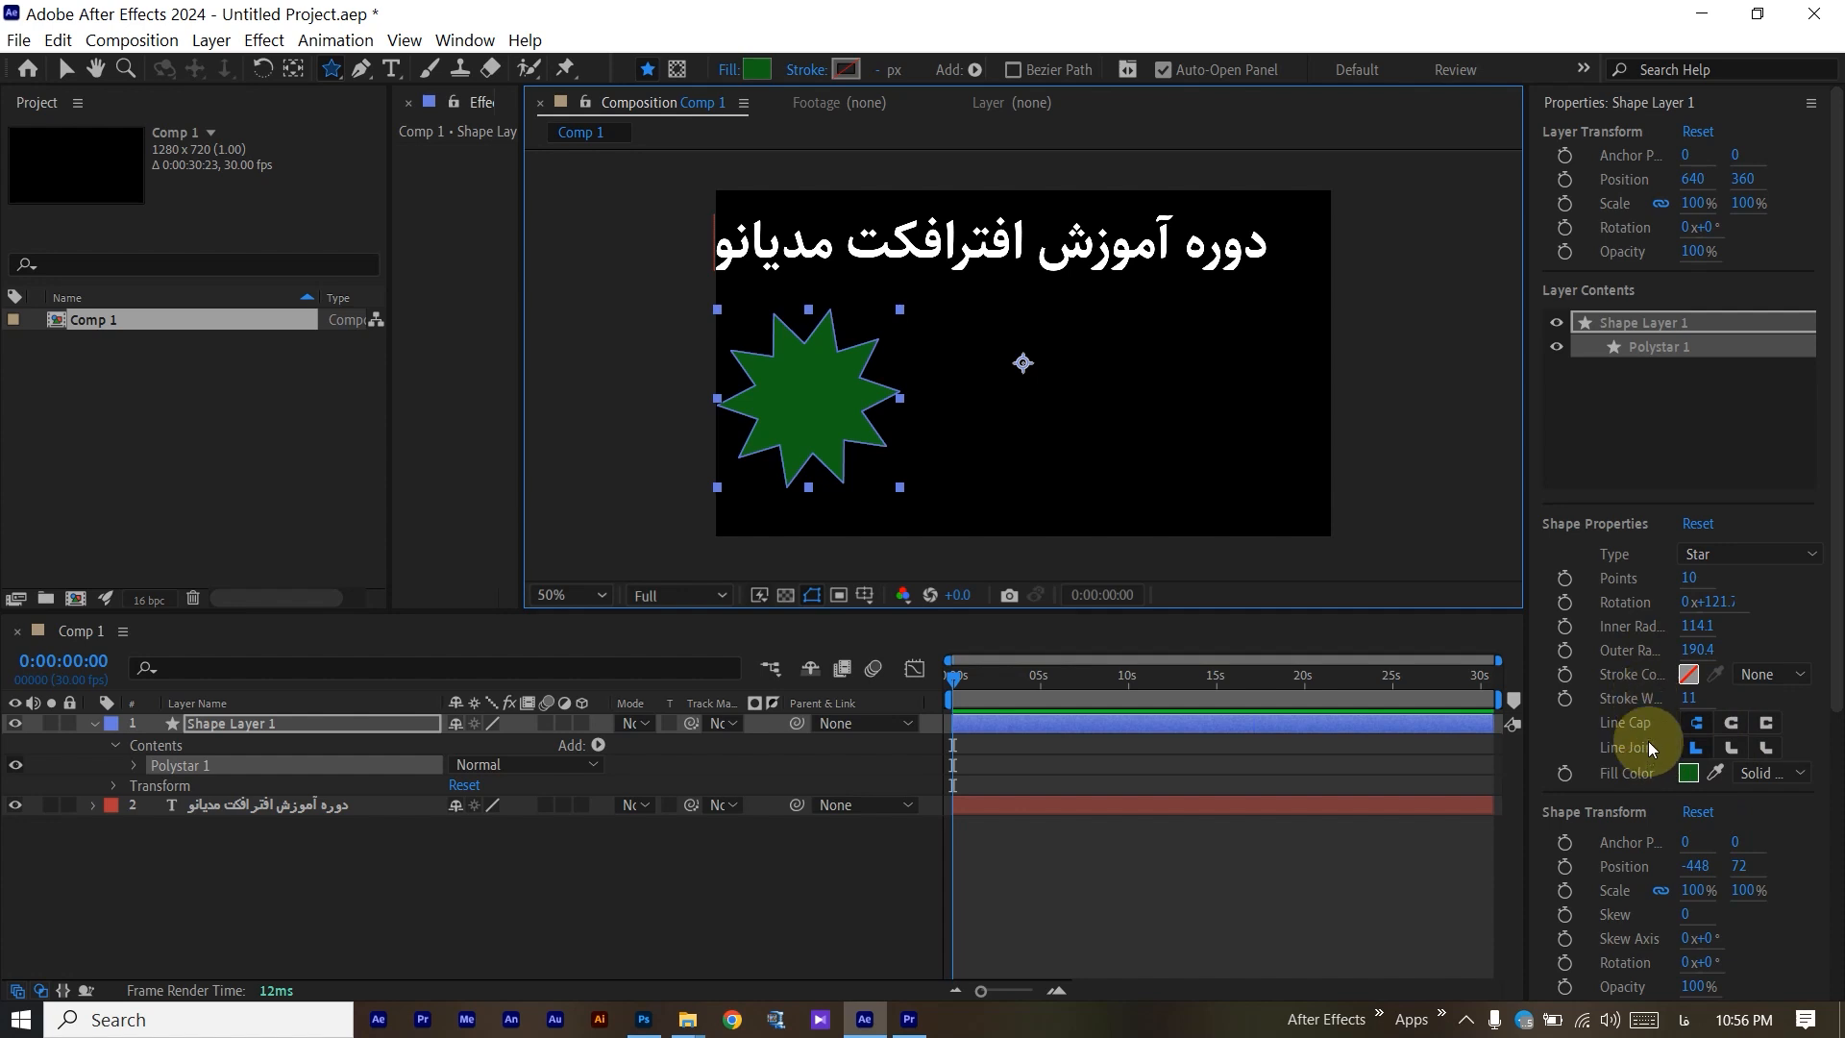
{"action": "scroll", "coordinate": [1646, 741], "scroll_direction": "down", "scroll_amount": 5}
{"action": "scroll", "coordinate": [1611, 288], "scroll_direction": "up", "scroll_amount": 5}
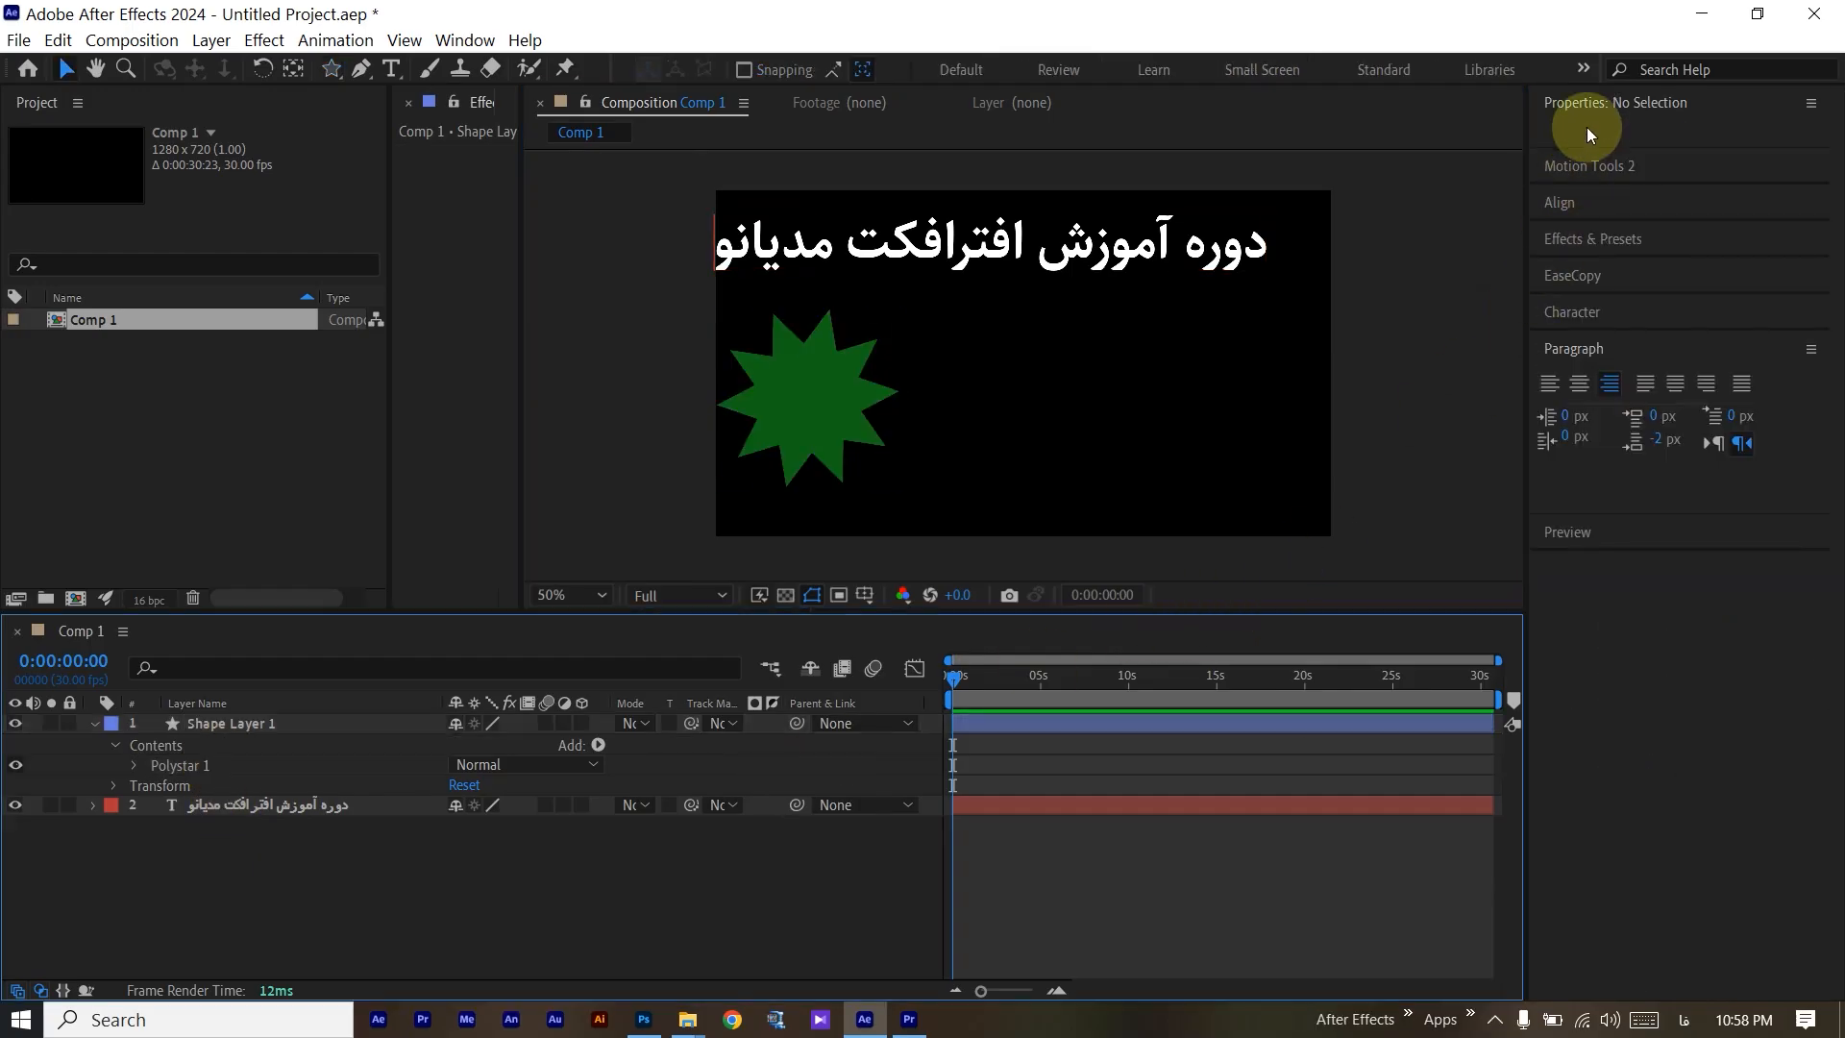
{"action": "left_click", "coordinate": [1582, 106]}
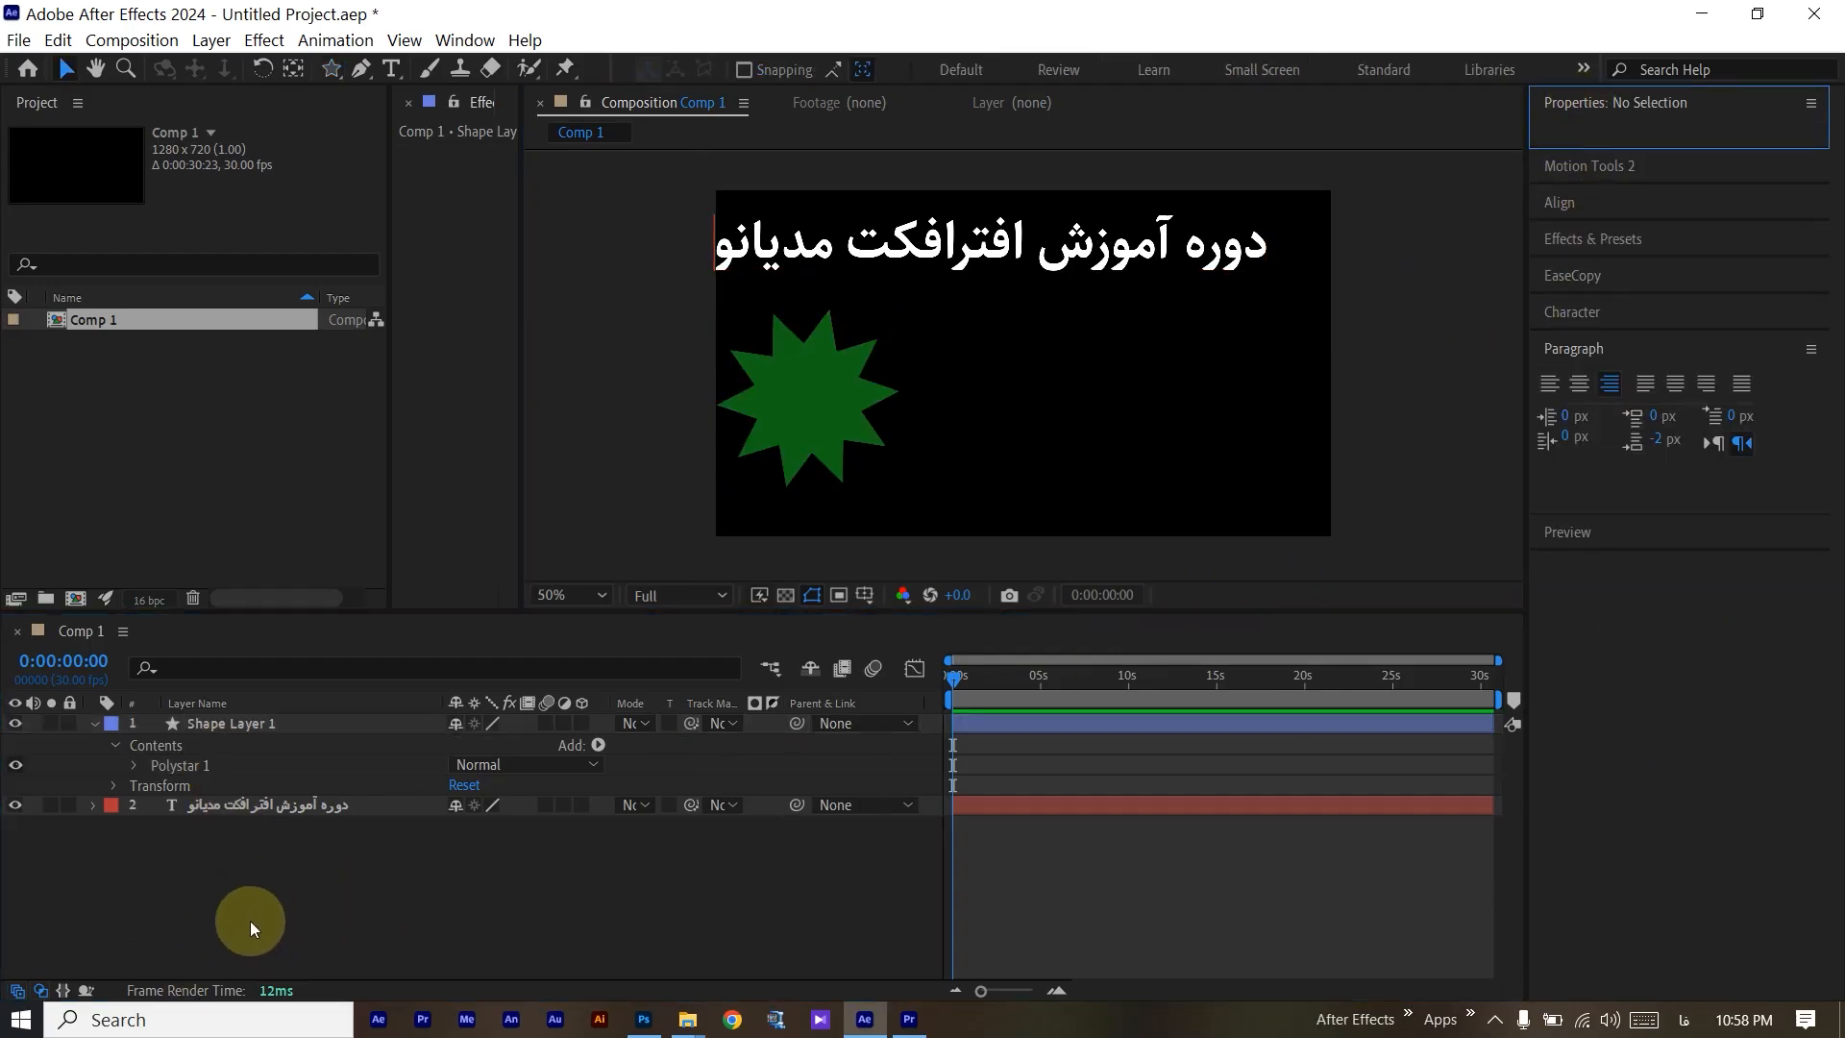
{"action": "left_click", "coordinate": [259, 807]}
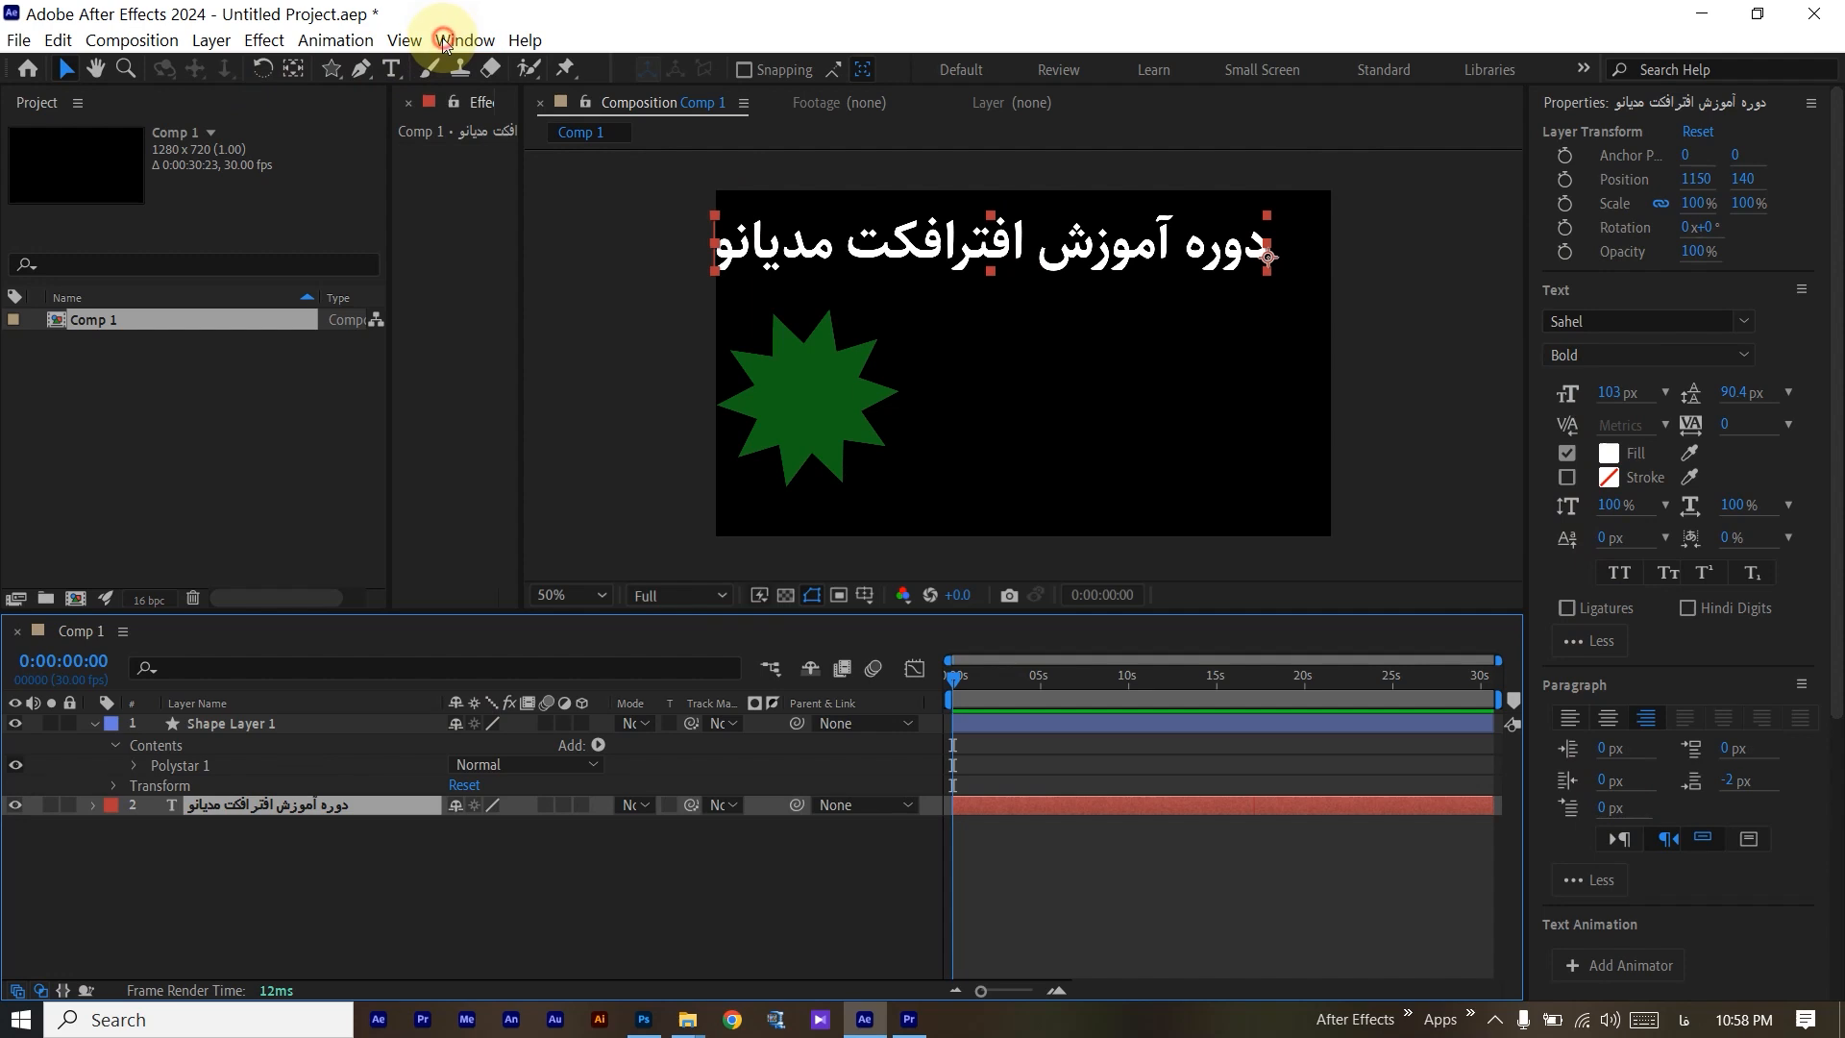
{"action": "key", "text": "alt+w"}
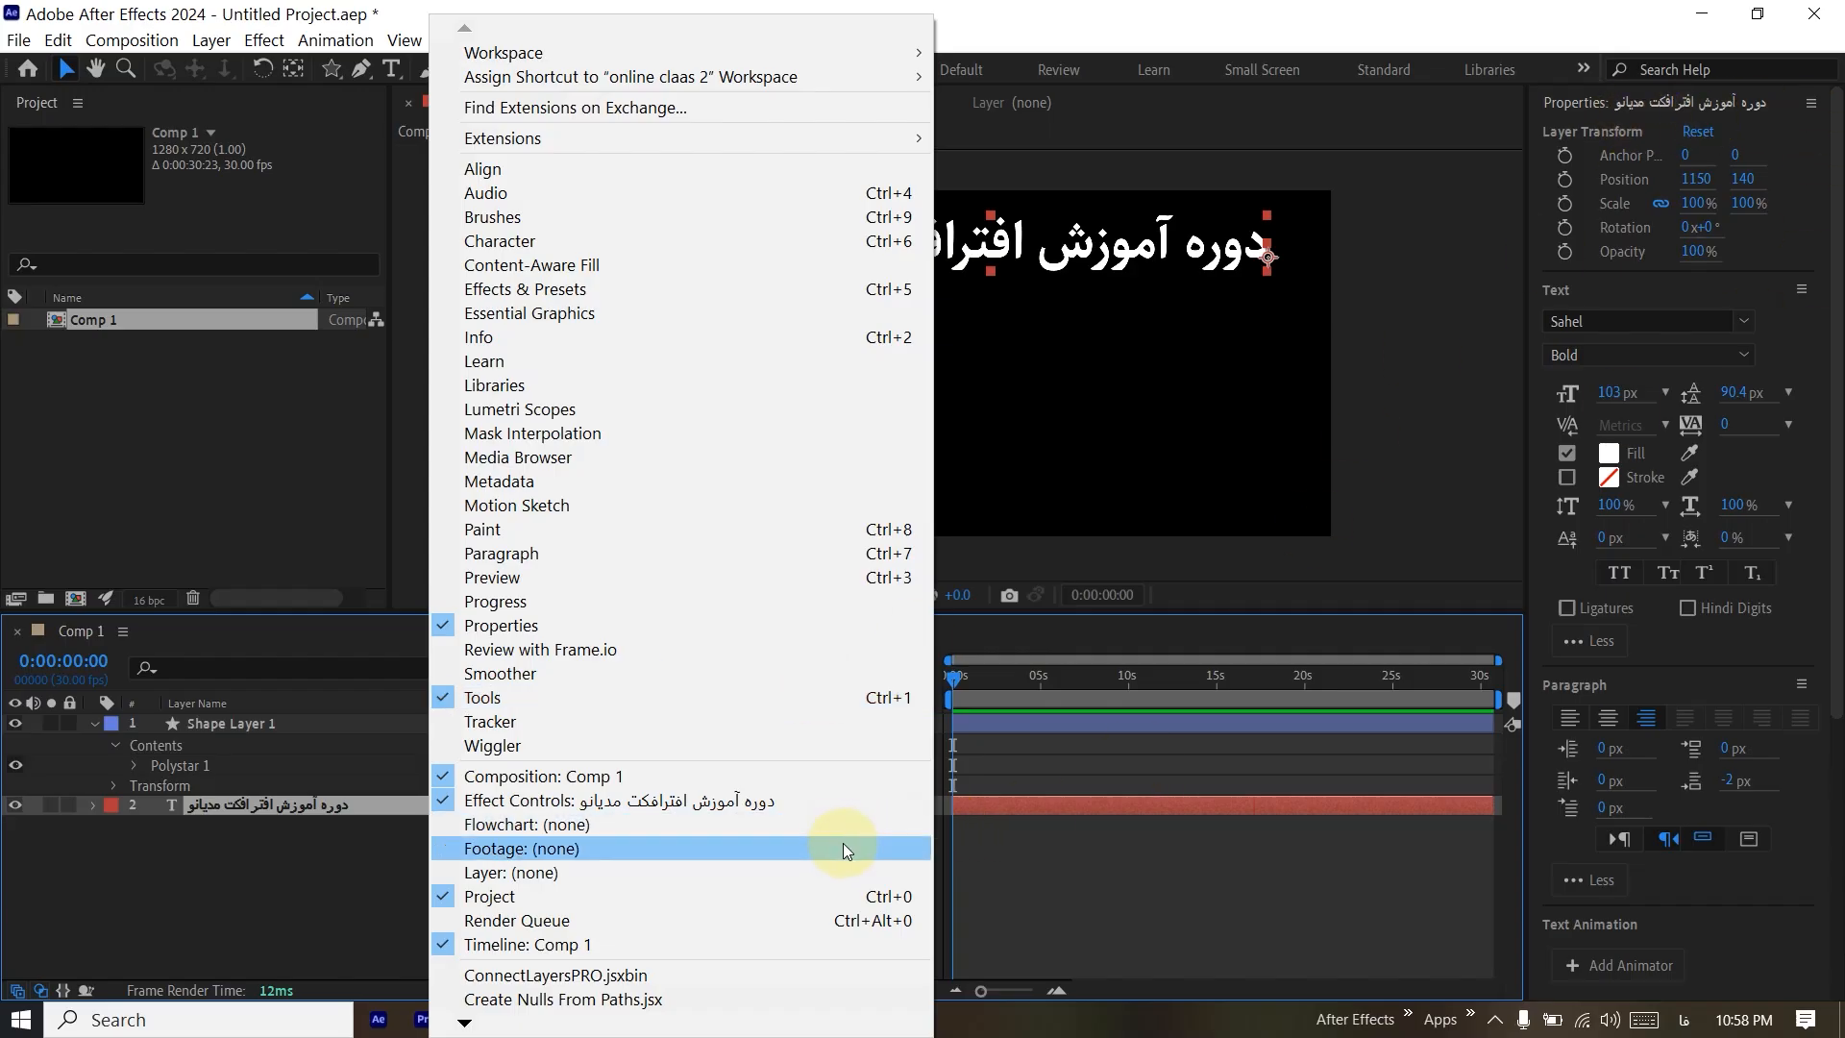
{"action": "left_click", "coordinate": [276, 915]}
Keep the Bold font style on the Persian title layer and set its font size to 77 px.
{"action": "left_click", "coordinate": [363, 810]}
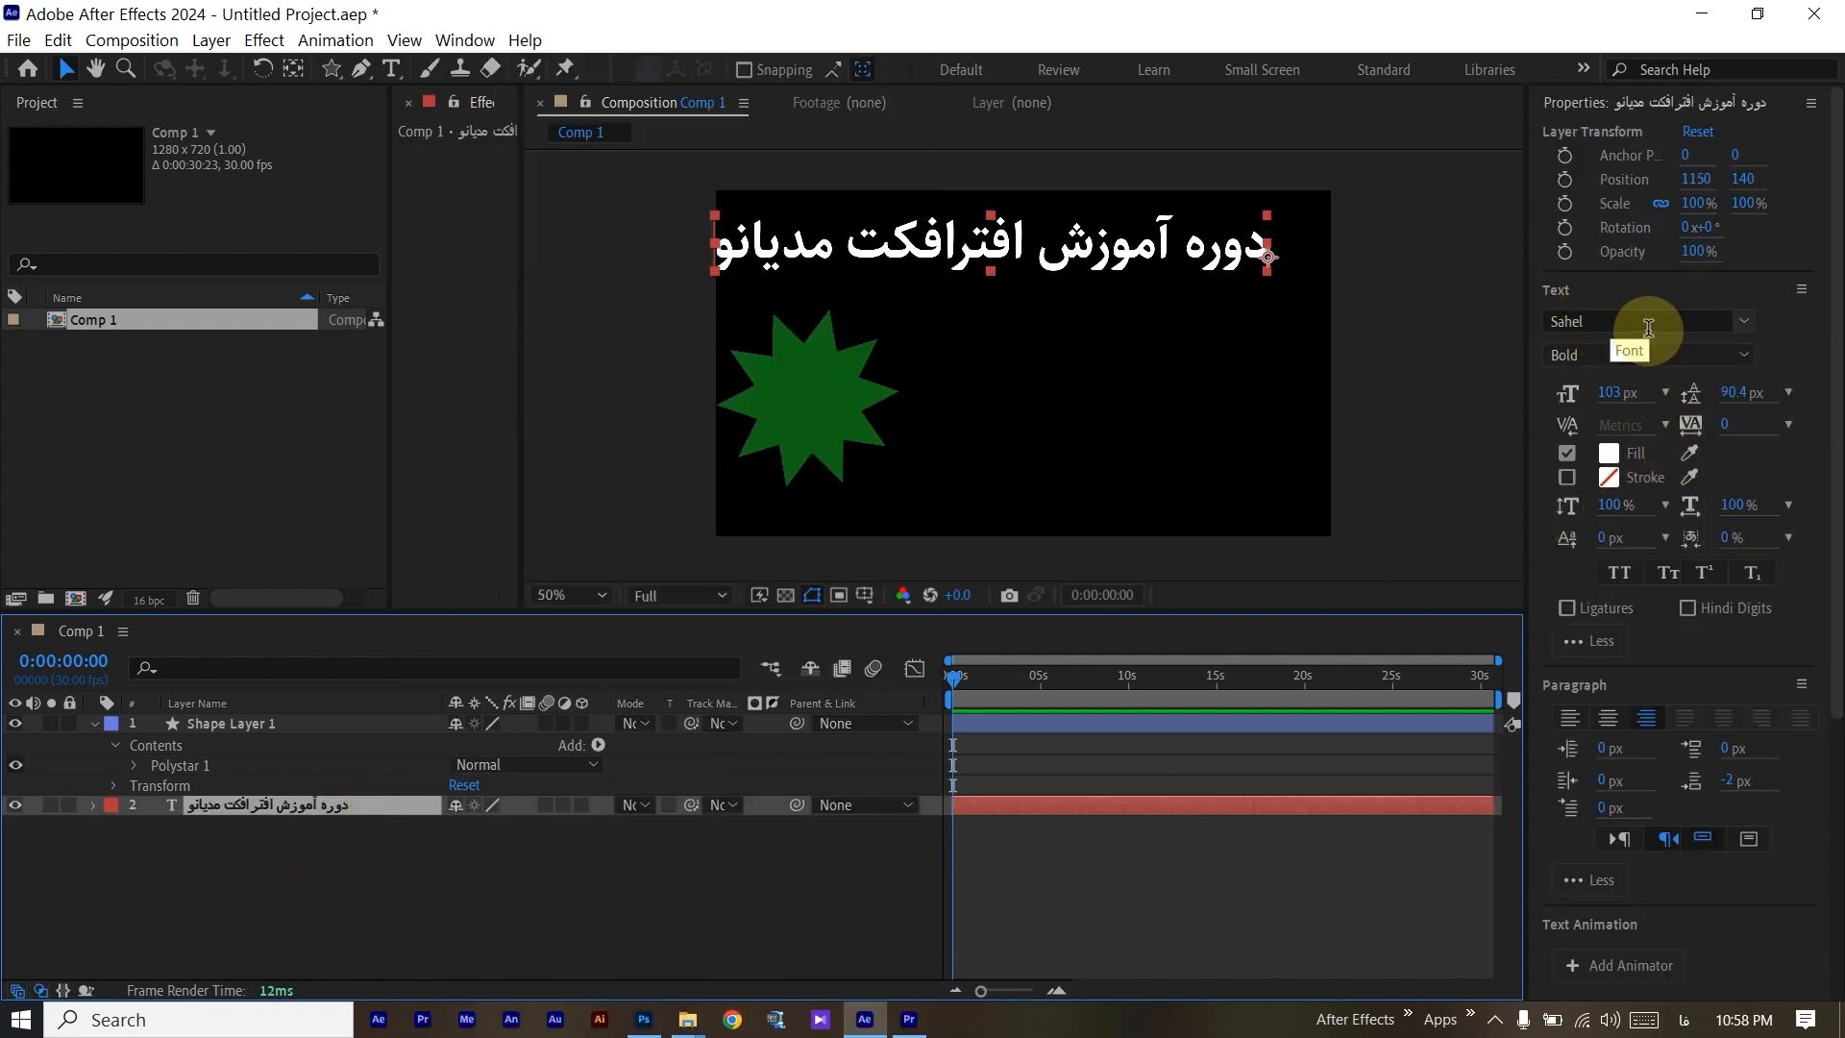
{"action": "left_click", "coordinate": [1739, 356]}
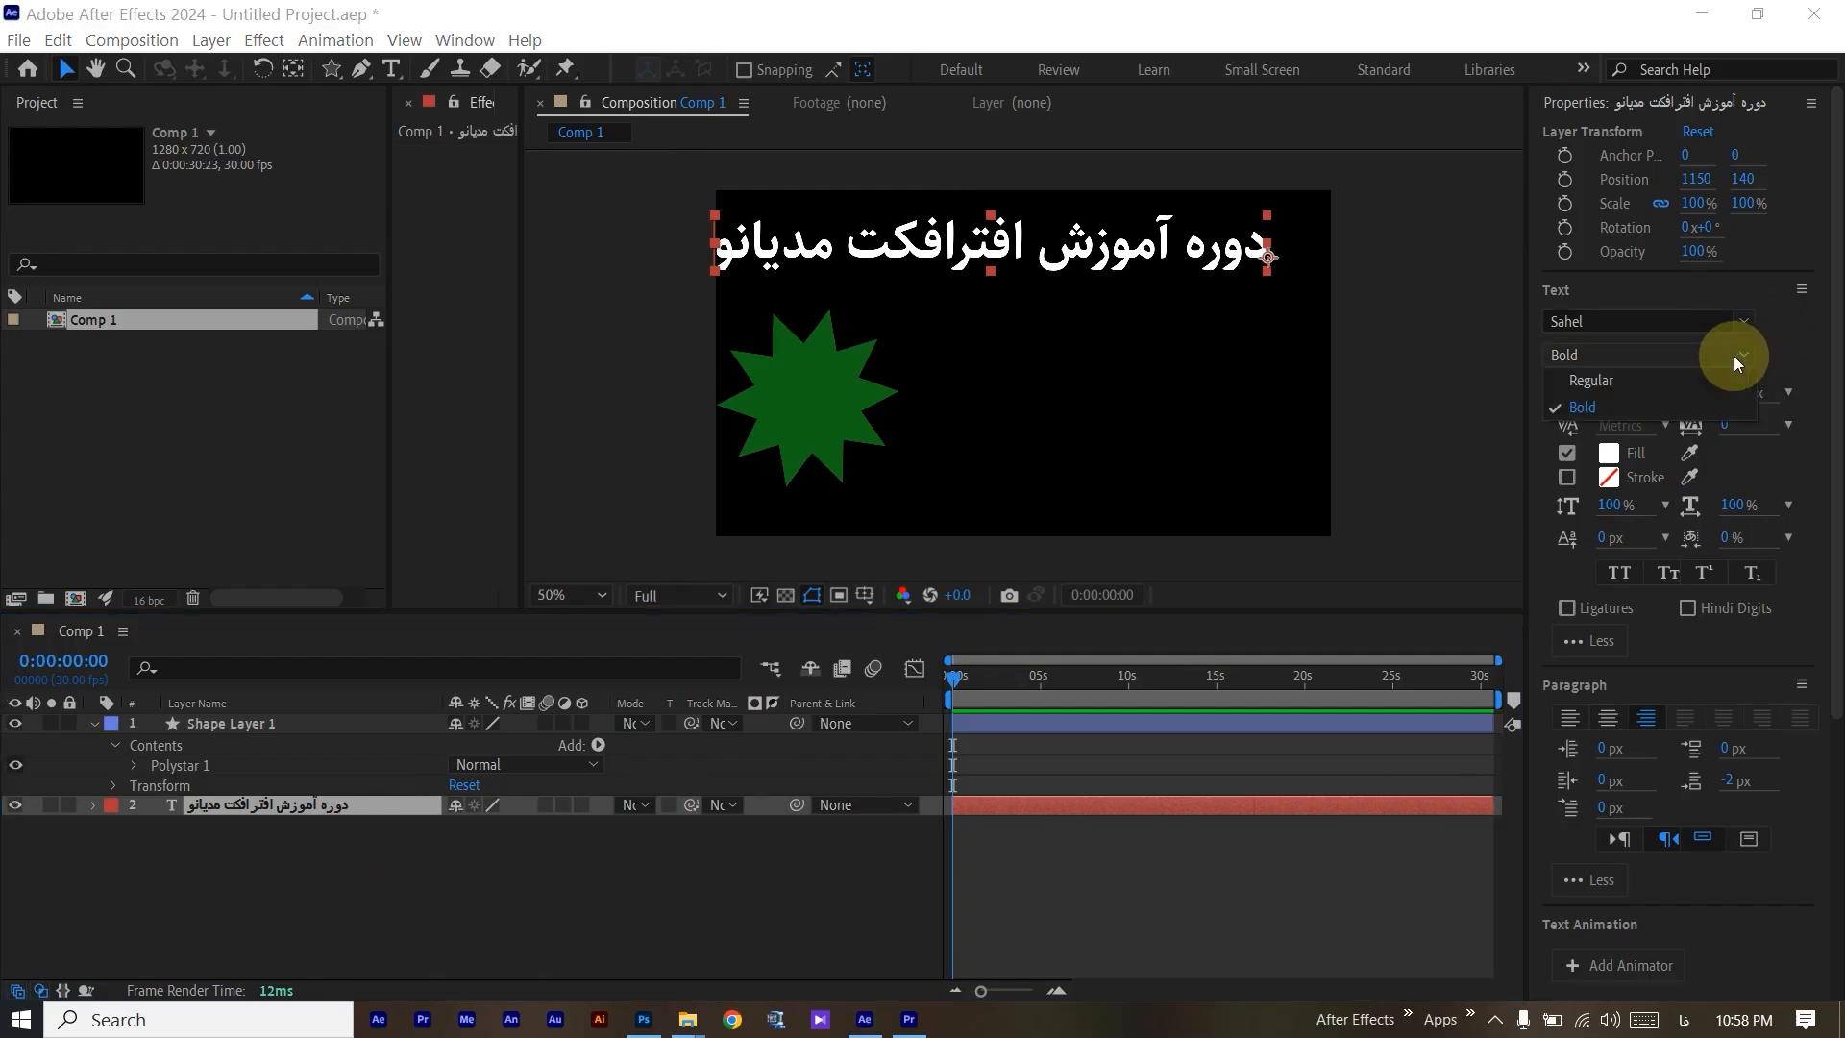
{"action": "left_click", "coordinate": [1632, 405]}
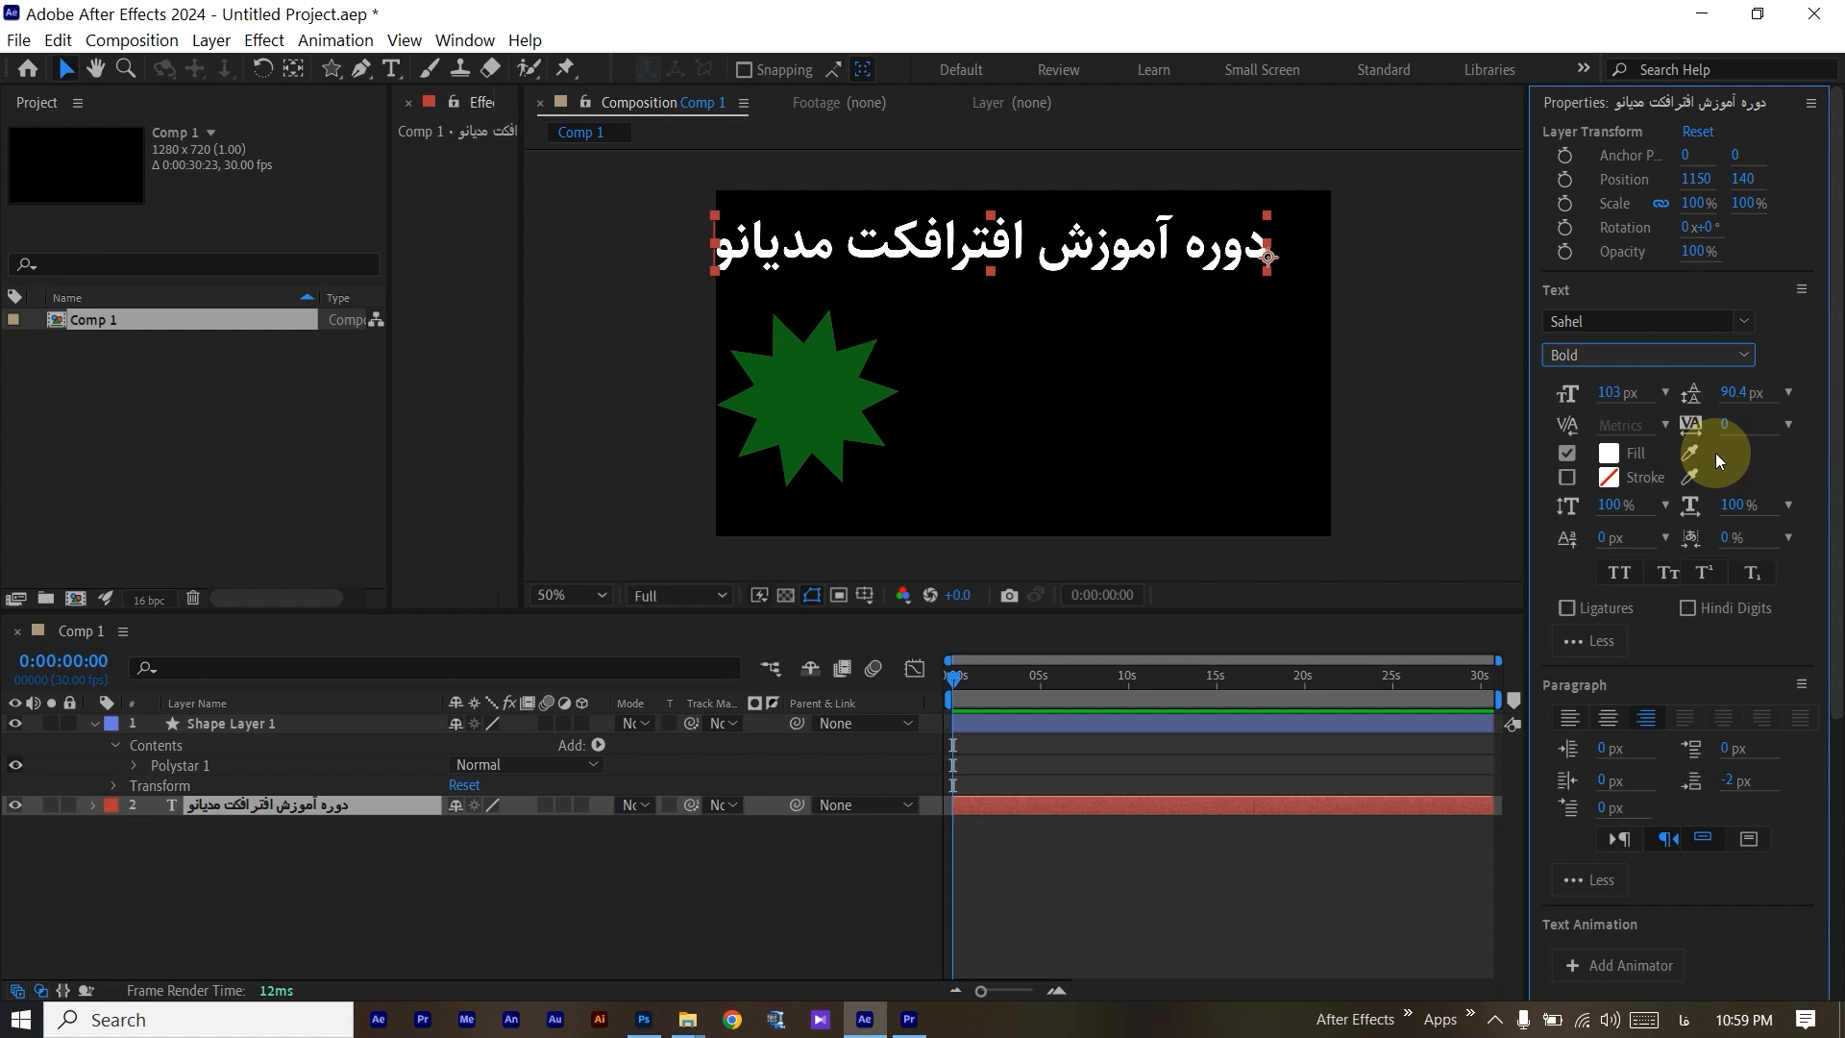
{"action": "left_click_drag", "start_coordinate": [1610, 395], "coordinate": [1720, 412]}
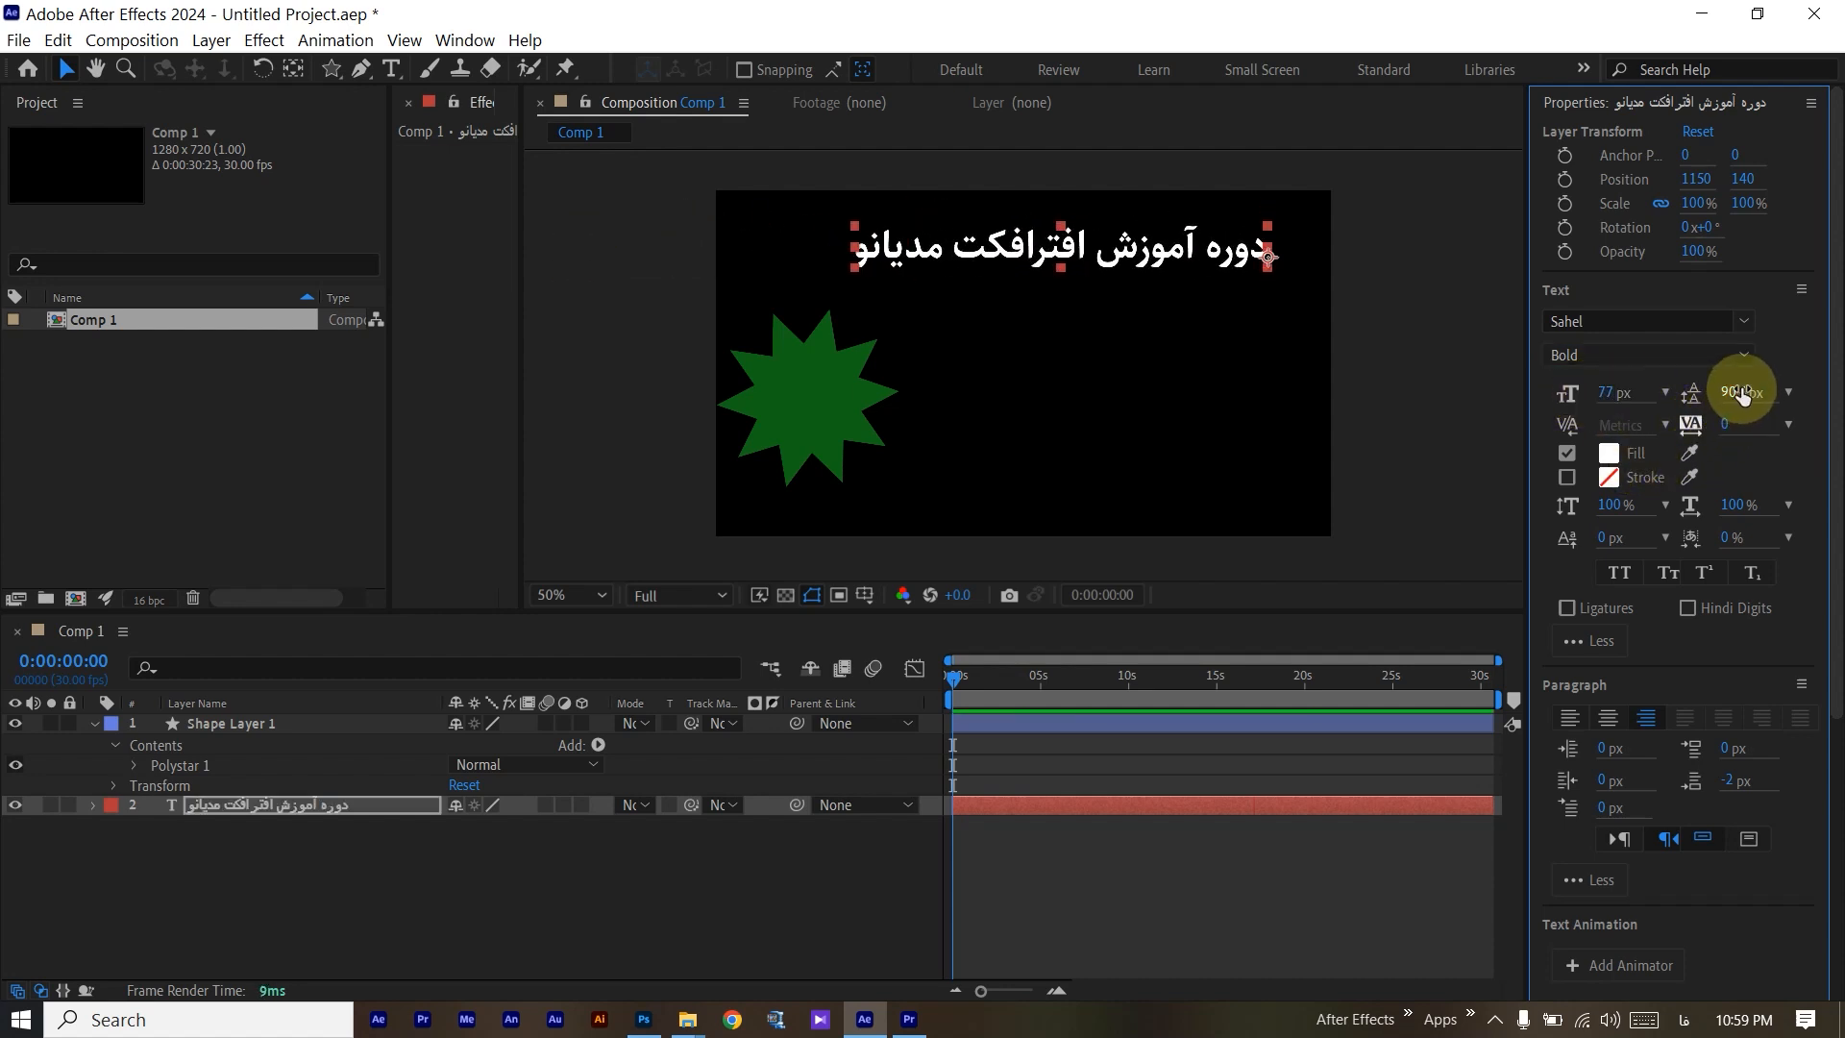
Break the title into two lines before "افترافکت" and set its leading to 115.4 px.
{"action": "left_click", "coordinate": [988, 237]}
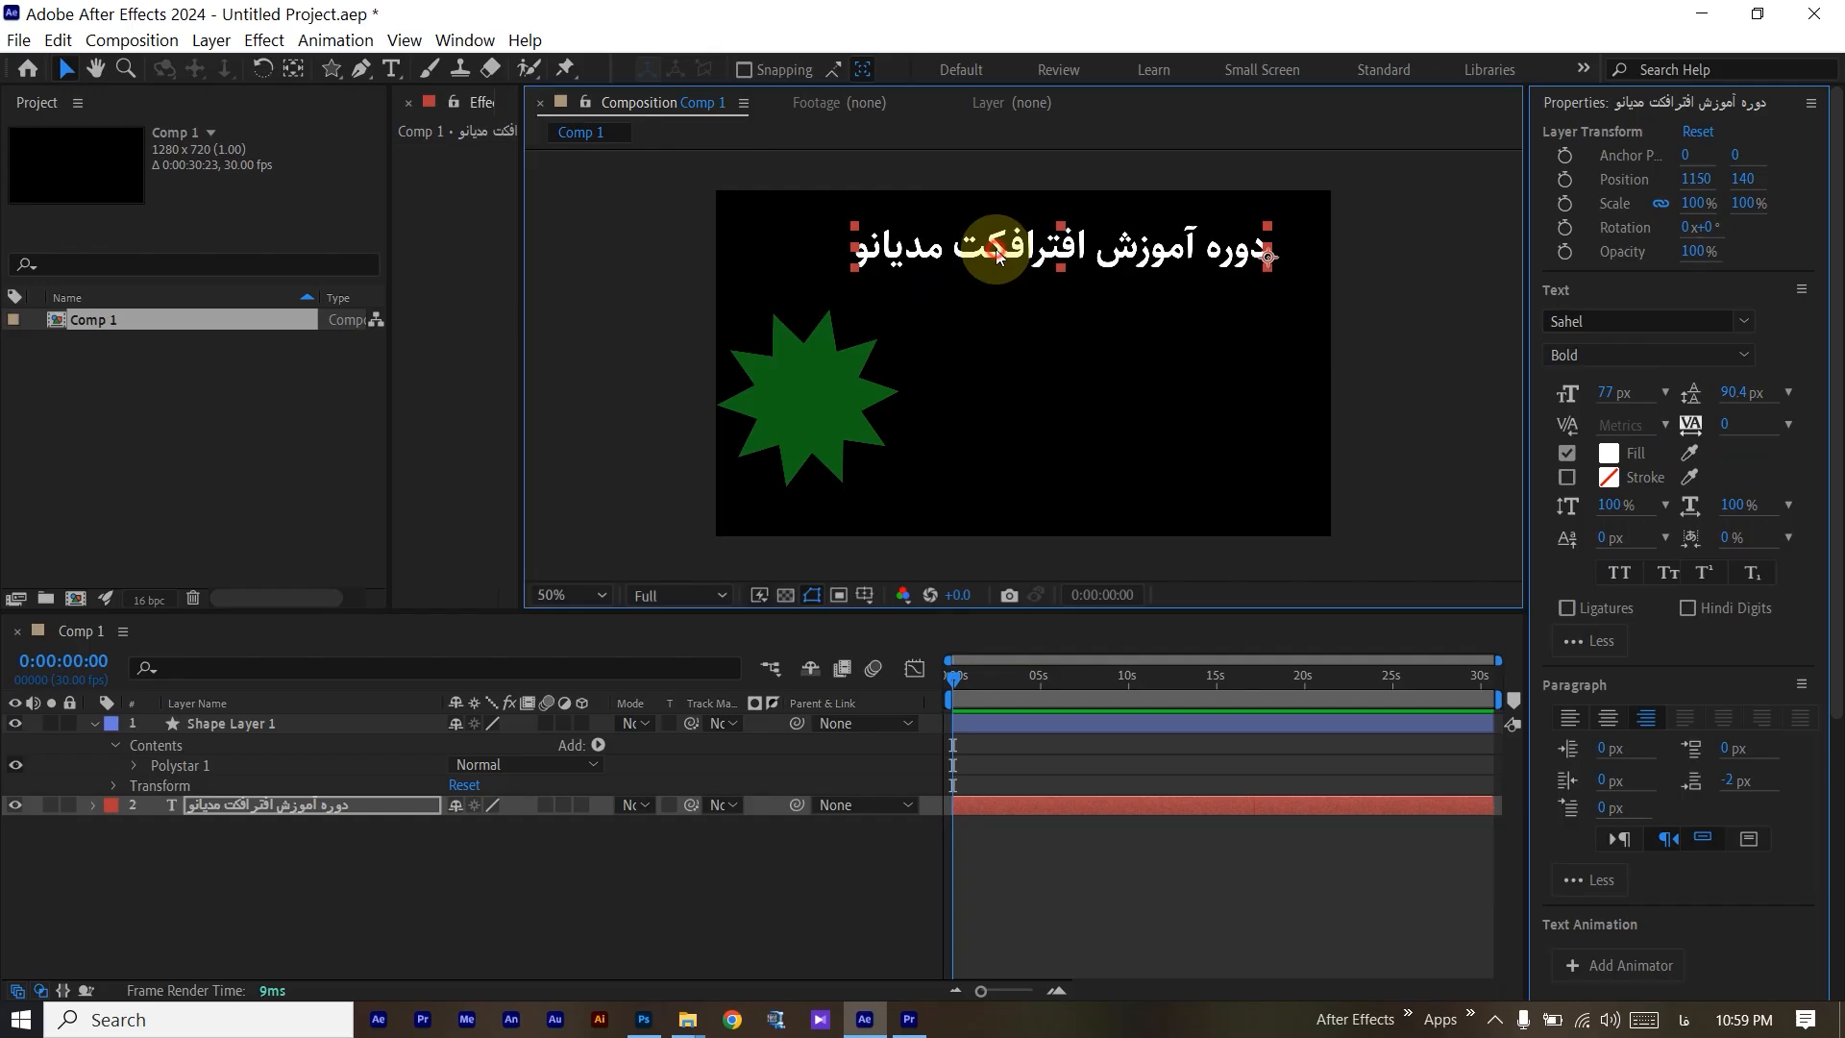
{"action": "double_click", "coordinate": [1074, 255]}
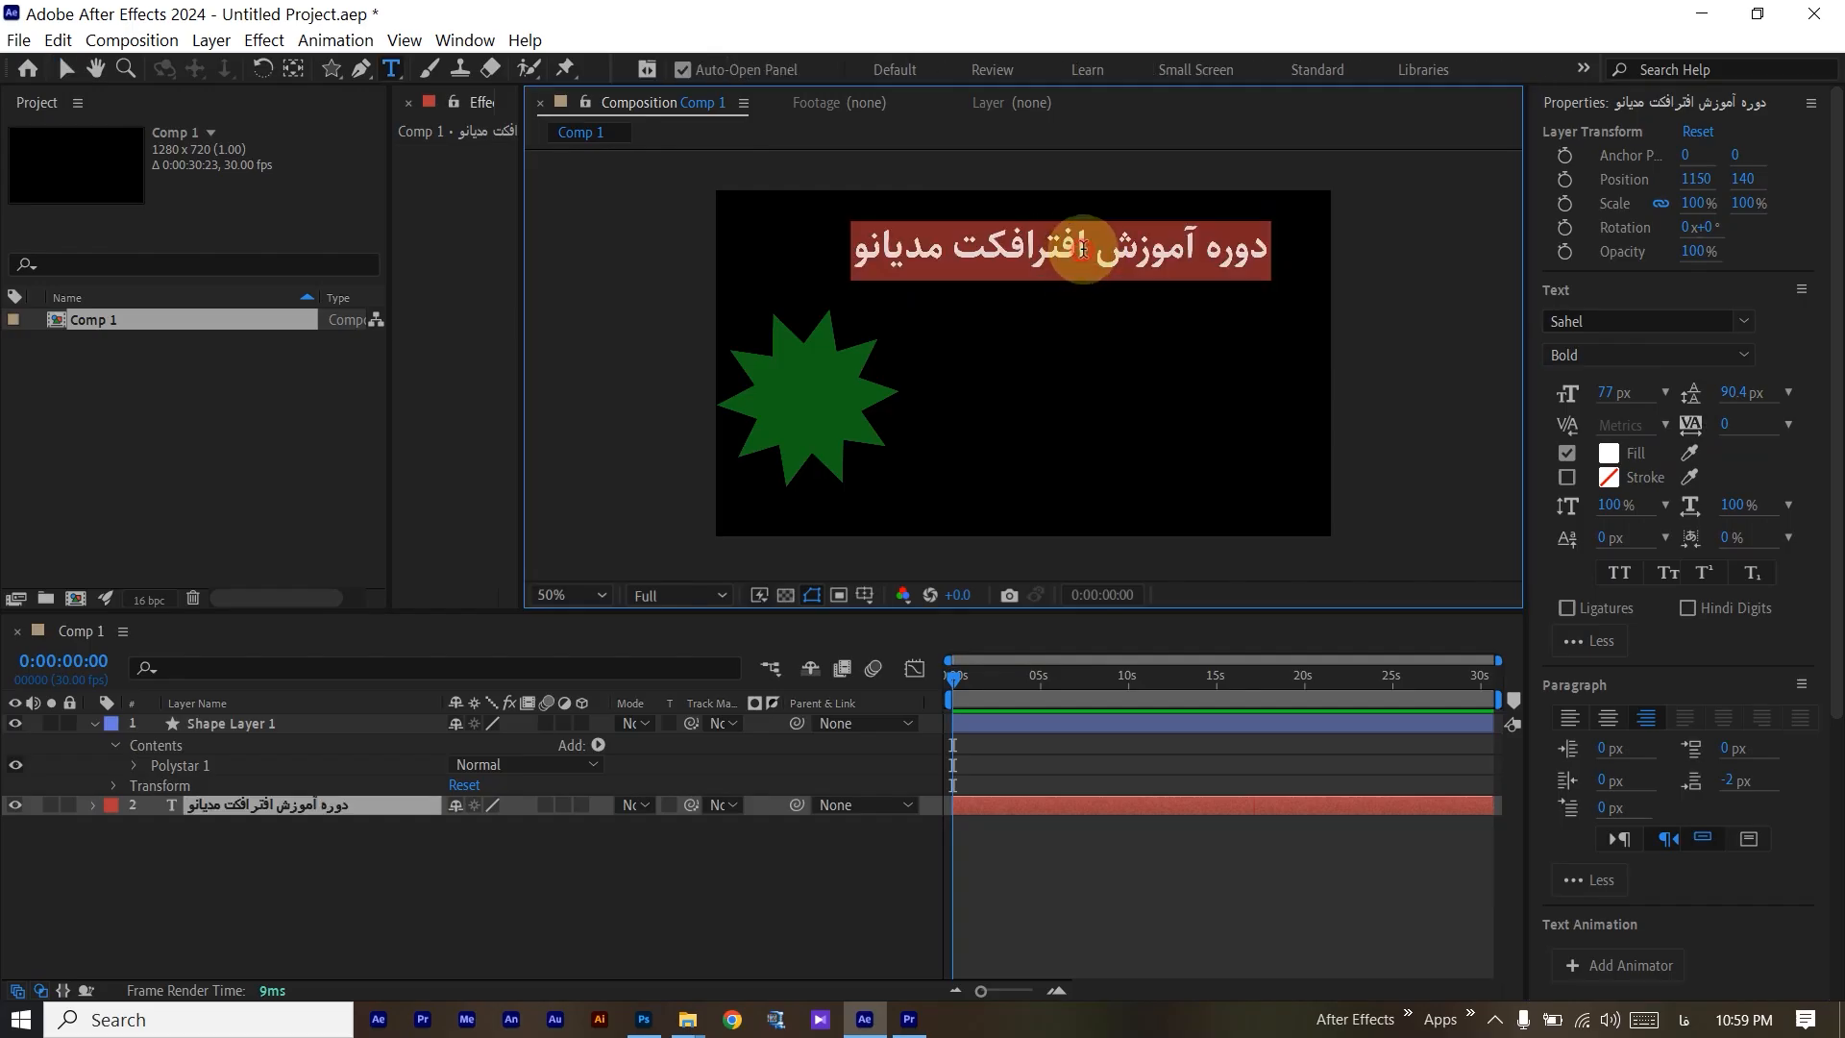
{"action": "left_click", "coordinate": [1083, 249]}
{"action": "key", "text": "Return"}
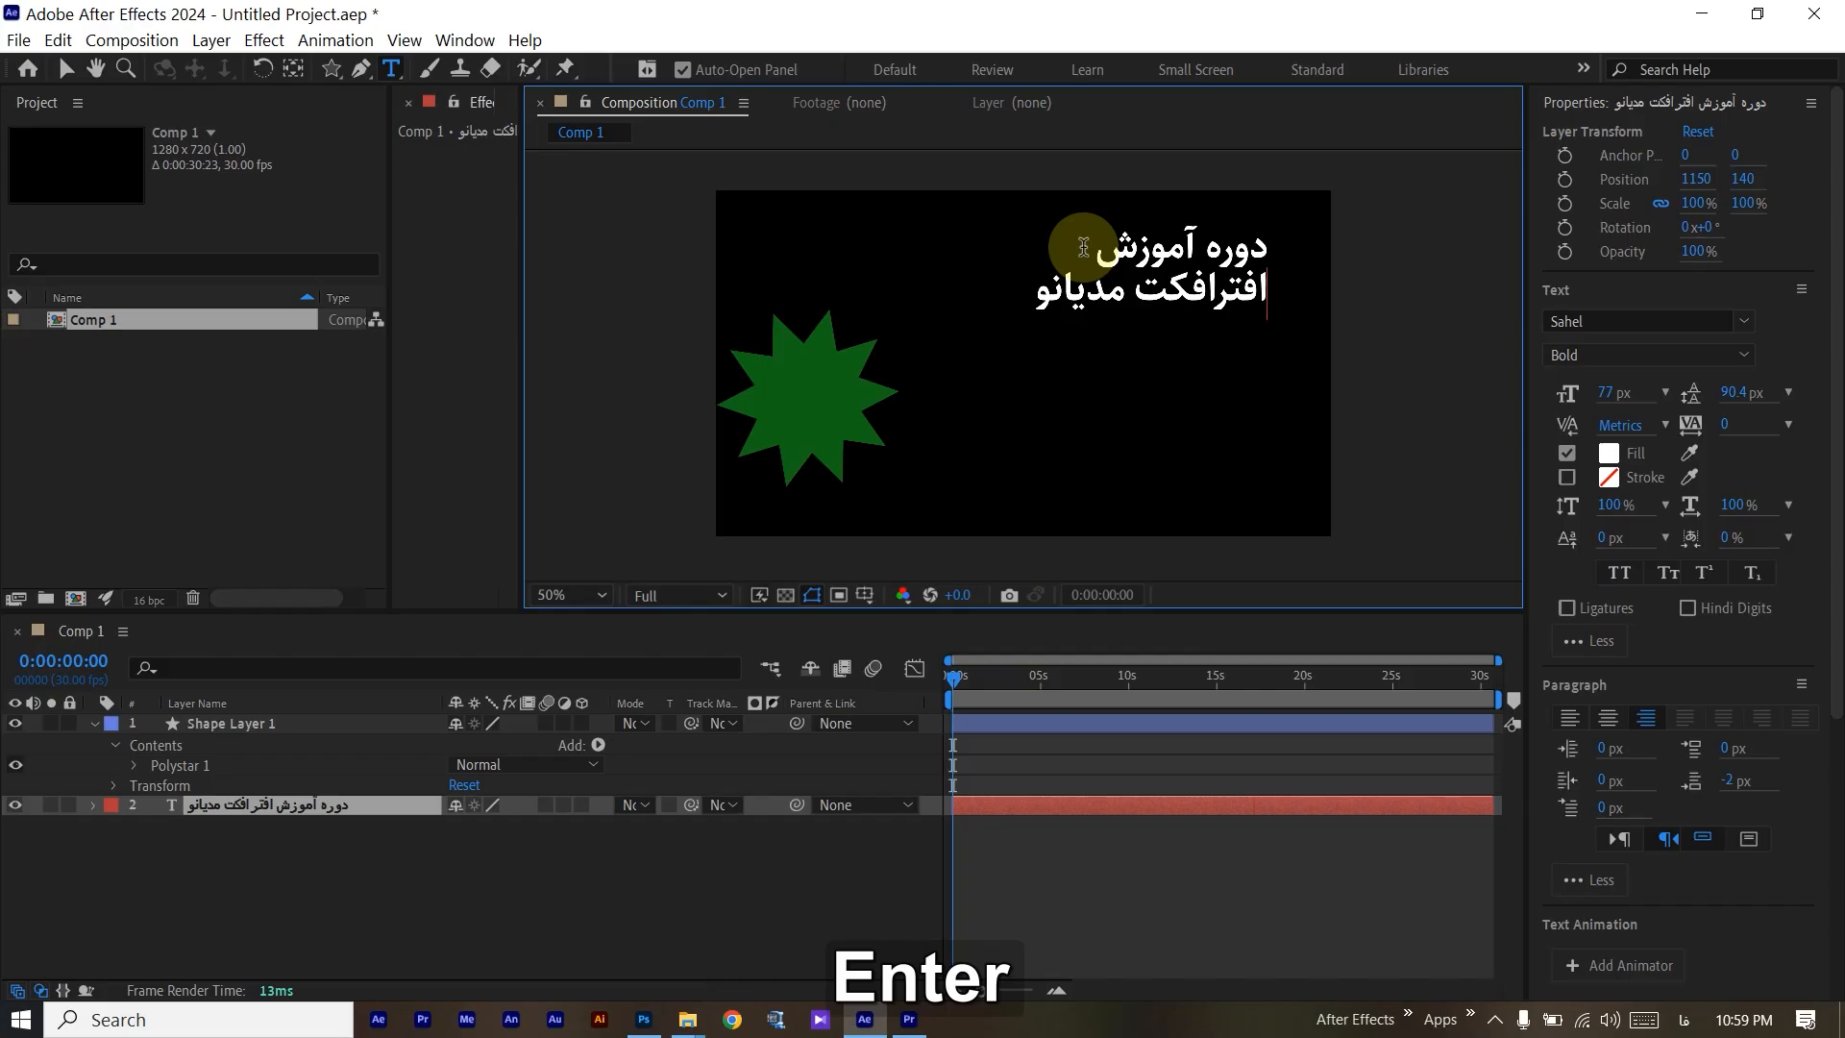
{"action": "left_click", "coordinate": [314, 807]}
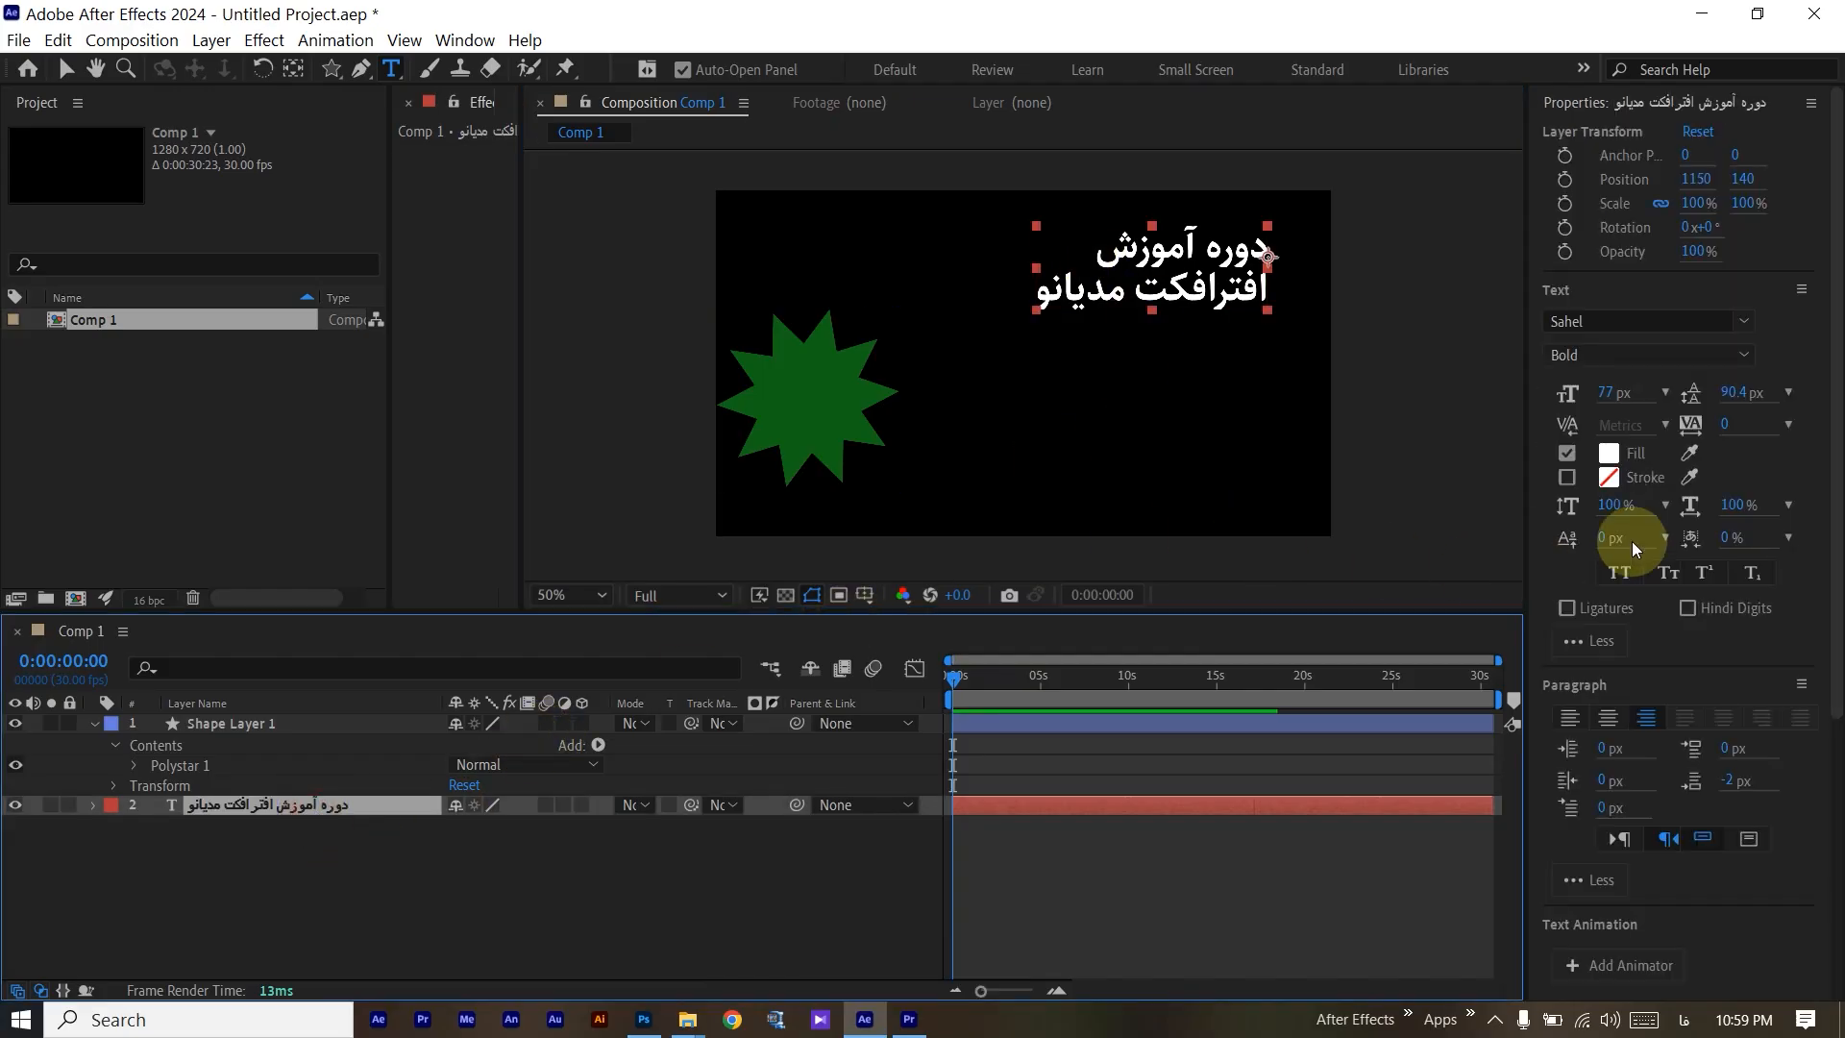
{"action": "left_click_drag", "start_coordinate": [1733, 392], "coordinate": [1778, 424]}
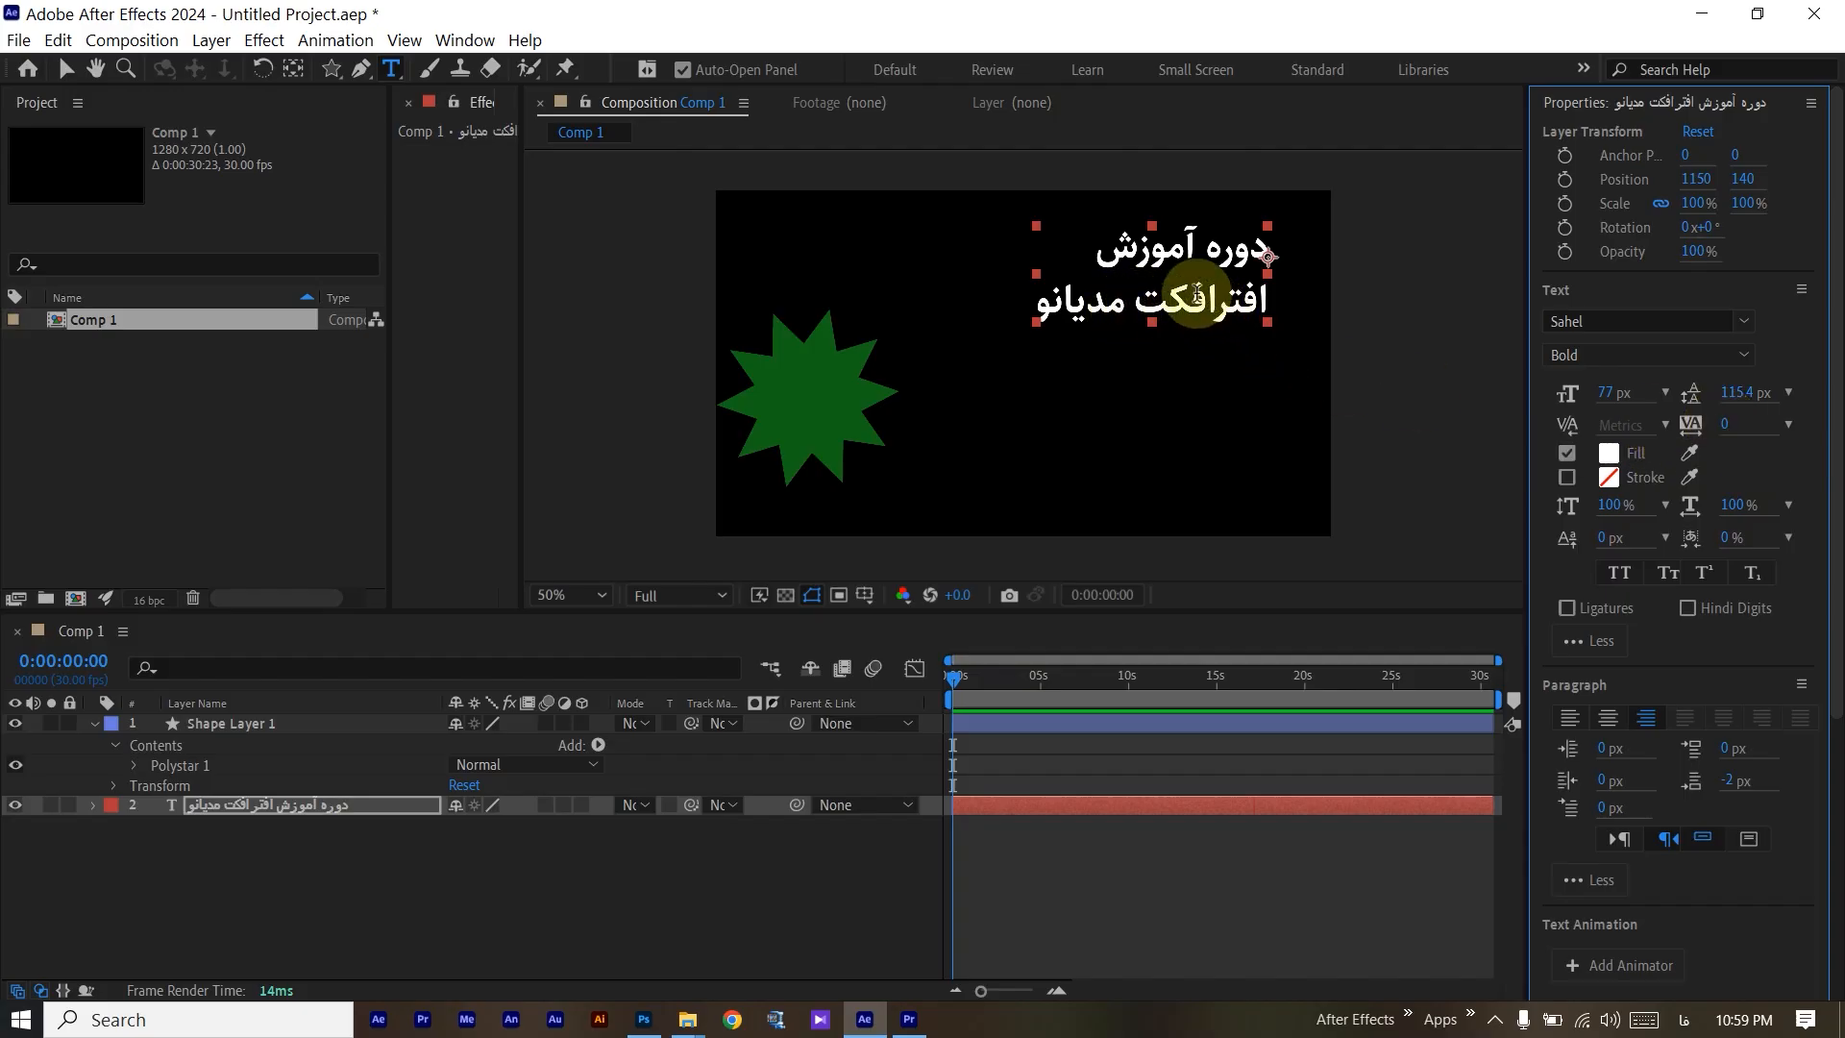
Try tracking values of 50 and -25 on the title and restore 0, and try a 126% vertical scale and undo it.
{"action": "left_click", "coordinate": [1785, 428]}
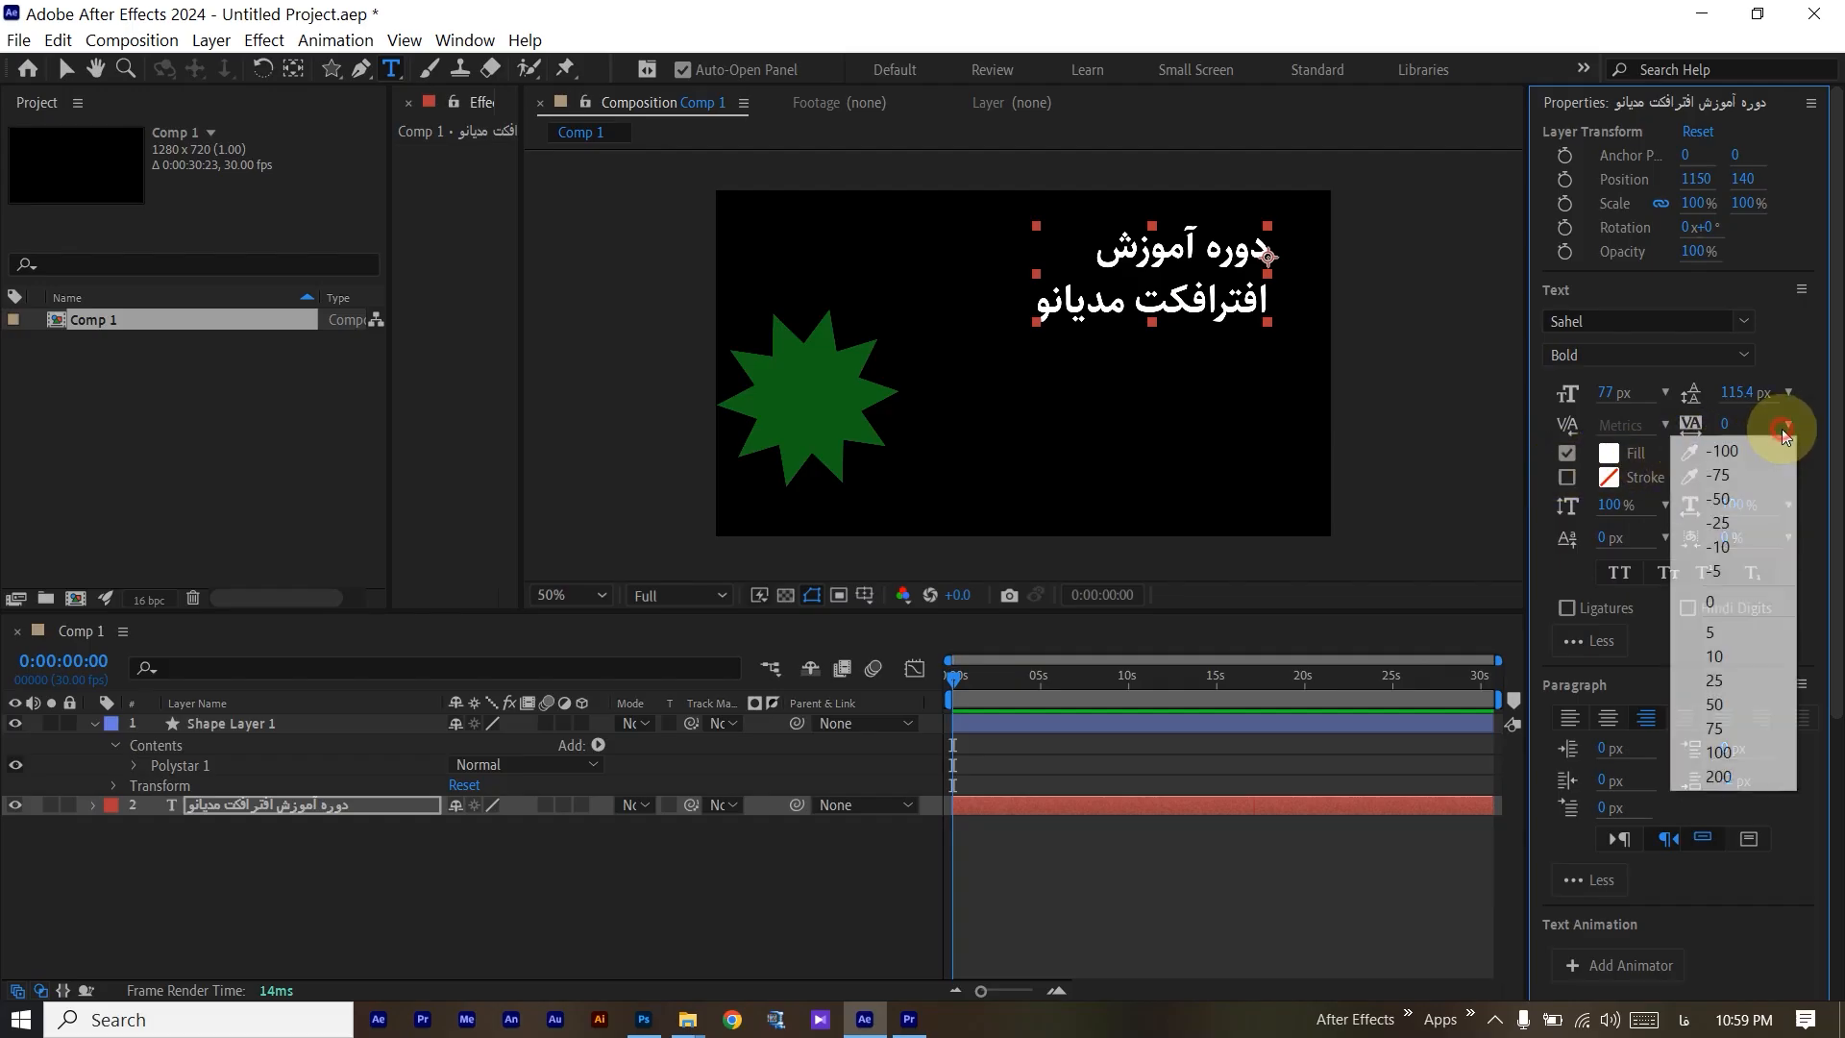
{"action": "left_click", "coordinate": [1727, 705]}
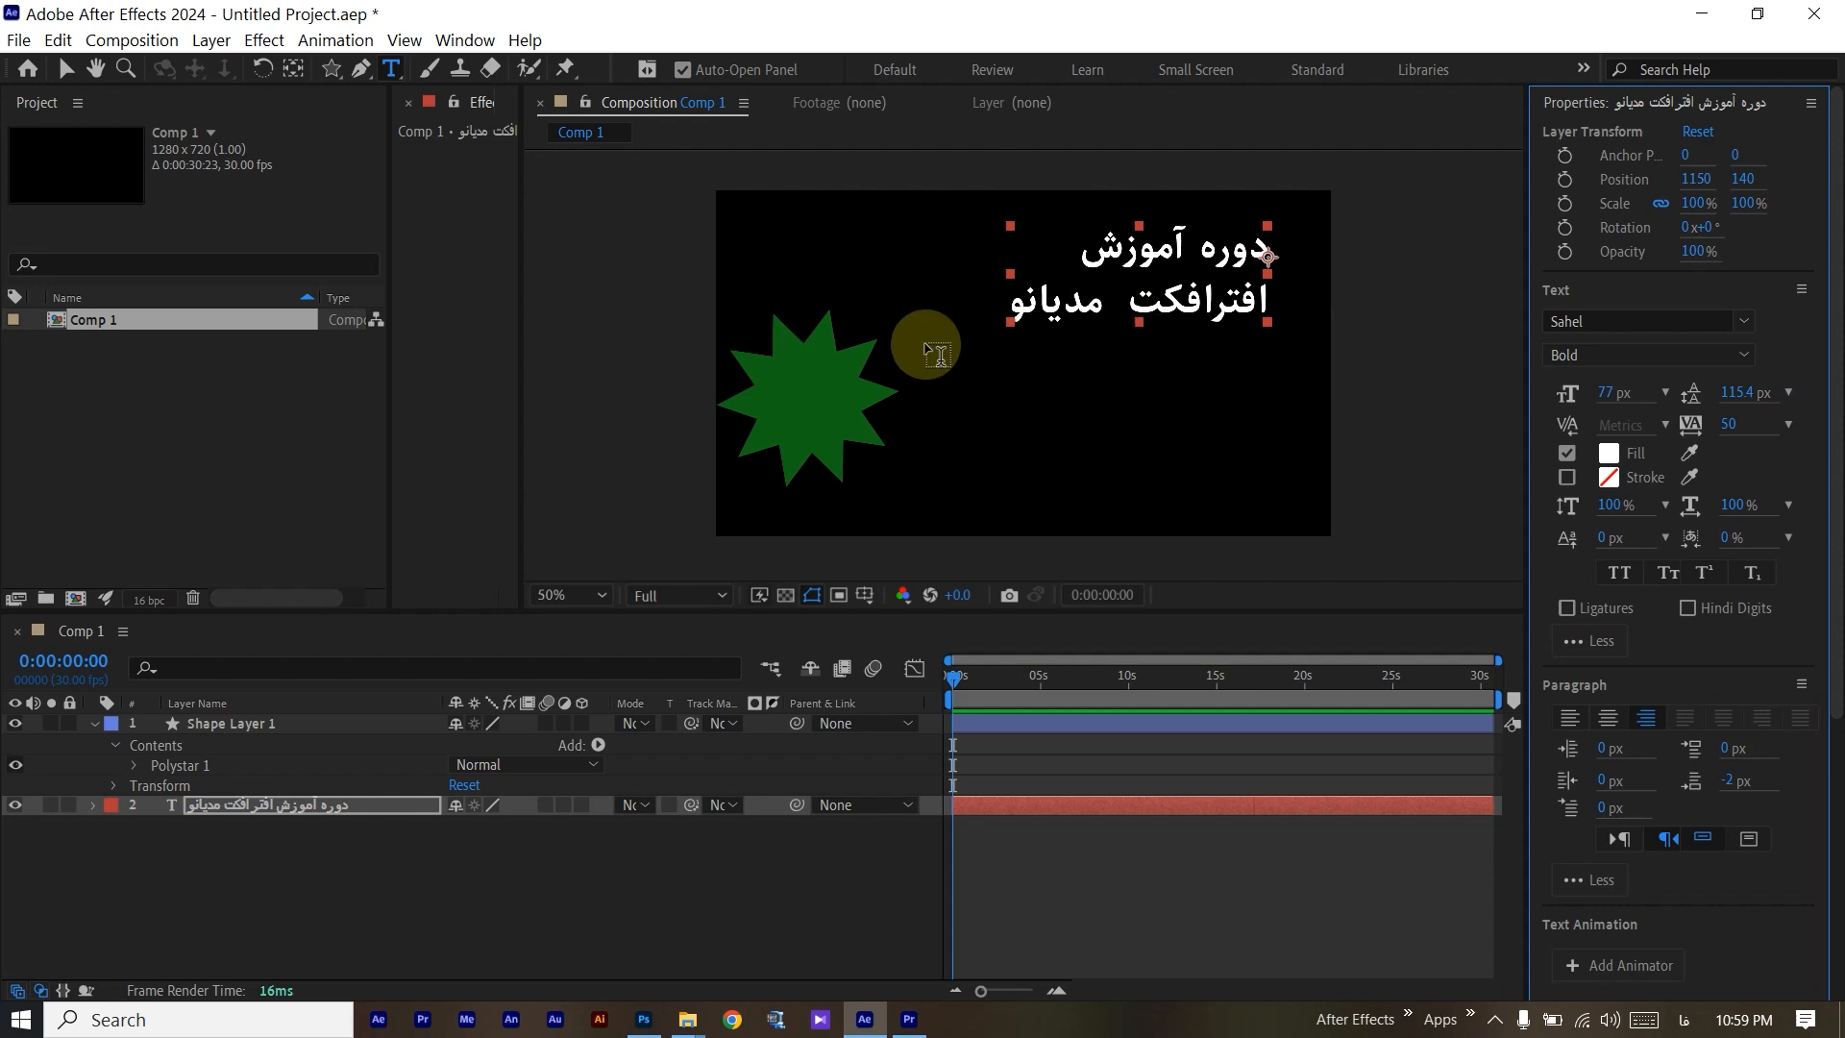
{"action": "left_click", "coordinate": [1786, 424]}
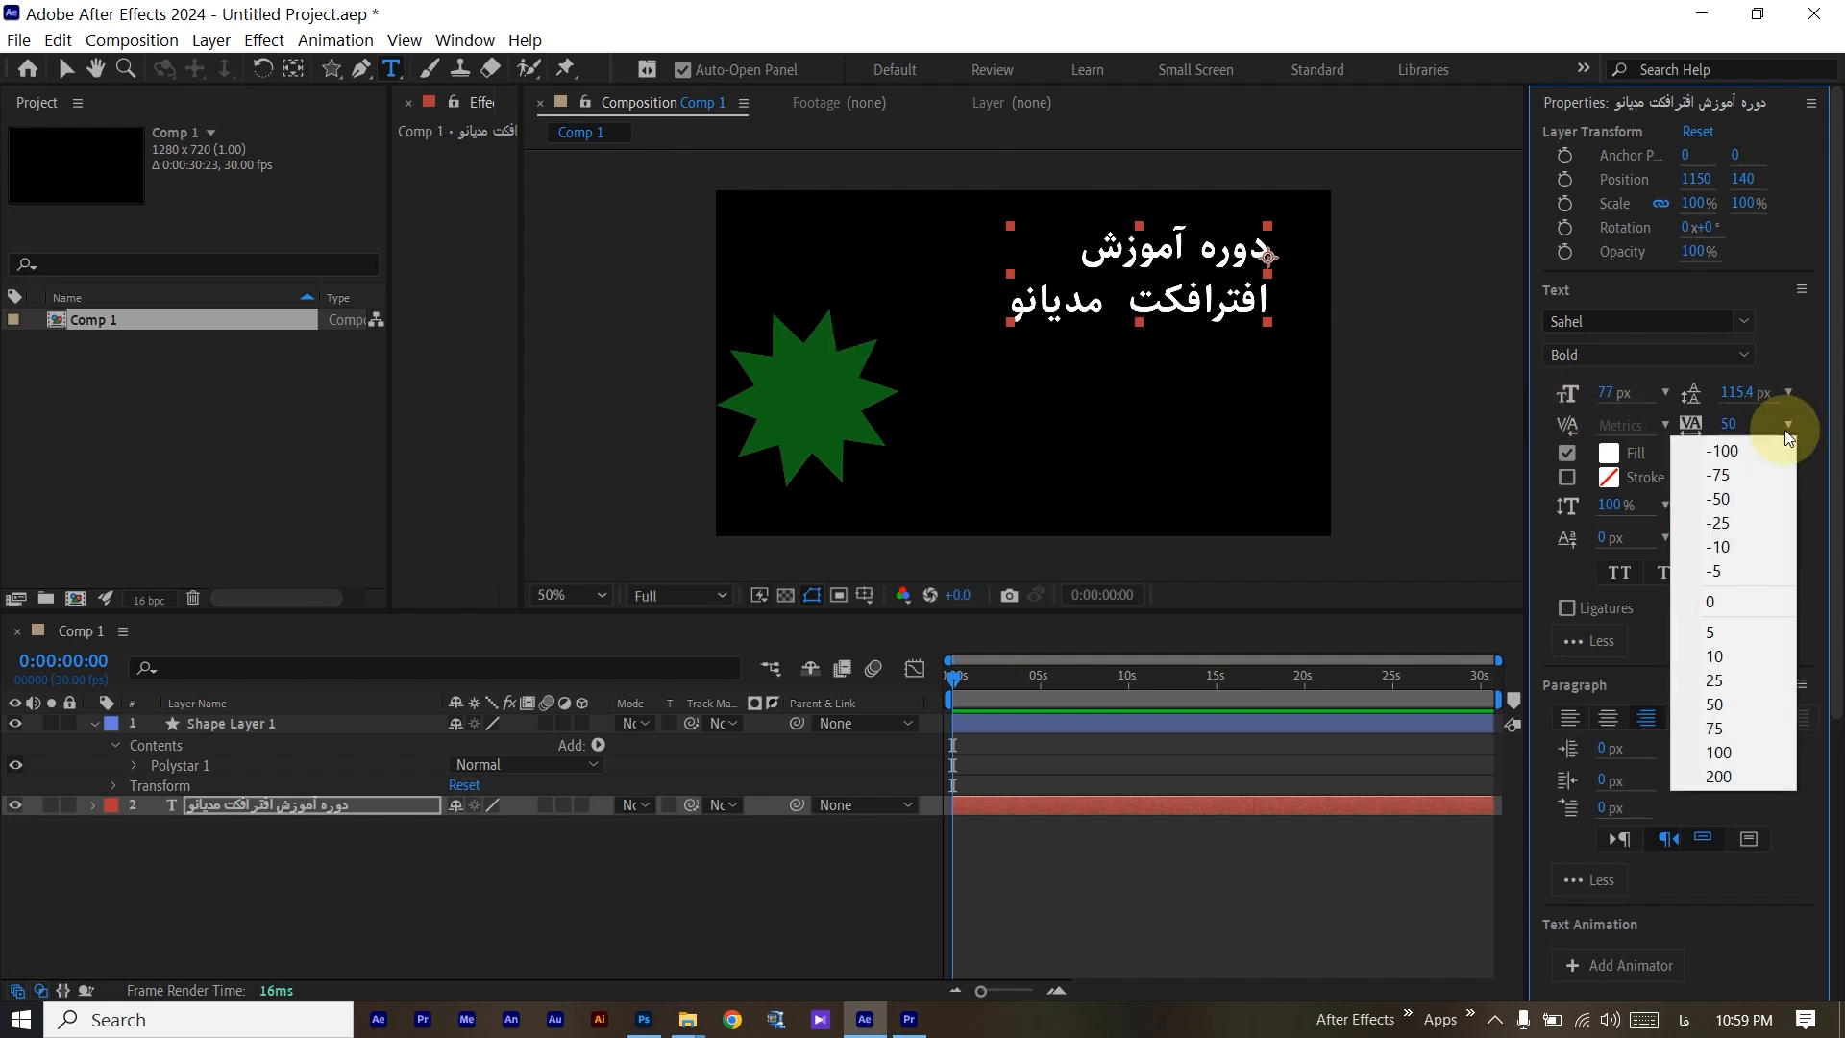
{"action": "left_click", "coordinate": [1759, 525]}
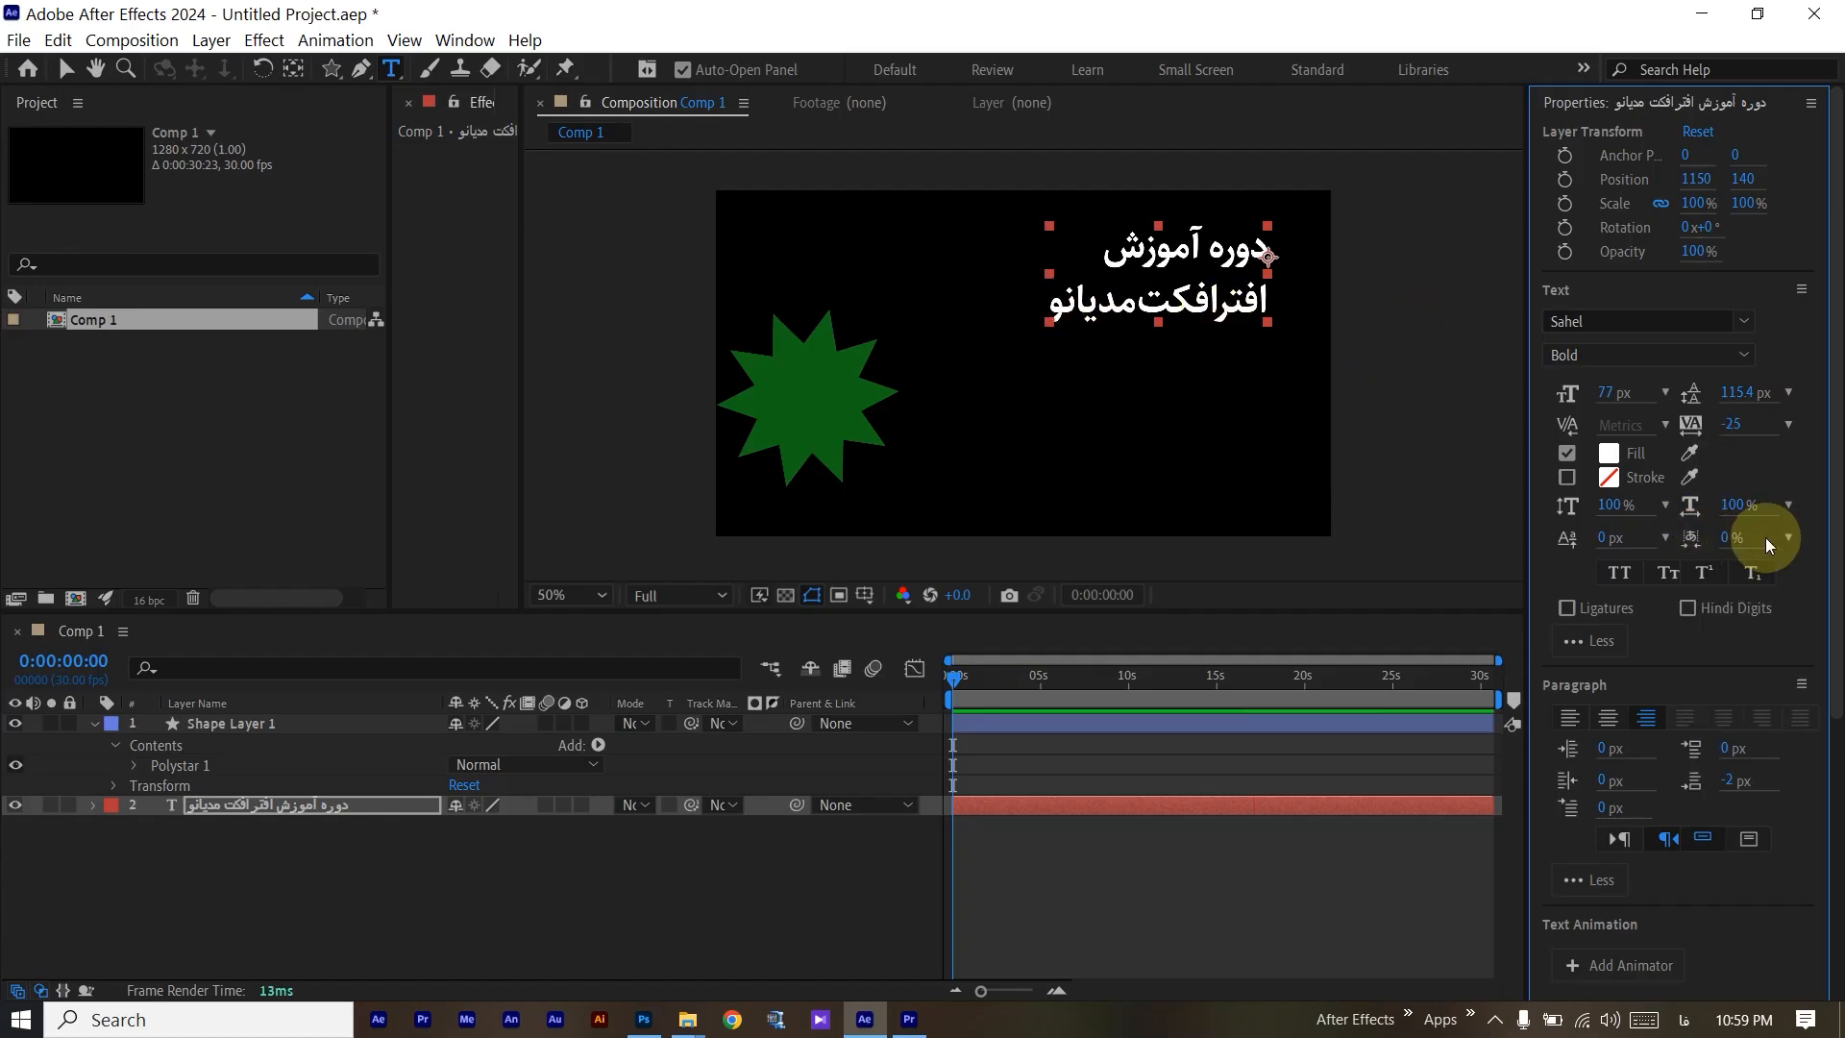
{"action": "left_click", "coordinate": [1784, 423]}
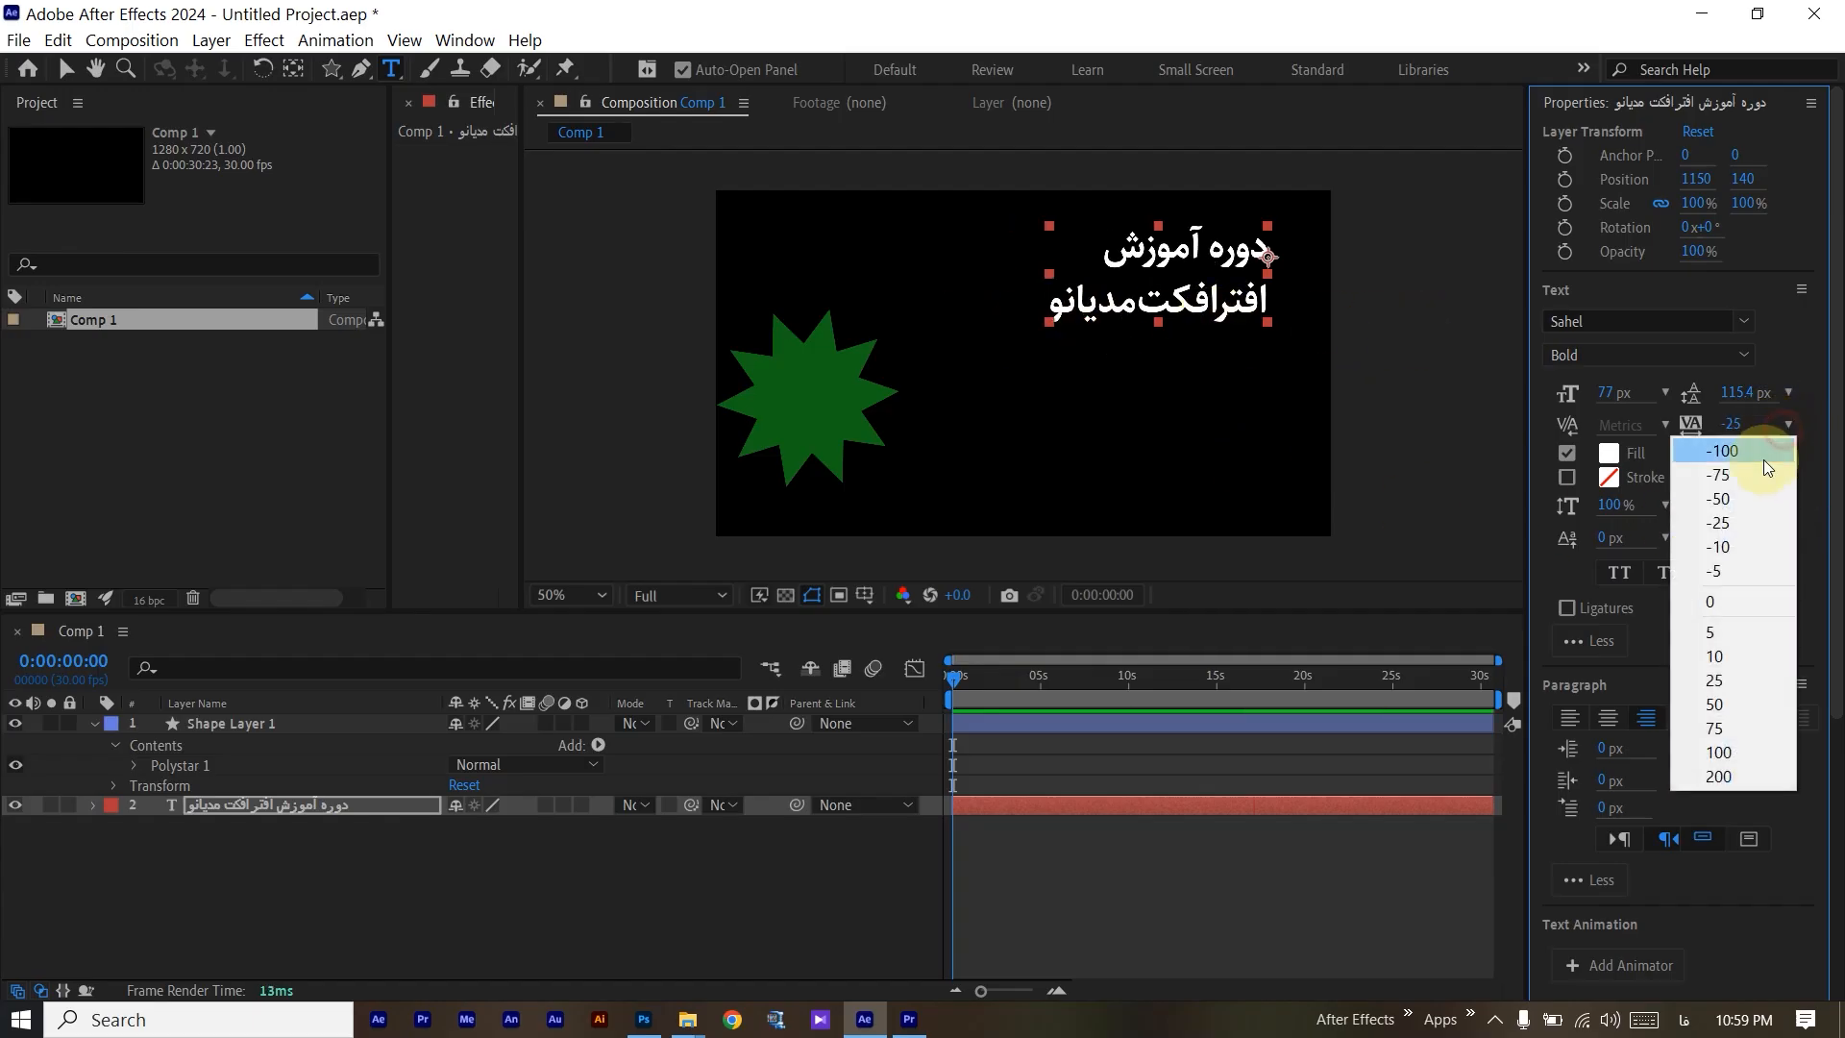
{"action": "left_click", "coordinate": [1730, 601]}
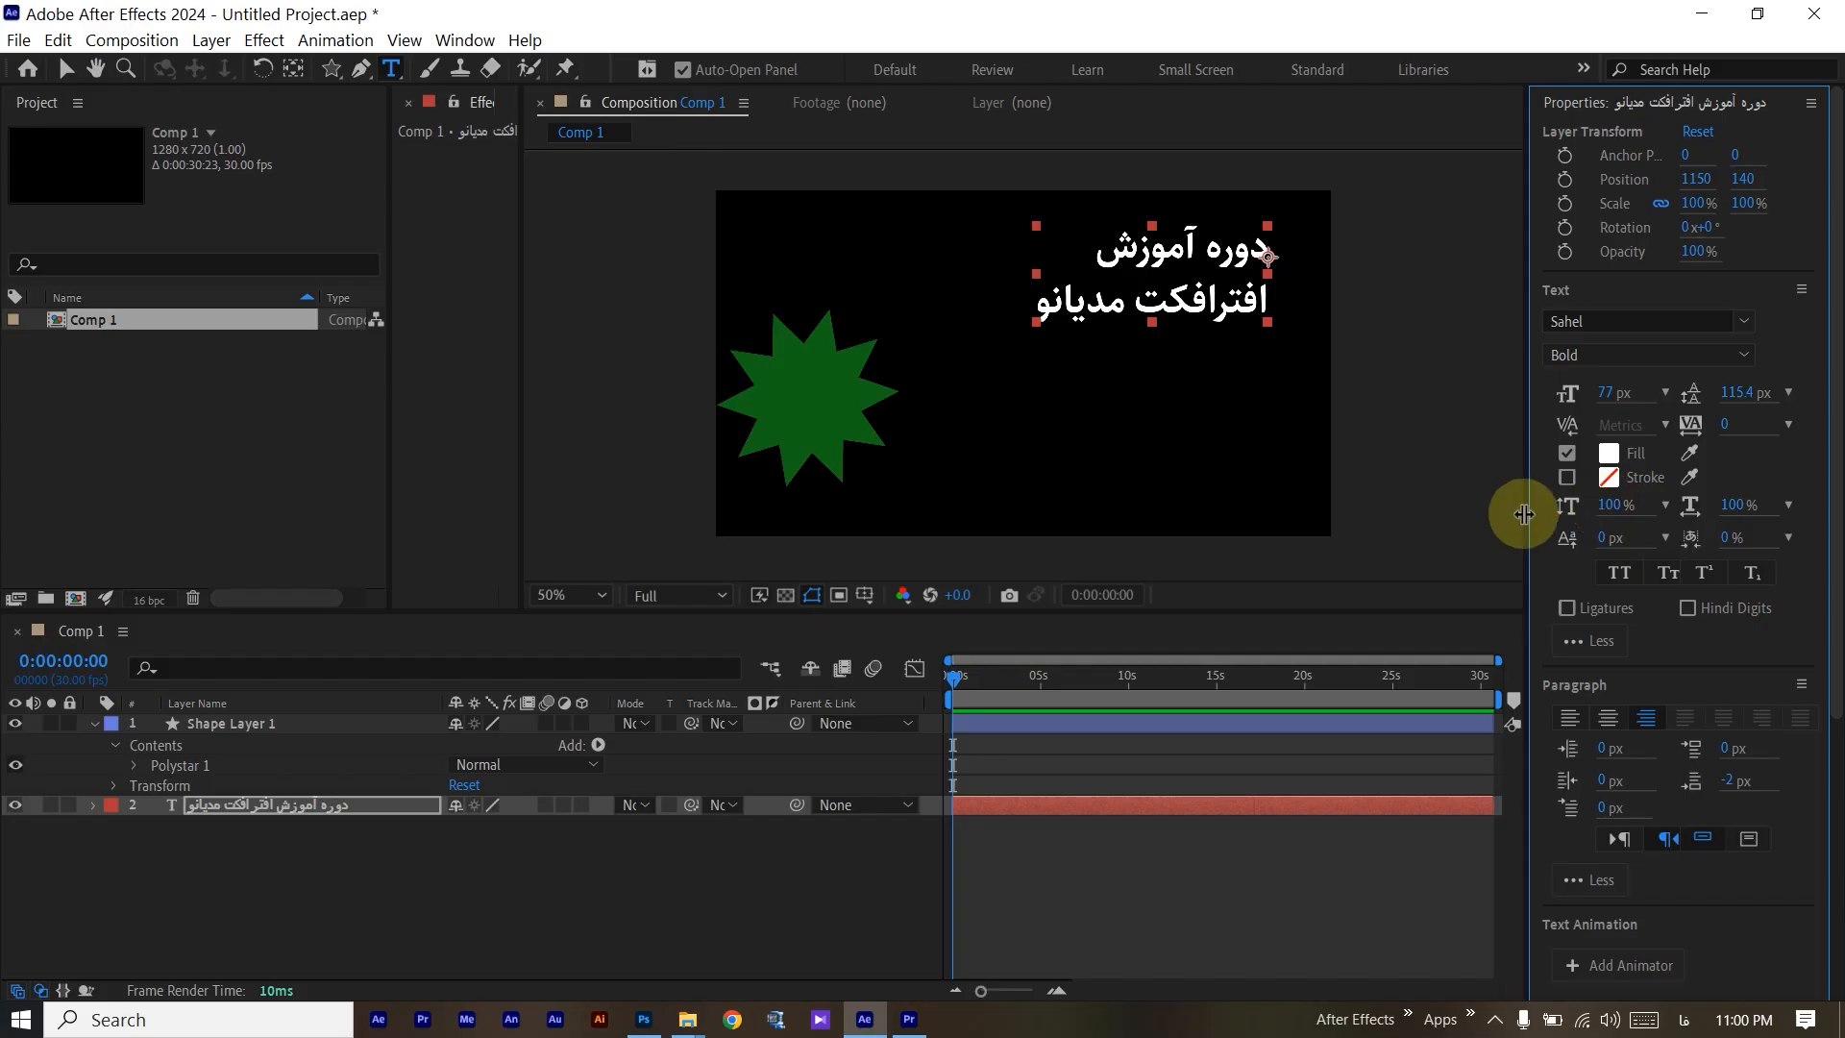
{"action": "left_click_drag", "start_coordinate": [1618, 510], "coordinate": [1663, 516]}
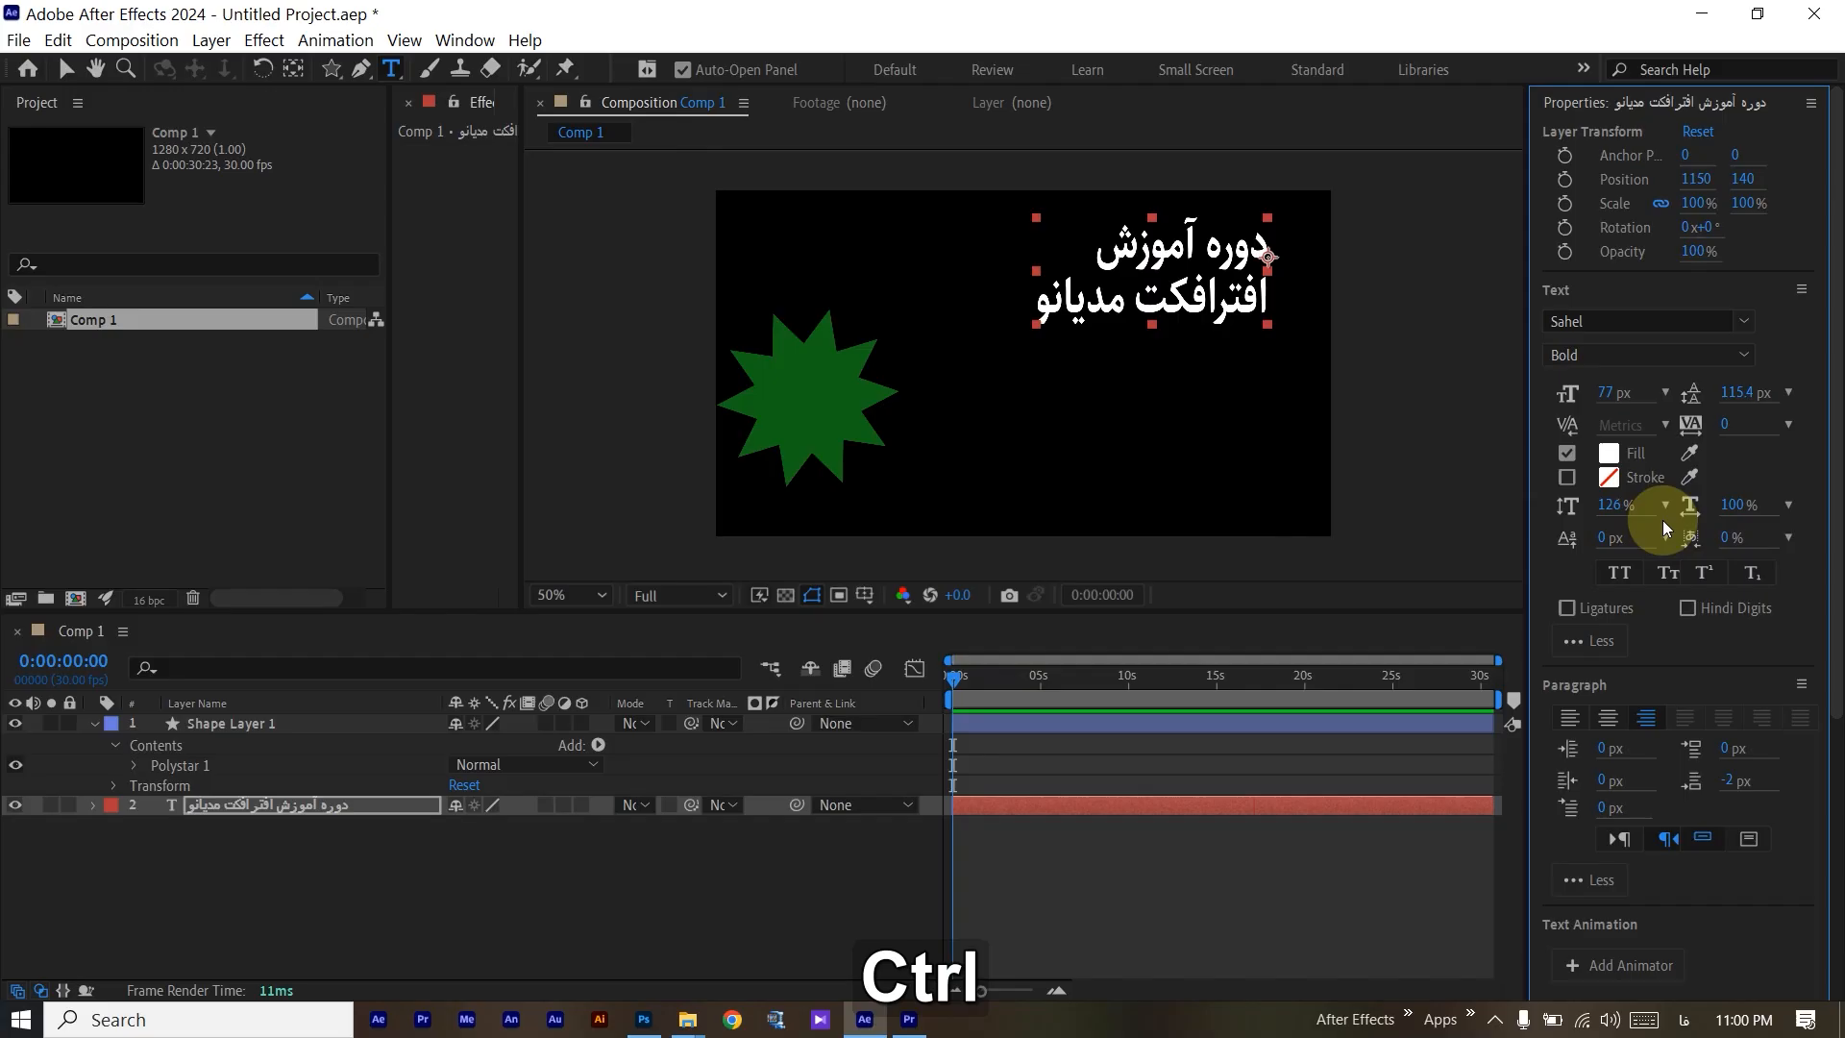
{"action": "key", "text": "ctrl+z"}
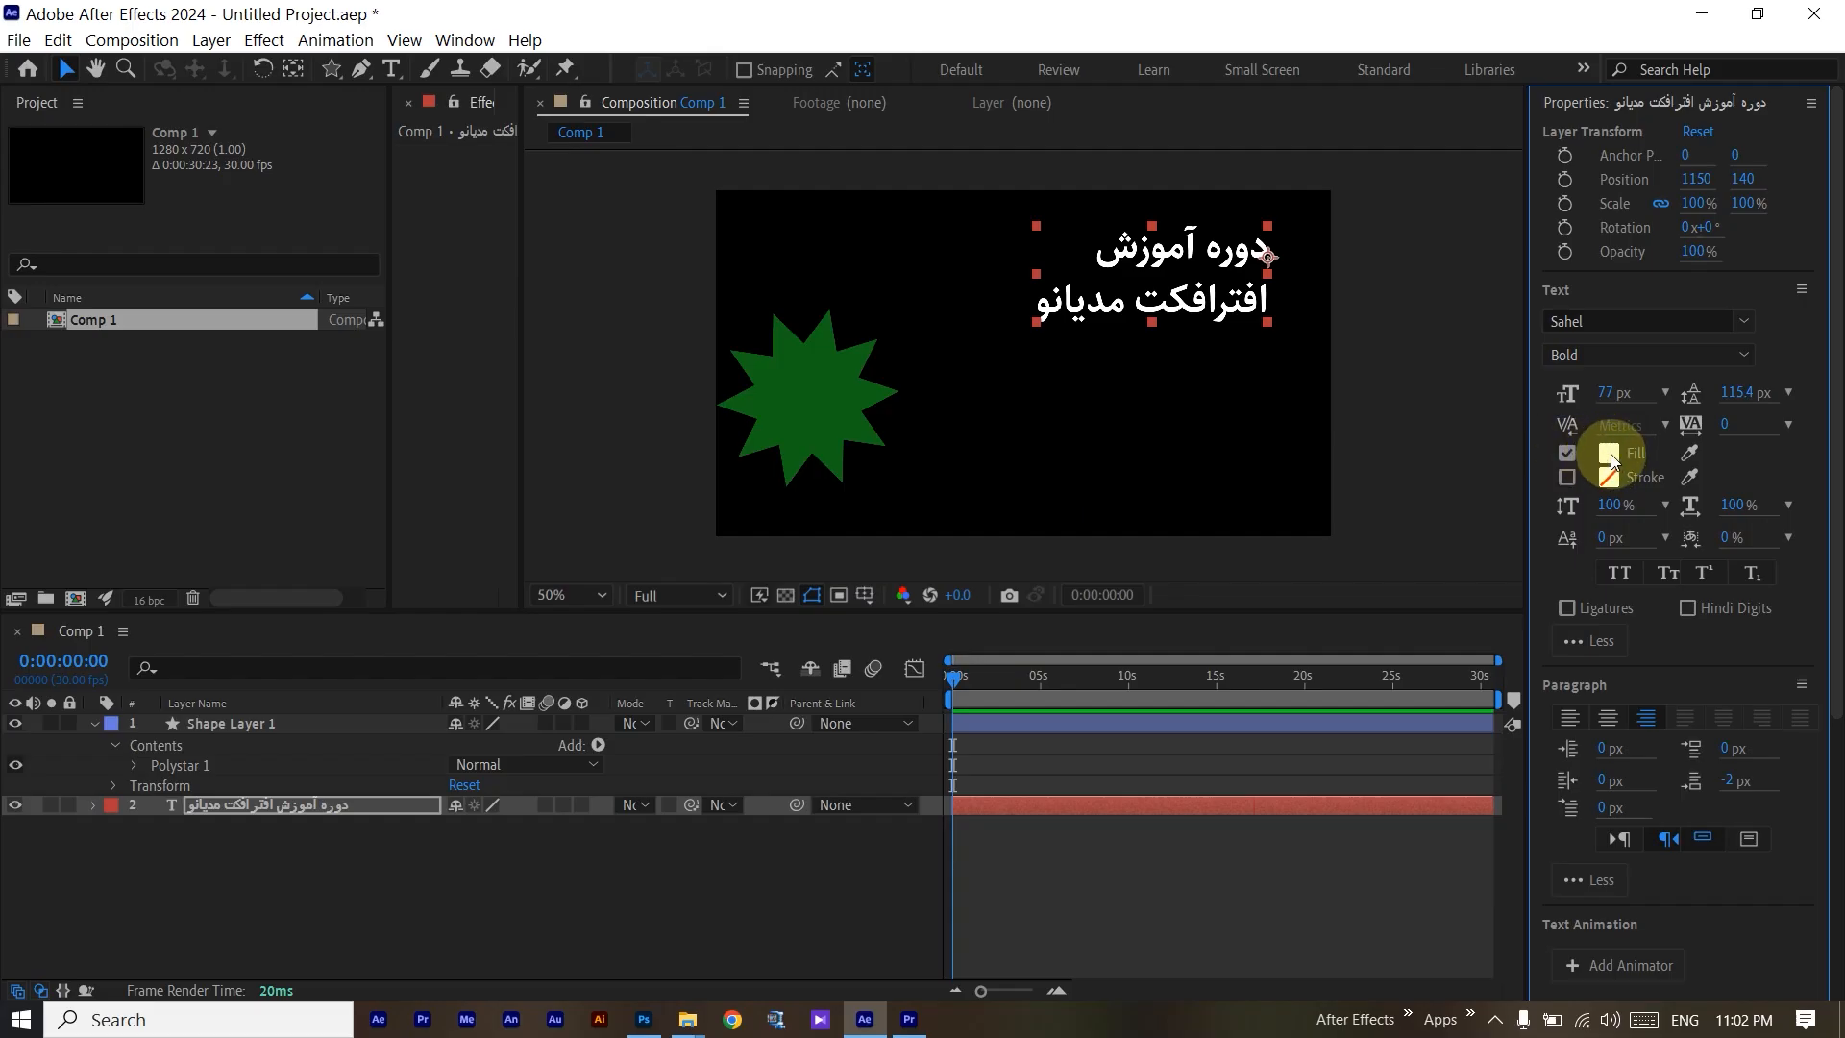
Open the title's fill color for editing and pick the blue shade 373DD1.
{"action": "left_click", "coordinate": [1610, 459]}
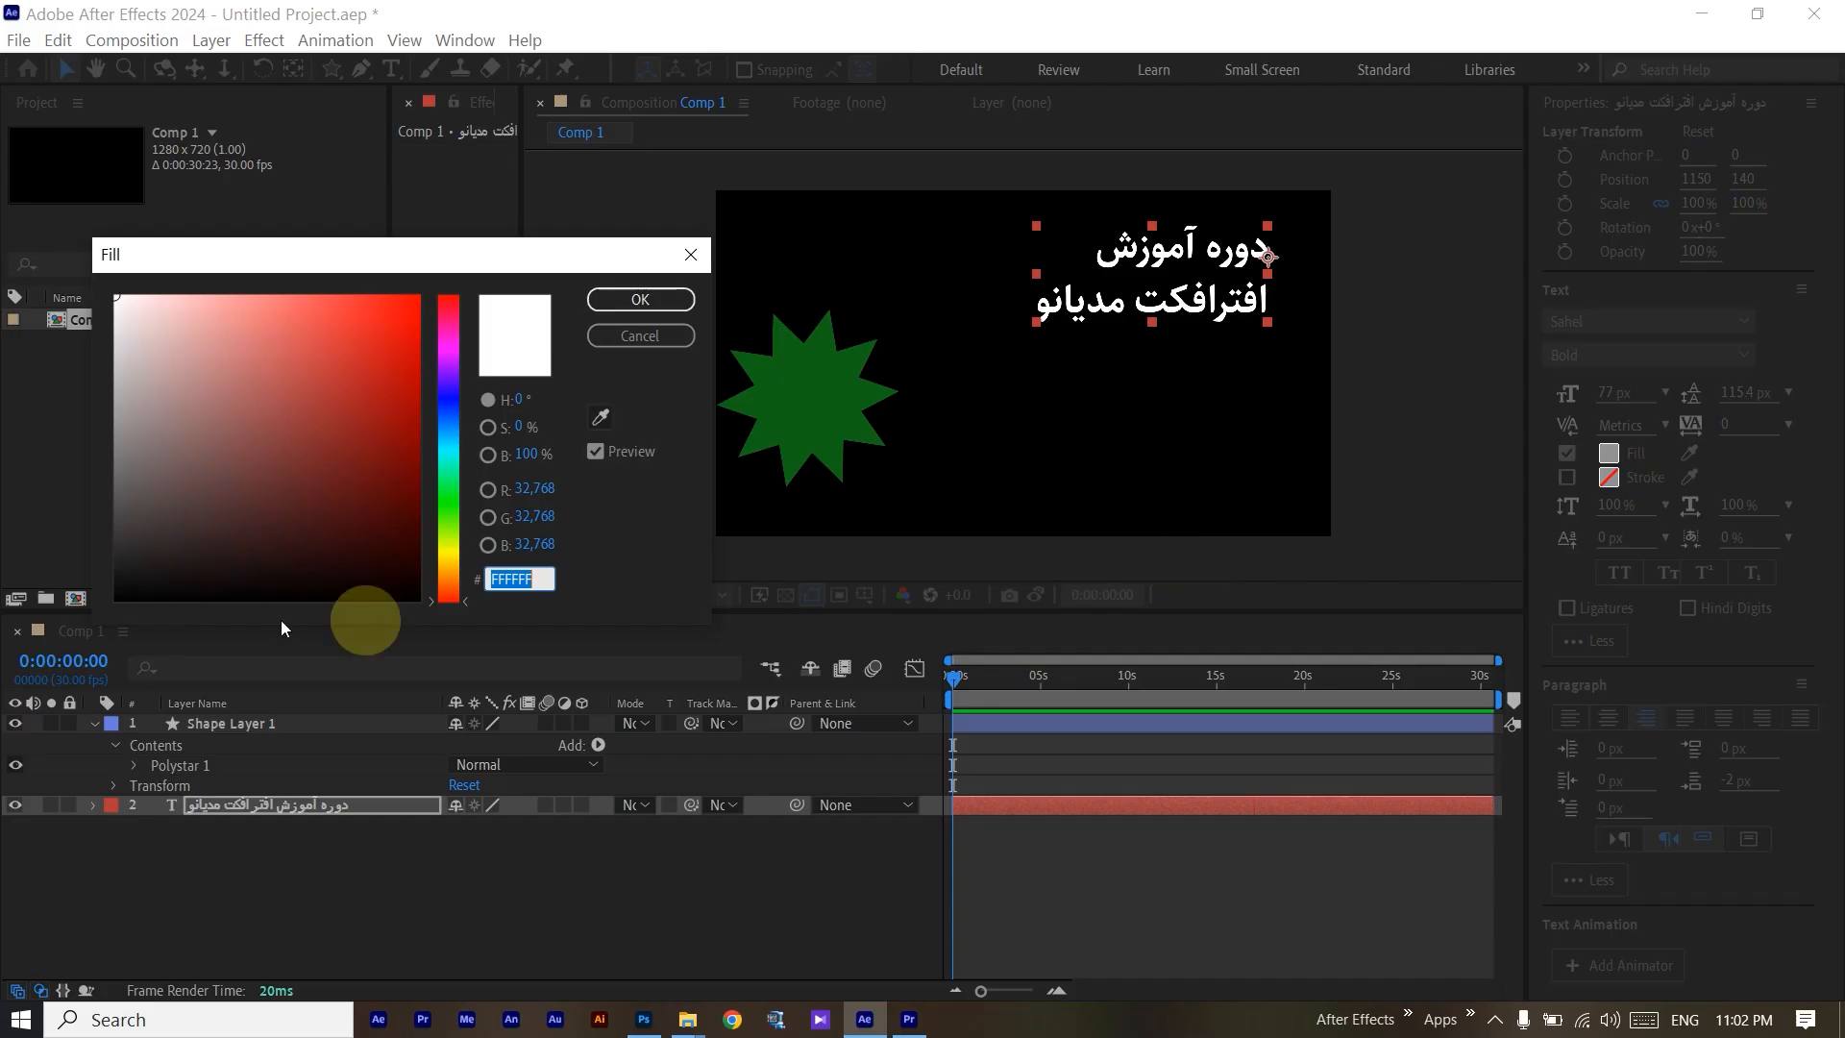
{"action": "left_click_drag", "start_coordinate": [288, 267], "coordinate": [397, 214]}
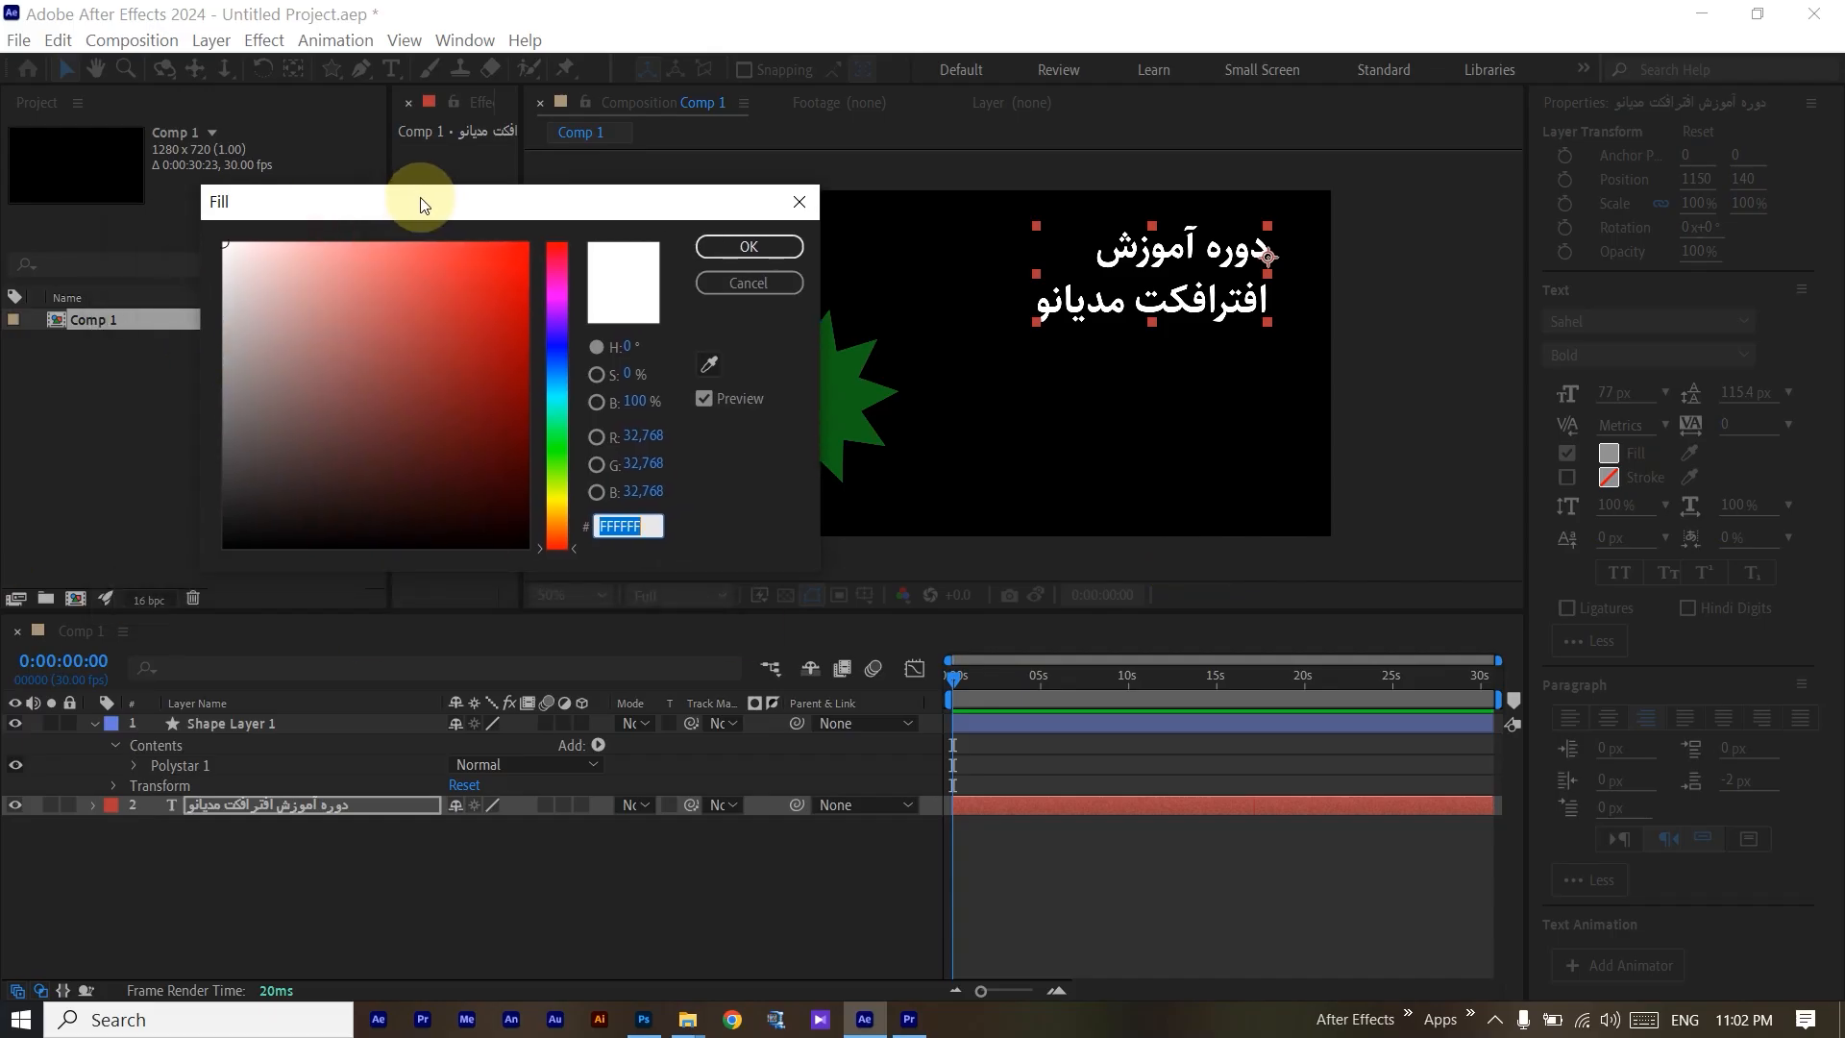
{"action": "left_click_drag", "start_coordinate": [334, 348], "coordinate": [428, 301]}
{"action": "left_click_drag", "start_coordinate": [558, 294], "coordinate": [519, 347]}
{"action": "mouse_move", "coordinate": [428, 300]}
{"action": "left_mouse_down"}
{"action": "mouse_move", "coordinate": [515, 280]}
{"action": "mouse_move", "coordinate": [512, 250]}
{"action": "left_mouse_up"}
{"action": "mouse_move", "coordinate": [498, 423]}
{"action": "left_mouse_down"}
{"action": "mouse_move", "coordinate": [346, 515]}
{"action": "mouse_move", "coordinate": [510, 280]}
{"action": "mouse_move", "coordinate": [416, 354]}
{"action": "mouse_move", "coordinate": [452, 295]}
{"action": "left_mouse_up"}
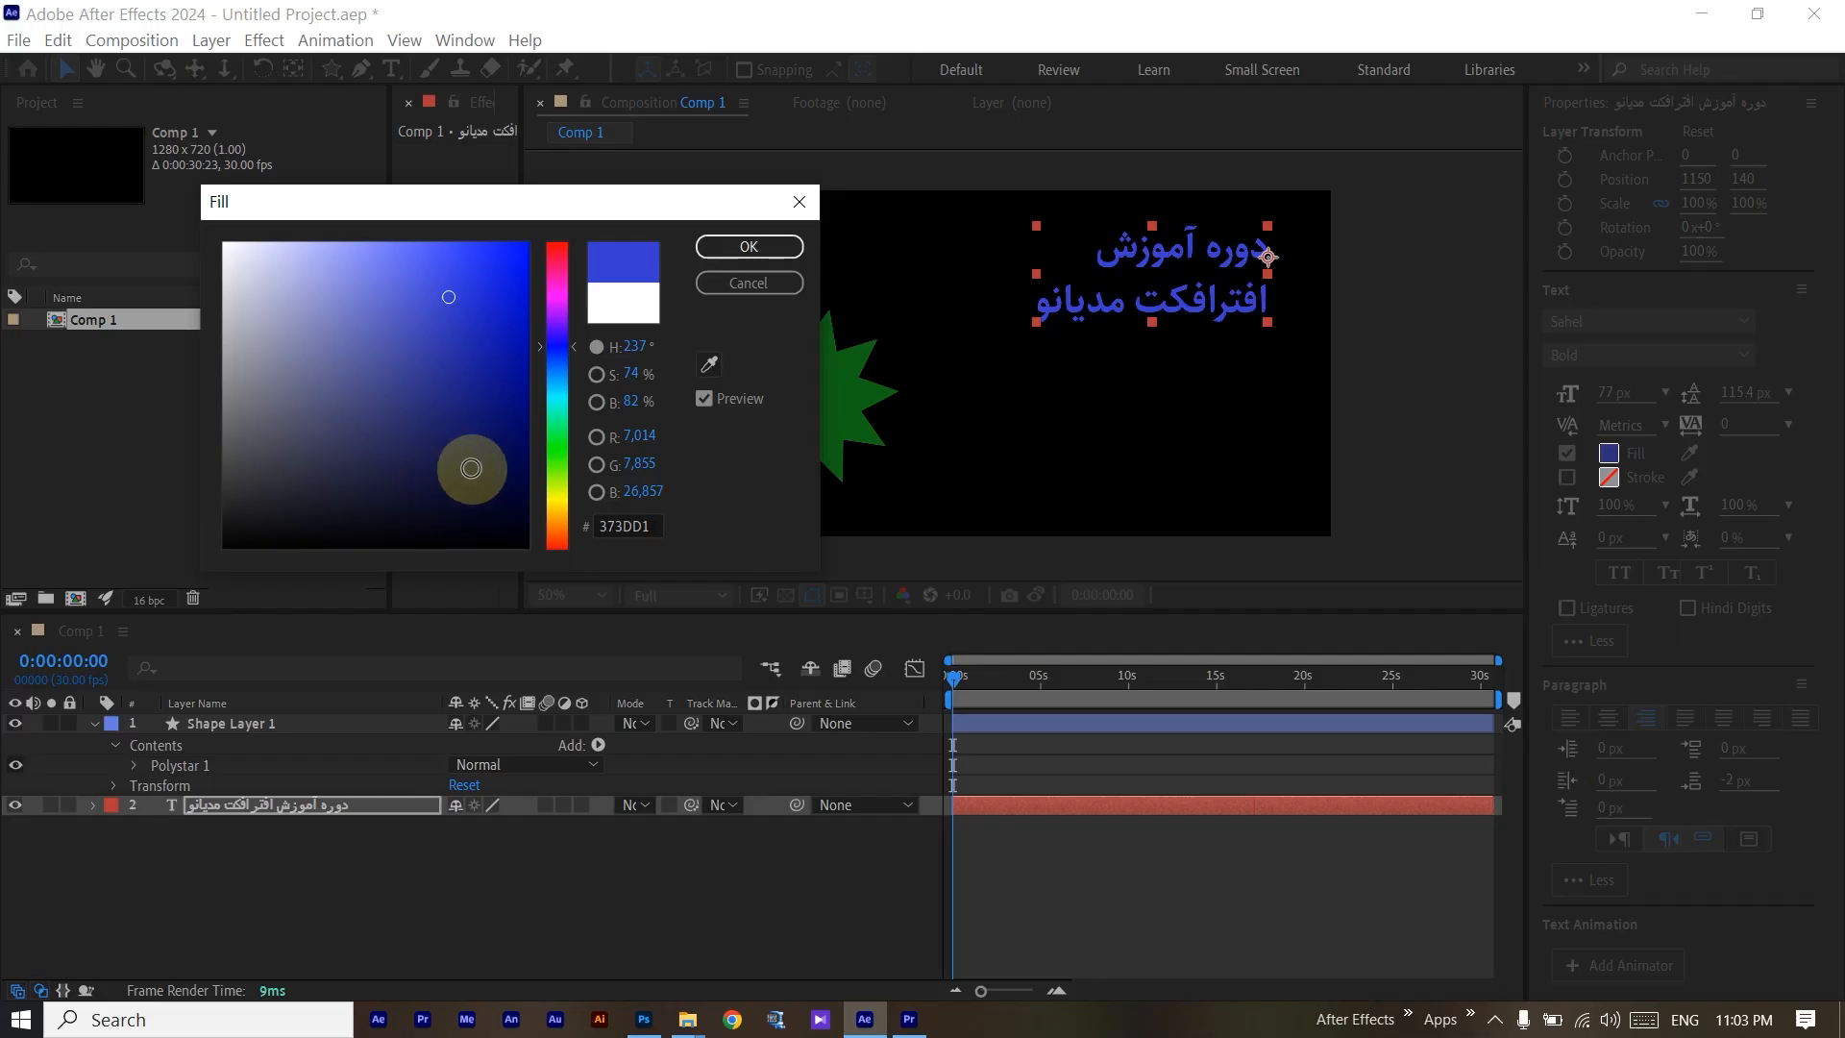
{"action": "left_click", "coordinate": [620, 527]}
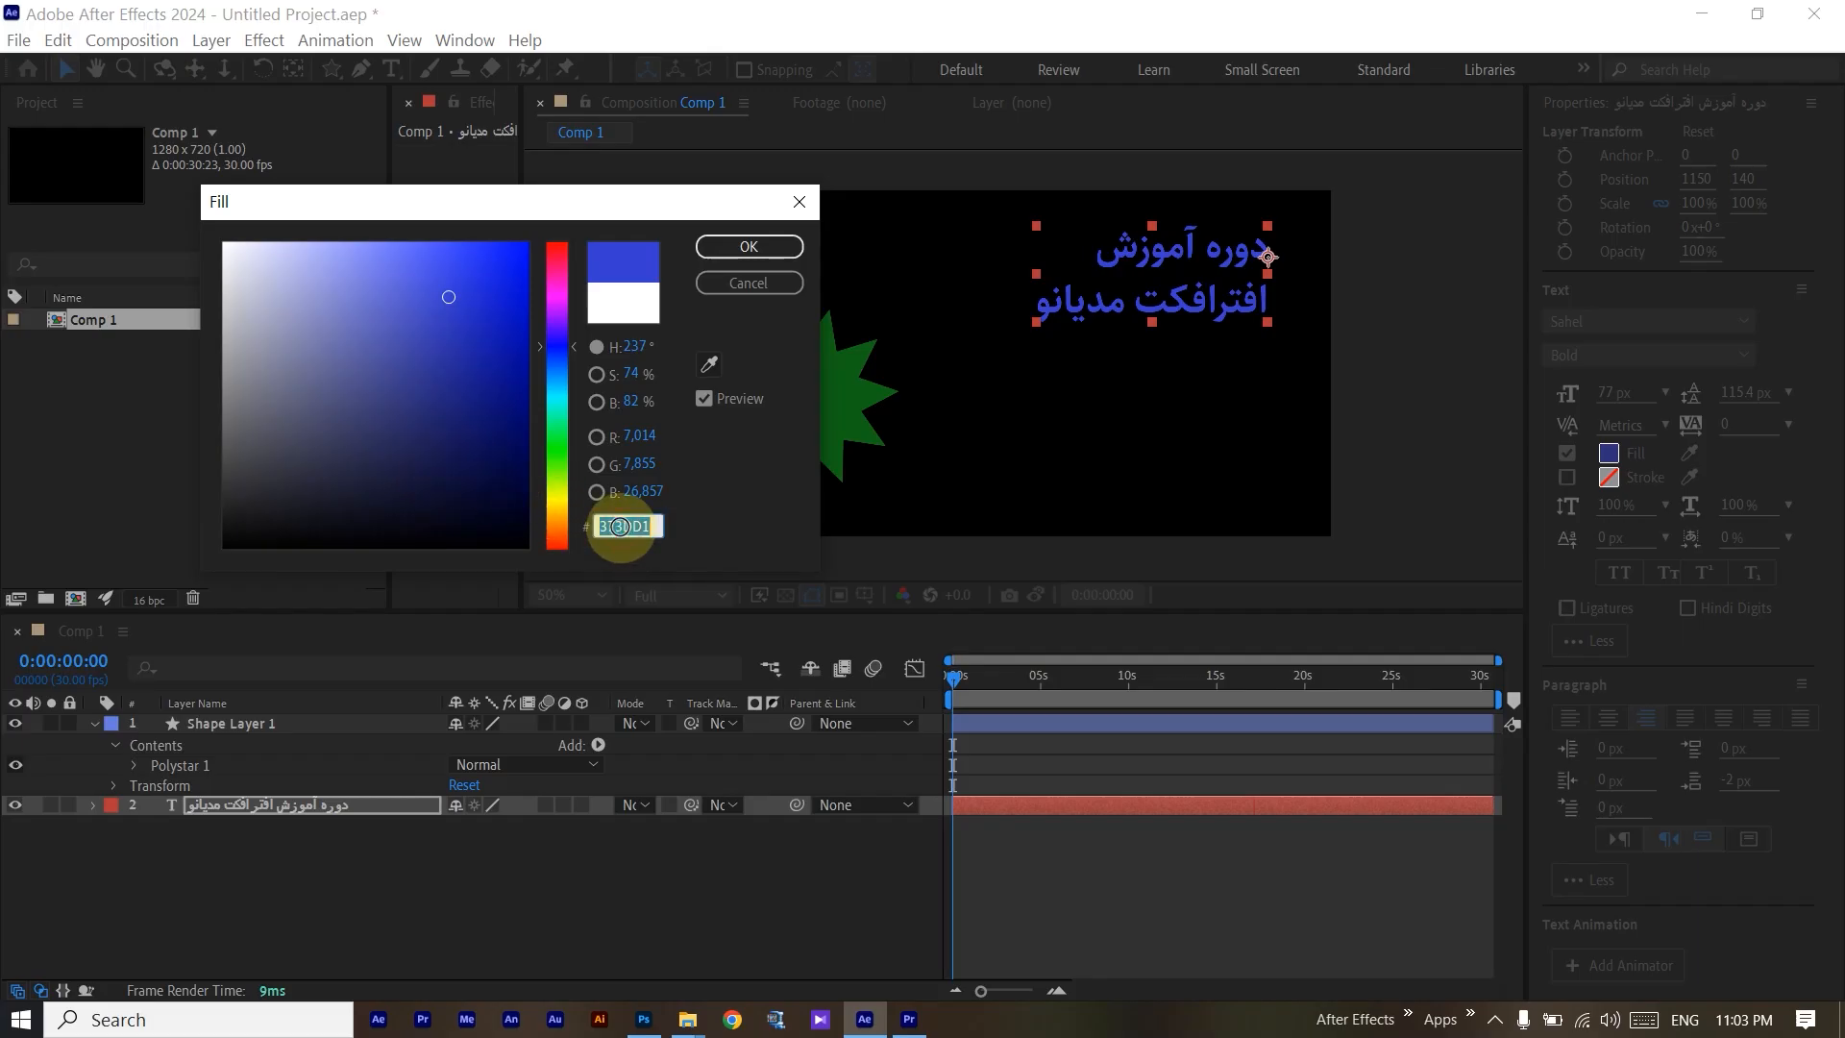
{"action": "left_click", "coordinate": [713, 507]}
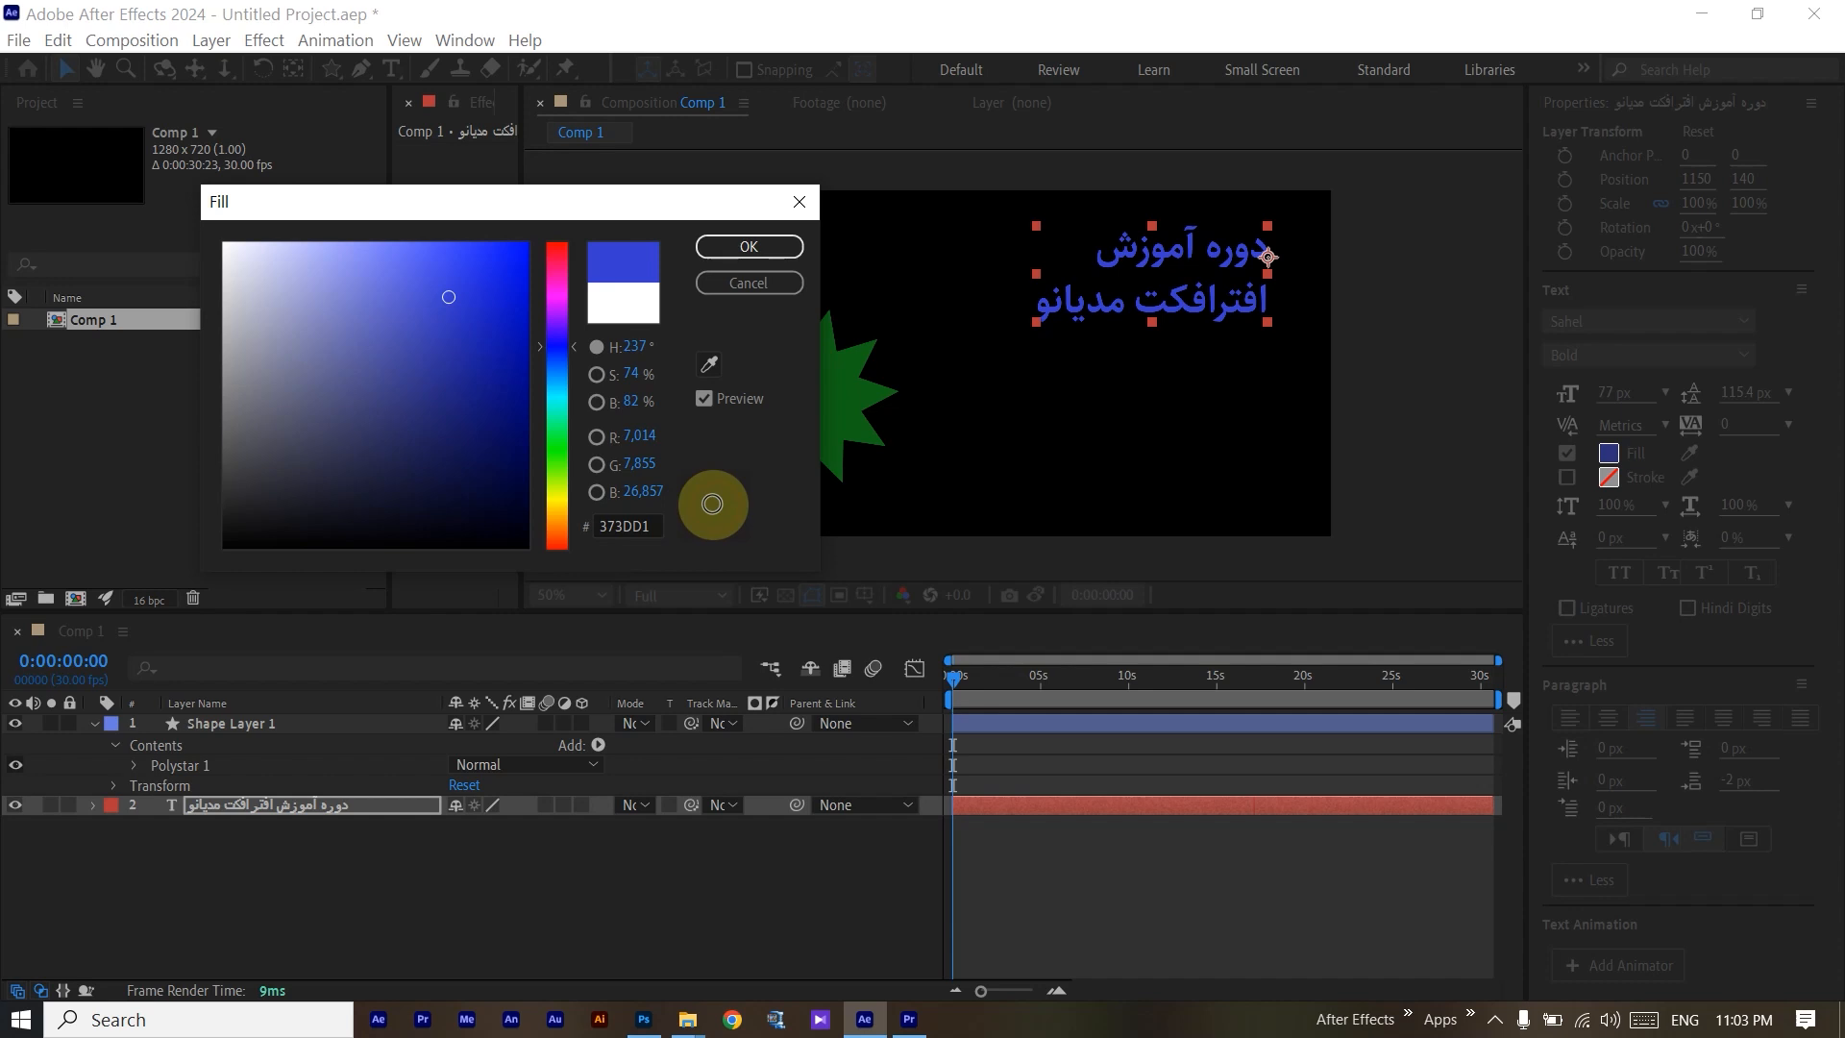
Set the title's fill color to the hex value FF0000.
{"action": "left_click", "coordinate": [646, 530]}
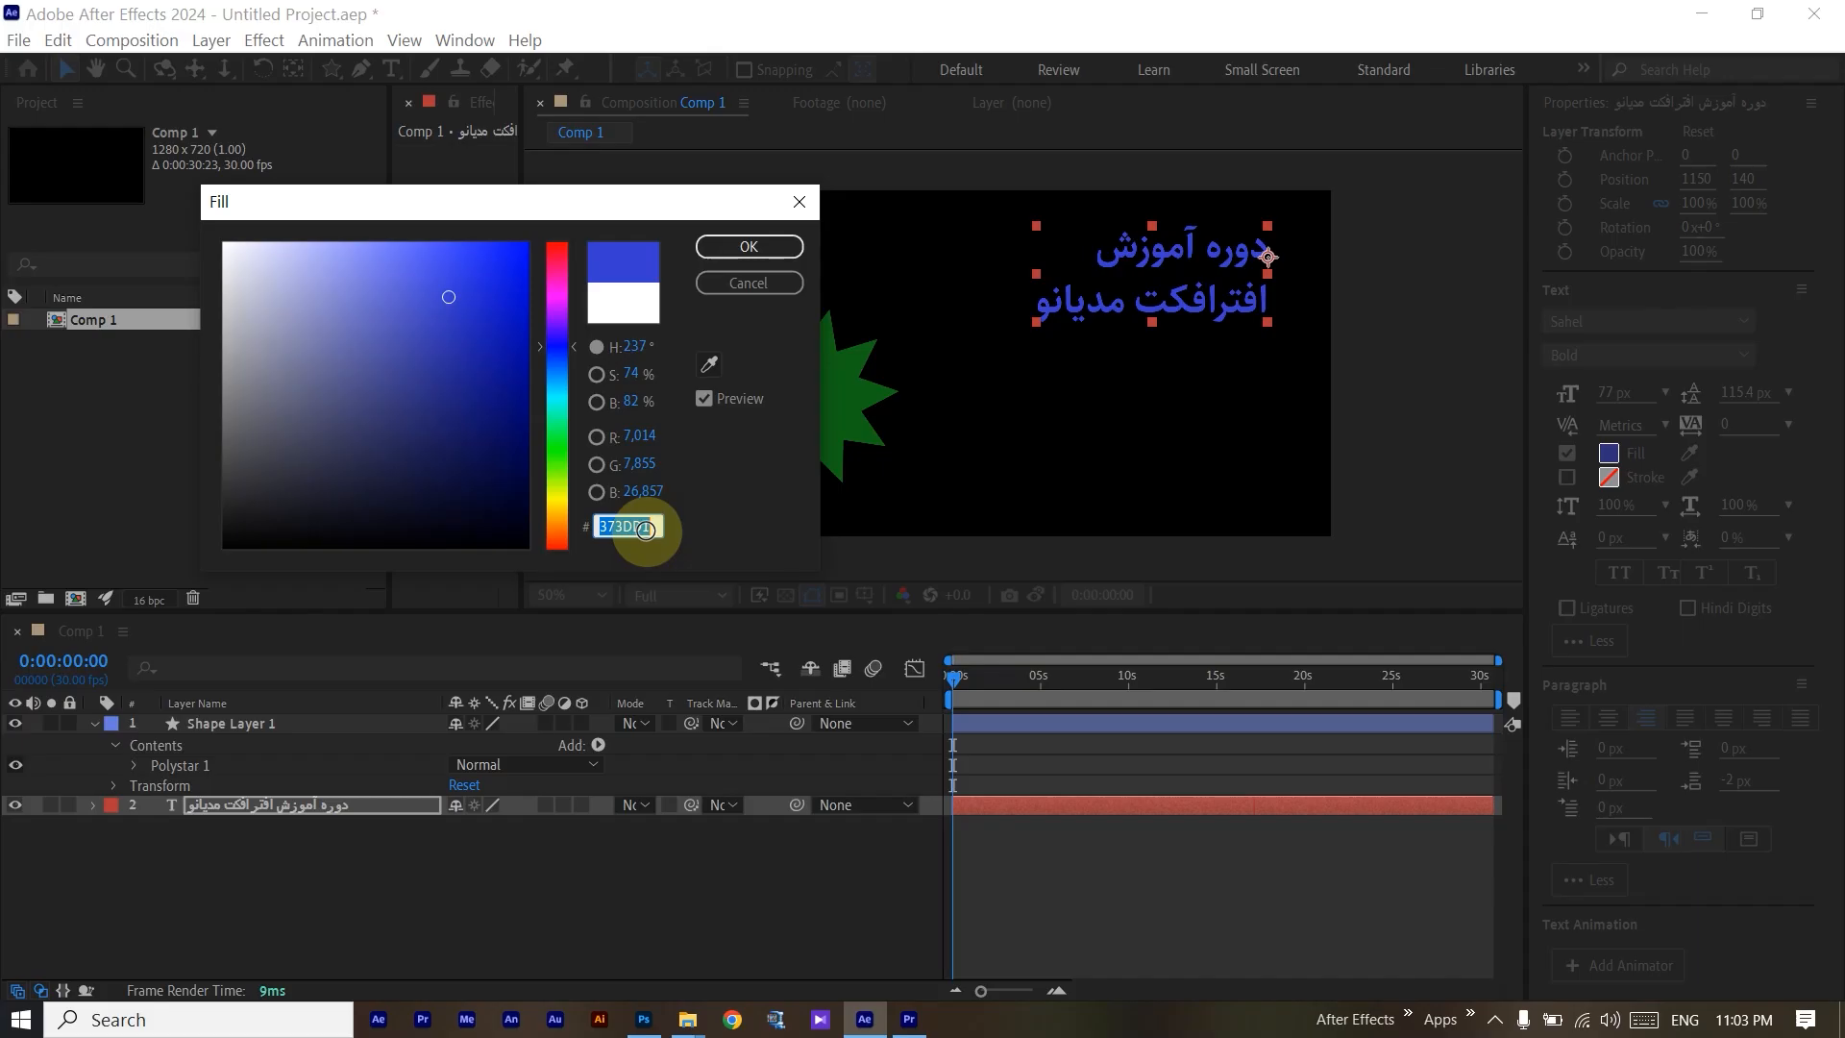
{"action": "type", "text": "FF"}
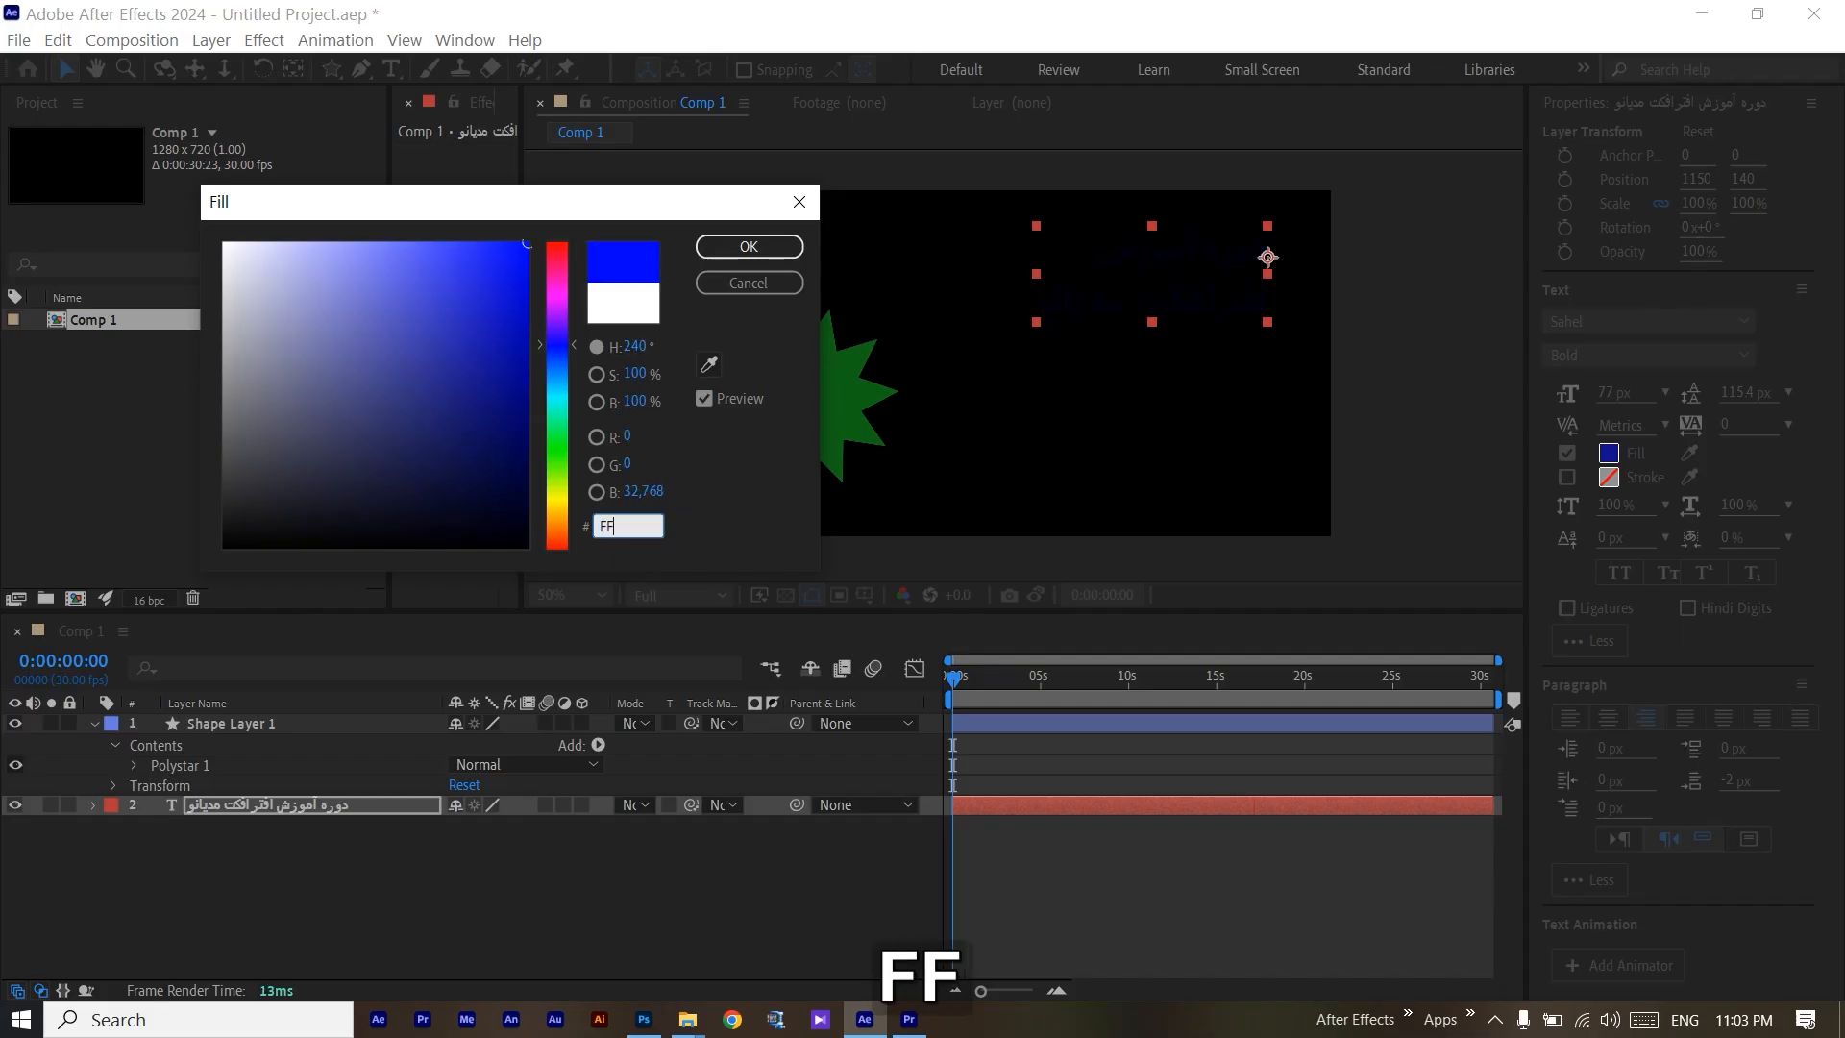
{"action": "type", "text": "0000"}
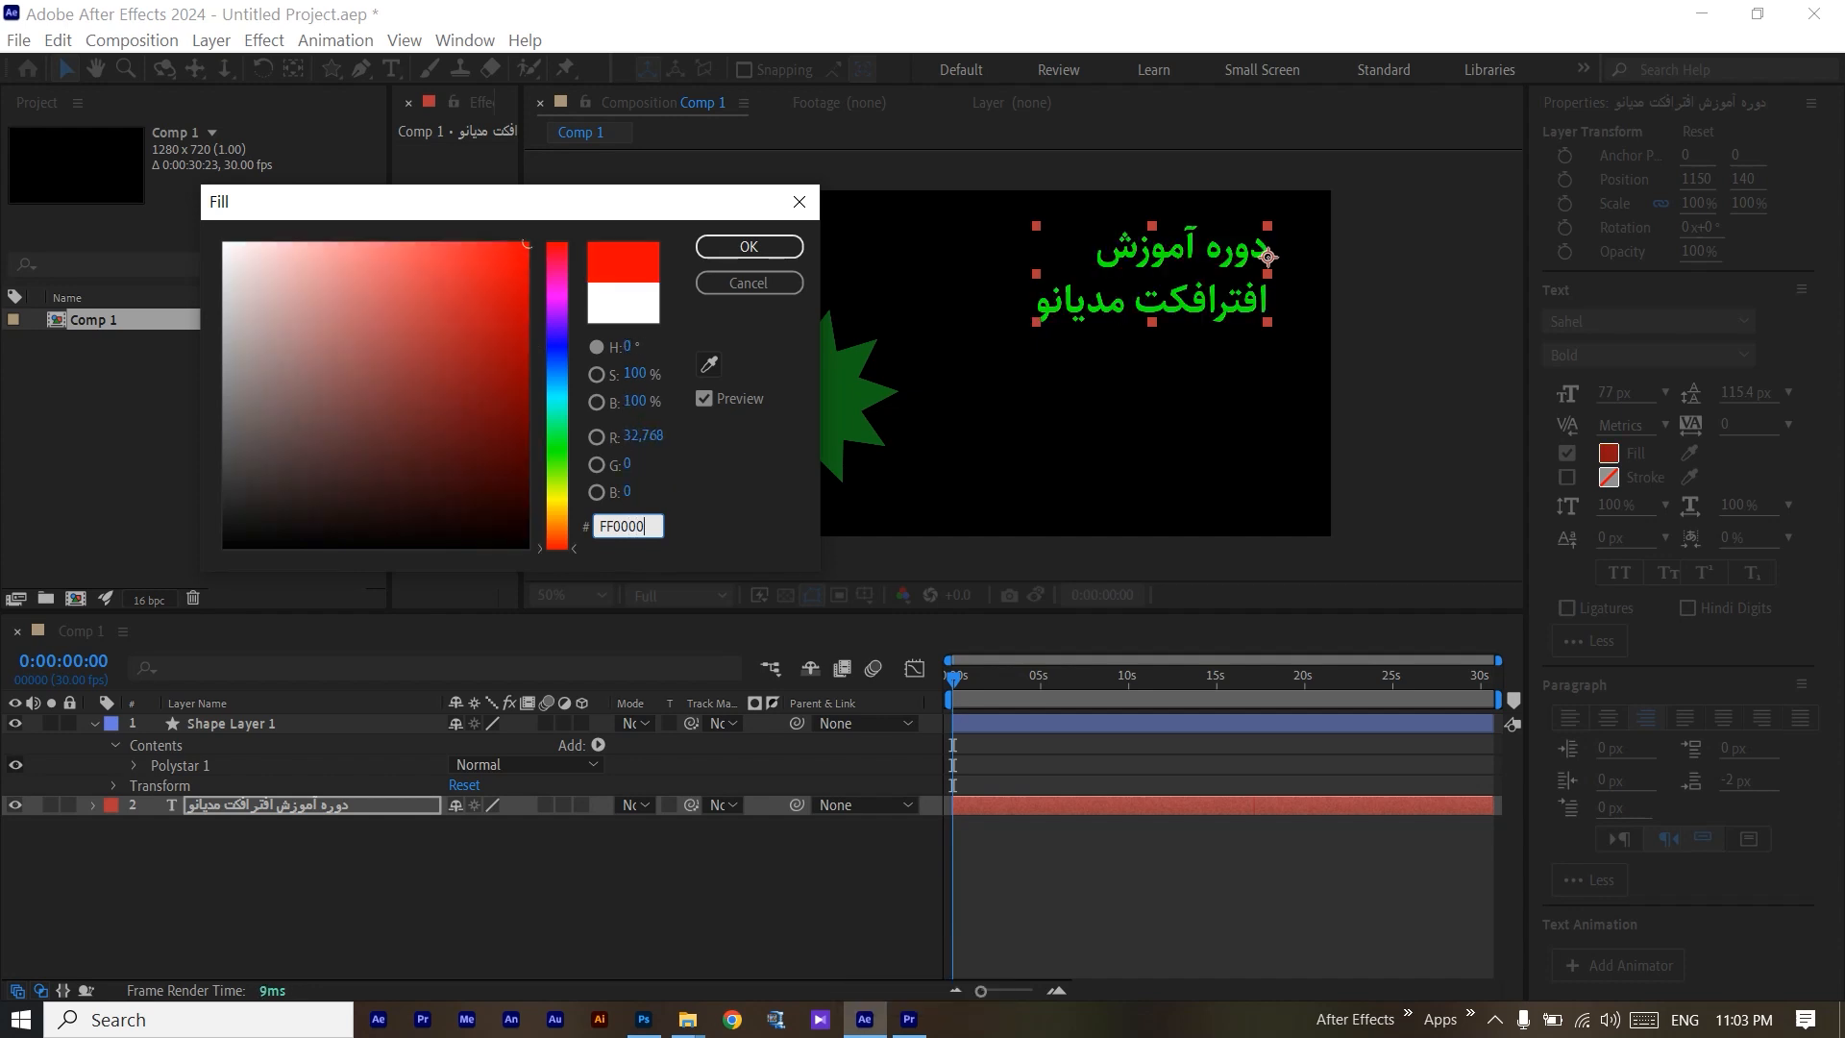
Set the title's fill color to the hex value FF0099.
{"action": "key", "text": "BackSpace"}
{"action": "key", "text": "BackSpace"}
{"action": "key", "text": "BackSpace"}
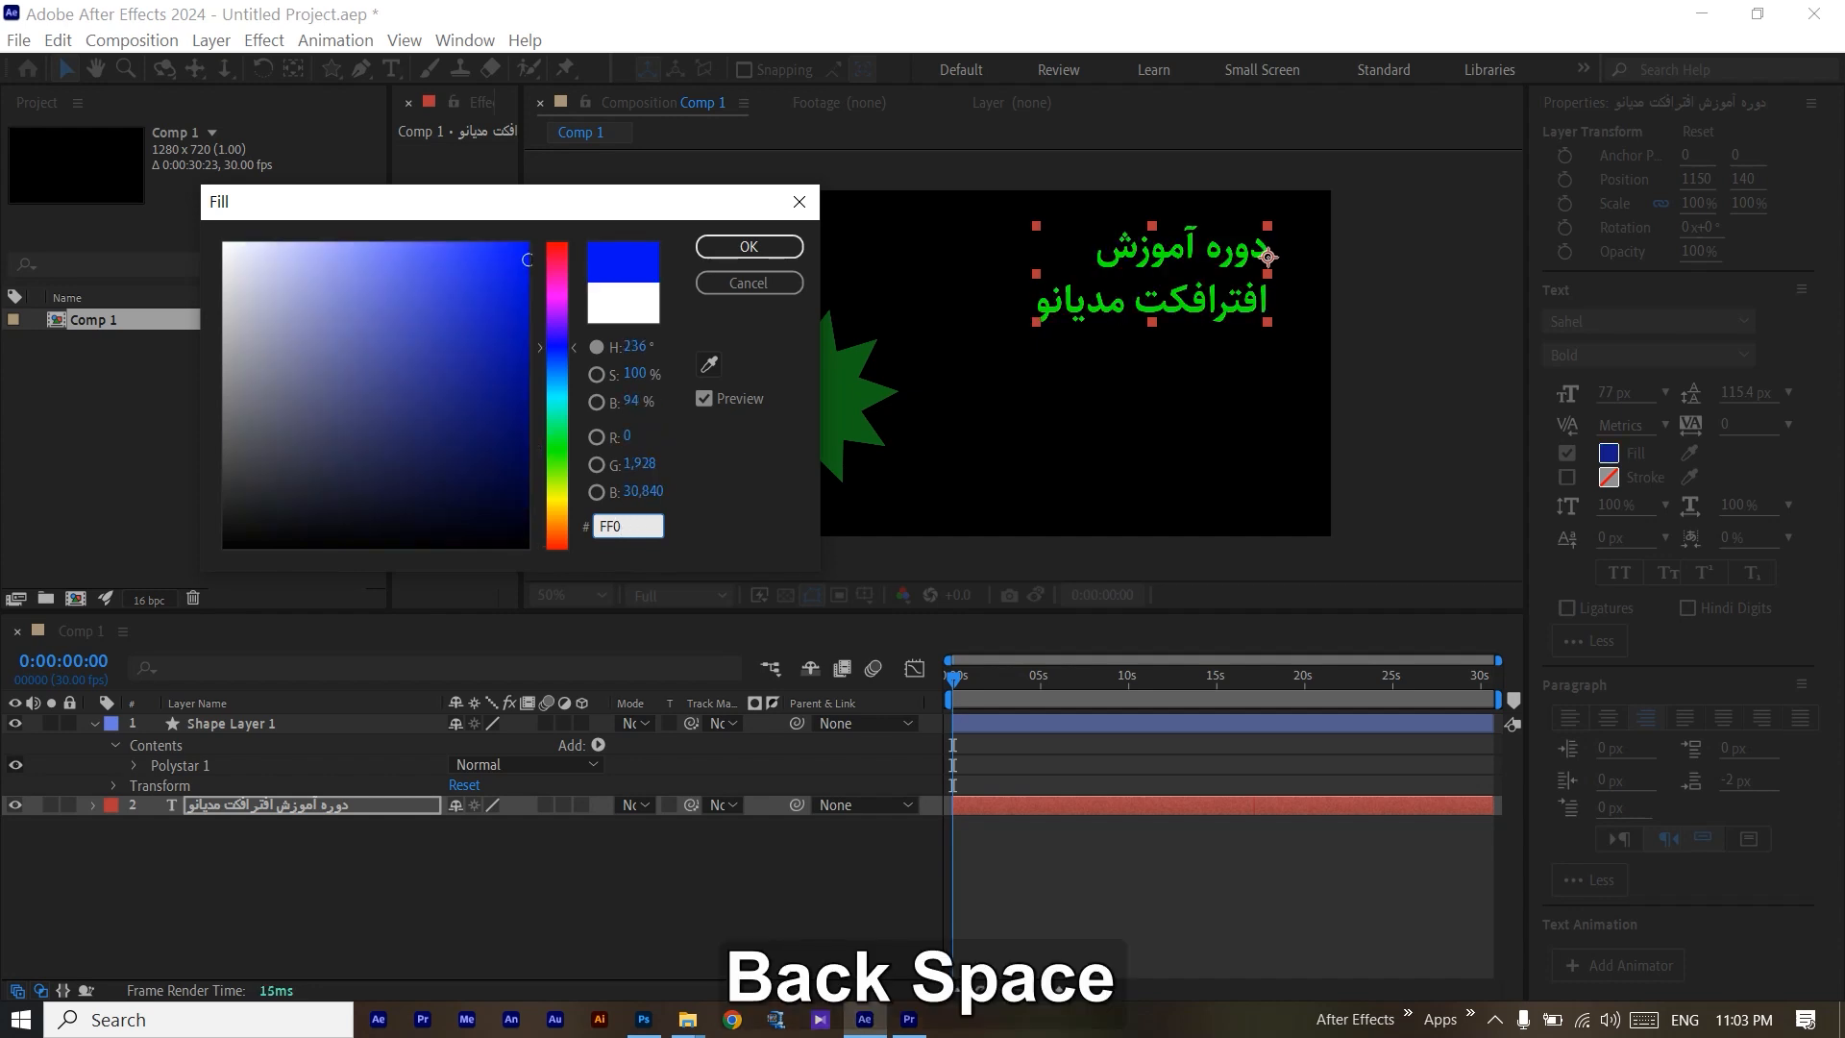
{"action": "key", "text": "BackSpace"}
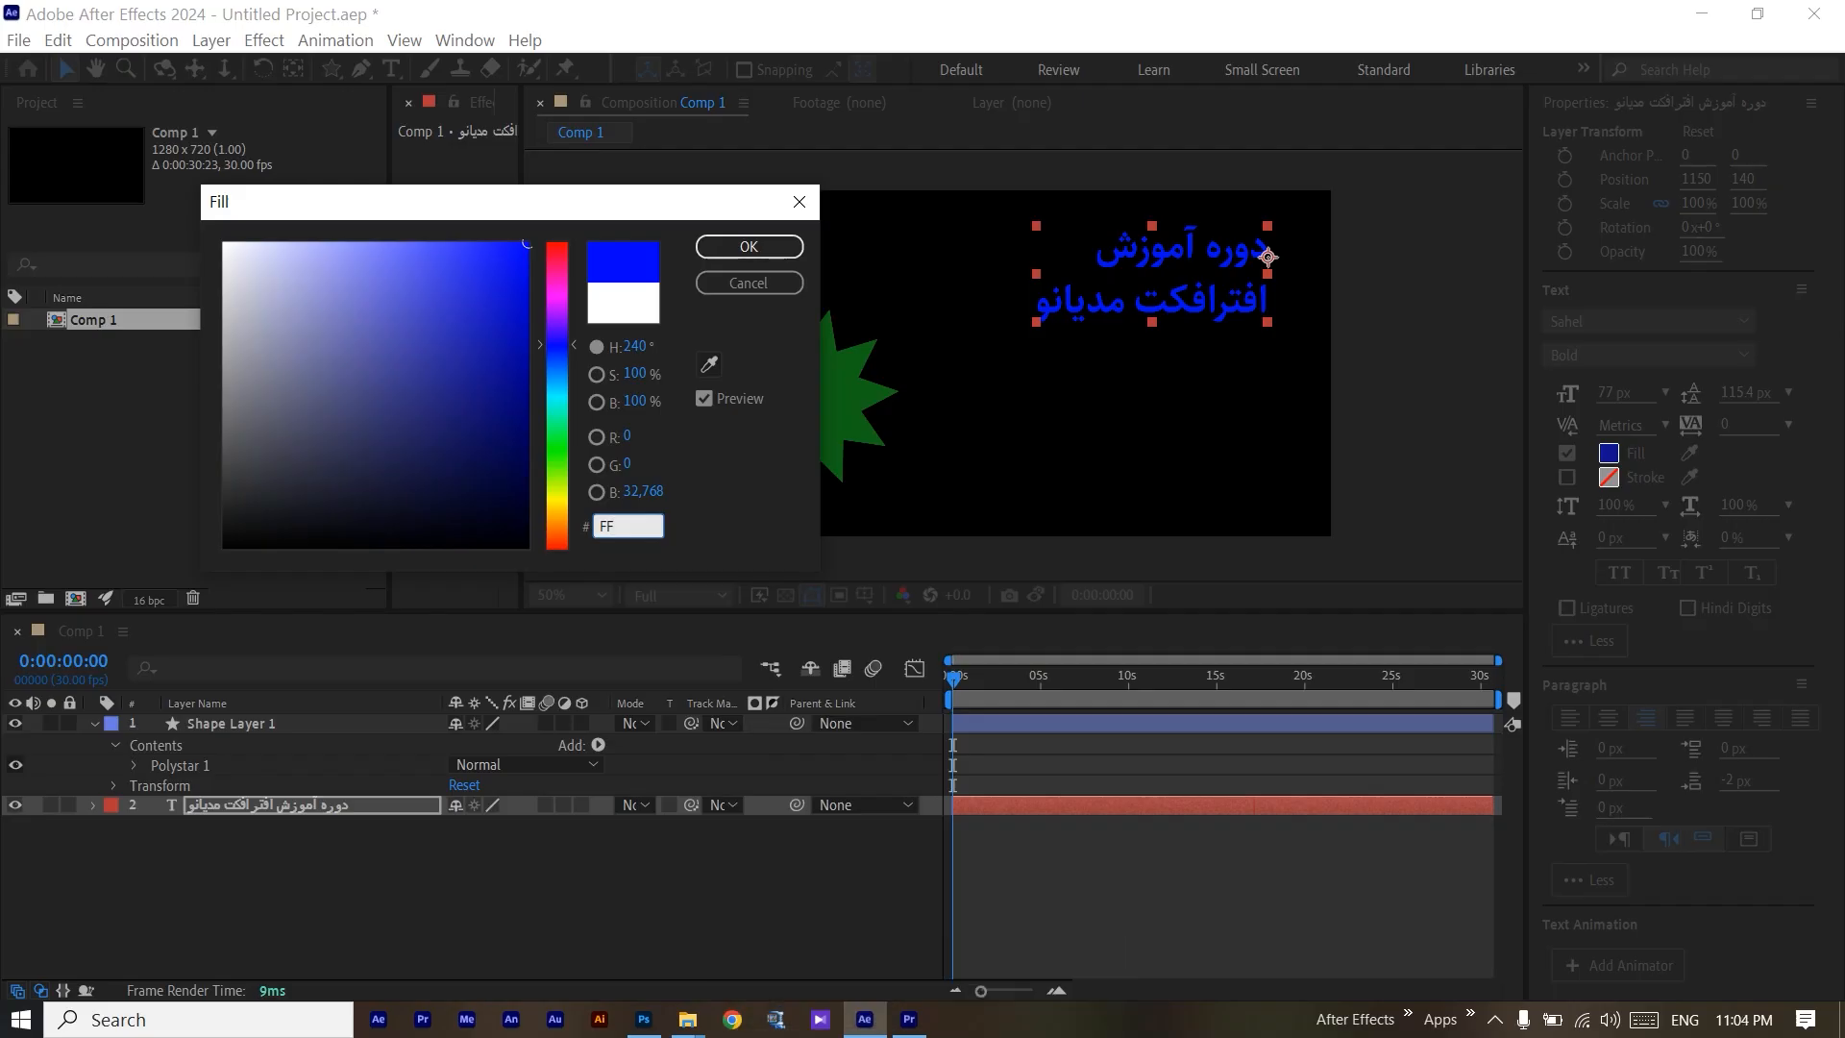
{"action": "type", "text": "00"}
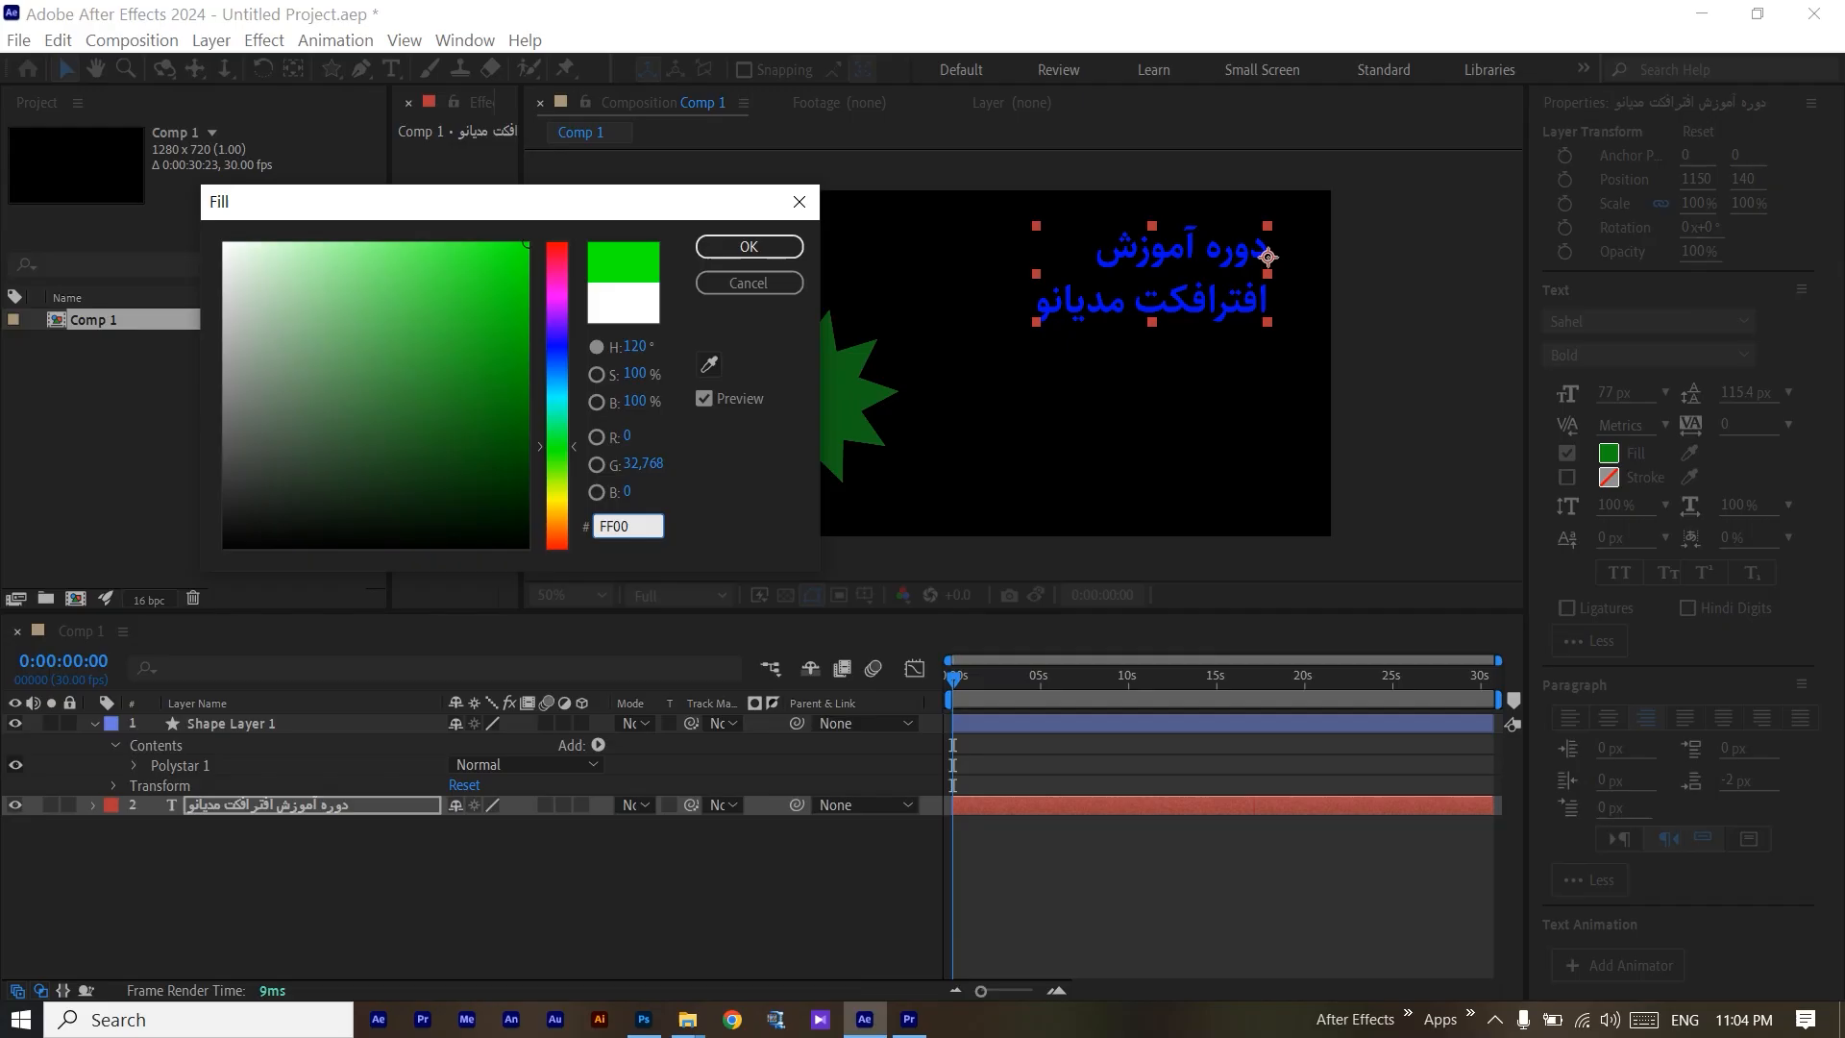
{"action": "type", "text": "99"}
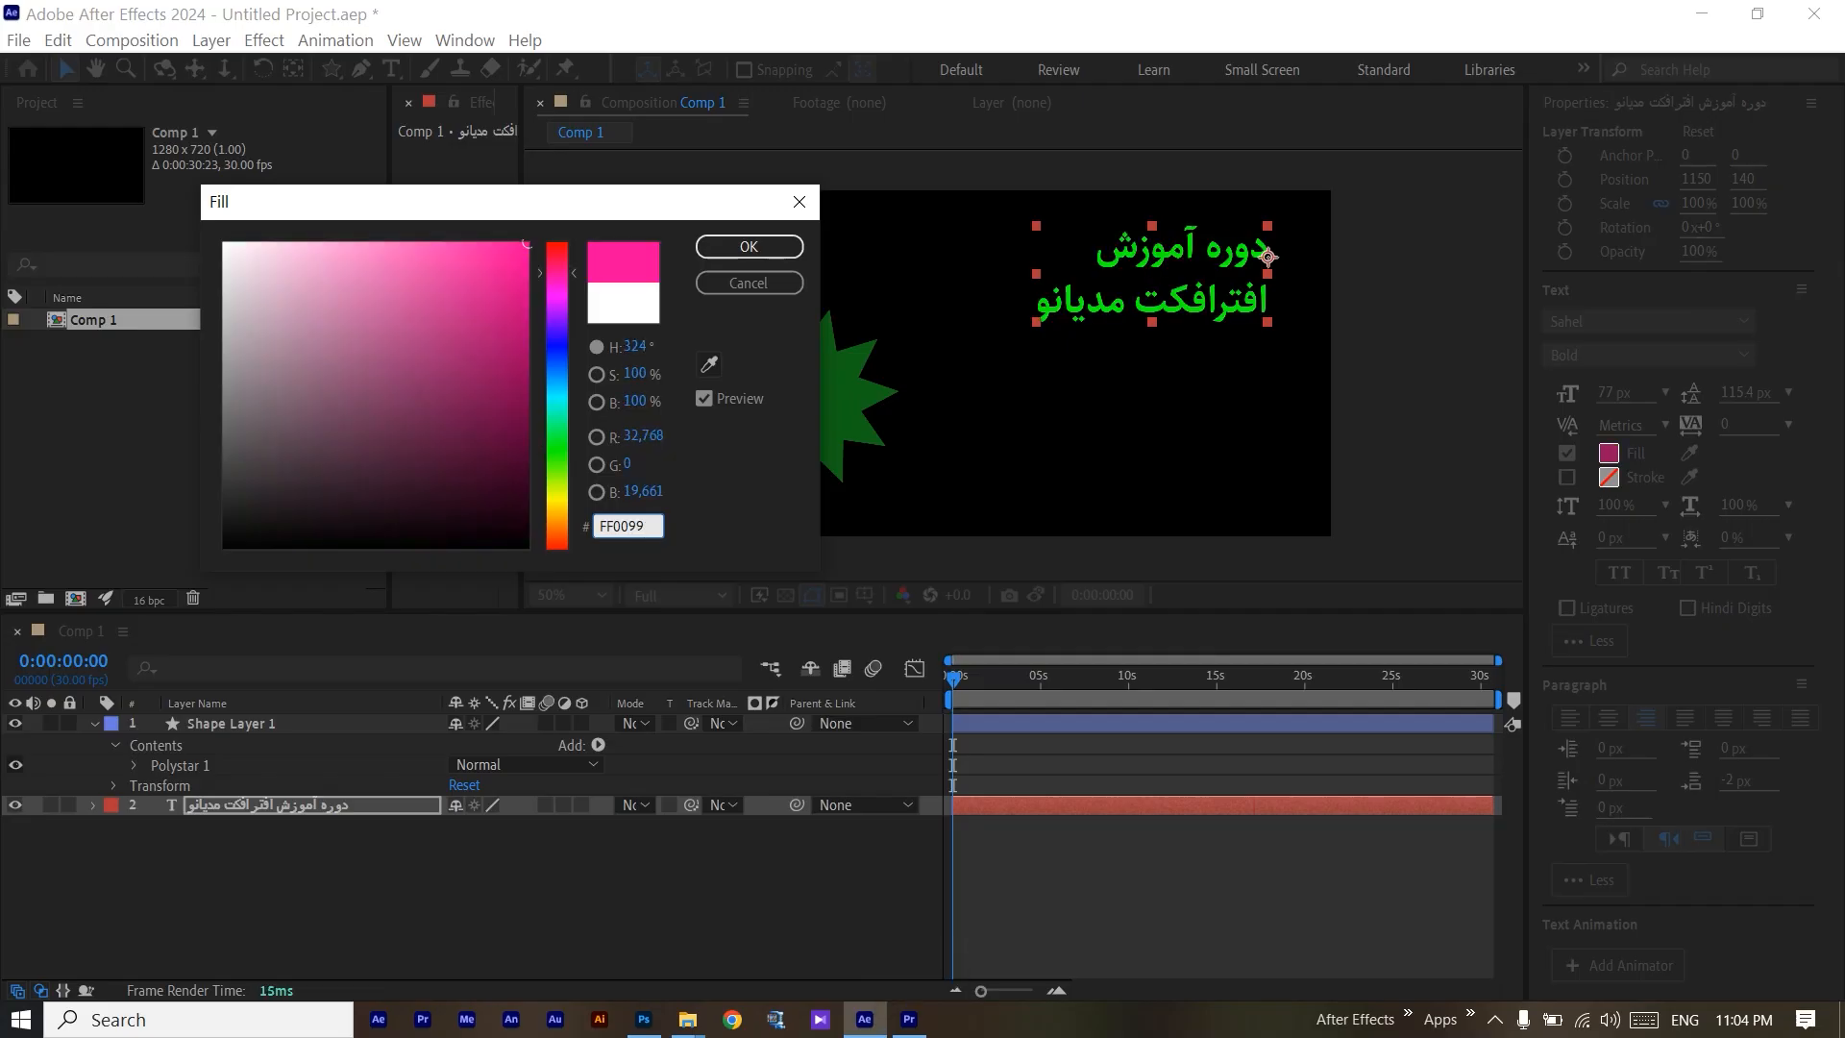
Pick the dark blue shade 052591 as the title's fill color and apply it.
{"action": "left_click", "coordinate": [626, 452]}
{"action": "mouse_move", "coordinate": [466, 363]}
{"action": "left_mouse_down"}
{"action": "mouse_move", "coordinate": [433, 420]}
{"action": "mouse_move", "coordinate": [449, 432]}
{"action": "mouse_move", "coordinate": [408, 320]}
{"action": "mouse_move", "coordinate": [519, 373]}
{"action": "left_mouse_up"}
{"action": "left_click", "coordinate": [565, 357]}
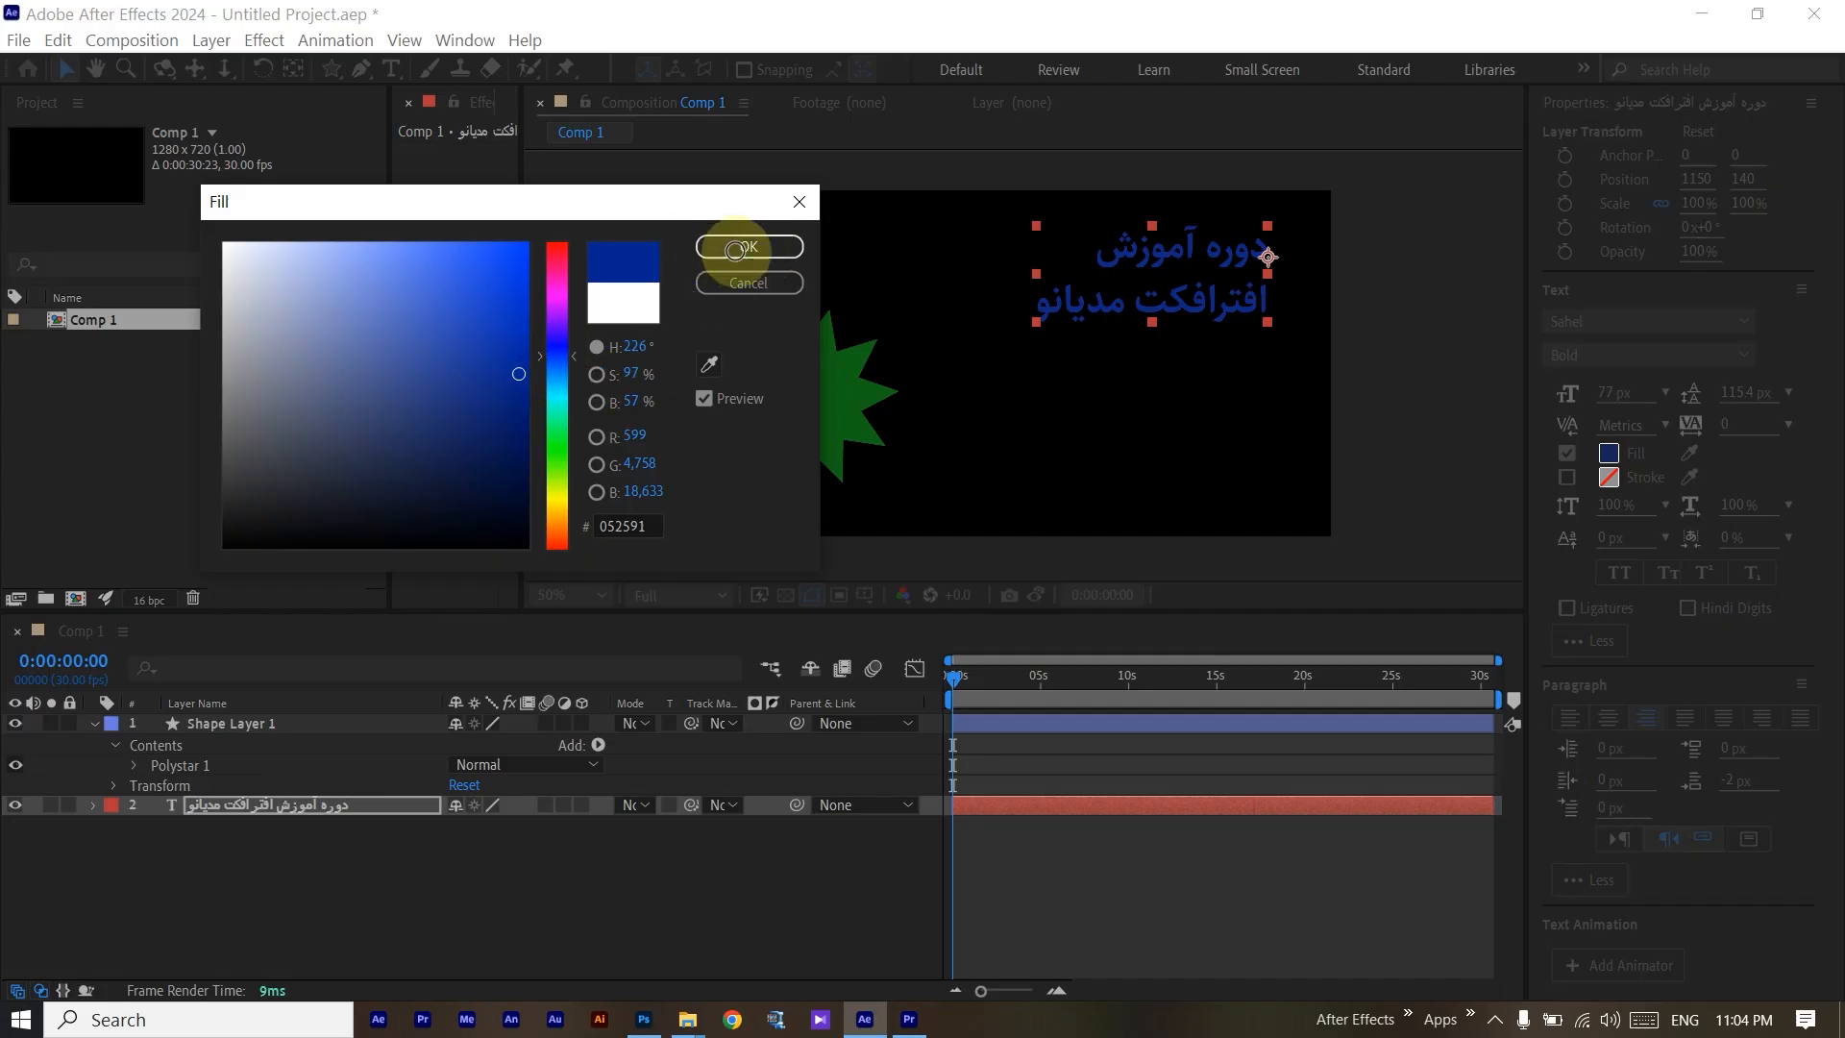
{"action": "left_click", "coordinate": [745, 247]}
Sample the star shape's green as the title's fill color and enable a white FFFFFF stroke on the title.
{"action": "left_click", "coordinate": [1692, 453]}
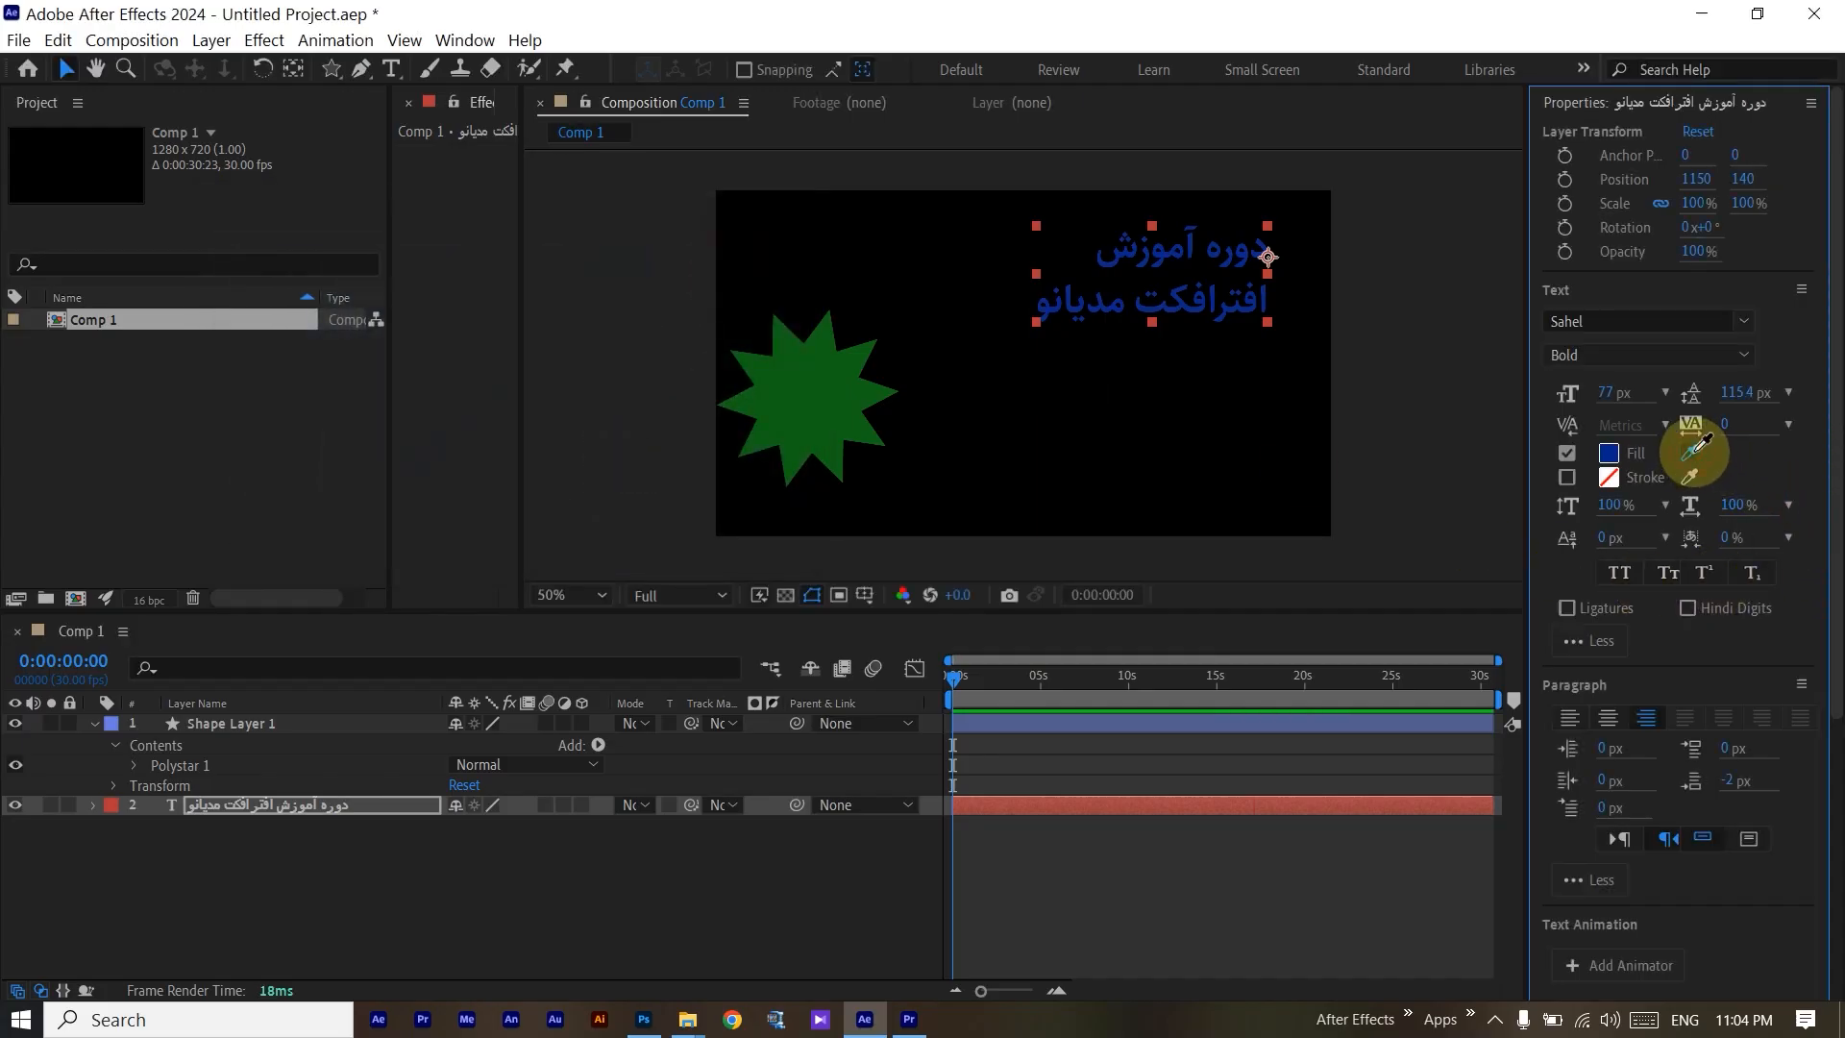
{"action": "left_click", "coordinate": [839, 408]}
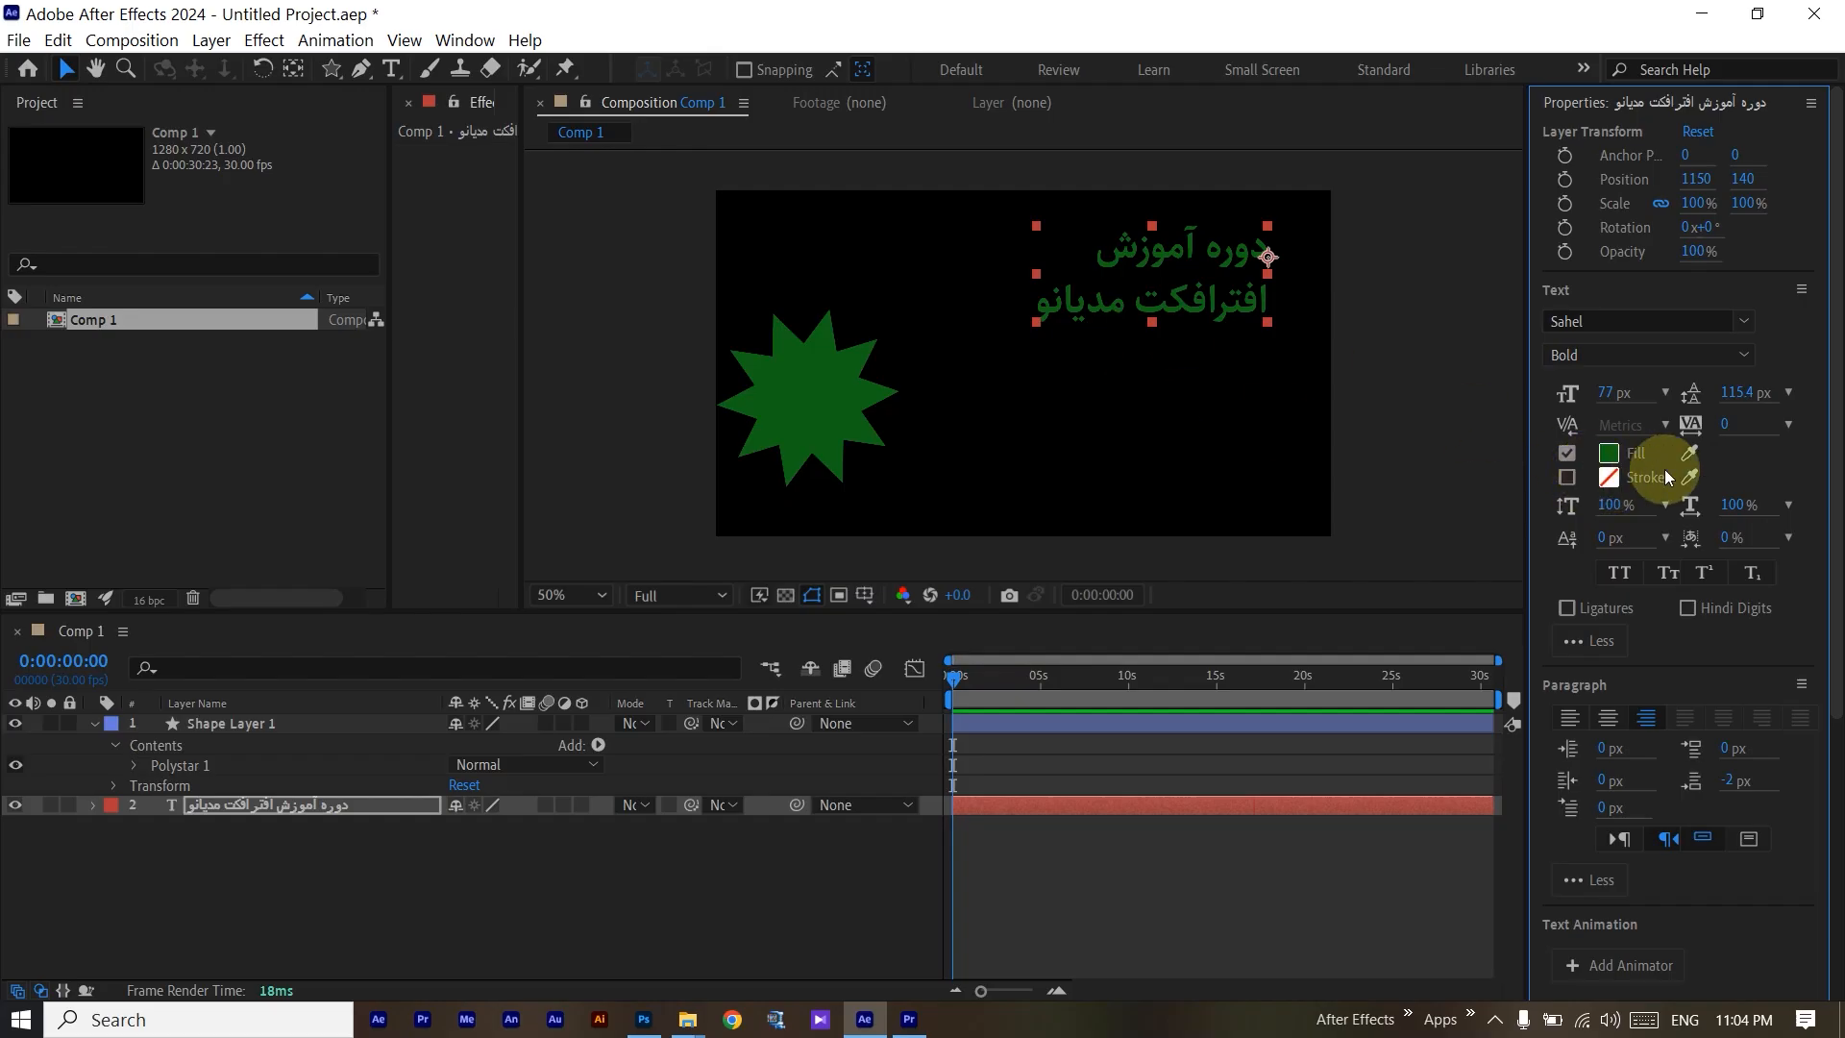
{"action": "left_click", "coordinate": [1567, 478]}
{"action": "left_click", "coordinate": [1609, 480]}
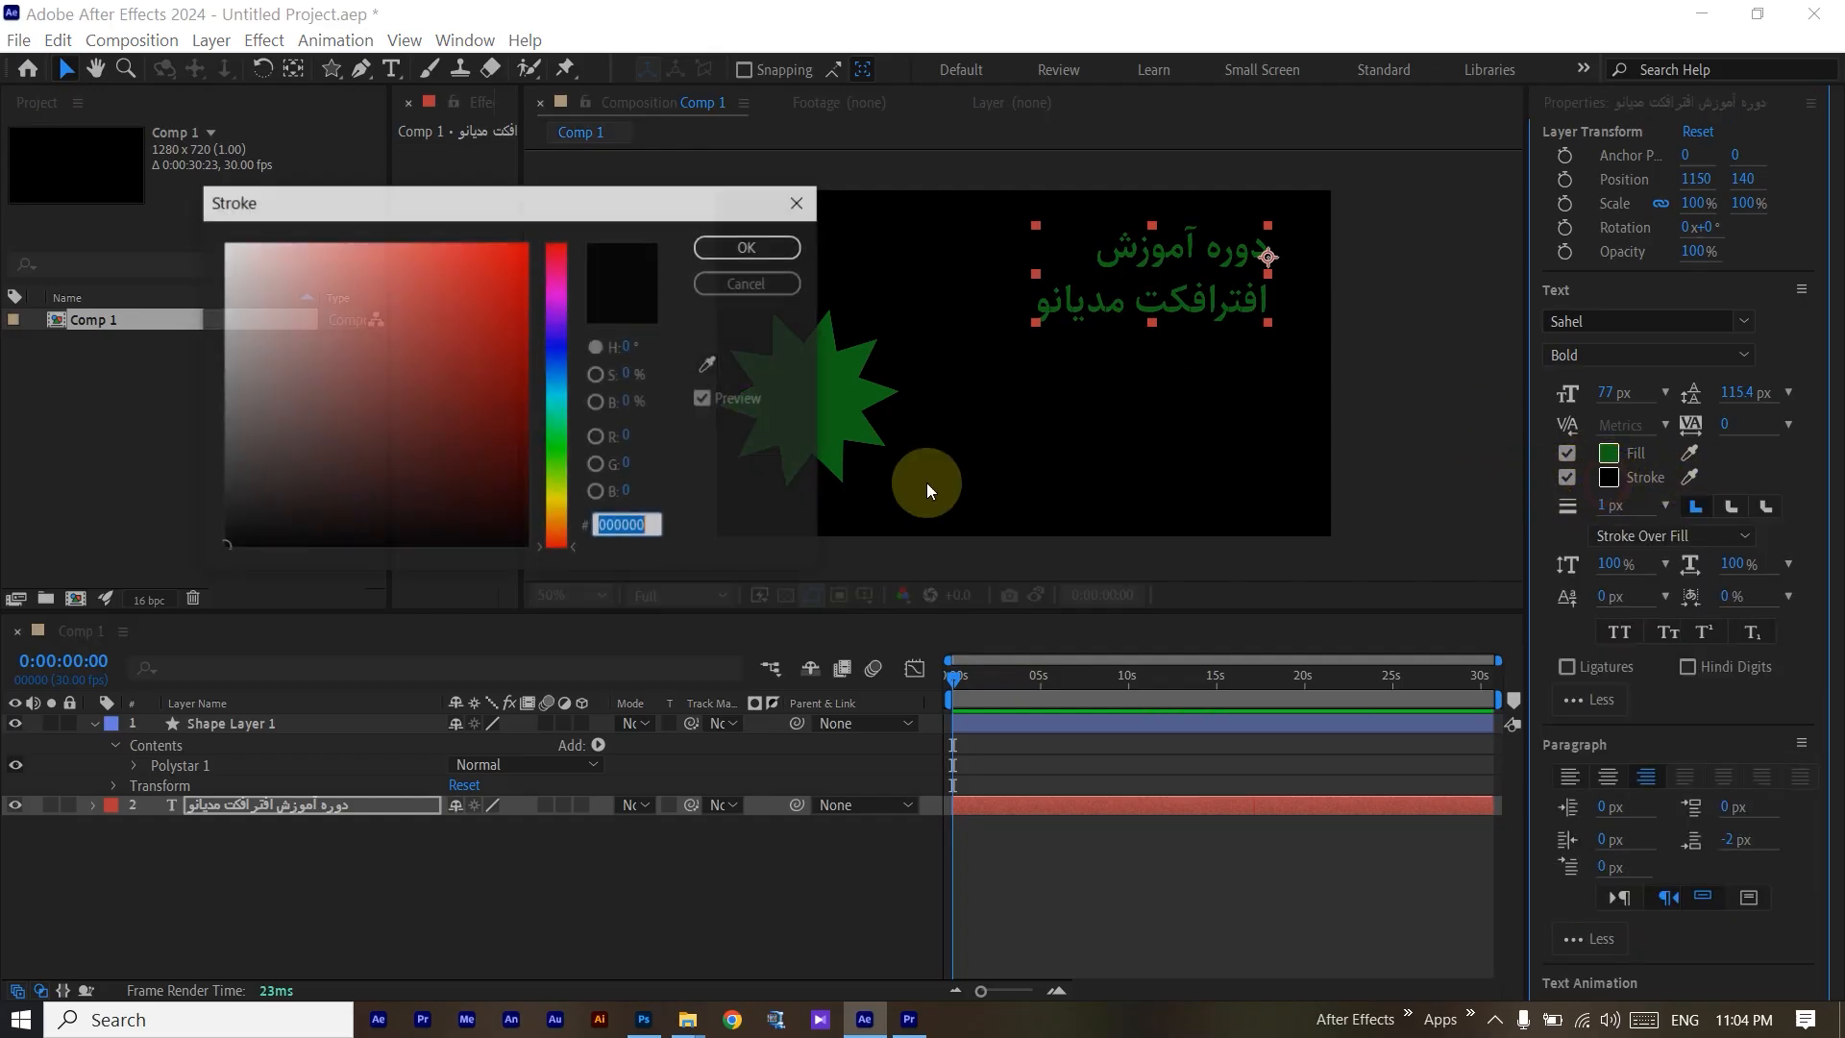
{"action": "left_click_drag", "start_coordinate": [349, 474], "coordinate": [86, 173]}
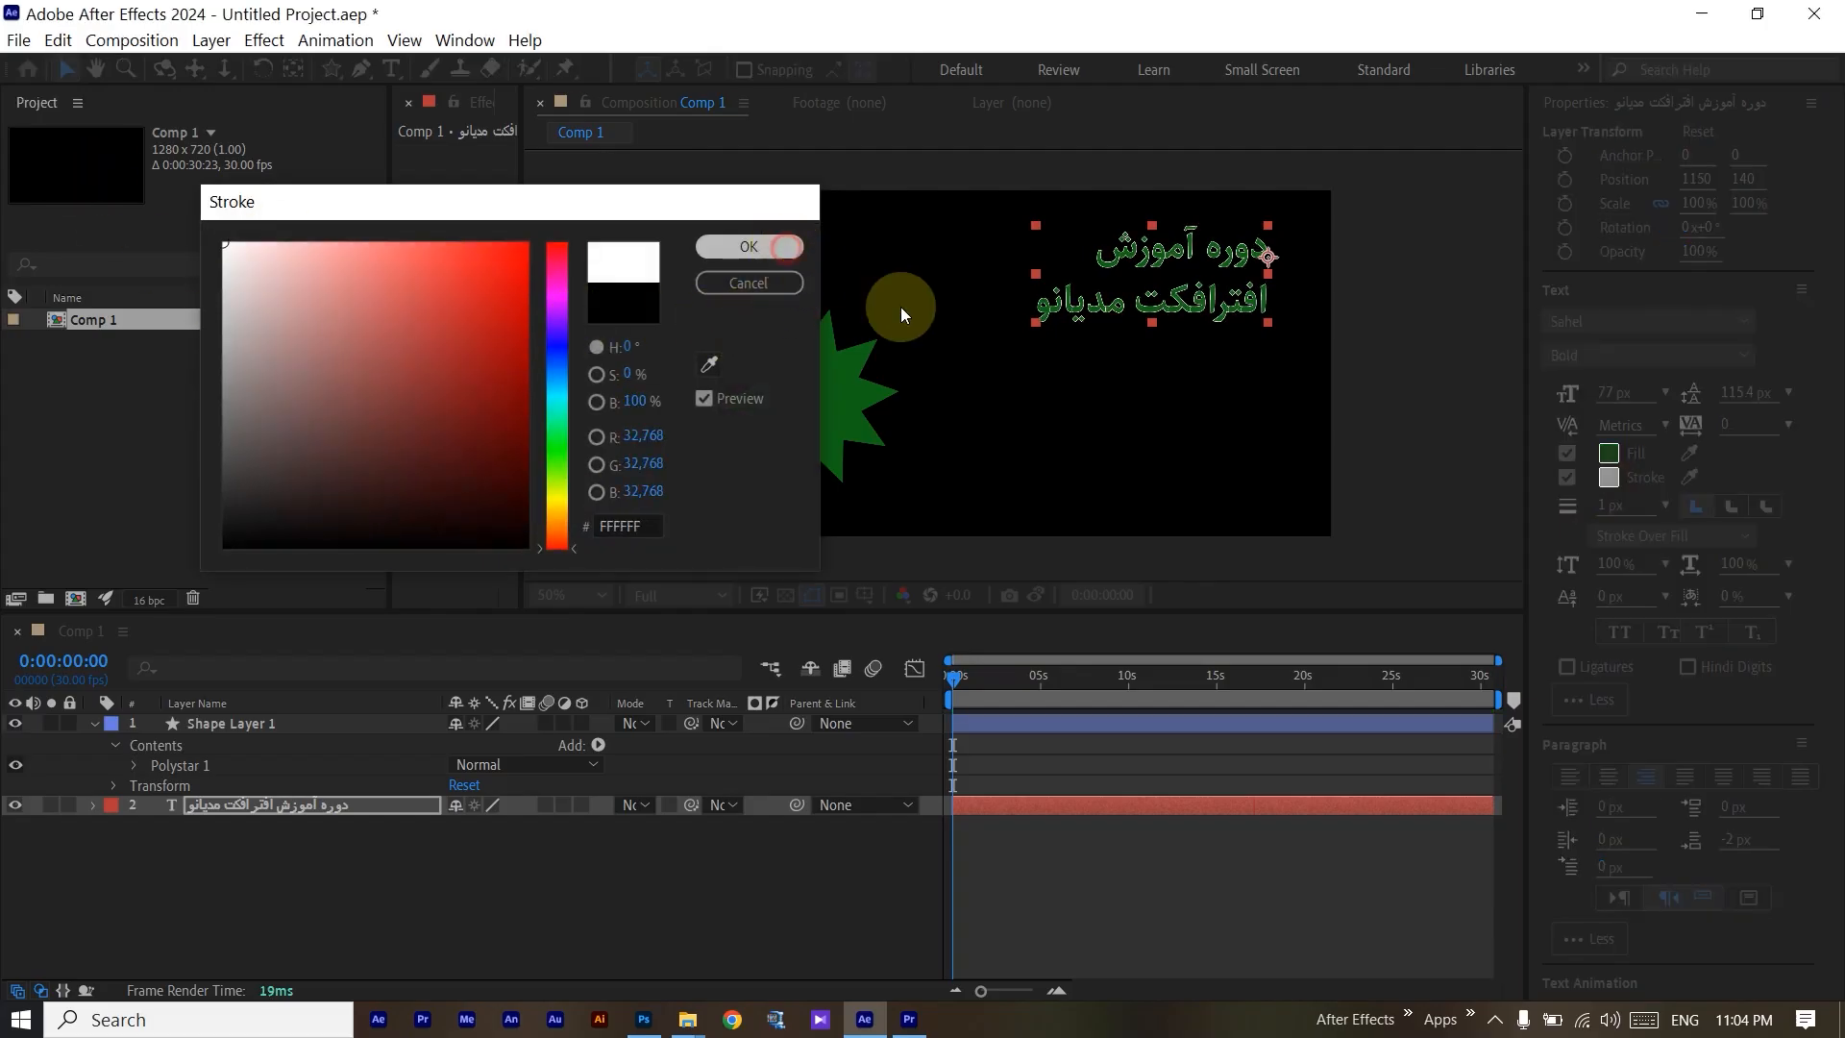
{"action": "left_click", "coordinate": [805, 255]}
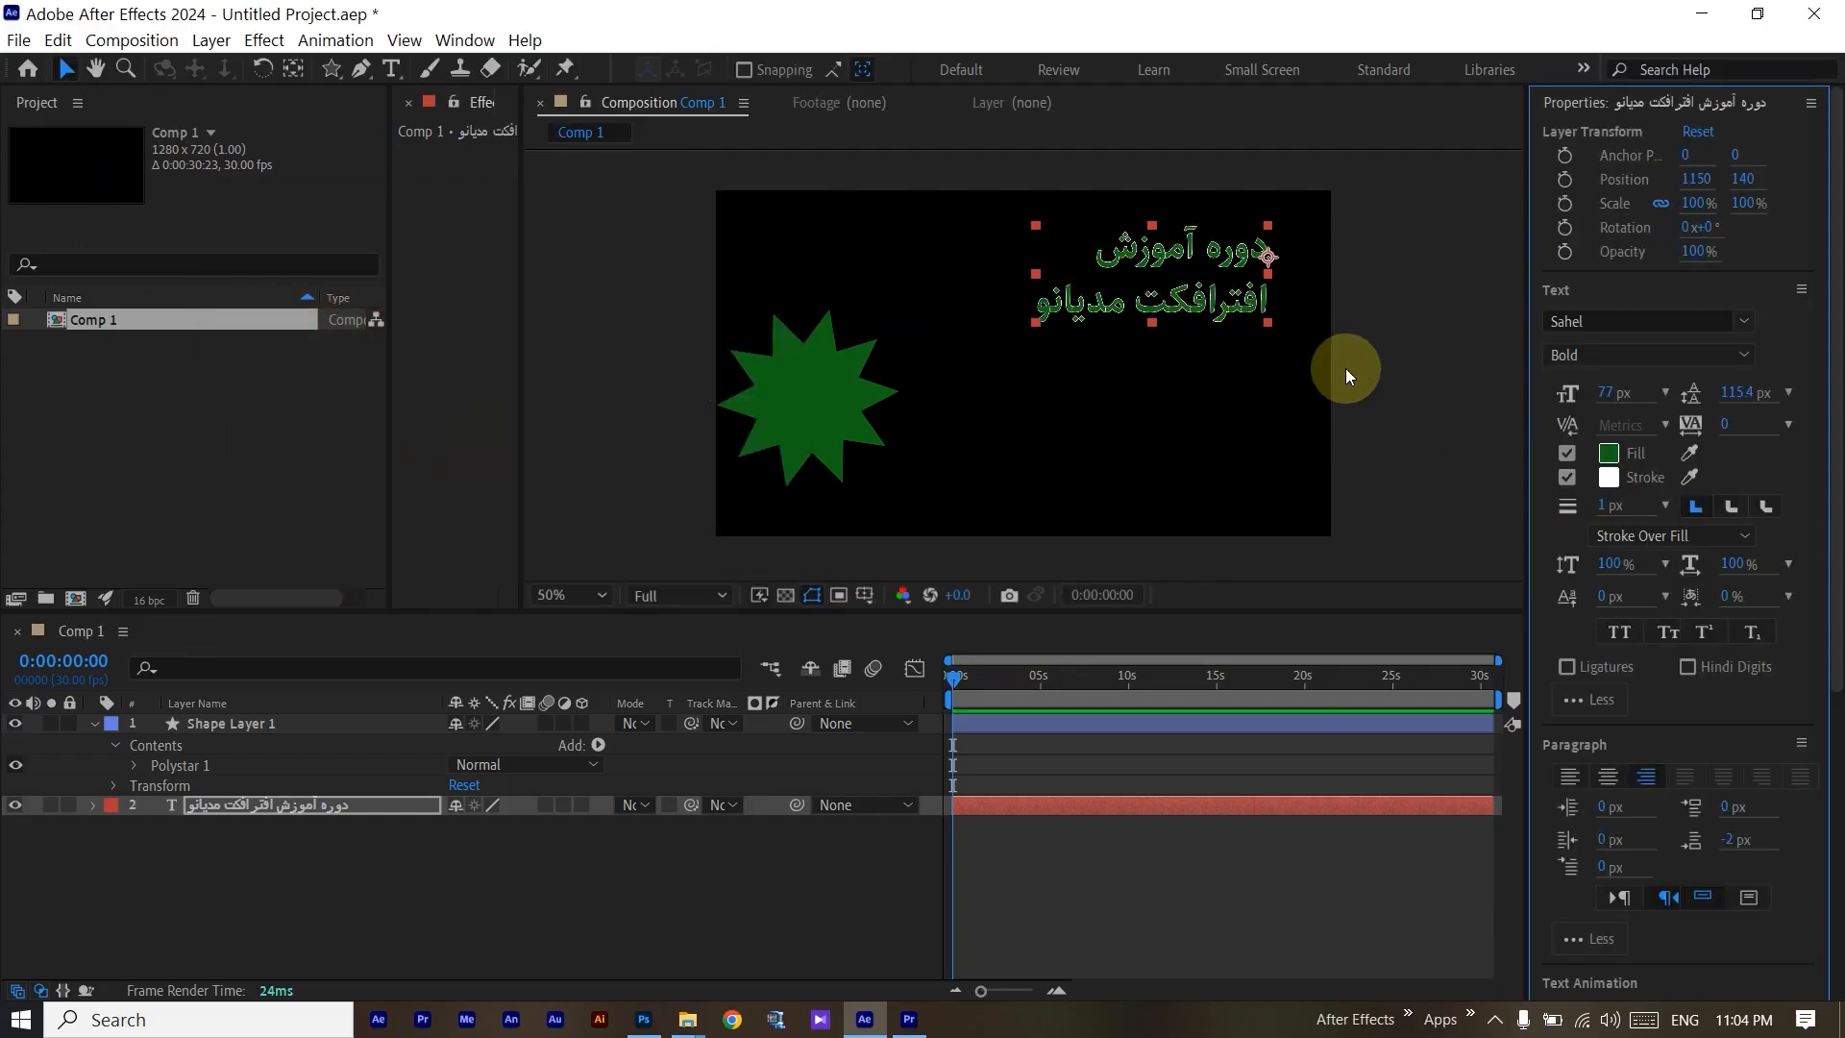
Set the title's tracking to -10.
{"action": "scroll", "coordinate": [1217, 319], "scroll_direction": "up", "scroll_amount": 4}
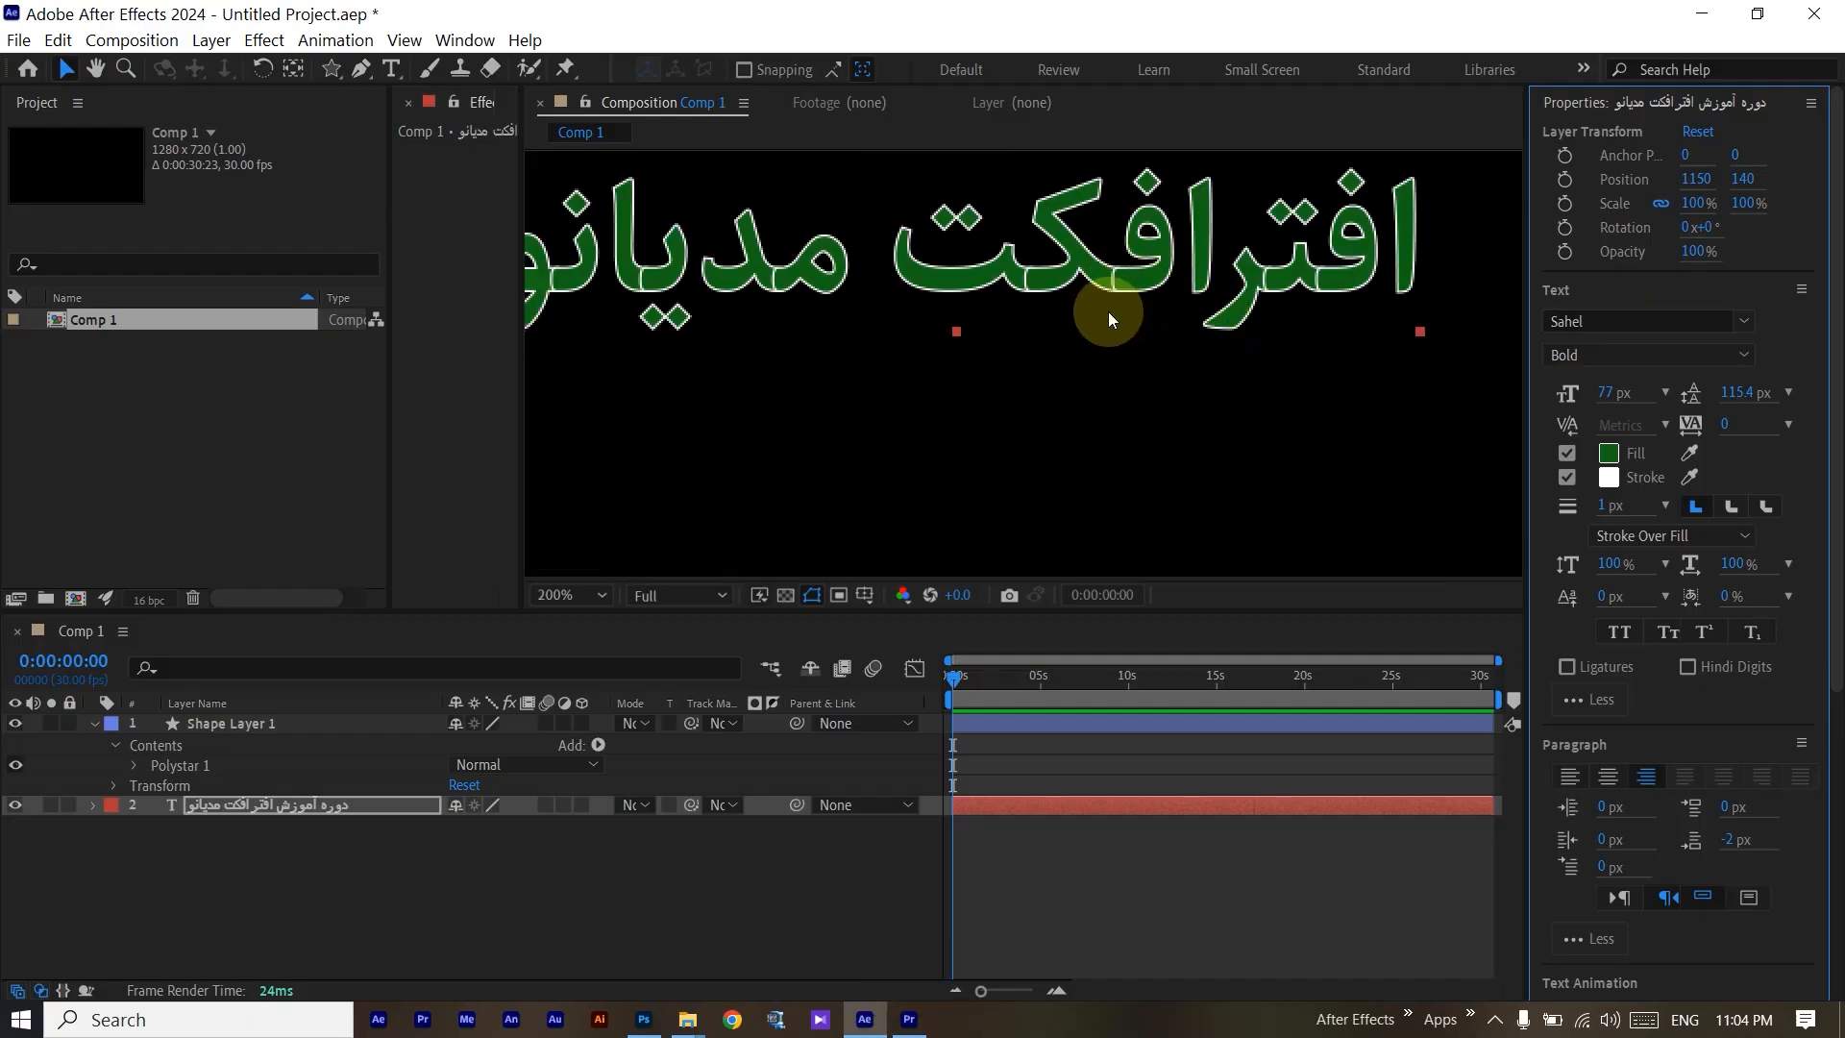
{"action": "scroll", "coordinate": [1042, 282], "scroll_direction": "down", "scroll_amount": 2}
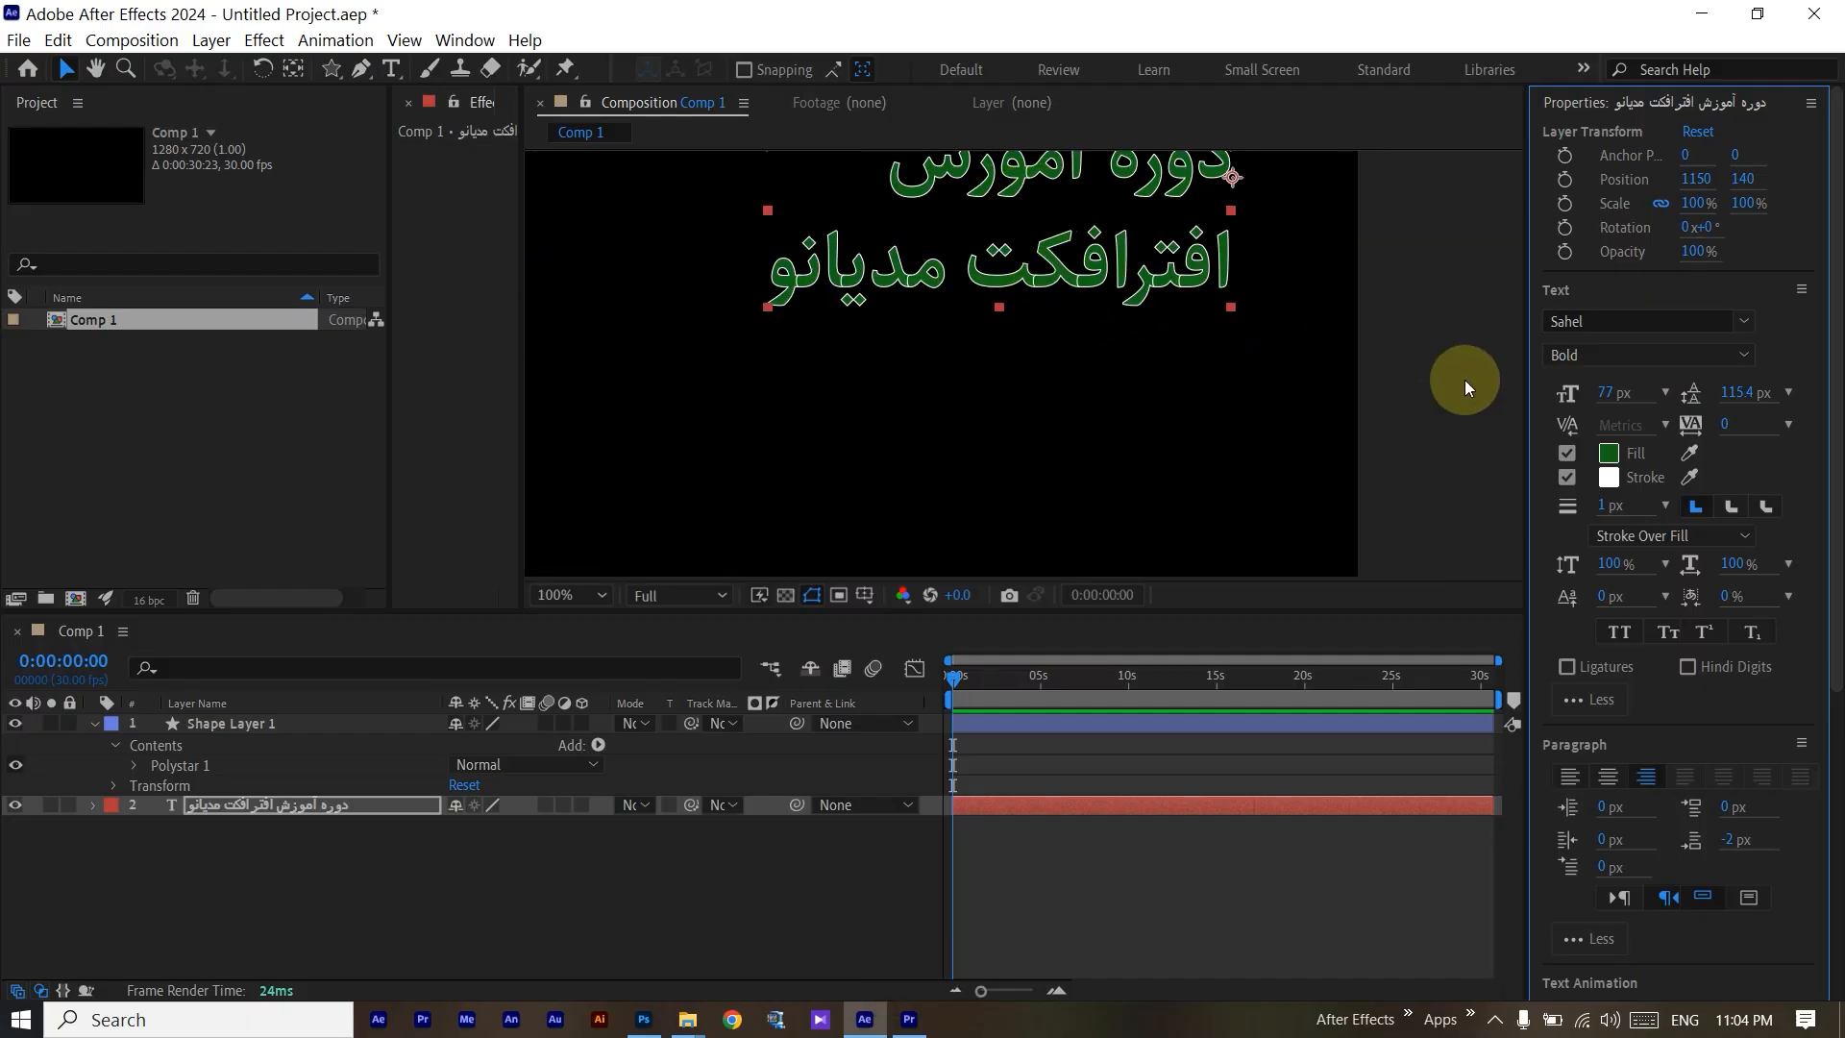
{"action": "left_click", "coordinate": [1789, 425]}
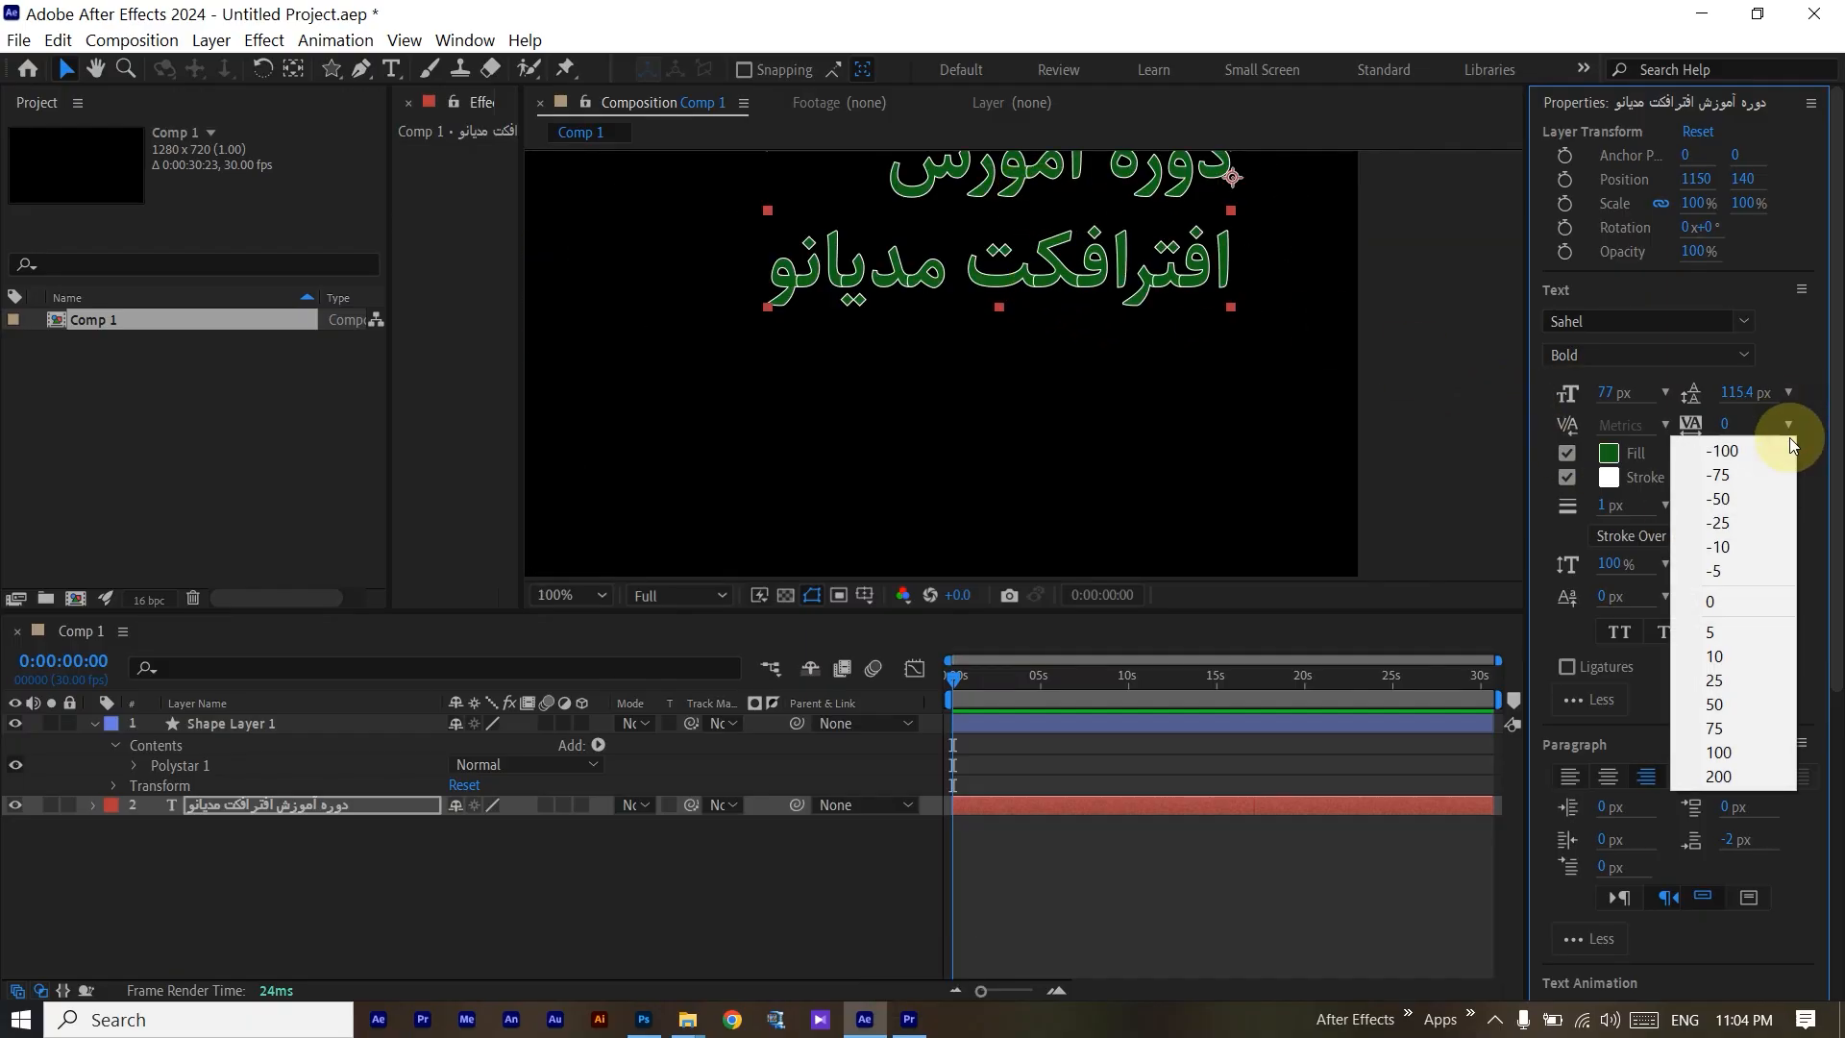
{"action": "left_click", "coordinate": [1707, 548]}
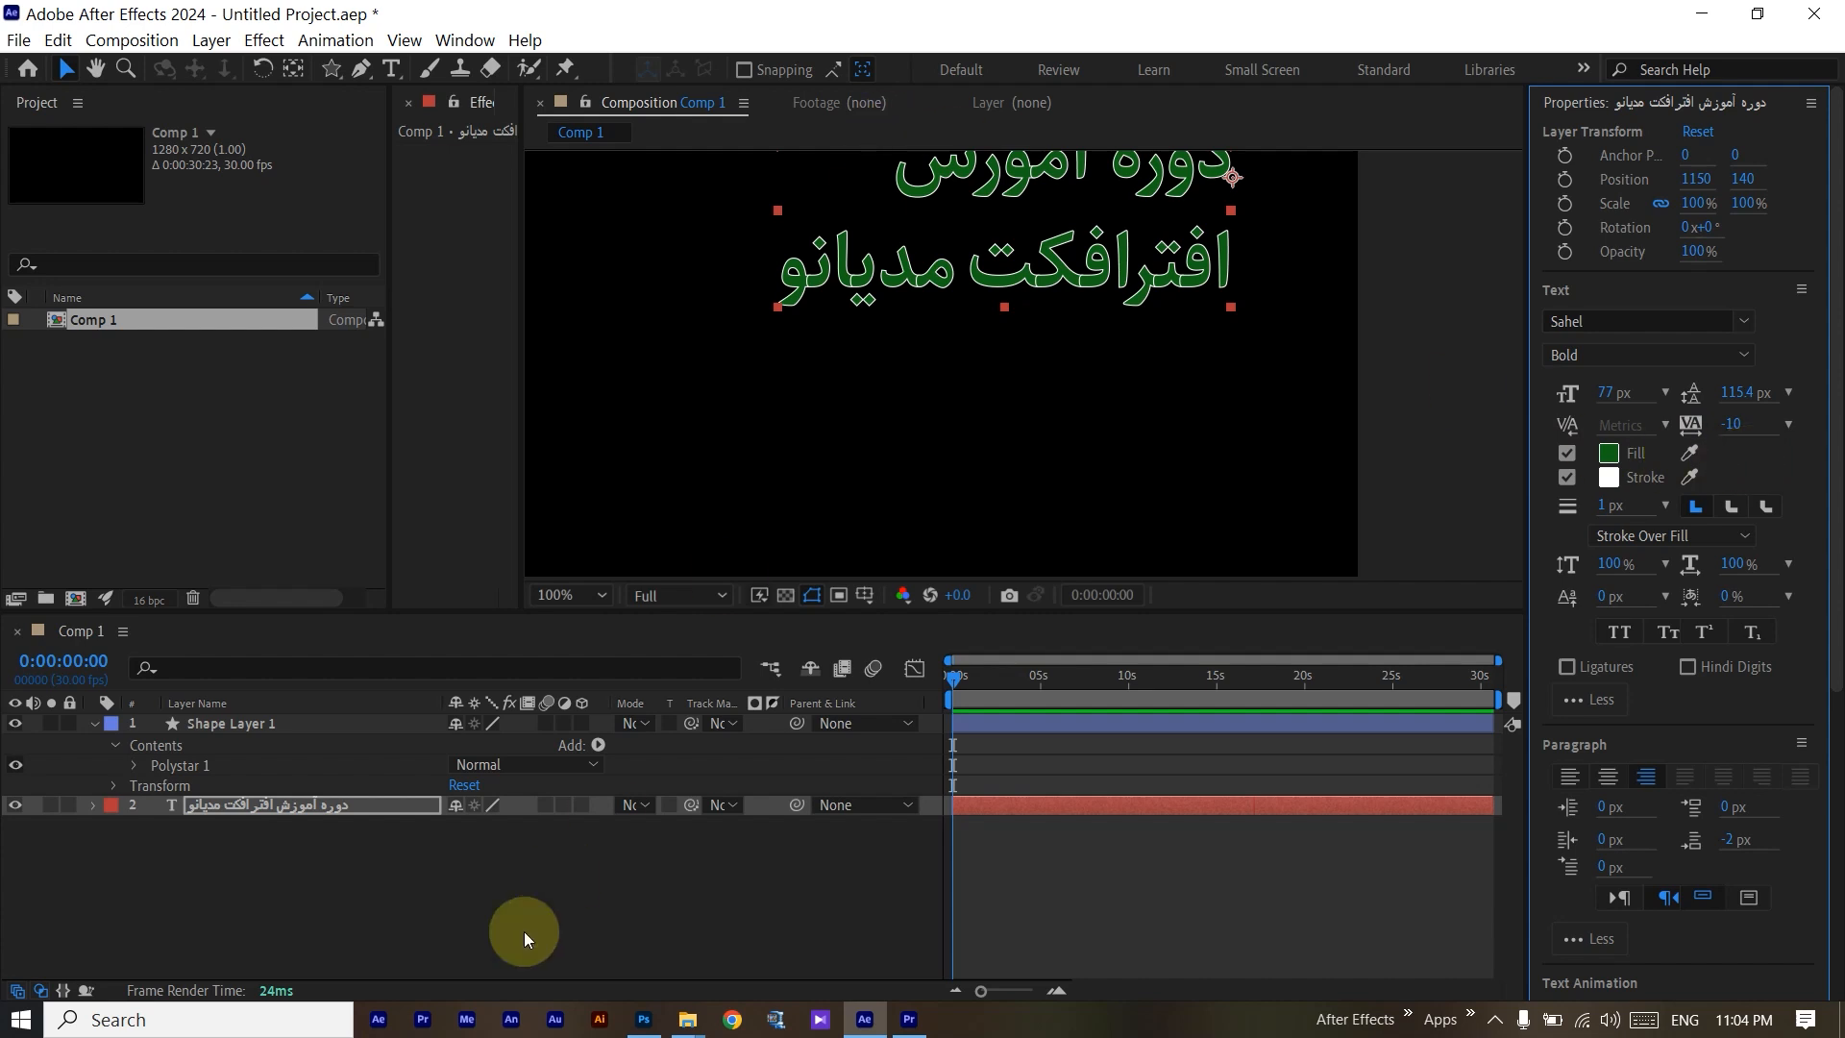
Try a duplicate of the title layer with its stroke turned off, and delete the duplicate.
{"action": "left_click", "coordinate": [329, 809]}
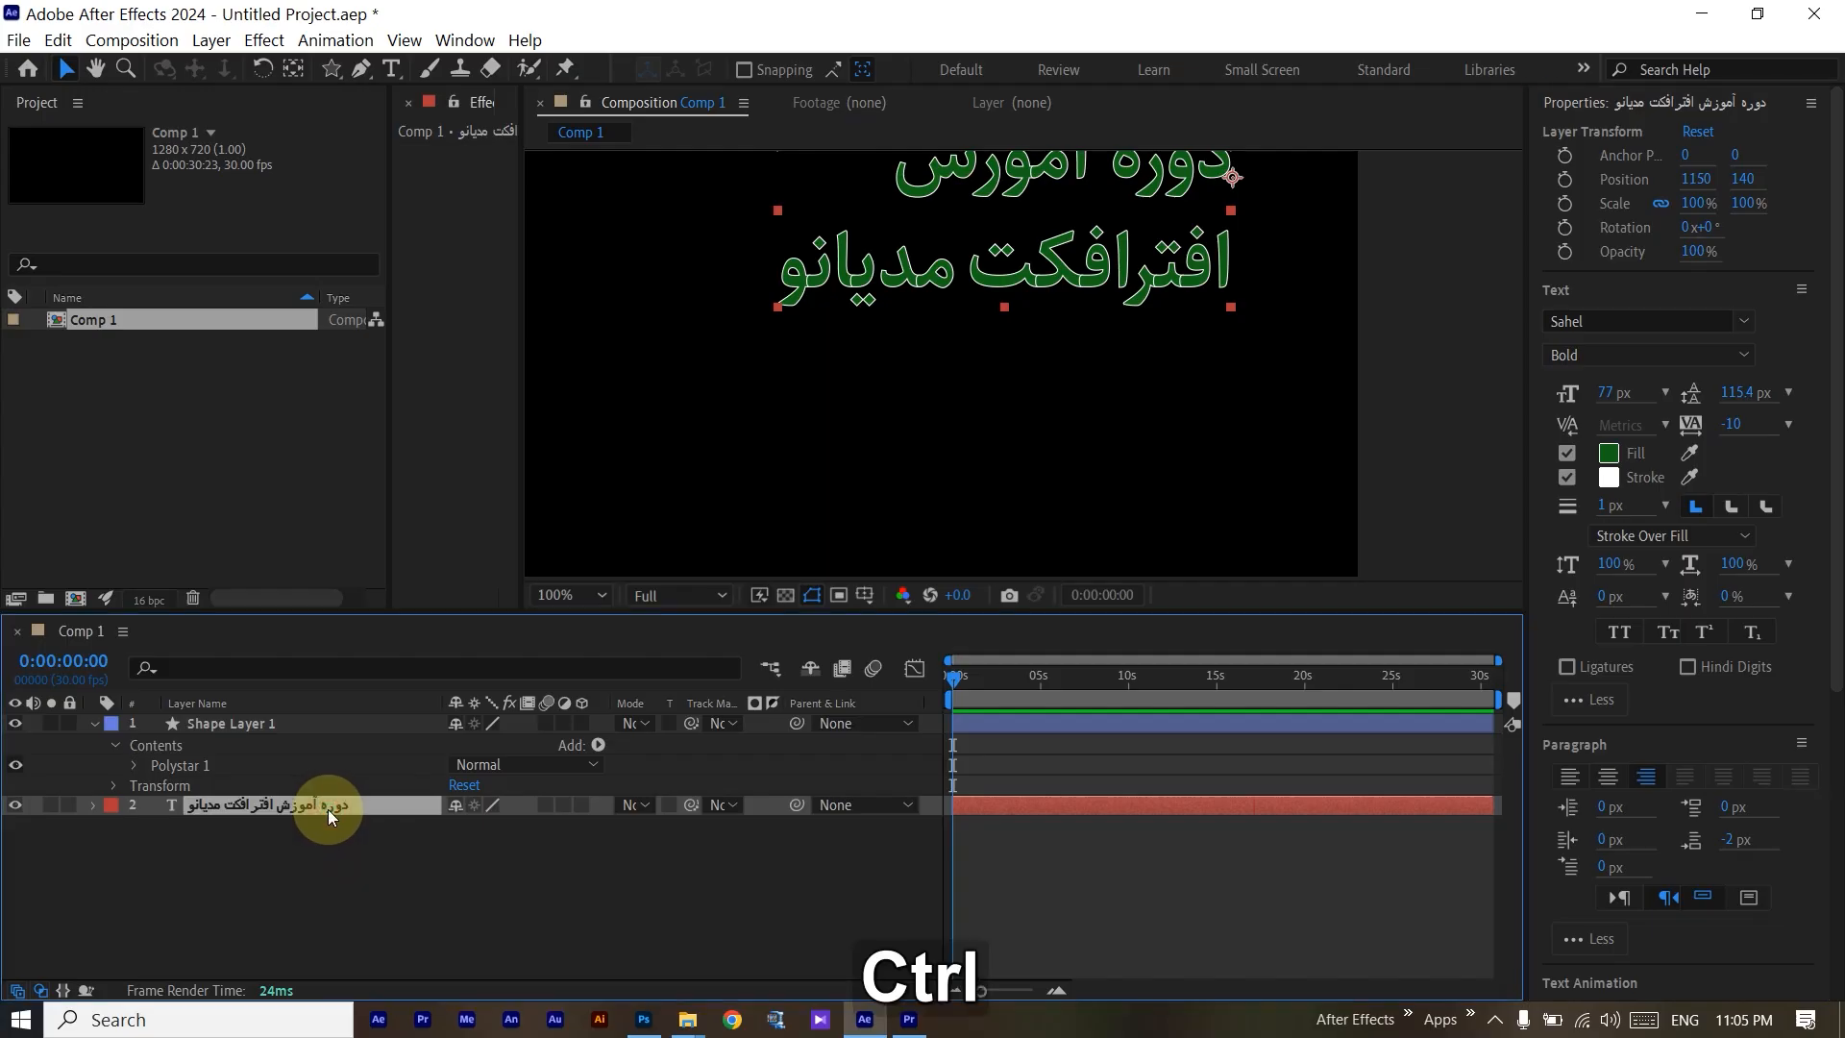
{"action": "key", "text": "ctrl+d"}
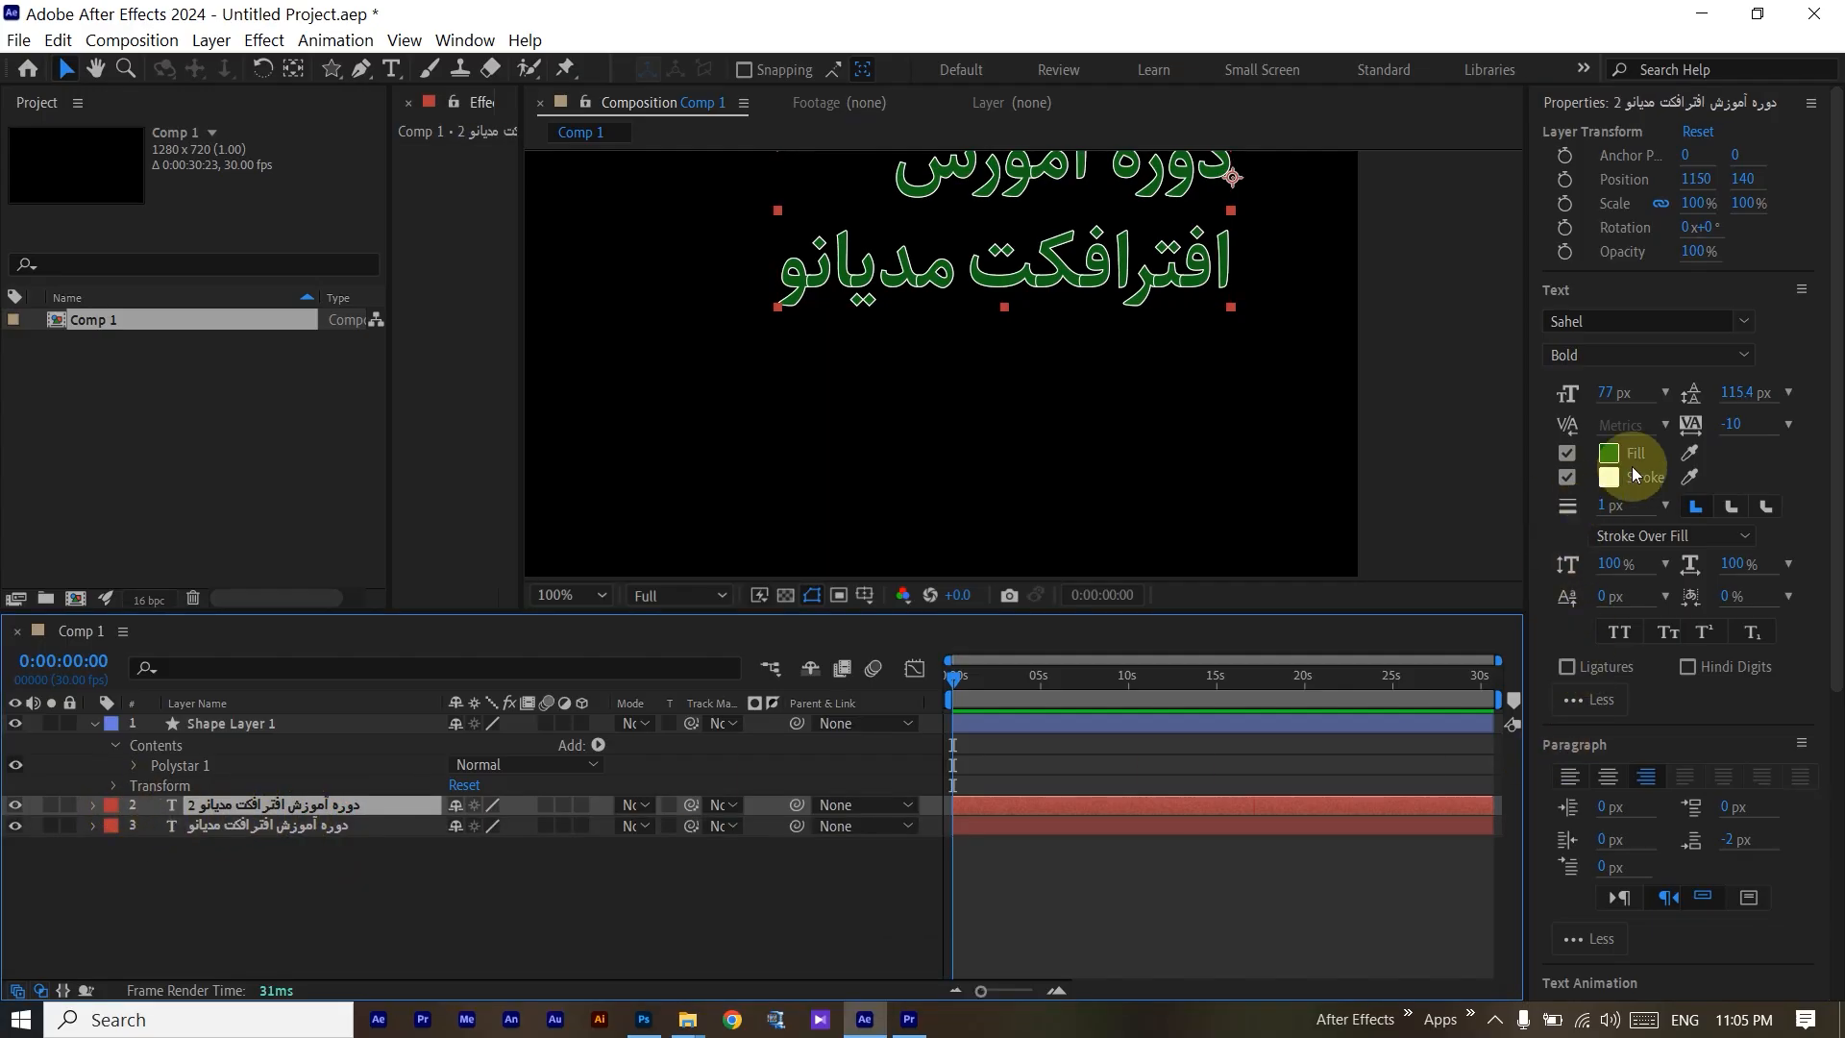
{"action": "left_click", "coordinate": [1567, 479]}
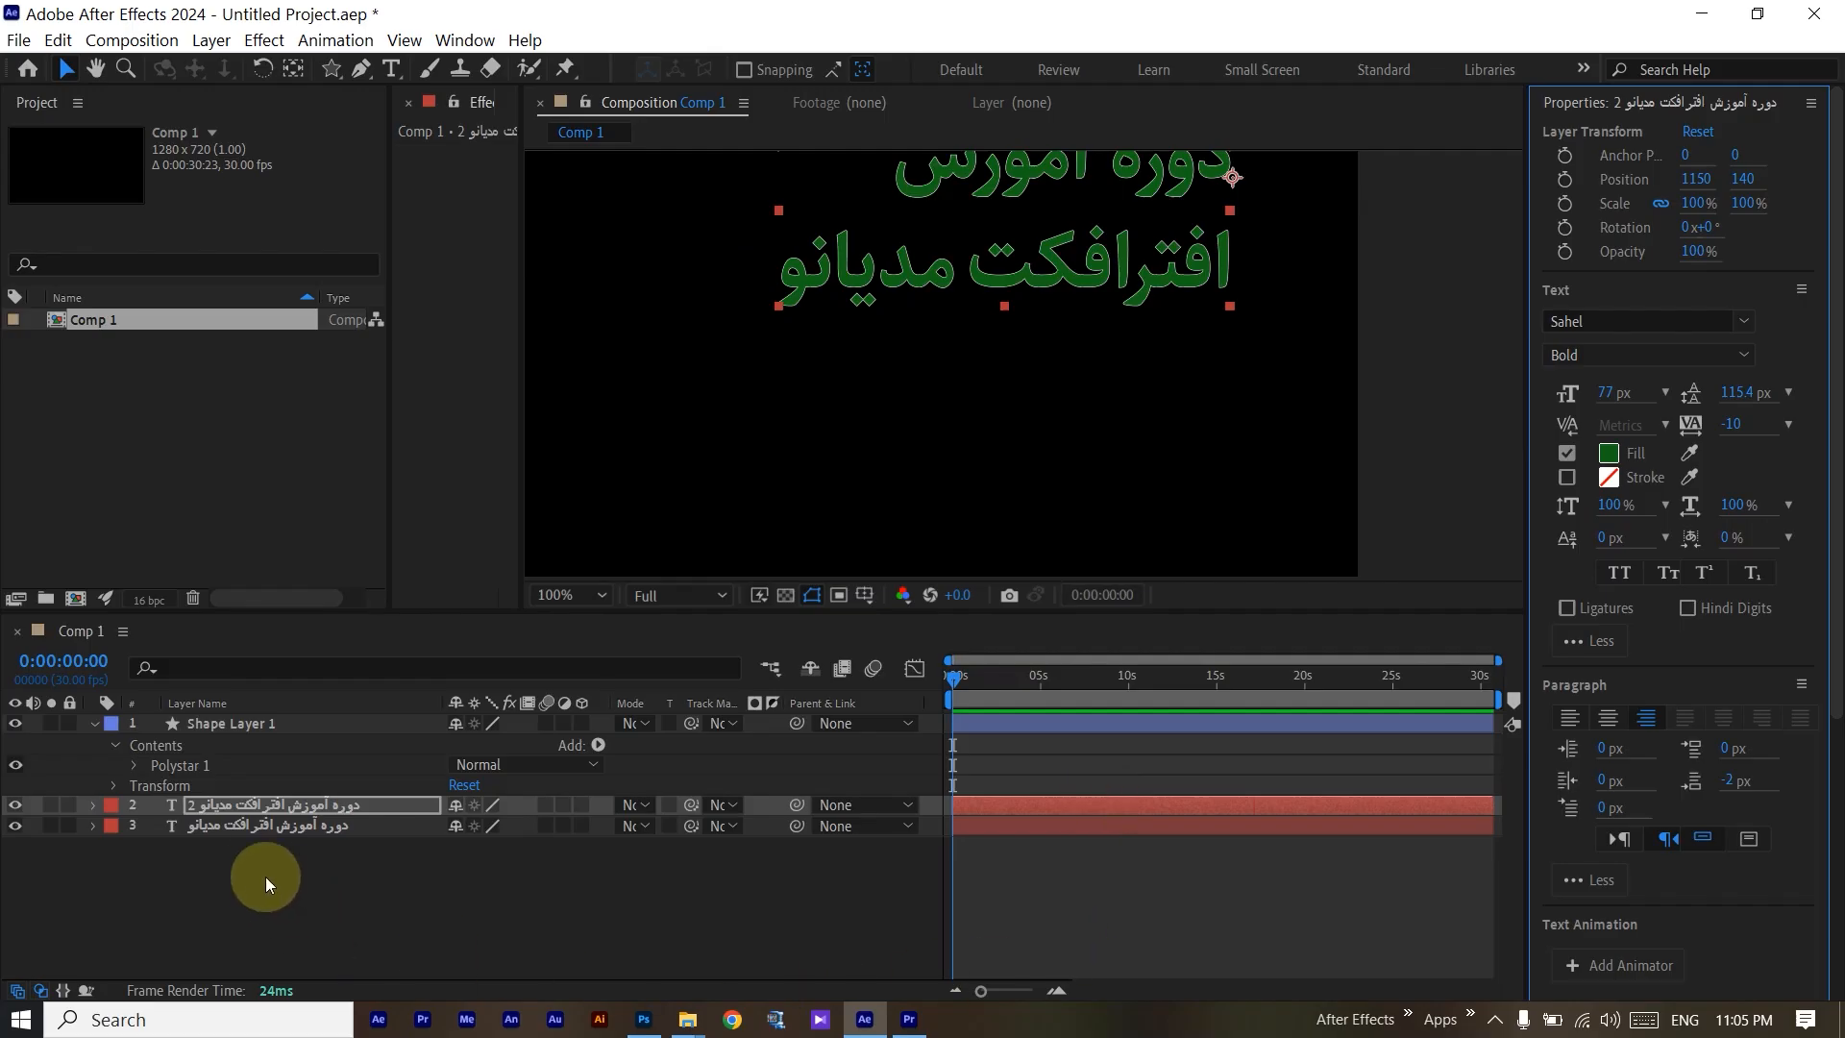
{"action": "left_click", "coordinate": [267, 809]}
{"action": "key", "text": "Delete"}
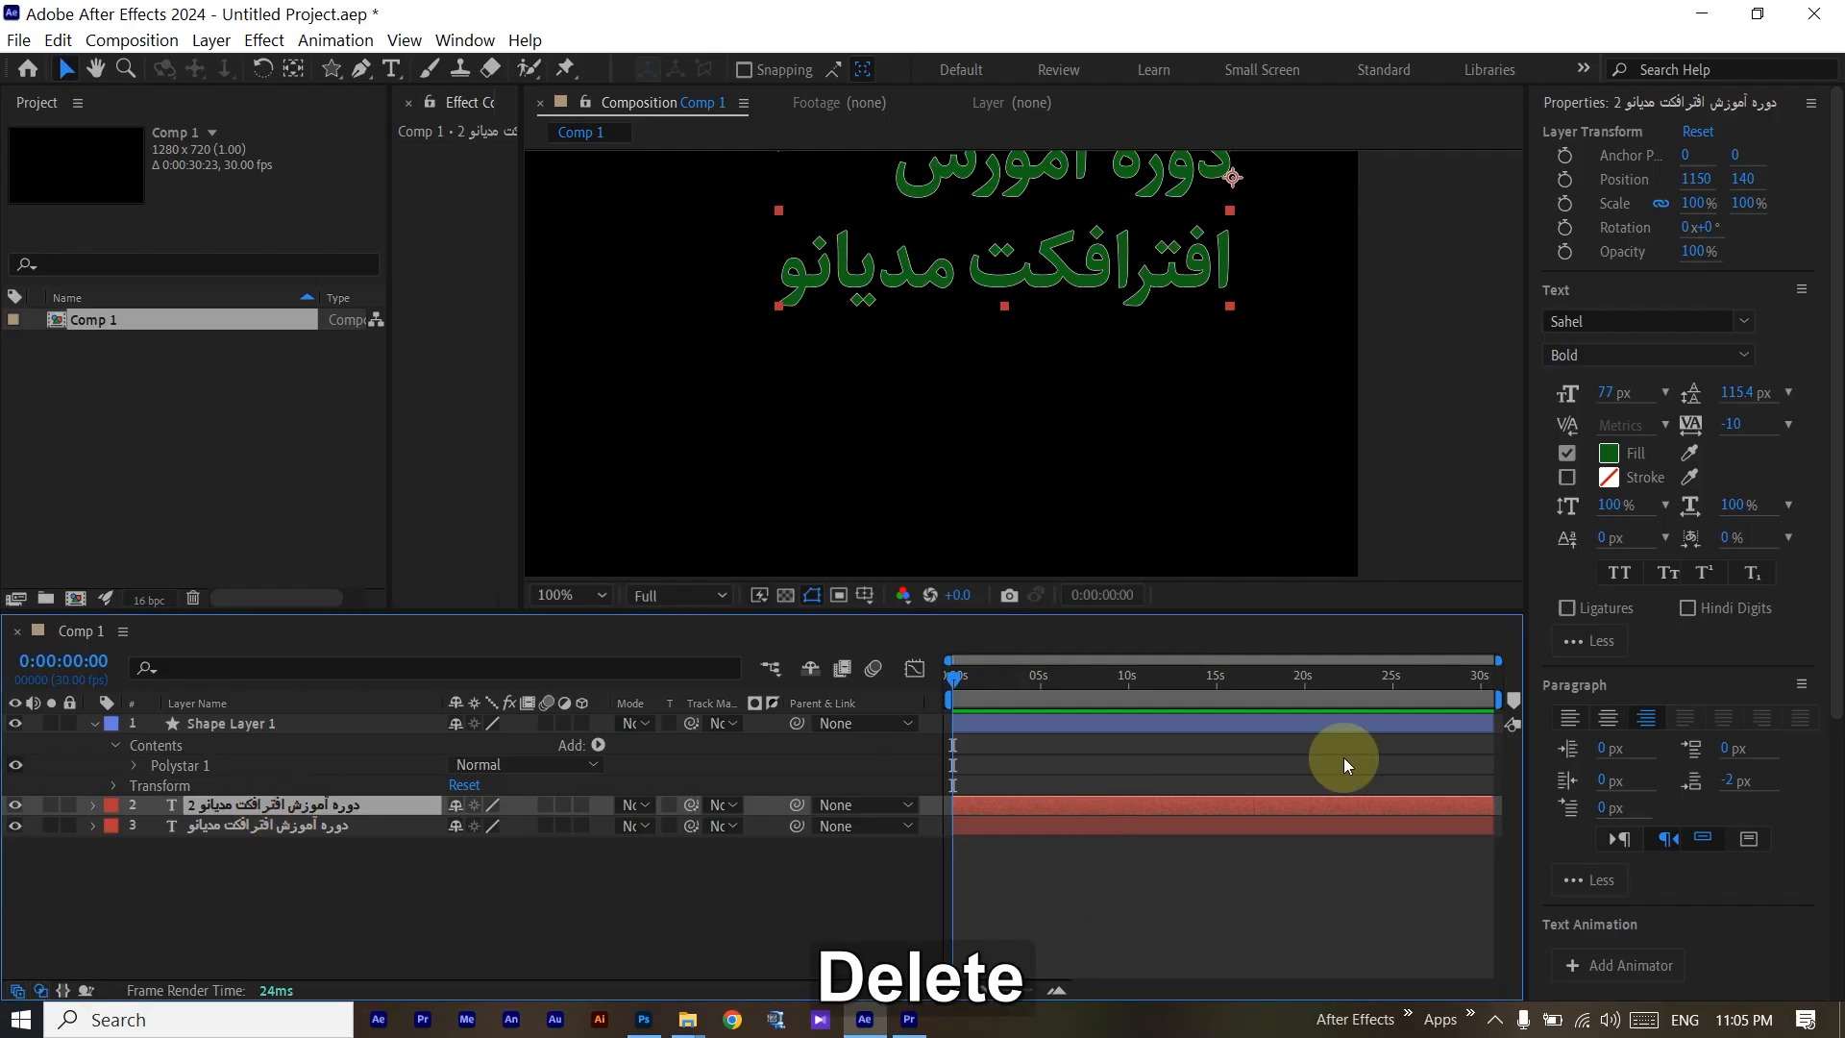
Set the stroke width of the title layer to 4 px.
{"action": "left_click", "coordinate": [256, 809]}
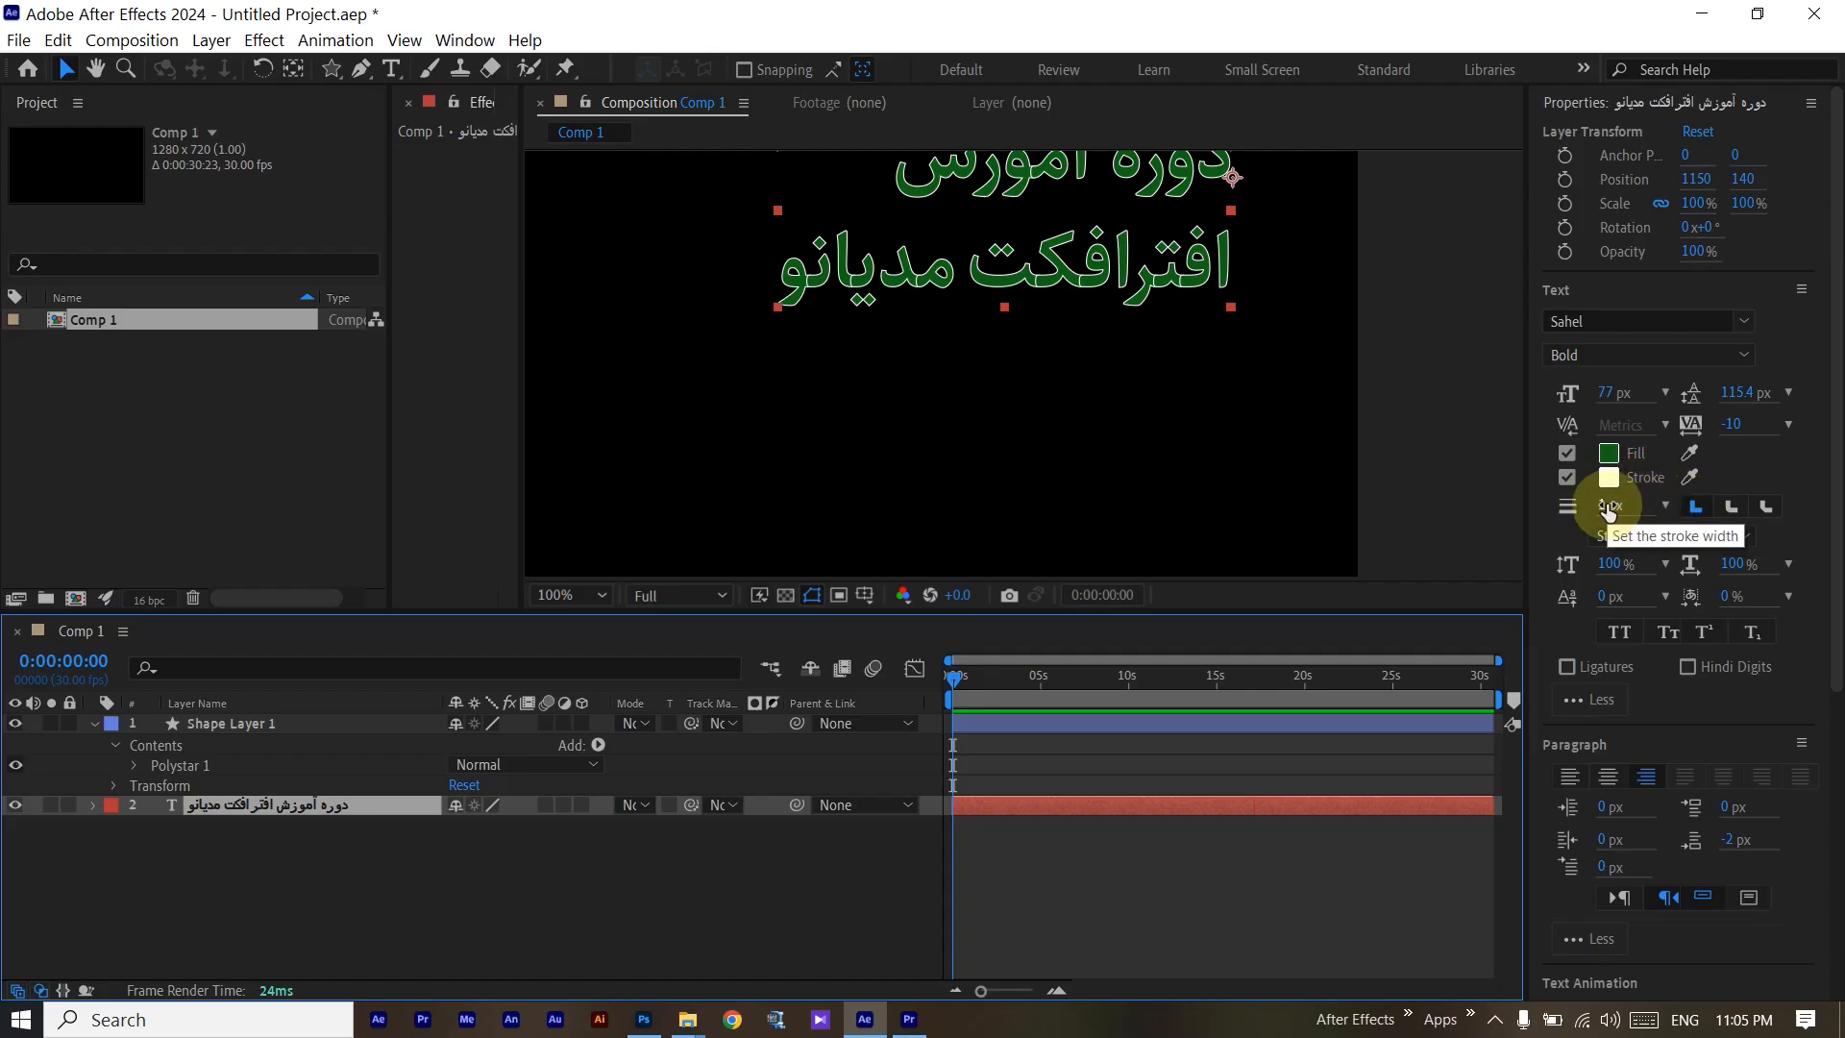
{"action": "mouse_move", "coordinate": [1606, 506]}
{"action": "left_mouse_down"}
{"action": "mouse_move", "coordinate": [1624, 499]}
{"action": "mouse_move", "coordinate": [1600, 506]}
{"action": "left_mouse_up"}
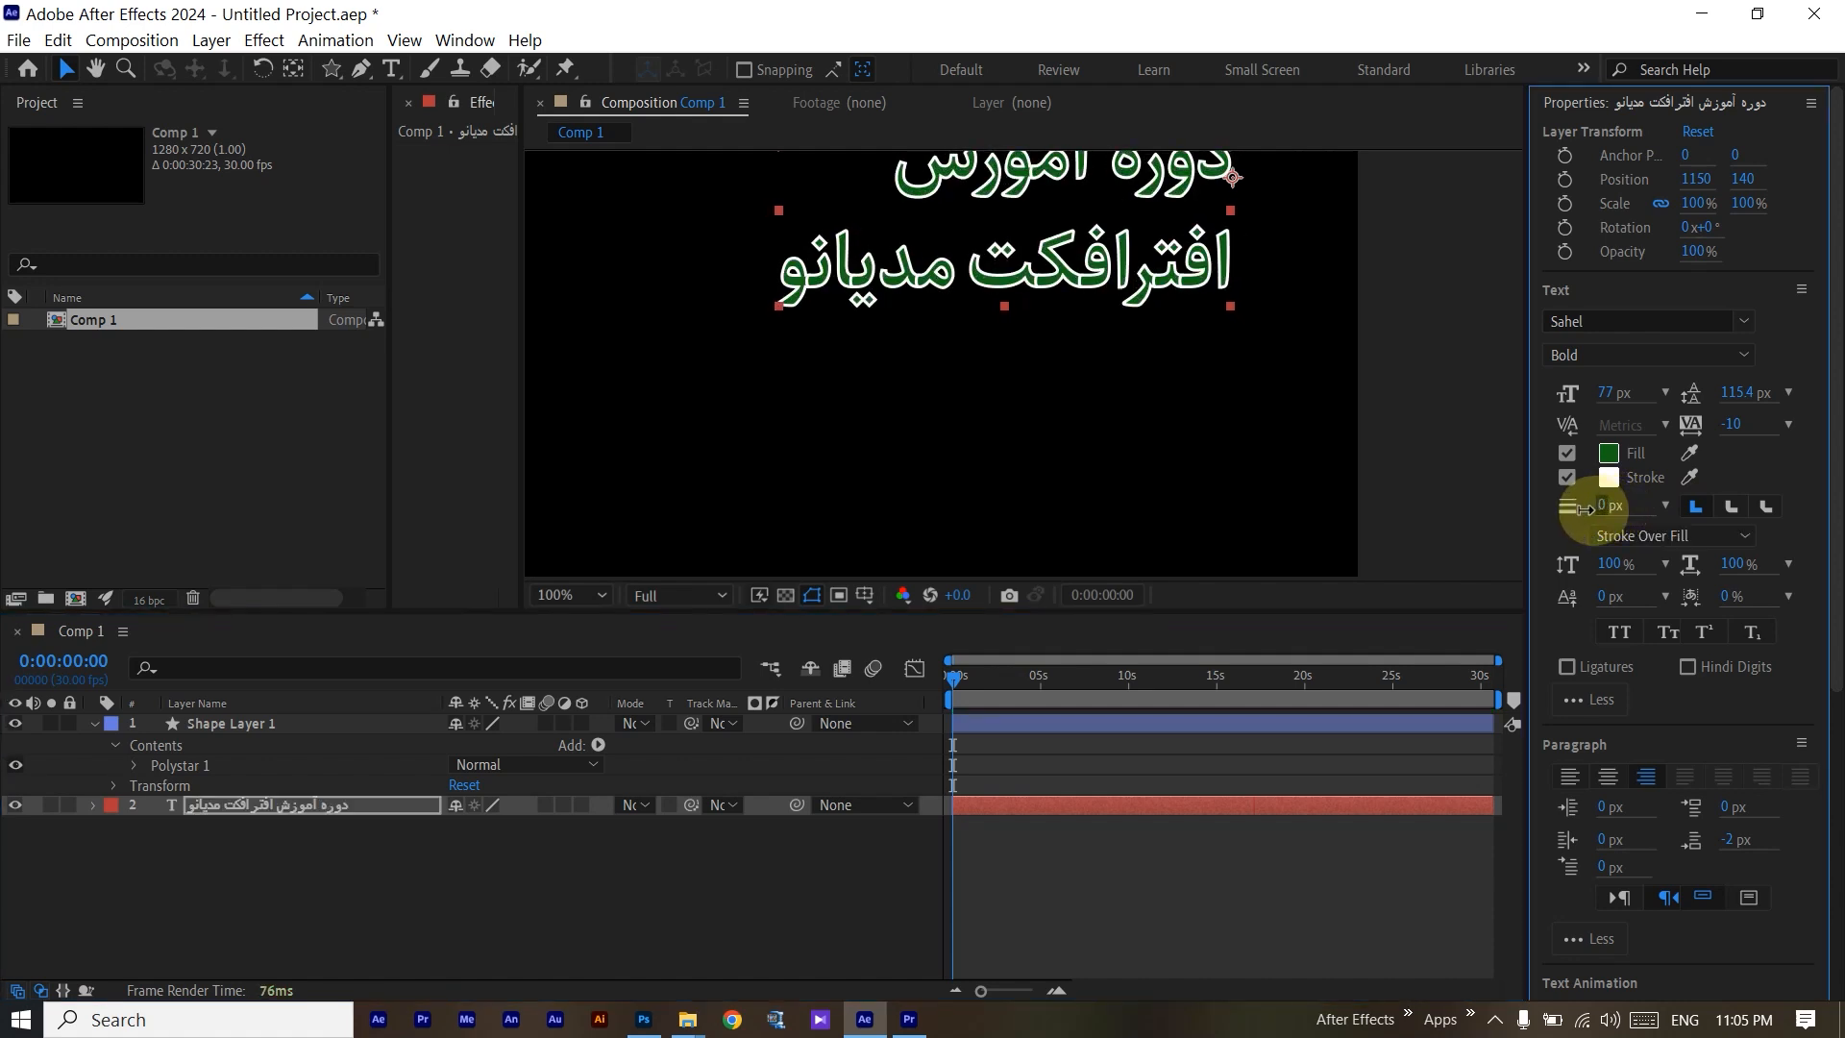
{"action": "left_click_drag", "start_coordinate": [1599, 508], "coordinate": [1612, 519]}
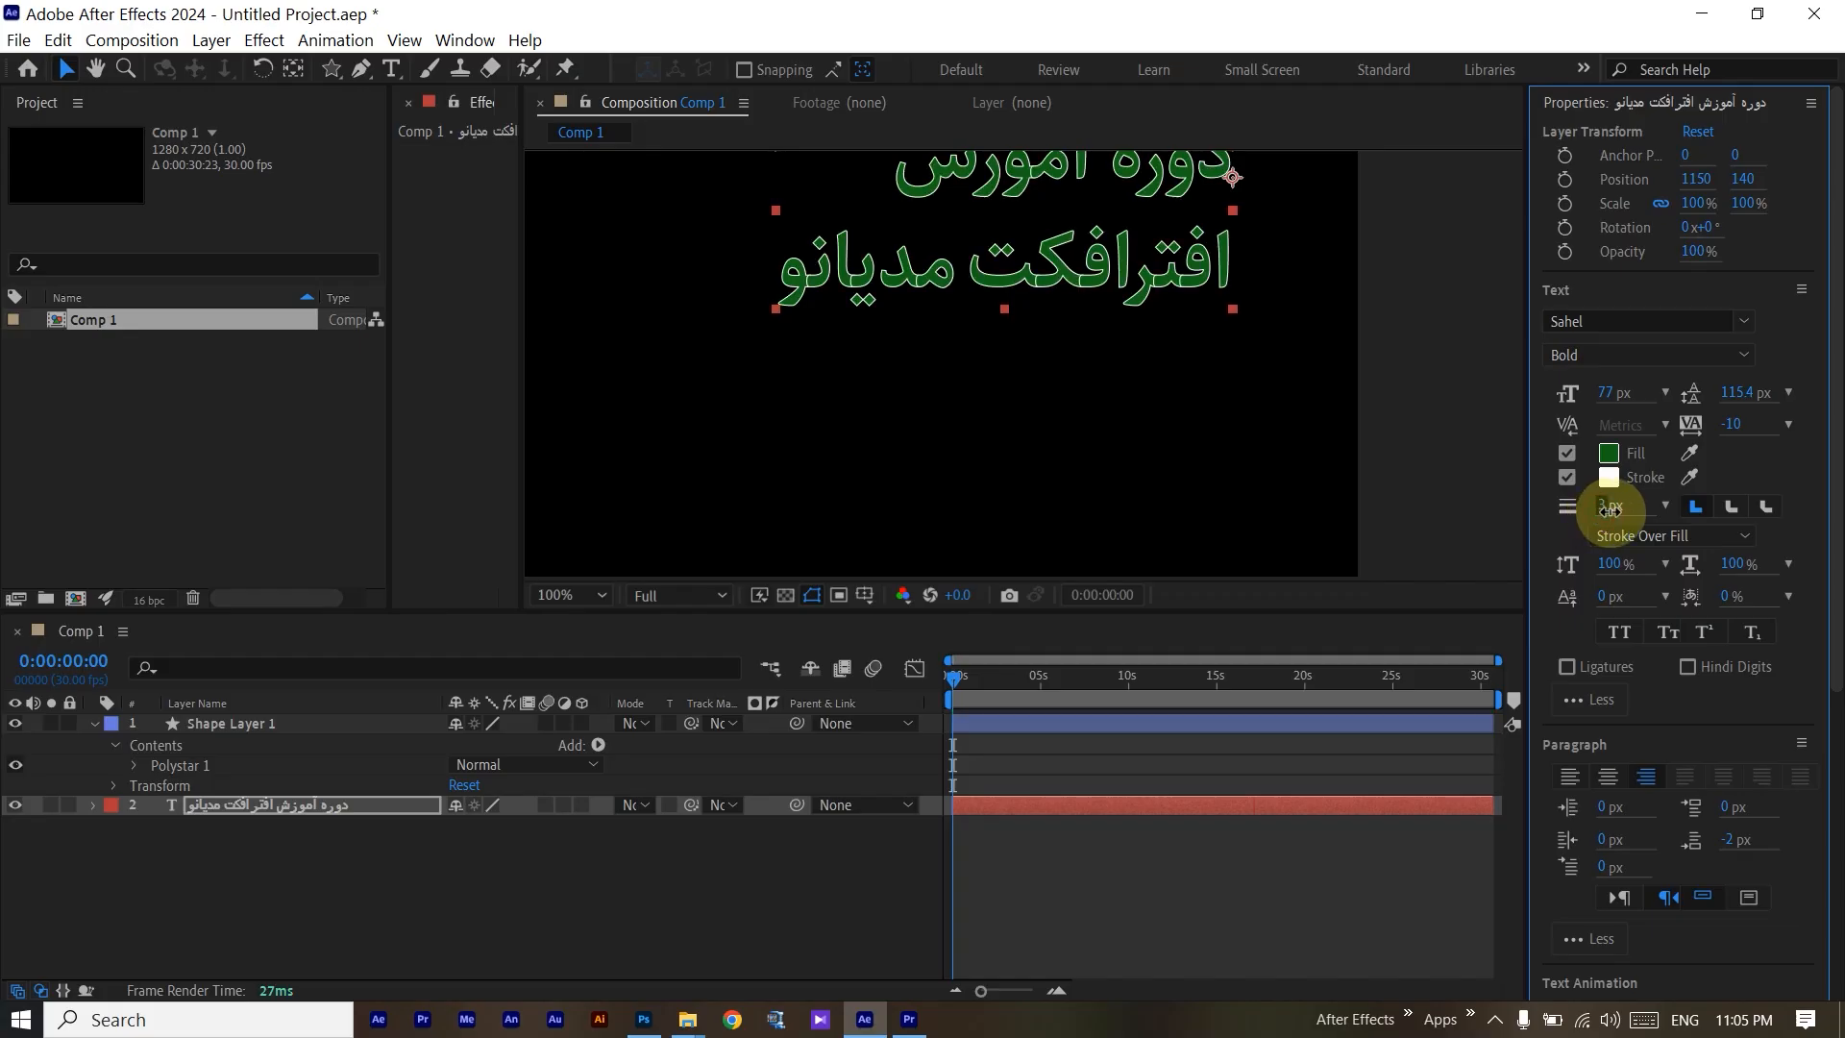
Try the Fill Over Stroke order on the title and set it to All Fills over All Strokes.
{"action": "left_click", "coordinate": [1684, 538]}
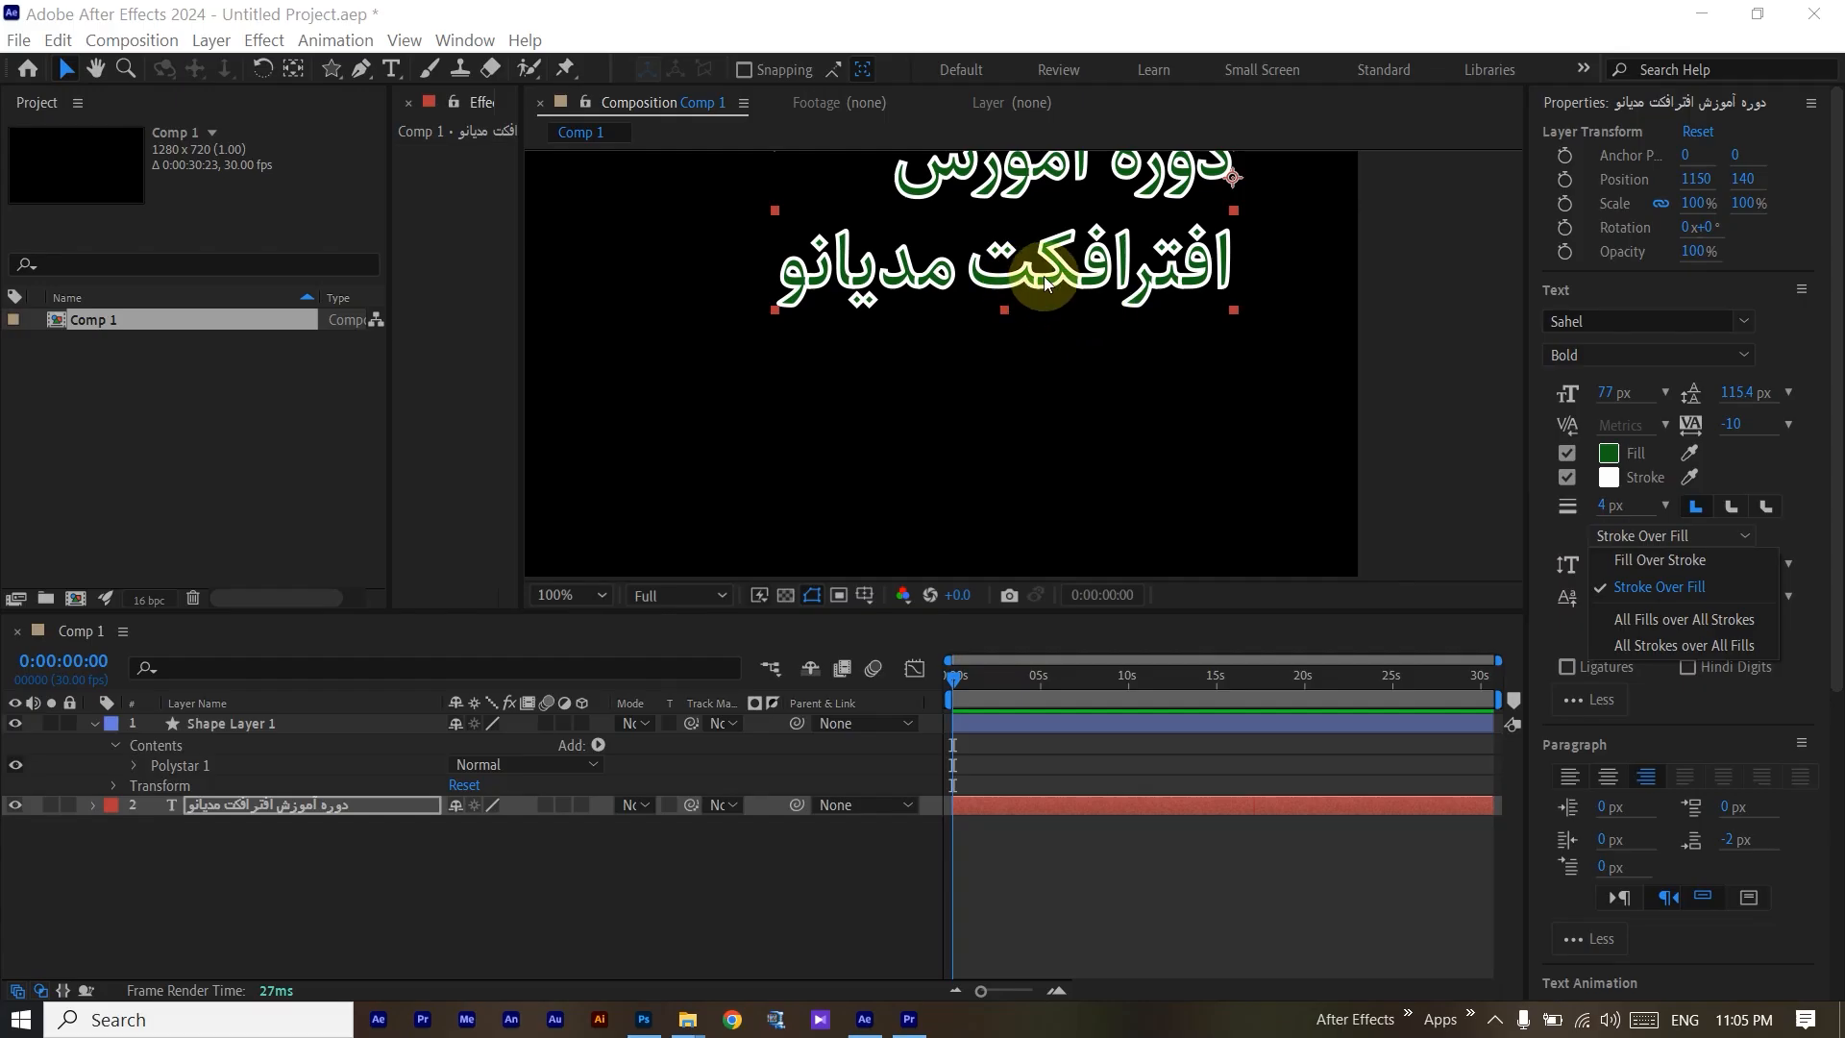
{"action": "left_click", "coordinate": [1645, 562]}
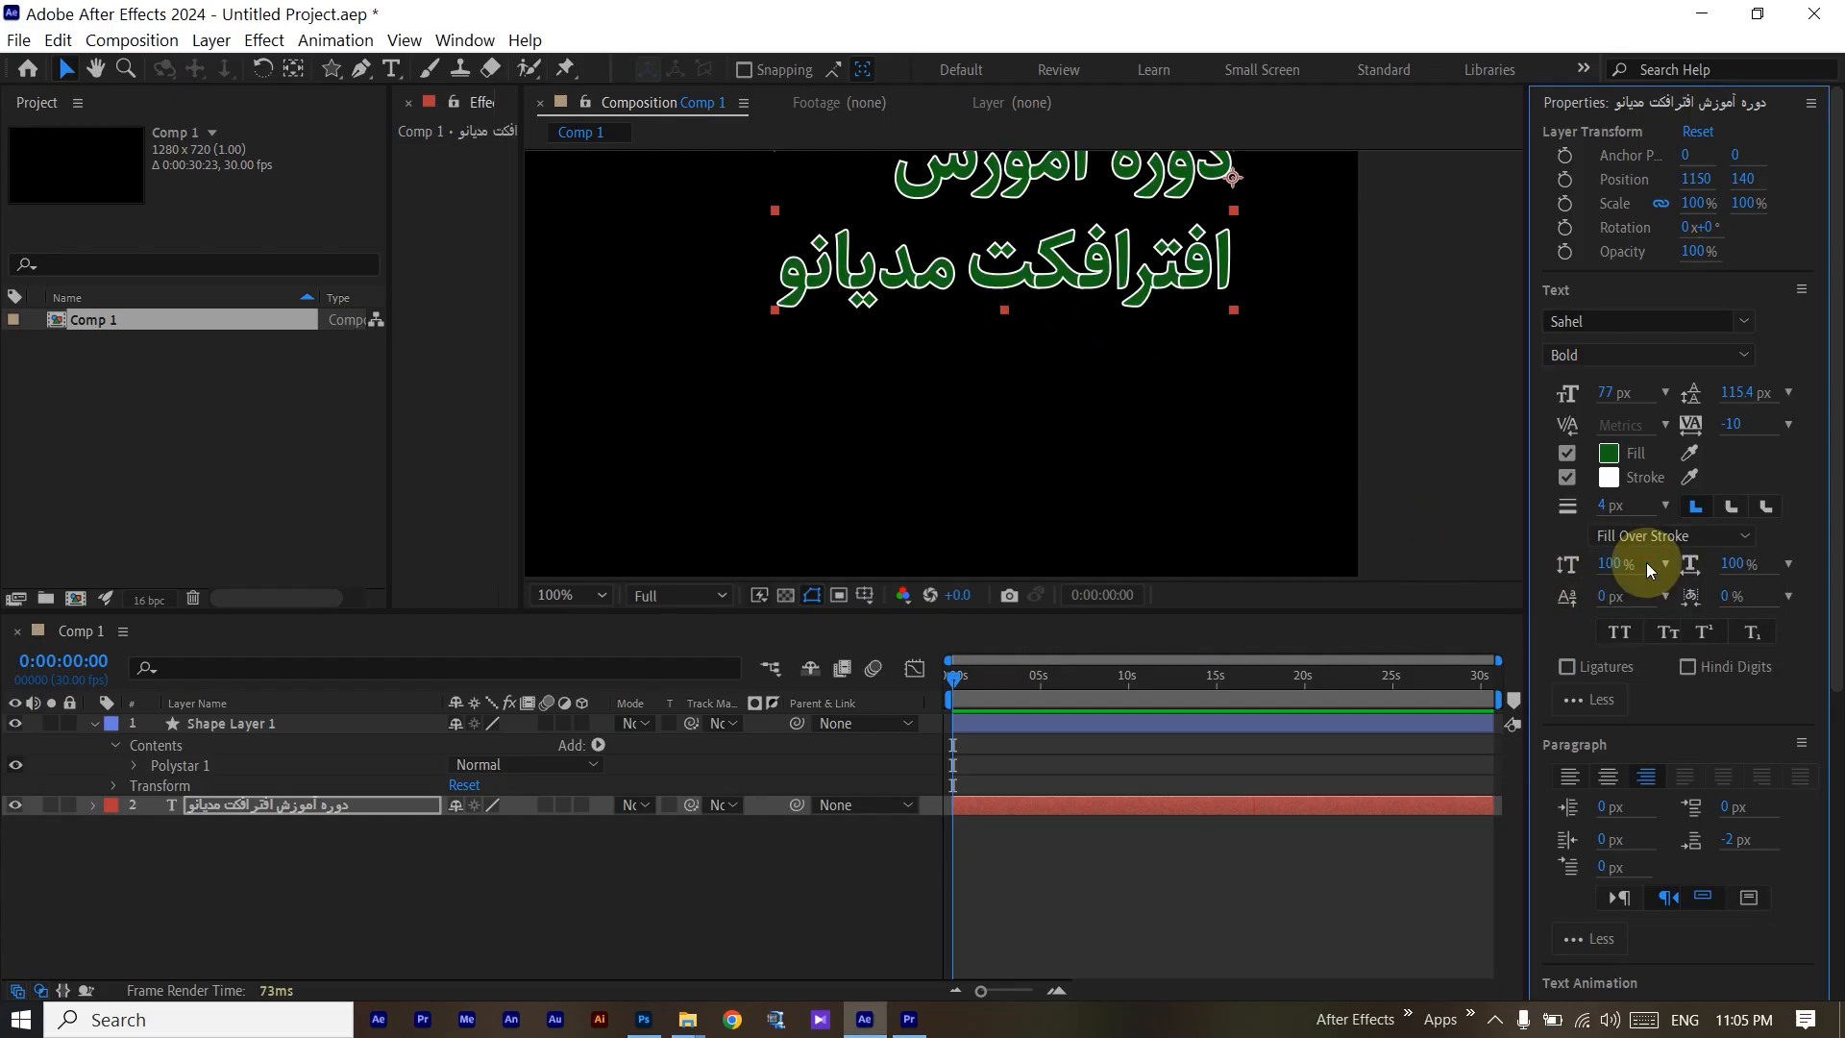
{"action": "left_click", "coordinate": [1744, 535]}
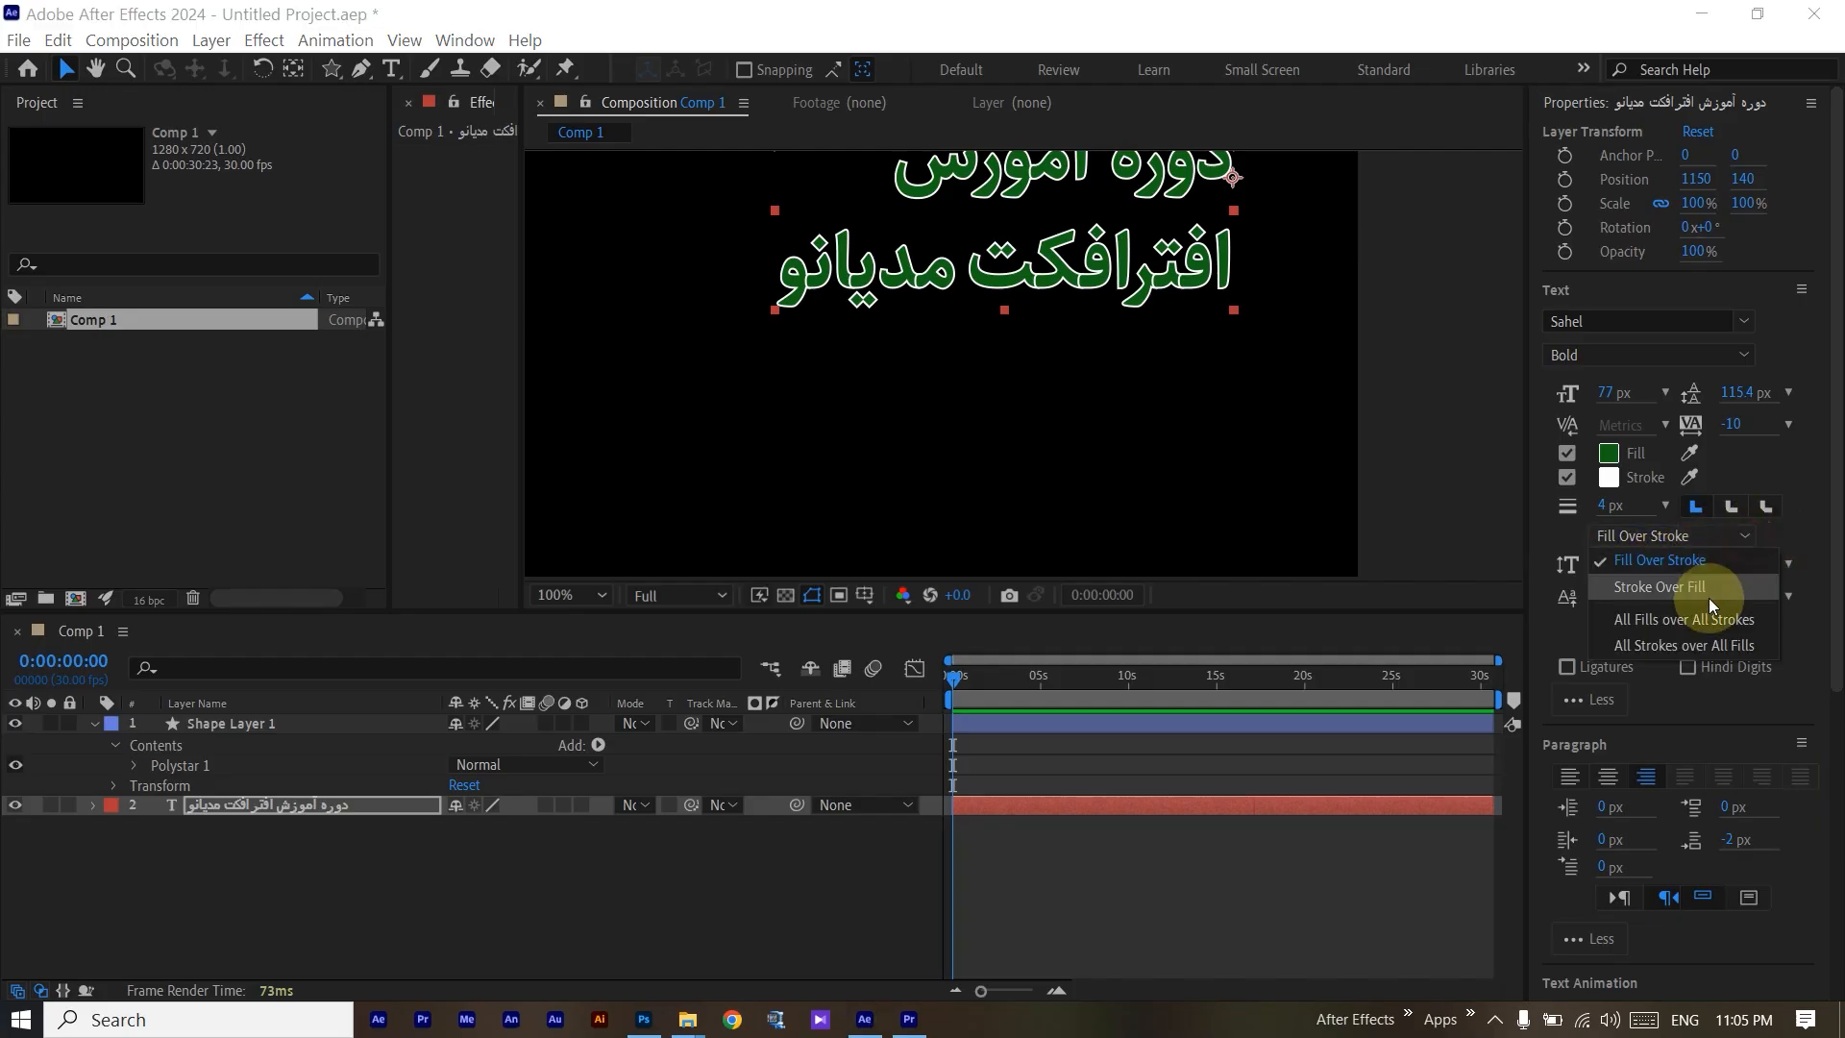
{"action": "left_click", "coordinate": [1691, 619]}
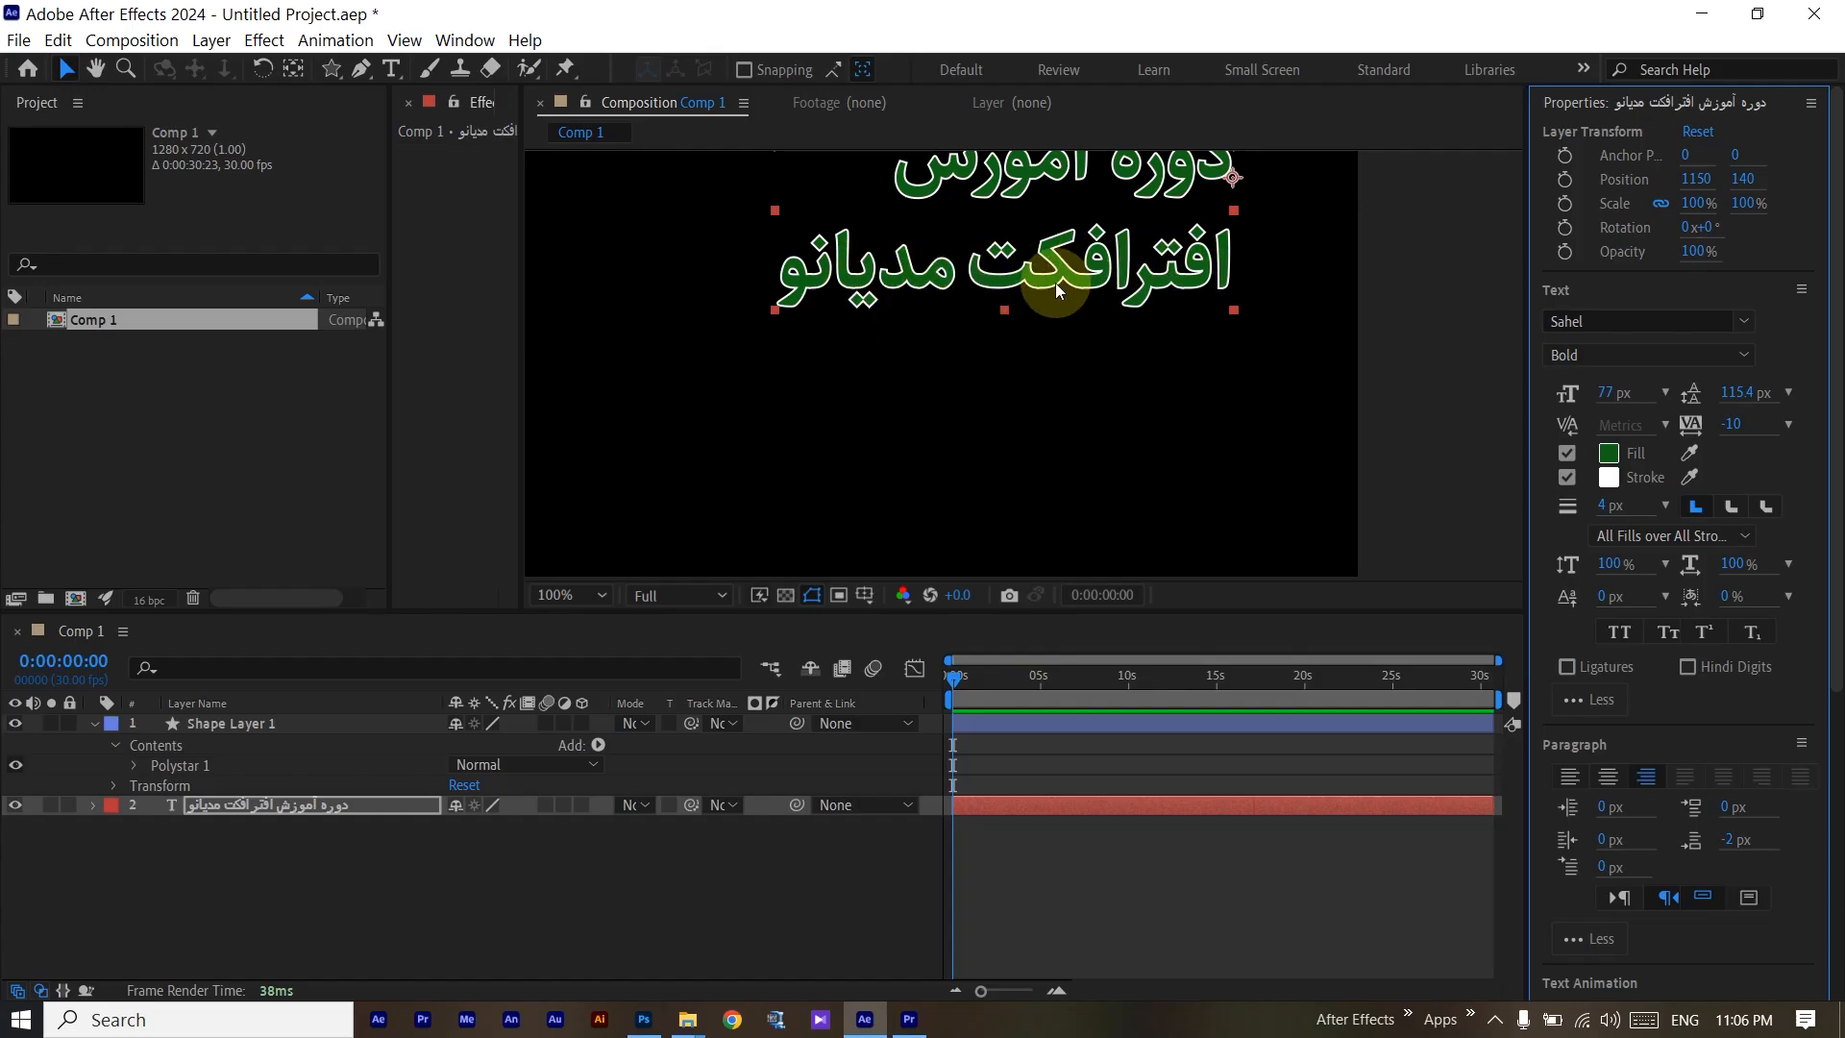
Insert the number ۴۵ in Persian digits after "افترافکت" in the title's second line.
{"action": "double_click", "coordinate": [975, 267]}
{"action": "left_click", "coordinate": [971, 269]}
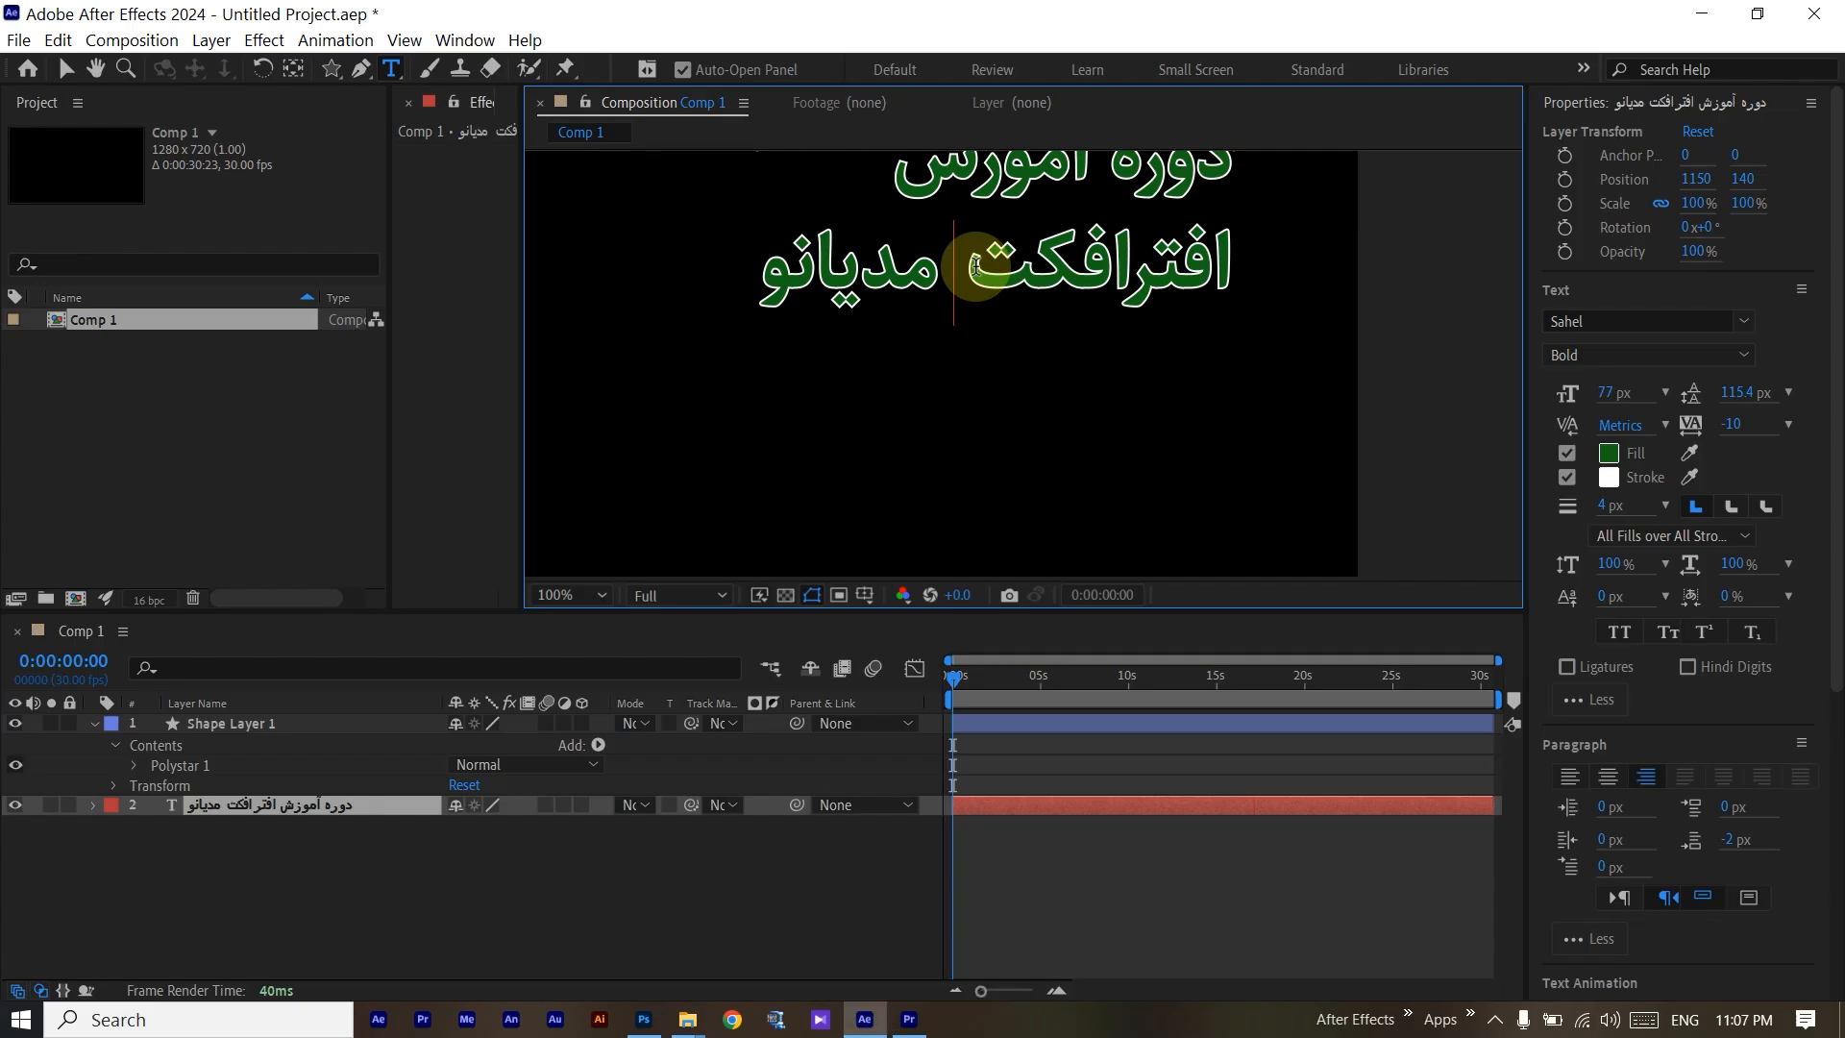
{"action": "type", "text": "45"}
{"action": "key", "text": "BackSpace"}
{"action": "key", "text": "BackSpace"}
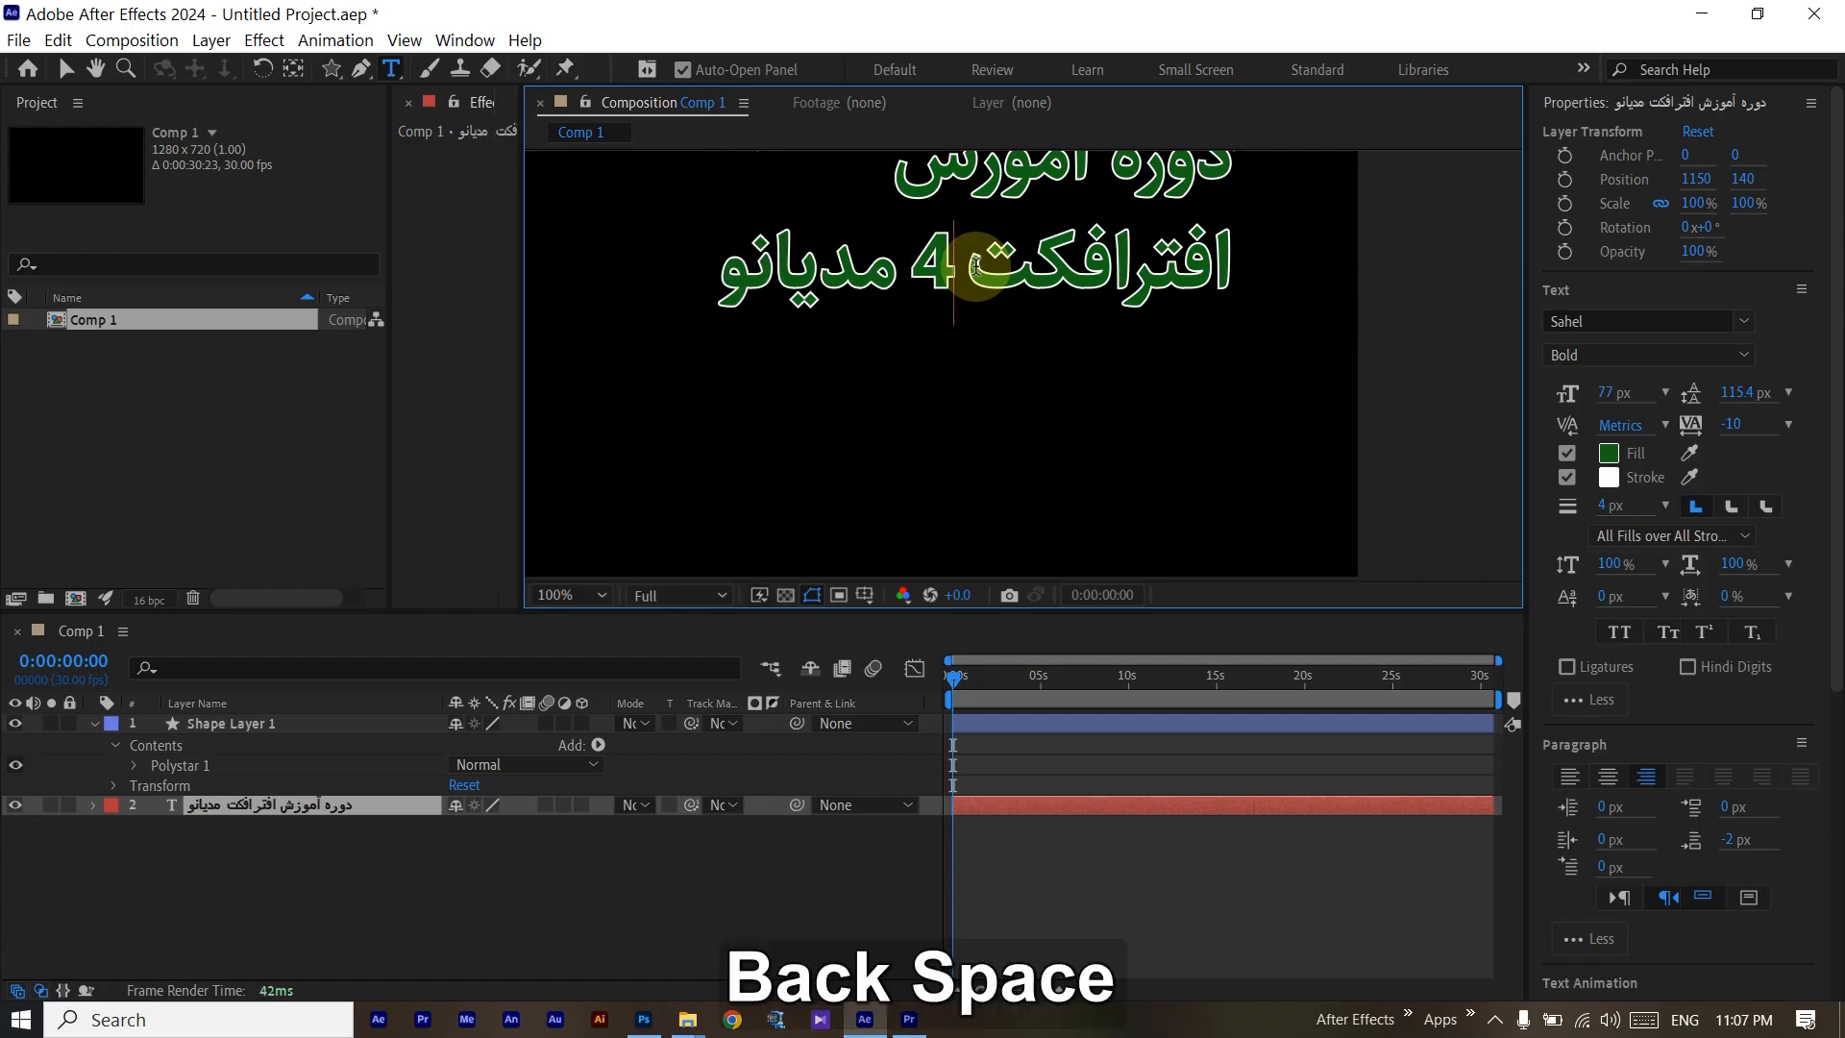
{"action": "key", "text": "alt+shift"}
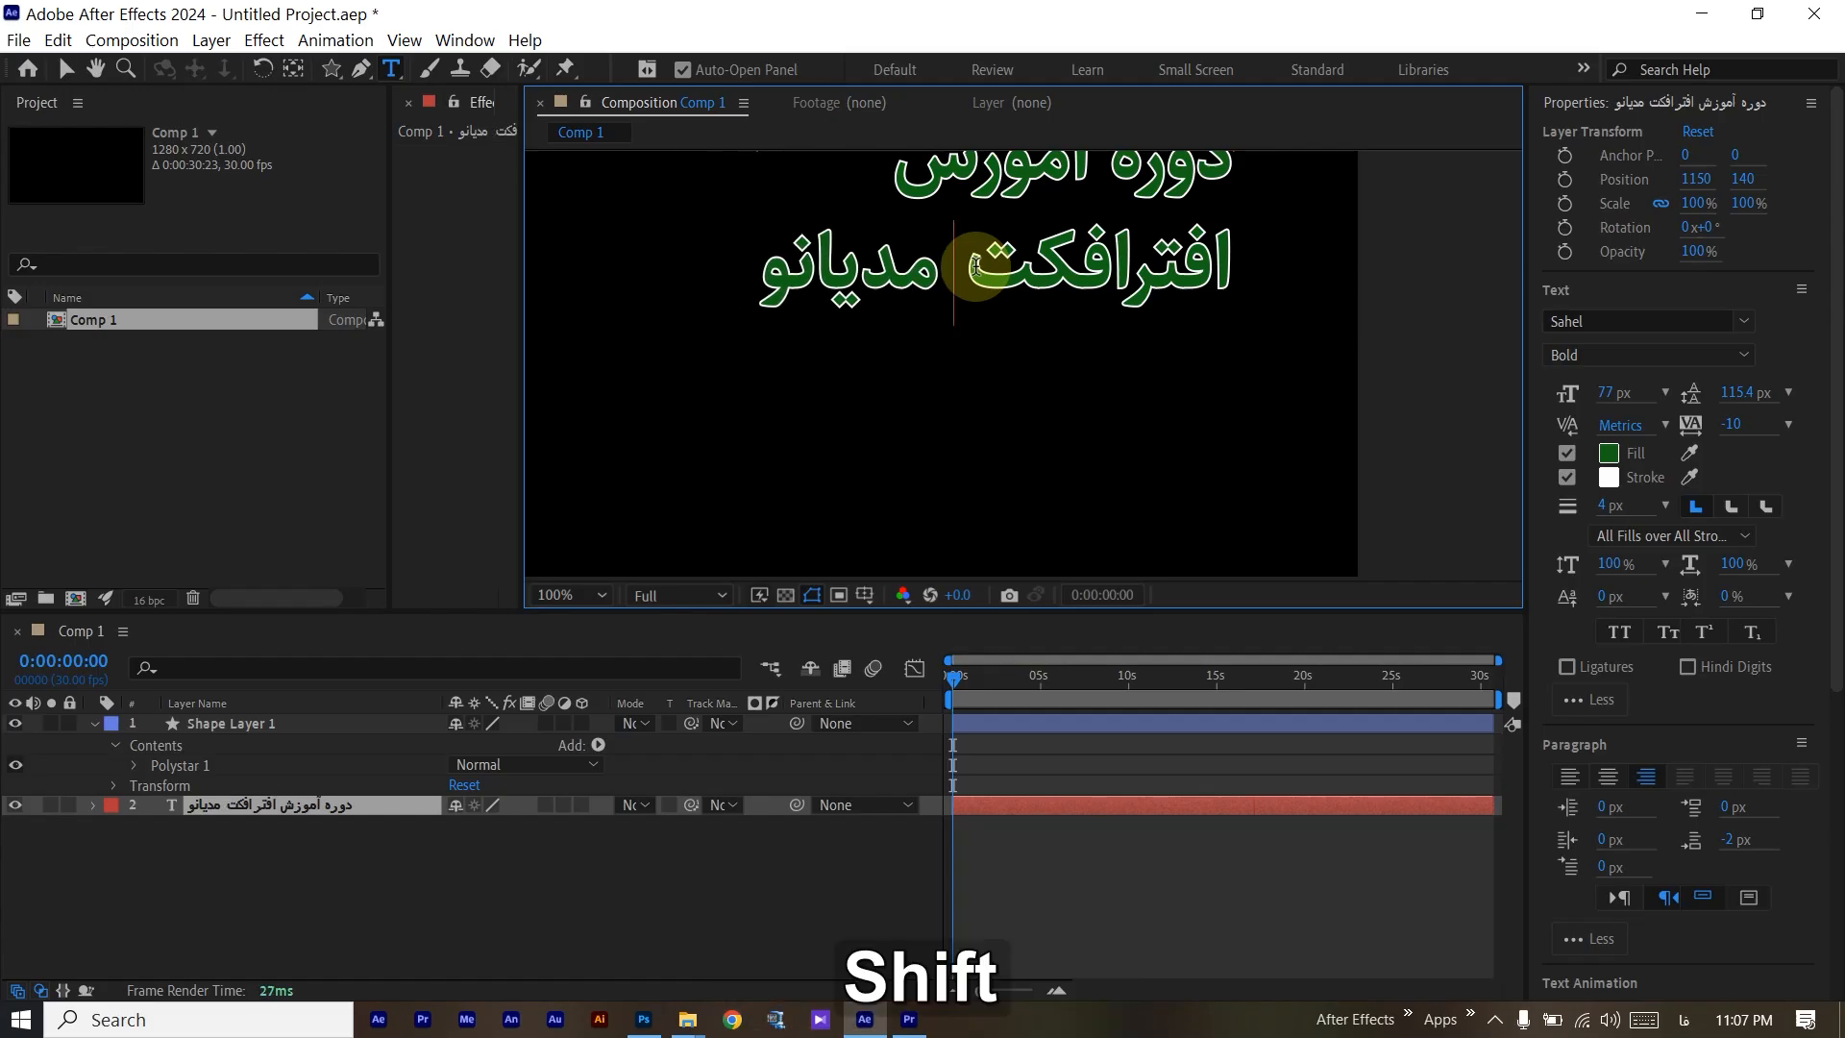
{"action": "type", "text": "۴۵"}
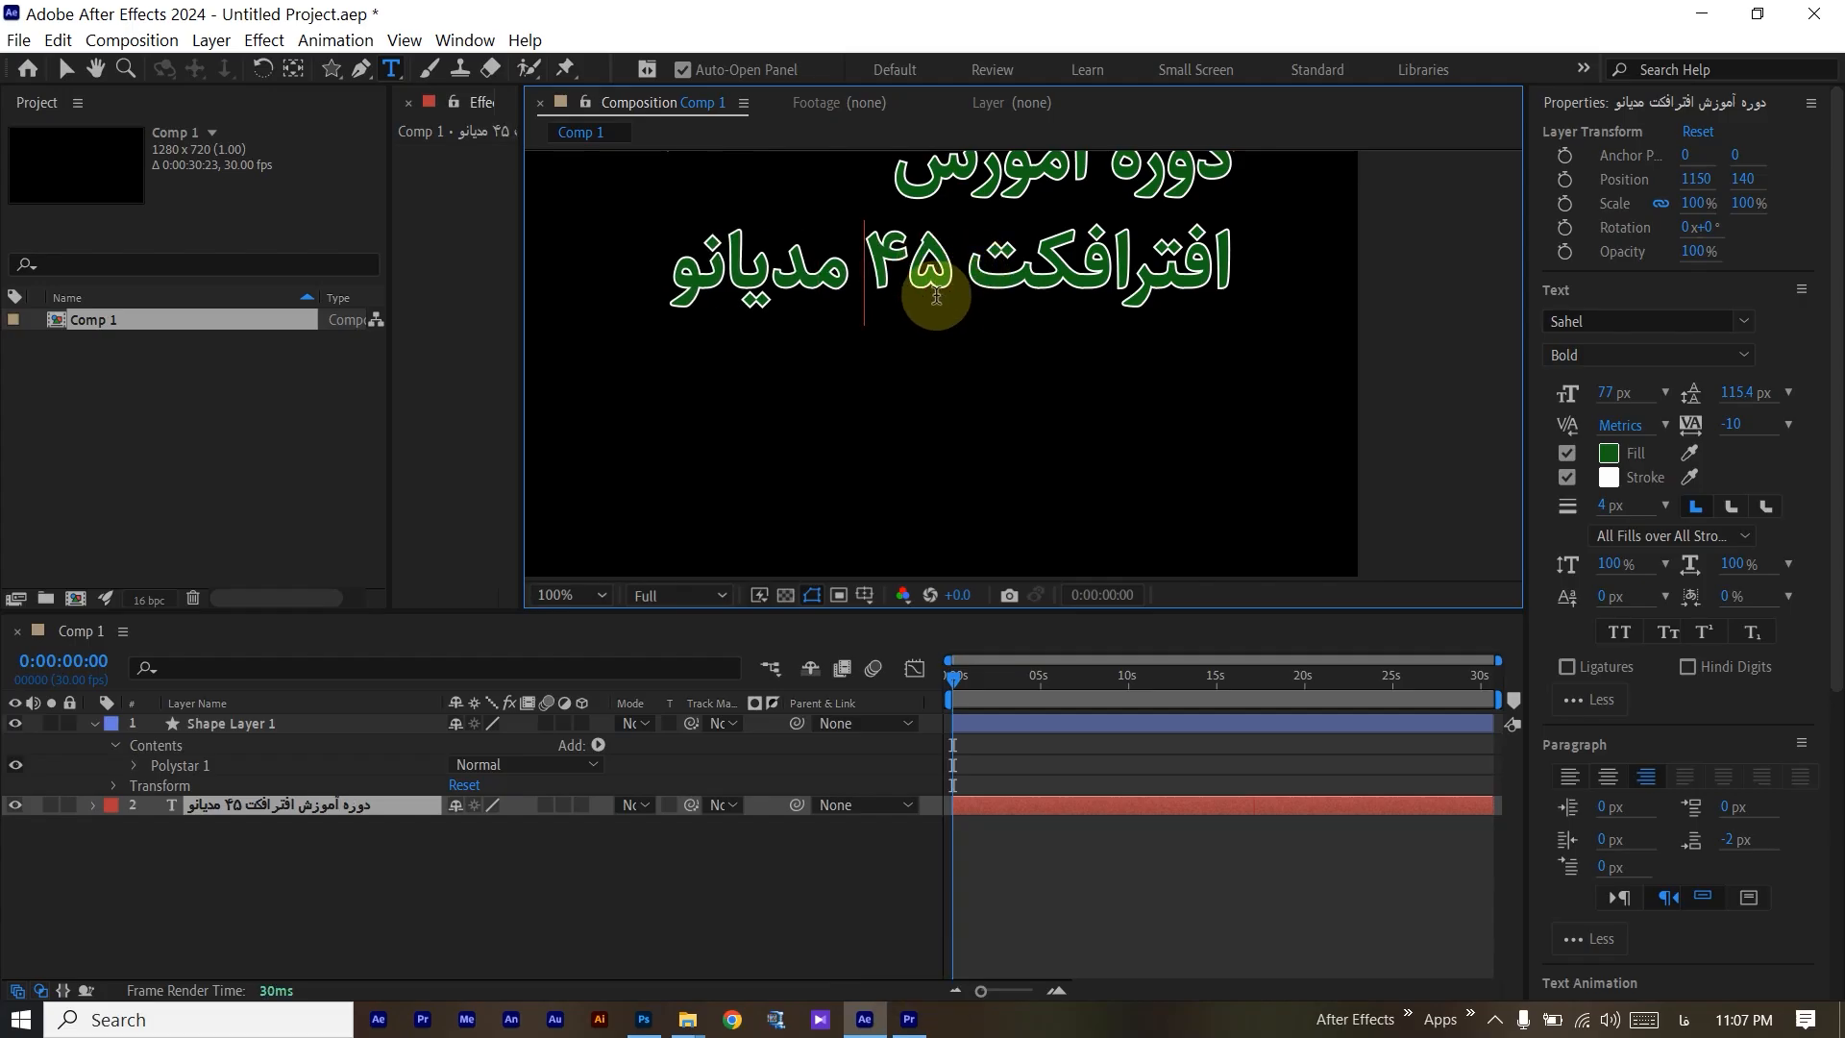
Select the number ۴۵ in the title and search the font list for "fanu".
{"action": "double_click", "coordinate": [877, 276]}
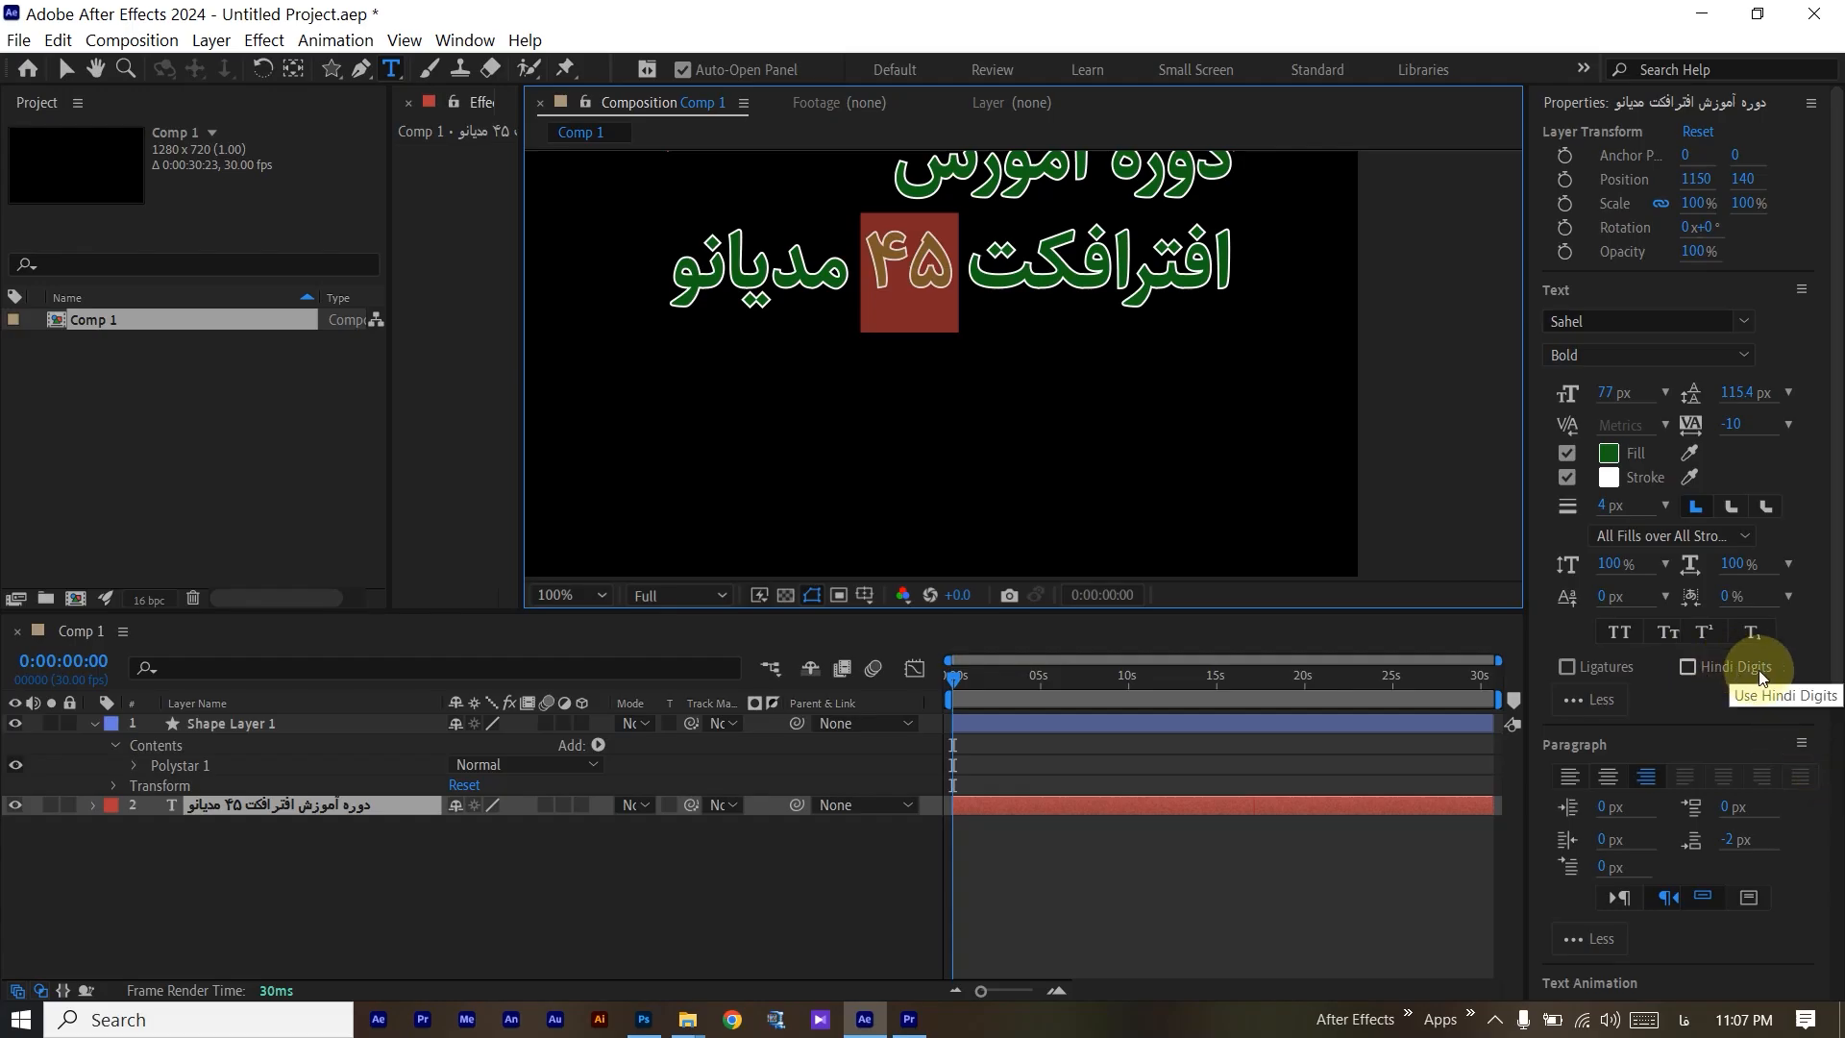
{"action": "left_click", "coordinate": [1600, 323]}
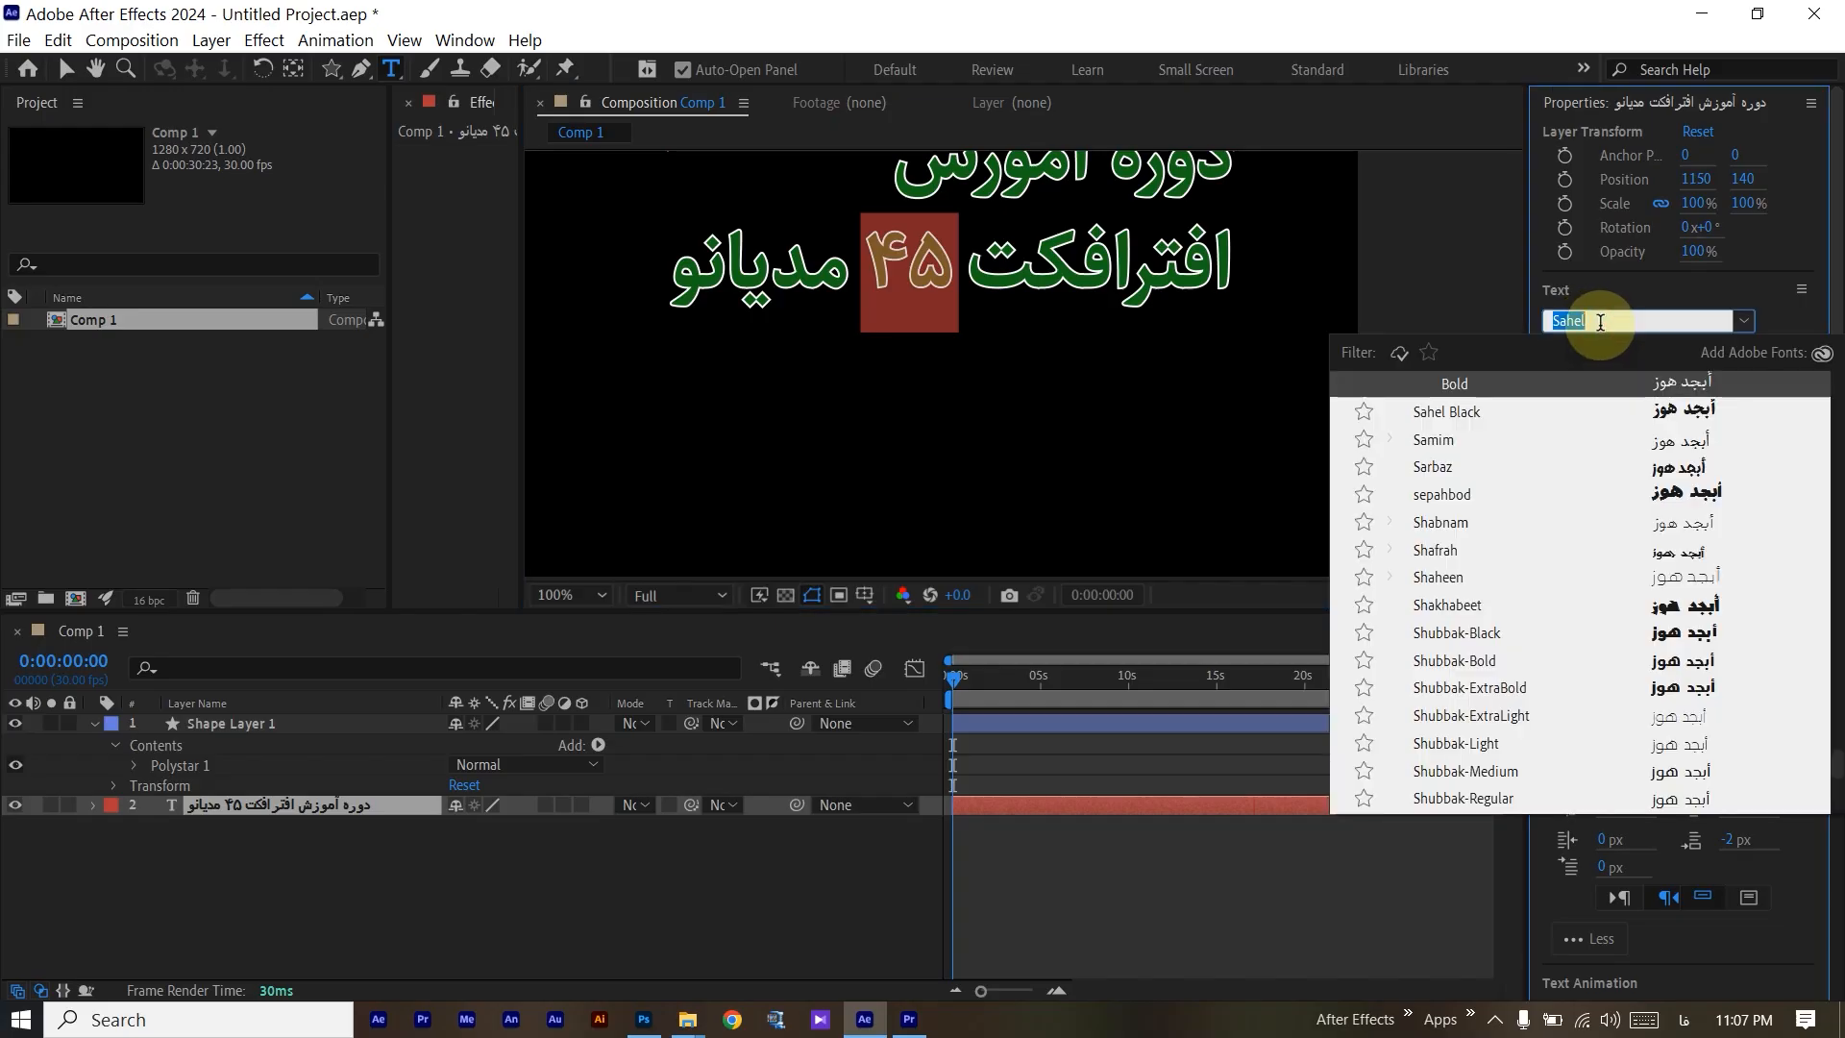
{"action": "type", "text": "fa"}
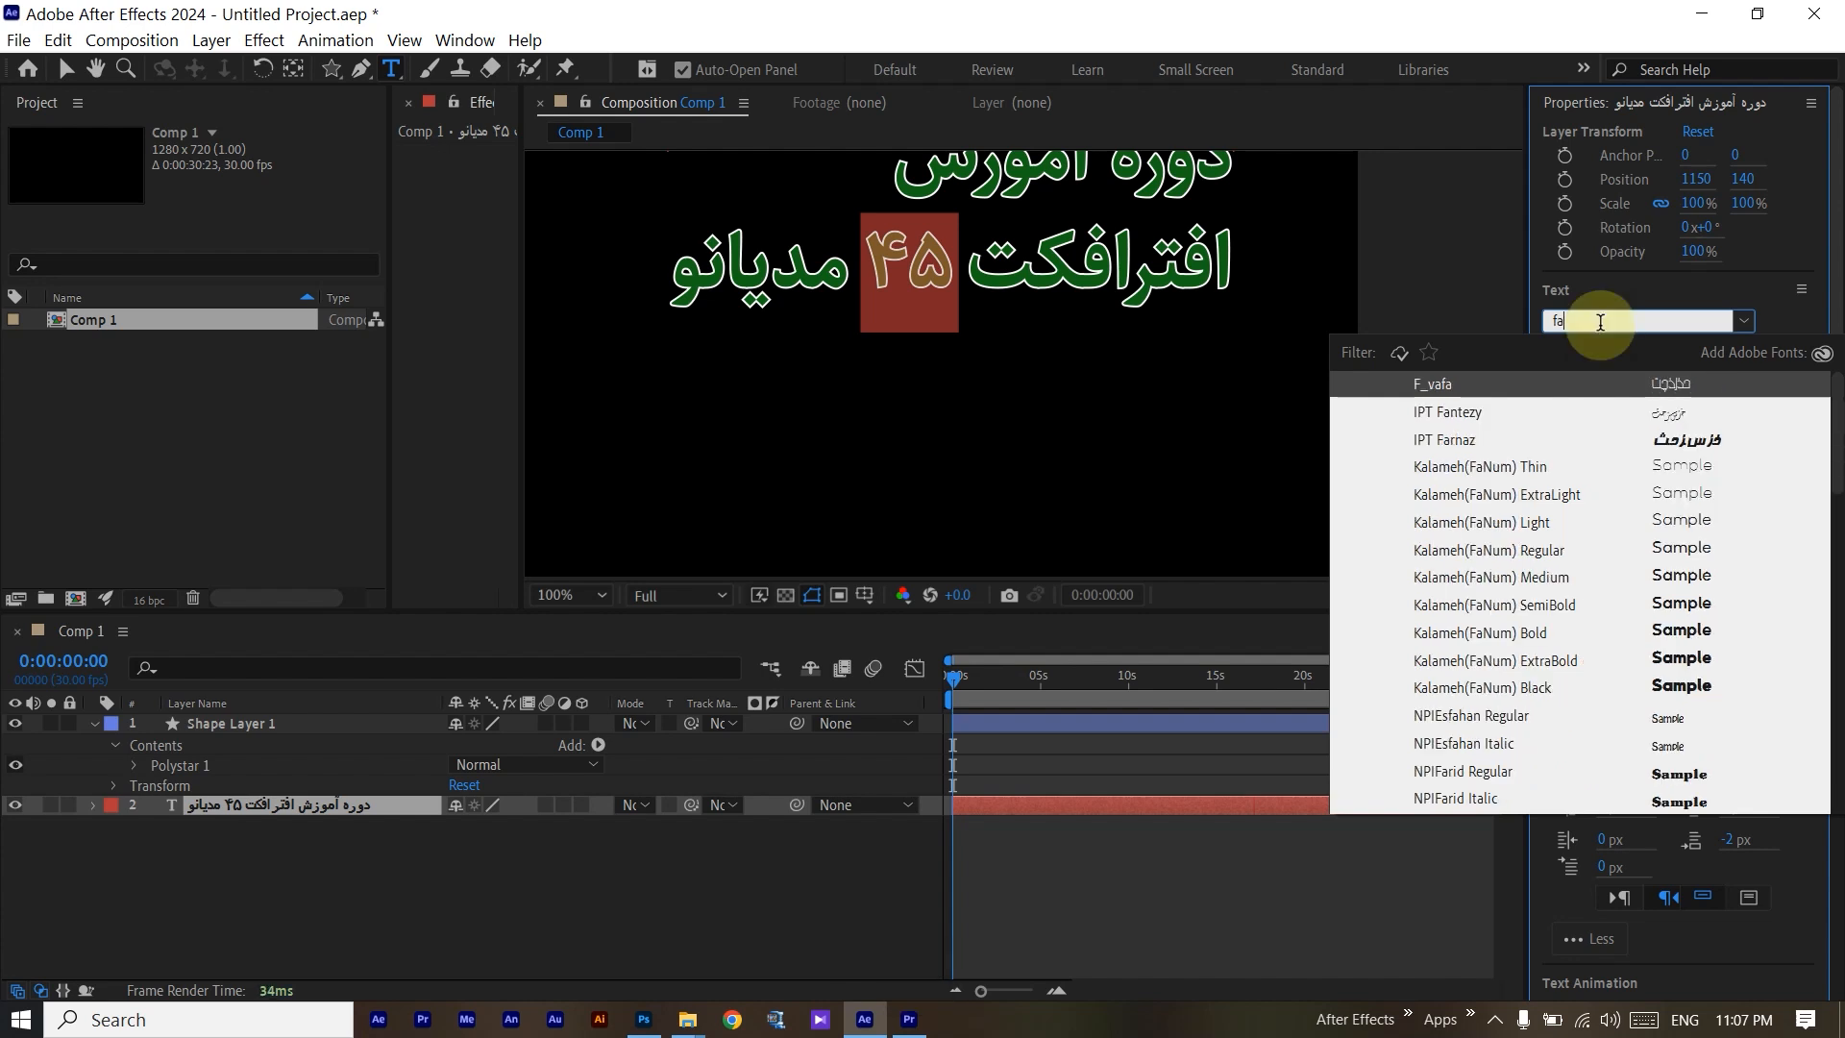
{"action": "type", "text": "nu"}
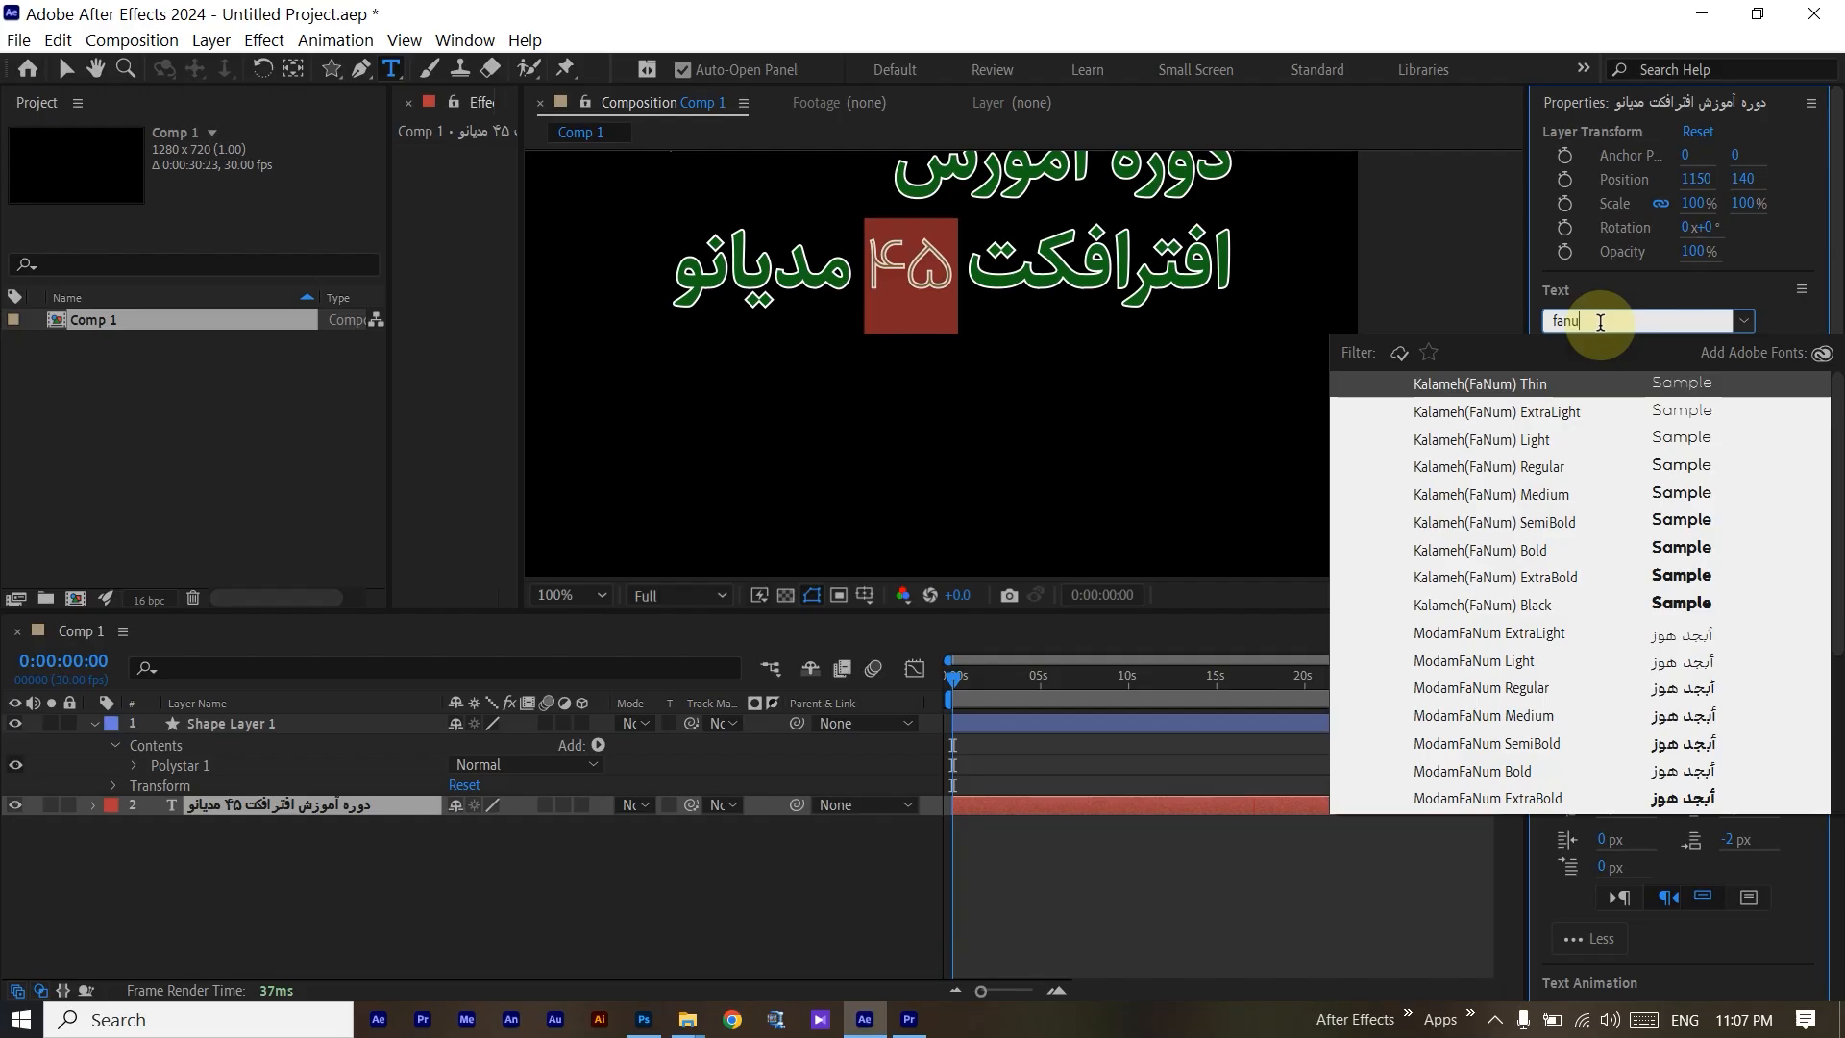
{"action": "left_click", "coordinate": [1777, 325]}
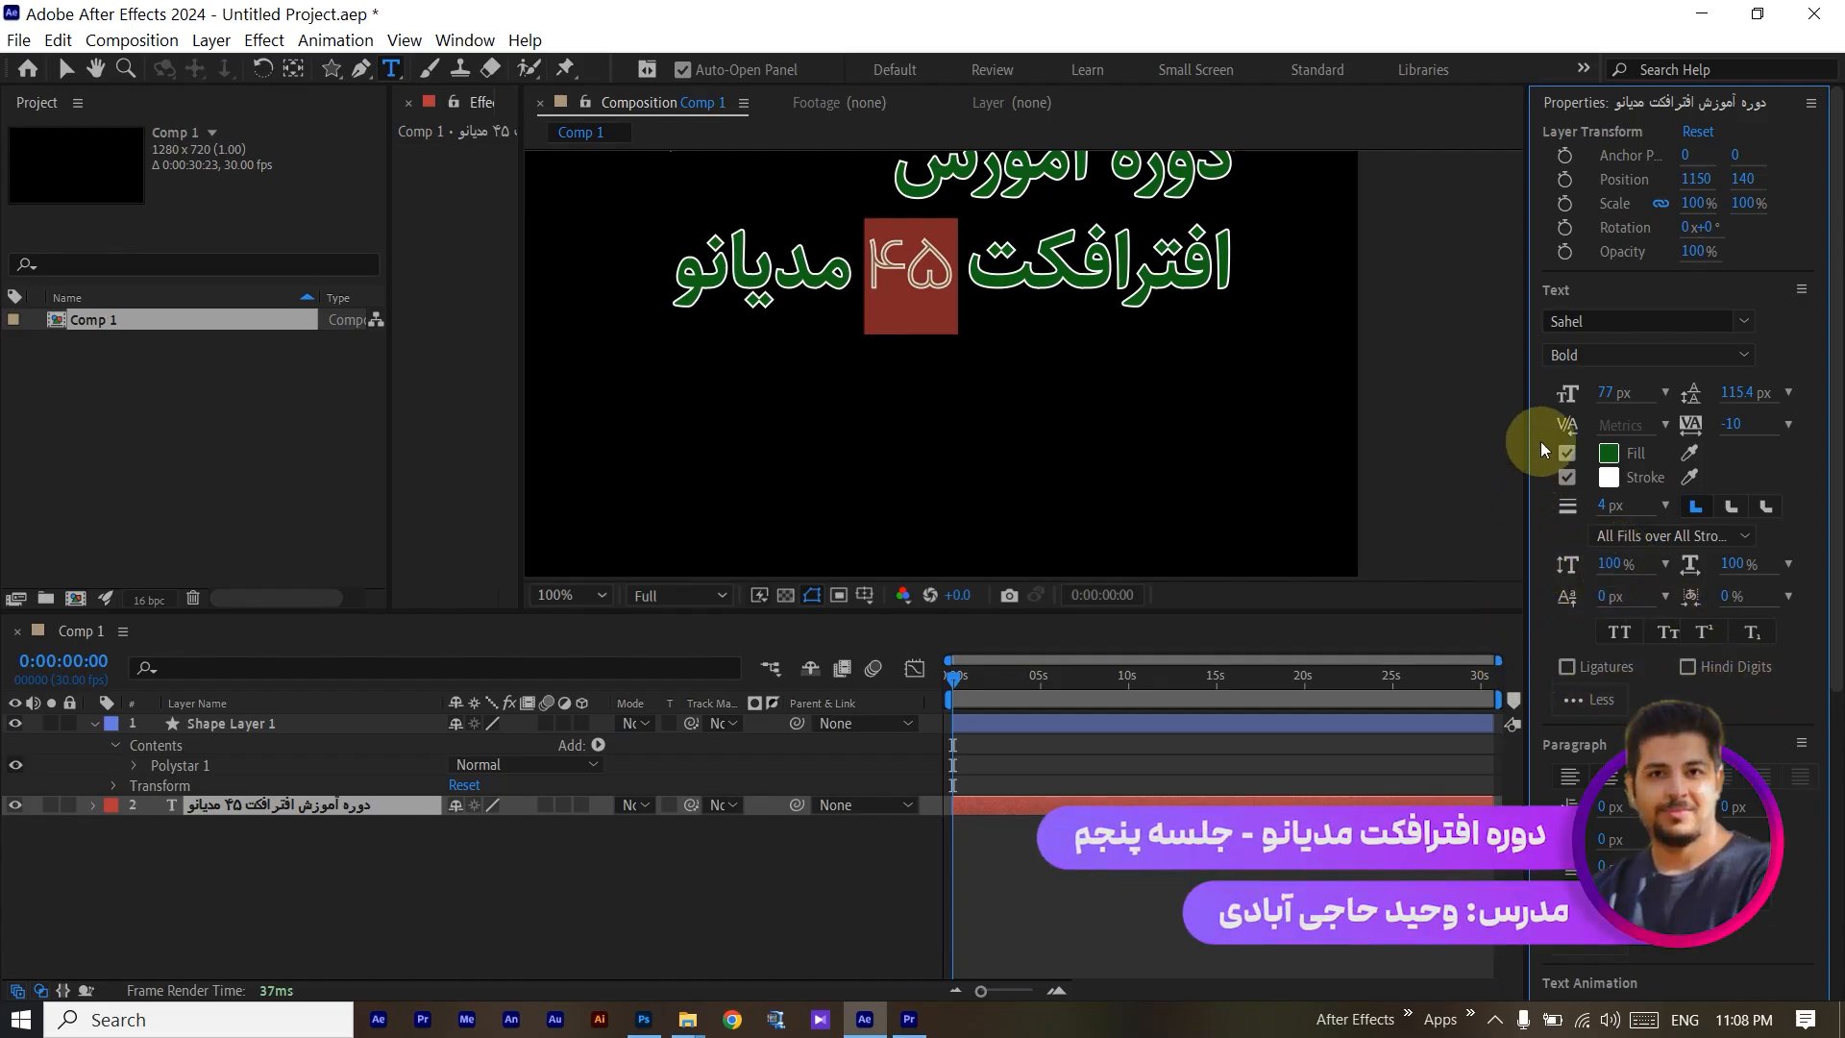
{"action": "scroll", "coordinate": [1646, 689], "scroll_direction": "down", "scroll_amount": 3}
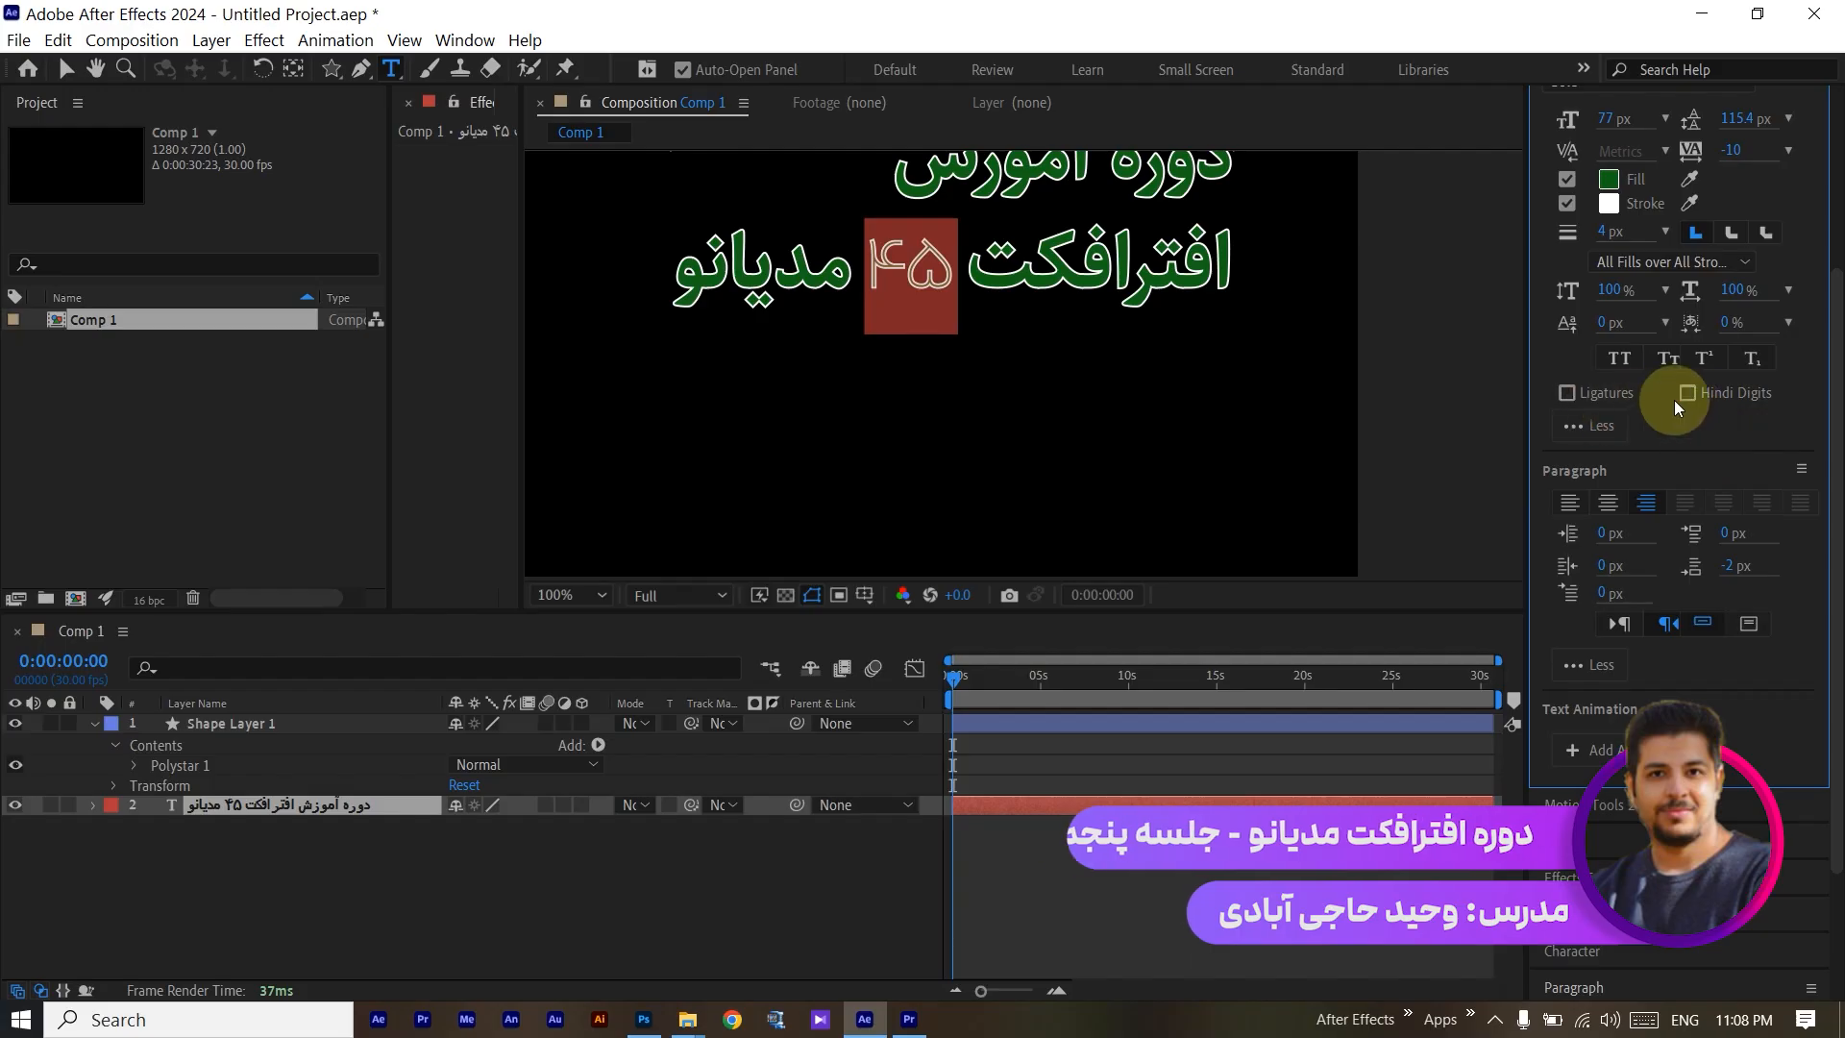
Try a first-line indent on the title's paragraph and reset it to 0 px.
{"action": "left_click", "coordinate": [1602, 422]}
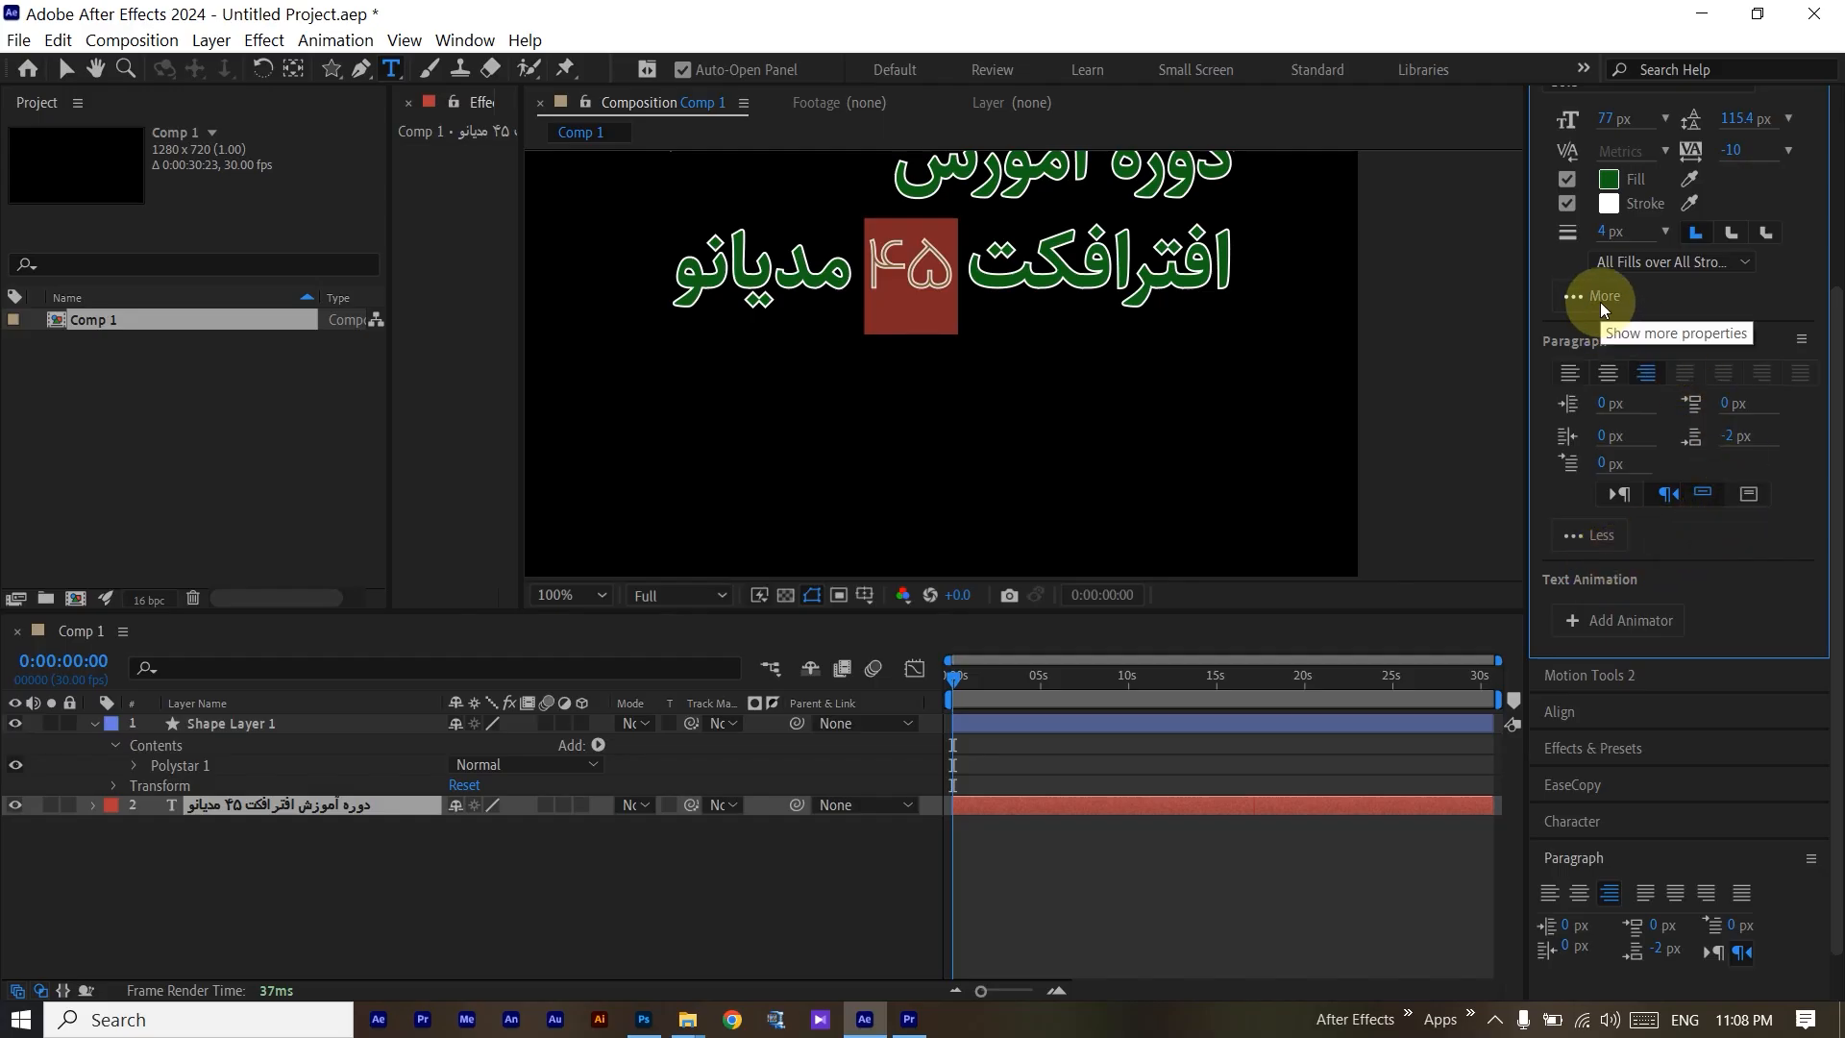
{"action": "left_click", "coordinate": [1568, 301]}
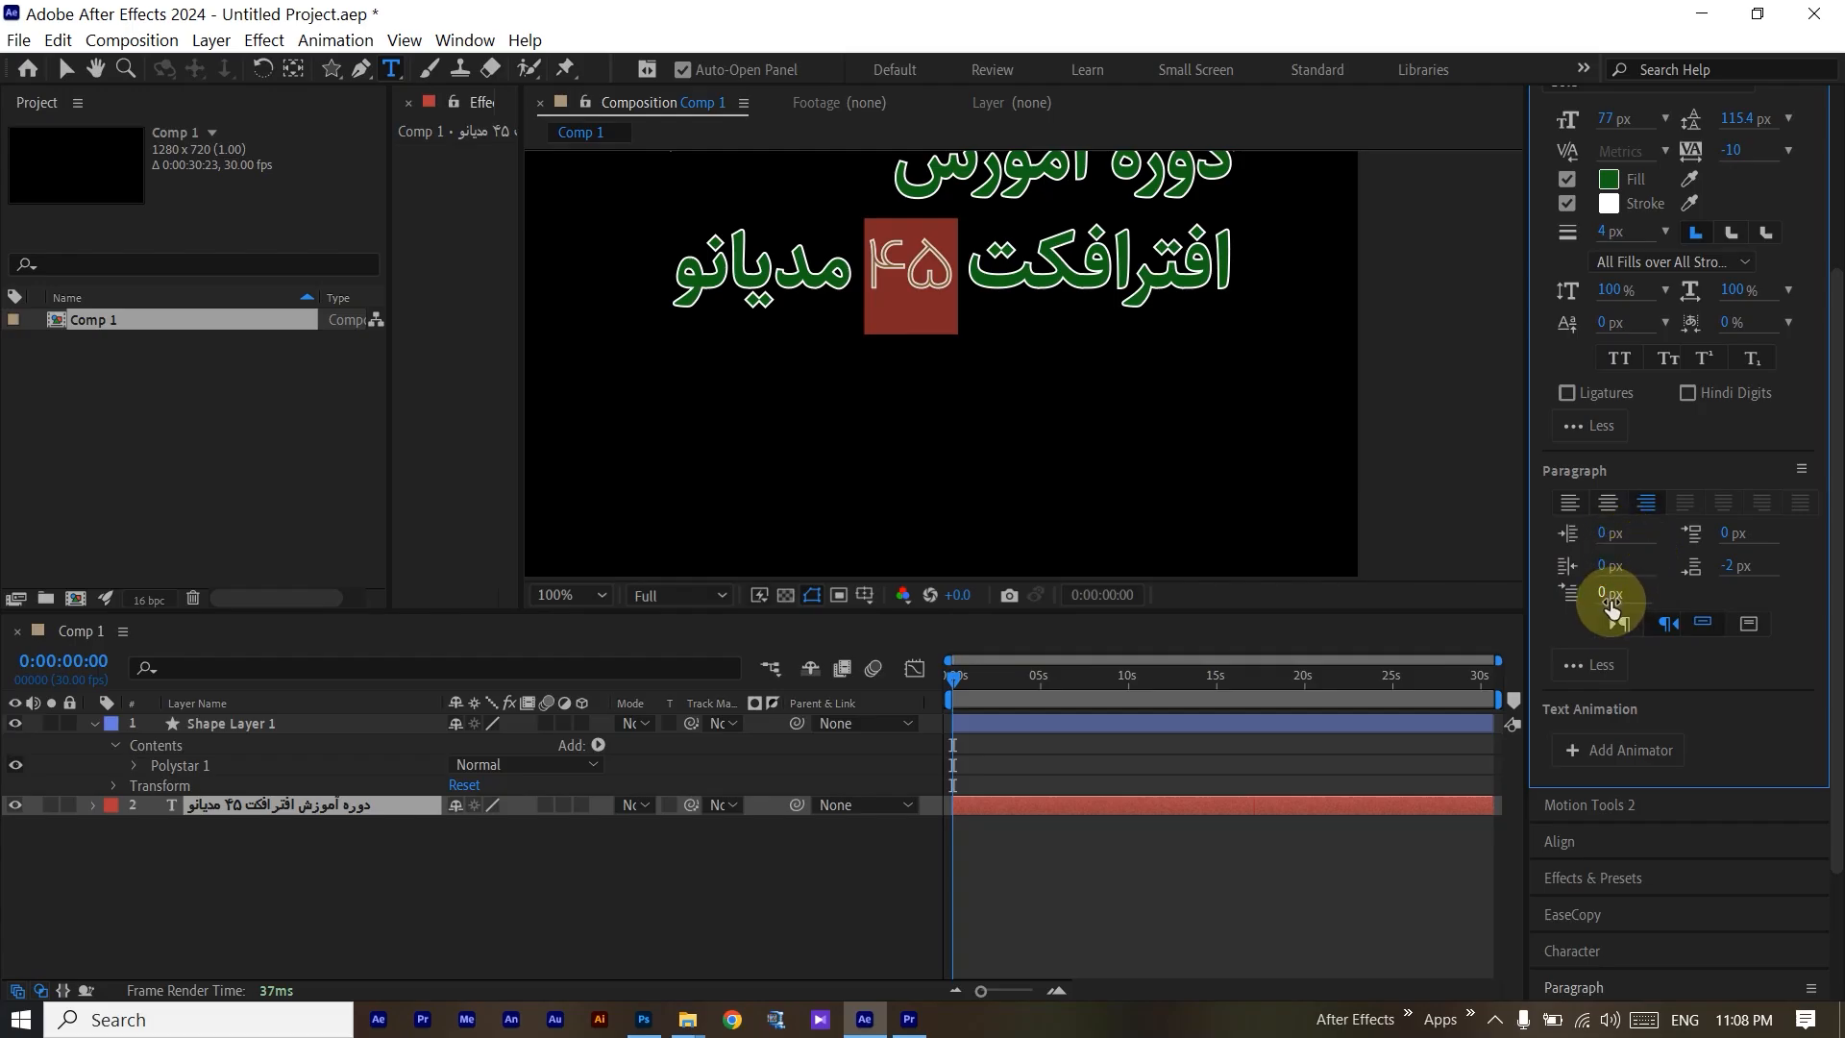
{"action": "mouse_move", "coordinate": [1602, 604]}
{"action": "left_mouse_down"}
{"action": "mouse_move", "coordinate": [1672, 598]}
{"action": "mouse_move", "coordinate": [1580, 590]}
{"action": "mouse_move", "coordinate": [1611, 601]}
{"action": "left_mouse_up"}
{"action": "type", "text": "0"}
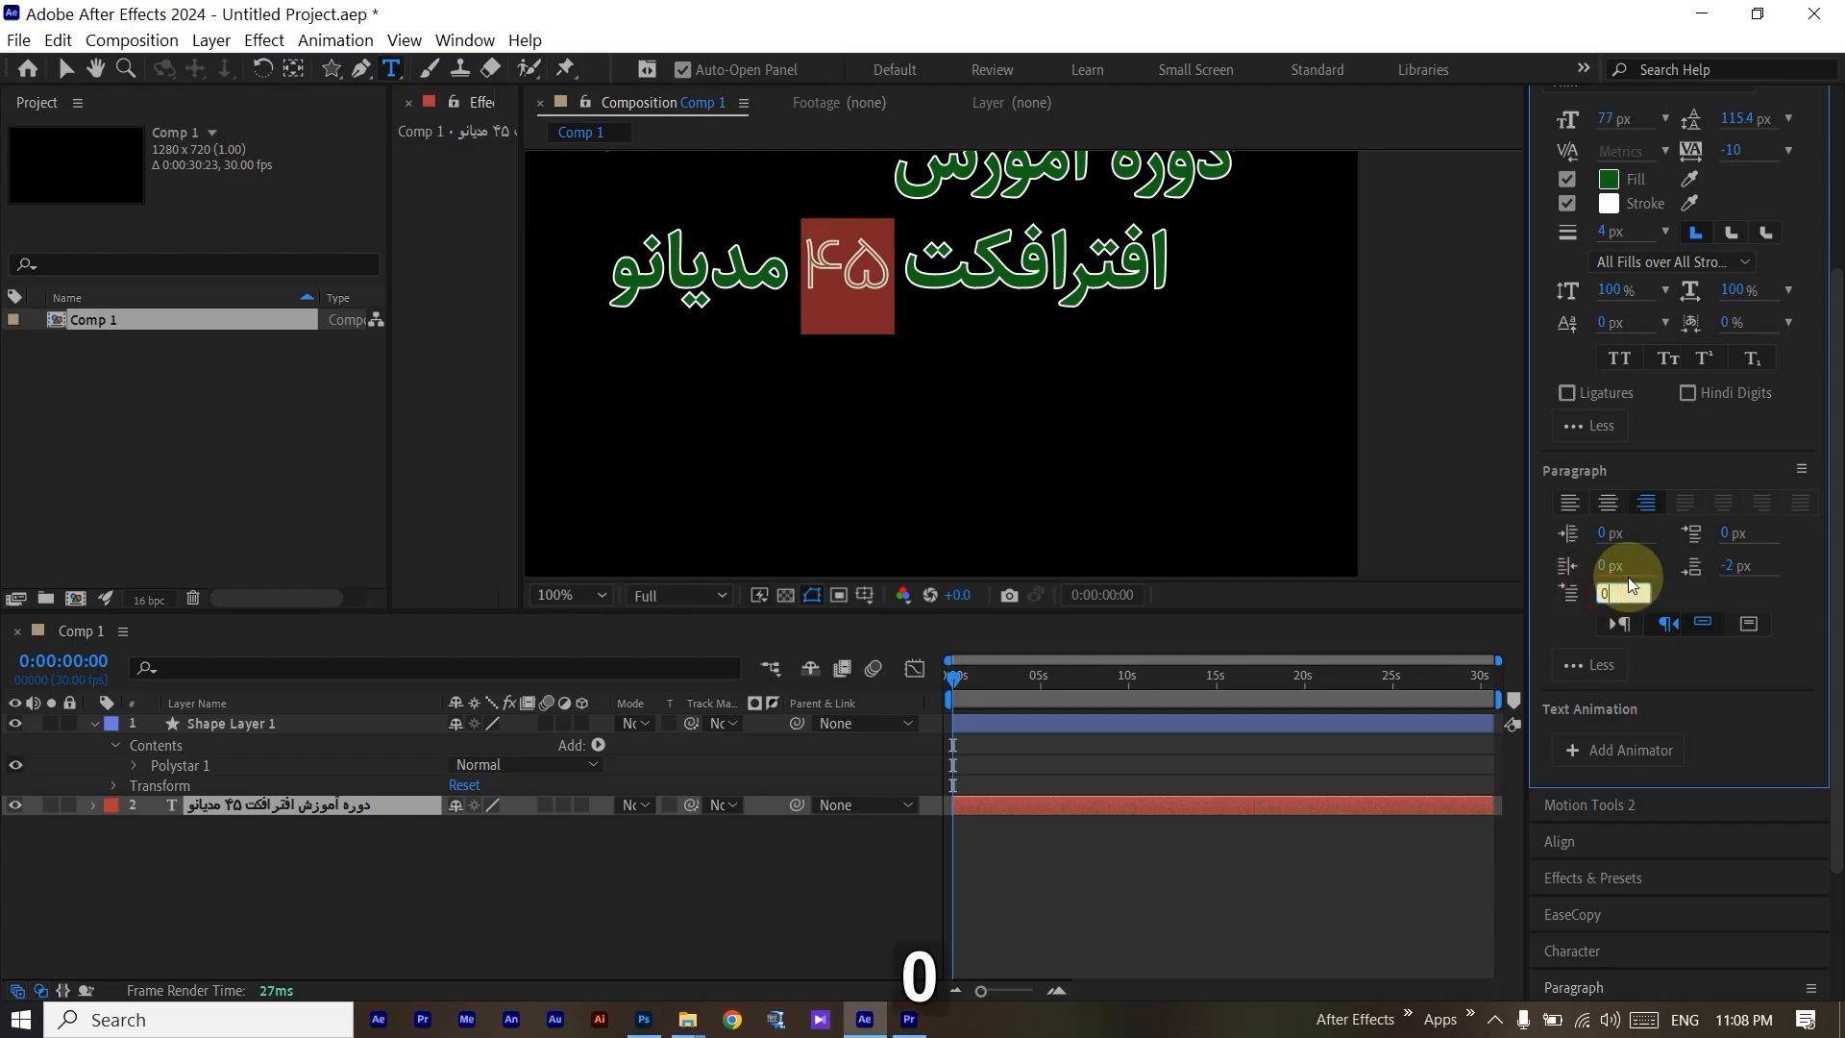
{"action": "key", "text": "Return"}
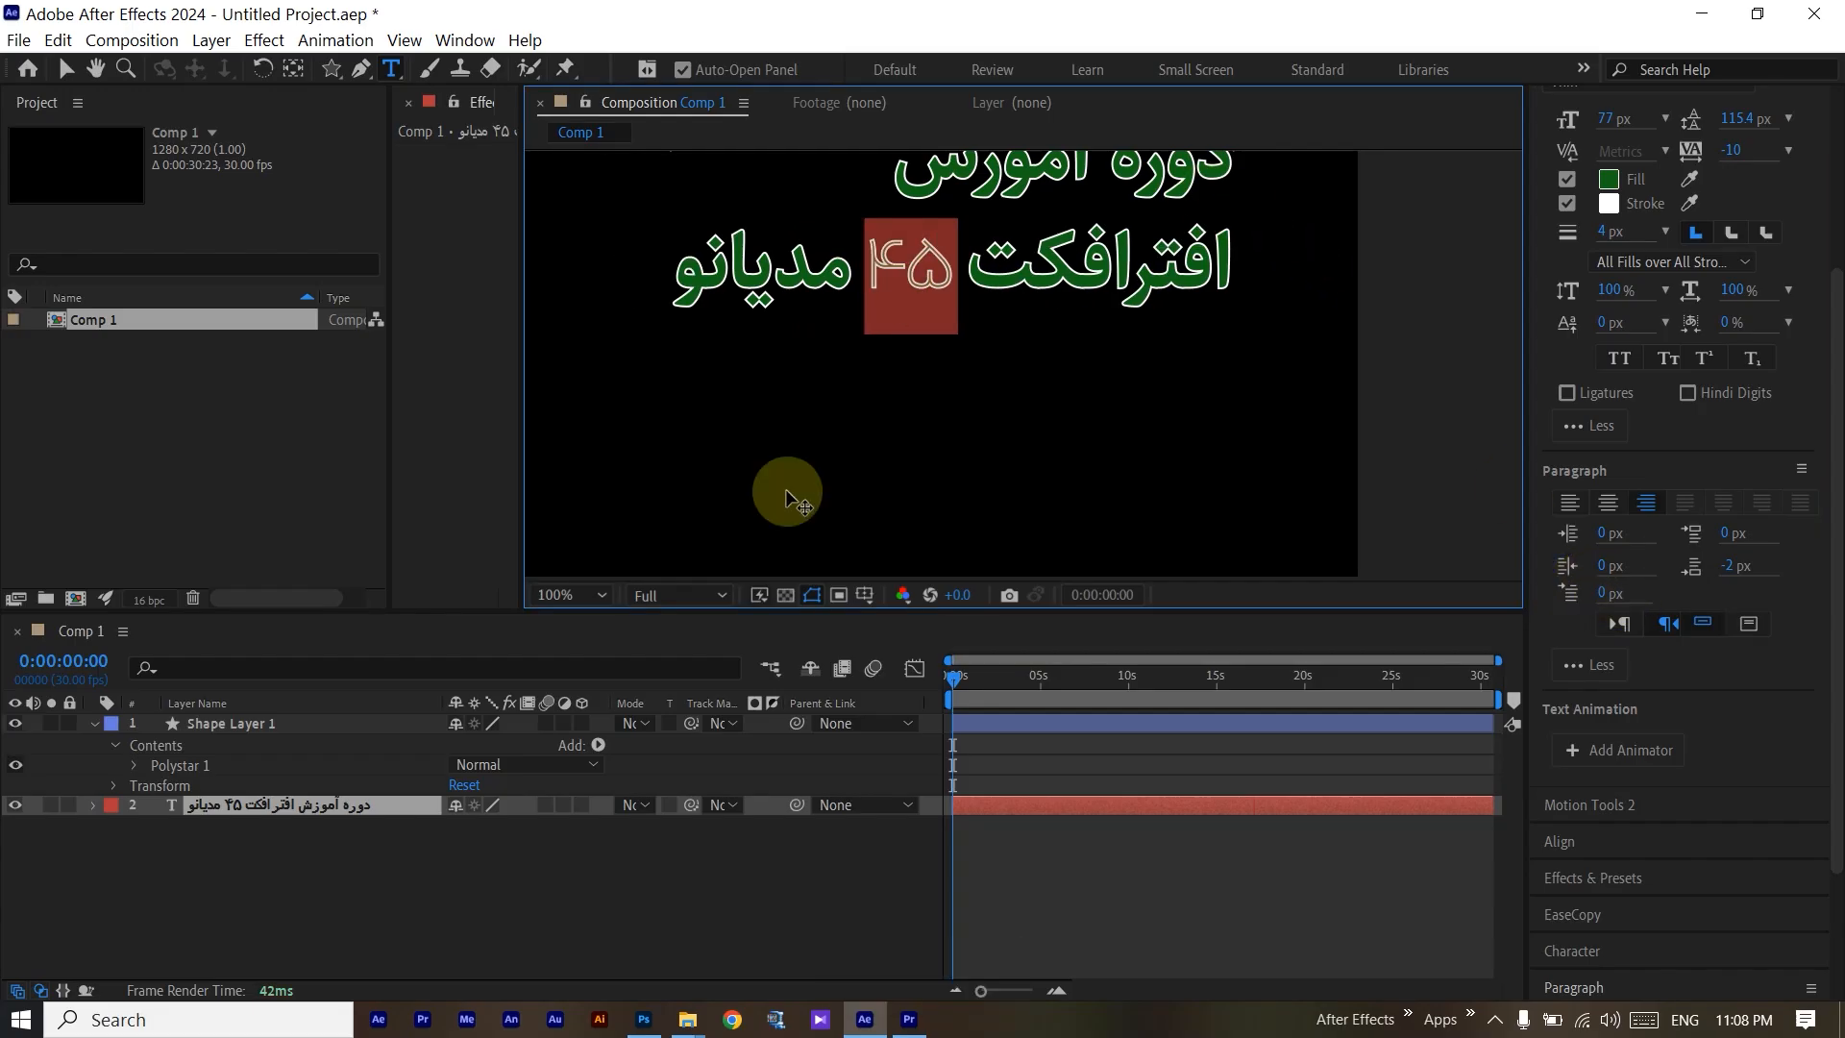
{"action": "left_click", "coordinate": [287, 805]}
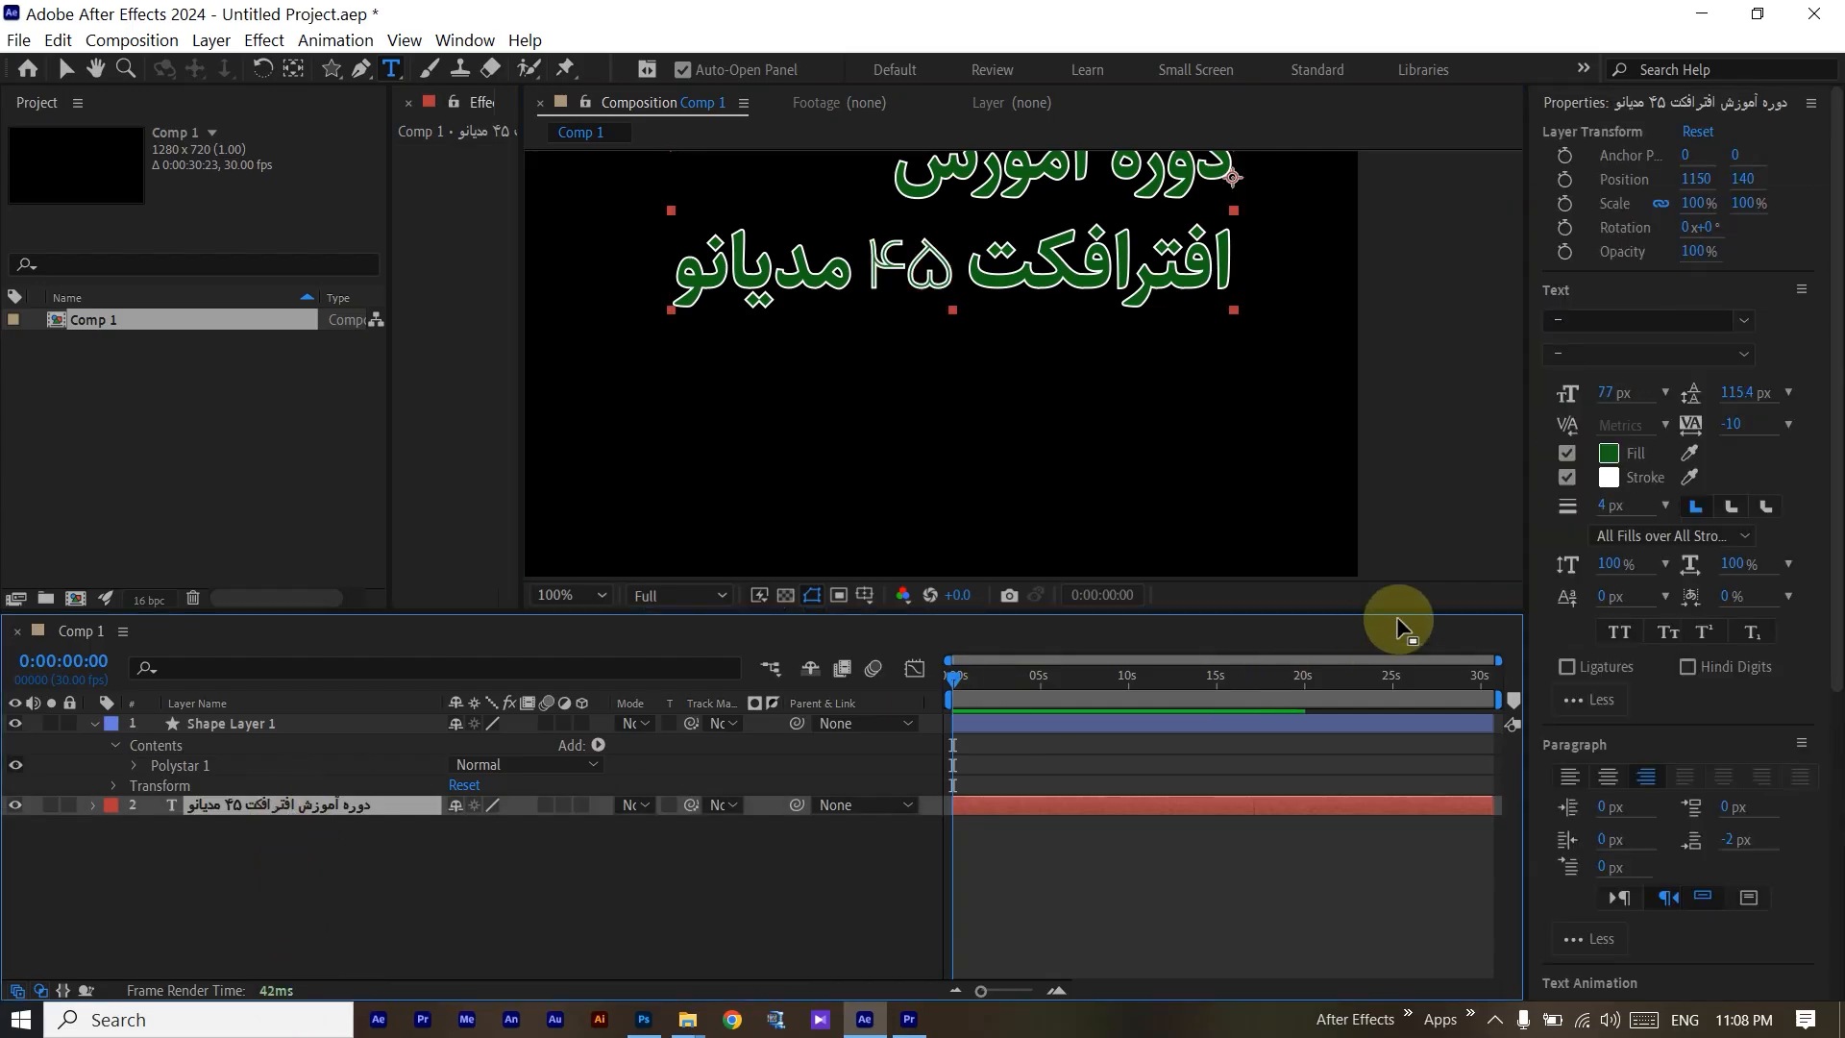
{"action": "mouse_move", "coordinate": [1609, 868]}
{"action": "left_mouse_down"}
{"action": "mouse_move", "coordinate": [1700, 873]}
{"action": "mouse_move", "coordinate": [1604, 868]}
{"action": "left_mouse_up"}
{"action": "left_click", "coordinate": [1606, 867]}
{"action": "left_click", "coordinate": [1684, 872]}
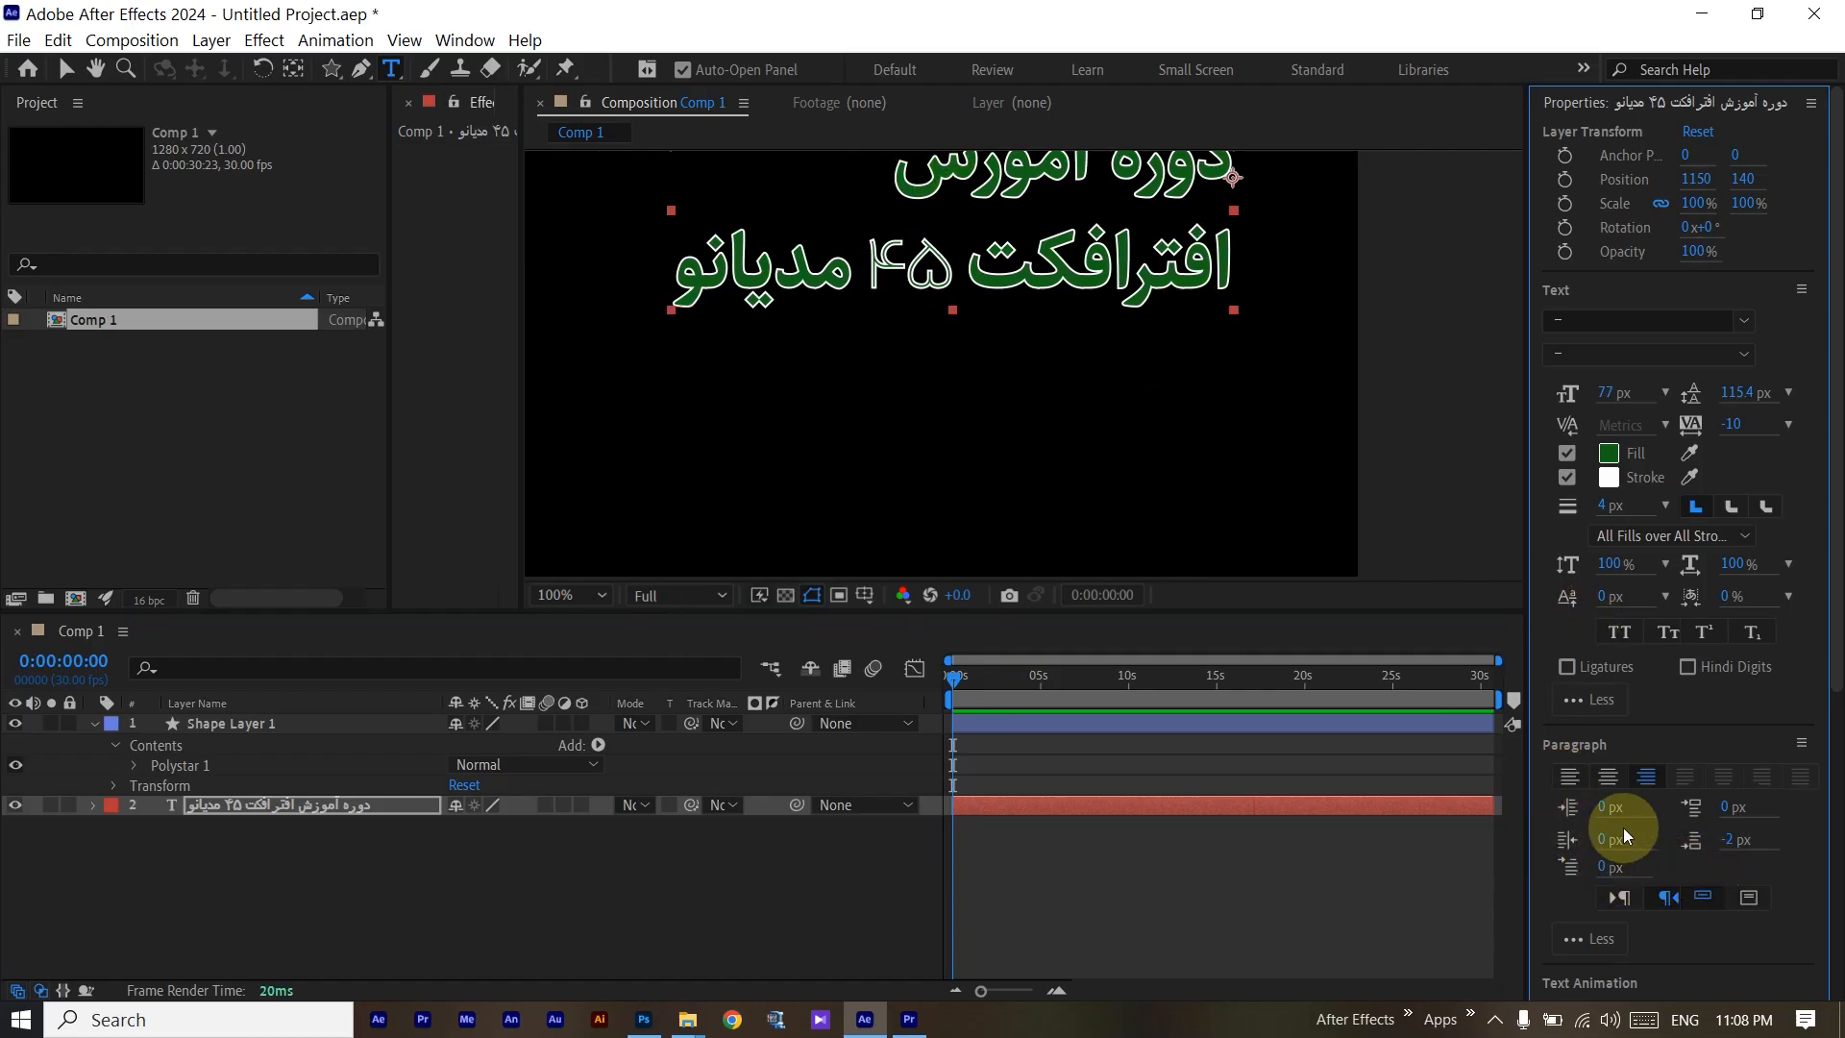
Try left-to-right direction on the title's second line with an added exclamation mark, and undo both changes.
{"action": "scroll", "coordinate": [1626, 826], "scroll_direction": "down", "scroll_amount": 3}
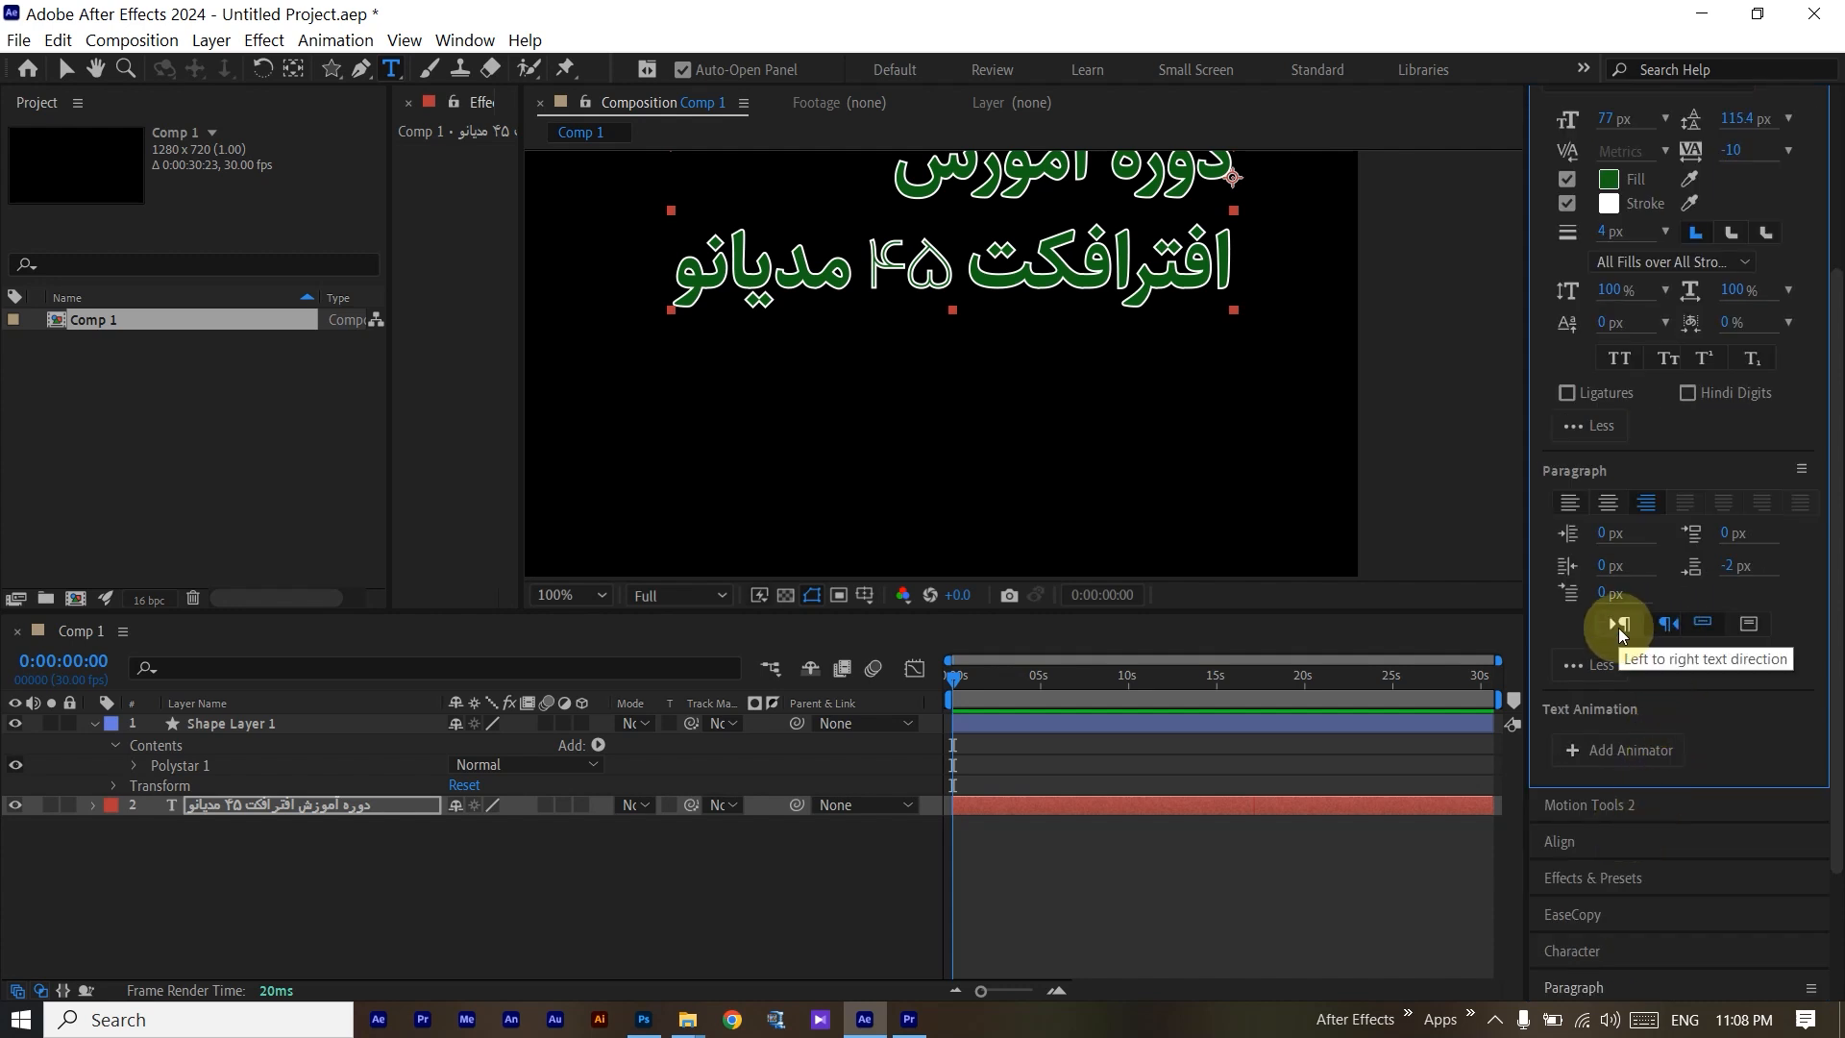
{"action": "left_click", "coordinate": [724, 266]}
{"action": "left_click", "coordinate": [673, 262]}
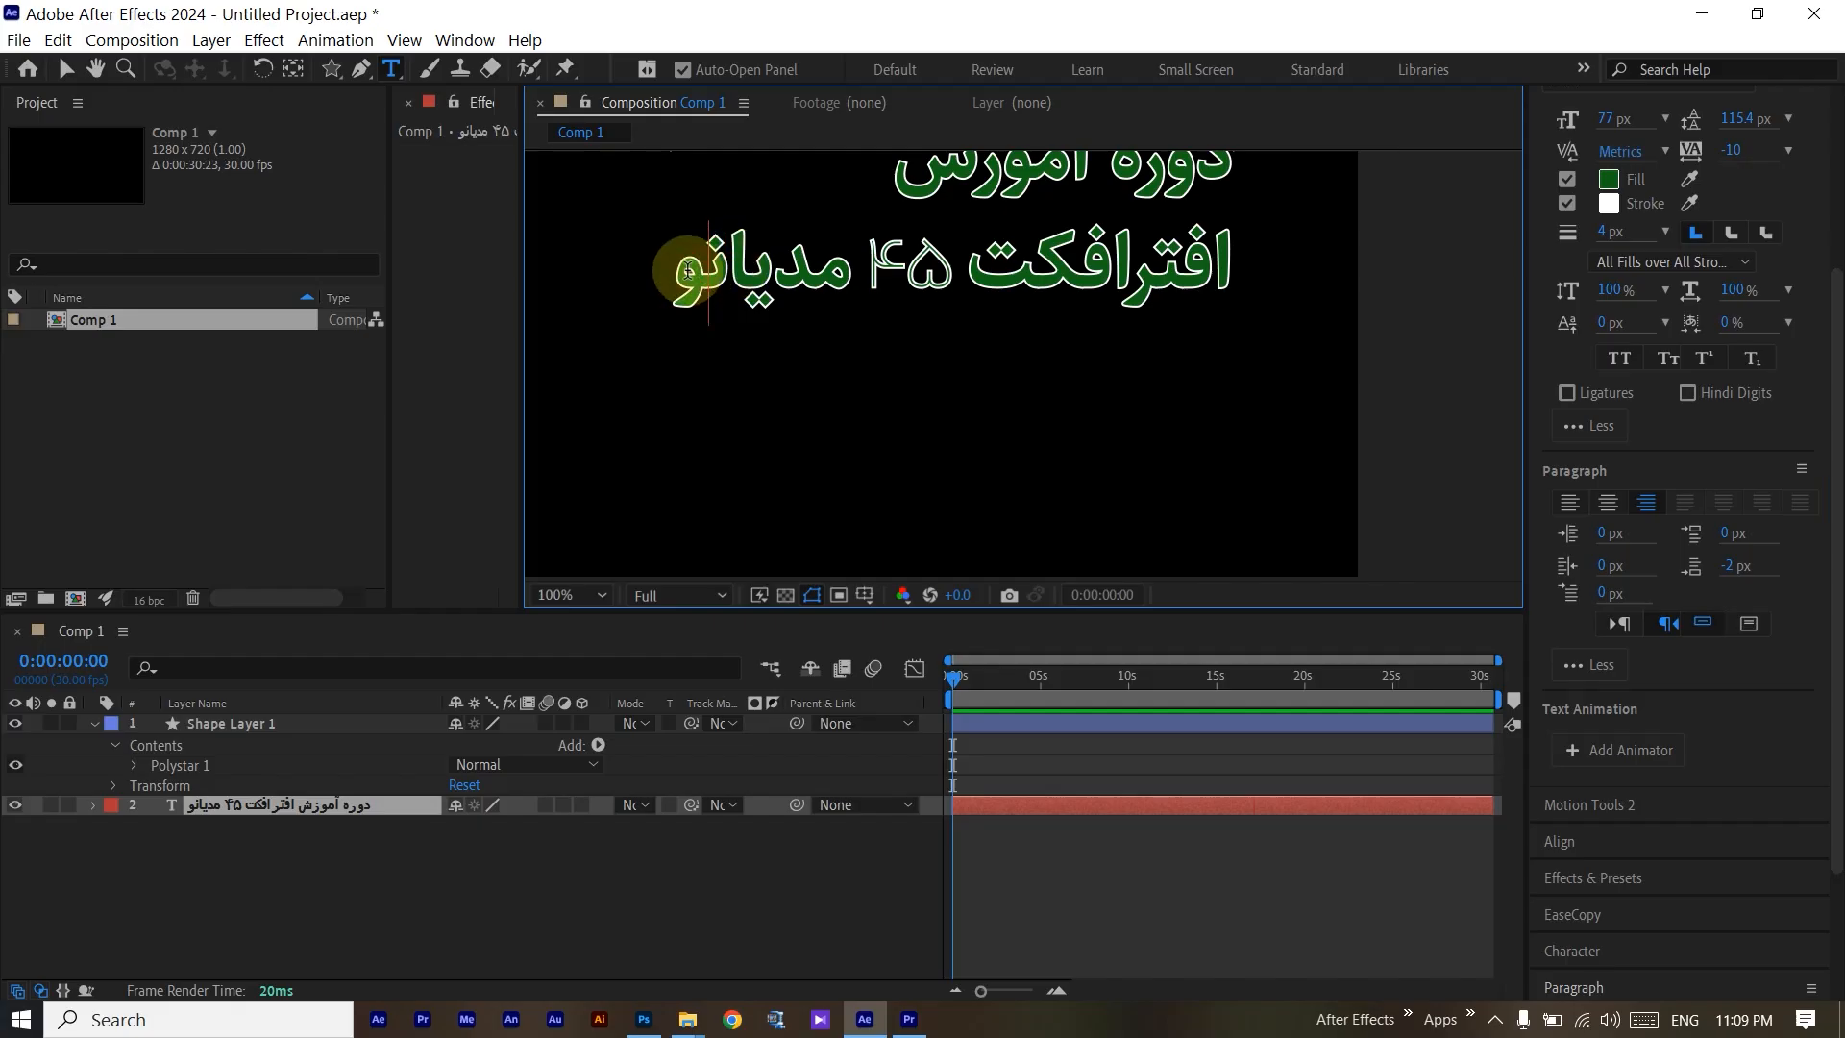
{"action": "type", "text": "!"}
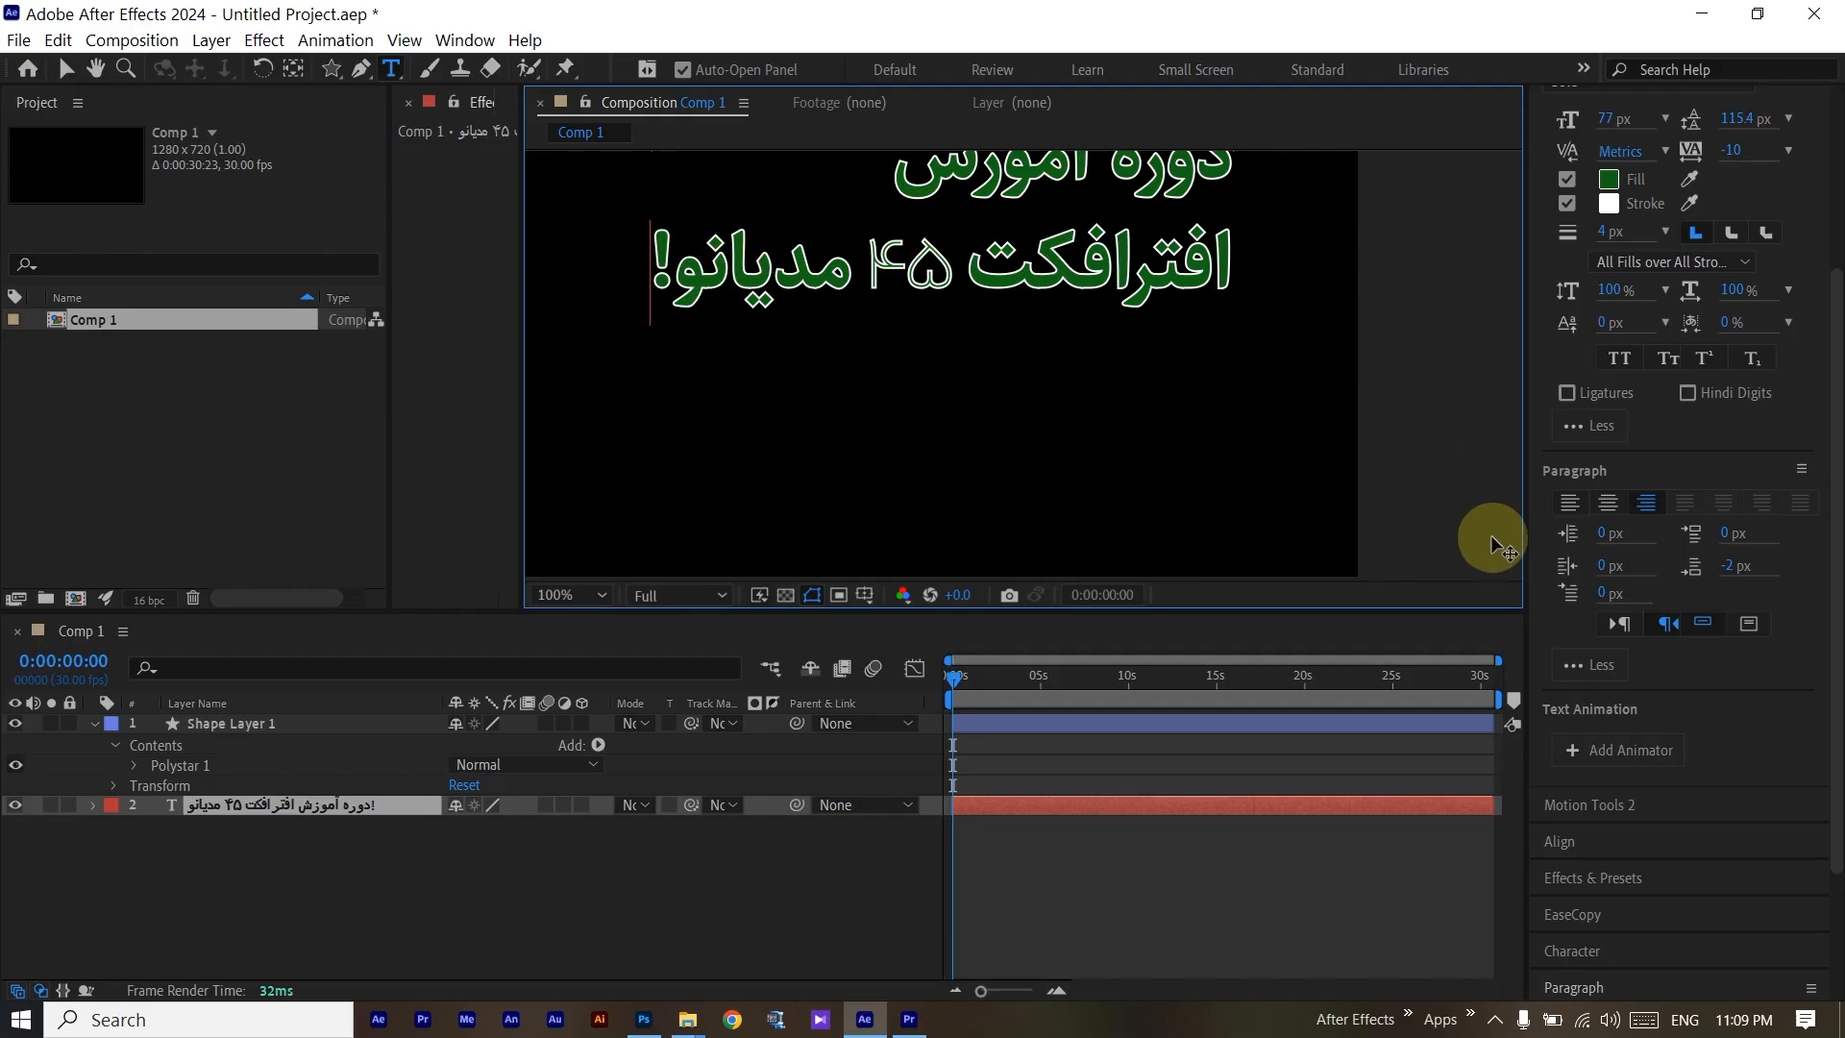
{"action": "left_click", "coordinate": [1780, 662]}
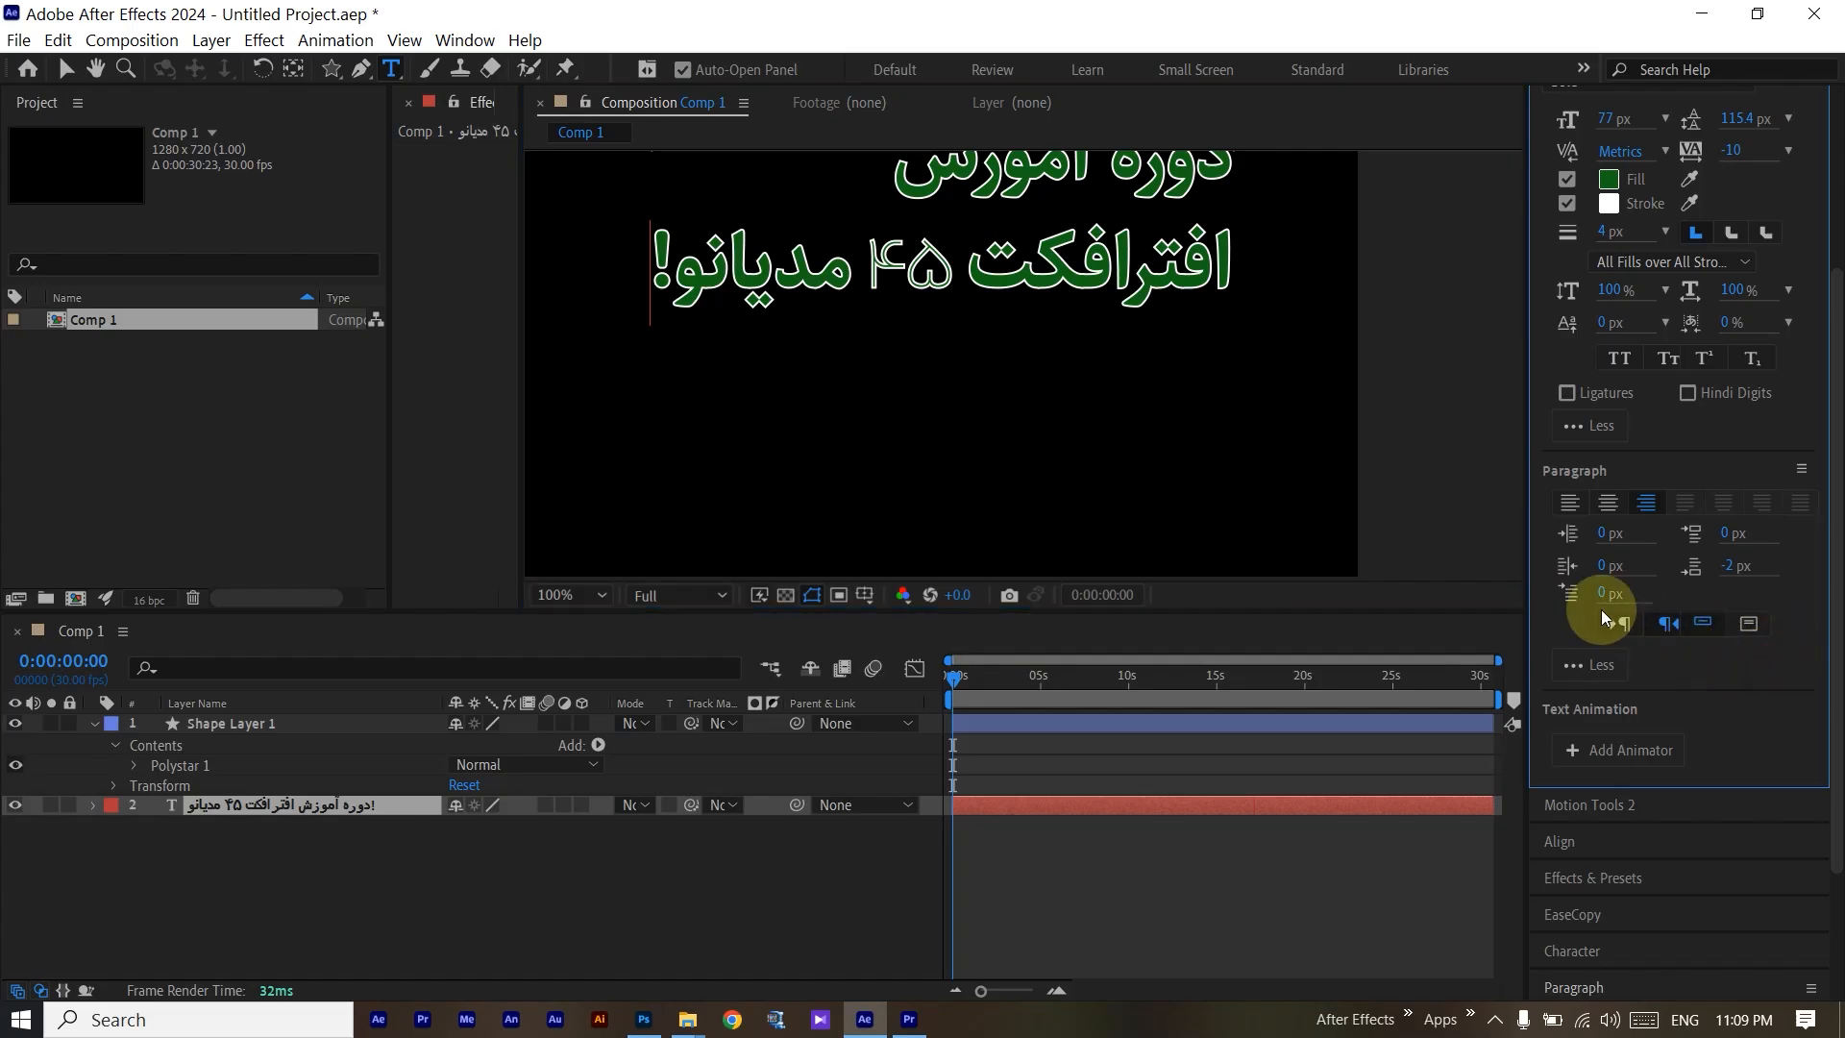
{"action": "left_click", "coordinate": [1619, 623]}
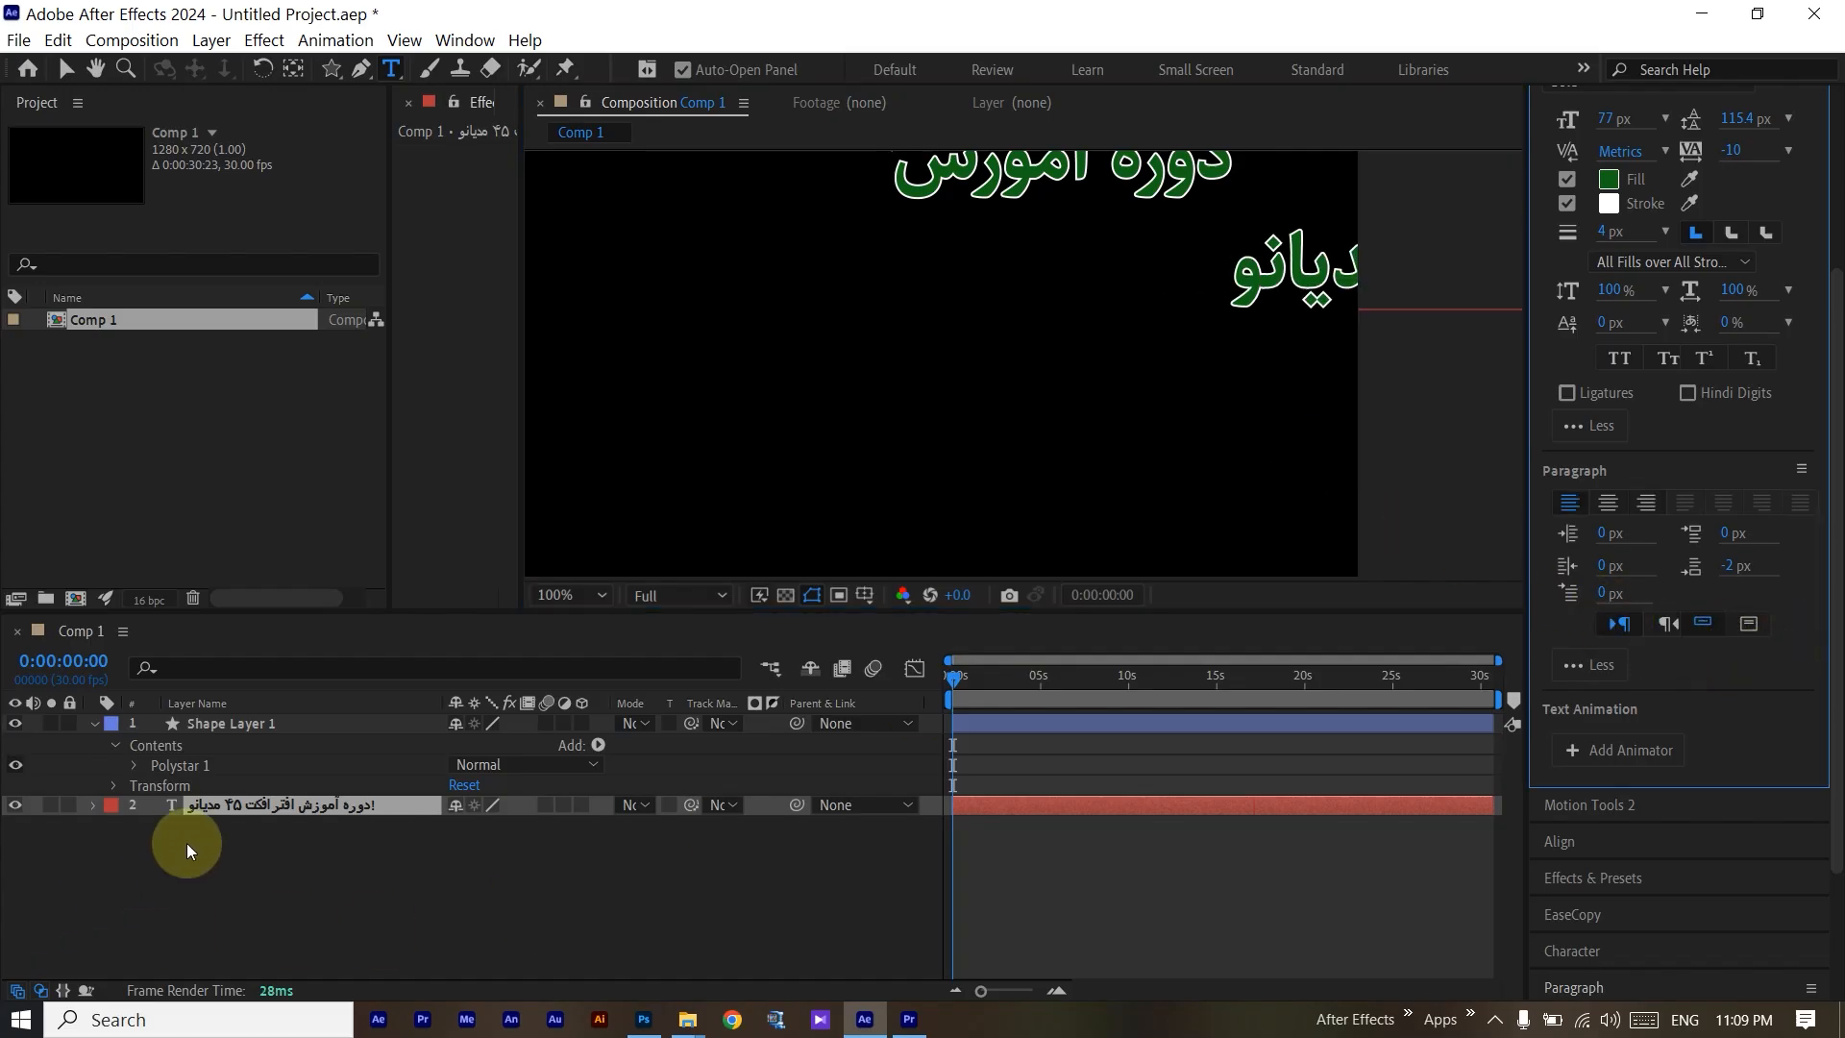
{"action": "left_click", "coordinate": [246, 788]}
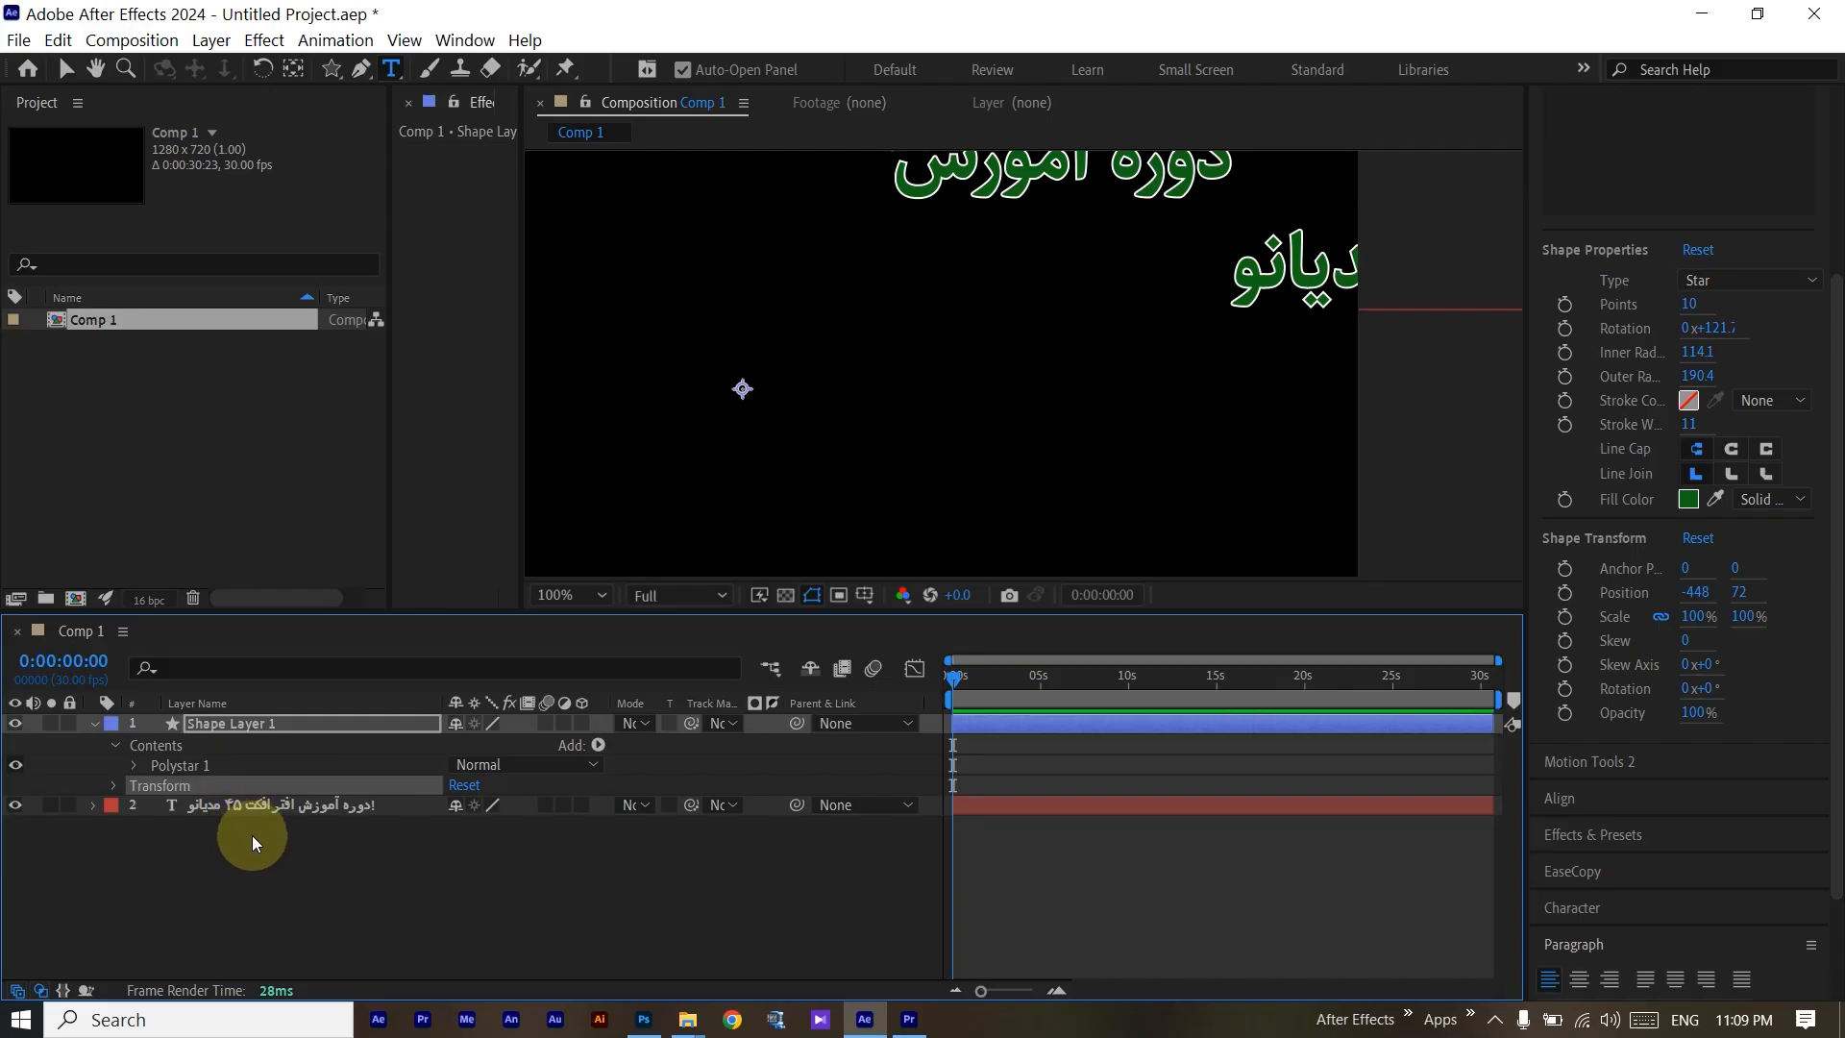
{"action": "key", "text": "ctrl+z"}
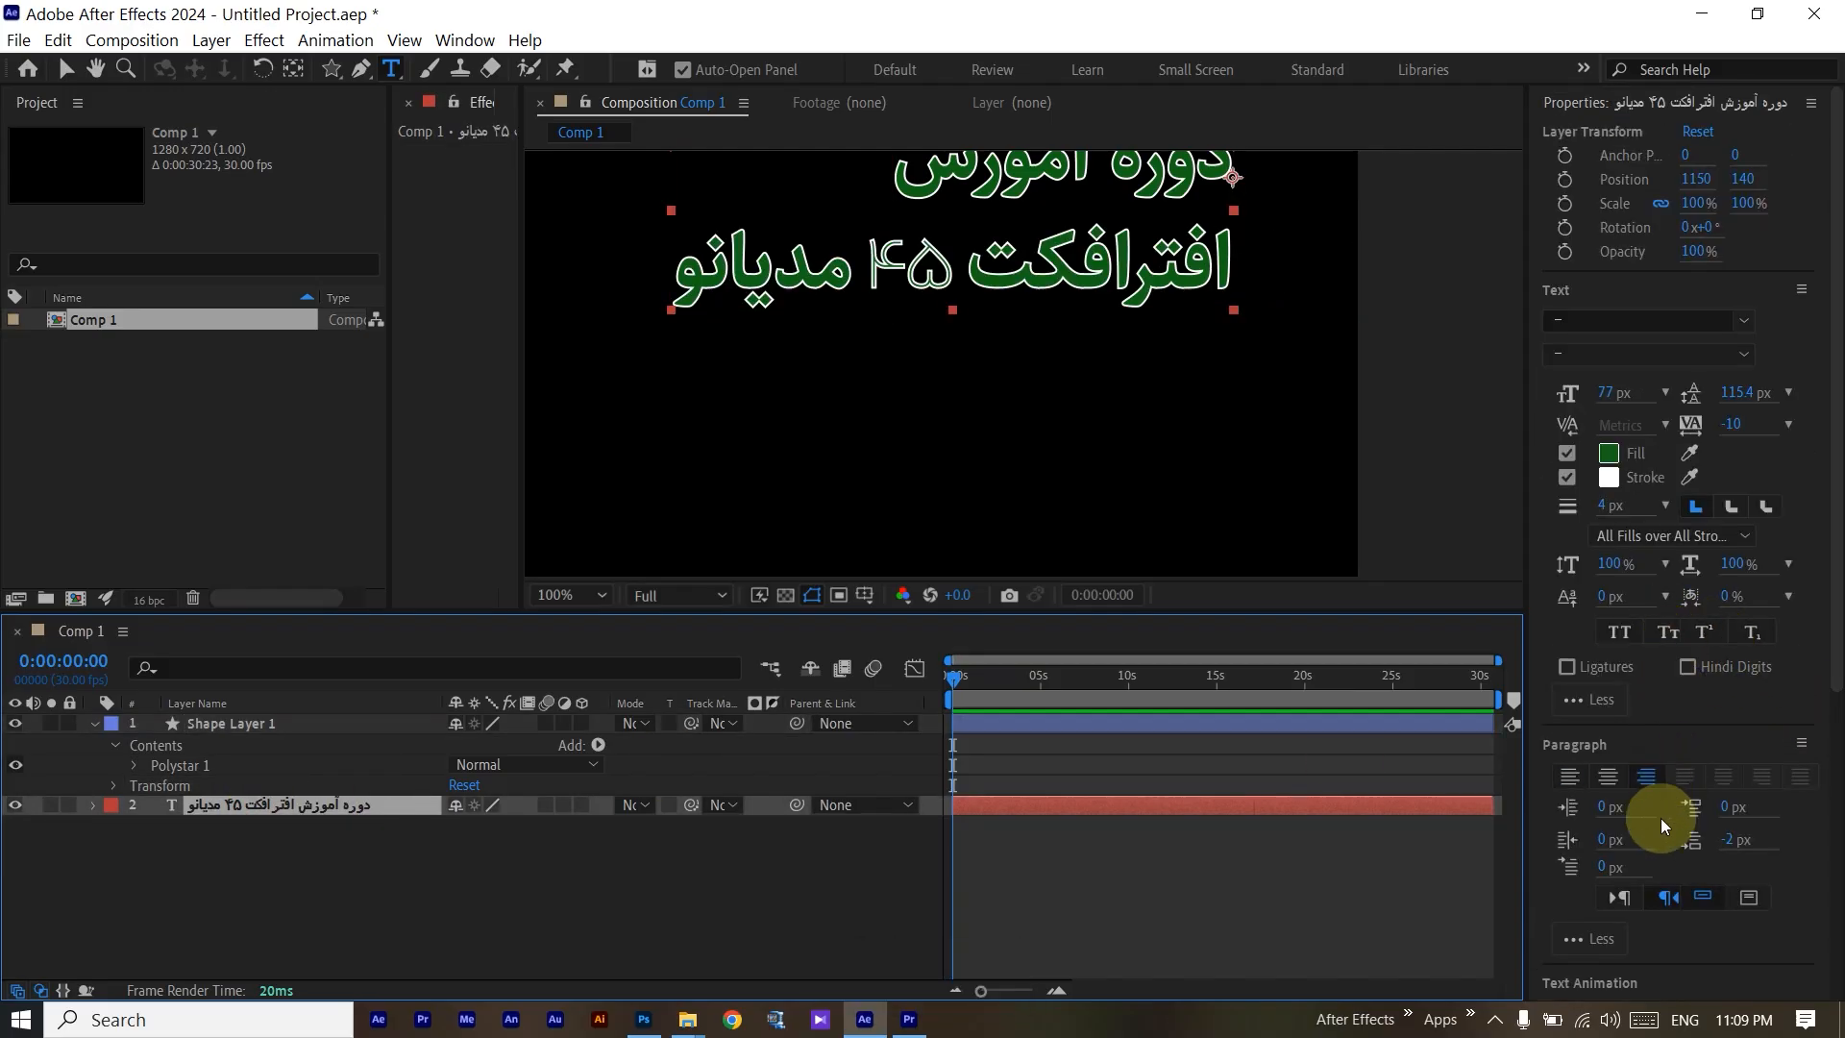
Set the whole title layer to left-to-right text direction and move it to X position 644.
{"action": "left_click", "coordinate": [1623, 896]}
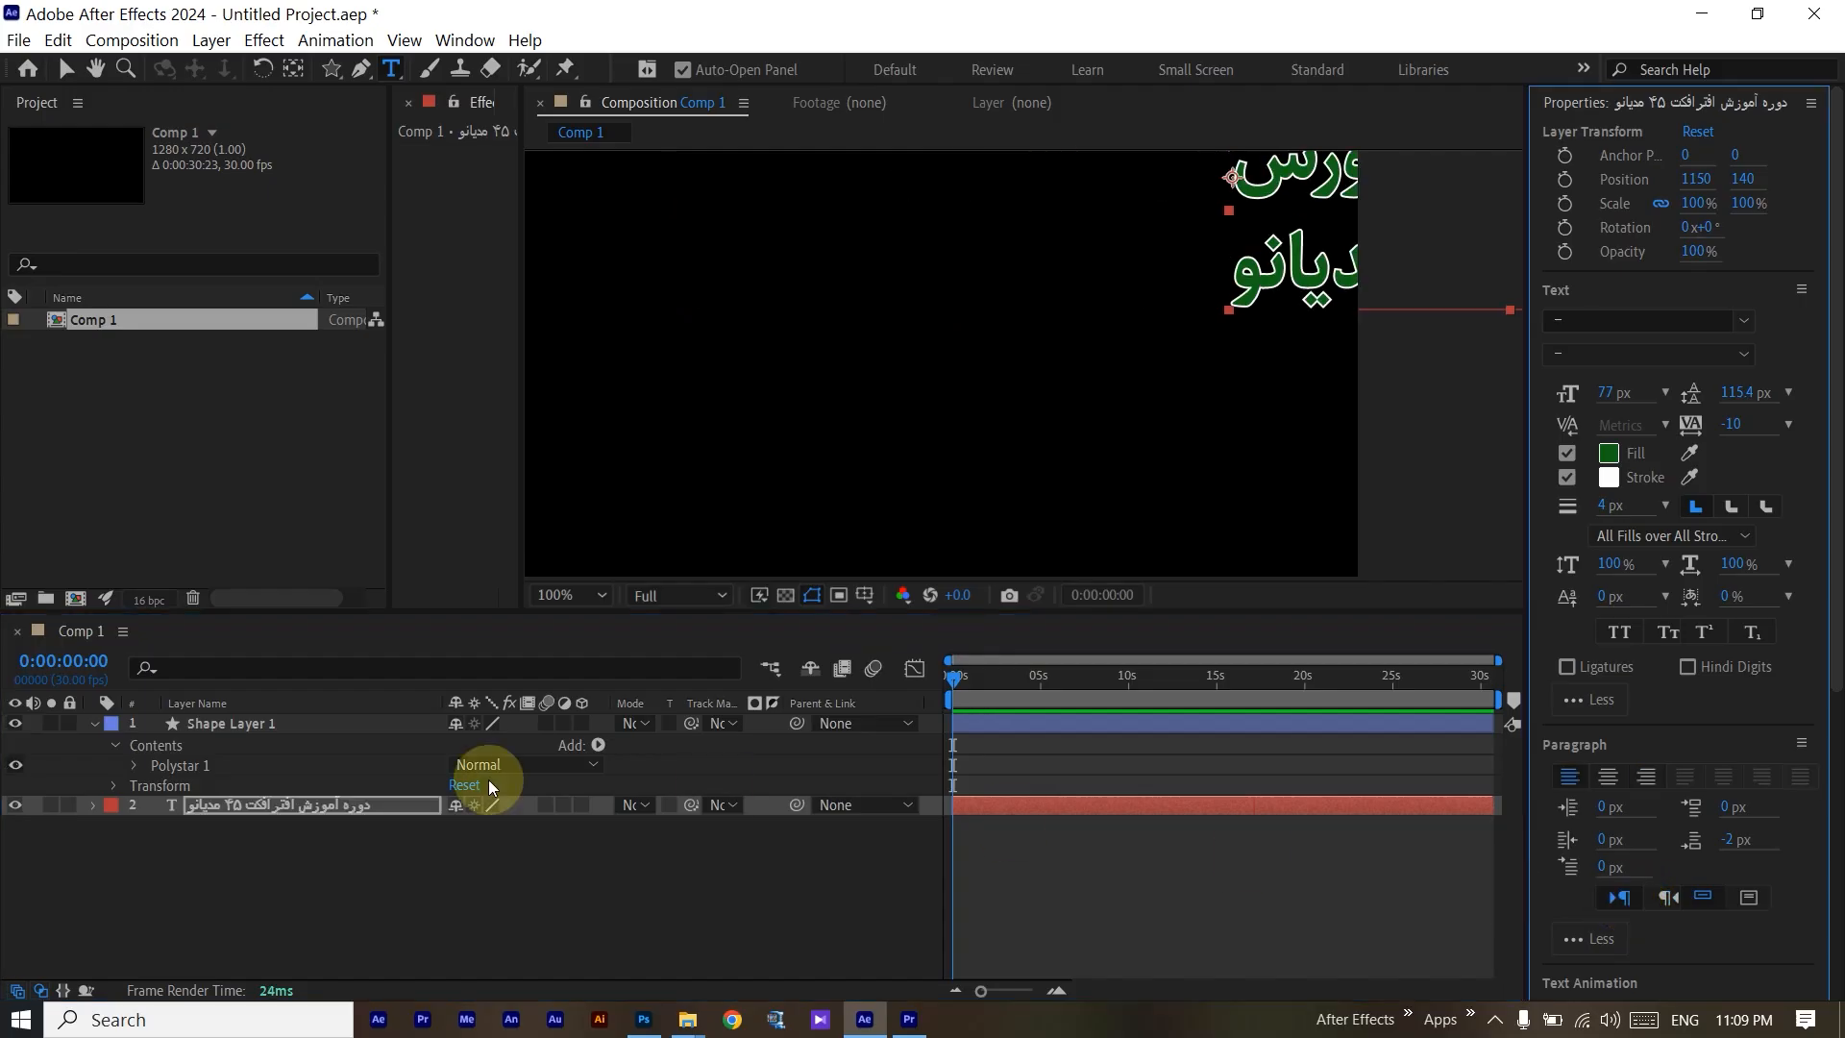
{"action": "left_click", "coordinate": [219, 886]}
{"action": "left_click", "coordinate": [228, 815]}
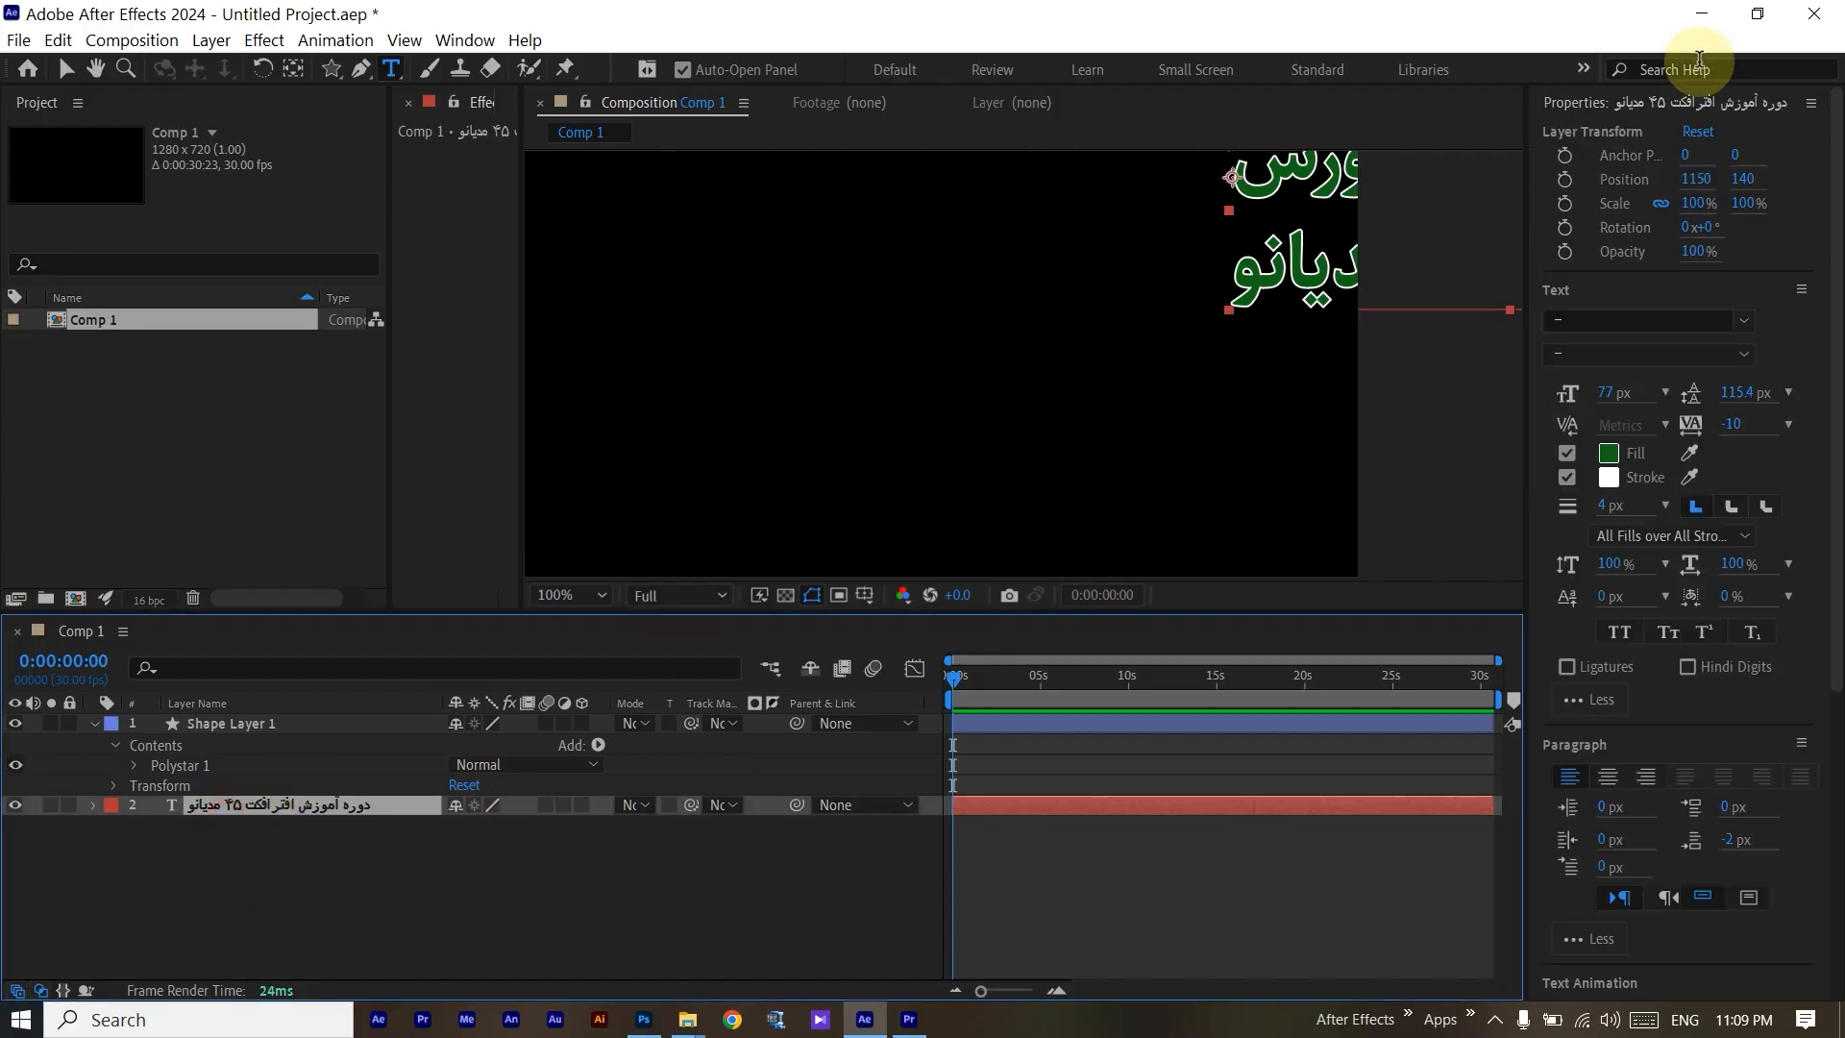
{"action": "left_click_drag", "start_coordinate": [1695, 179], "coordinate": [1149, 250]}
Add an exclamation mark after "مدیانو" at the end of the title's second line.
{"action": "left_click", "coordinate": [743, 286]}
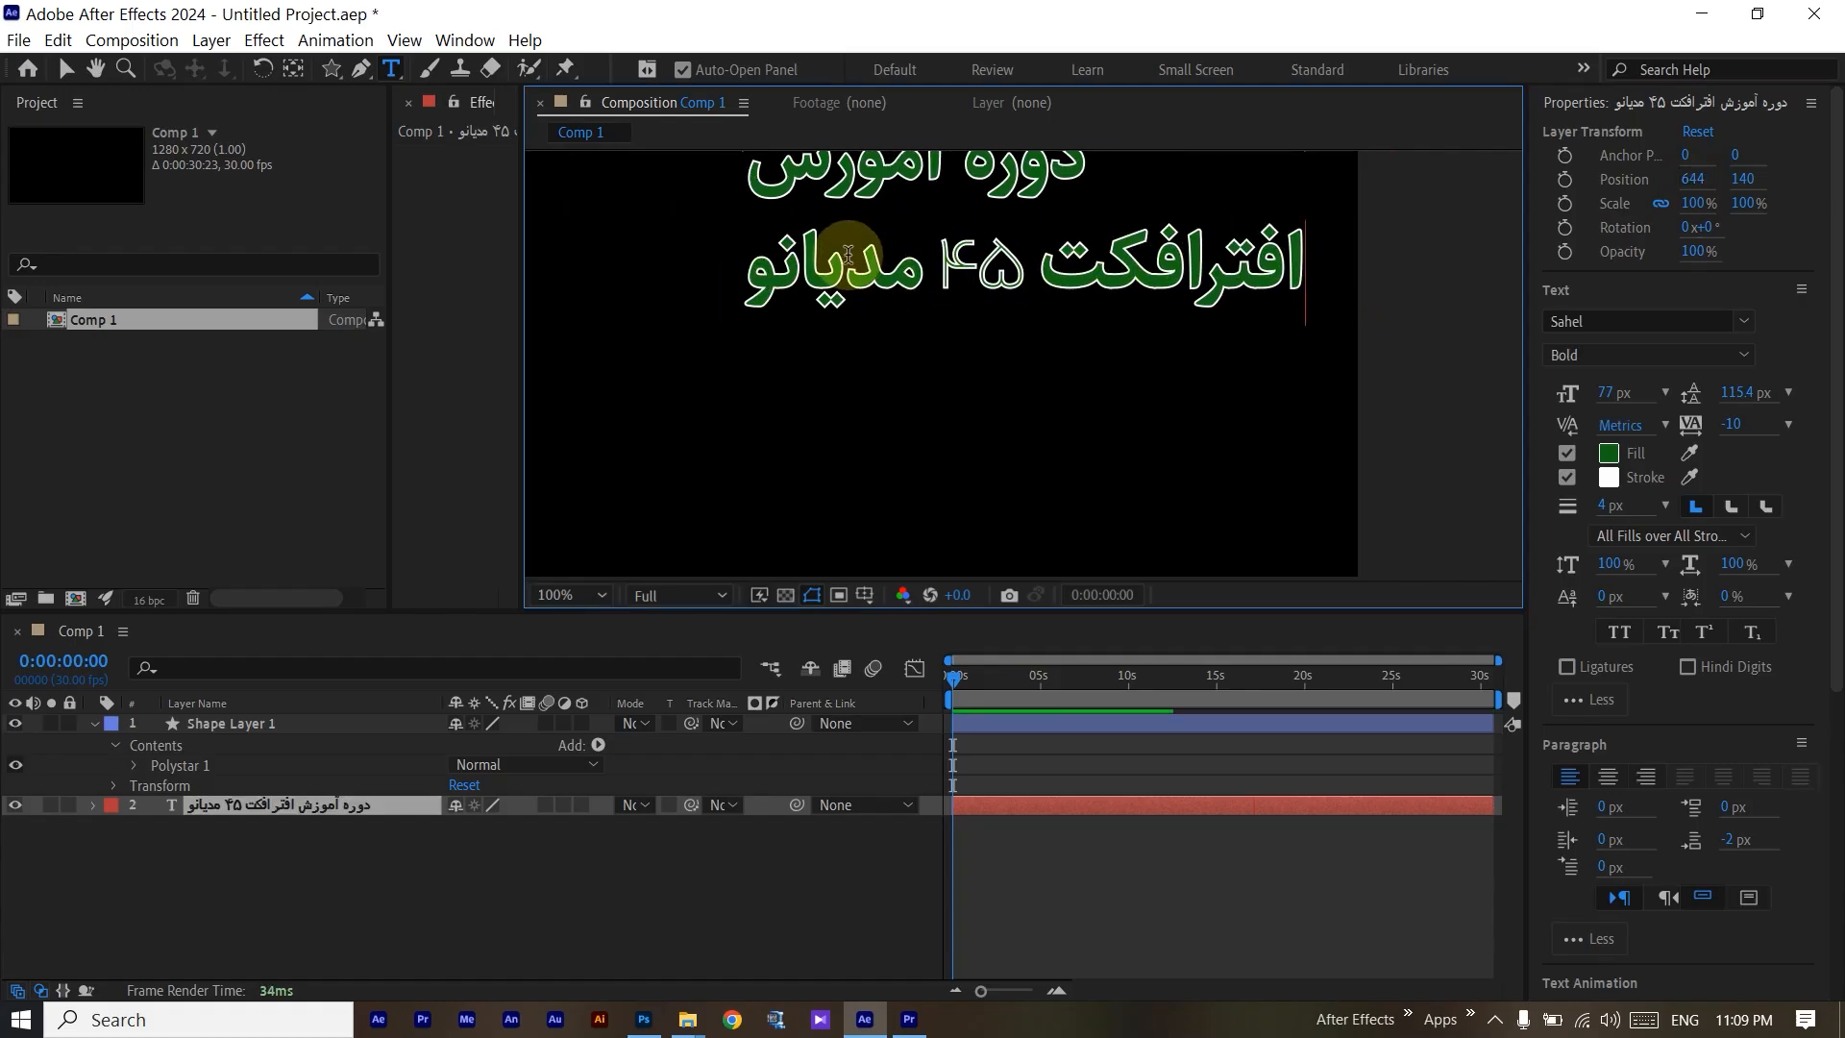
{"action": "left_click", "coordinate": [795, 264]}
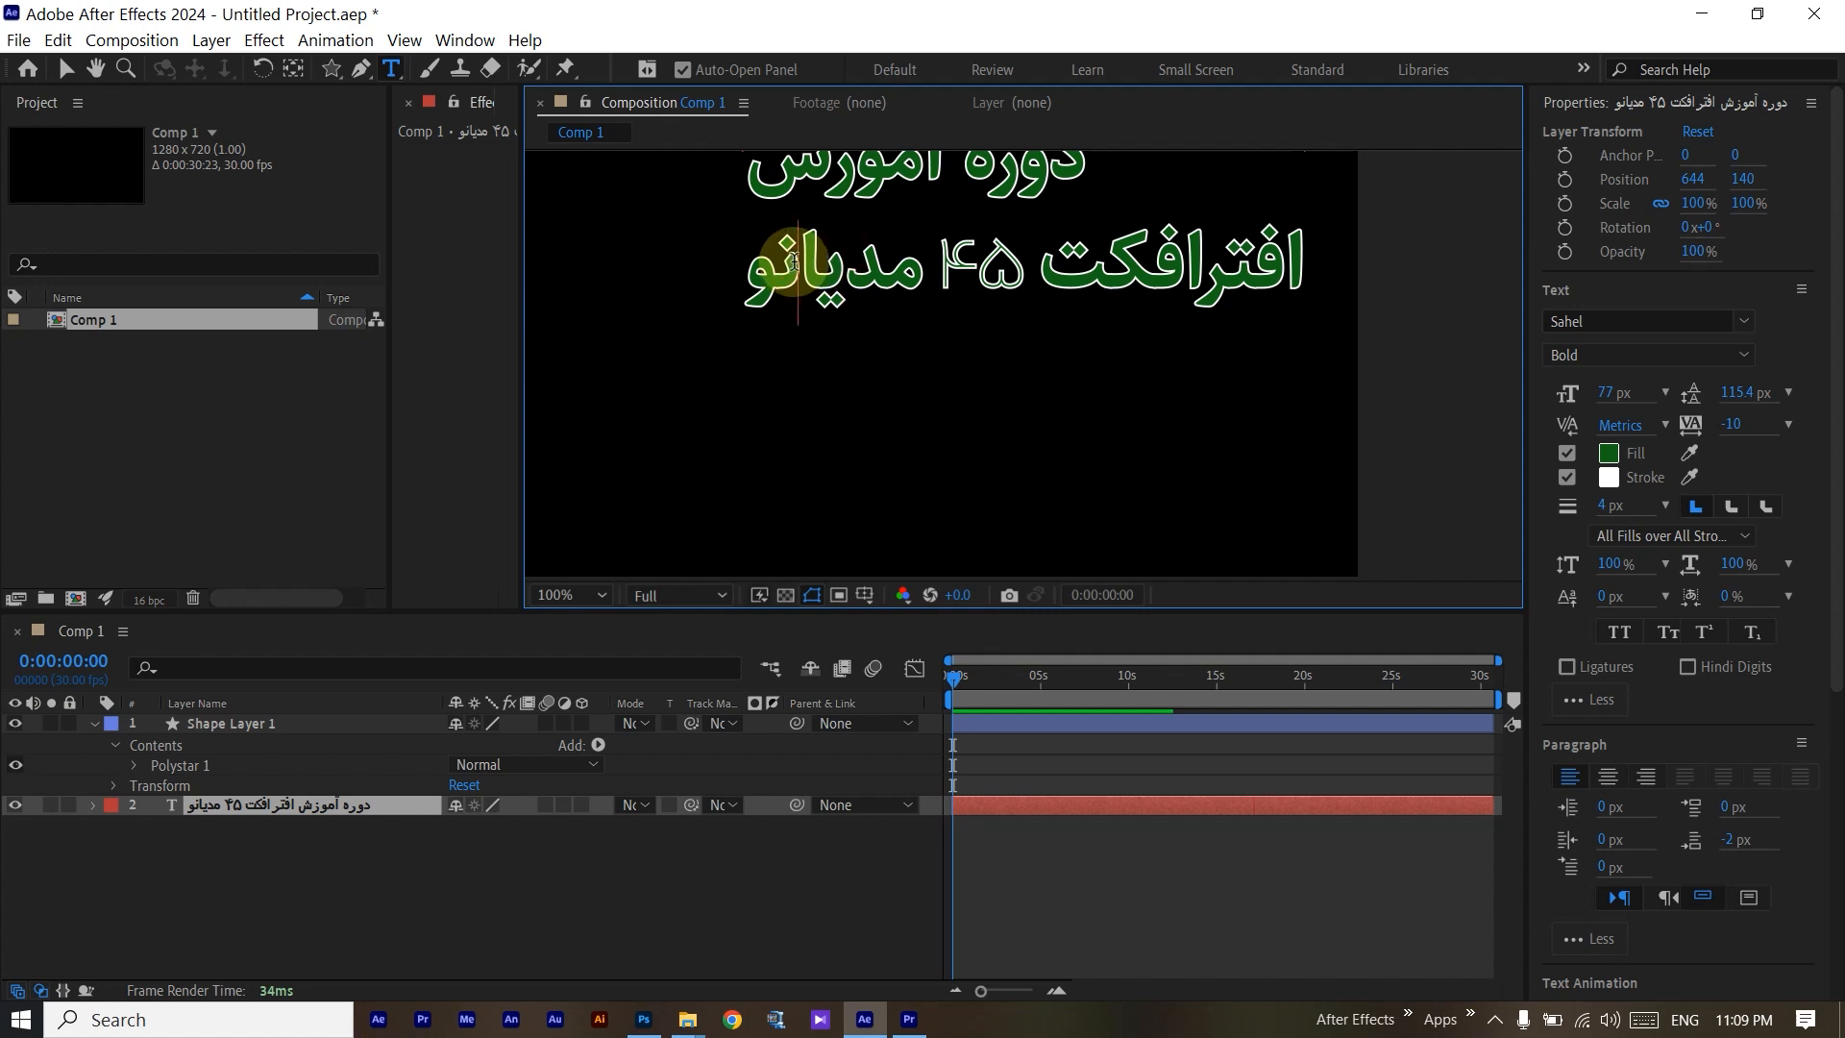
{"action": "left_click", "coordinate": [754, 266]}
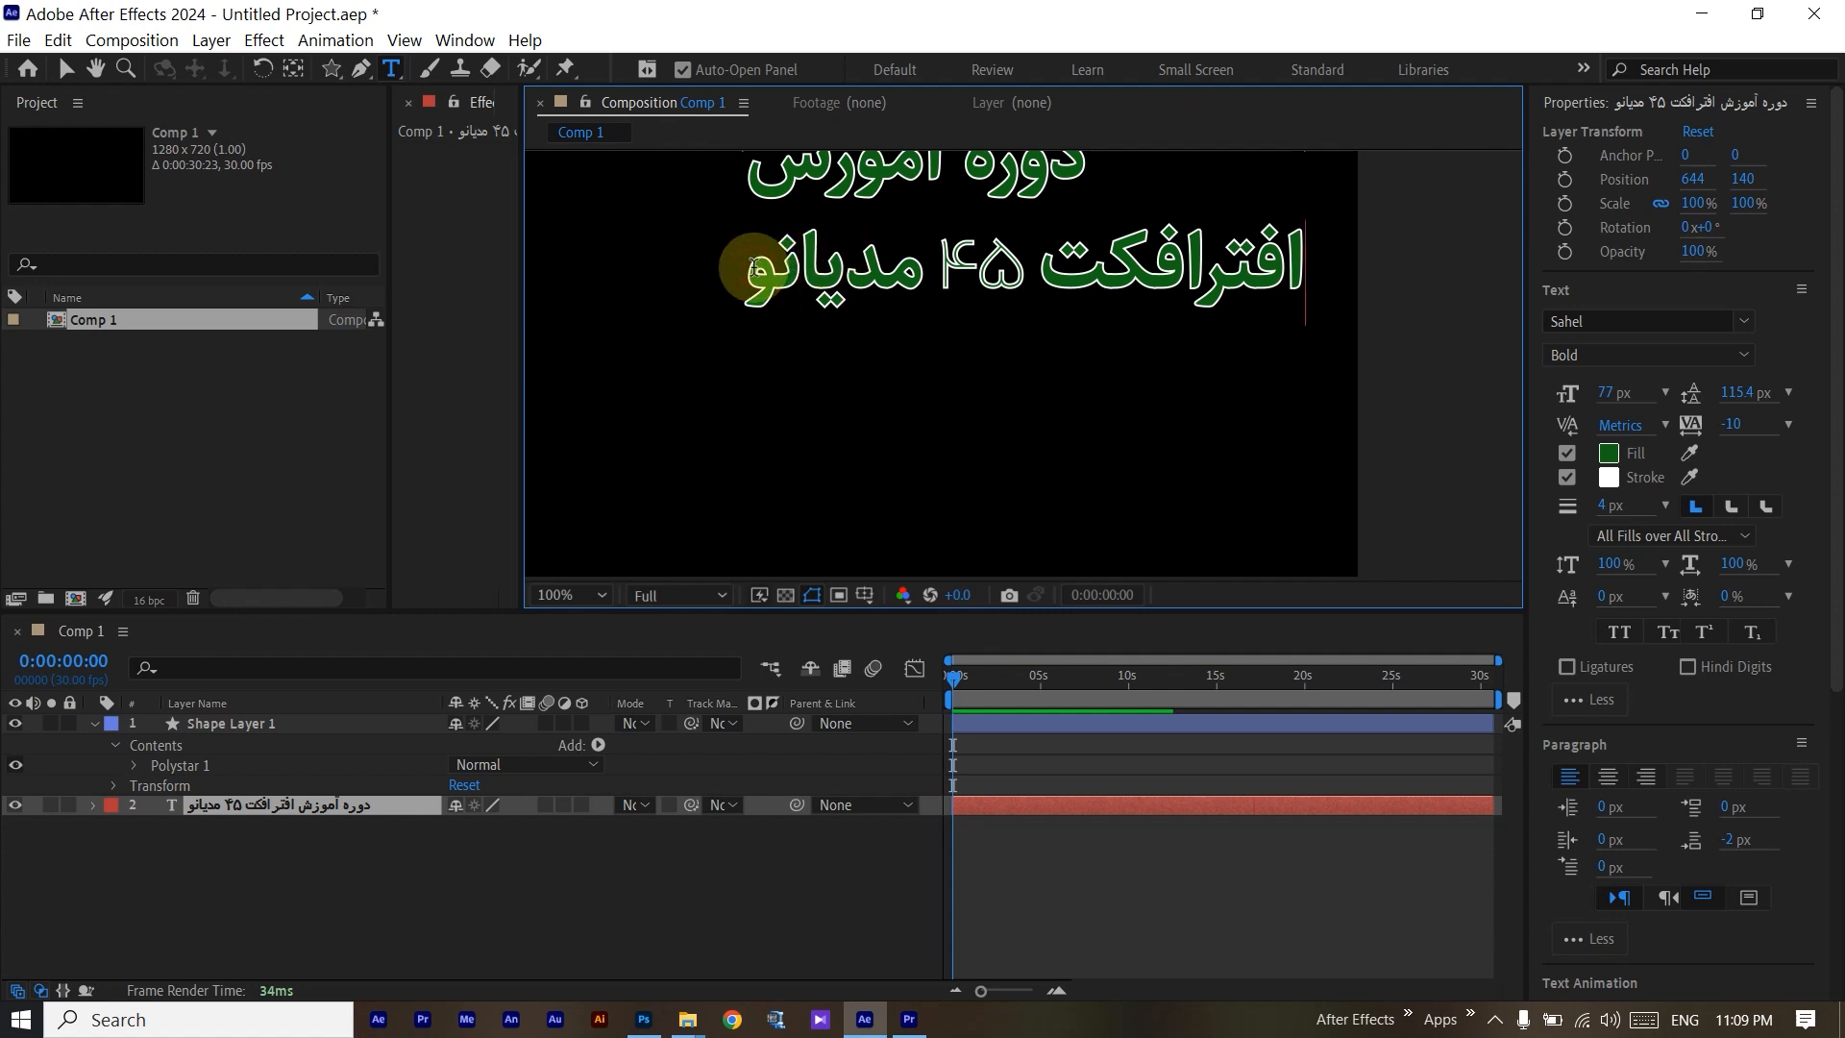
{"action": "type", "text": "!"}
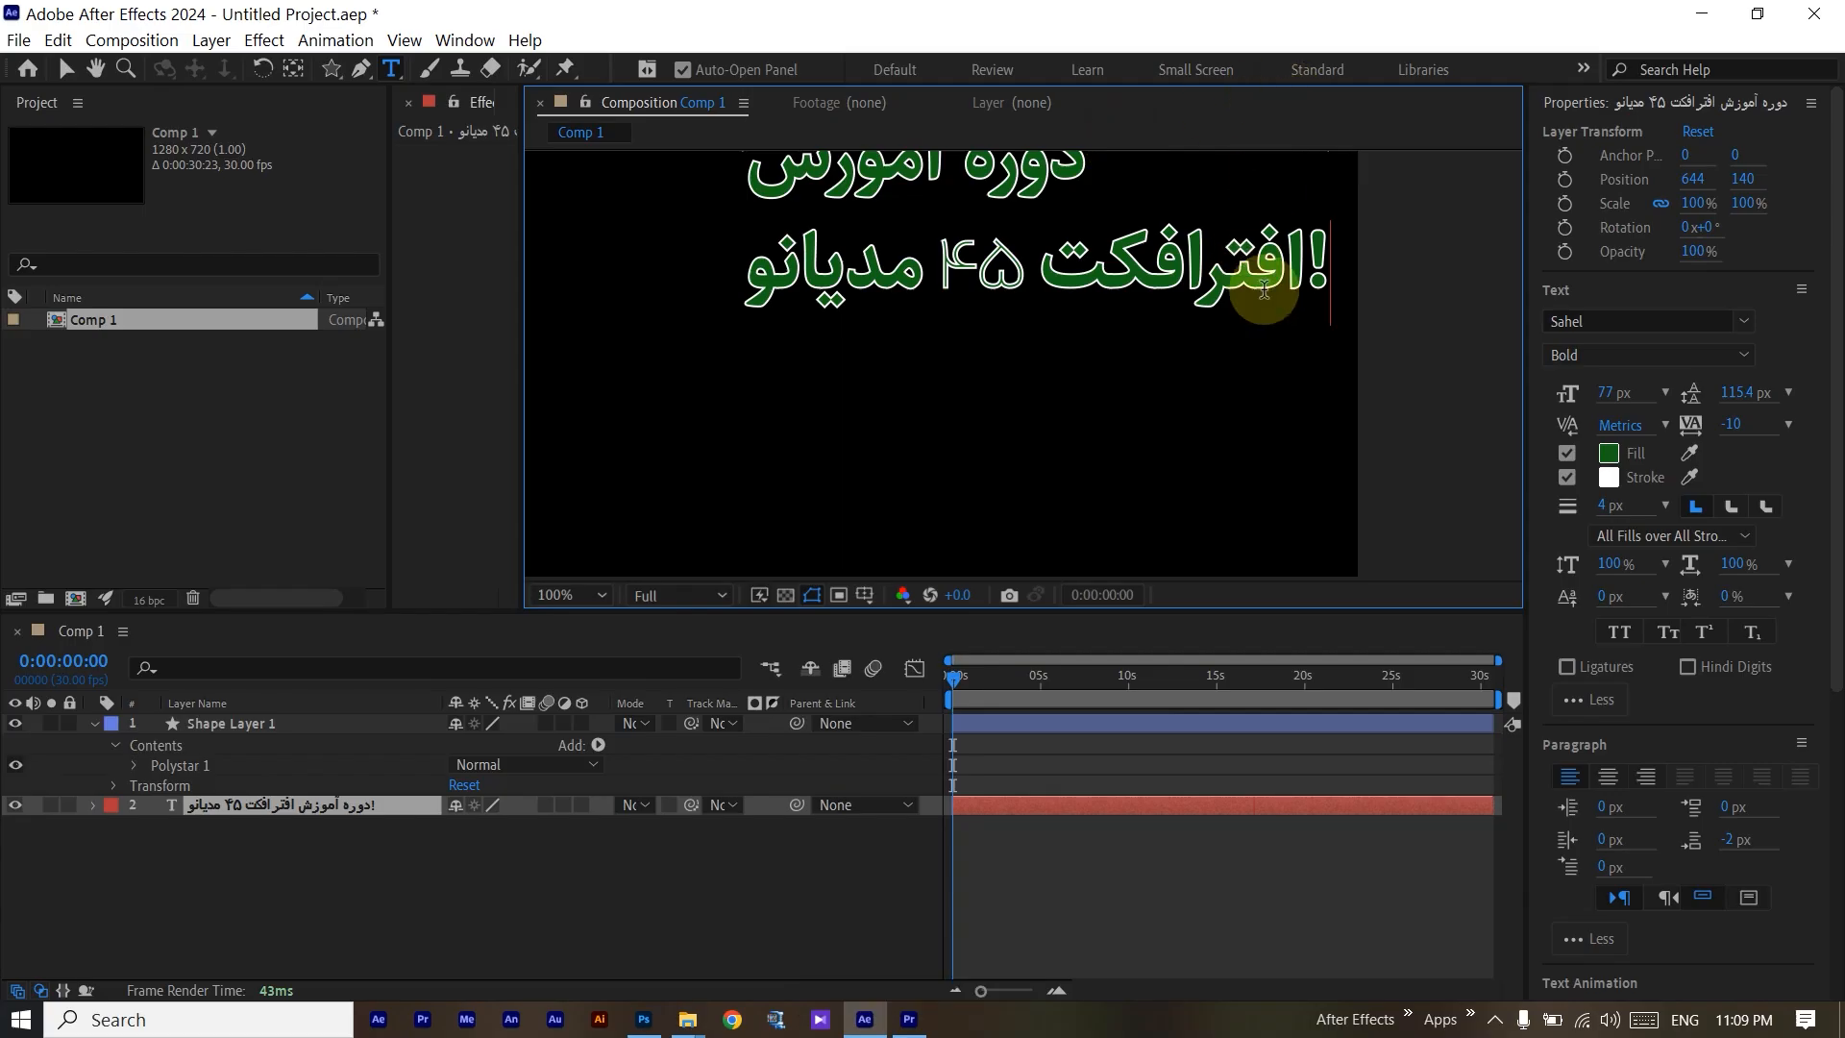
{"action": "left_click", "coordinate": [428, 861]}
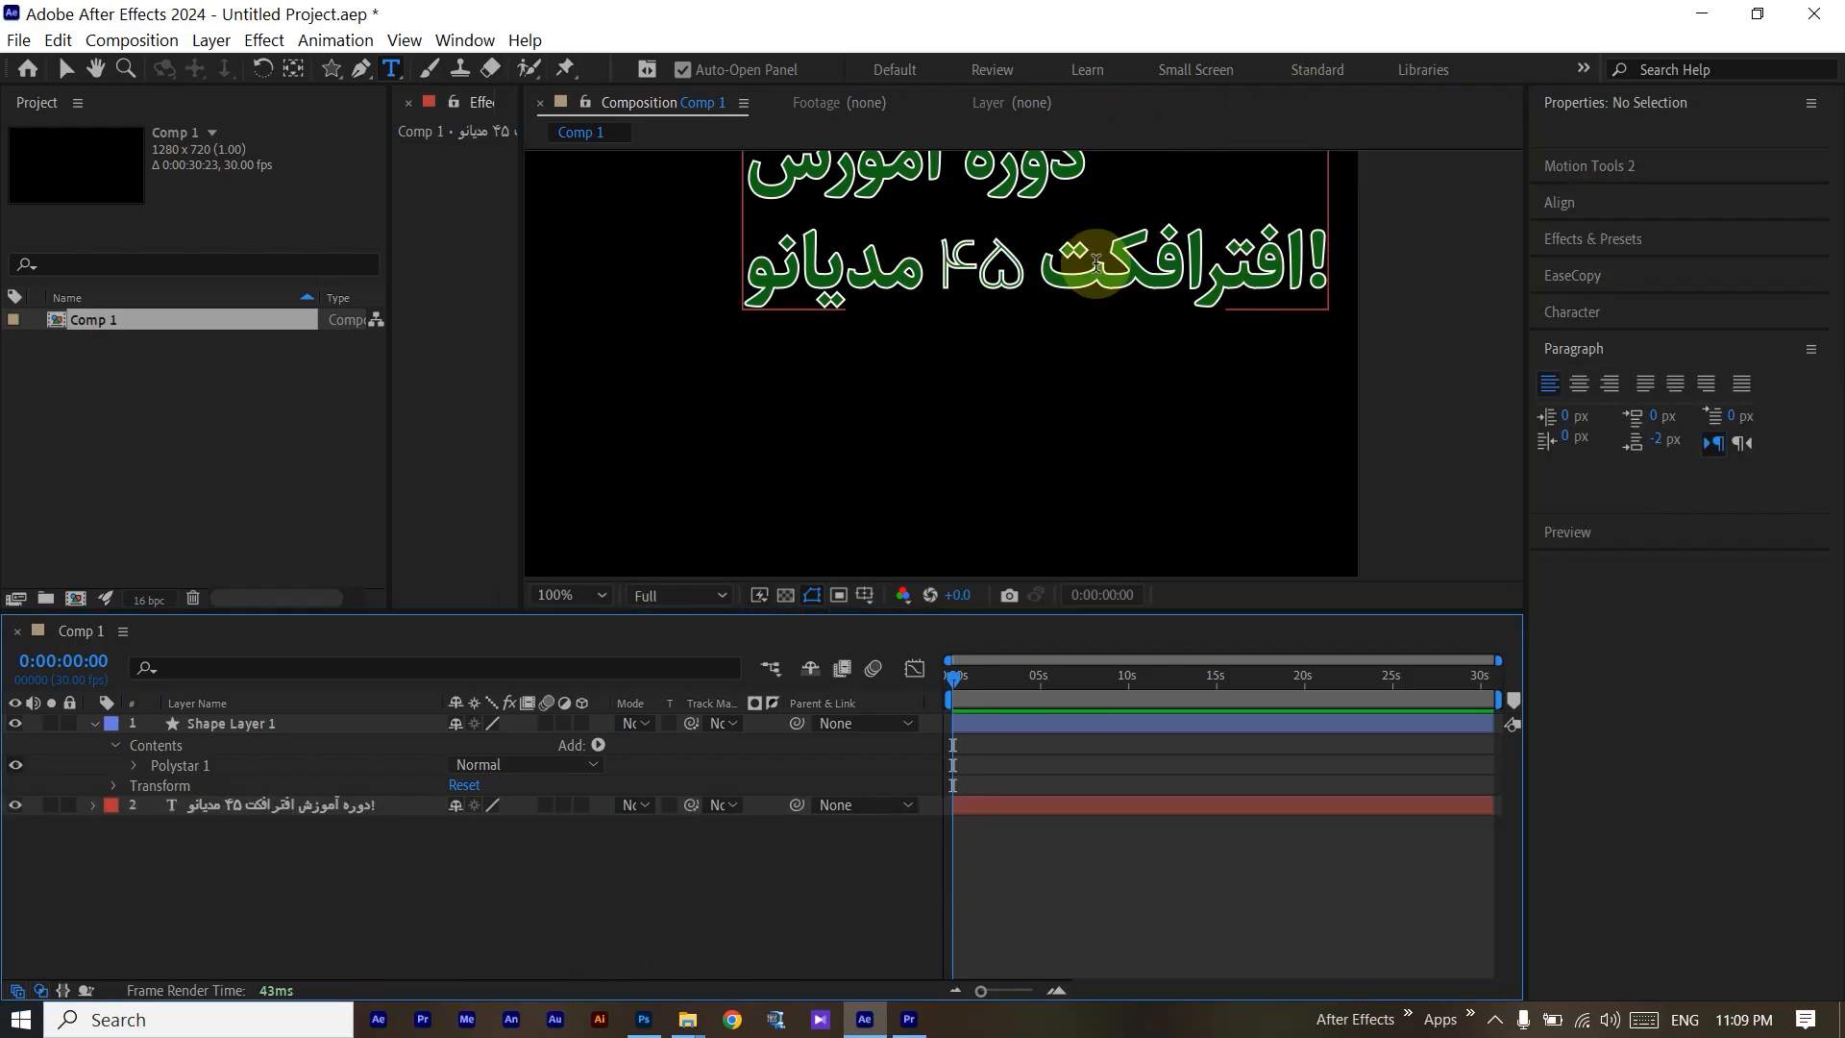
Format the title layer as right-to-left, center-aligned text and position it at 857, 233.
{"action": "left_click", "coordinate": [347, 807]}
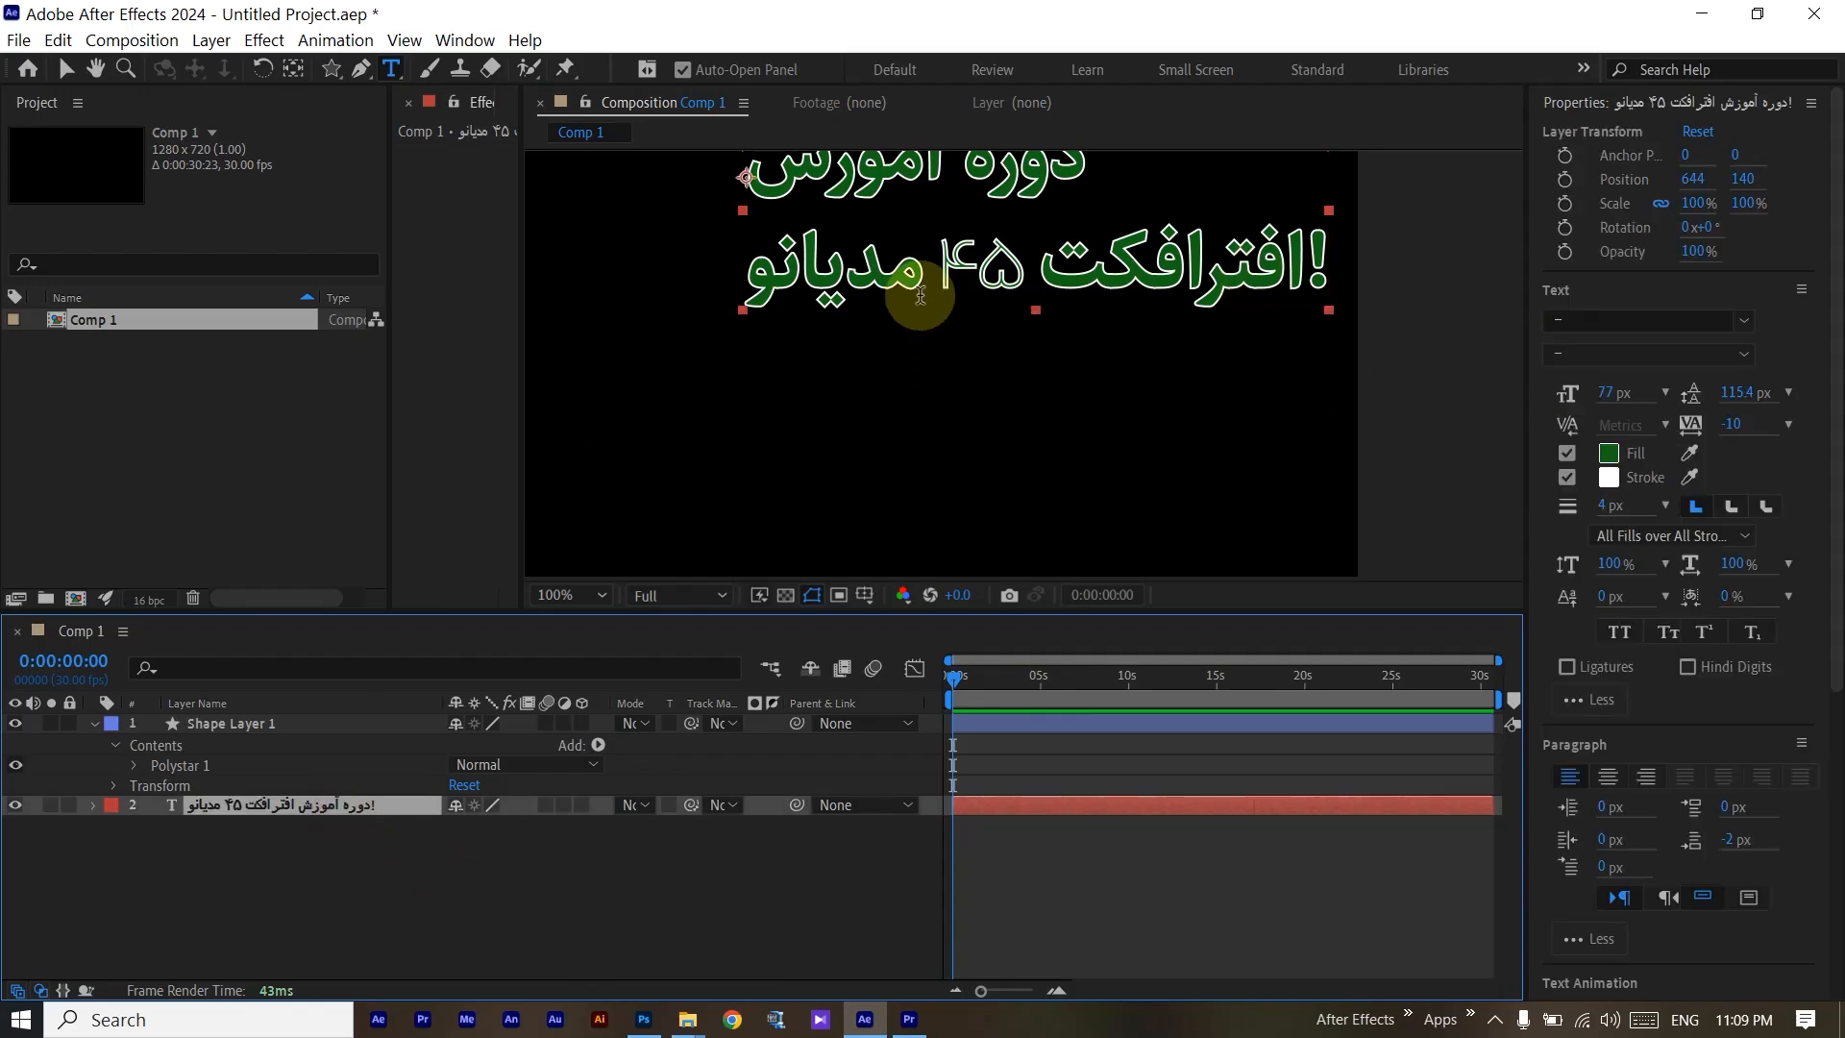
{"action": "left_click", "coordinate": [1653, 900]}
{"action": "left_click_drag", "start_coordinate": [1688, 188], "coordinate": [1554, 978]}
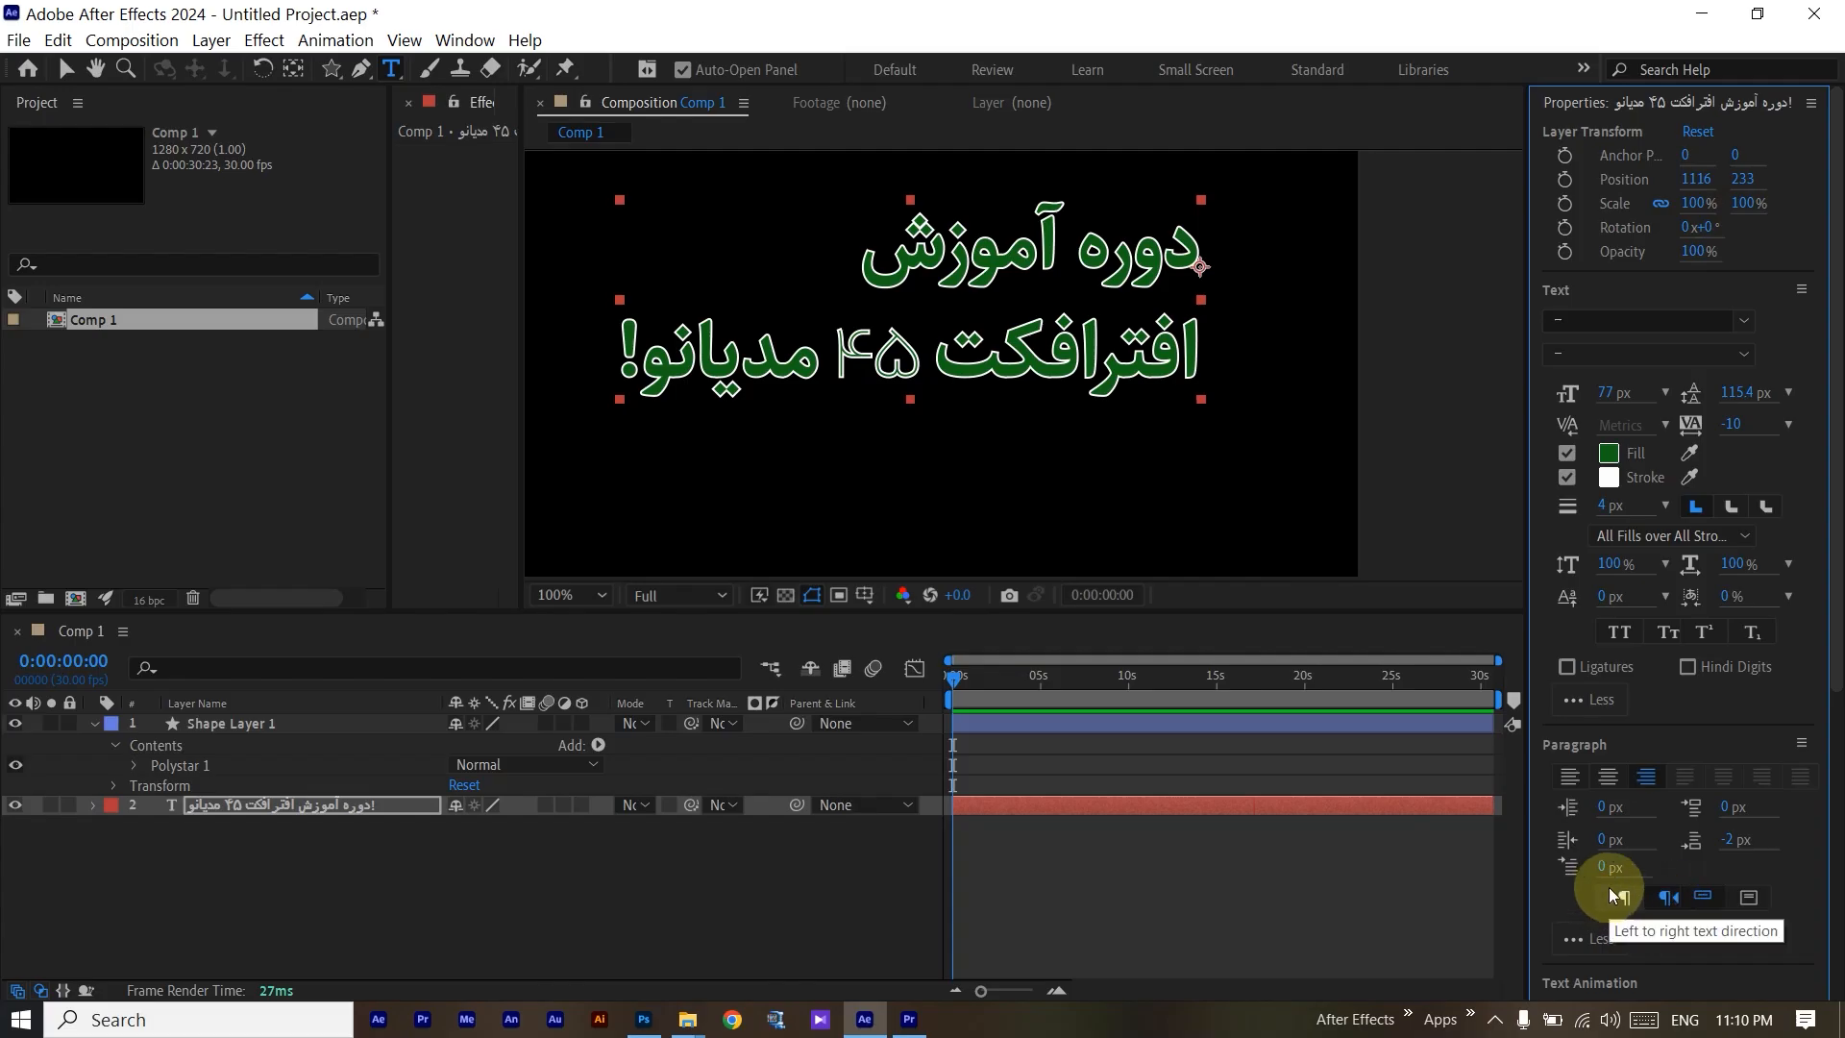
{"action": "left_click", "coordinate": [1609, 778]}
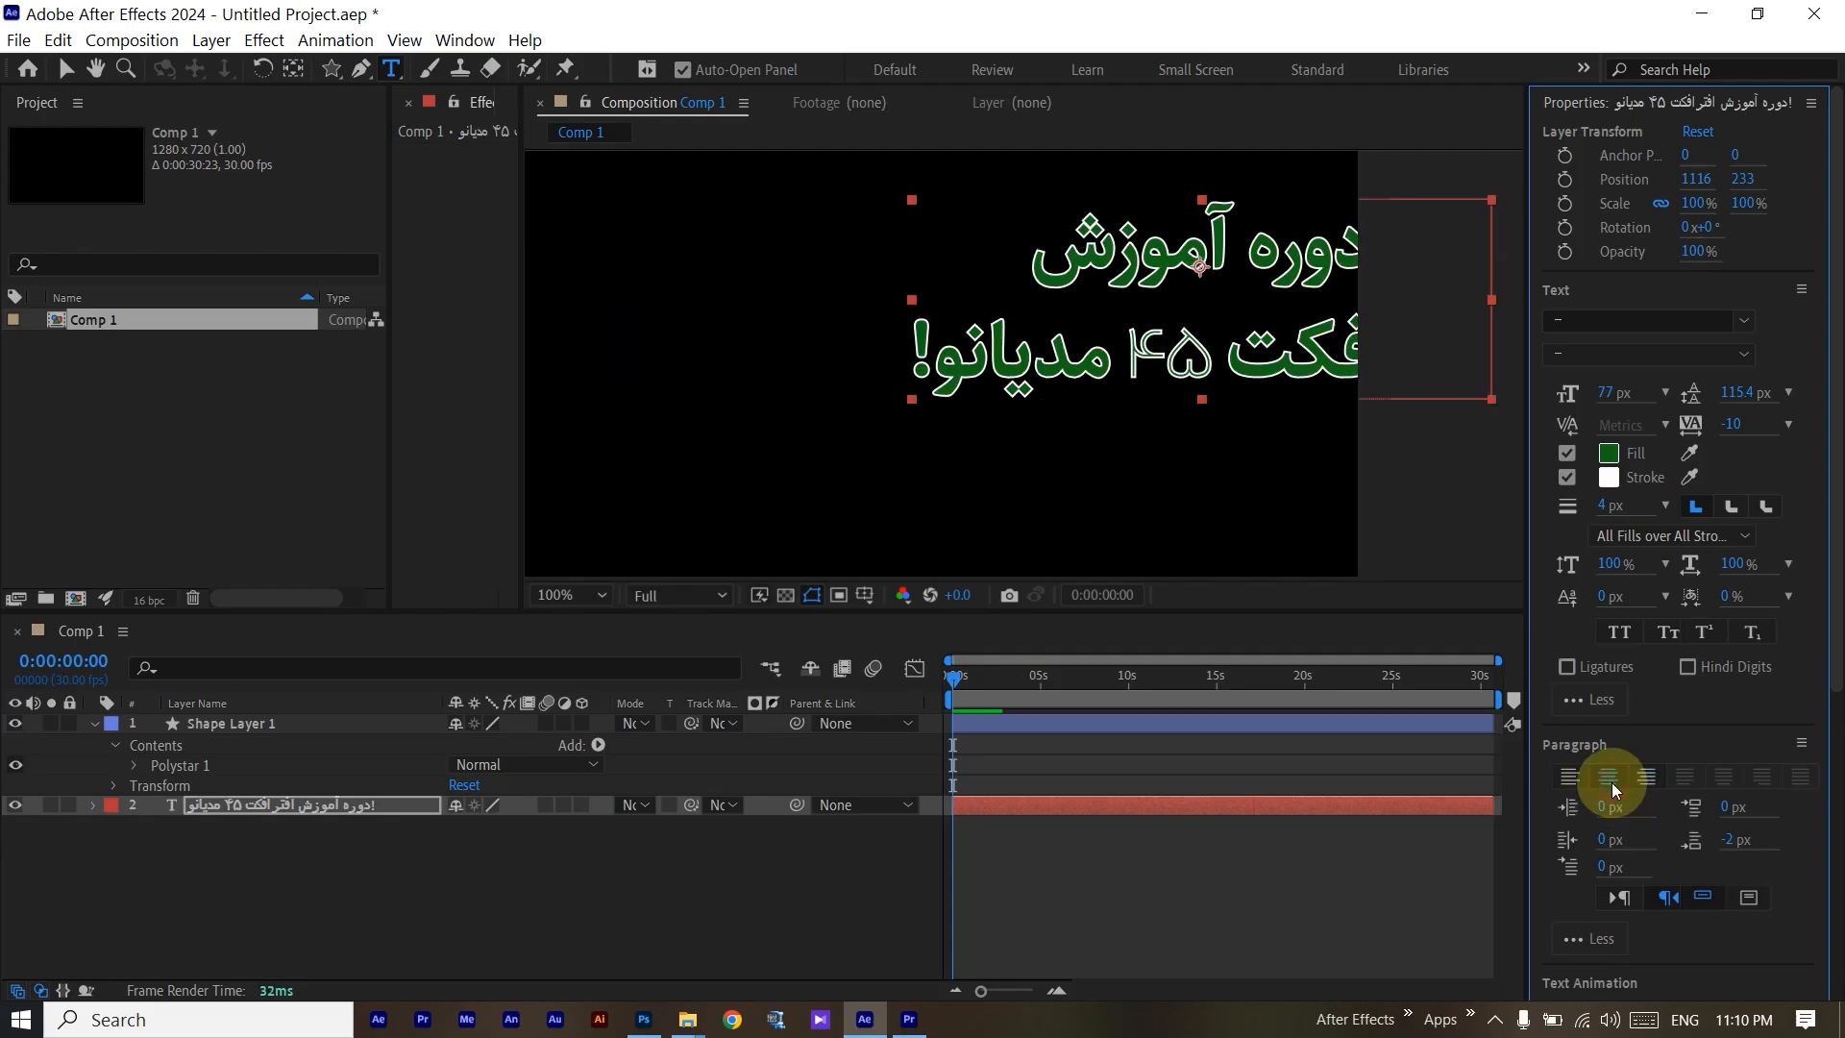
{"action": "left_click_drag", "start_coordinate": [1709, 192], "coordinate": [1421, 211]}
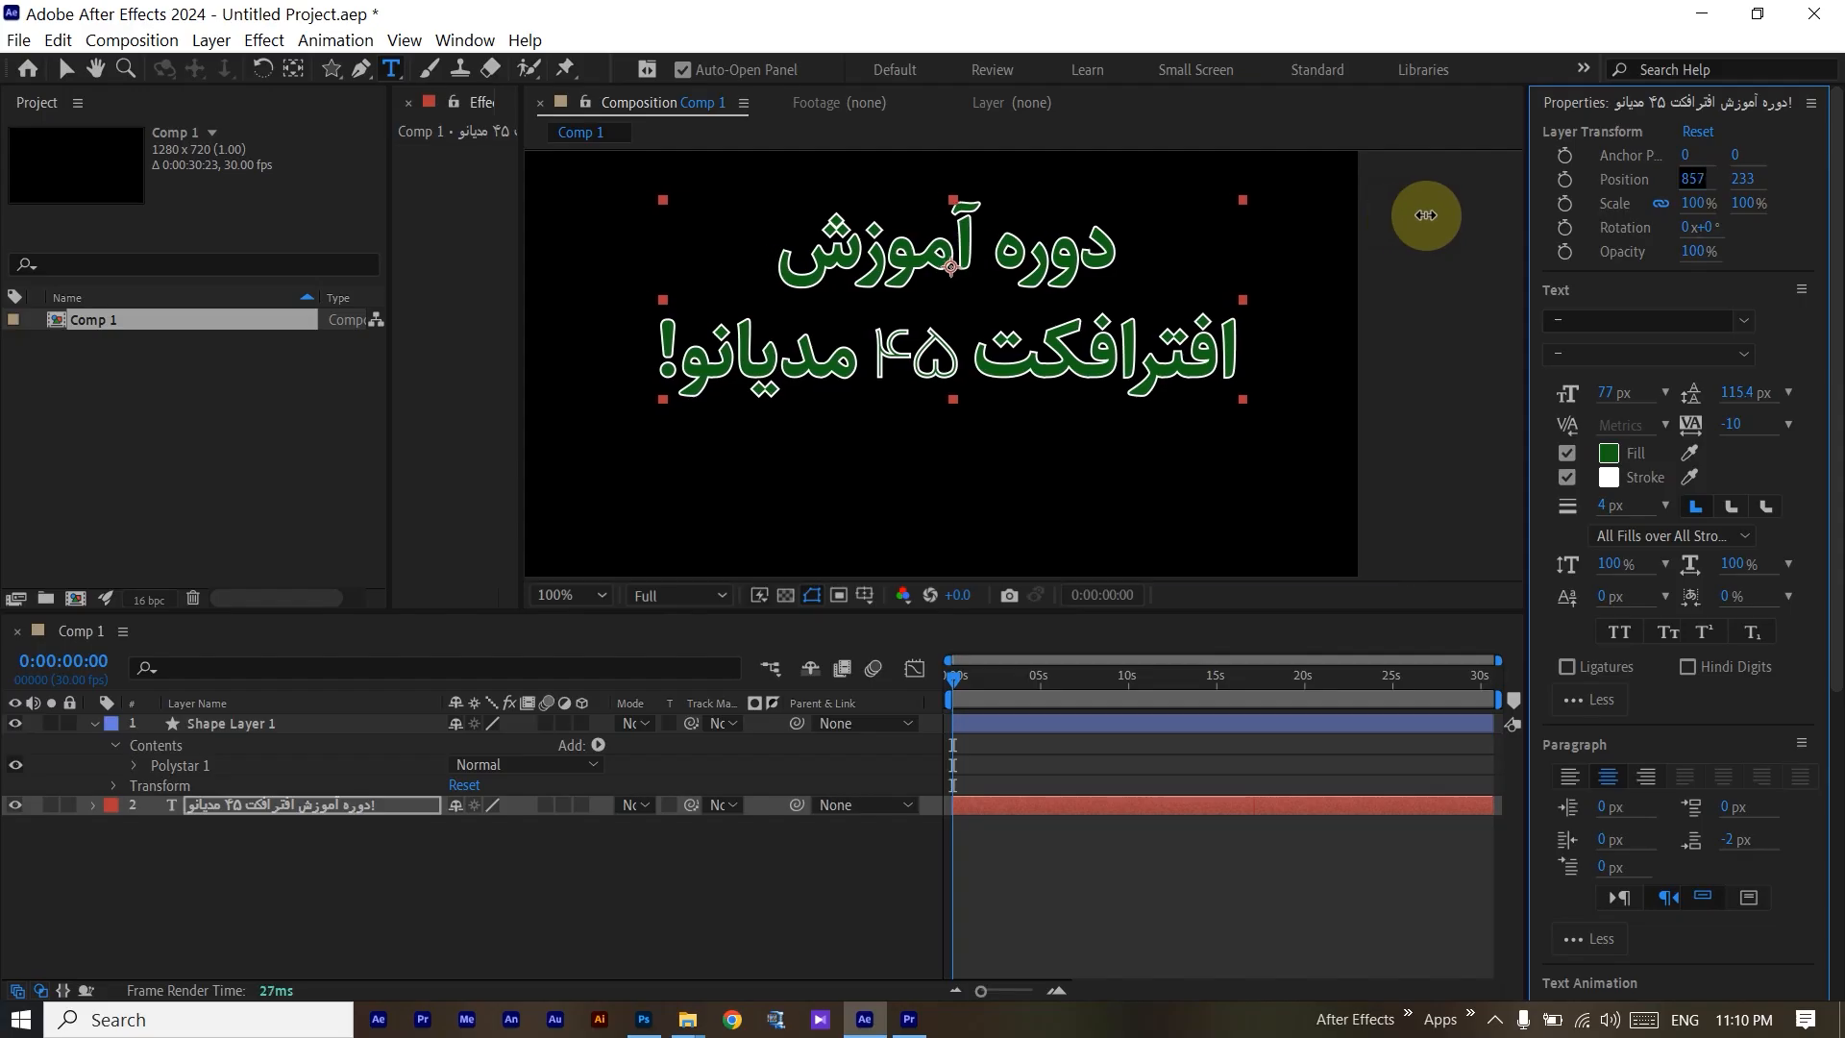
Delete the number ۴۵ from the title's second line.
{"action": "left_click", "coordinate": [884, 351]}
{"action": "left_click_drag", "start_coordinate": [884, 351], "coordinate": [961, 344]}
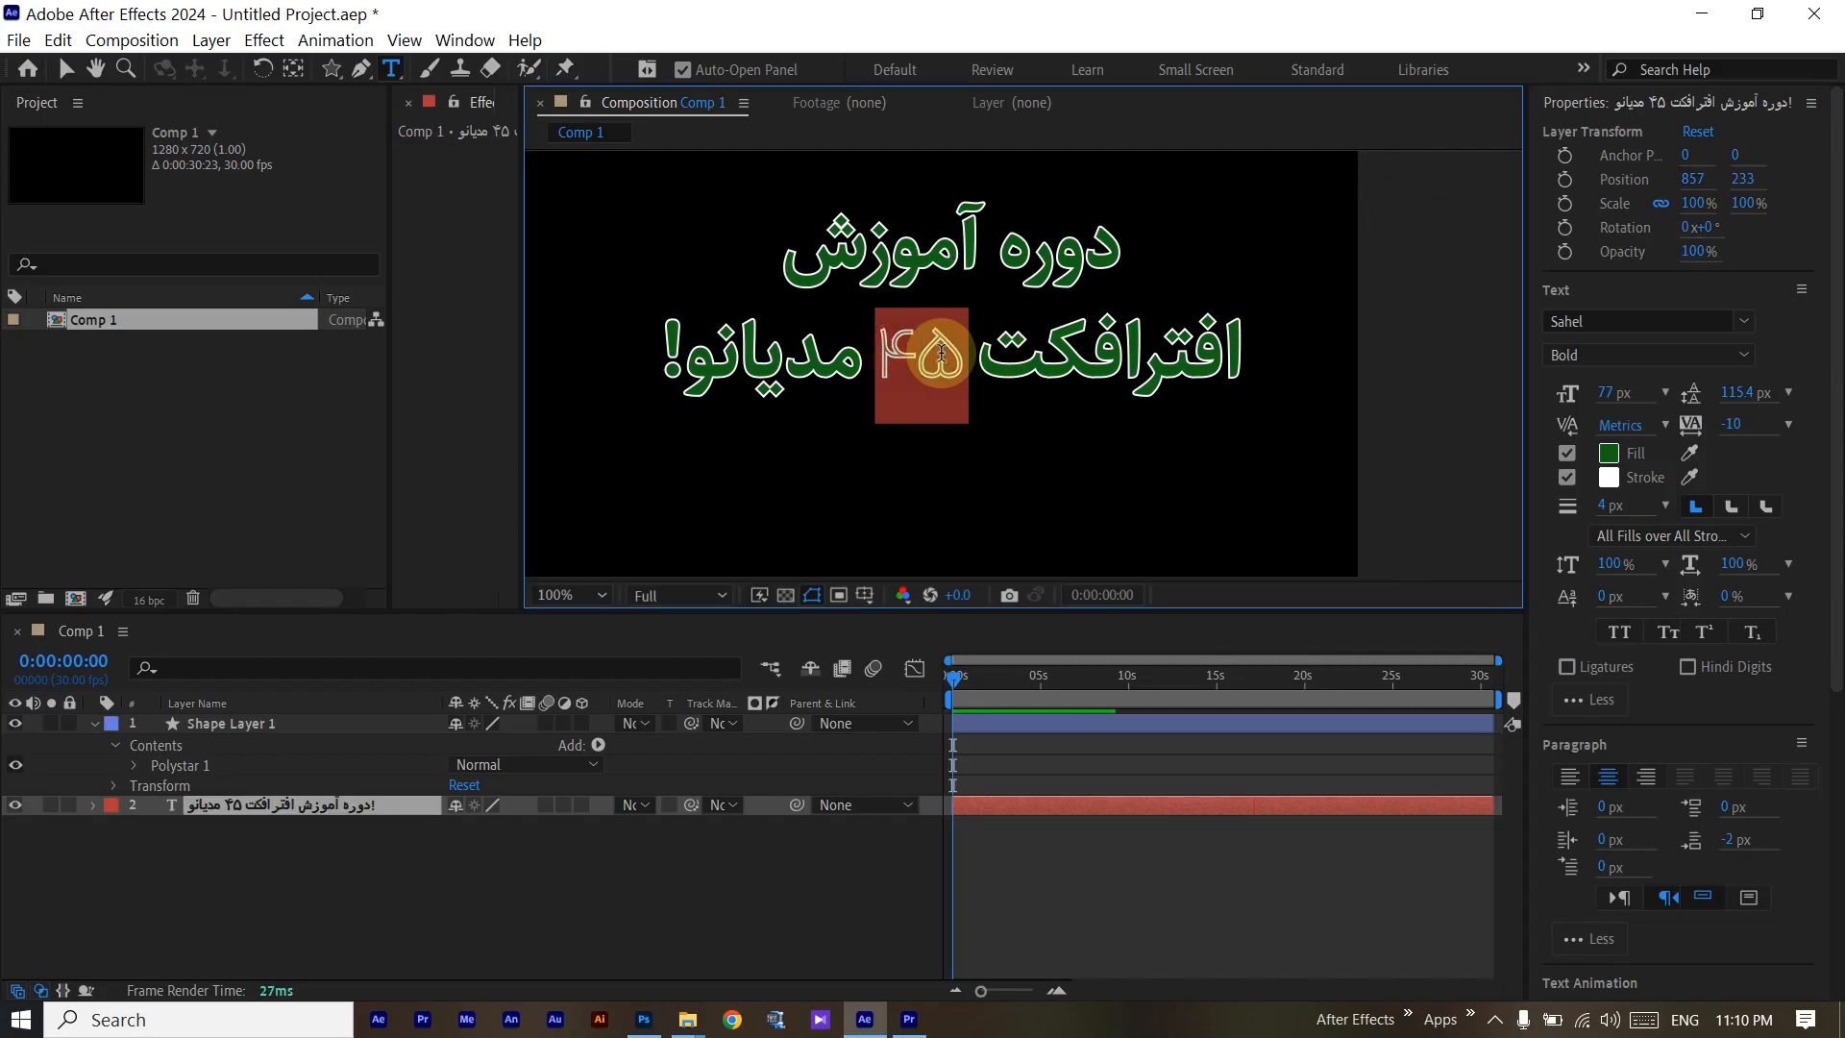
{"action": "key", "text": "BackSpace"}
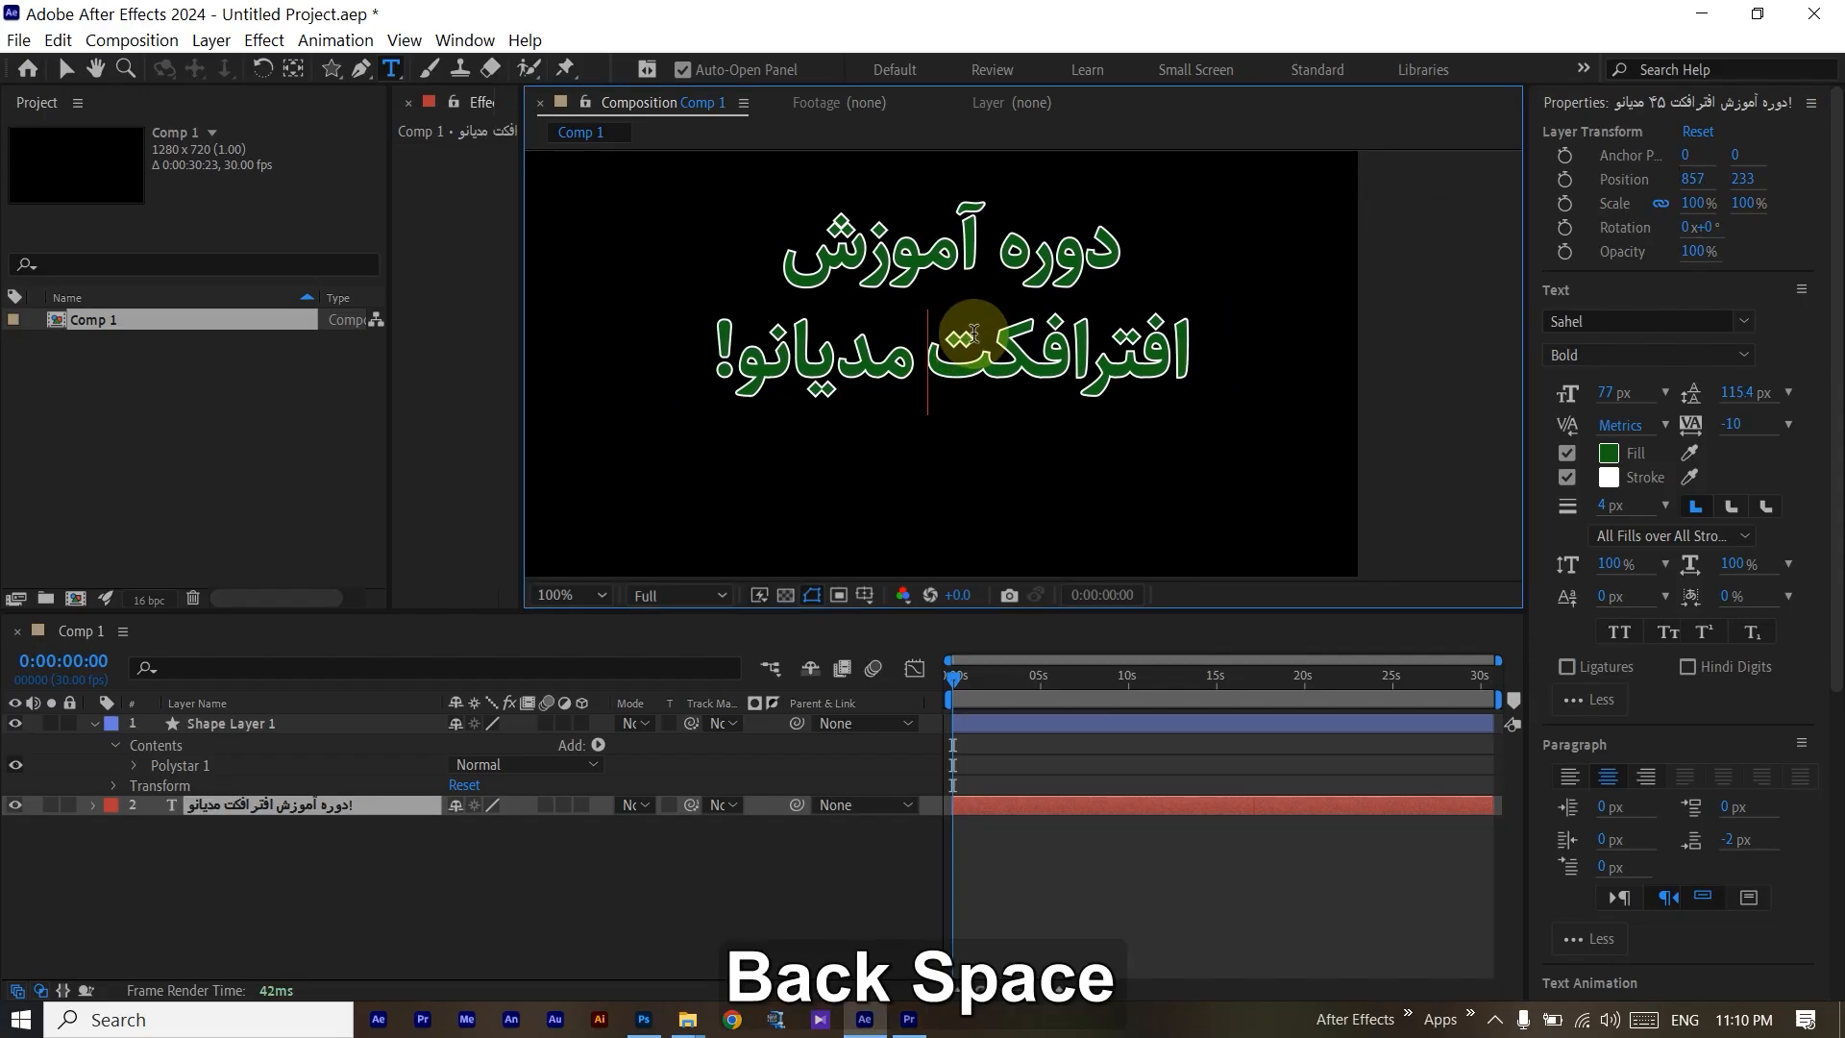
{"action": "left_click", "coordinate": [713, 873]}
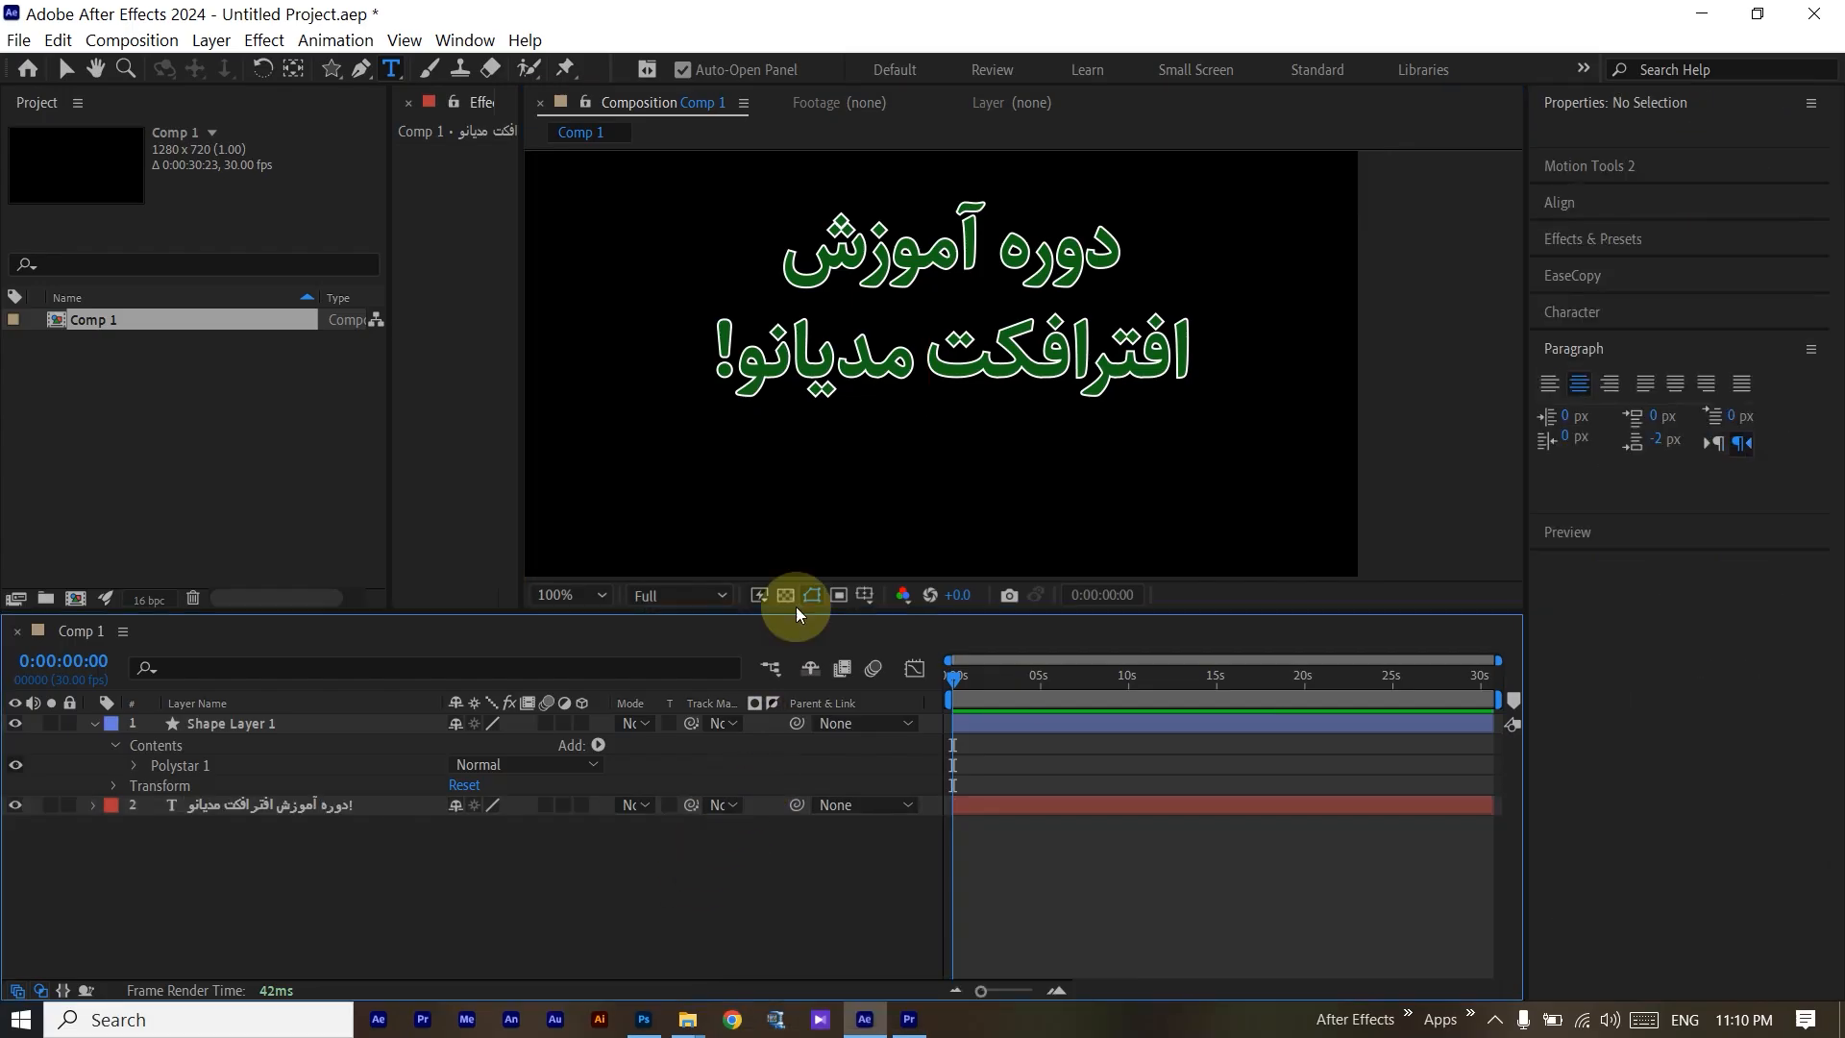
Expand the title layer and its Text group in the timeline.
{"action": "left_click", "coordinate": [255, 803]}
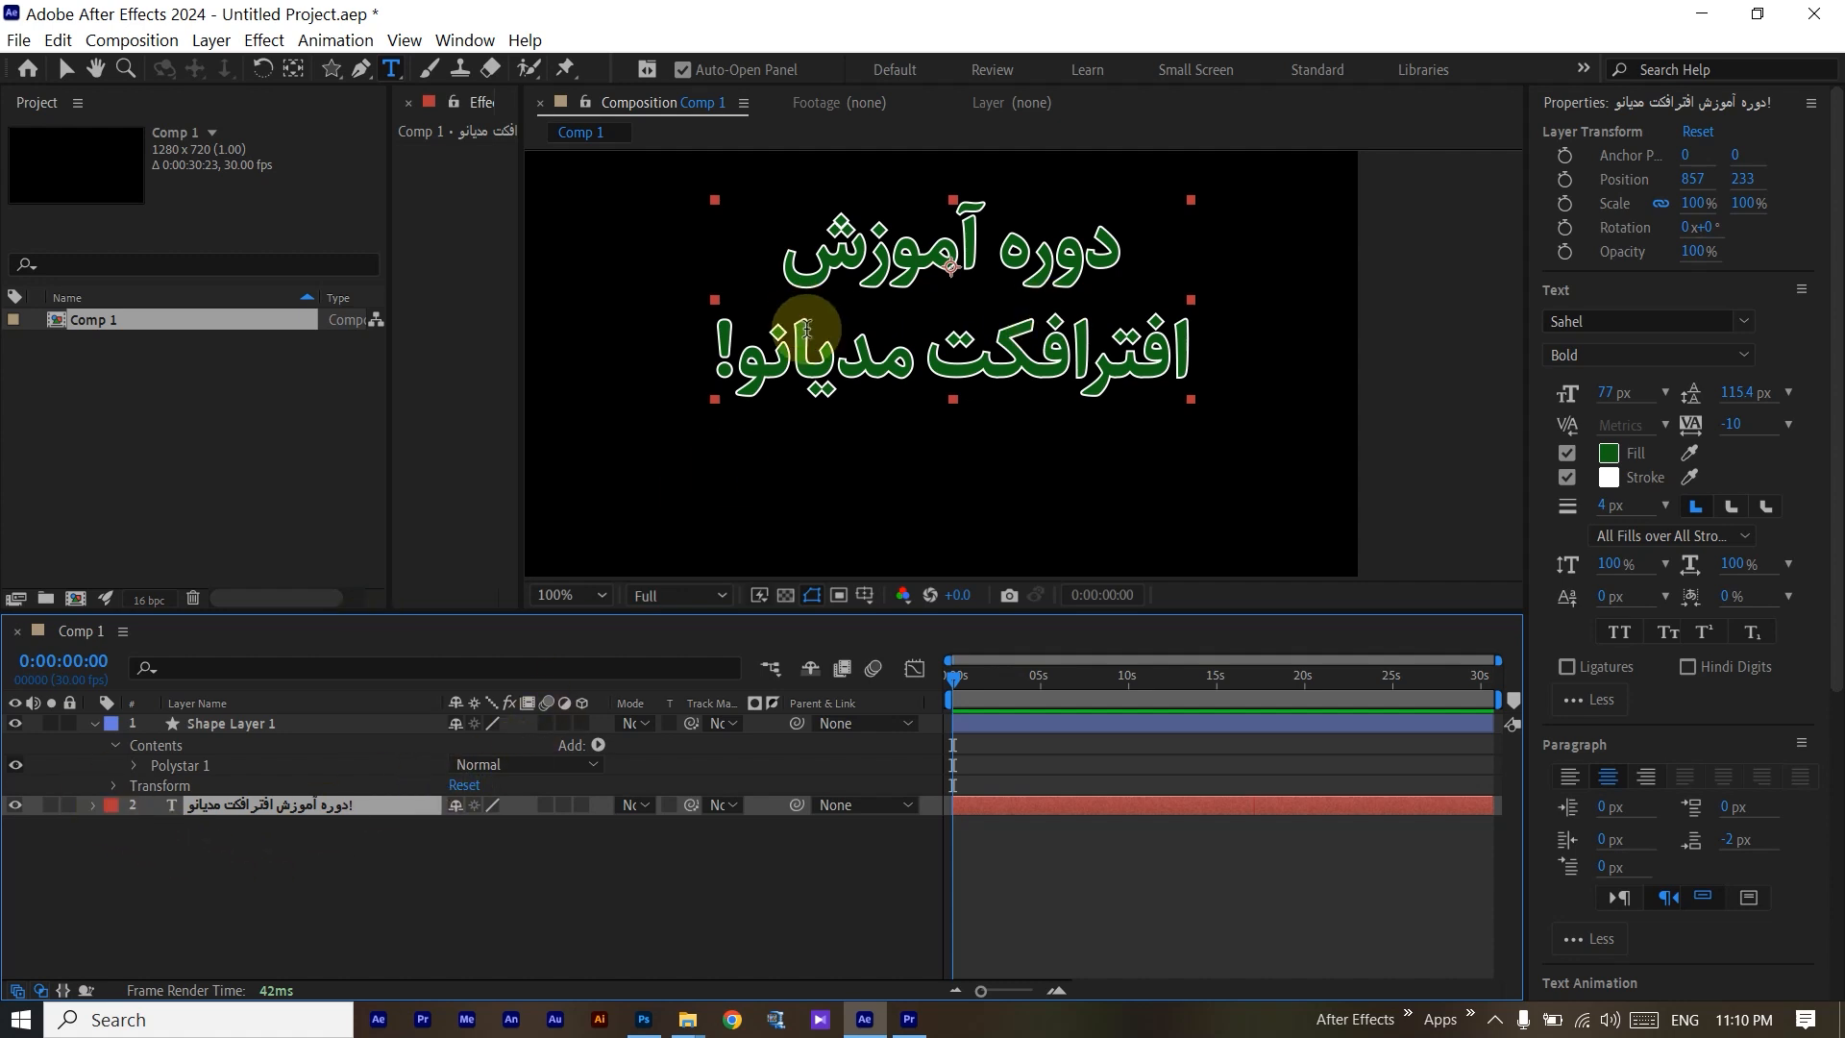
{"action": "left_click", "coordinate": [91, 809]}
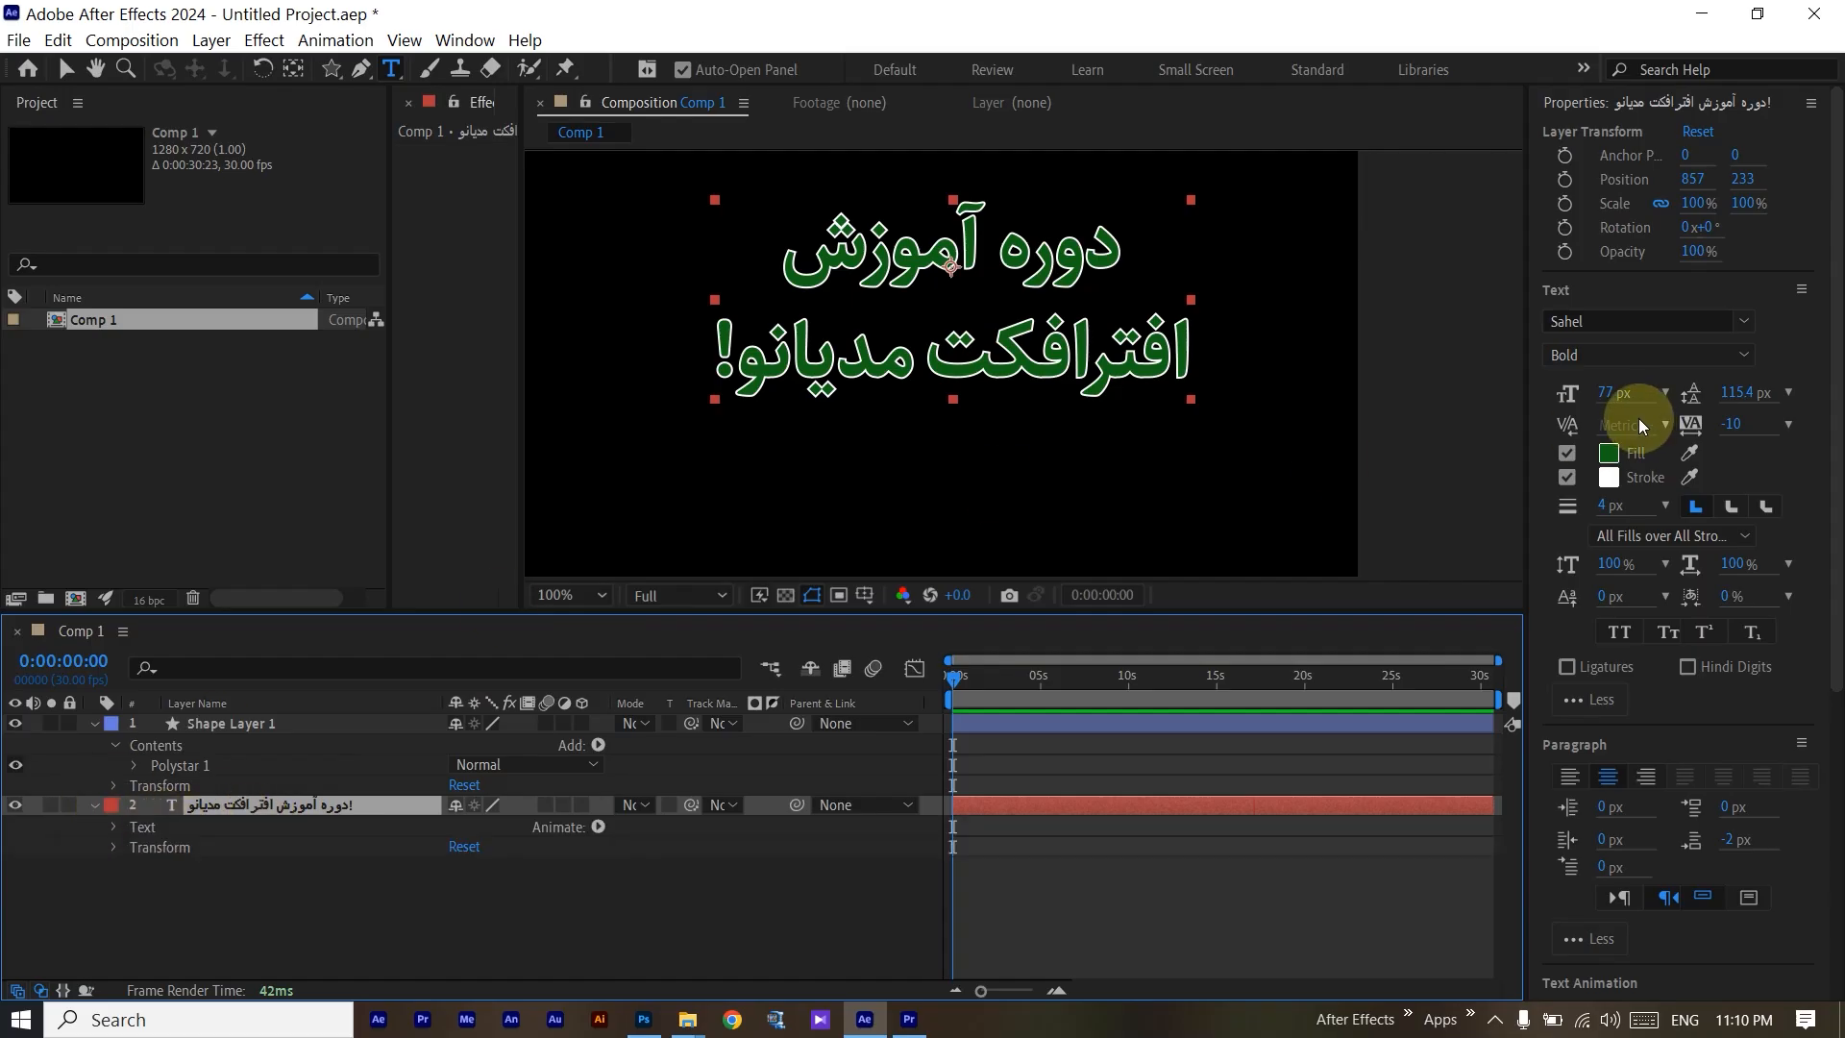
{"action": "left_click", "coordinate": [110, 830]}
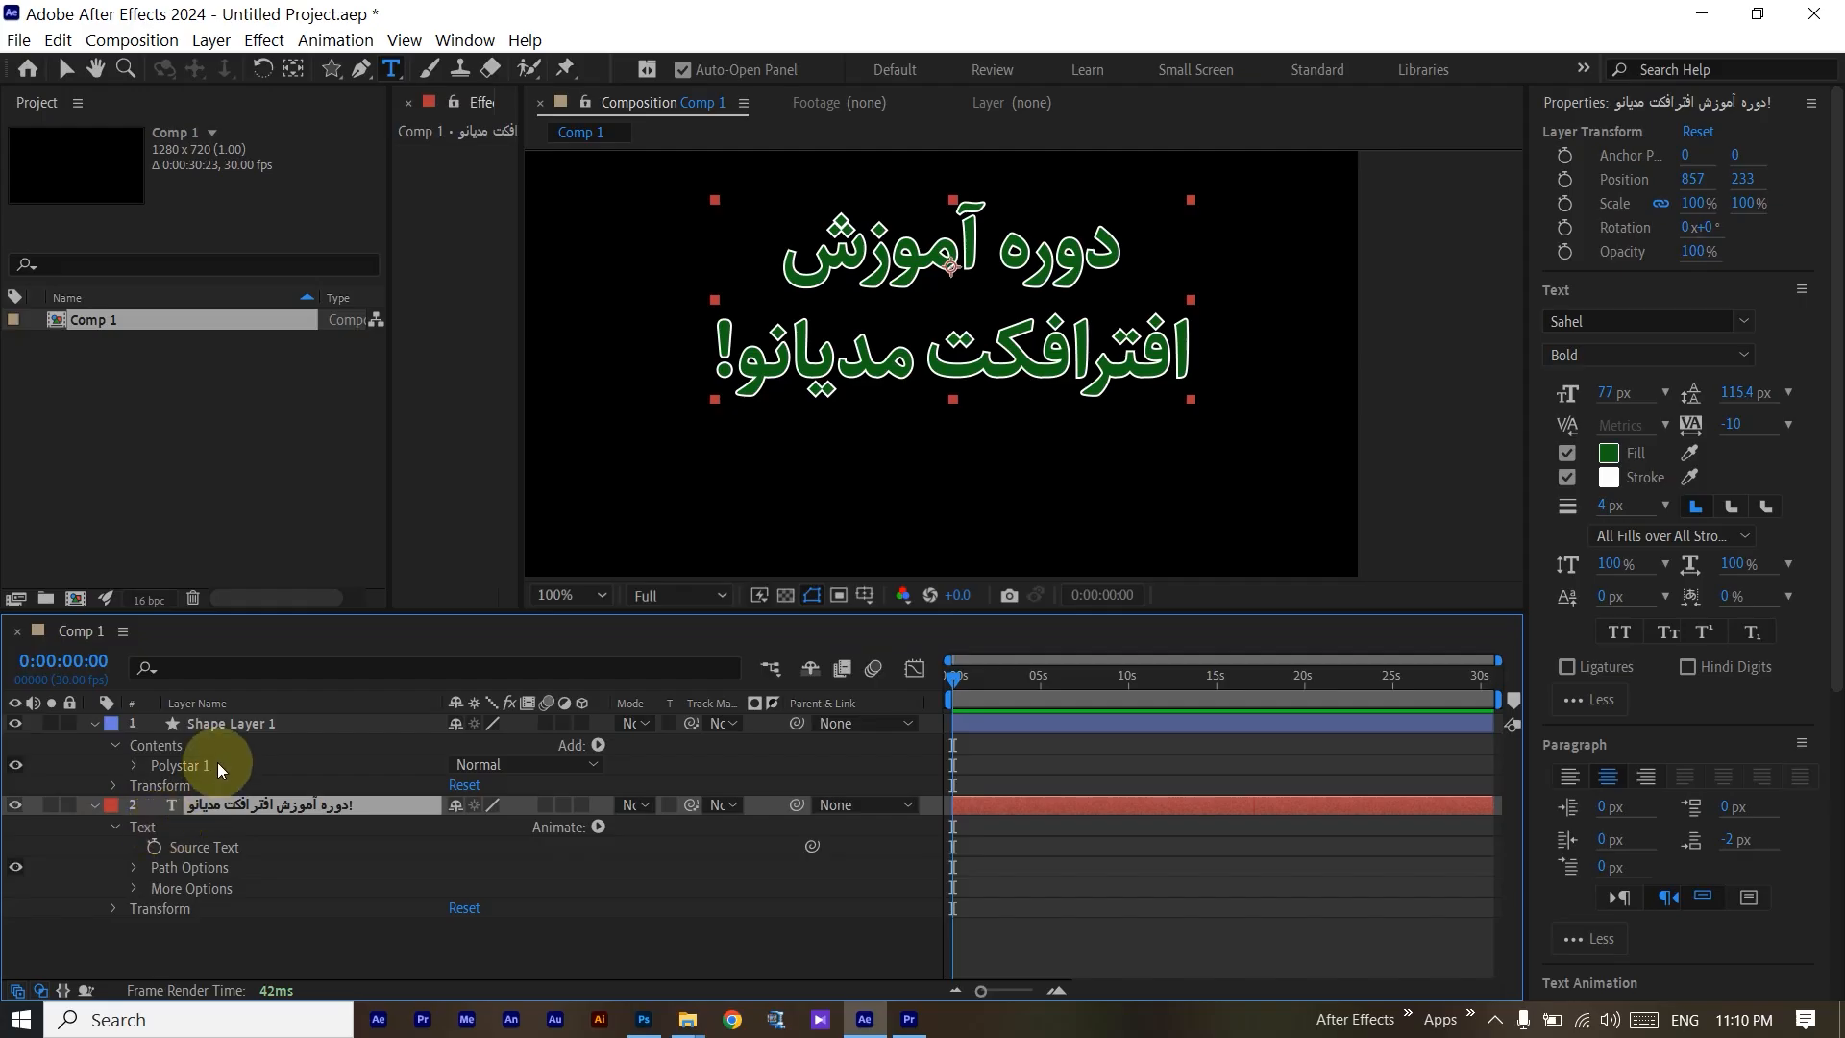
Delete Shape Layer 1 and reselect the title layer with its properties expanded.
{"action": "left_click", "coordinate": [221, 726]}
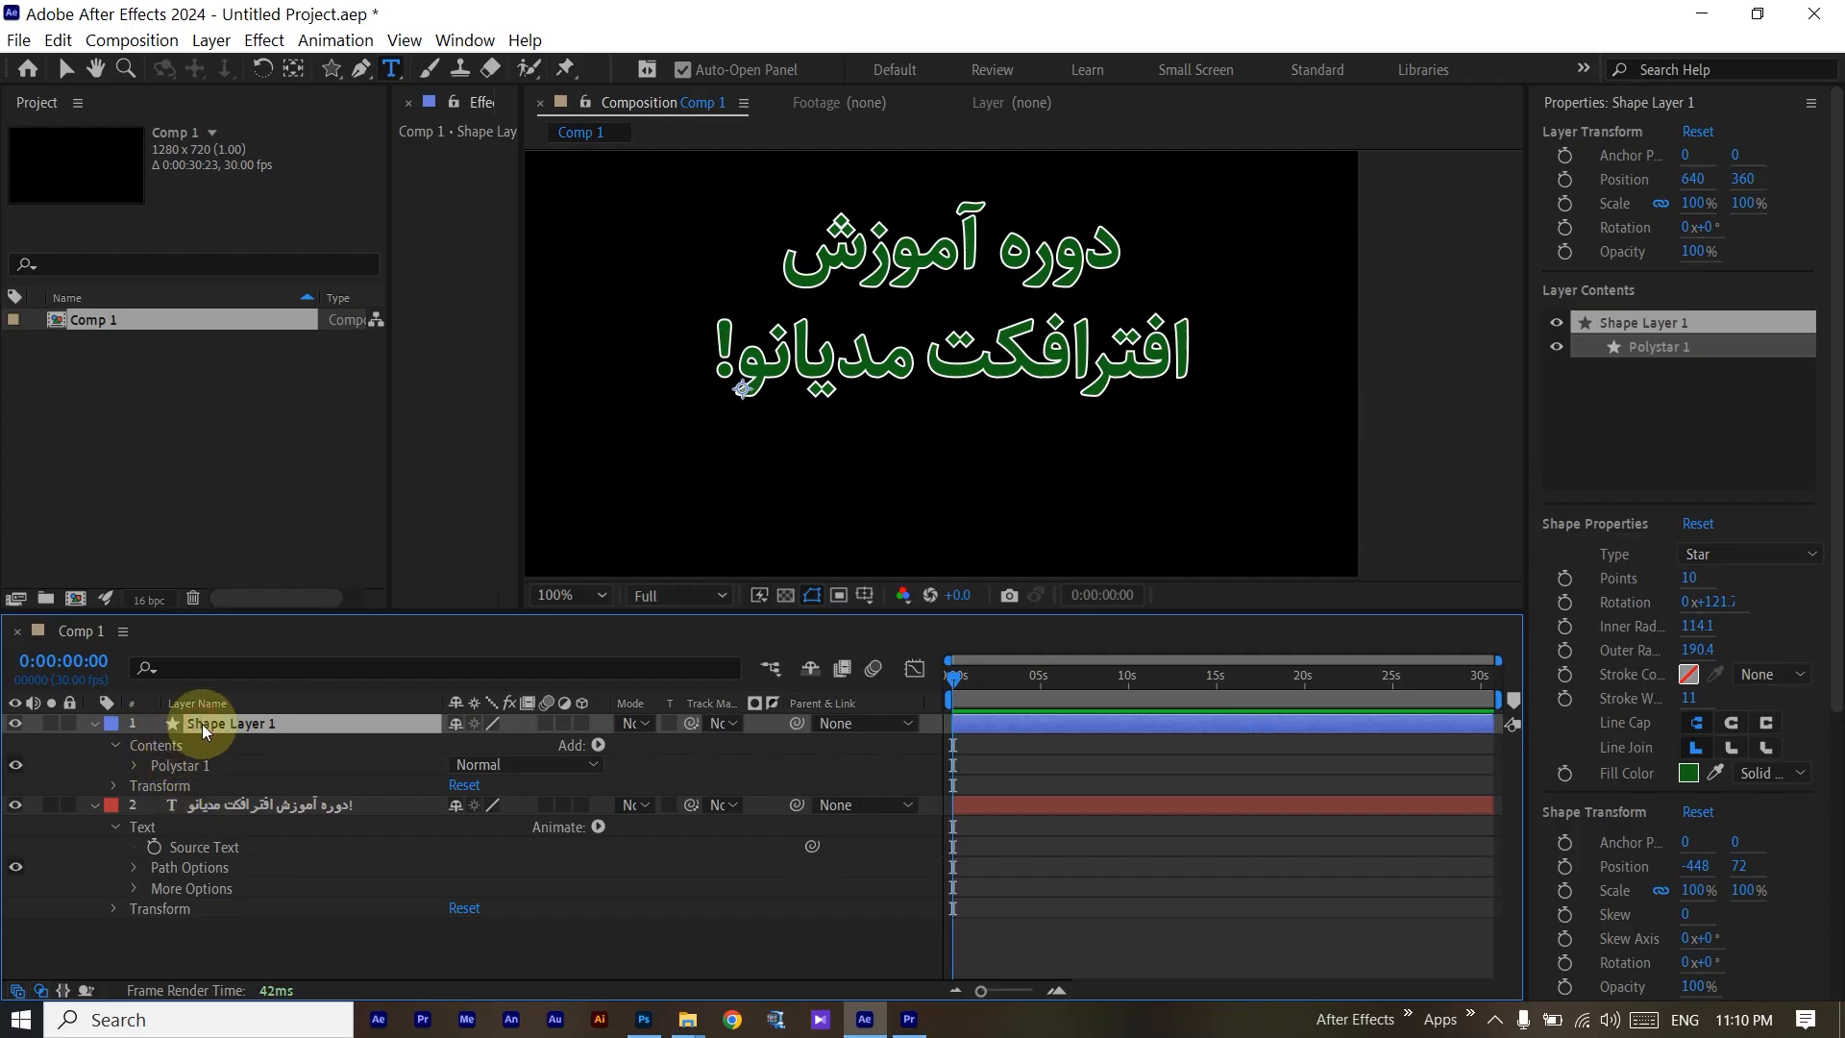
{"action": "key", "text": "Delete"}
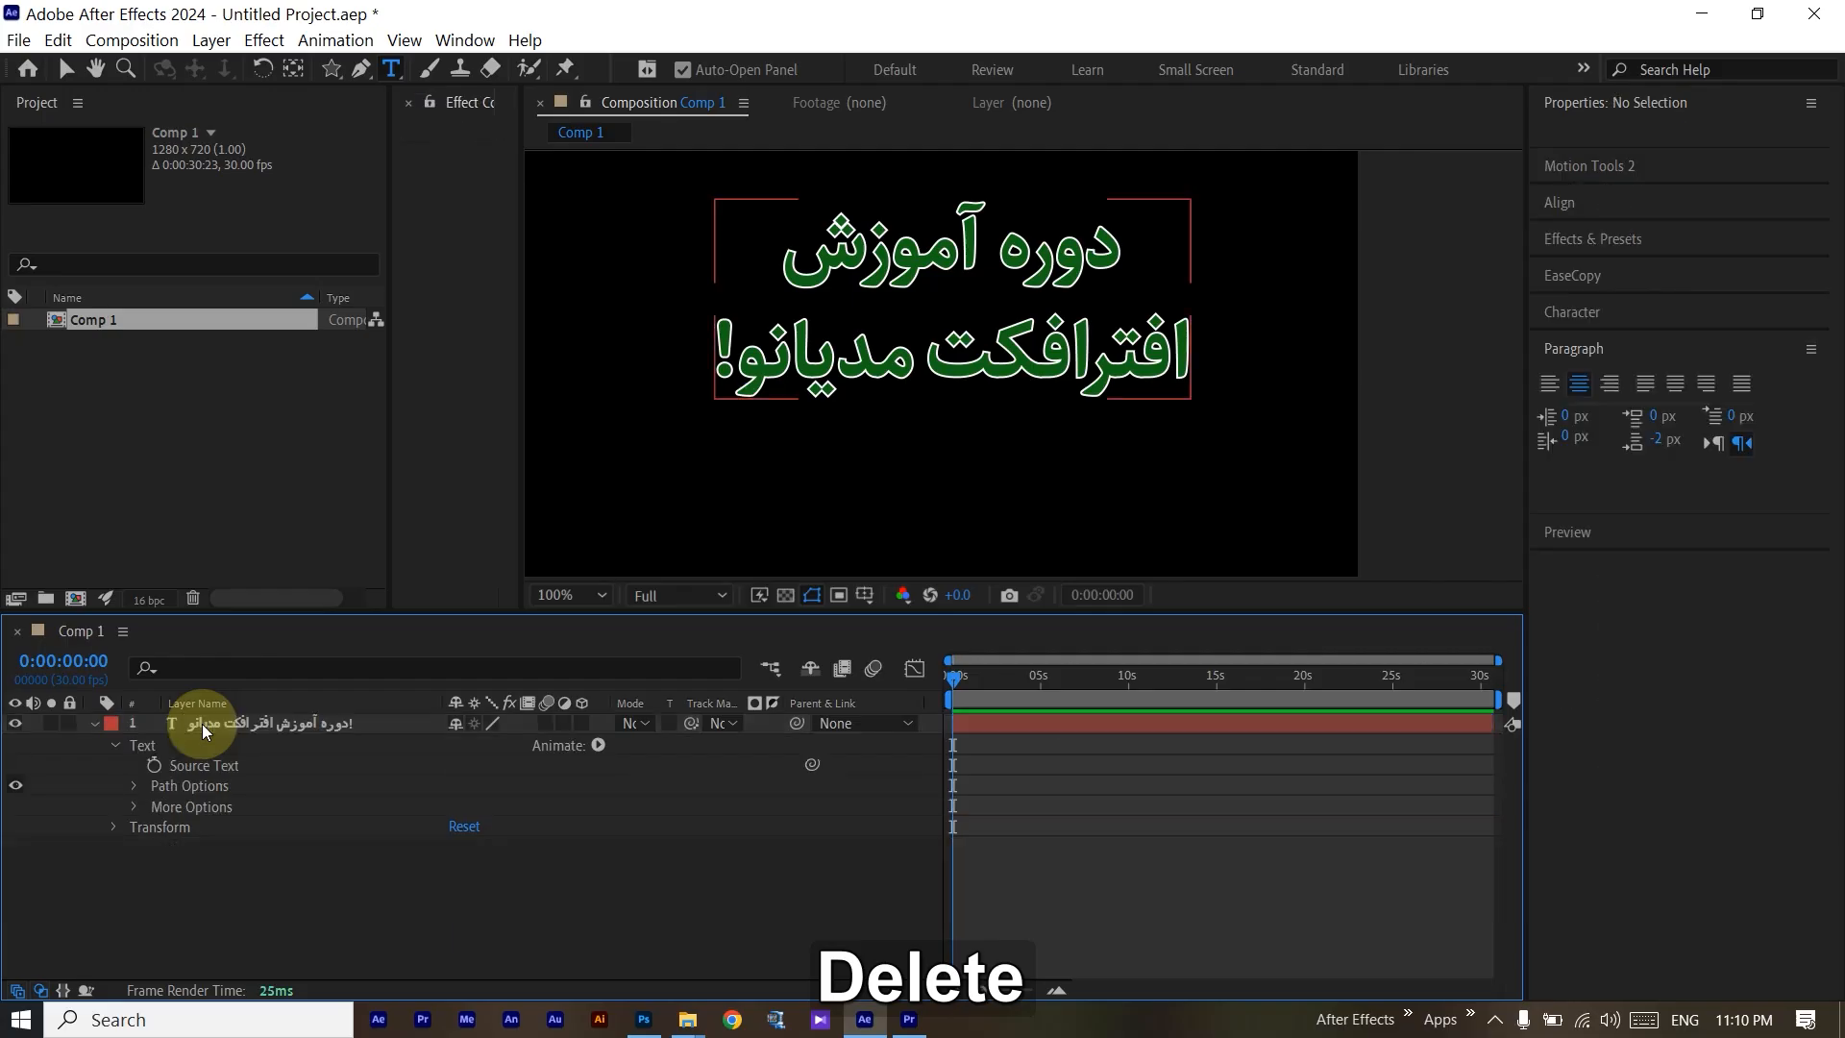
{"action": "left_click", "coordinate": [204, 728]}
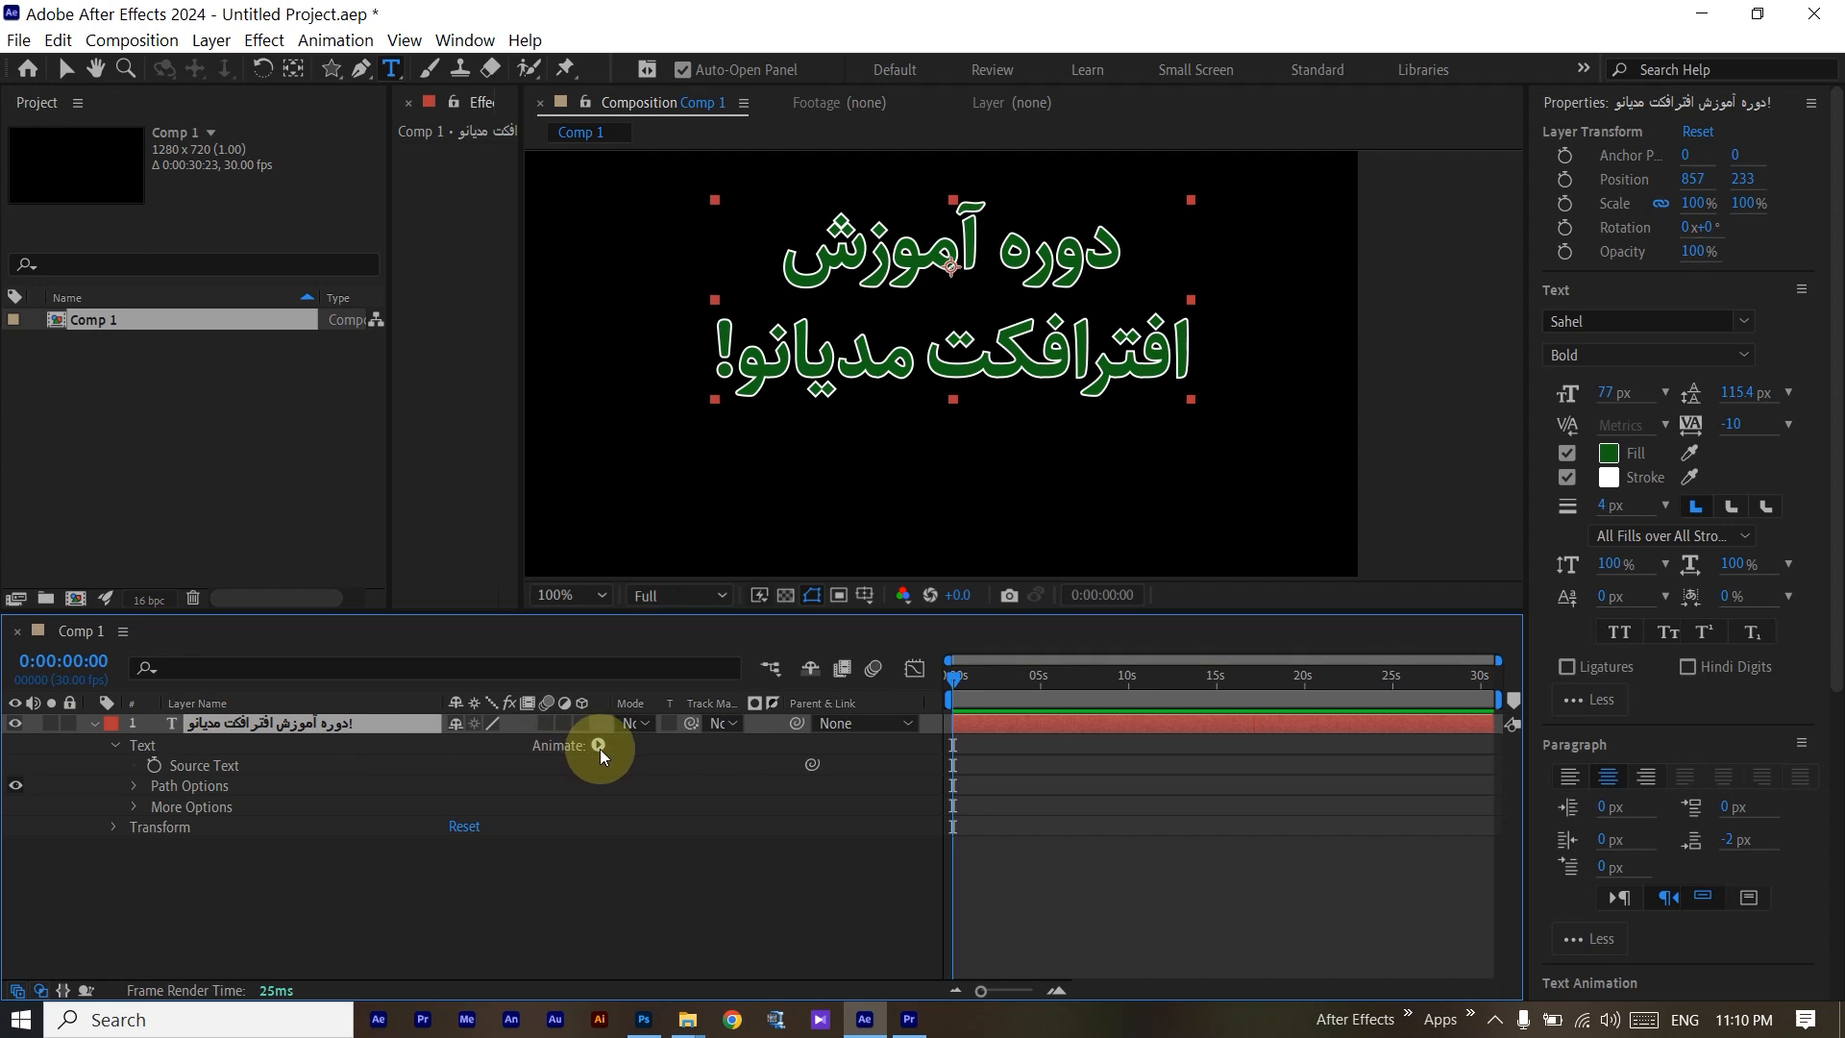
{"action": "left_click", "coordinate": [95, 724]}
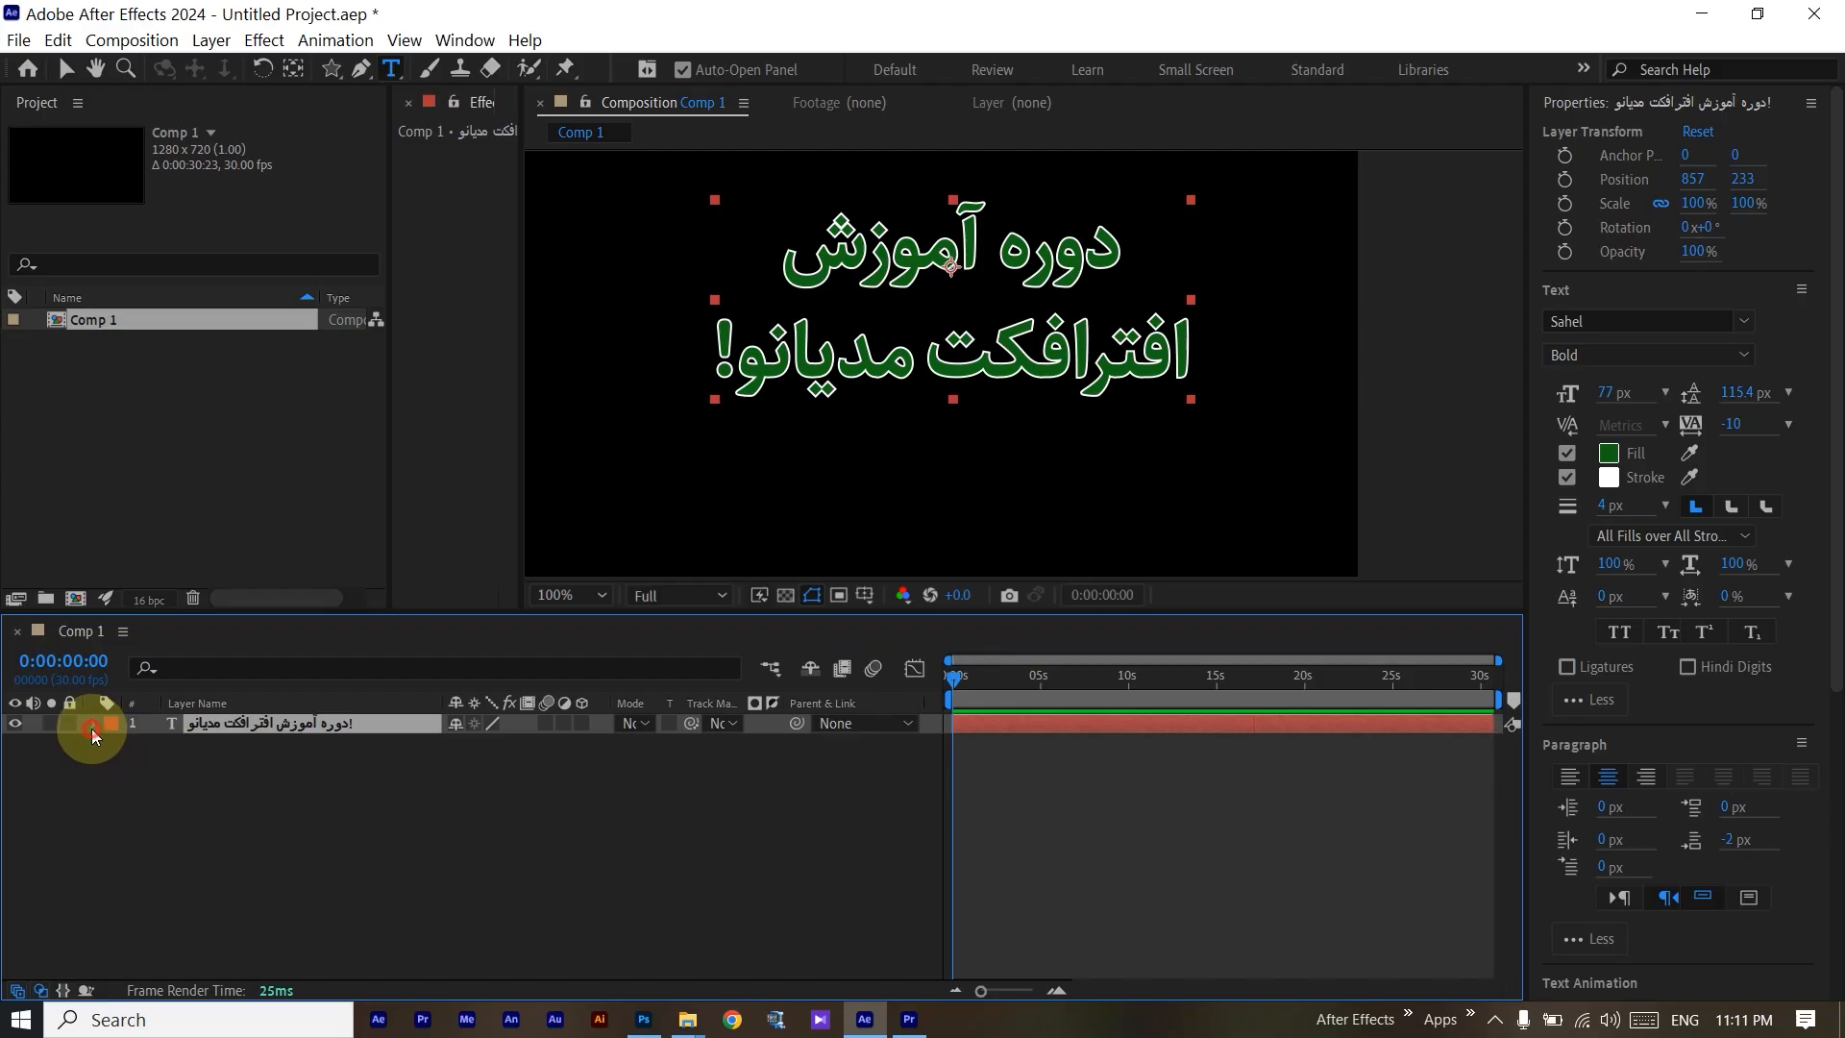
{"action": "left_click", "coordinate": [94, 725]}
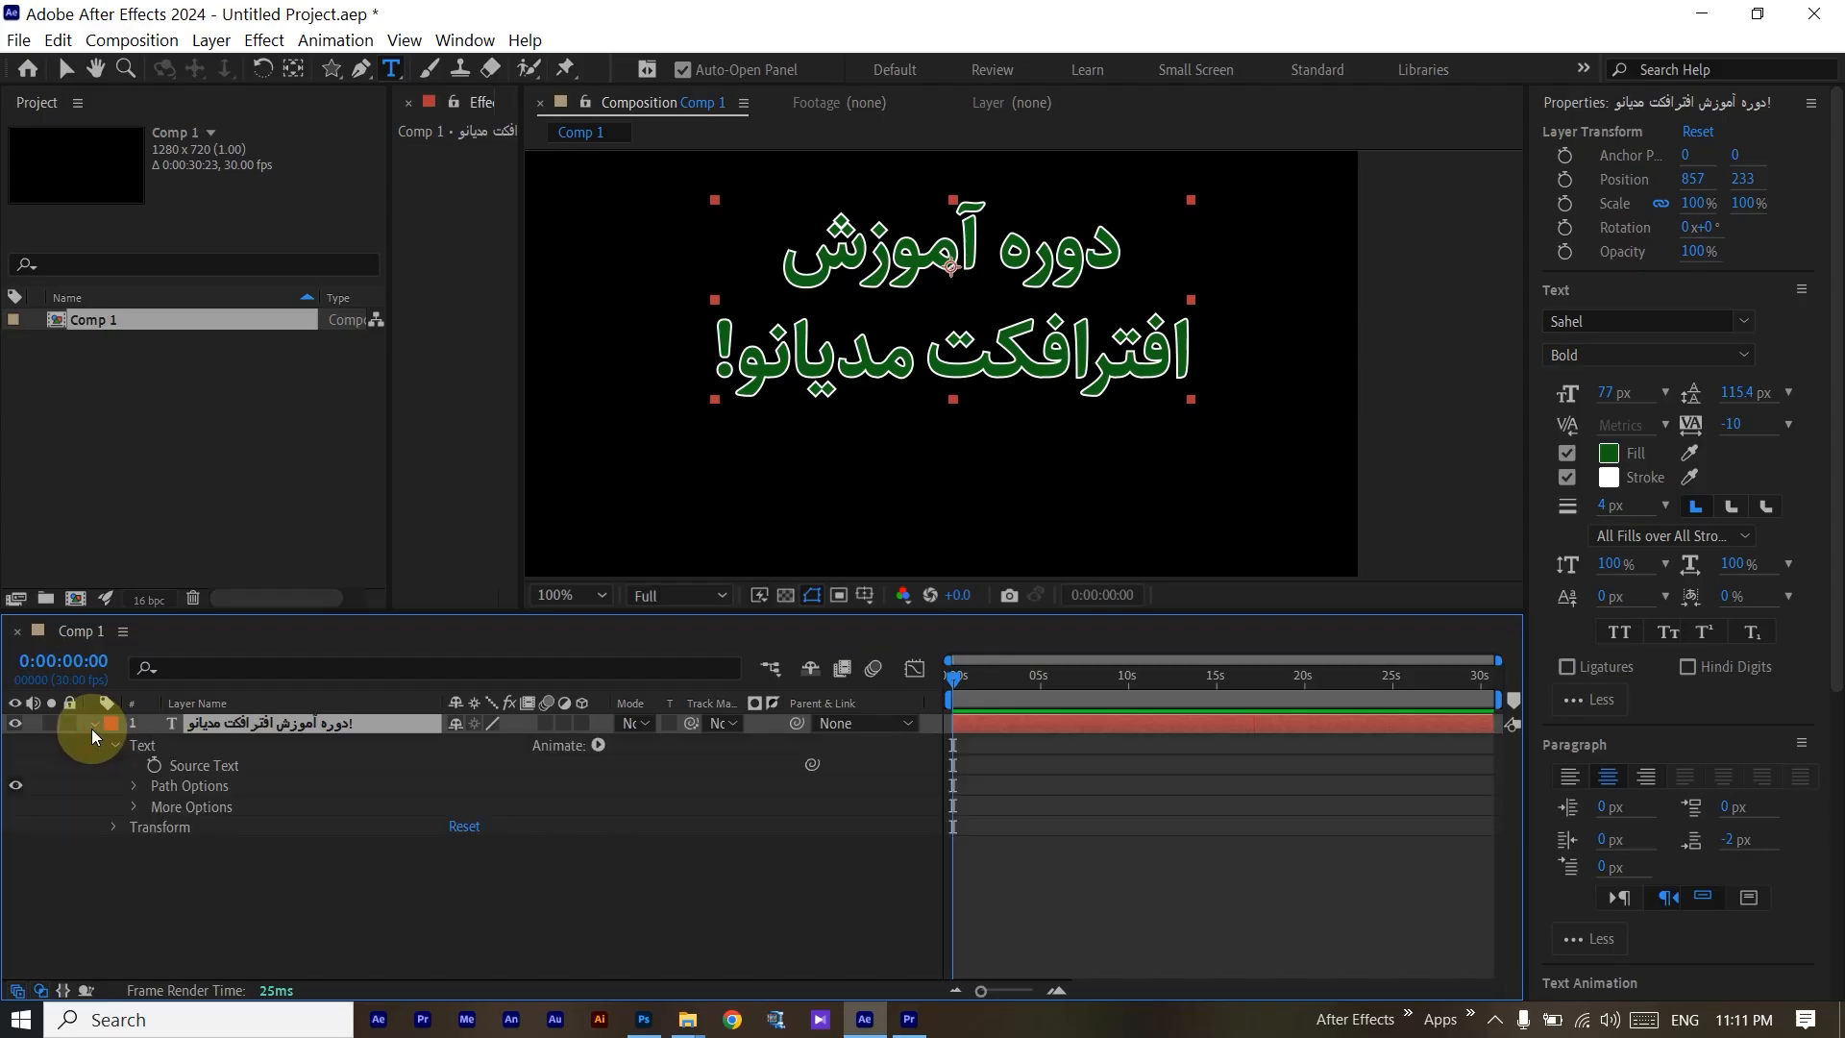
{"action": "left_click", "coordinate": [598, 745]}
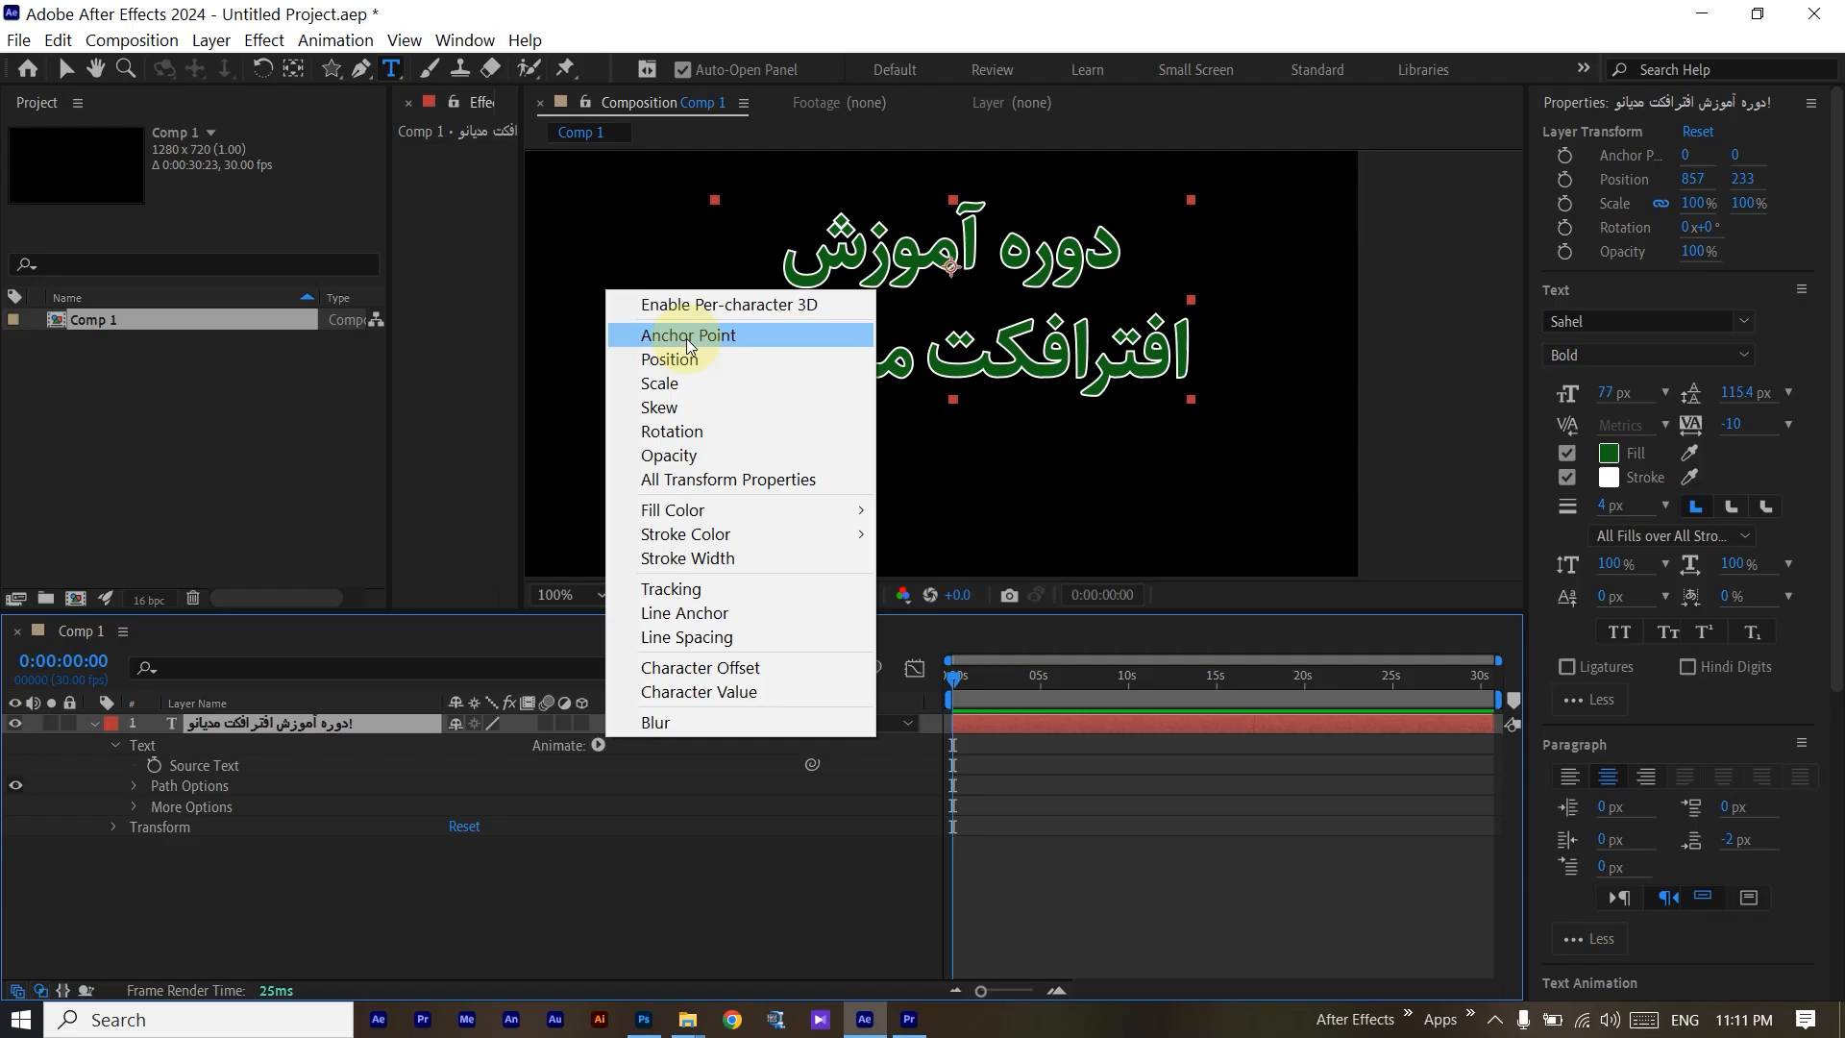
{"action": "left_click", "coordinate": [485, 750]}
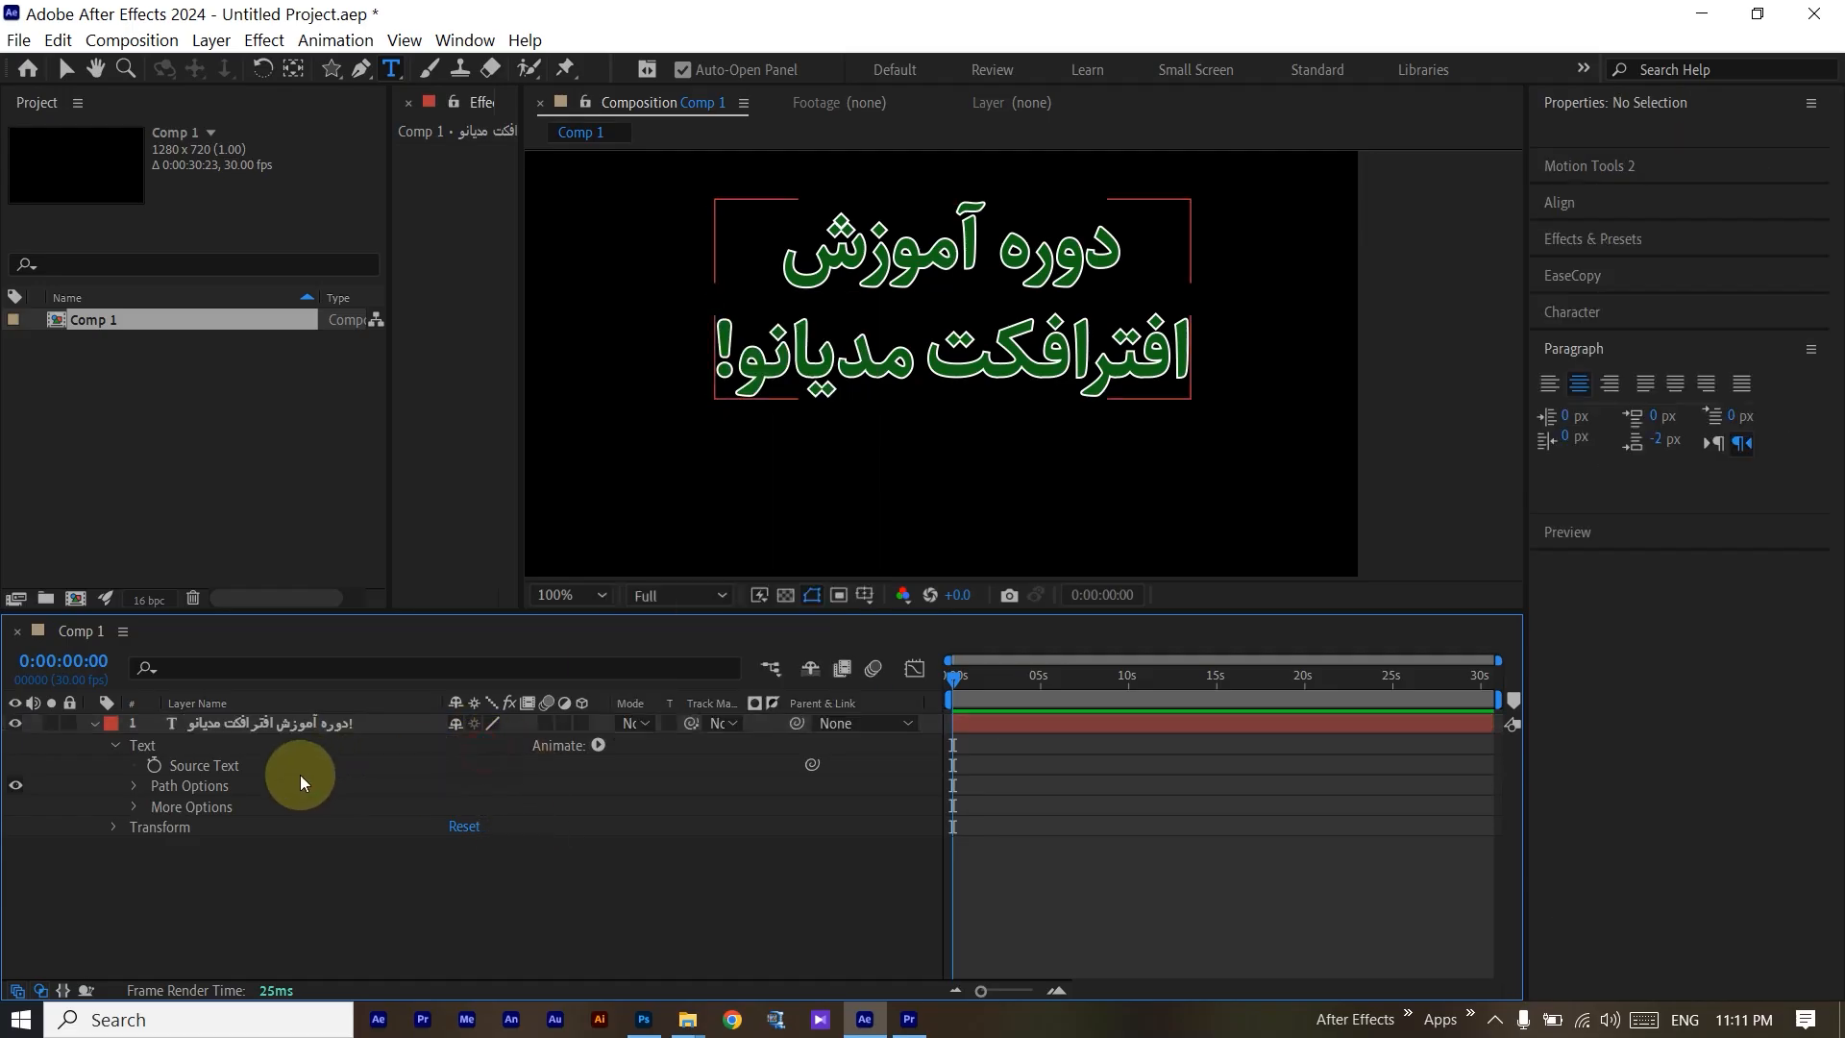
Zoom in on the first two seconds of the timeline and enable Source Text keyframing for the title at 0:00:00:00.
{"action": "left_click", "coordinate": [252, 765]}
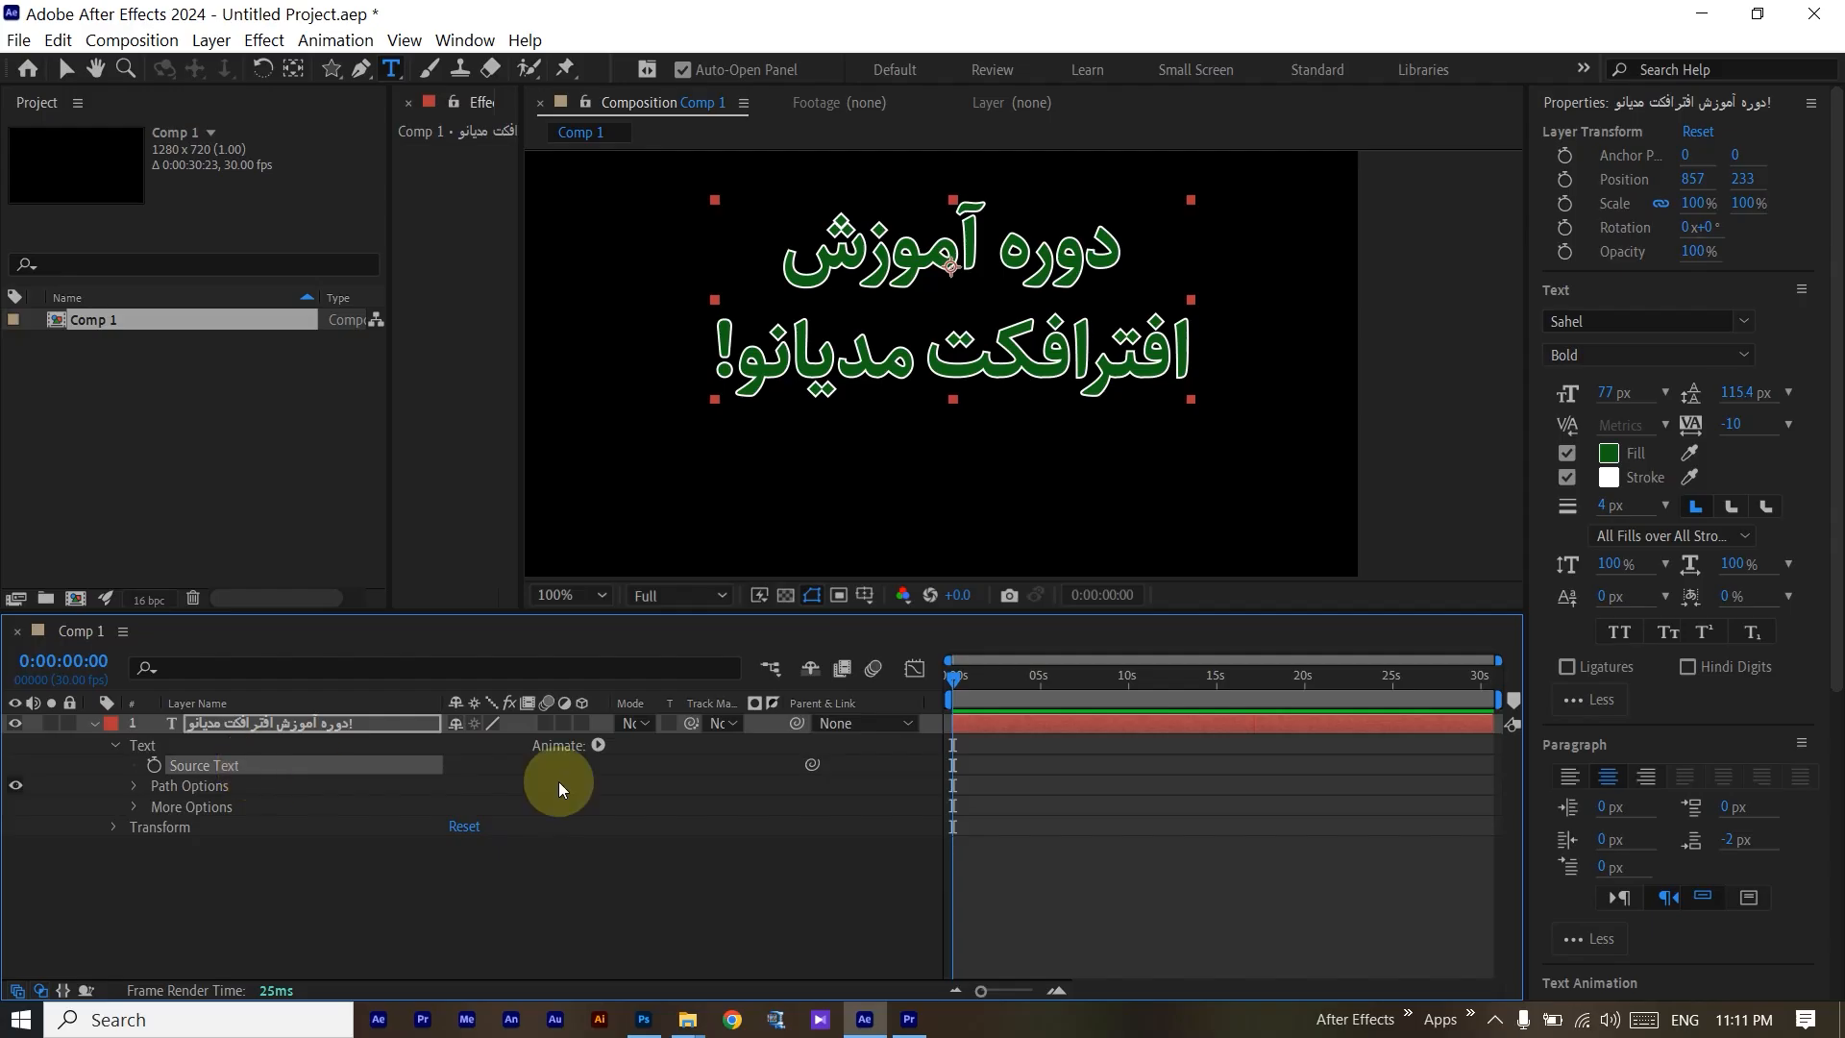
{"action": "left_click_drag", "start_coordinate": [952, 679], "coordinate": [898, 680]}
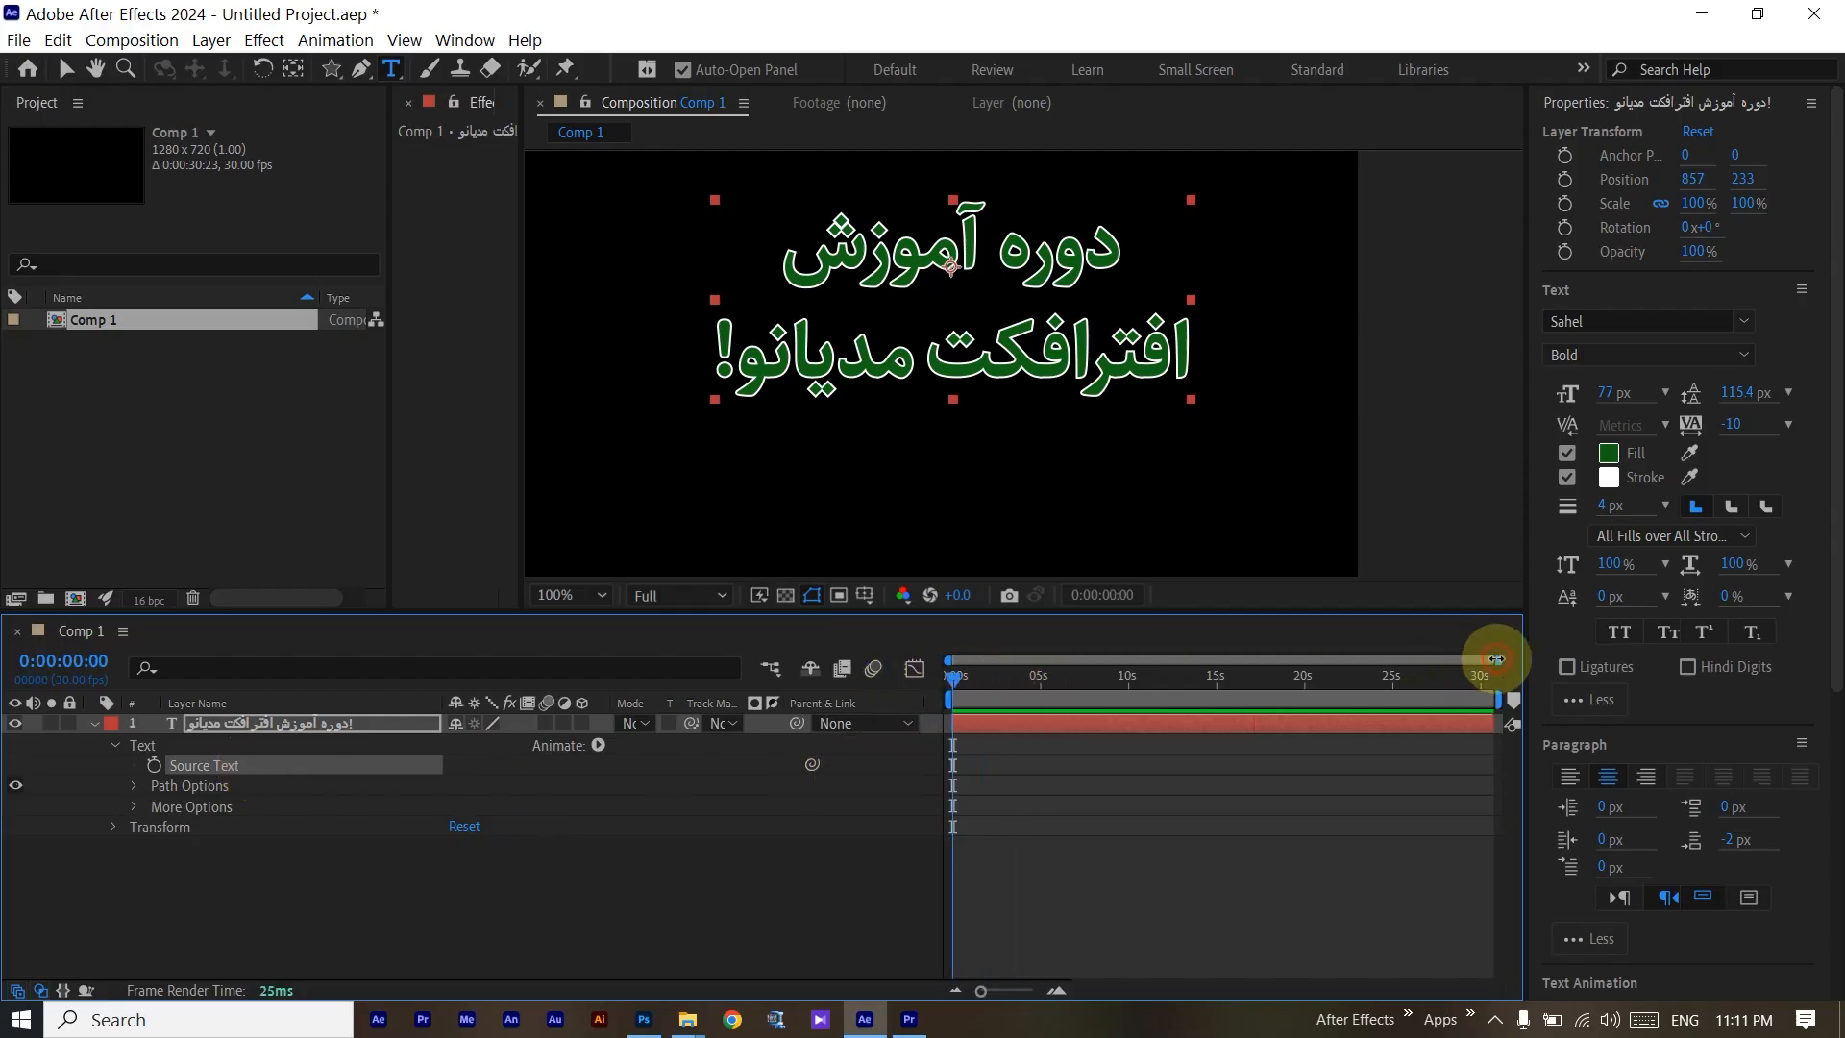
{"action": "left_click_drag", "start_coordinate": [1496, 659], "coordinate": [970, 662]}
{"action": "left_click", "coordinate": [154, 766]}
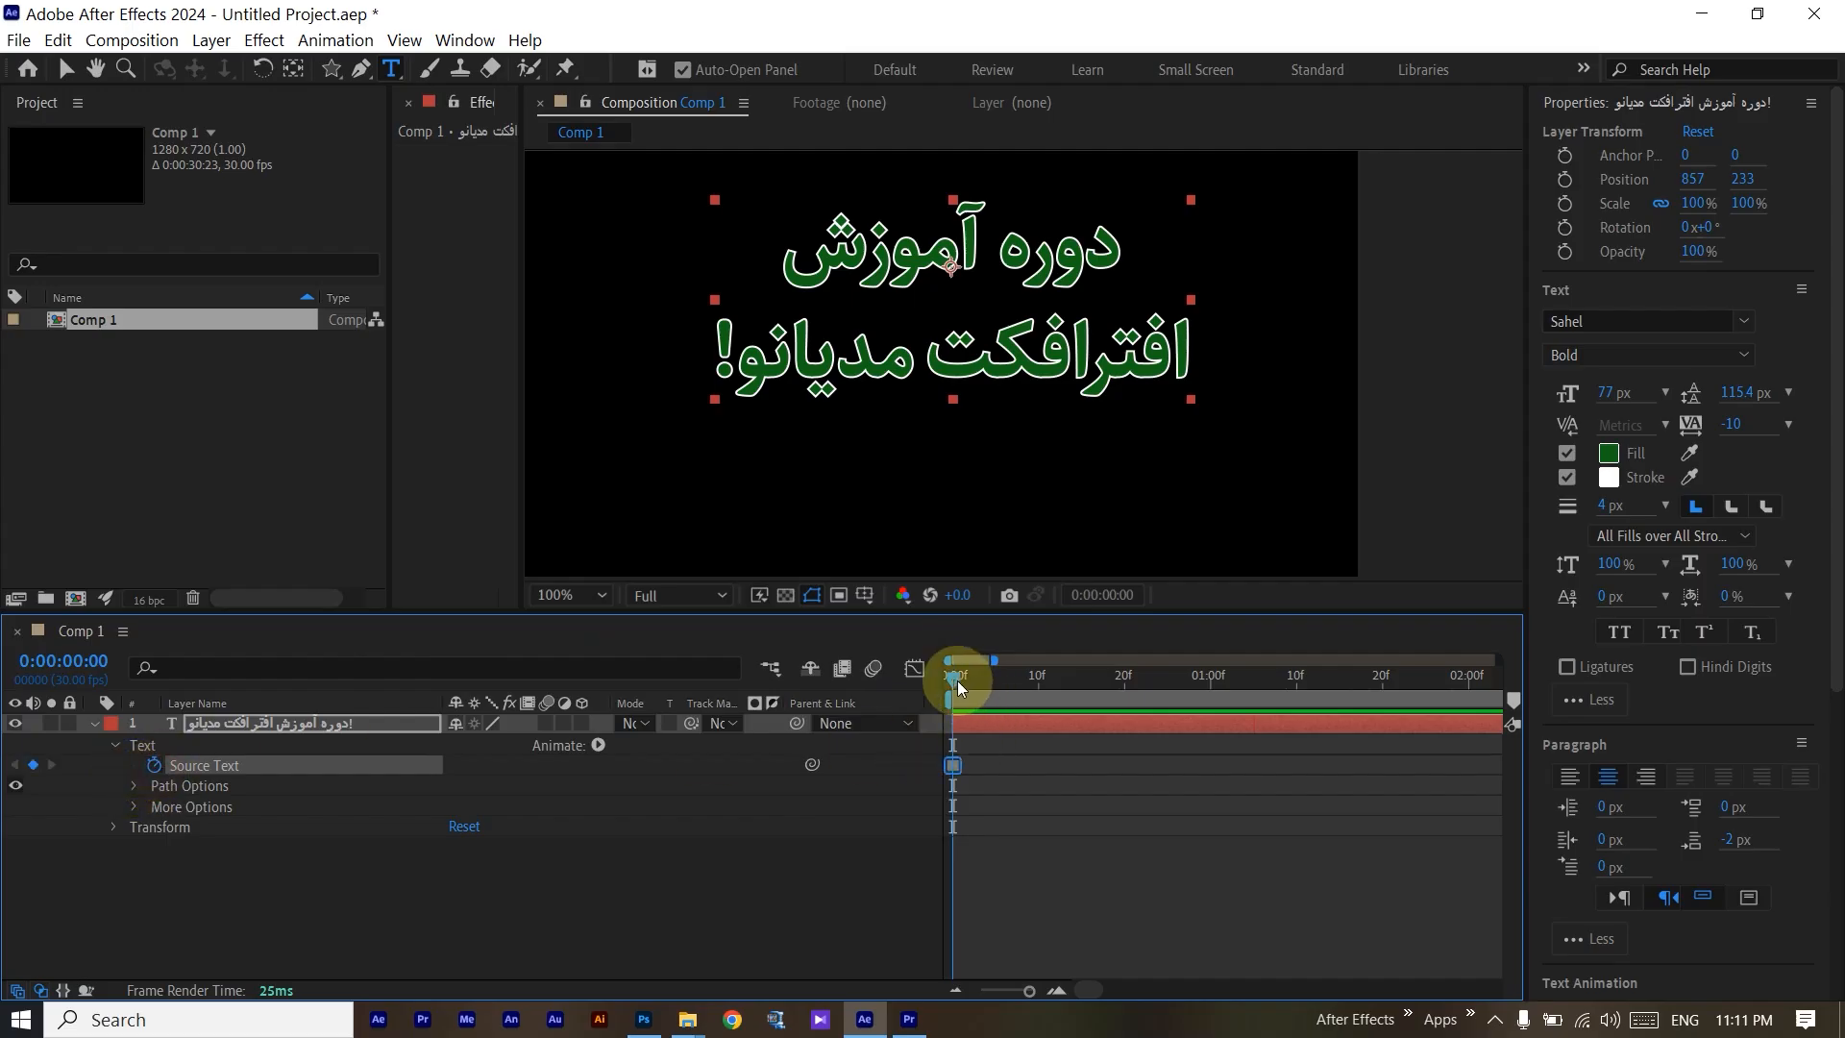
At 0:00:00:16, replace the word افترافکت in the title's second line with پریمیر.
{"action": "left_click_drag", "start_coordinate": [952, 679], "coordinate": [1048, 680]}
{"action": "left_click", "coordinate": [1098, 689]}
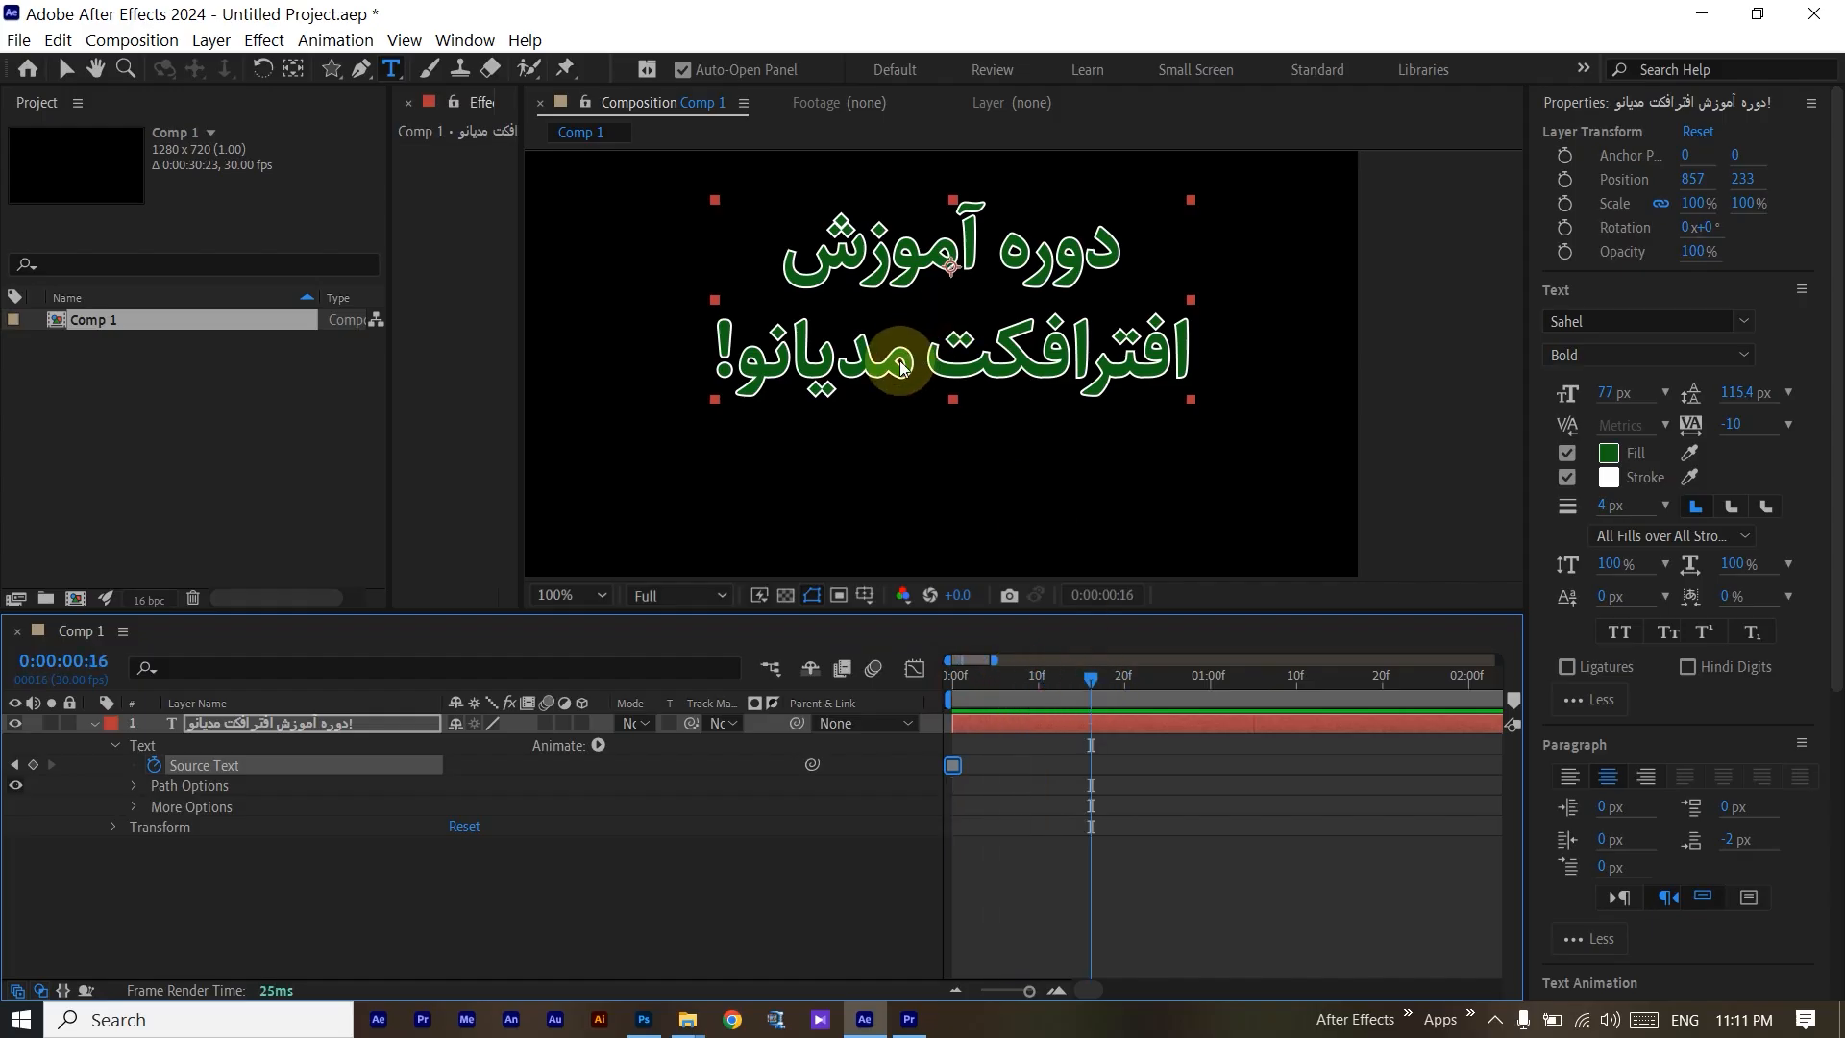
{"action": "double_click", "coordinate": [852, 373]}
{"action": "left_click", "coordinate": [792, 368]}
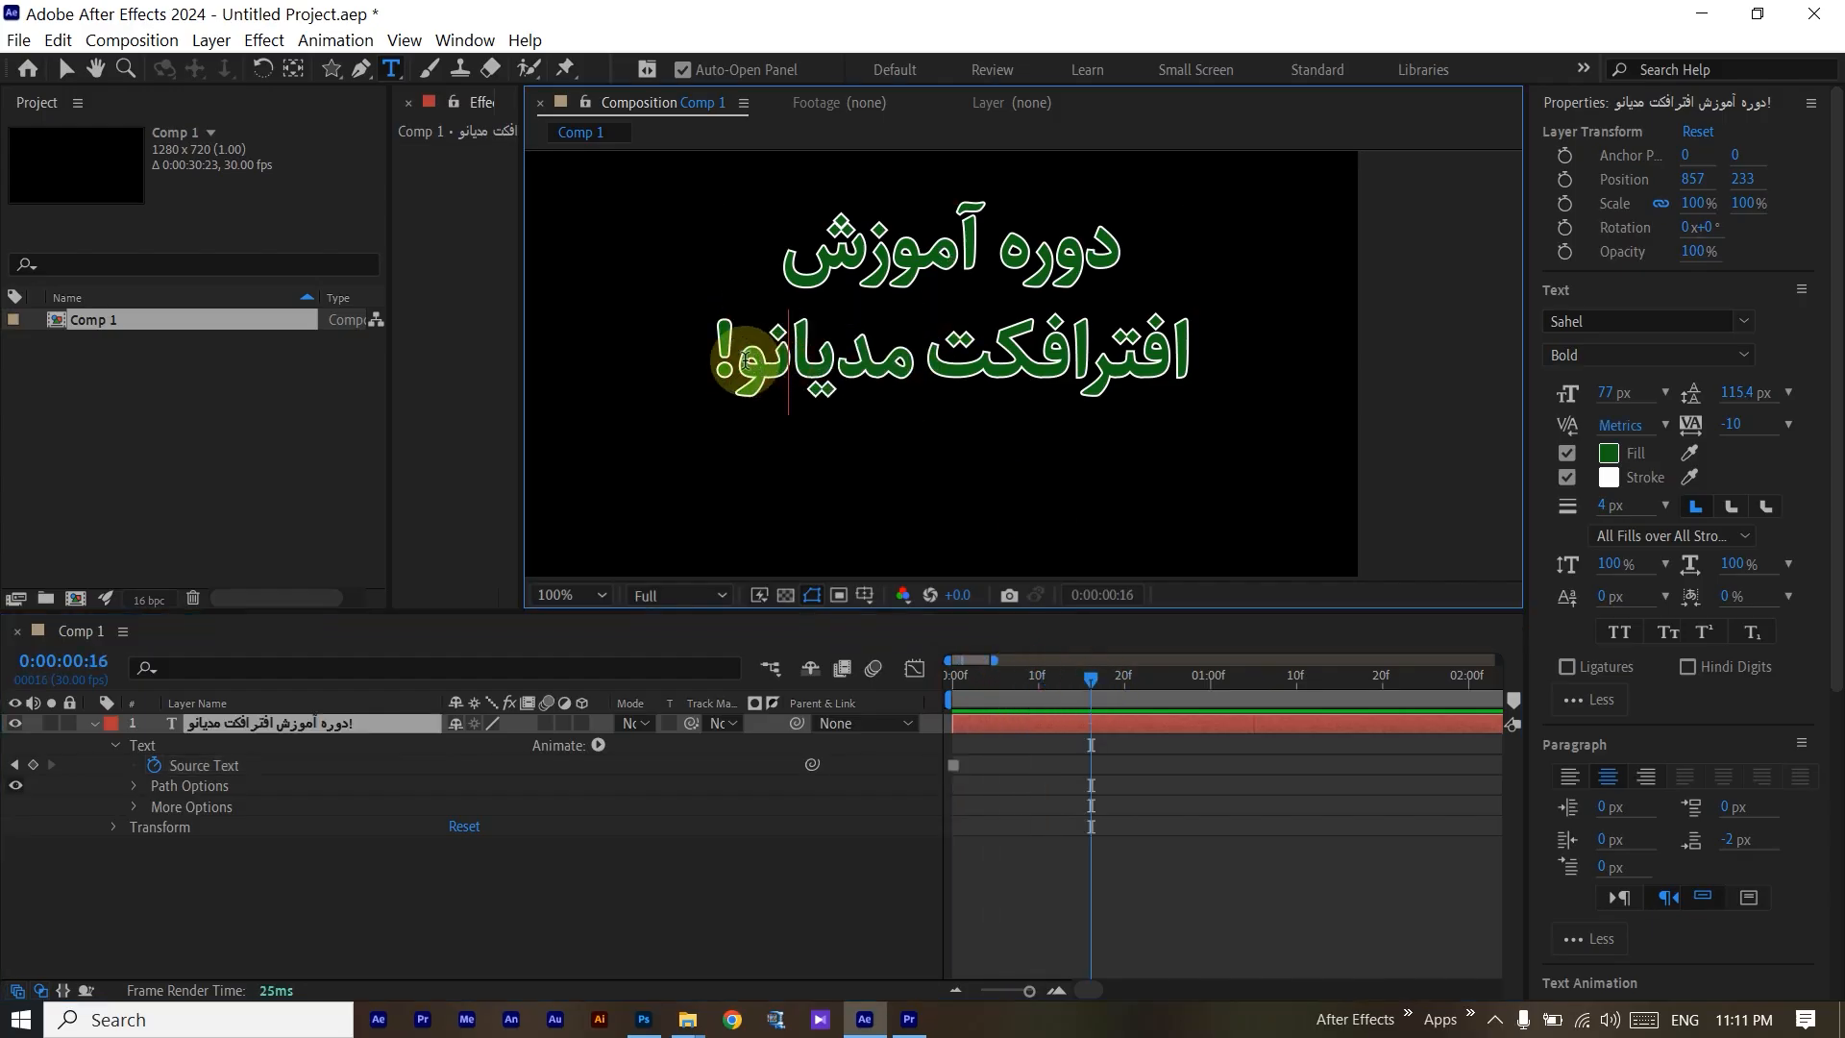
{"action": "left_click_drag", "start_coordinate": [704, 358], "coordinate": [1180, 358]}
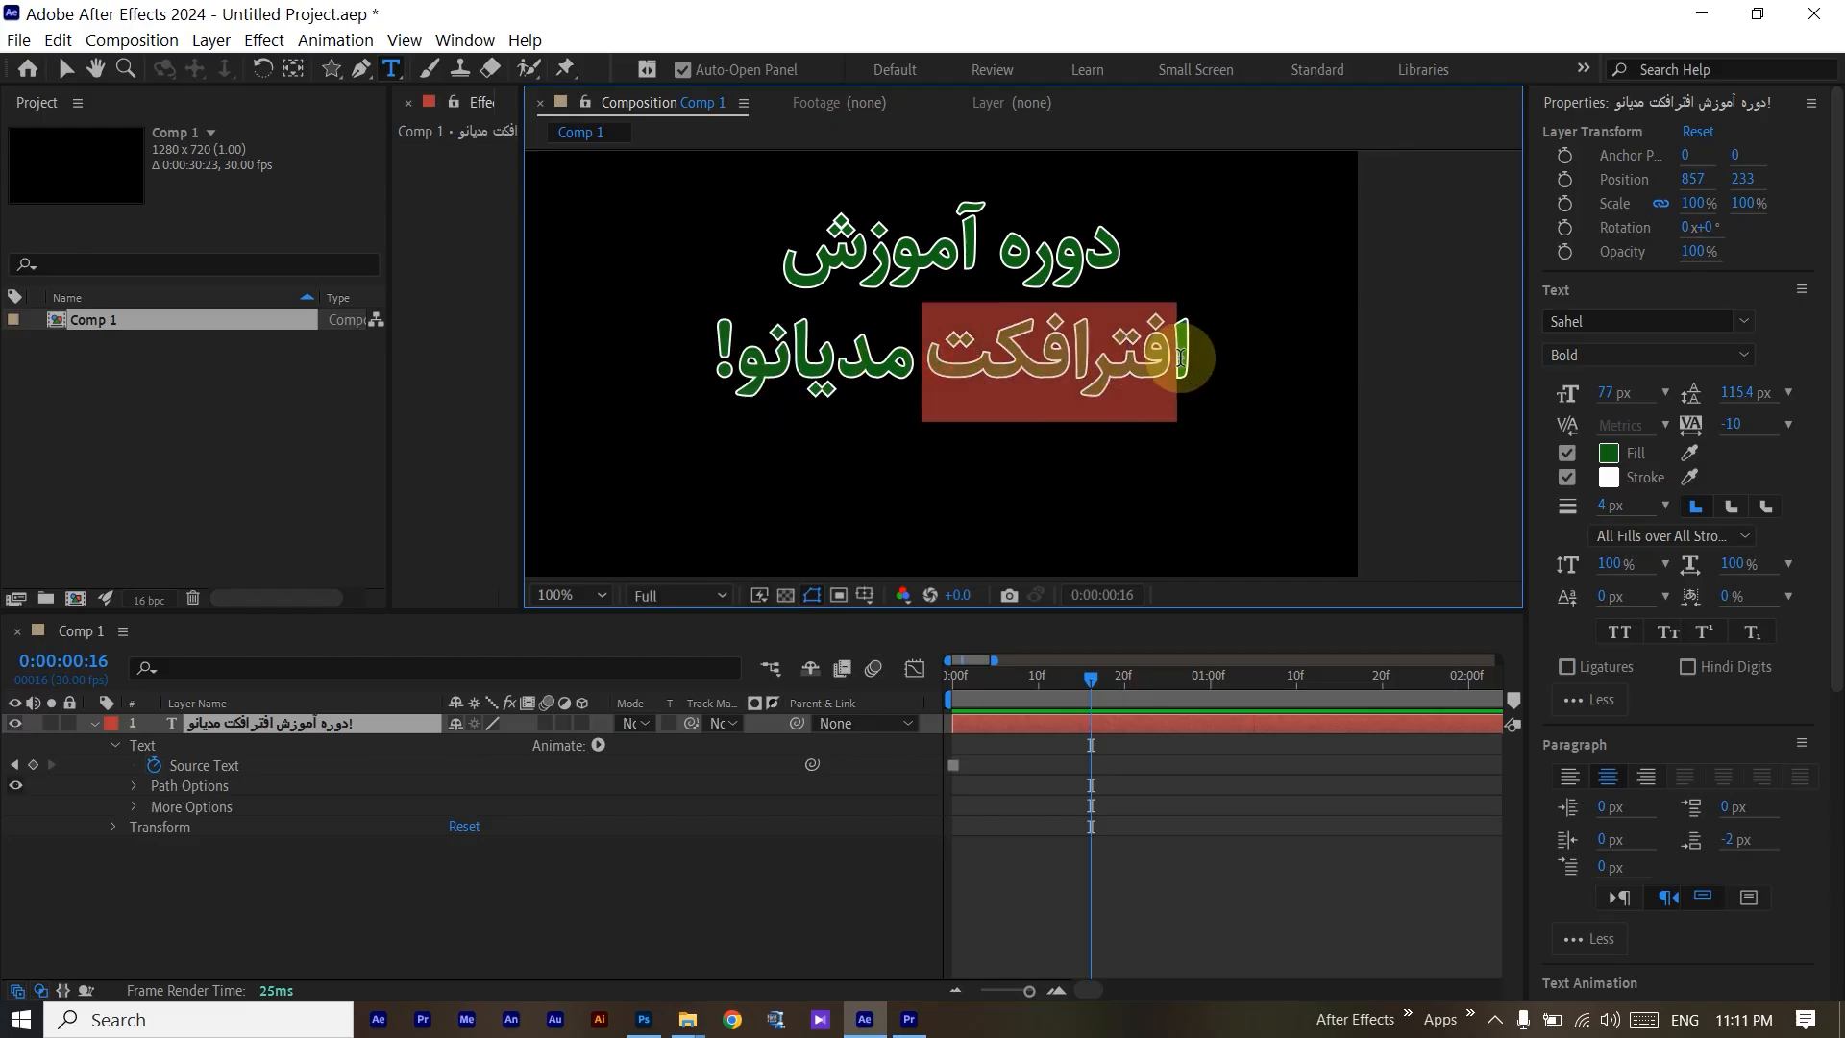
{"action": "type", "text": "mv"}
{"action": "key", "text": "BackSpace"}
{"action": "key", "text": "BackSpace"}
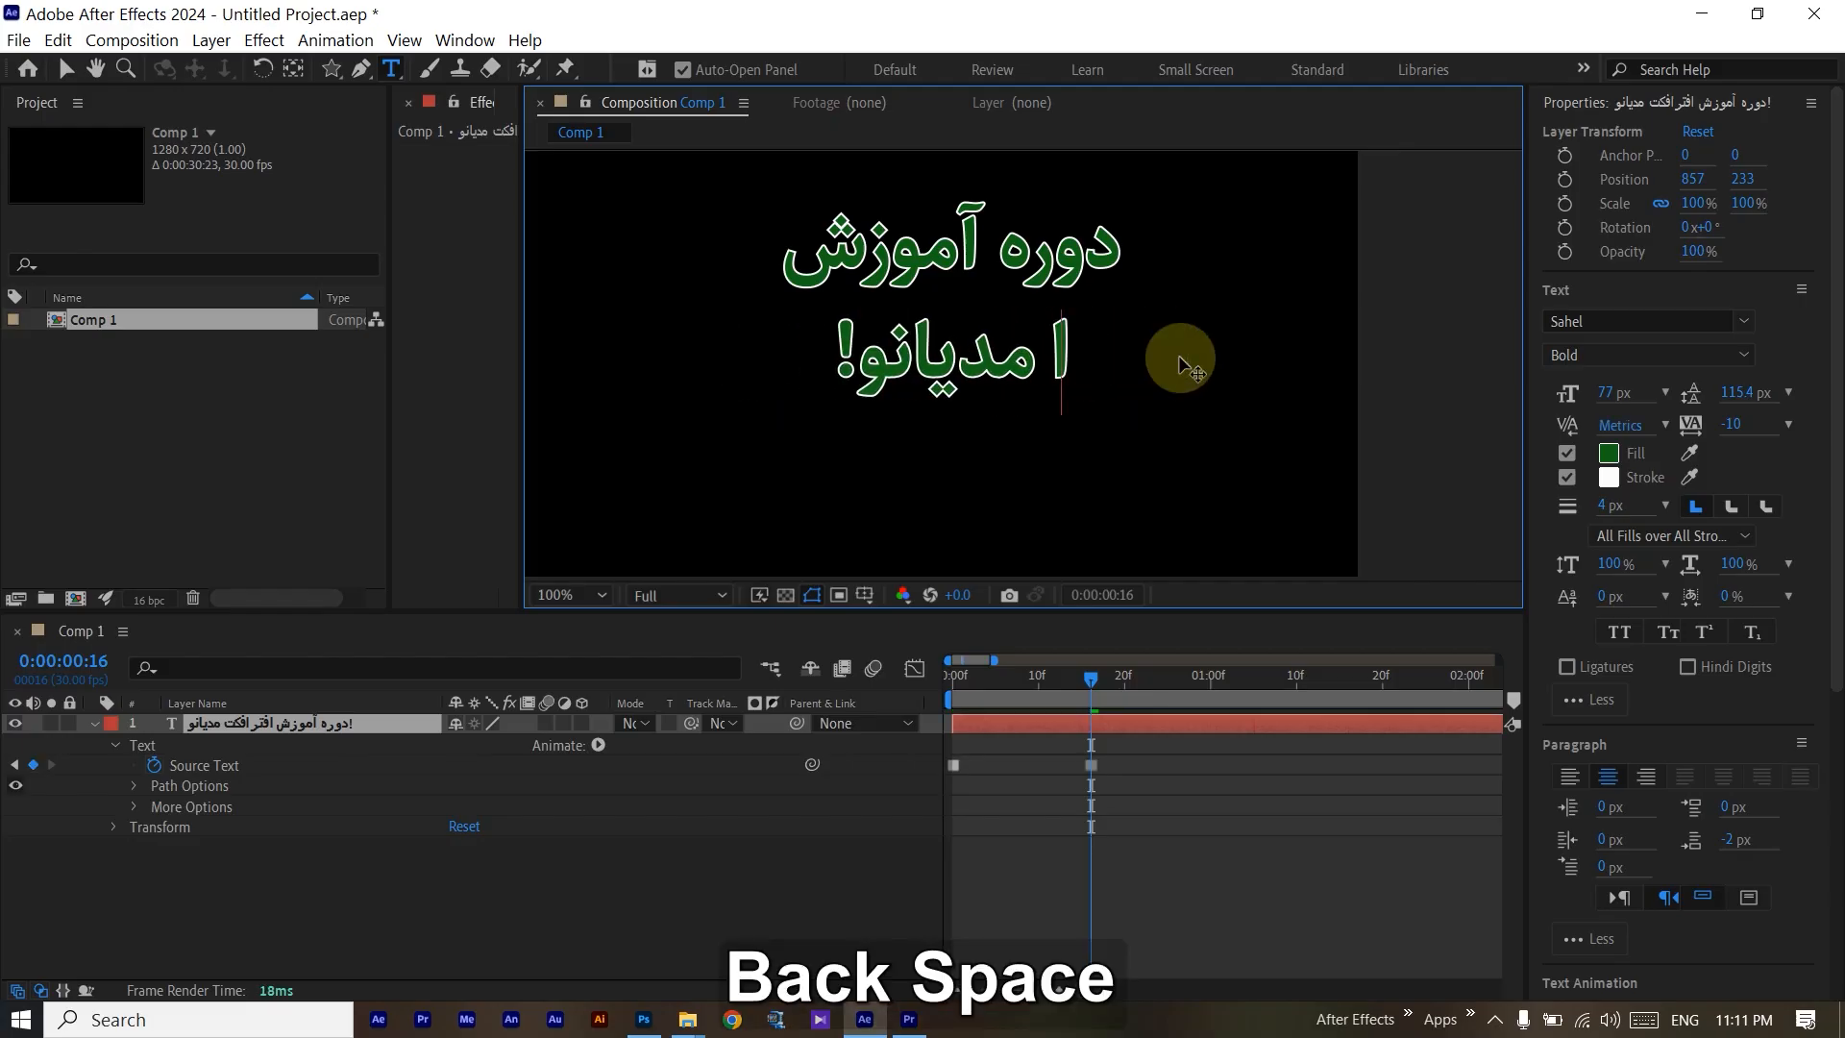
{"action": "key", "text": "BackSpace"}
{"action": "key", "text": "alt+shift"}
{"action": "type", "text": "پر"}
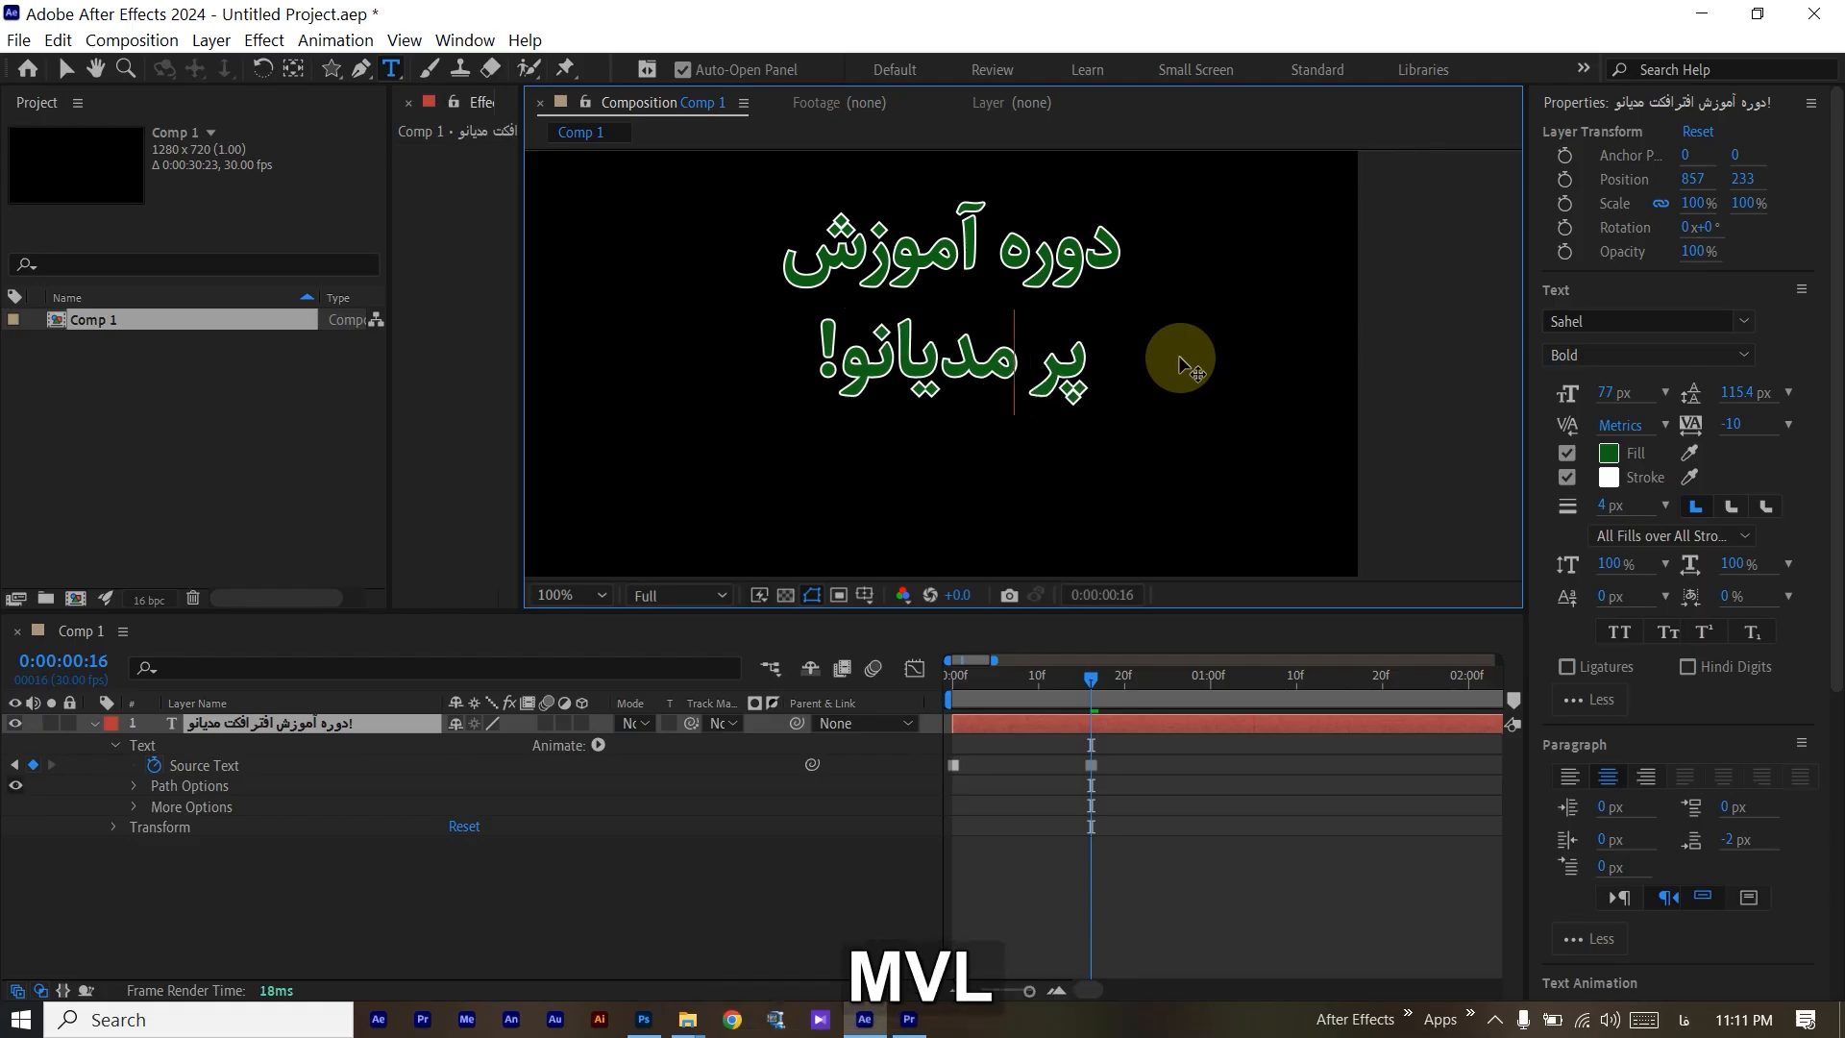
{"action": "type", "text": "م"}
{"action": "key", "text": "BackSpace"}
{"action": "type", "text": "یمیر"}
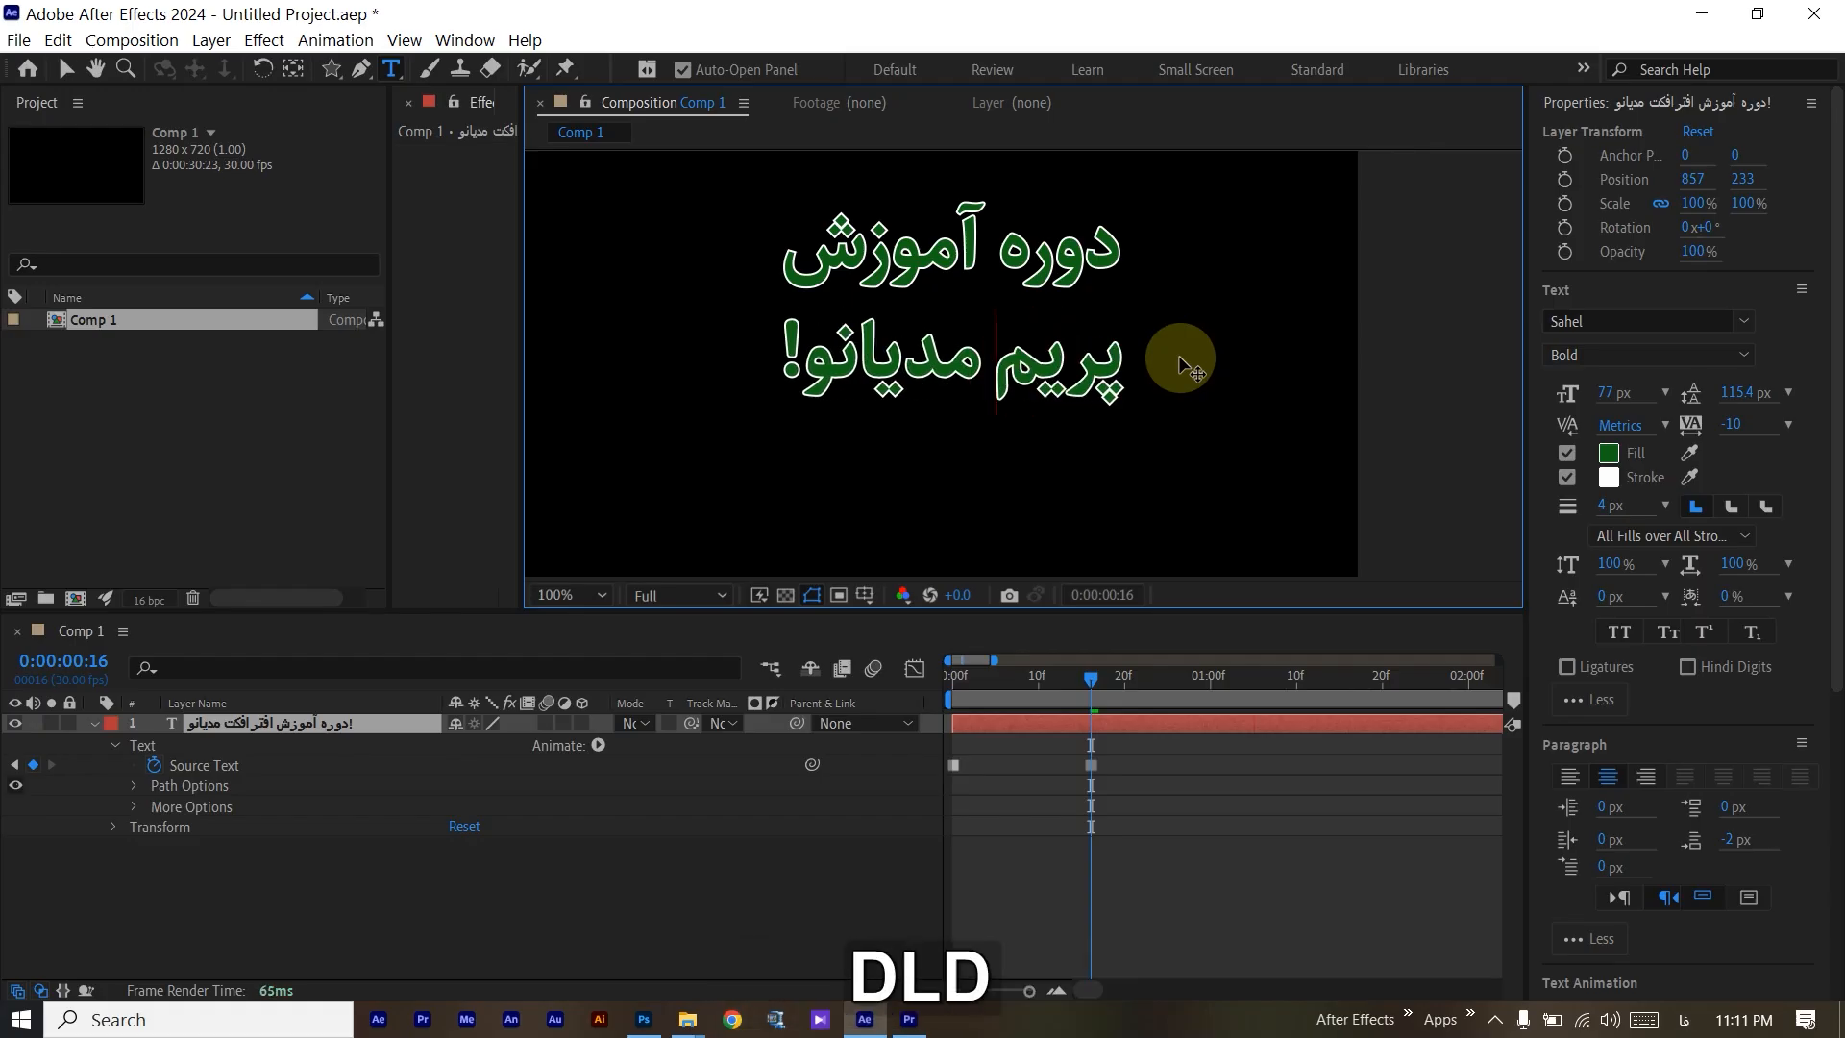
{"action": "left_click", "coordinate": [777, 892]}
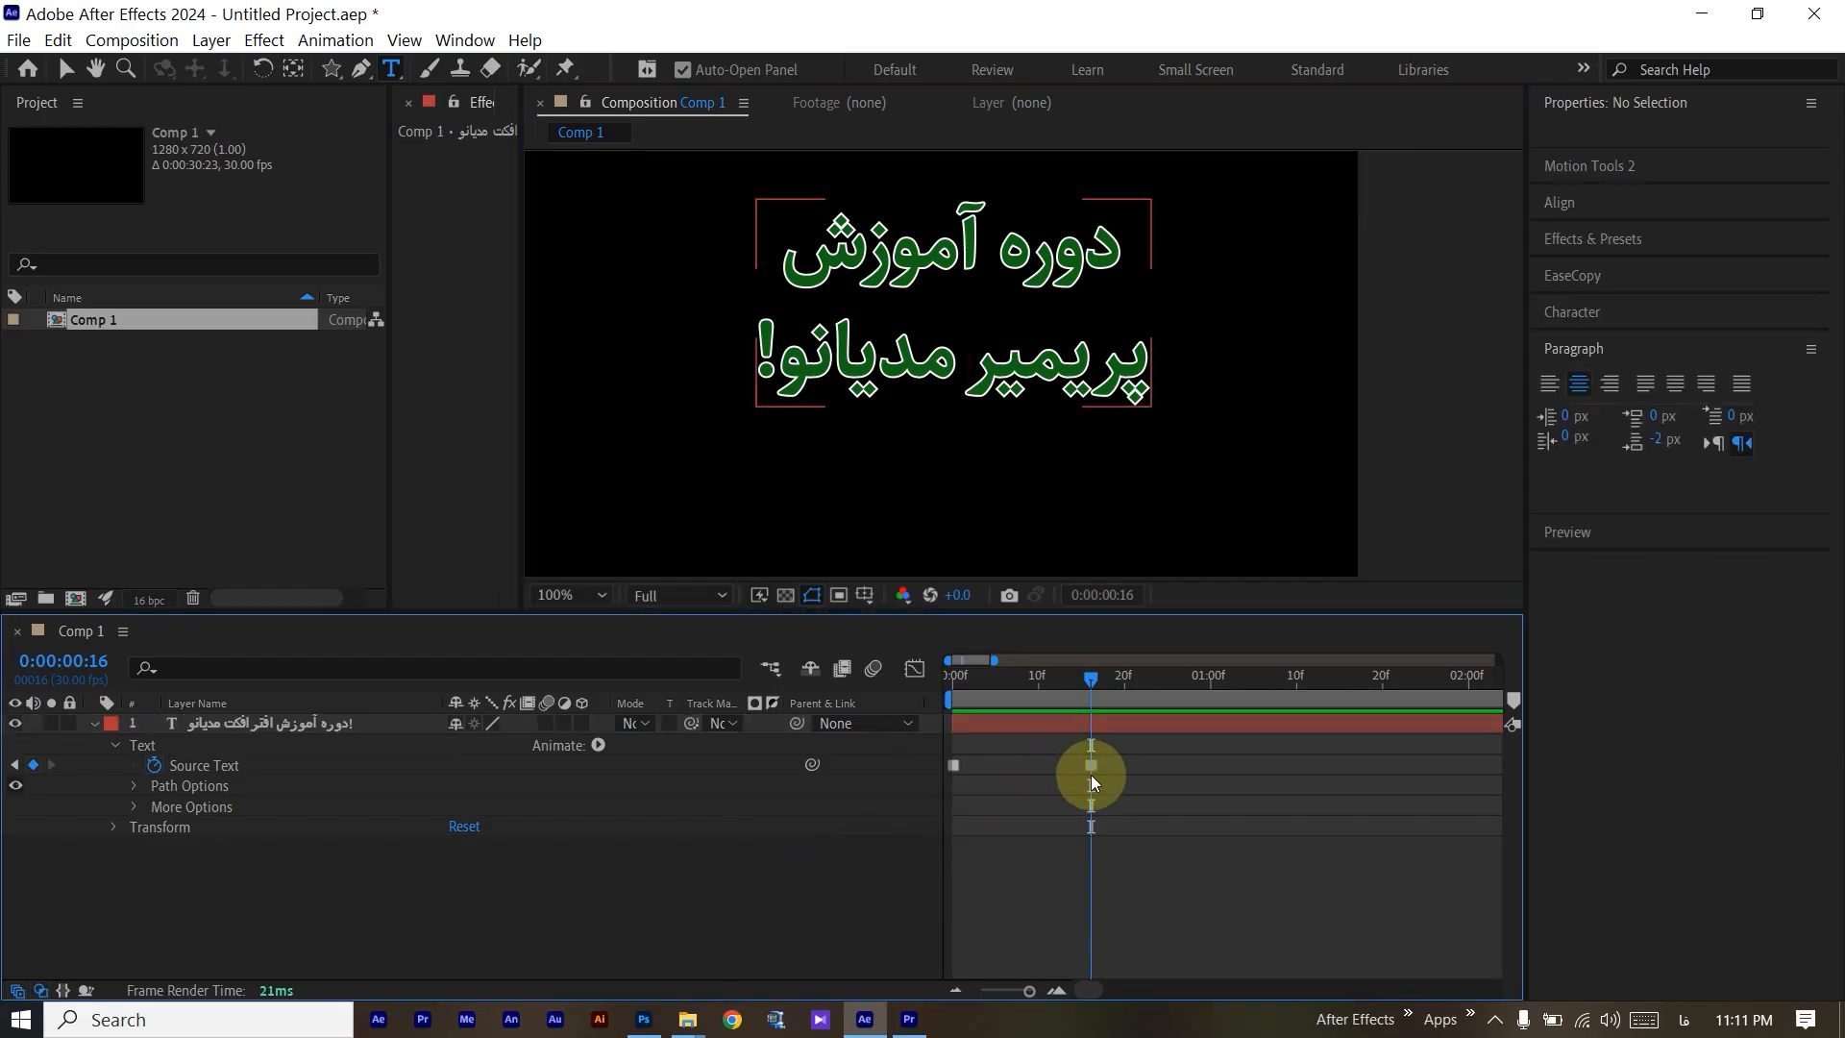
Scrub back and forth across the two Source Text keyframes to examine how the title's wording switches.
{"action": "left_click_drag", "start_coordinate": [1085, 677], "coordinate": [1029, 702]}
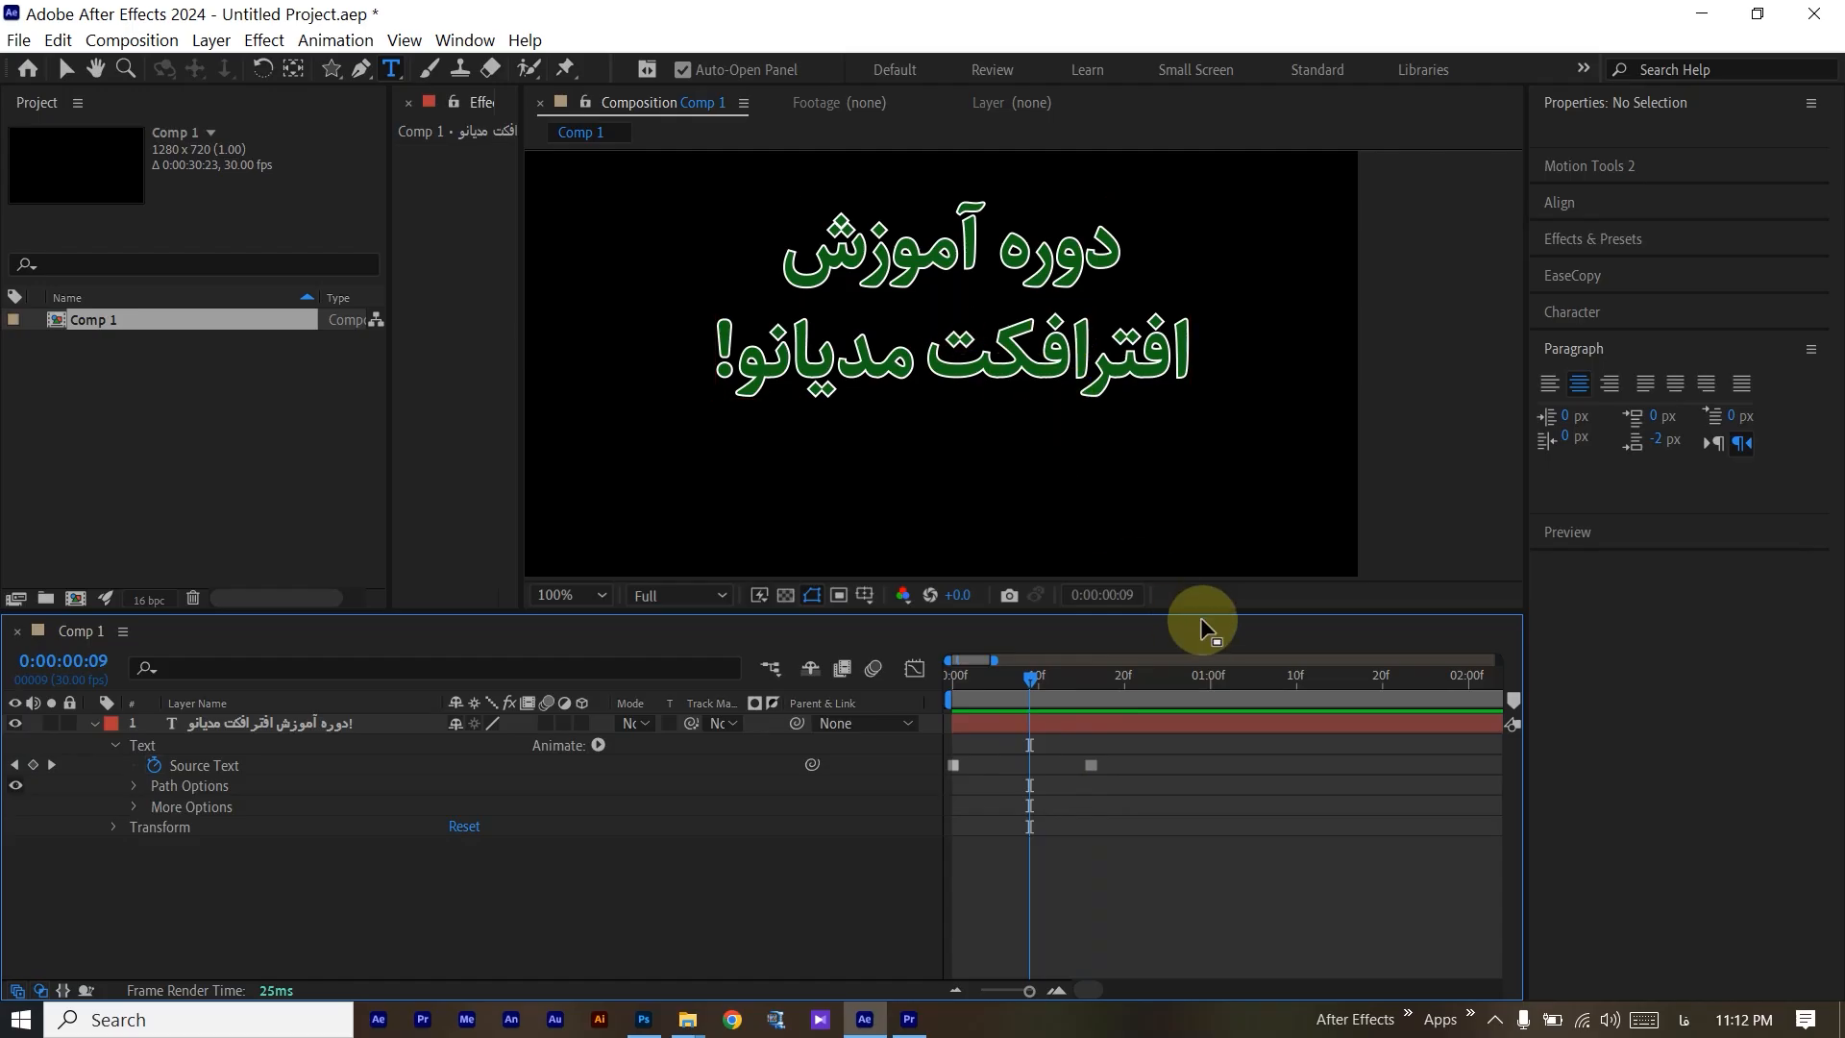
{"action": "left_click", "coordinate": [1073, 682]}
{"action": "mouse_move", "coordinate": [1073, 682]}
{"action": "left_mouse_down"}
{"action": "mouse_move", "coordinate": [1089, 688]}
{"action": "mouse_move", "coordinate": [1064, 689]}
{"action": "left_mouse_up"}
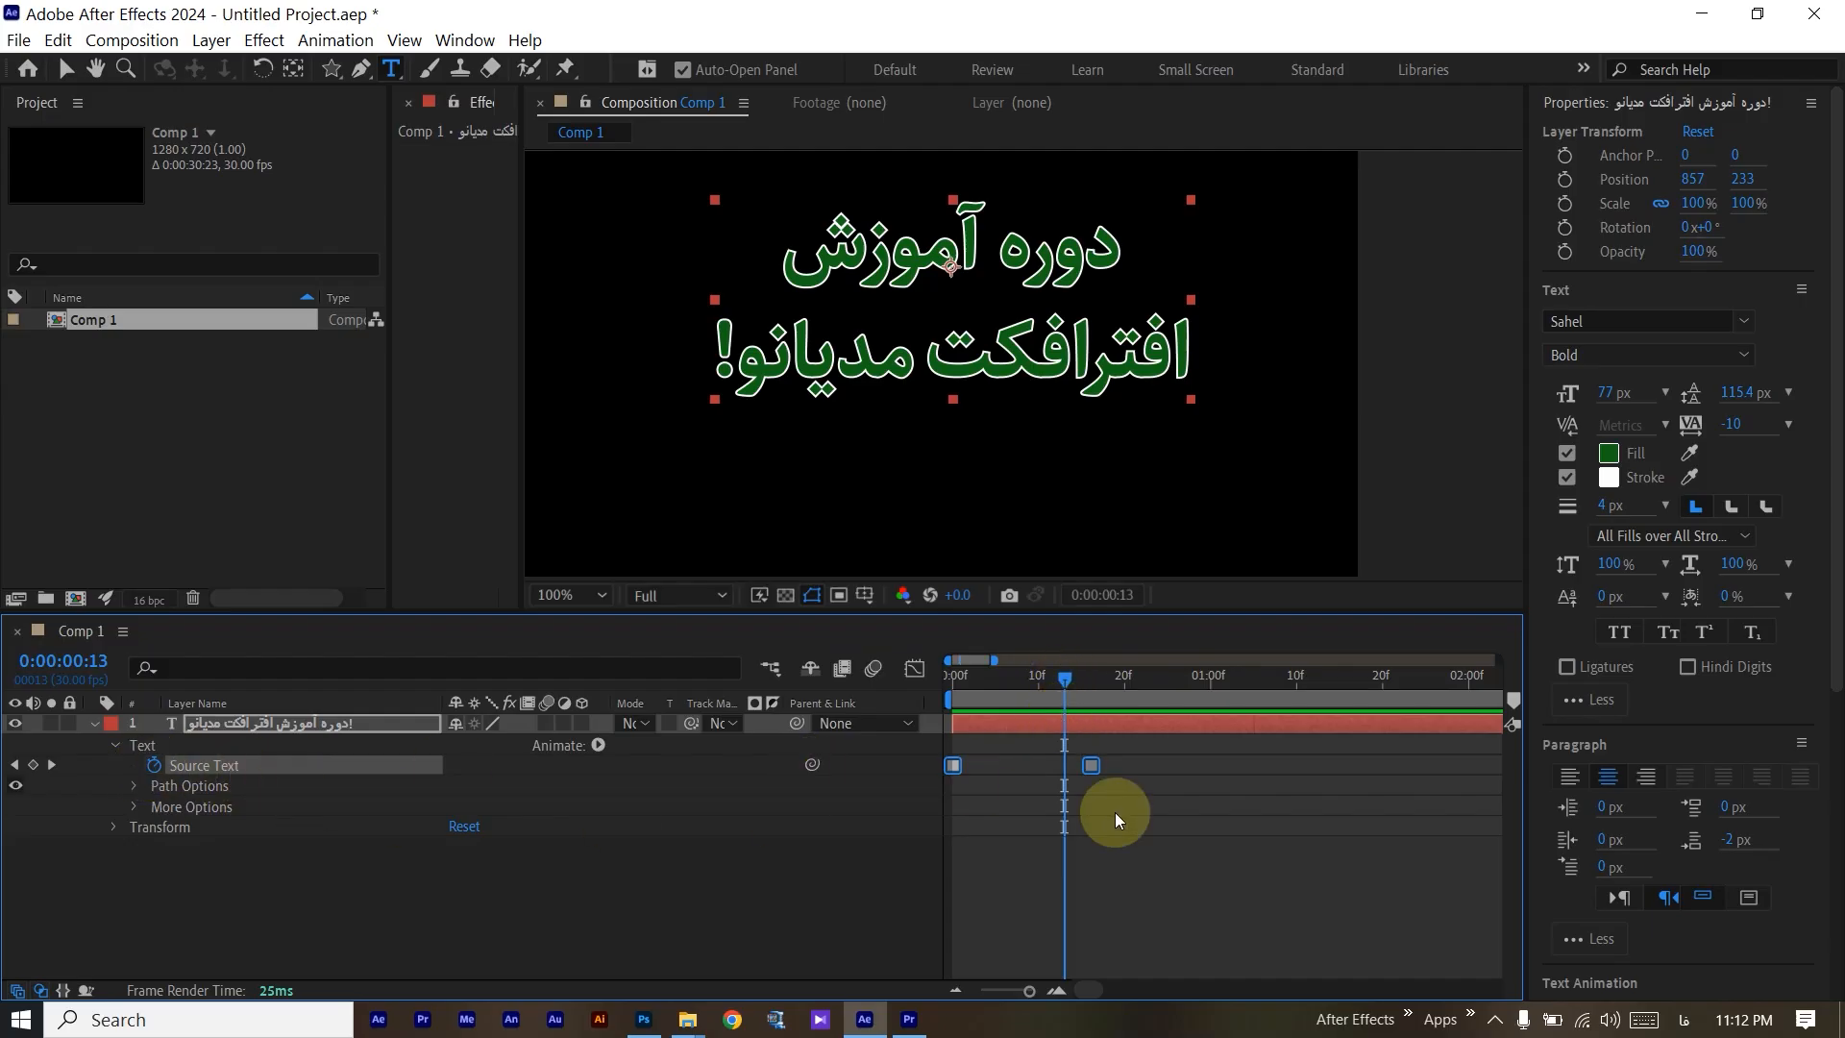
{"action": "left_click", "coordinate": [1068, 786]}
{"action": "mouse_move", "coordinate": [1065, 677]}
{"action": "left_mouse_down"}
{"action": "mouse_move", "coordinate": [942, 677]}
{"action": "mouse_move", "coordinate": [1155, 703]}
{"action": "mouse_move", "coordinate": [1151, 735]}
{"action": "mouse_move", "coordinate": [1166, 674]}
{"action": "mouse_move", "coordinate": [1834, 684]}
{"action": "mouse_move", "coordinate": [1069, 709]}
{"action": "left_mouse_up"}
{"action": "left_click_drag", "start_coordinate": [1201, 992], "coordinate": [1024, 992]}
{"action": "left_click", "coordinate": [1039, 680]}
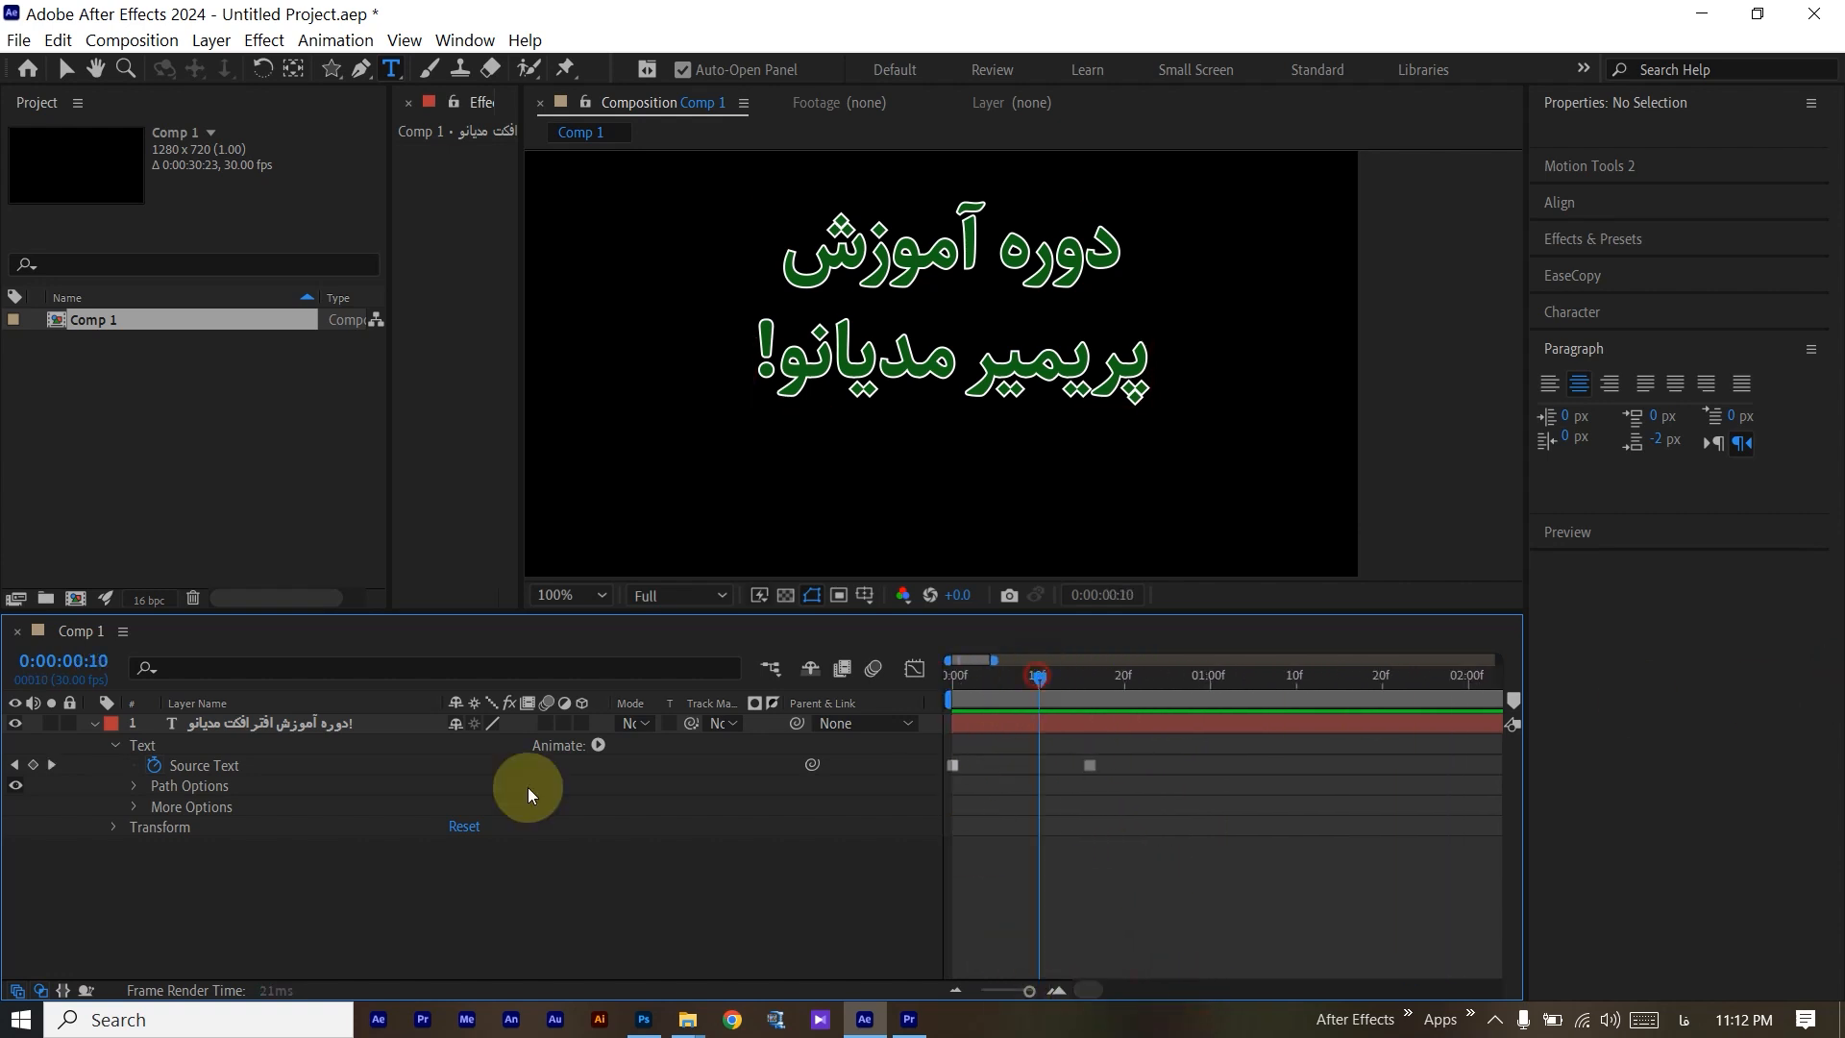
{"action": "left_click_drag", "start_coordinate": [1045, 690], "coordinate": [926, 688]}
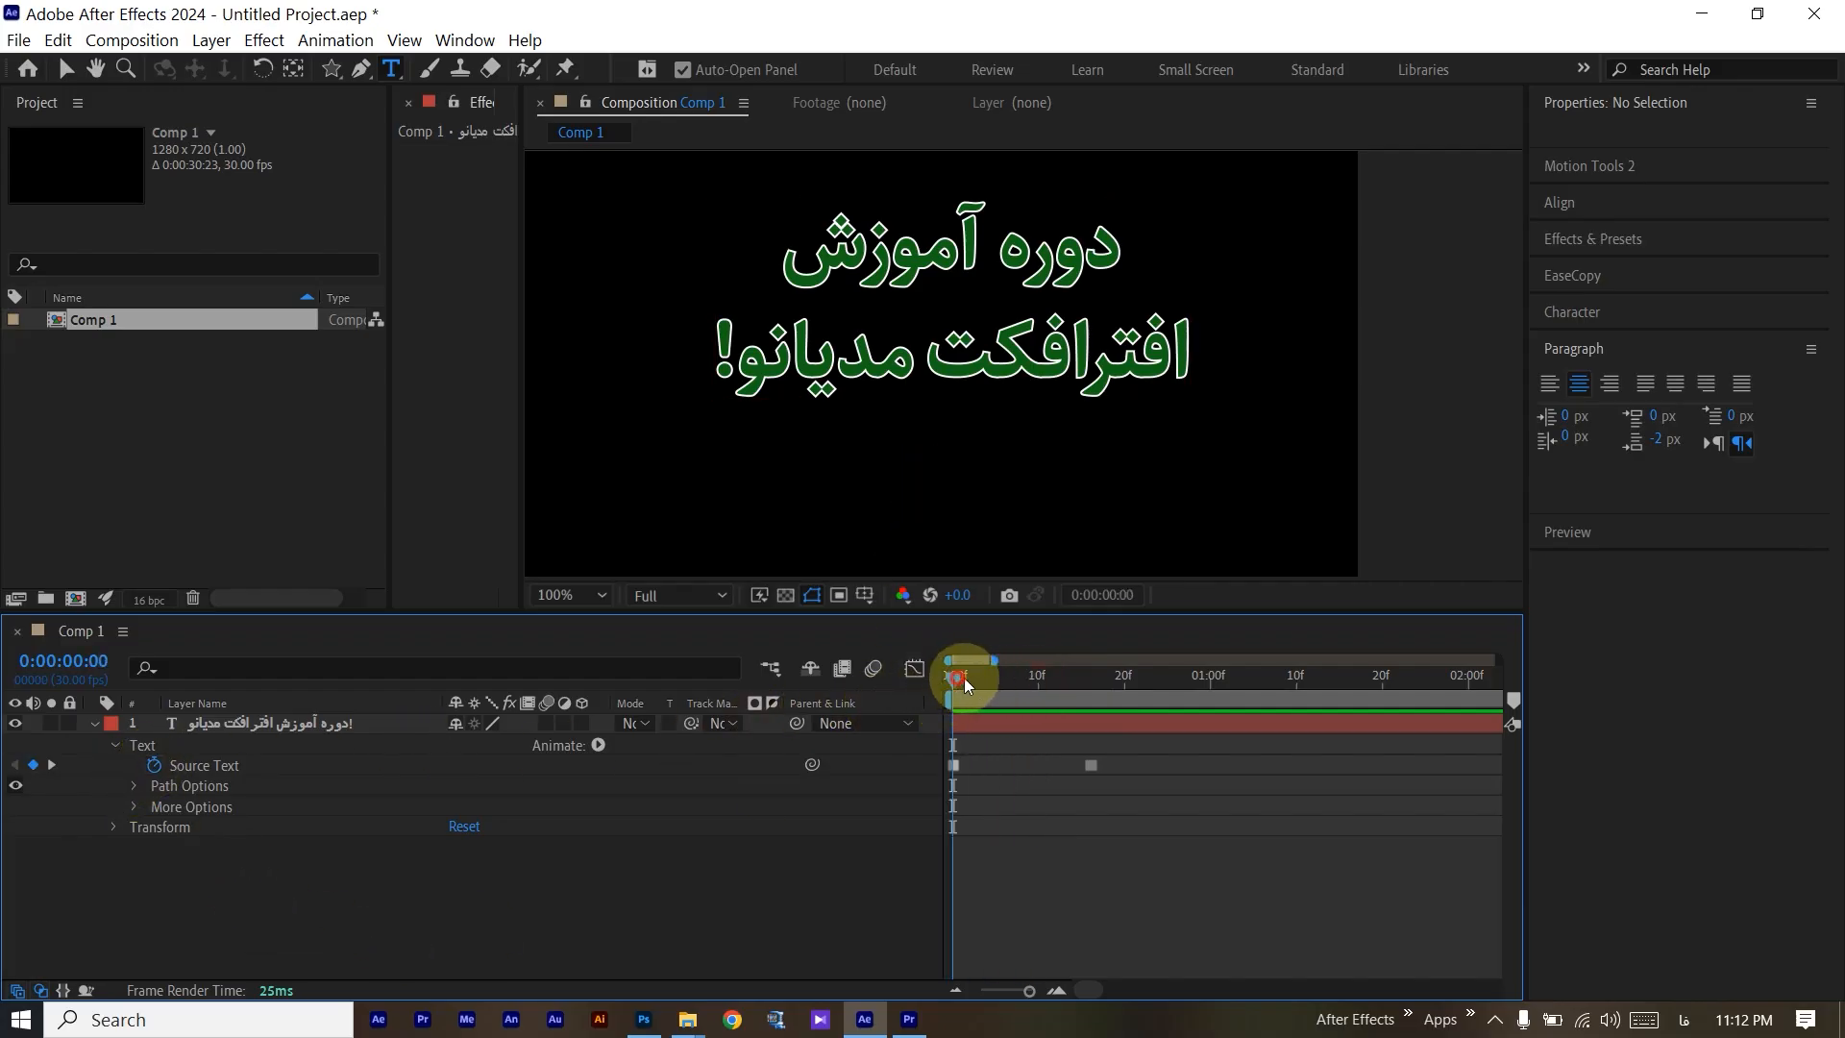
{"action": "left_click_drag", "start_coordinate": [965, 677], "coordinate": [1058, 678]}
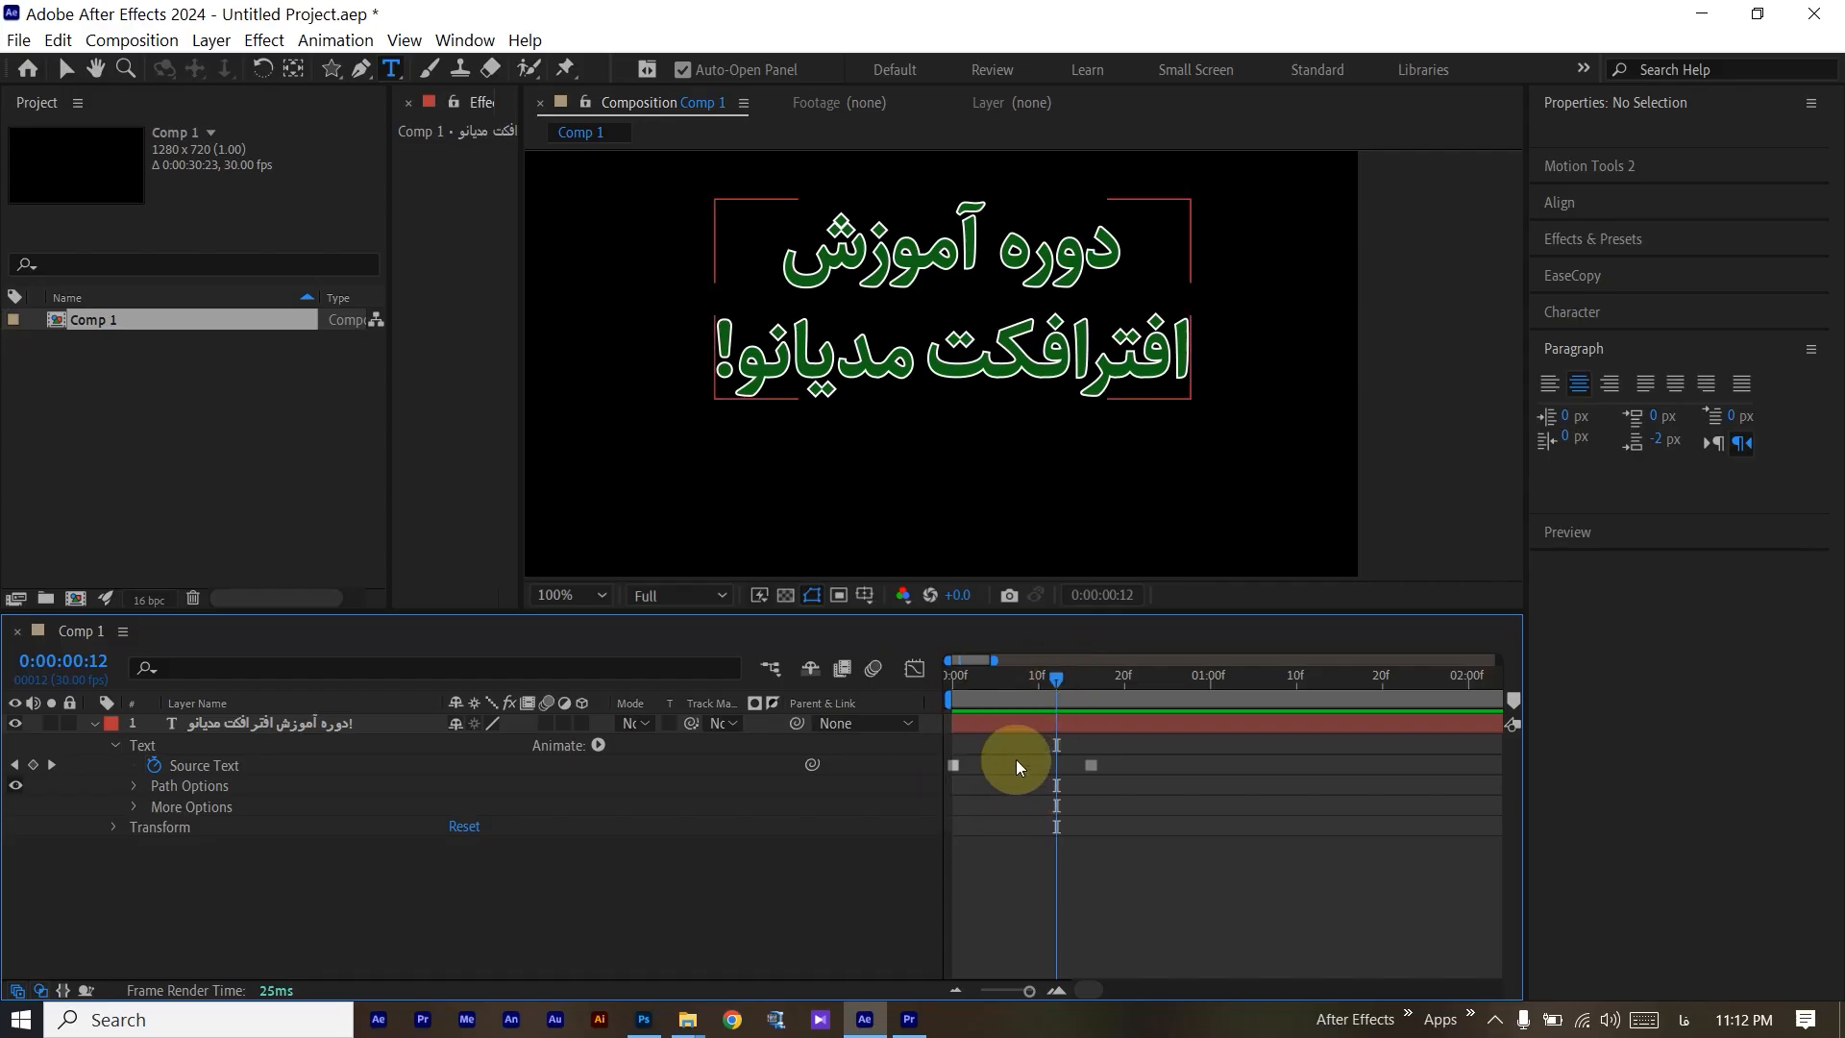
{"action": "left_click_drag", "start_coordinate": [1053, 682], "coordinate": [1176, 681]}
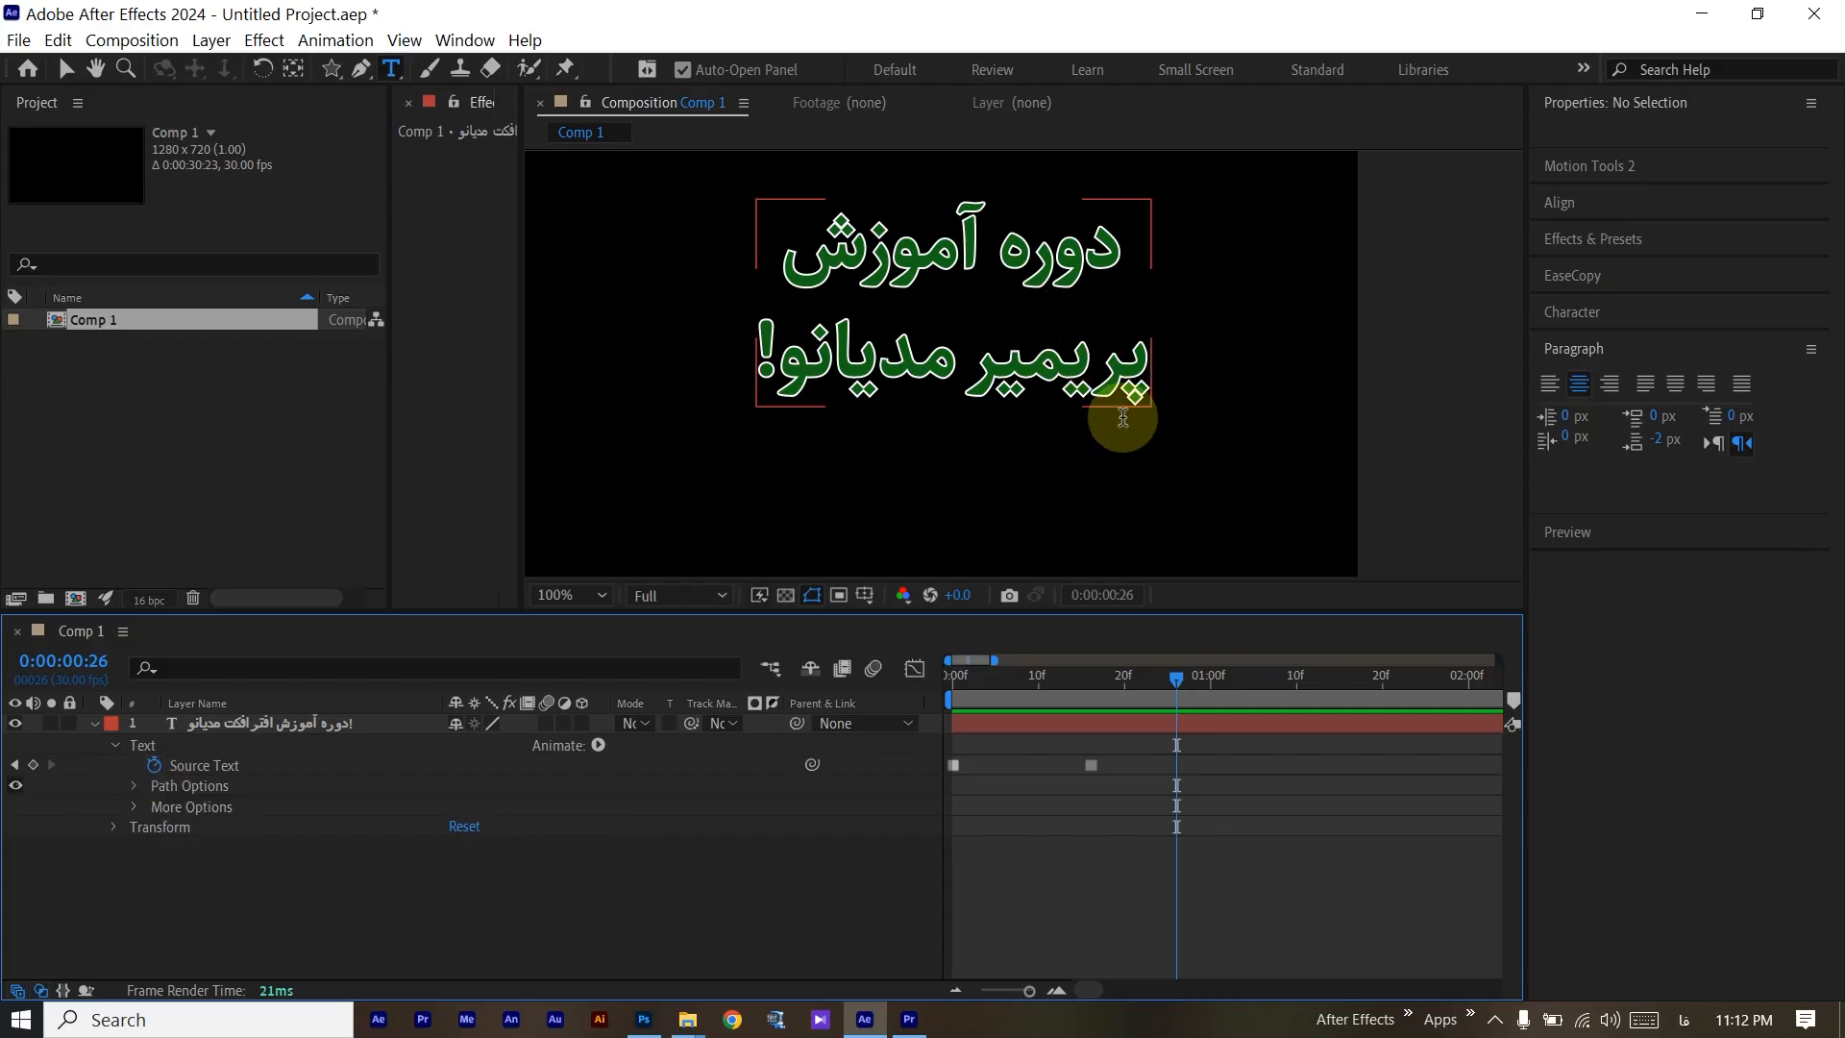
{"action": "left_click_drag", "start_coordinate": [1173, 680], "coordinate": [955, 688]}
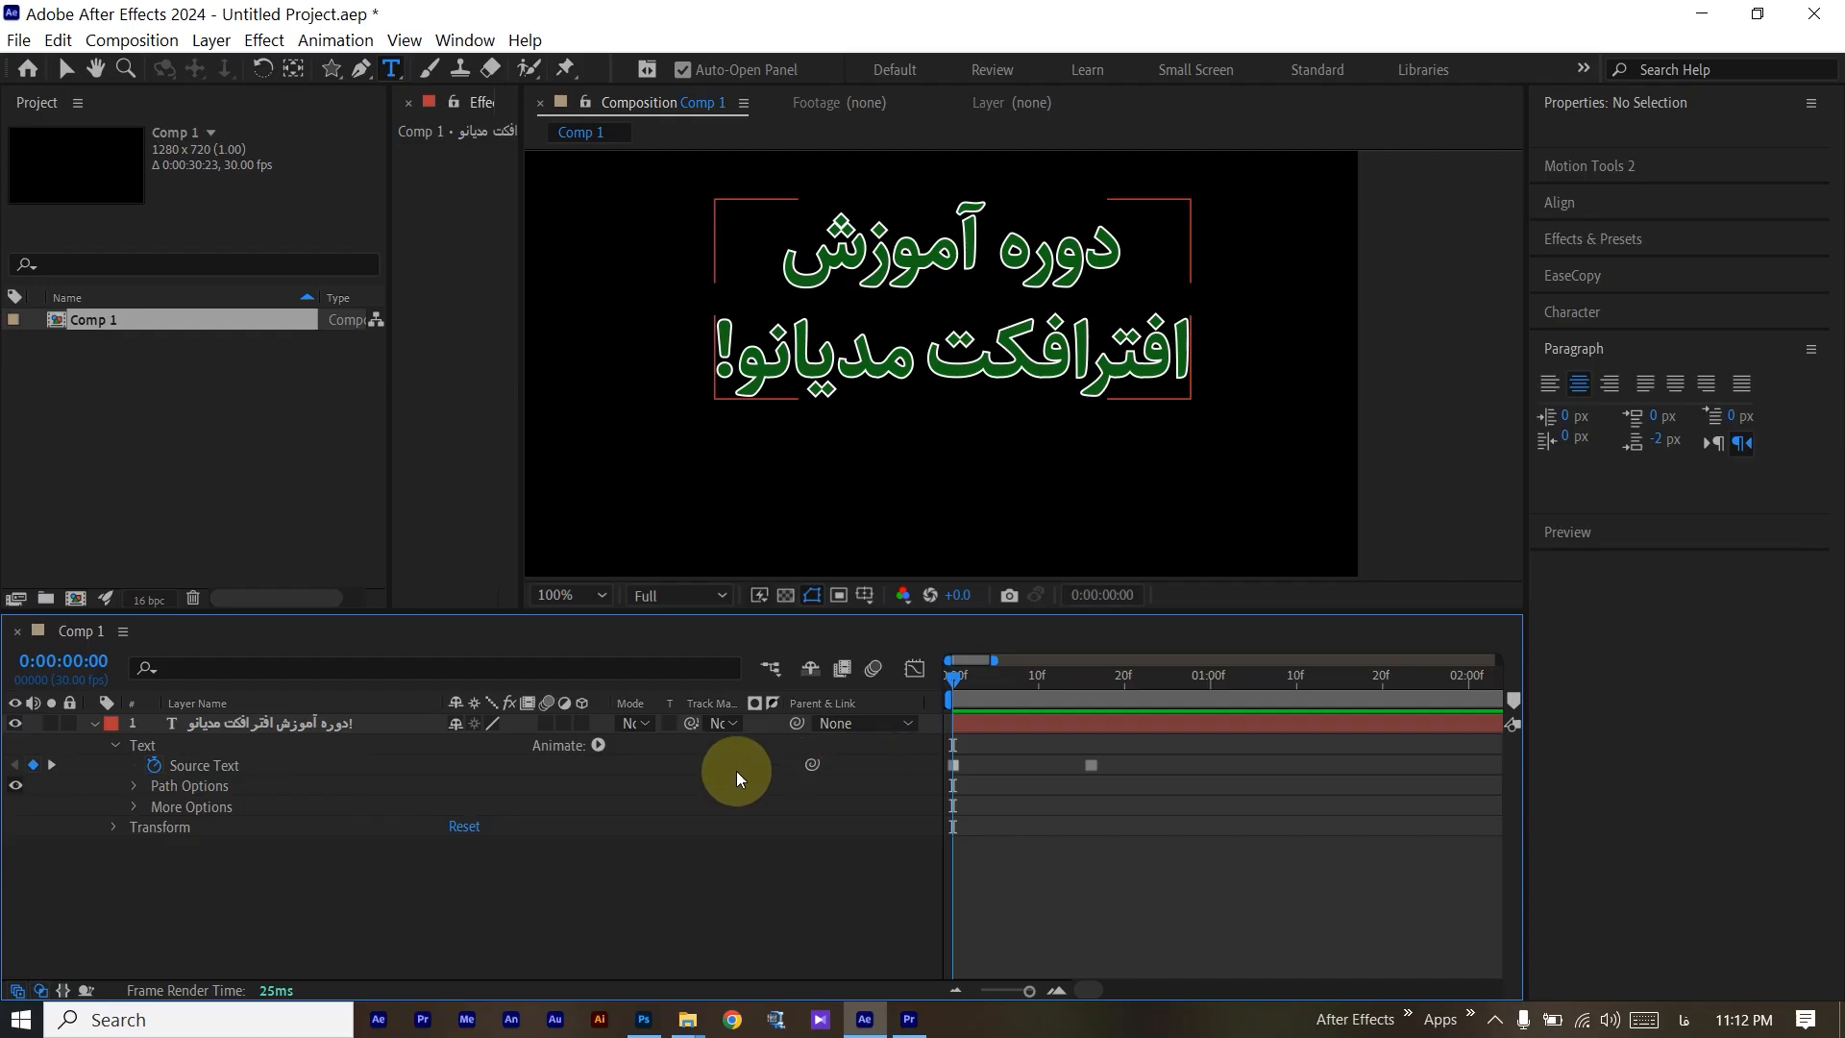
Keyframe the title layer's position at 680, 233 at 0:00:00:00 and at 1062, 233 at 0:00:01:17.
{"action": "left_click", "coordinate": [390, 723]}
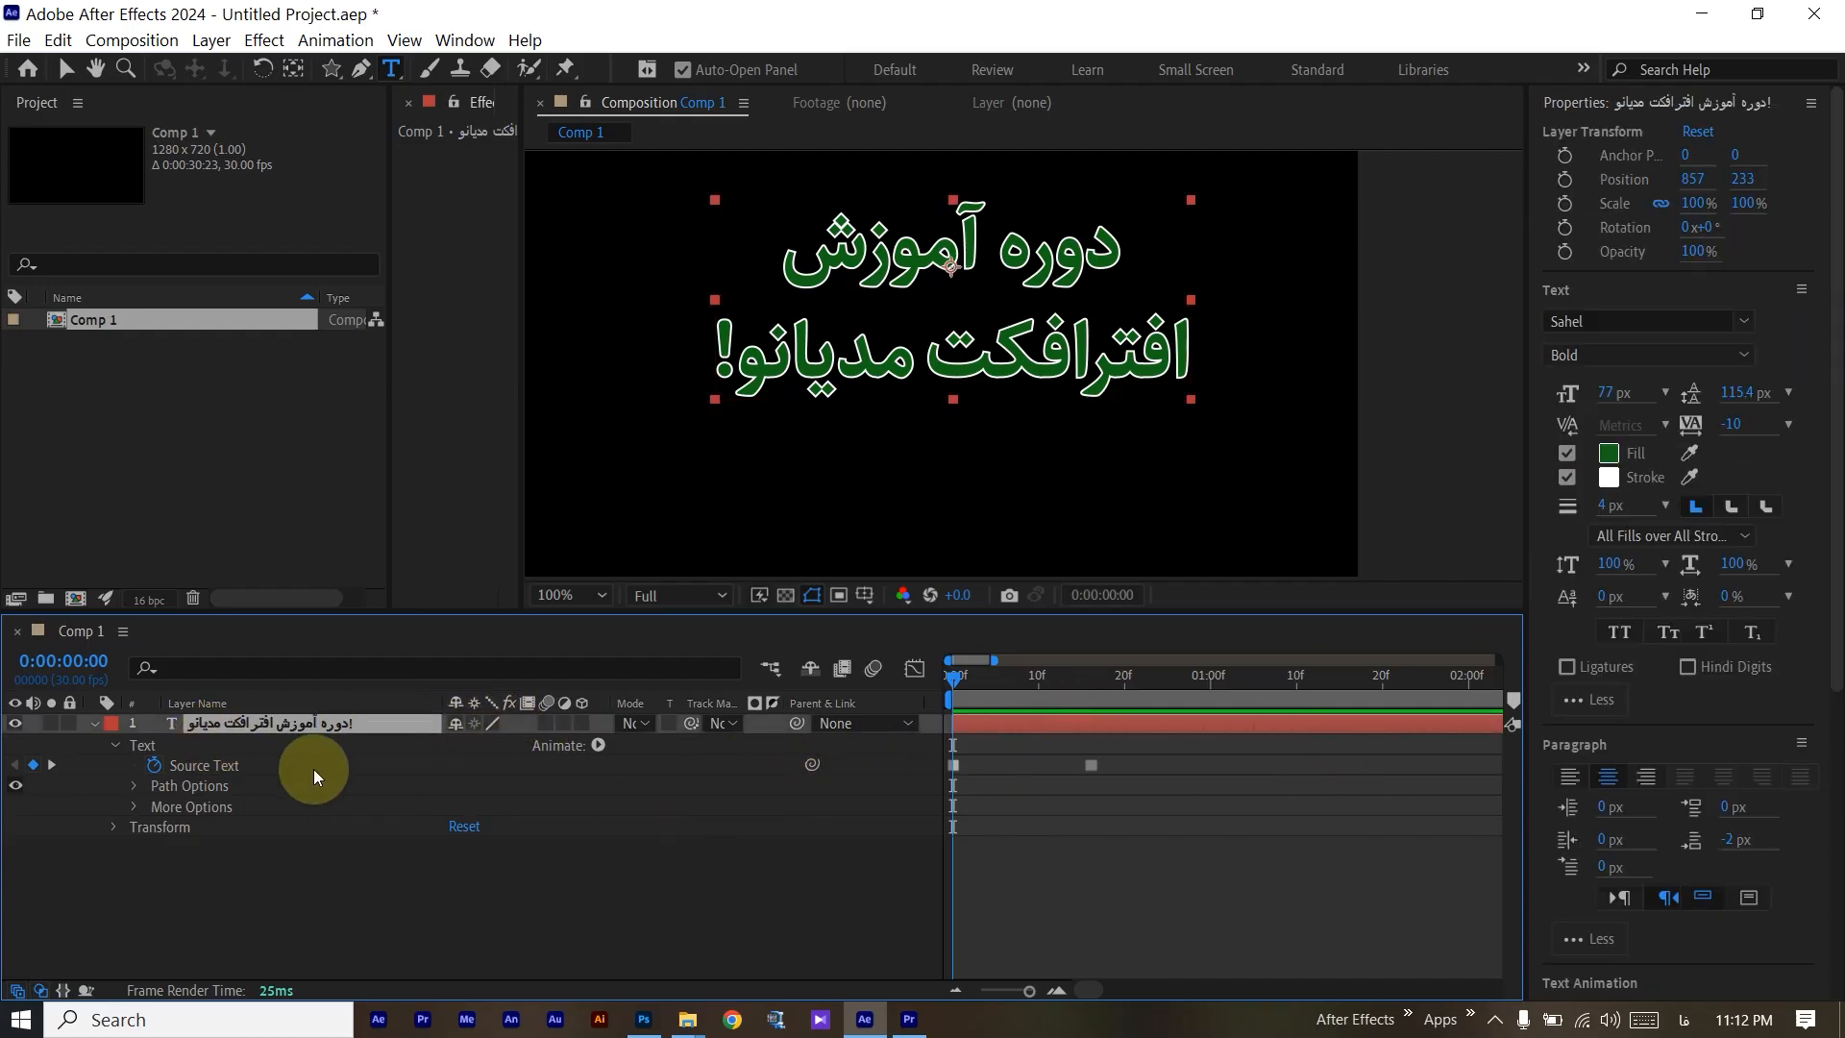
{"action": "left_click_drag", "start_coordinate": [1693, 179], "coordinate": [1490, 214]}
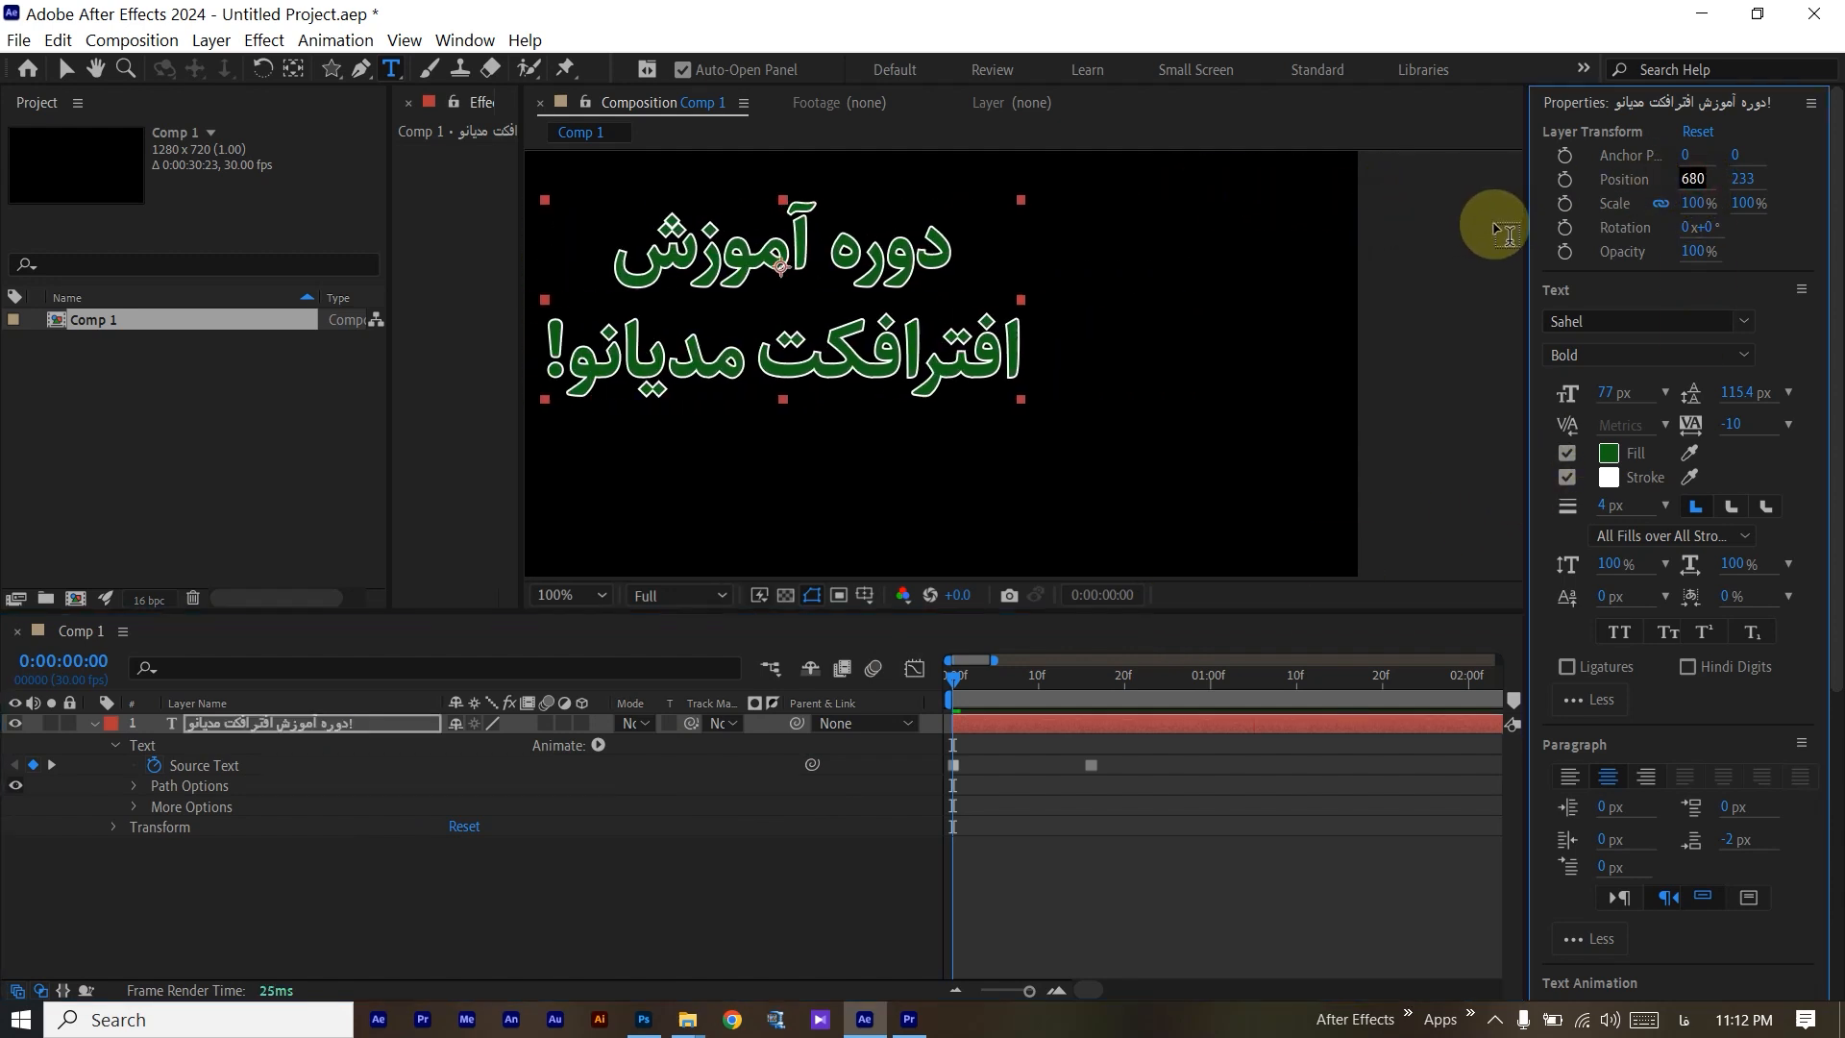
{"action": "left_click", "coordinate": [1567, 180]}
{"action": "left_click_drag", "start_coordinate": [959, 684], "coordinate": [1357, 689]}
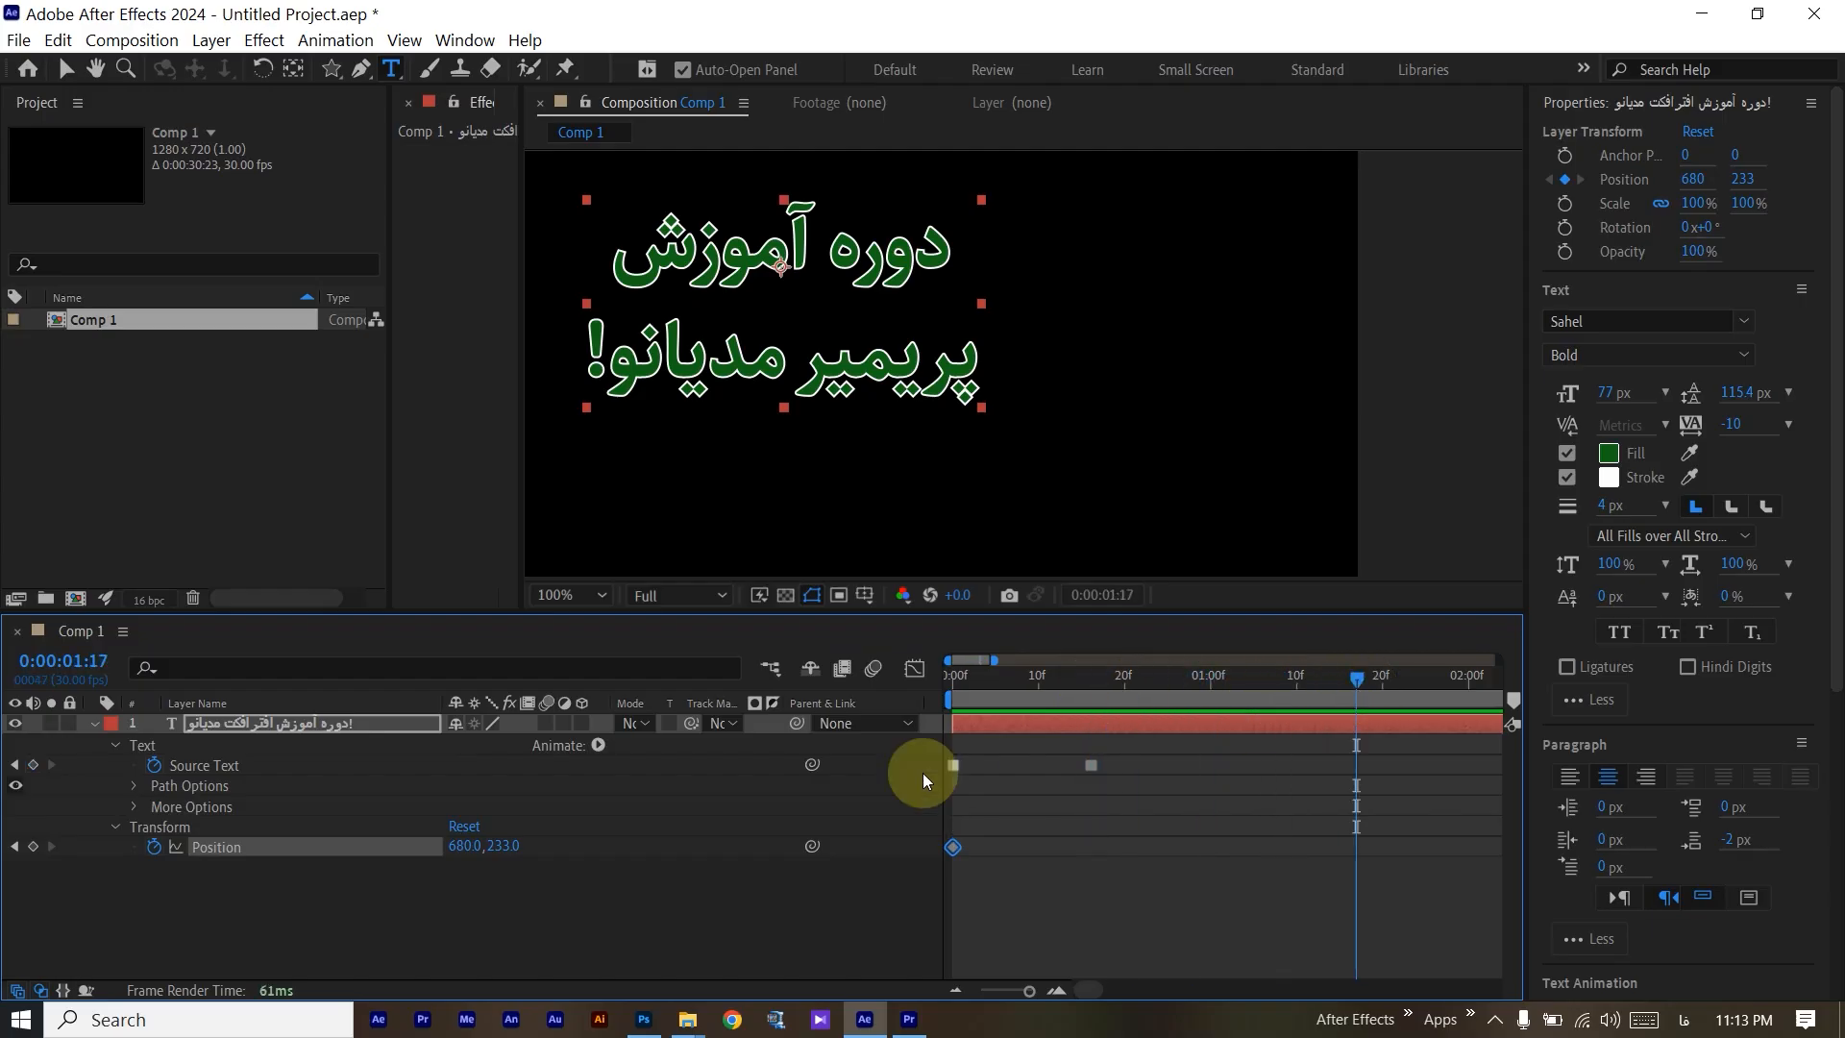
{"action": "left_click_drag", "start_coordinate": [1693, 178], "coordinate": [1815, 175]}
Preview the title's position animation from the beginning of the composition.
{"action": "left_click_drag", "start_coordinate": [1372, 682], "coordinate": [968, 695]}
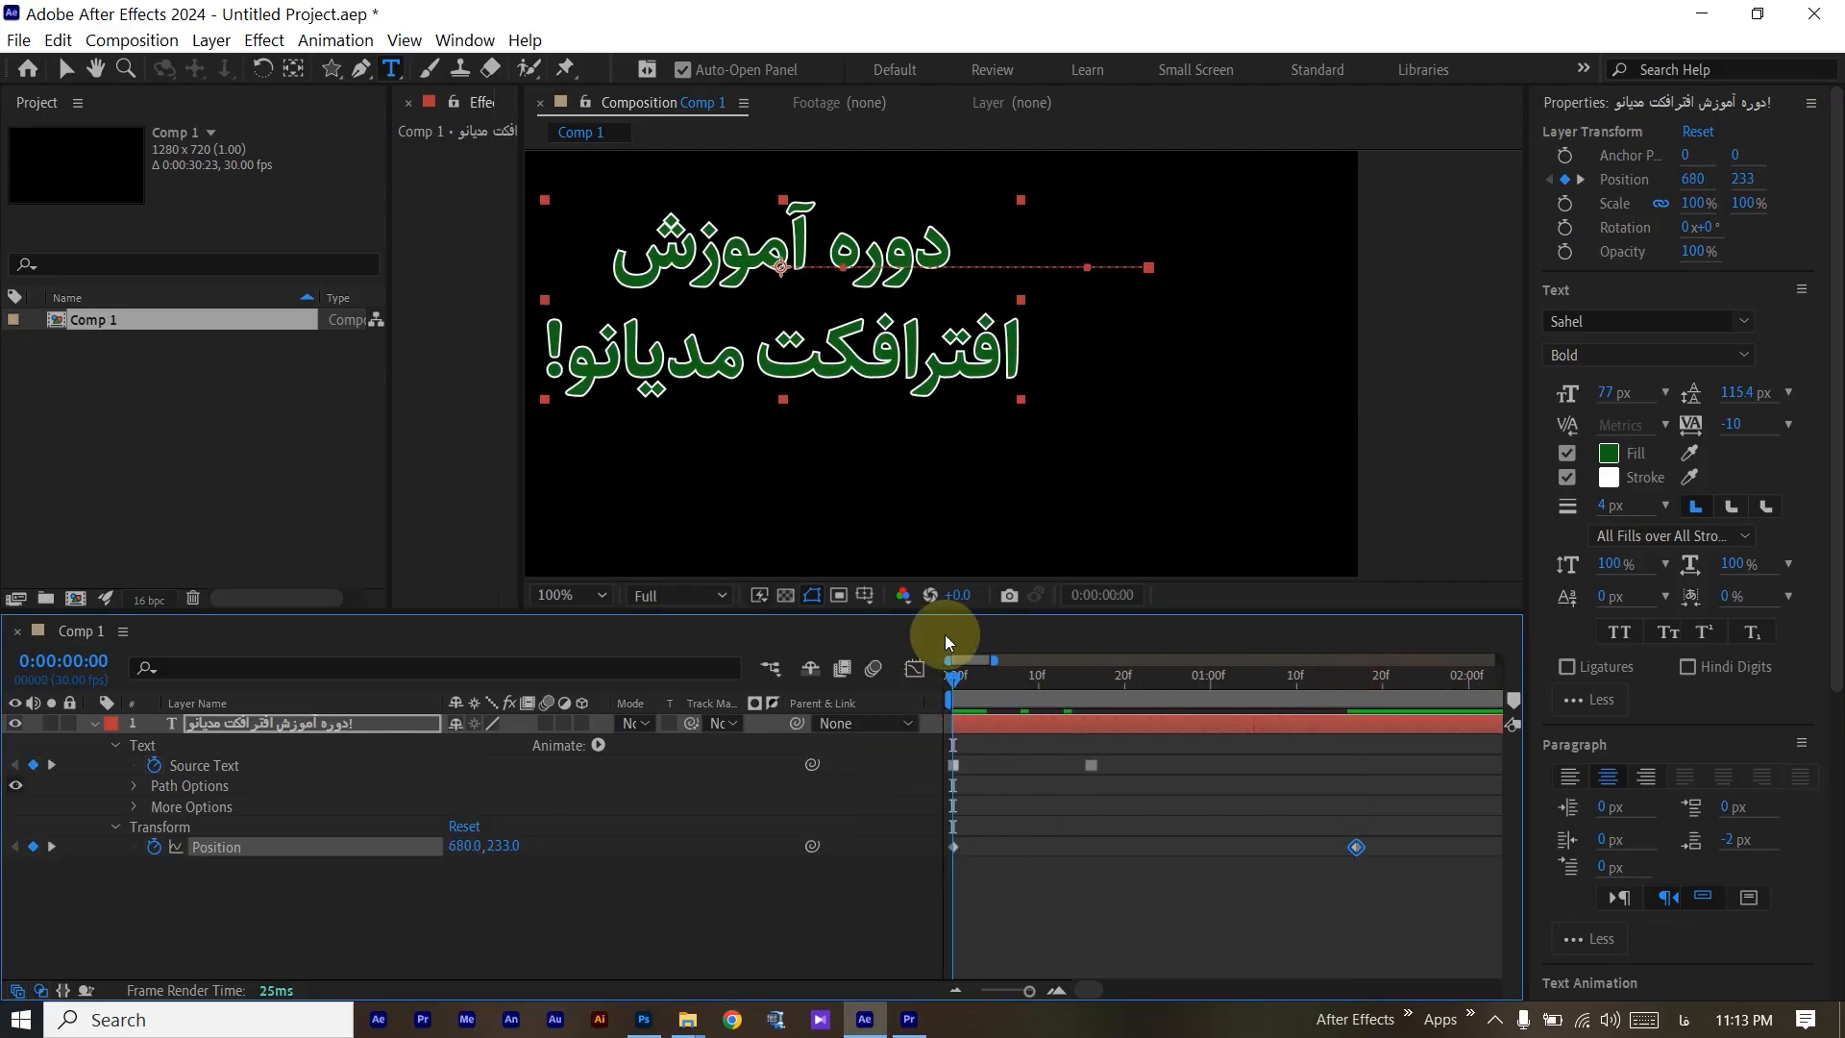
{"action": "key", "text": "space"}
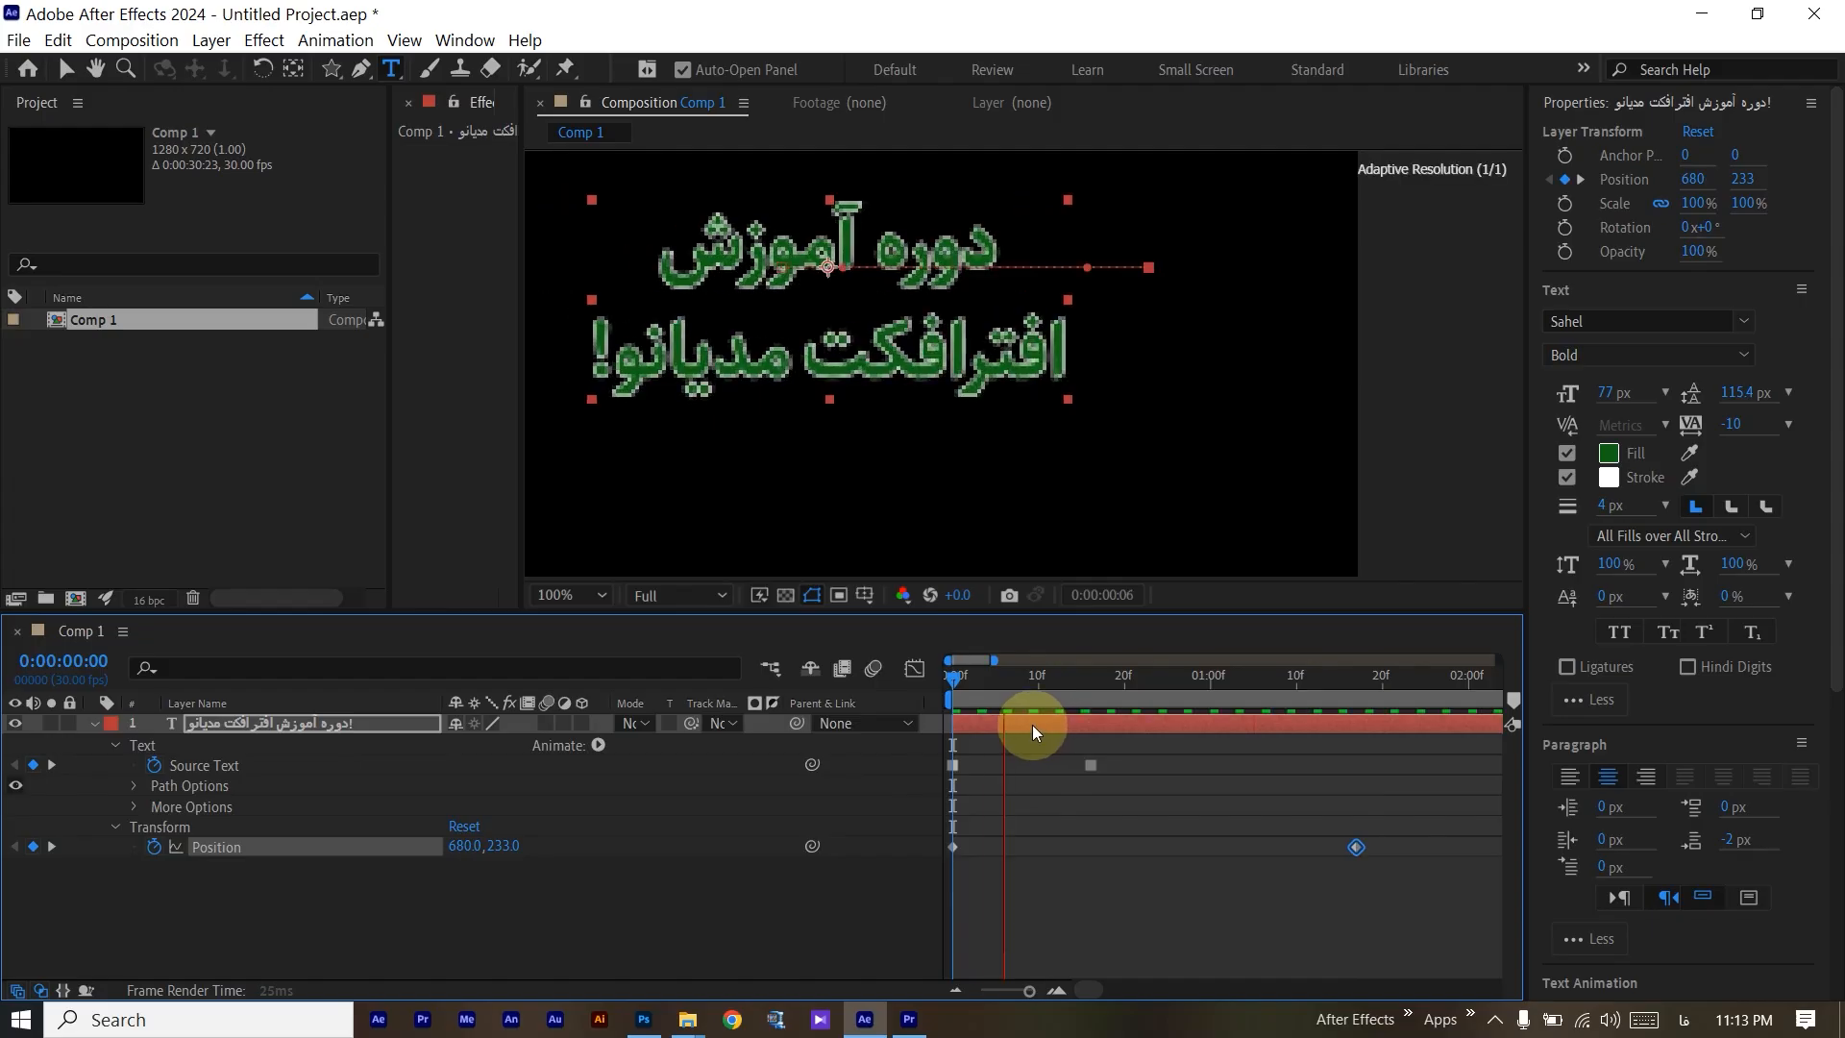
{"action": "key", "text": "space"}
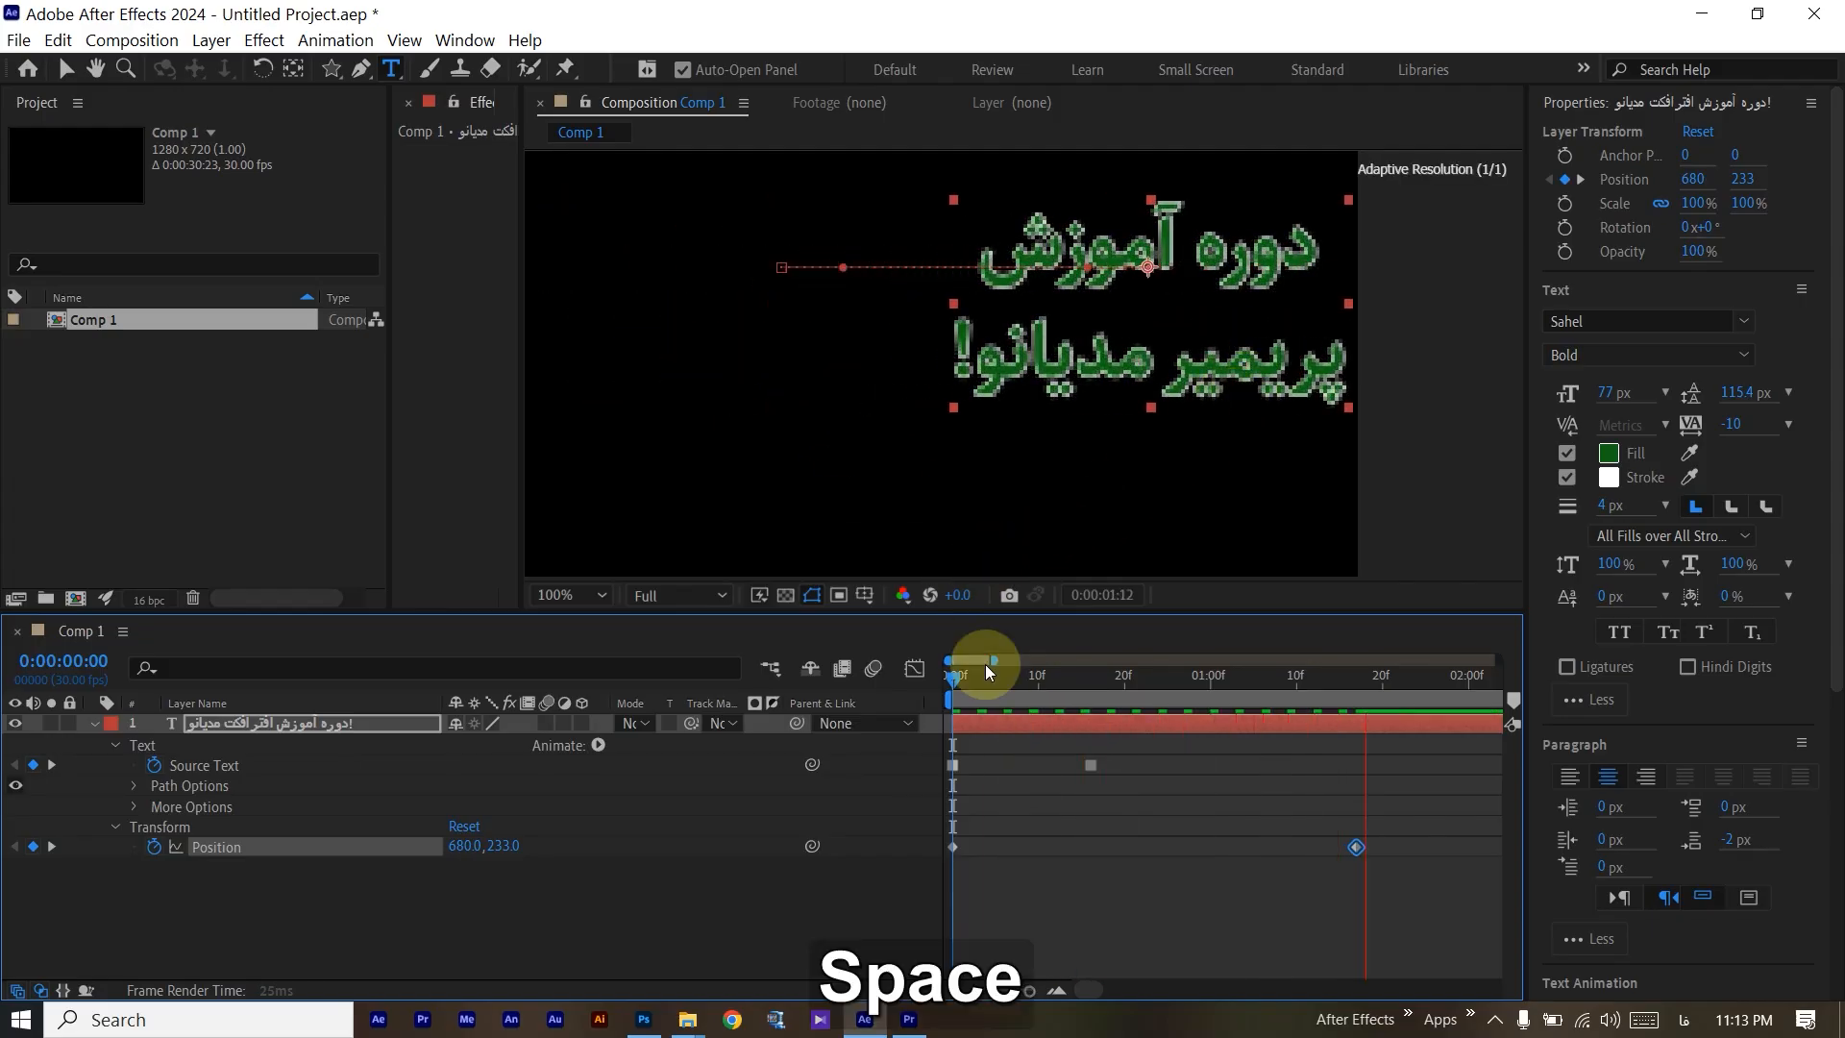
Try turning off the title's Position keyframing at 0:00:01:22 and undo it.
{"action": "left_click_drag", "start_coordinate": [1017, 677], "coordinate": [1393, 700]}
{"action": "left_click", "coordinate": [388, 850]}
{"action": "left_click", "coordinate": [203, 917]}
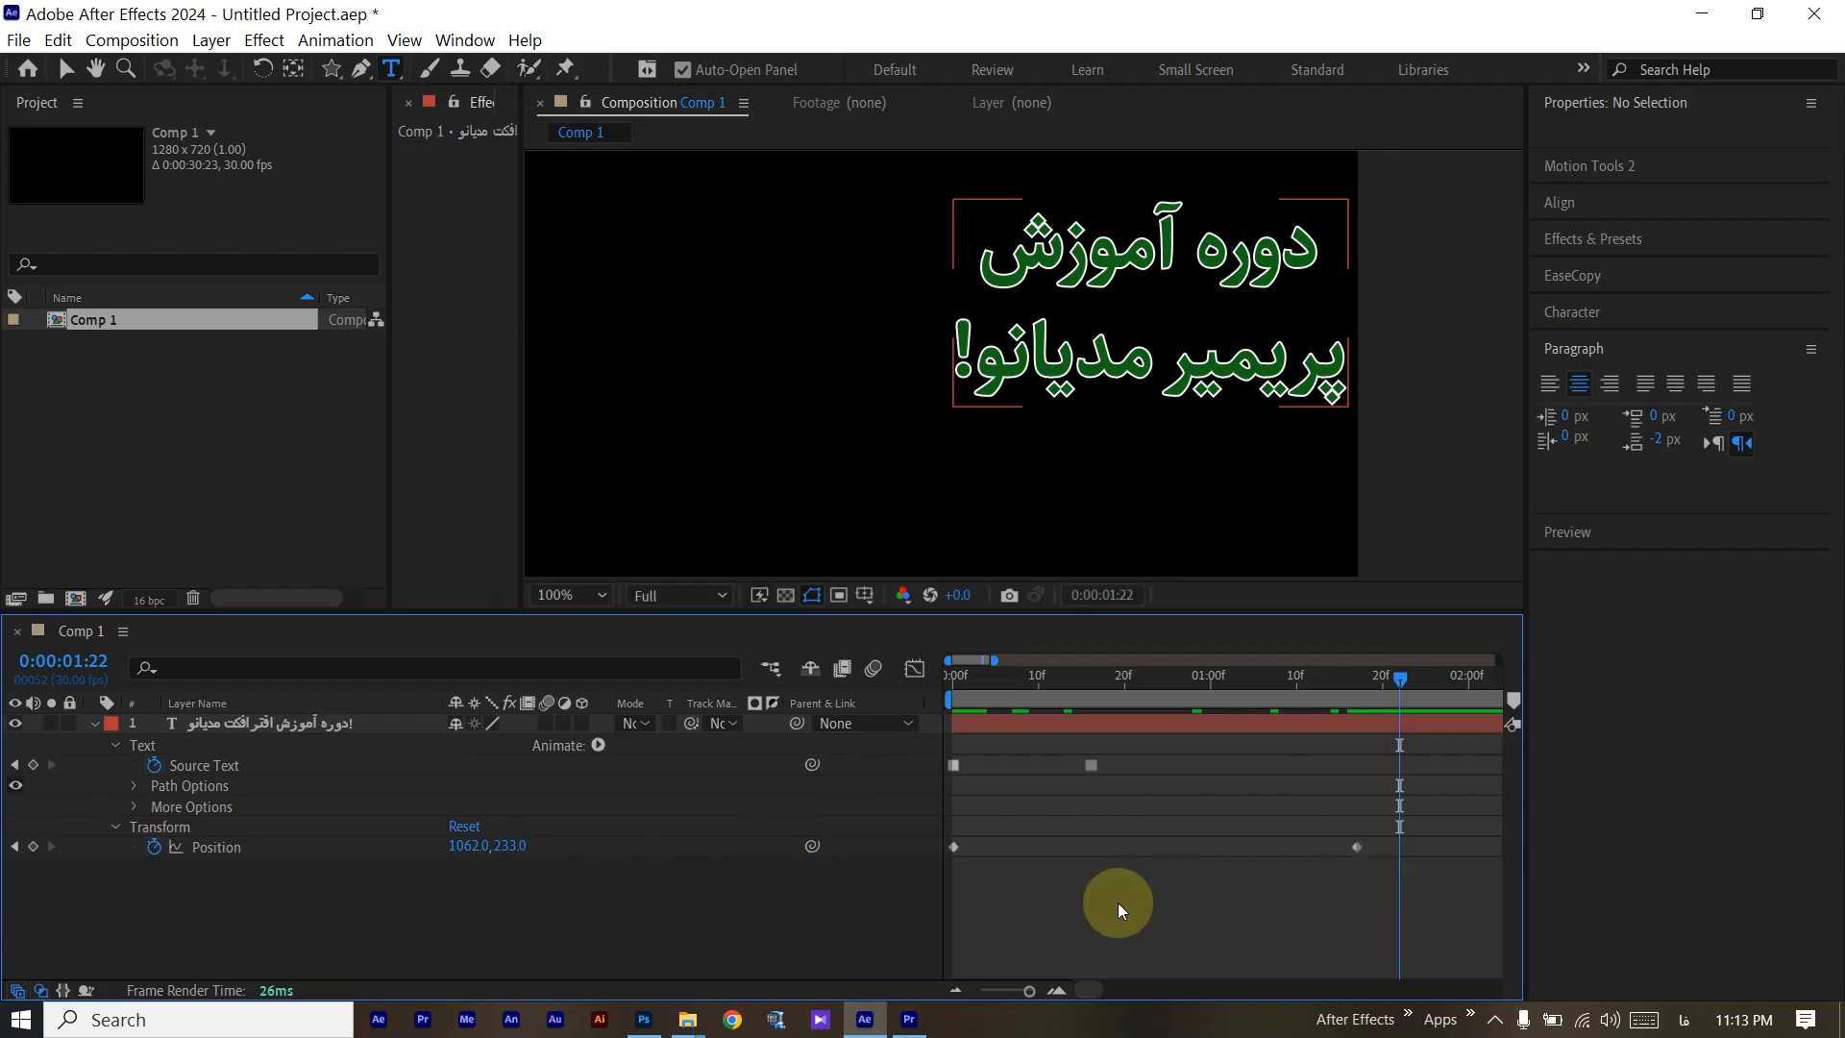
{"action": "left_click_drag", "start_coordinate": [1401, 878], "coordinate": [788, 850]}
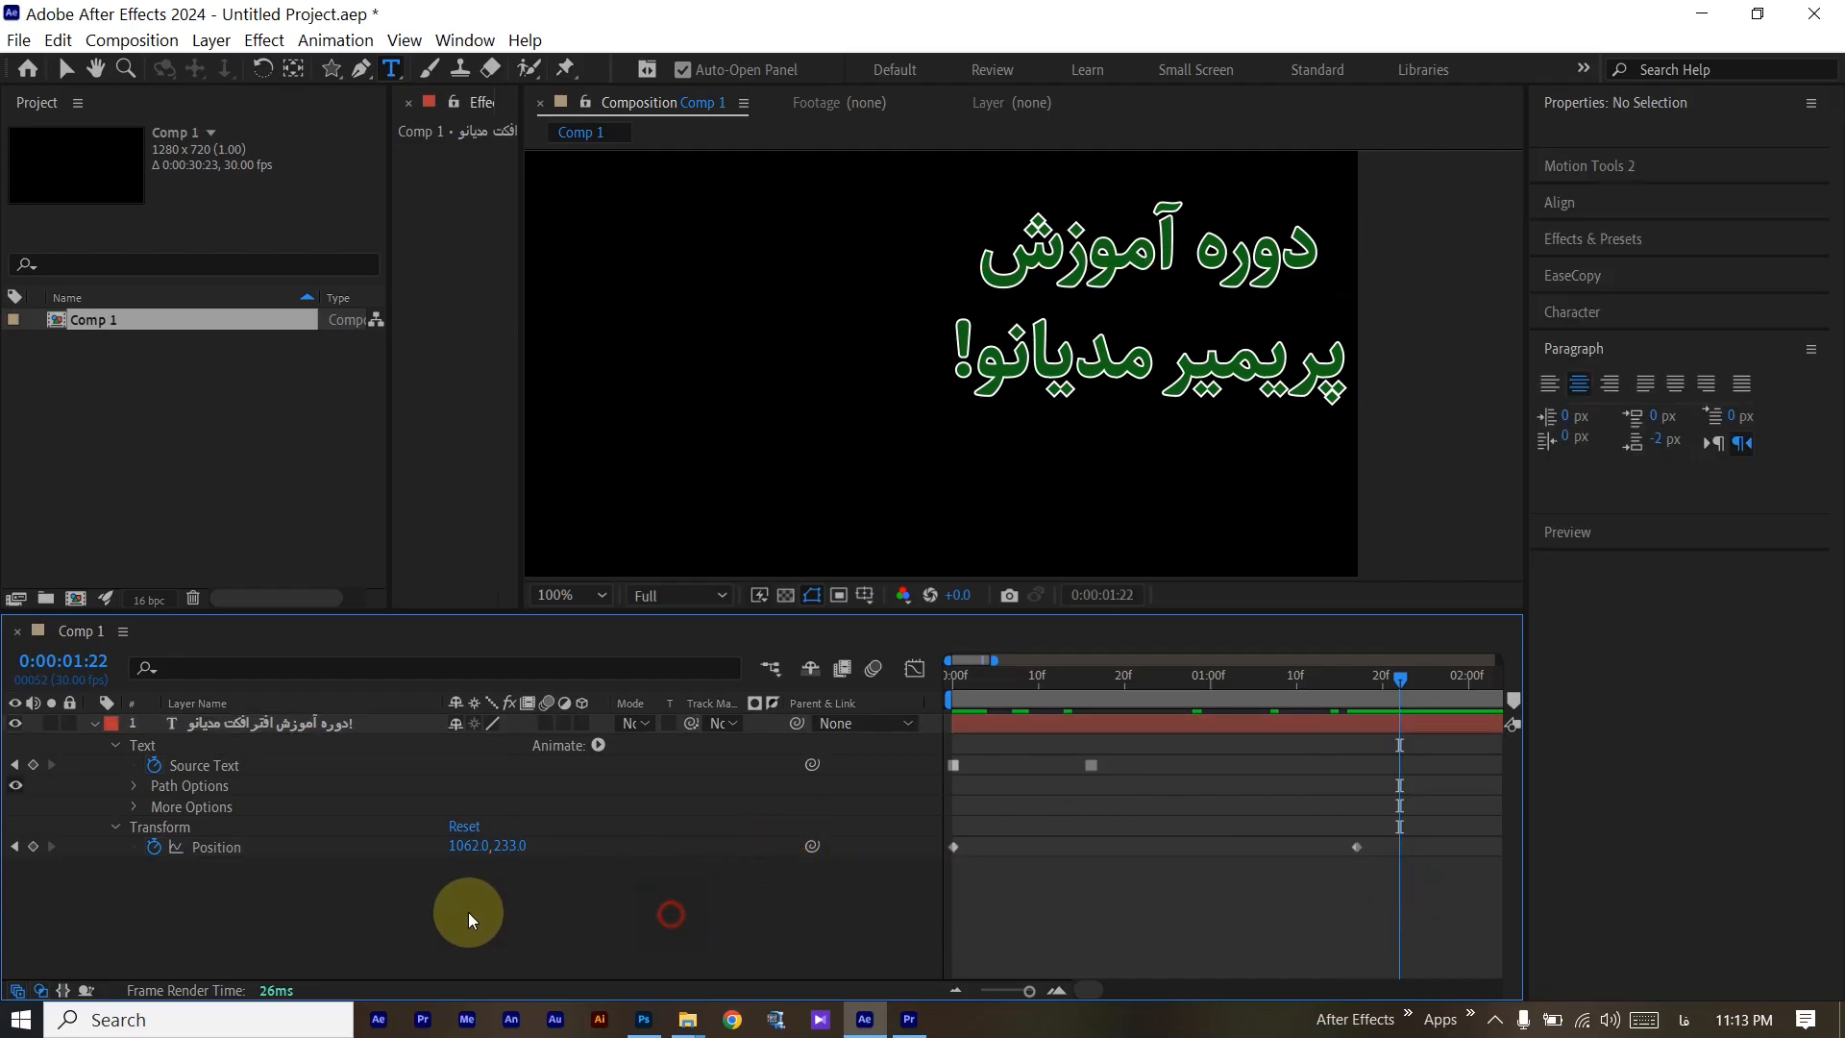
{"action": "left_click", "coordinate": [153, 847]}
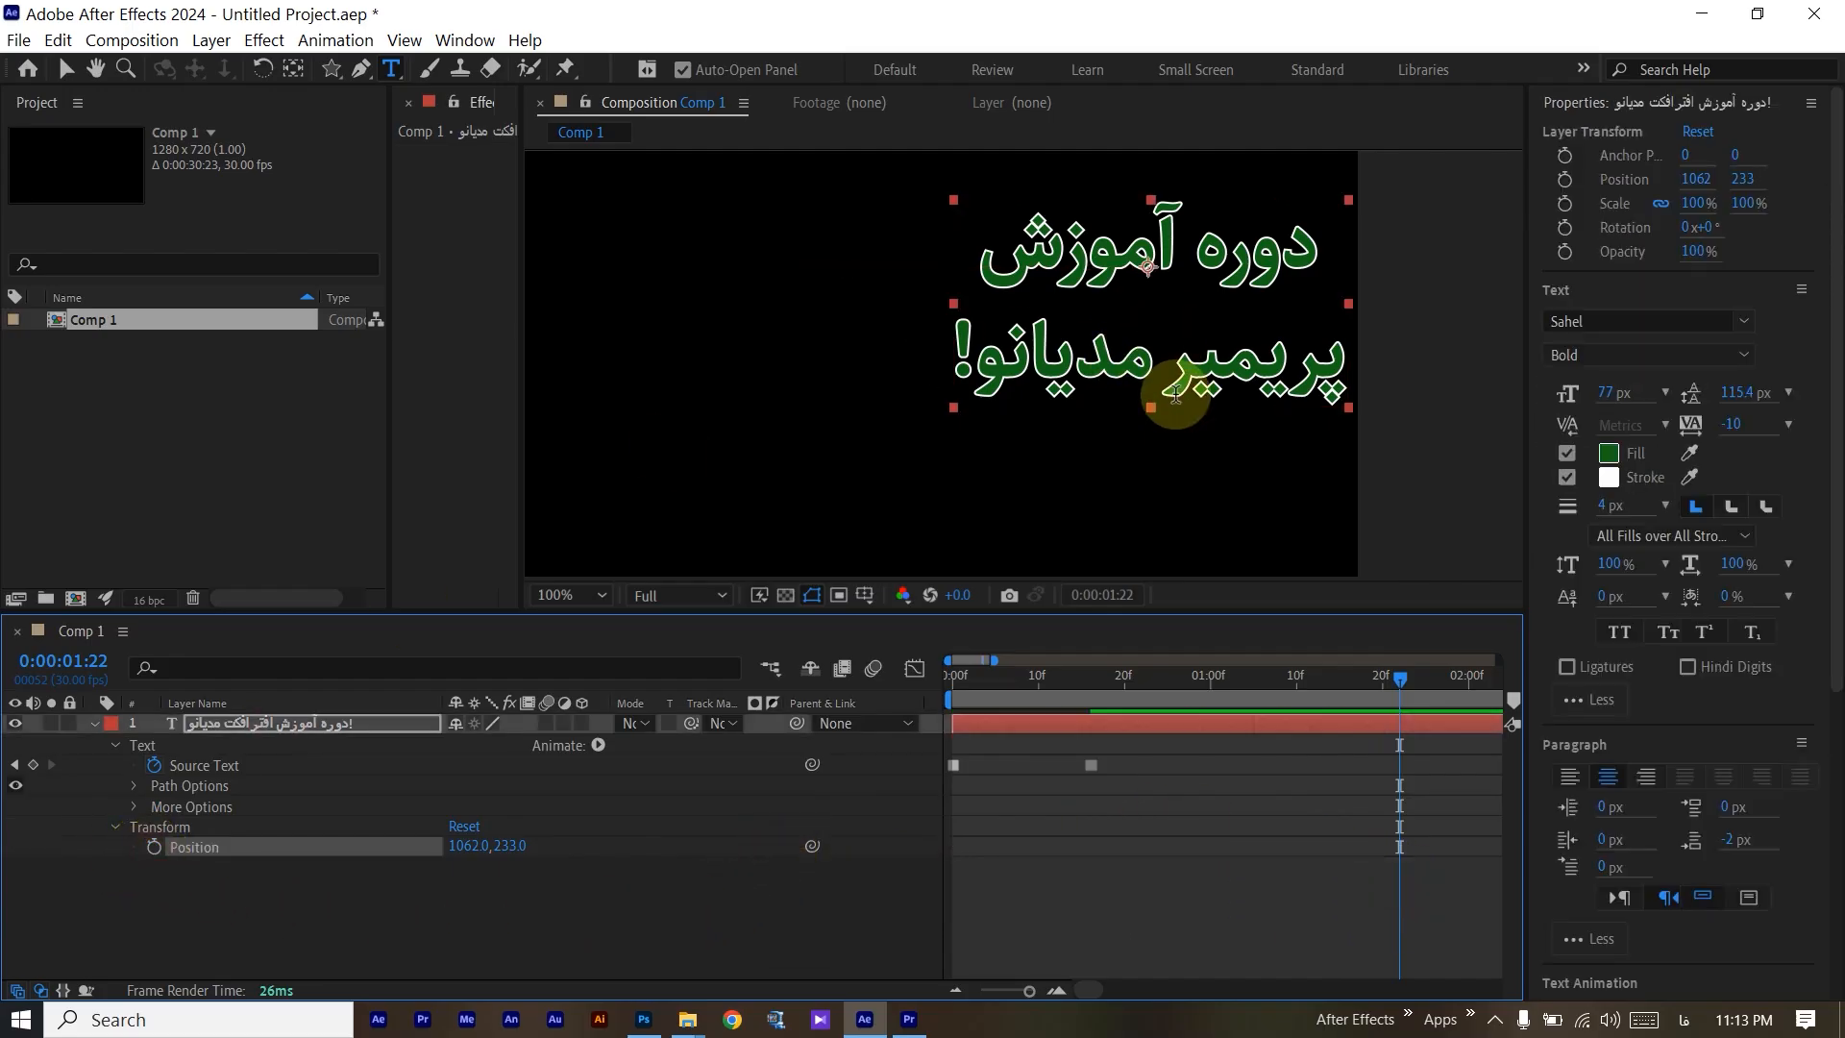
{"action": "key", "text": "ctrl+z"}
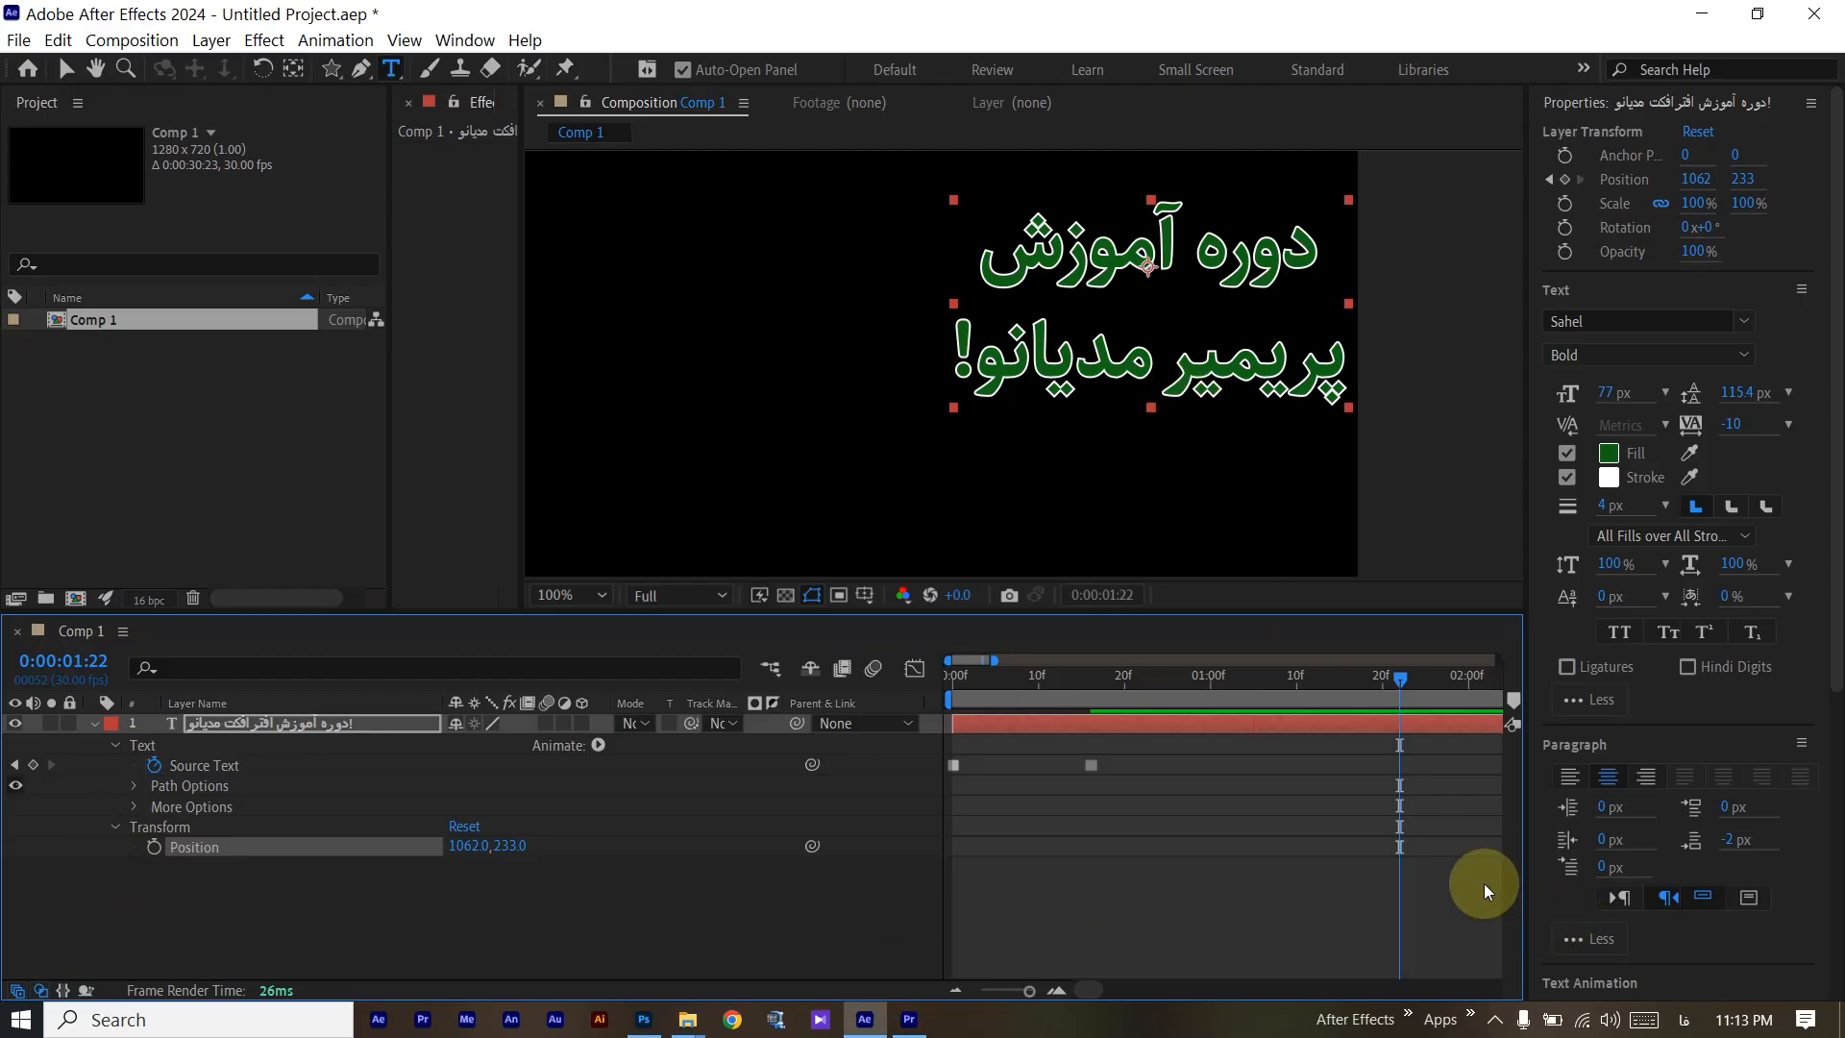
Move the time indicator to 0:00:00:23 and remove all of the title's Position keyframes.
{"action": "left_click", "coordinate": [1420, 738]}
{"action": "left_click_drag", "start_coordinate": [1405, 674], "coordinate": [1148, 717]}
{"action": "left_click", "coordinate": [539, 889]}
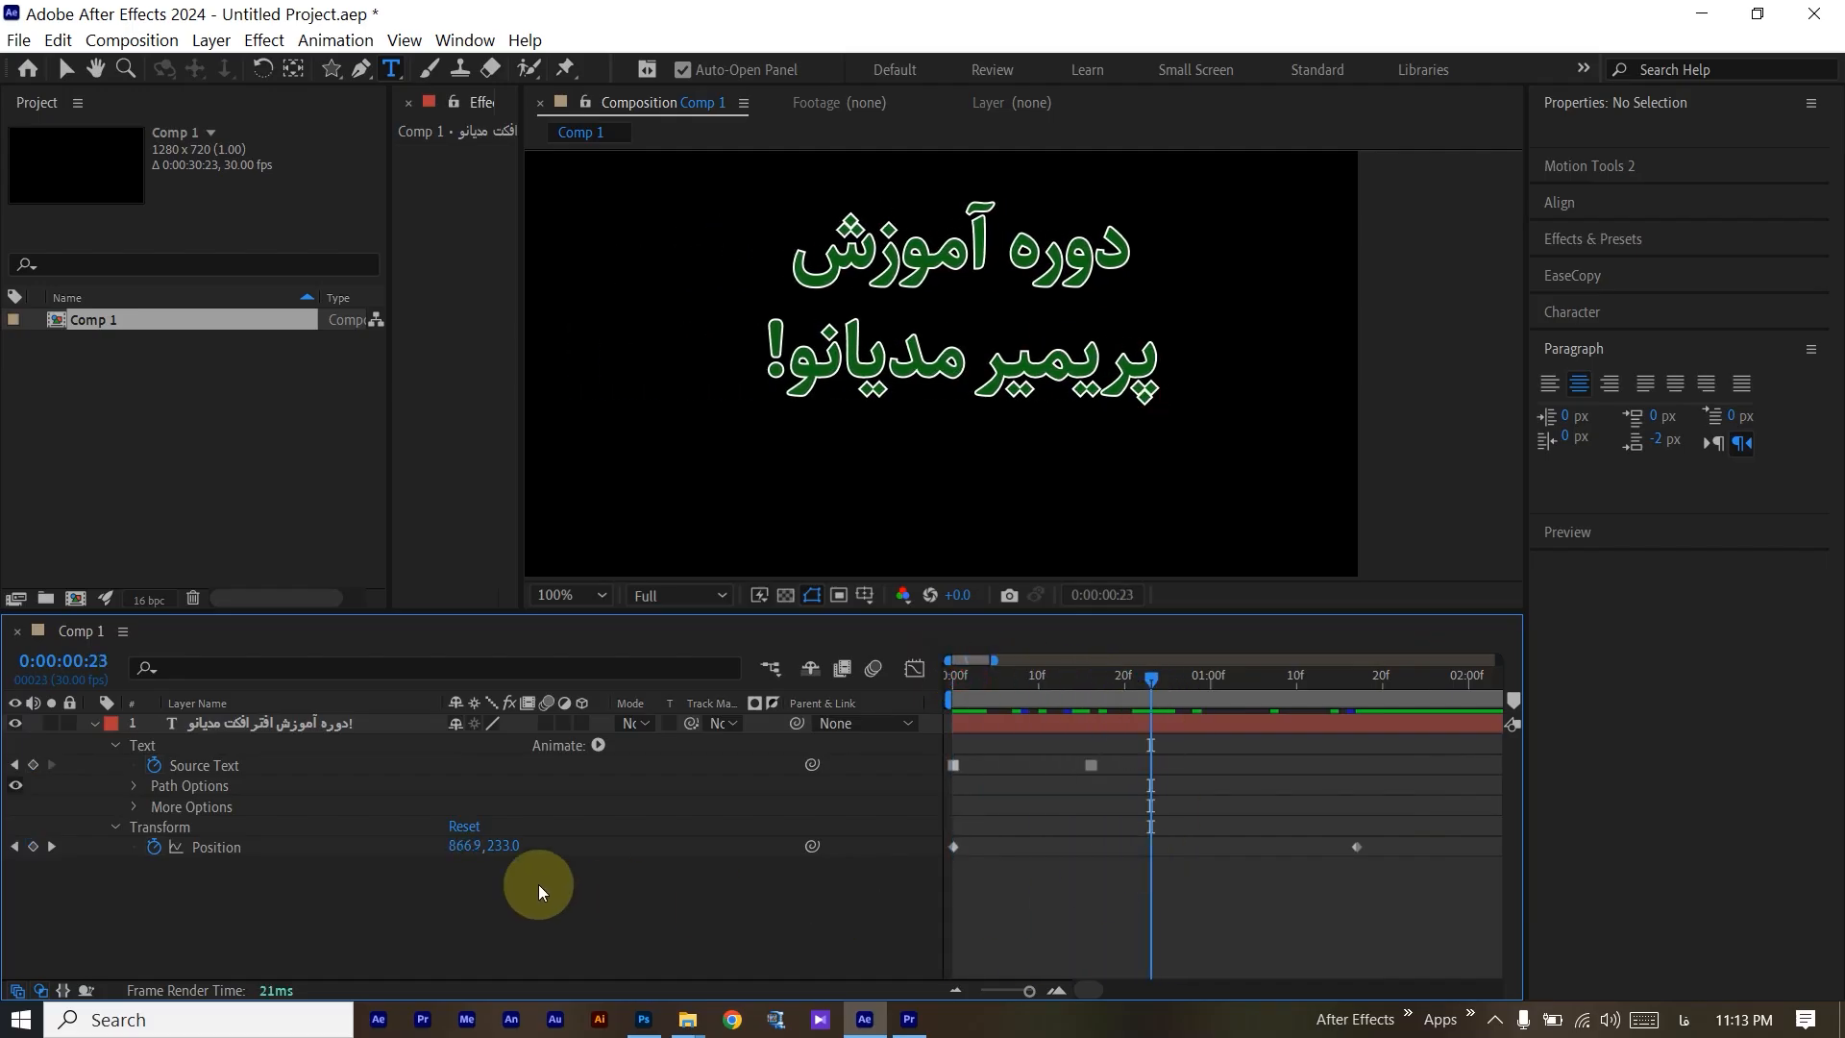
{"action": "left_click", "coordinate": [153, 846]}
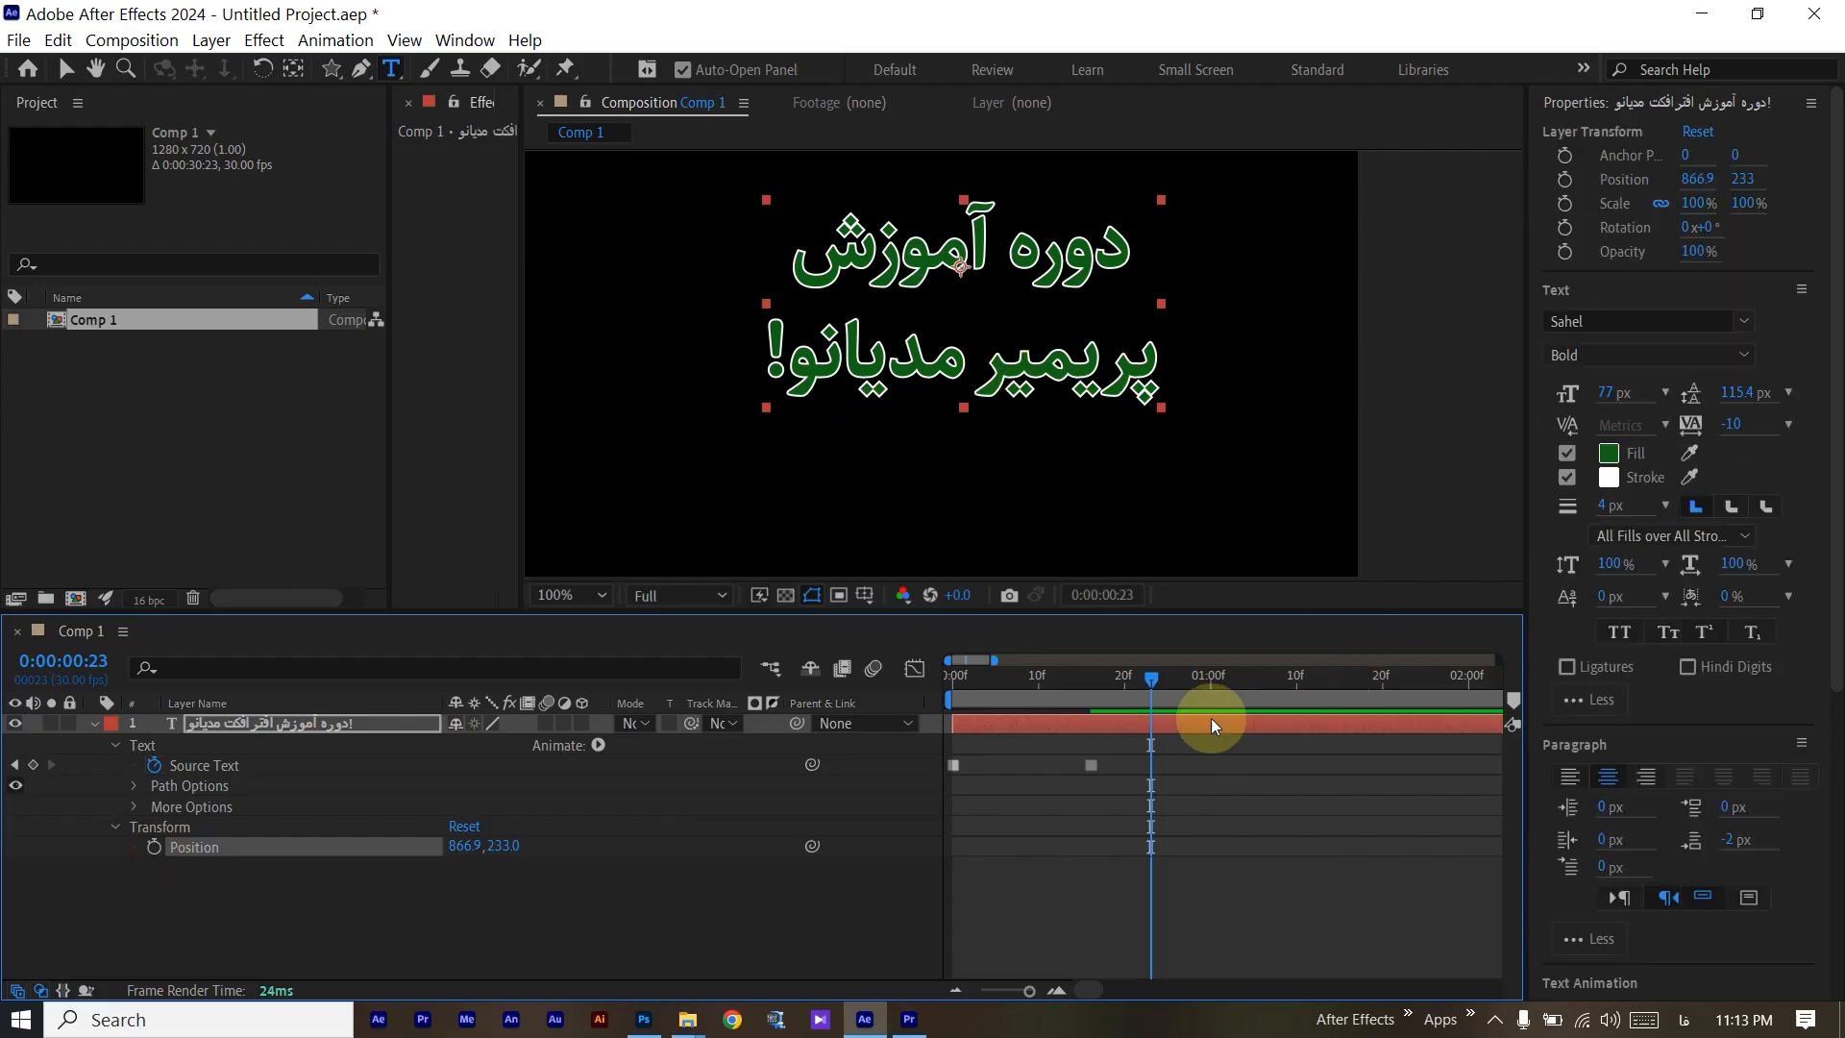
Return to 0:00:00:00 and remove all of the title's Source Text keyframes.
{"action": "left_click_drag", "start_coordinate": [1149, 672], "coordinate": [825, 693]}
{"action": "left_click", "coordinate": [56, 790]}
{"action": "left_click", "coordinate": [153, 766]}
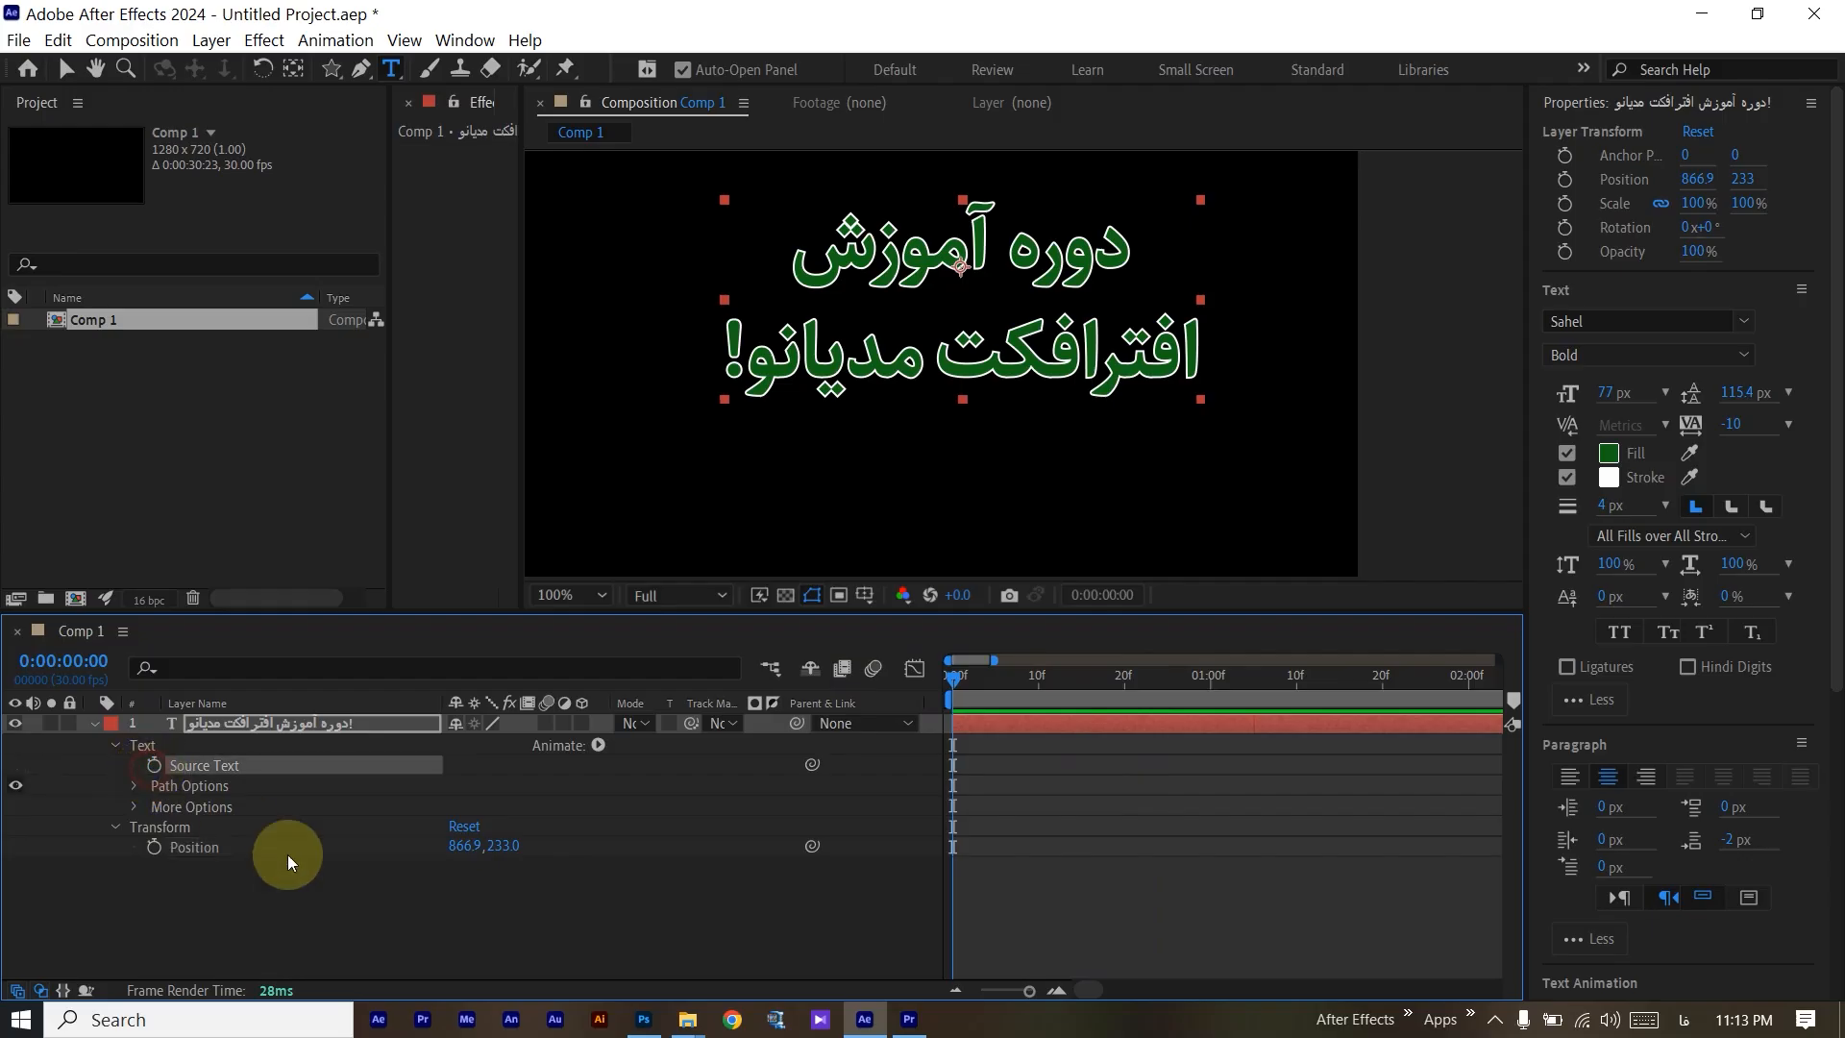
{"action": "left_click", "coordinate": [527, 907]}
{"action": "mouse_move", "coordinate": [957, 676]}
{"action": "left_mouse_down"}
{"action": "mouse_move", "coordinate": [987, 684]}
{"action": "mouse_move", "coordinate": [928, 686]}
{"action": "left_mouse_up"}
Add a text animator for the Position property to the title layer.
{"action": "left_click", "coordinate": [530, 751]}
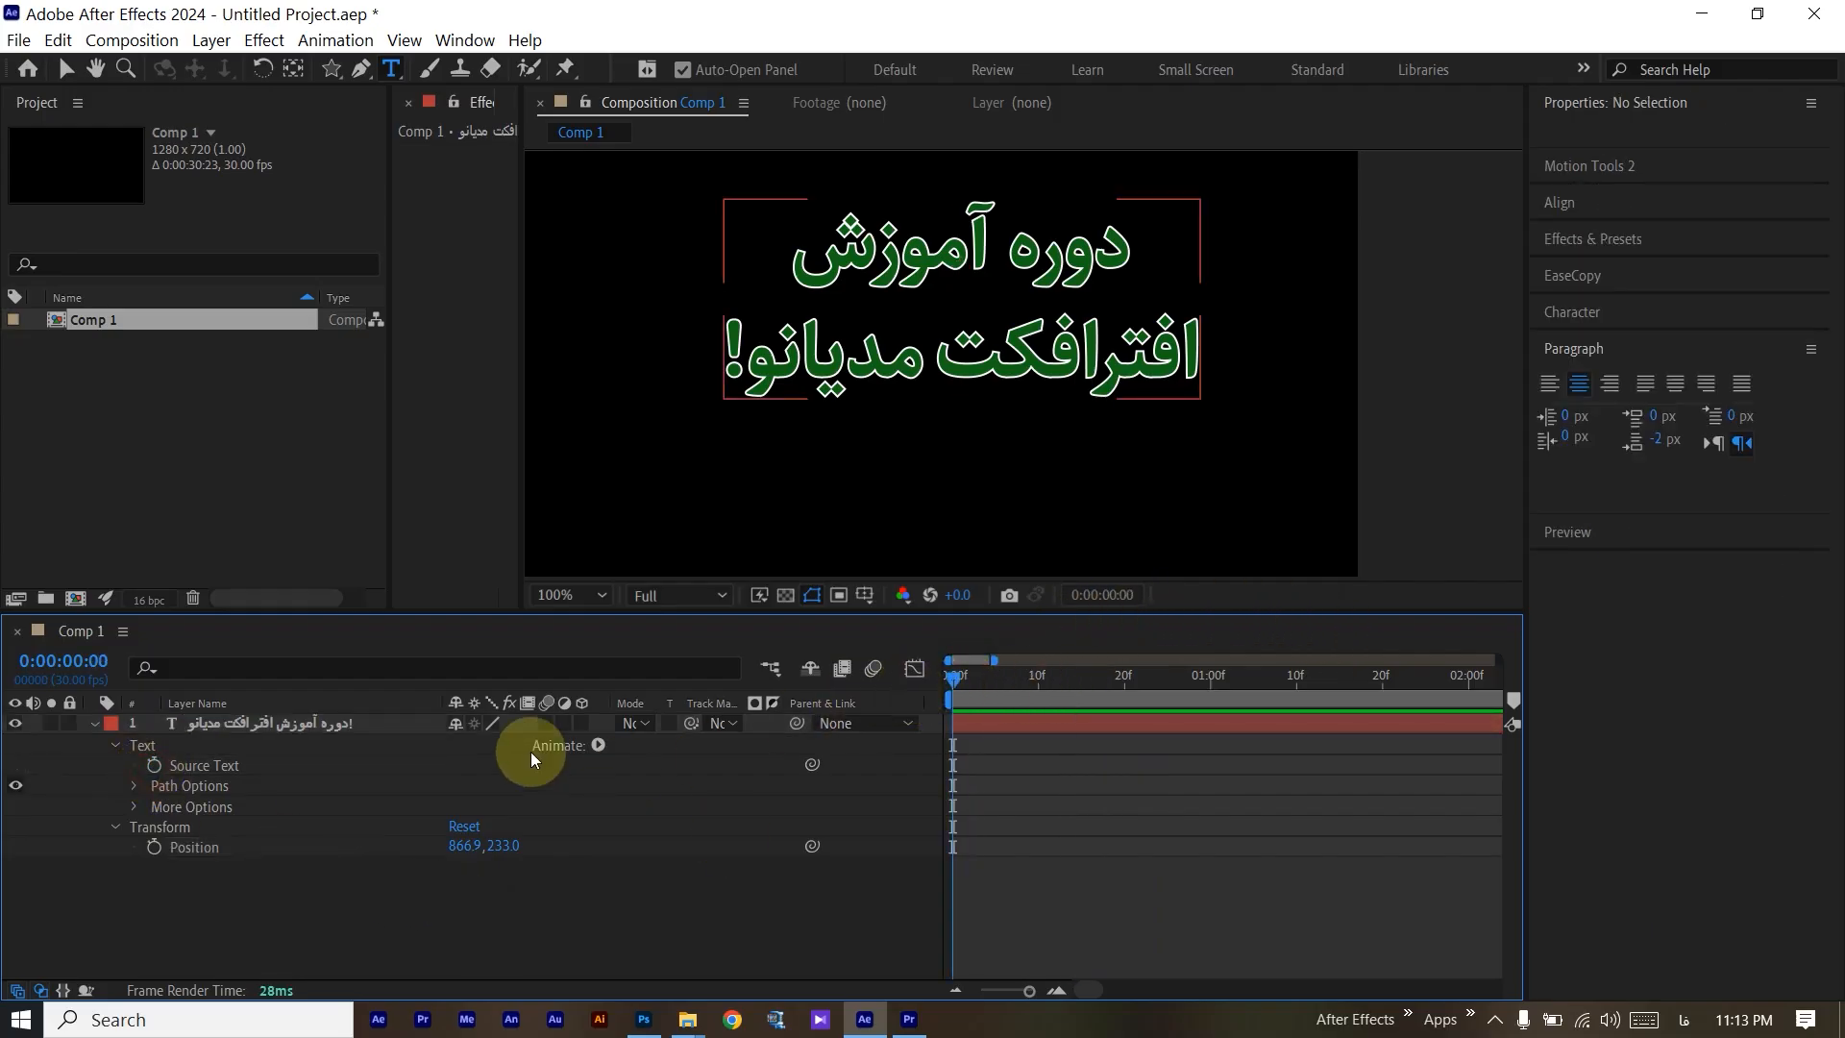
{"action": "left_click", "coordinate": [599, 745]}
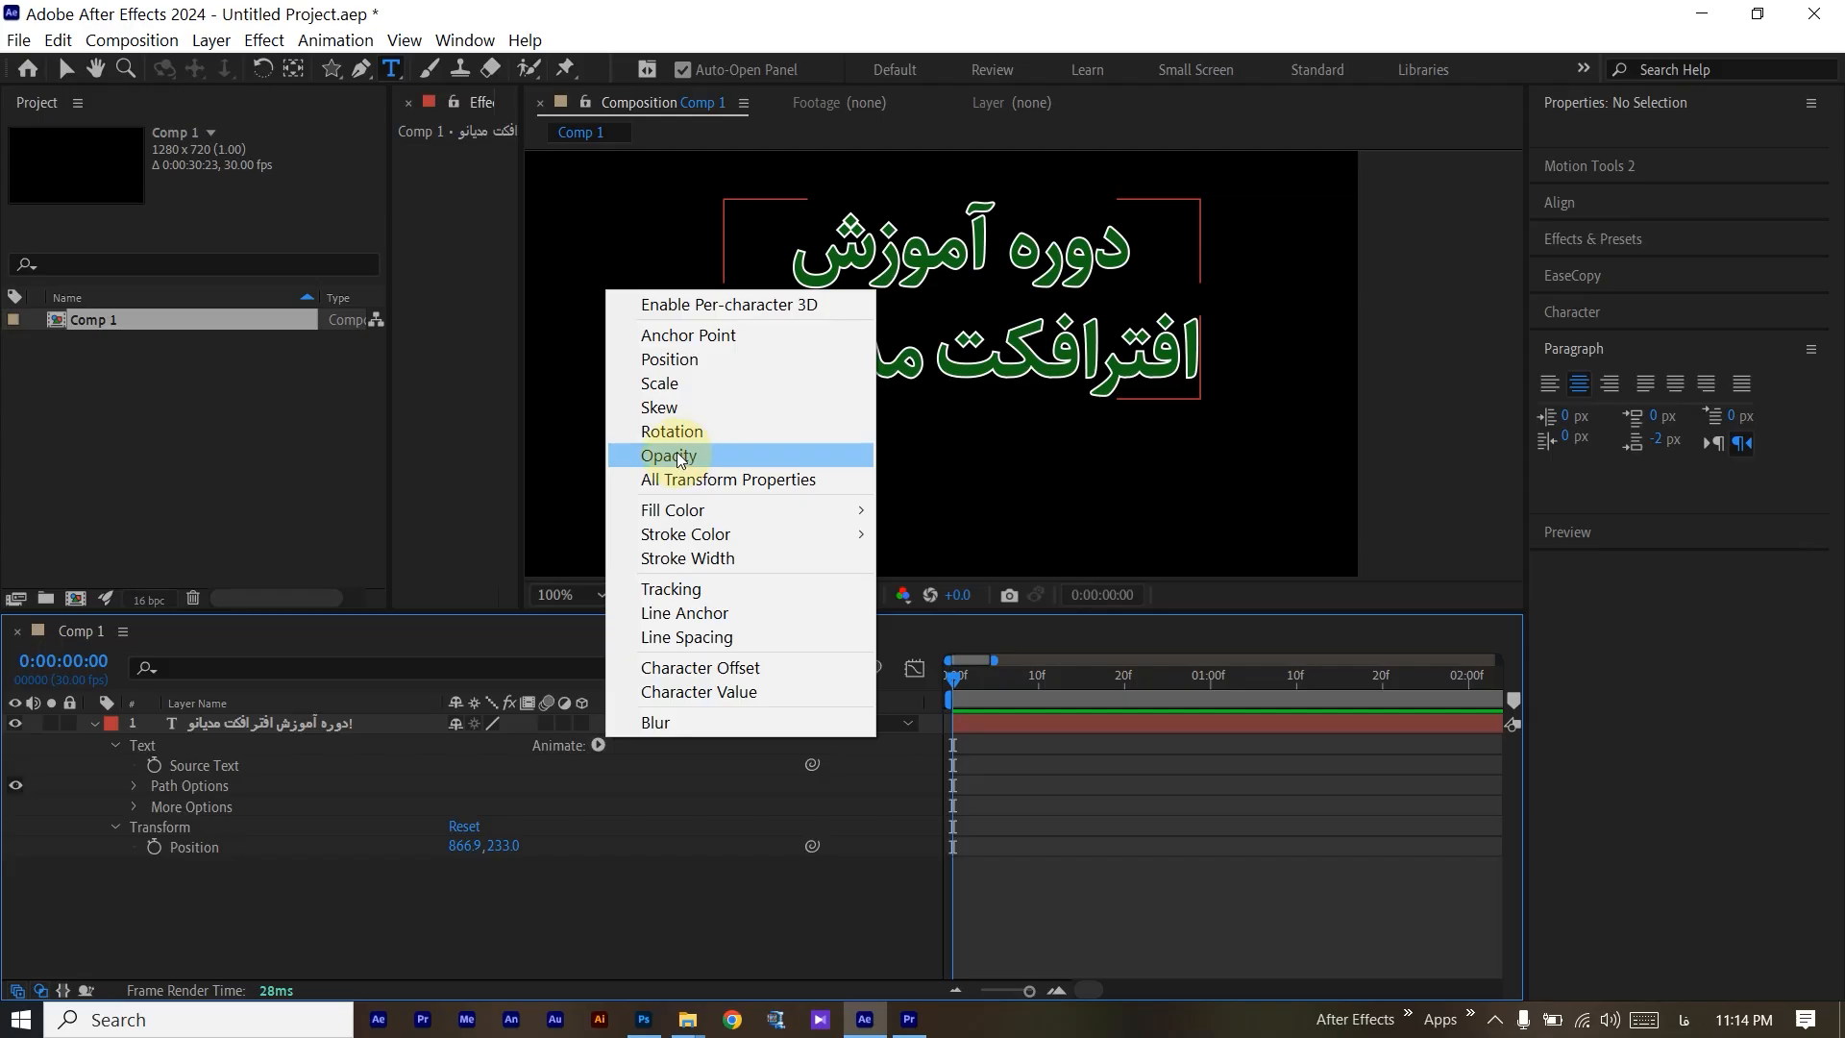
{"action": "left_click", "coordinate": [670, 360]}
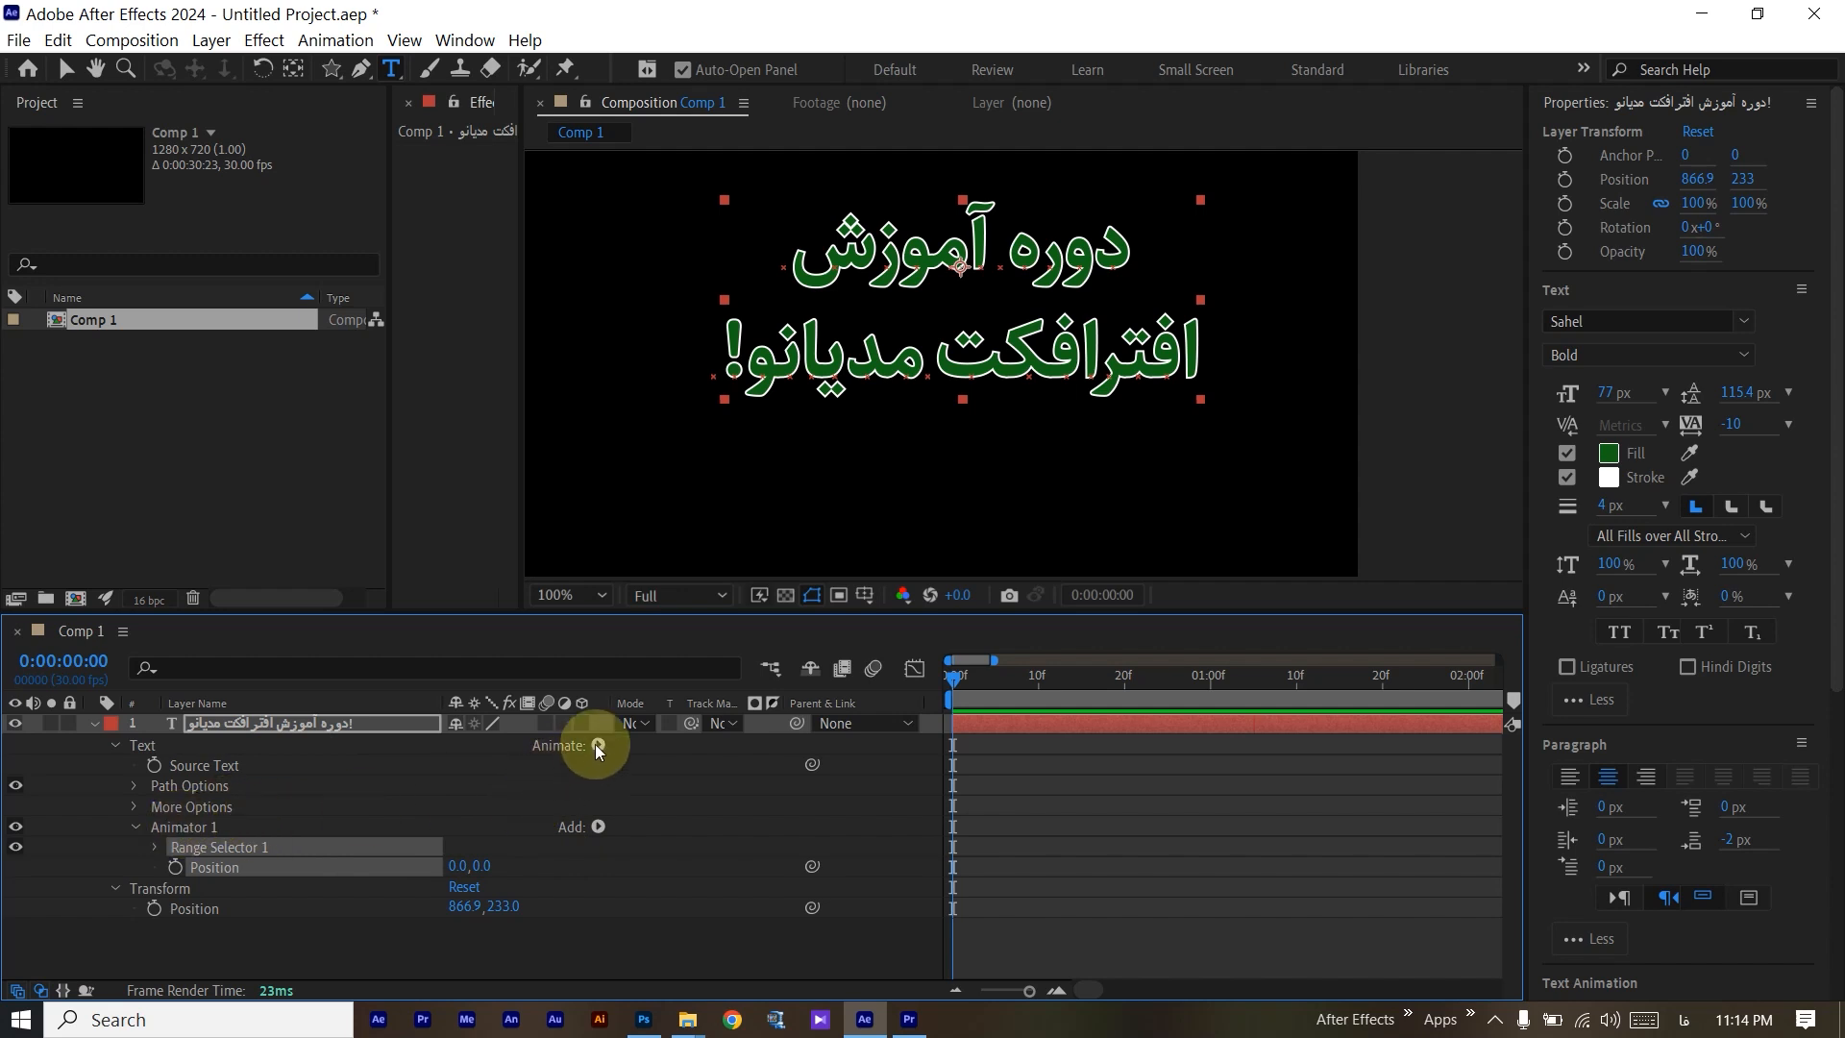
Expand Range Selector 1 of the title's Animator 1 to show its Start, End and Offset properties.
{"action": "left_click", "coordinate": [199, 828]}
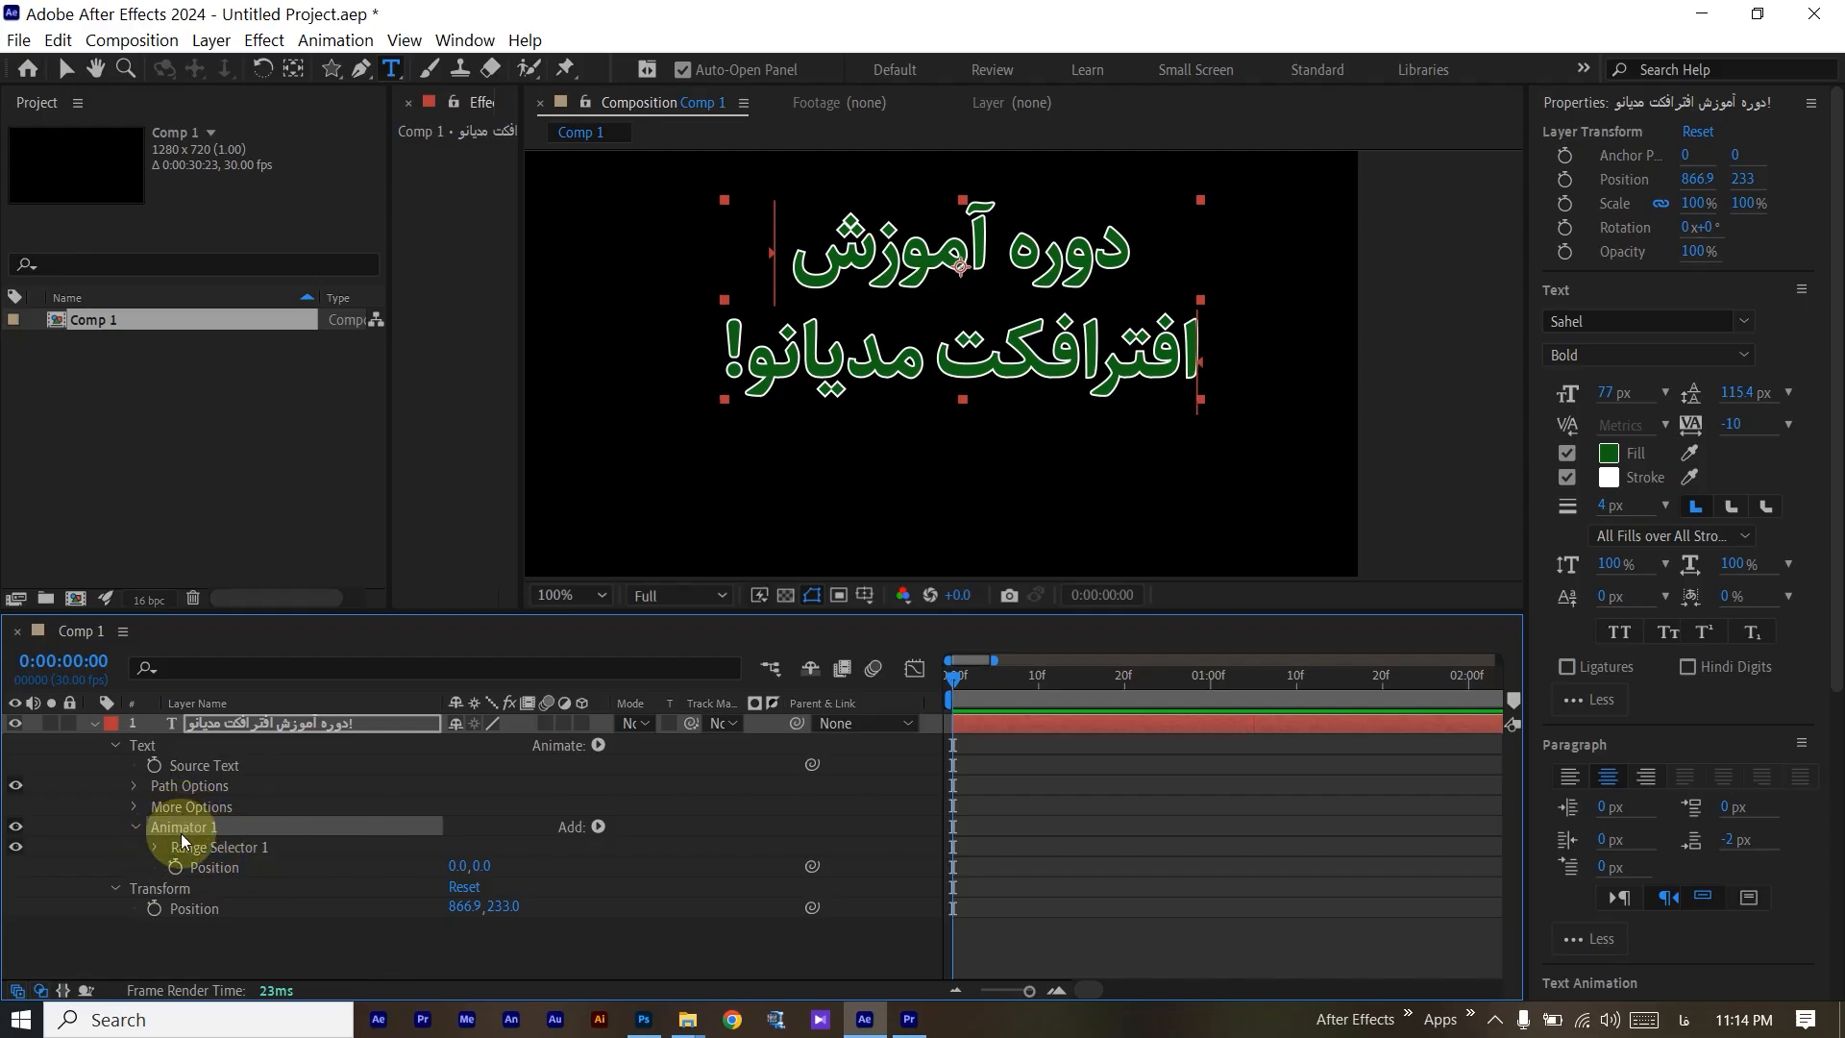
{"action": "left_click", "coordinate": [209, 847]}
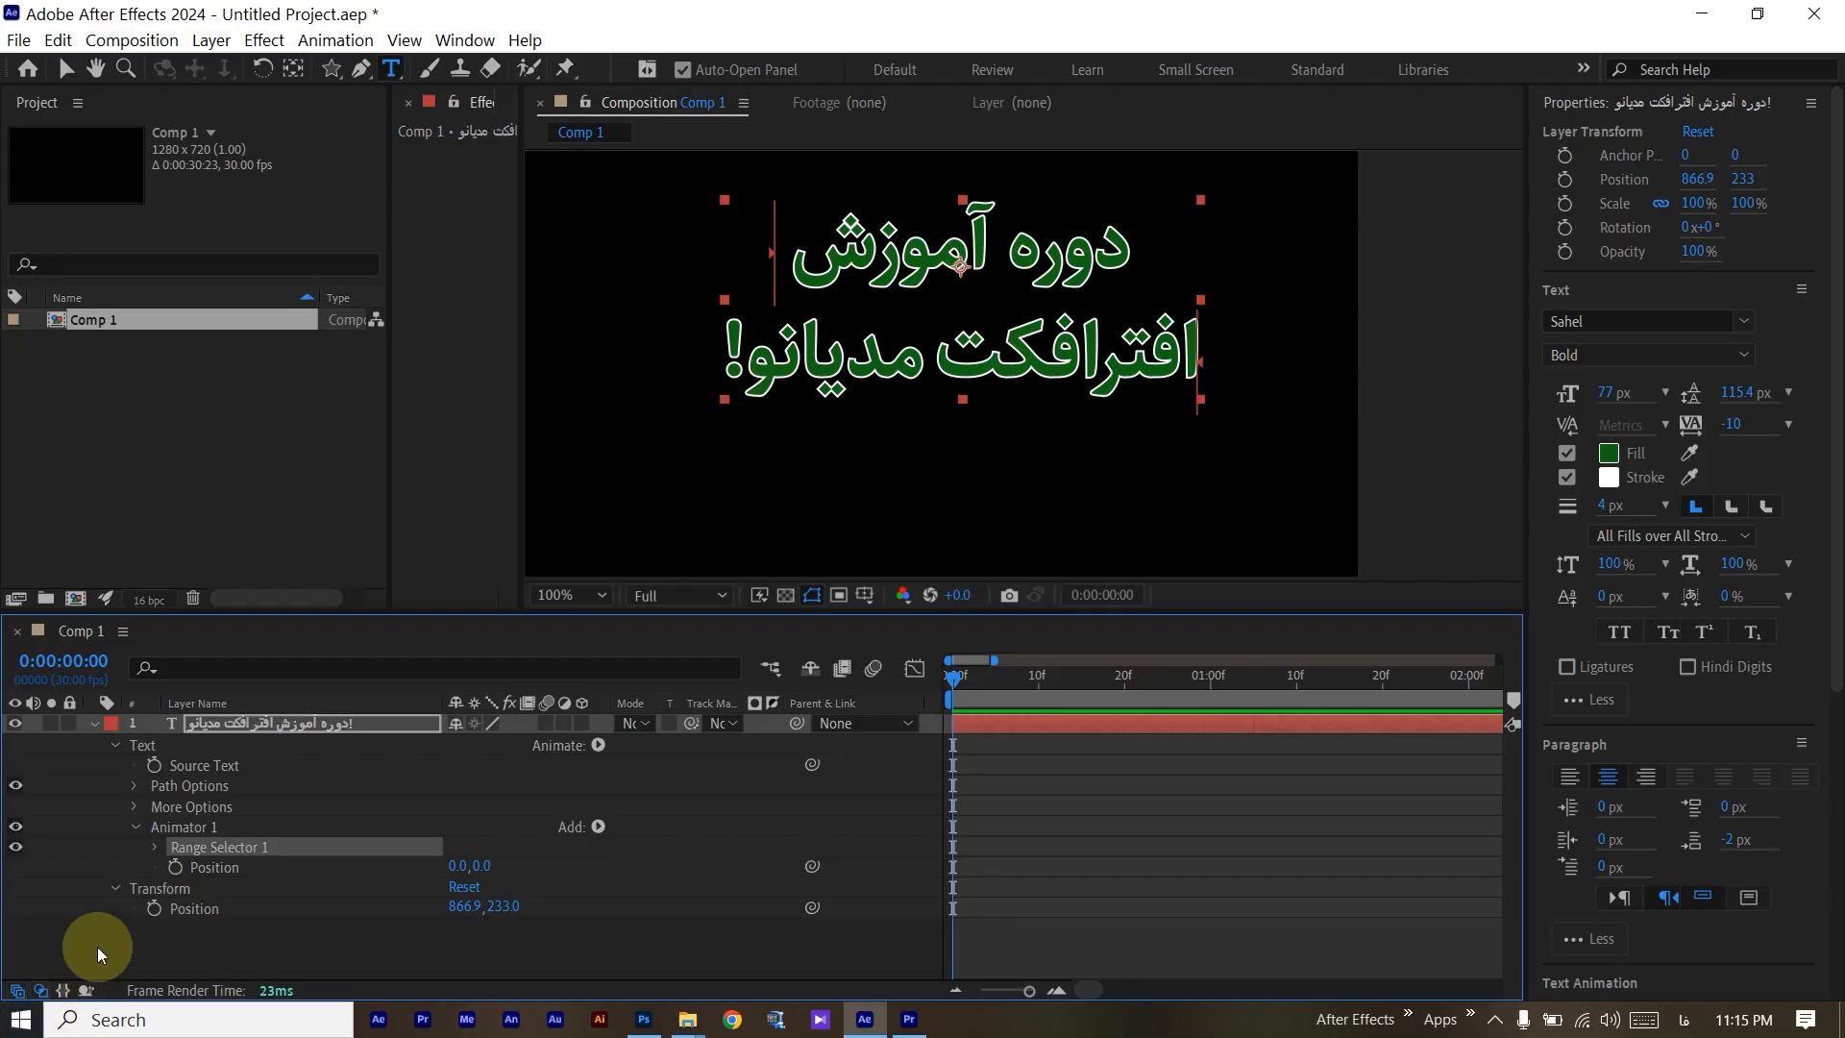
{"action": "left_click", "coordinate": [153, 847]}
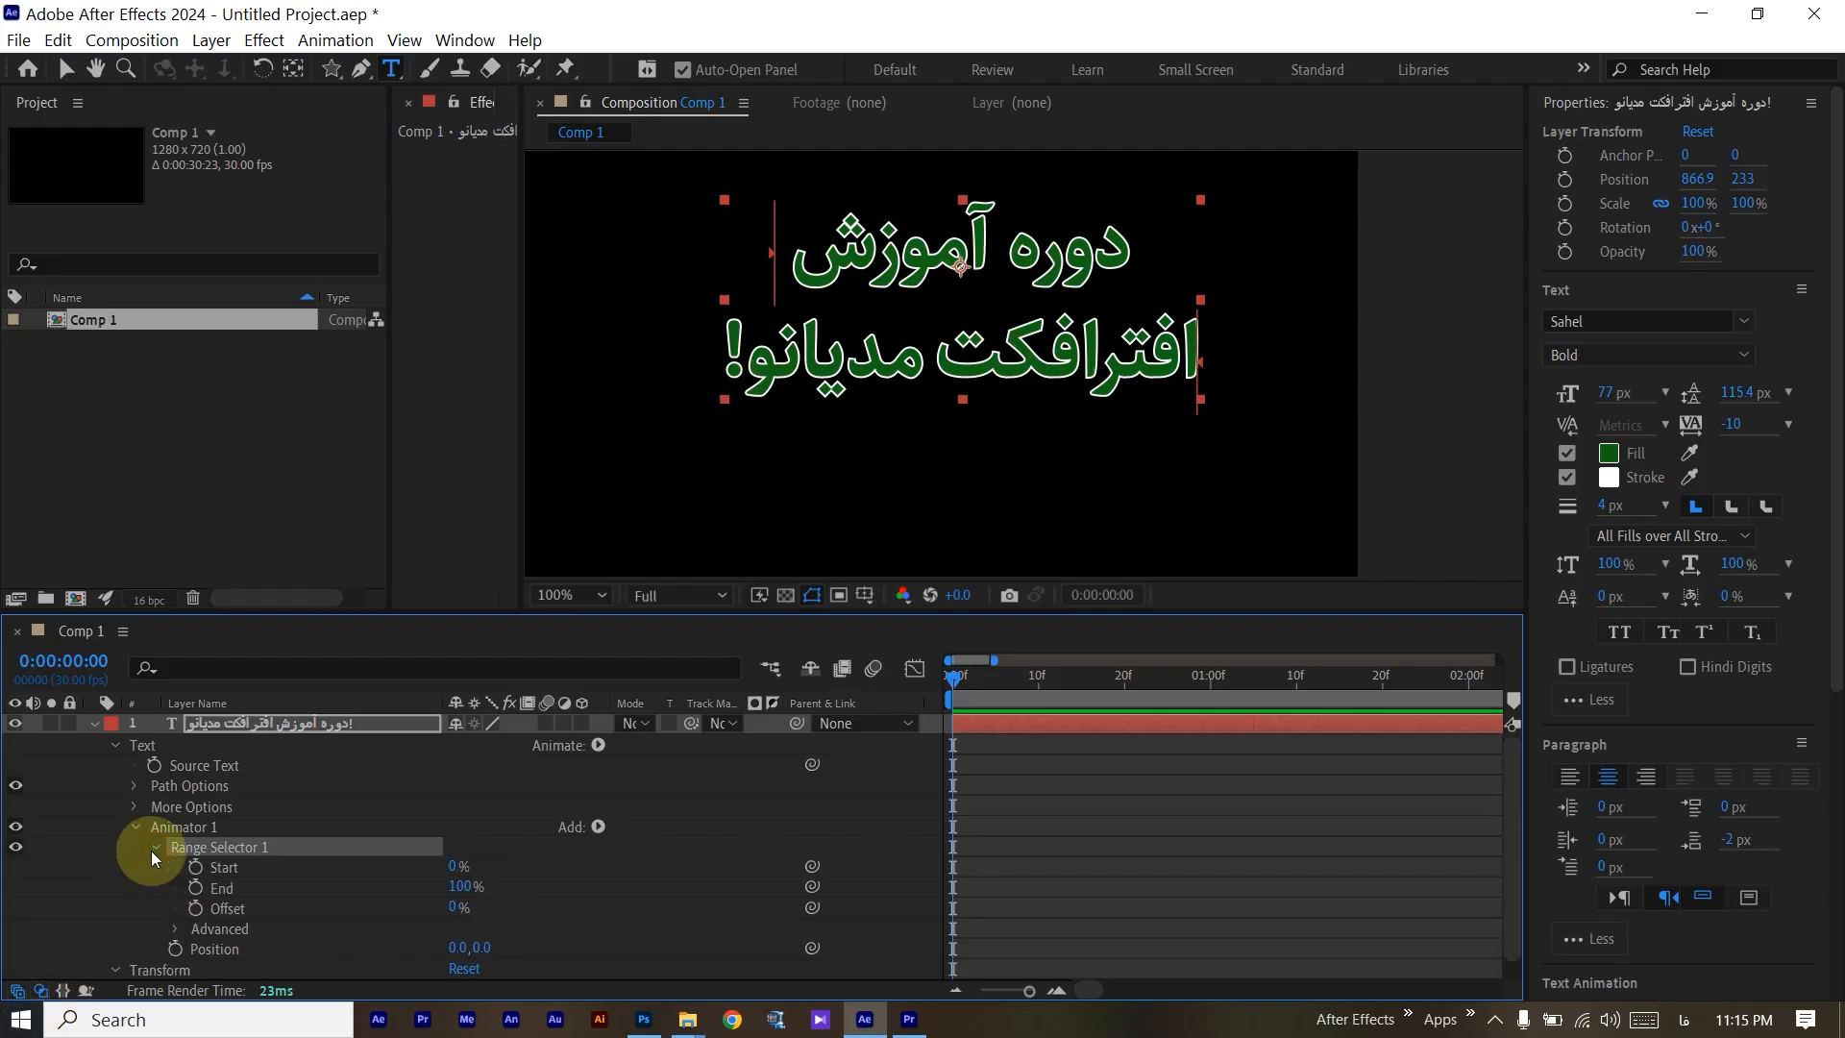
{"action": "left_click", "coordinate": [252, 905]}
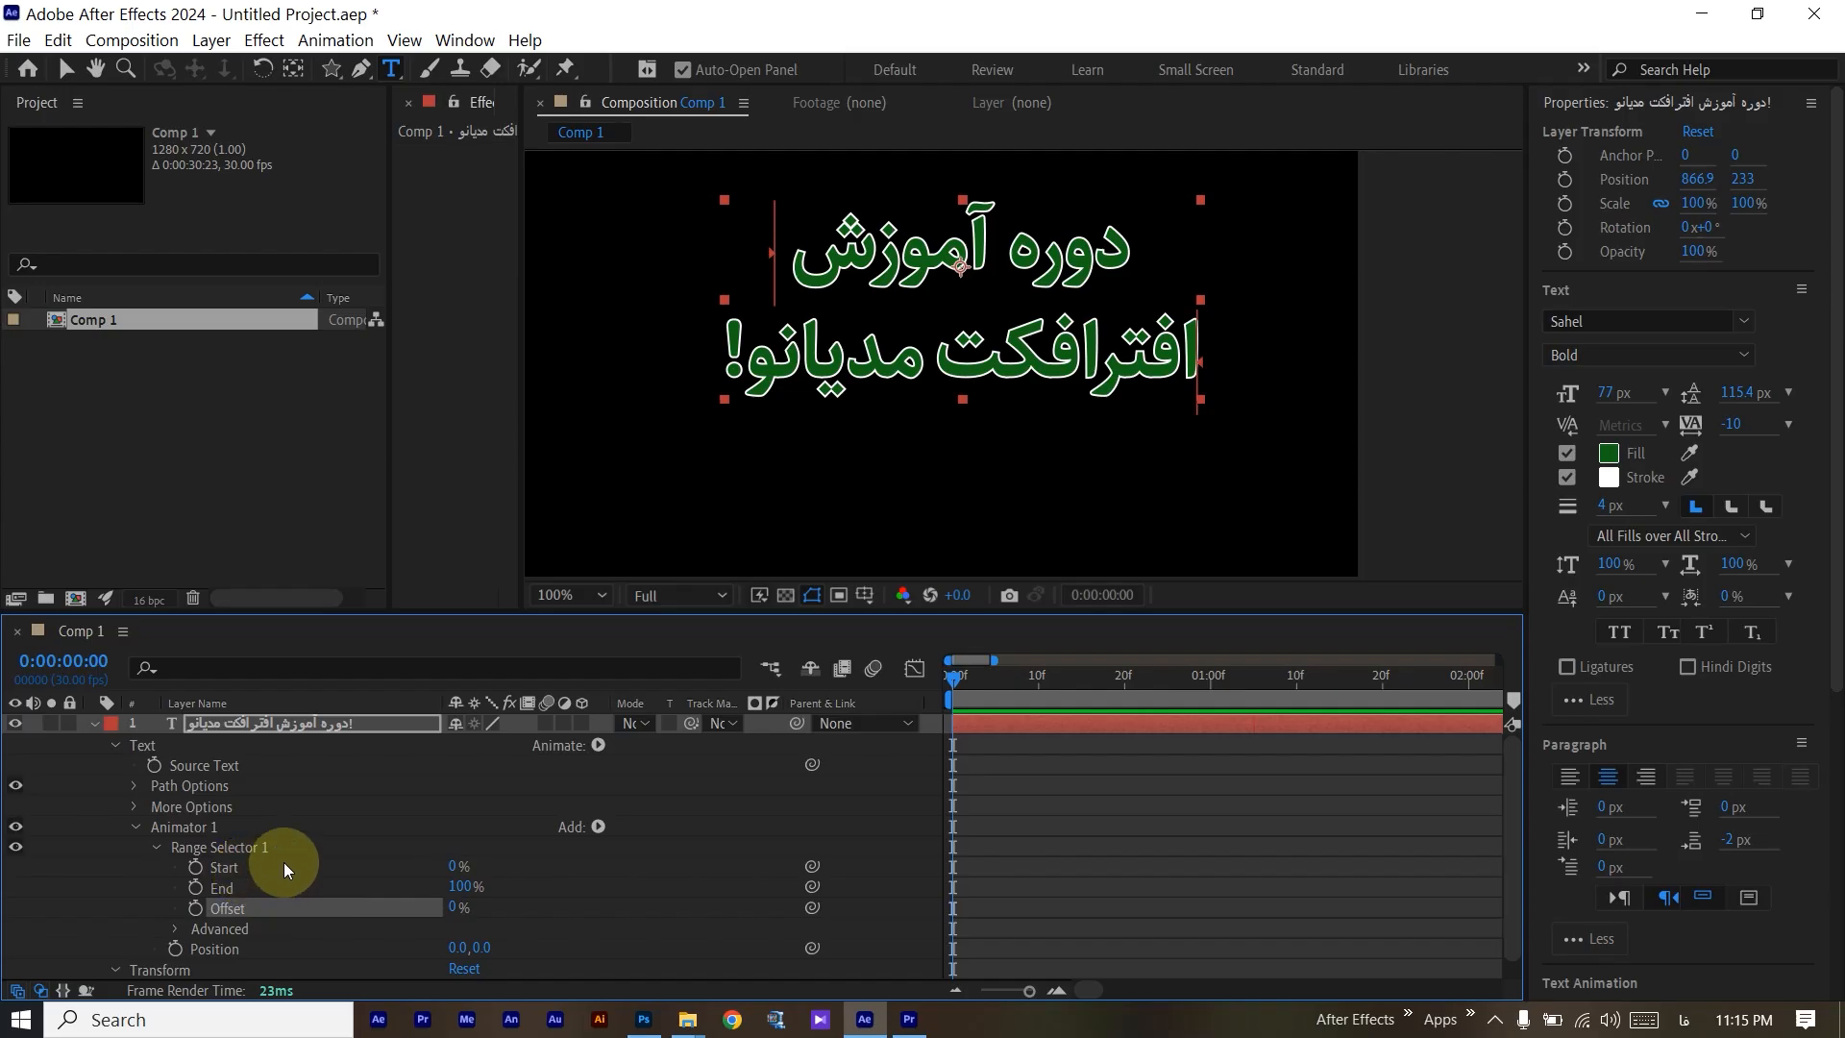
{"action": "scroll", "coordinate": [557, 857], "scroll_direction": "down", "scroll_amount": 1}
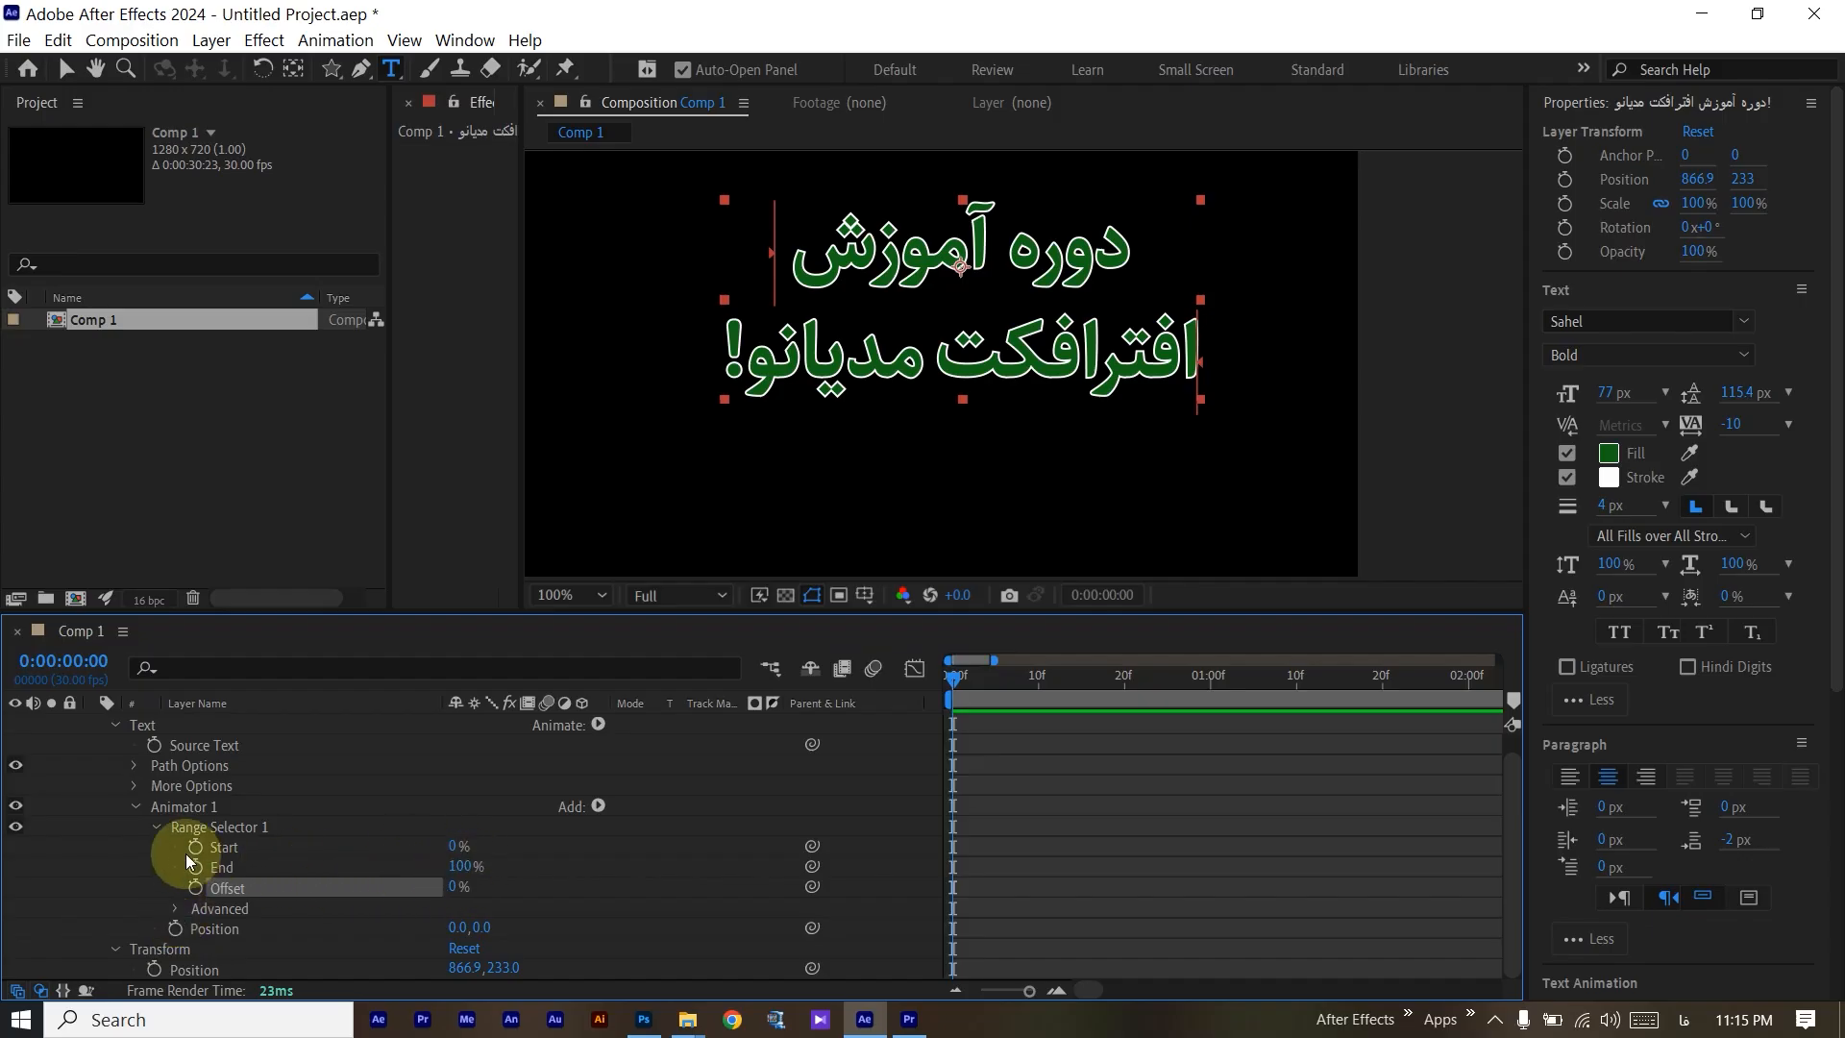
Set Animator 1's Position to 0.0, 77.0 and its range selector's End to 50%.
{"action": "left_click", "coordinate": [214, 930]}
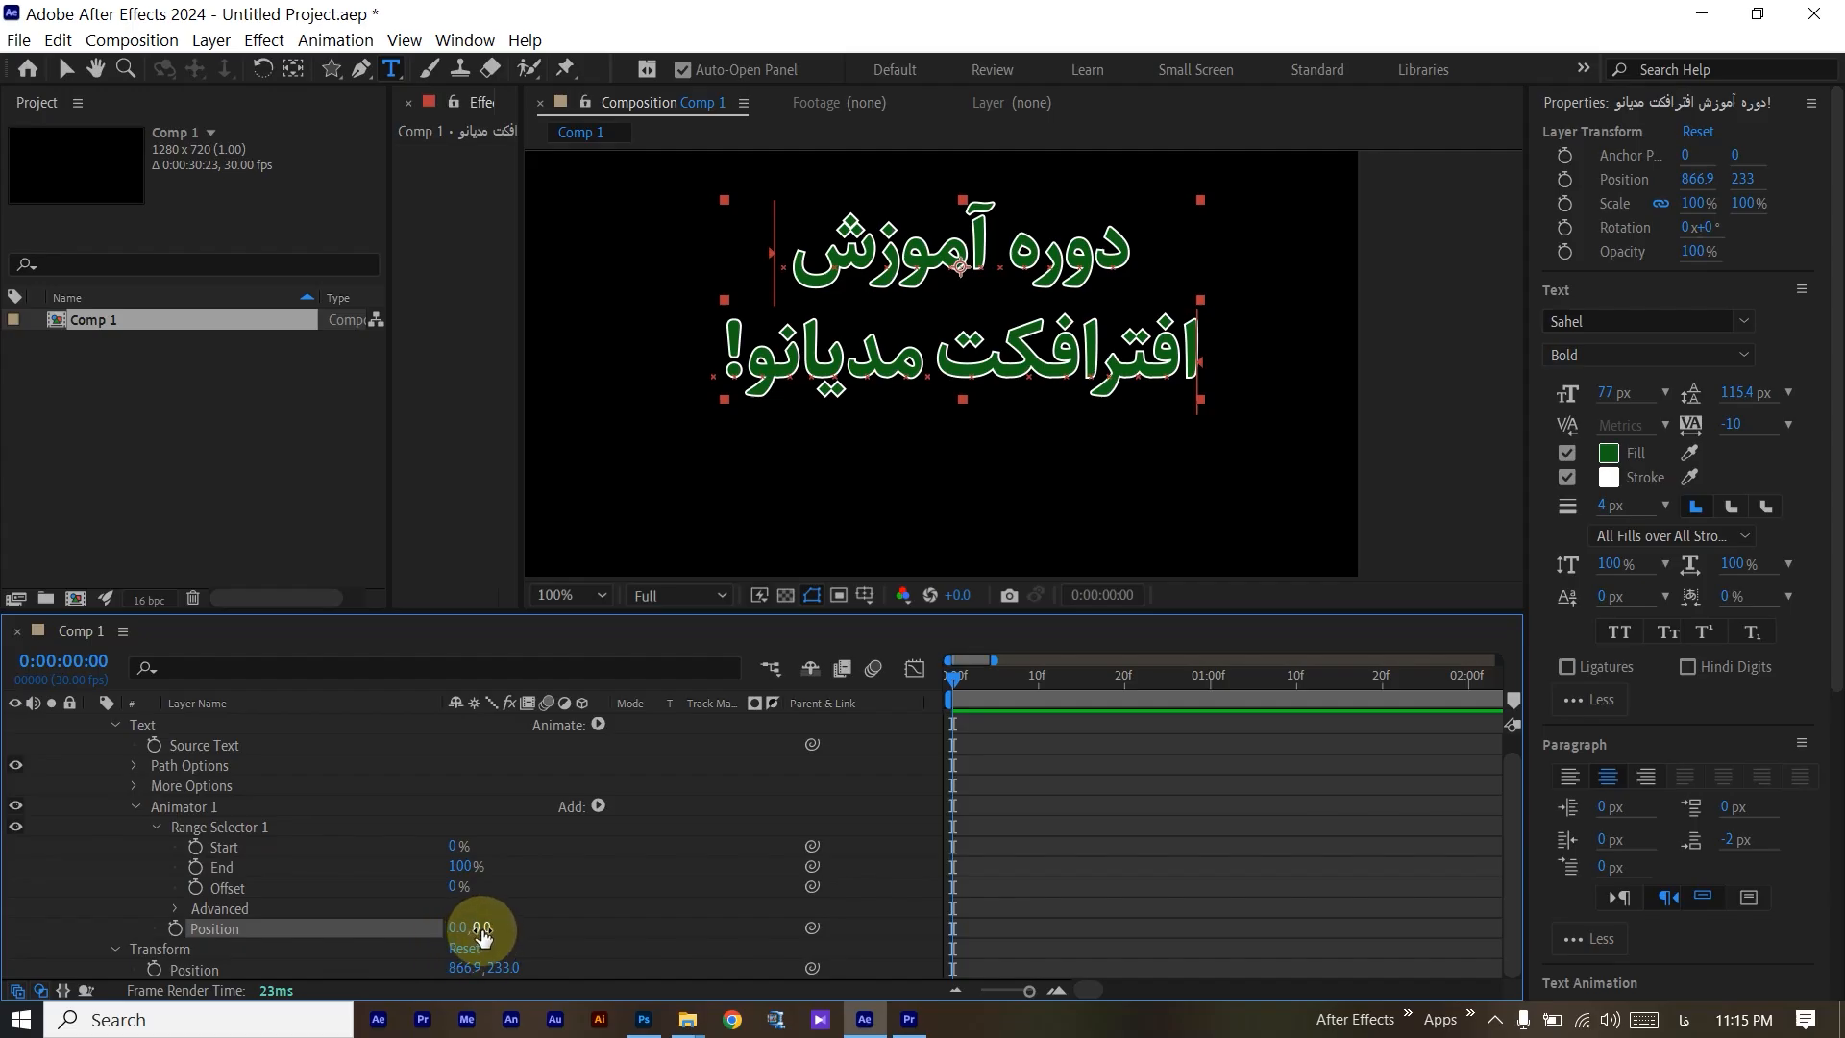
{"action": "left_click_drag", "start_coordinate": [481, 930], "coordinate": [574, 931]}
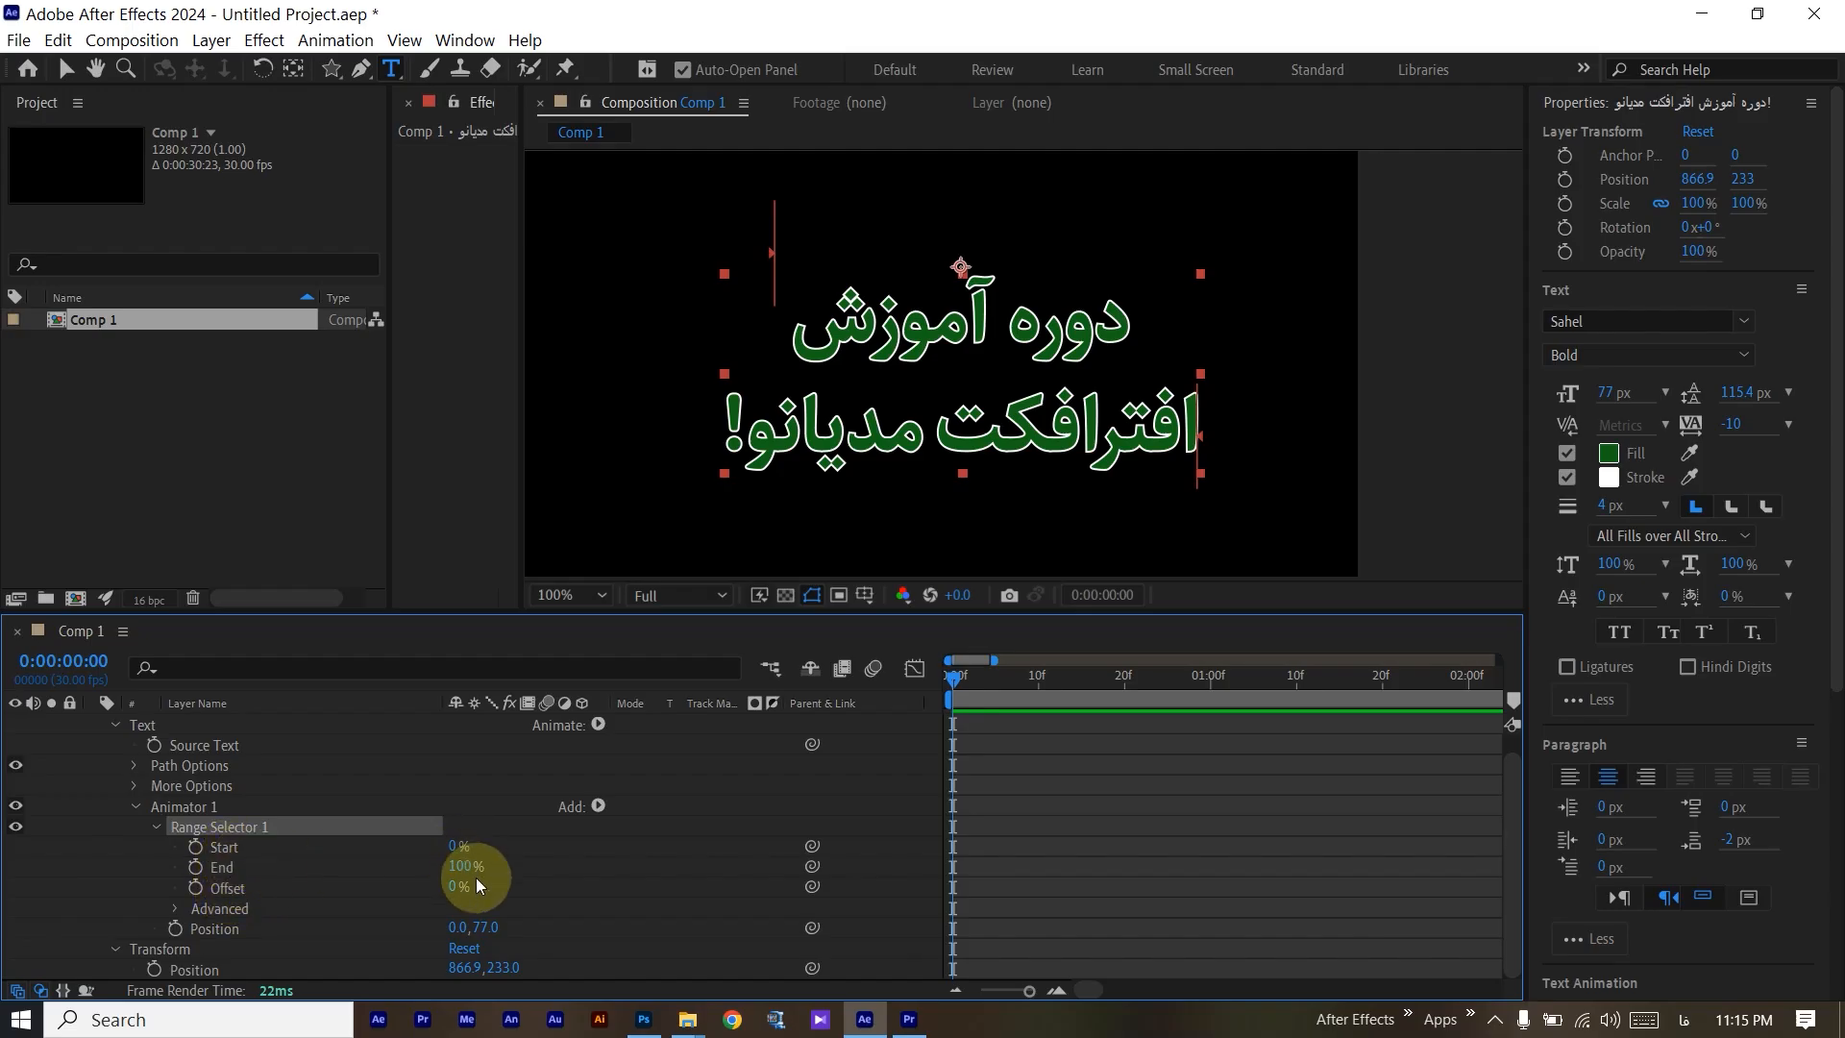
{"action": "left_click_drag", "start_coordinate": [464, 872], "coordinate": [411, 878]}
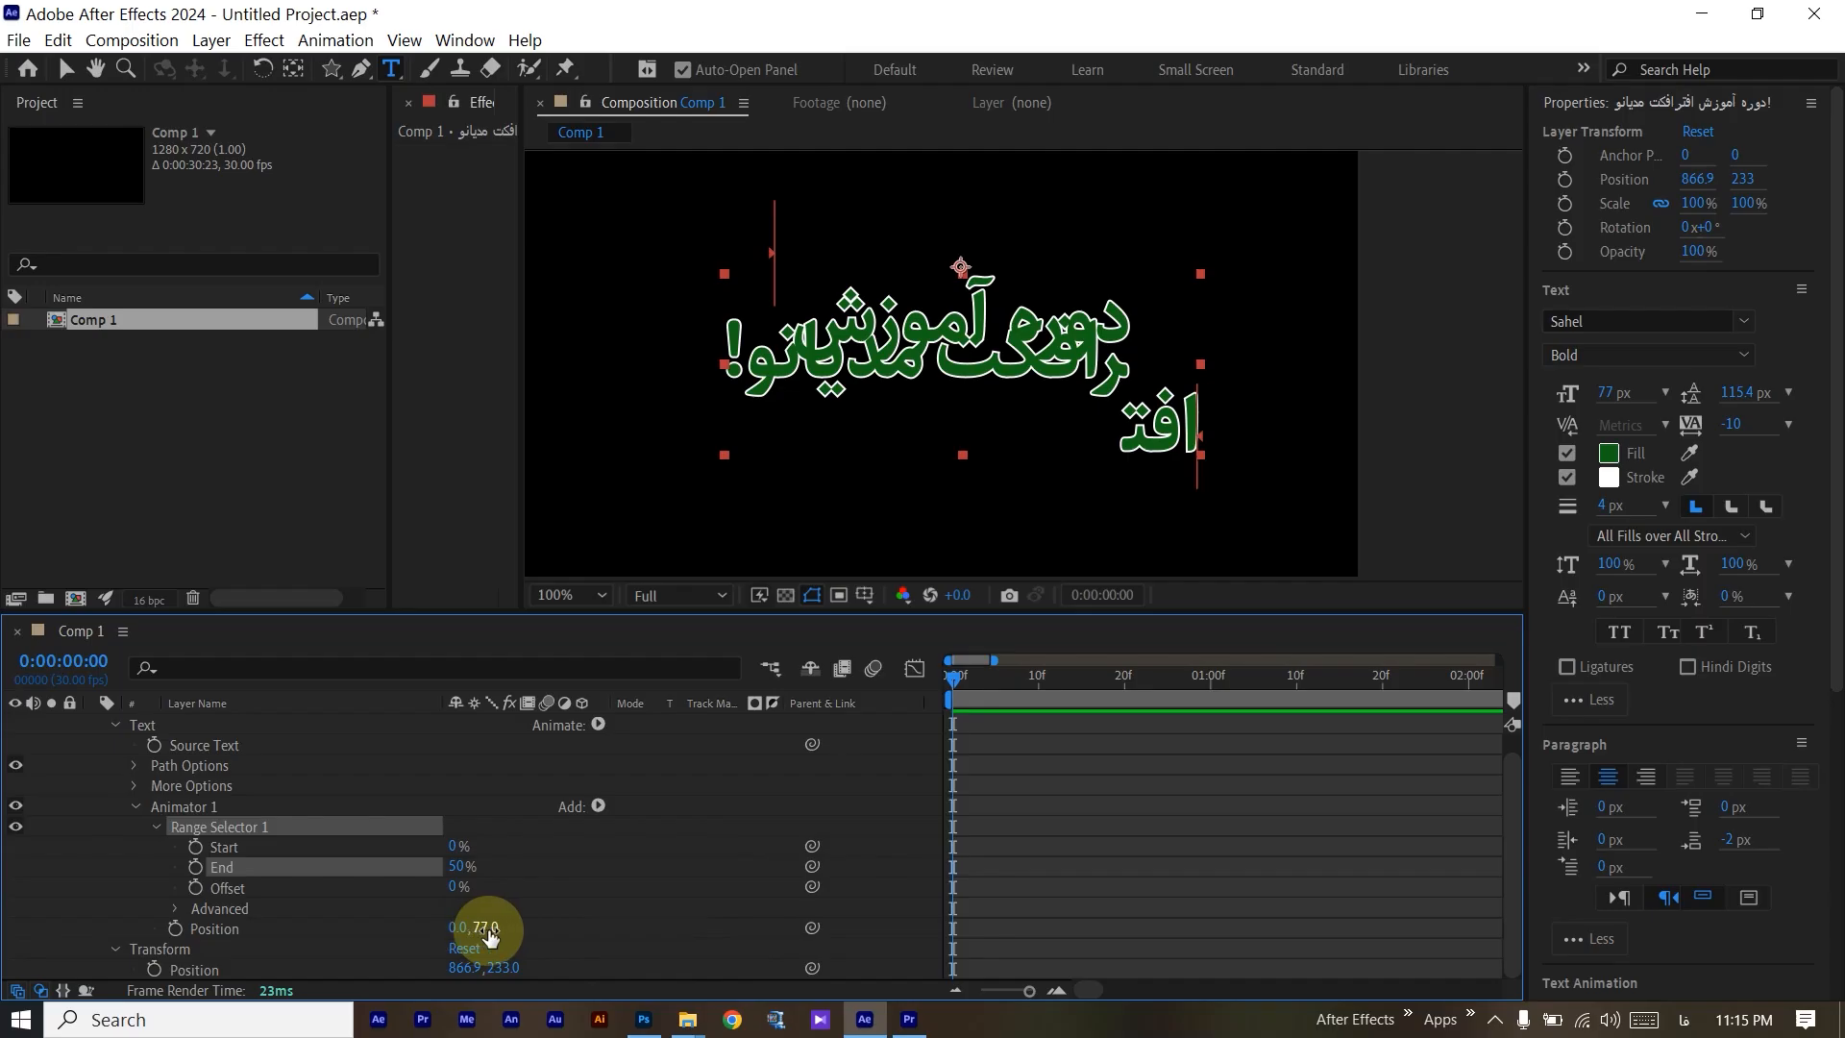
Set the title layer's vertical position to 300 and Animator 1's Position to 0.0, -62.0.
{"action": "left_click_drag", "start_coordinate": [480, 927], "coordinate": [351, 934]}
{"action": "left_click_drag", "start_coordinate": [1743, 179], "coordinate": [1835, 189]}
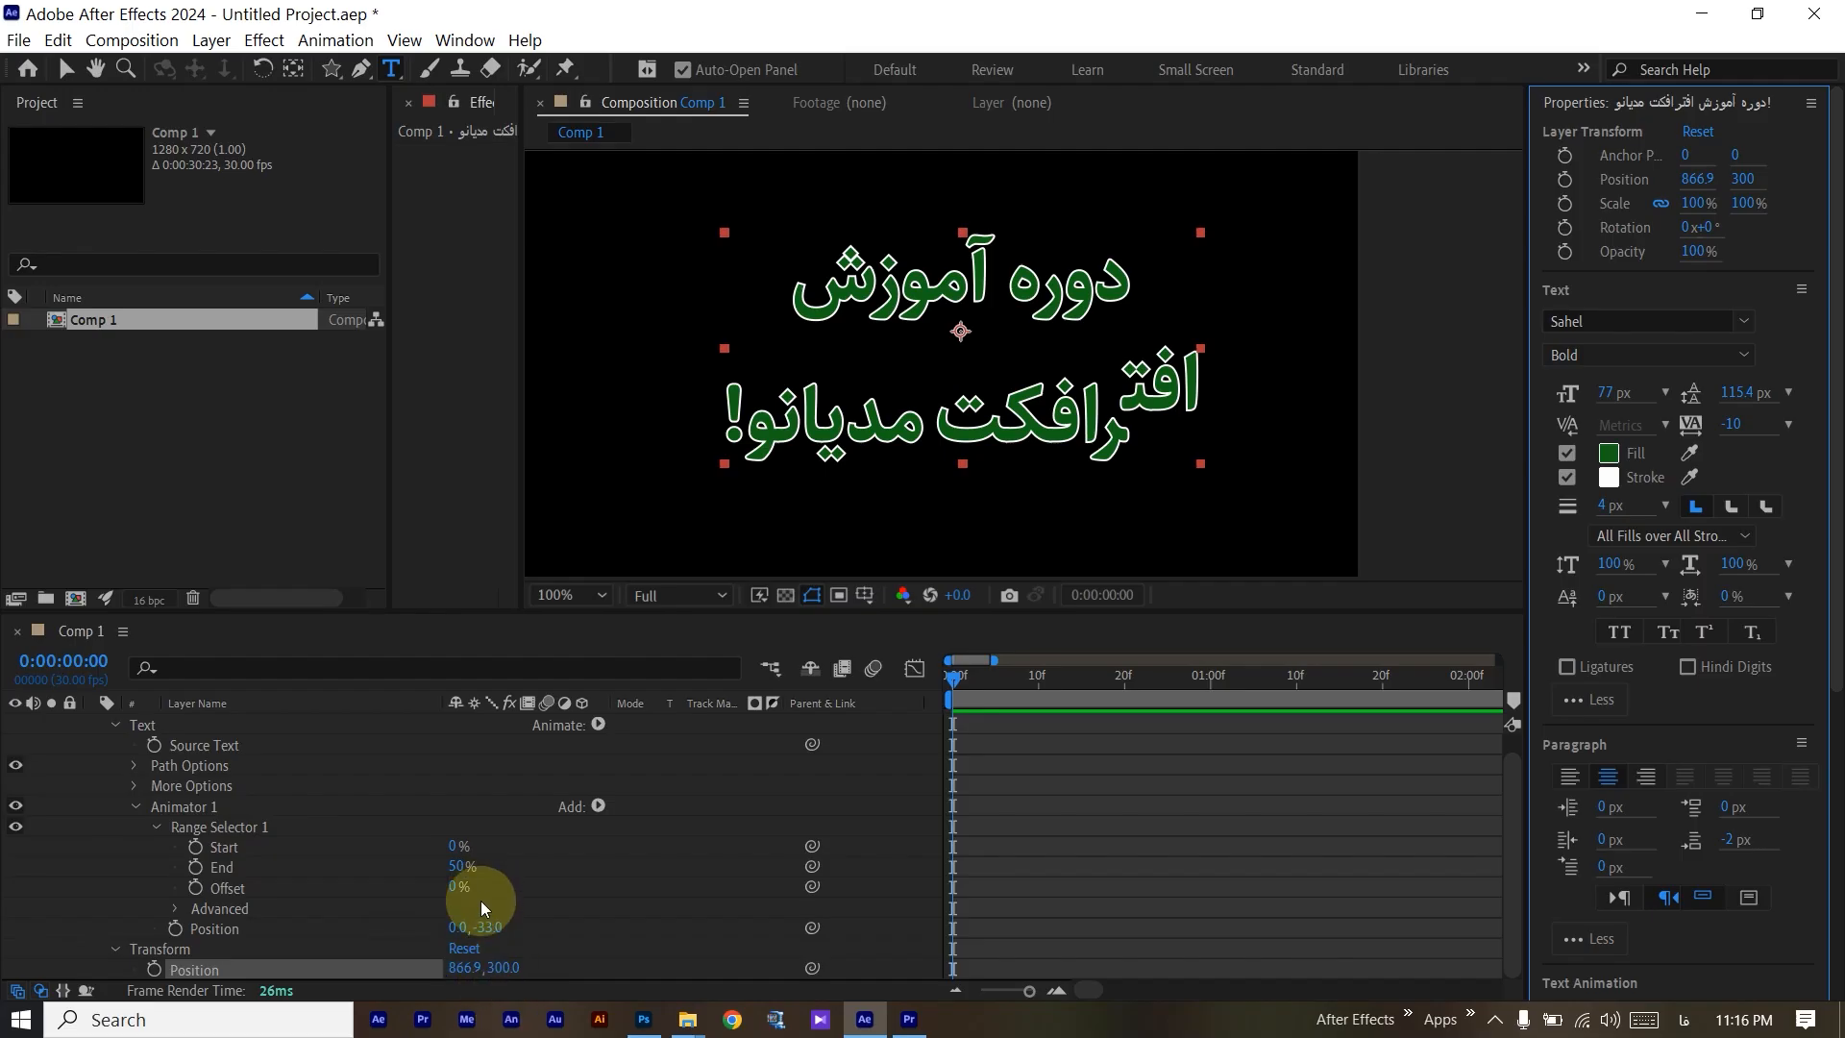
{"action": "mouse_move", "coordinate": [496, 940]}
{"action": "left_mouse_down"}
{"action": "mouse_move", "coordinate": [450, 938]}
{"action": "mouse_move", "coordinate": [495, 934]}
{"action": "left_mouse_up"}
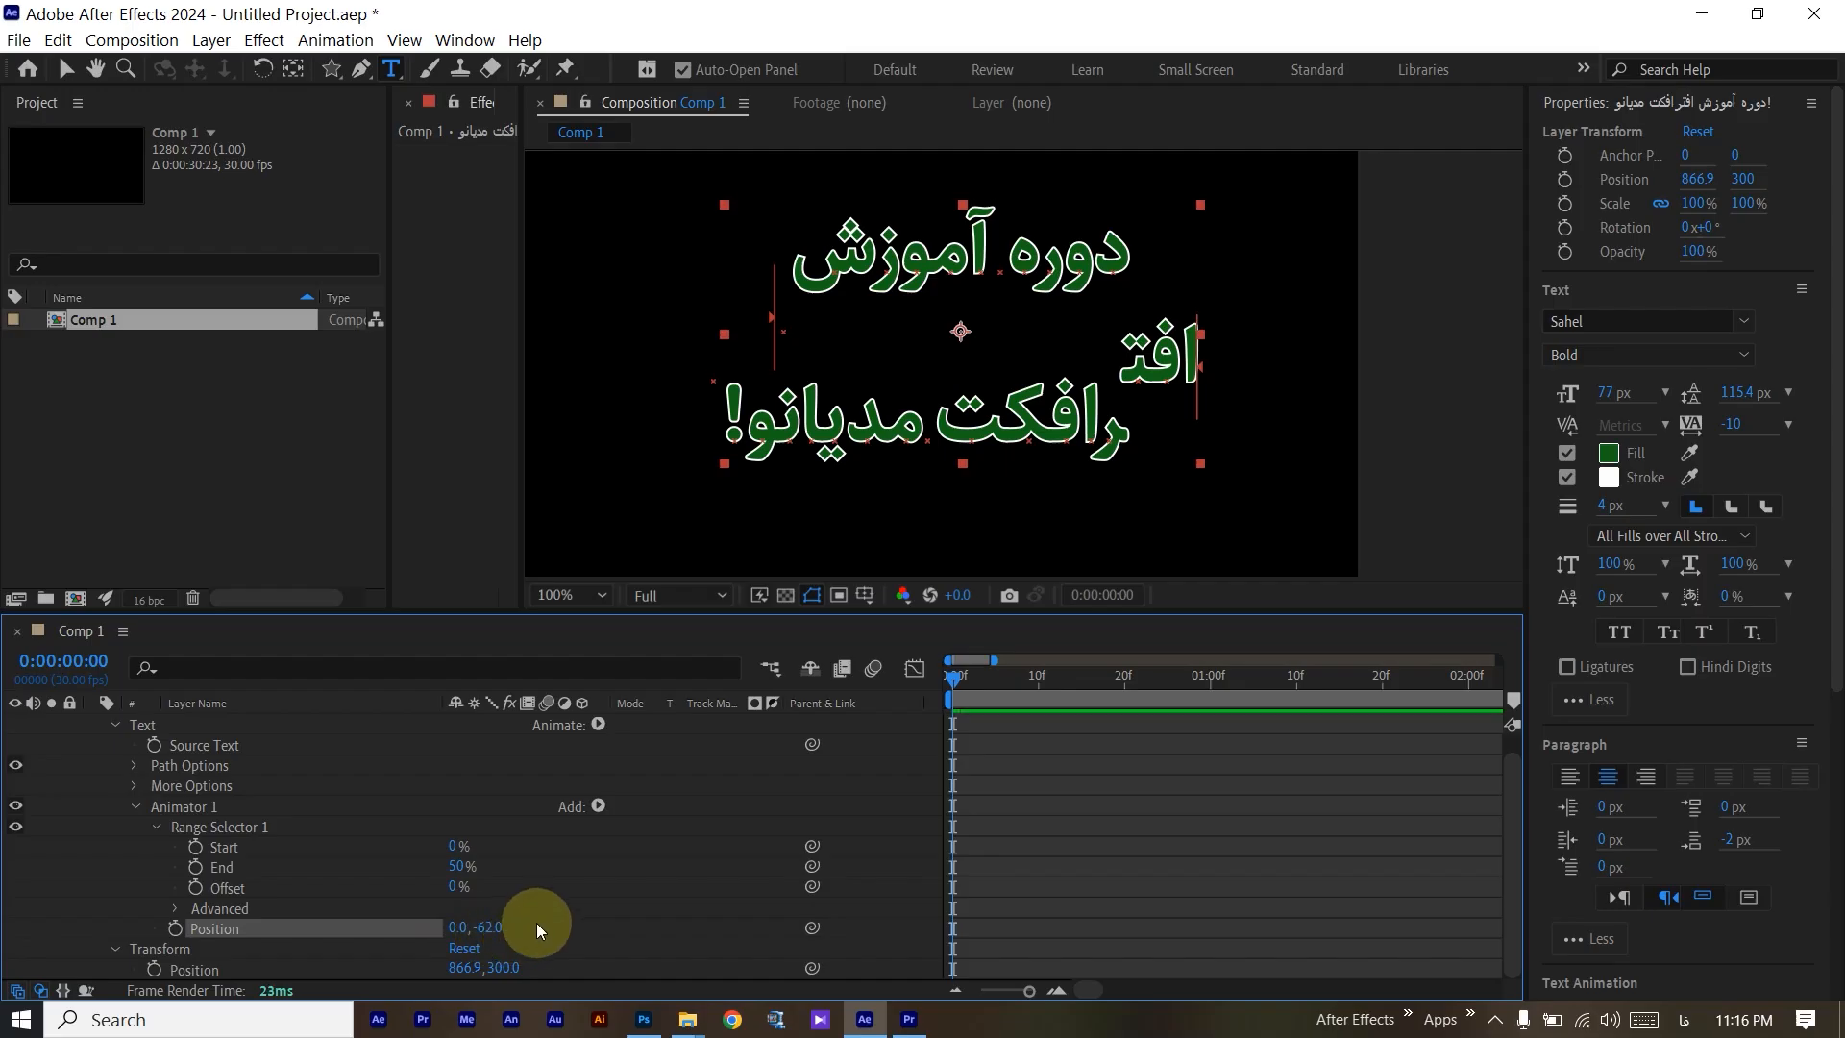
{"action": "left_click", "coordinate": [536, 924]}
Try the range selector with End at 0% and 51%, and with Start at 50% while sweeping End to 100% and 0%.
{"action": "left_click_drag", "start_coordinate": [455, 866], "coordinate": [353, 868]}
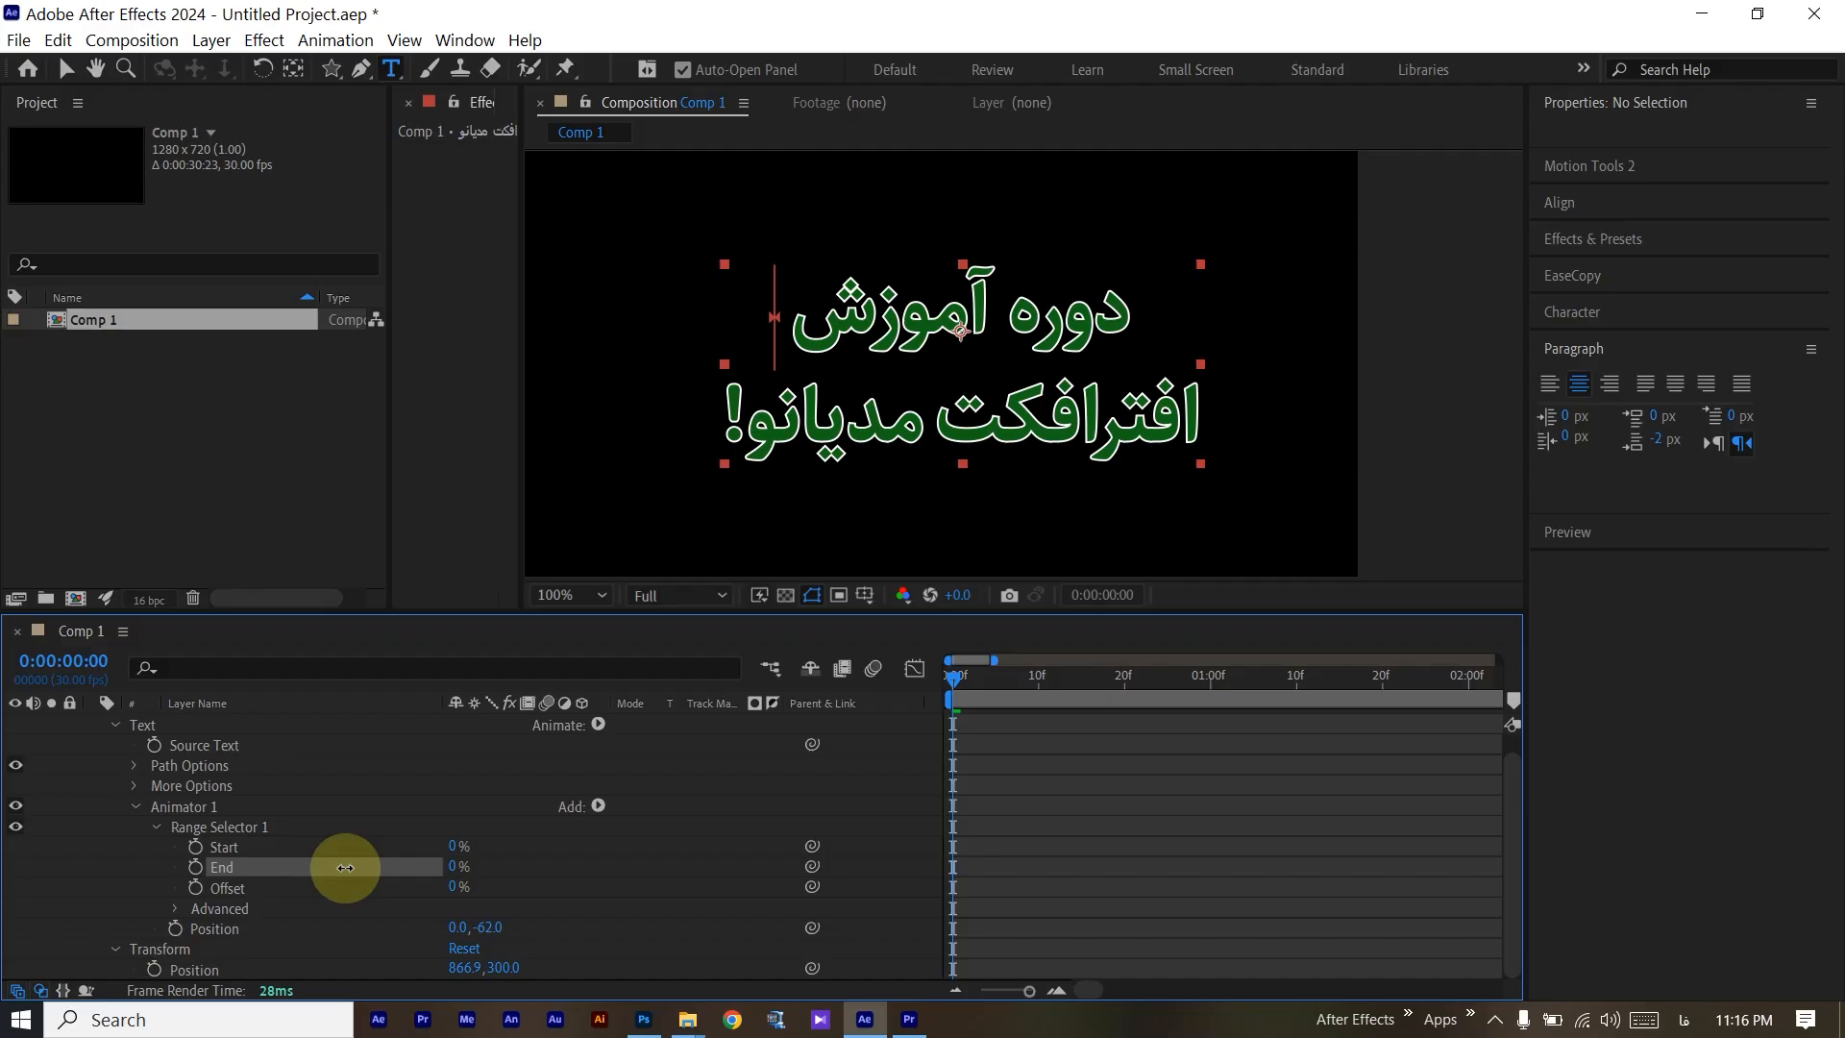
{"action": "left_click_drag", "start_coordinate": [349, 868], "coordinate": [429, 875]}
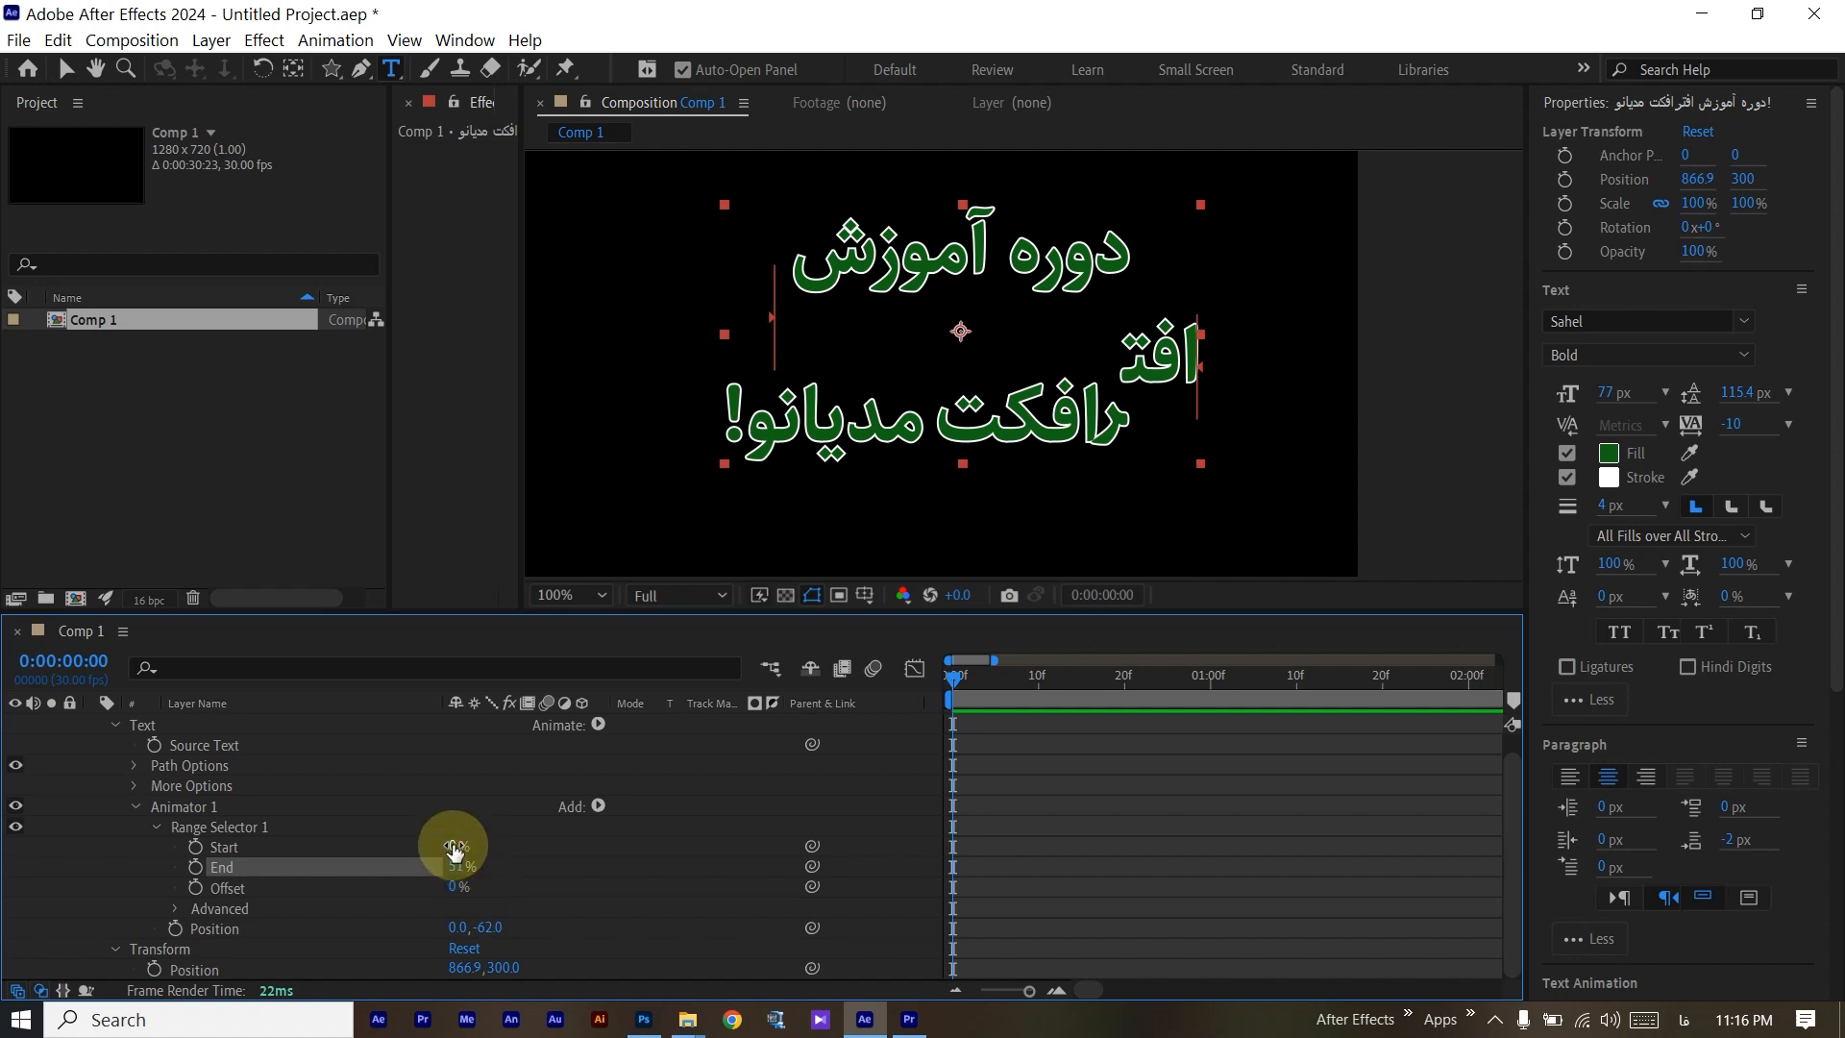
{"action": "left_click", "coordinate": [453, 848]}
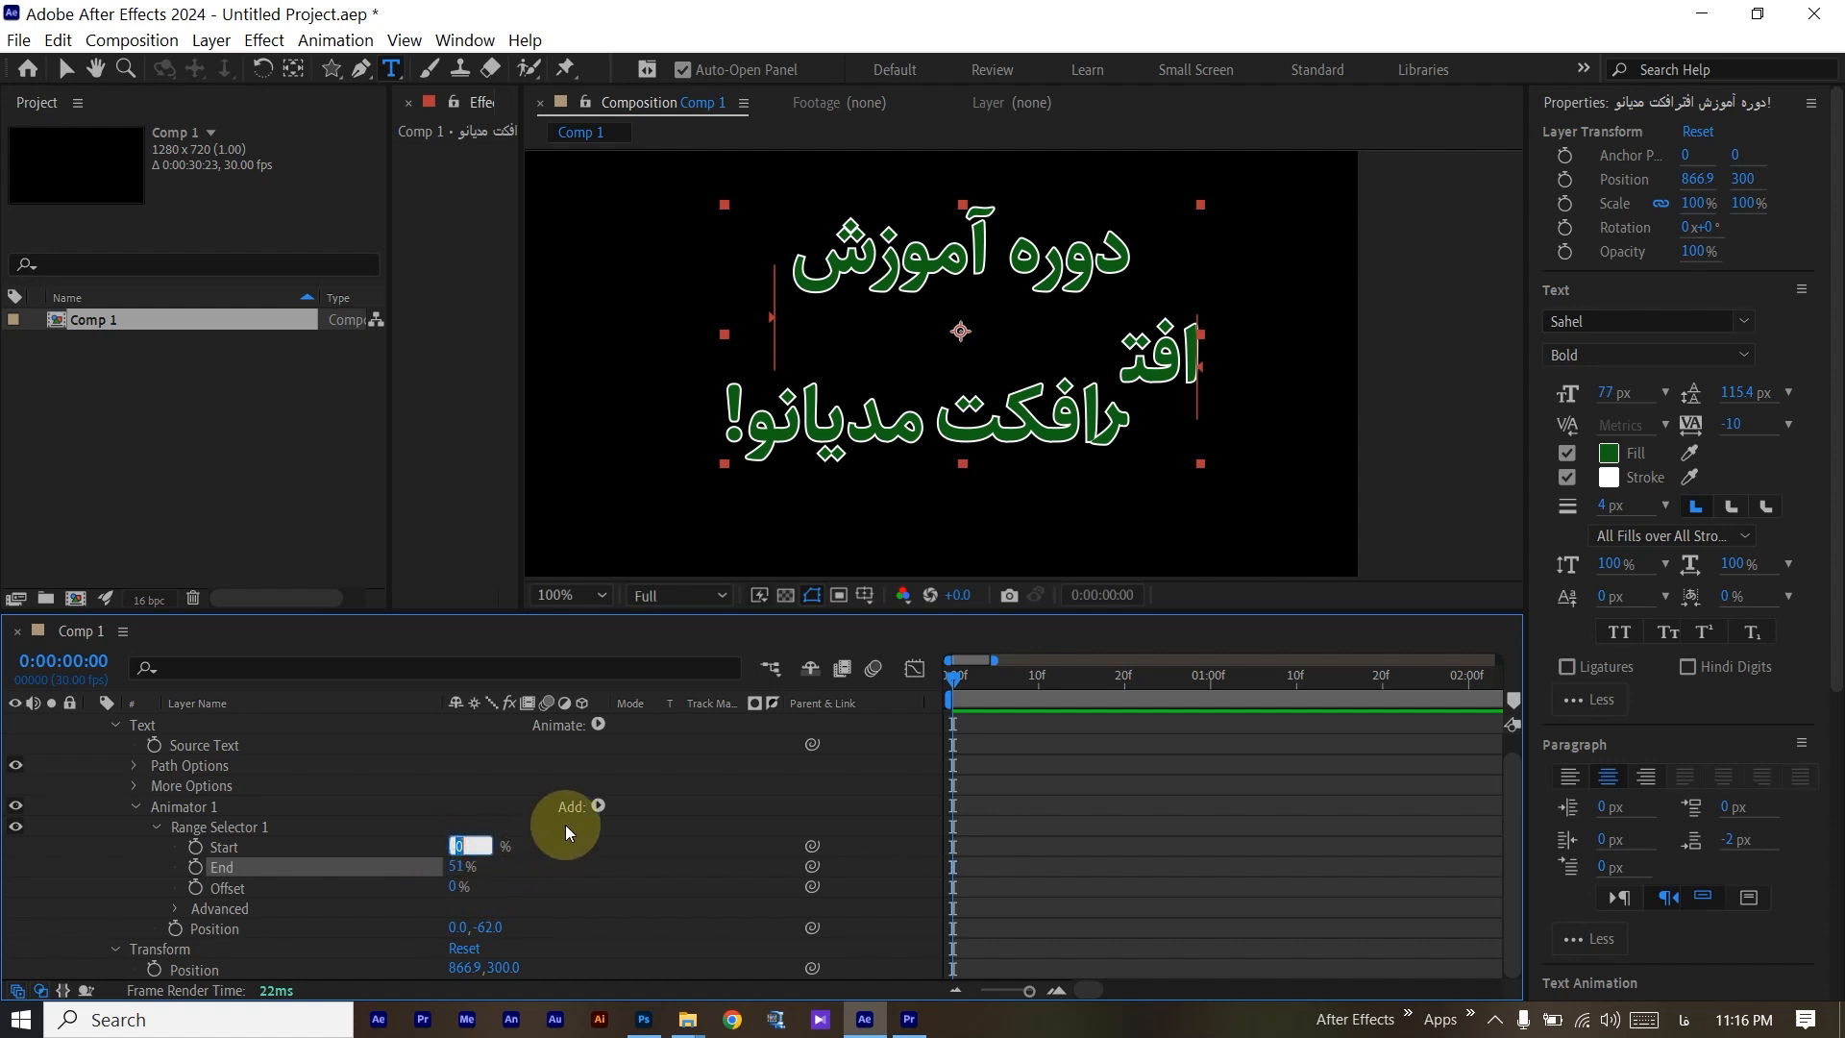
{"action": "type", "text": "4"}
{"action": "key", "text": "BackSpace"}
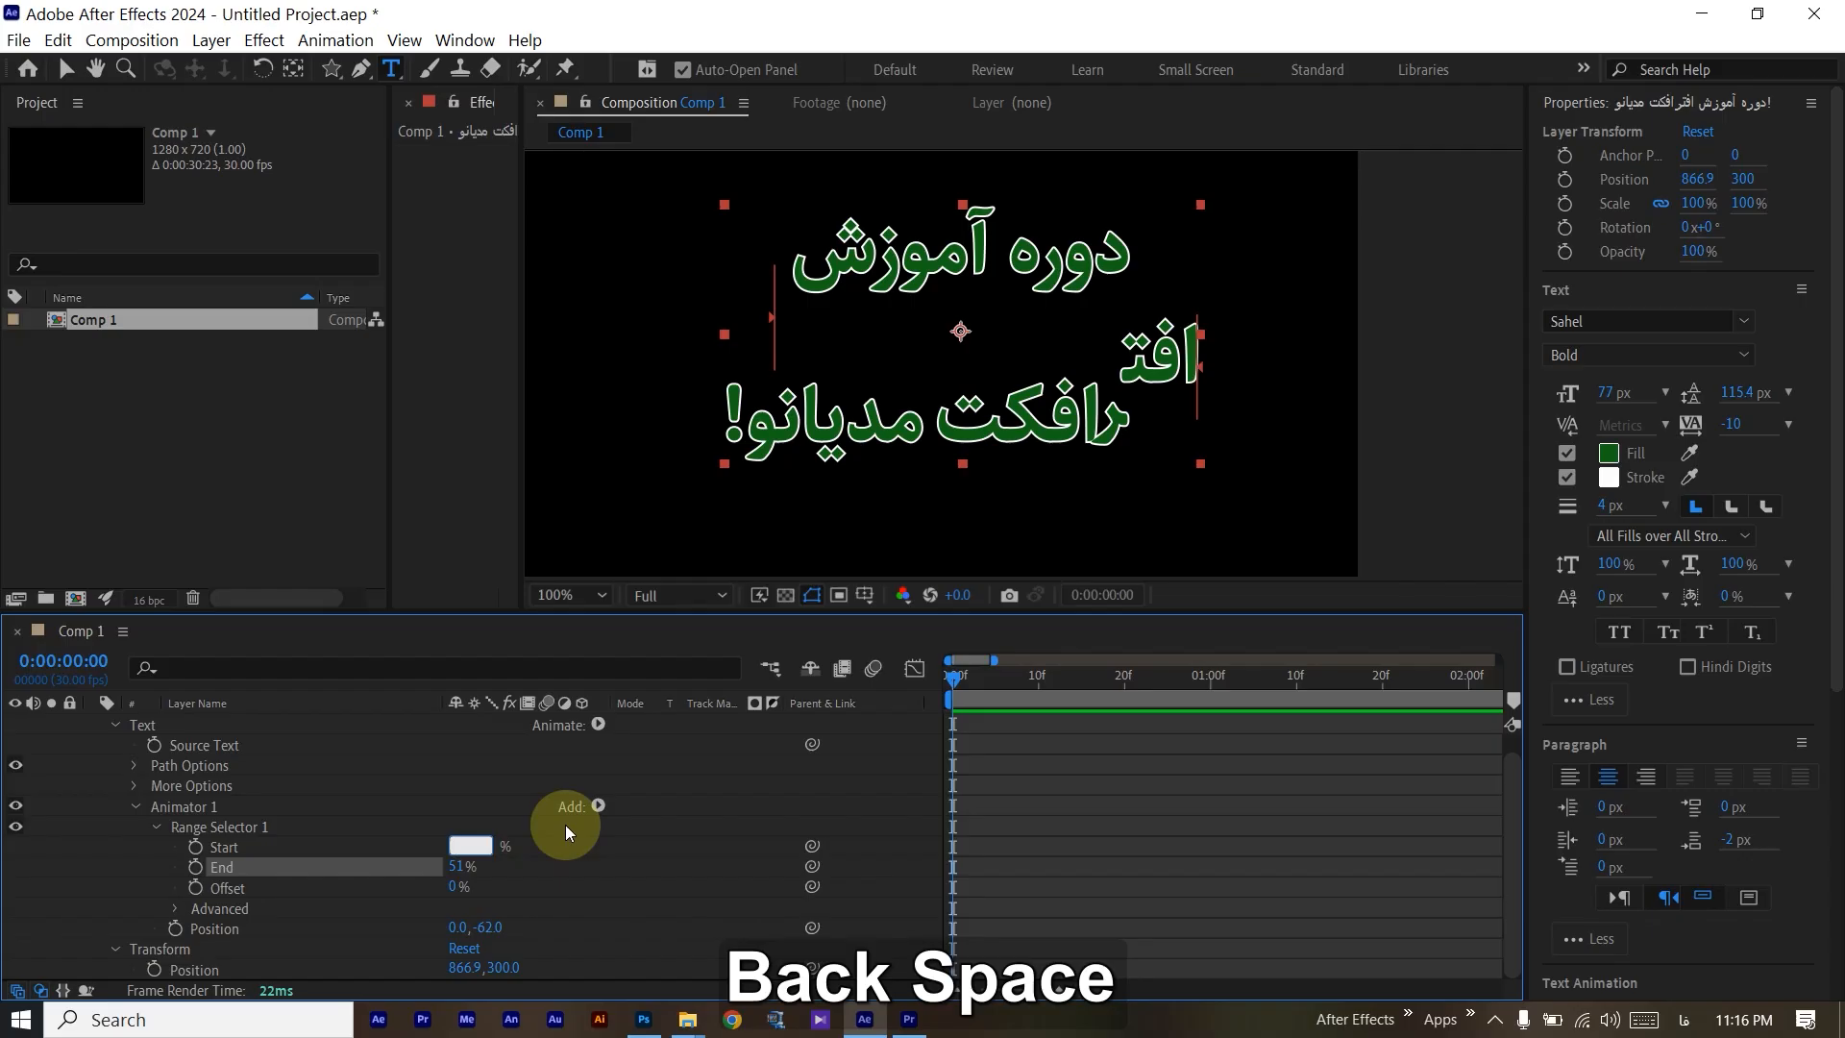
{"action": "key", "text": "alt+shift"}
{"action": "type", "text": "50"}
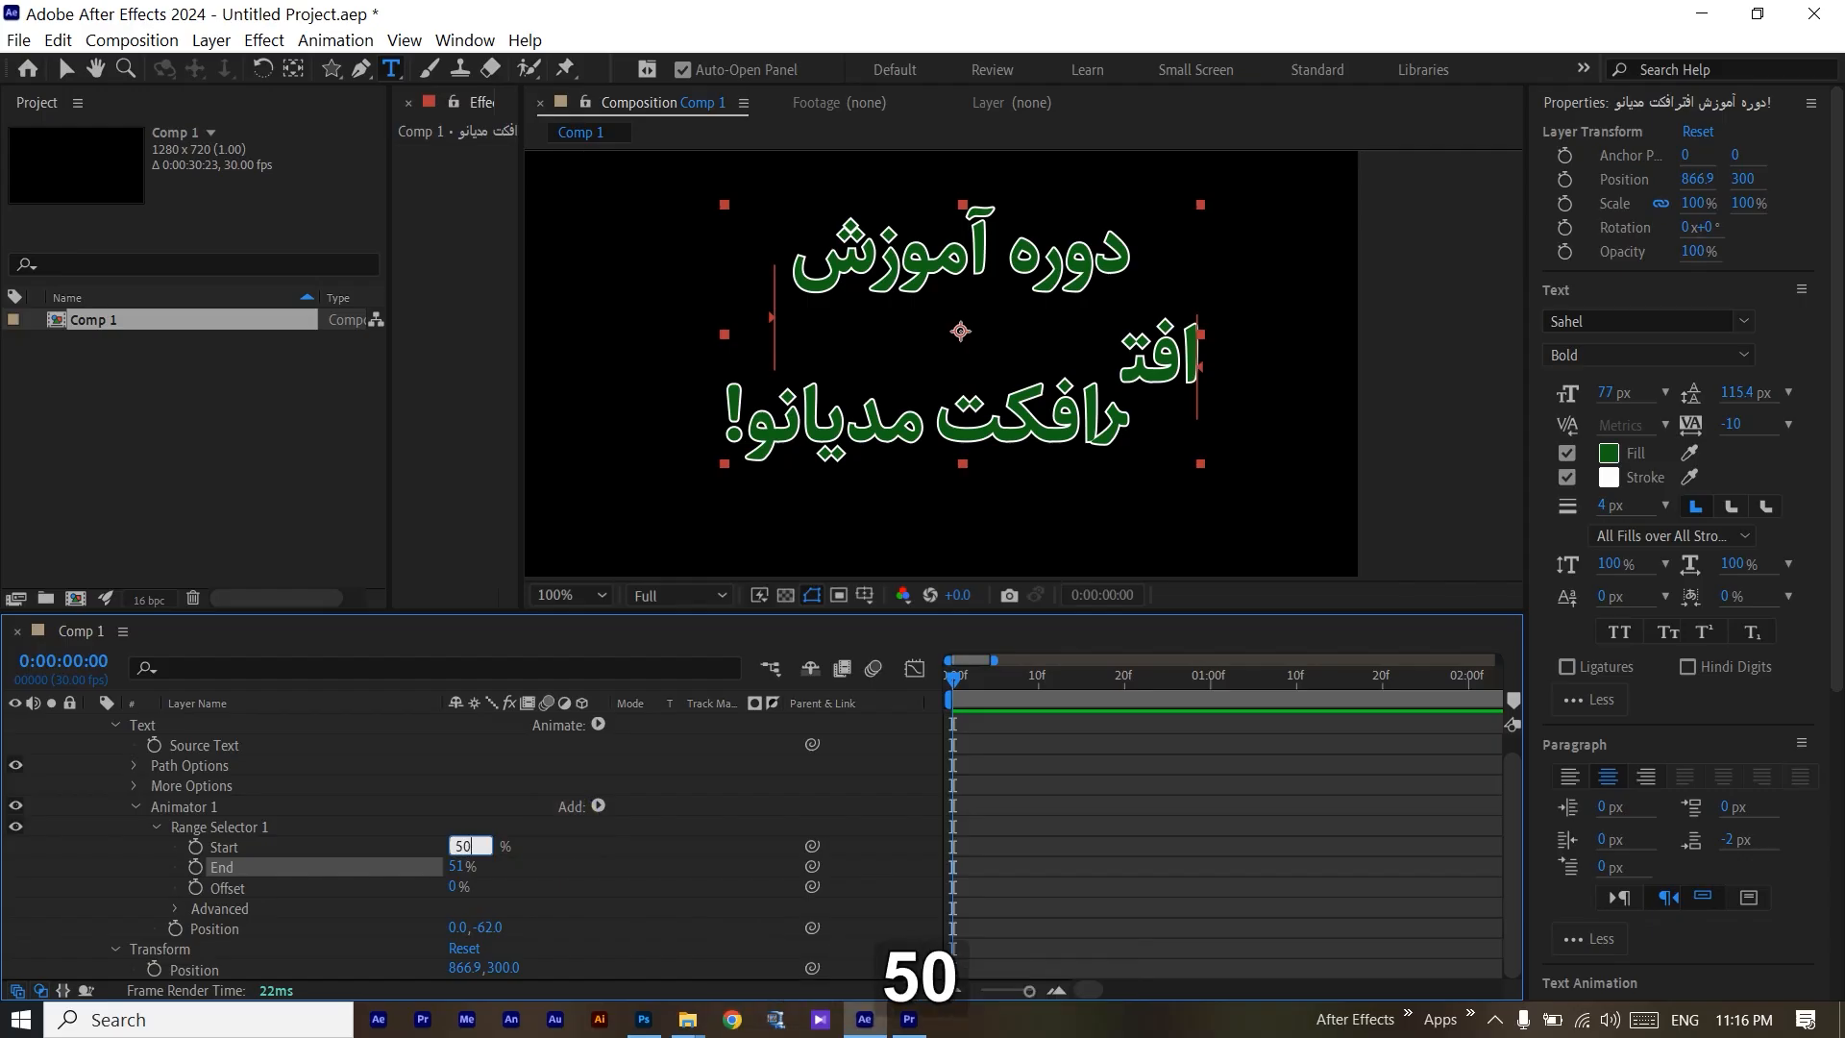
{"action": "key", "text": "Return"}
{"action": "left_click_drag", "start_coordinate": [462, 869], "coordinate": [684, 869]}
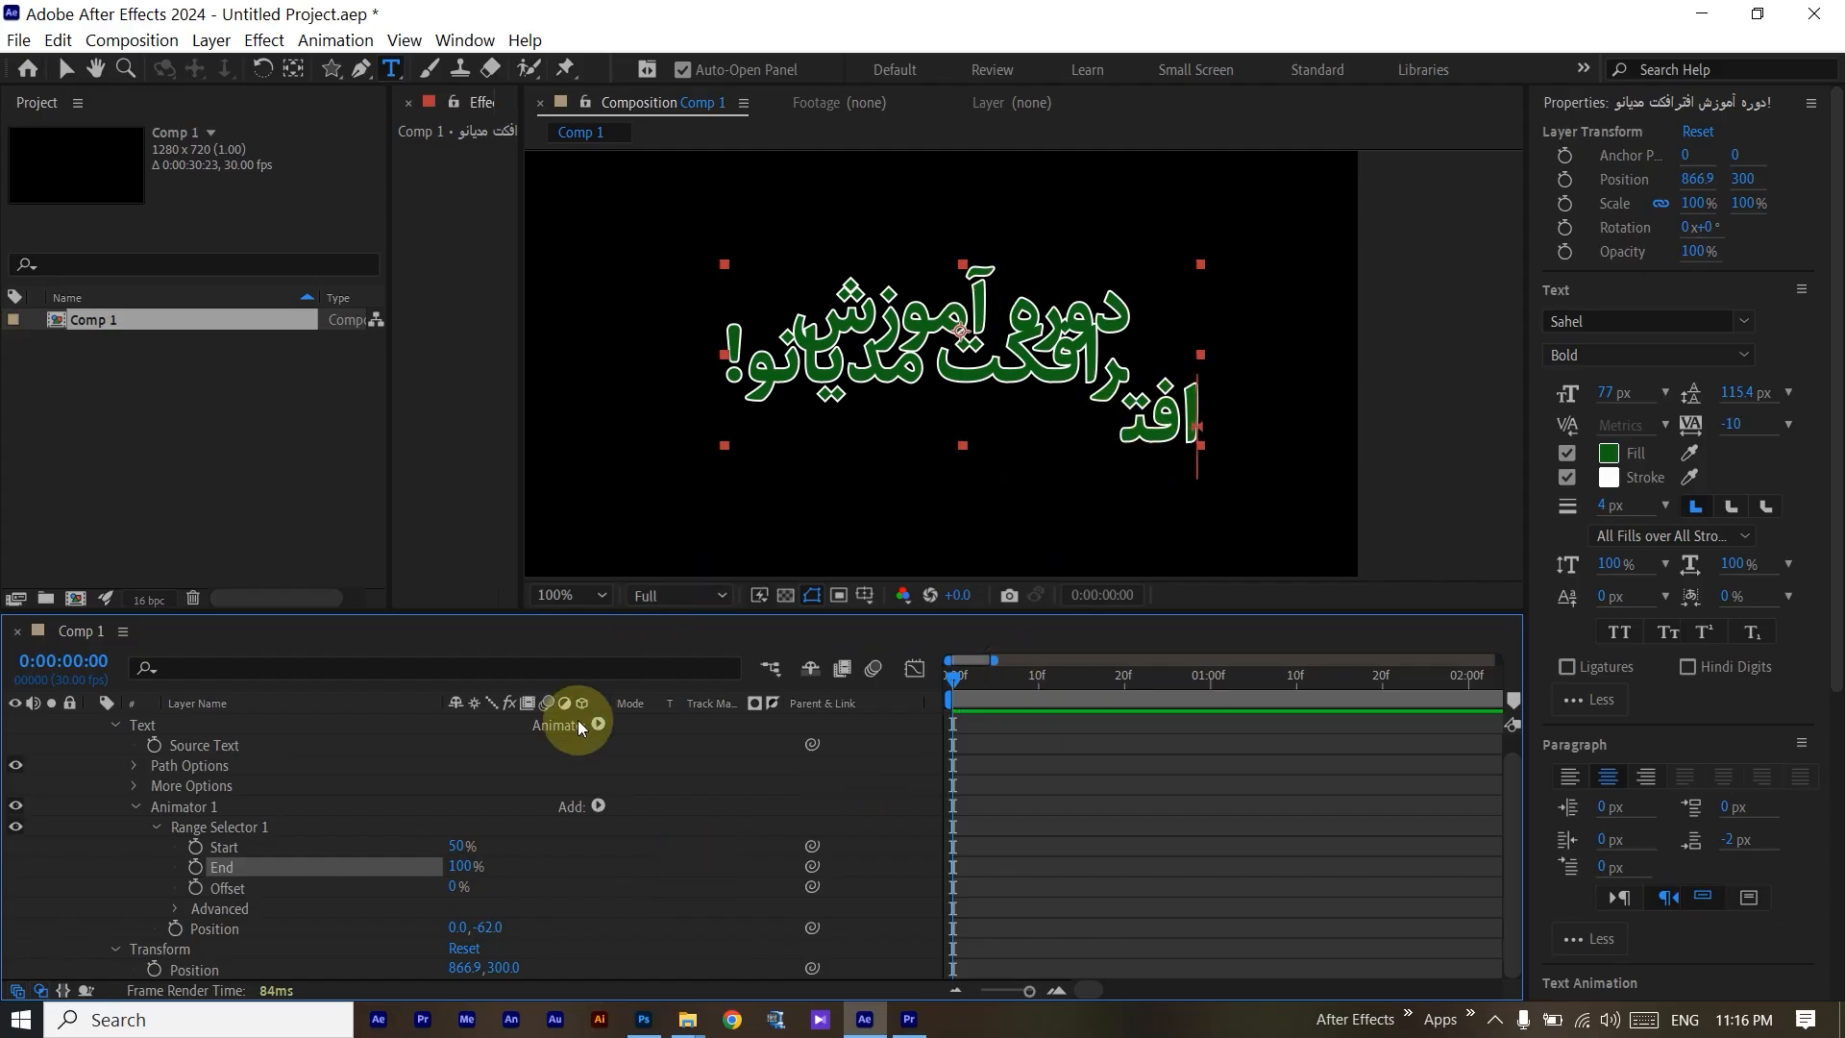
{"action": "left_click_drag", "start_coordinate": [461, 865], "coordinate": [411, 864]}
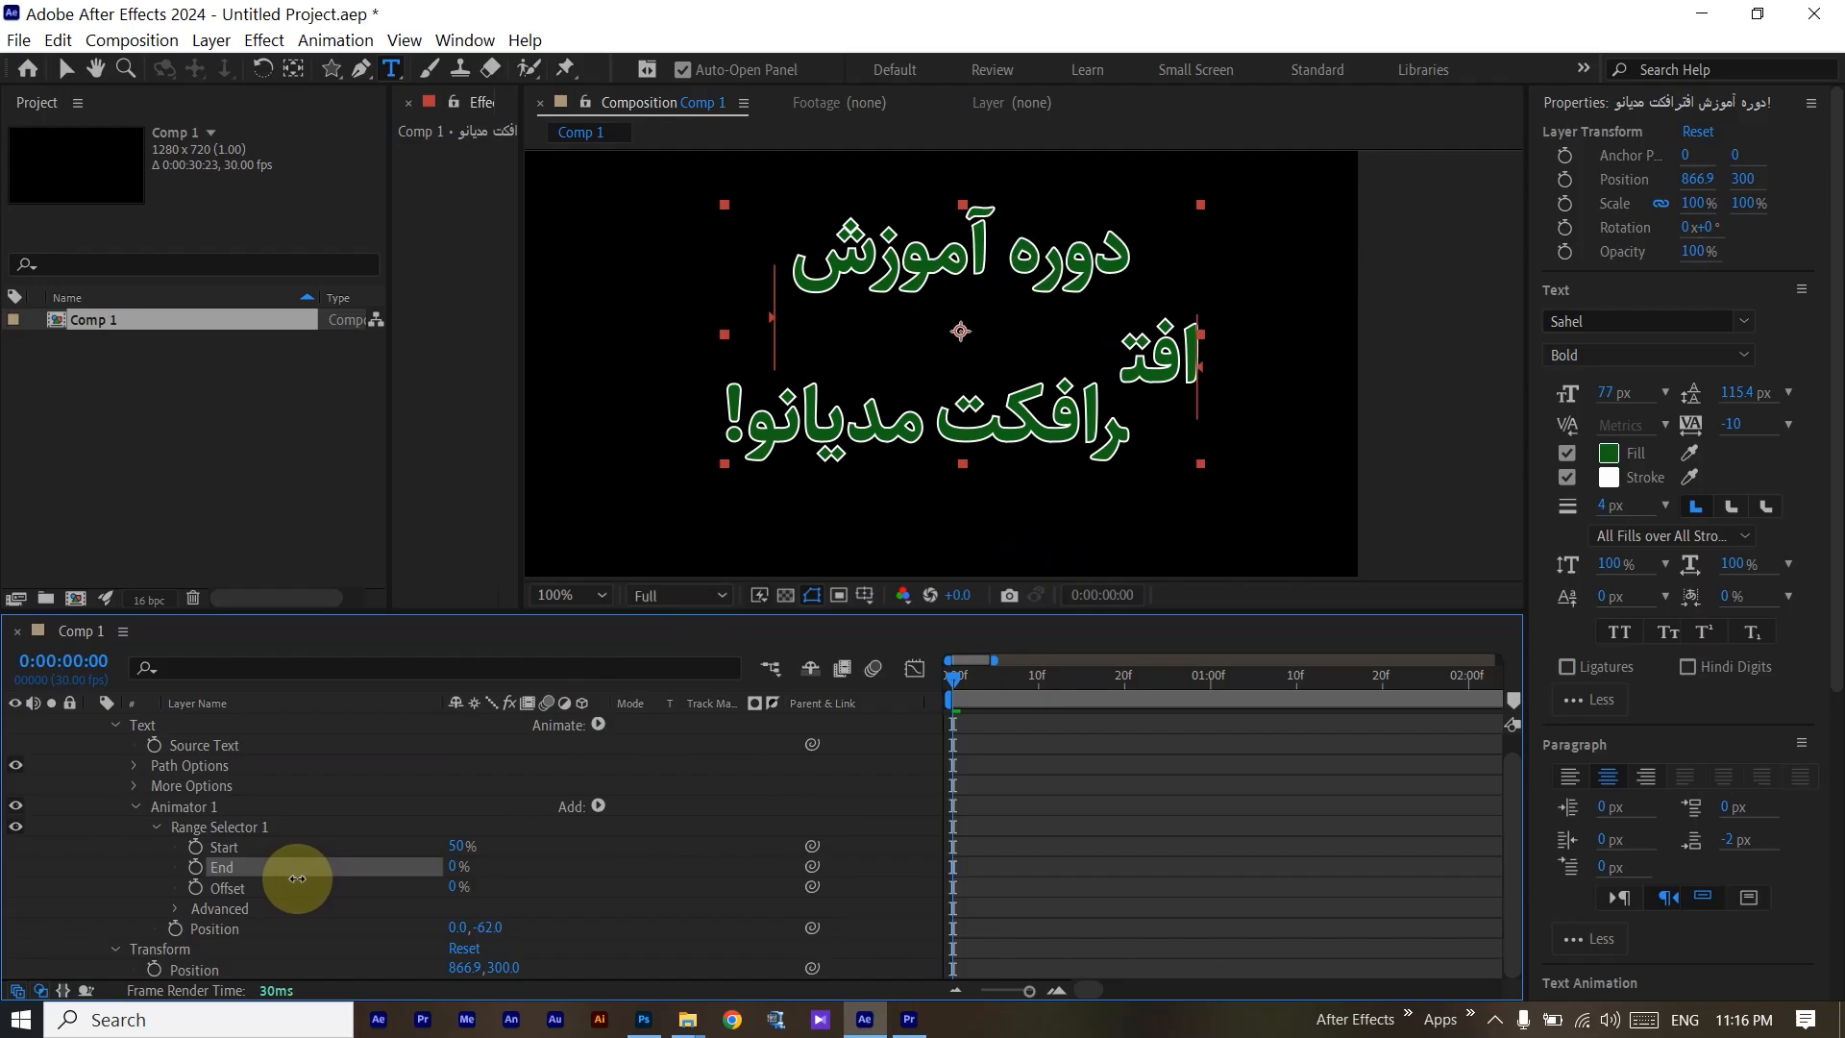
Set Range Selector 1's Start to 0% and its End to 10%.
{"action": "left_click", "coordinate": [454, 847]}
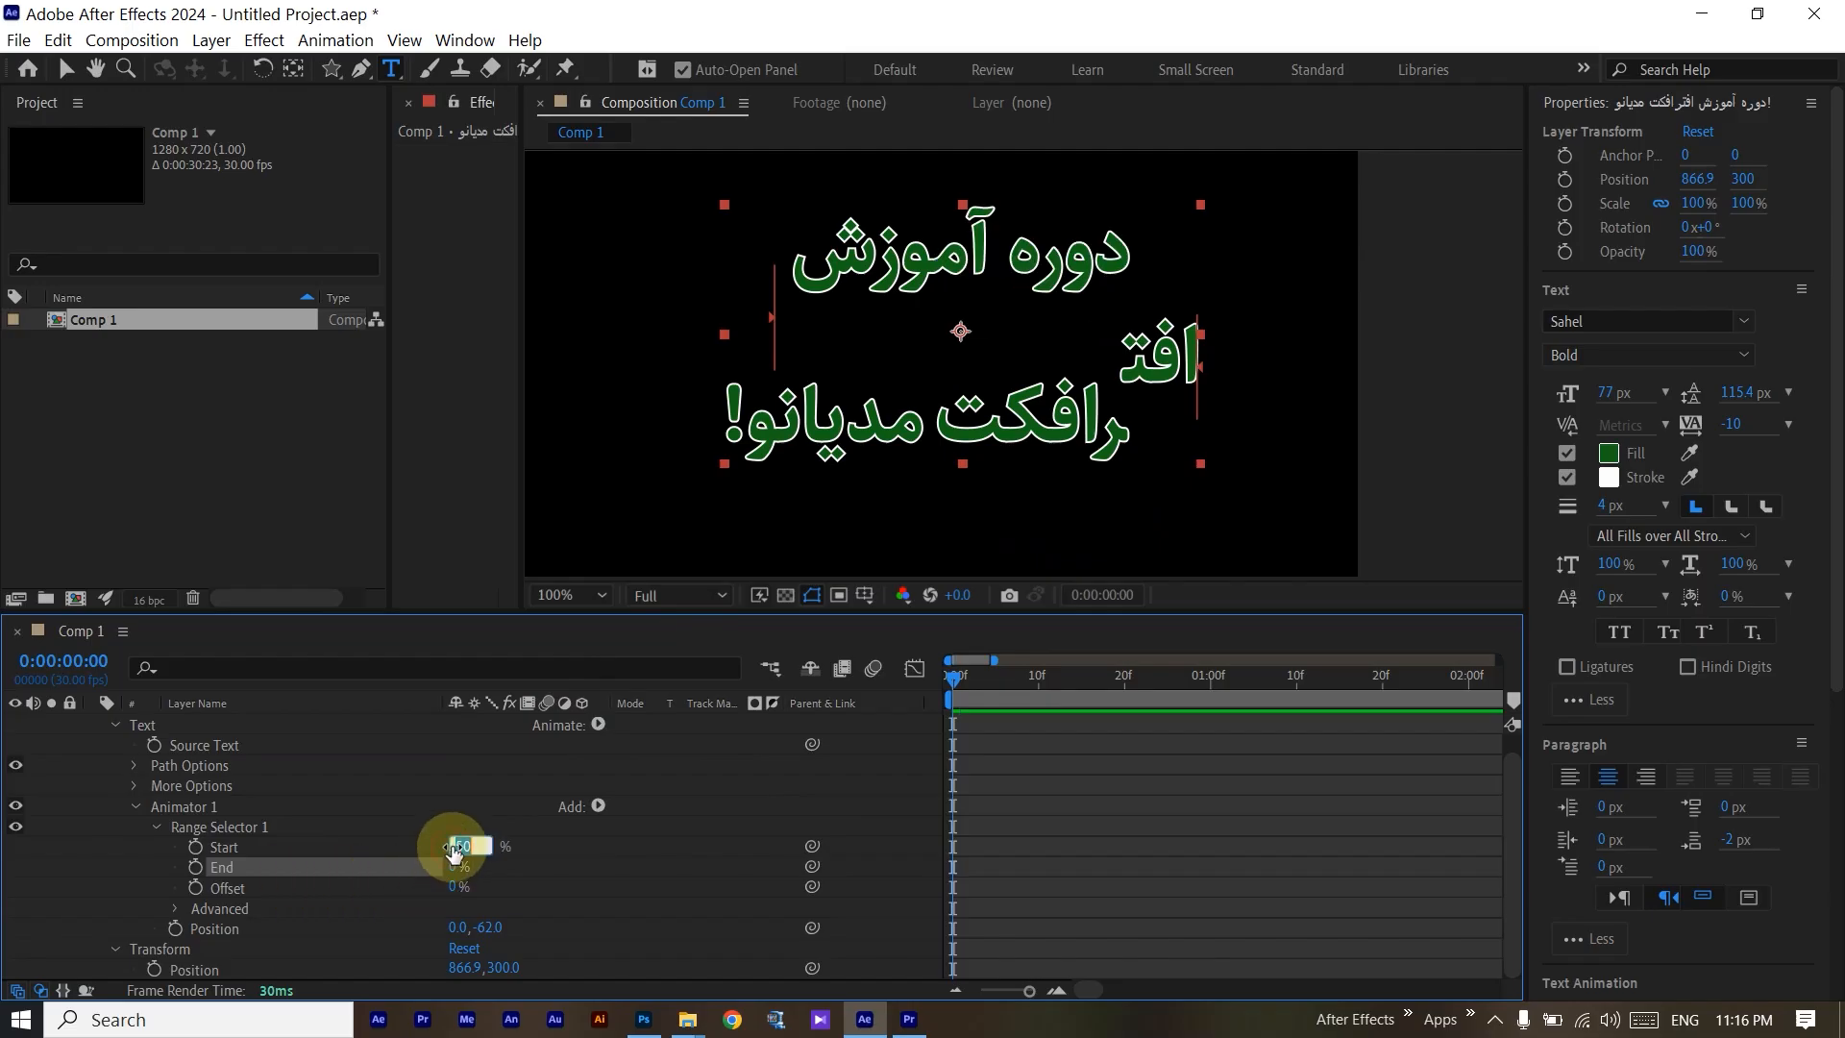
{"action": "type", "text": "0"}
{"action": "key", "text": "Return"}
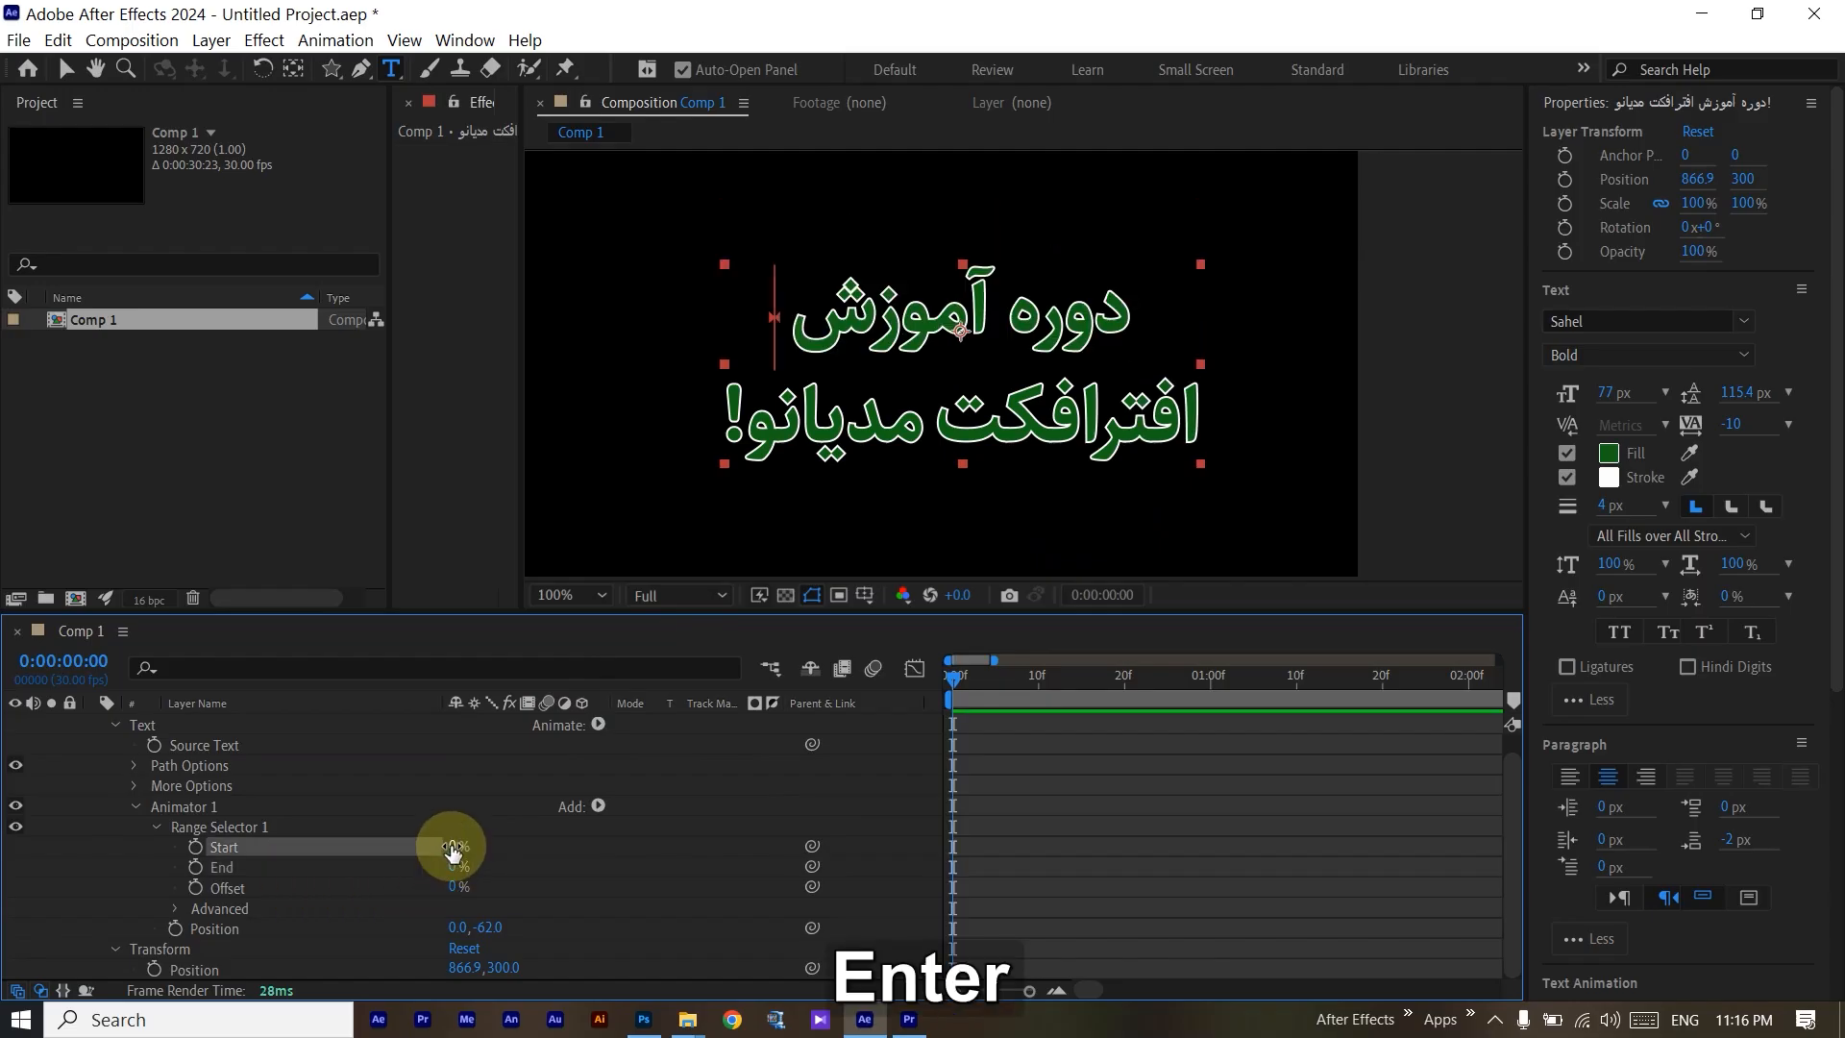
{"action": "left_click", "coordinate": [459, 861]}
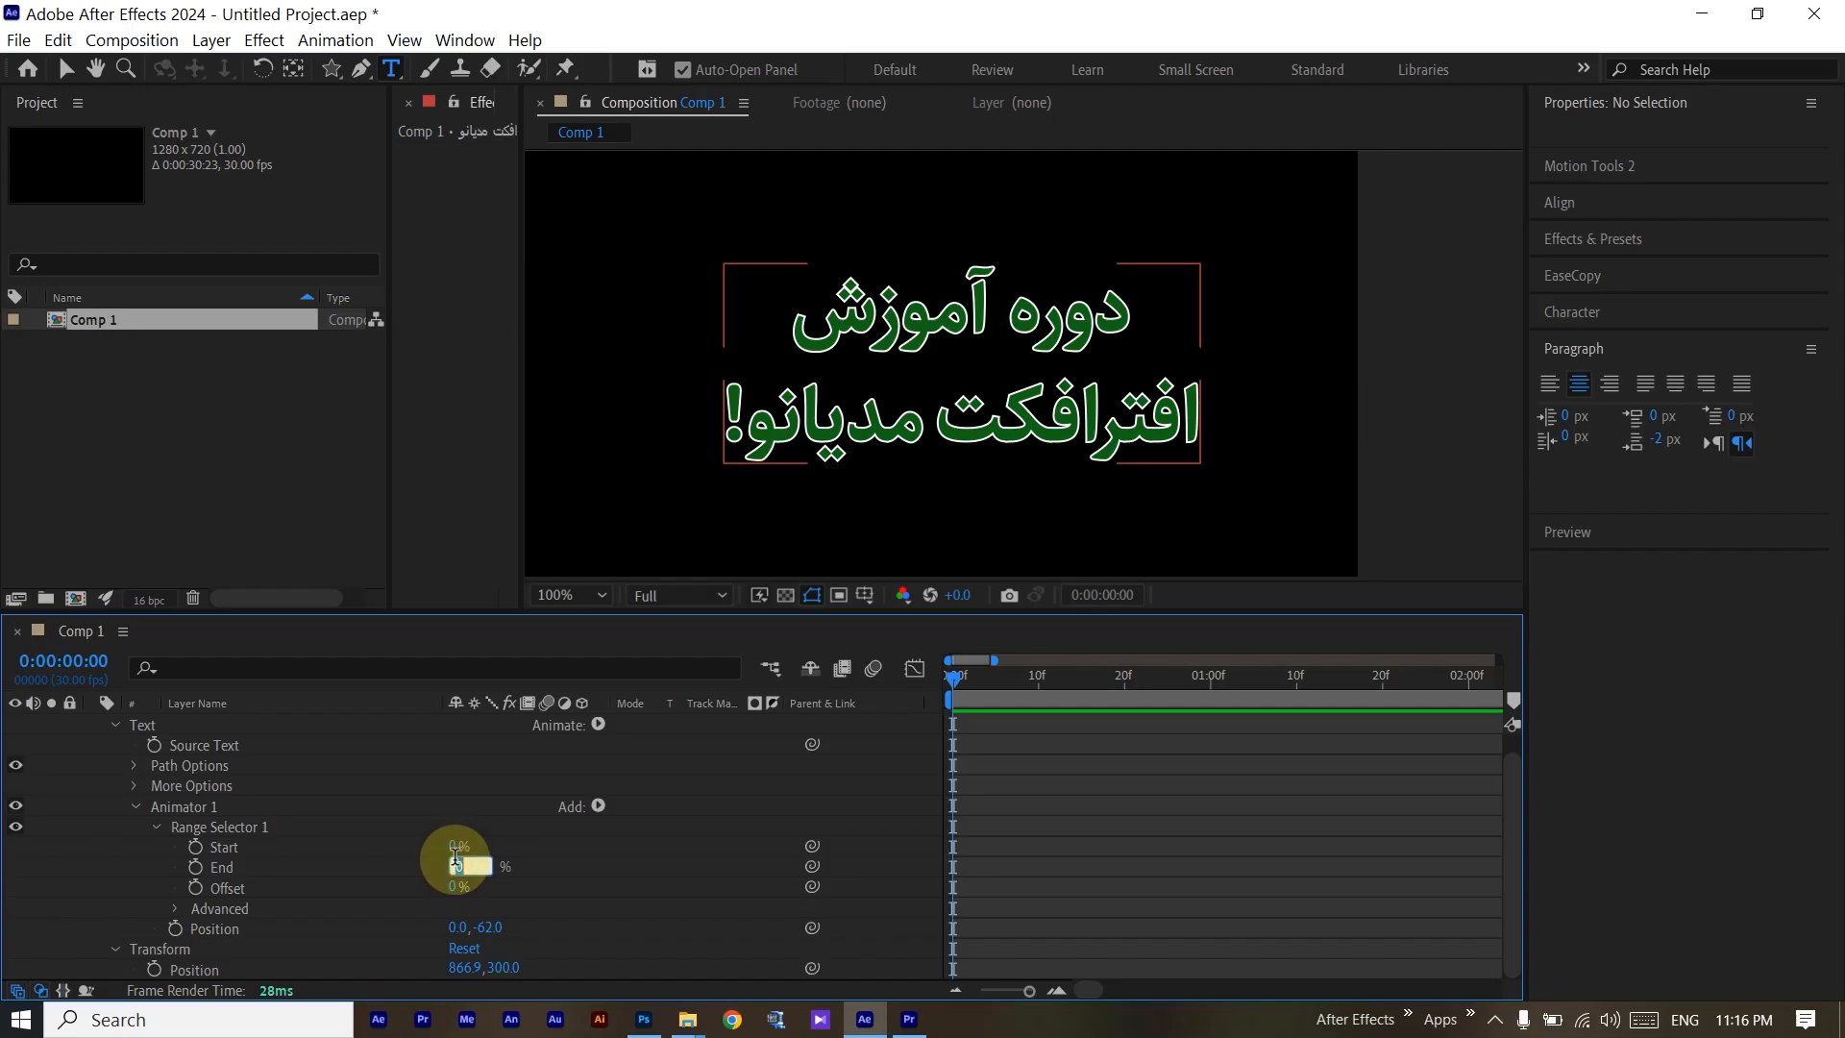
{"action": "type", "text": "10"}
{"action": "key", "text": "Return"}
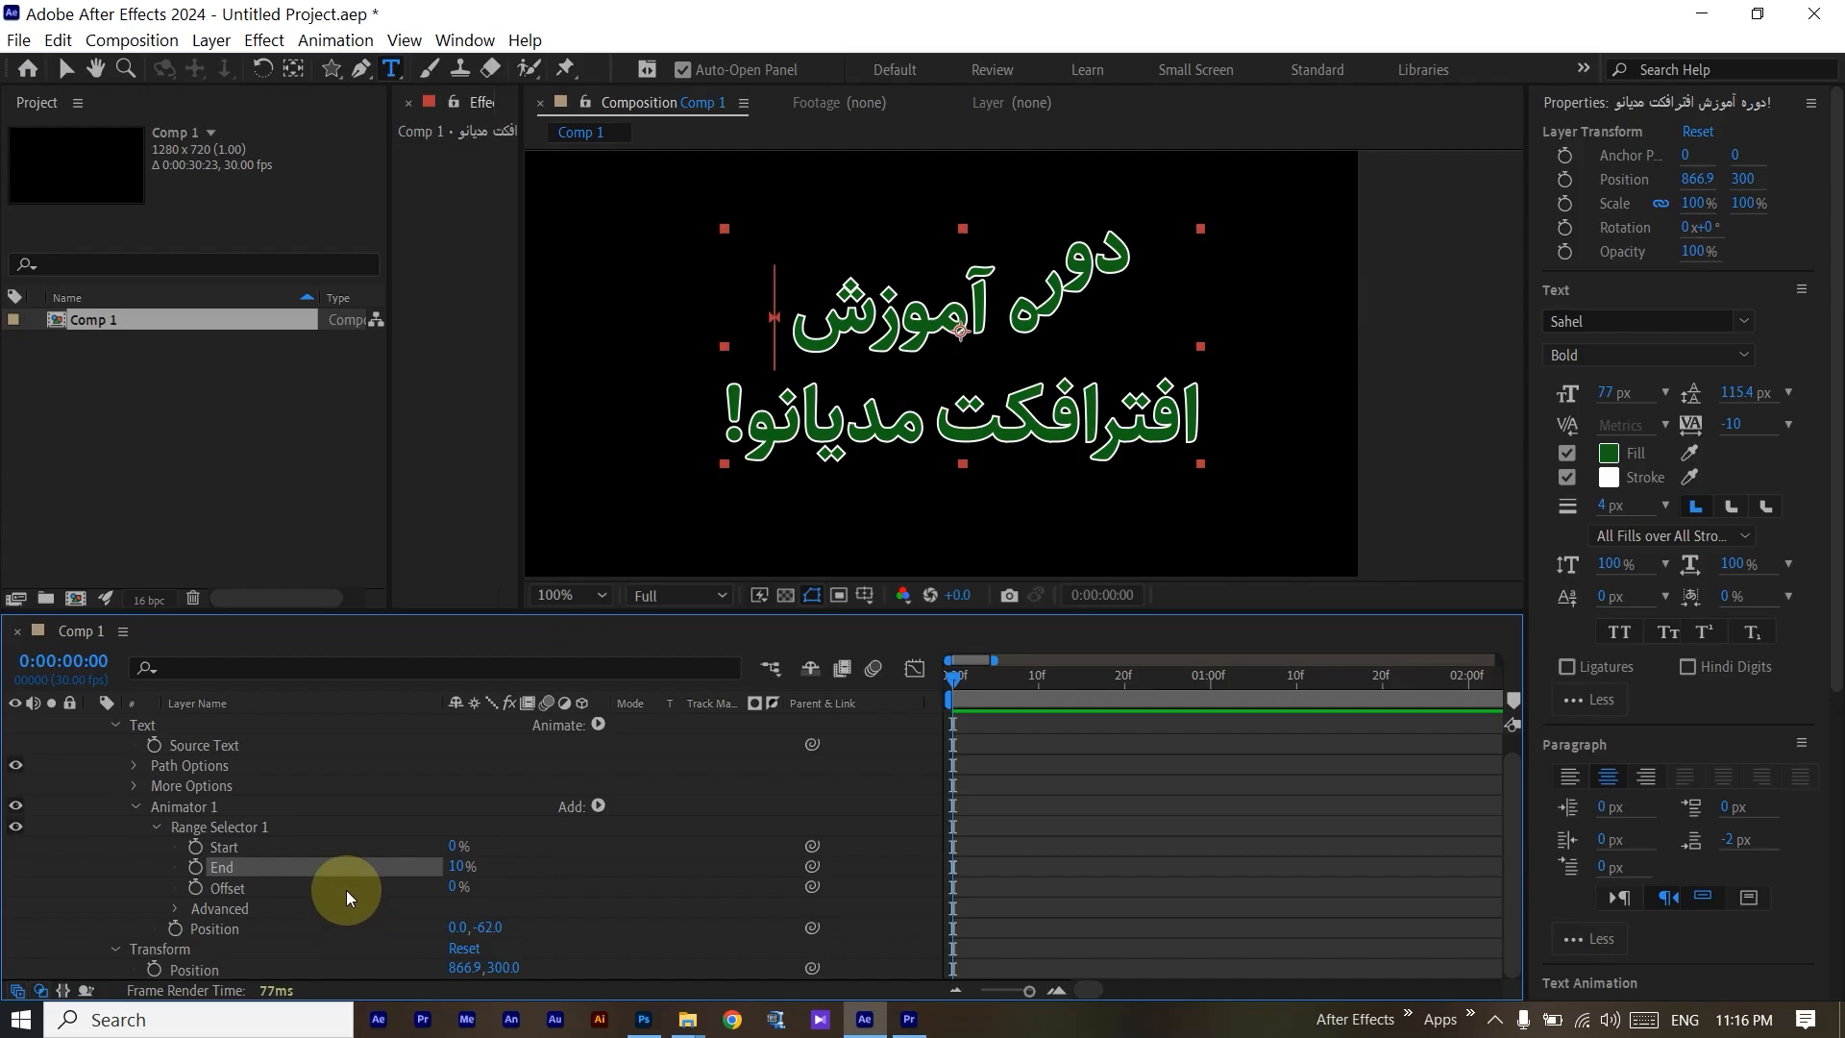
Expand Range Selector 1's Advanced options and set Units to Index.
{"action": "left_click", "coordinate": [174, 908]}
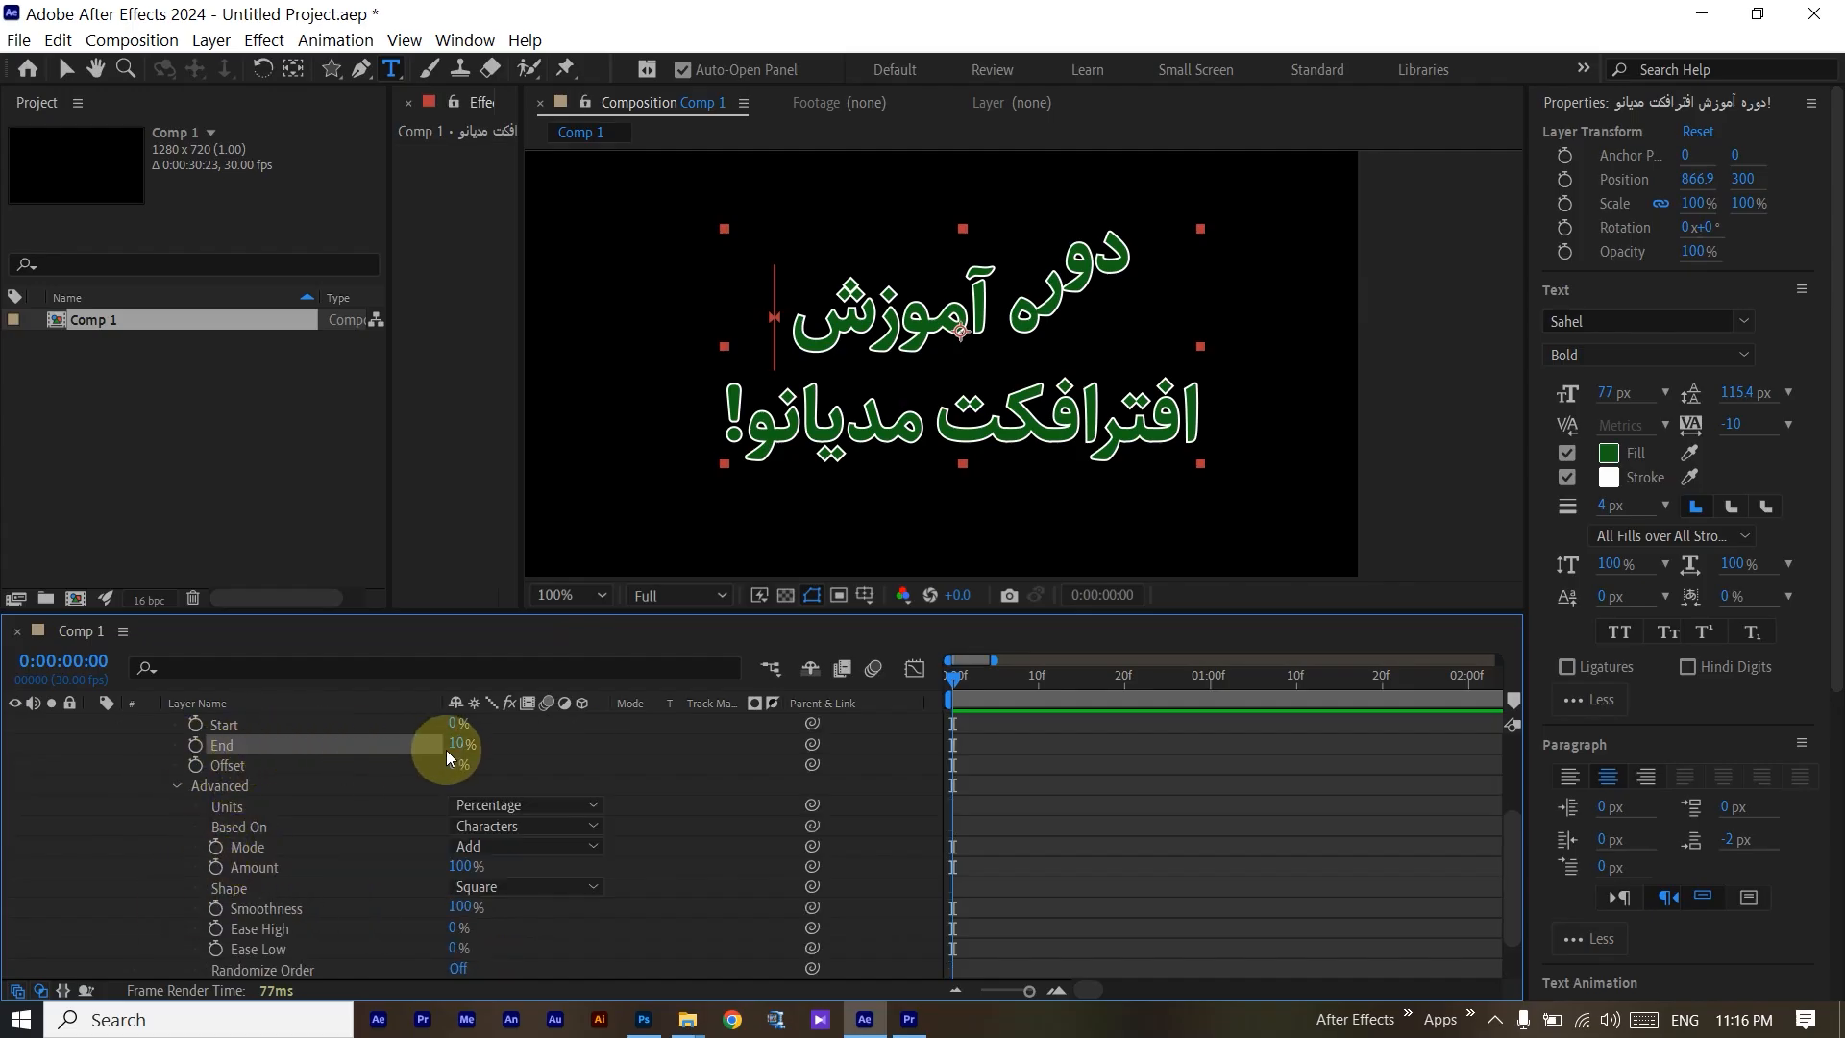
{"action": "left_click", "coordinate": [547, 812]}
{"action": "left_click", "coordinate": [517, 858]}
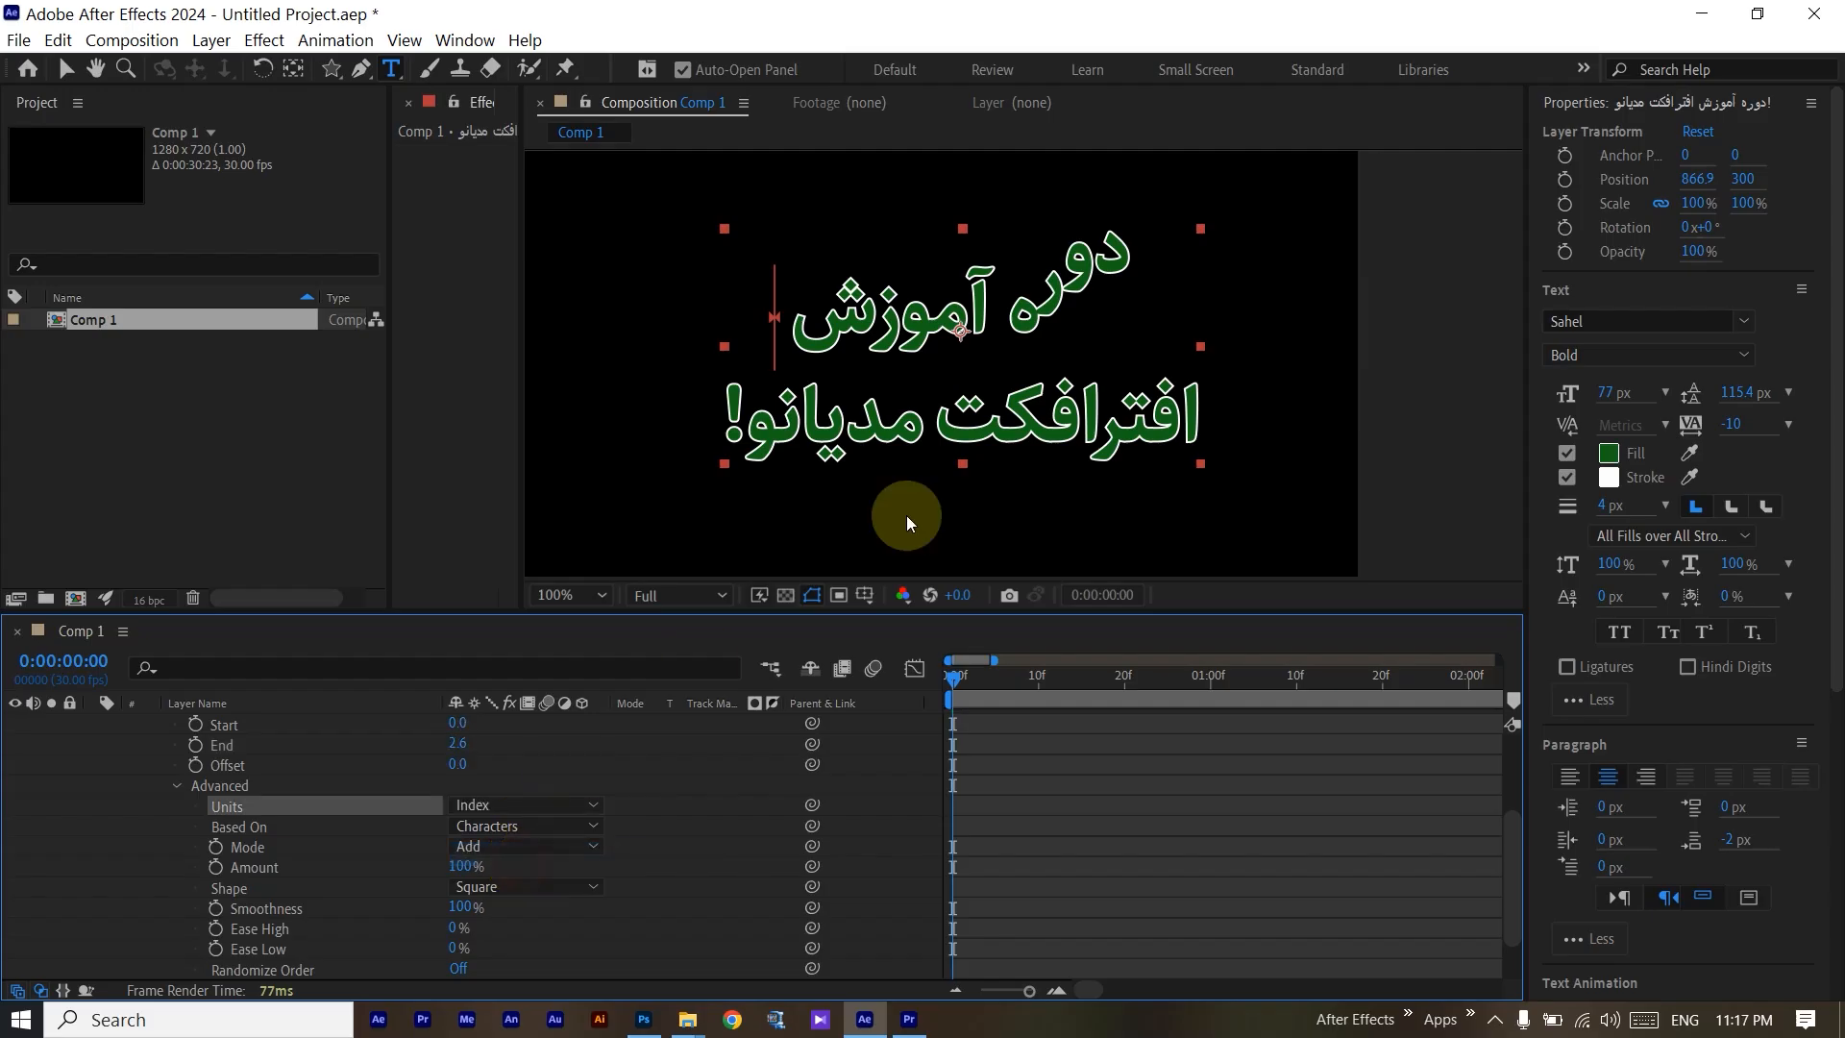
Set the range selector's End to 10, reduce it to 5.0, and select the Based On property.
{"action": "left_click", "coordinate": [528, 757]}
{"action": "scroll", "coordinate": [505, 775], "scroll_direction": "up", "scroll_amount": 2}
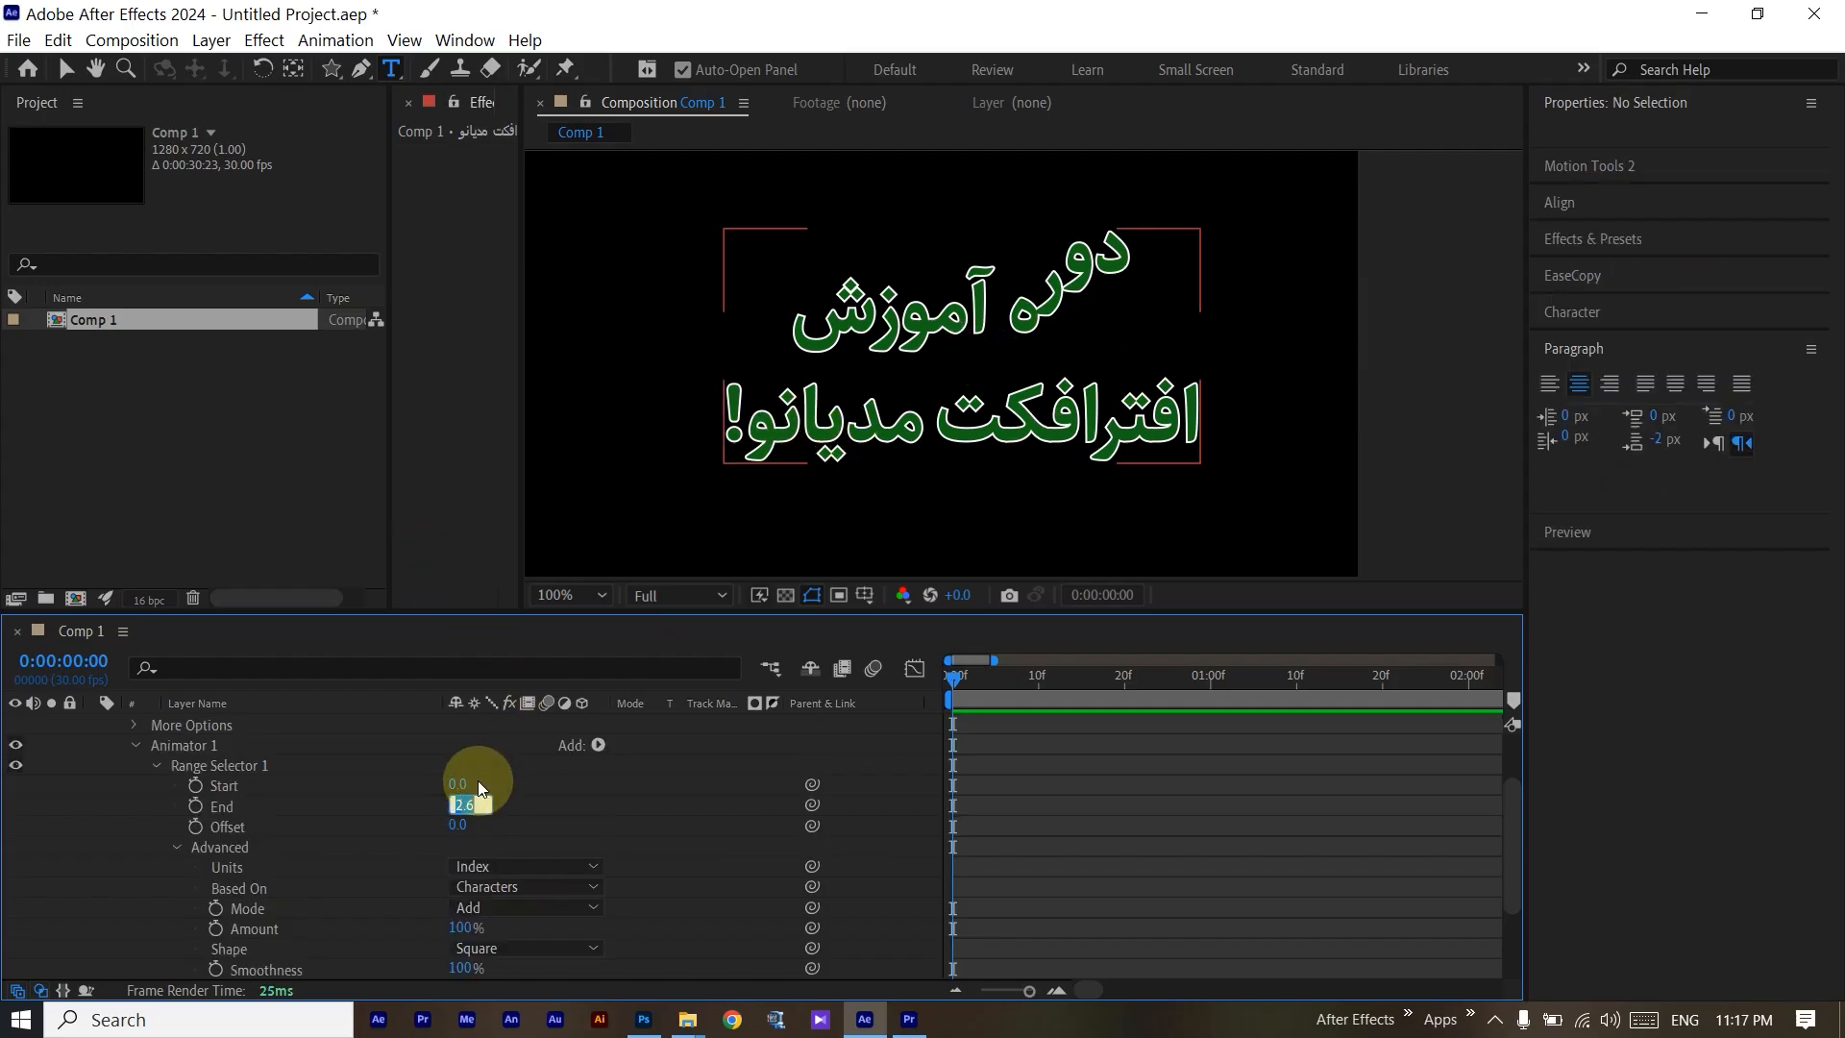
{"action": "type", "text": "10"}
{"action": "key", "text": "Return"}
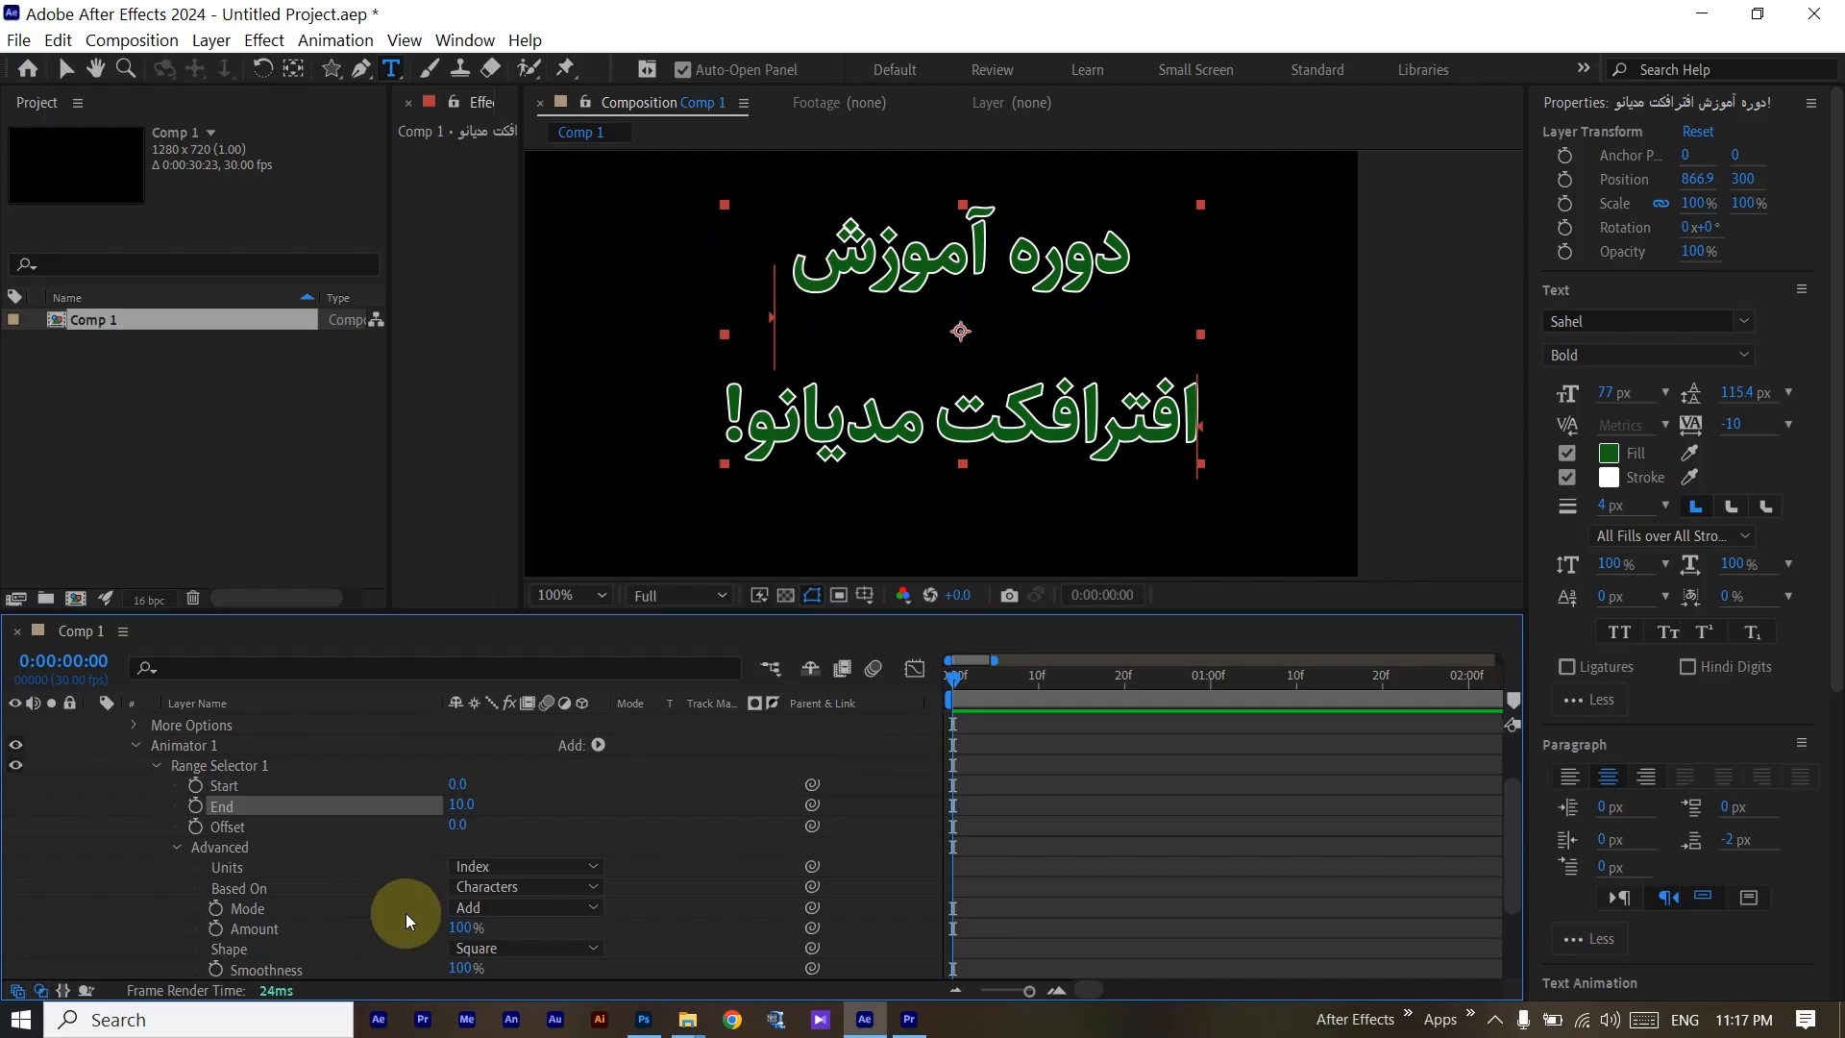
{"action": "left_click_drag", "start_coordinate": [457, 806], "coordinate": [459, 812]}
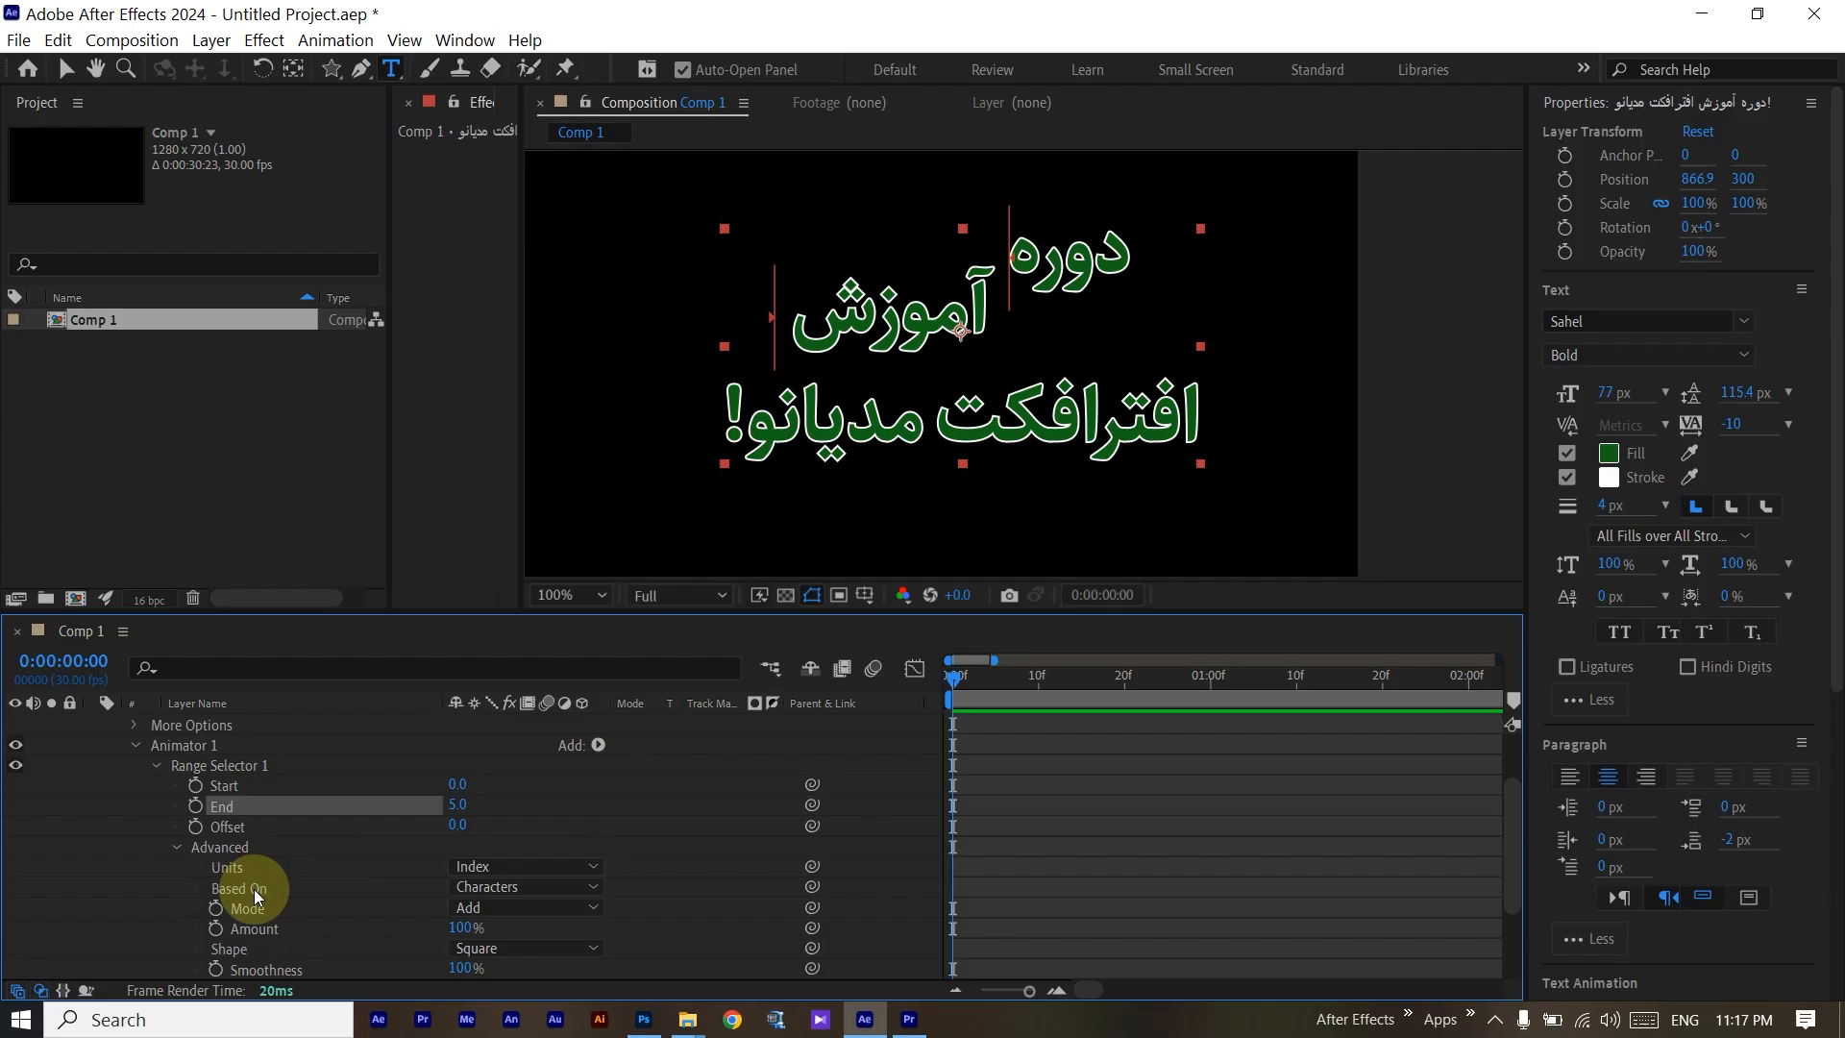
{"action": "left_click", "coordinate": [392, 890]}
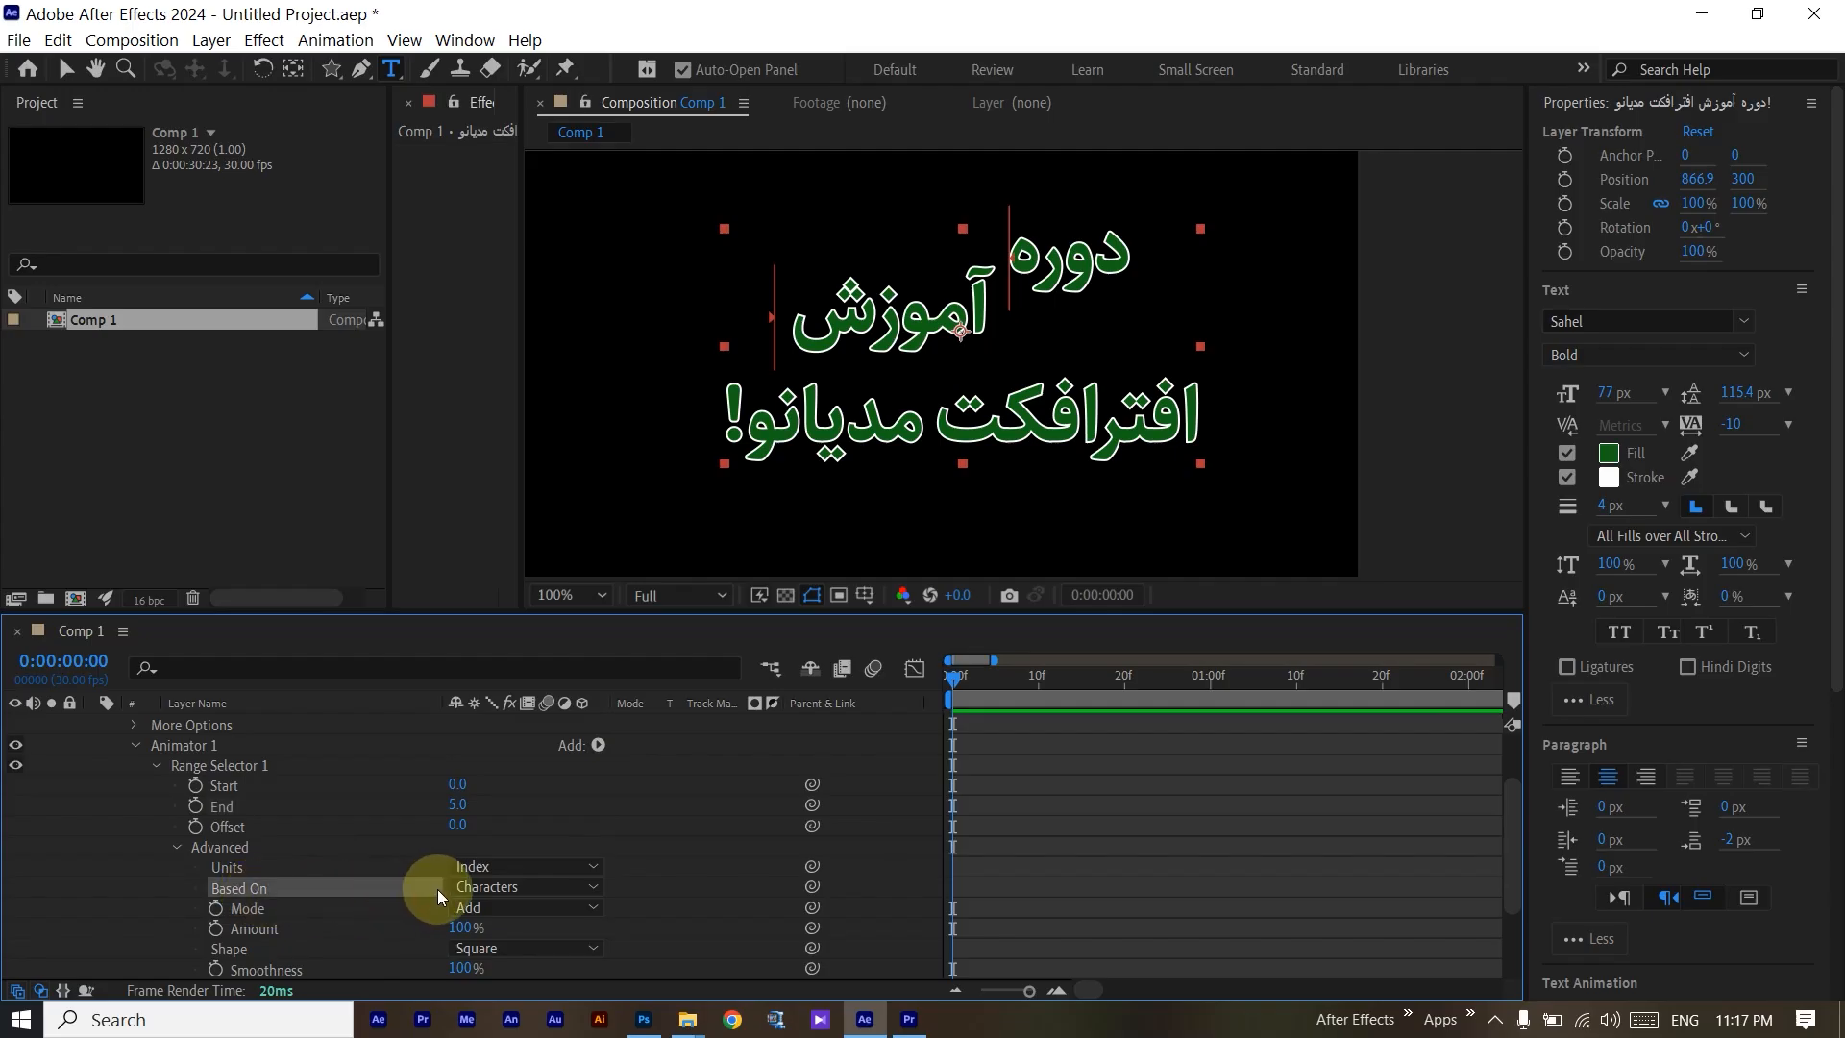
Configure Range Selector 1 of the text layer with Units set to Percentage, Based On set to Words and End at 100%.
{"action": "left_click", "coordinate": [476, 868]}
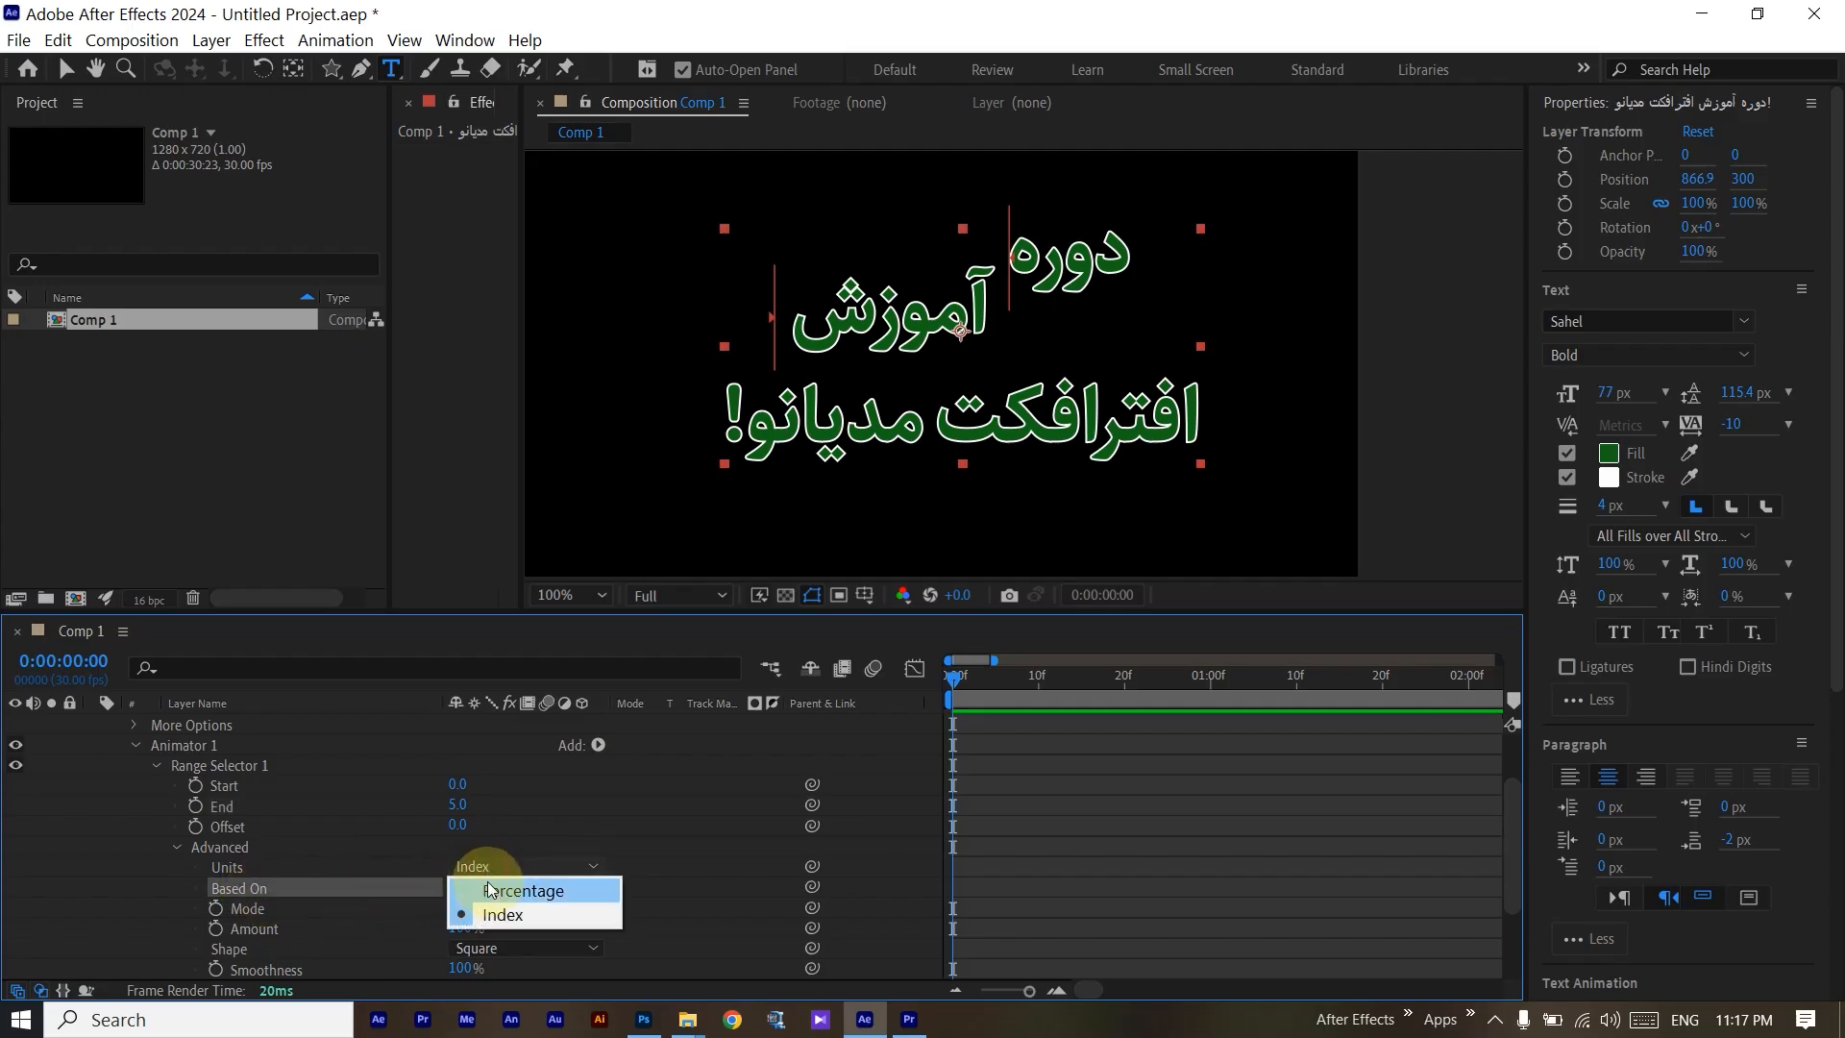
{"action": "left_click", "coordinate": [495, 885]}
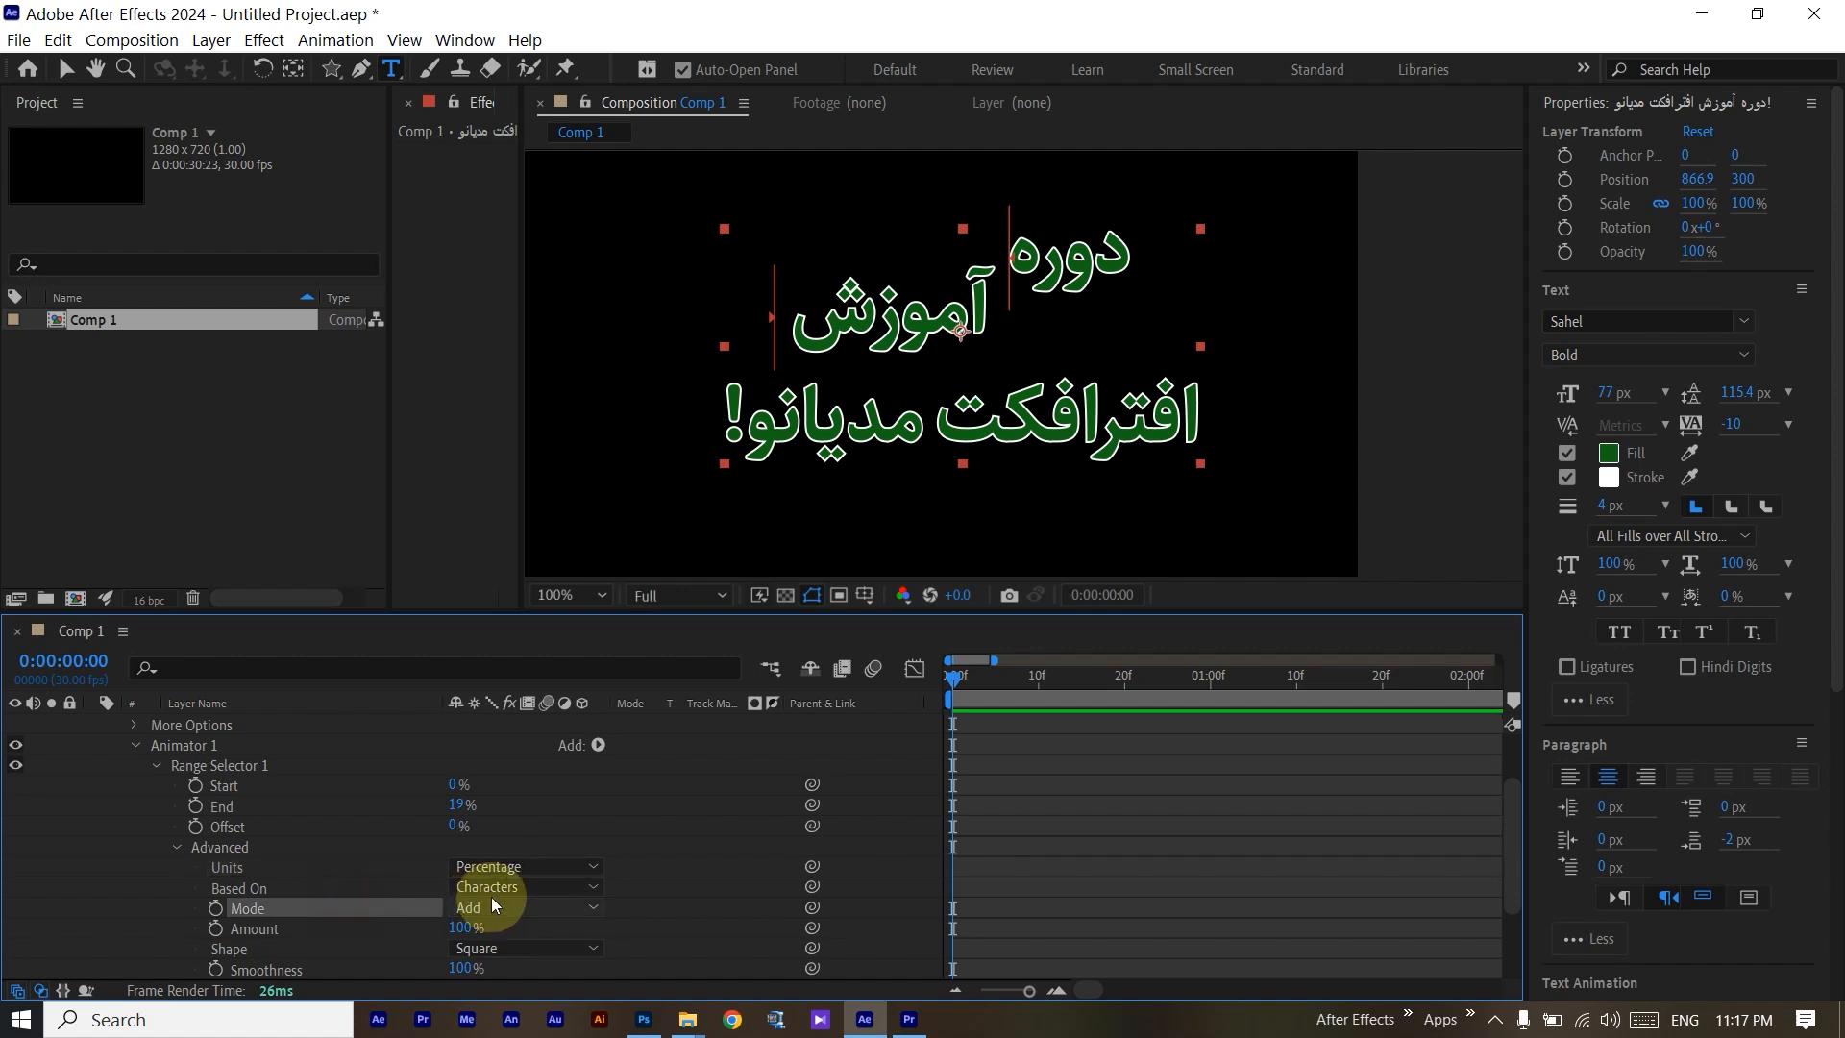
{"action": "left_click", "coordinate": [423, 886]}
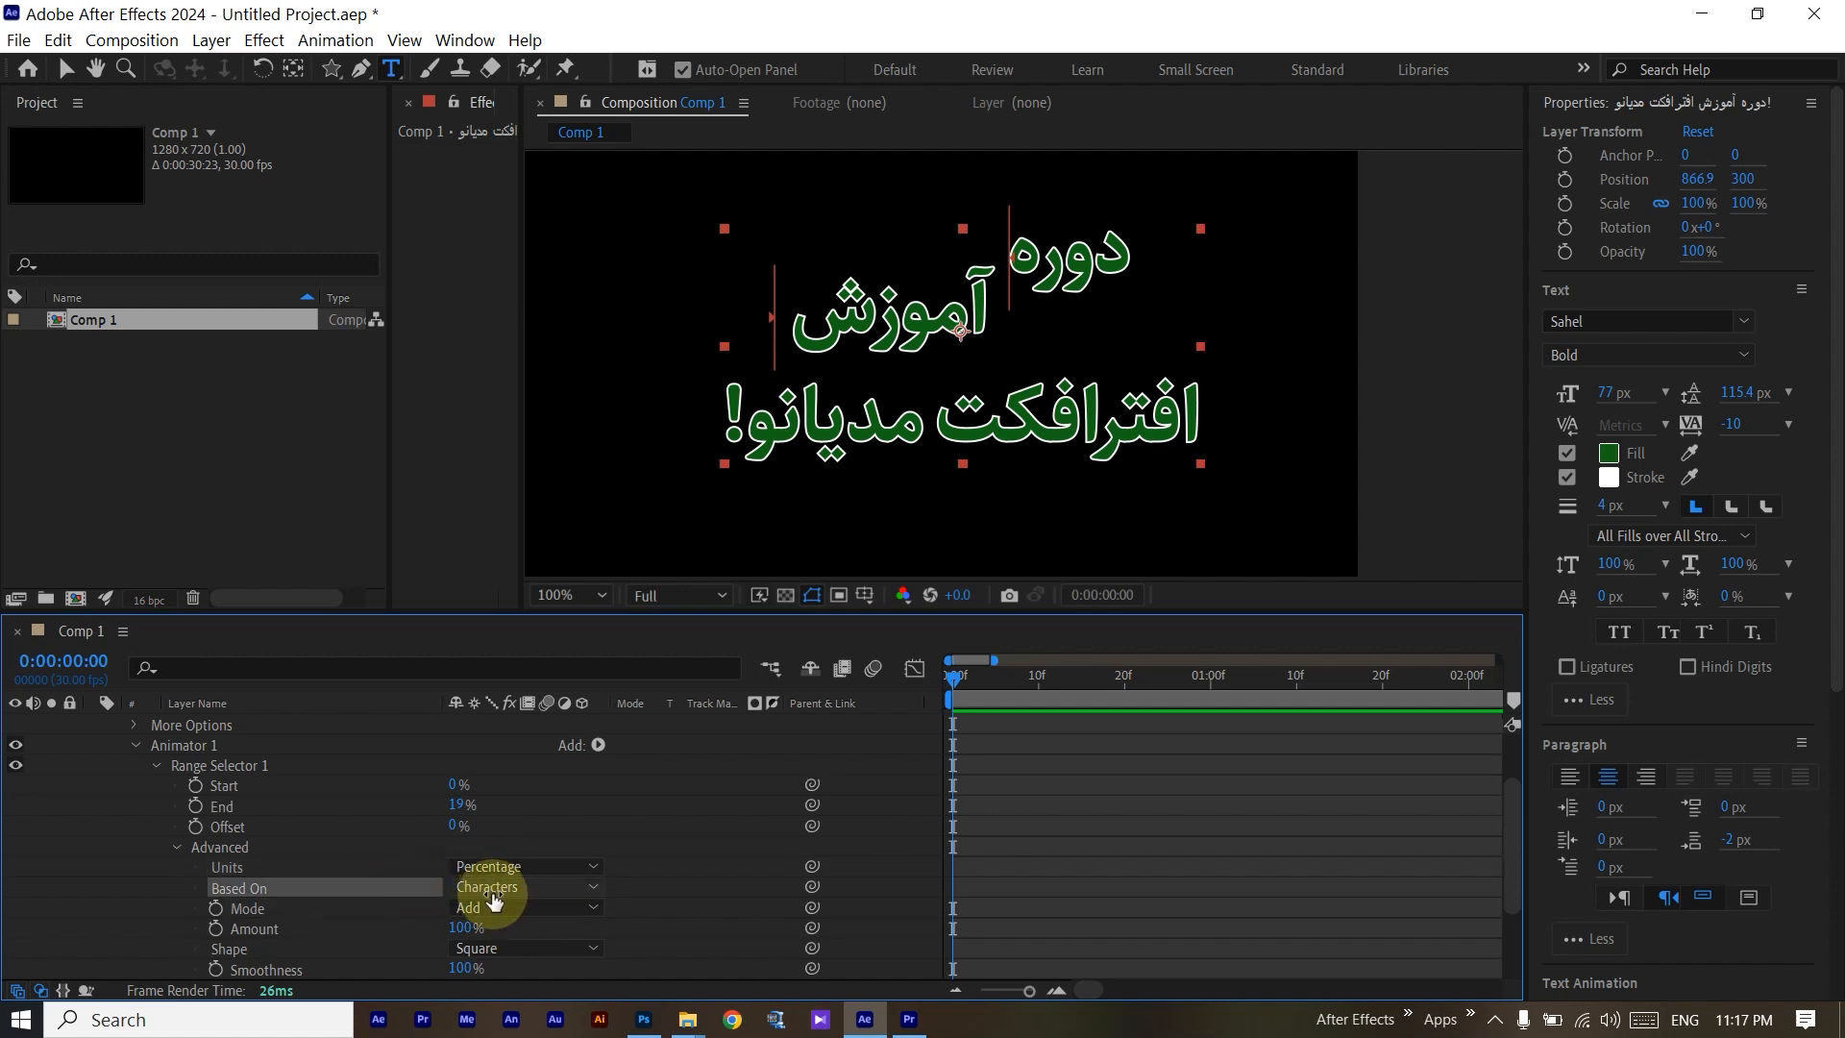
{"action": "left_click", "coordinate": [492, 894]}
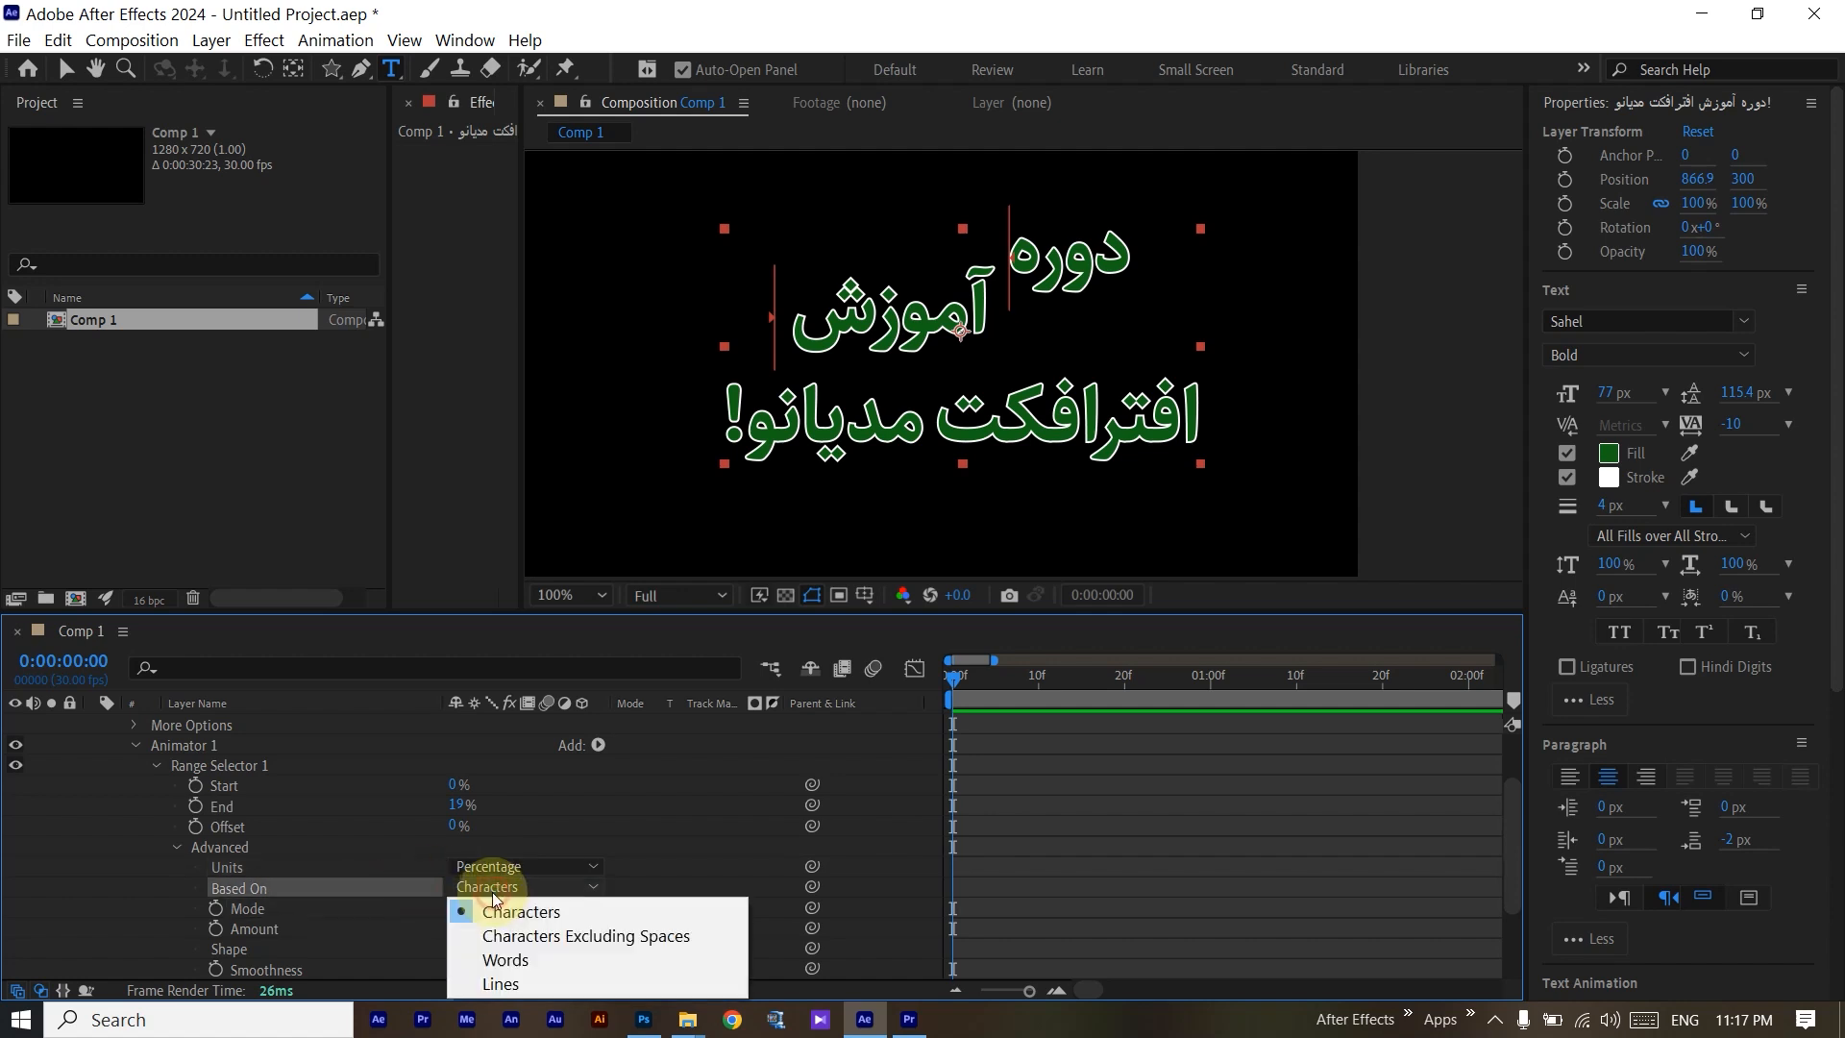
{"action": "left_click", "coordinate": [533, 961]}
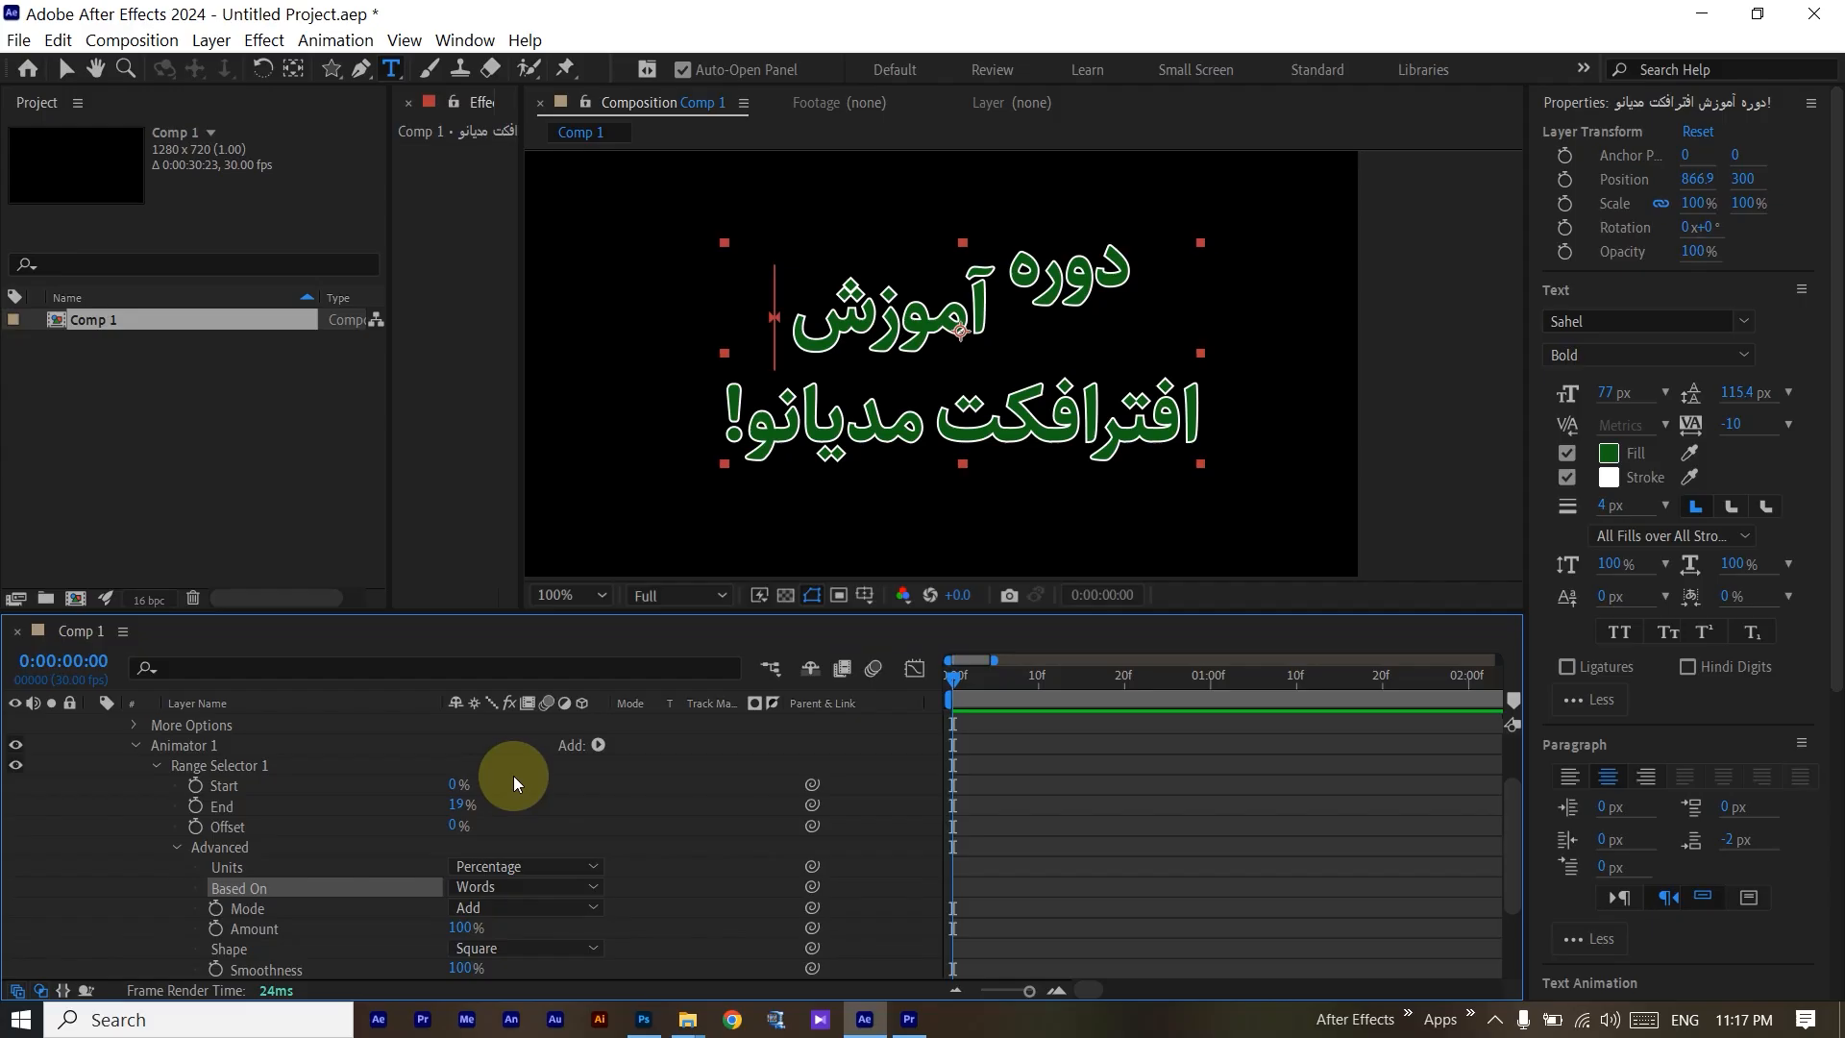
{"action": "left_click_drag", "start_coordinate": [462, 810], "coordinate": [540, 821]}
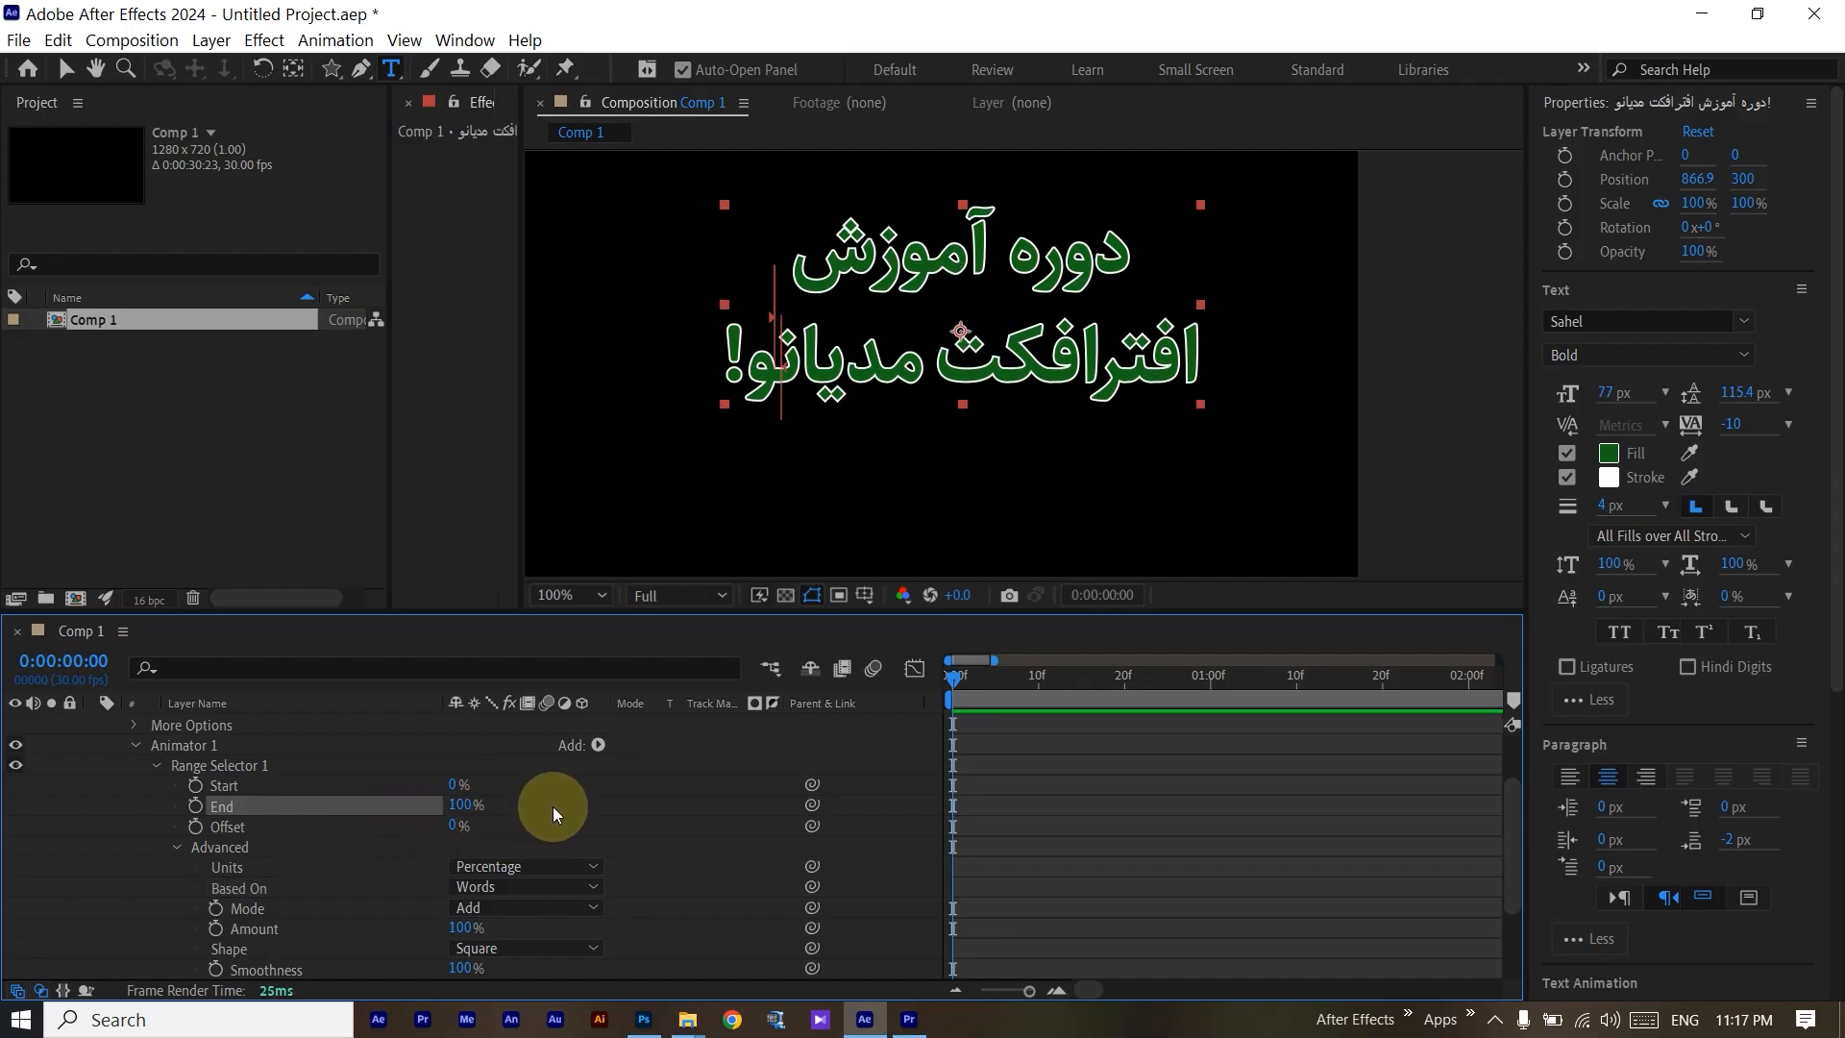
Set Range Selector 1's Based On to Lines and scrub End to preview the line-by-line movement, finishing at 100%.
{"action": "left_click", "coordinate": [574, 886]}
{"action": "left_click", "coordinate": [556, 980]}
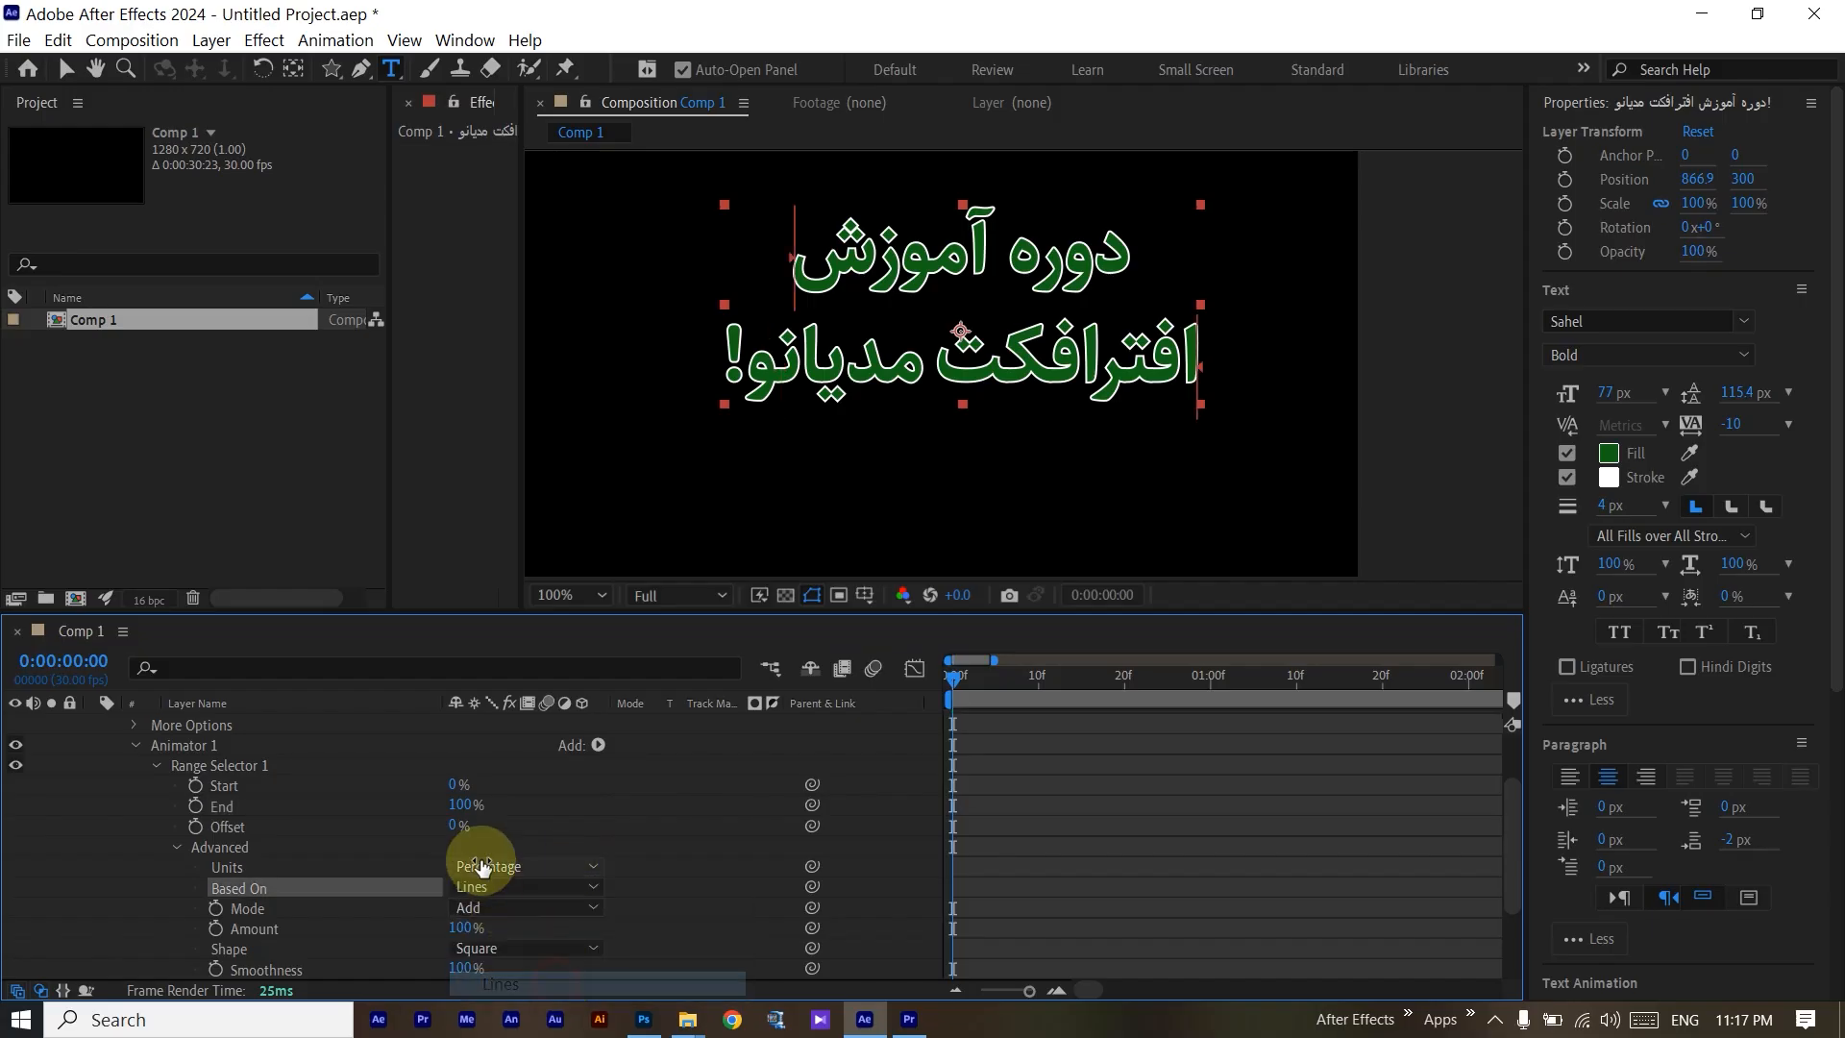
{"action": "mouse_move", "coordinate": [465, 807]}
{"action": "left_mouse_down"}
{"action": "mouse_move", "coordinate": [296, 812]}
{"action": "mouse_move", "coordinate": [433, 809]}
{"action": "mouse_move", "coordinate": [459, 837]}
{"action": "mouse_move", "coordinate": [296, 850]}
{"action": "mouse_move", "coordinate": [473, 869]}
{"action": "mouse_move", "coordinate": [259, 881]}
{"action": "mouse_move", "coordinate": [457, 834]}
{"action": "left_mouse_up"}
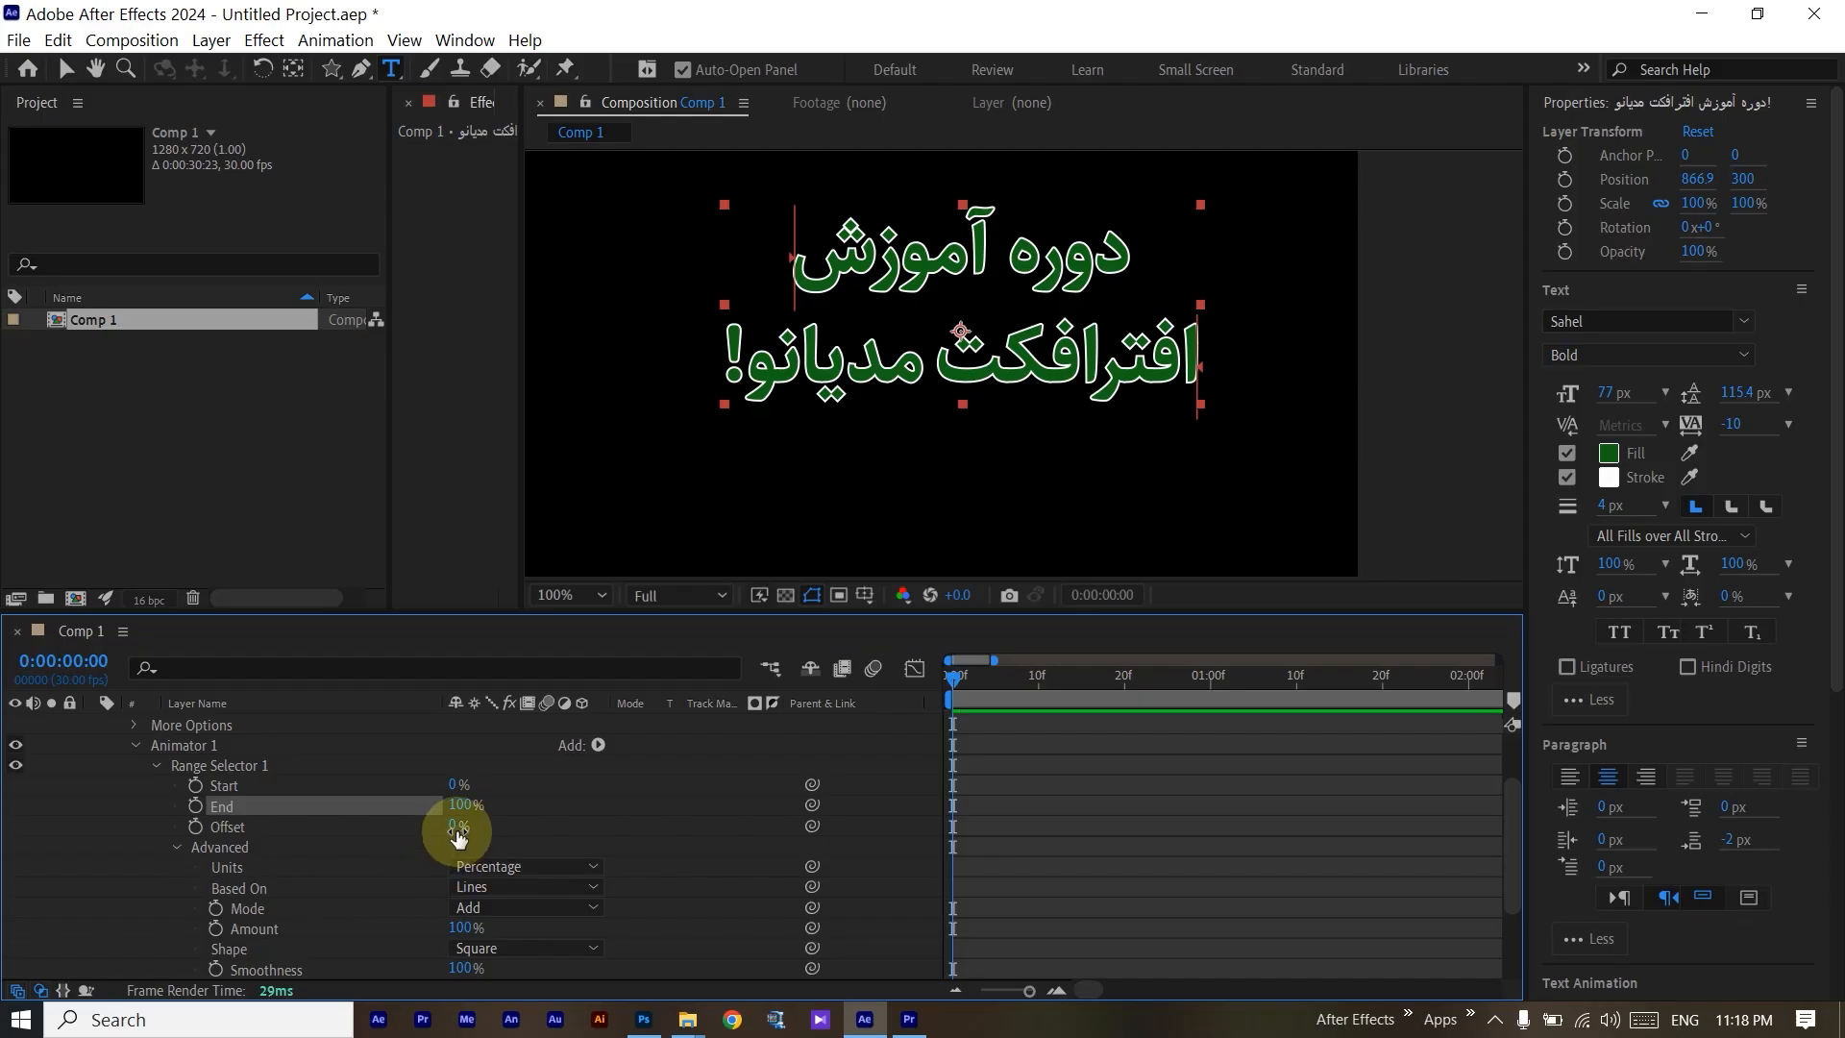
{"action": "left_click", "coordinate": [527, 813]}
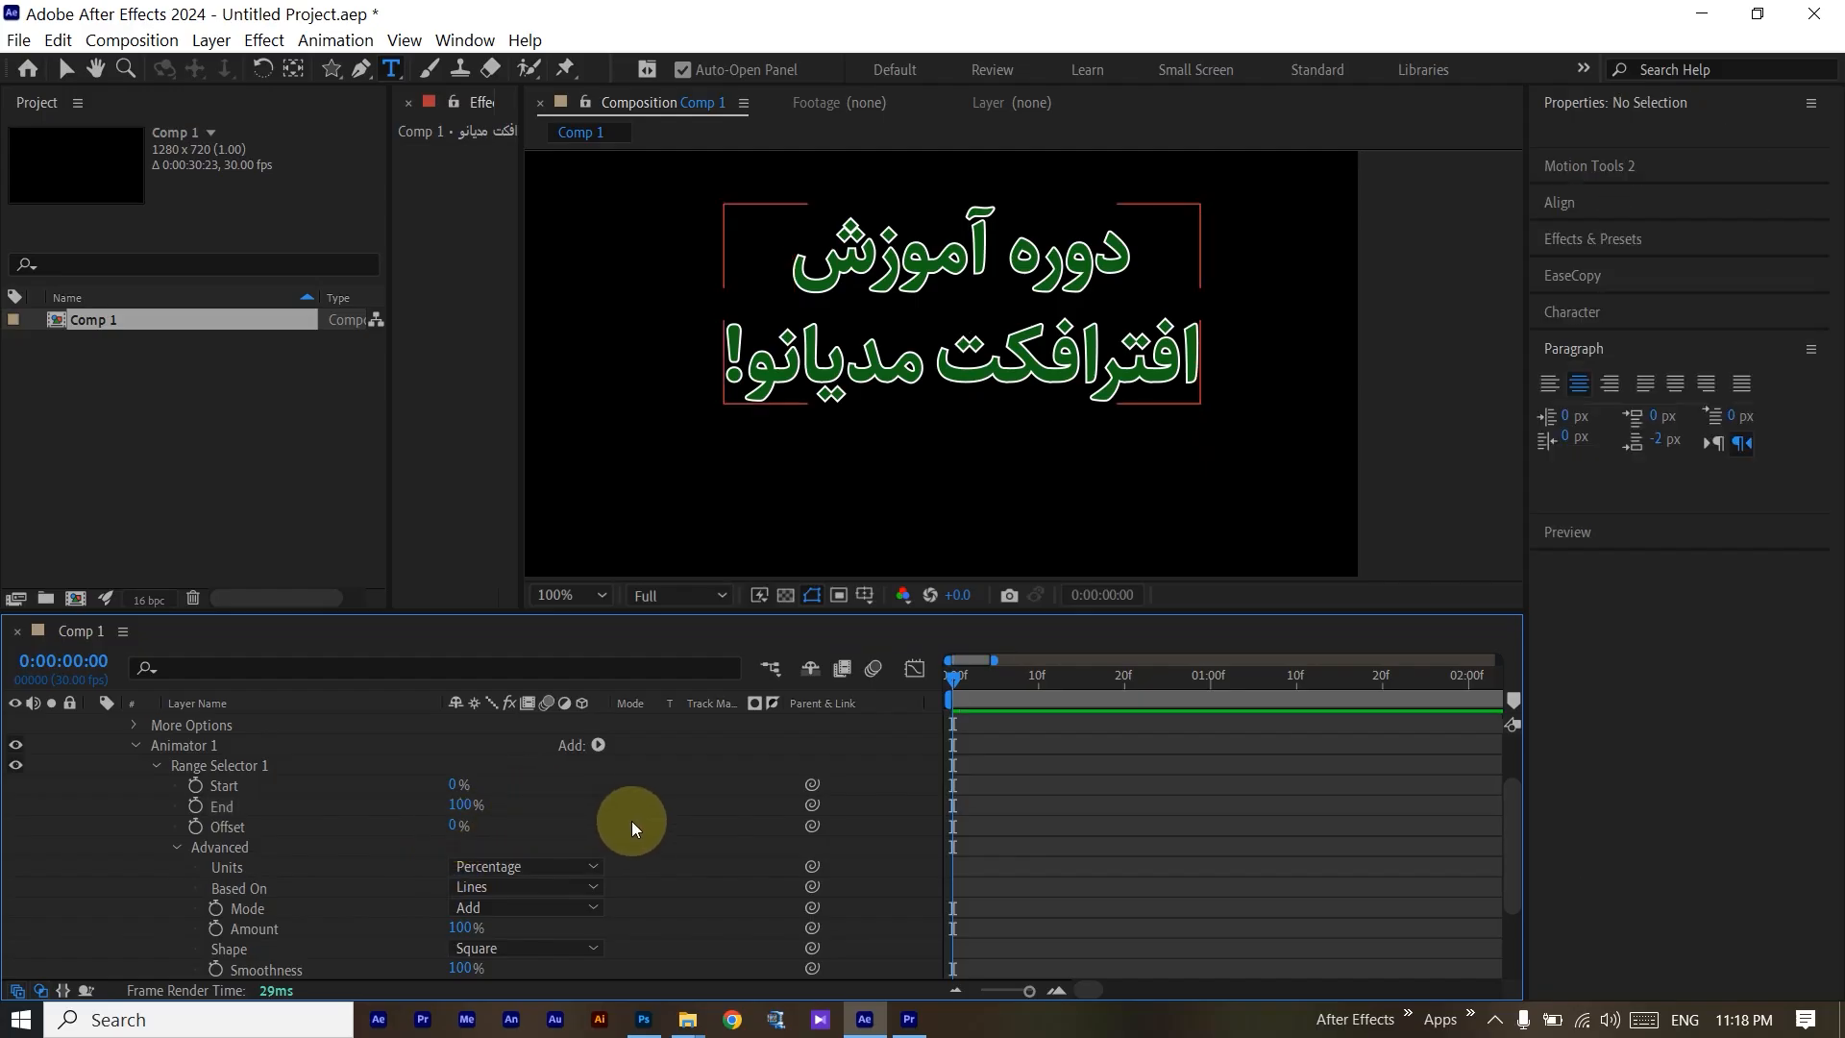
Set Based On to Words in the Advanced options of Range Selector 1.
{"action": "scroll", "coordinate": [725, 828], "scroll_direction": "down", "scroll_amount": 3}
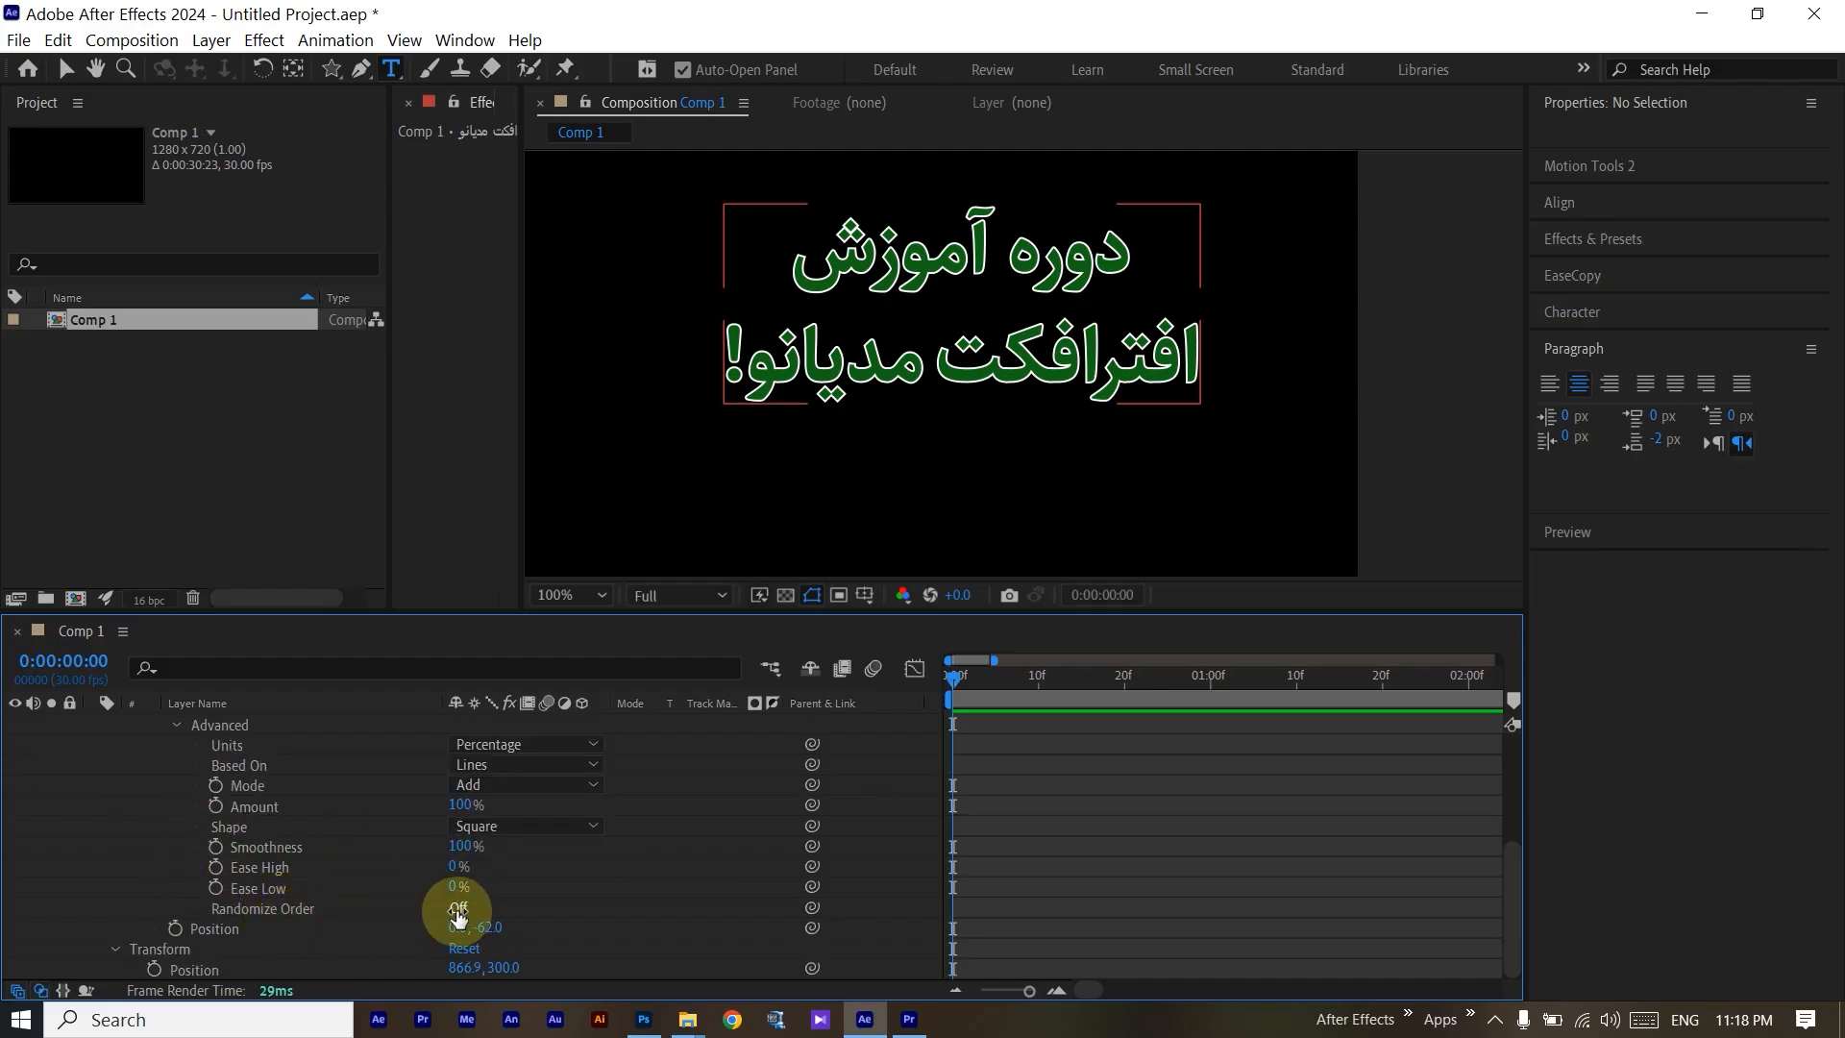
{"action": "scroll", "coordinate": [571, 902], "scroll_direction": "up", "scroll_amount": 3}
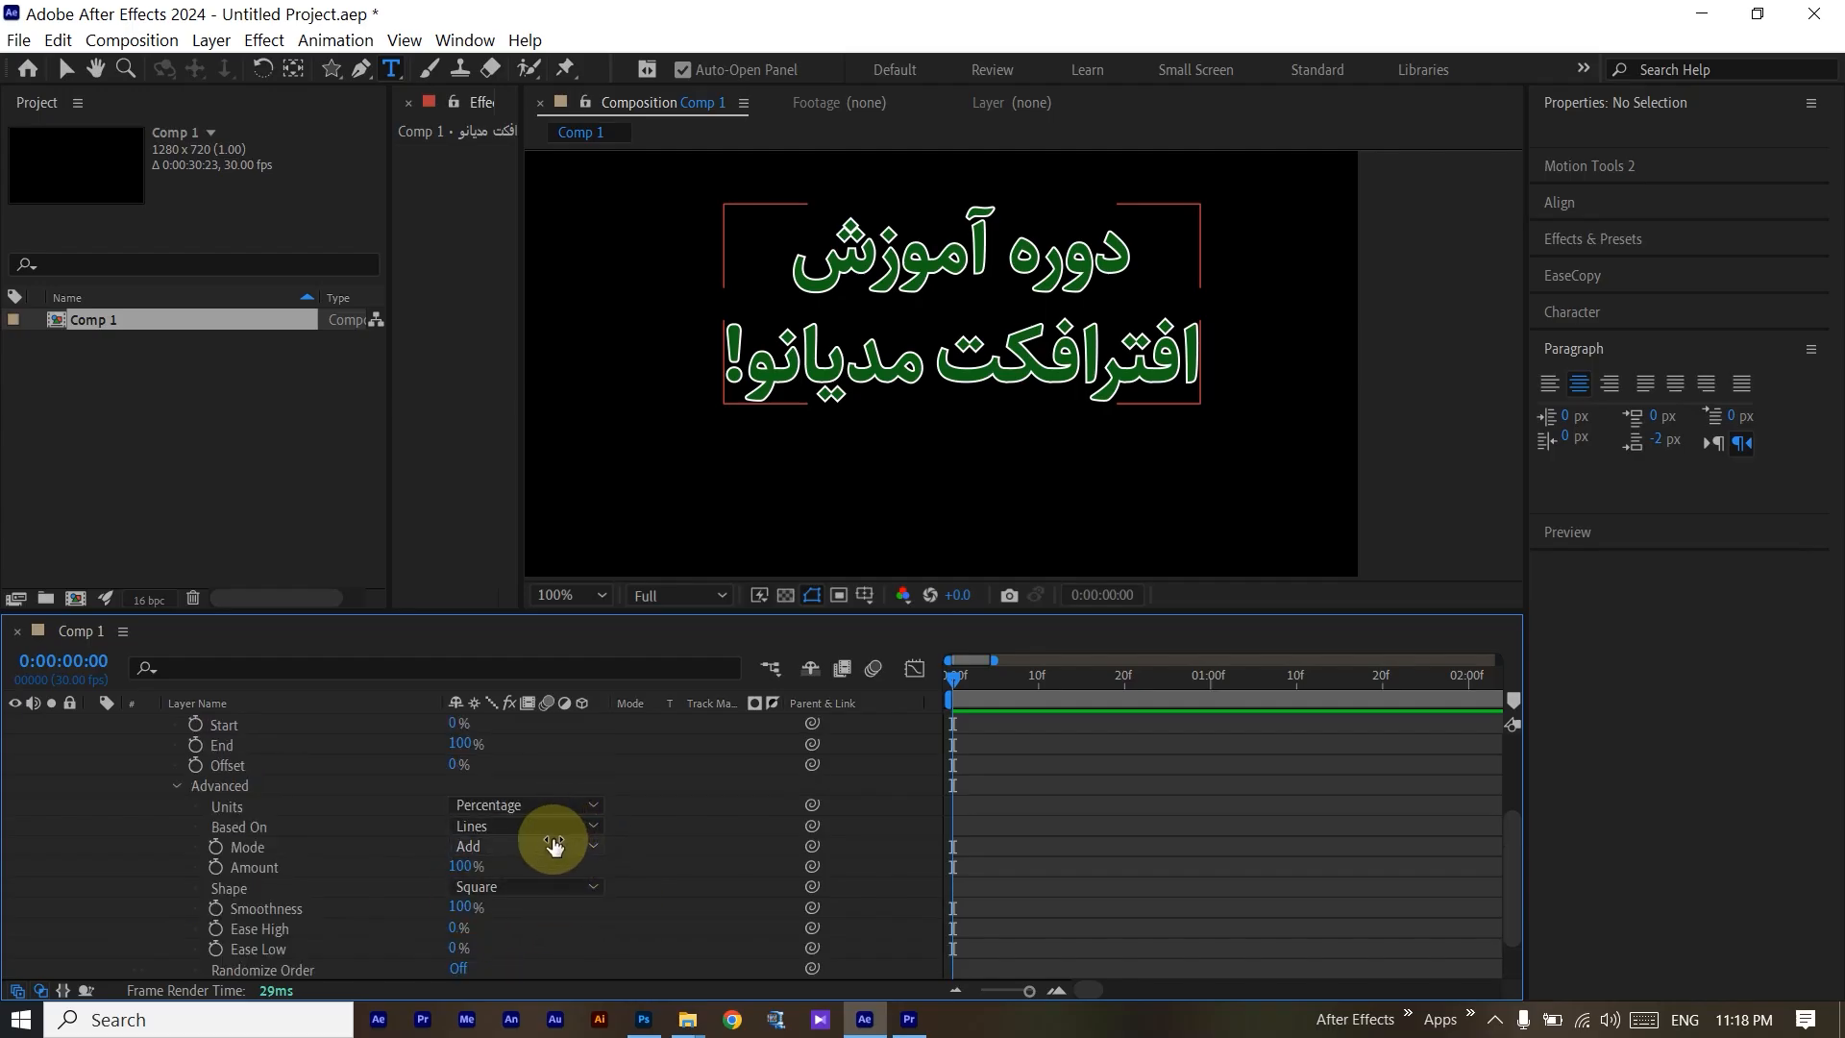
{"action": "left_click", "coordinate": [515, 832]}
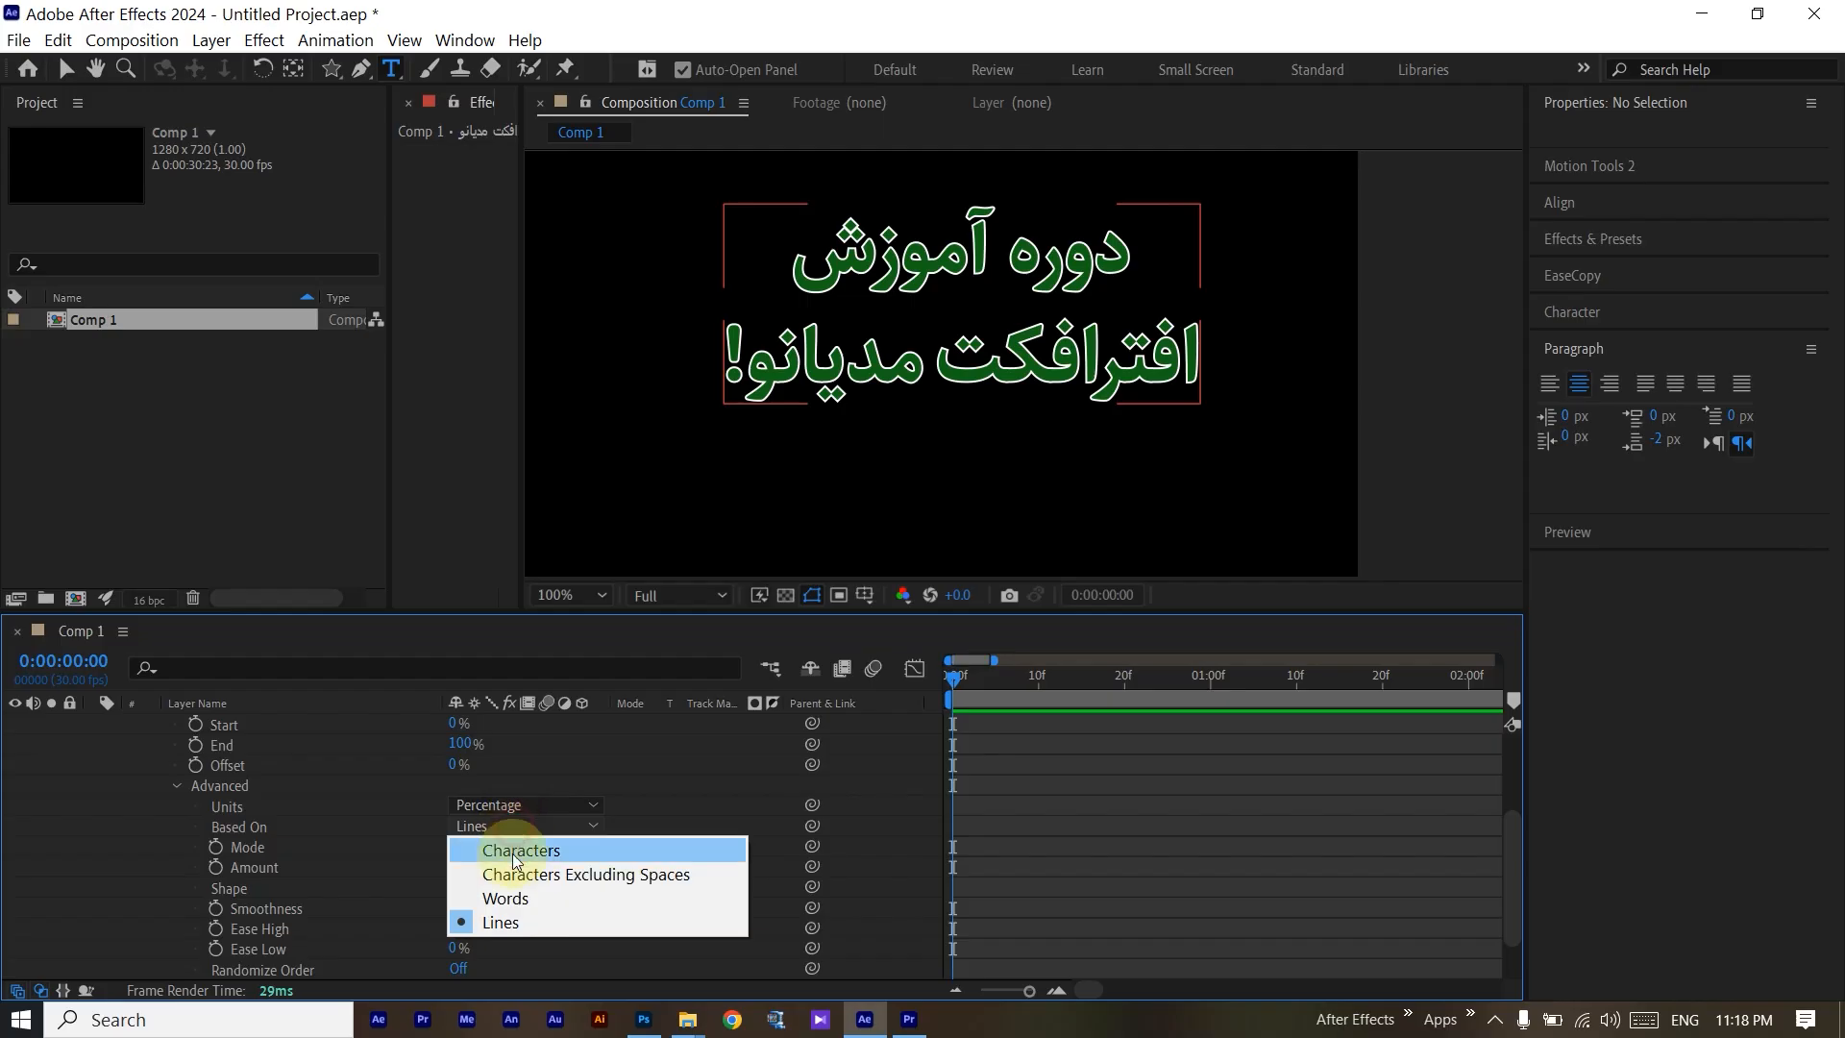
{"action": "left_click", "coordinate": [485, 921]}
{"action": "left_click", "coordinate": [519, 832]}
{"action": "left_click", "coordinate": [504, 898]}
Turn on Randomize Order for Range Selector 1 and scrub End to preview the random word order, finishing at 100%.
{"action": "scroll", "coordinate": [537, 959], "scroll_direction": "down", "scroll_amount": 3}
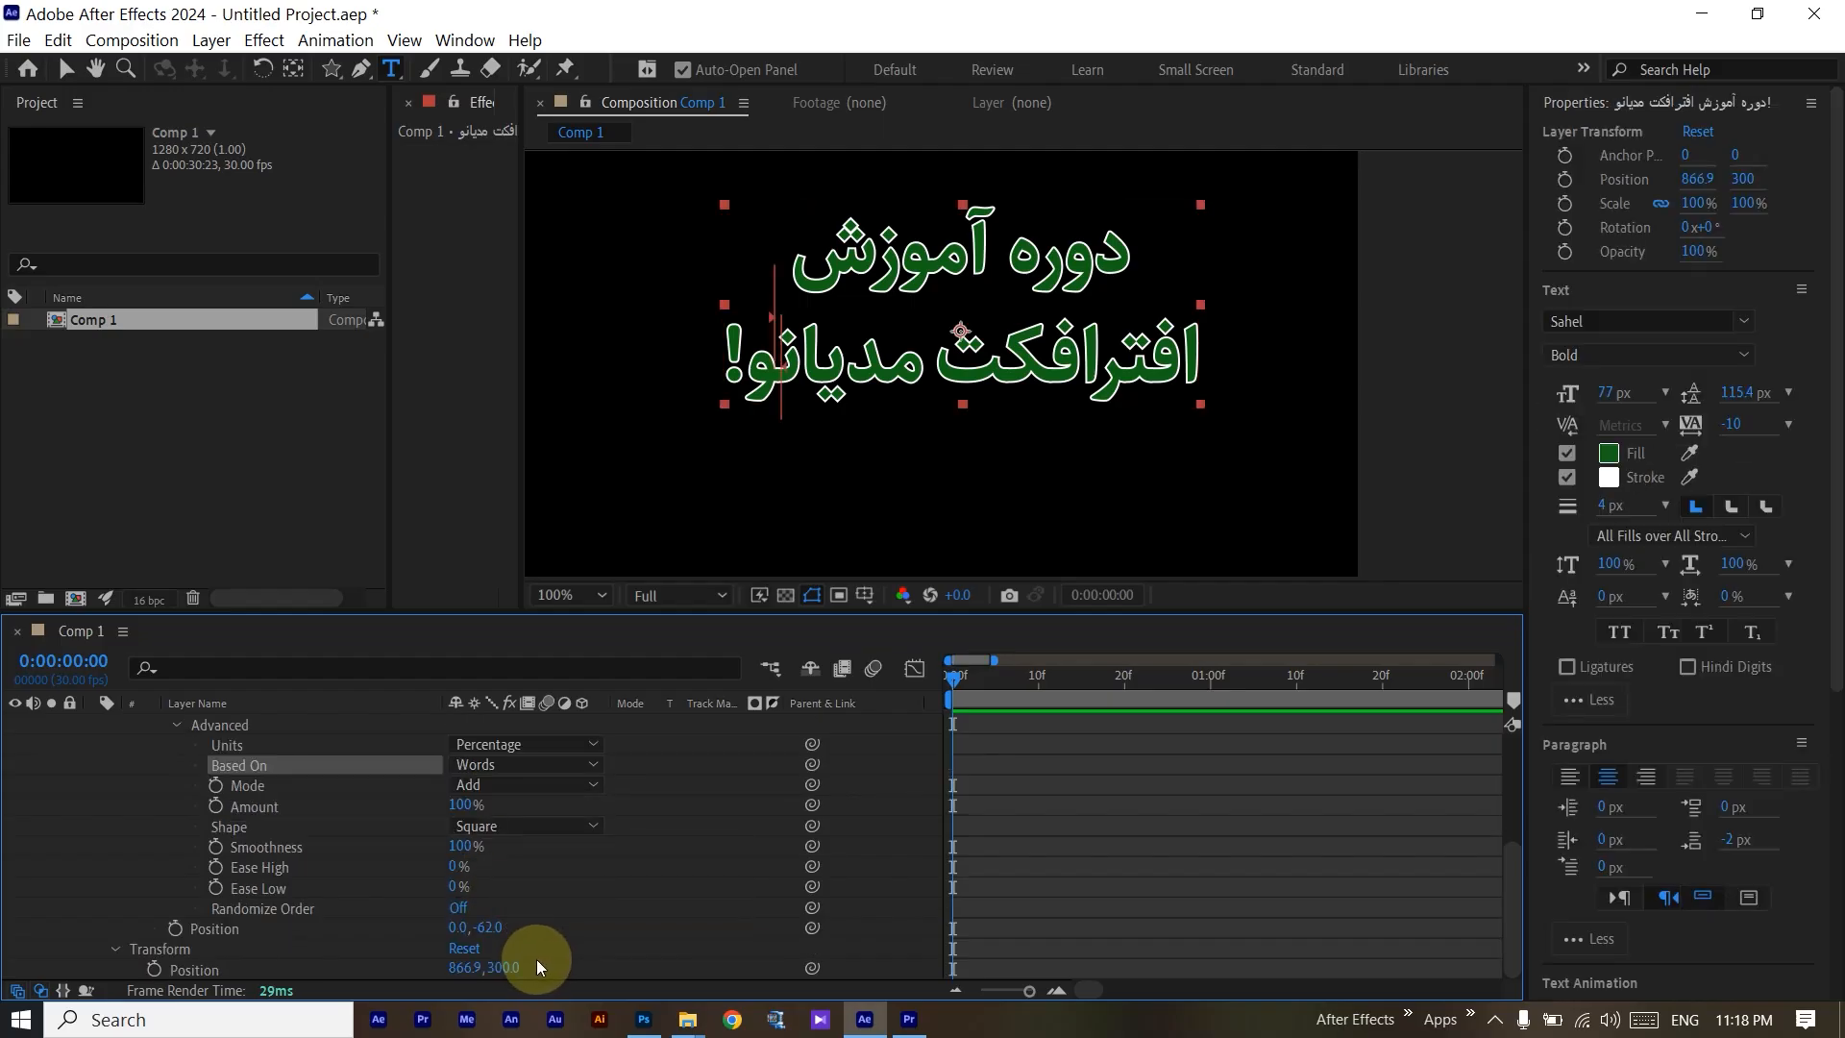
{"action": "left_click", "coordinate": [464, 912]}
{"action": "left_click", "coordinate": [535, 906]}
{"action": "scroll", "coordinate": [494, 874], "scroll_direction": "up", "scroll_amount": 3}
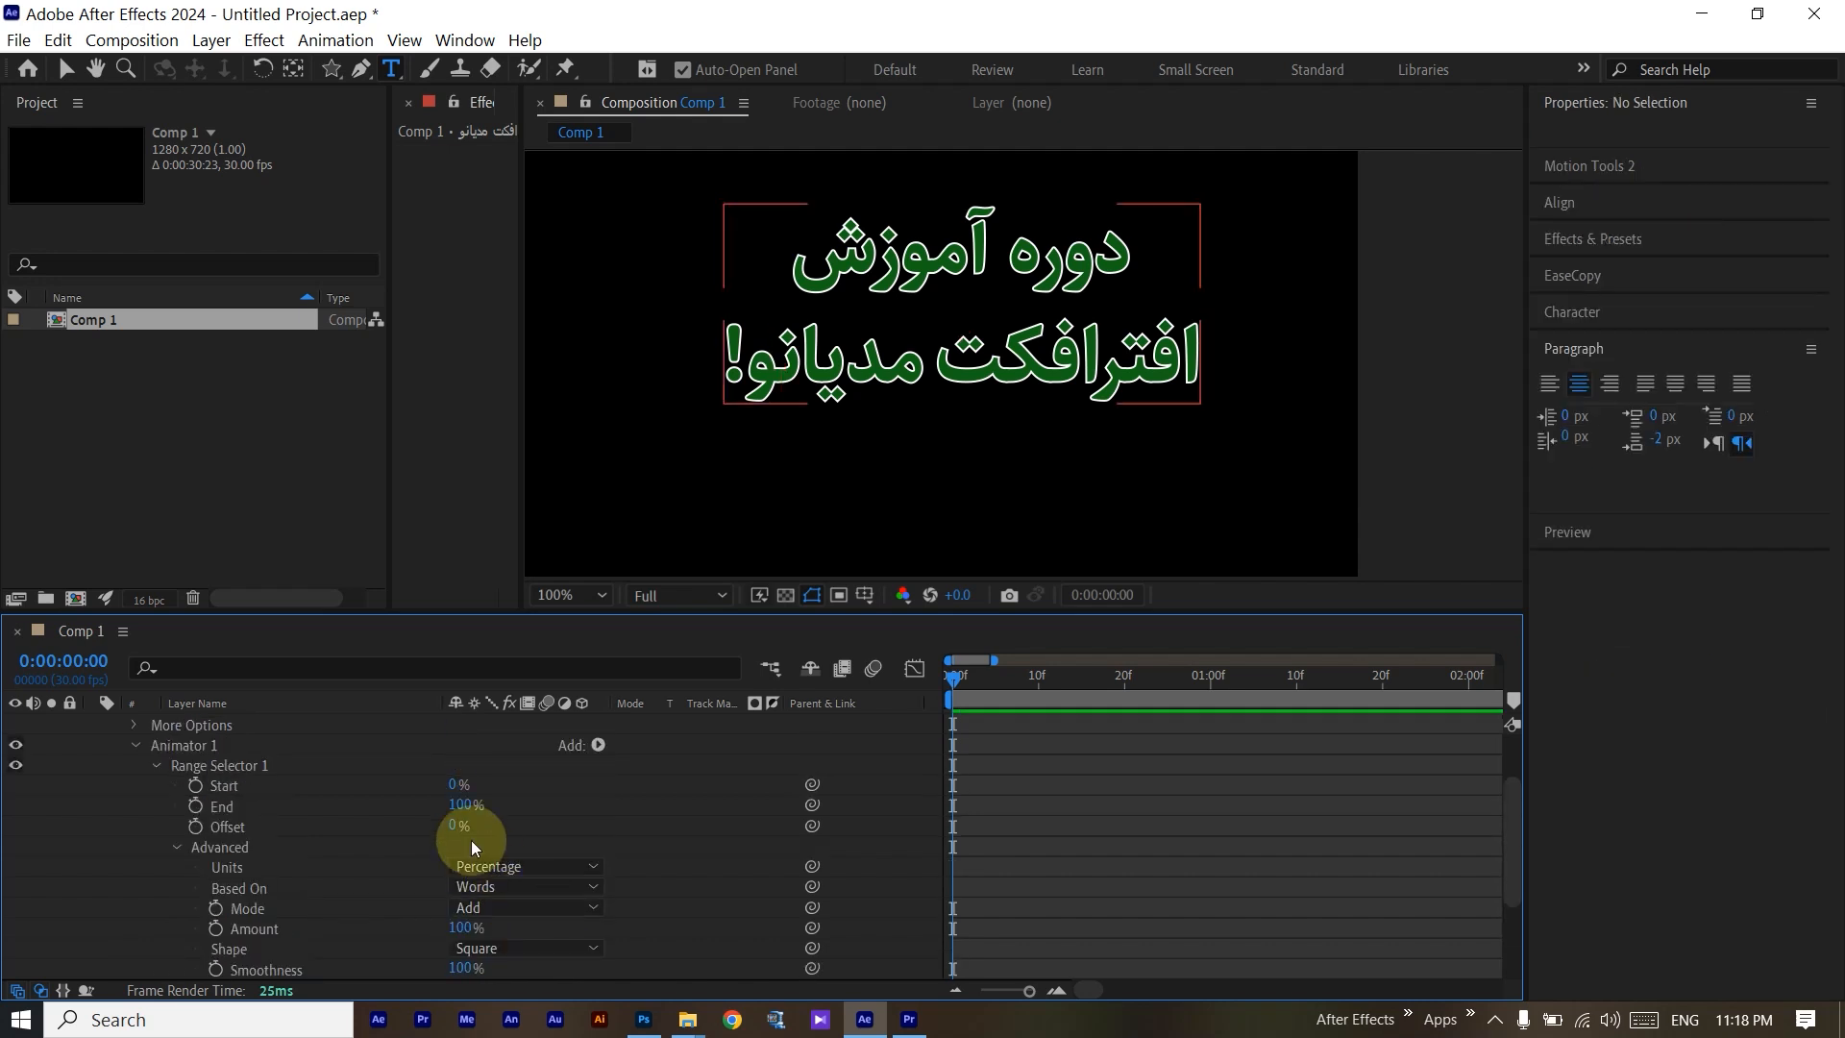
{"action": "left_click_drag", "start_coordinate": [468, 812], "coordinate": [601, 787]}
{"action": "left_click", "coordinate": [599, 790]}
Set the Random Seed of Range Selector 1 to 1.
{"action": "scroll", "coordinate": [590, 815], "scroll_direction": "down", "scroll_amount": 4}
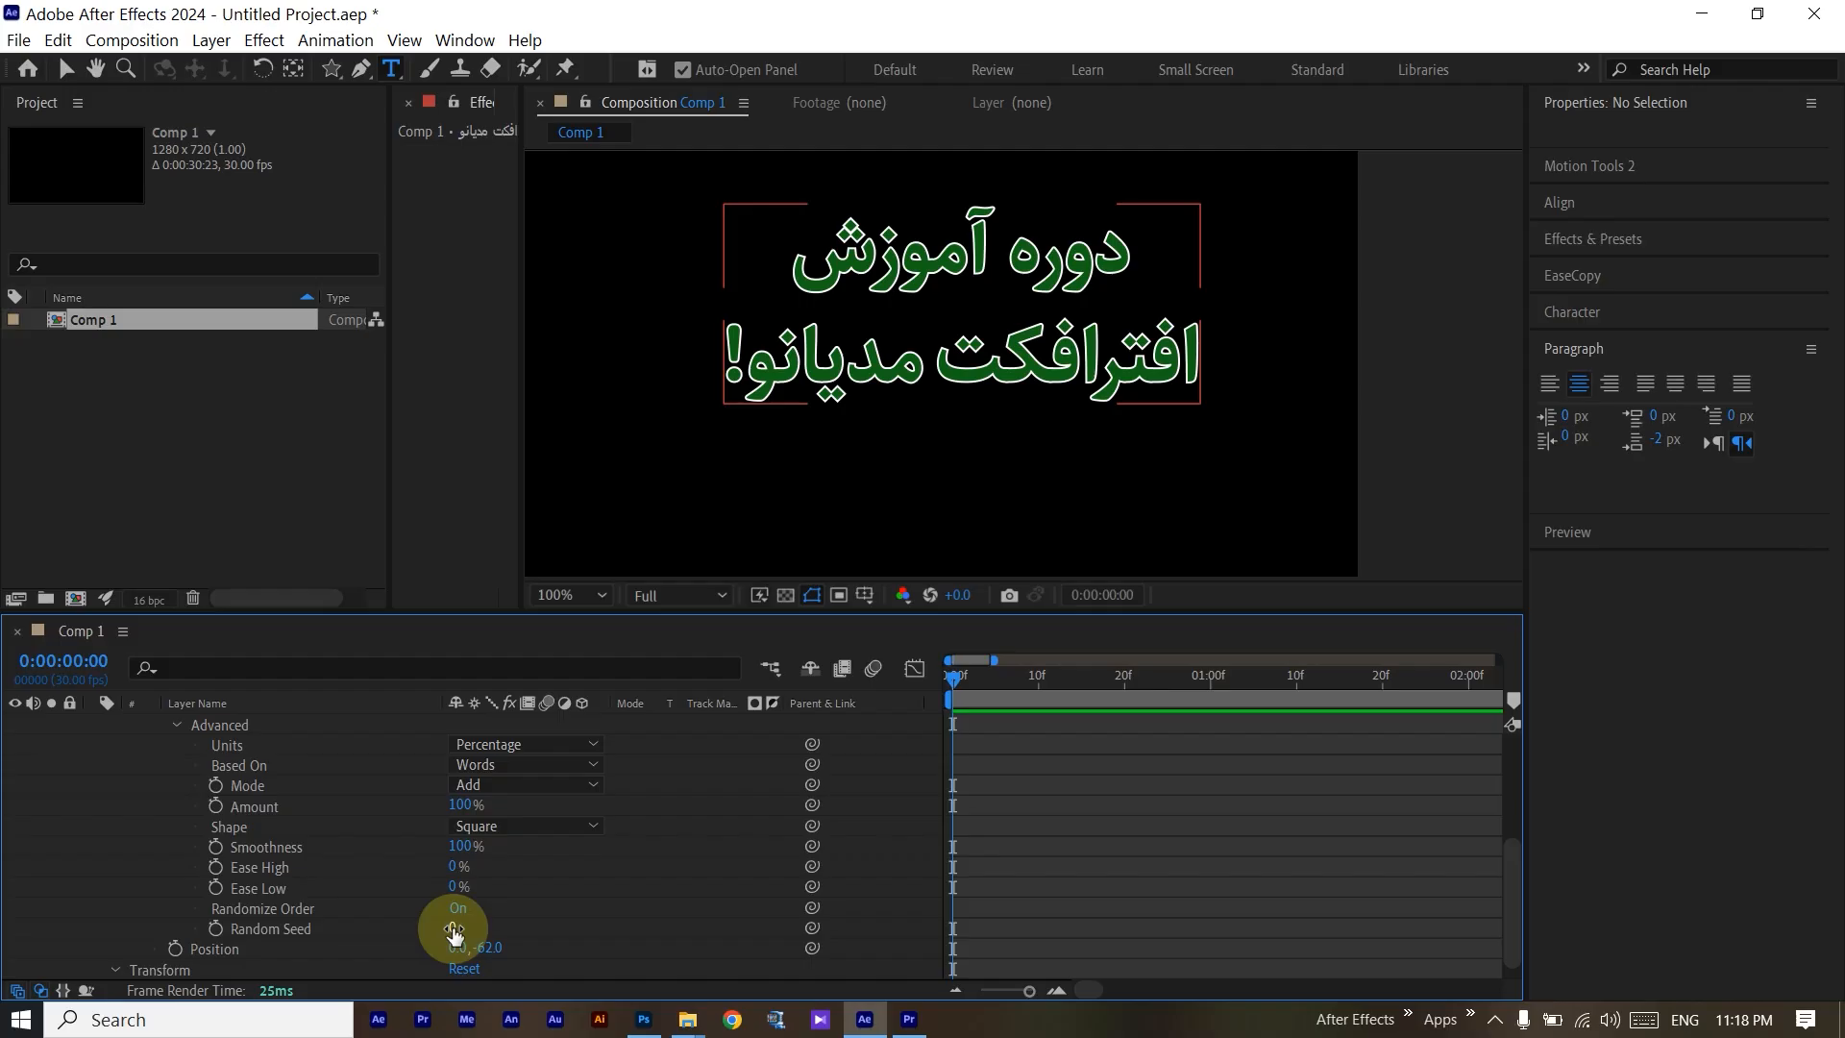
{"action": "type", "text": "1"}
{"action": "key", "text": "Return"}
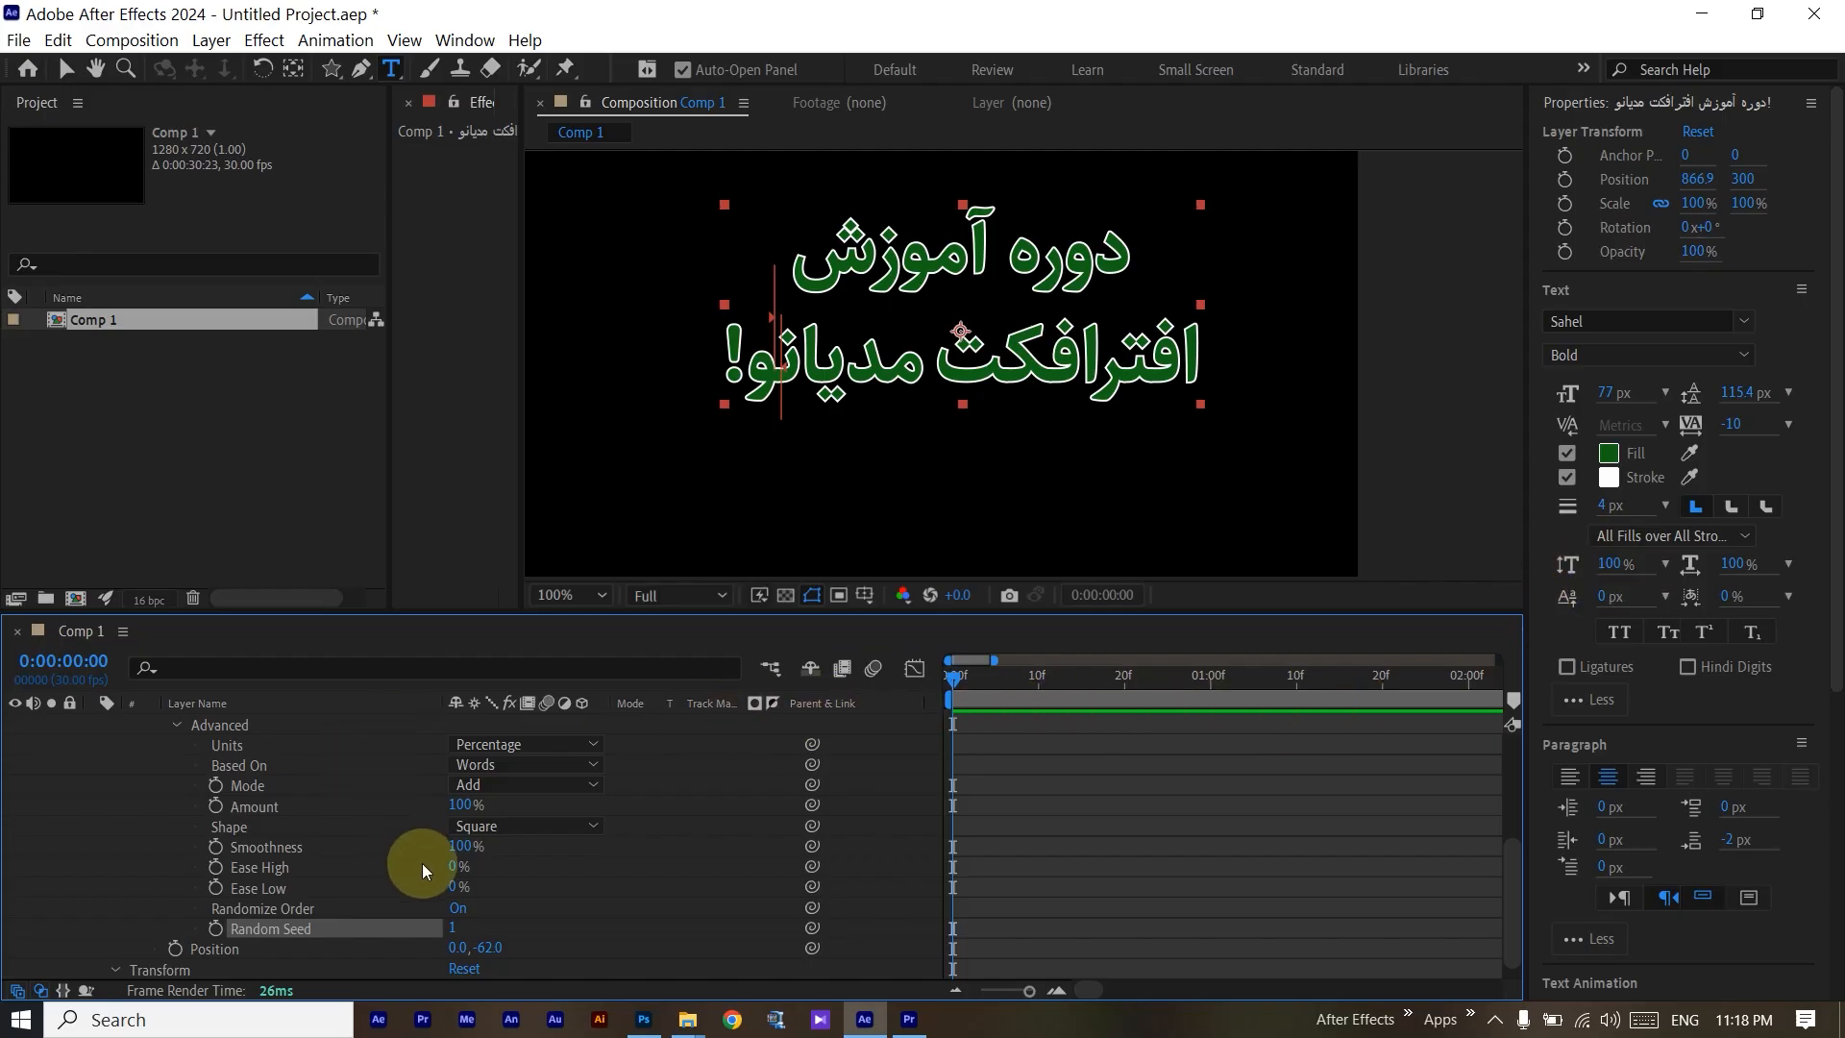
Examine Animator 1's settings, from the range values down to Random Seed and Position.
{"action": "scroll", "coordinate": [423, 862], "scroll_direction": "up", "scroll_amount": 3}
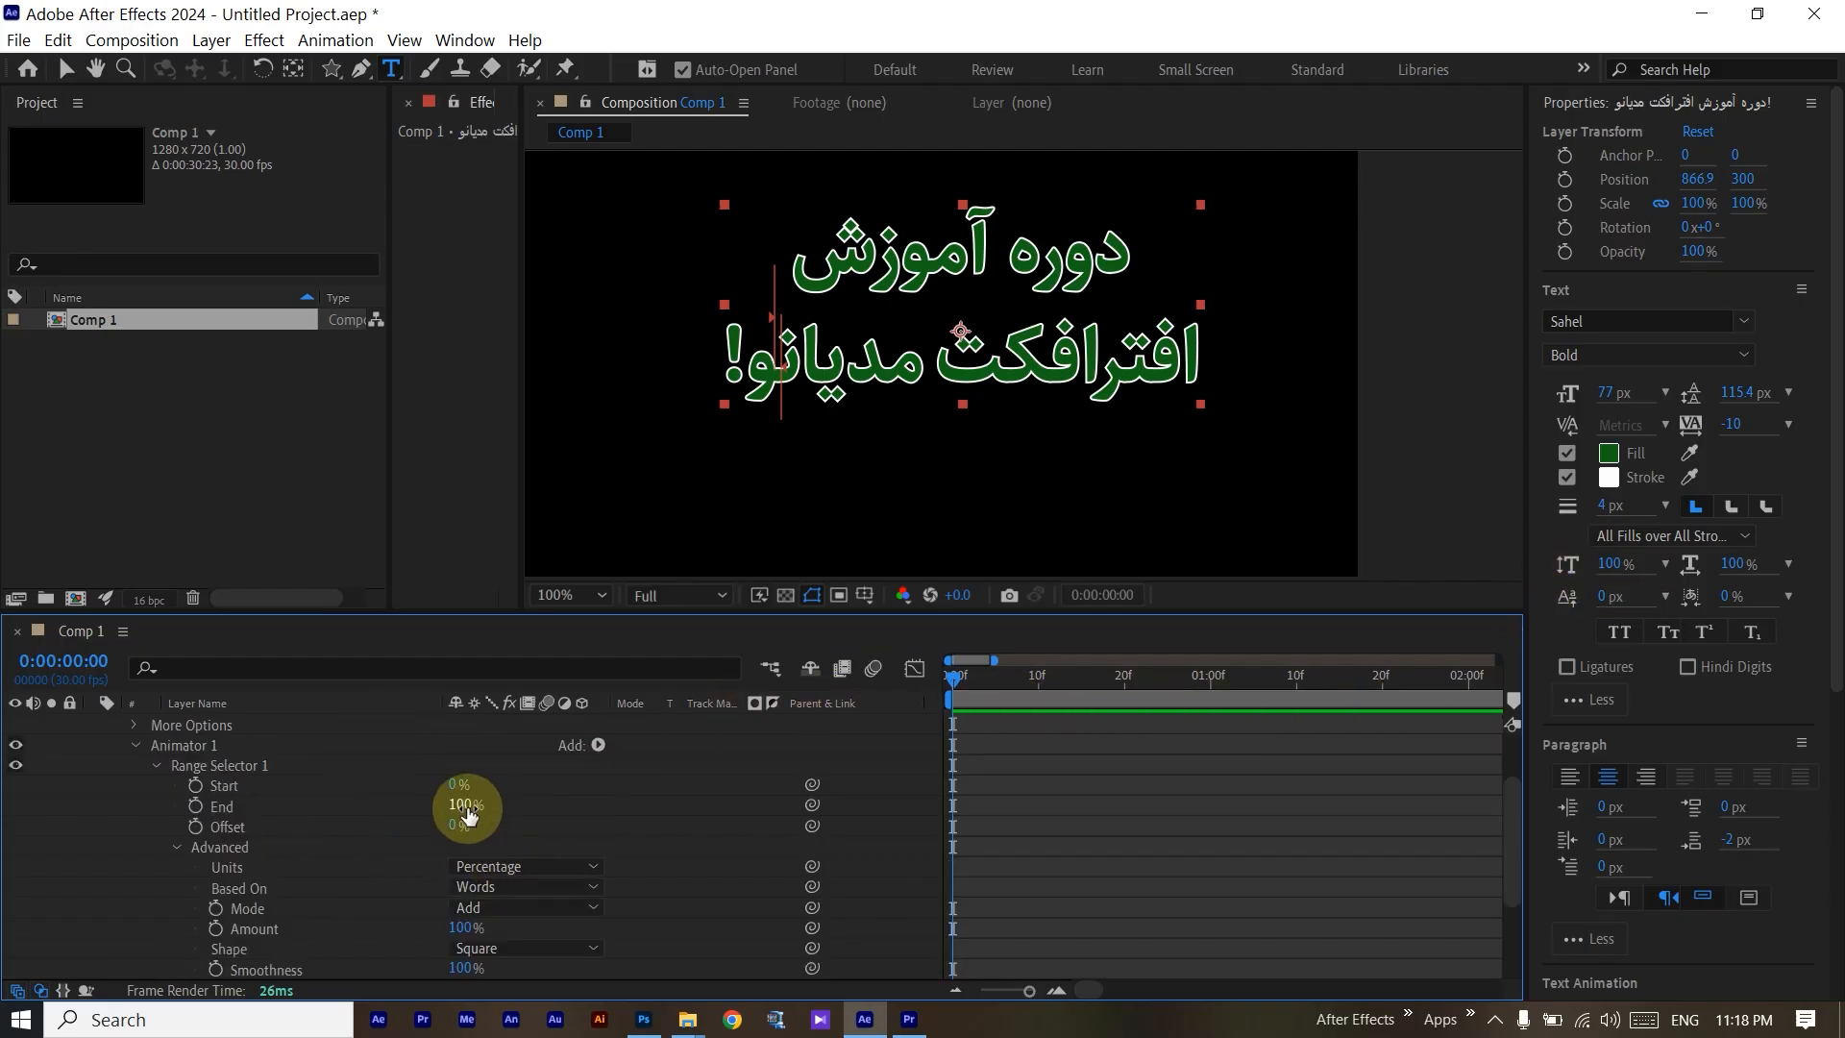
{"action": "scroll", "coordinate": [453, 923], "scroll_direction": "down", "scroll_amount": 3}
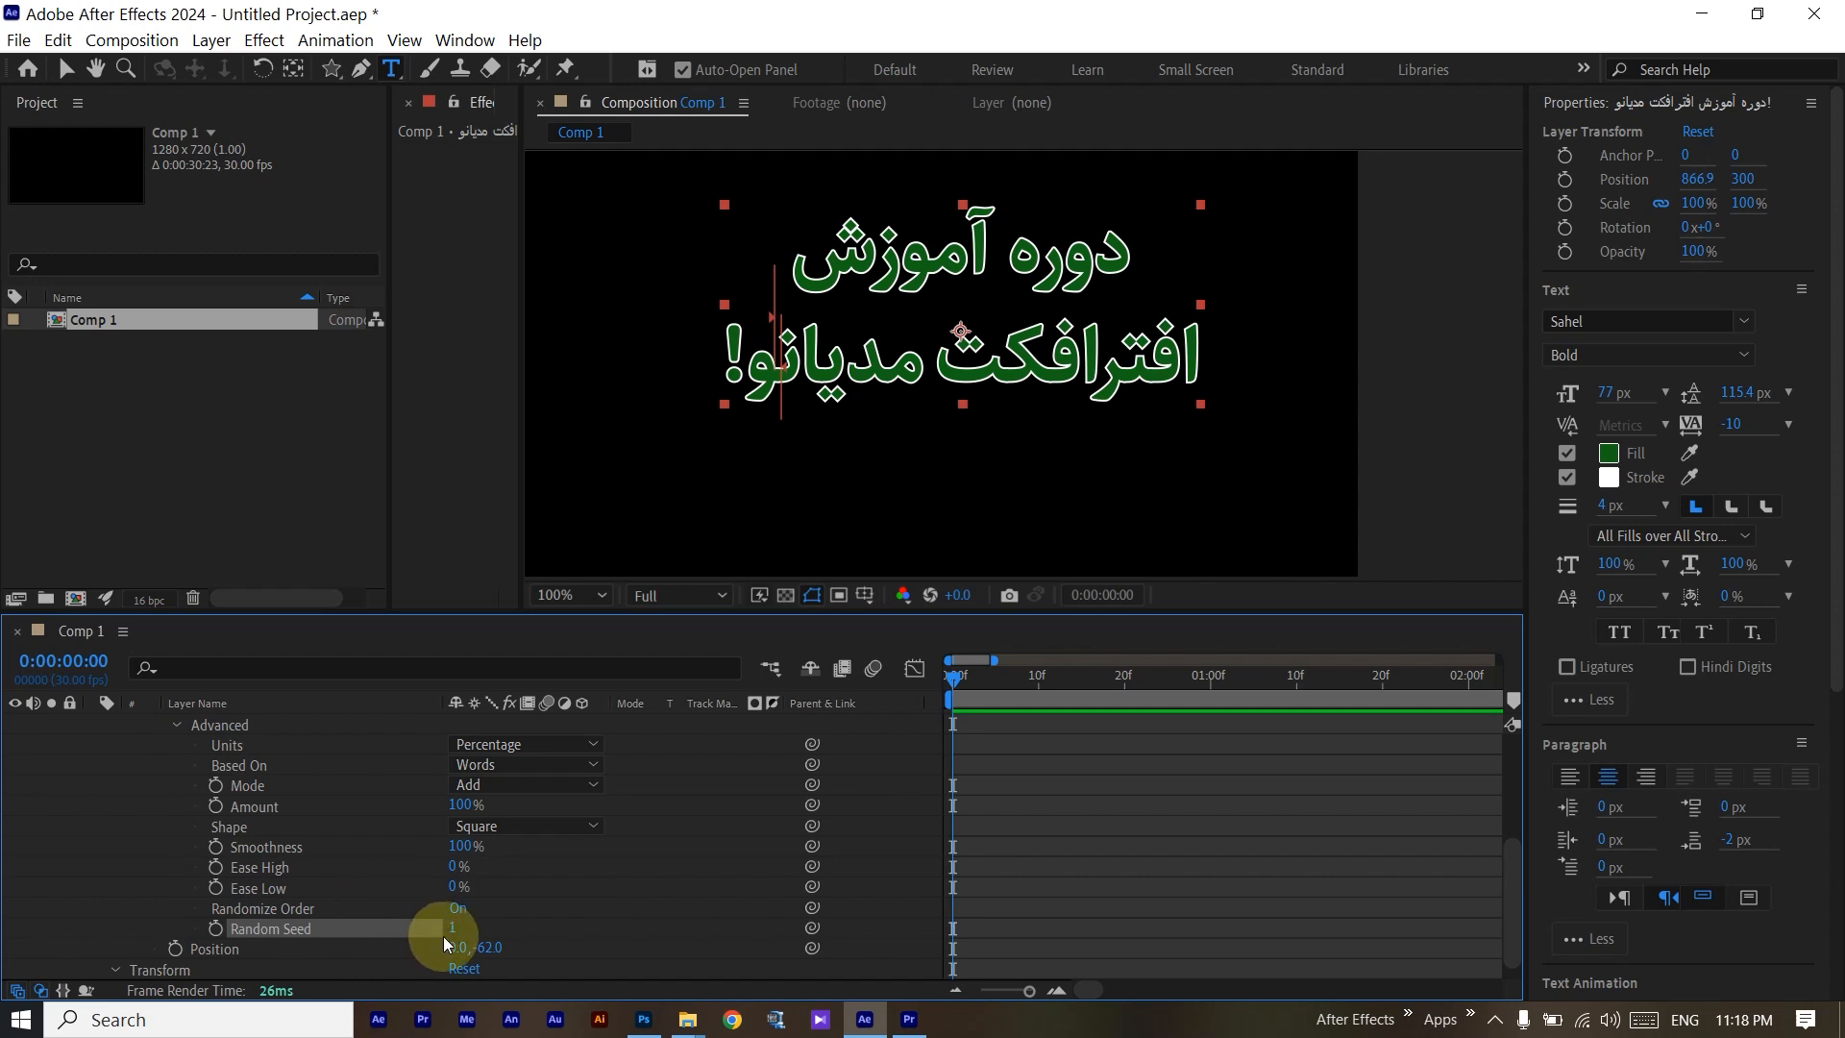
{"action": "scroll", "coordinate": [415, 895], "scroll_direction": "up", "scroll_amount": 3}
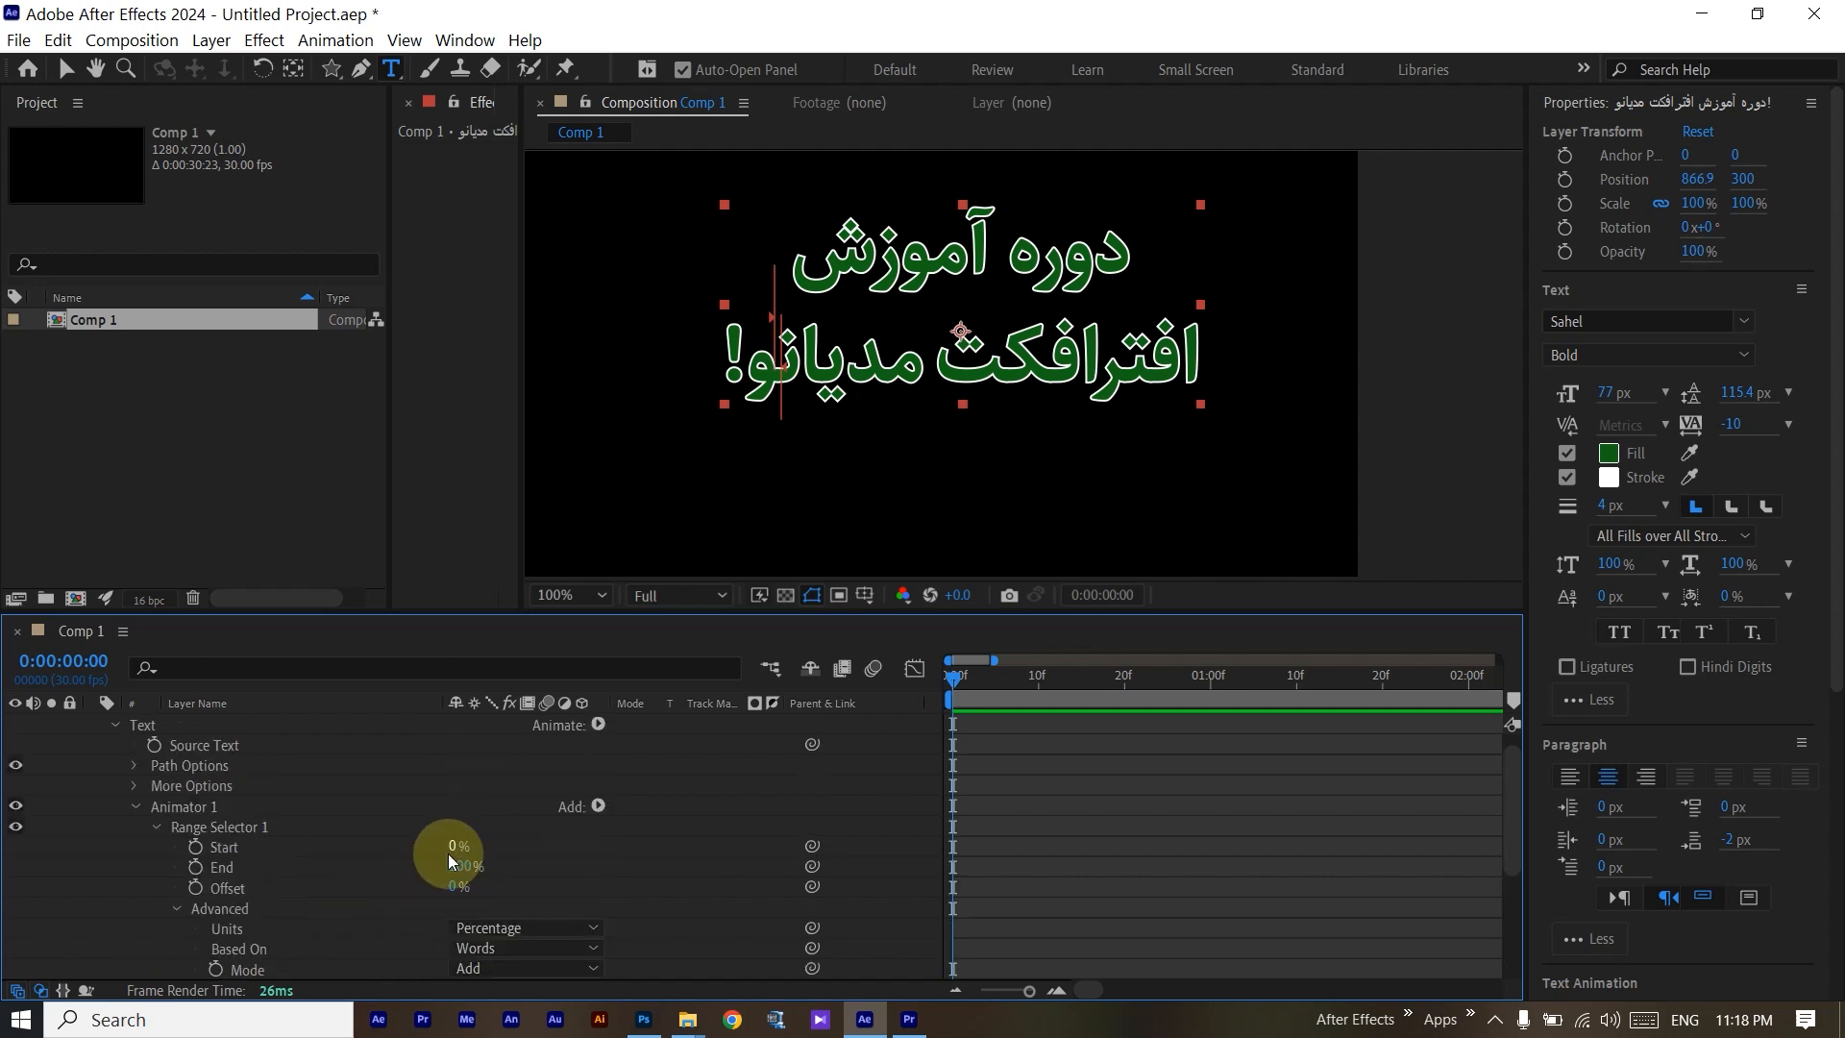
{"action": "scroll", "coordinate": [431, 857], "scroll_direction": "down", "scroll_amount": 1}
{"action": "scroll", "coordinate": [431, 856], "scroll_direction": "down", "scroll_amount": 2}
{"action": "scroll", "coordinate": [706, 792], "scroll_direction": "down", "scroll_amount": 2}
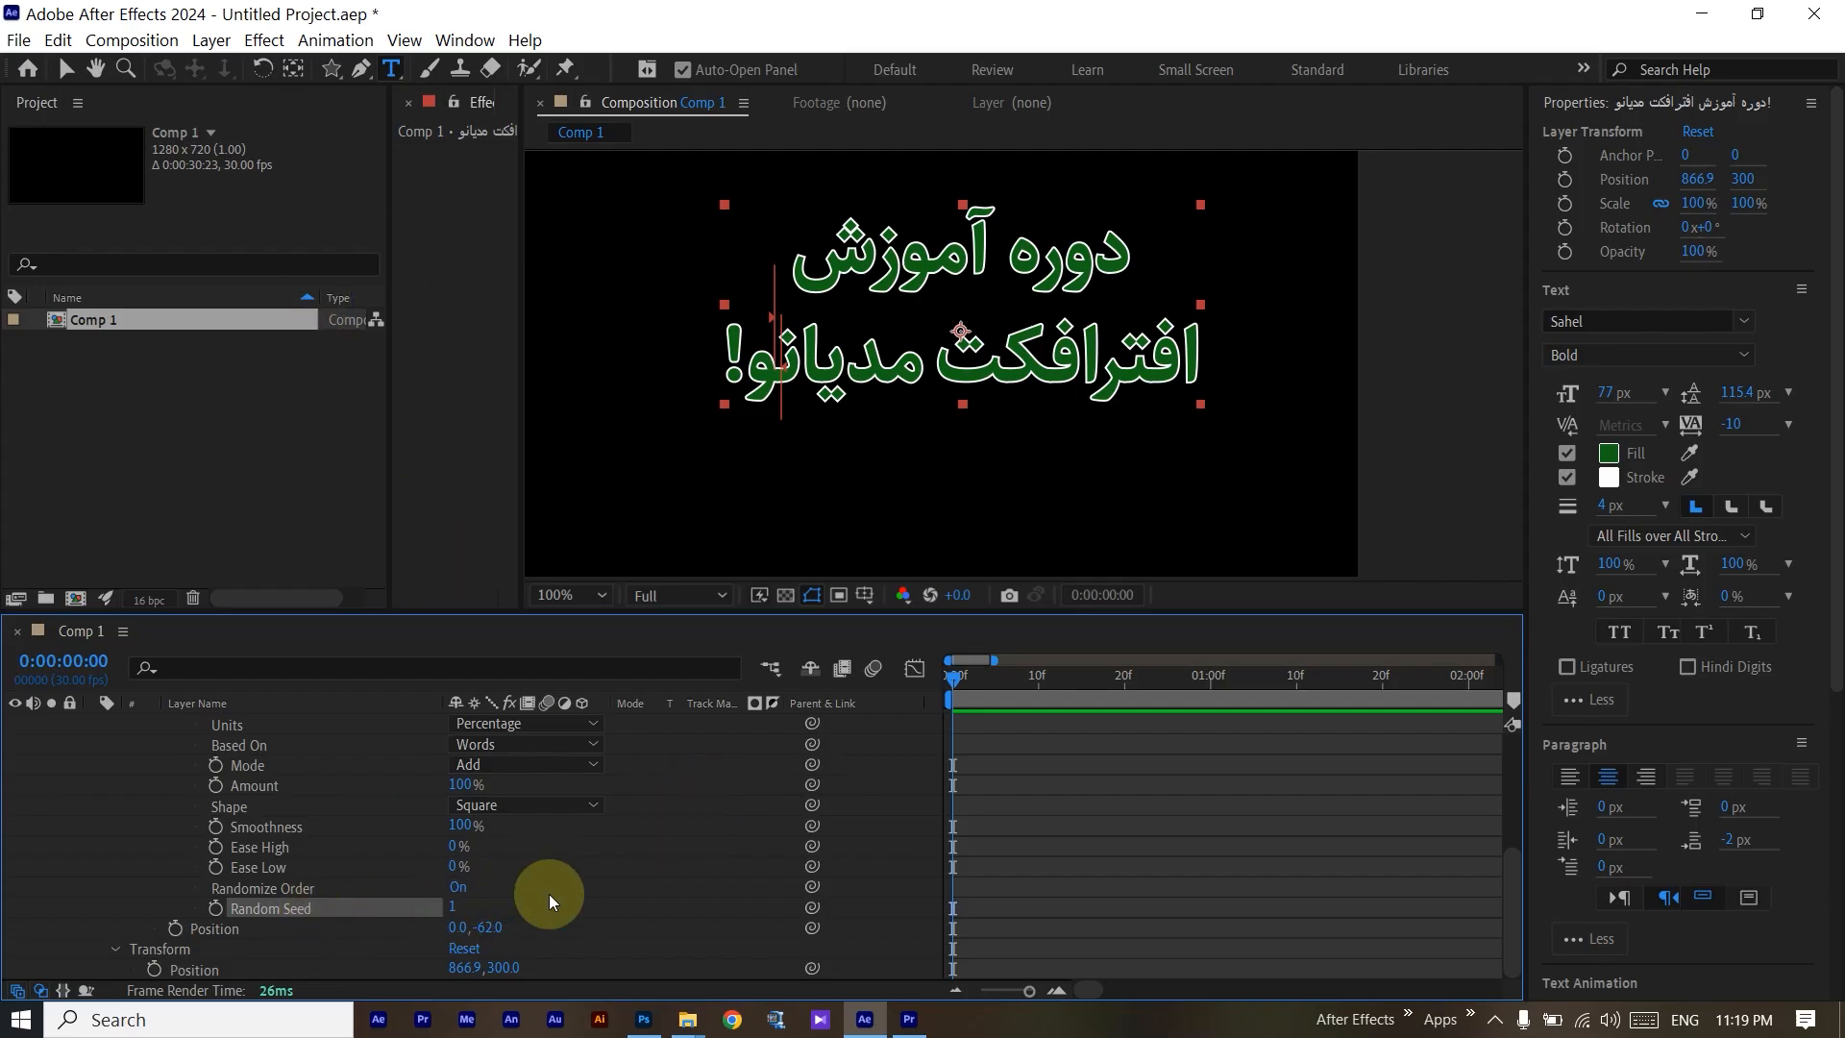
{"action": "scroll", "coordinate": [550, 898], "scroll_direction": "up", "scroll_amount": 5}
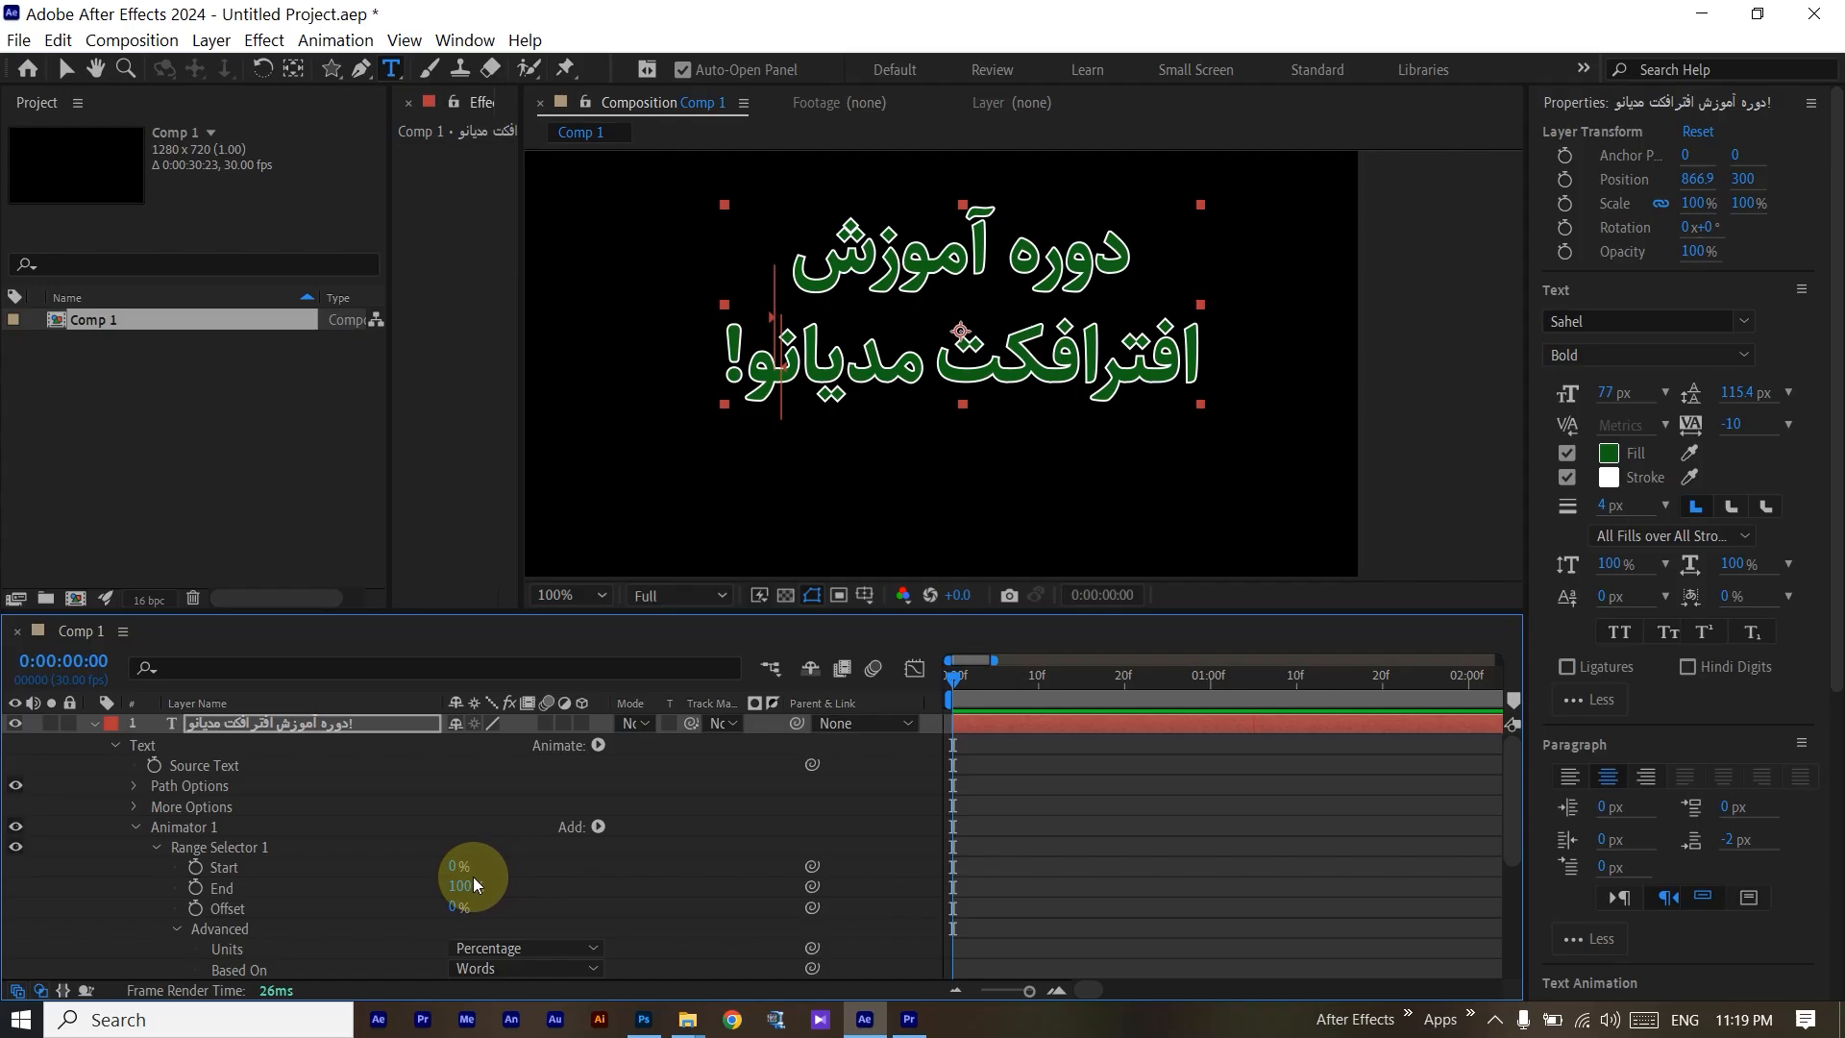
{"action": "scroll", "coordinate": [614, 862], "scroll_direction": "down", "scroll_amount": 5}
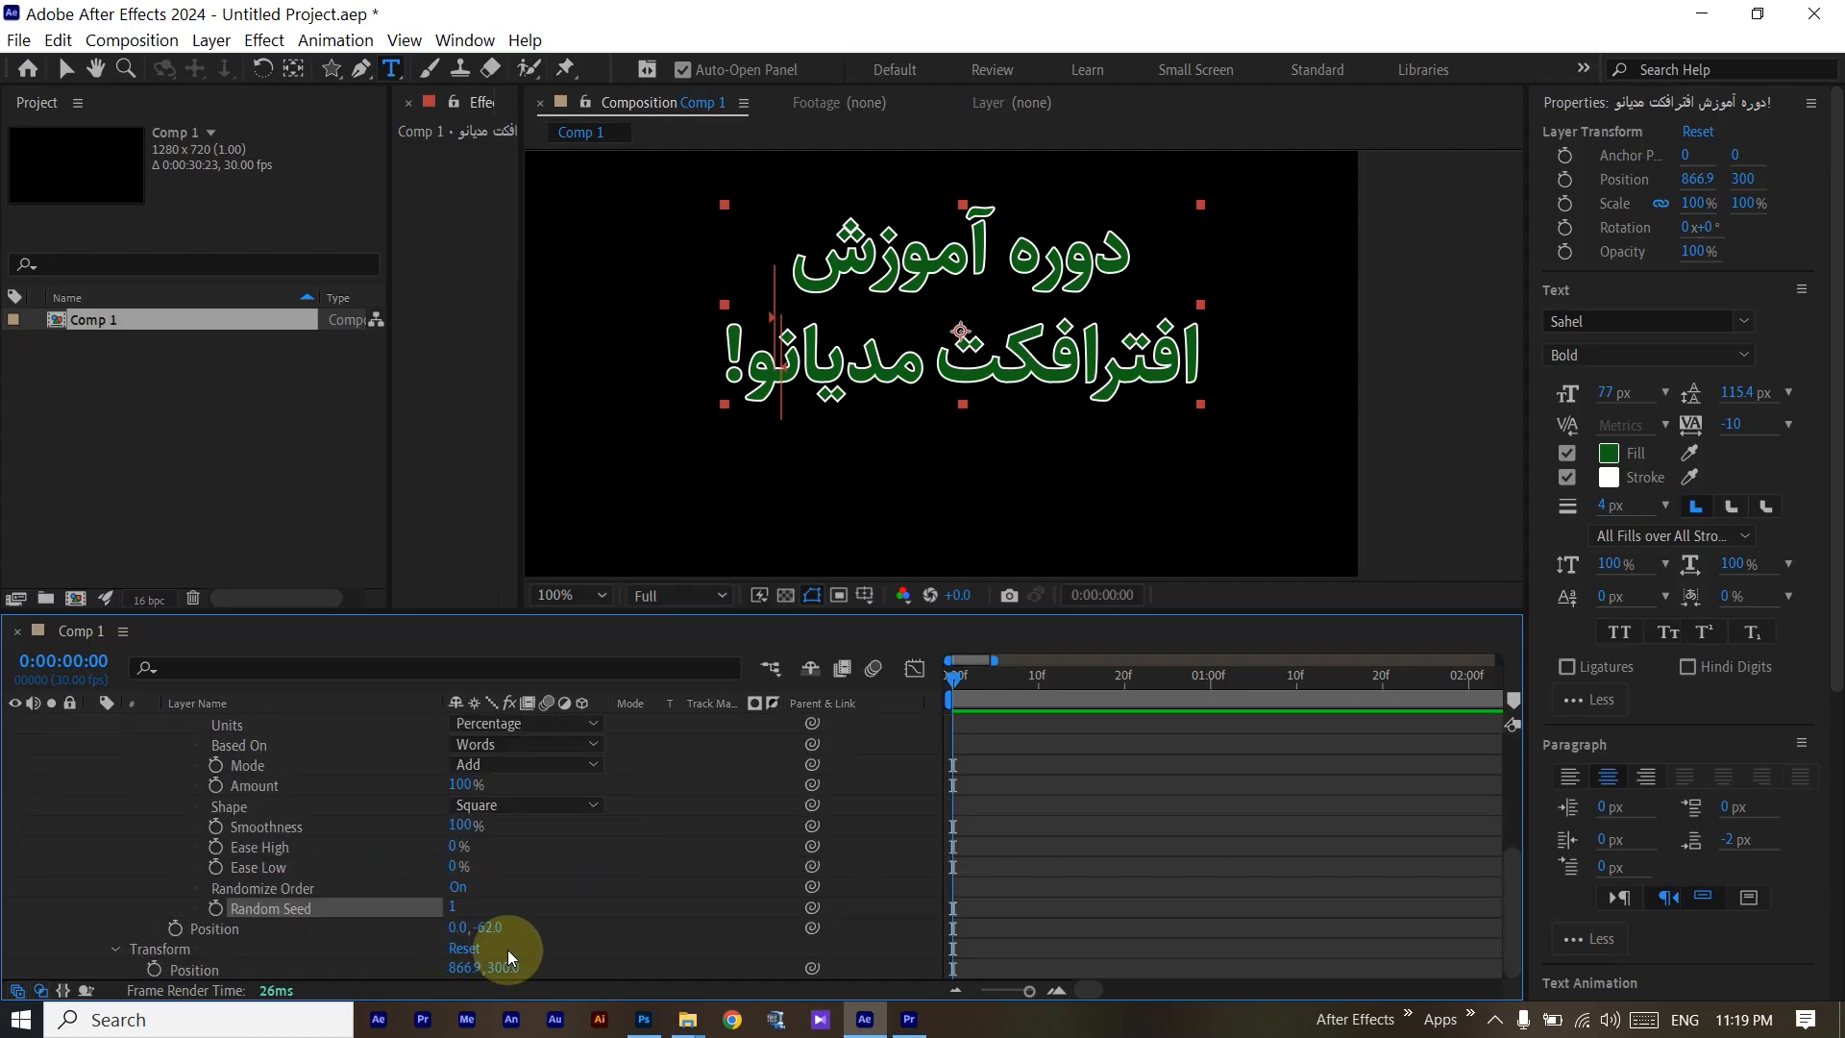
{"action": "scroll", "coordinate": [567, 906], "scroll_direction": "up", "scroll_amount": 4}
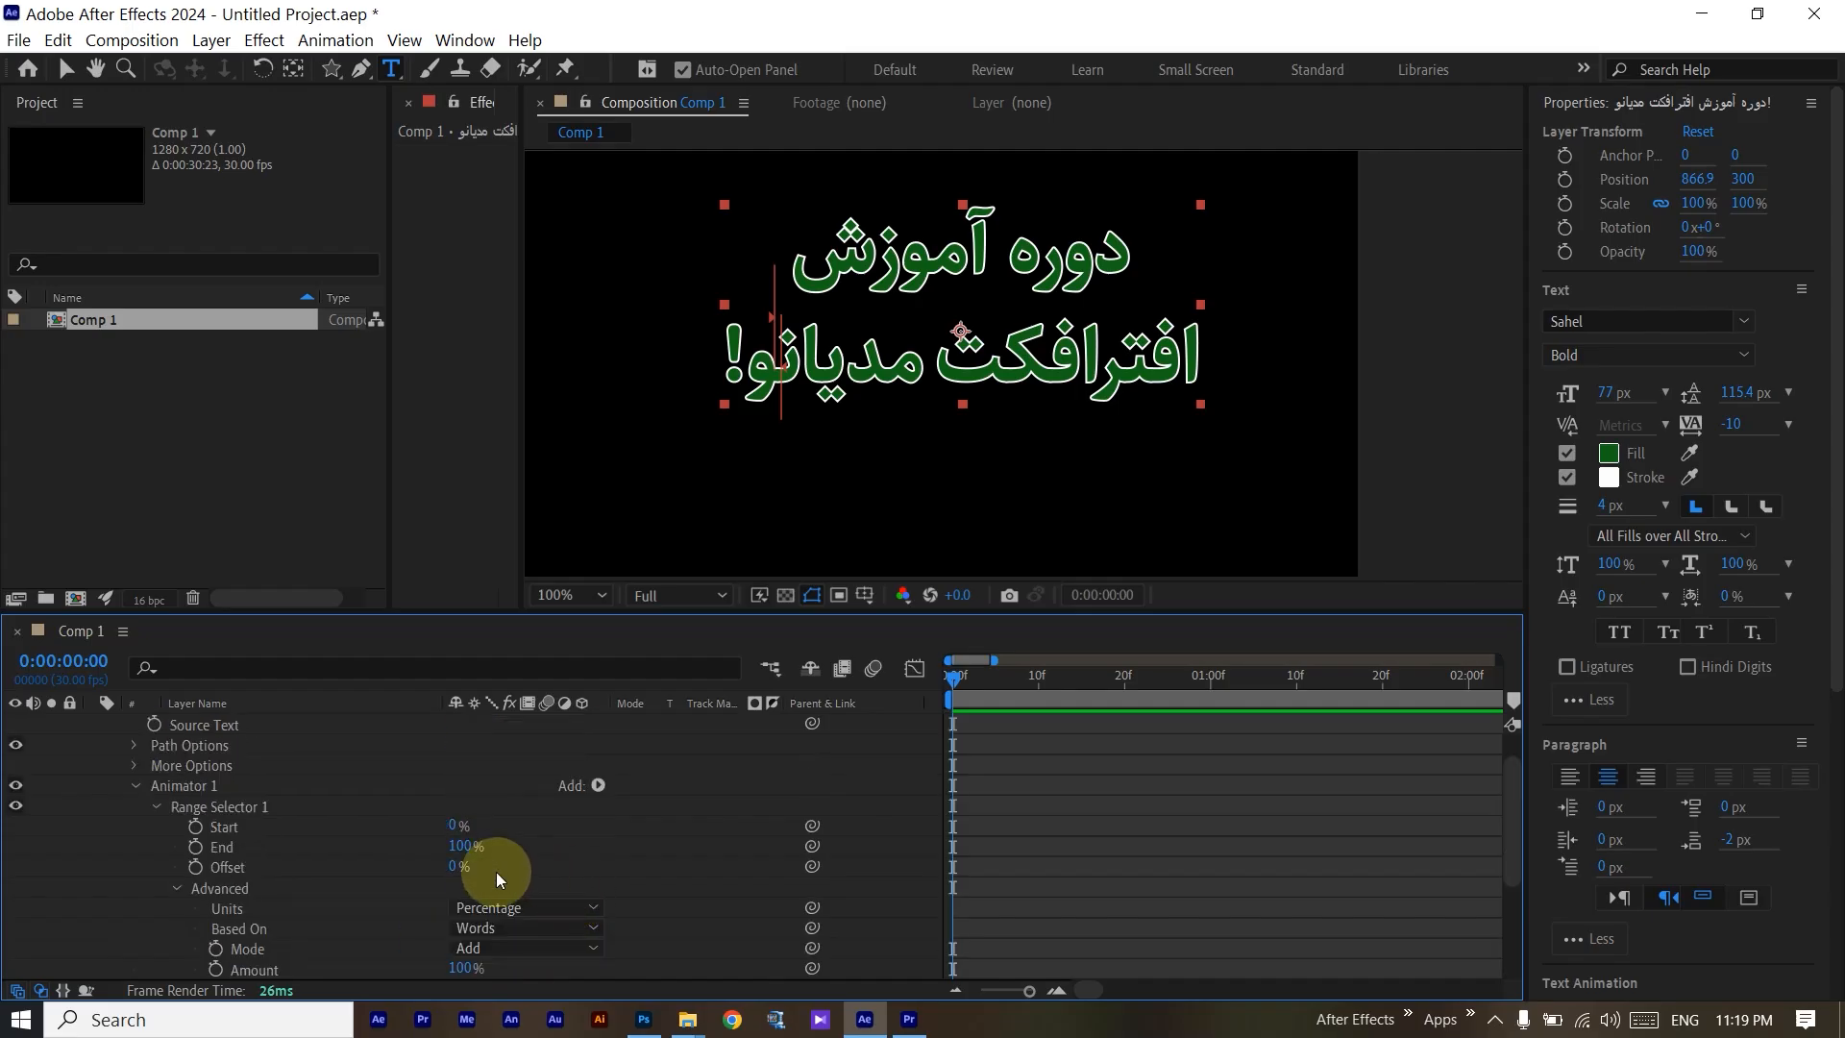
Scrub Range Selector 1's End to preview the new random word order, finishing at 100%, and collapse the Advanced options.
{"action": "left_click_drag", "start_coordinate": [462, 847], "coordinate": [515, 830]}
{"action": "left_click", "coordinate": [553, 834]}
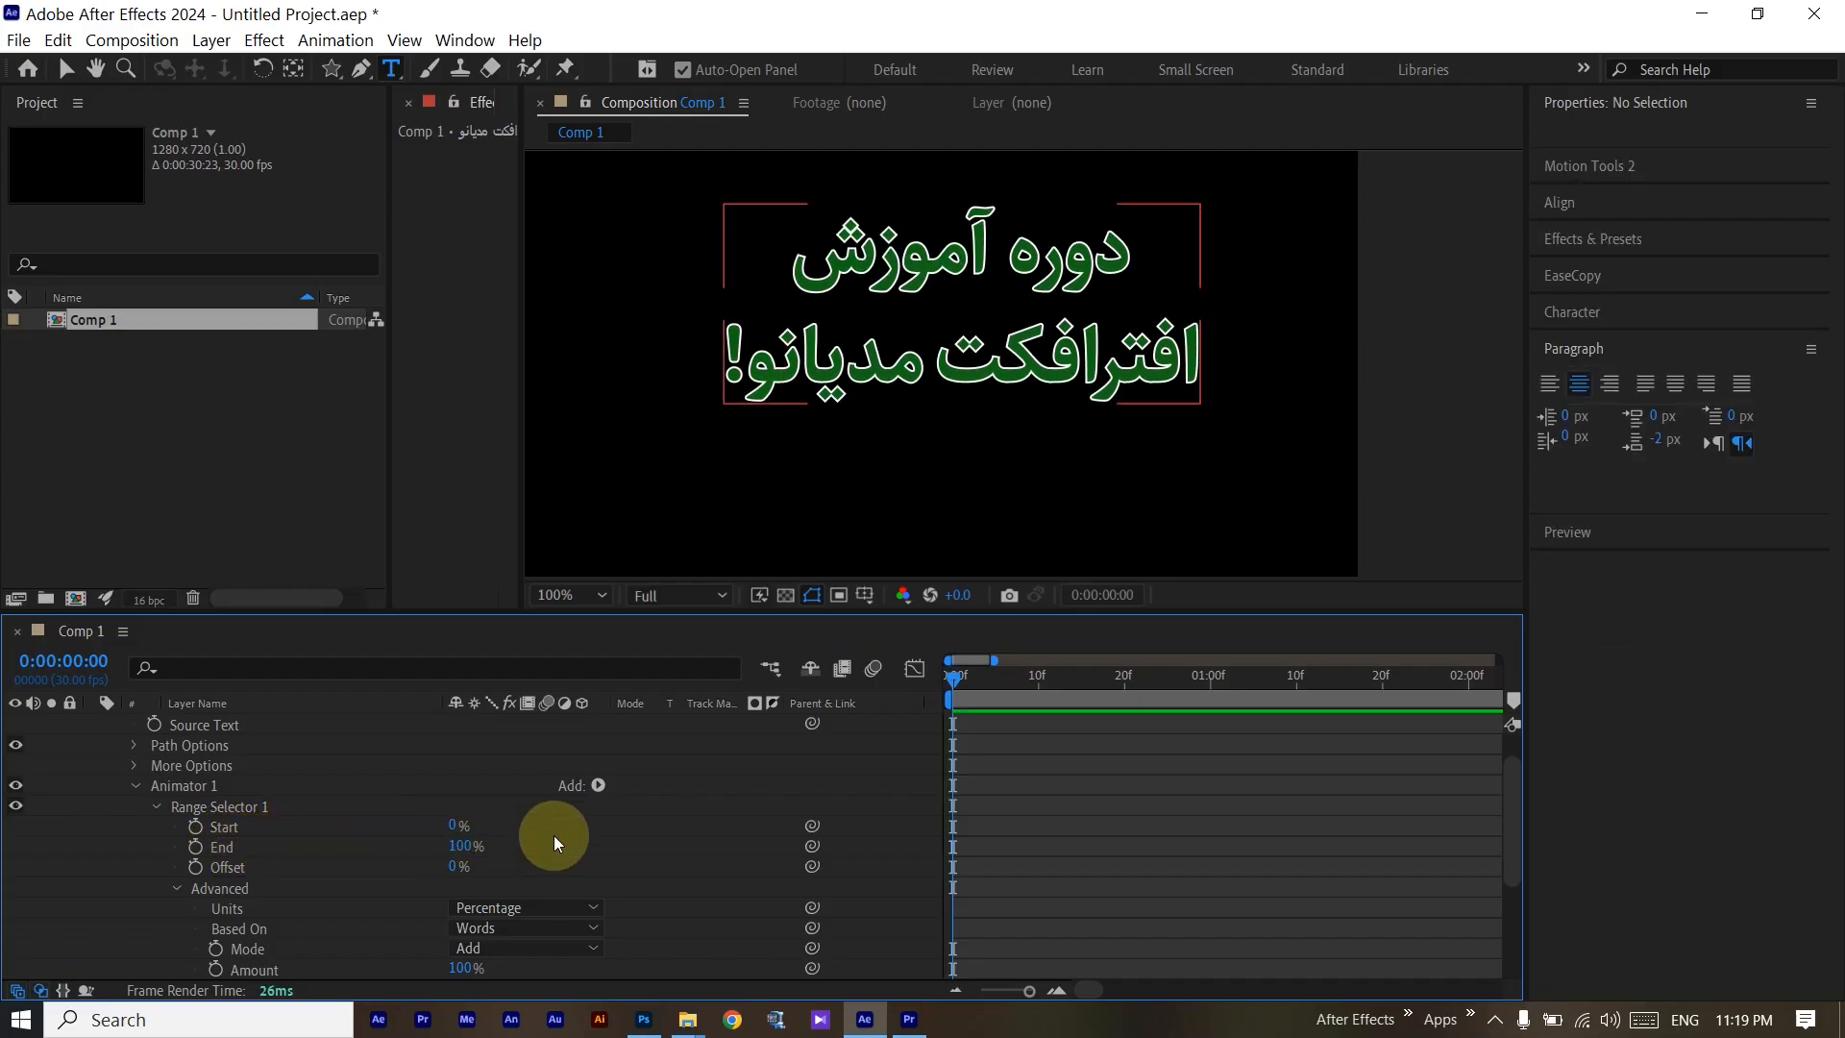
{"action": "left_click", "coordinate": [179, 889]}
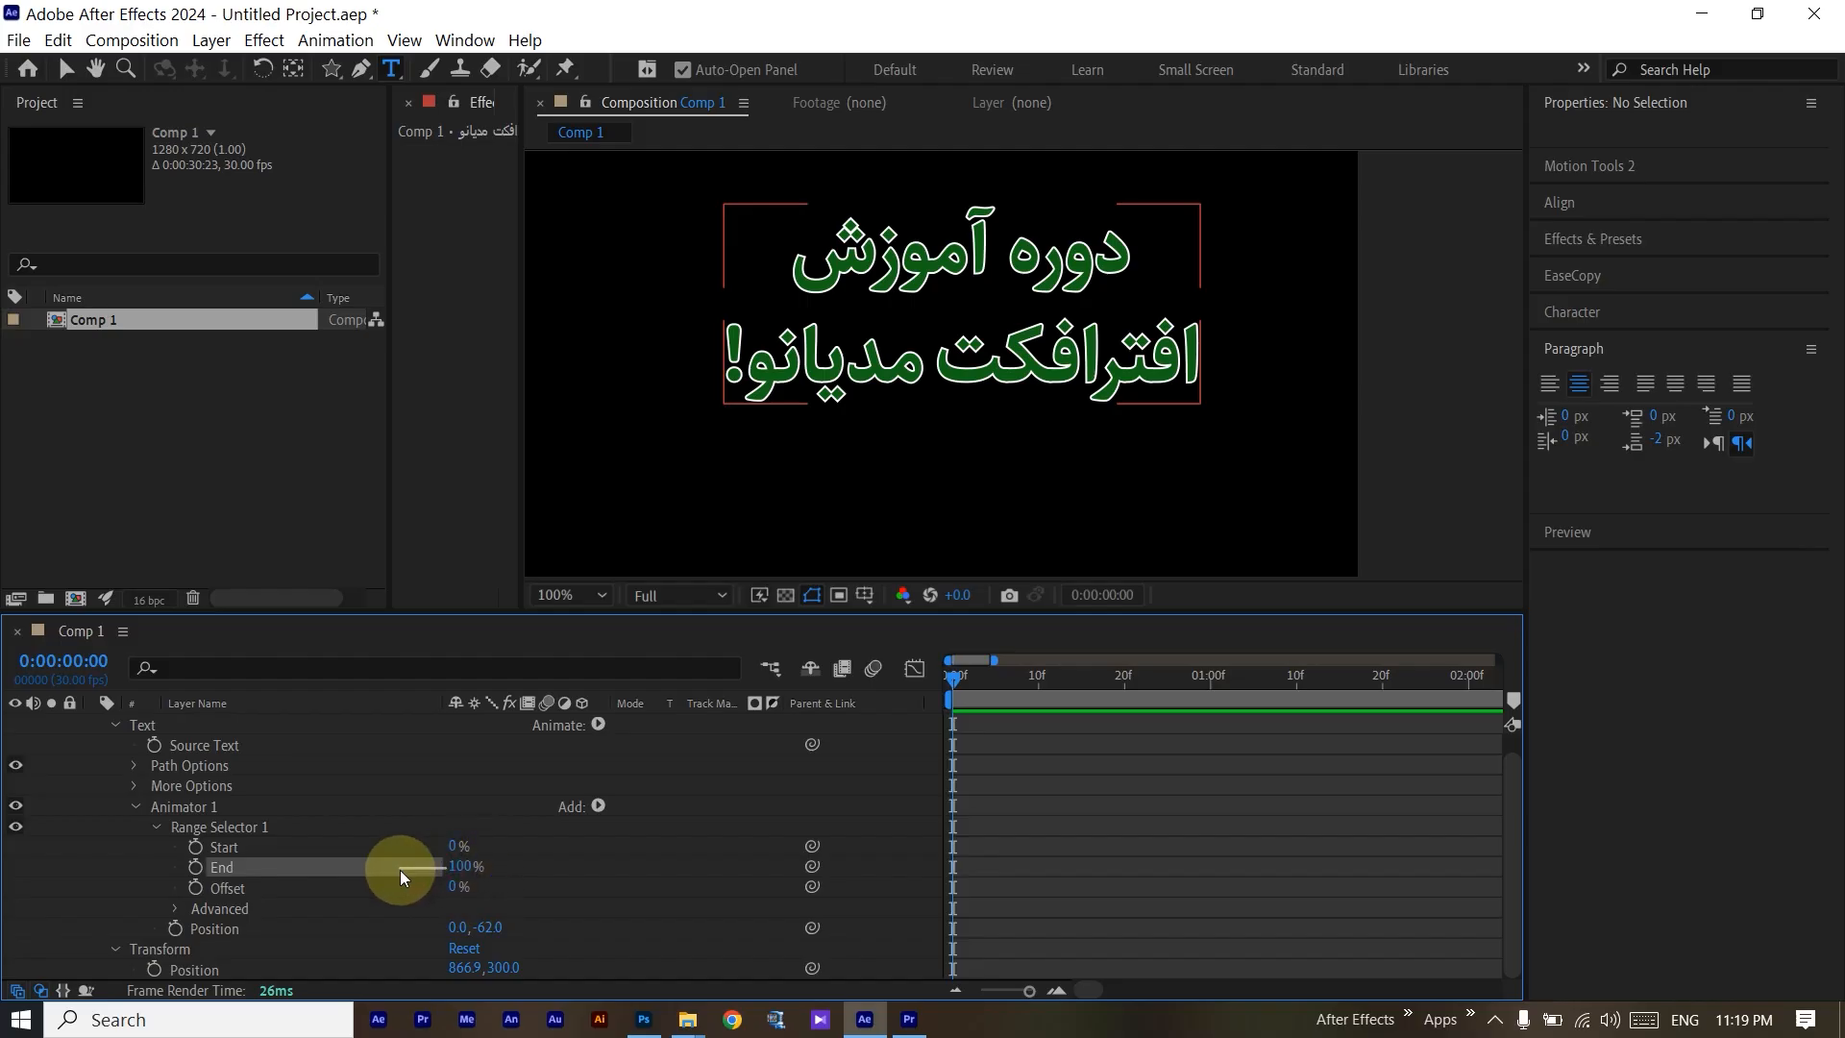
{"action": "left_click_drag", "start_coordinate": [467, 867], "coordinate": [412, 873]}
Turn off Randomize Order for Range Selector 1 and scrub End to preview the sequential word movement, finishing at 100%.
{"action": "left_click", "coordinate": [177, 909]}
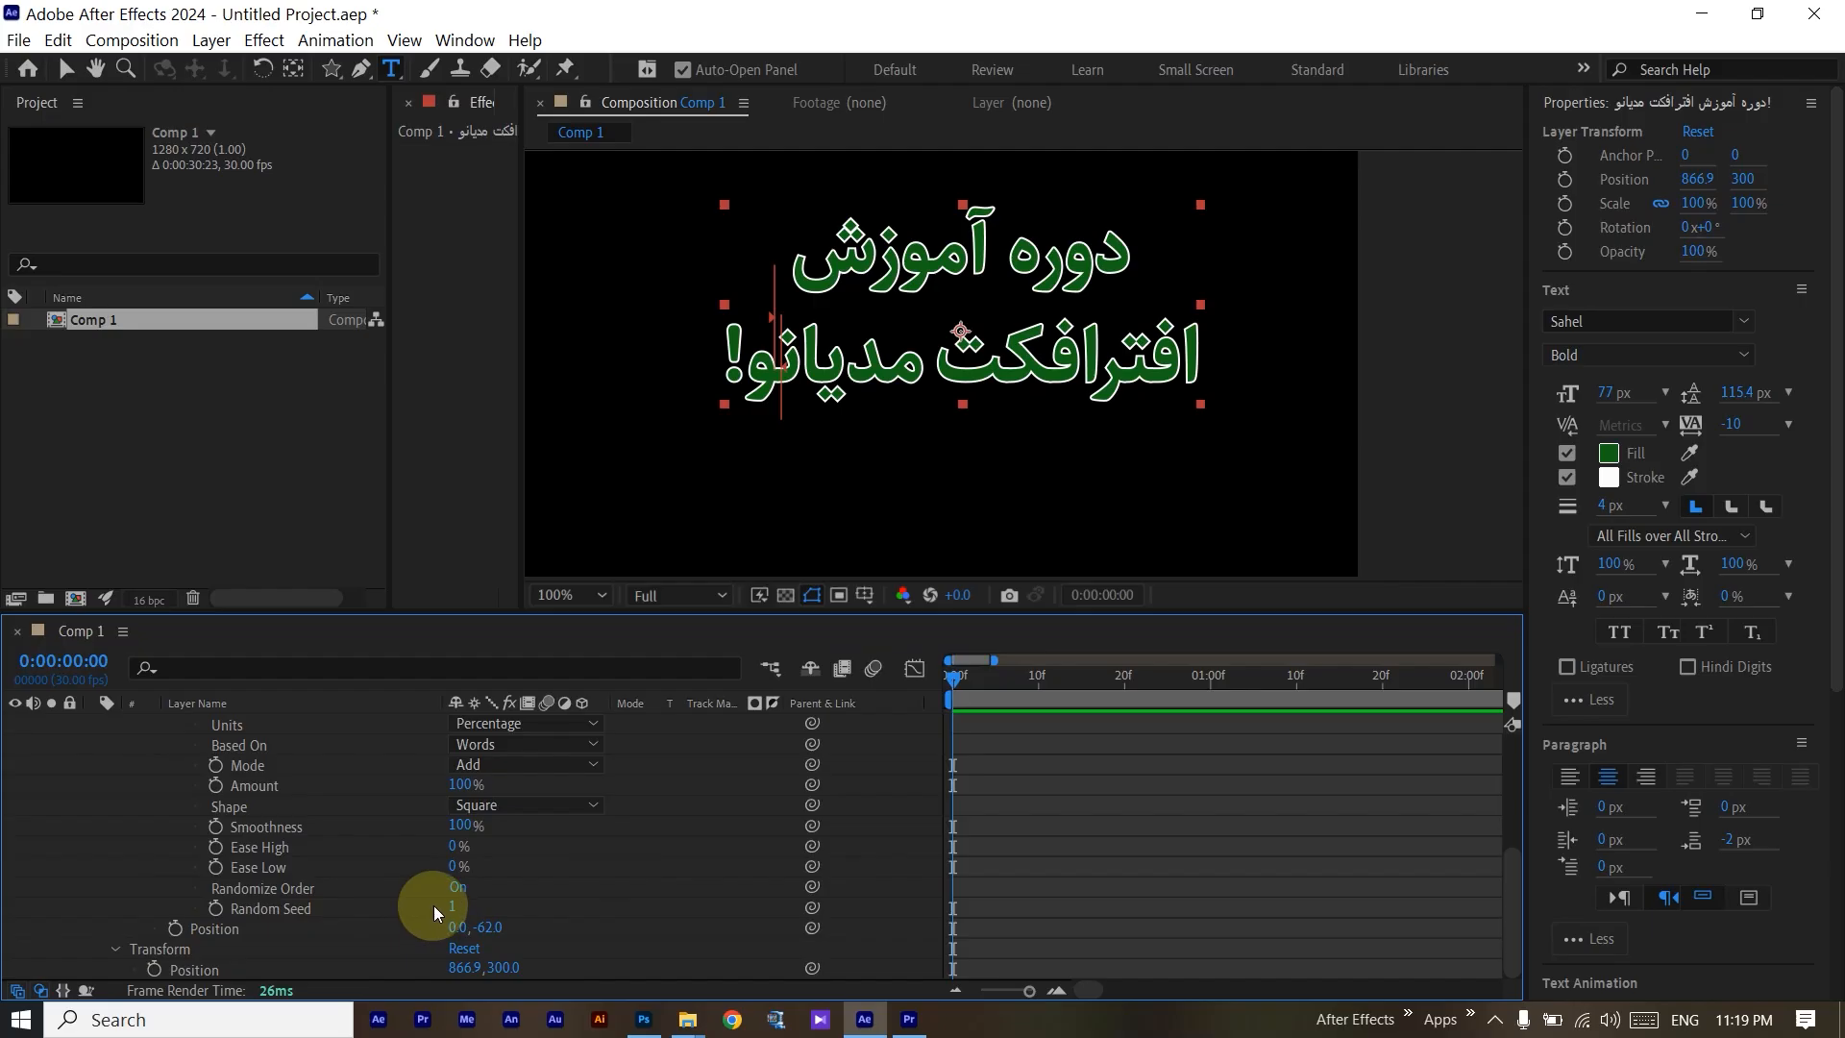
{"action": "left_click", "coordinate": [458, 886]}
{"action": "scroll", "coordinate": [218, 897], "scroll_direction": "up", "scroll_amount": 3}
{"action": "left_click", "coordinate": [176, 908]}
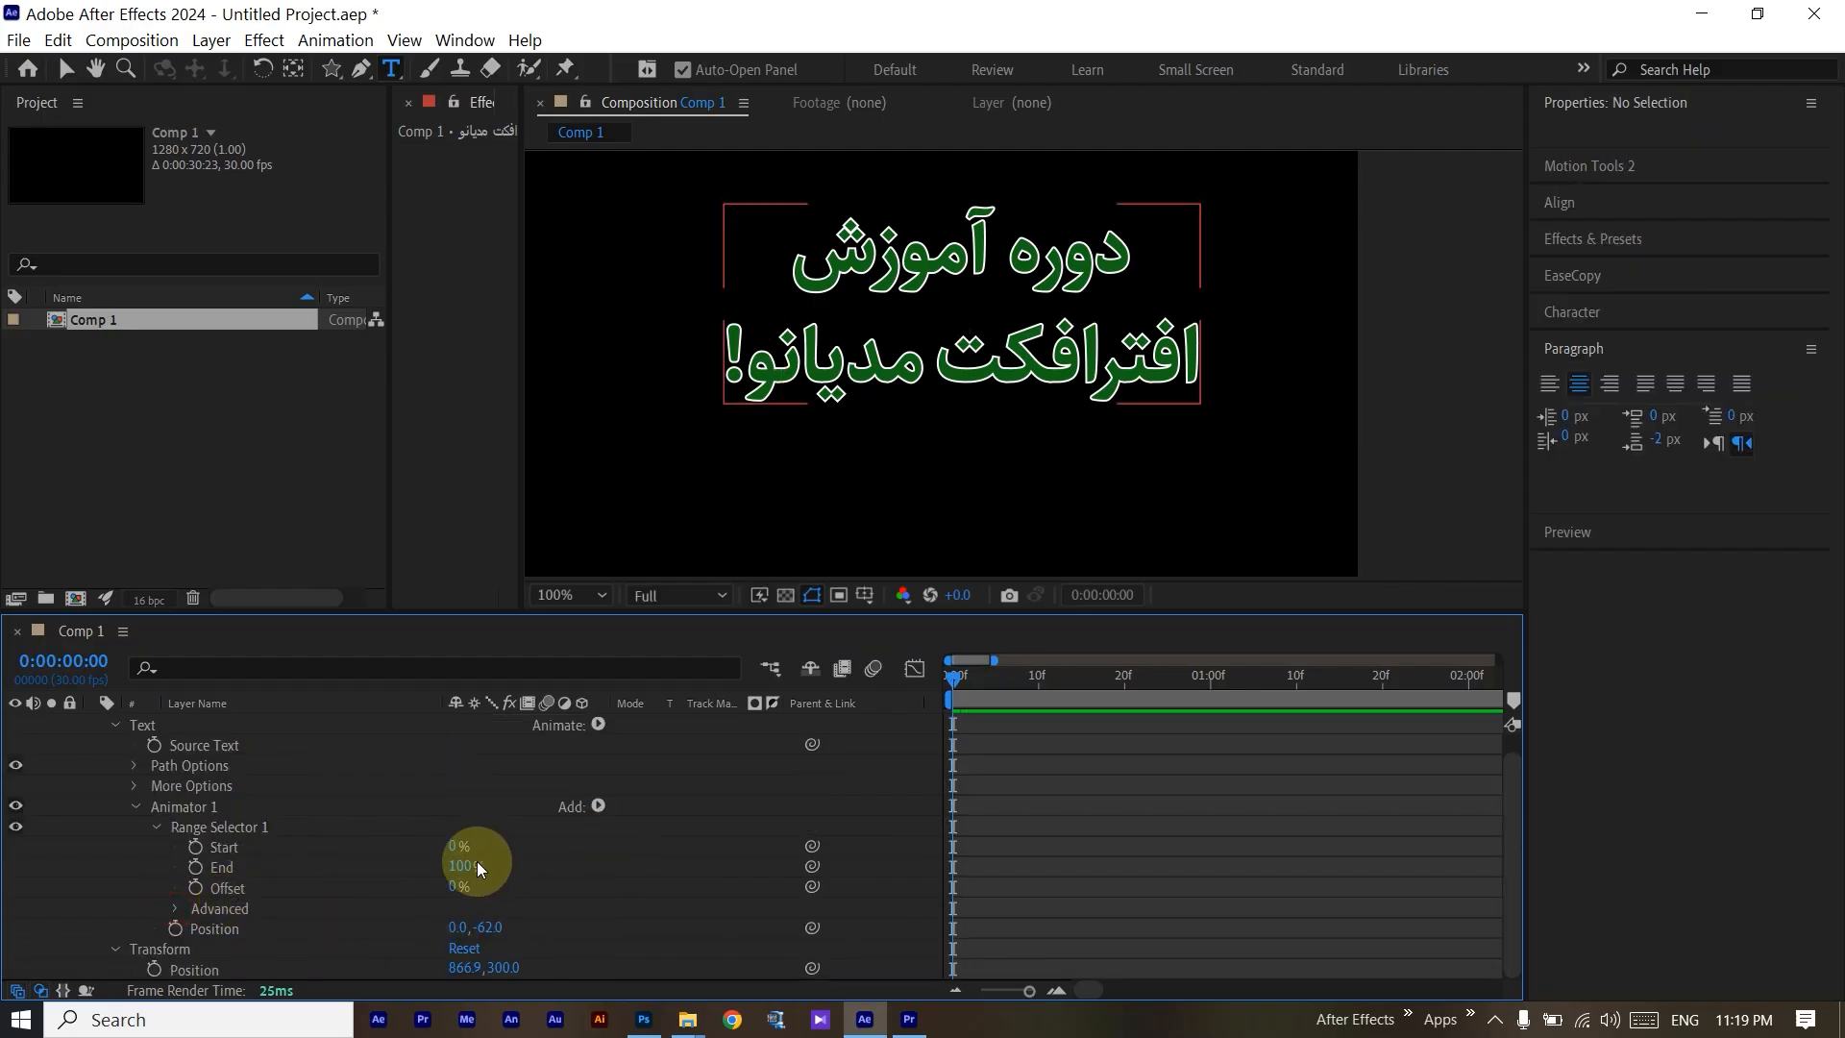
{"action": "mouse_move", "coordinate": [461, 866]}
{"action": "left_mouse_down"}
{"action": "mouse_move", "coordinate": [243, 882]}
{"action": "mouse_move", "coordinate": [433, 877]}
{"action": "left_mouse_up"}
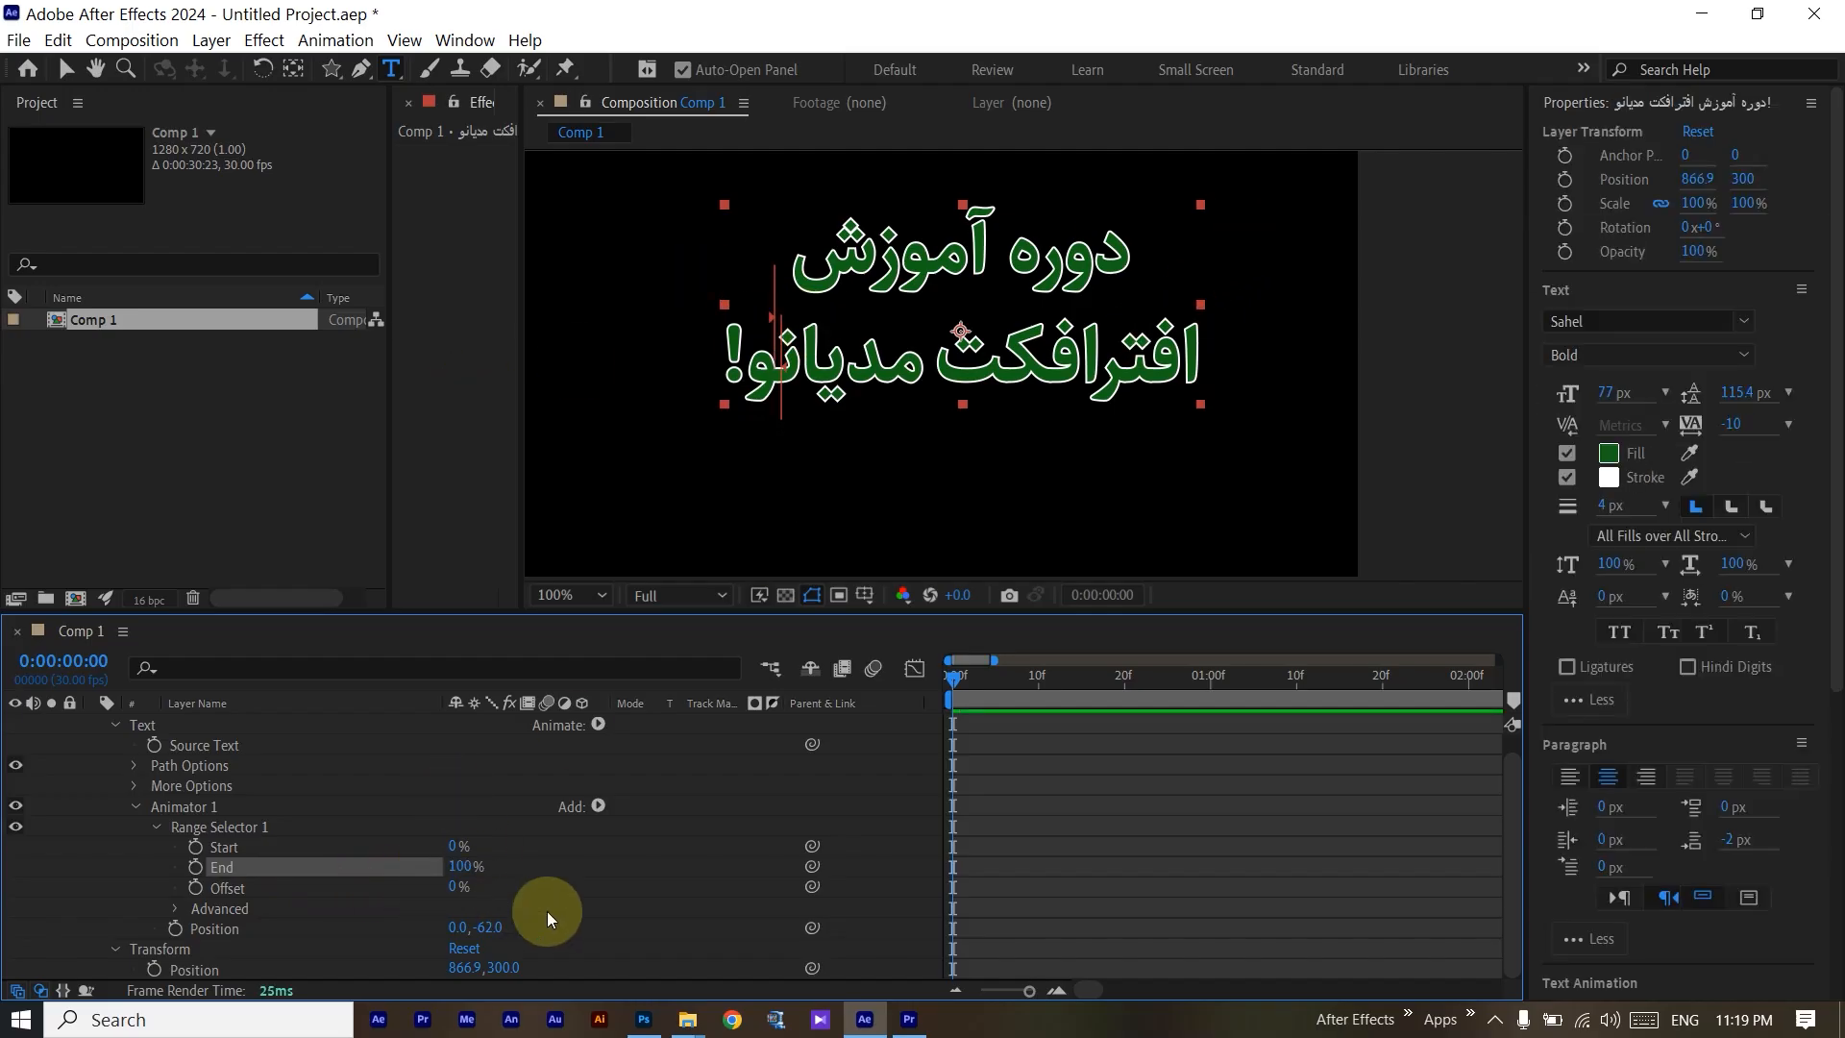
{"action": "left_click", "coordinate": [540, 878]}
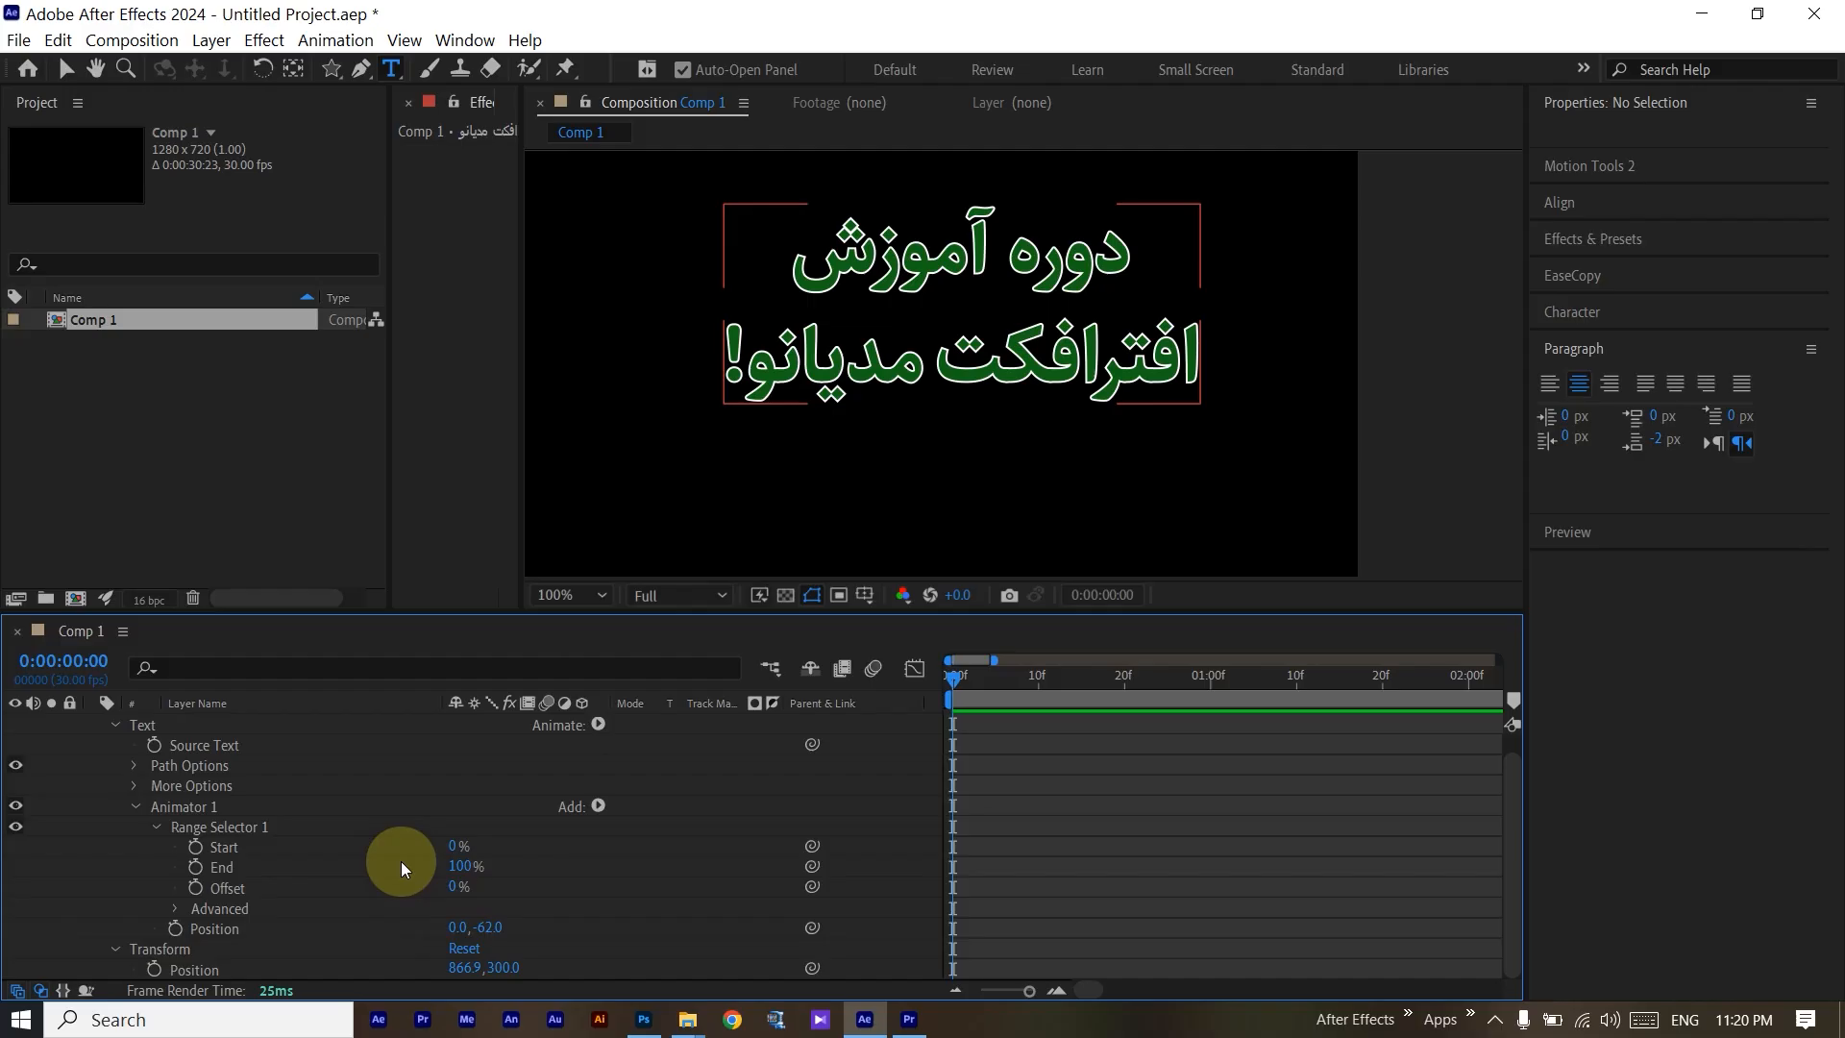
Set the horizontal value of Animator 1's Position to -95 and scrub End to preview the diagonal word movement.
{"action": "left_click", "coordinate": [295, 929]}
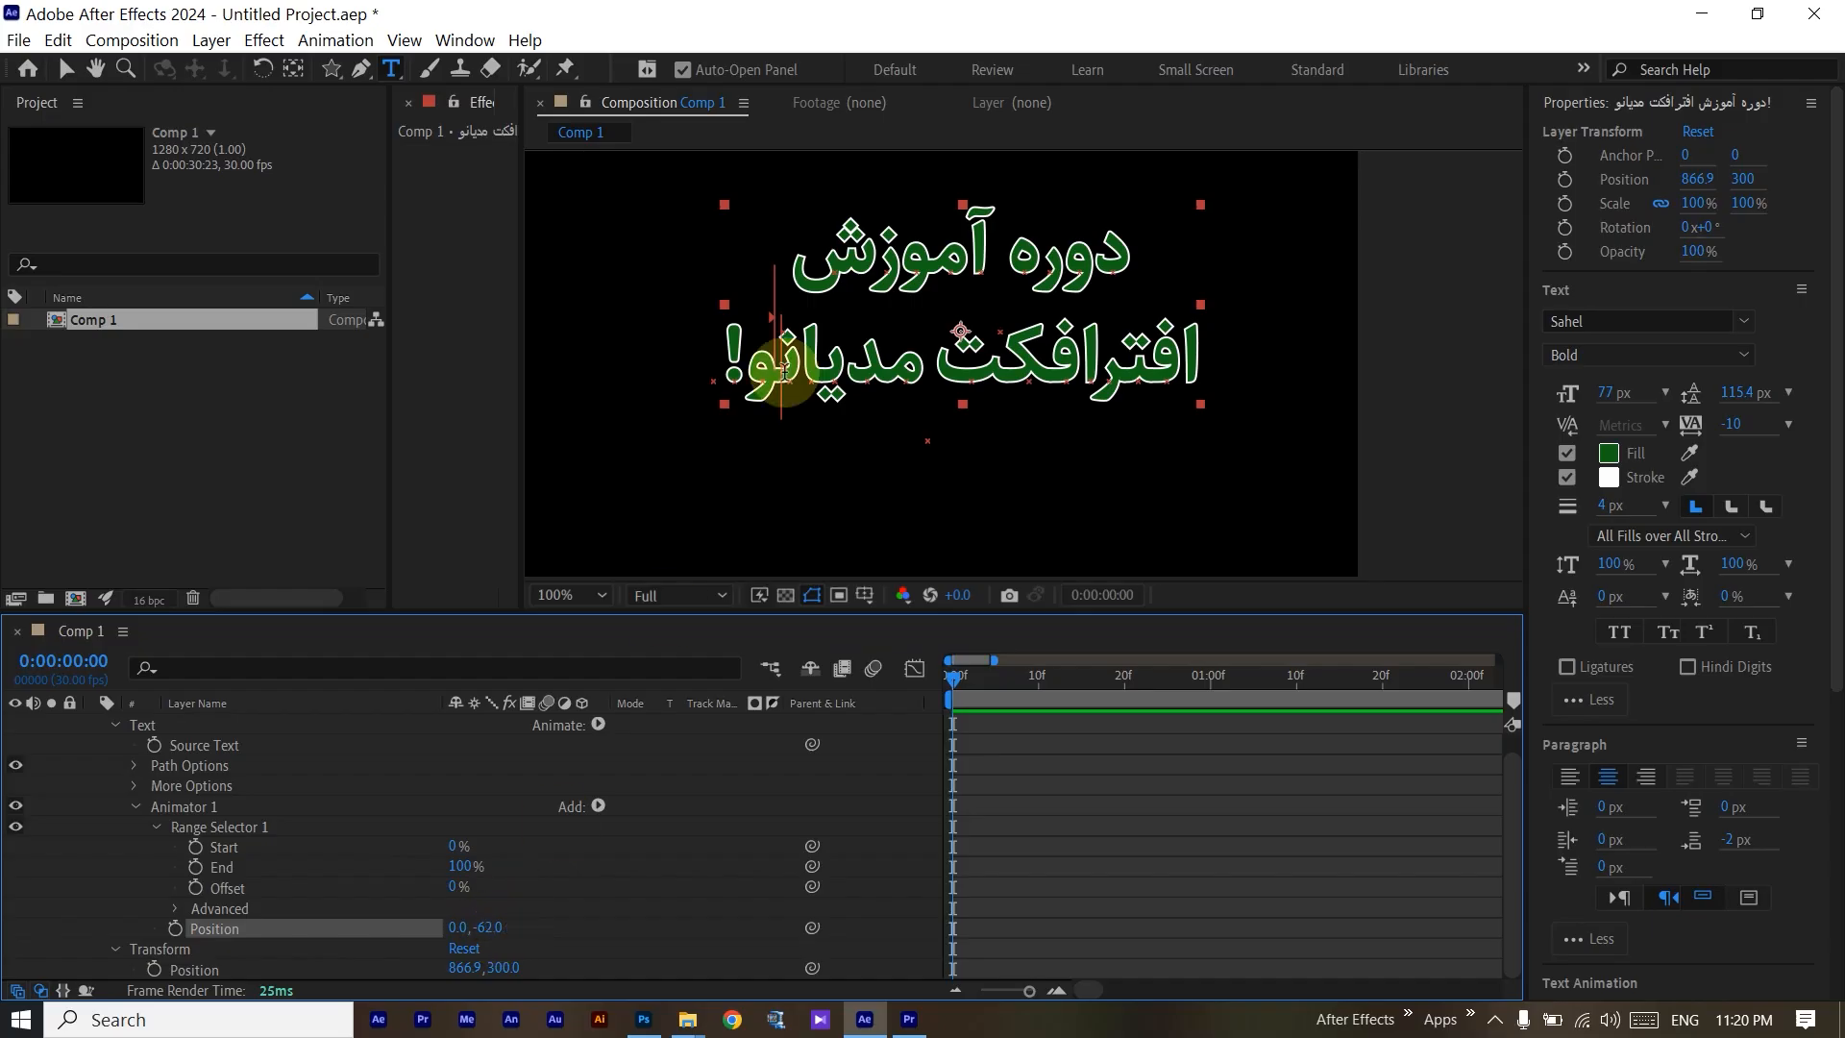
{"action": "left_click_drag", "start_coordinate": [461, 930], "coordinate": [370, 924]}
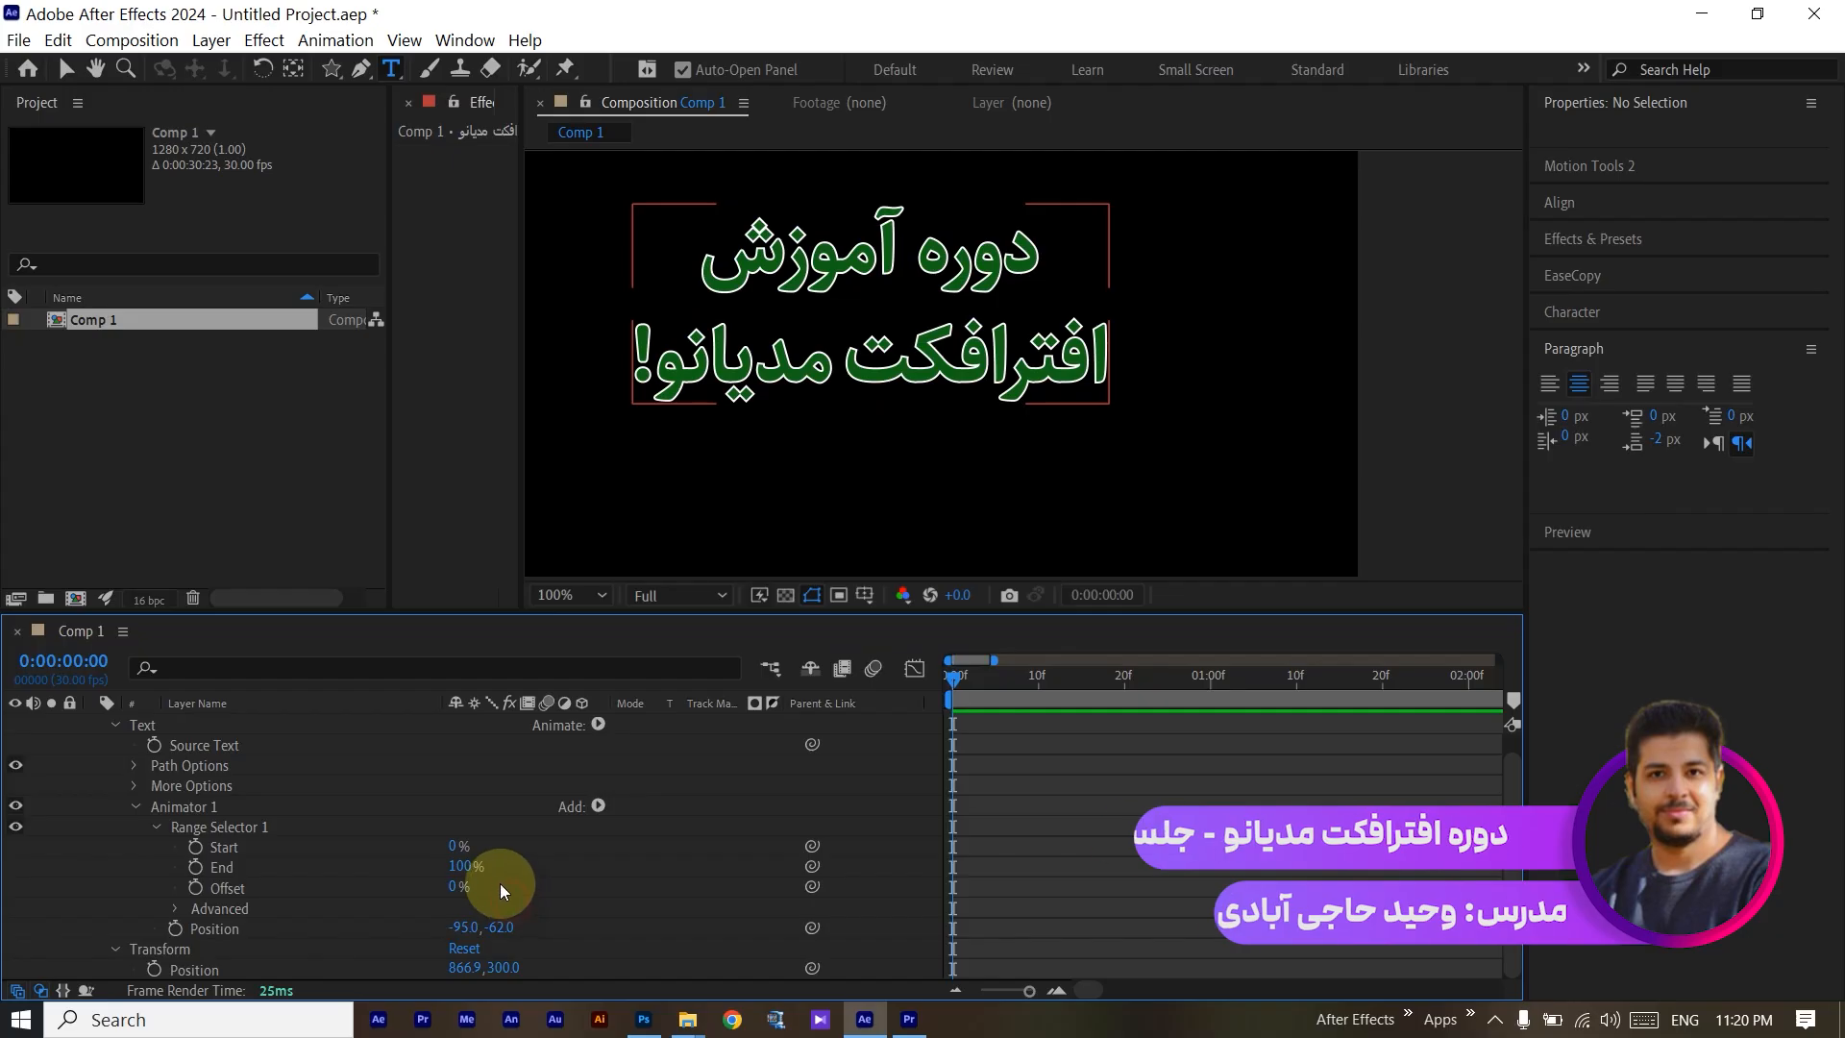
{"action": "mouse_move", "coordinate": [457, 863]}
{"action": "left_mouse_down"}
{"action": "mouse_move", "coordinate": [301, 878]}
{"action": "mouse_move", "coordinate": [461, 878]}
{"action": "left_mouse_up"}
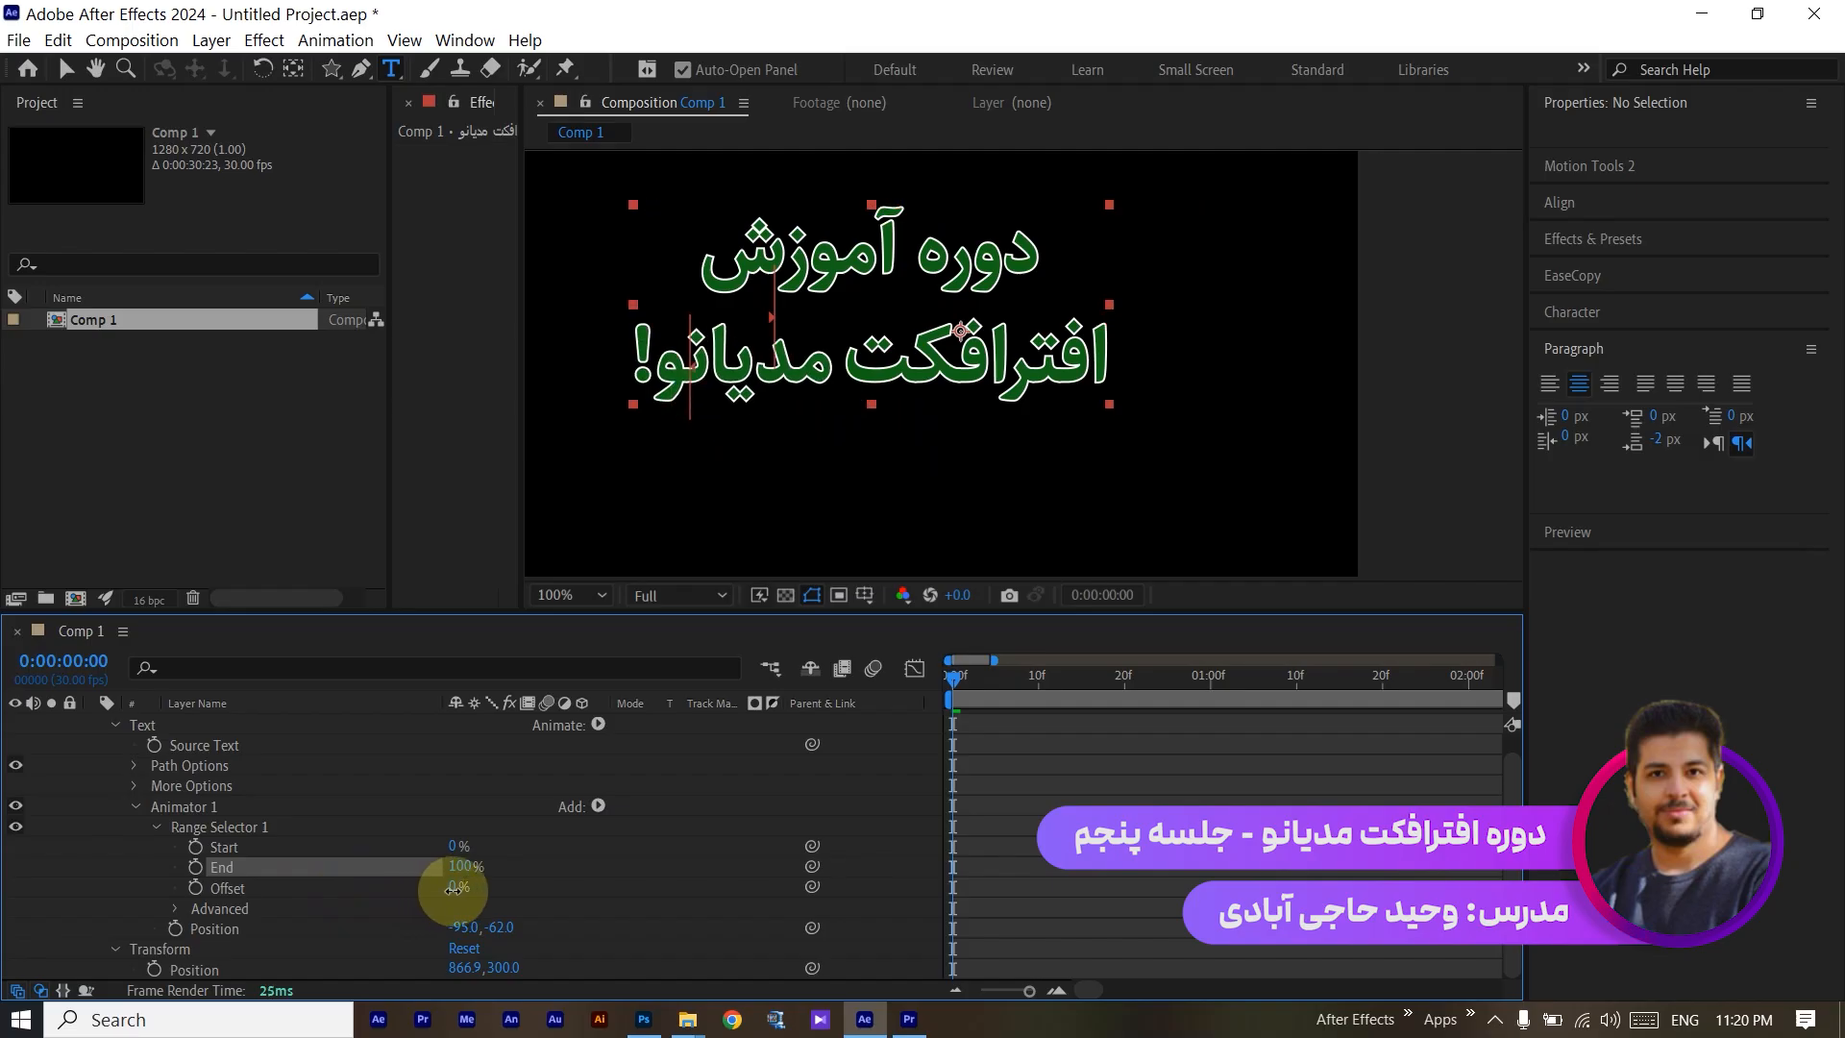
Set Animator 1's Position to 36, 0 and scrub End to preview the horizontal word movement, finishing at 100%.
{"action": "left_click", "coordinate": [499, 927]}
{"action": "type", "text": "0"}
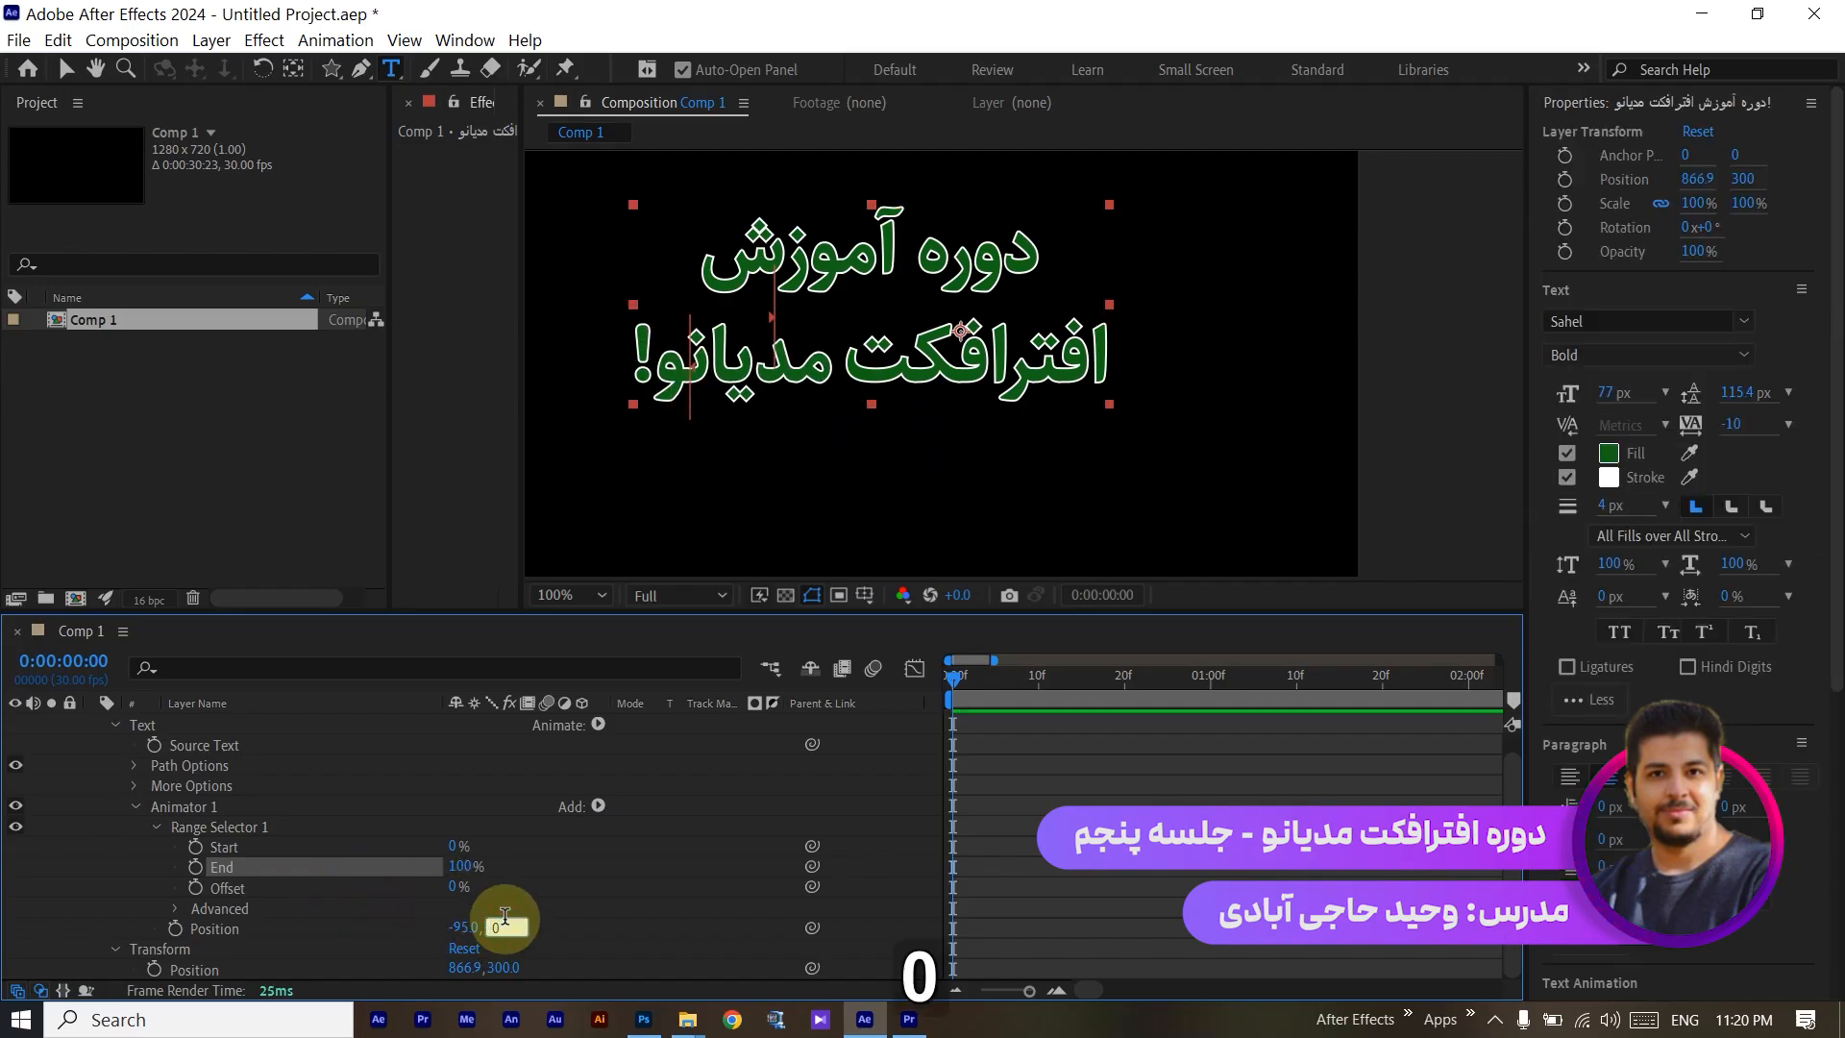
{"action": "key", "text": "Return"}
{"action": "left_click_drag", "start_coordinate": [471, 925], "coordinate": [618, 922]}
{"action": "left_click_drag", "start_coordinate": [481, 876], "coordinate": [188, 889]}
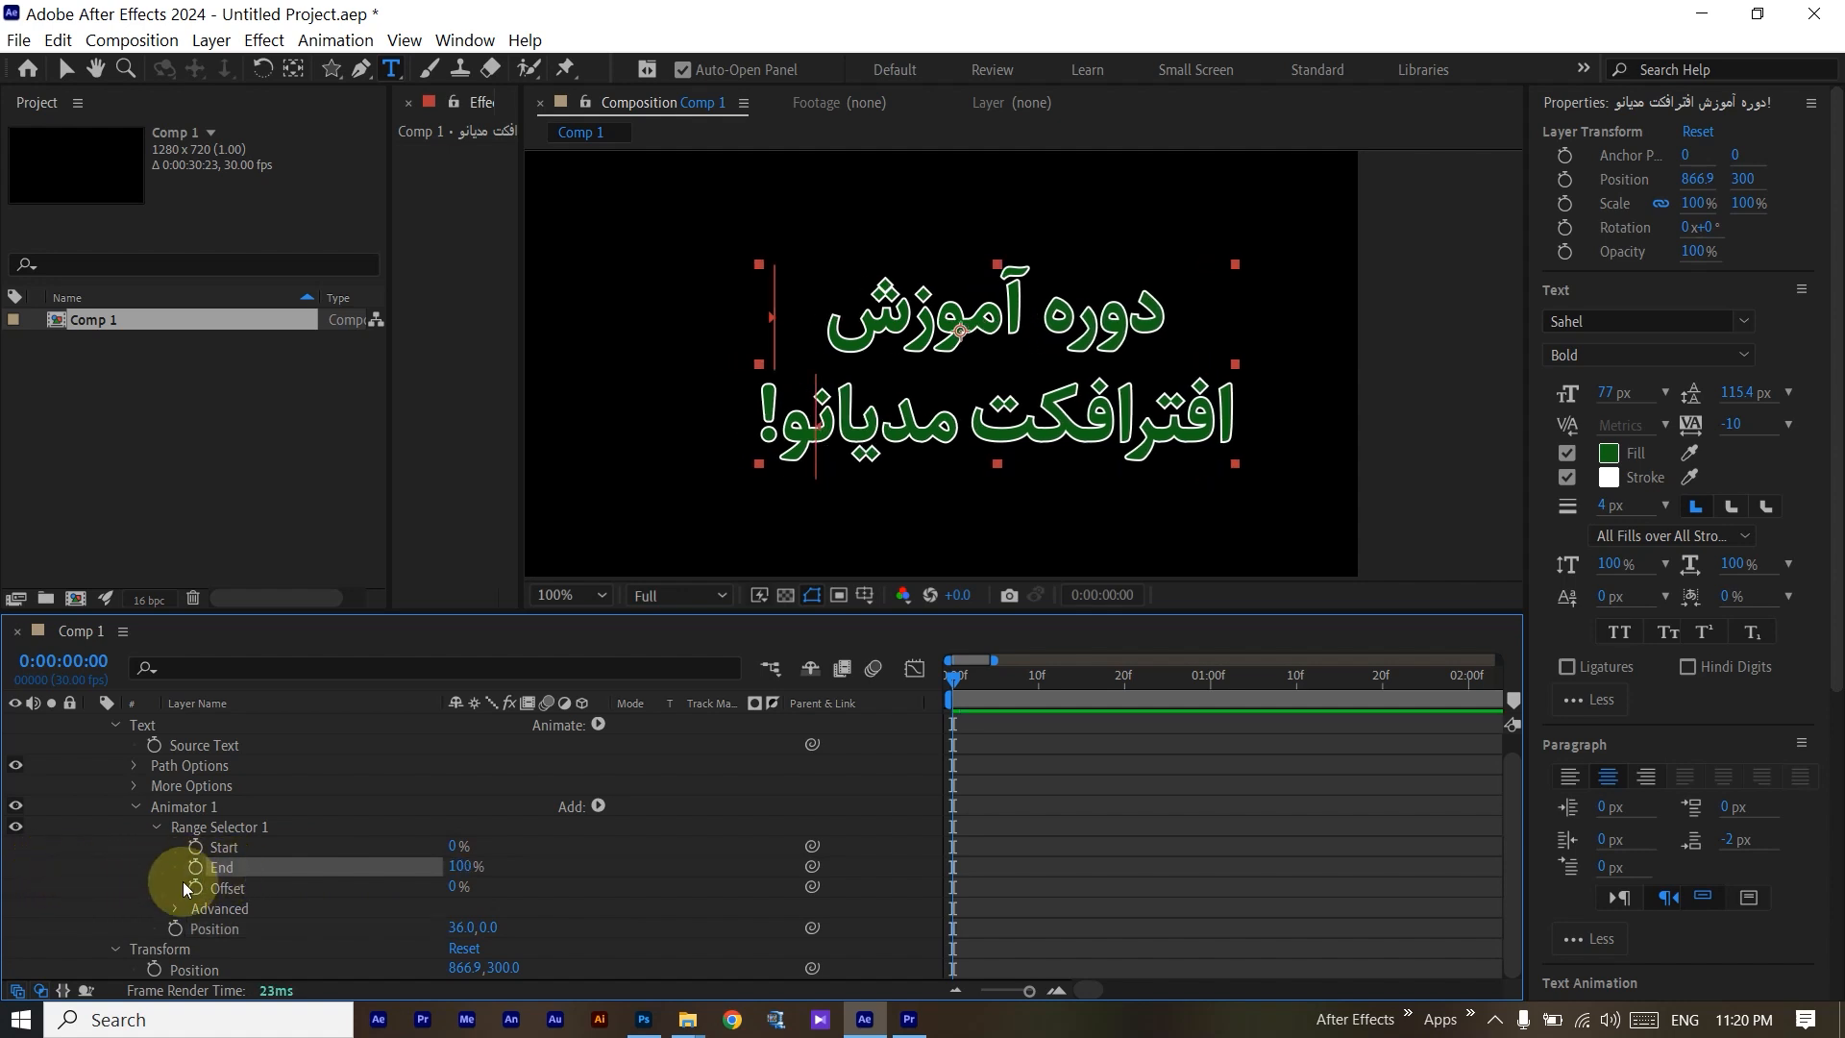
Expand Range Selector 1's Advanced options, review the Units and Mode choices, and set Based On to Characters.
{"action": "left_click", "coordinate": [175, 909]}
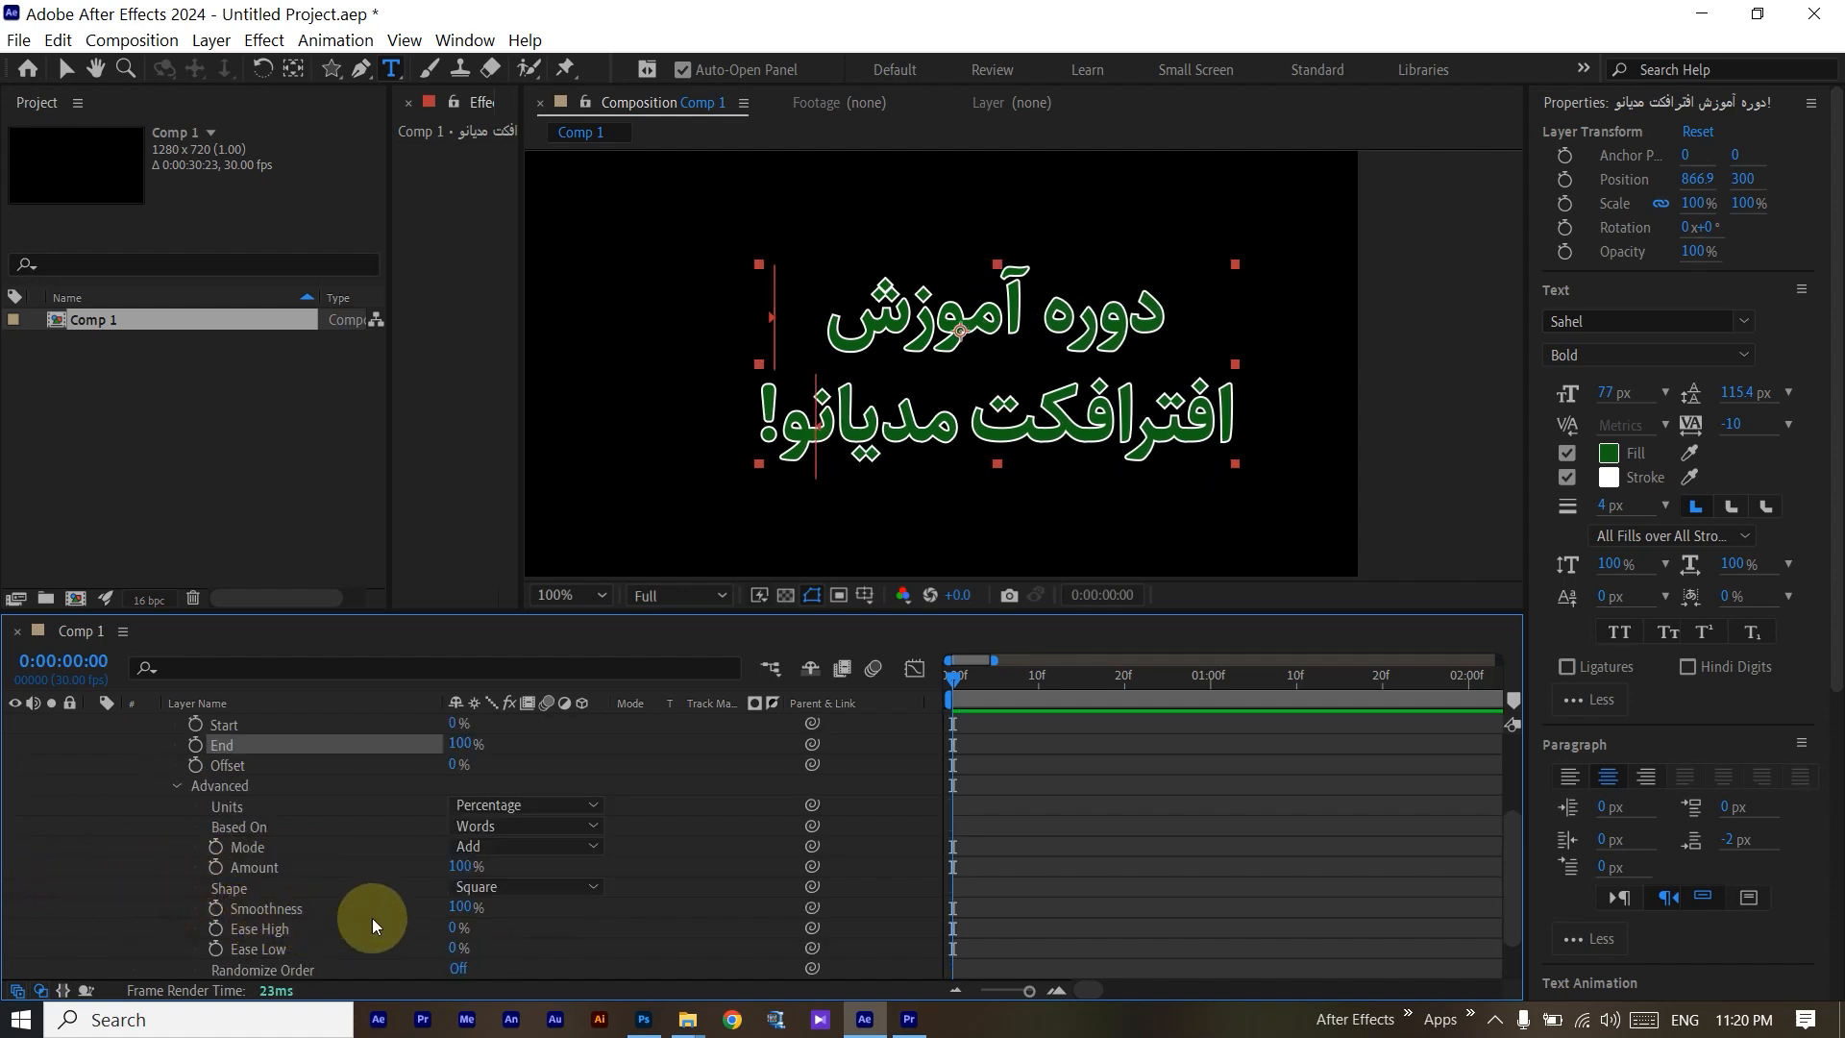
{"action": "left_click", "coordinate": [525, 807]}
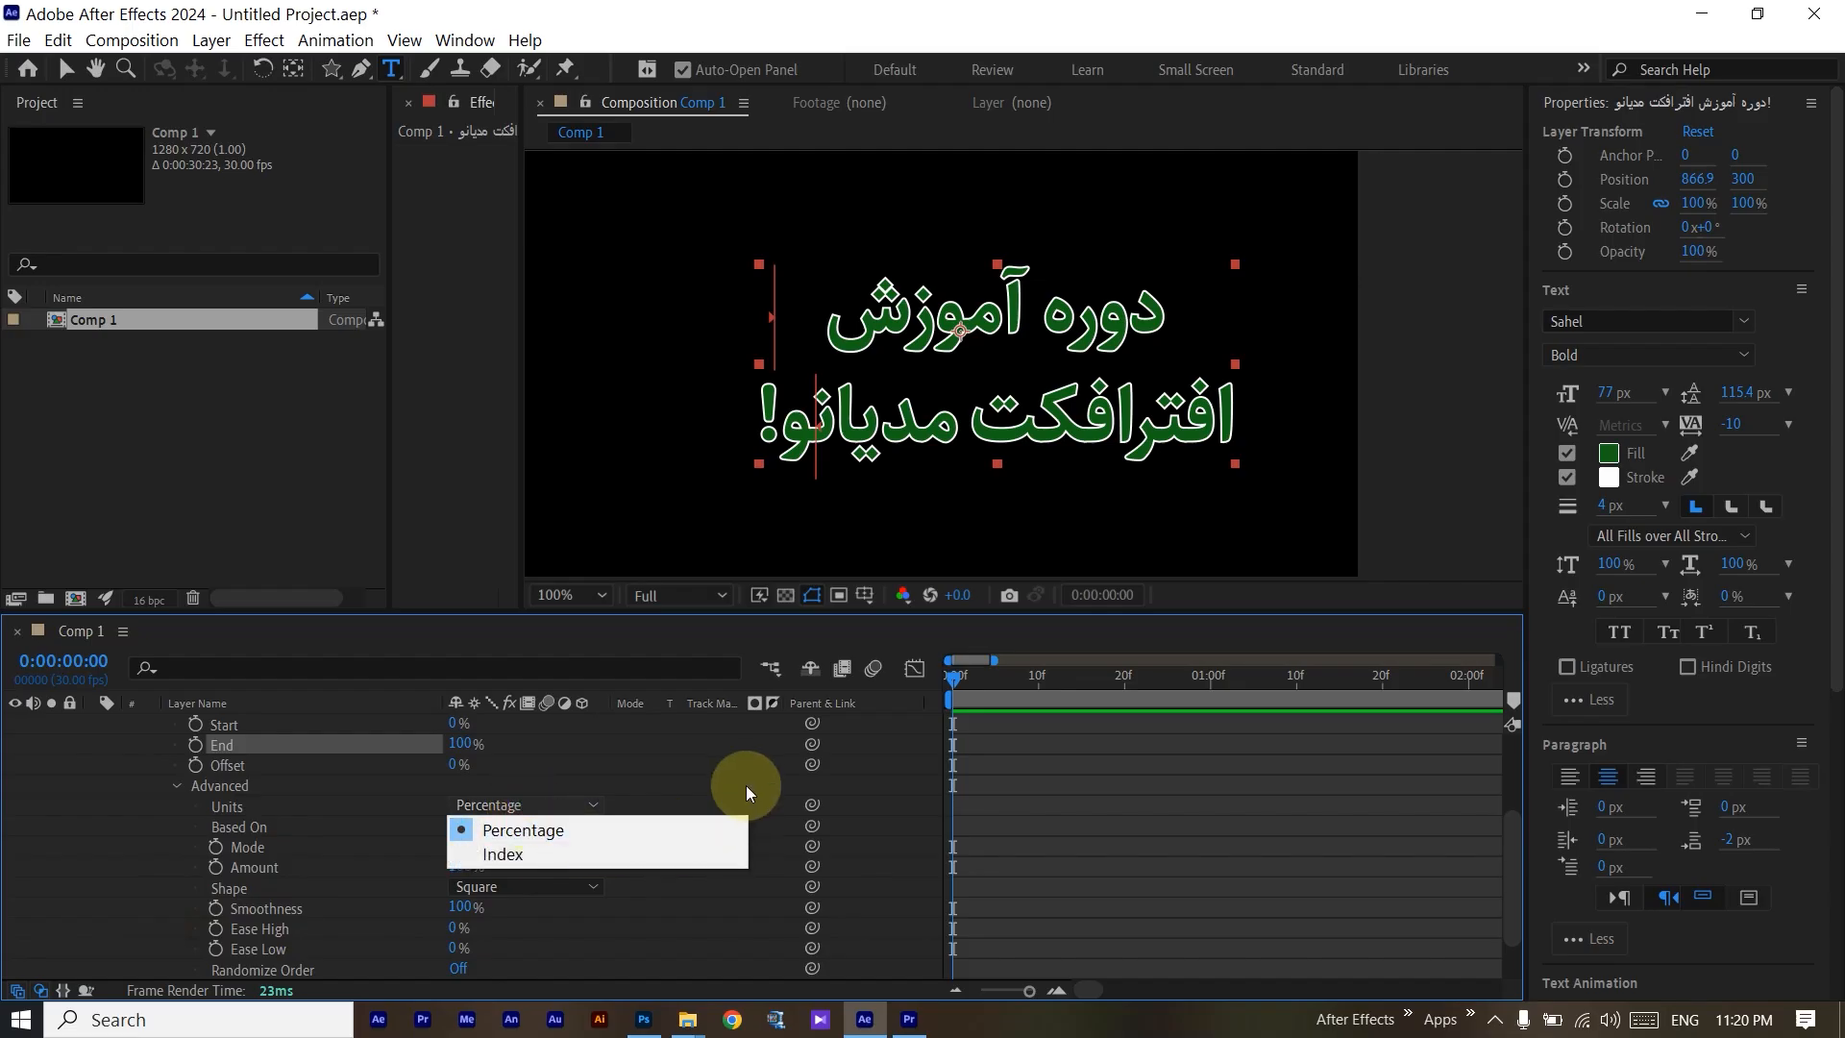
{"action": "left_click", "coordinate": [745, 786]}
{"action": "left_click", "coordinate": [538, 845]}
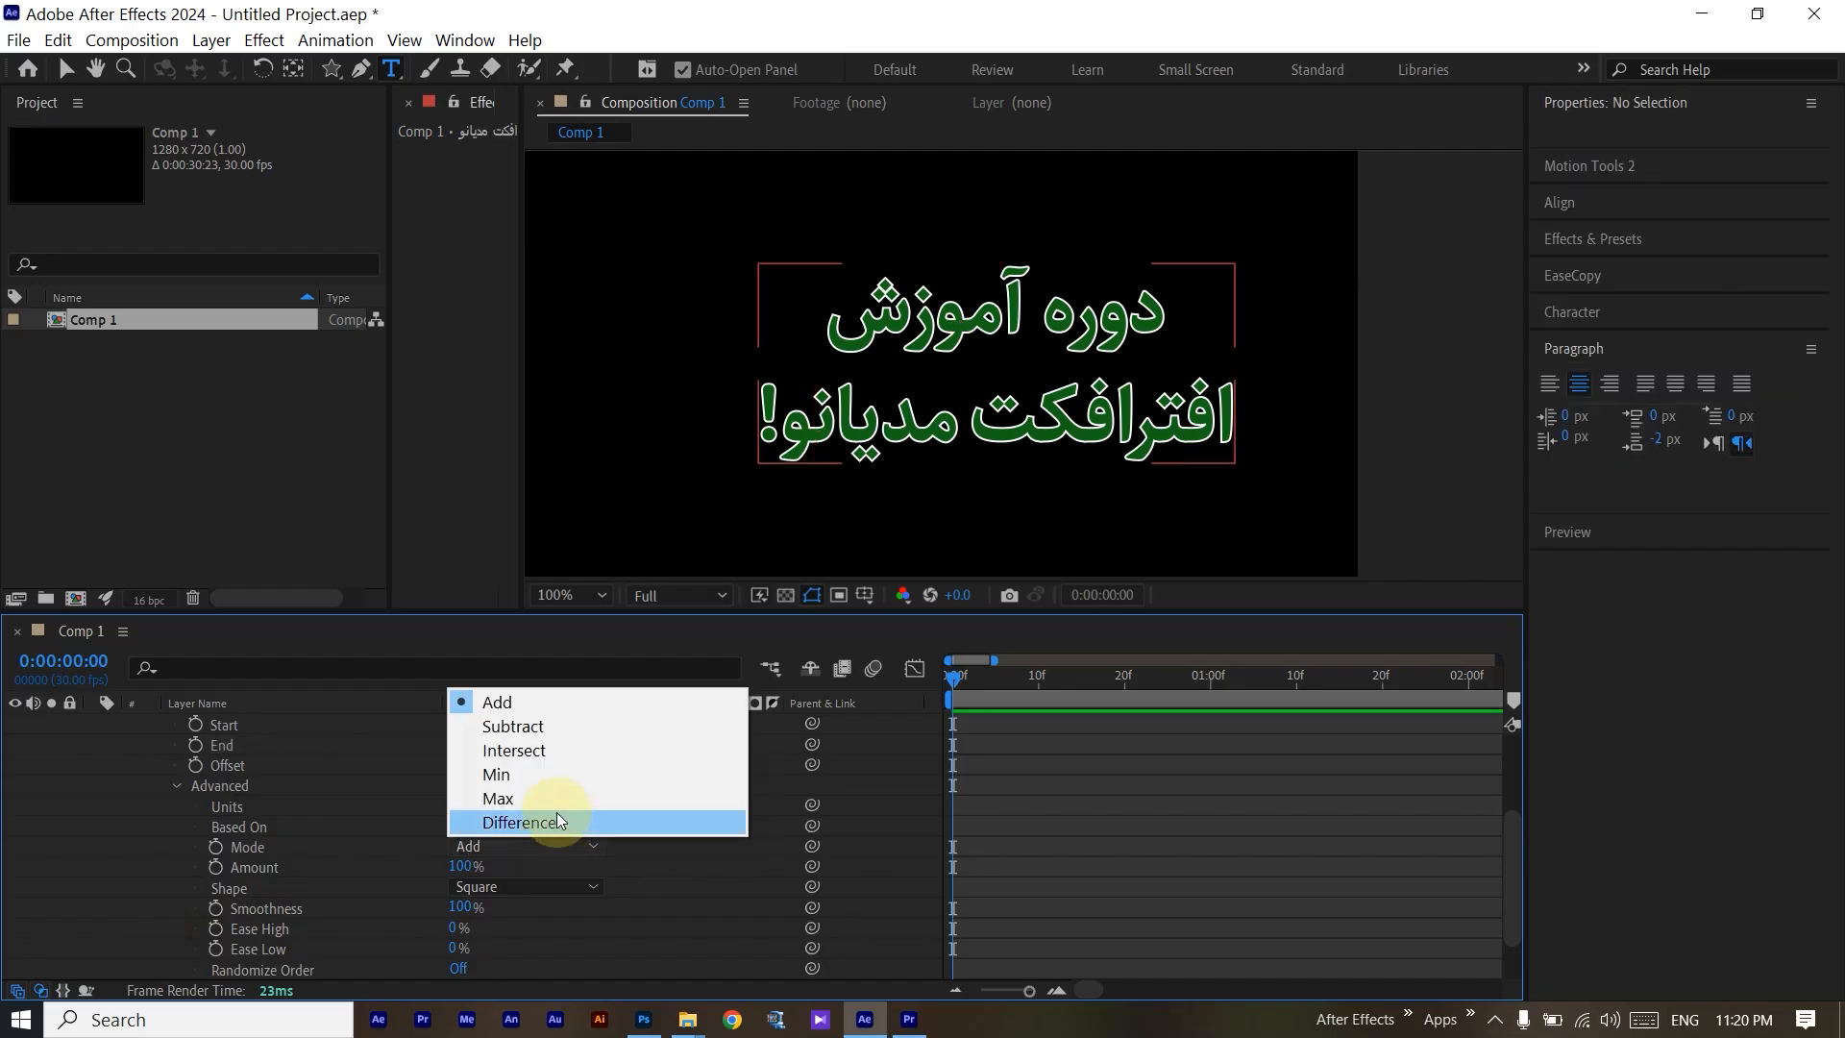
{"action": "left_click", "coordinate": [788, 803]}
{"action": "left_click", "coordinate": [510, 826]}
{"action": "left_click", "coordinate": [510, 851]}
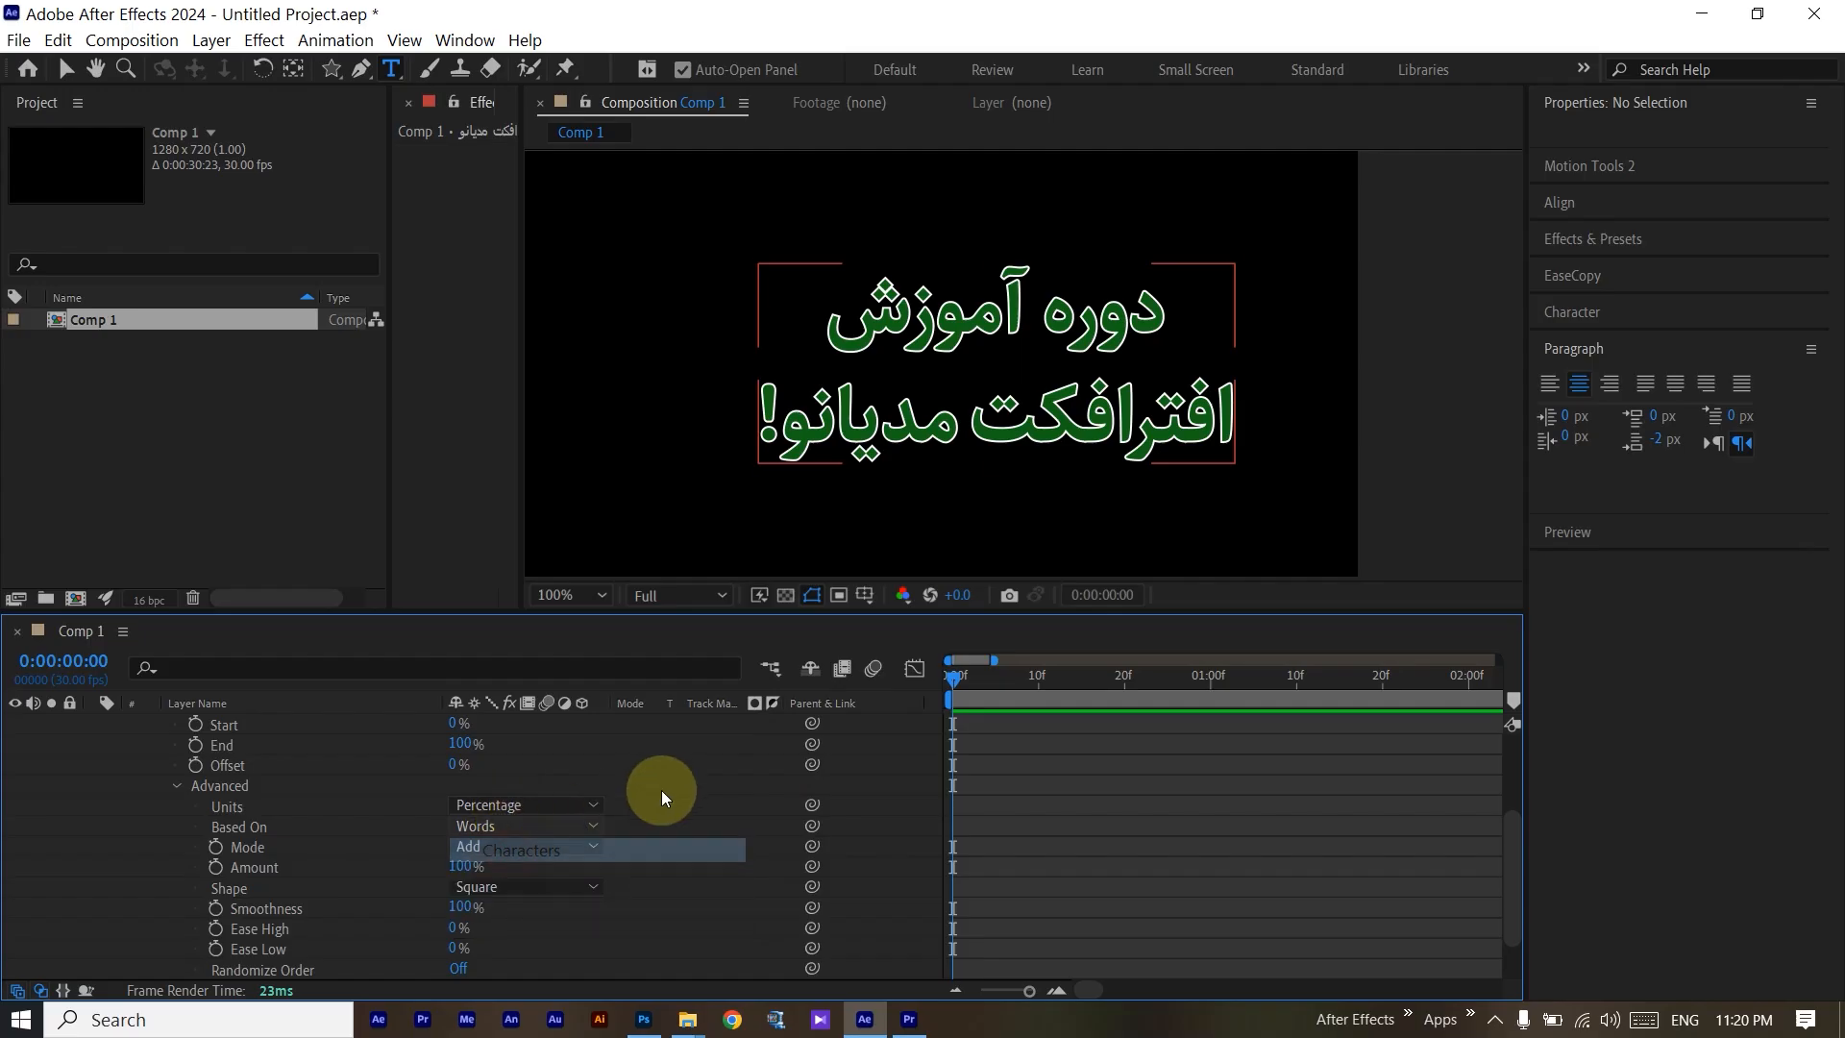
Scrub Range Selector 1's End to preview the character-by-character movement, finishing at 0%.
{"action": "scroll", "coordinate": [487, 781], "scroll_direction": "up", "scroll_amount": 1}
{"action": "left_click_drag", "start_coordinate": [470, 815], "coordinate": [226, 810]}
{"action": "left_click", "coordinate": [535, 790]}
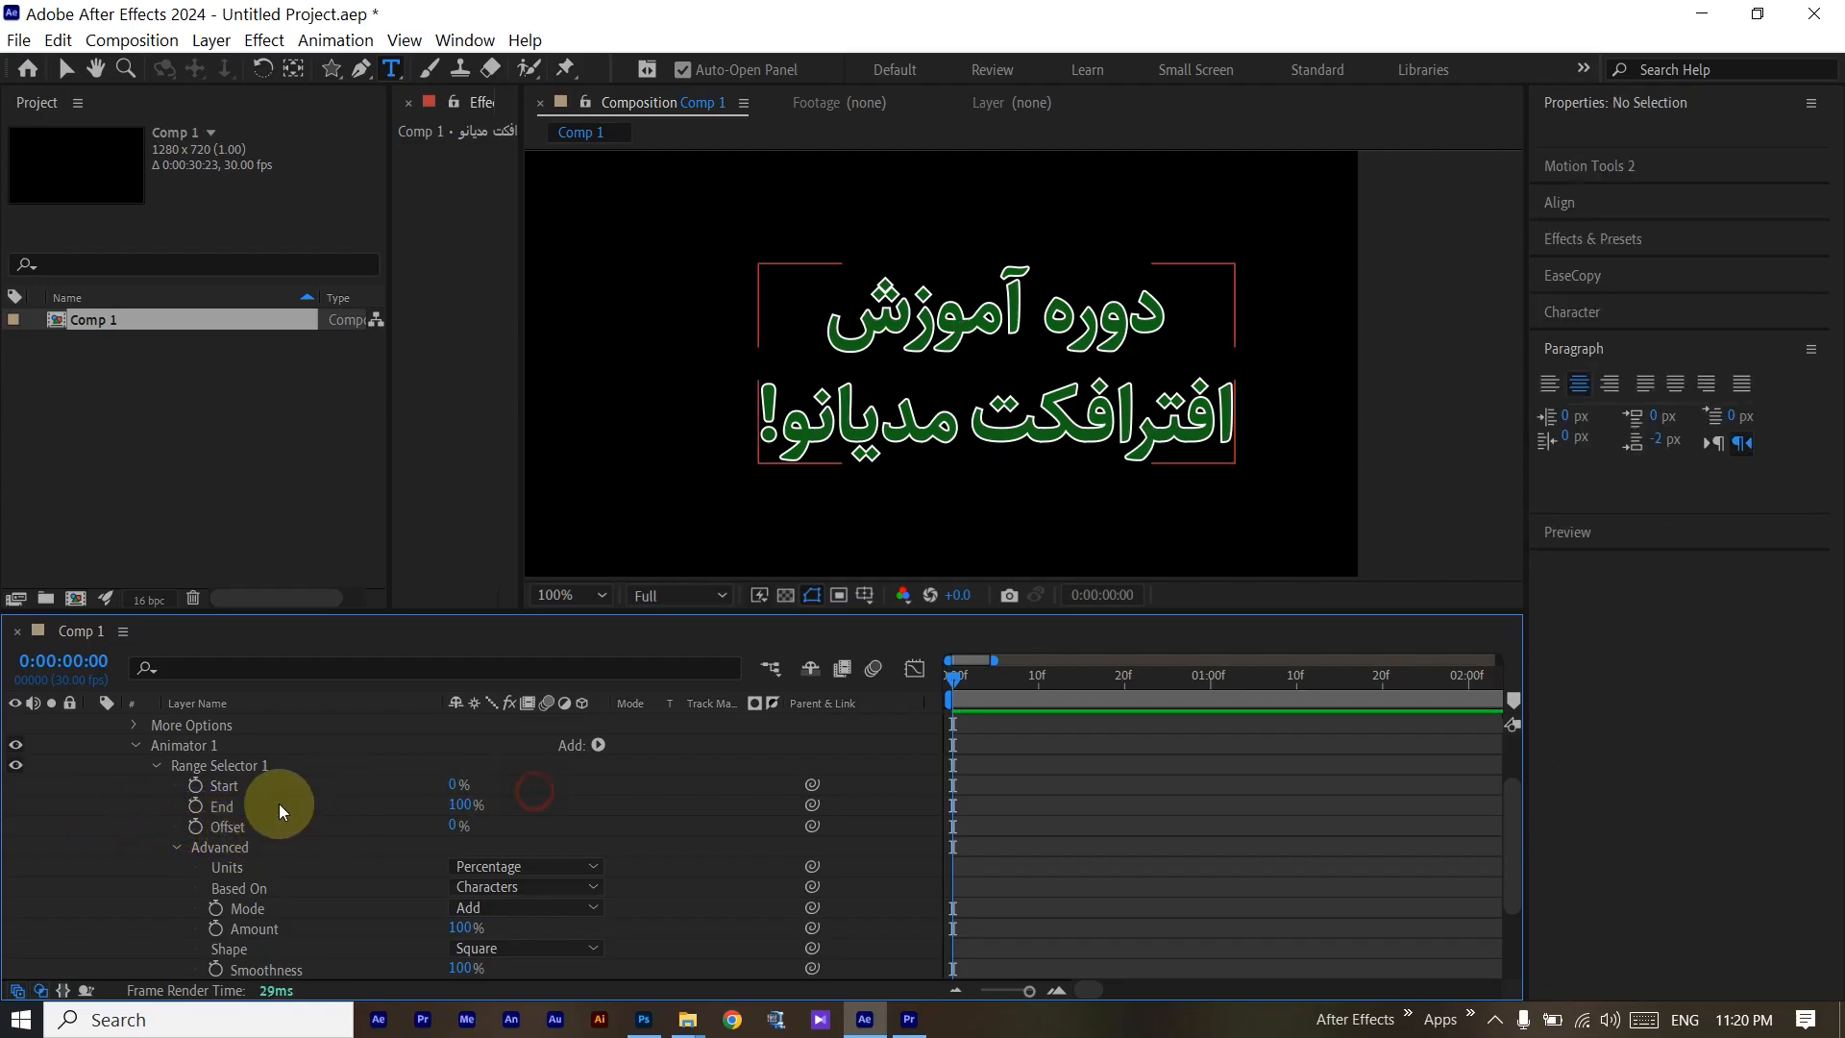
{"action": "left_click", "coordinate": [156, 769]}
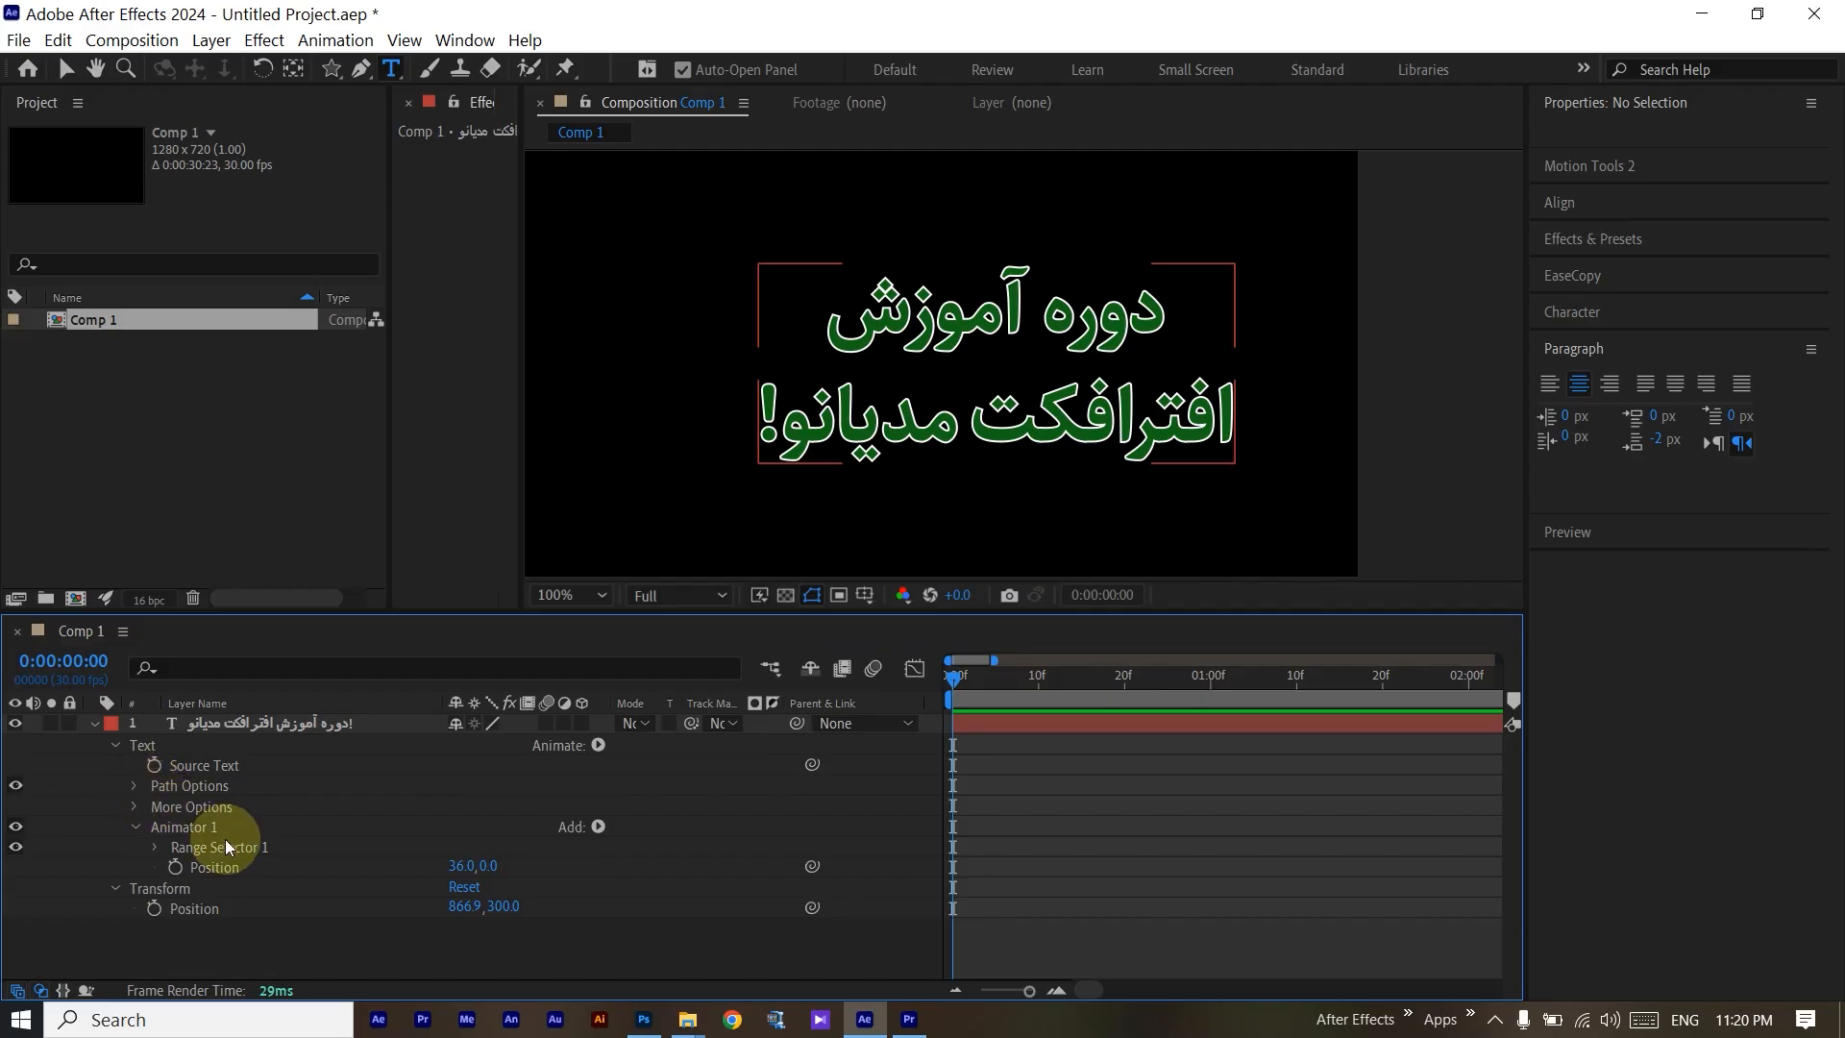
{"action": "left_click", "coordinate": [155, 848]}
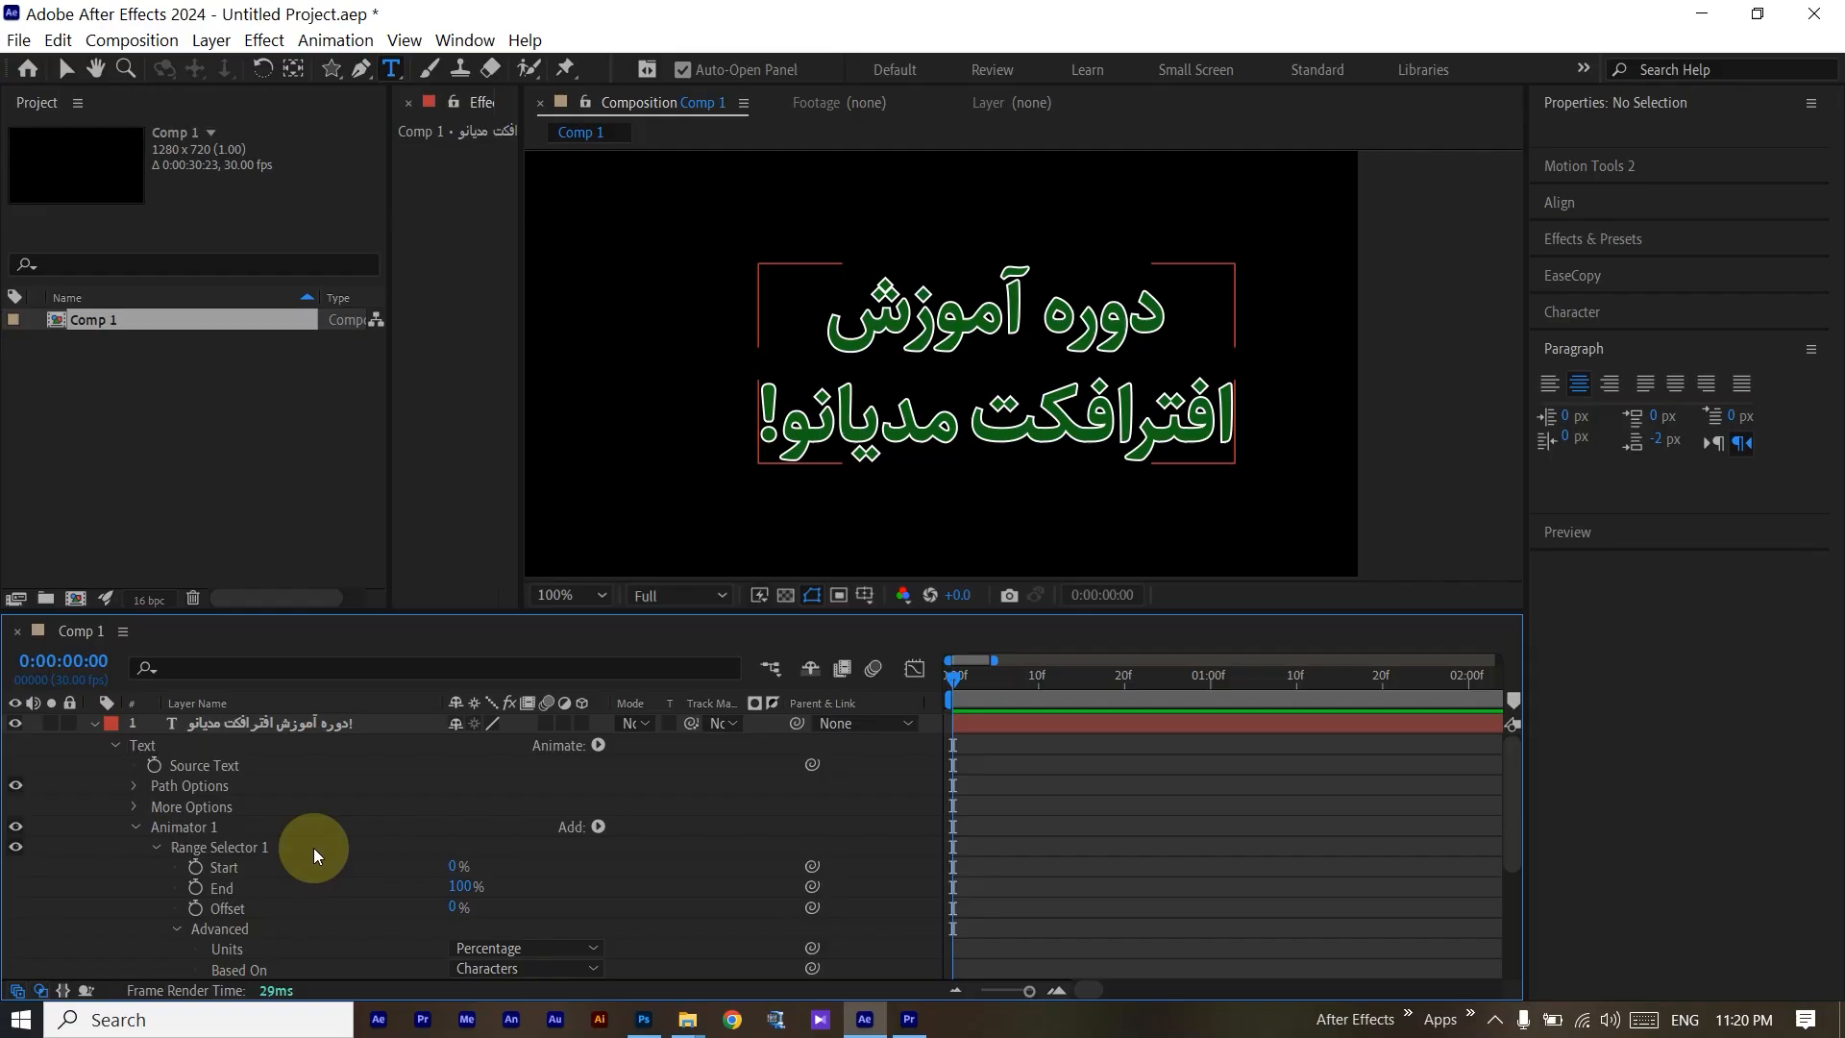
{"action": "scroll", "coordinate": [384, 836], "scroll_direction": "down", "scroll_amount": 1}
{"action": "left_click_drag", "start_coordinate": [475, 826], "coordinate": [420, 842]}
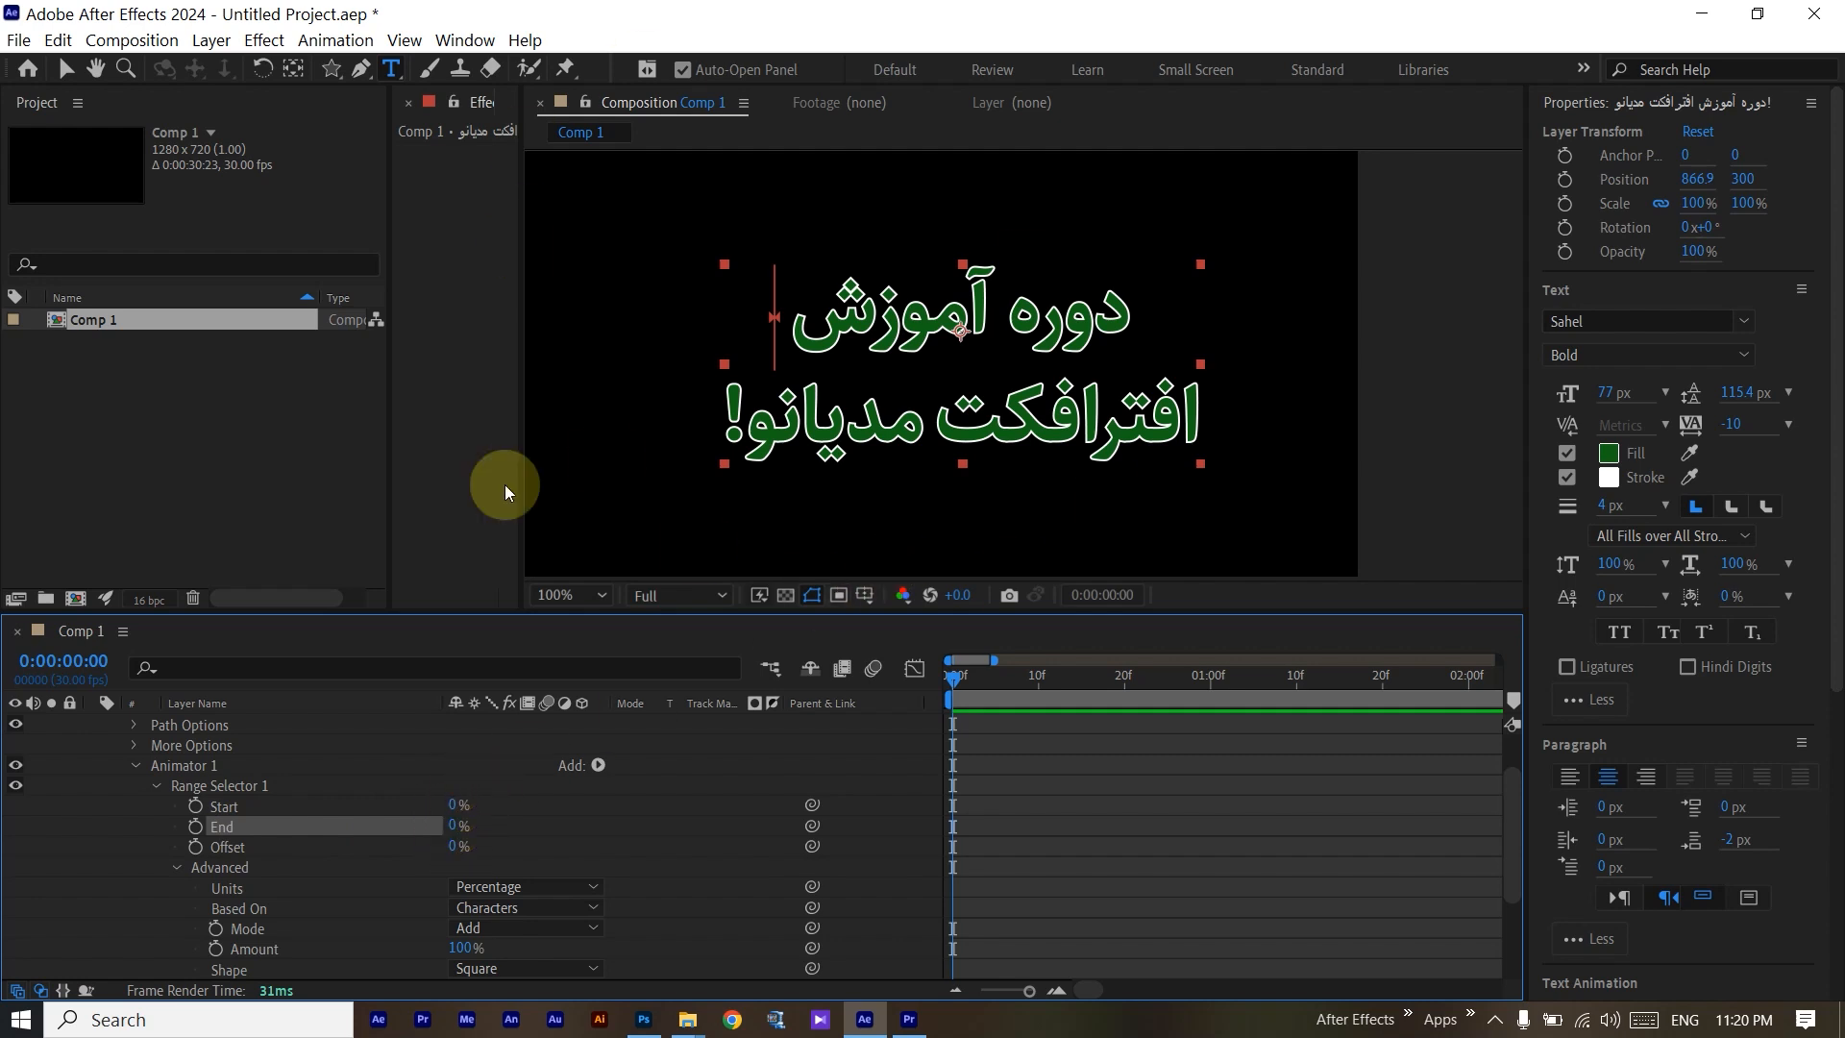
Collapse the Advanced options and set Animator 1's Position to 61, 0.
{"action": "scroll", "coordinate": [329, 878], "scroll_direction": "down", "scroll_amount": 1}
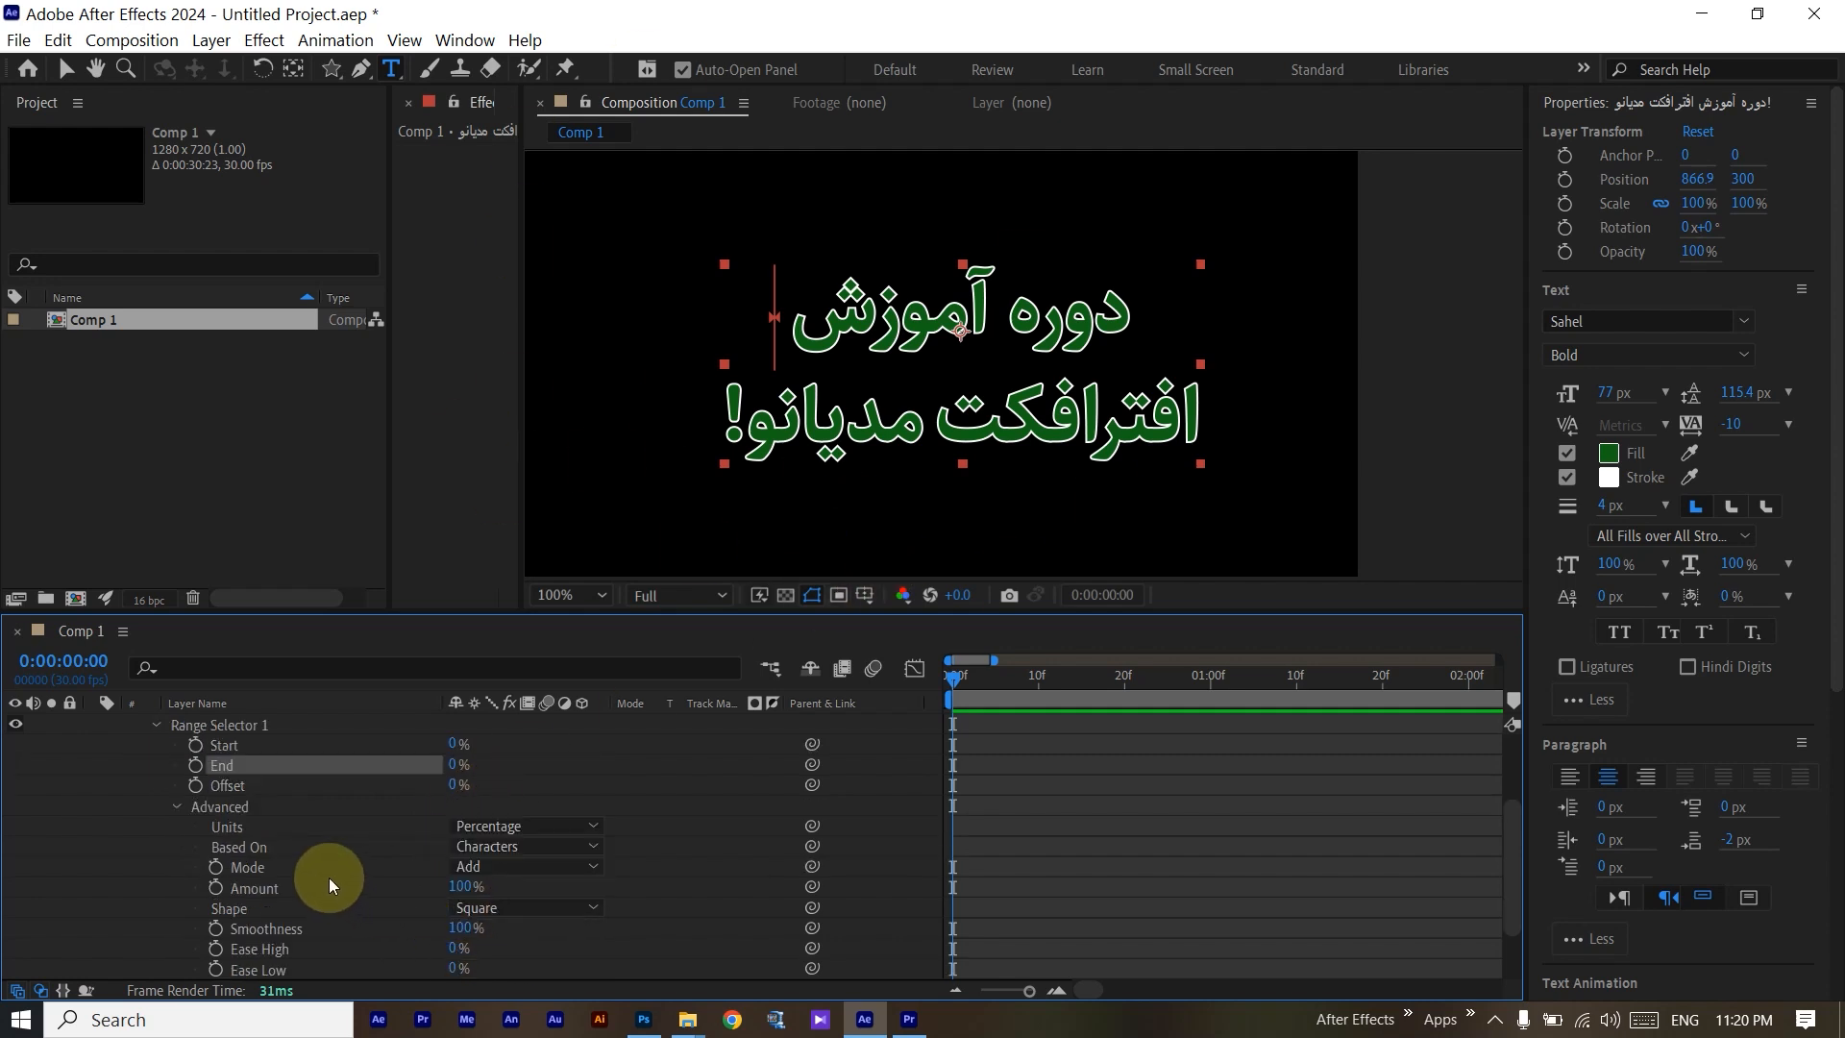
{"action": "left_click", "coordinate": [177, 808]}
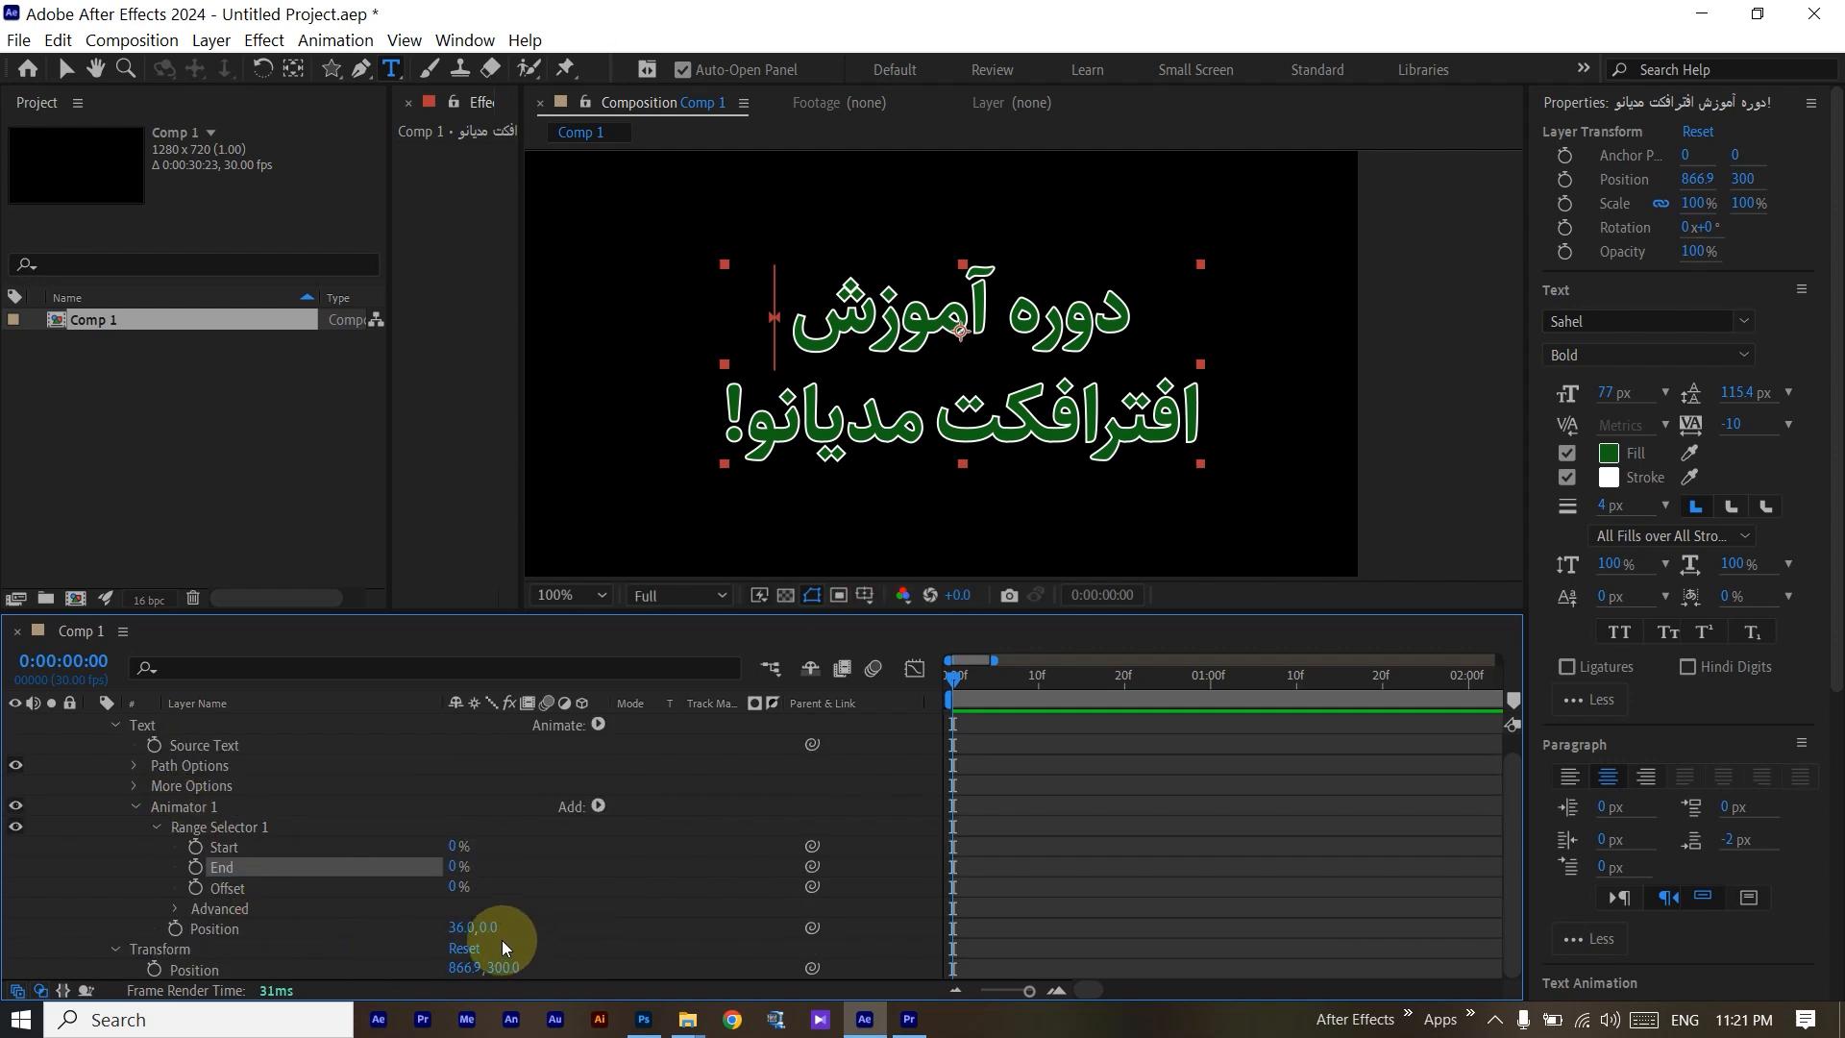
{"action": "left_click_drag", "start_coordinate": [459, 928], "coordinate": [562, 941]}
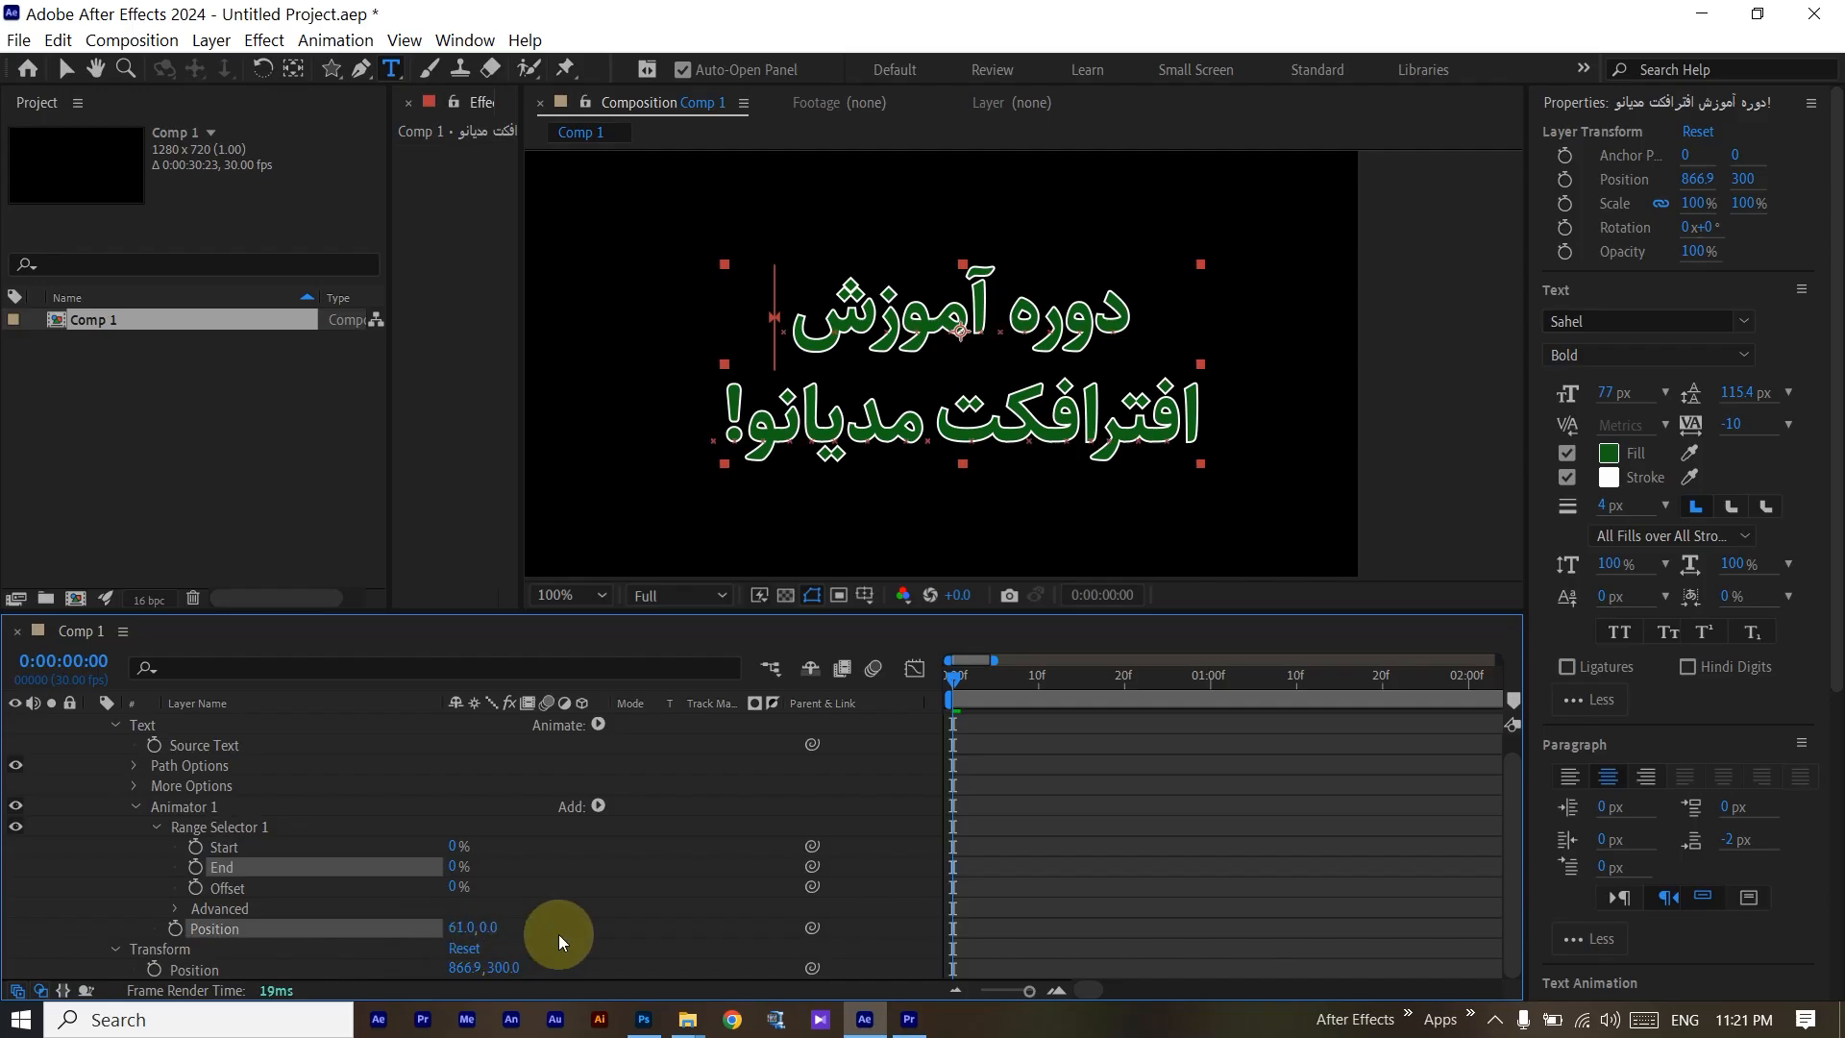
{"action": "left_click", "coordinate": [562, 941]}
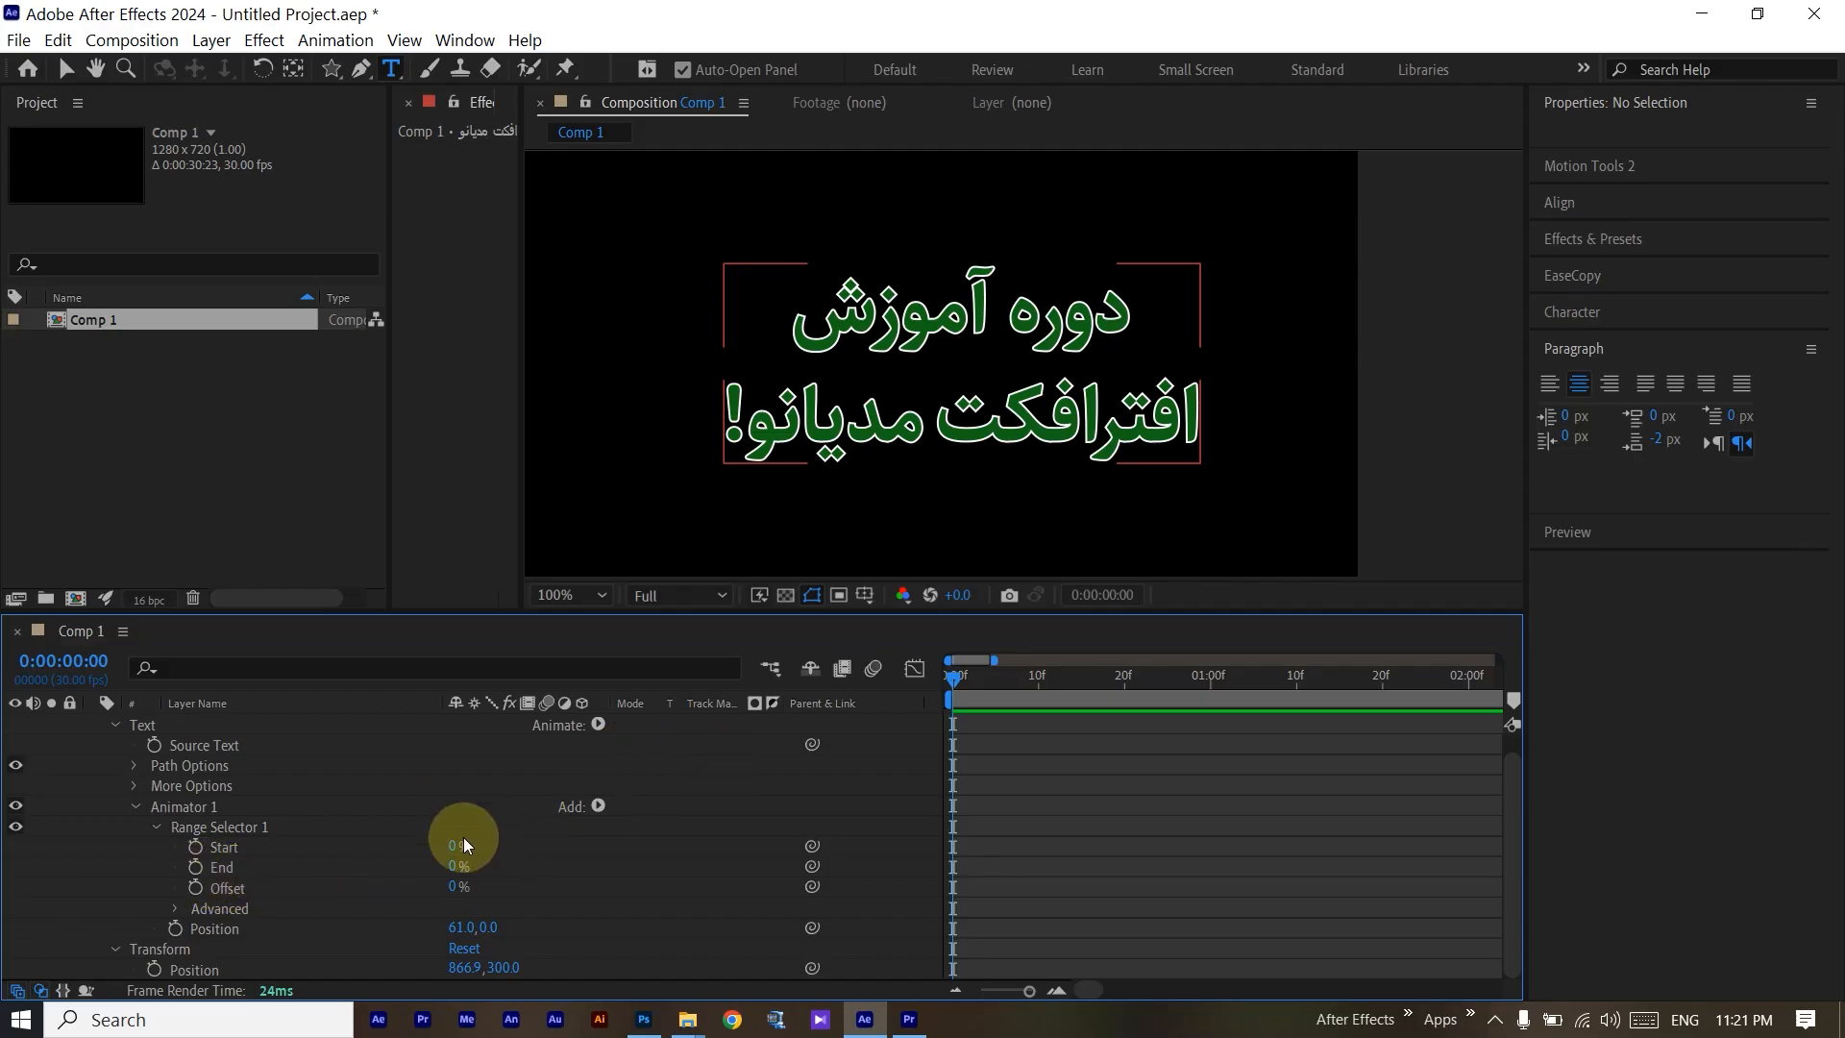
Keyframe Range Selector 1's End at 0% at 0:00:00:00 and at 100% at 0:00:02:29.
{"action": "left_click", "coordinate": [196, 868]}
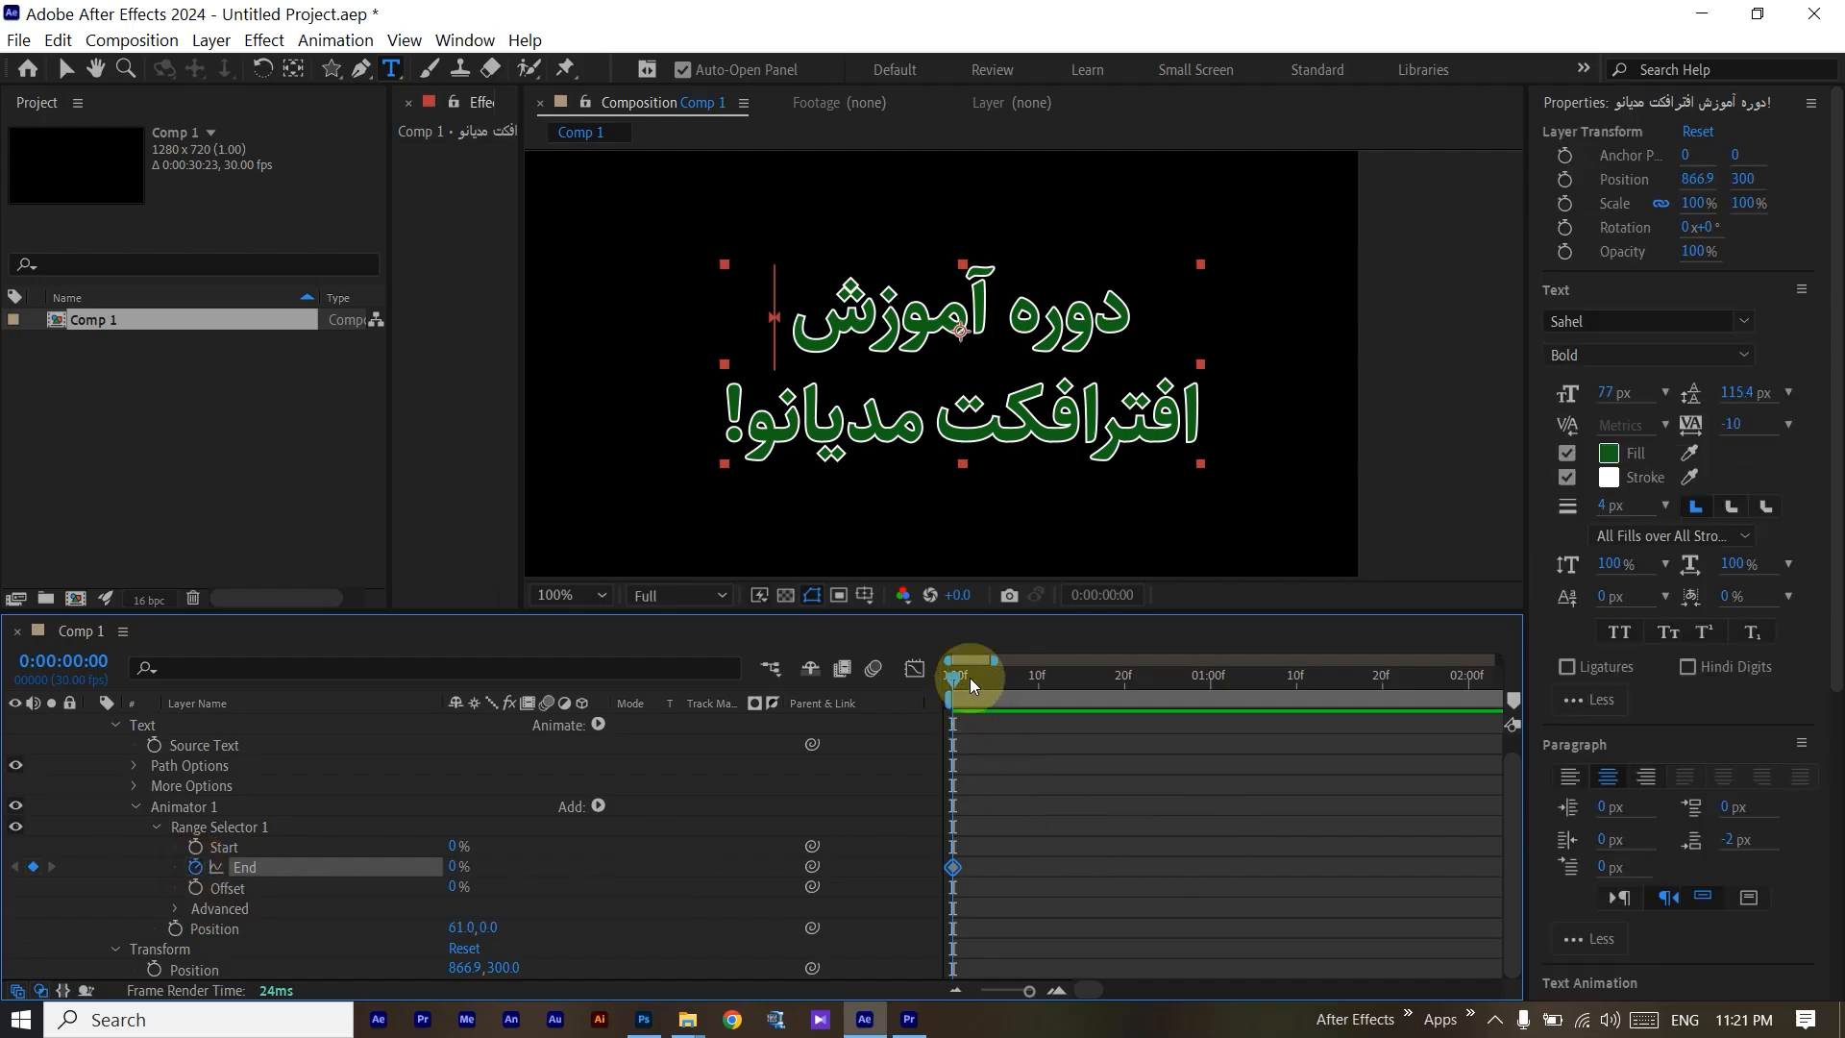
{"action": "left_click_drag", "start_coordinate": [1034, 674], "coordinate": [1391, 689]}
{"action": "scroll", "coordinate": [1326, 707], "scroll_direction": "down", "scroll_amount": 2}
{"action": "scroll", "coordinate": [1324, 707], "scroll_direction": "down", "scroll_amount": 1}
{"action": "left_click_drag", "start_coordinate": [1221, 676], "coordinate": [1398, 689]}
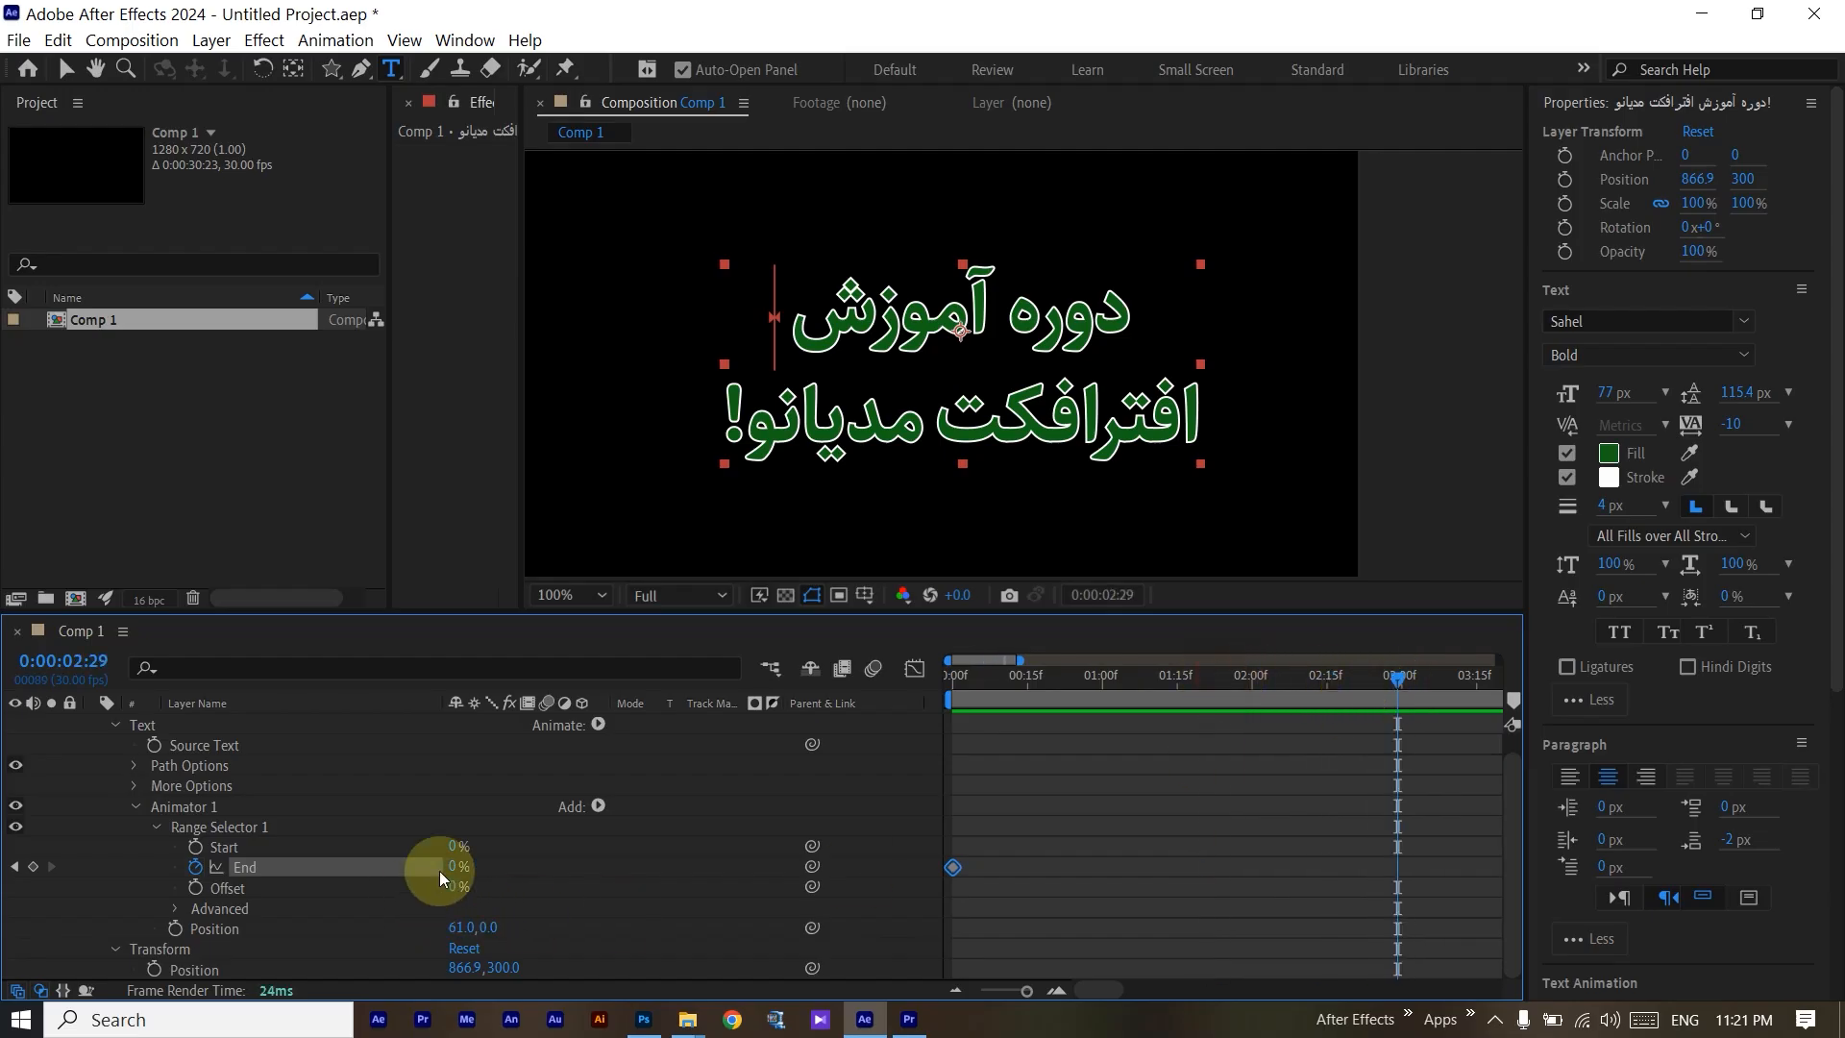
{"action": "left_click_drag", "start_coordinate": [455, 867], "coordinate": [762, 869]}
{"action": "left_click", "coordinate": [1089, 867]}
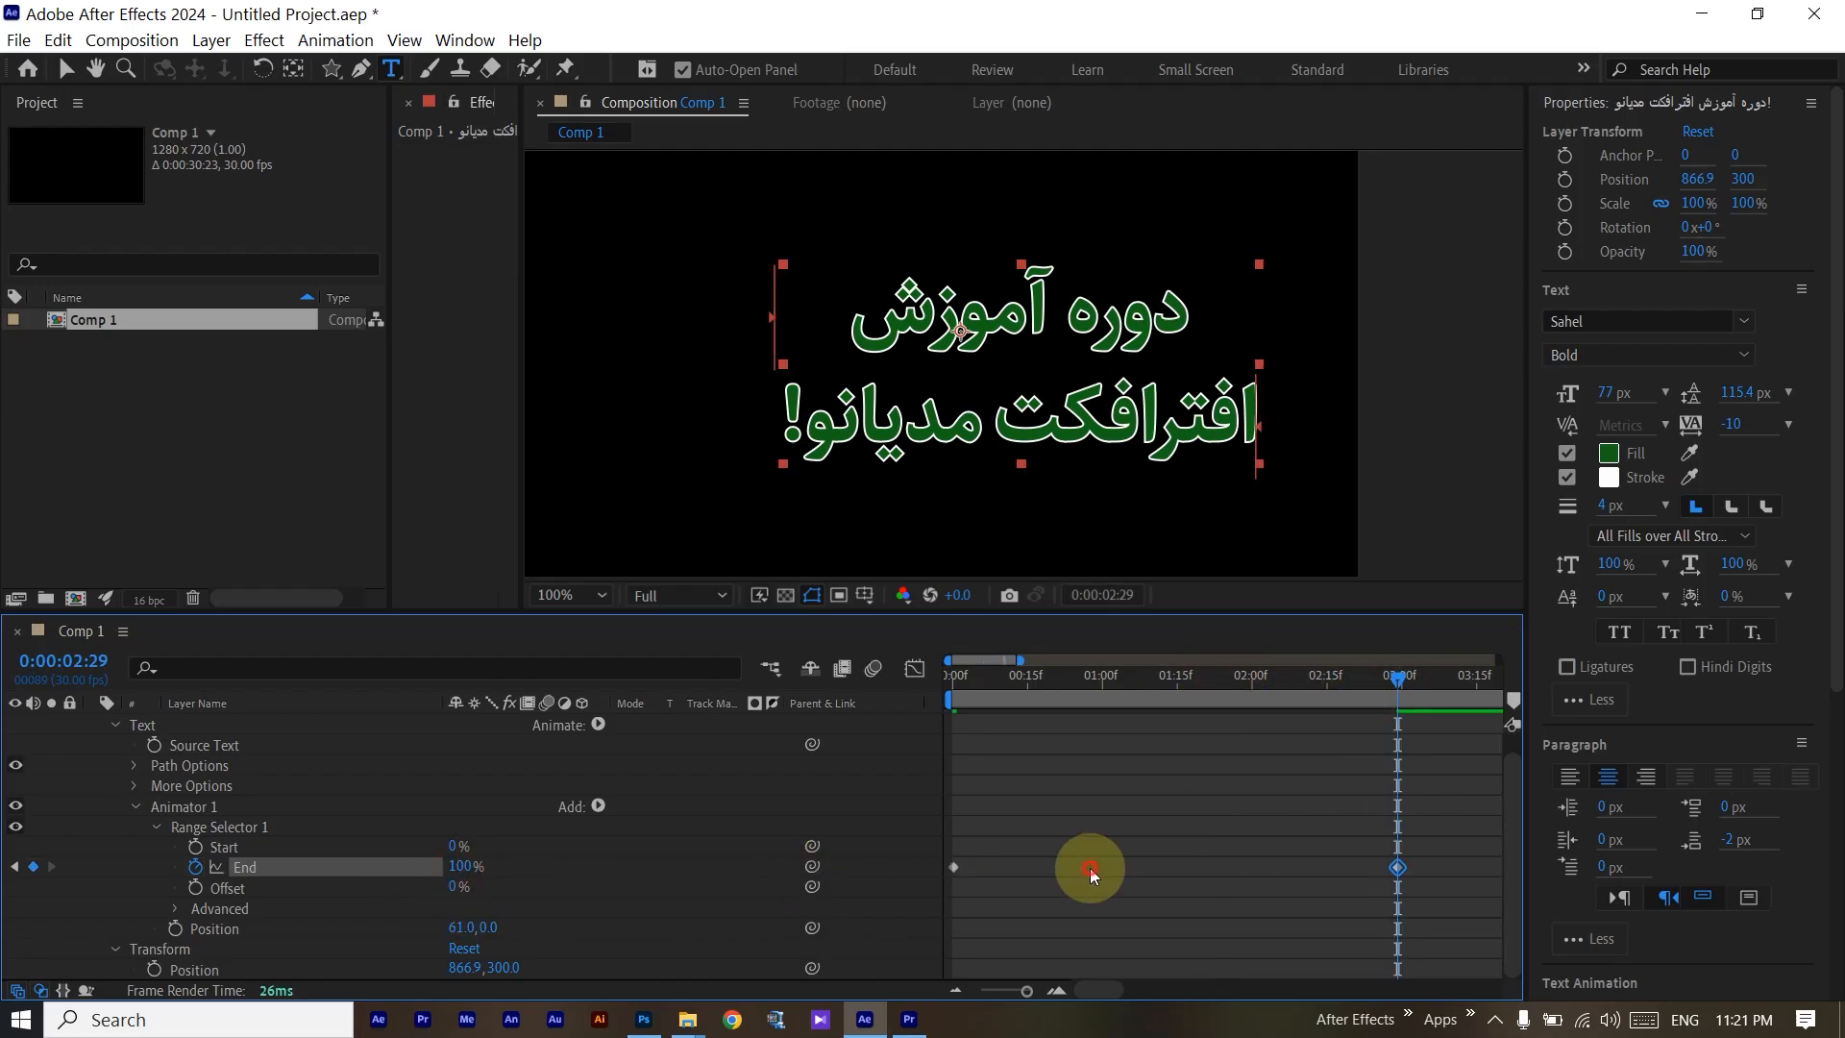
Play and scrub the composition between the two End keyframes to review the character movement, finishing at the first frame.
{"action": "left_click_drag", "start_coordinate": [999, 677], "coordinate": [888, 695]}
{"action": "key", "text": "space"}
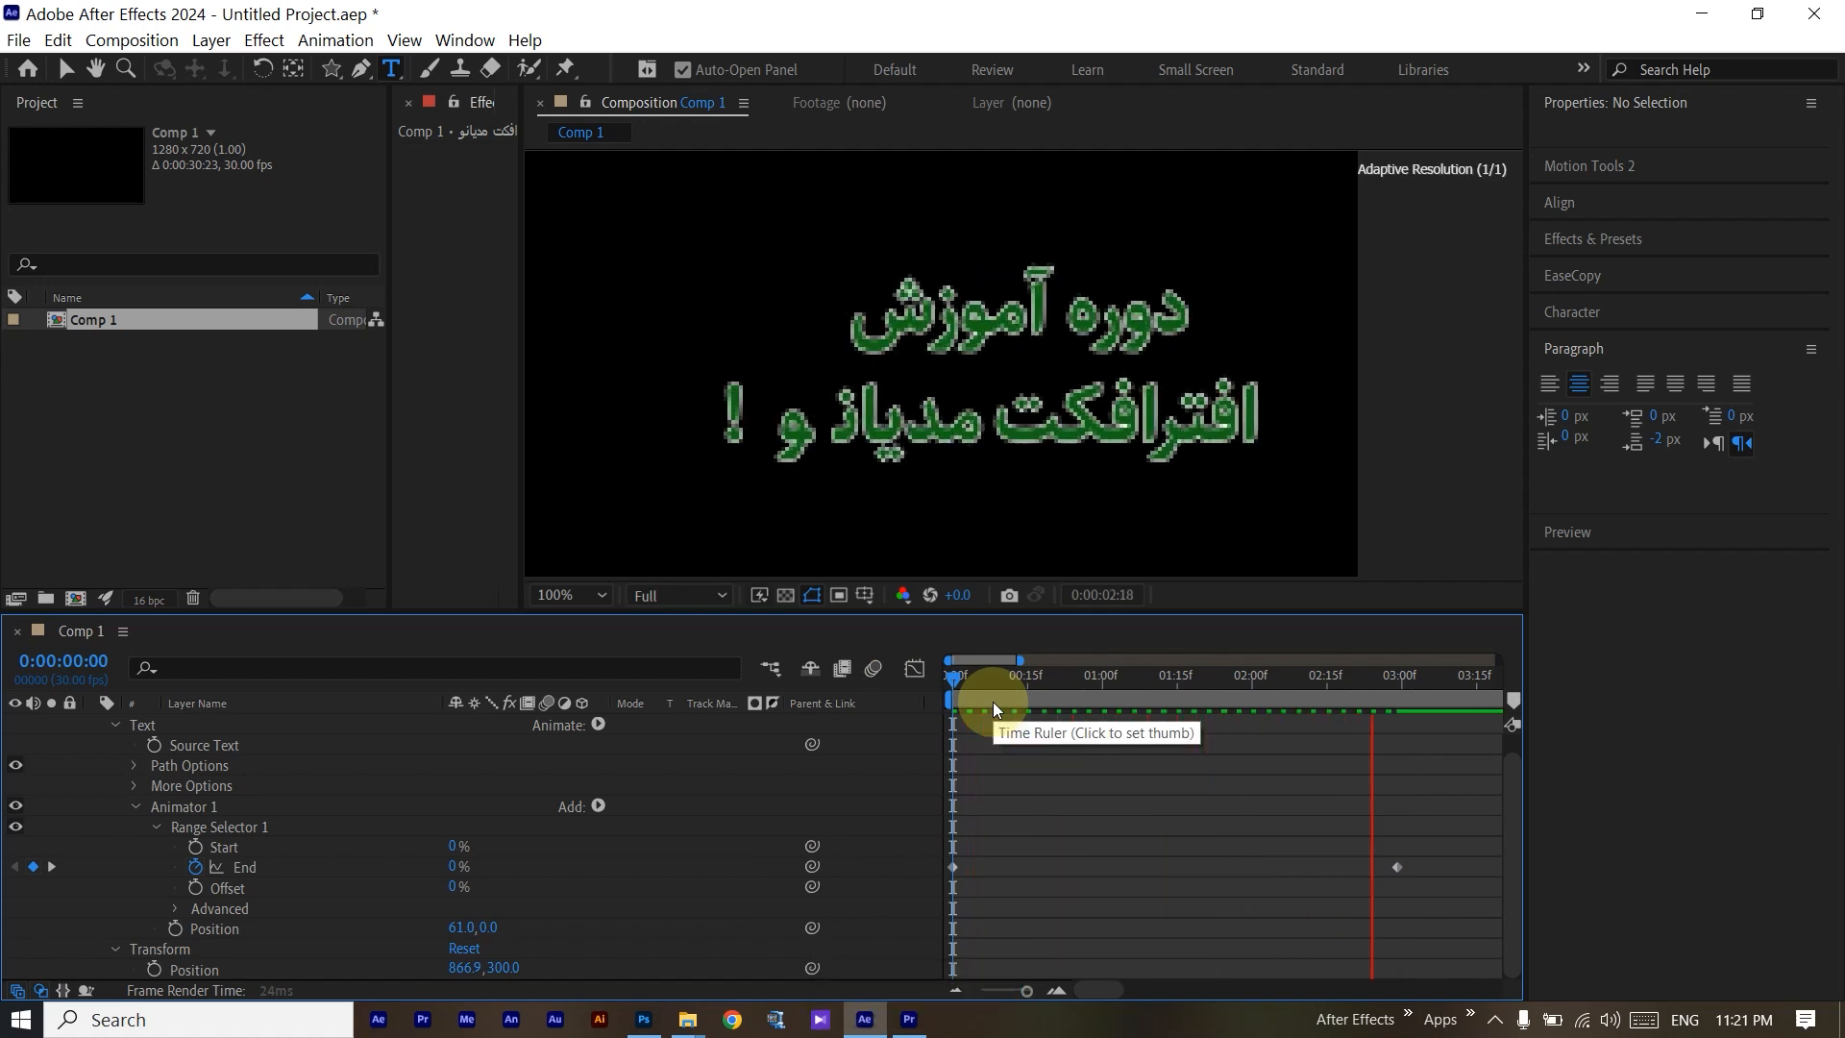
{"action": "key", "text": "space"}
{"action": "left_click_drag", "start_coordinate": [1466, 669], "coordinate": [964, 705]}
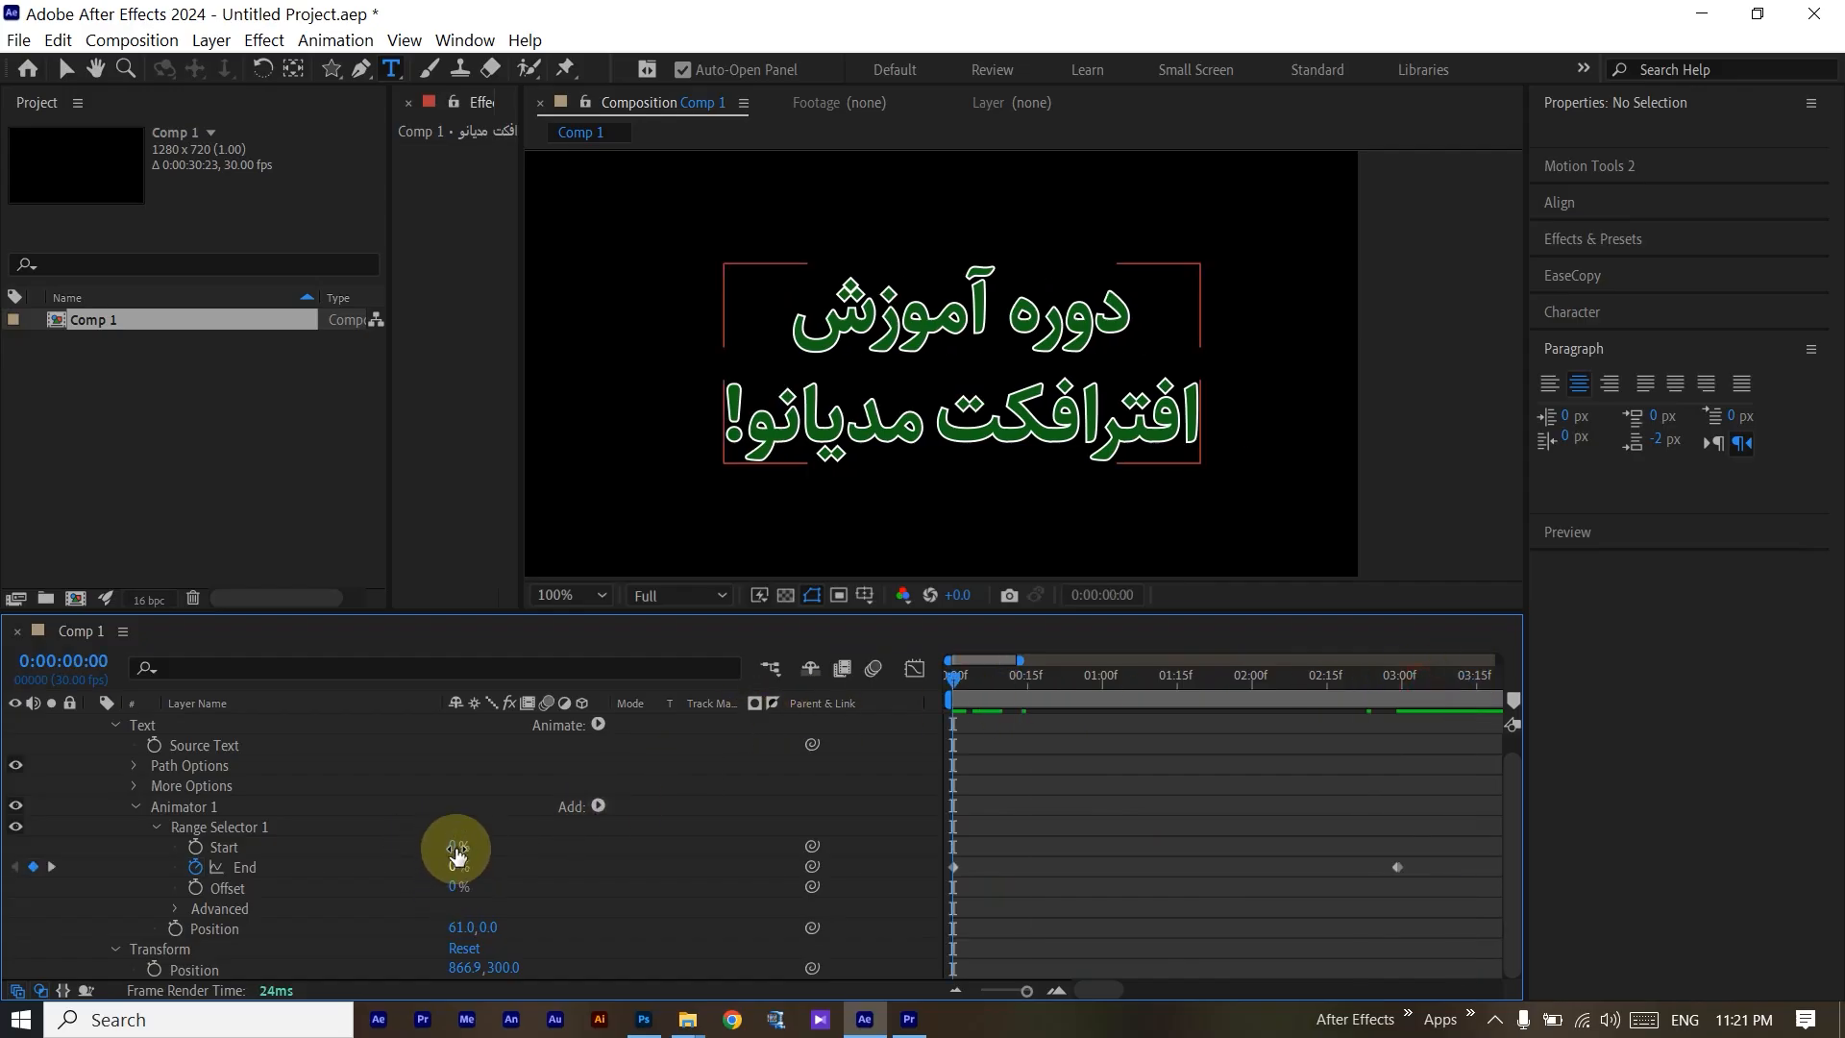
{"action": "left_click_drag", "start_coordinate": [956, 684], "coordinate": [1391, 753]}
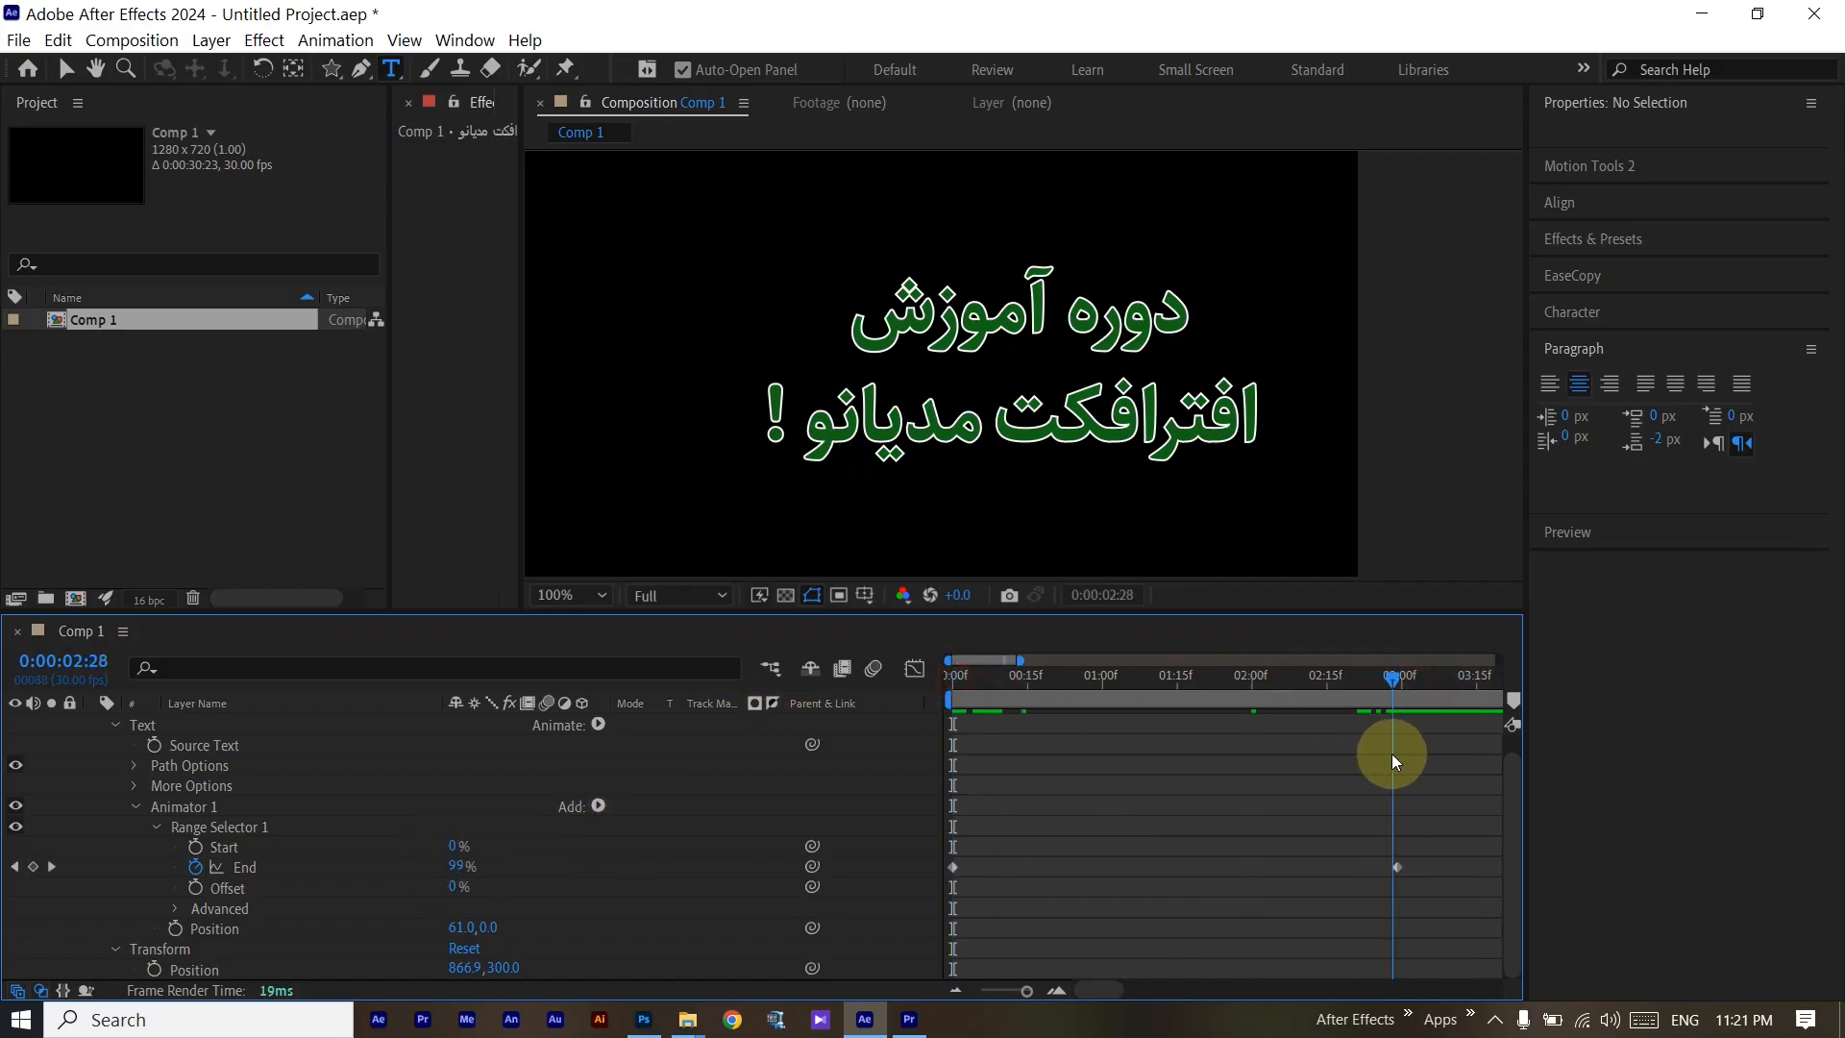
{"action": "left_click_drag", "start_coordinate": [1381, 751], "coordinate": [867, 713]}
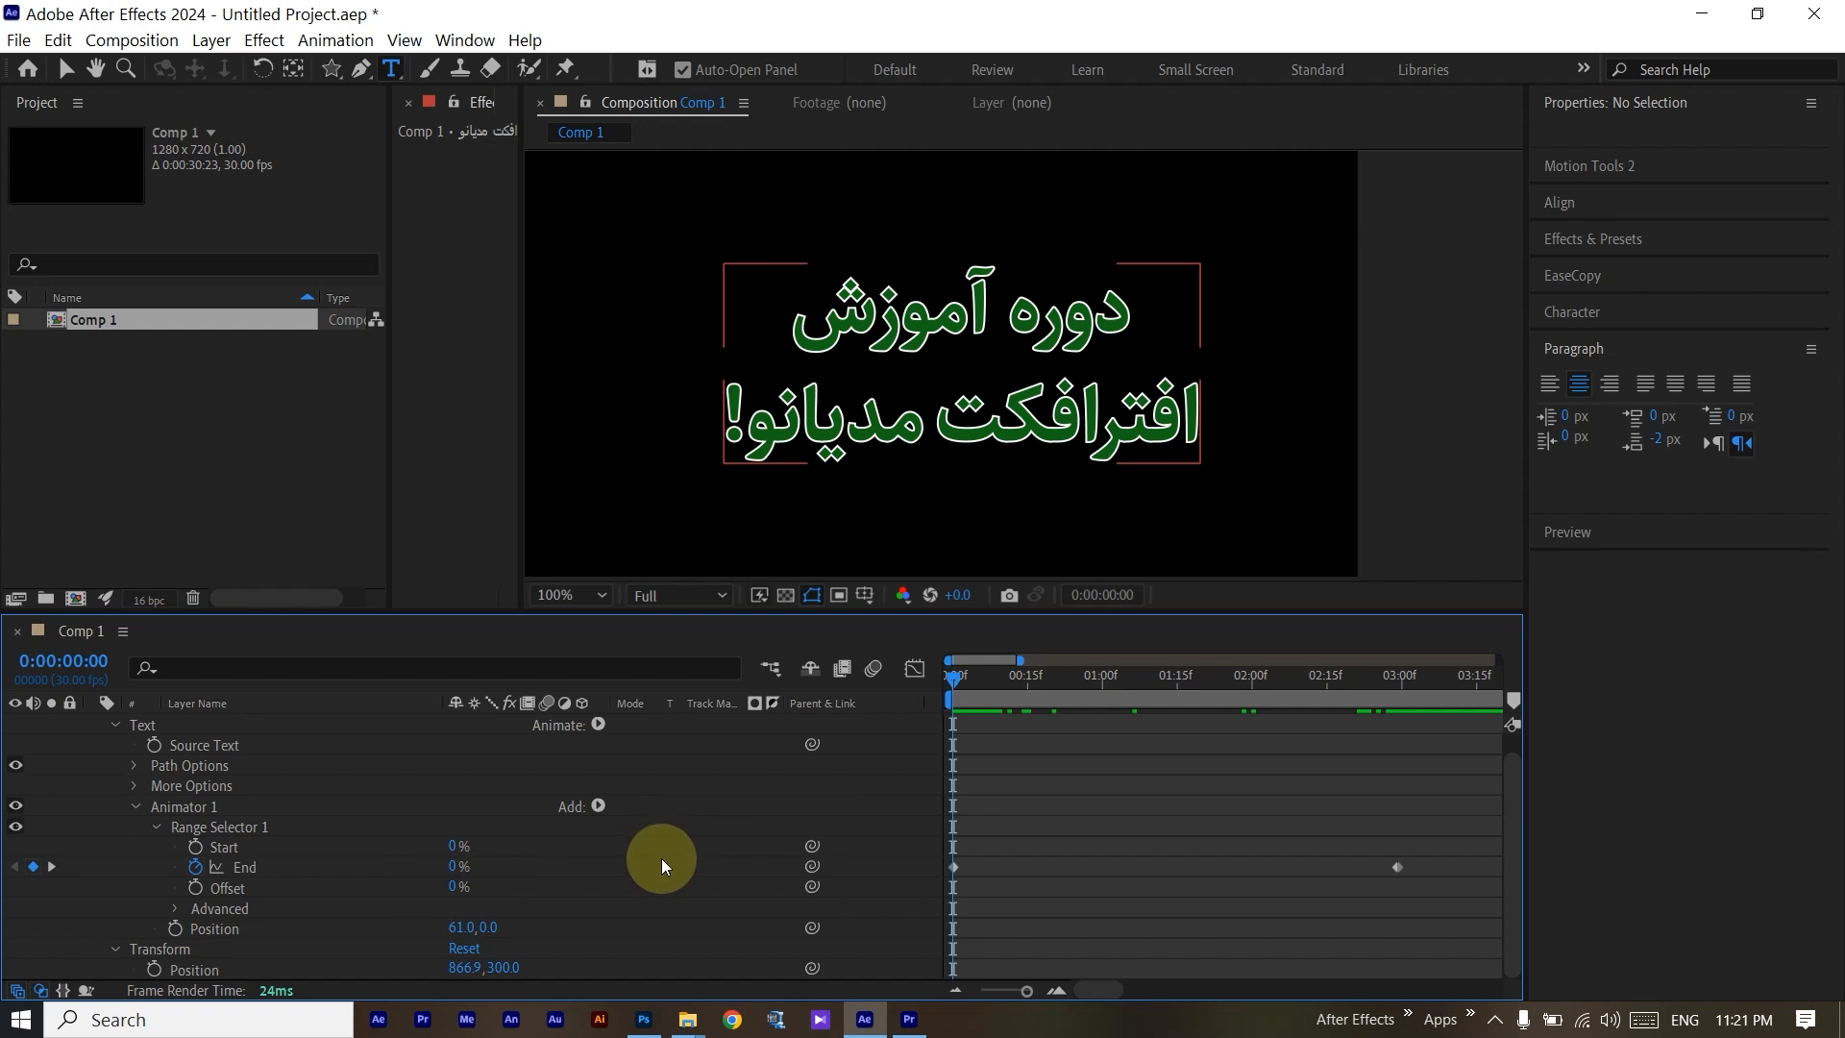
{"action": "left_click", "coordinate": [193, 811]}
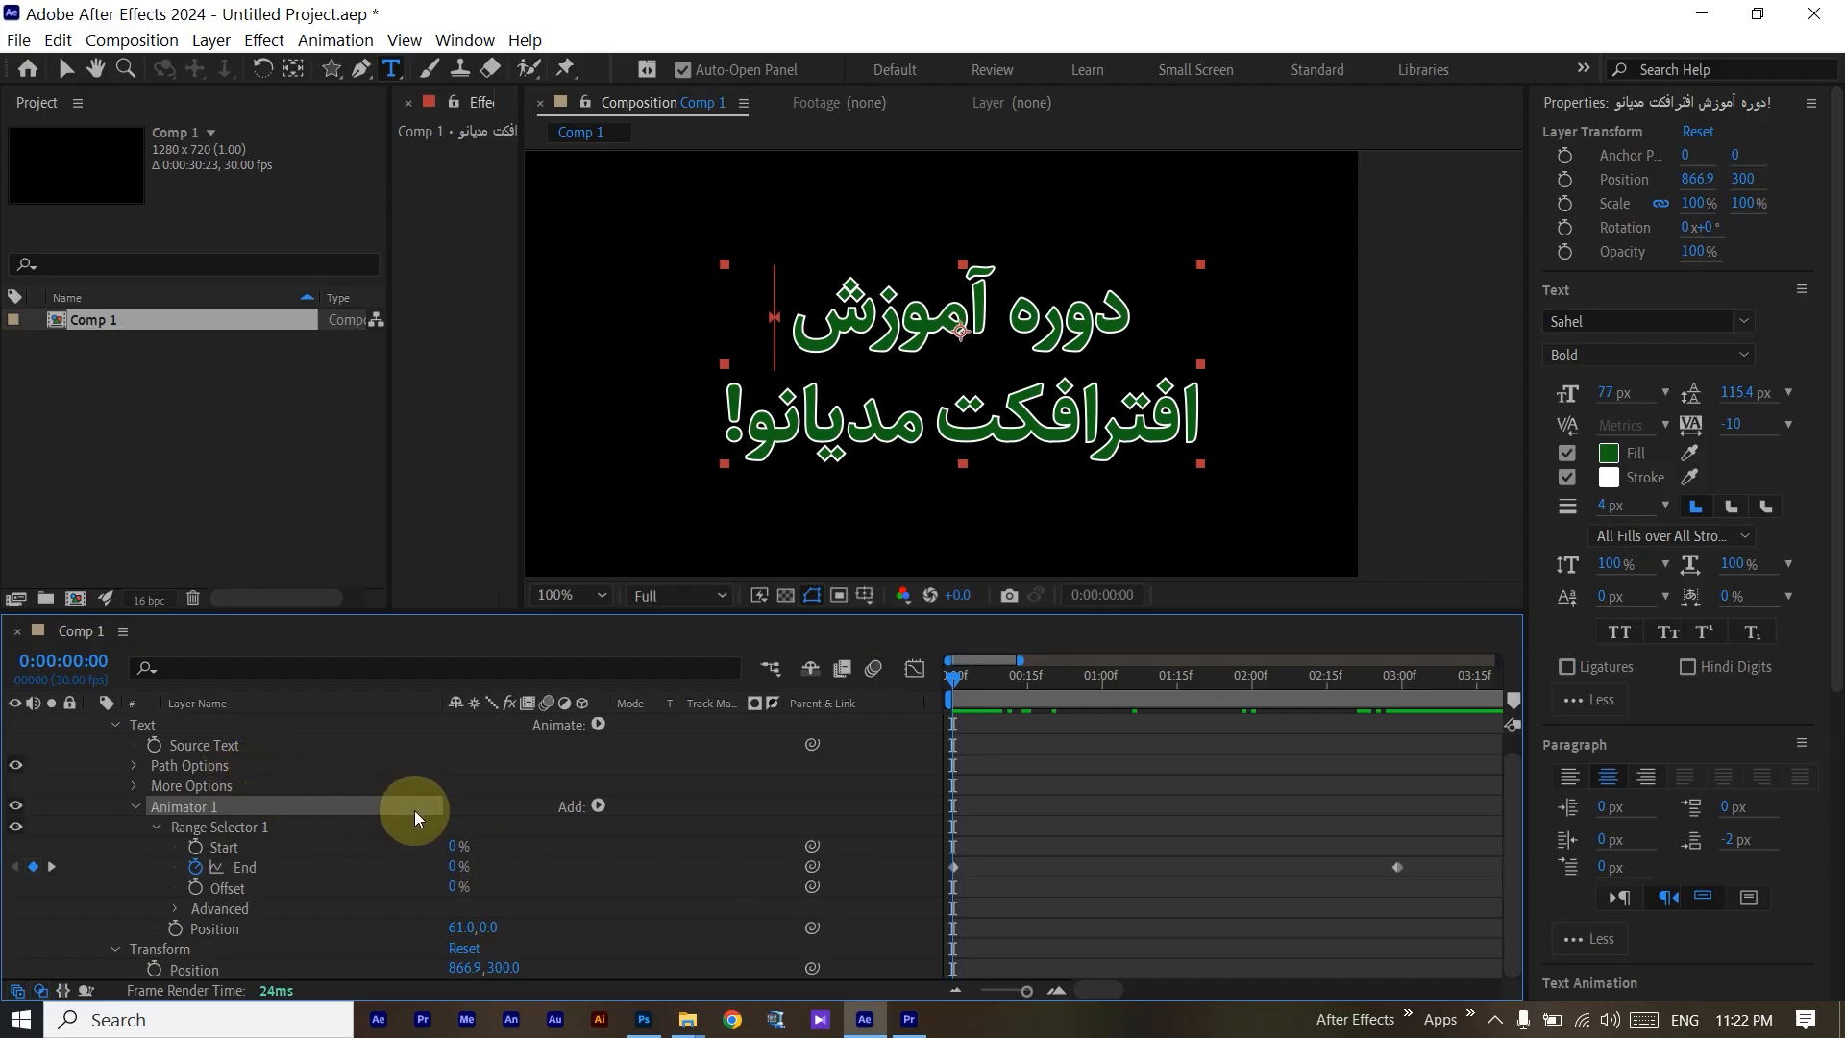
{"action": "left_click", "coordinate": [242, 927]}
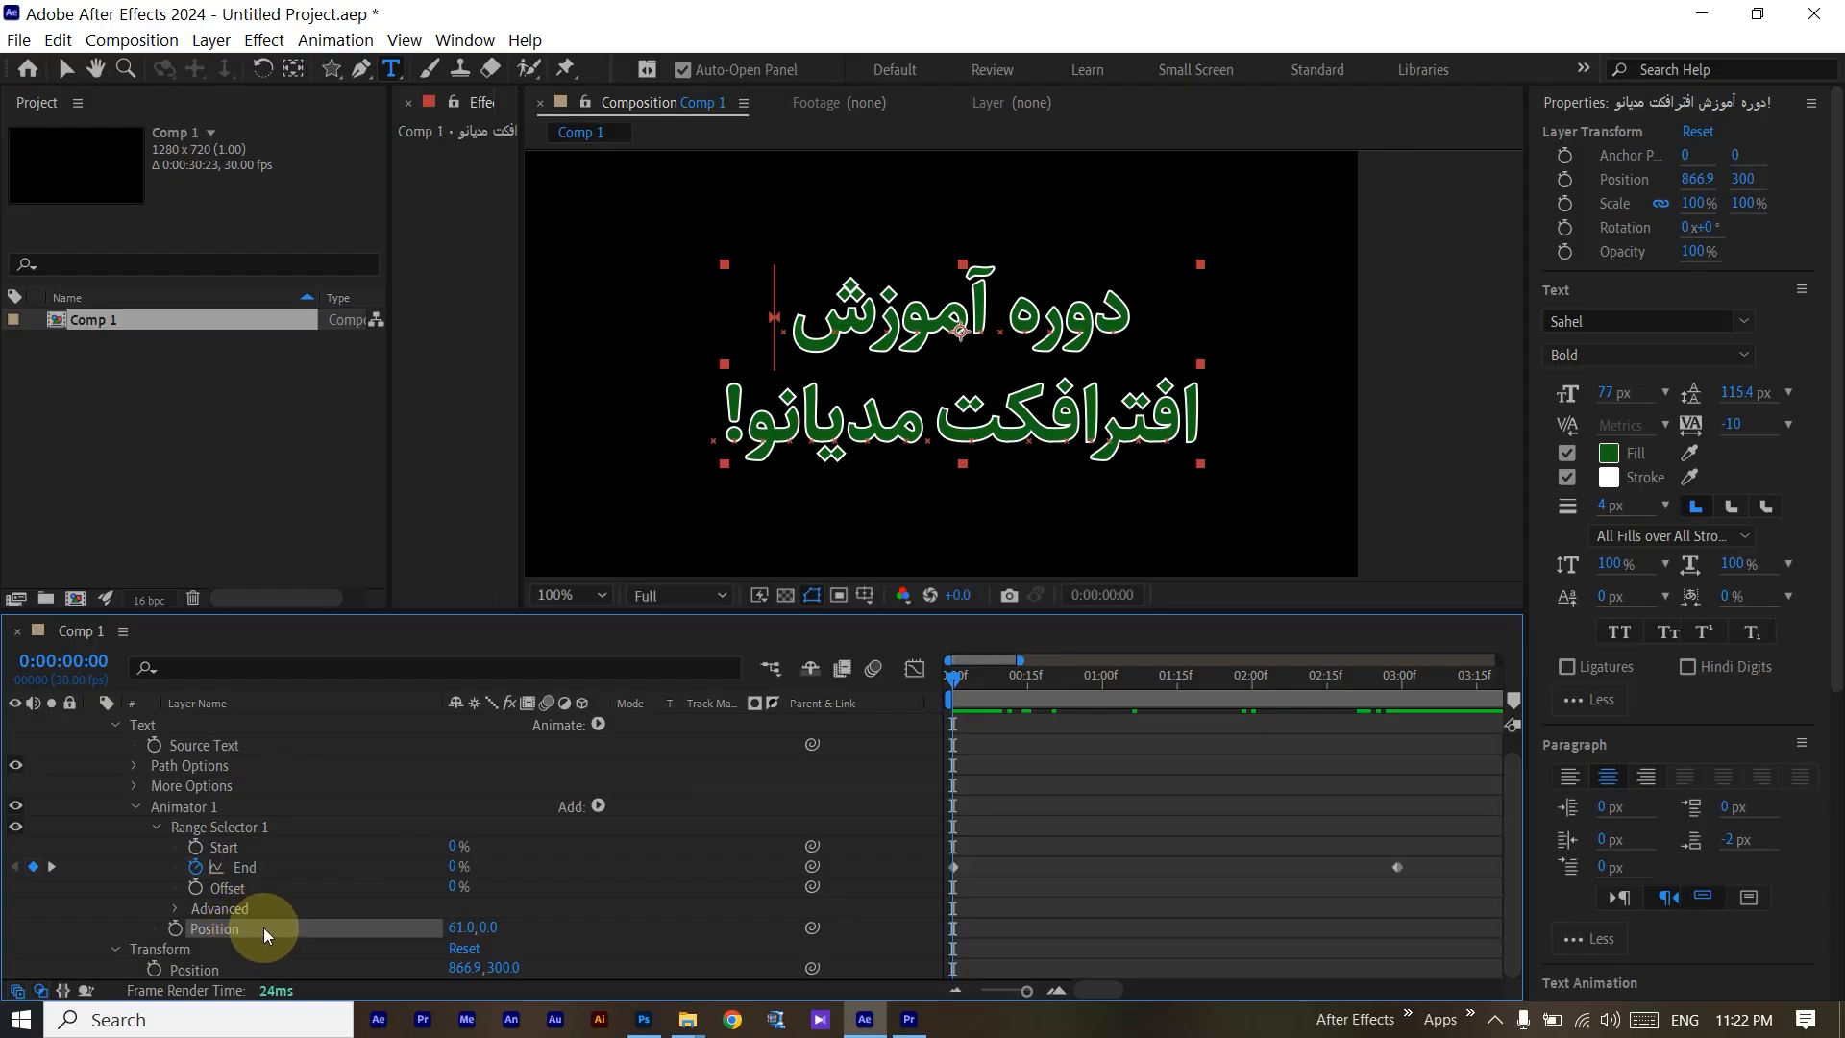
{"action": "left_click", "coordinate": [596, 809]}
{"action": "mouse_move", "coordinate": [598, 813]}
{"action": "left_click", "coordinate": [482, 784]}
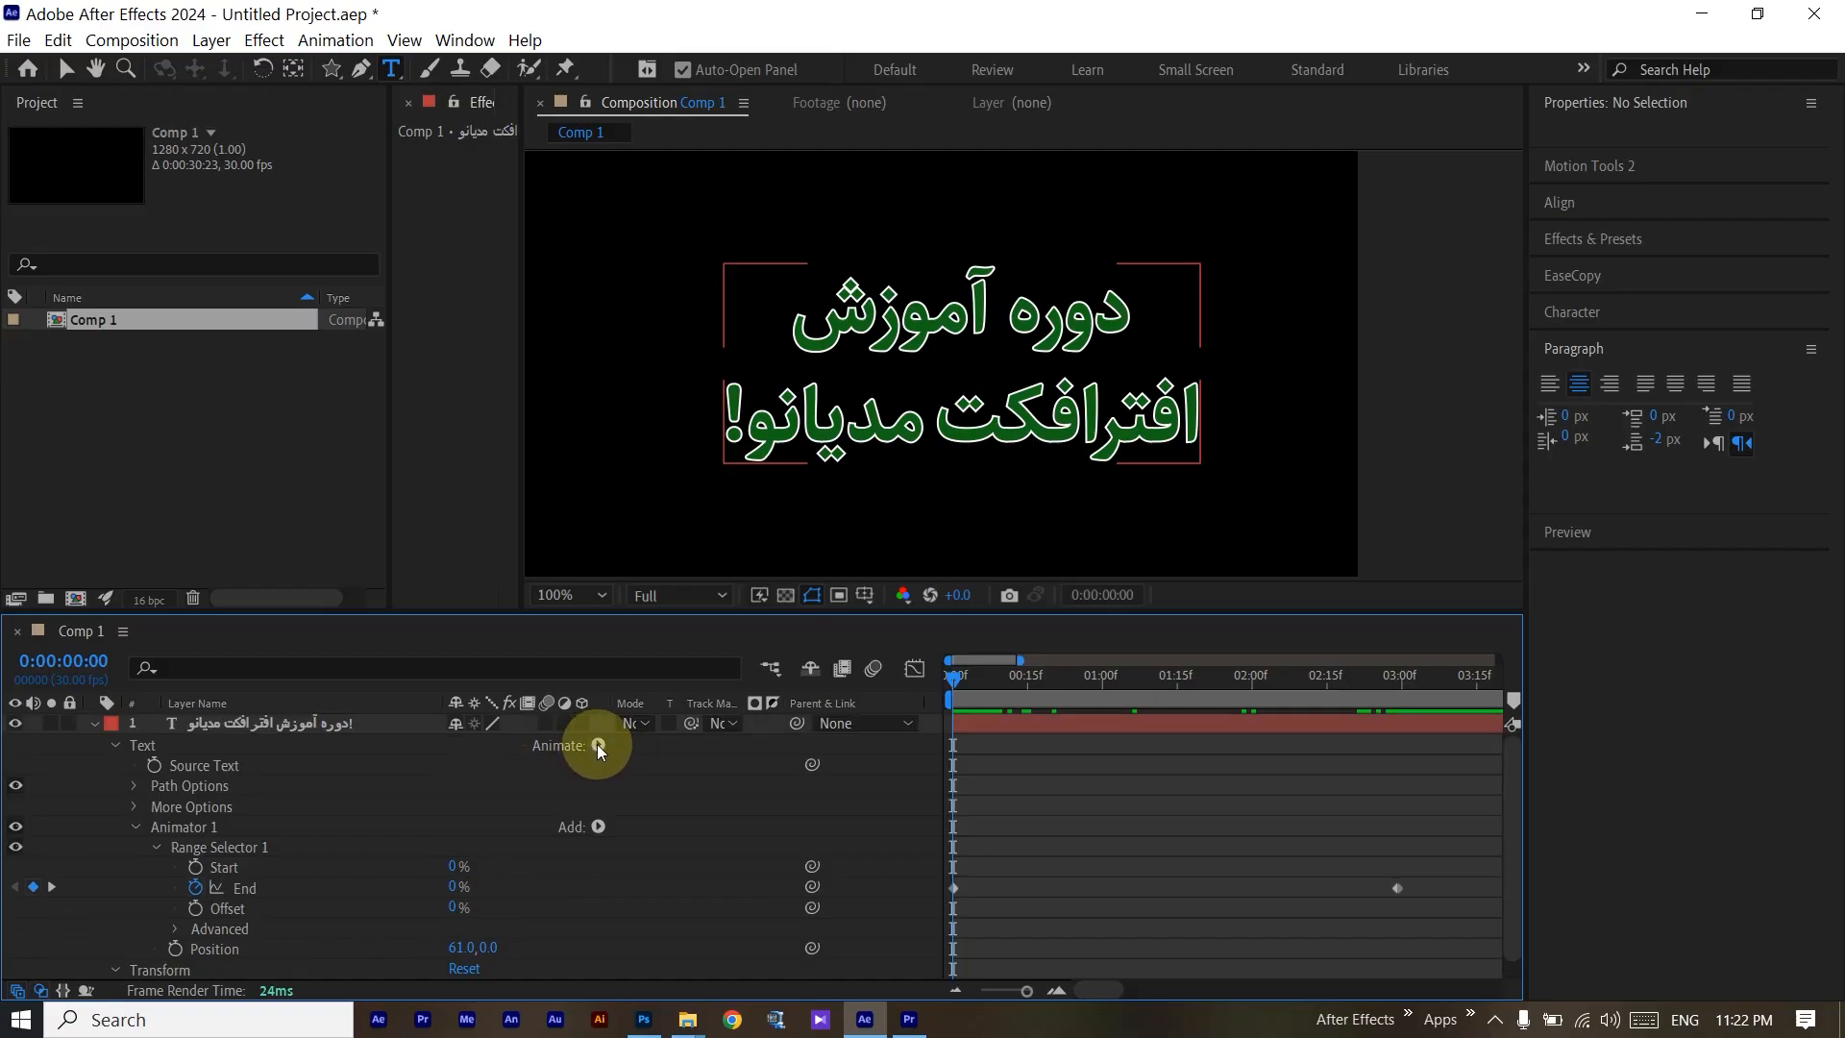
Add an Opacity property to Animator 1 and set it to 0%.
{"action": "left_click", "coordinate": [232, 828]}
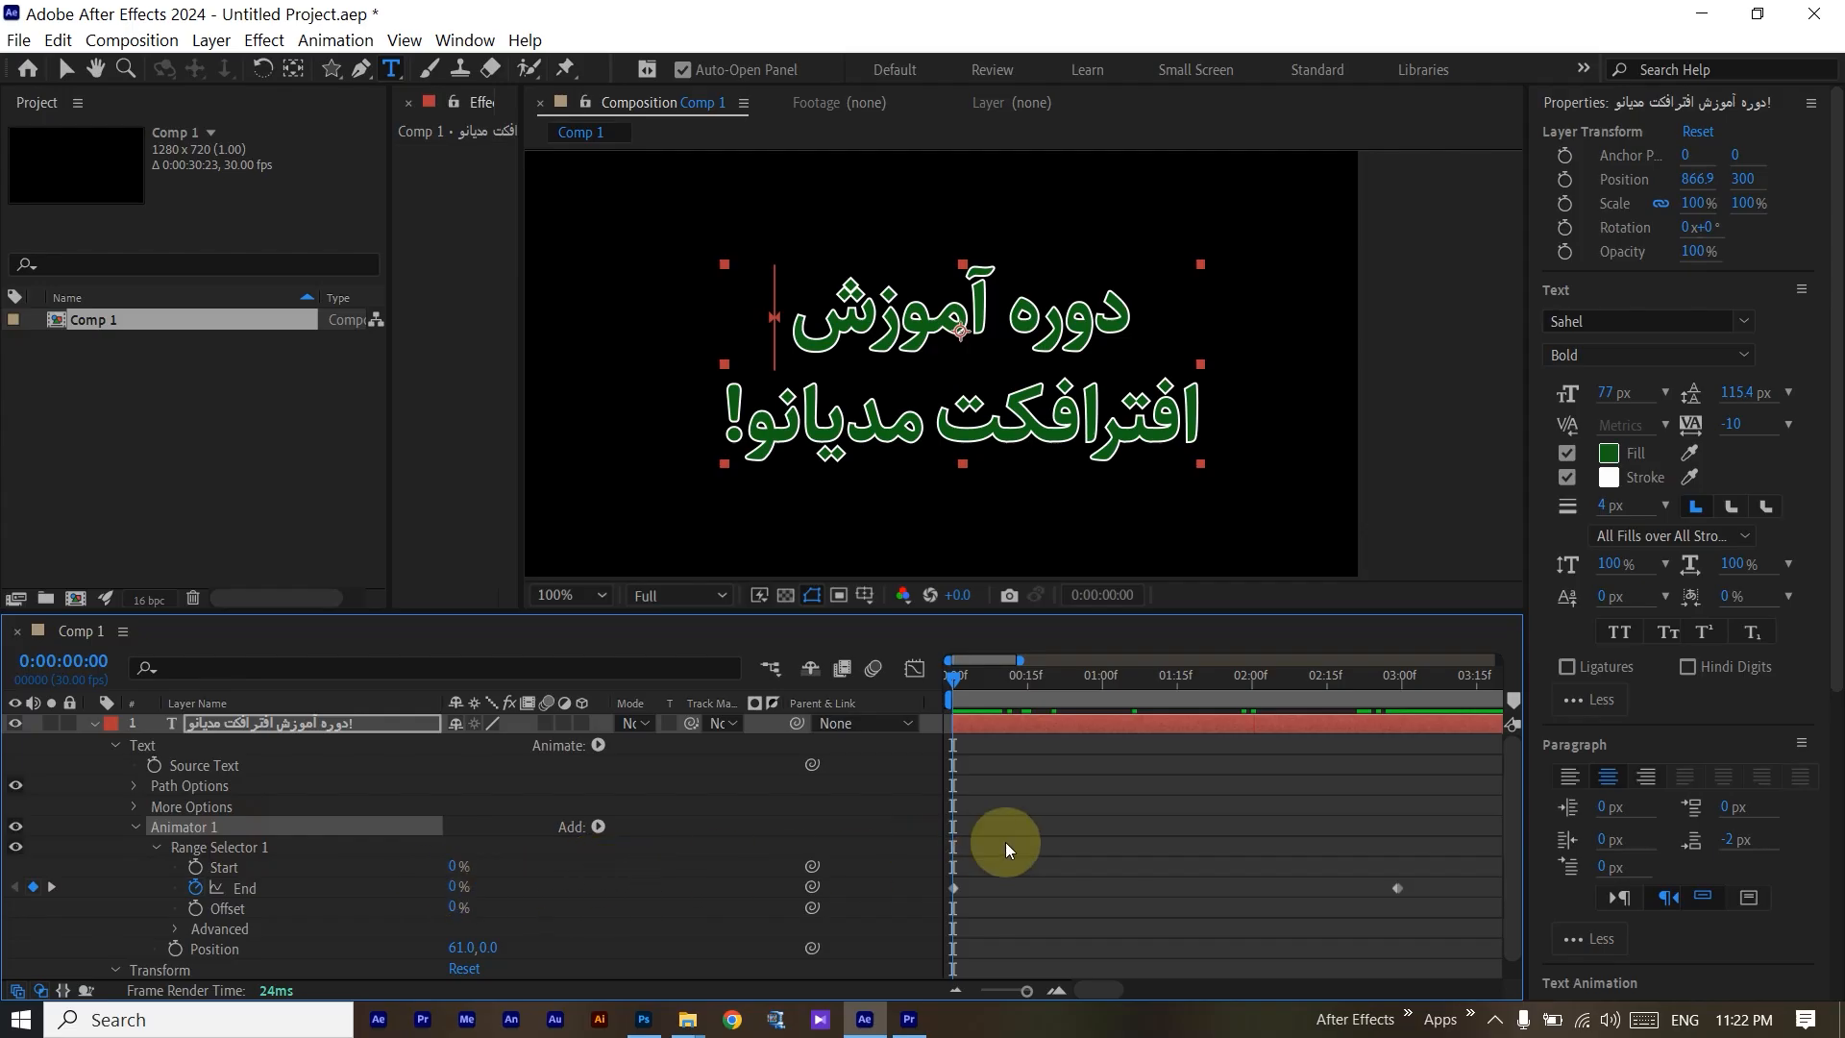
{"action": "left_click", "coordinate": [609, 832]}
{"action": "mouse_move", "coordinate": [615, 836]}
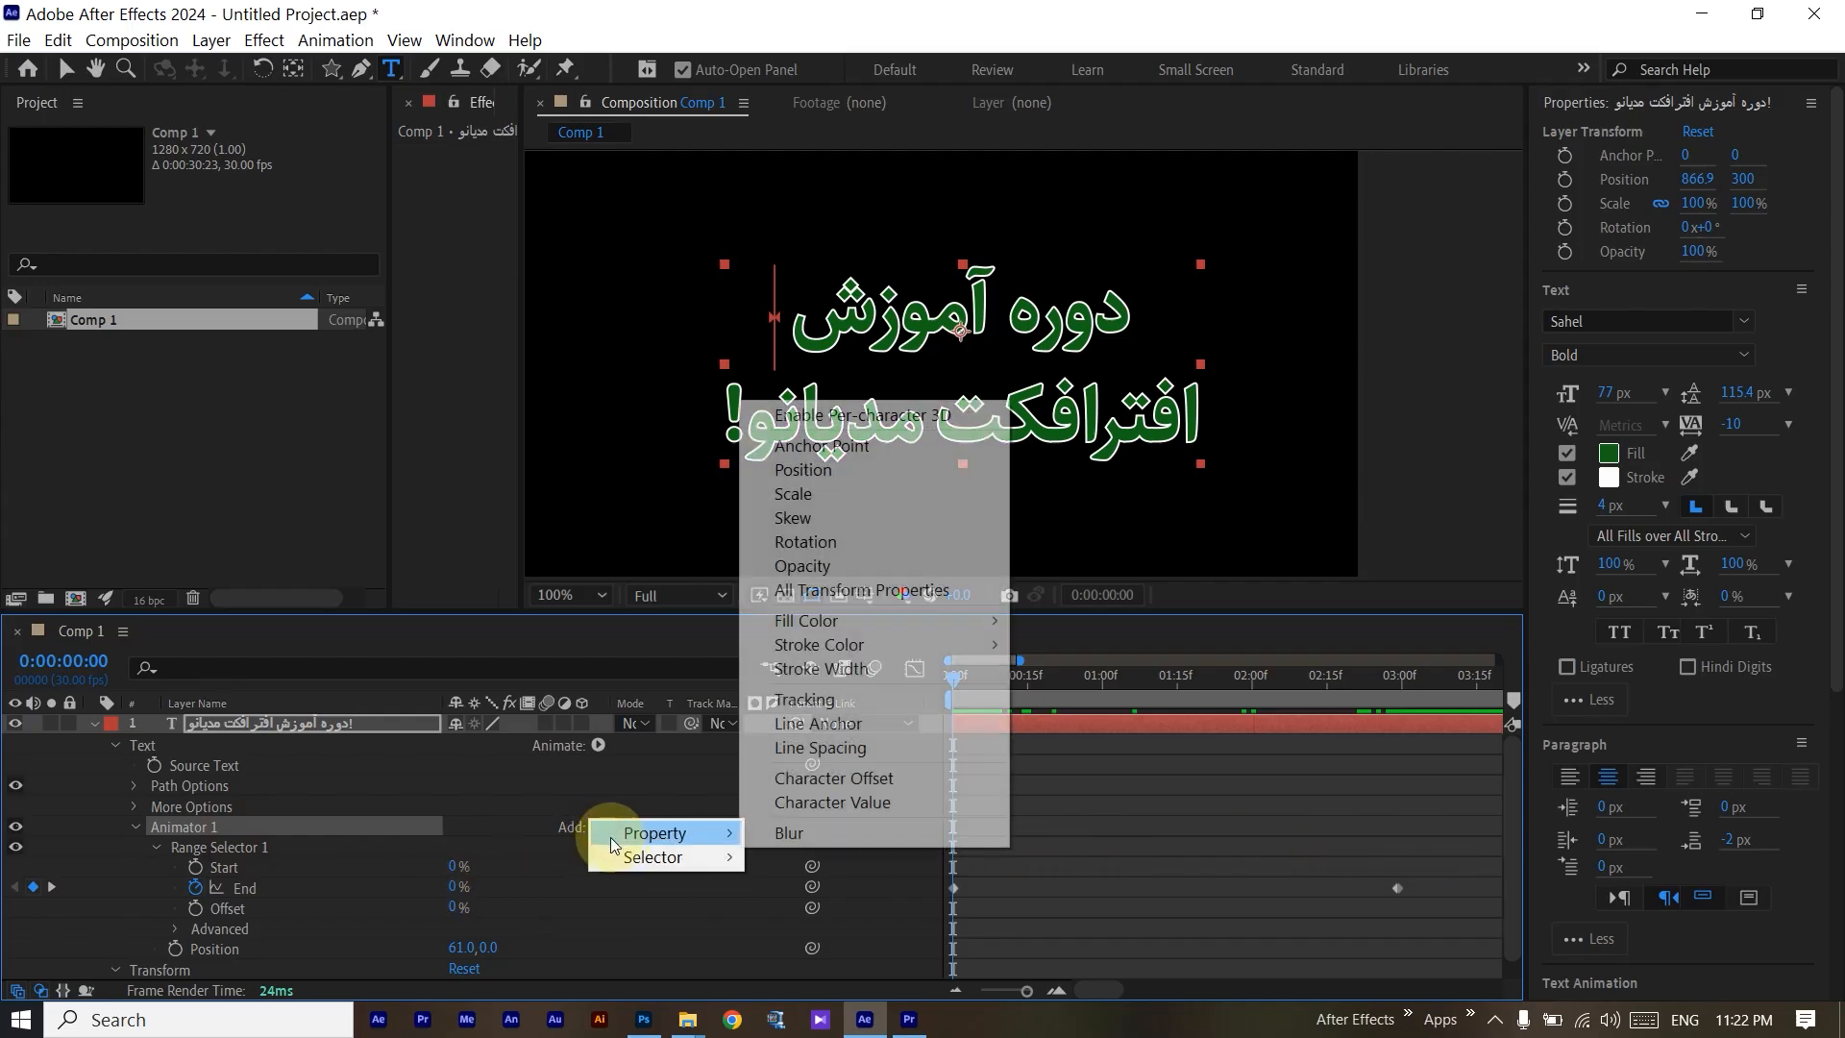
{"action": "left_click", "coordinate": [816, 567]}
{"action": "scroll", "coordinate": [676, 832], "scroll_direction": "down", "scroll_amount": 2}
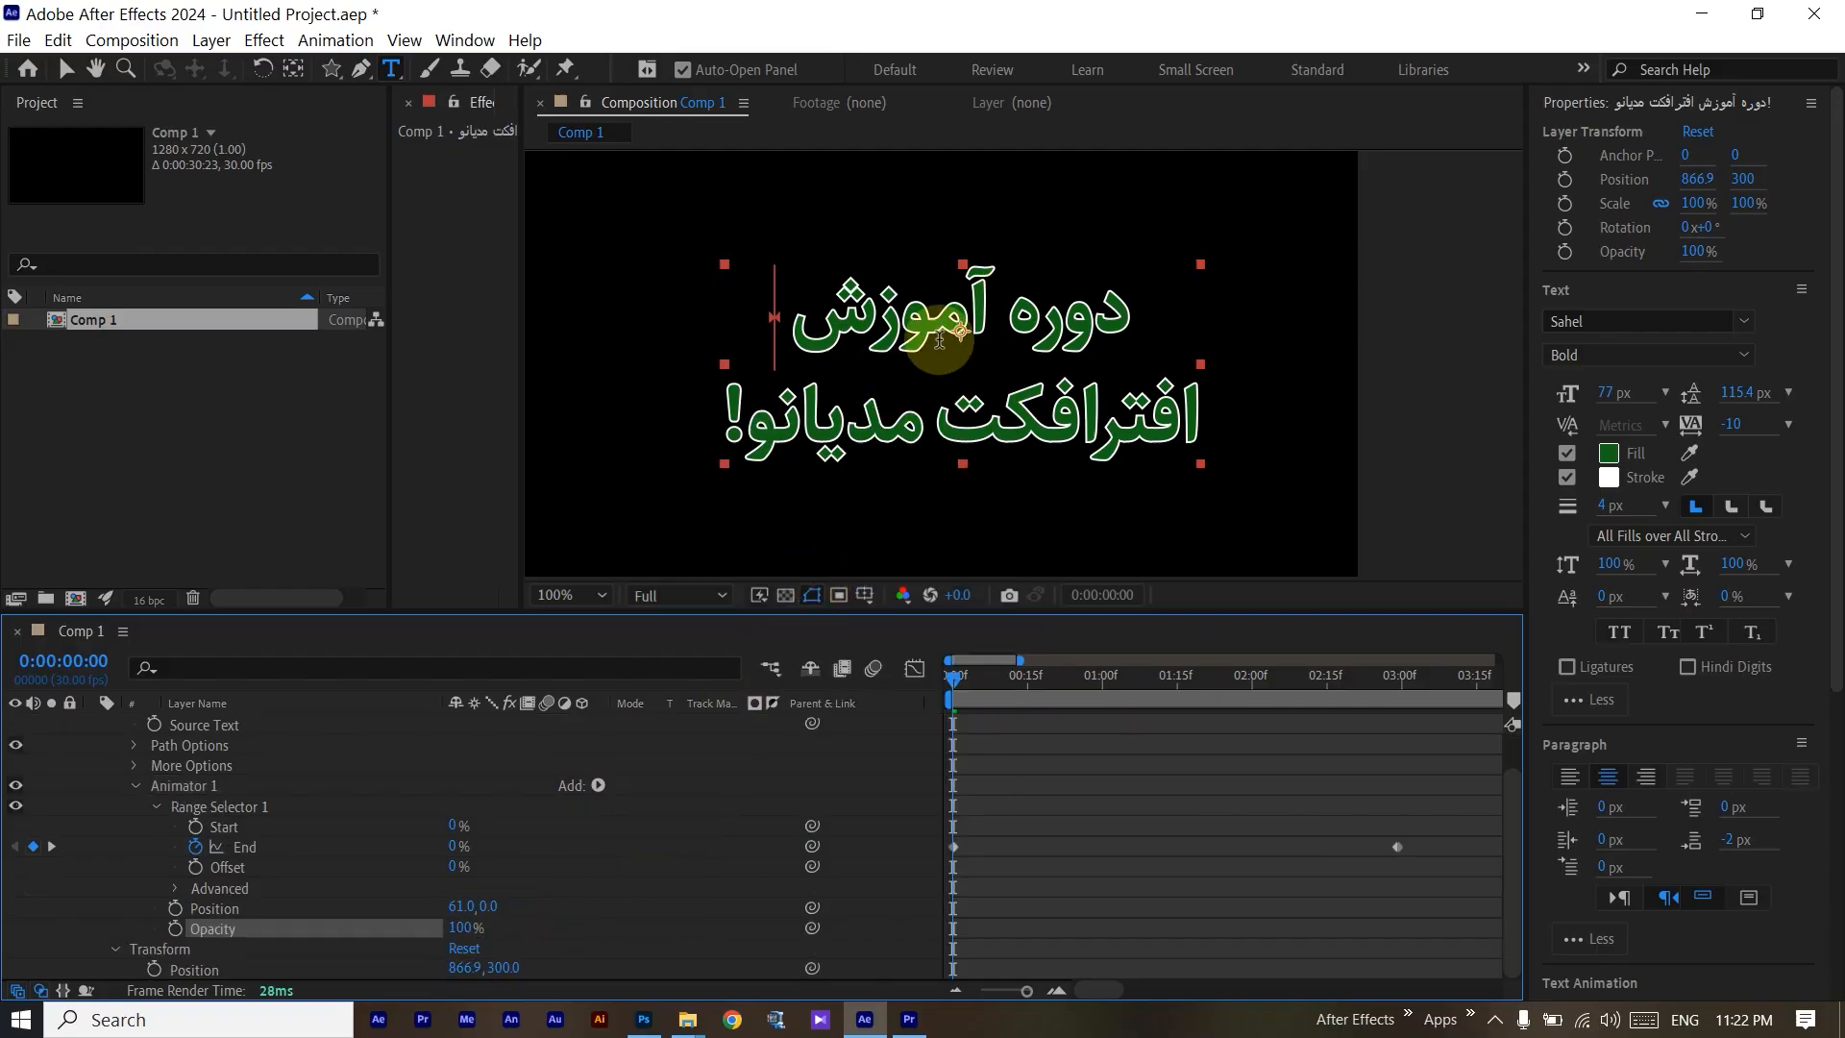
{"action": "mouse_move", "coordinate": [961, 680]}
{"action": "left_mouse_down"}
{"action": "mouse_move", "coordinate": [1424, 682]}
{"action": "mouse_move", "coordinate": [942, 708]}
{"action": "left_mouse_up"}
{"action": "left_click_drag", "start_coordinate": [471, 930], "coordinate": [153, 936]}
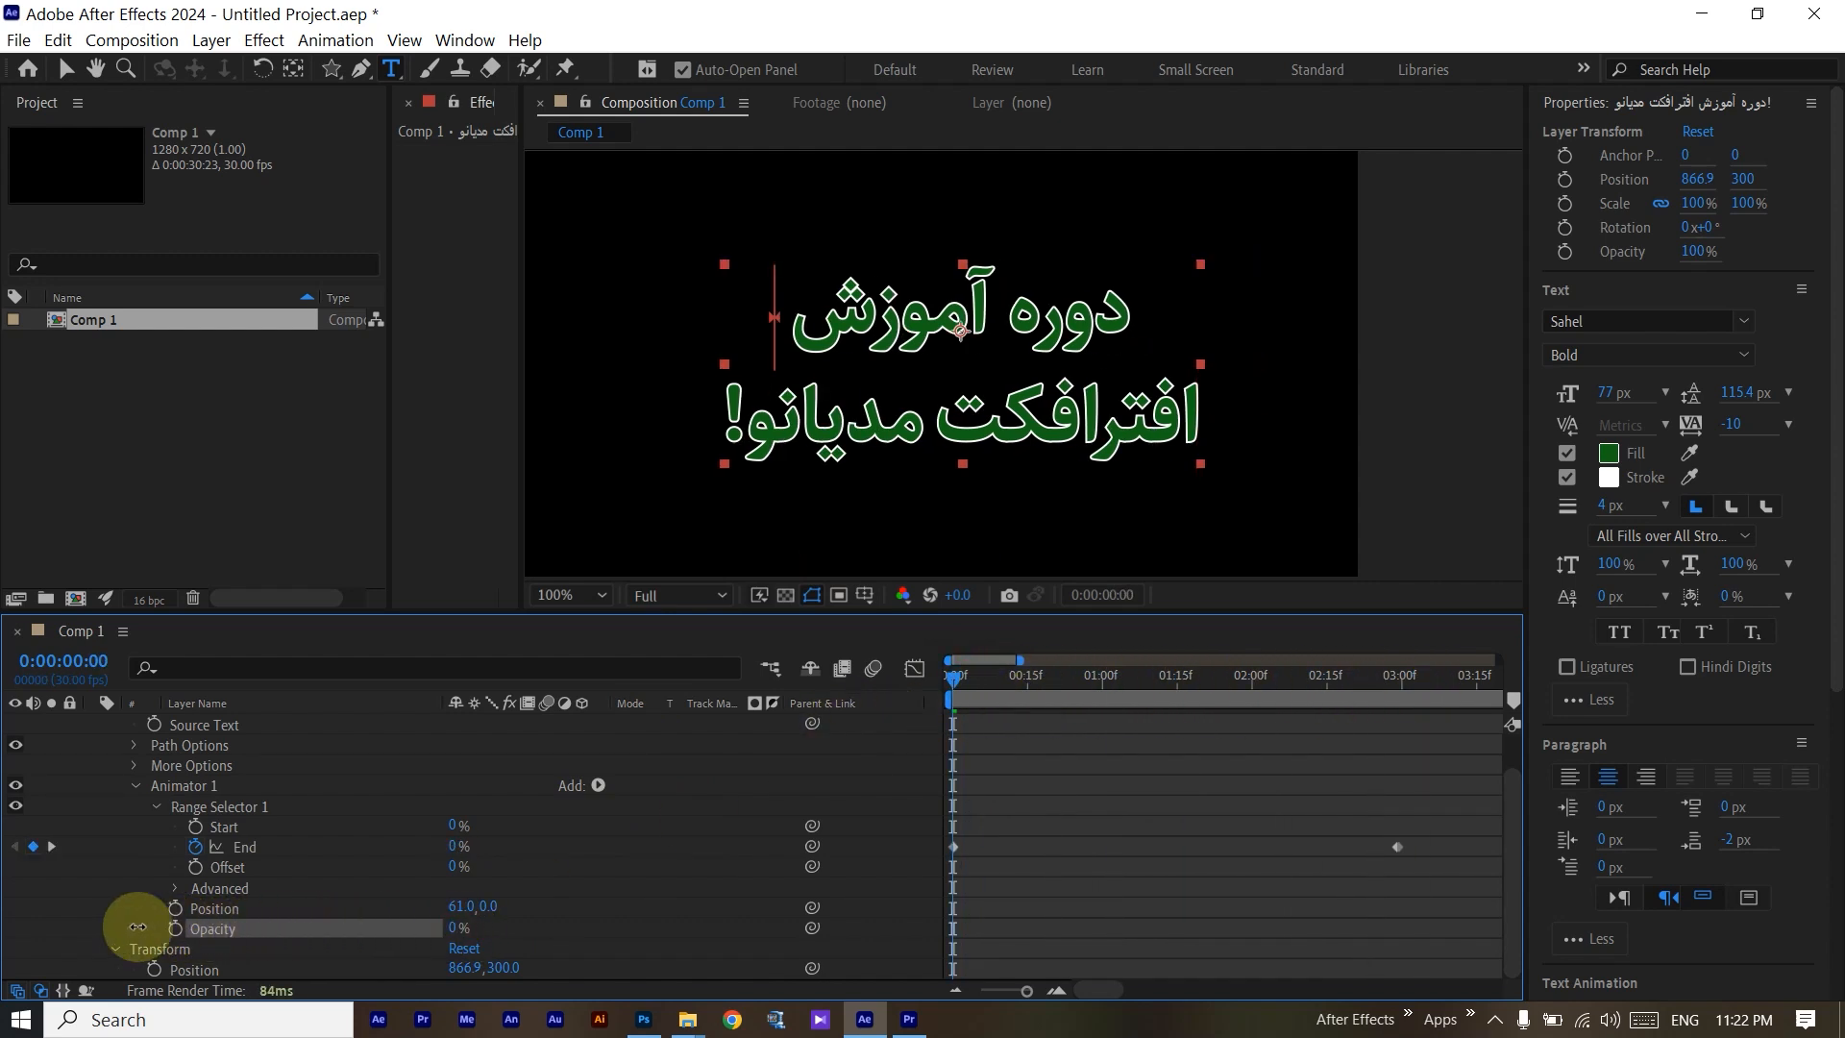
{"action": "left_click", "coordinate": [583, 917]}
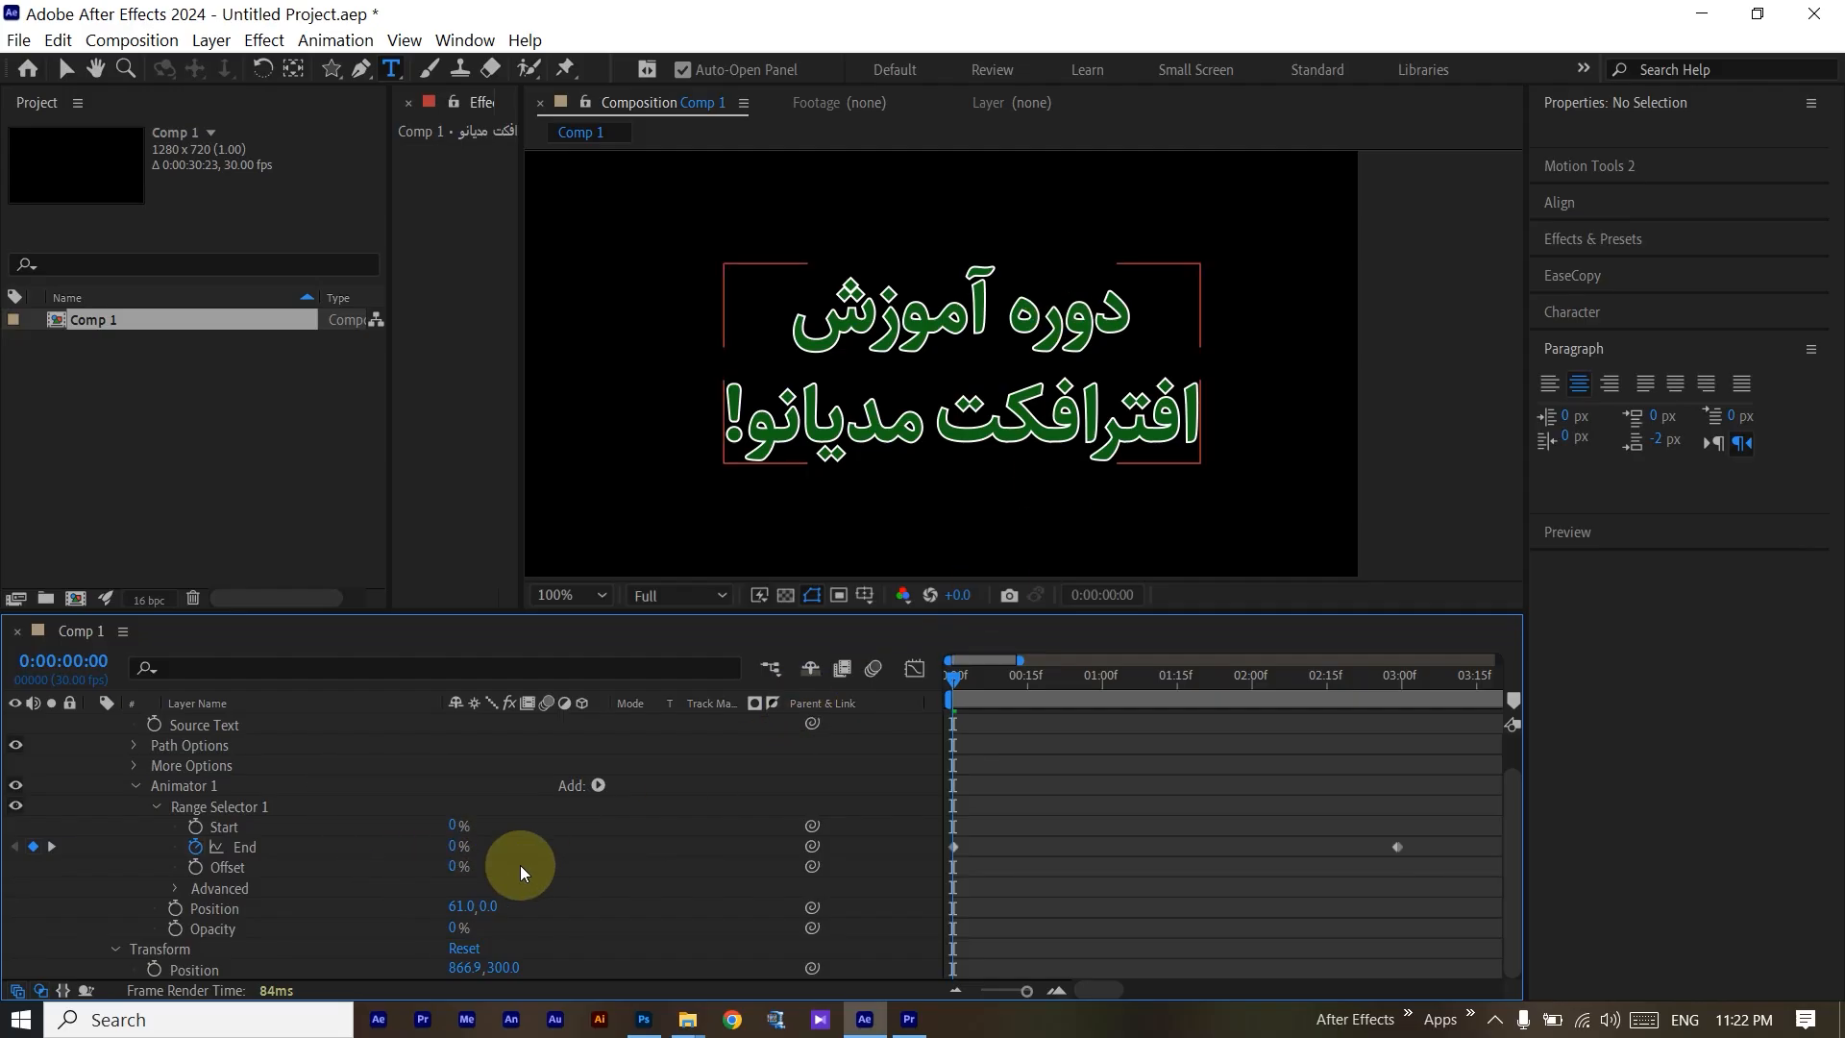
Play the composition from the start to review the combined Position and Opacity animation, and return to the first frame.
{"action": "left_click", "coordinate": [1026, 690]}
{"action": "left_click_drag", "start_coordinate": [960, 674], "coordinate": [892, 751]}
{"action": "key", "text": "space"}
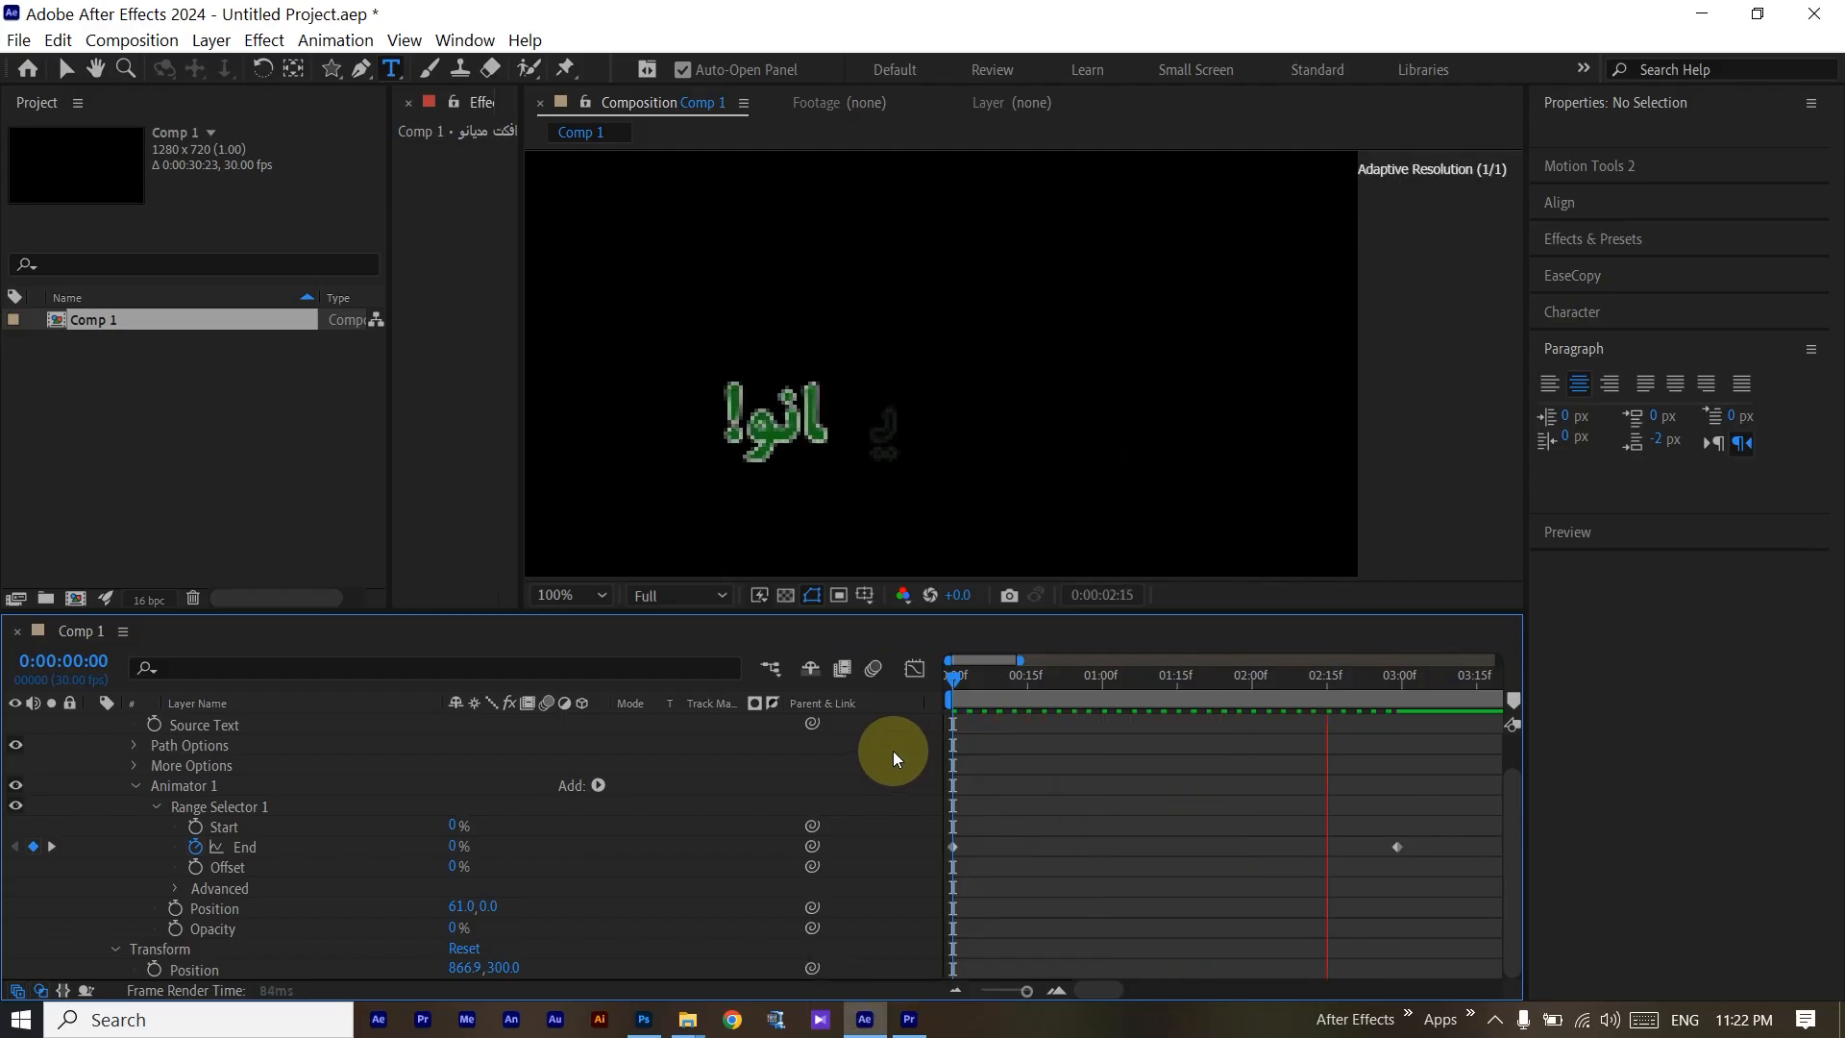
{"action": "key", "text": "space"}
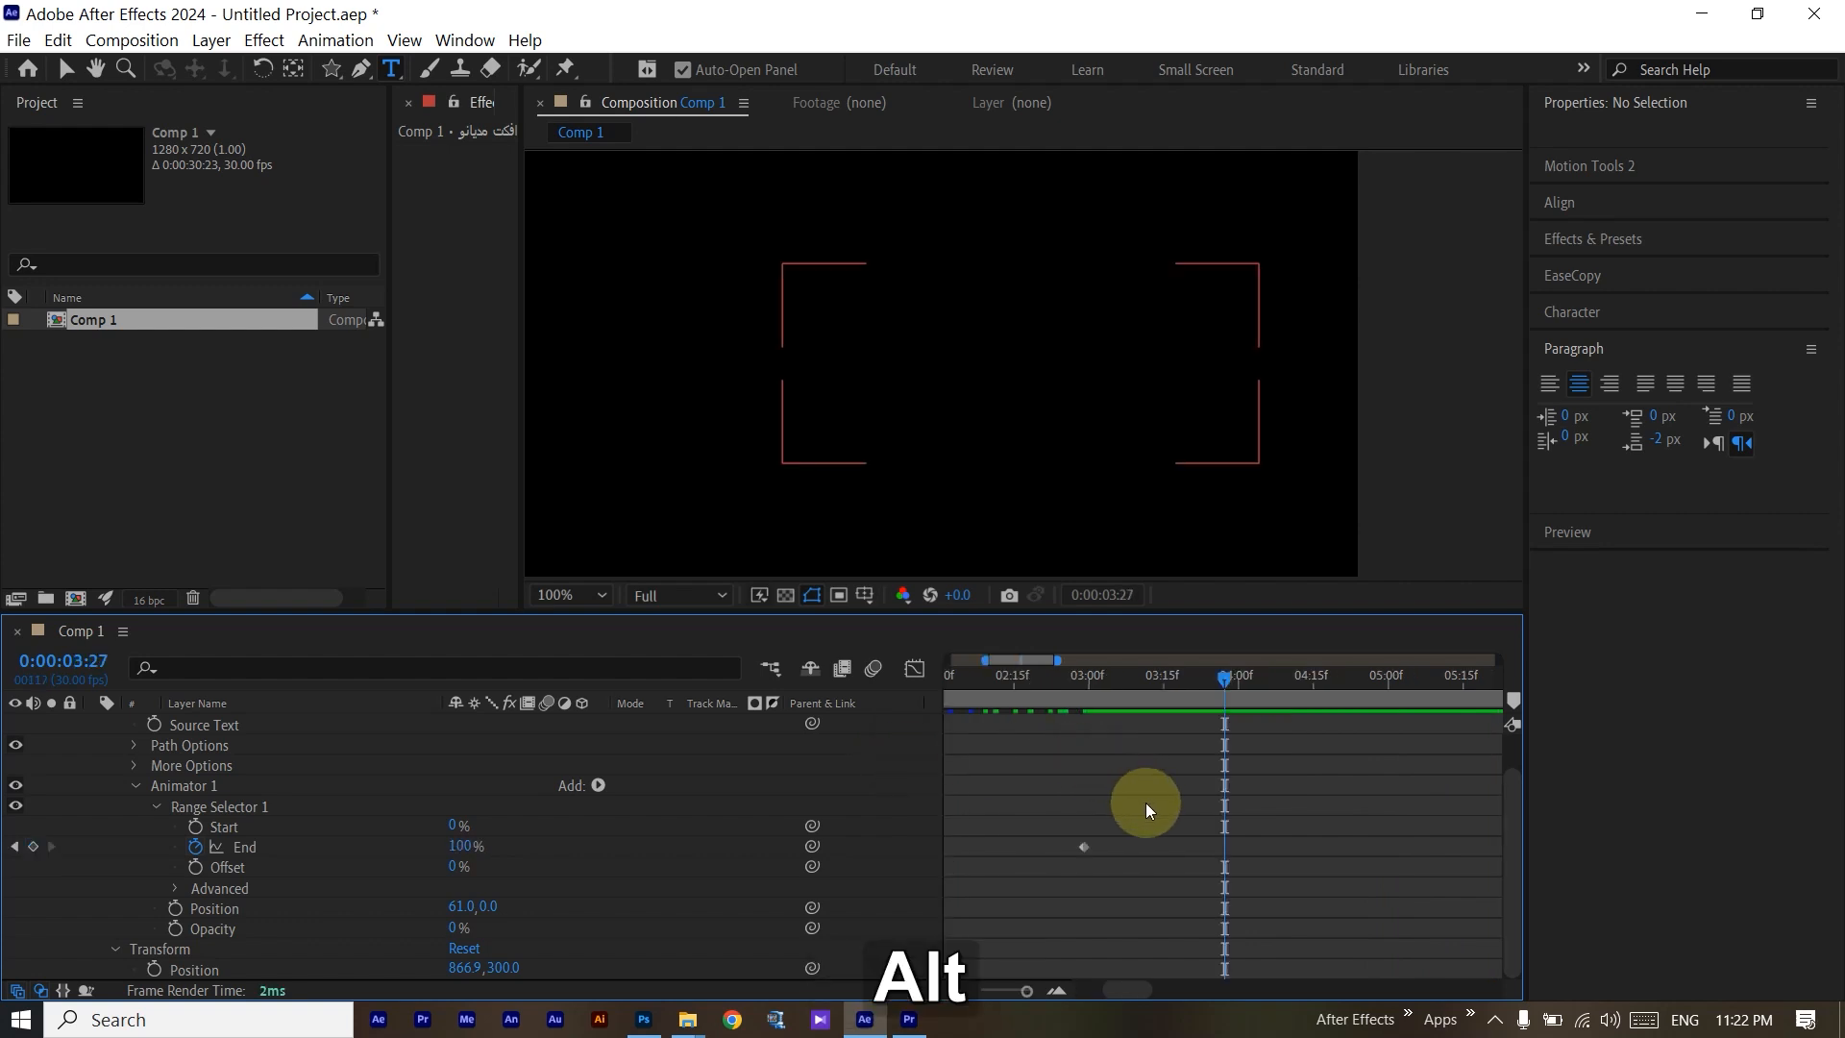
{"action": "scroll", "coordinate": [1145, 803], "scroll_direction": "down", "scroll_amount": 5}
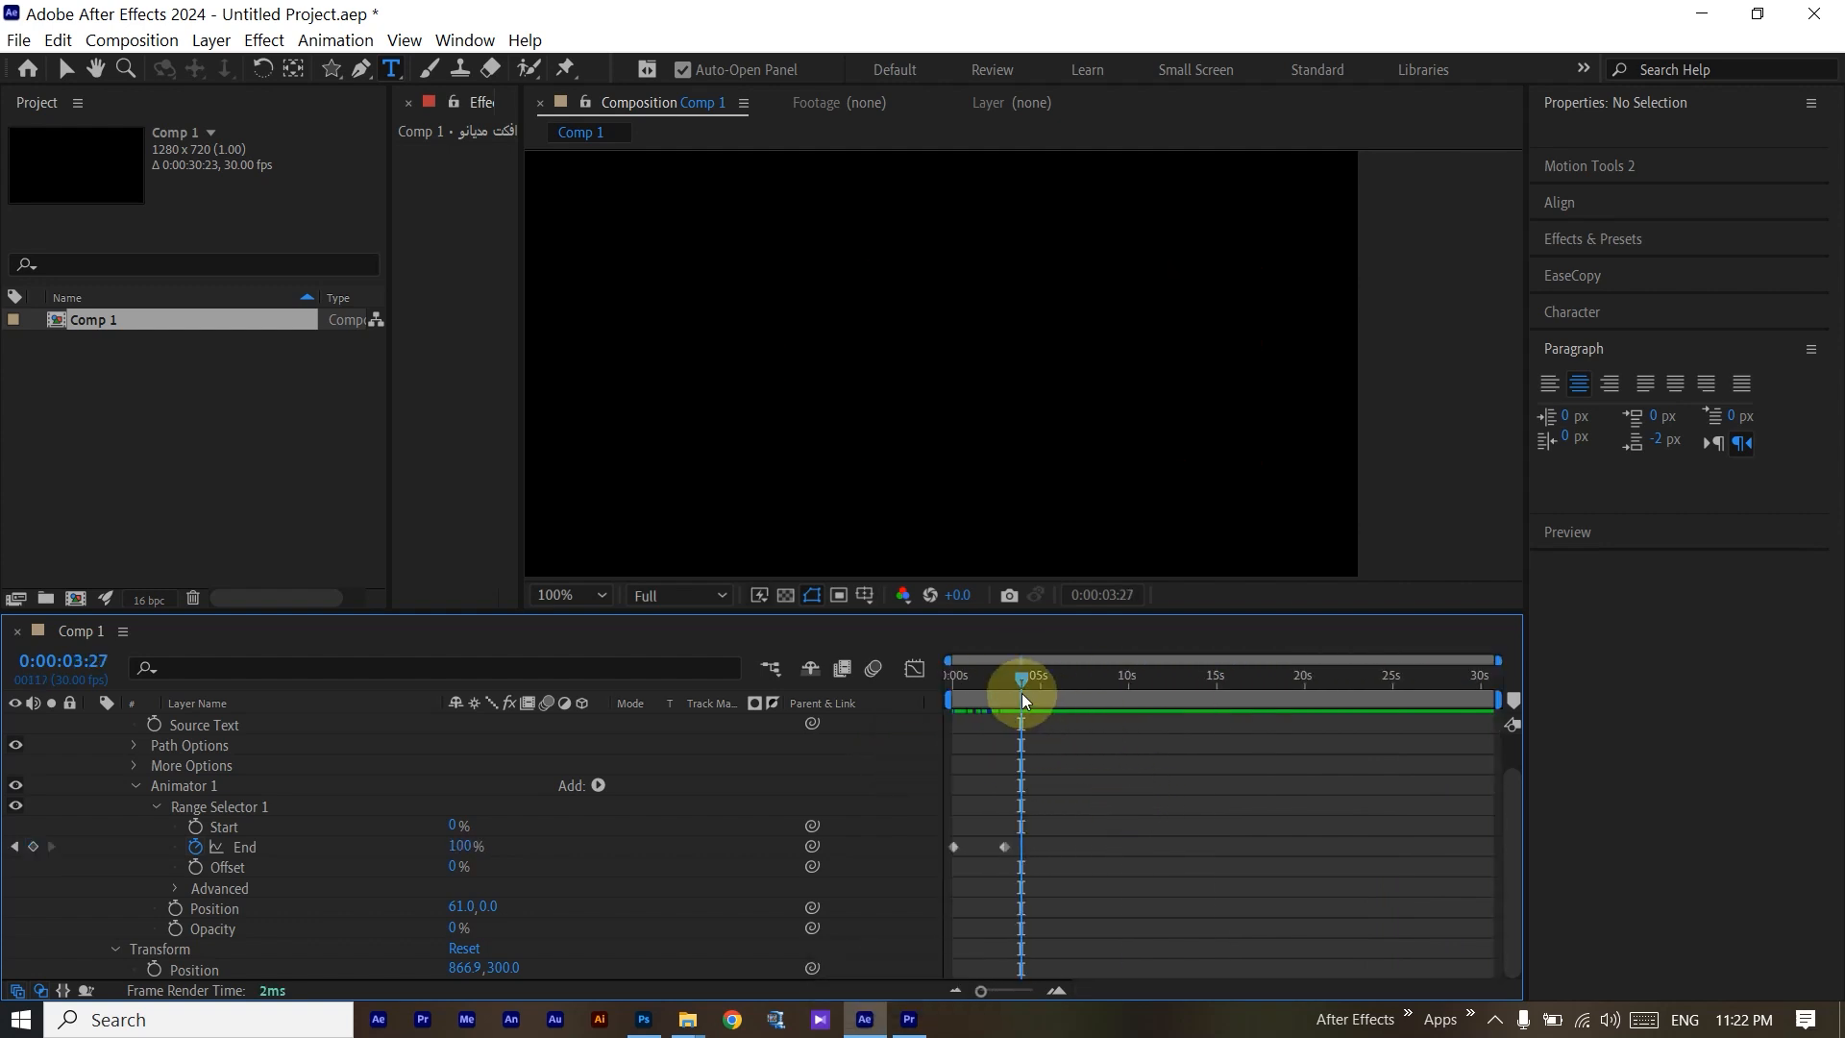
{"action": "key", "text": "Home"}
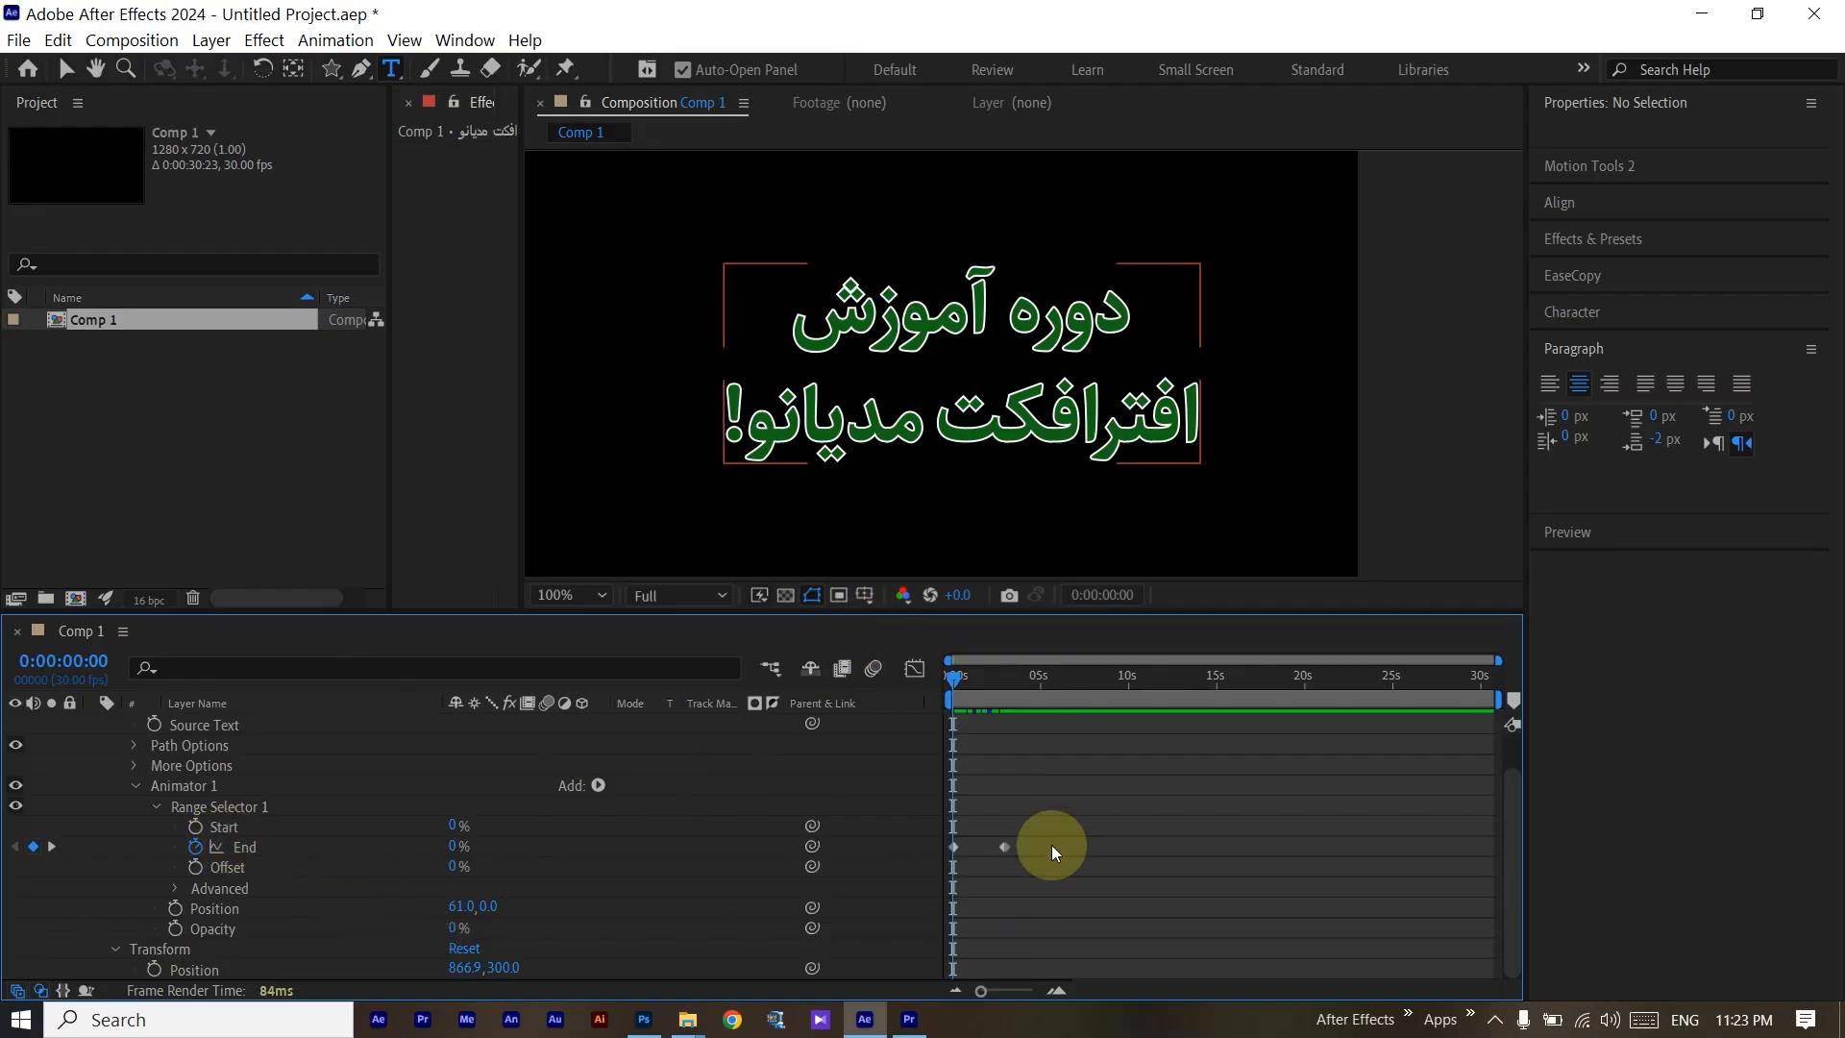
Remove all keyframes from Range Selector 1's End and set Start to 100%.
{"action": "left_click", "coordinate": [195, 846]}
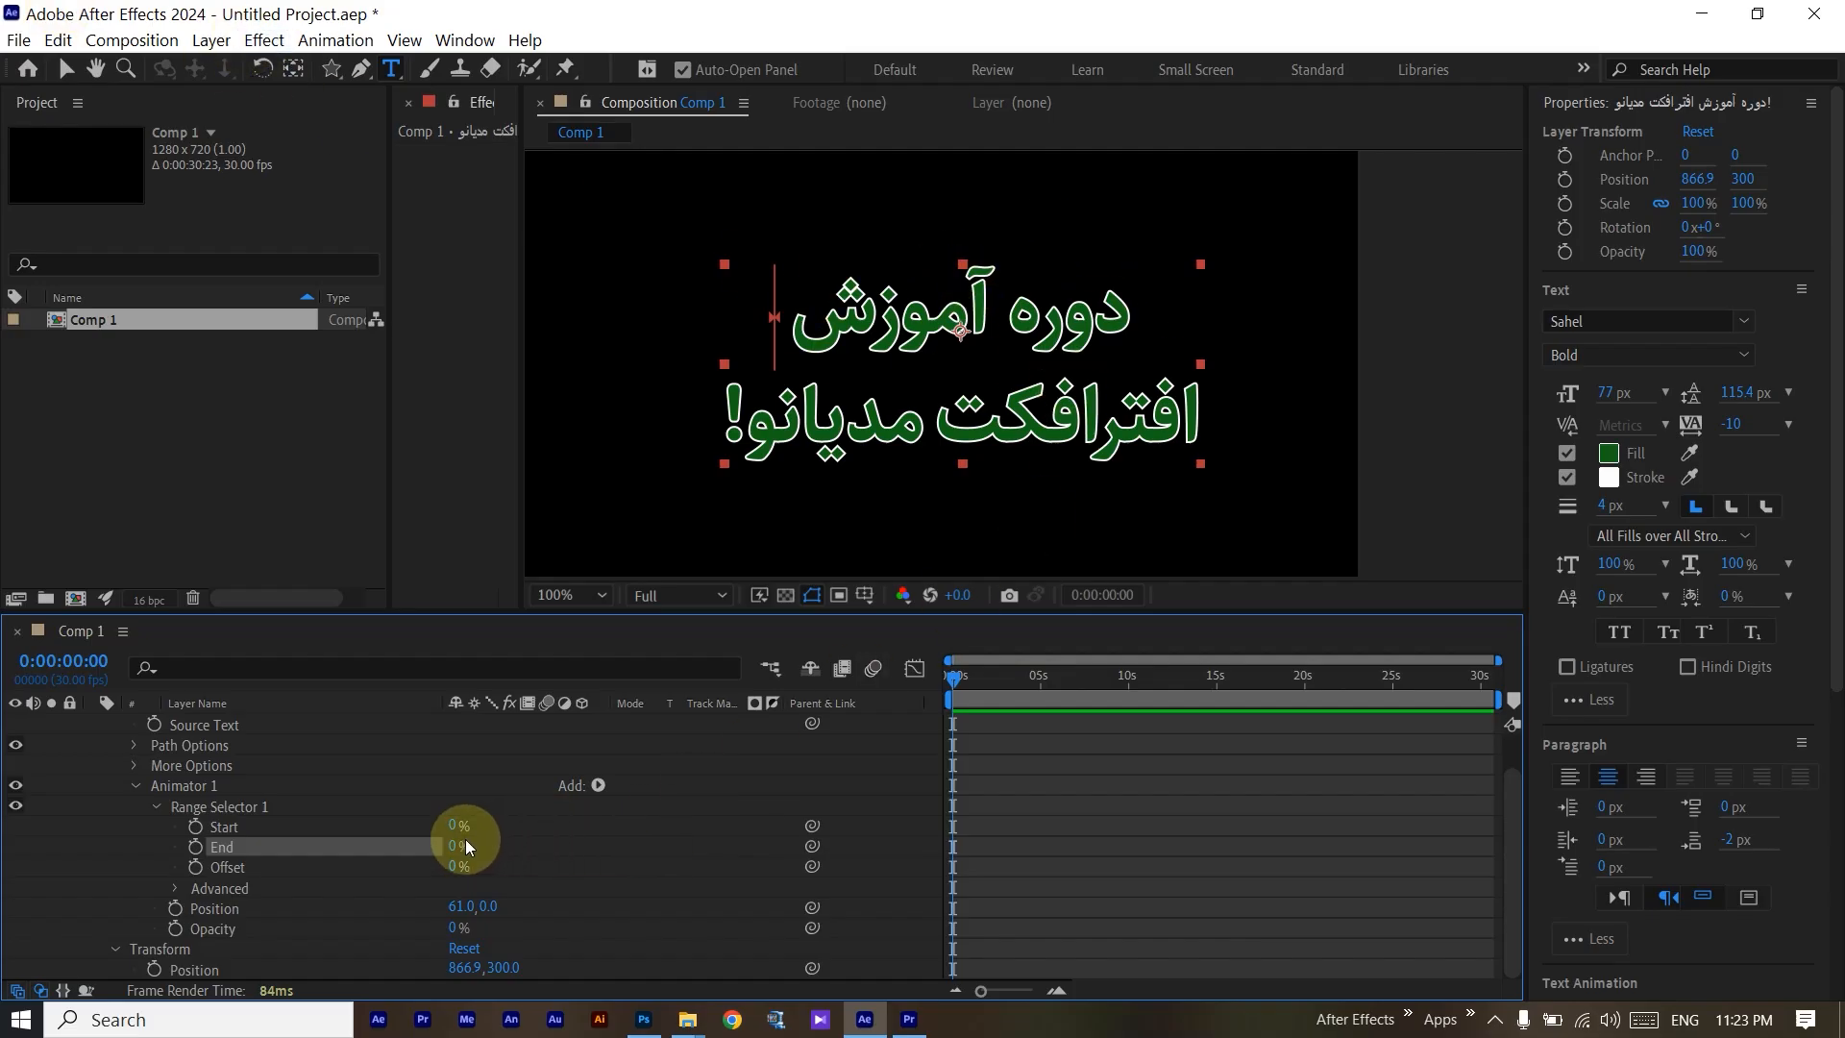
{"action": "left_click_drag", "start_coordinate": [455, 825], "coordinate": [676, 827]}
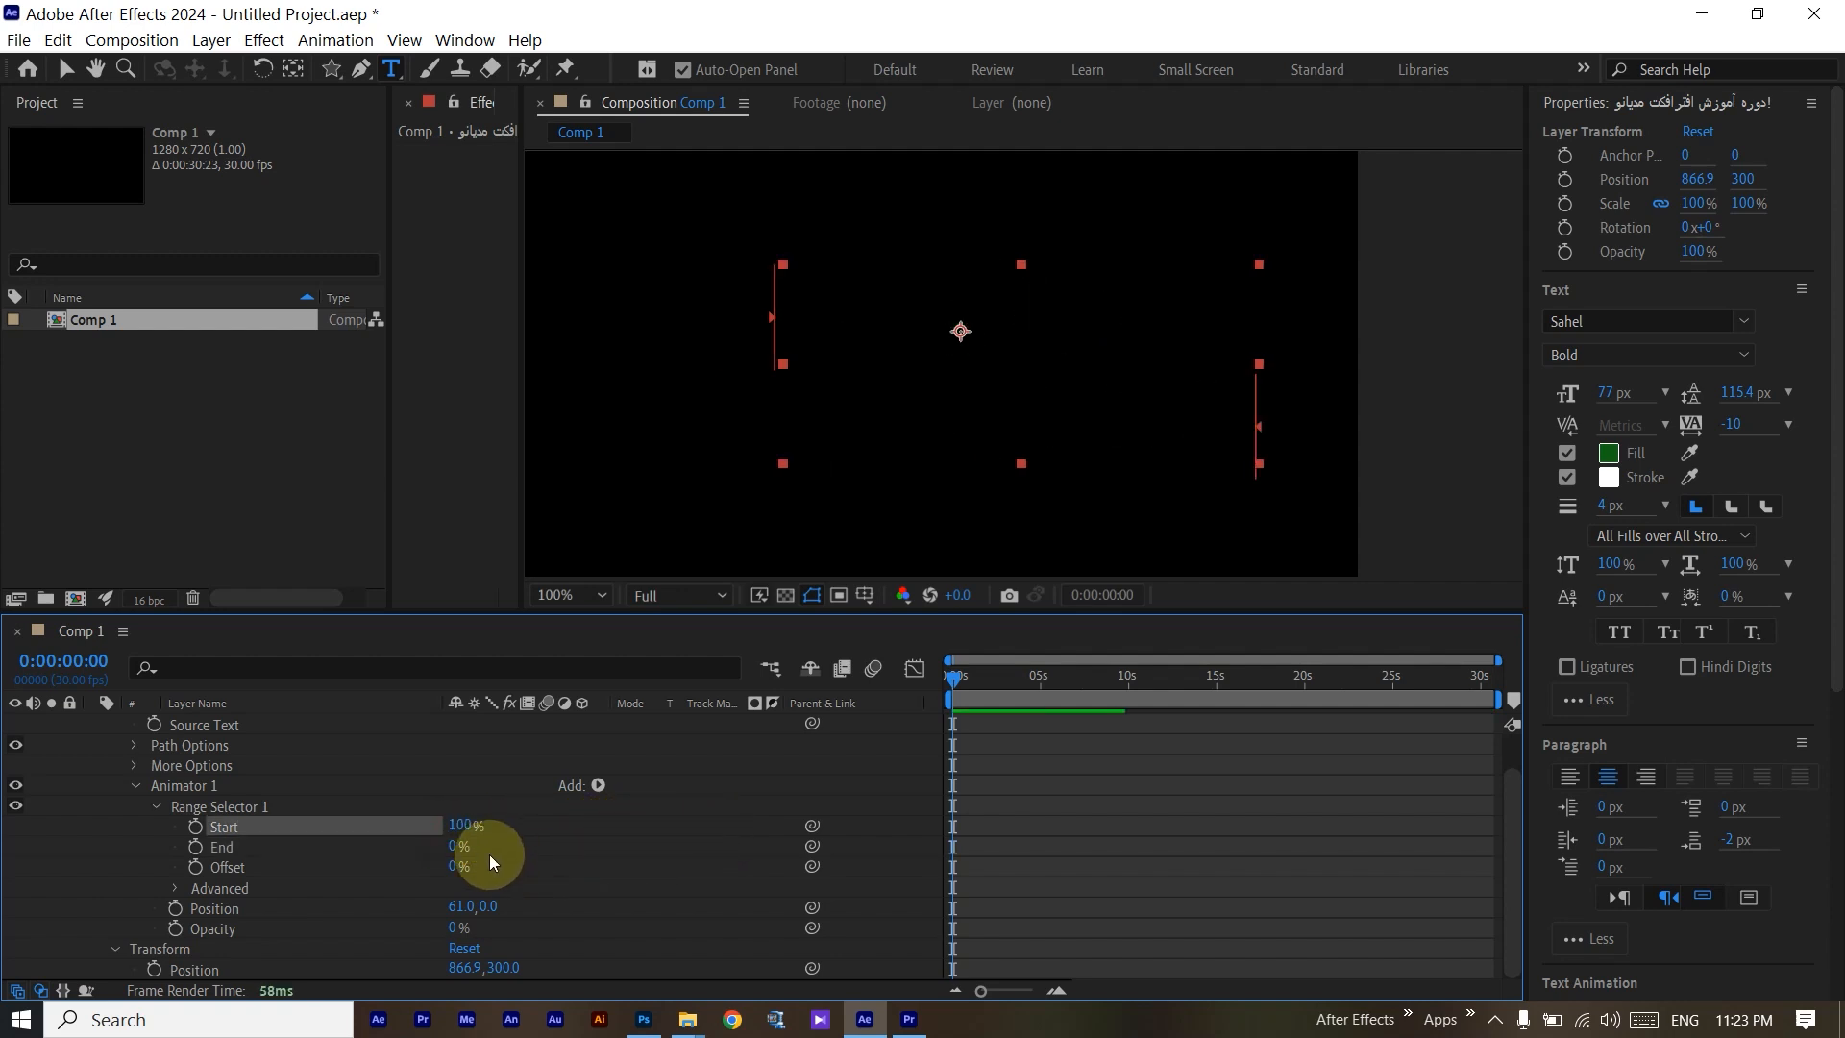
Scrub Range Selector 1's End up to 100% and back to 0% to preview the characters appearing and disappearing.
{"action": "left_click_drag", "start_coordinate": [456, 848], "coordinate": [1005, 780]}
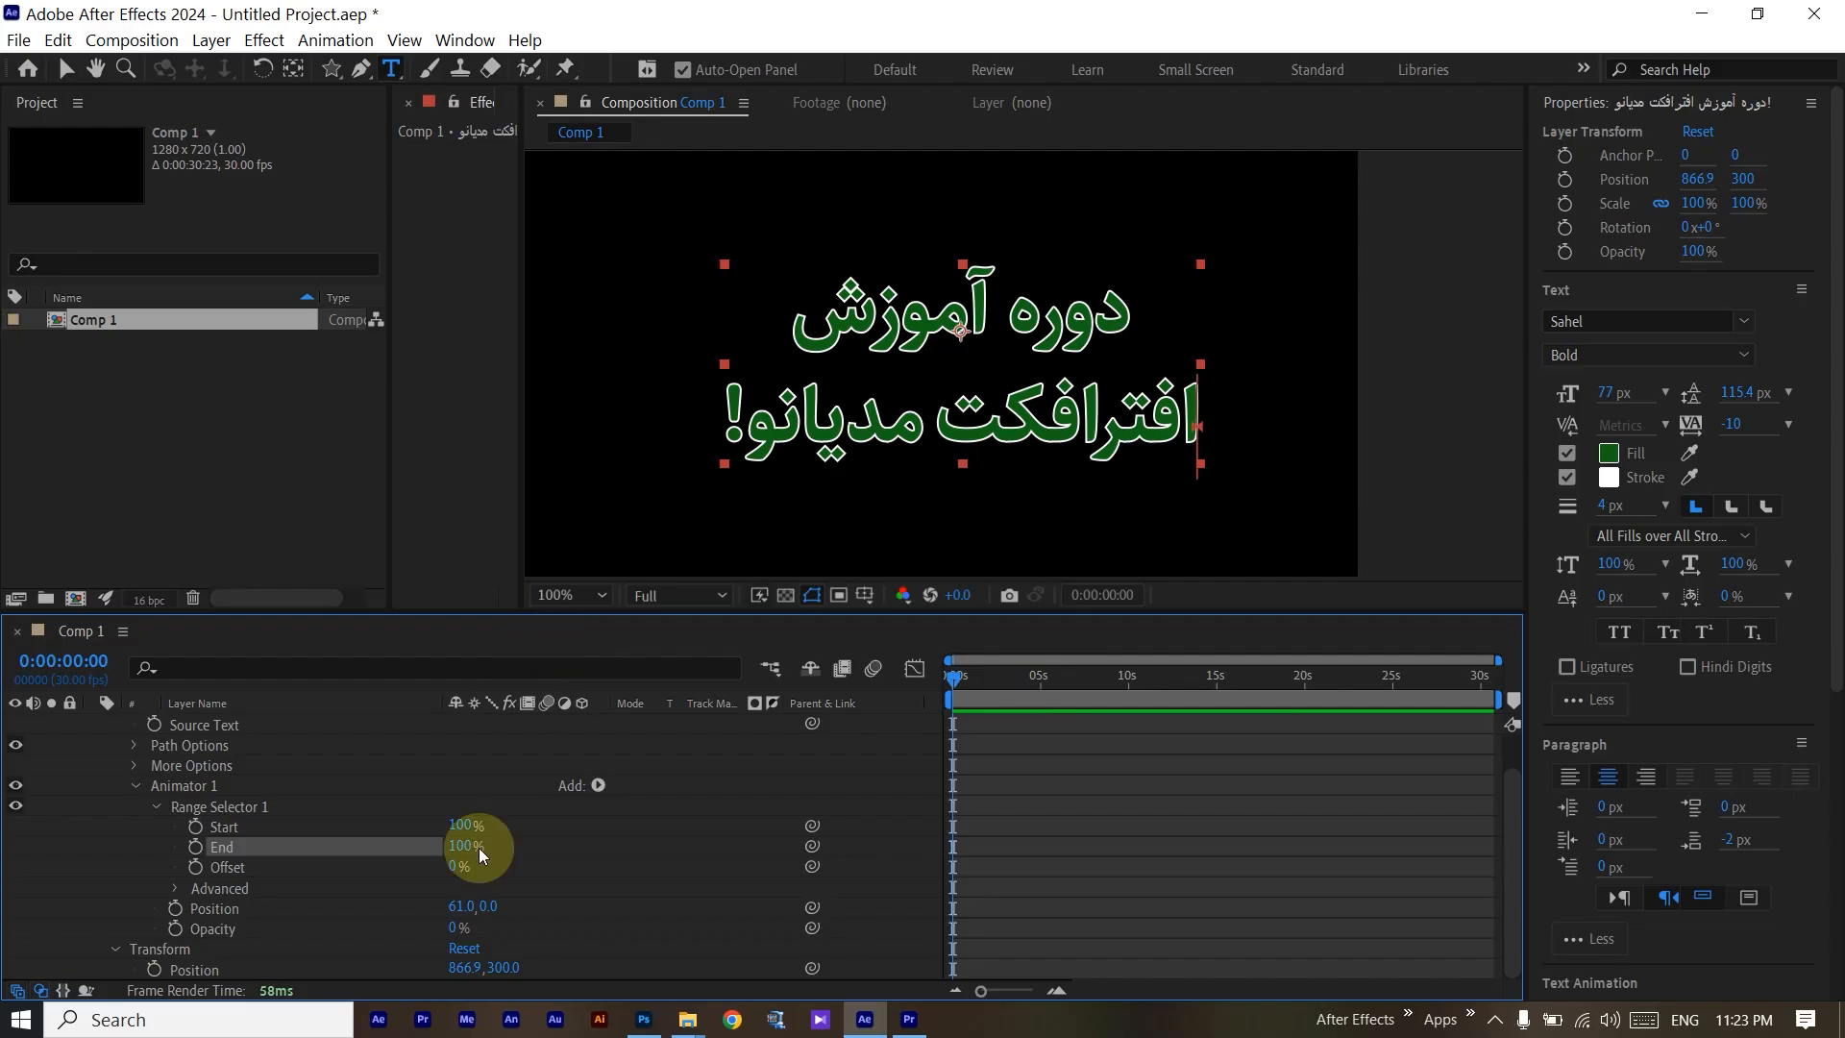
{"action": "left_click_drag", "start_coordinate": [473, 845], "coordinate": [215, 848]}
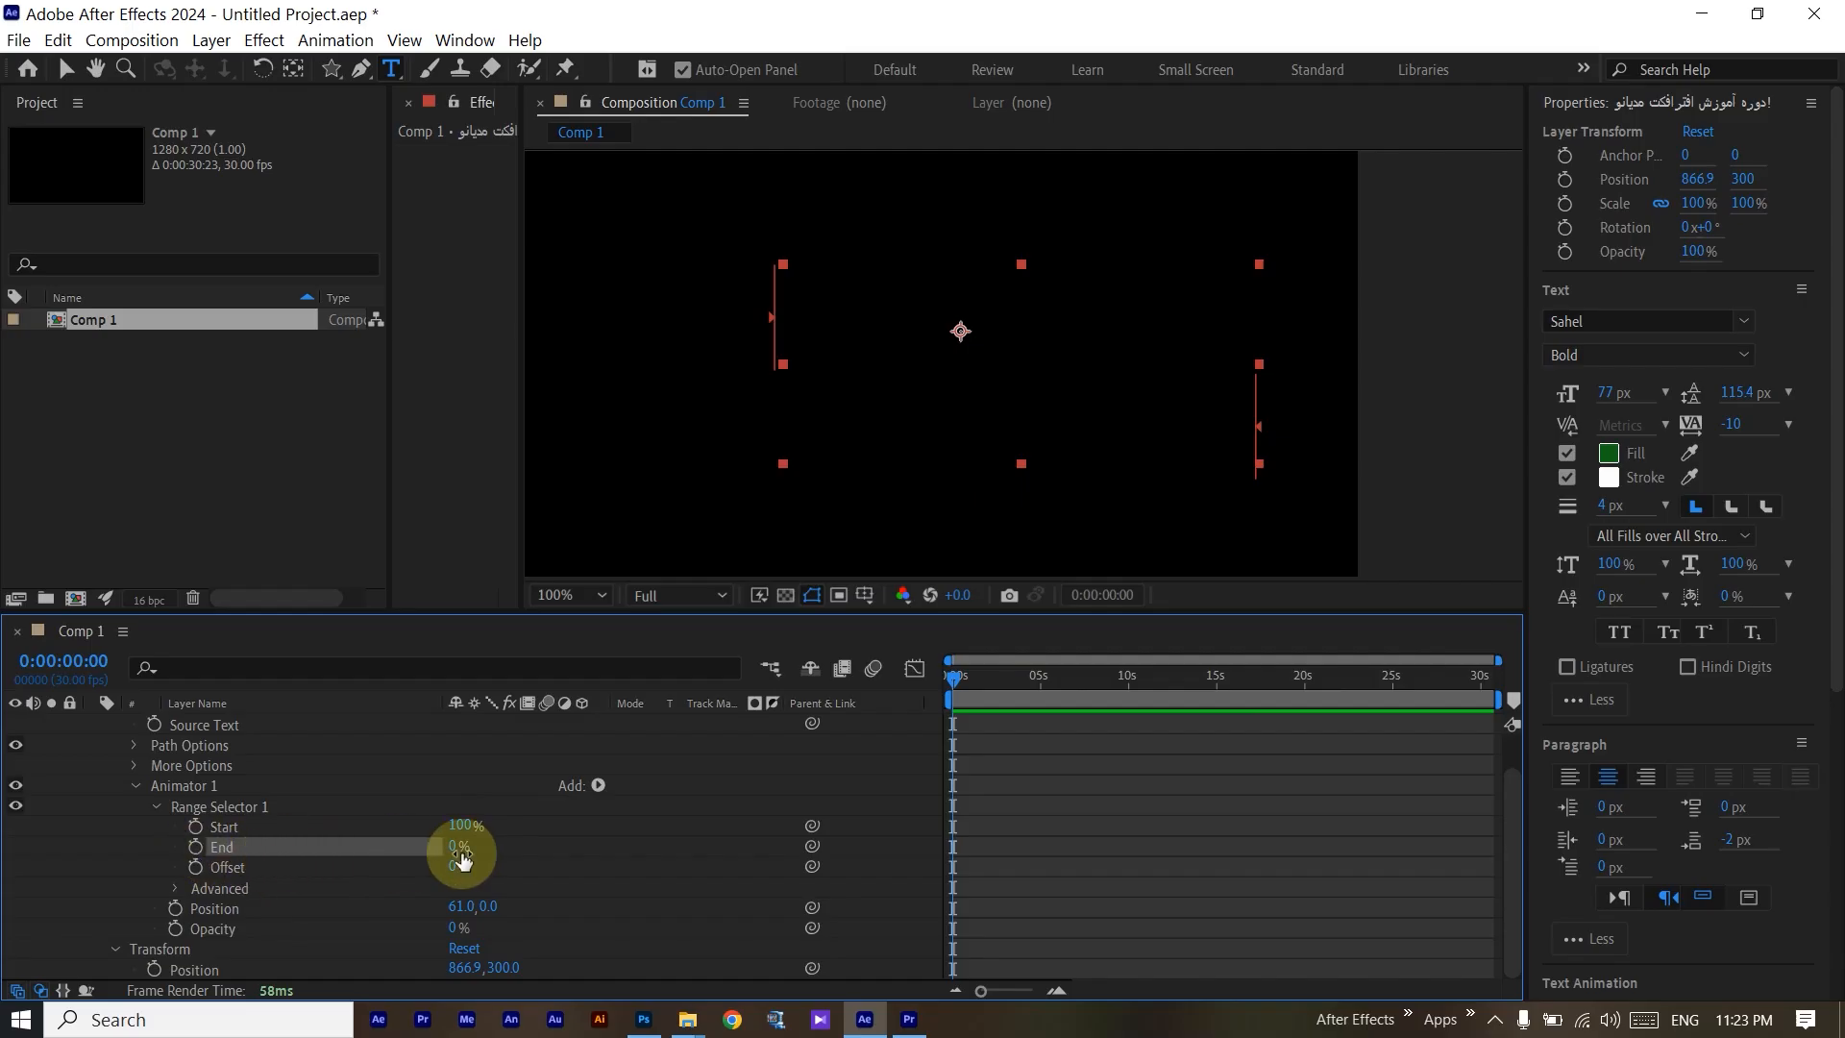
Keyframe Range Selector 1's End at 0% on the first frame and at 100% at 3 seconds.
{"action": "left_click", "coordinate": [196, 845]}
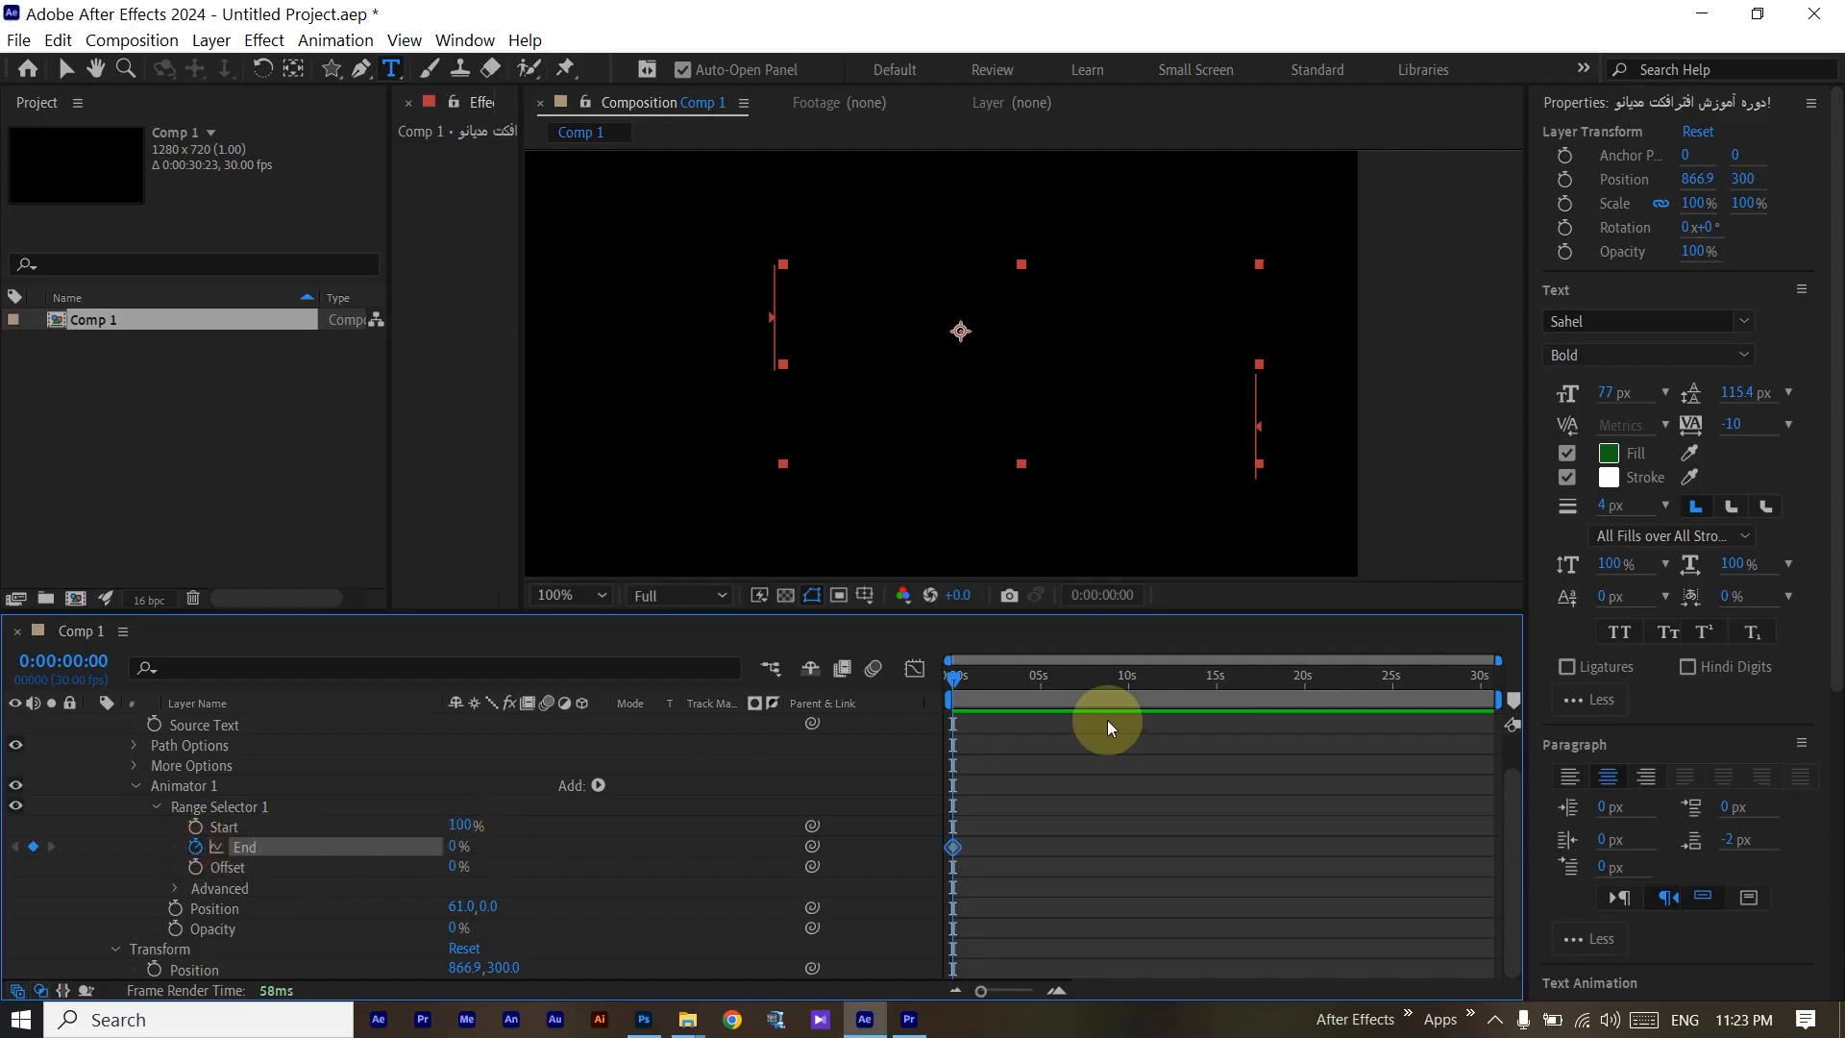
{"action": "mouse_move", "coordinate": [1013, 678]}
{"action": "left_mouse_down"}
{"action": "mouse_move", "coordinate": [1059, 683]}
{"action": "mouse_move", "coordinate": [1005, 694]}
{"action": "left_mouse_up"}
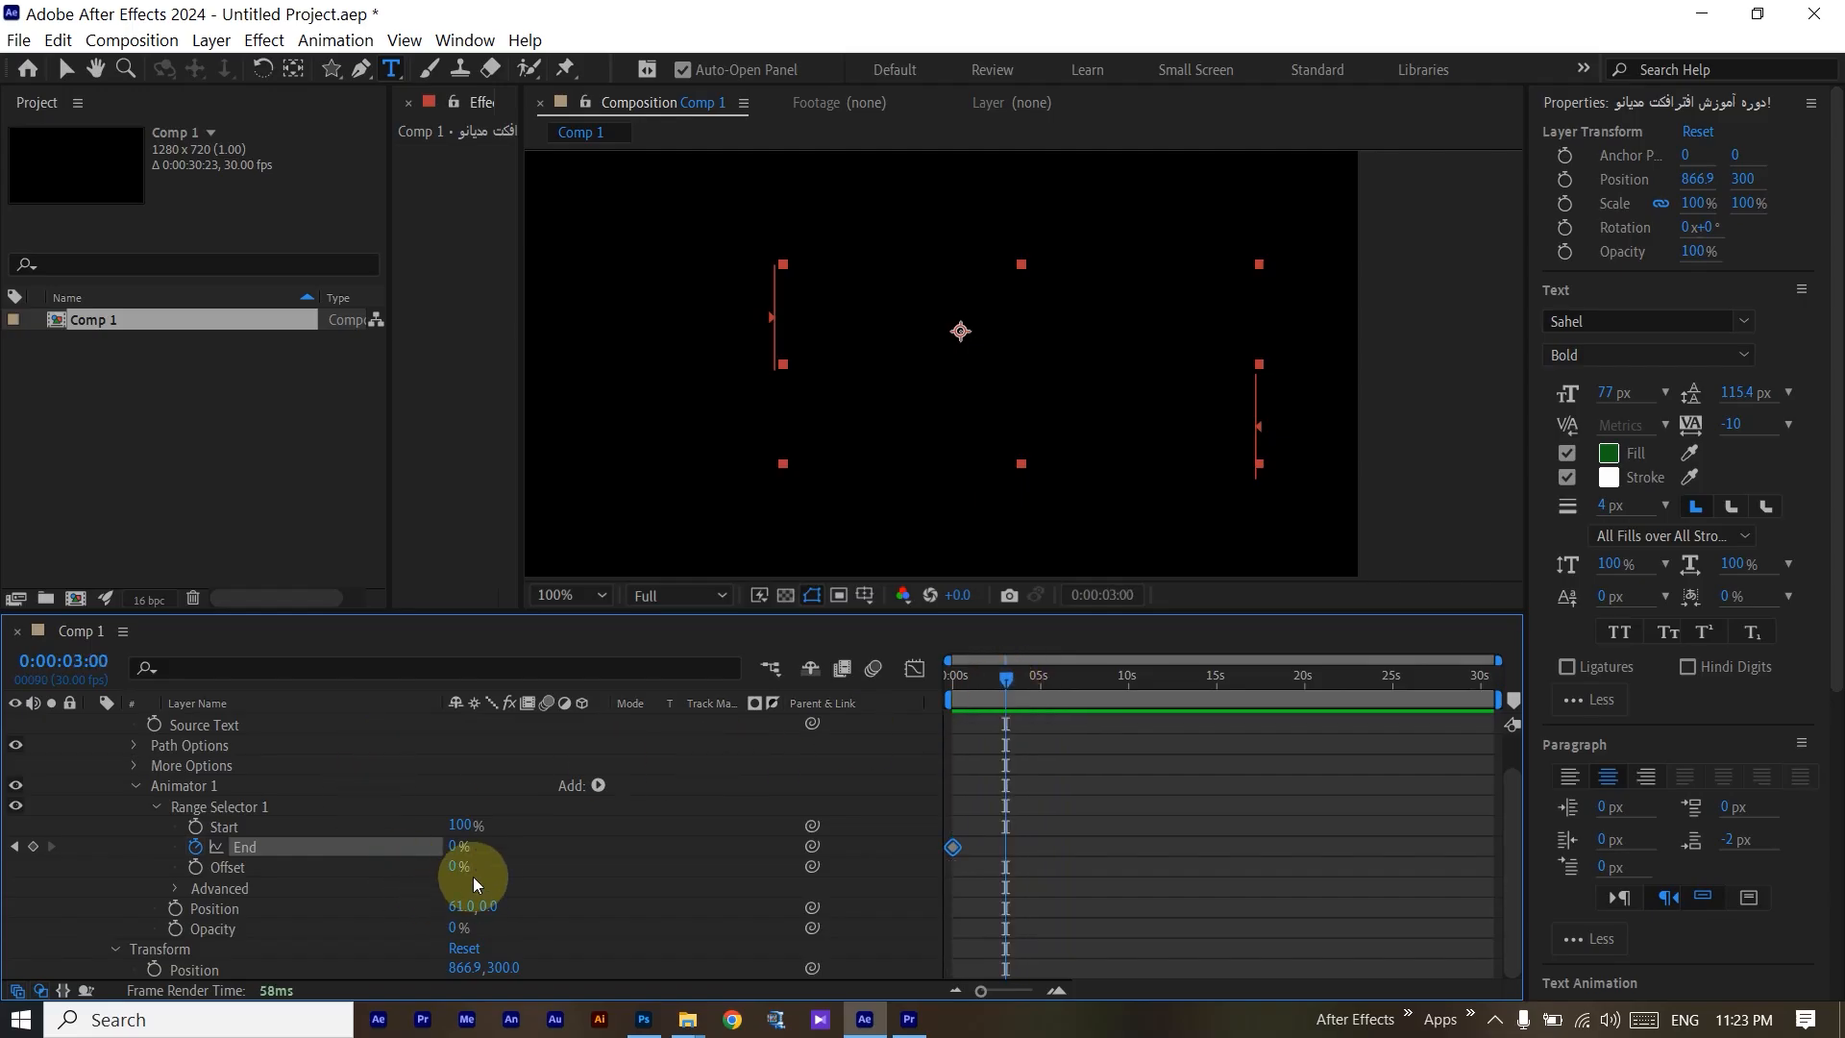
{"action": "left_click_drag", "start_coordinate": [457, 854], "coordinate": [740, 848]}
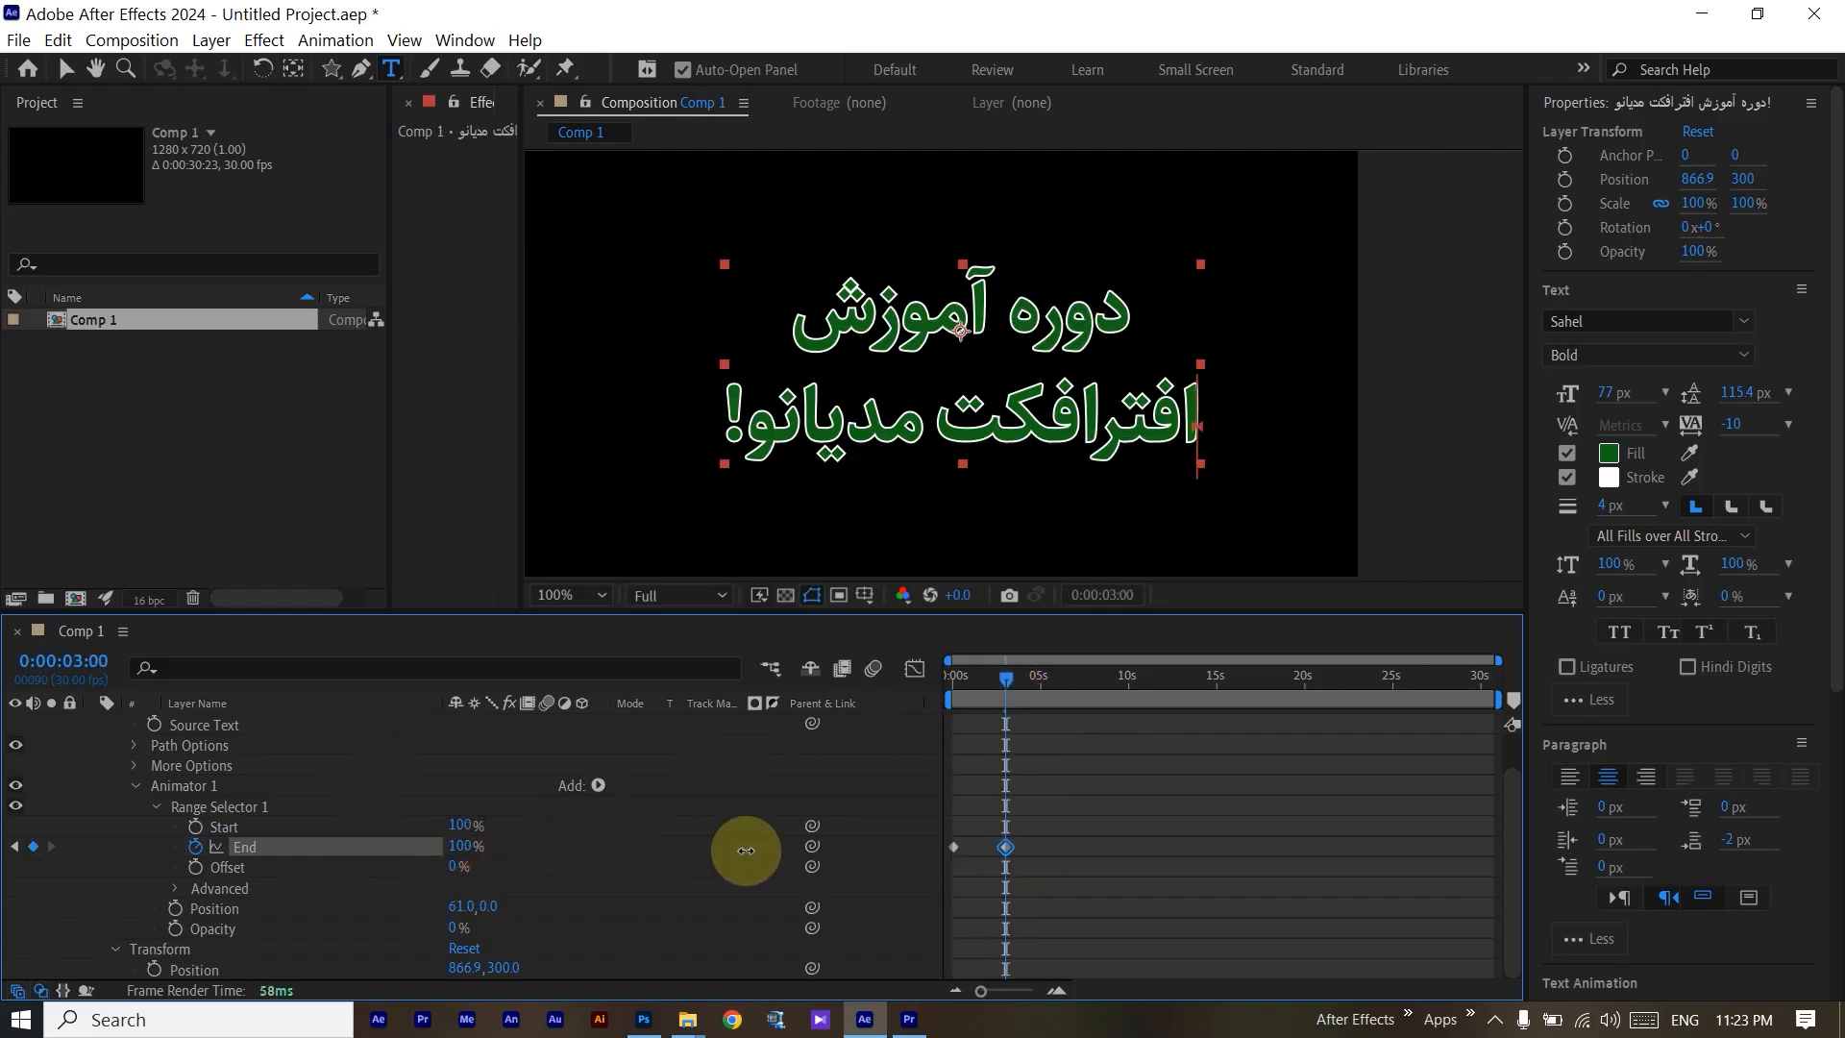
{"action": "left_click", "coordinate": [1063, 783]}
Set the vertical value of Animator 1's Position to 68 and scrub the timeline to preview the characters' movement.
{"action": "left_click_drag", "start_coordinate": [1000, 674], "coordinate": [1038, 684]}
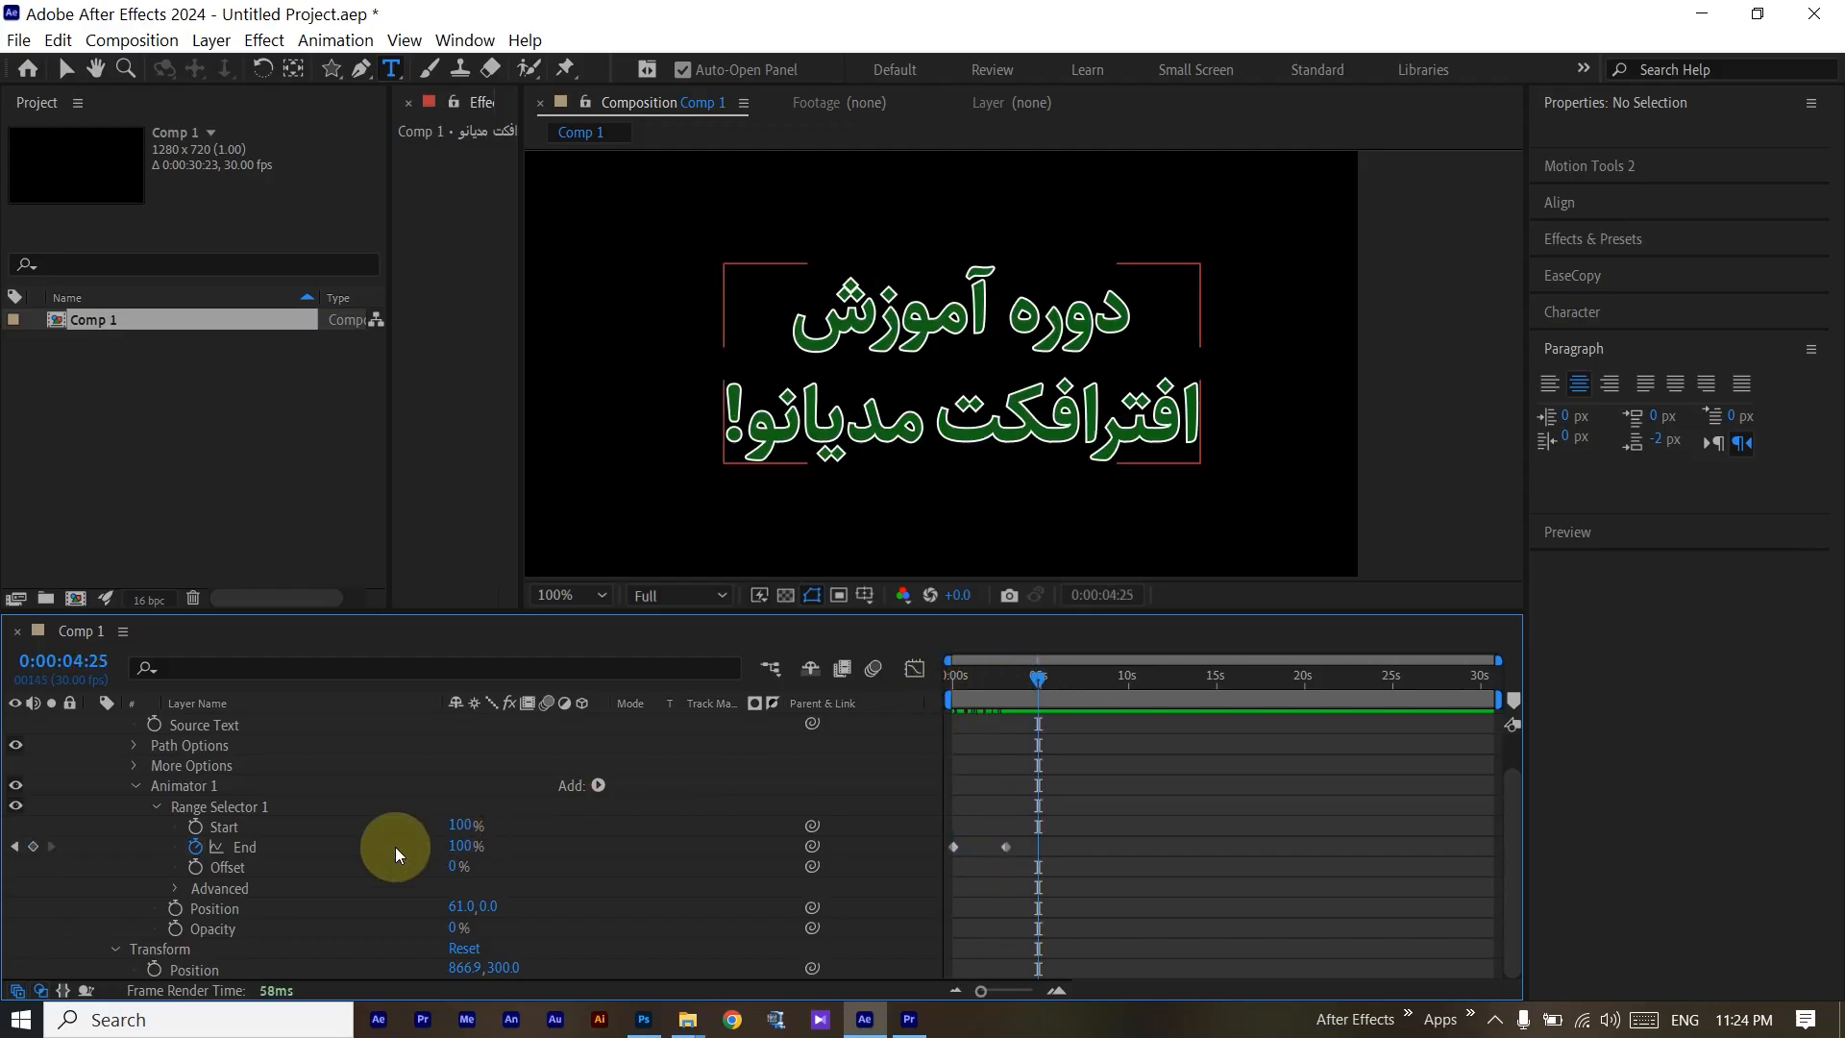
{"action": "left_click", "coordinate": [257, 907]}
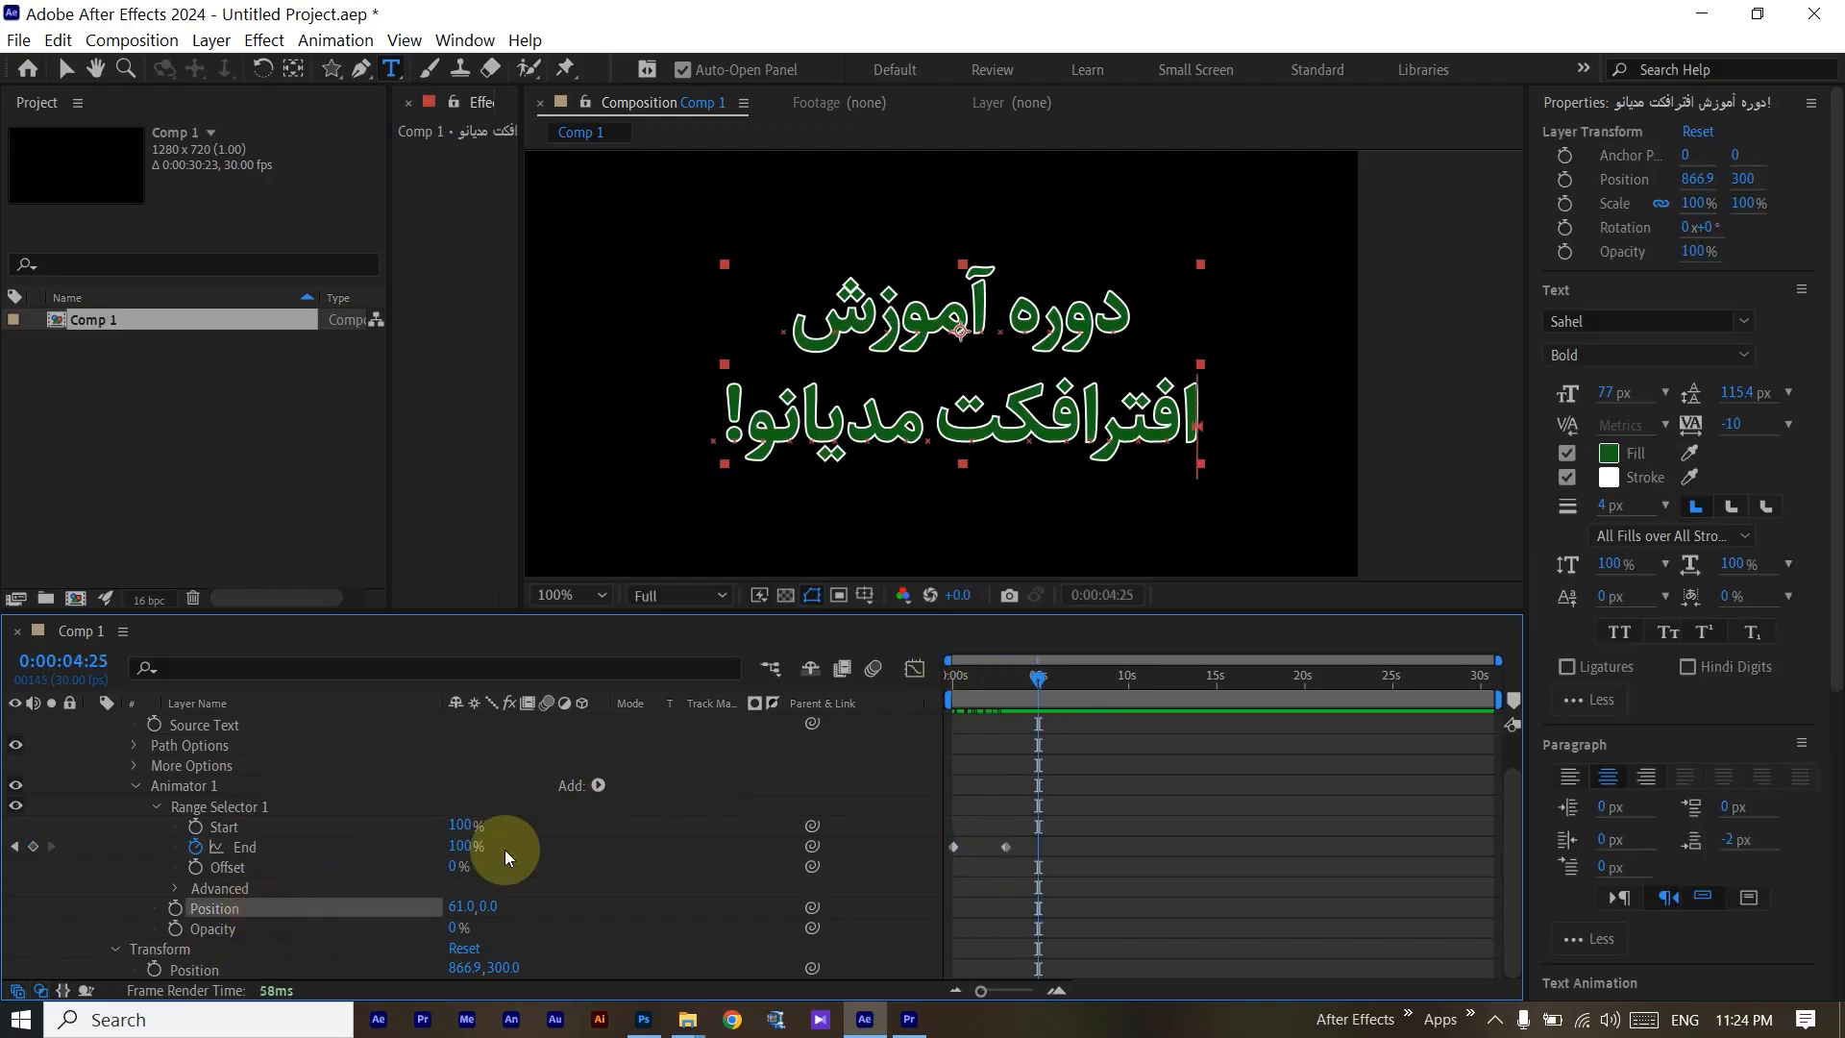
{"action": "left_click_drag", "start_coordinate": [1038, 677], "coordinate": [969, 684]}
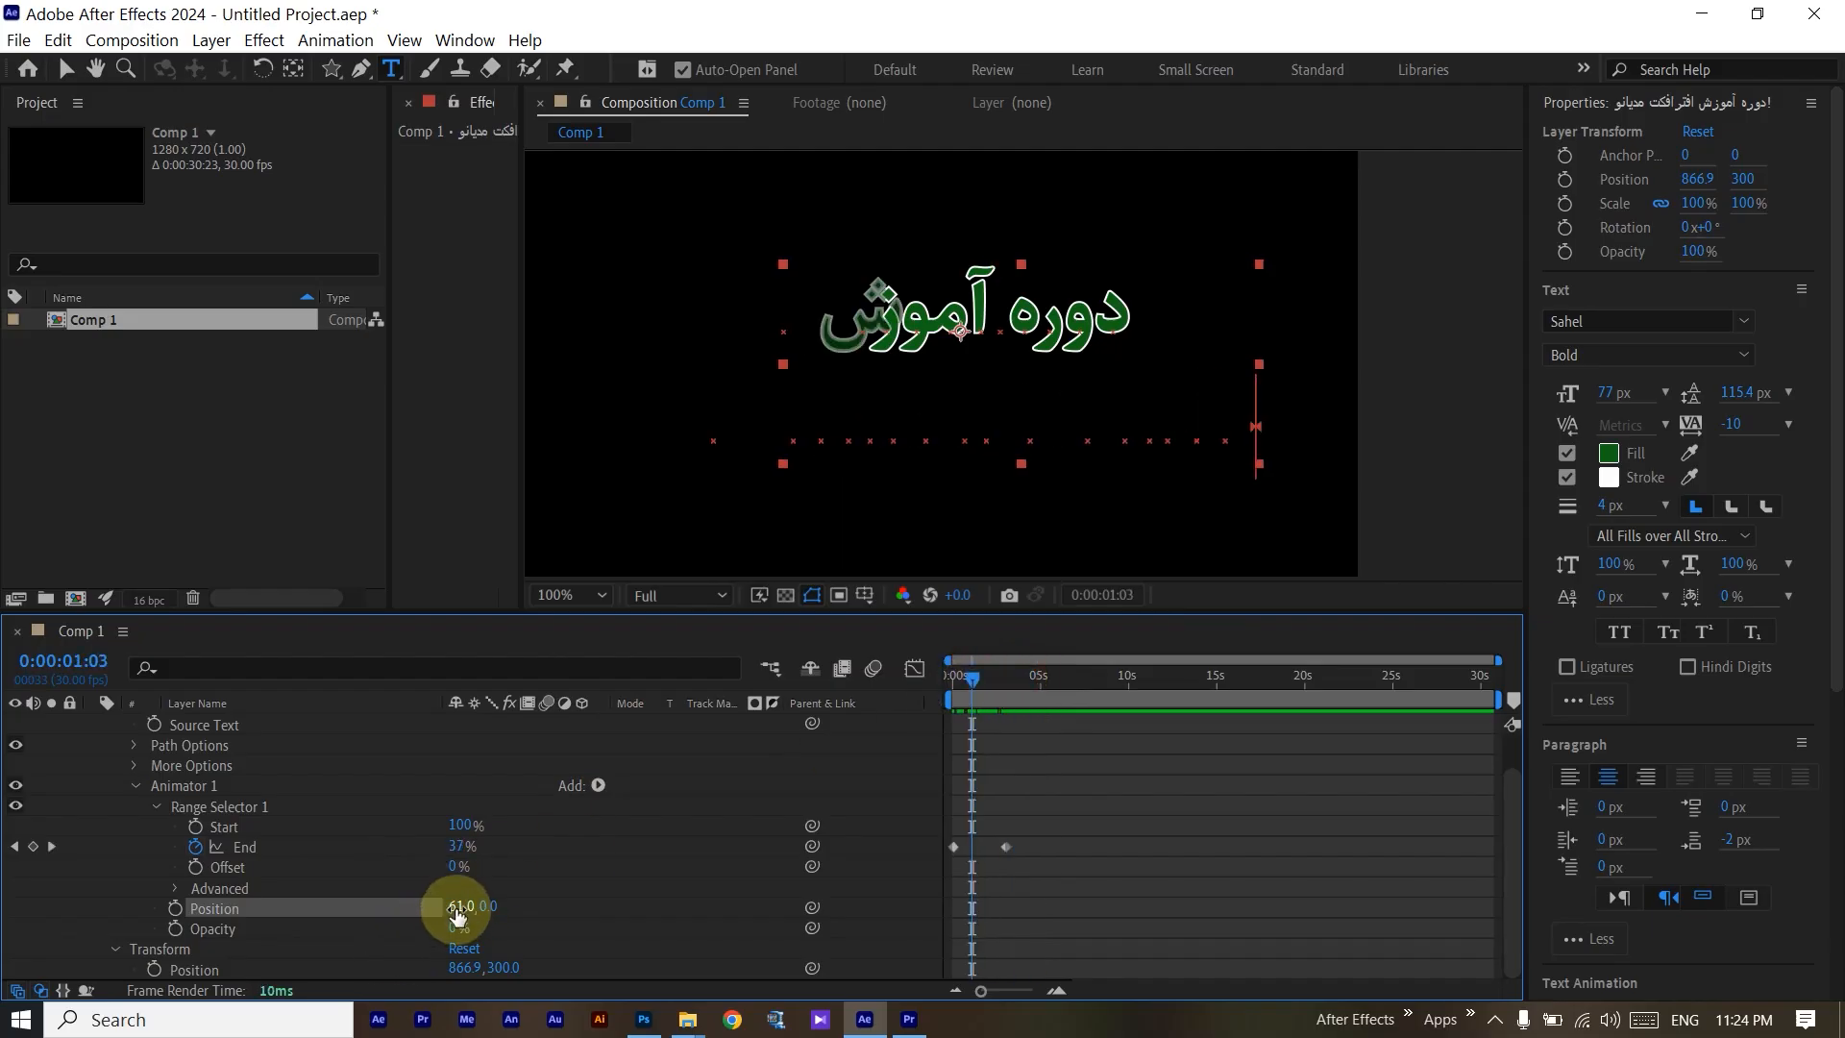
{"action": "left_click_drag", "start_coordinate": [973, 680], "coordinate": [1029, 683]}
{"action": "left_click", "coordinate": [492, 906]}
{"action": "left_click", "coordinate": [617, 912]}
{"action": "left_click_drag", "start_coordinate": [496, 910], "coordinate": [592, 912]}
{"action": "left_click_drag", "start_coordinate": [1016, 680], "coordinate": [971, 688]}
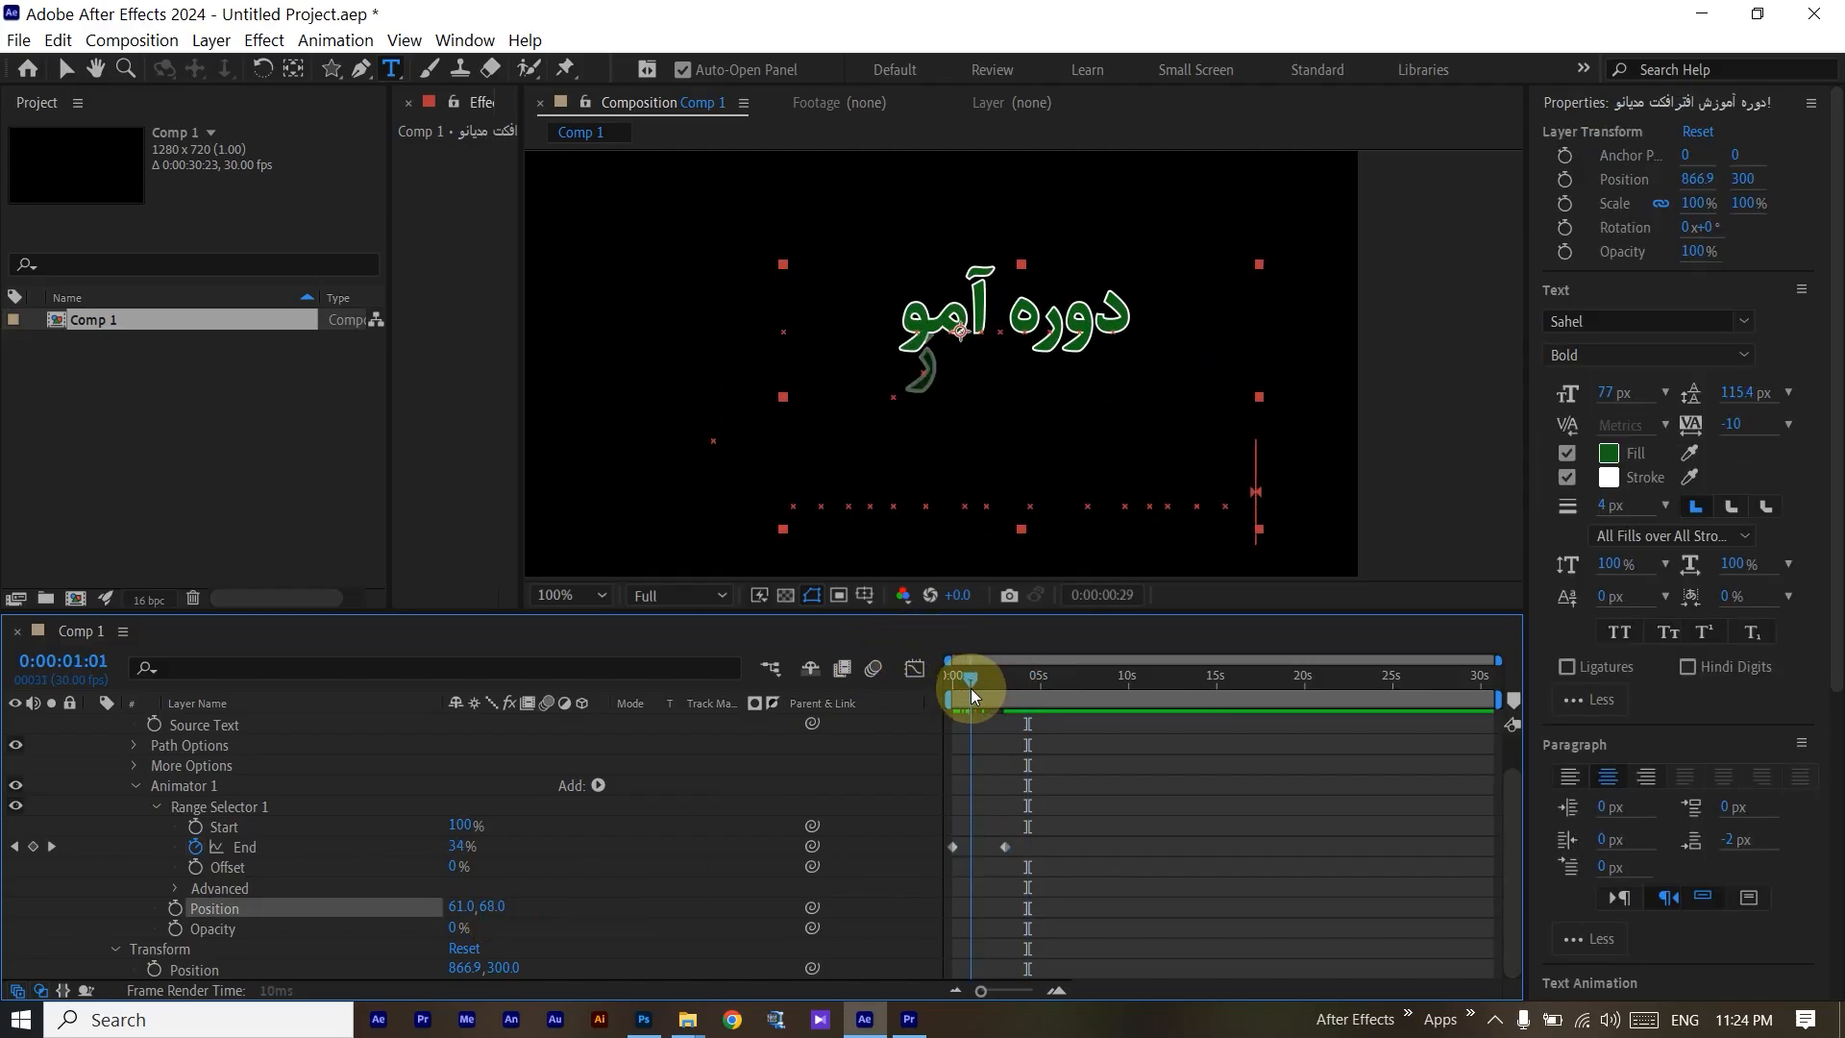
Set the horizontal value of Animator 1's Position to -44.
{"action": "left_click", "coordinate": [465, 906]}
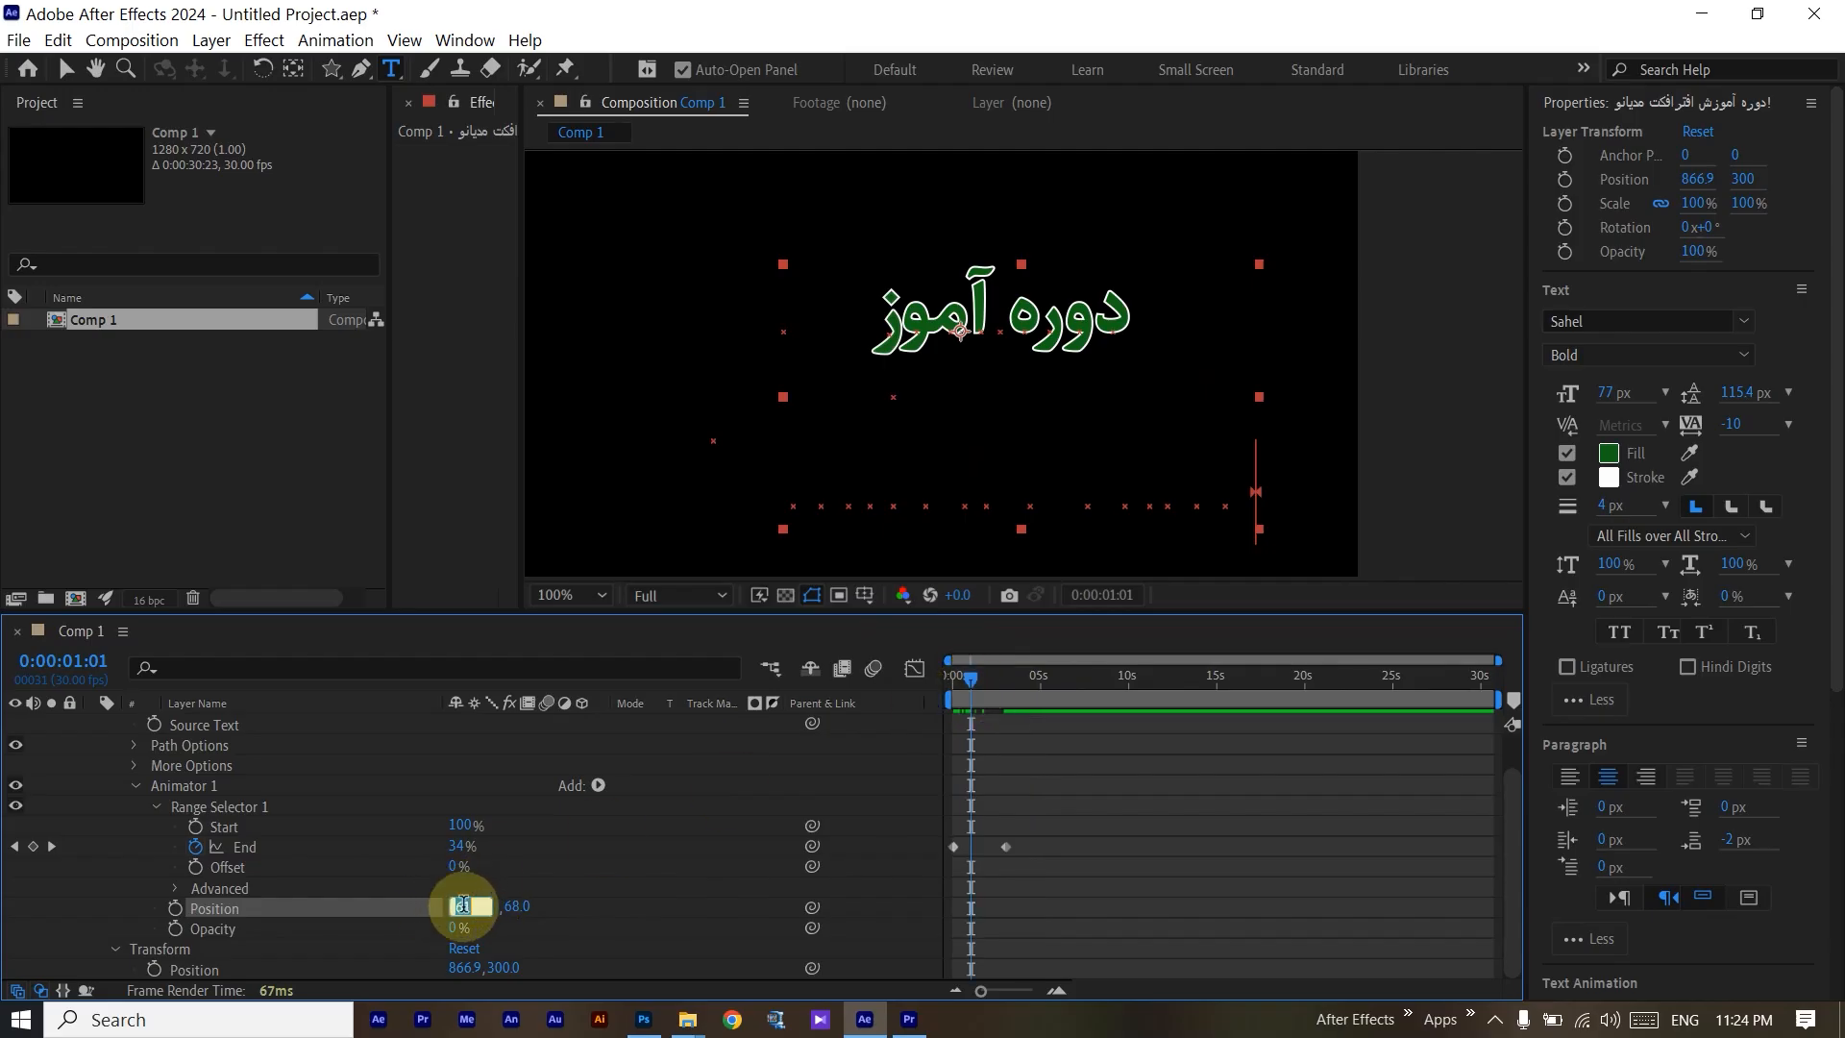
{"action": "left_click", "coordinate": [562, 908]}
{"action": "left_click_drag", "start_coordinate": [455, 911], "coordinate": [329, 914]}
Deselect the layer and play the composition from the start to review the diagonal Position and Opacity animation.
{"action": "left_click", "coordinate": [1040, 799]}
{"action": "left_click_drag", "start_coordinate": [971, 675], "coordinate": [1011, 688]}
{"action": "key", "text": "space"}
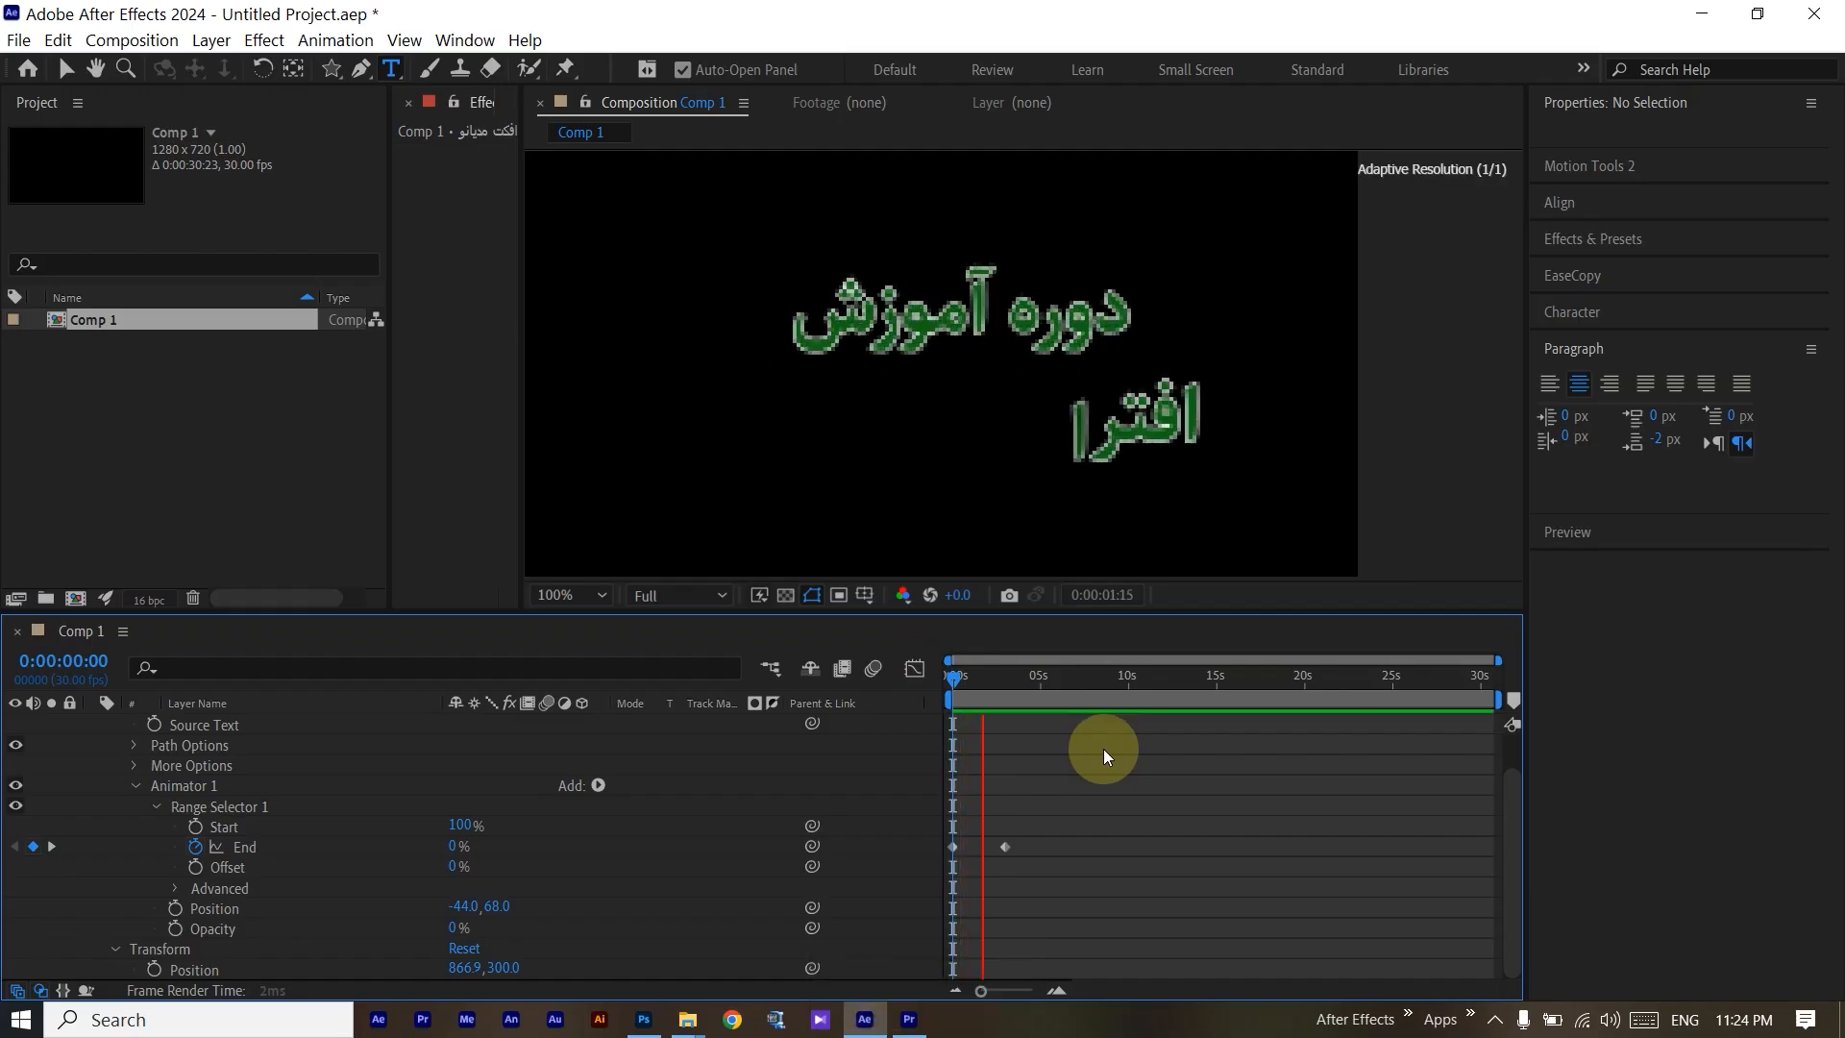
{"action": "key", "text": "space"}
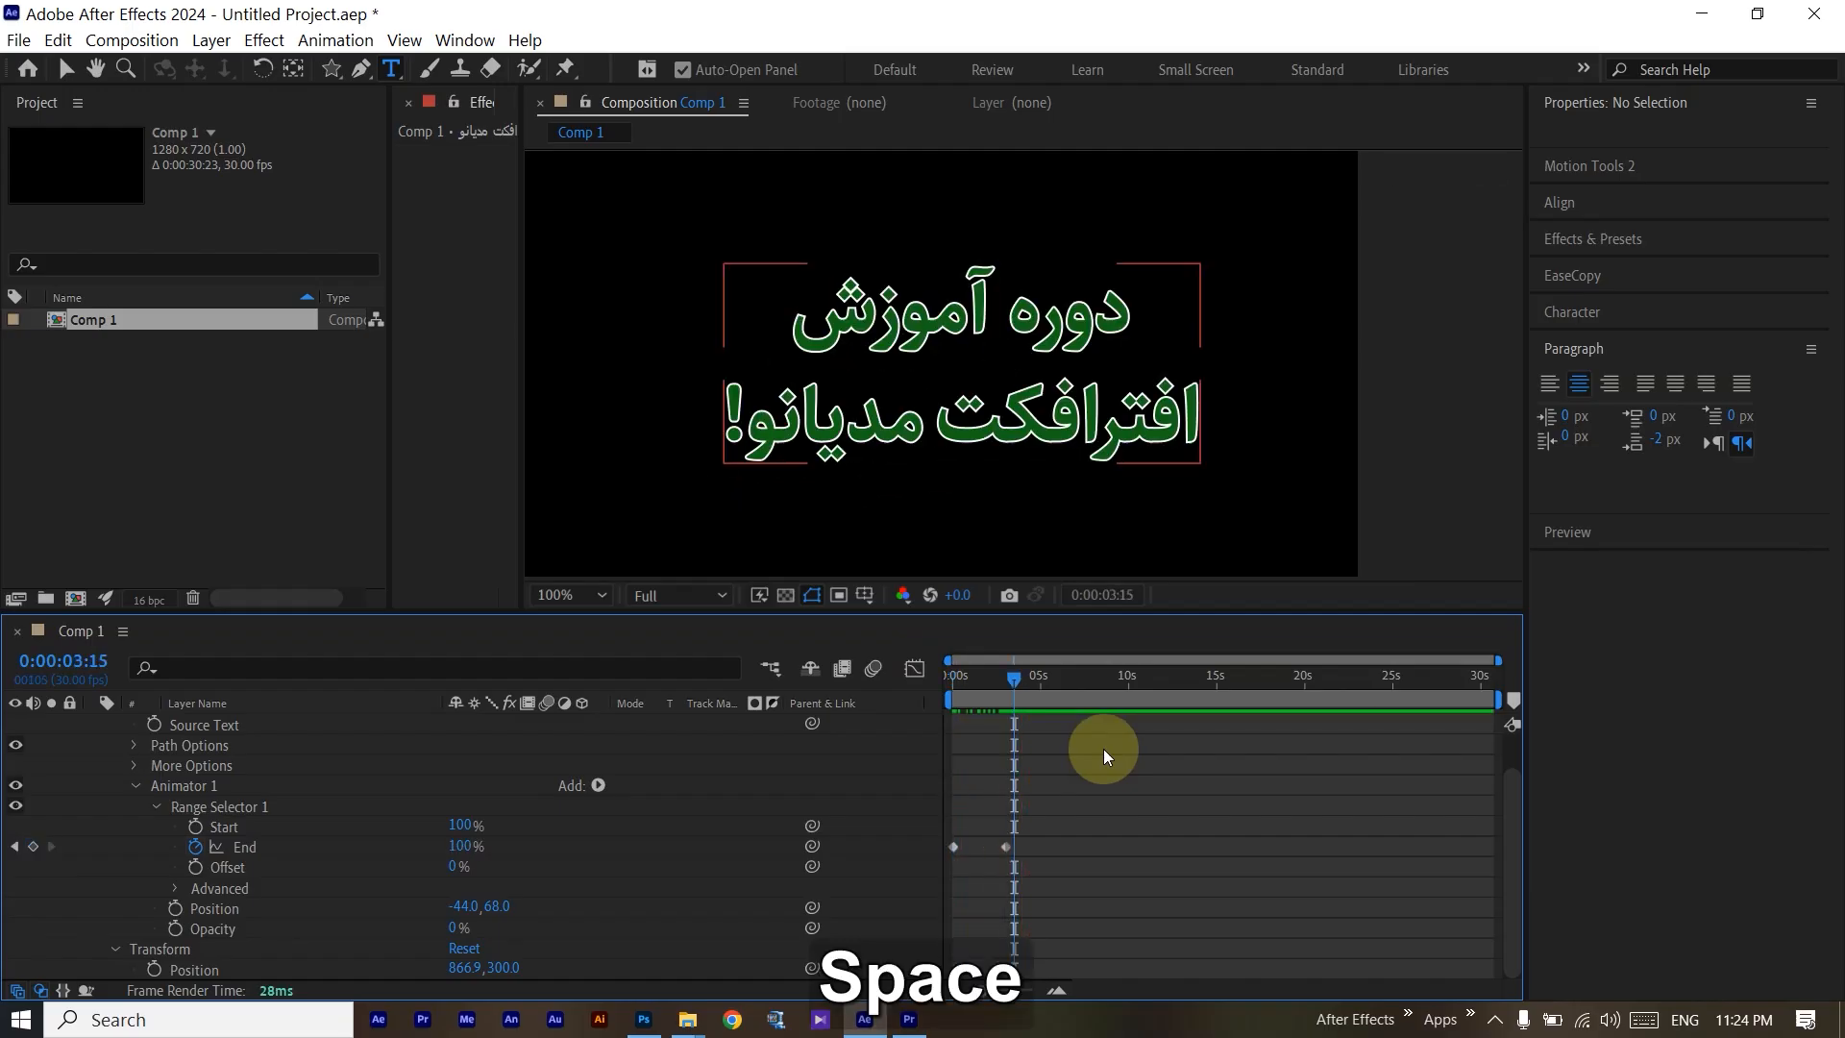
Delete the Position property from Animator 1, keeping only Opacity.
{"action": "left_click", "coordinate": [267, 927]}
{"action": "left_click", "coordinate": [263, 909]}
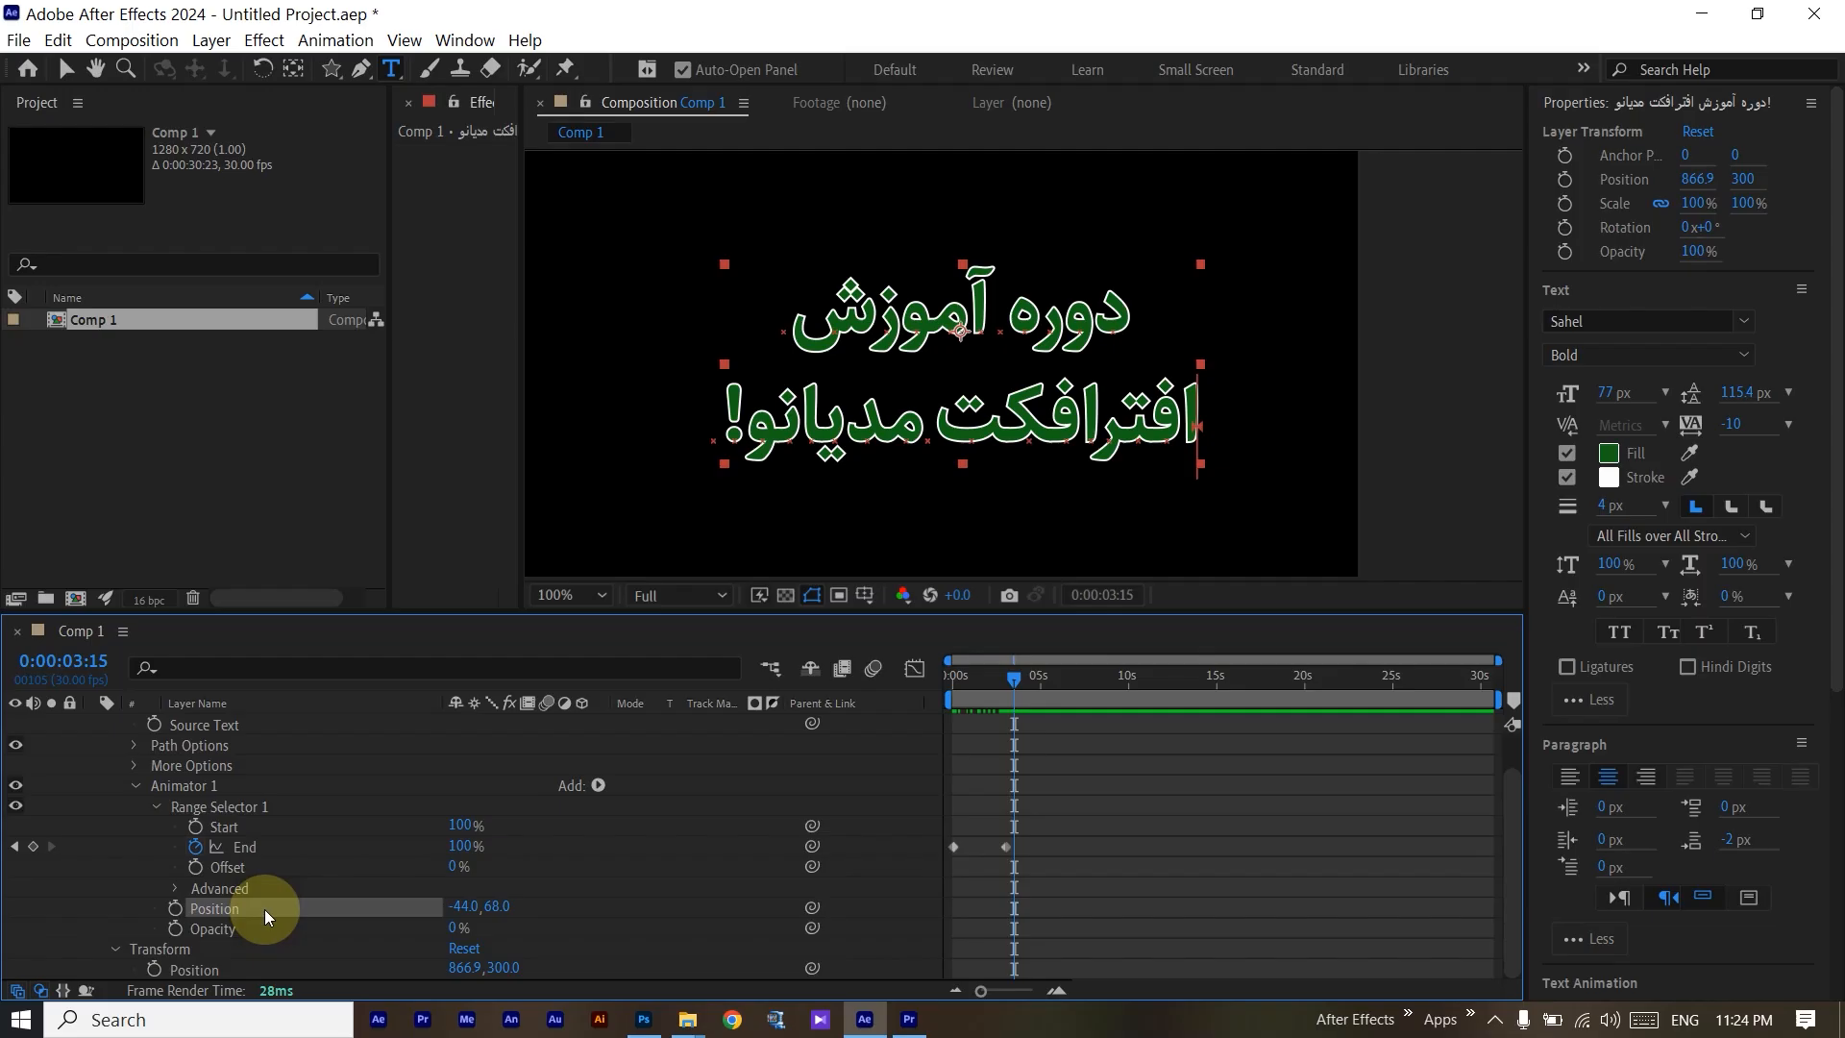
{"action": "key", "text": "Delete"}
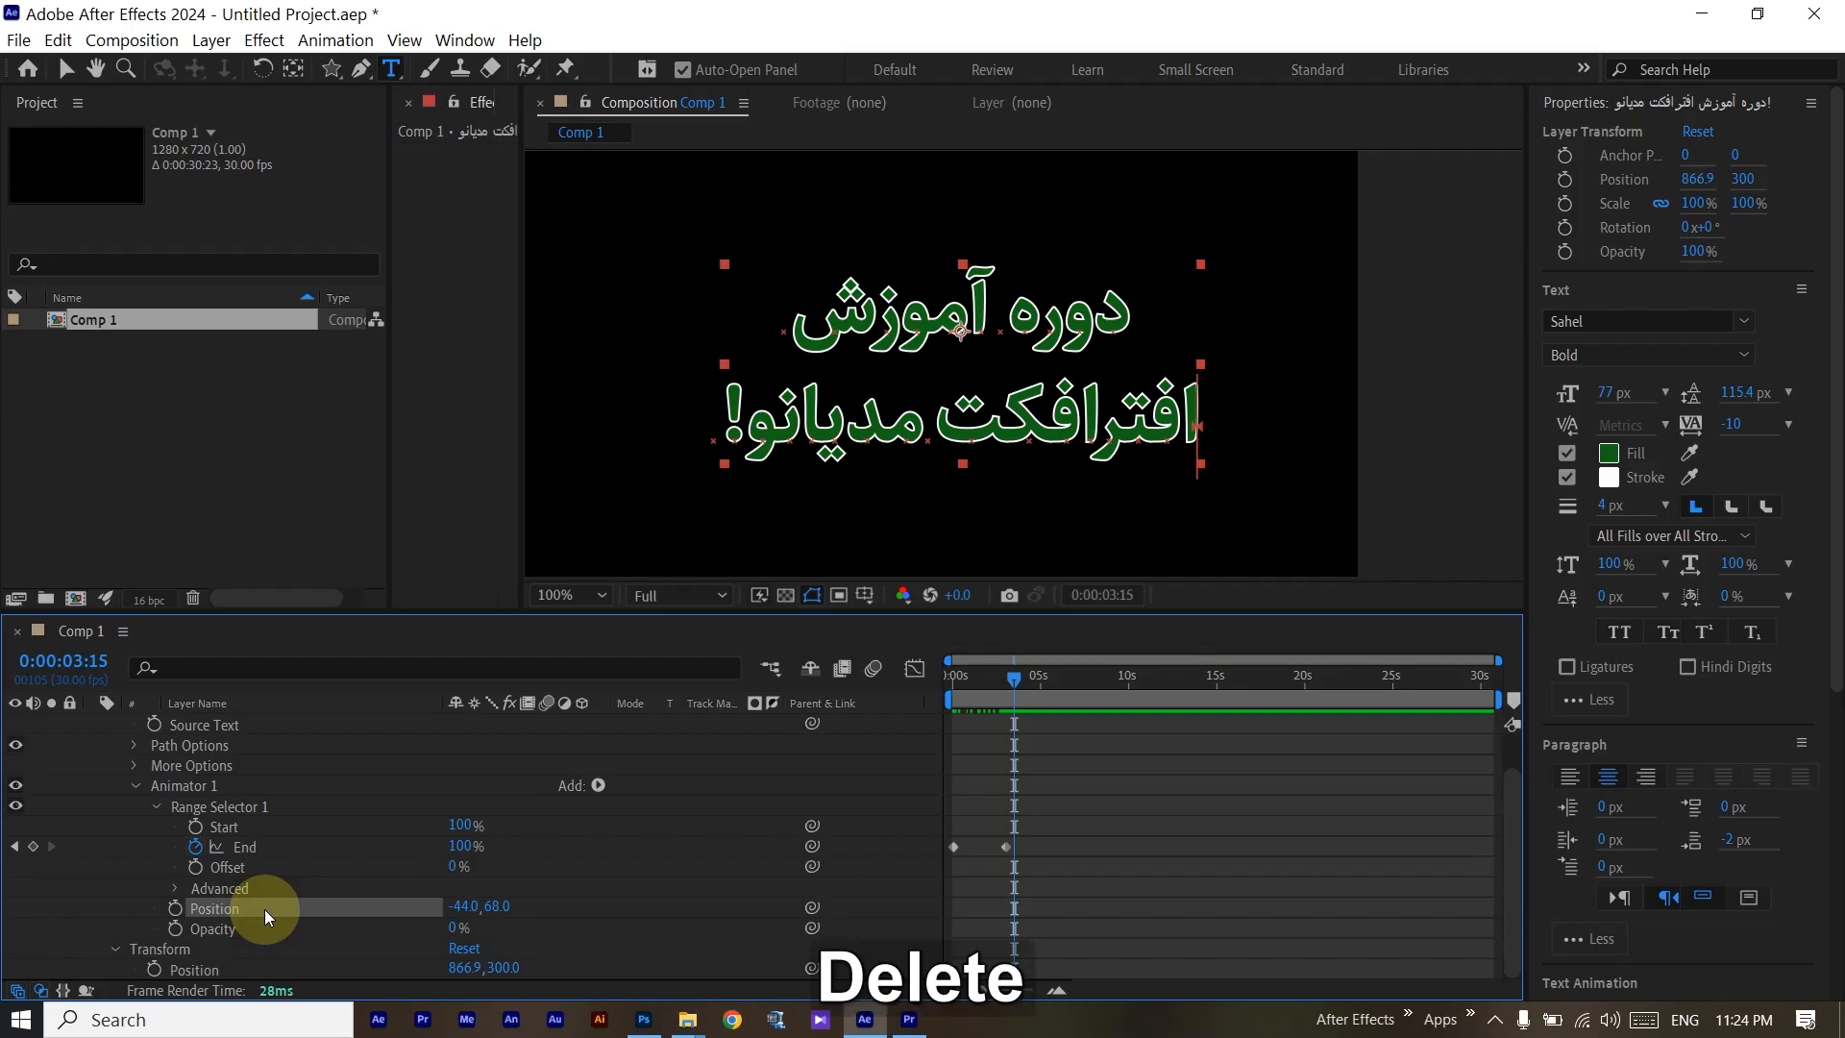
{"action": "left_click", "coordinate": [254, 926]}
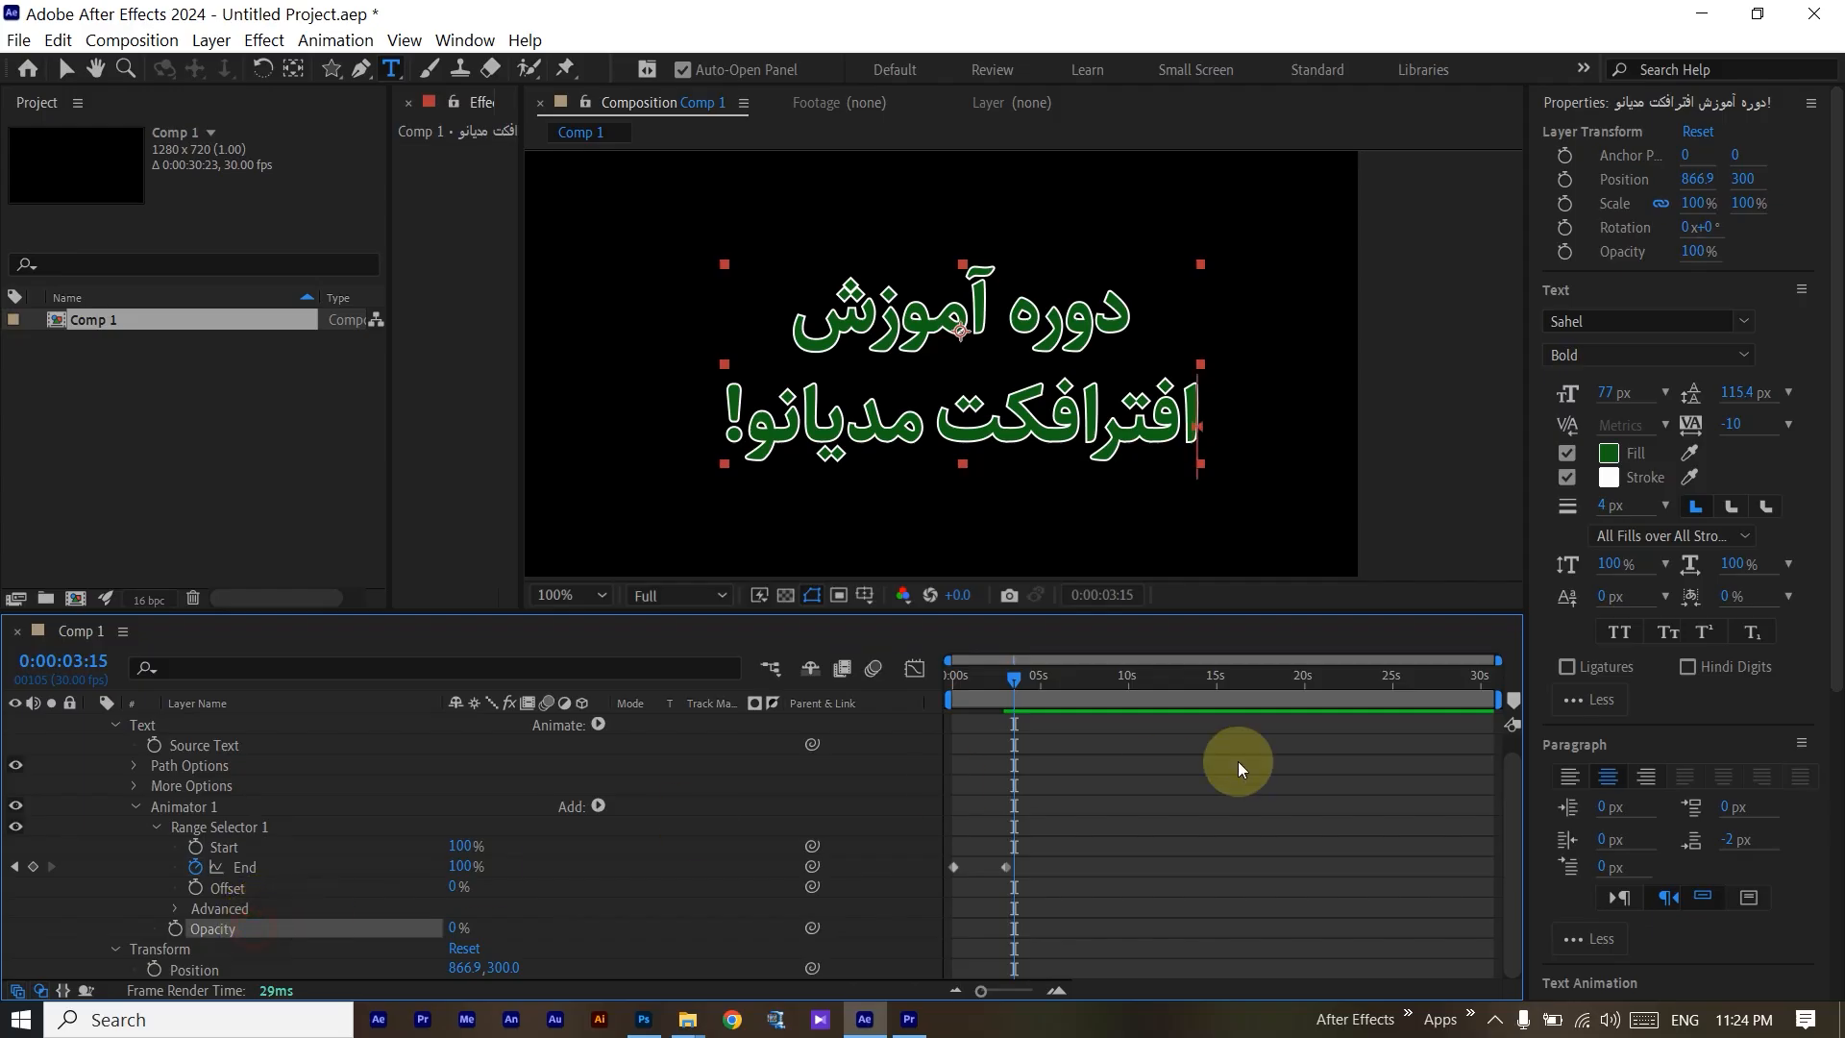
Play the composition twice from the first frame to review the Opacity-only character reveal.
{"action": "left_click_drag", "start_coordinate": [1013, 672], "coordinate": [680, 698]}
{"action": "key", "text": "space"}
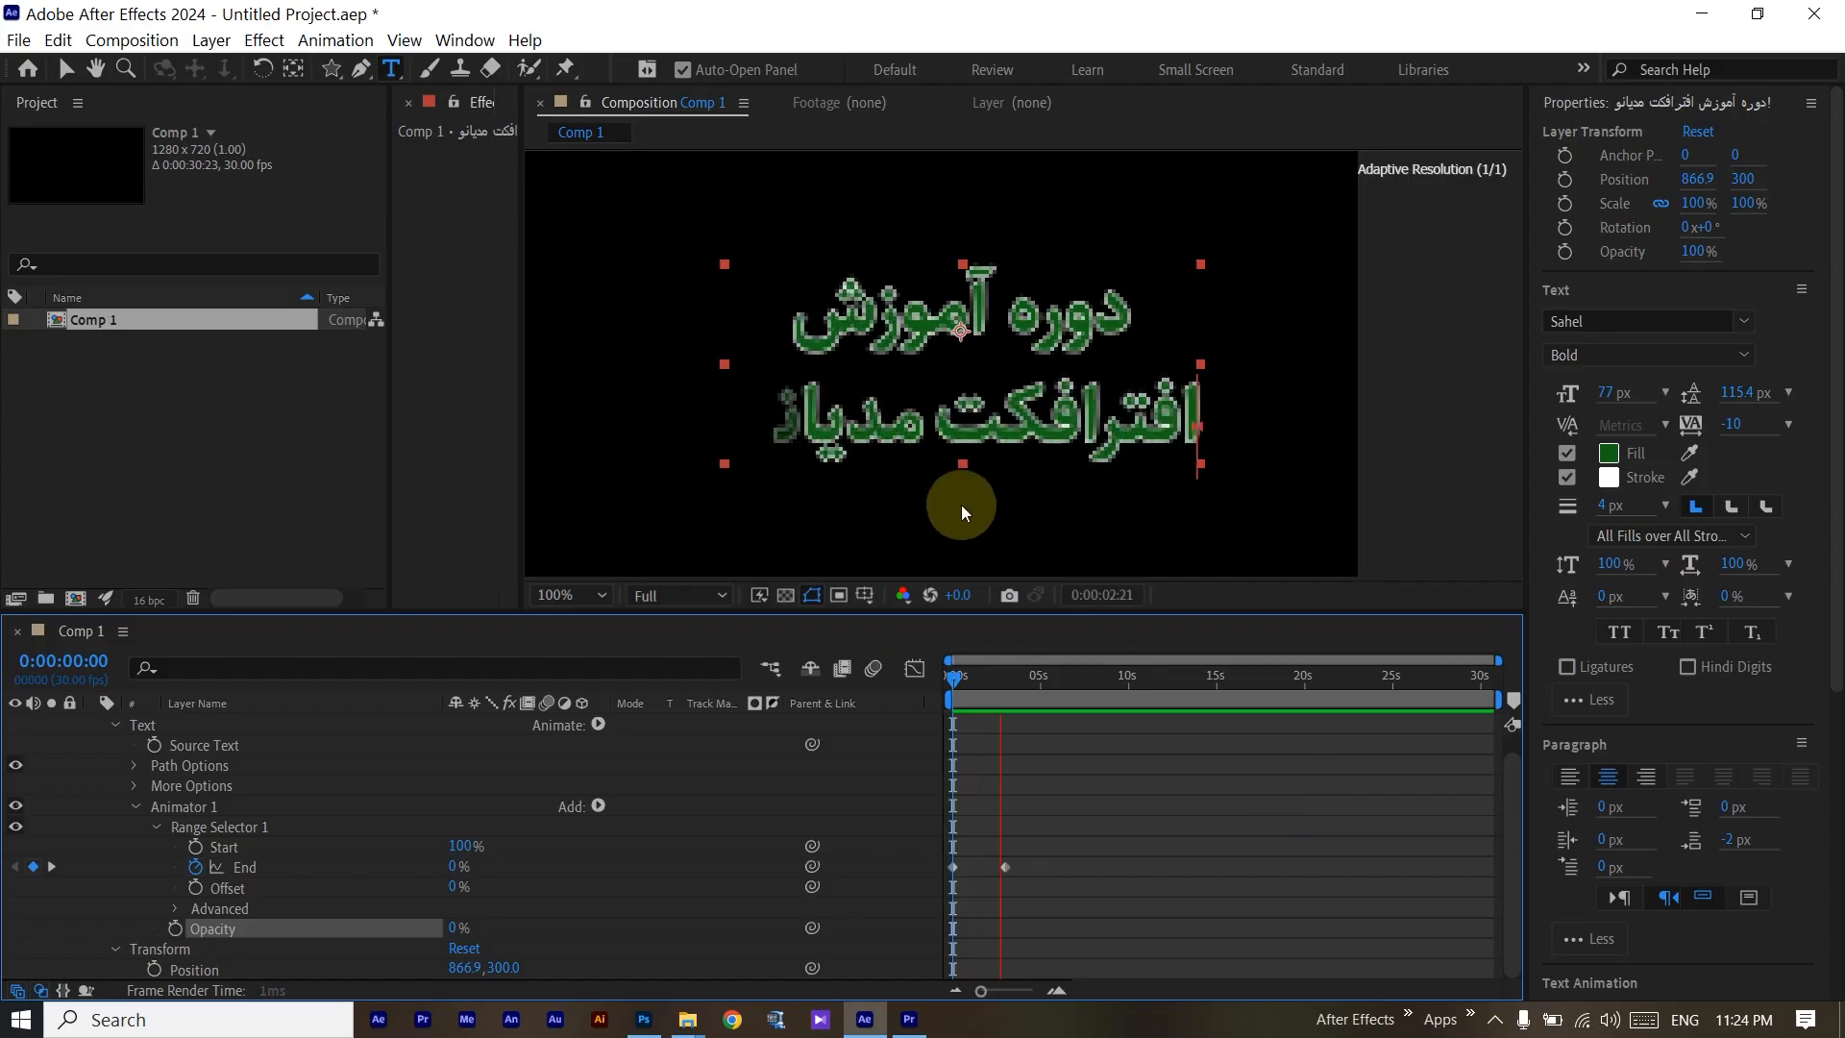
{"action": "key", "text": "space"}
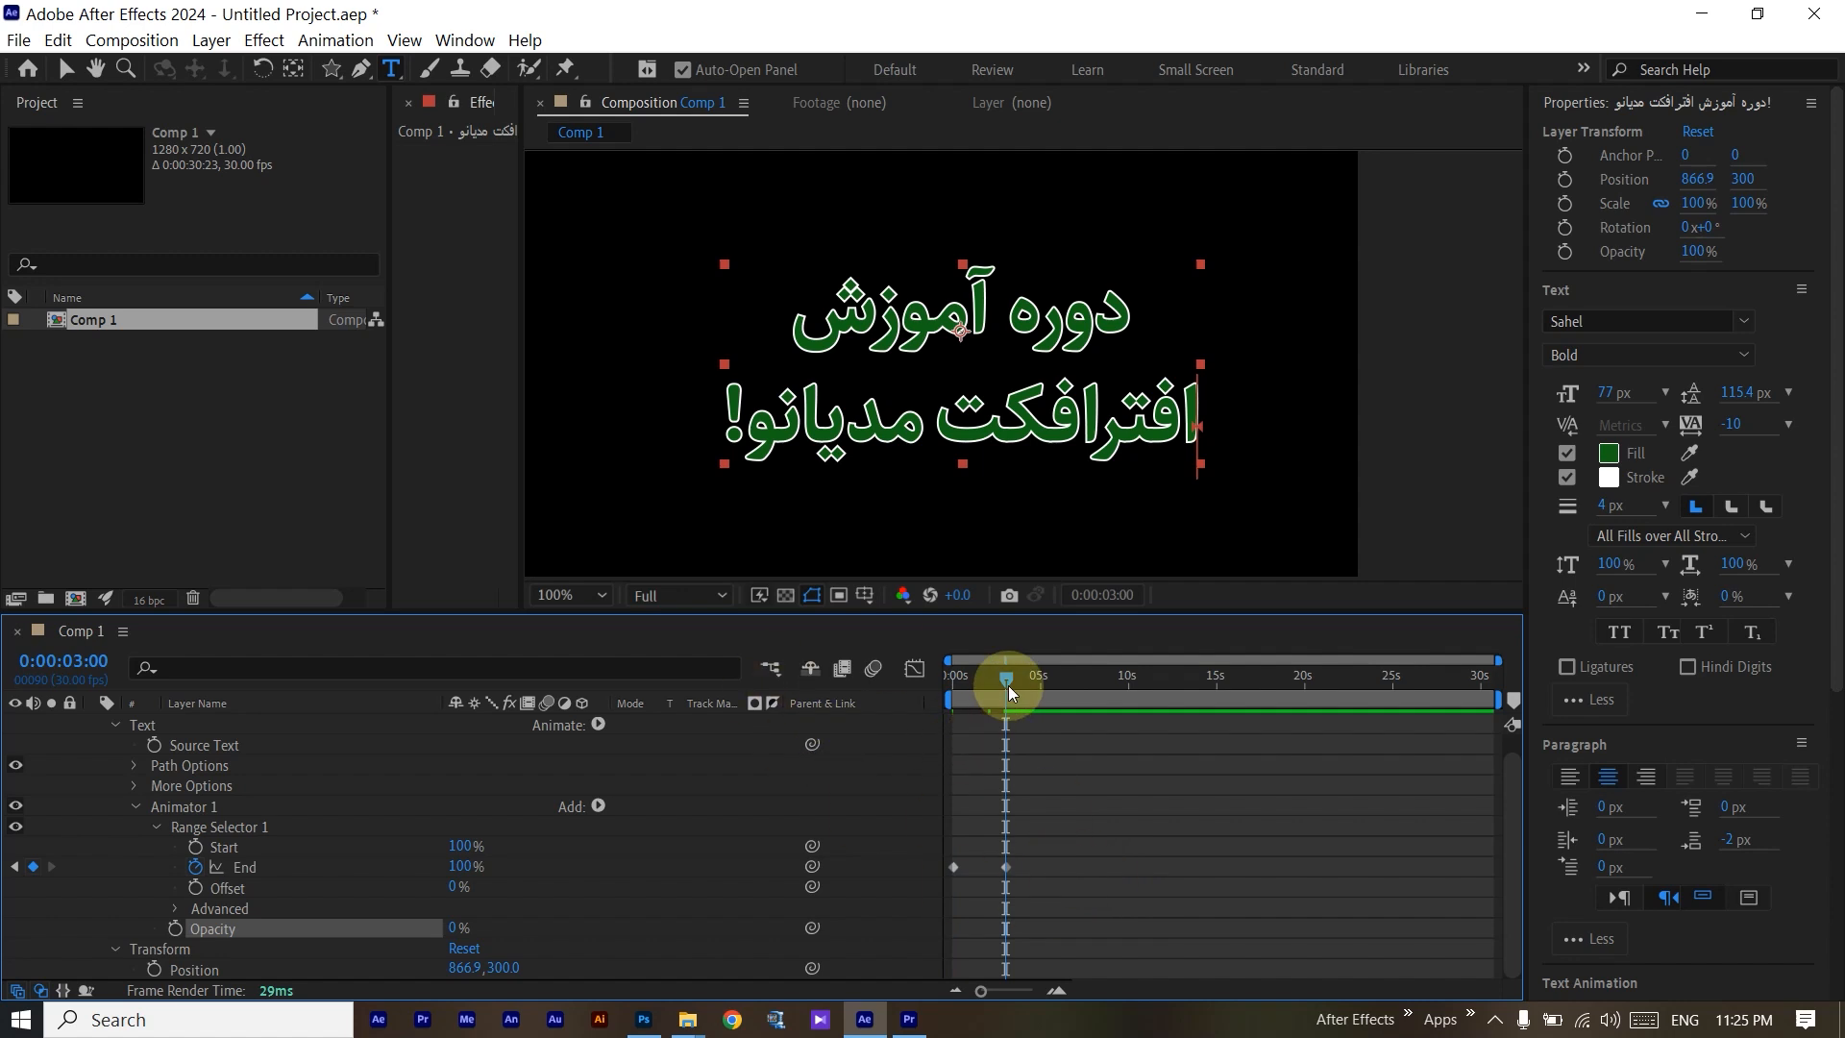
{"action": "left_click_drag", "start_coordinate": [1017, 684], "coordinate": [866, 694]}
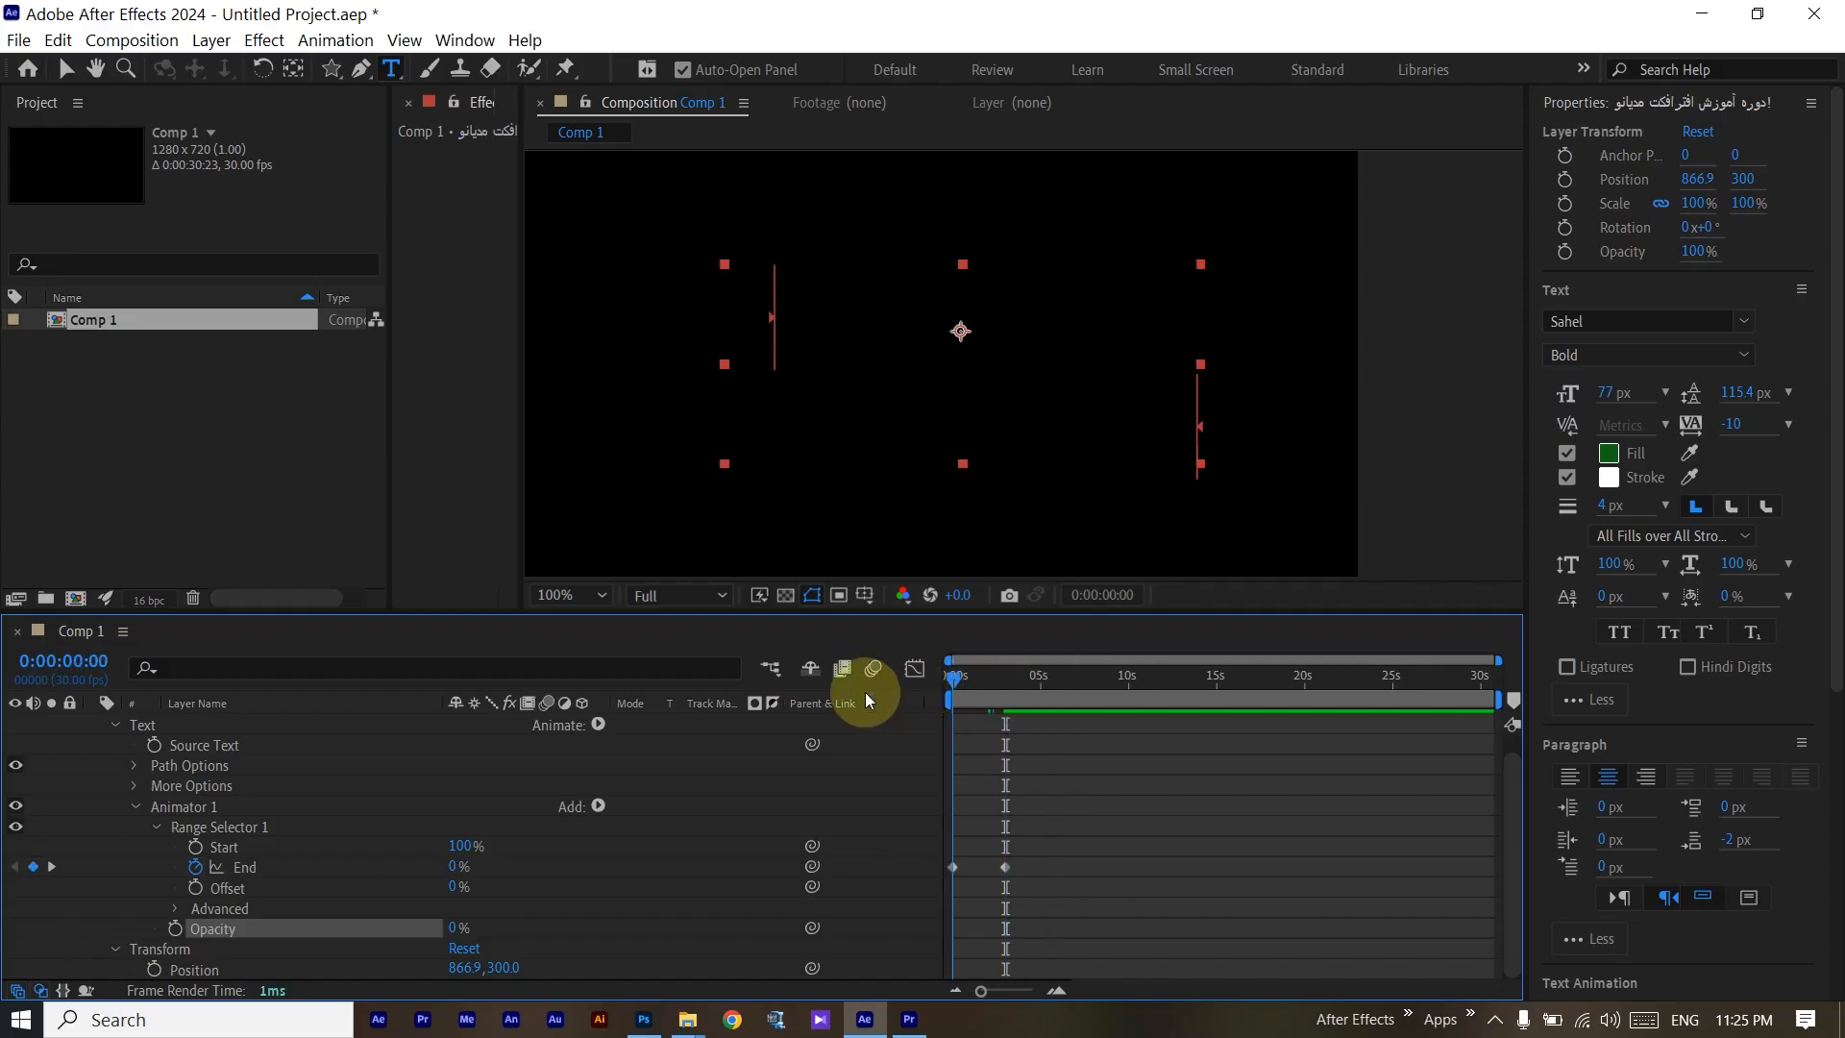
{"action": "key", "text": "space"}
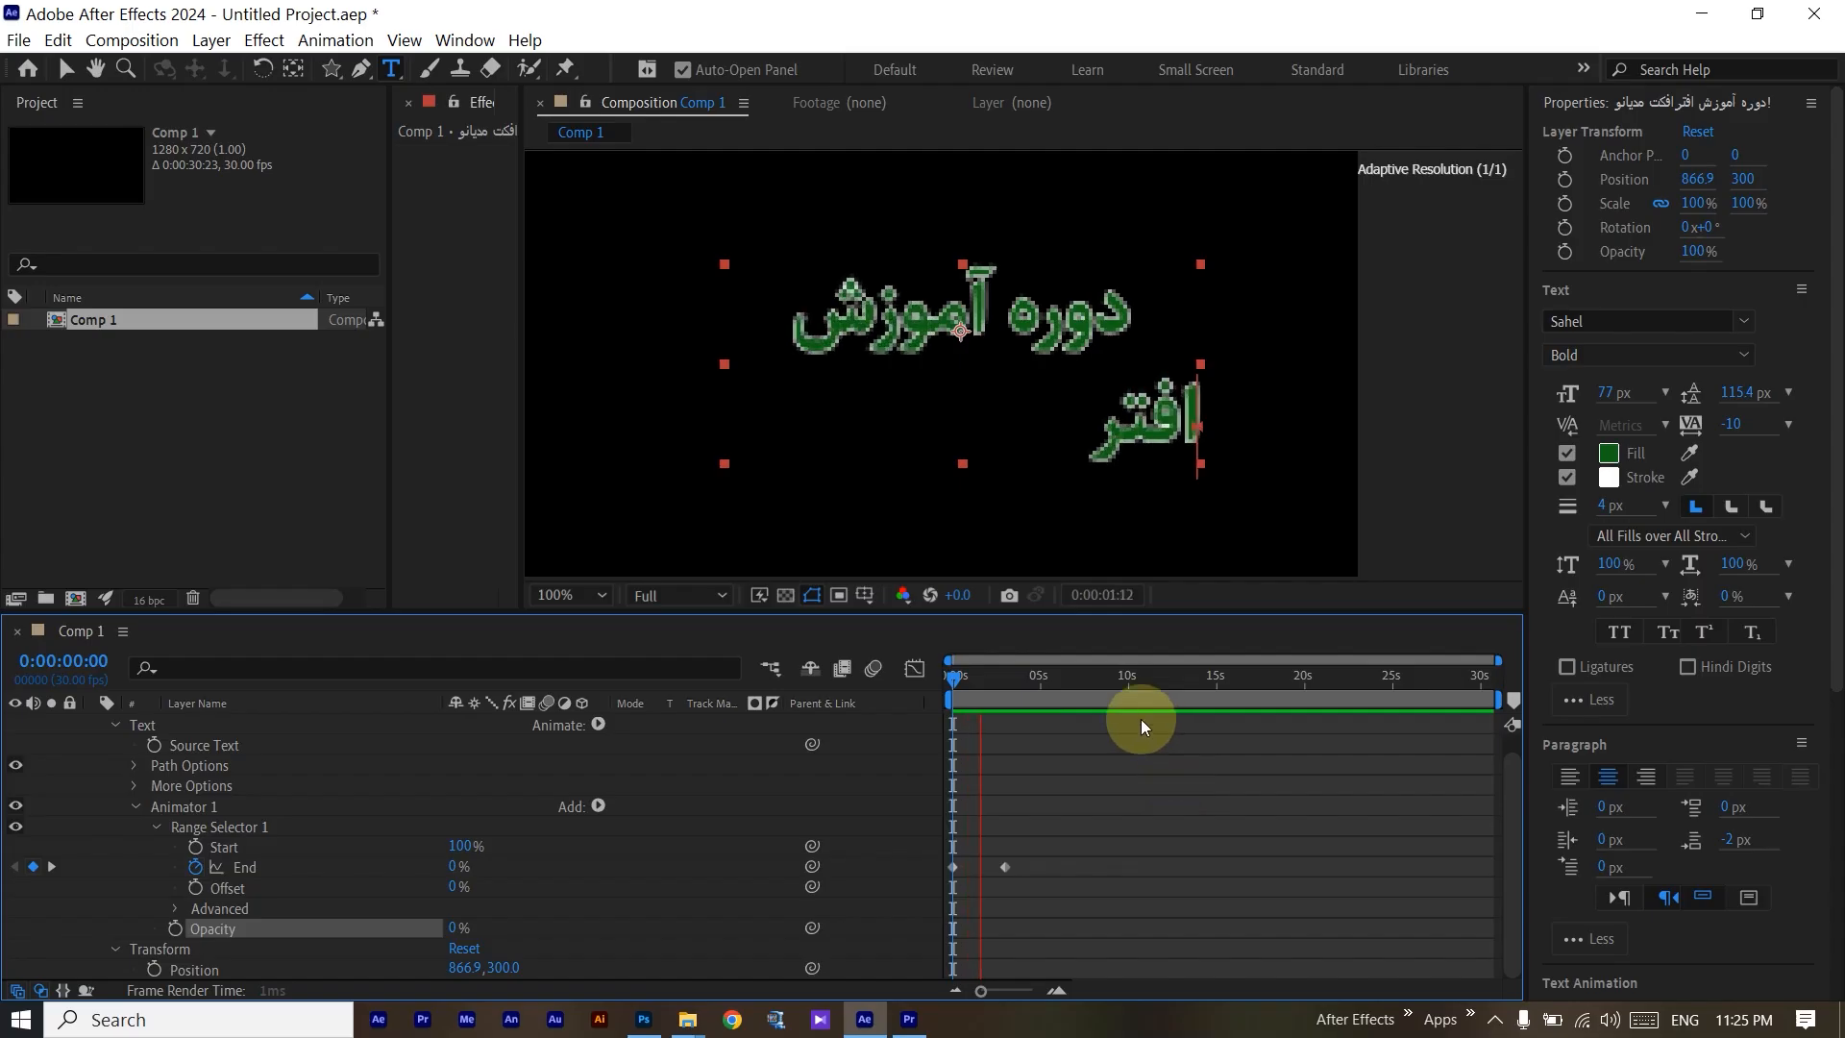
{"action": "key", "text": "space"}
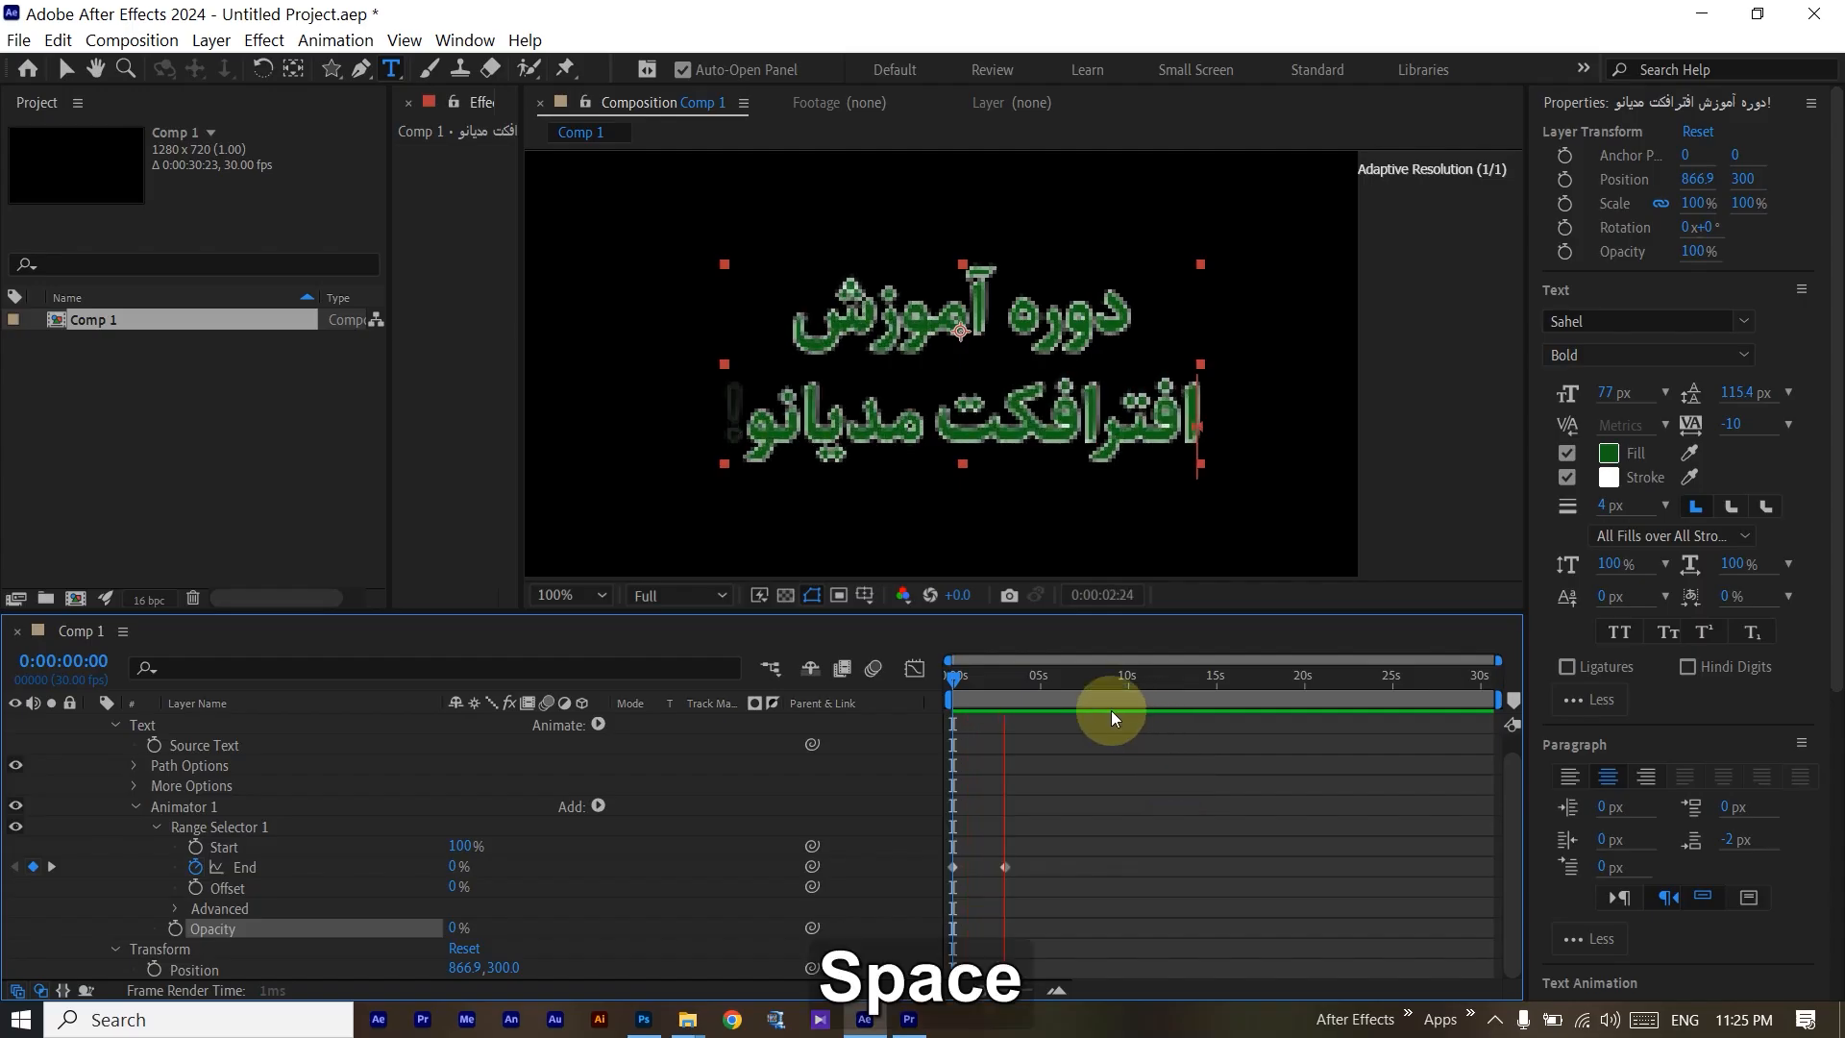
Examine Animator 1's Opacity effect on the title by scrubbing between the first frame and just past the last End keyframe.
{"action": "mouse_move", "coordinate": [998, 688]}
{"action": "left_mouse_down"}
{"action": "mouse_move", "coordinate": [1023, 680]}
{"action": "mouse_move", "coordinate": [932, 678]}
{"action": "mouse_move", "coordinate": [1024, 703]}
{"action": "left_mouse_up"}
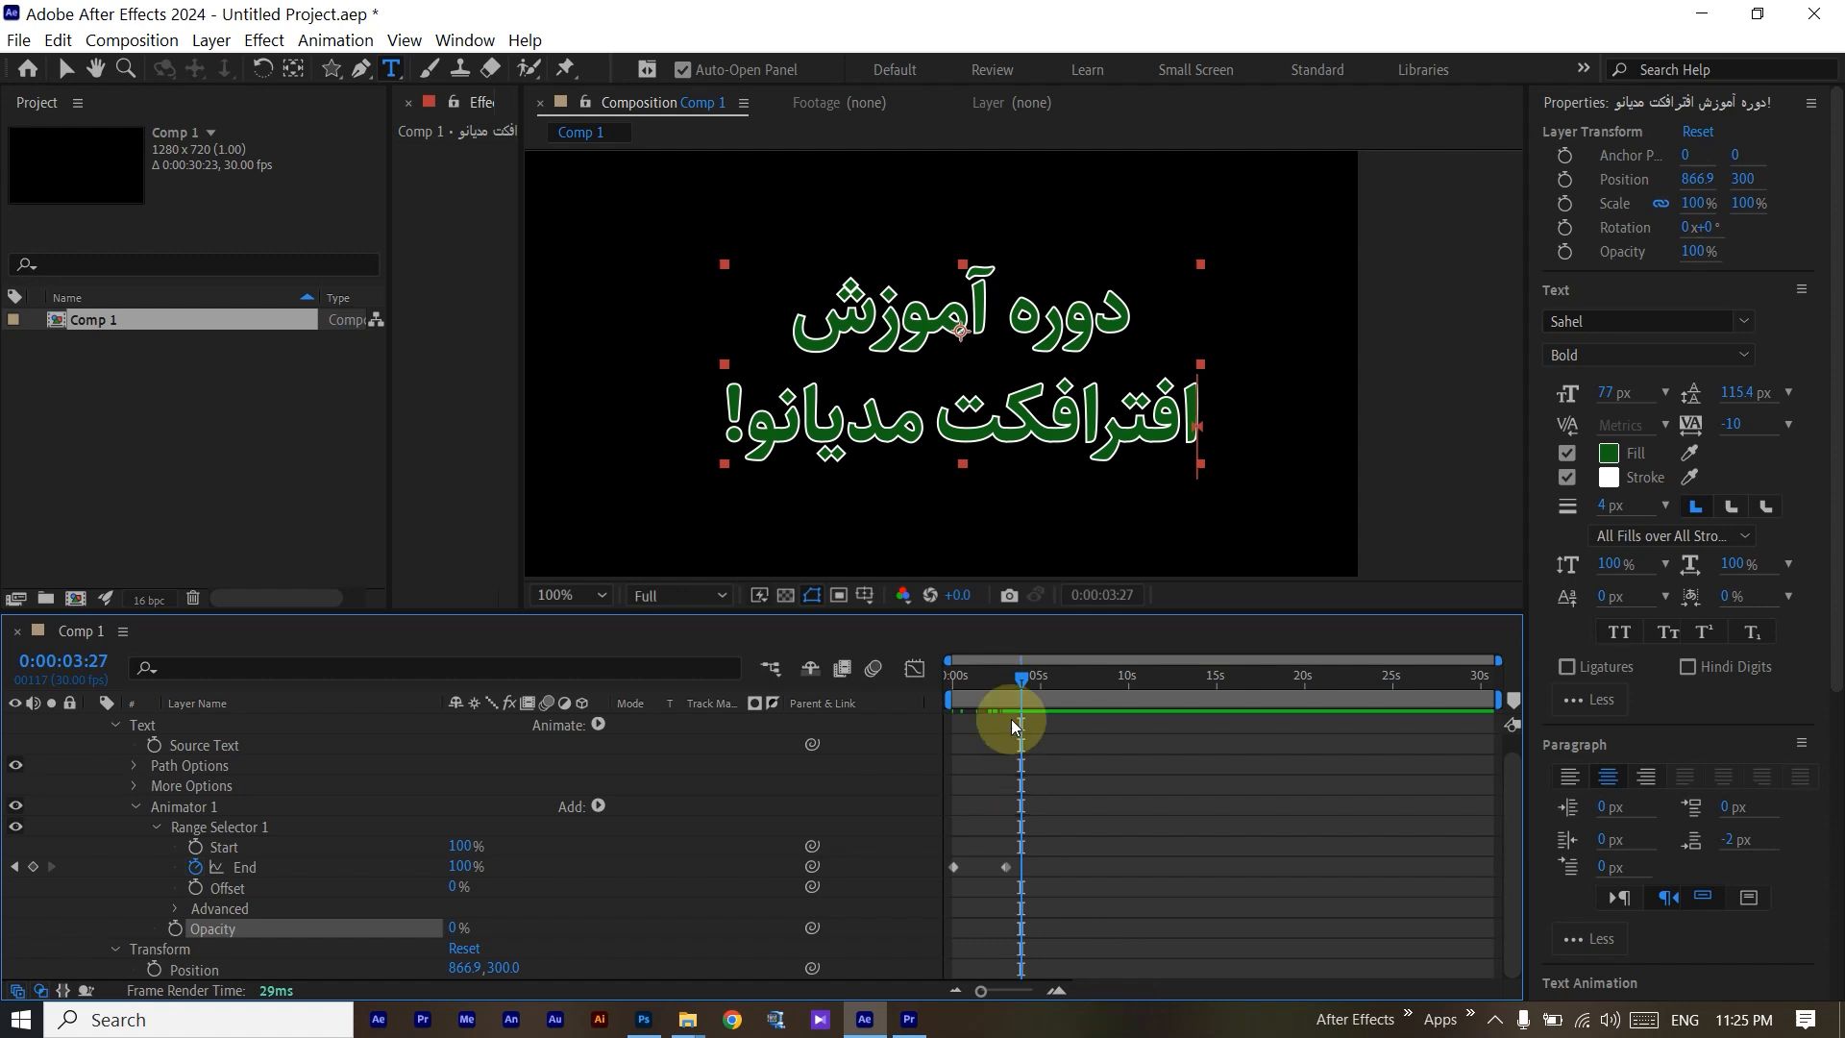
{"action": "mouse_move", "coordinate": [1019, 680]}
{"action": "left_mouse_down"}
{"action": "mouse_move", "coordinate": [949, 681]}
{"action": "mouse_move", "coordinate": [1026, 680]}
{"action": "left_mouse_up"}
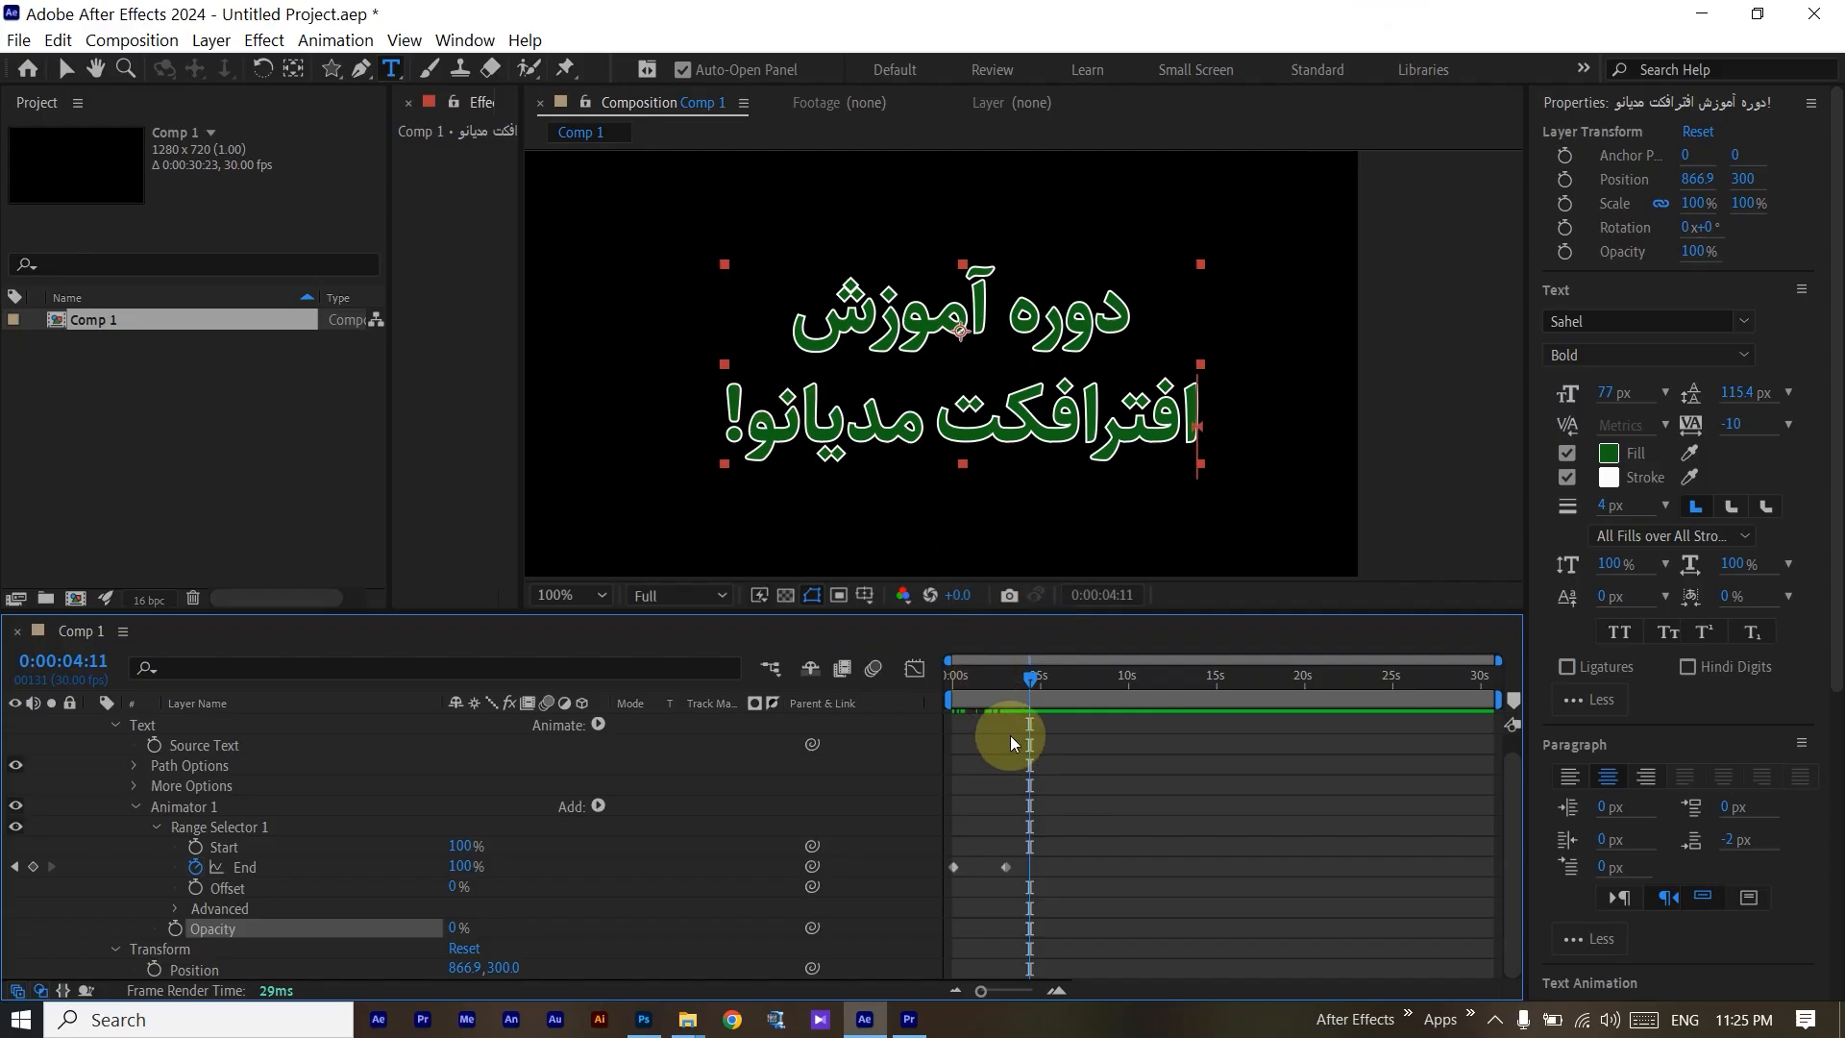
{"action": "mouse_move", "coordinate": [1029, 676]}
{"action": "left_mouse_down"}
{"action": "mouse_move", "coordinate": [930, 678]}
{"action": "mouse_move", "coordinate": [1021, 686]}
{"action": "mouse_move", "coordinate": [976, 705]}
{"action": "mouse_move", "coordinate": [1020, 706]}
{"action": "left_mouse_up"}
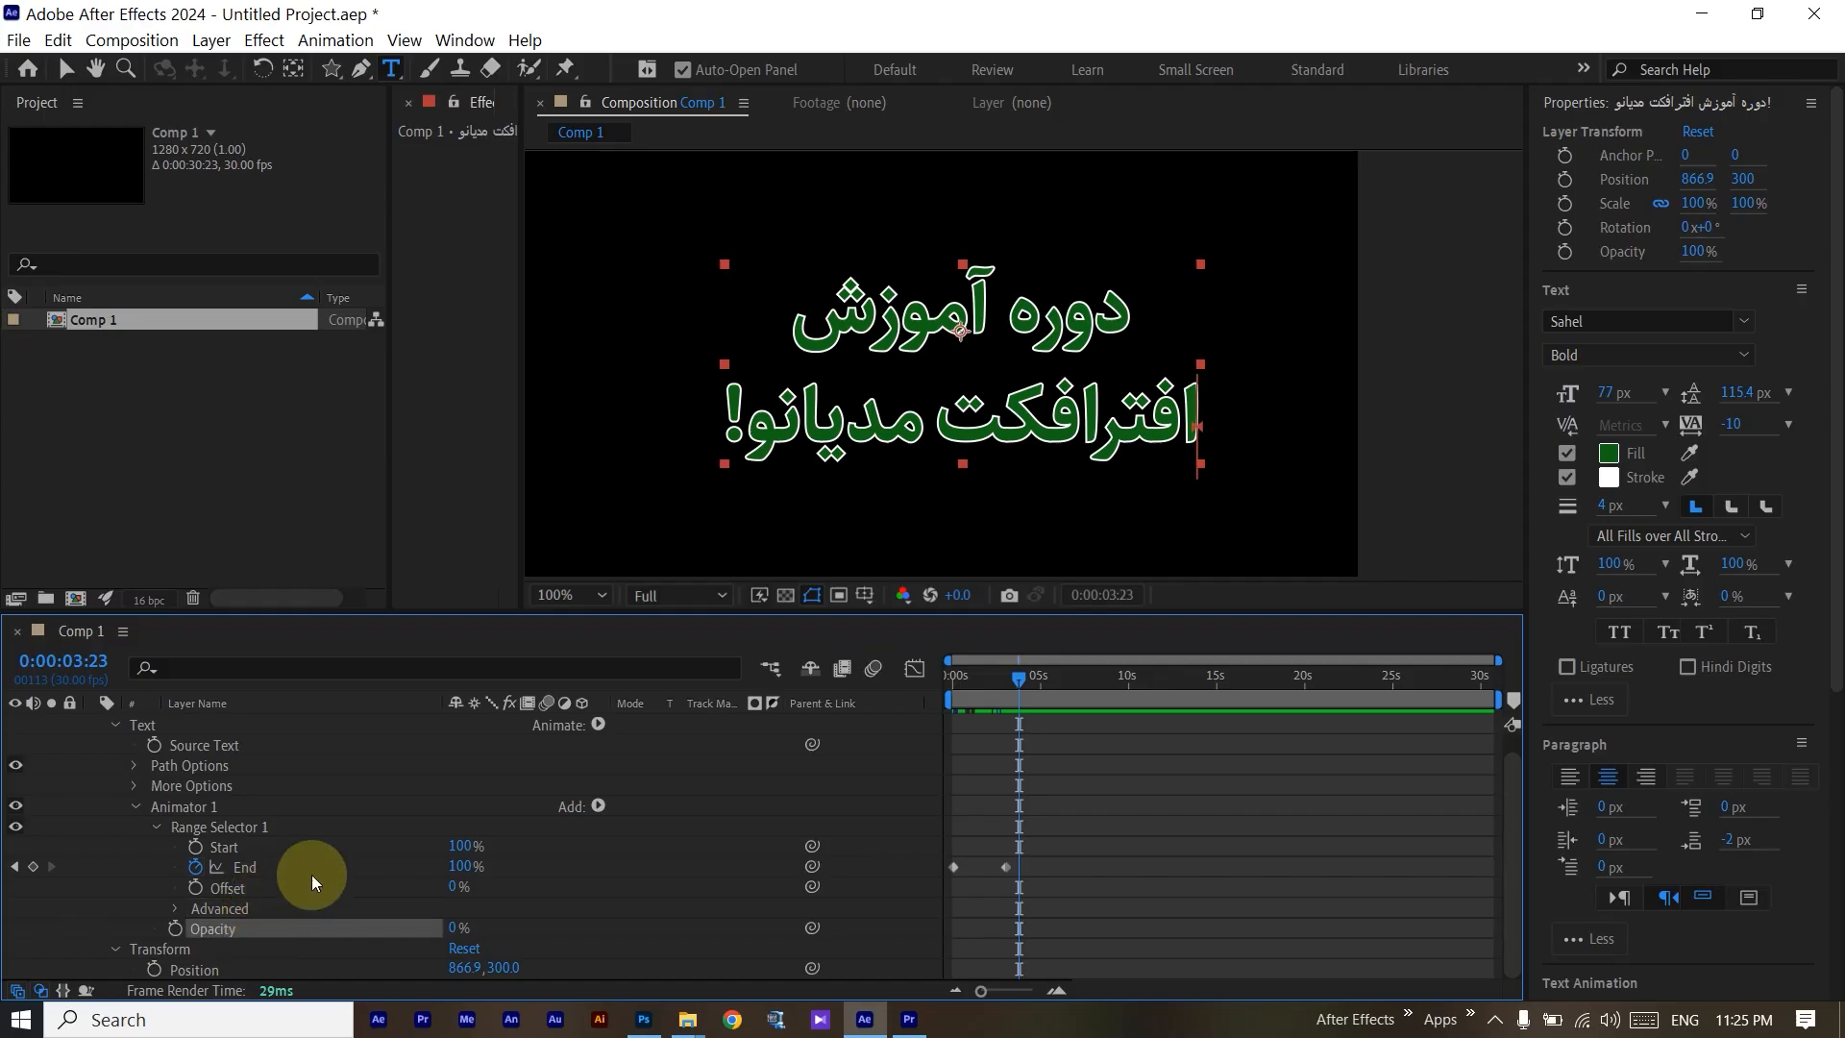
{"action": "left_click", "coordinate": [178, 810]}
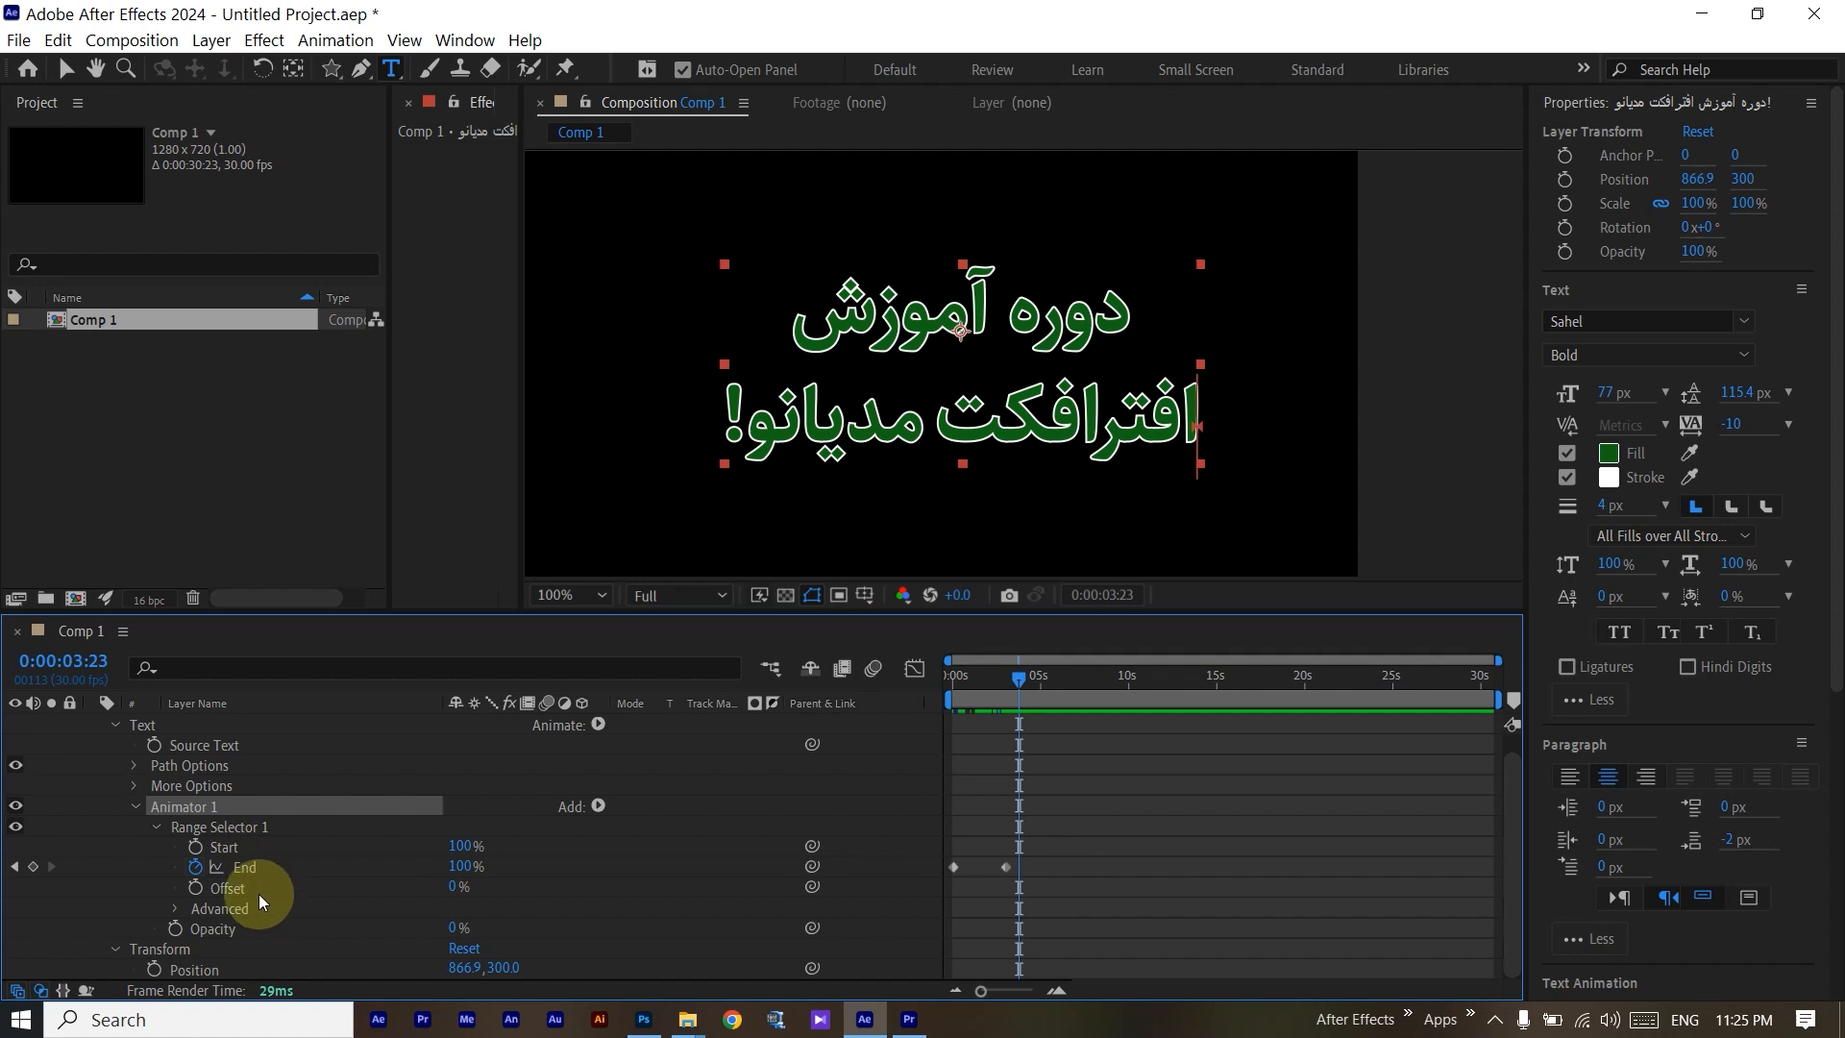
{"action": "left_click", "coordinate": [258, 929]}
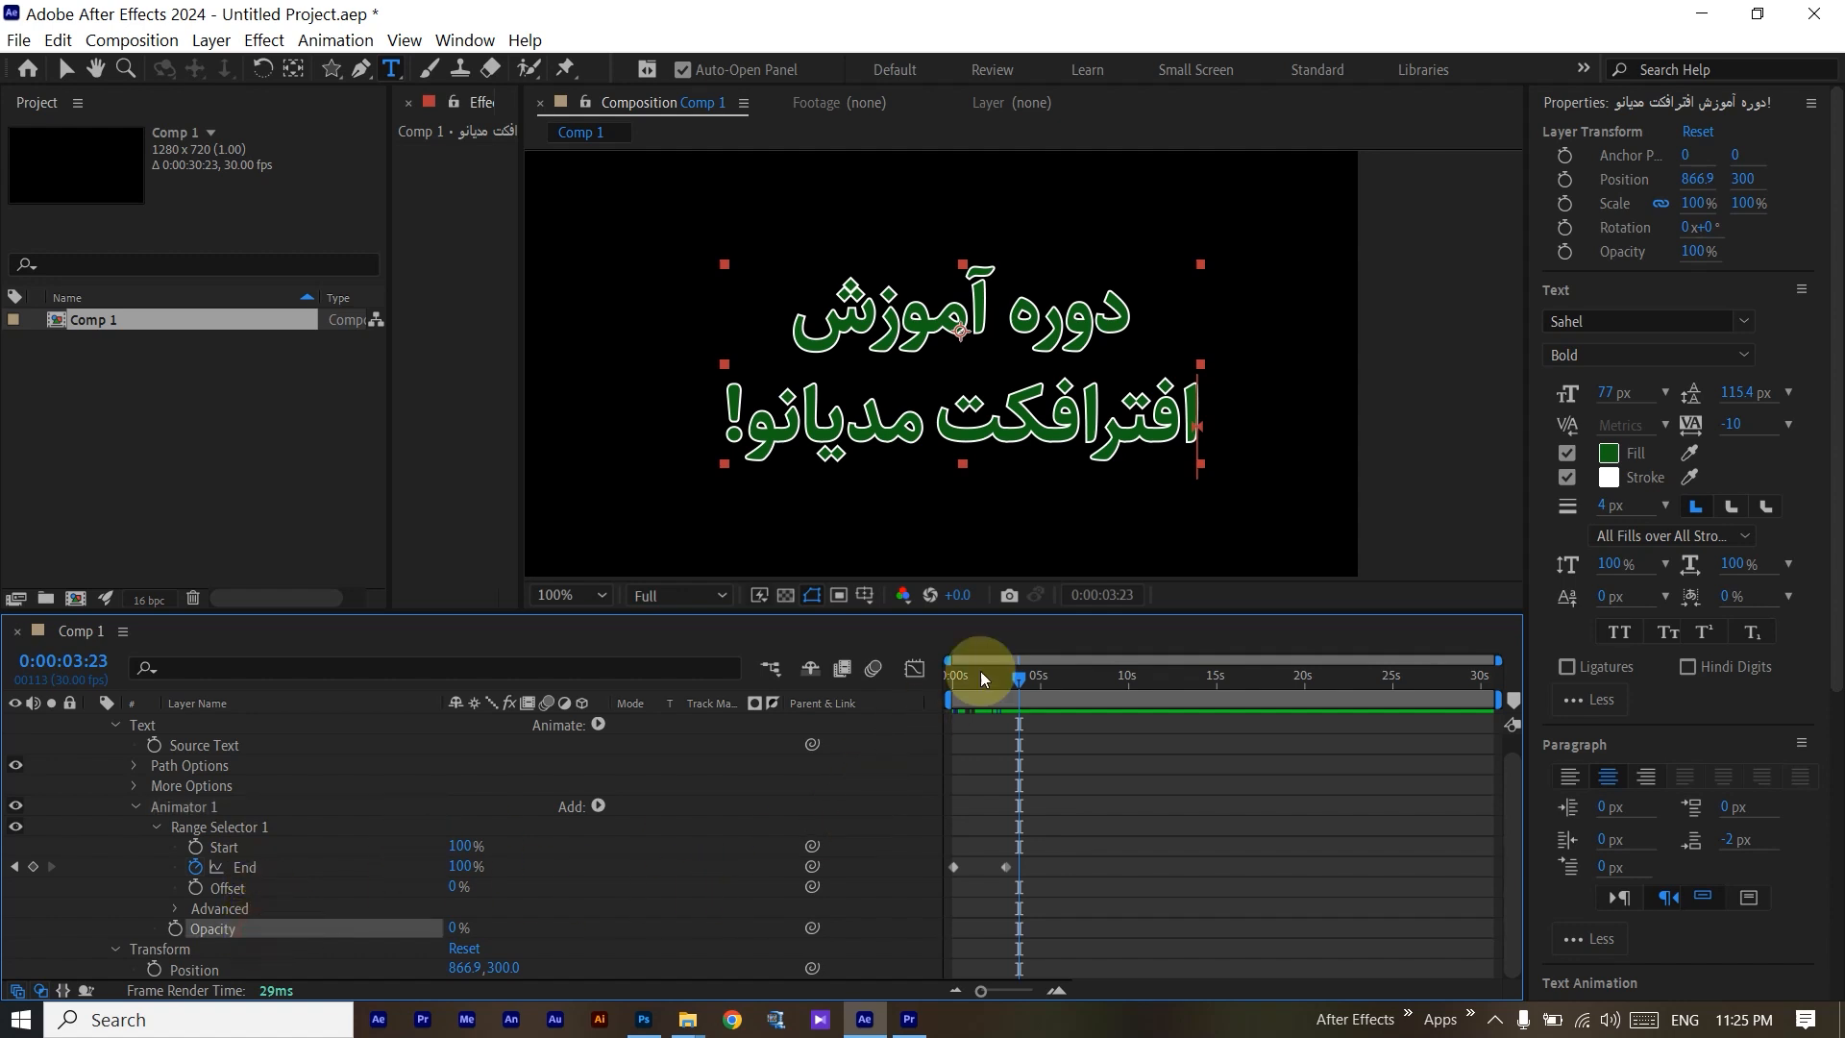
{"action": "left_click_drag", "start_coordinate": [1023, 683], "coordinate": [913, 685]}
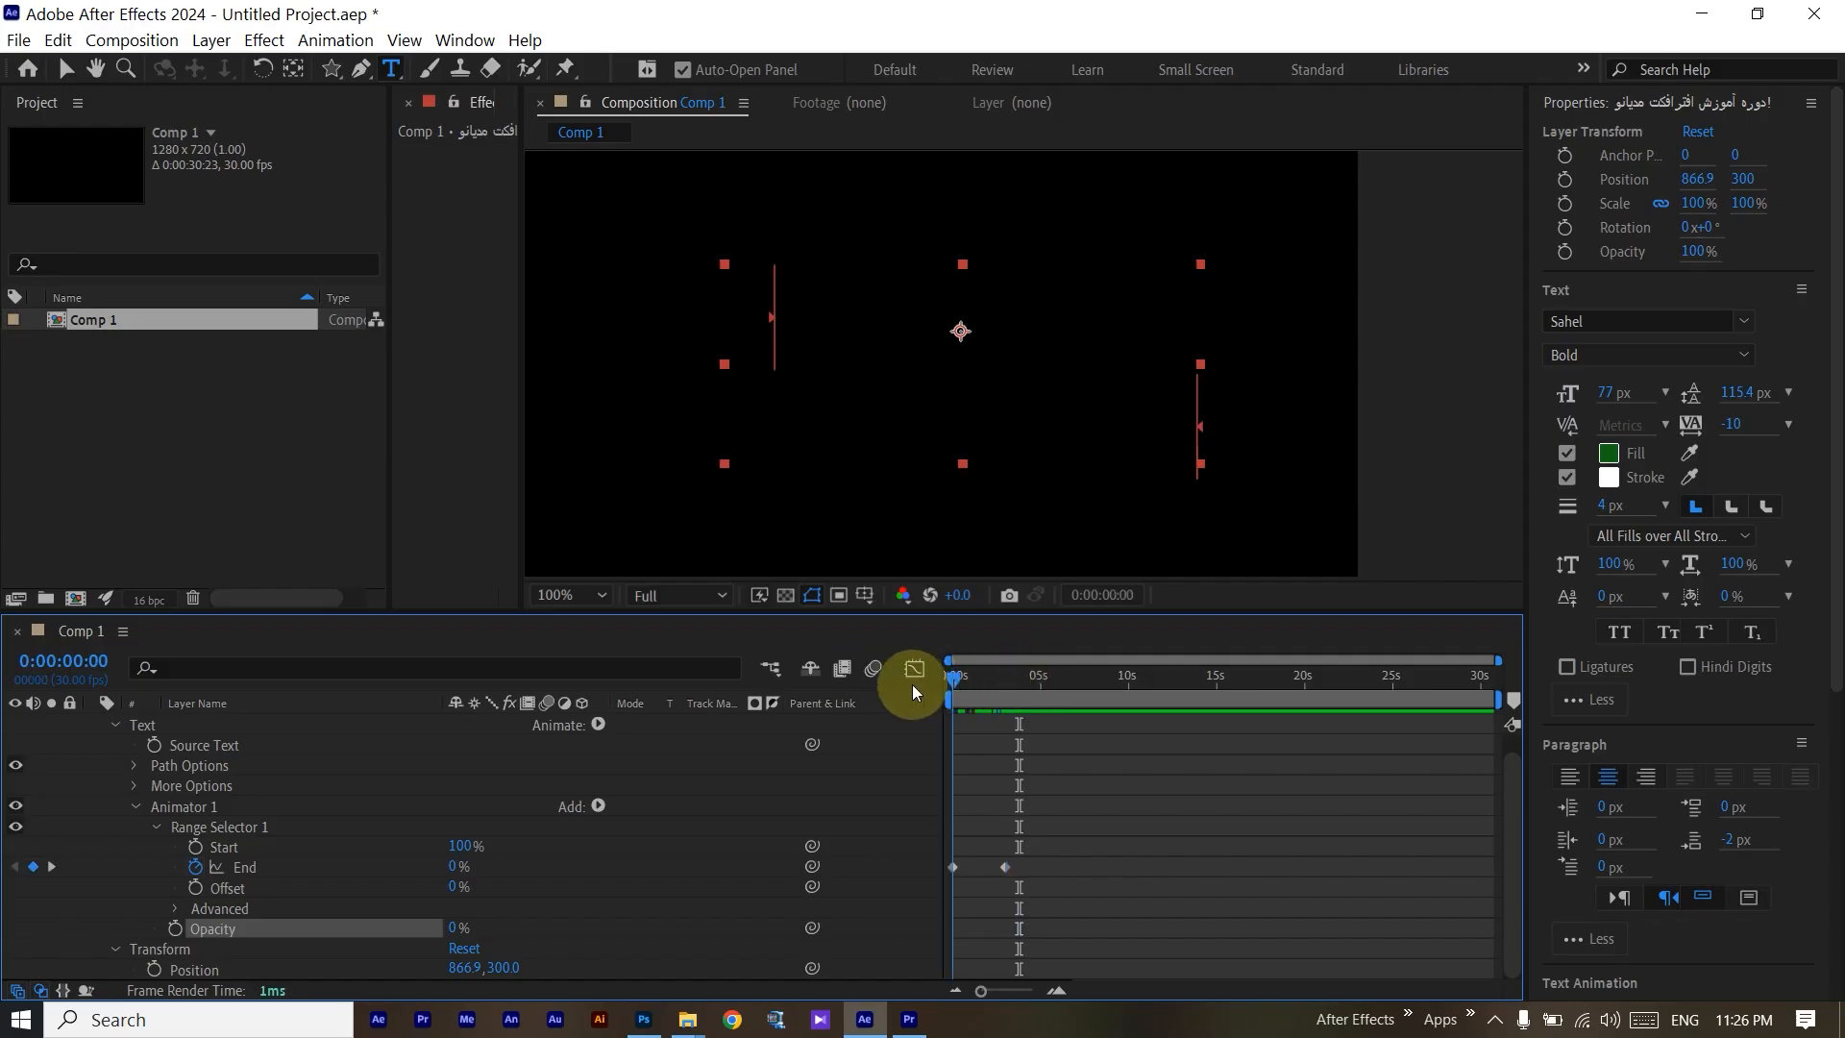
{"action": "left_click", "coordinate": [567, 896]}
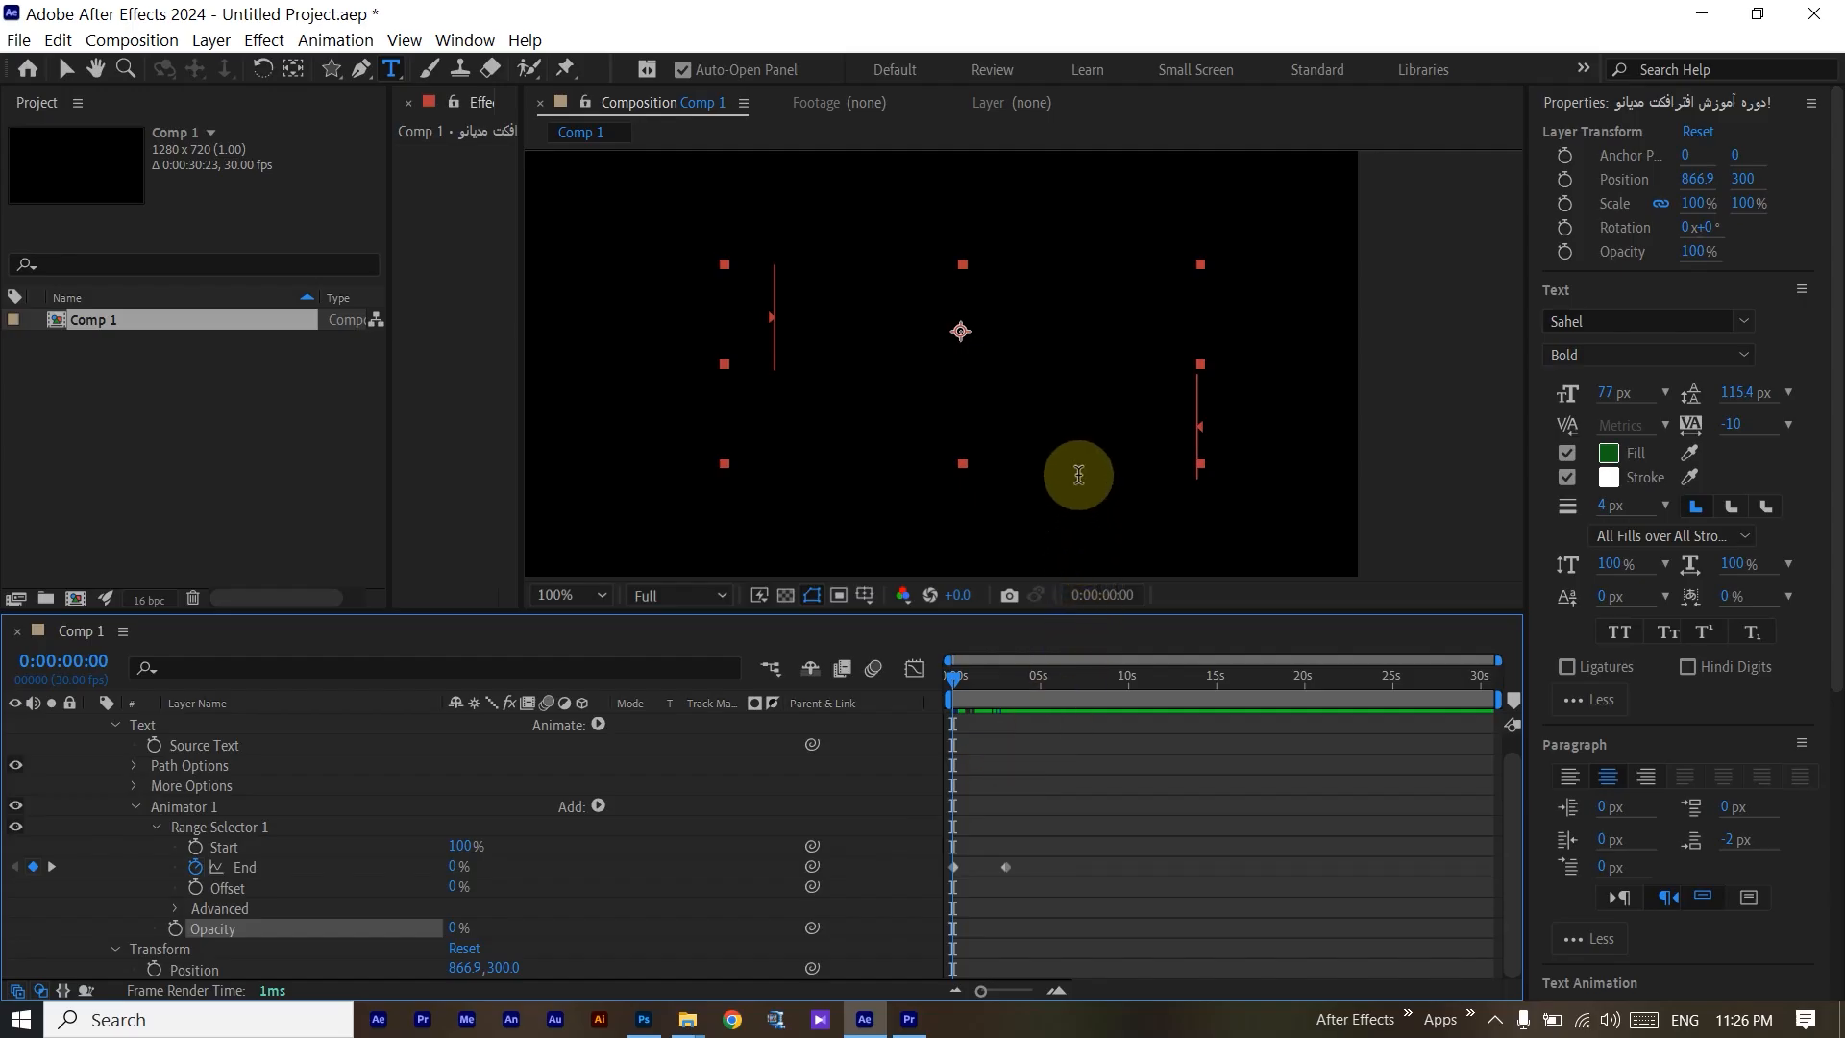
{"action": "left_click_drag", "start_coordinate": [952, 676], "coordinate": [1023, 690]}
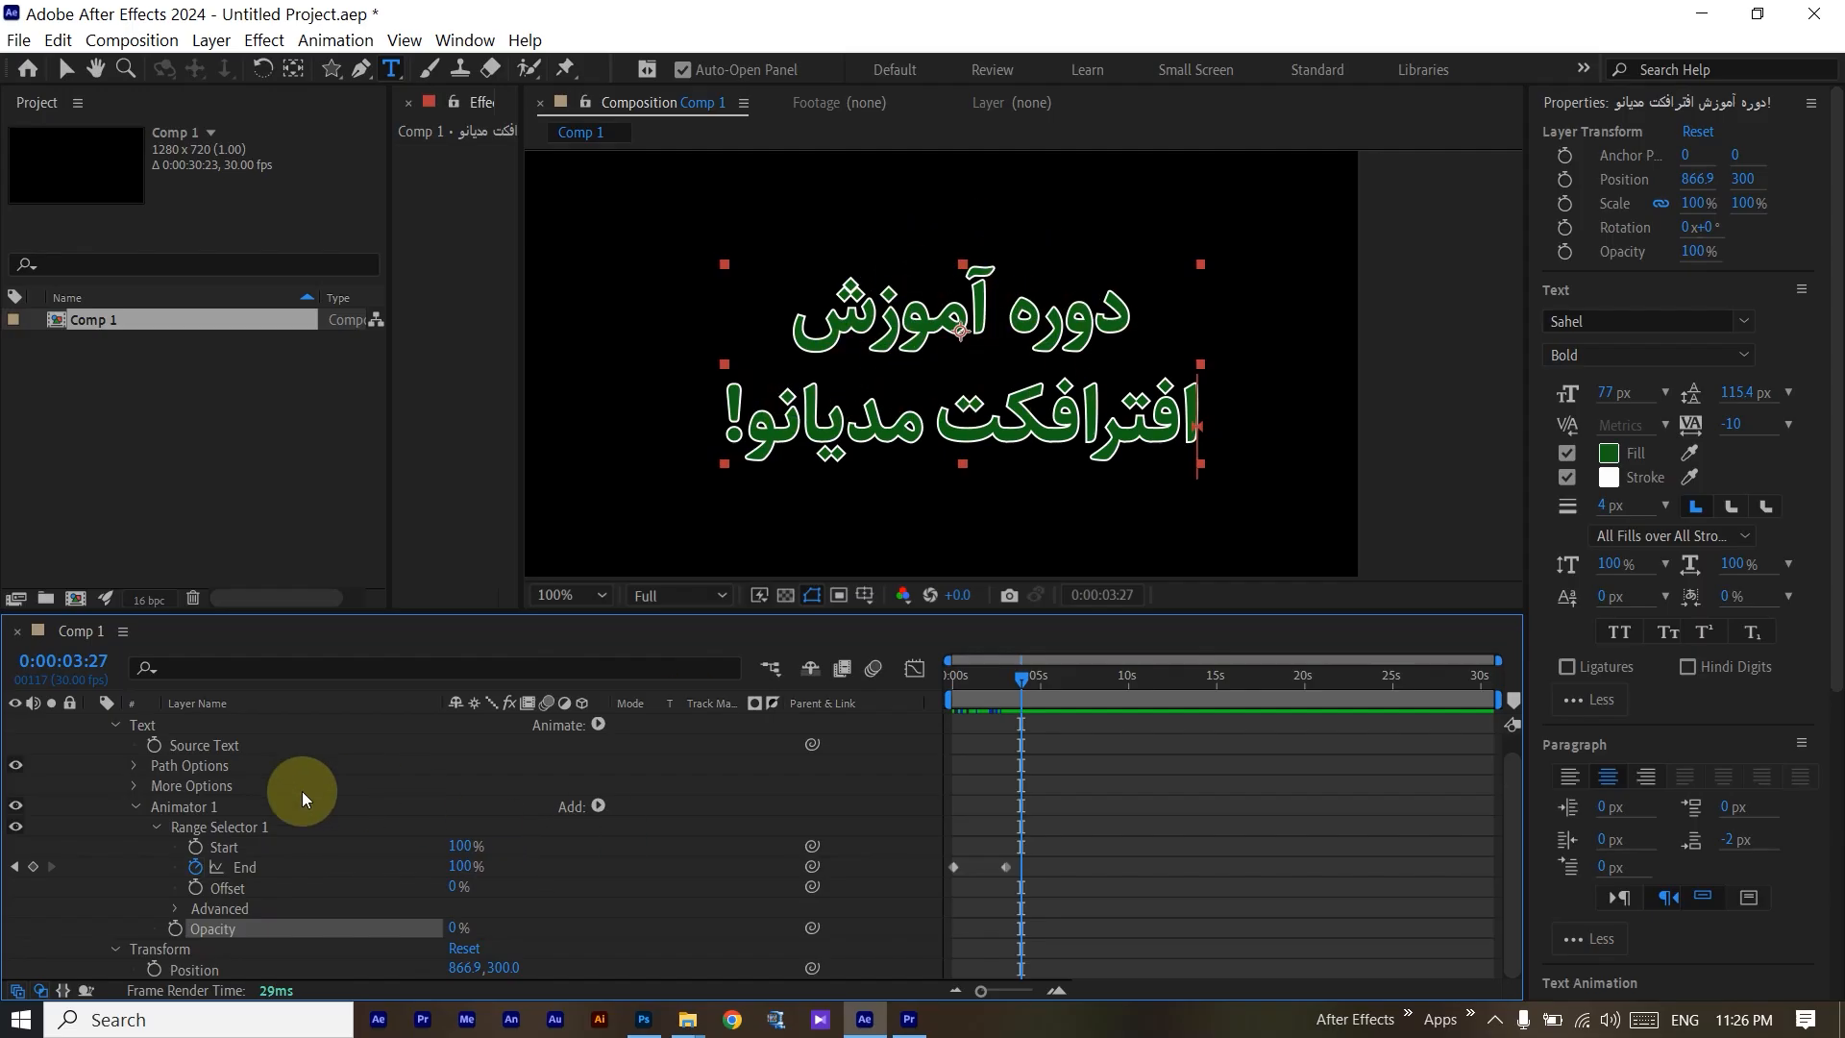
Select the title's text layer and replay its character-by-character reveal from the first frame.
{"action": "scroll", "coordinate": [302, 792], "scroll_direction": "up", "scroll_amount": 1}
{"action": "left_click", "coordinate": [288, 736]}
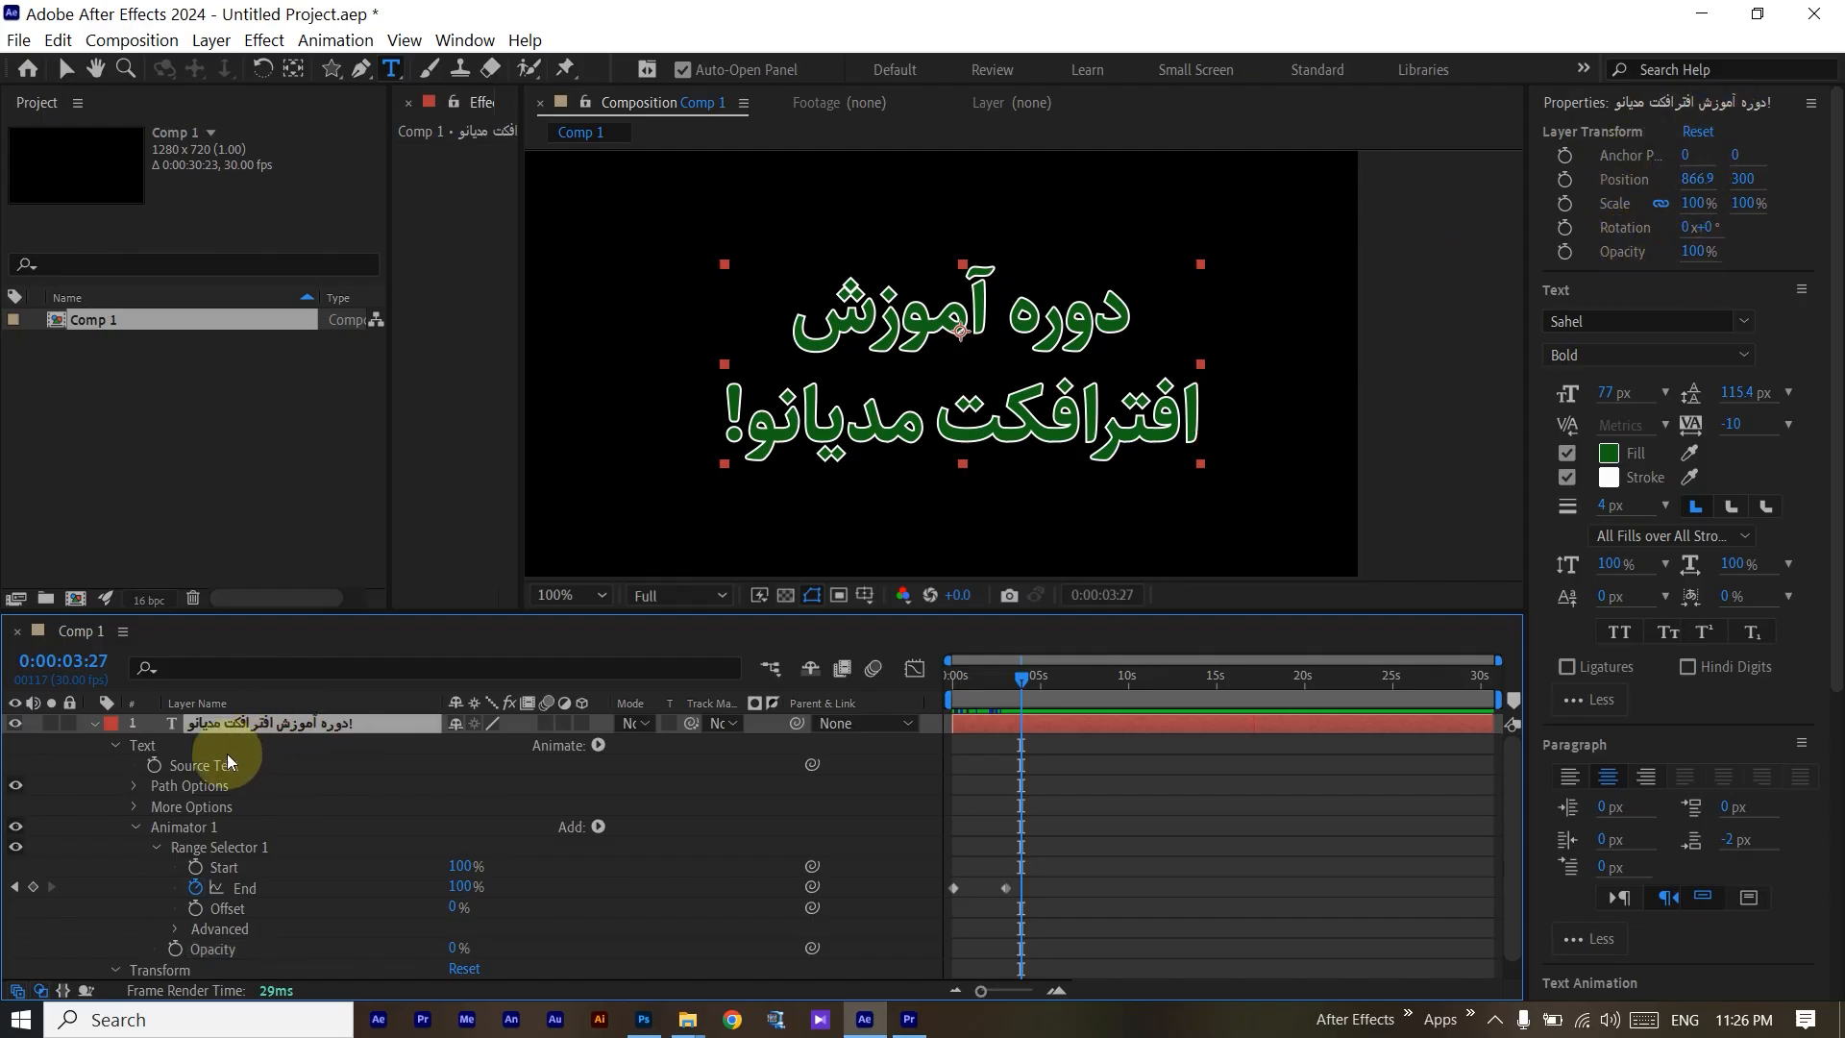
{"action": "scroll", "coordinate": [344, 787], "scroll_direction": "down", "scroll_amount": 1}
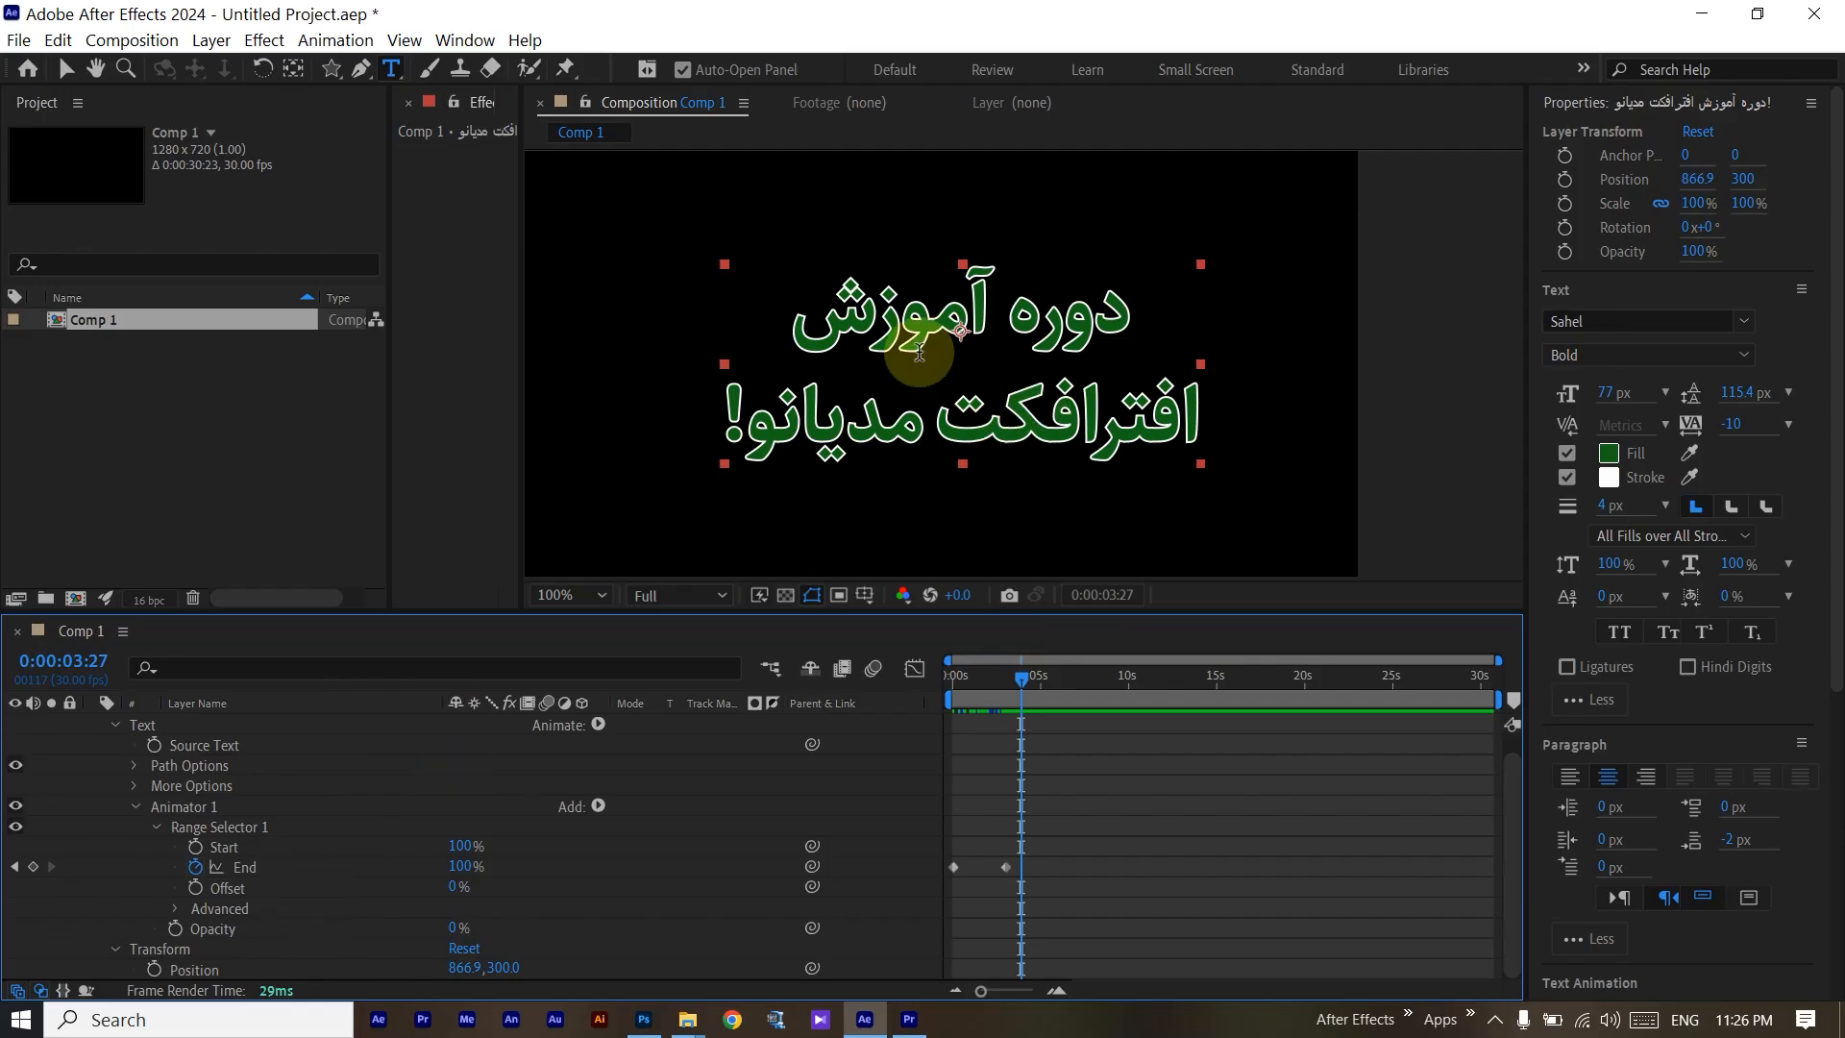
{"action": "left_click_drag", "start_coordinate": [1012, 682], "coordinate": [809, 681]}
{"action": "key", "text": "space"}
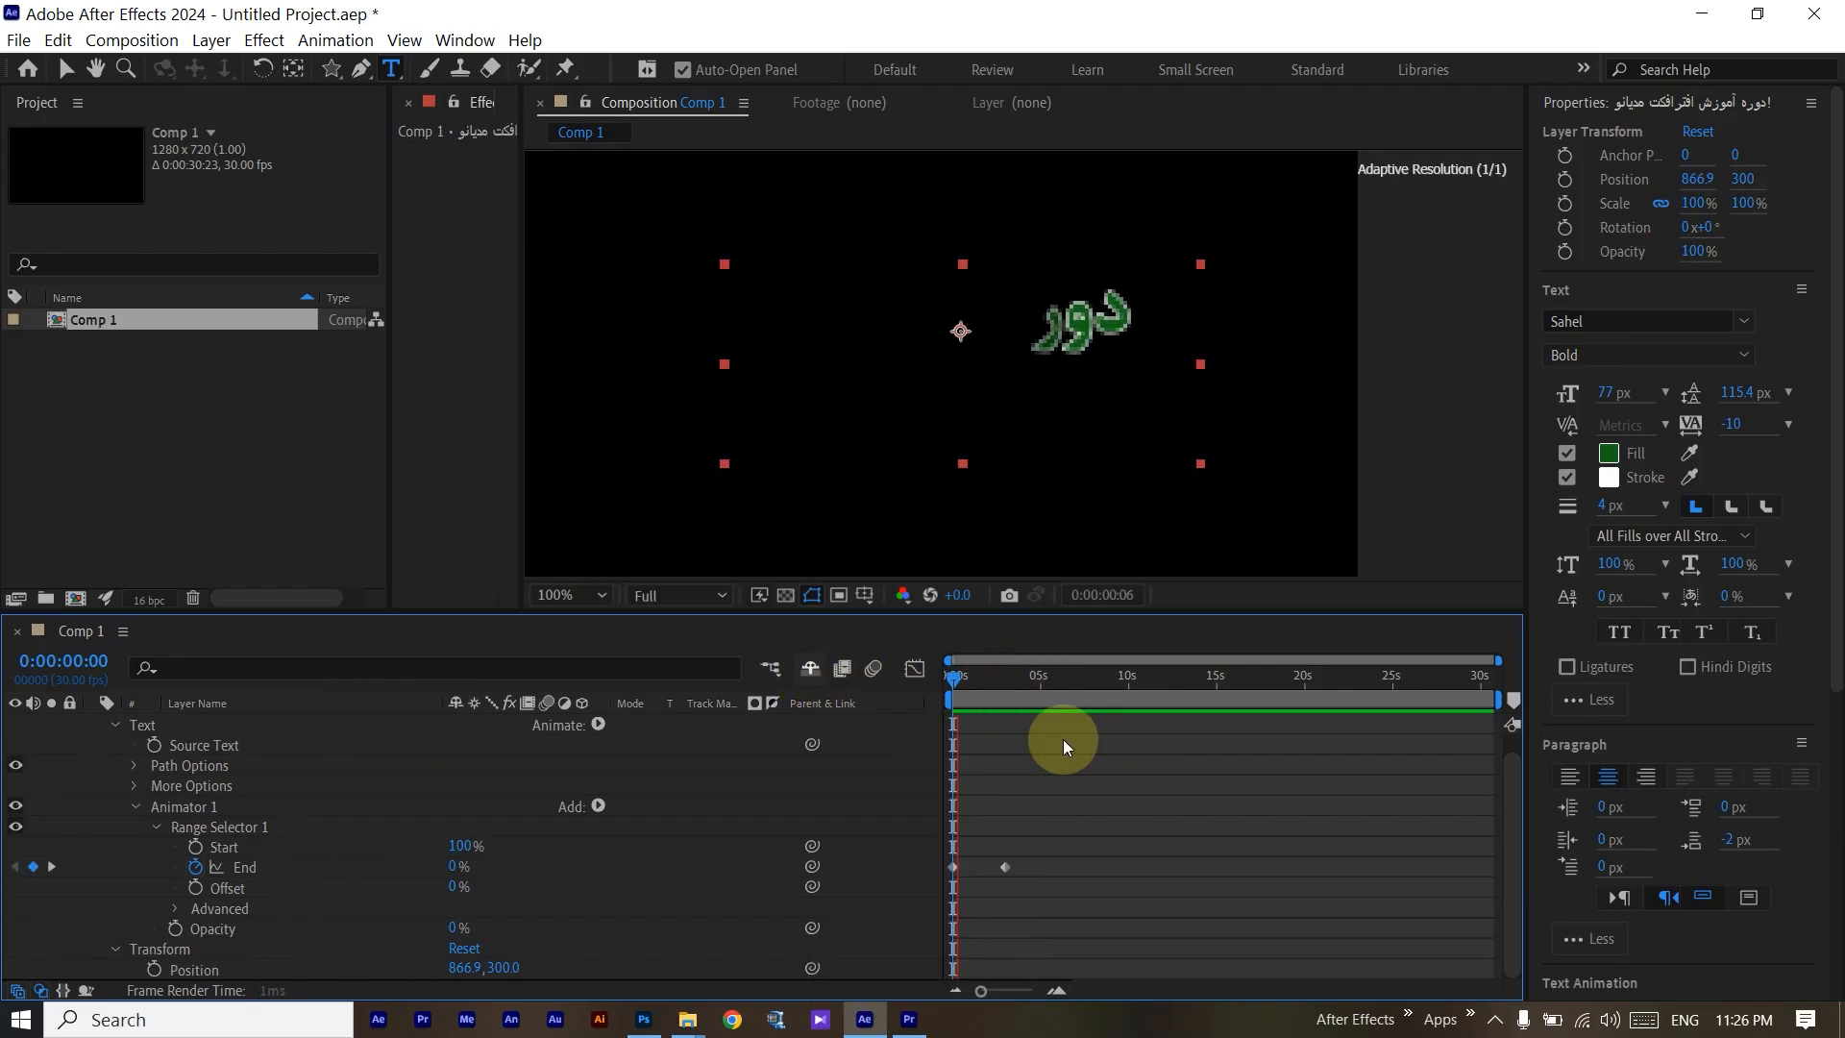
{"action": "key", "text": "space"}
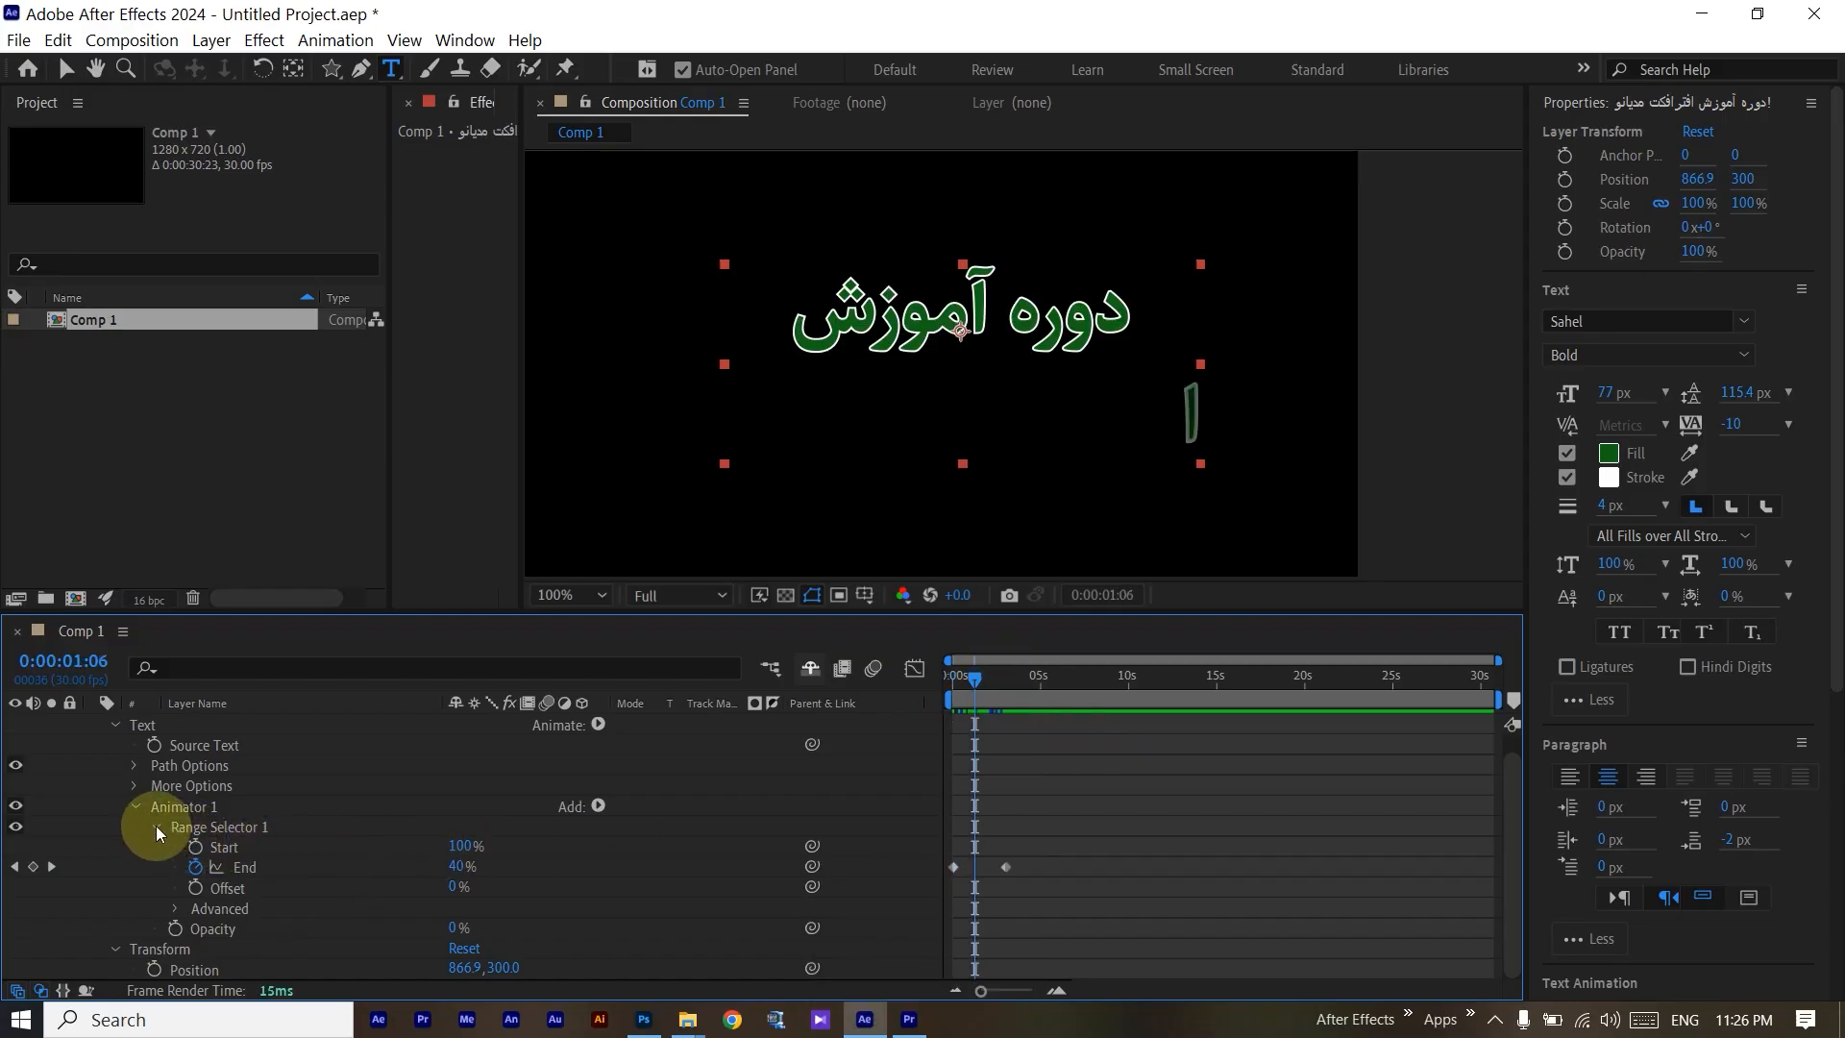
Expand Range Selector 1's Advanced options and set Based On to Words.
{"action": "left_click", "coordinate": [173, 909]}
{"action": "left_click", "coordinate": [555, 807]}
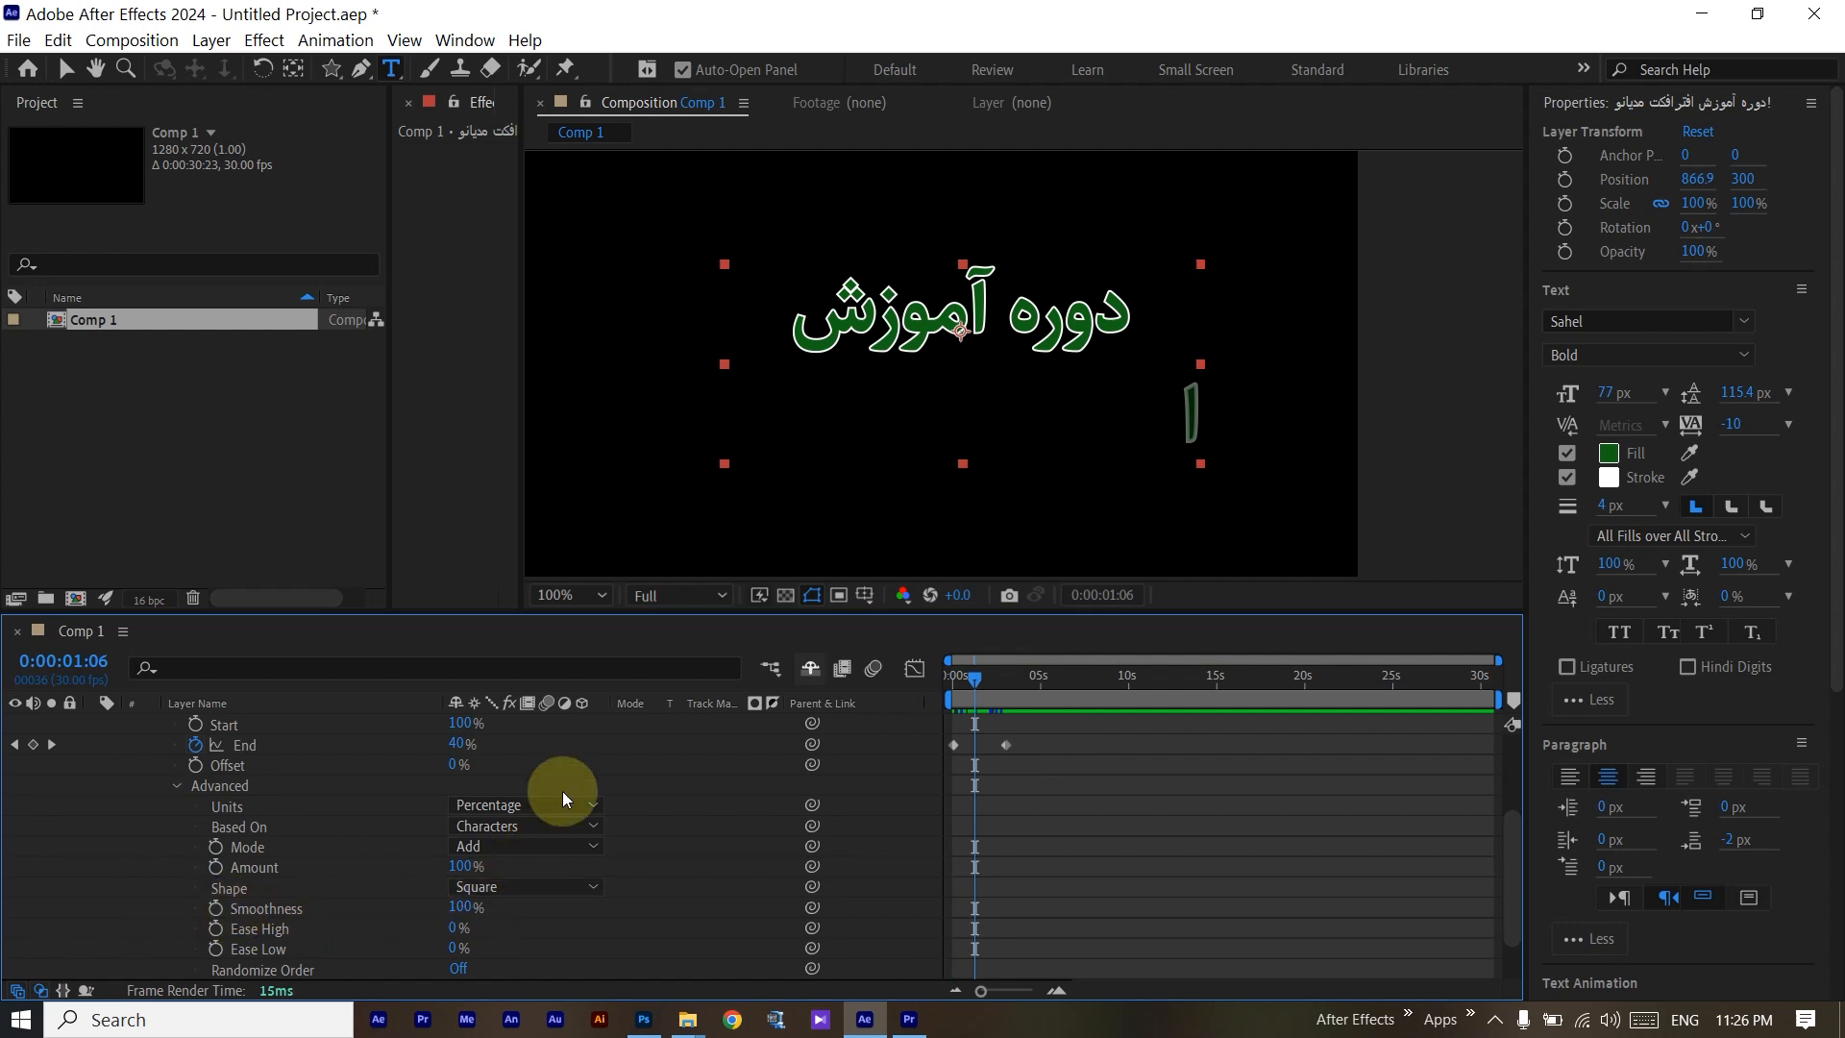
{"action": "left_click", "coordinate": [673, 788]}
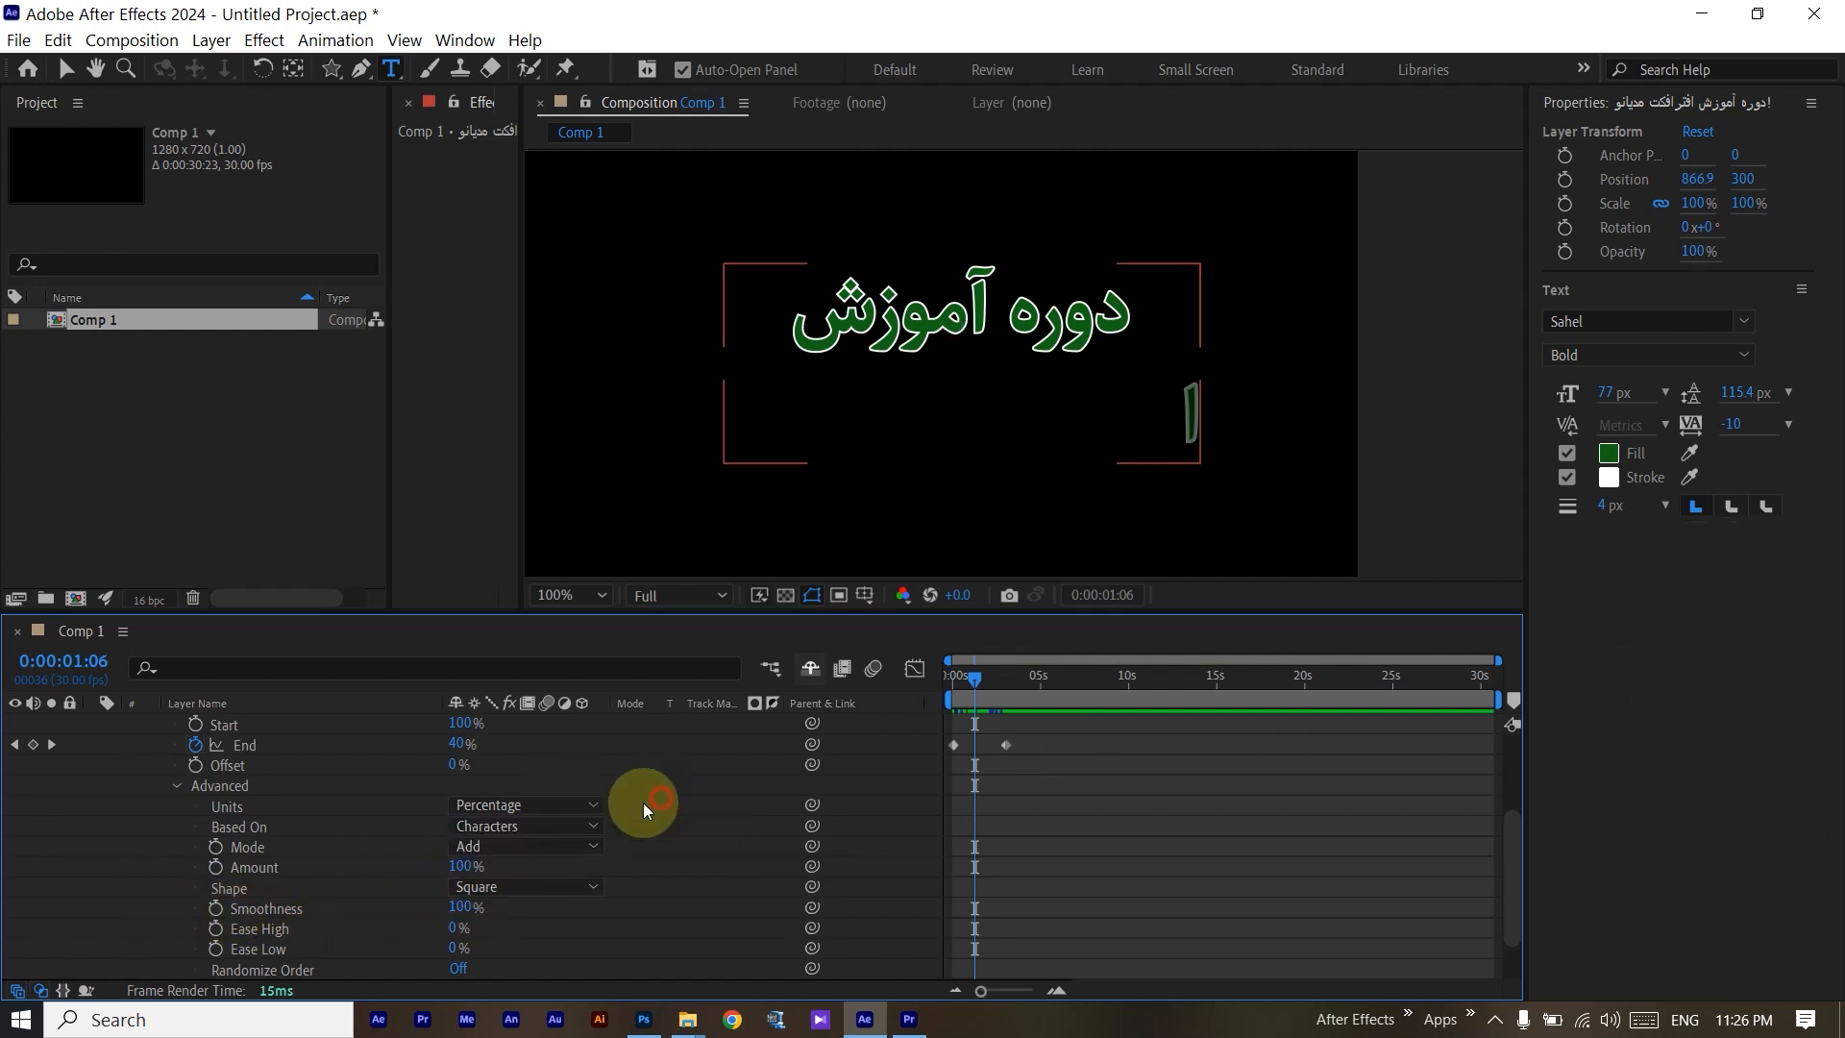
{"action": "left_click", "coordinate": [526, 826]}
{"action": "left_click", "coordinate": [525, 900]}
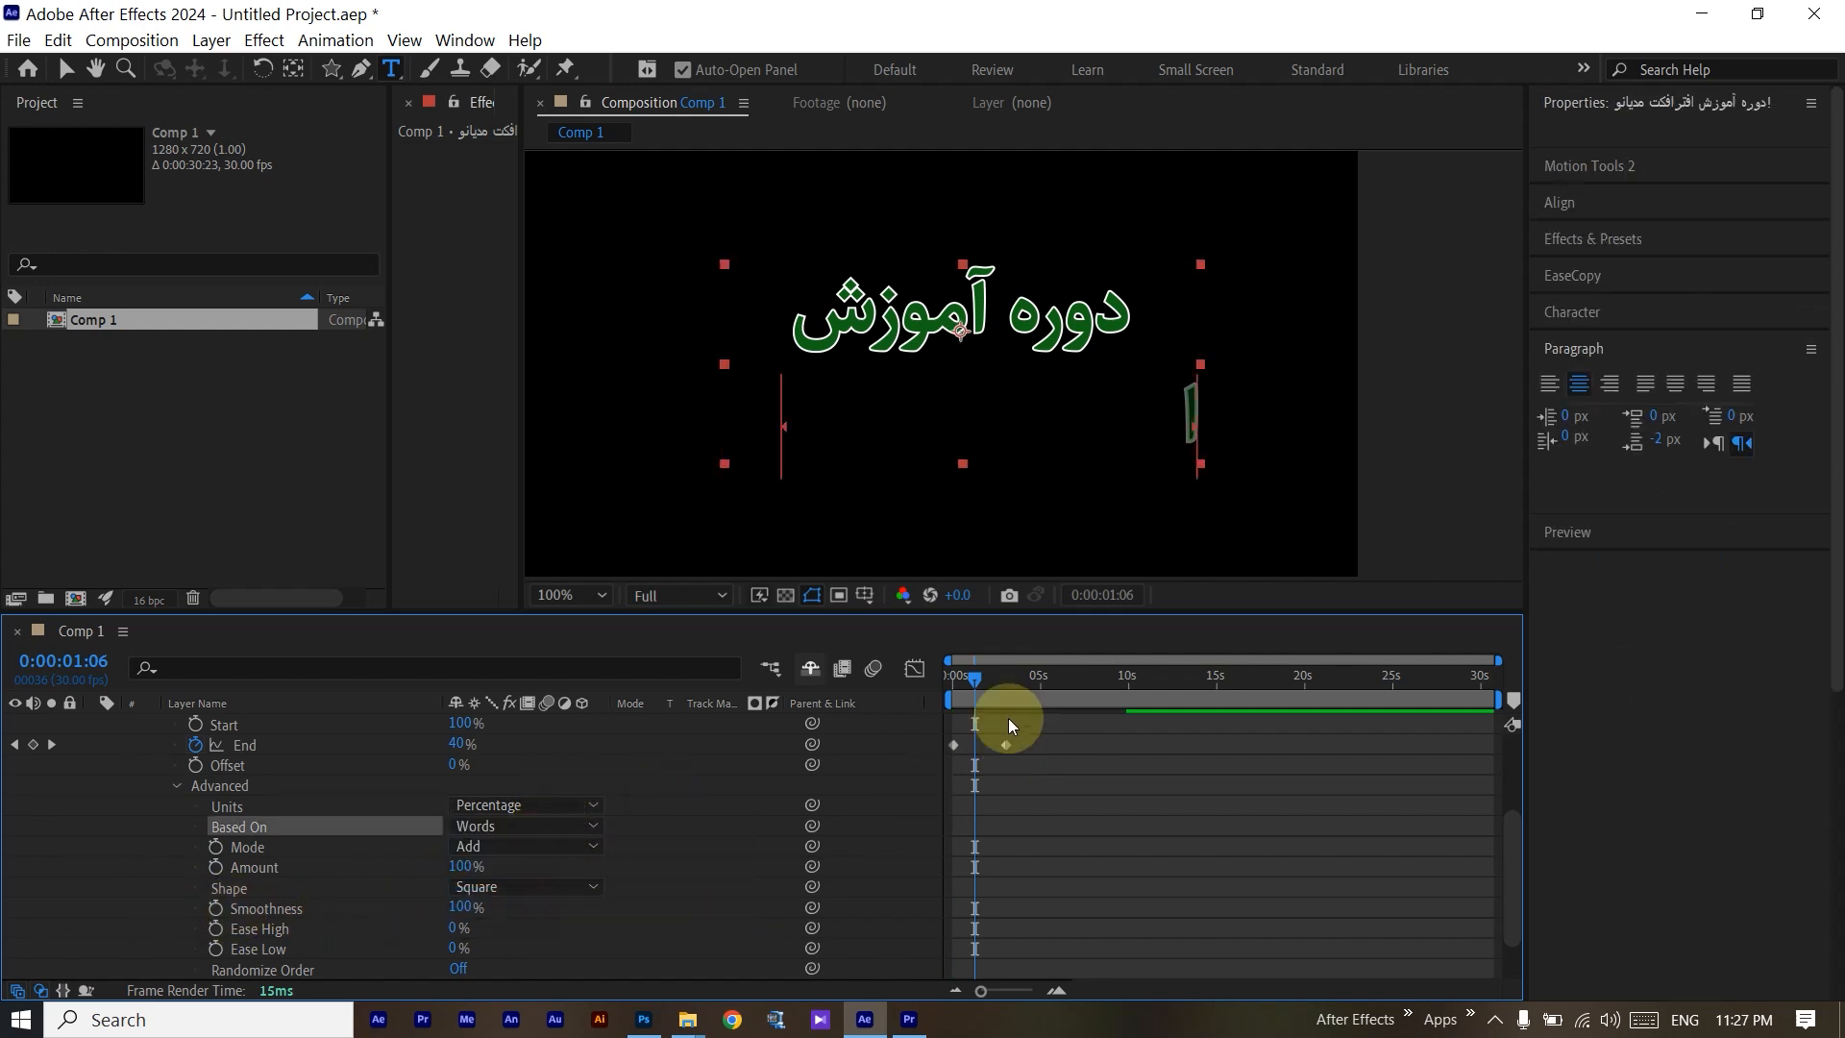
Play the composition from the first frame to review the word-by-word reveal of the title.
{"action": "left_click_drag", "start_coordinate": [969, 684], "coordinate": [951, 684]}
{"action": "key", "text": "space"}
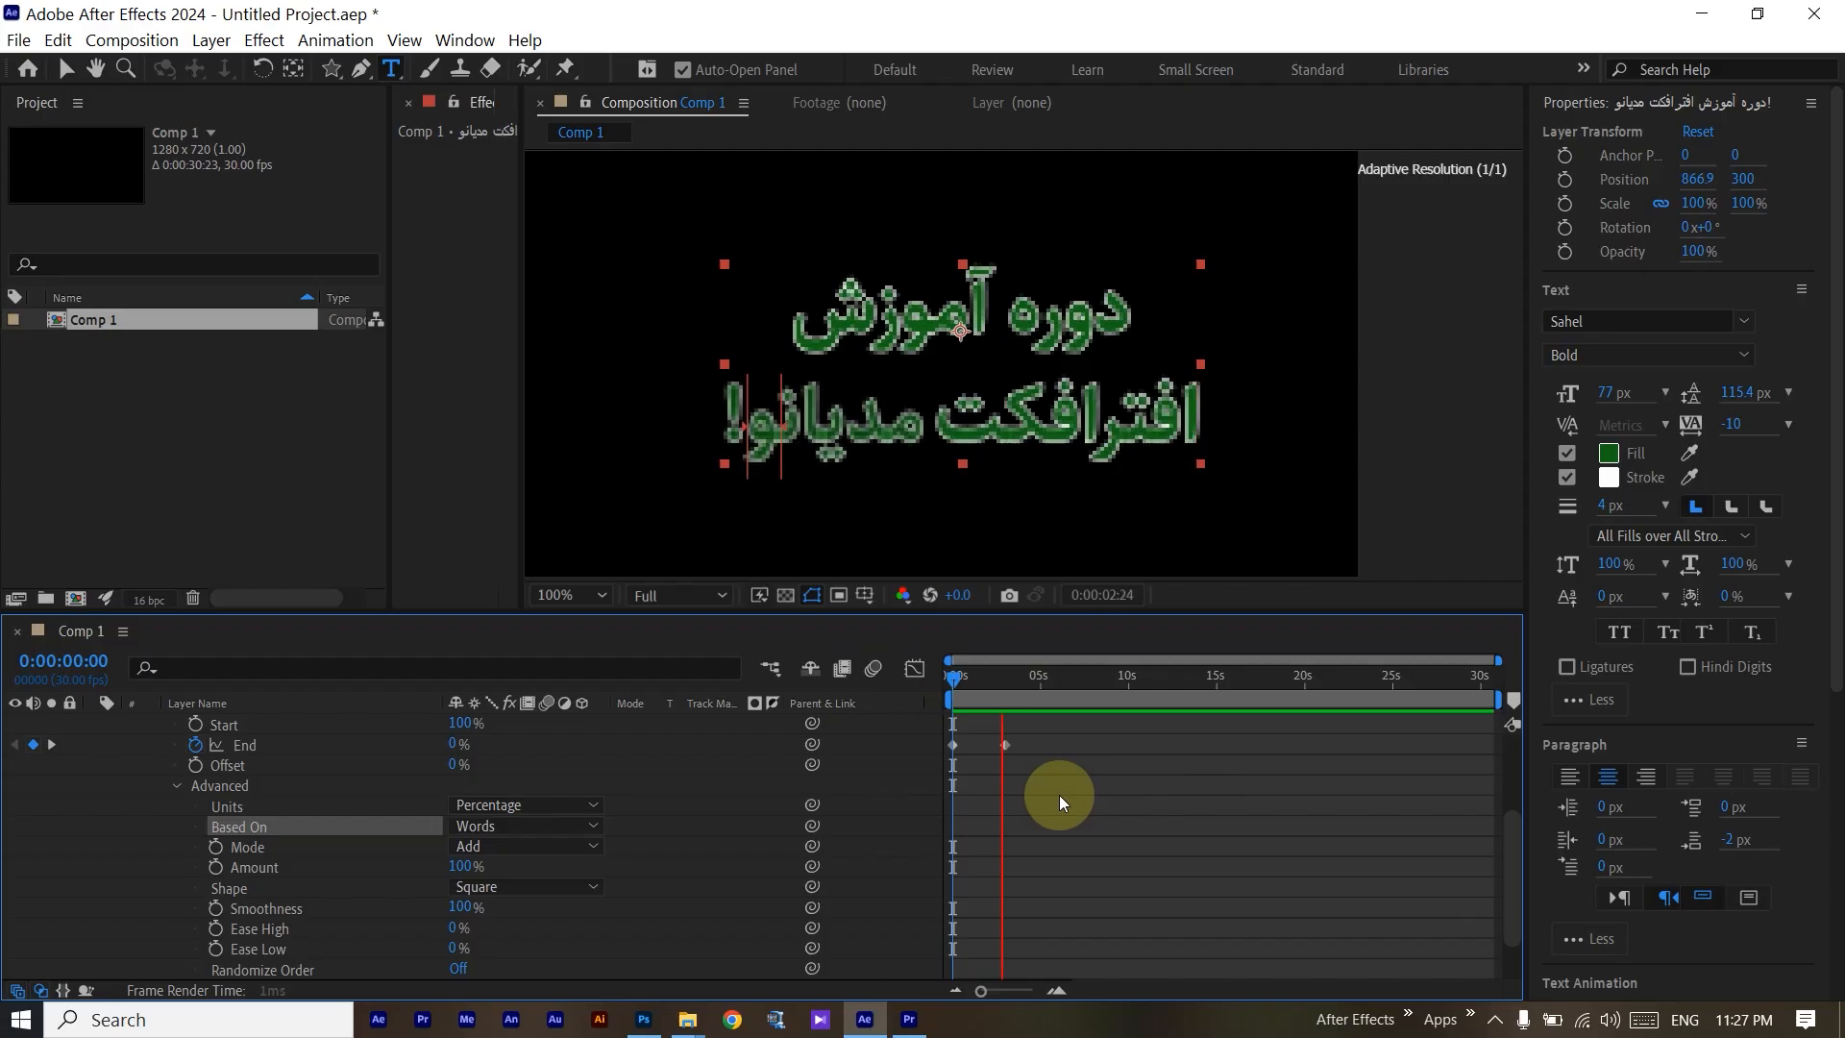
{"action": "key", "text": "space"}
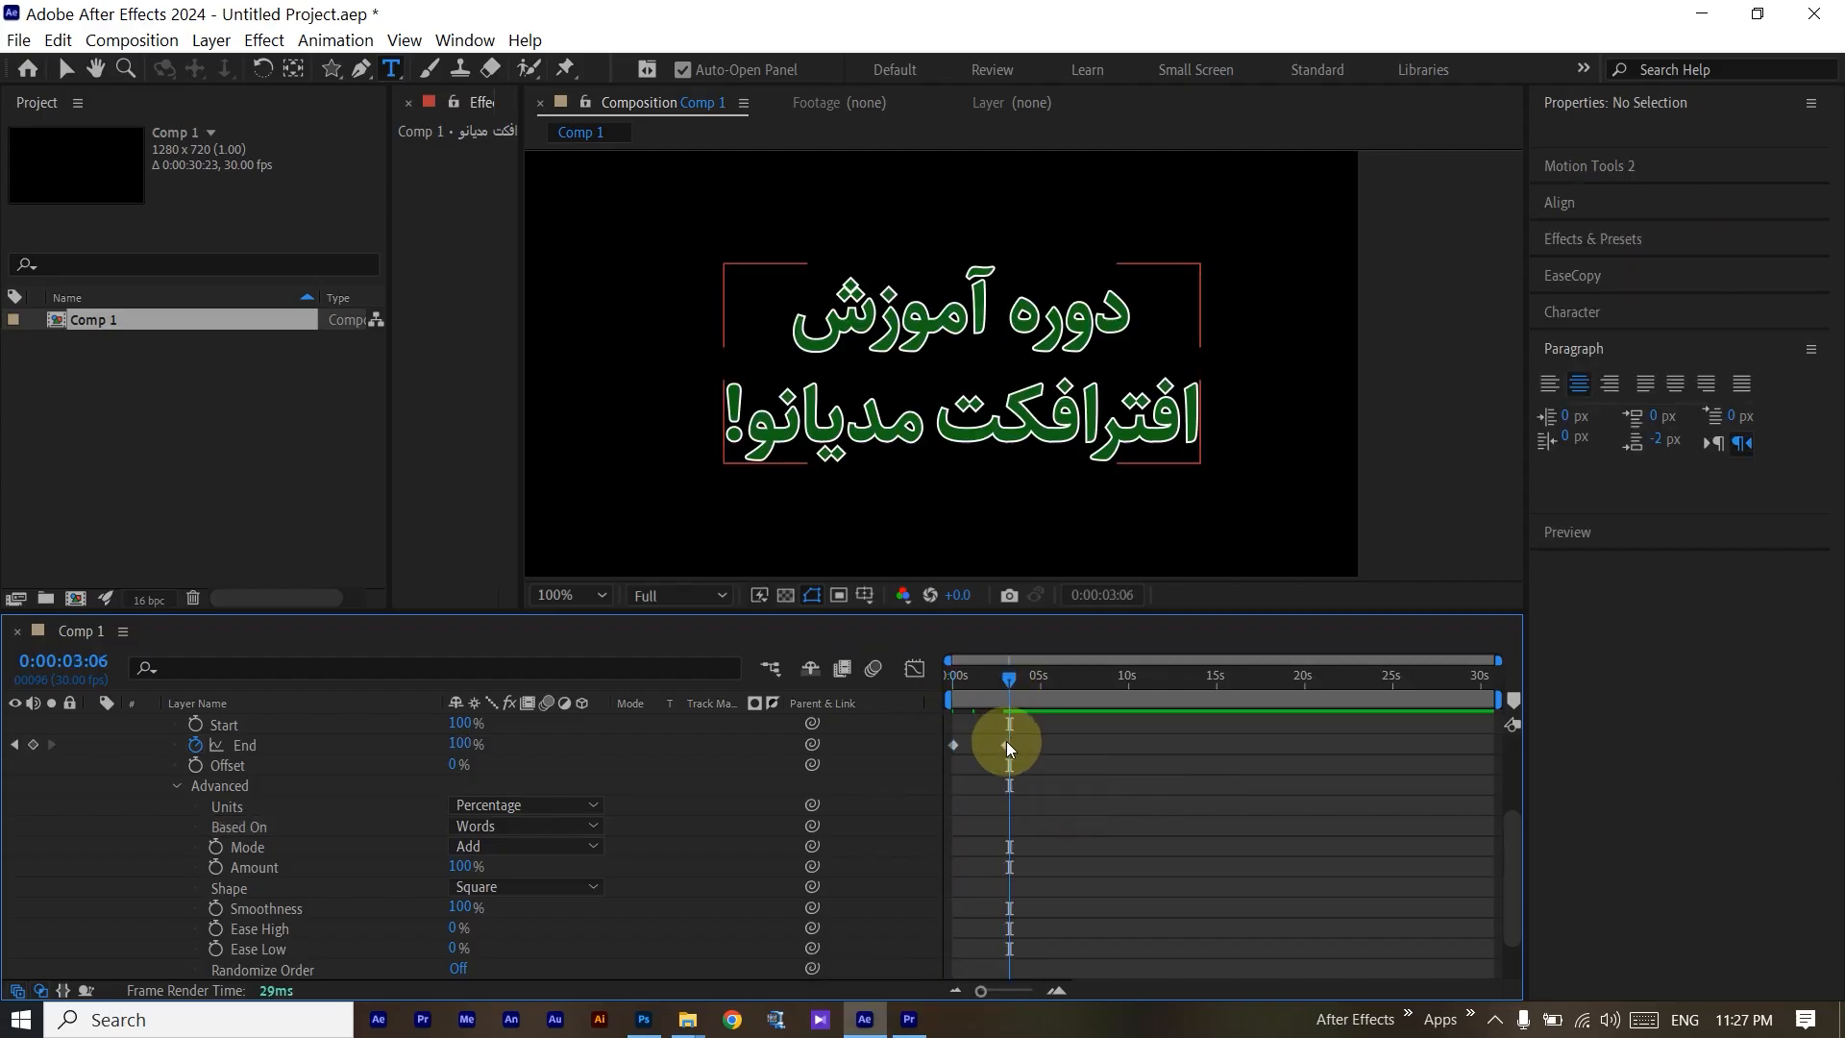
Move Range Selector 1's last End keyframe earlier to about 1.5 seconds and play the faster reveal from the first frame.
{"action": "left_click_drag", "start_coordinate": [1006, 744], "coordinate": [983, 746]}
{"action": "left_click", "coordinate": [1004, 676]}
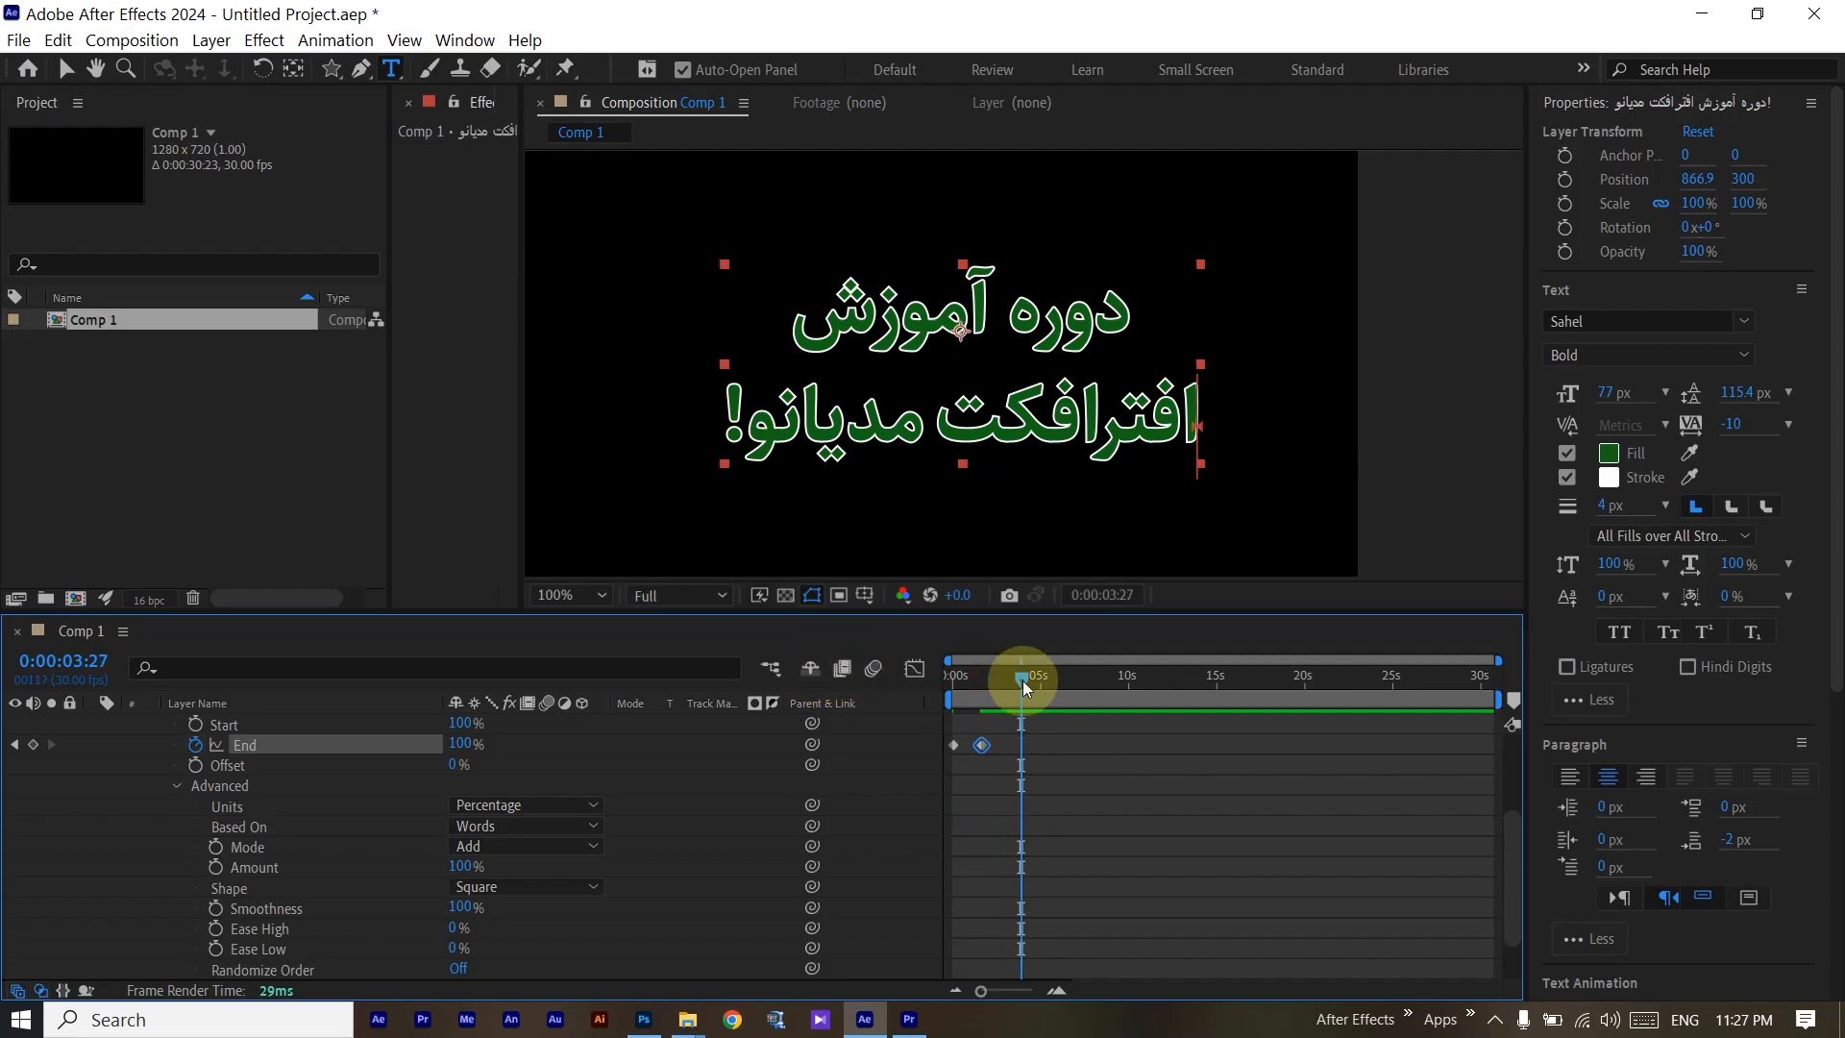
{"action": "key", "text": "space"}
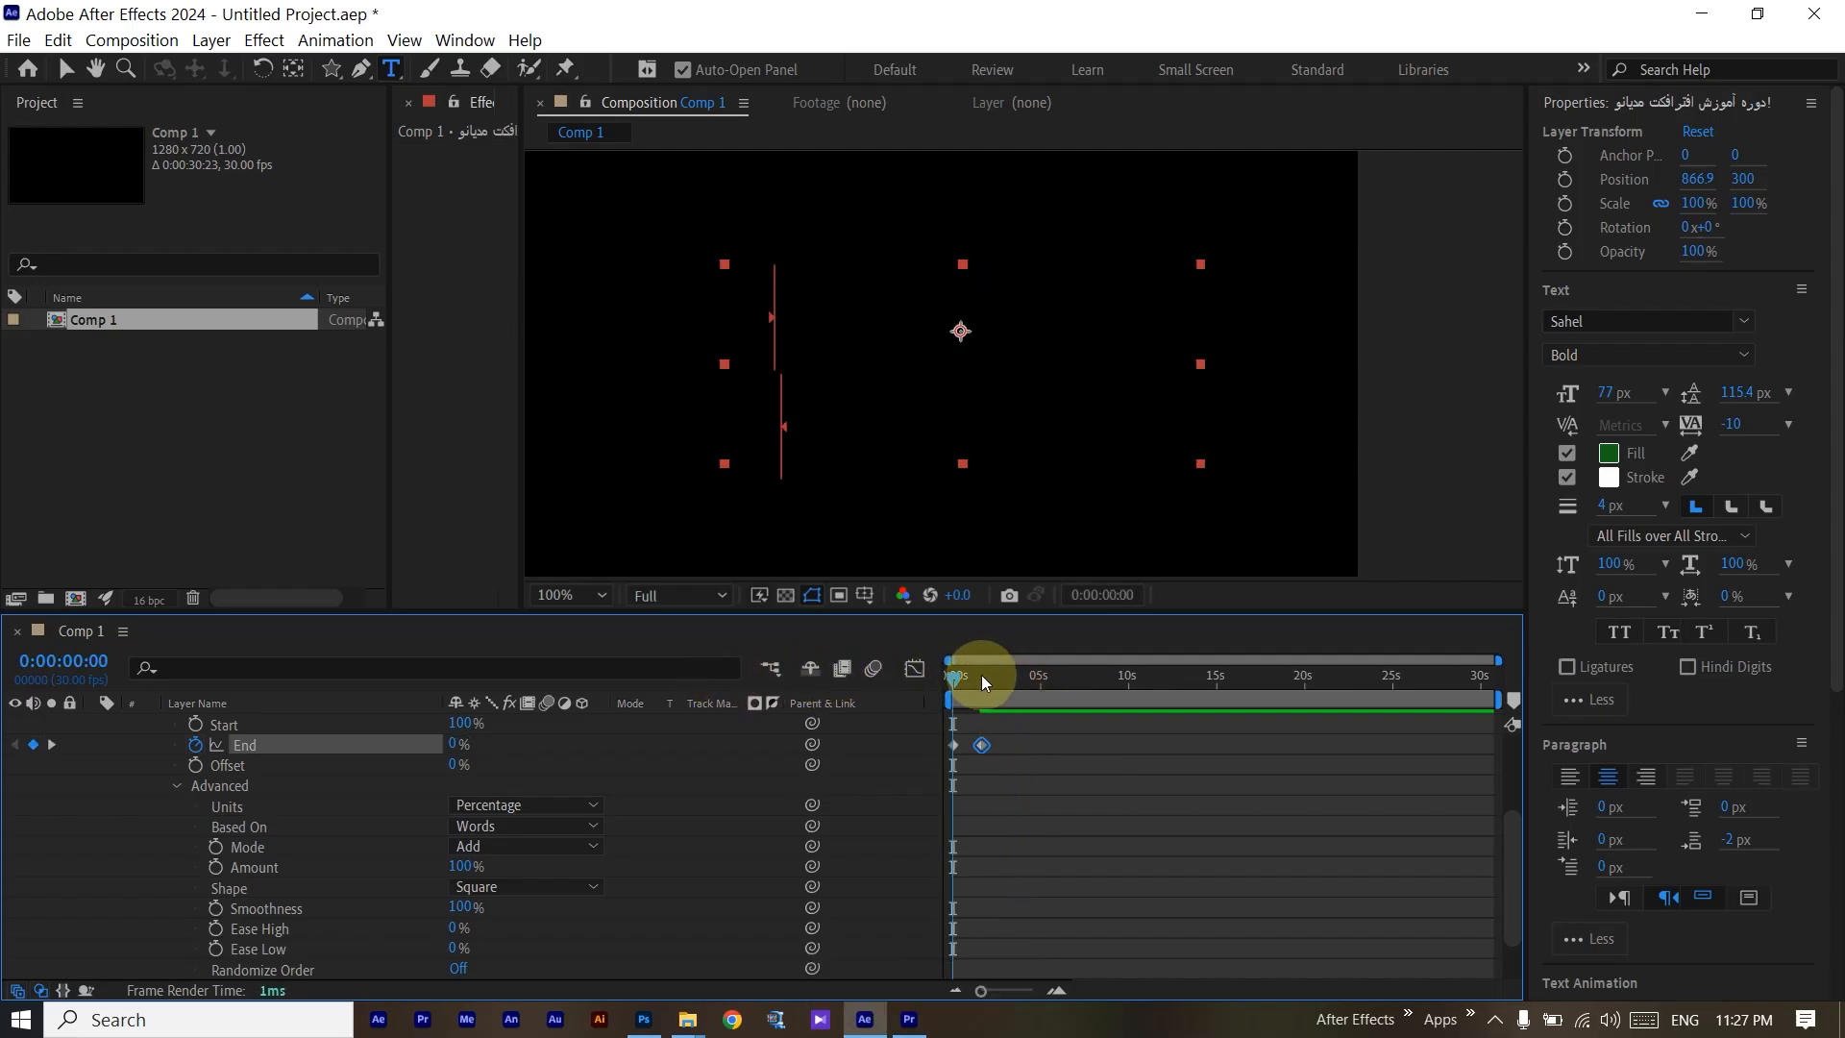
{"action": "key", "text": "space"}
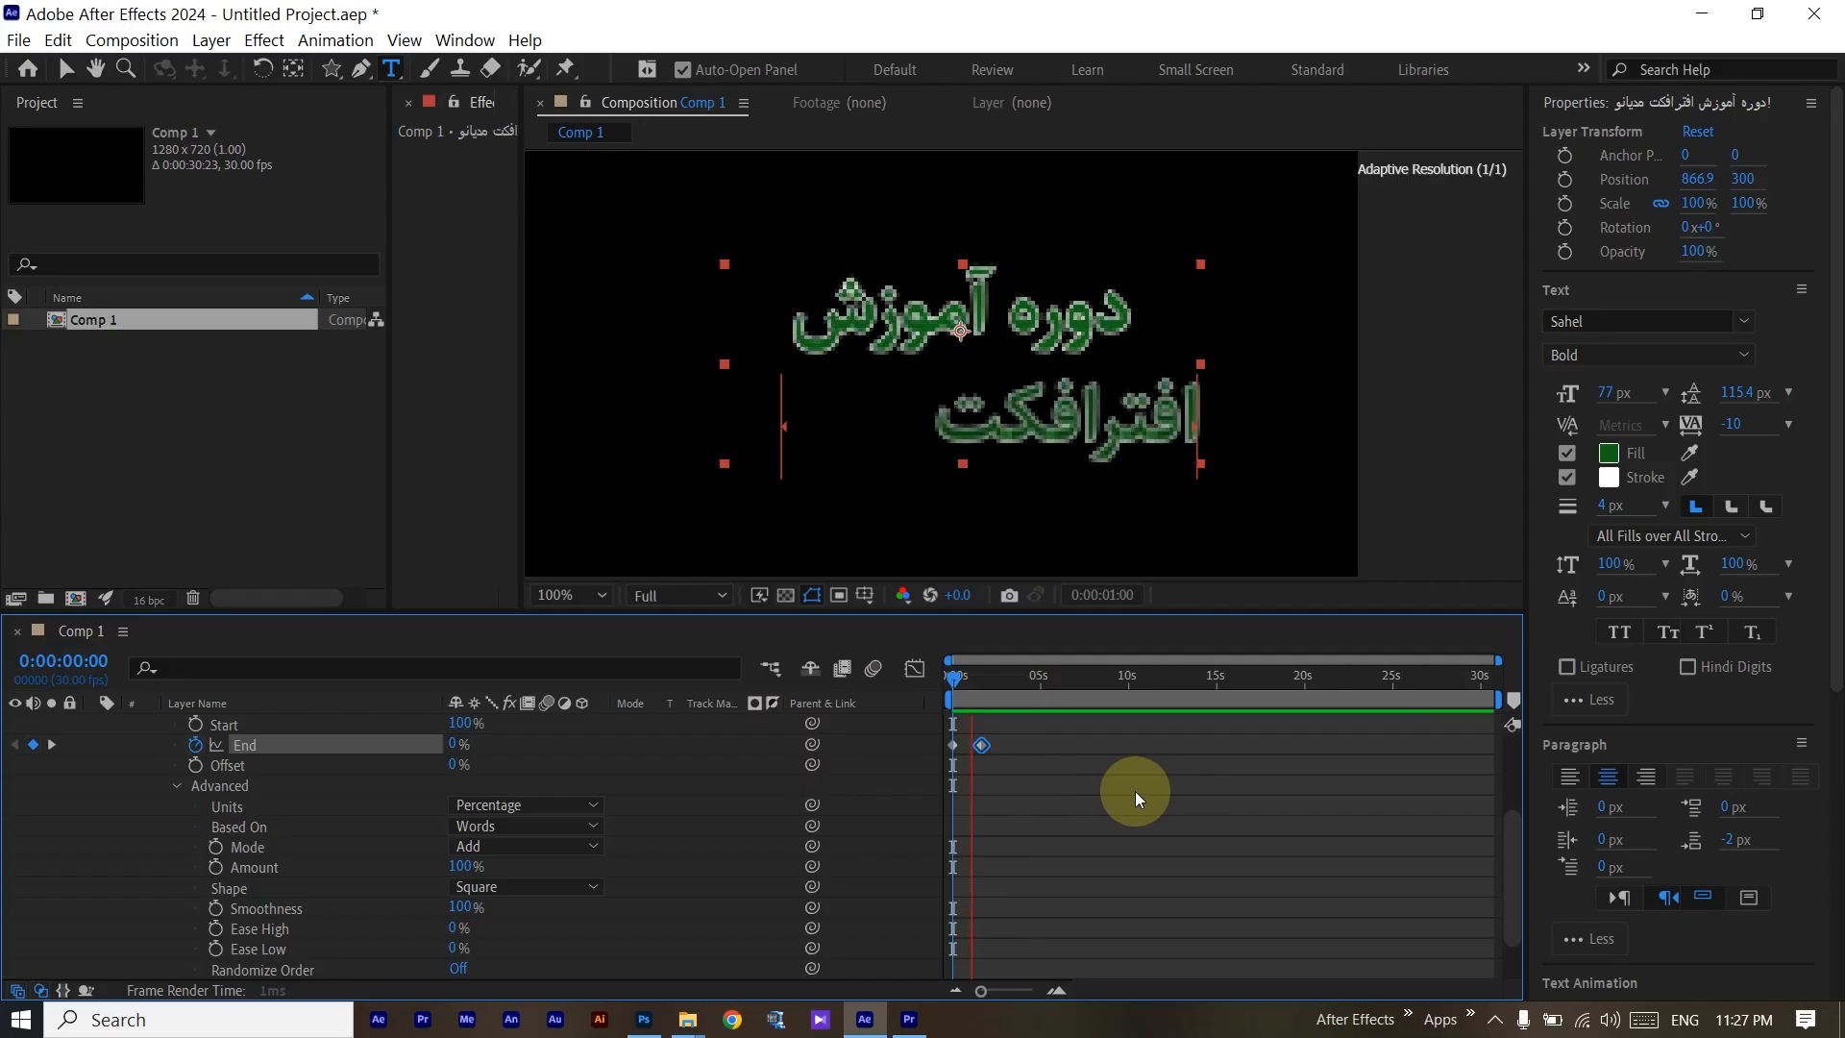
{"action": "key", "text": "space"}
Collapse Range Selector 1 and add a Scale property to Animator 1.
{"action": "scroll", "coordinate": [320, 797], "scroll_direction": "up", "scroll_amount": 3}
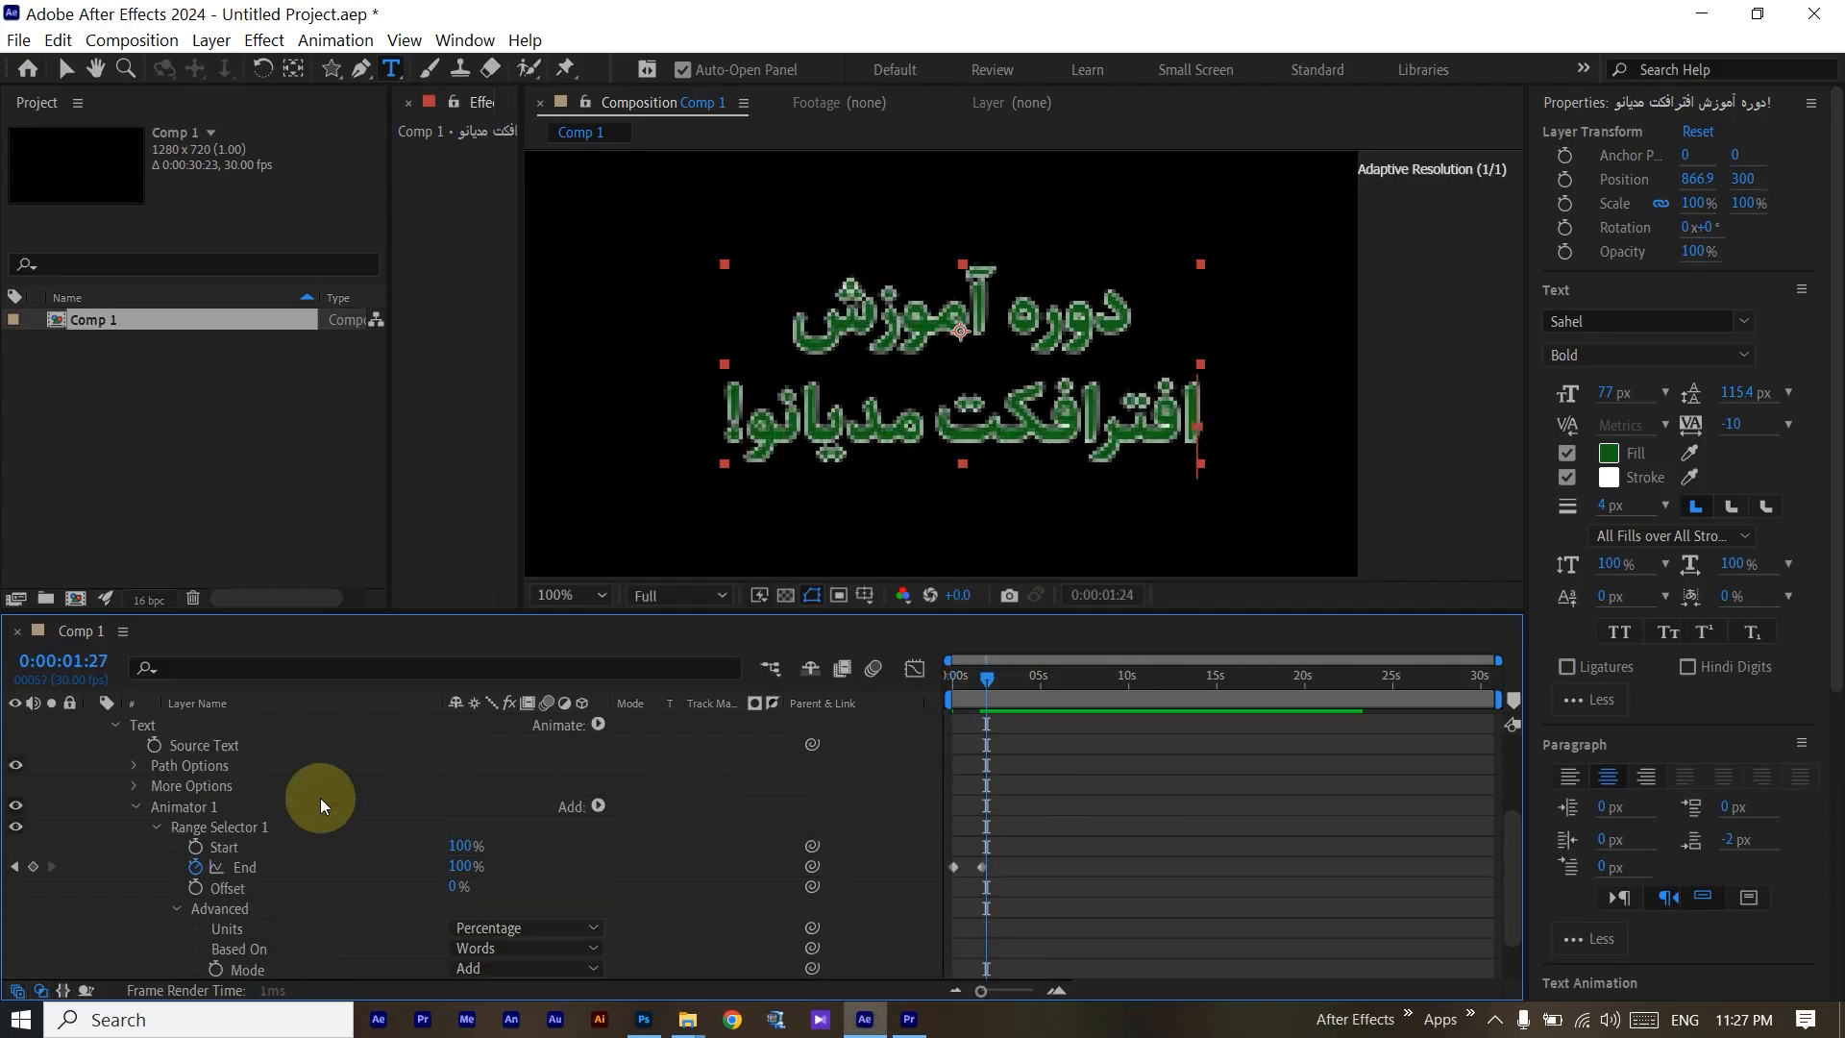
{"action": "left_click", "coordinate": [320, 798]}
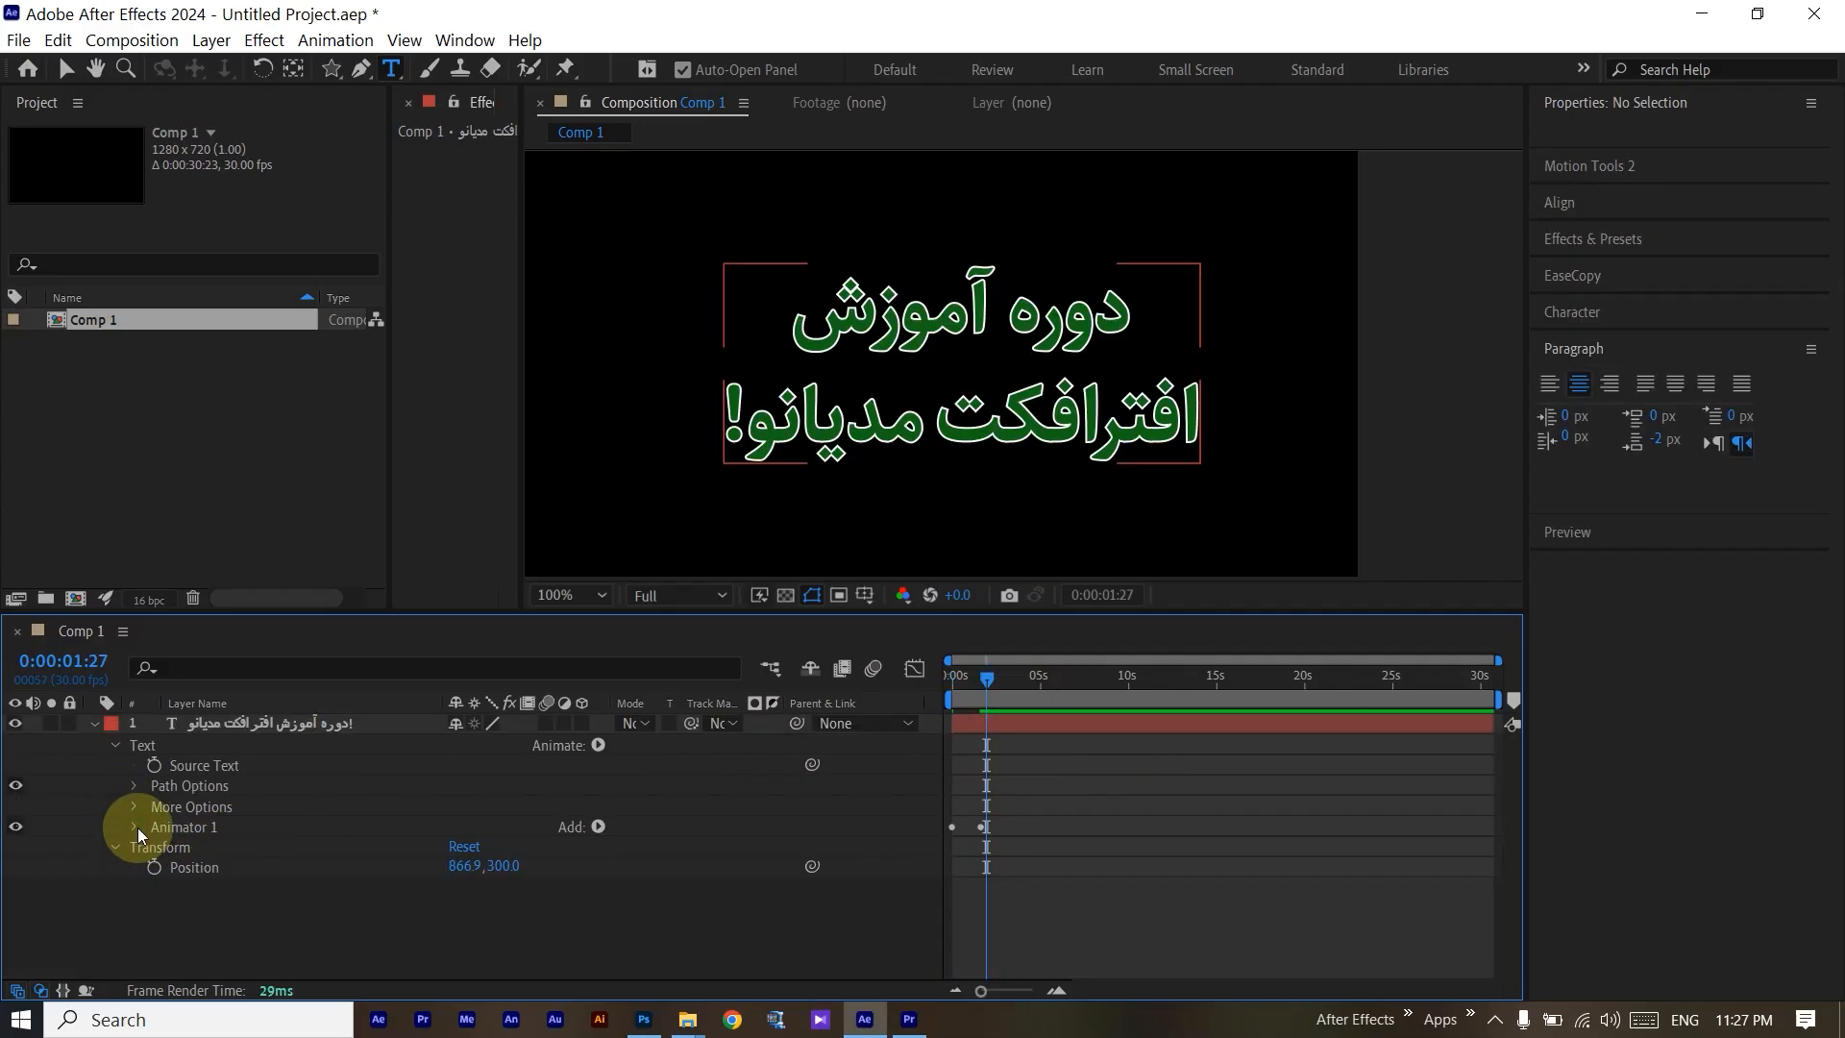
{"action": "scroll", "coordinate": [196, 867], "scroll_direction": "down", "scroll_amount": 2}
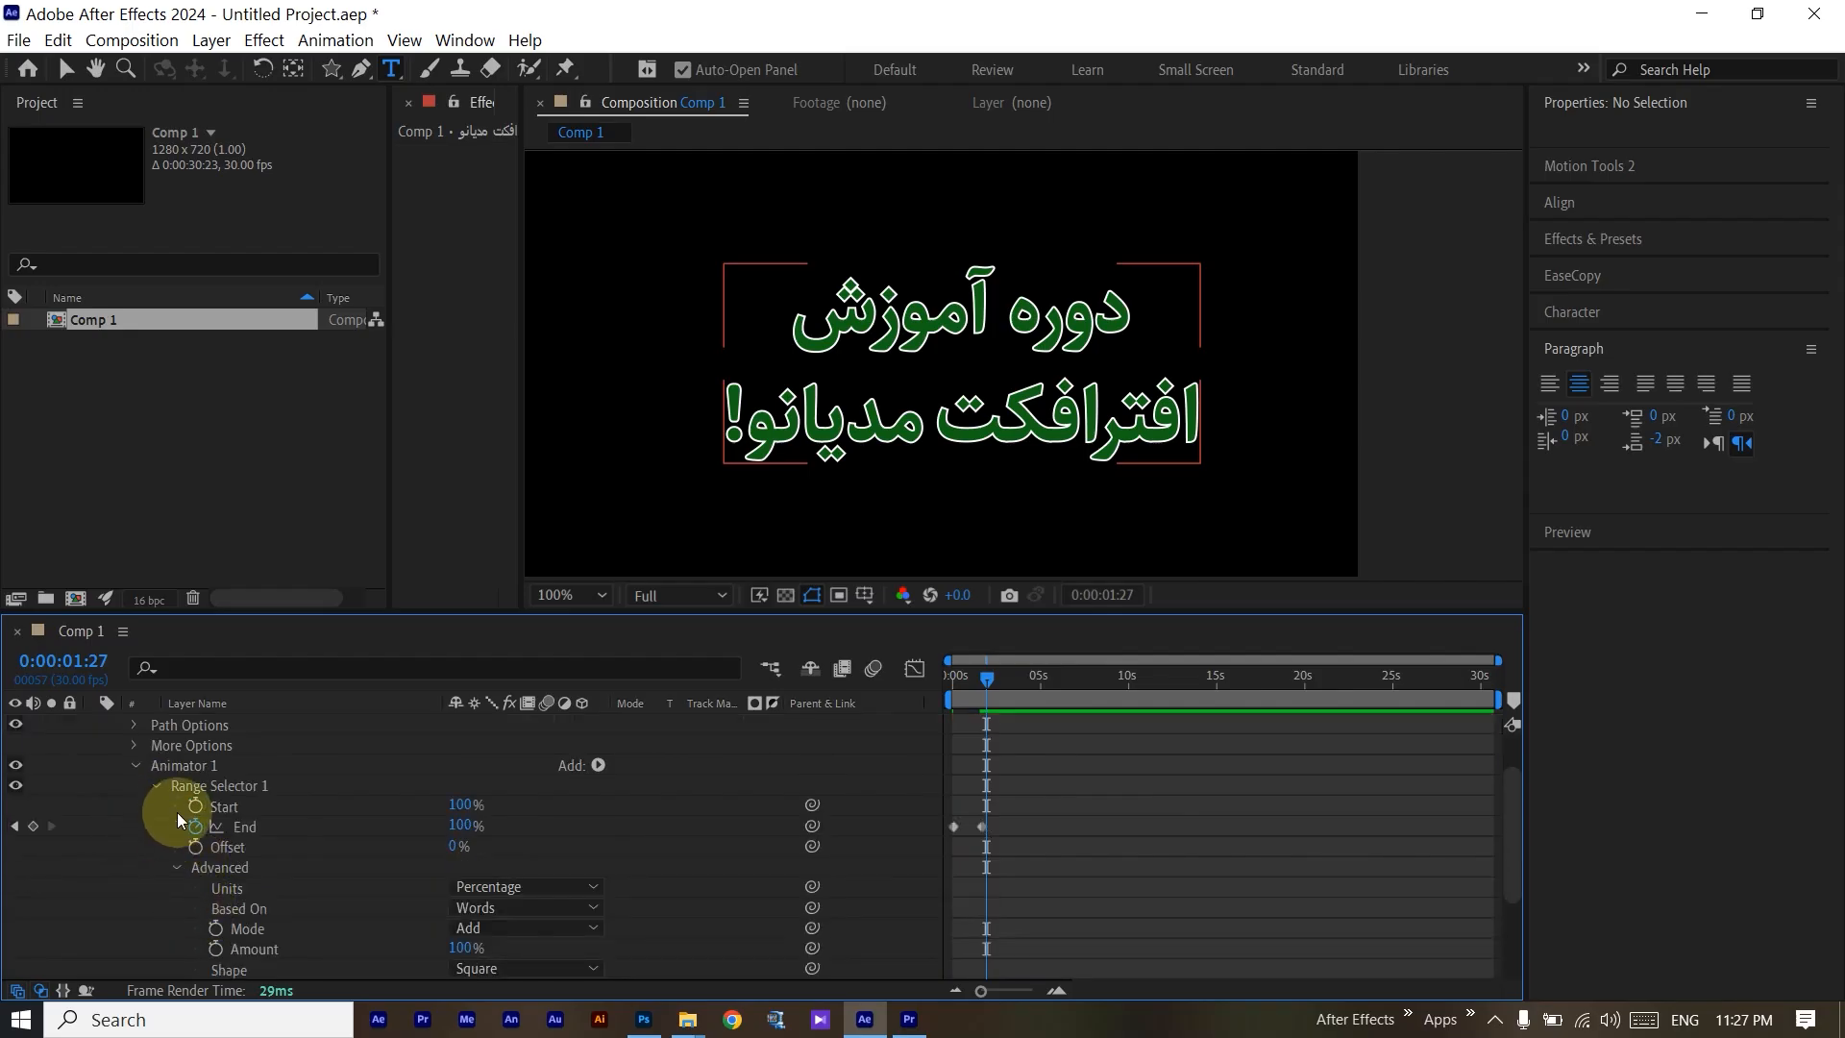
{"action": "left_click", "coordinate": [158, 788]}
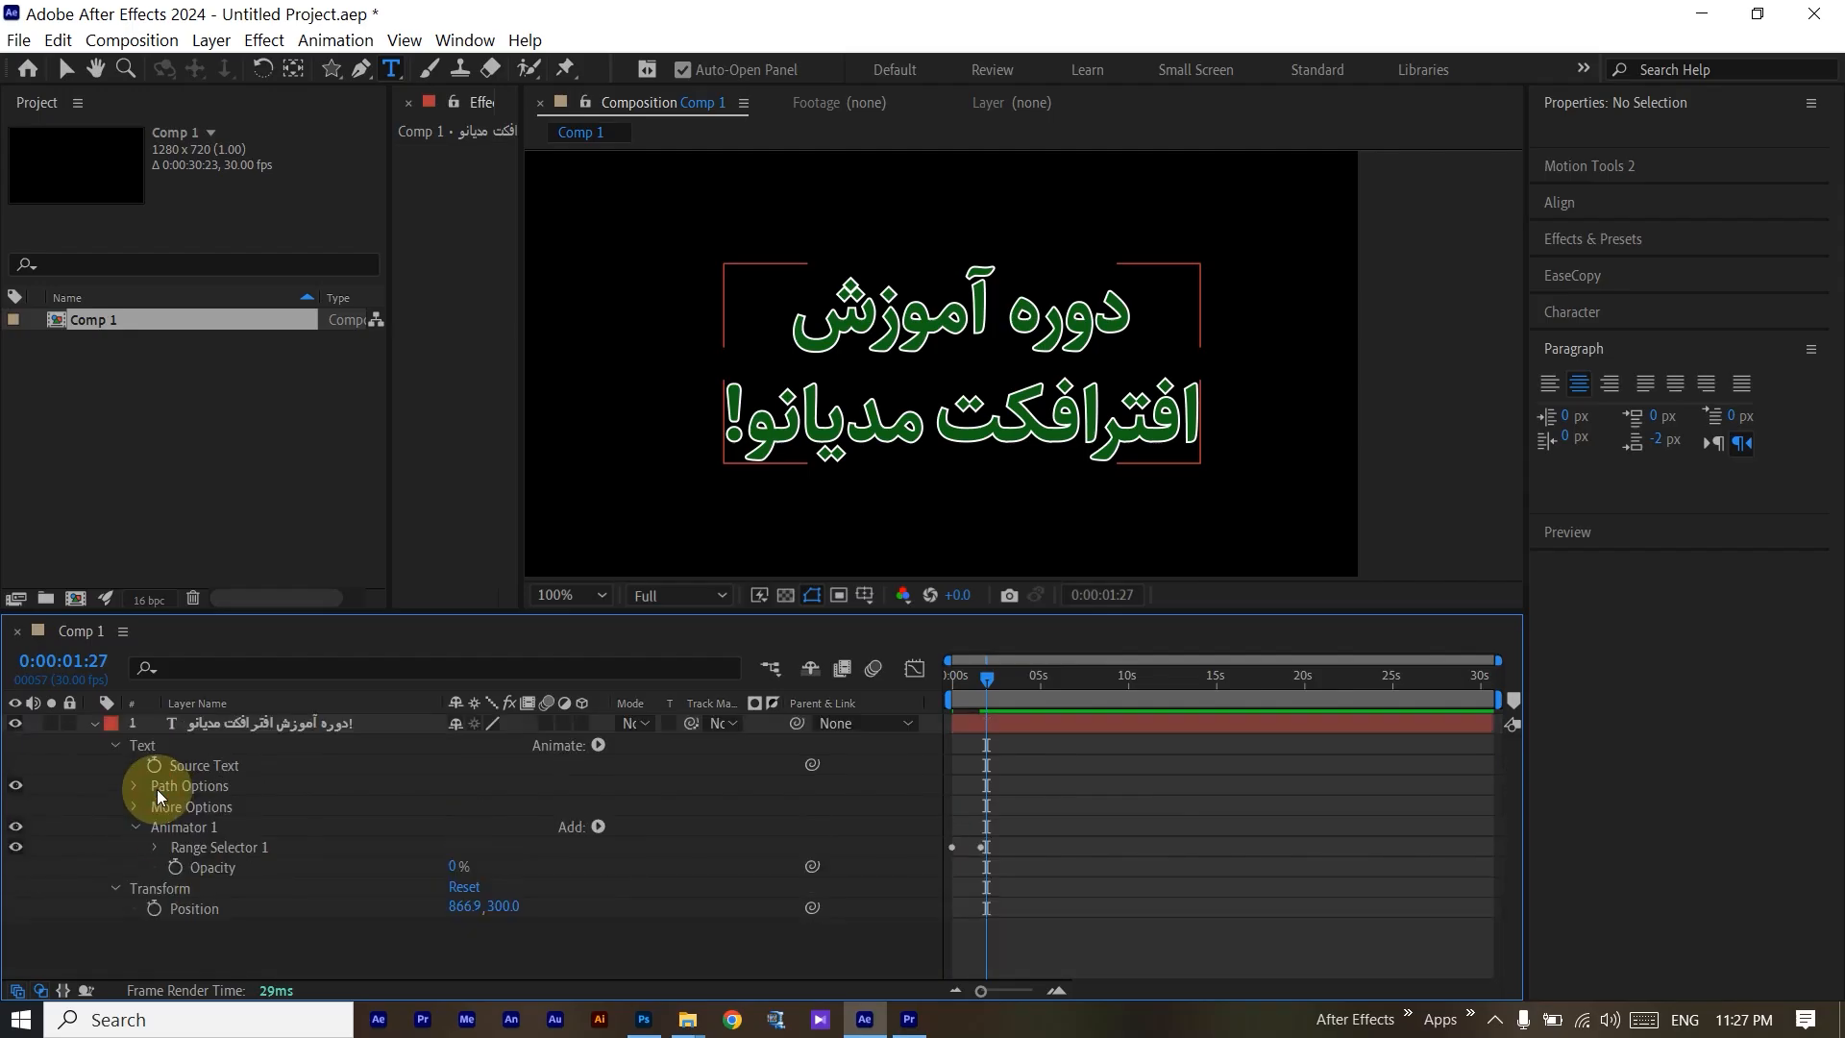
{"action": "left_click", "coordinate": [240, 871]}
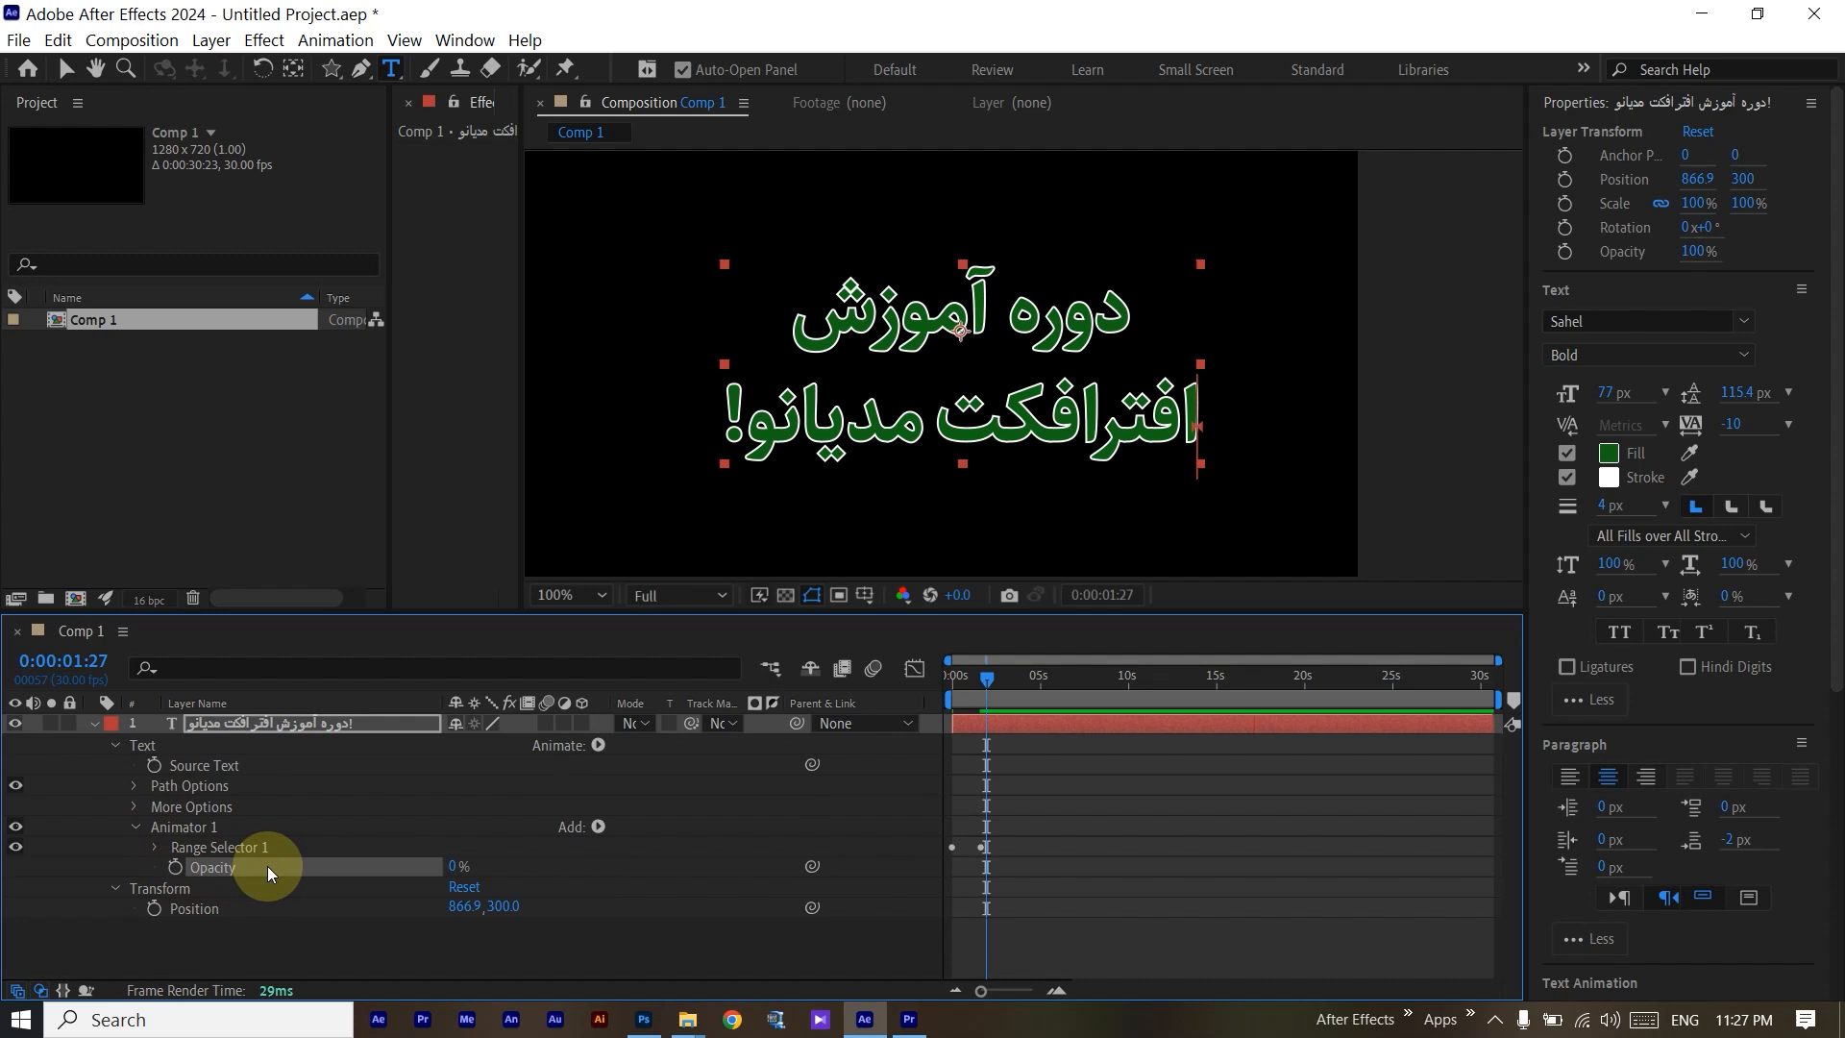
{"action": "left_click", "coordinate": [599, 827]}
{"action": "mouse_move", "coordinate": [638, 833]}
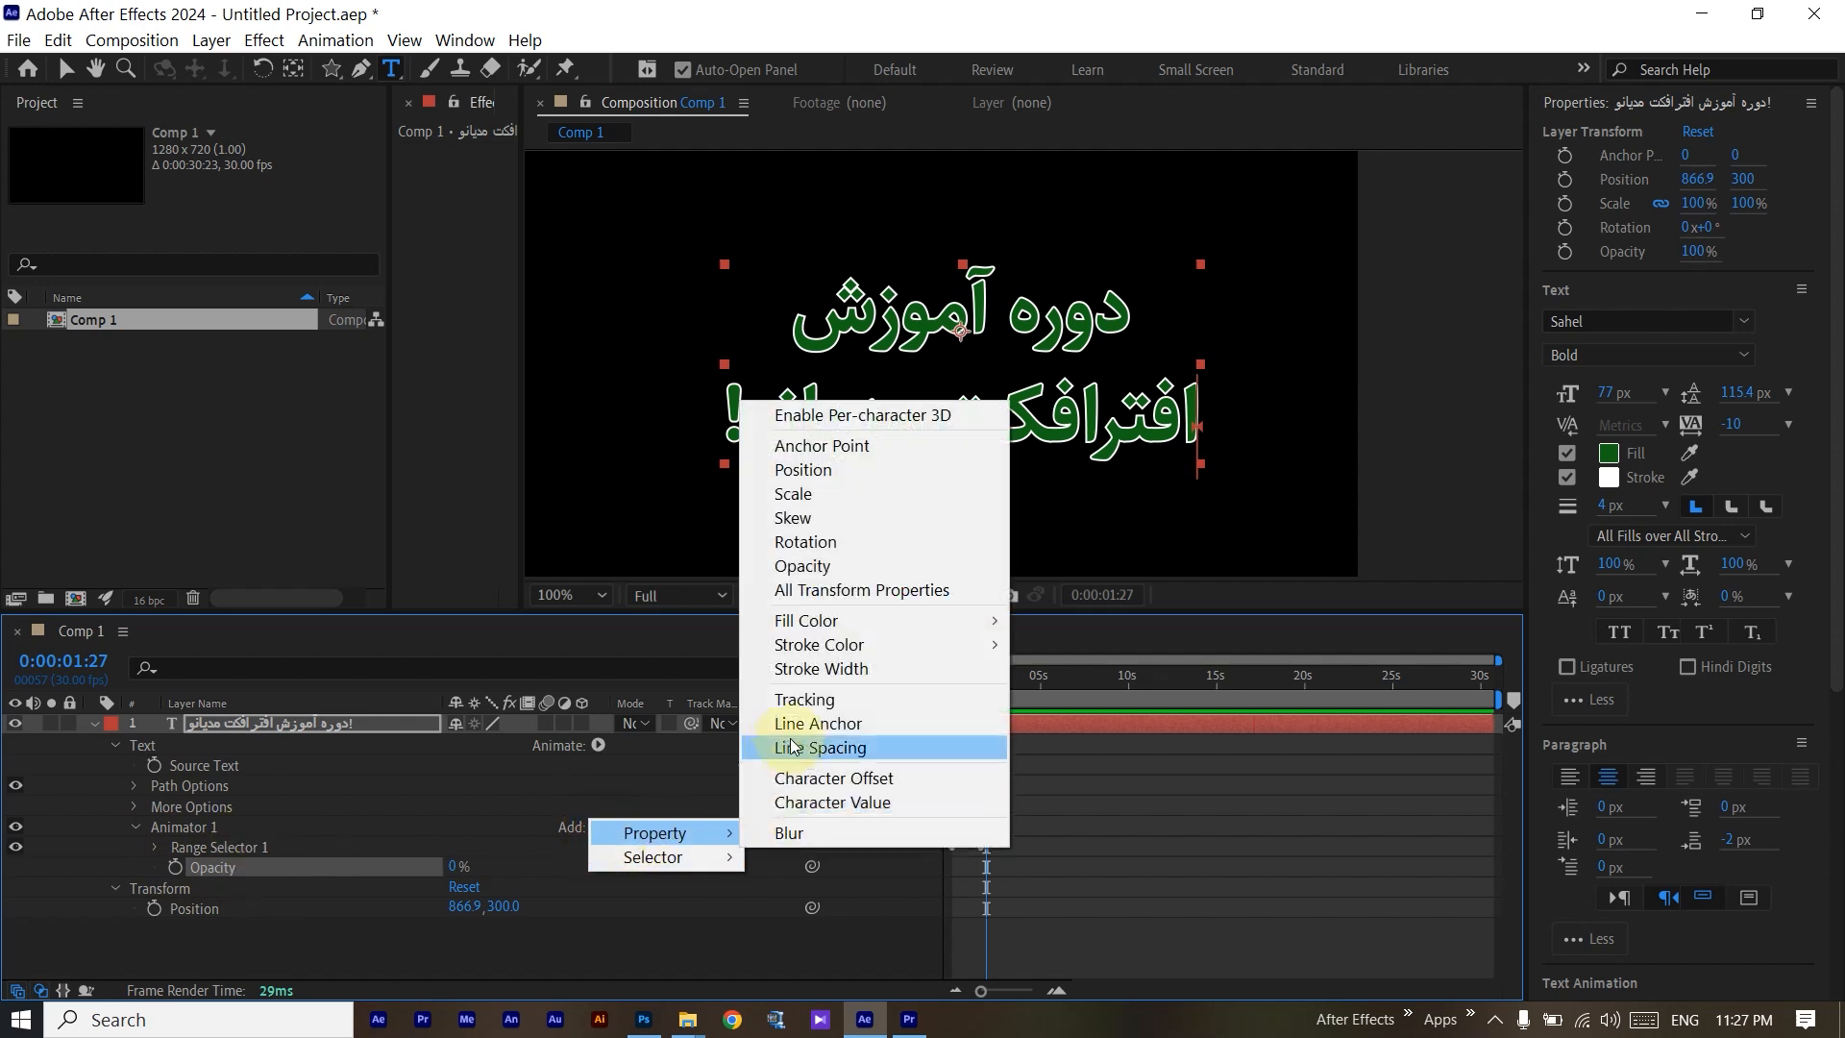
{"action": "left_click", "coordinate": [793, 493]}
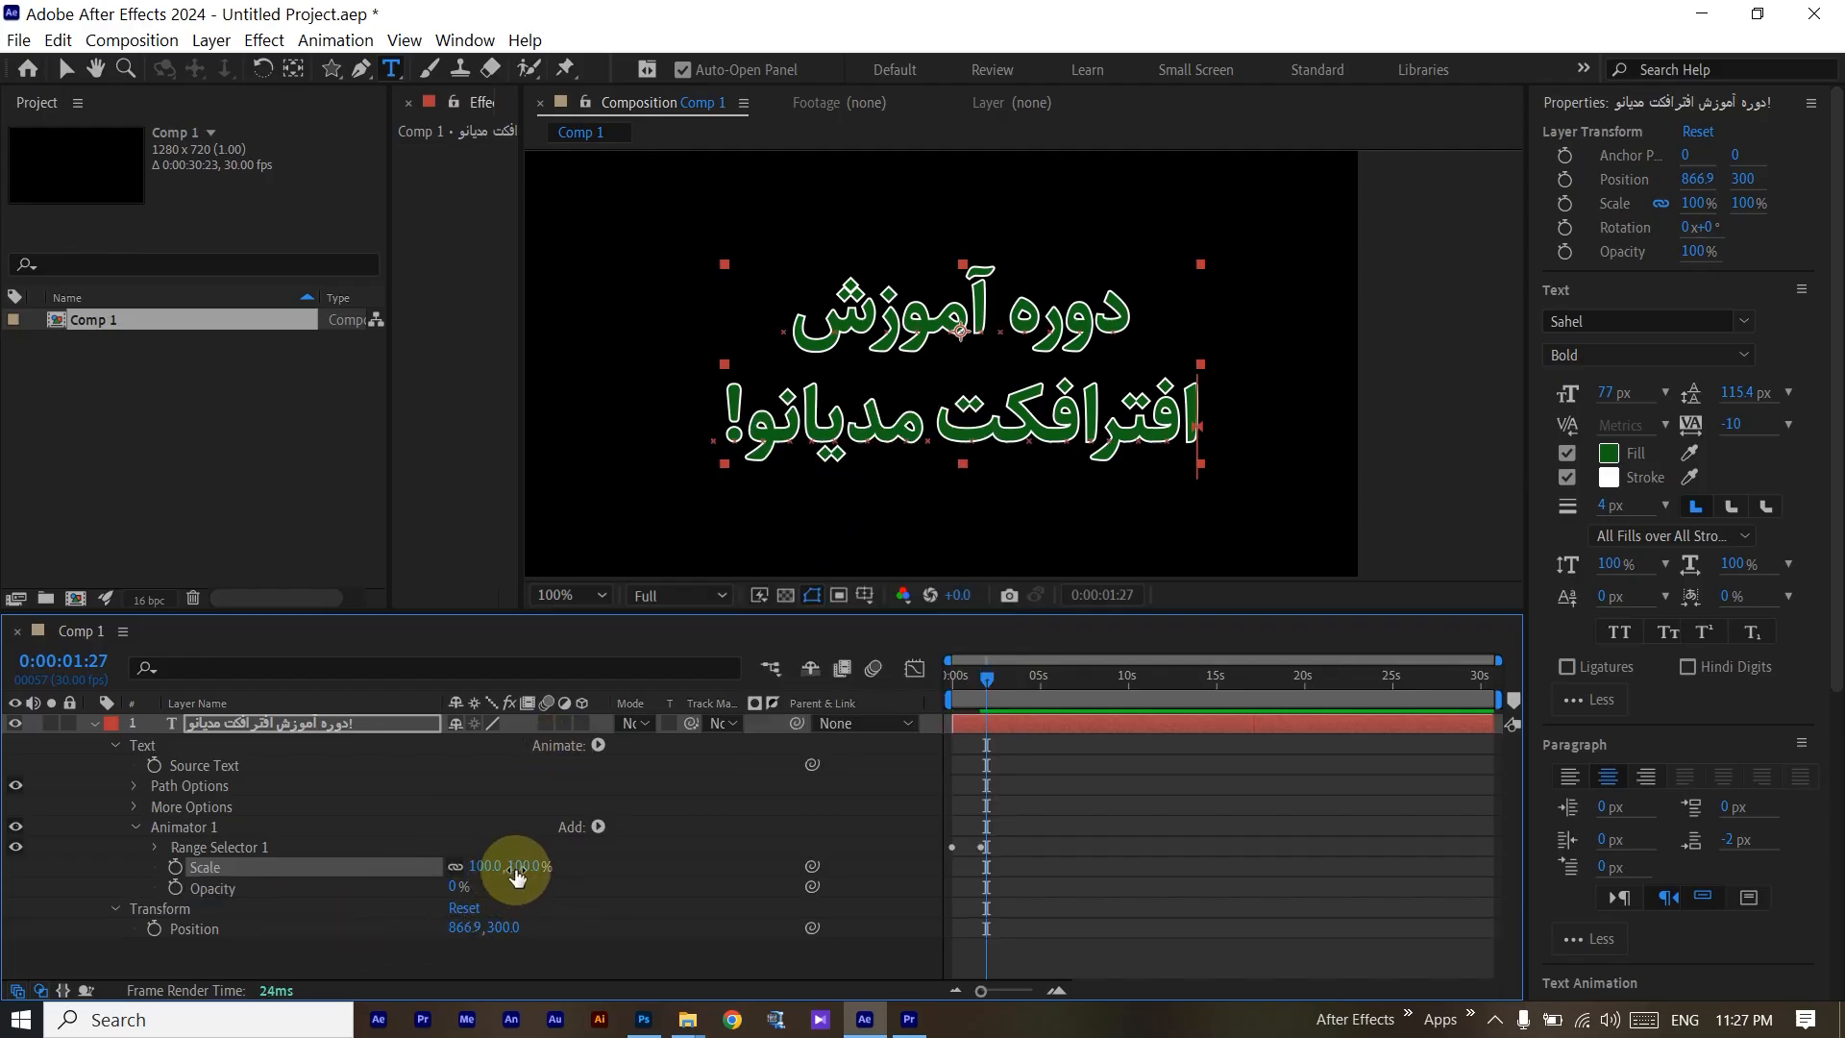
Set Animator 1's Scale to 18% at the first frame and play the title's reveal.
{"action": "left_click_drag", "start_coordinate": [988, 676], "coordinate": [936, 678]}
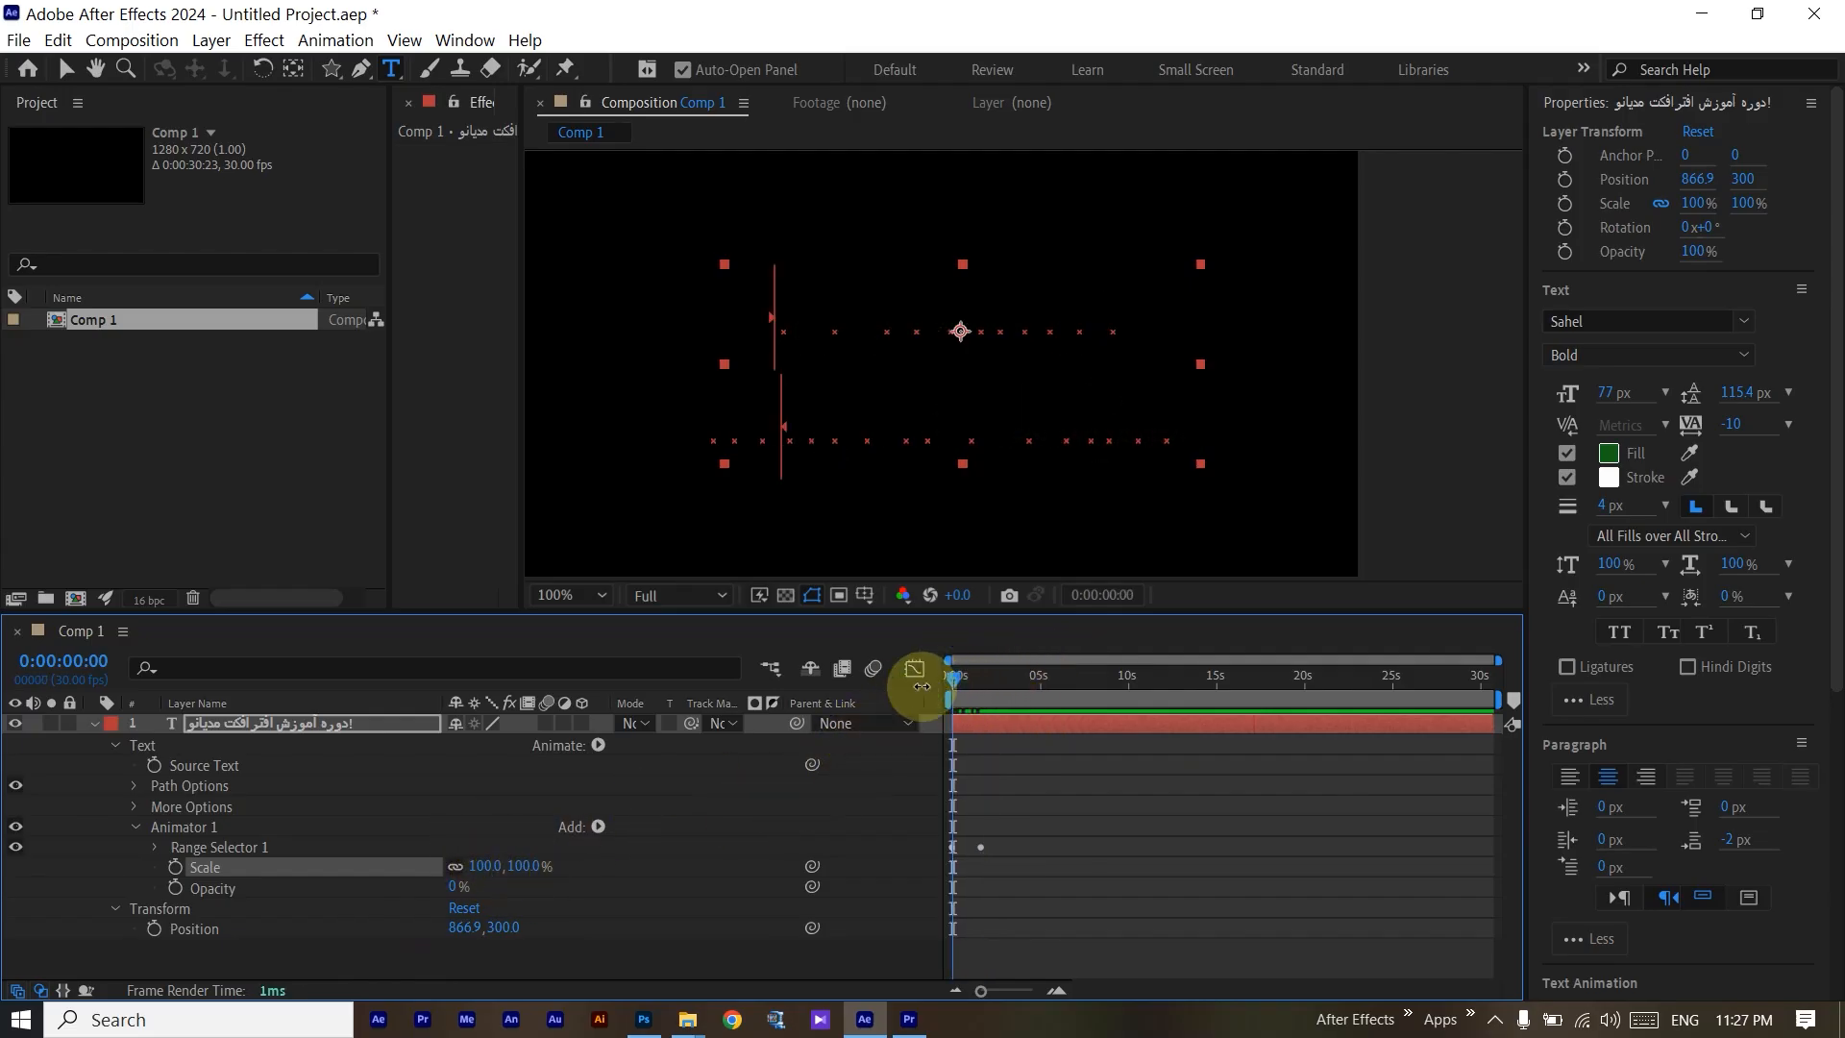
{"action": "left_click_drag", "start_coordinate": [524, 875], "coordinate": [409, 868]}
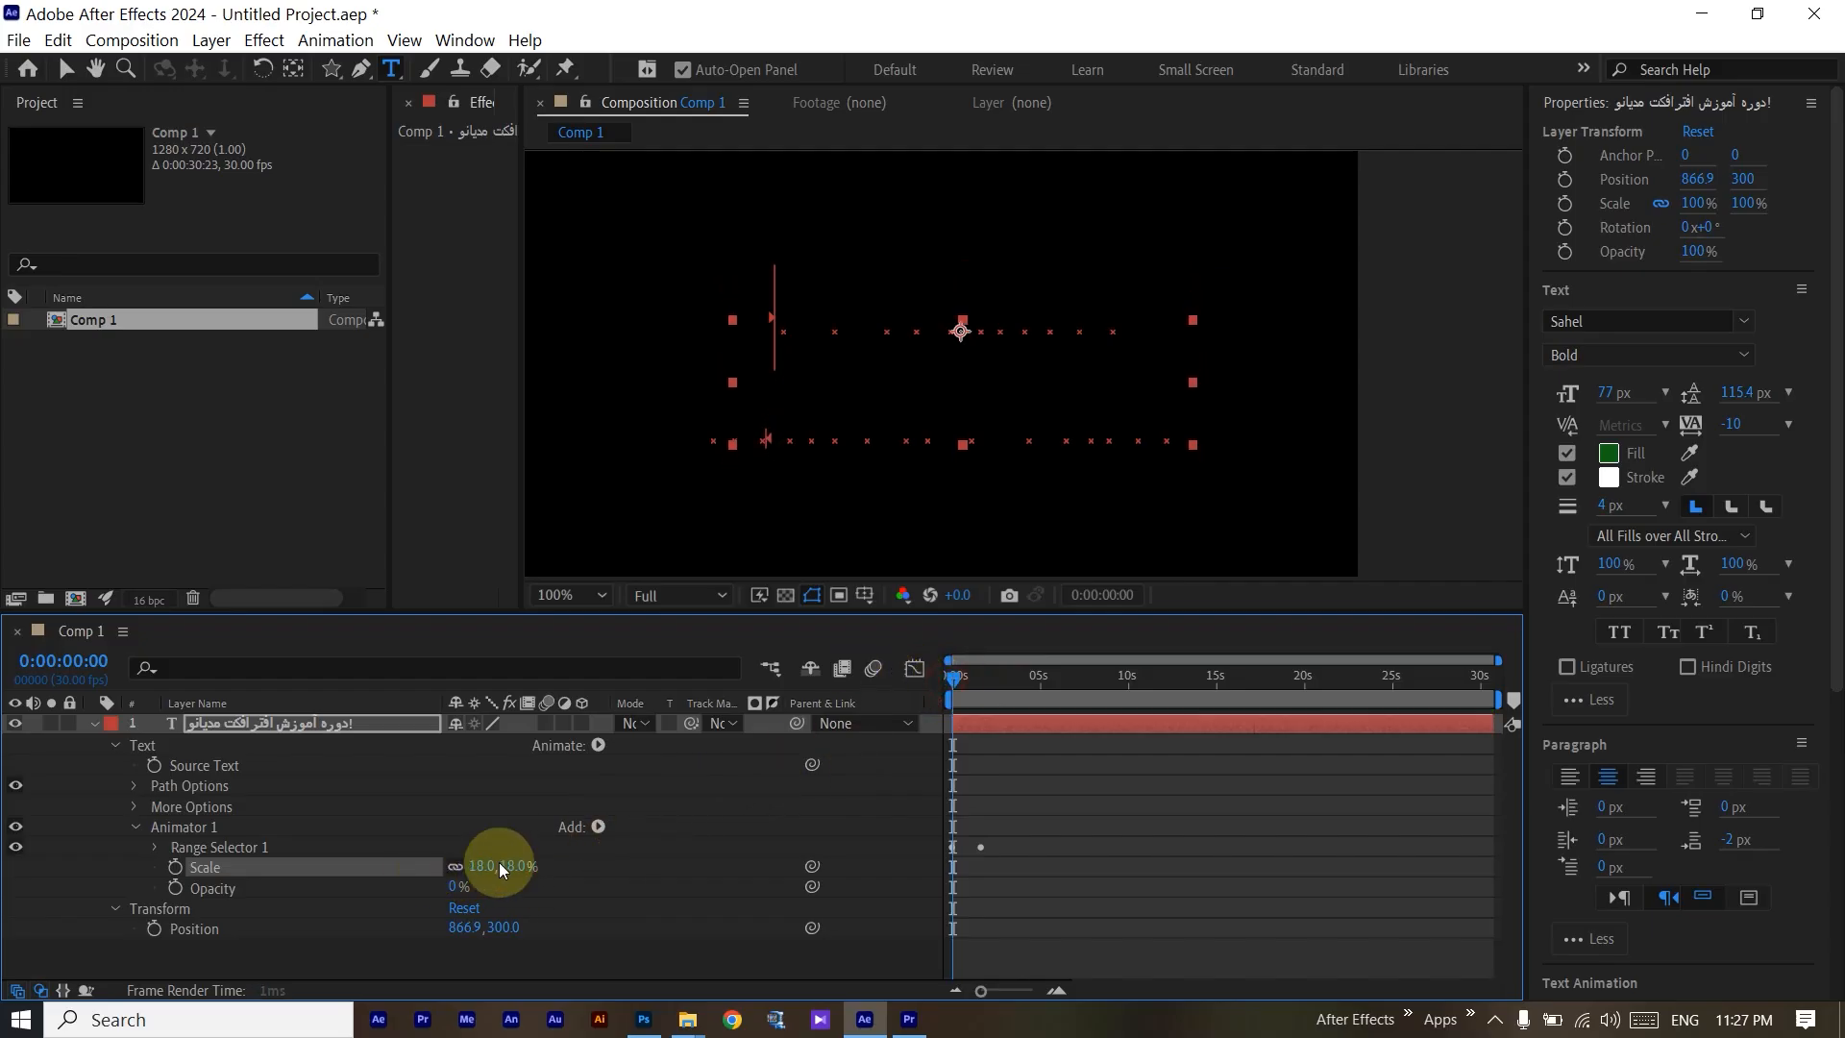
{"action": "left_click", "coordinate": [1028, 792]}
{"action": "key", "text": "space"}
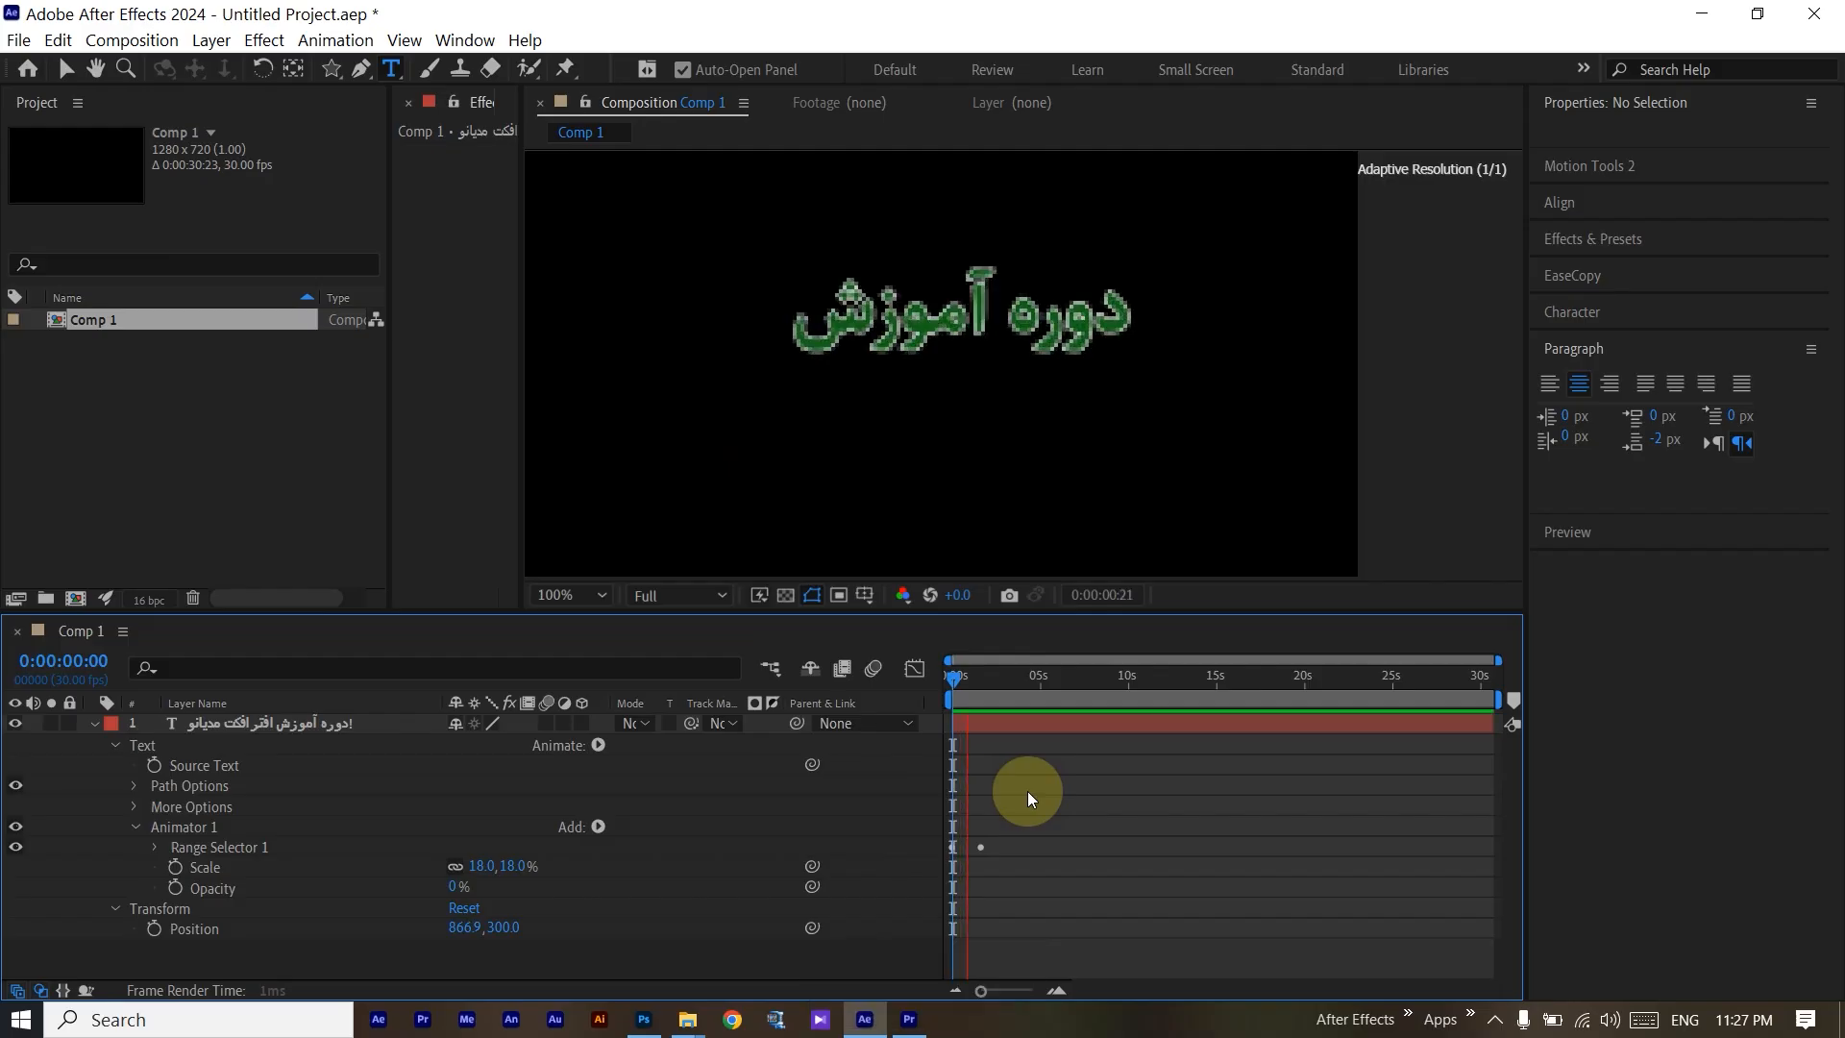
{"action": "key", "text": "space"}
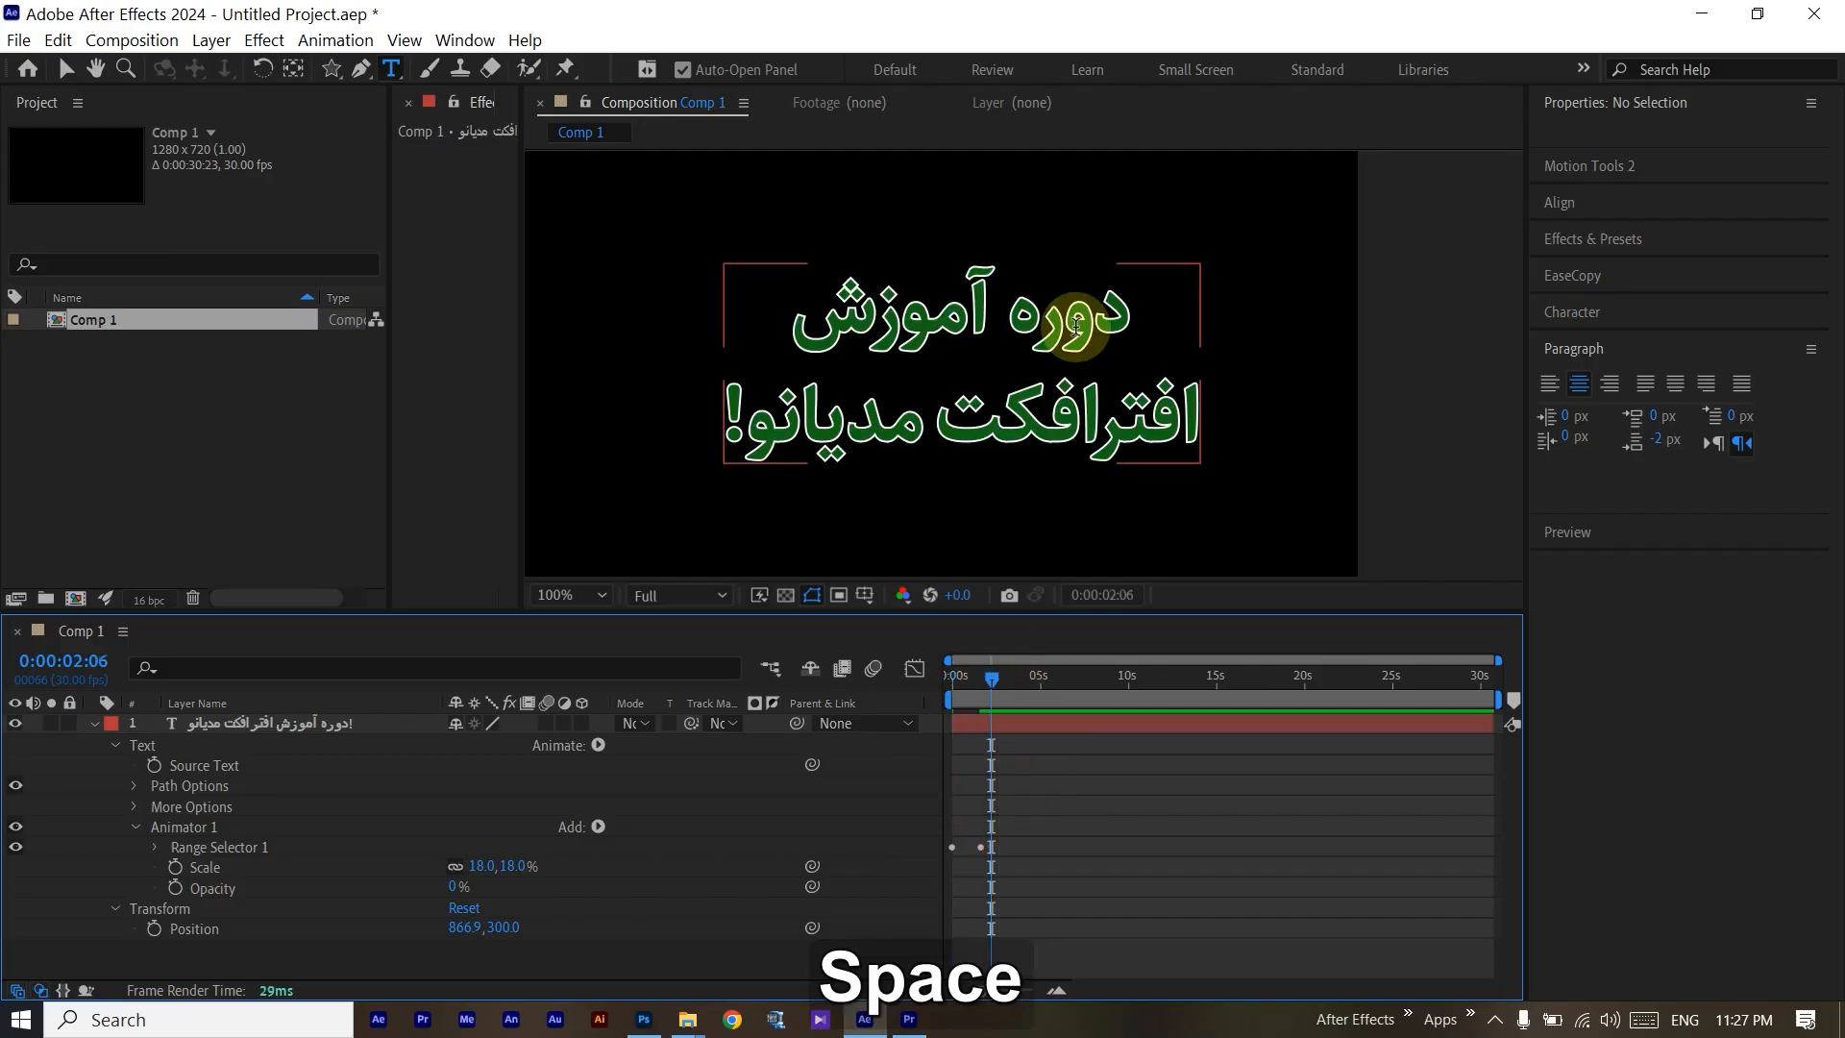
Set Animator 1's Scale to 29% and replay the title's reveal from the first frame.
{"action": "left_click_drag", "start_coordinate": [515, 867], "coordinate": [526, 868]}
{"action": "left_click_drag", "start_coordinate": [994, 678], "coordinate": [926, 717]}
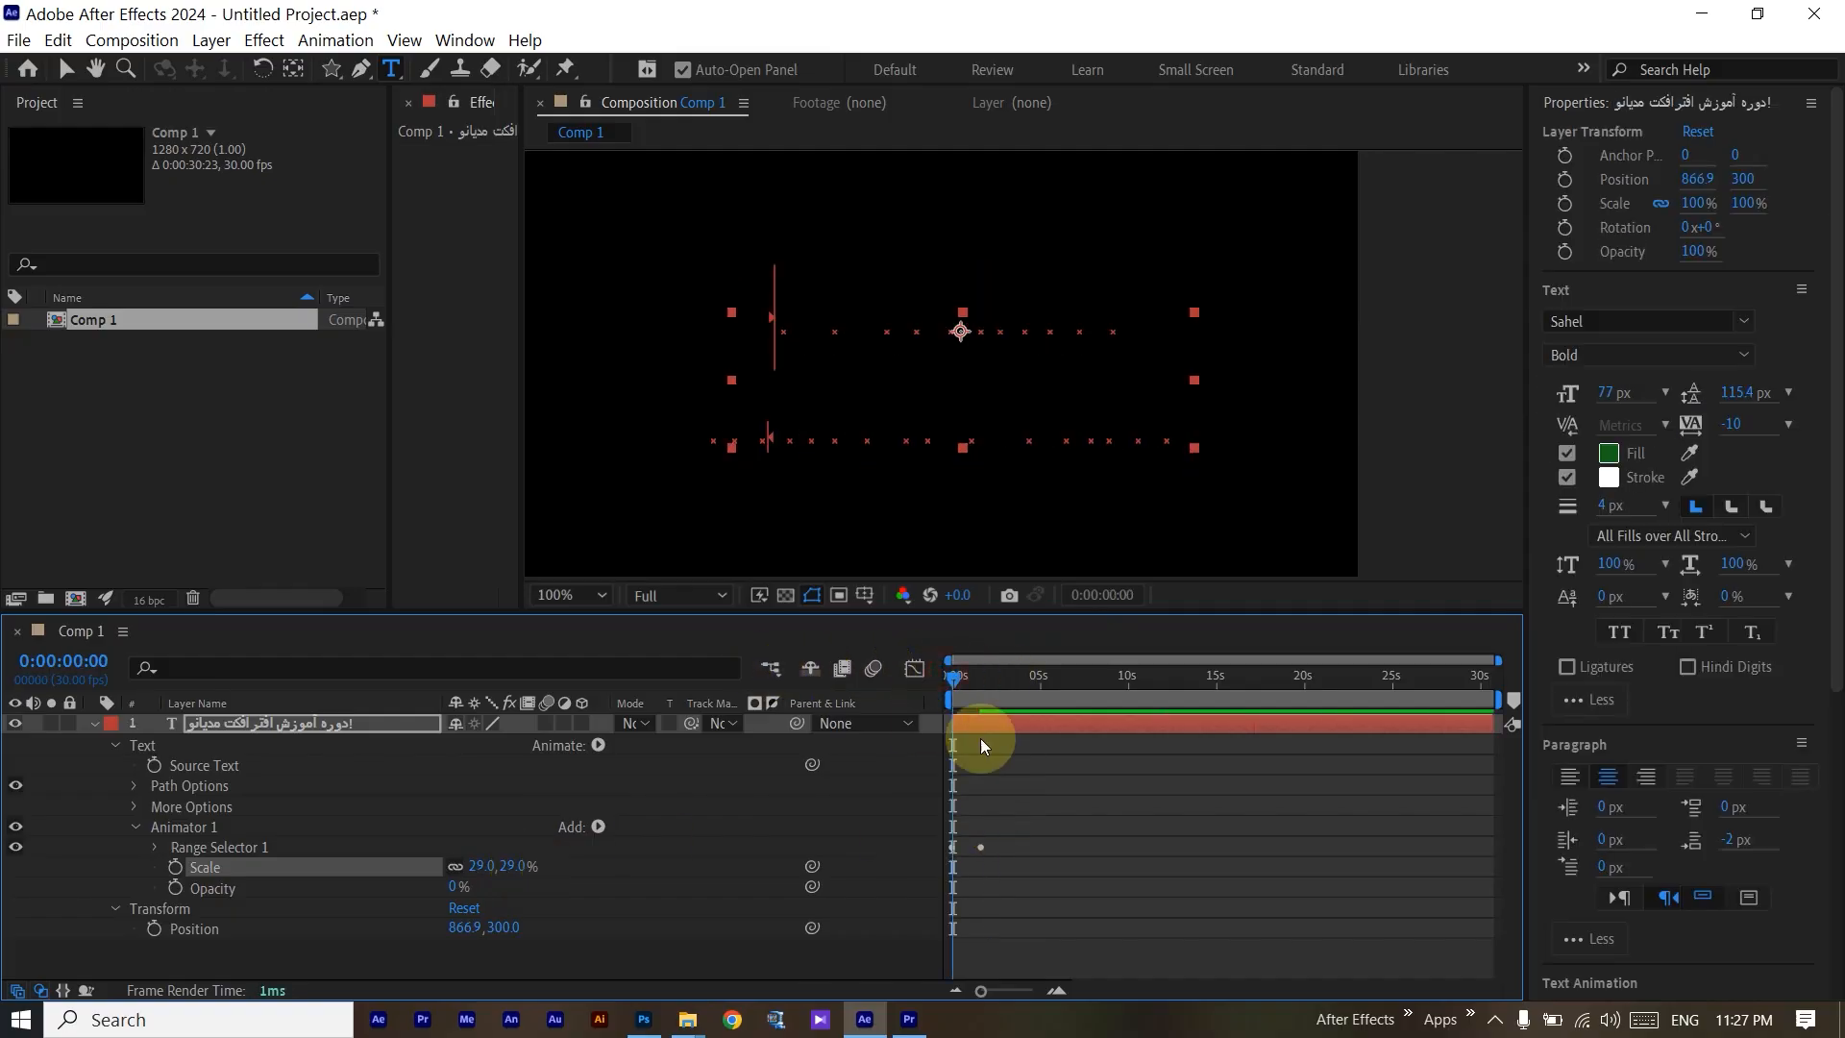
{"action": "key", "text": "space"}
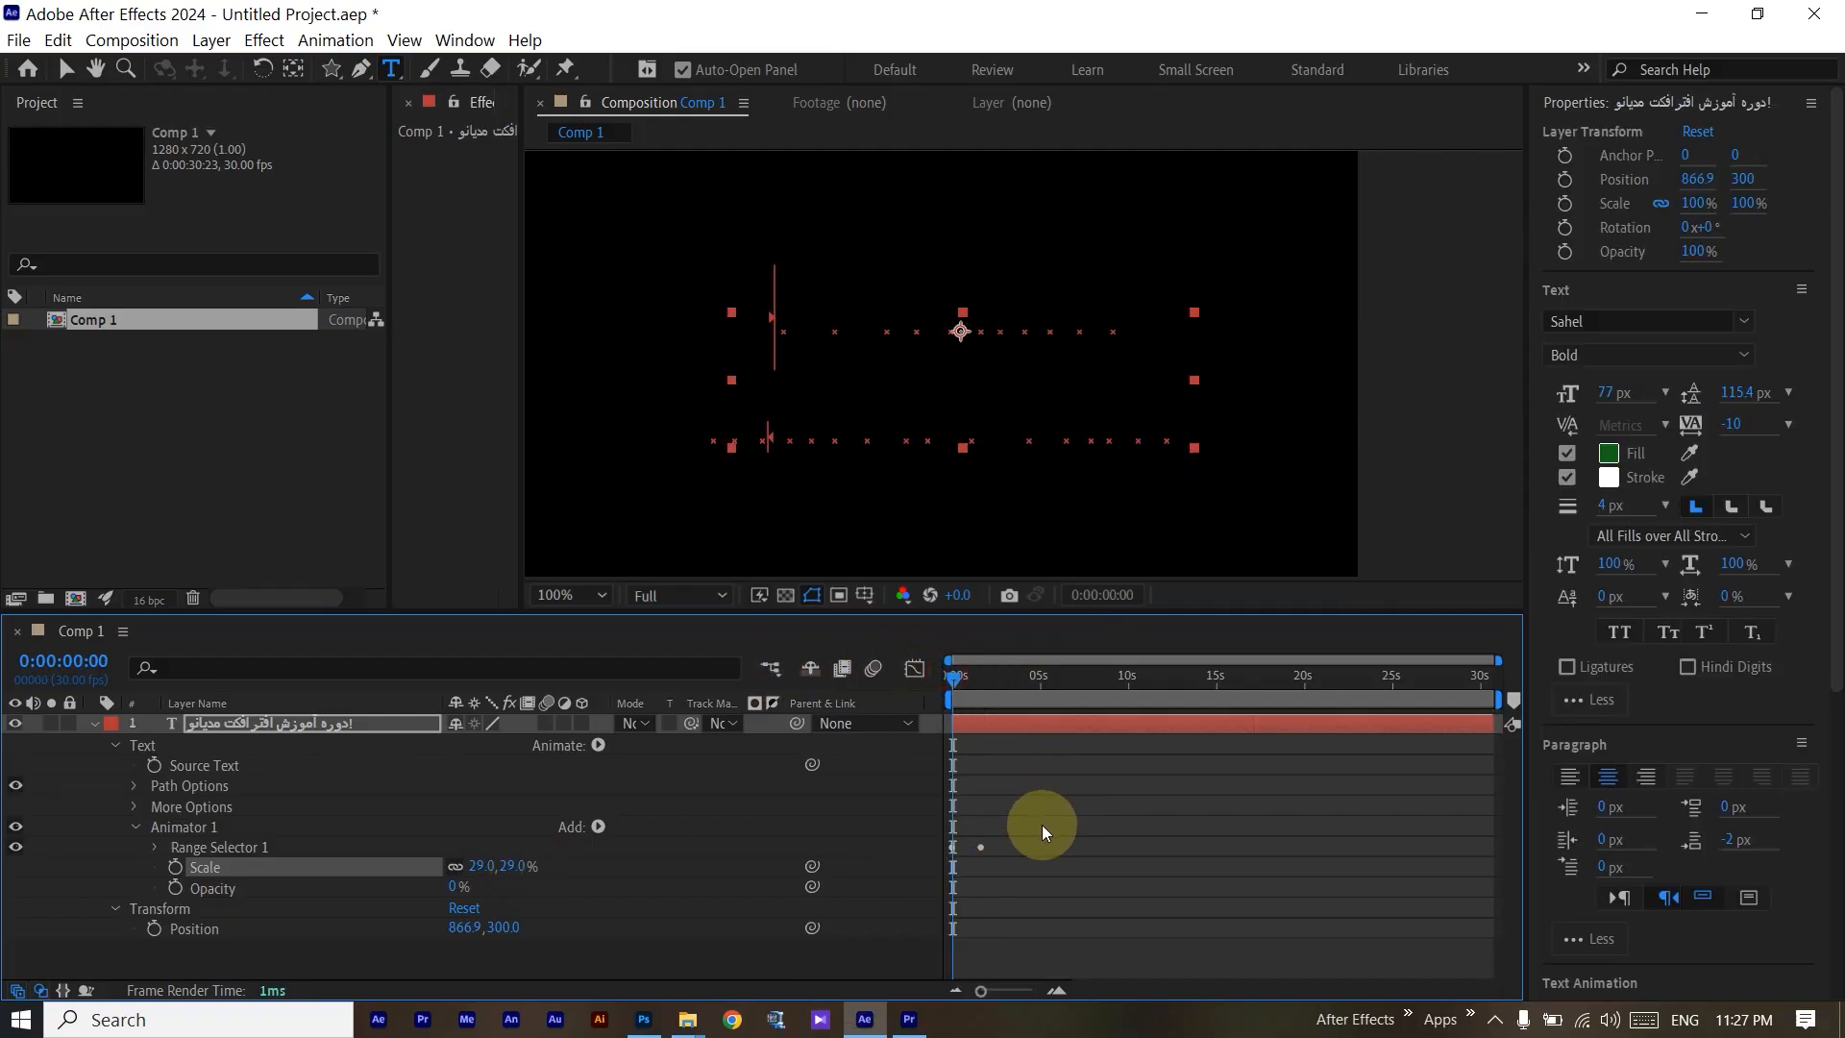
{"action": "key", "text": "space"}
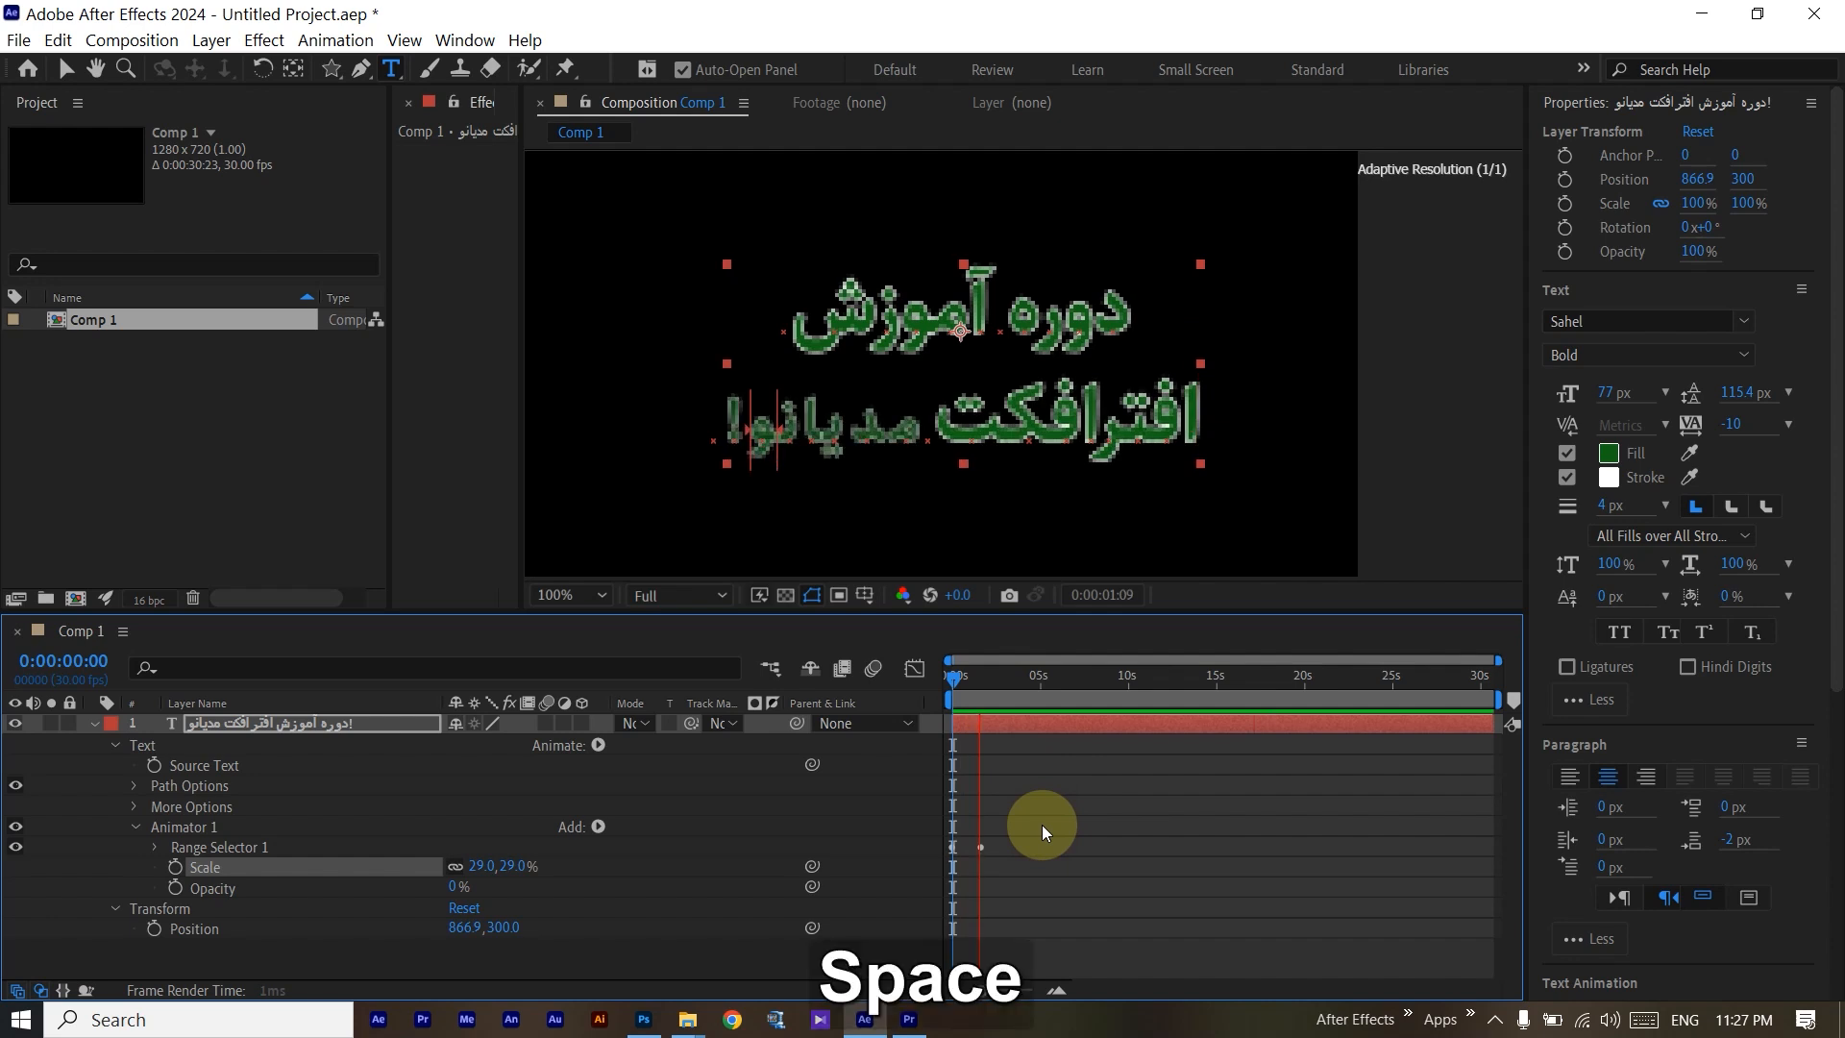
{"action": "left_click", "coordinate": [550, 889]}
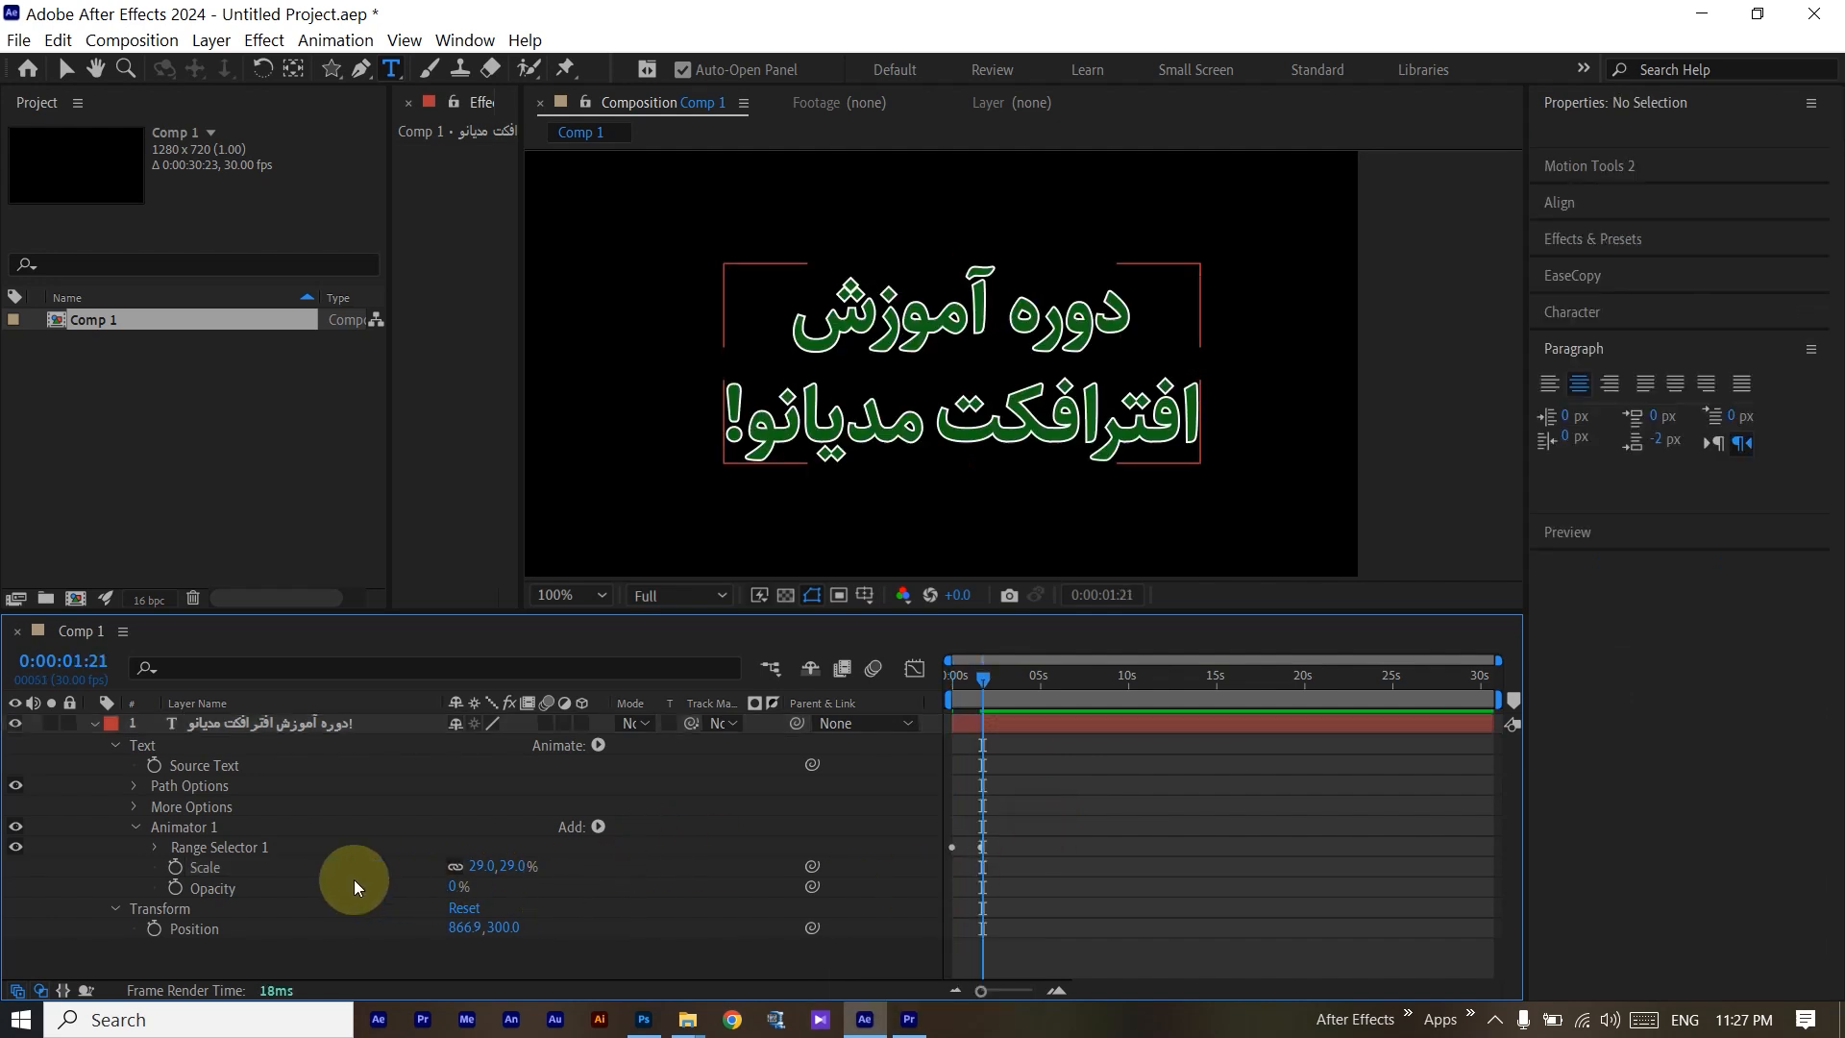
Add a Rotation property to Animator 1.
{"action": "left_click", "coordinate": [242, 828]}
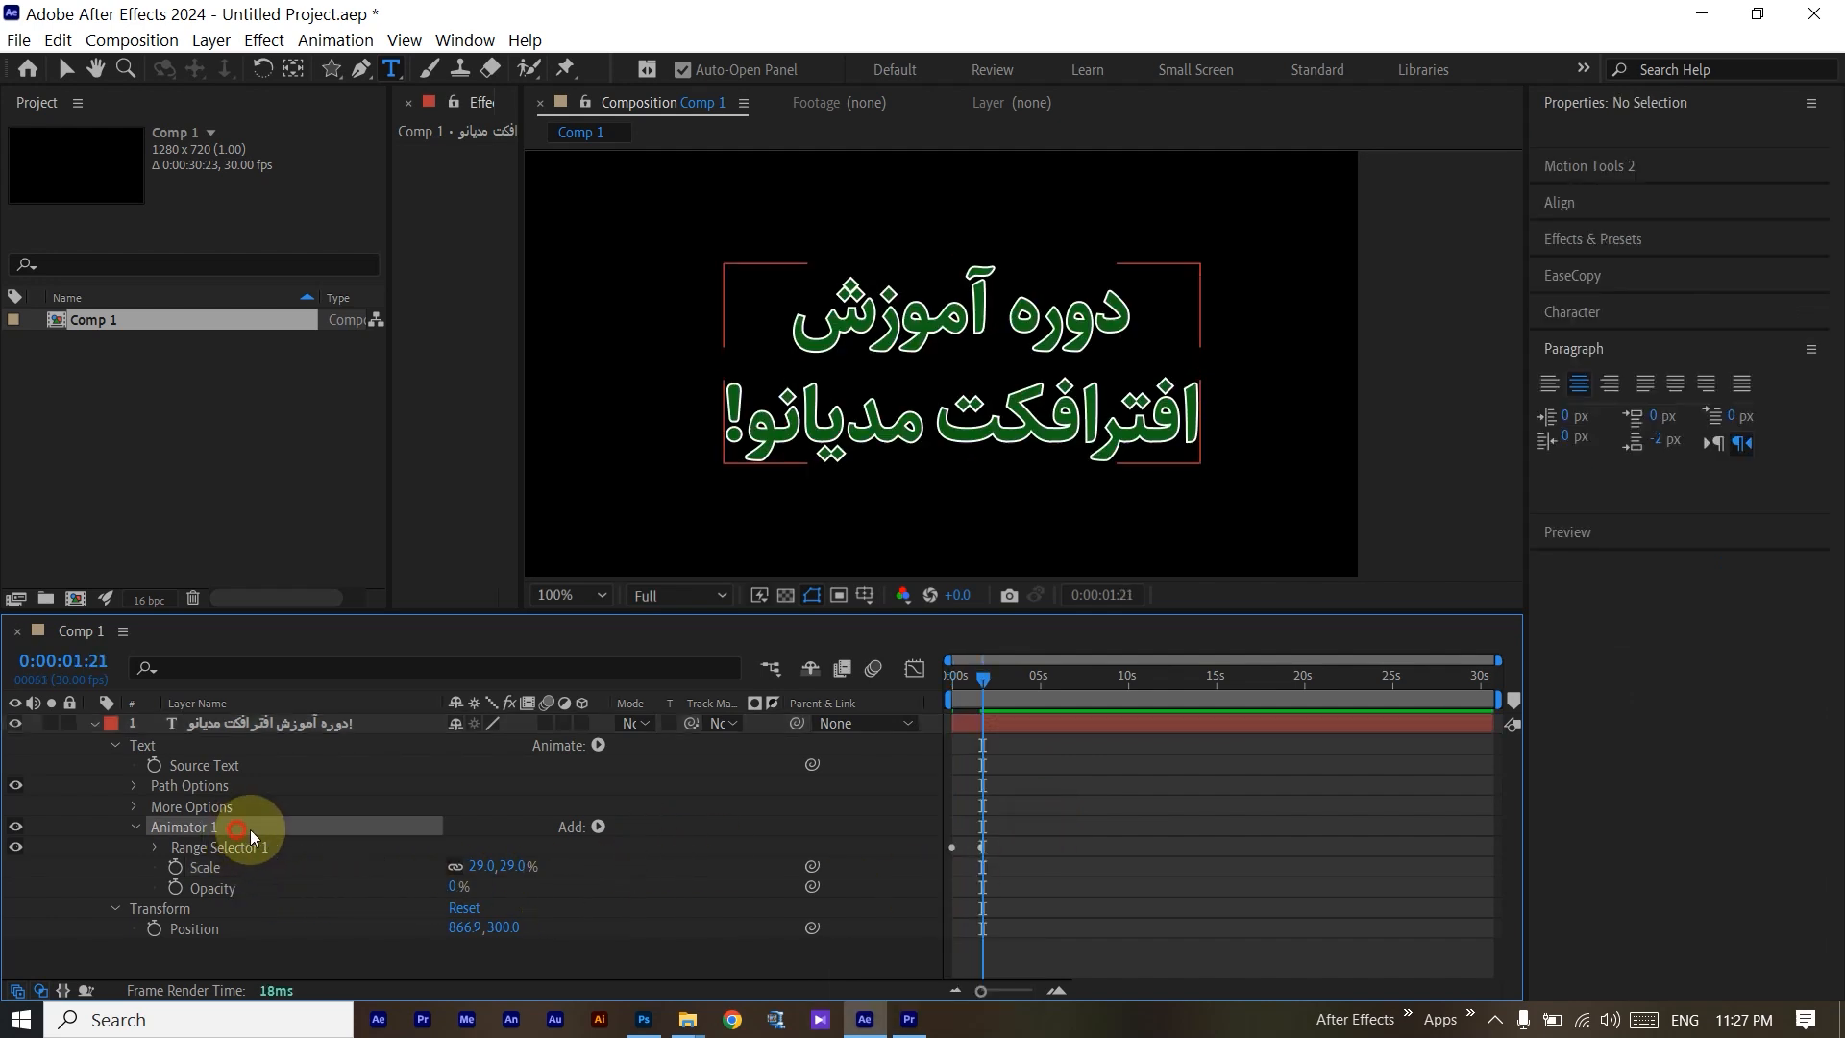
{"action": "left_click", "coordinate": [597, 827]}
{"action": "mouse_move", "coordinate": [614, 832]}
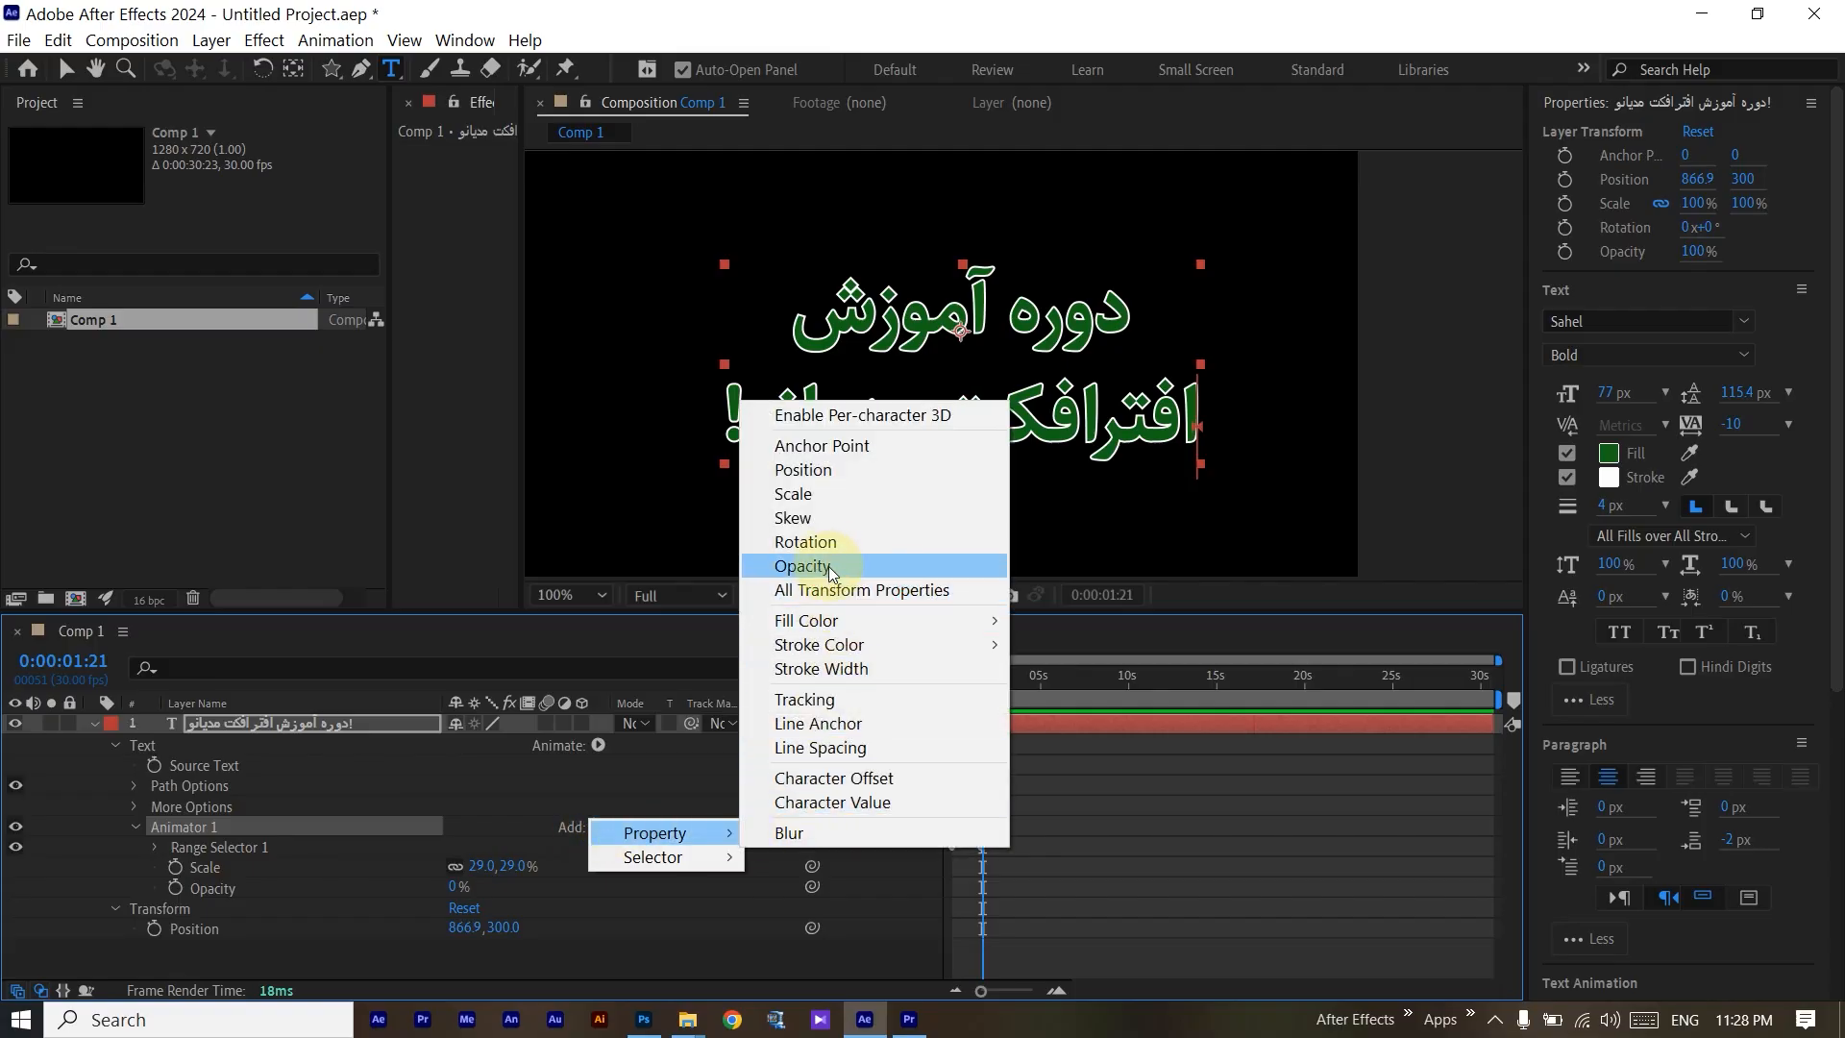
{"action": "left_click", "coordinate": [846, 544]}
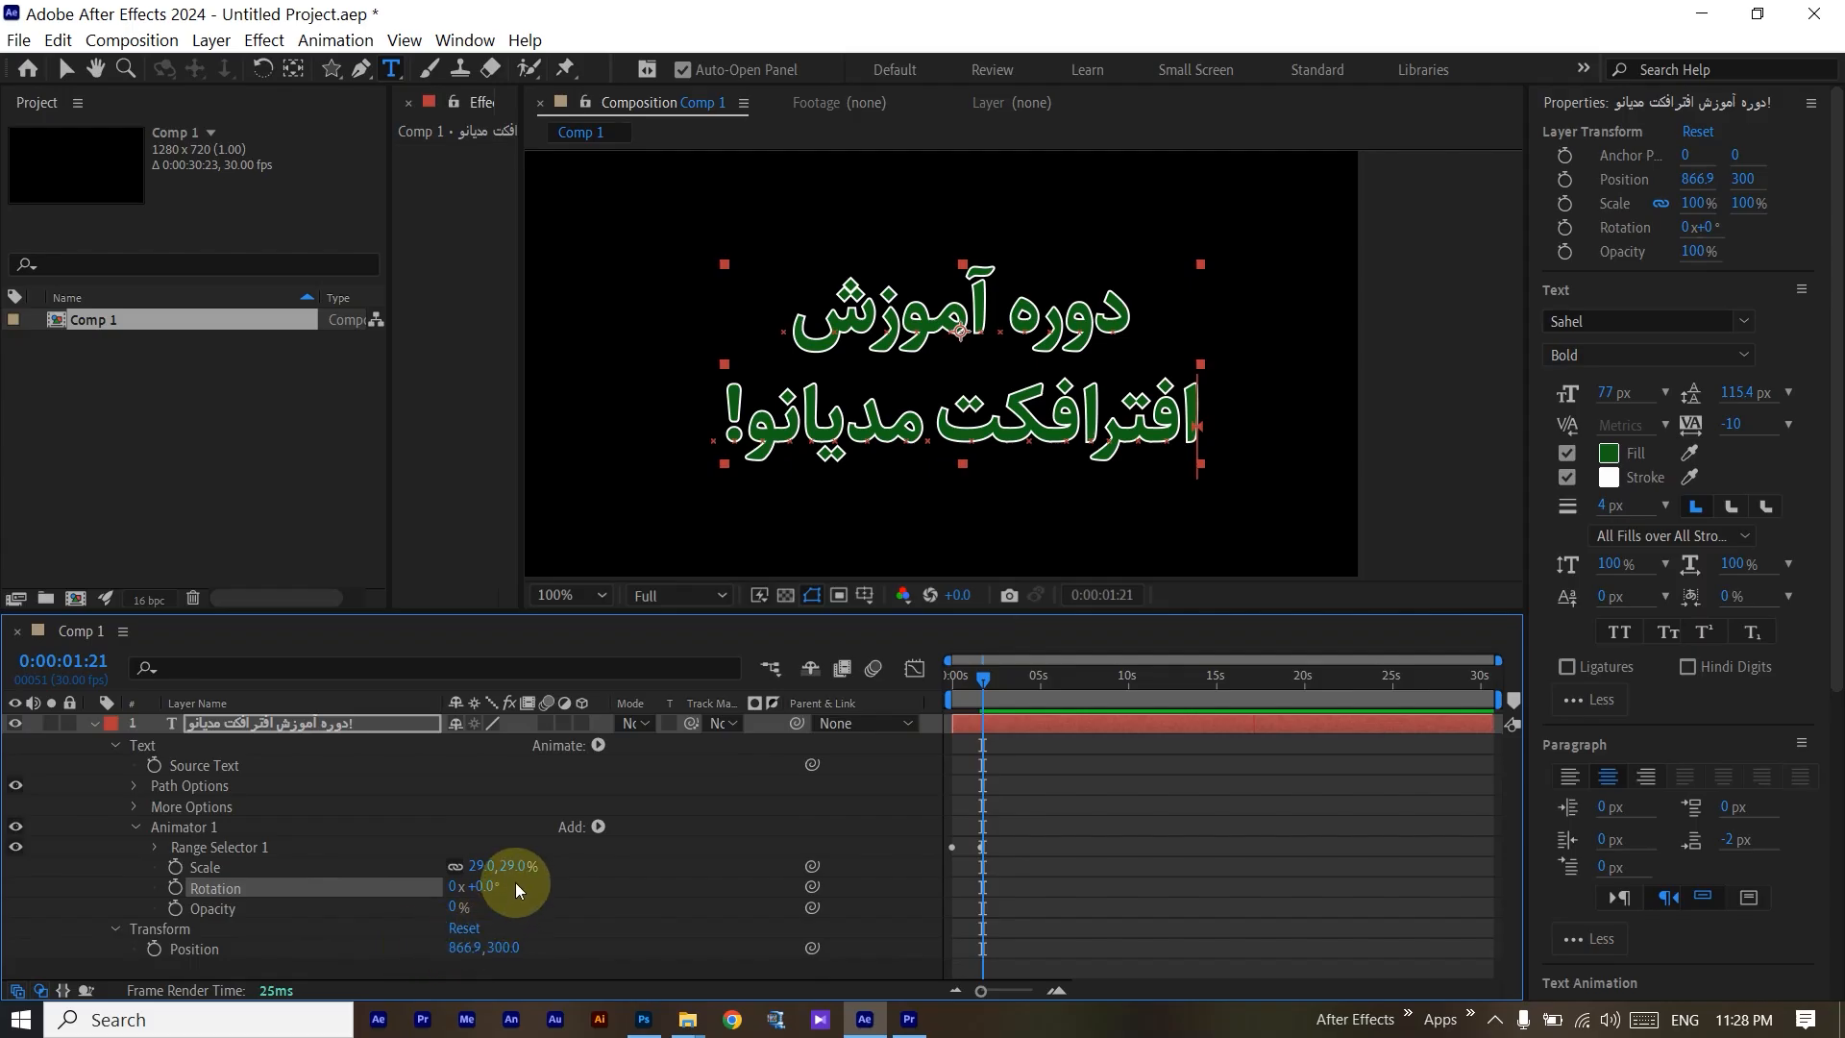
Set Animator 1's Rotation to -8° and play the reveal from the first frame.
{"action": "left_click_drag", "start_coordinate": [483, 885], "coordinate": [477, 885]}
{"action": "left_click_drag", "start_coordinate": [990, 690], "coordinate": [896, 676]}
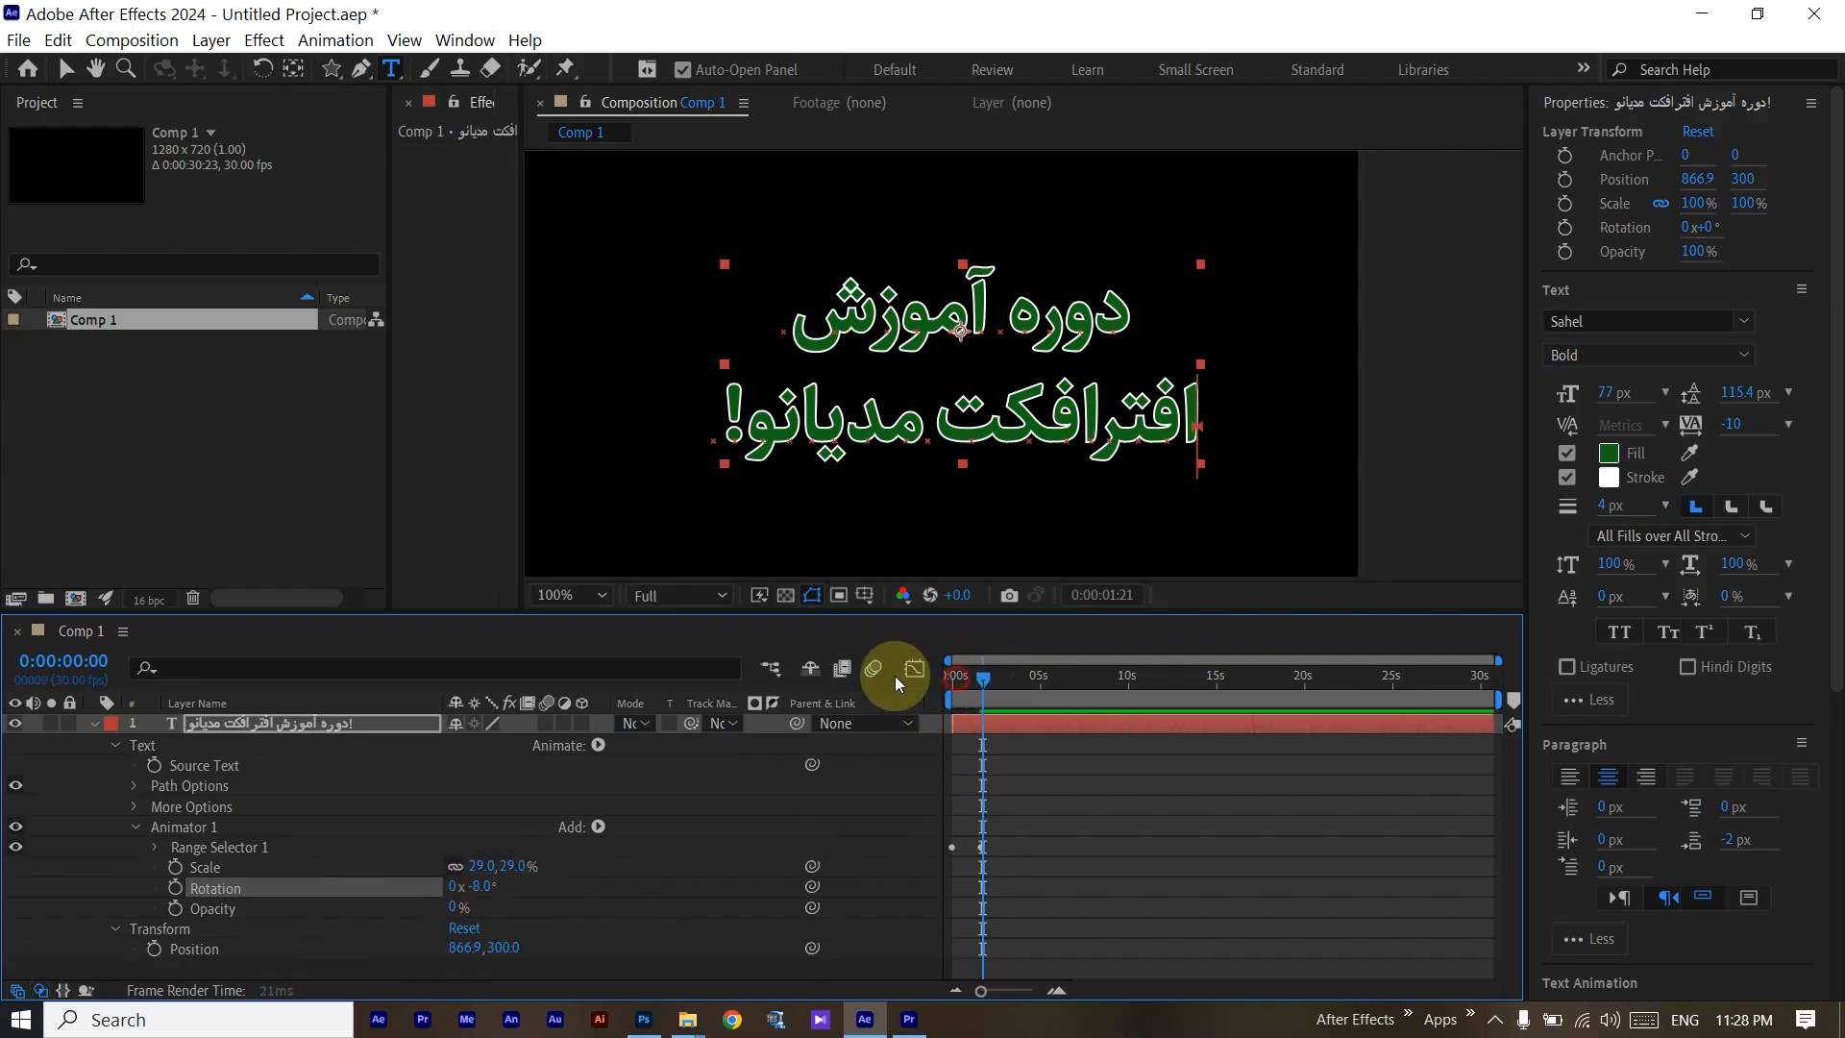
{"action": "key", "text": "space"}
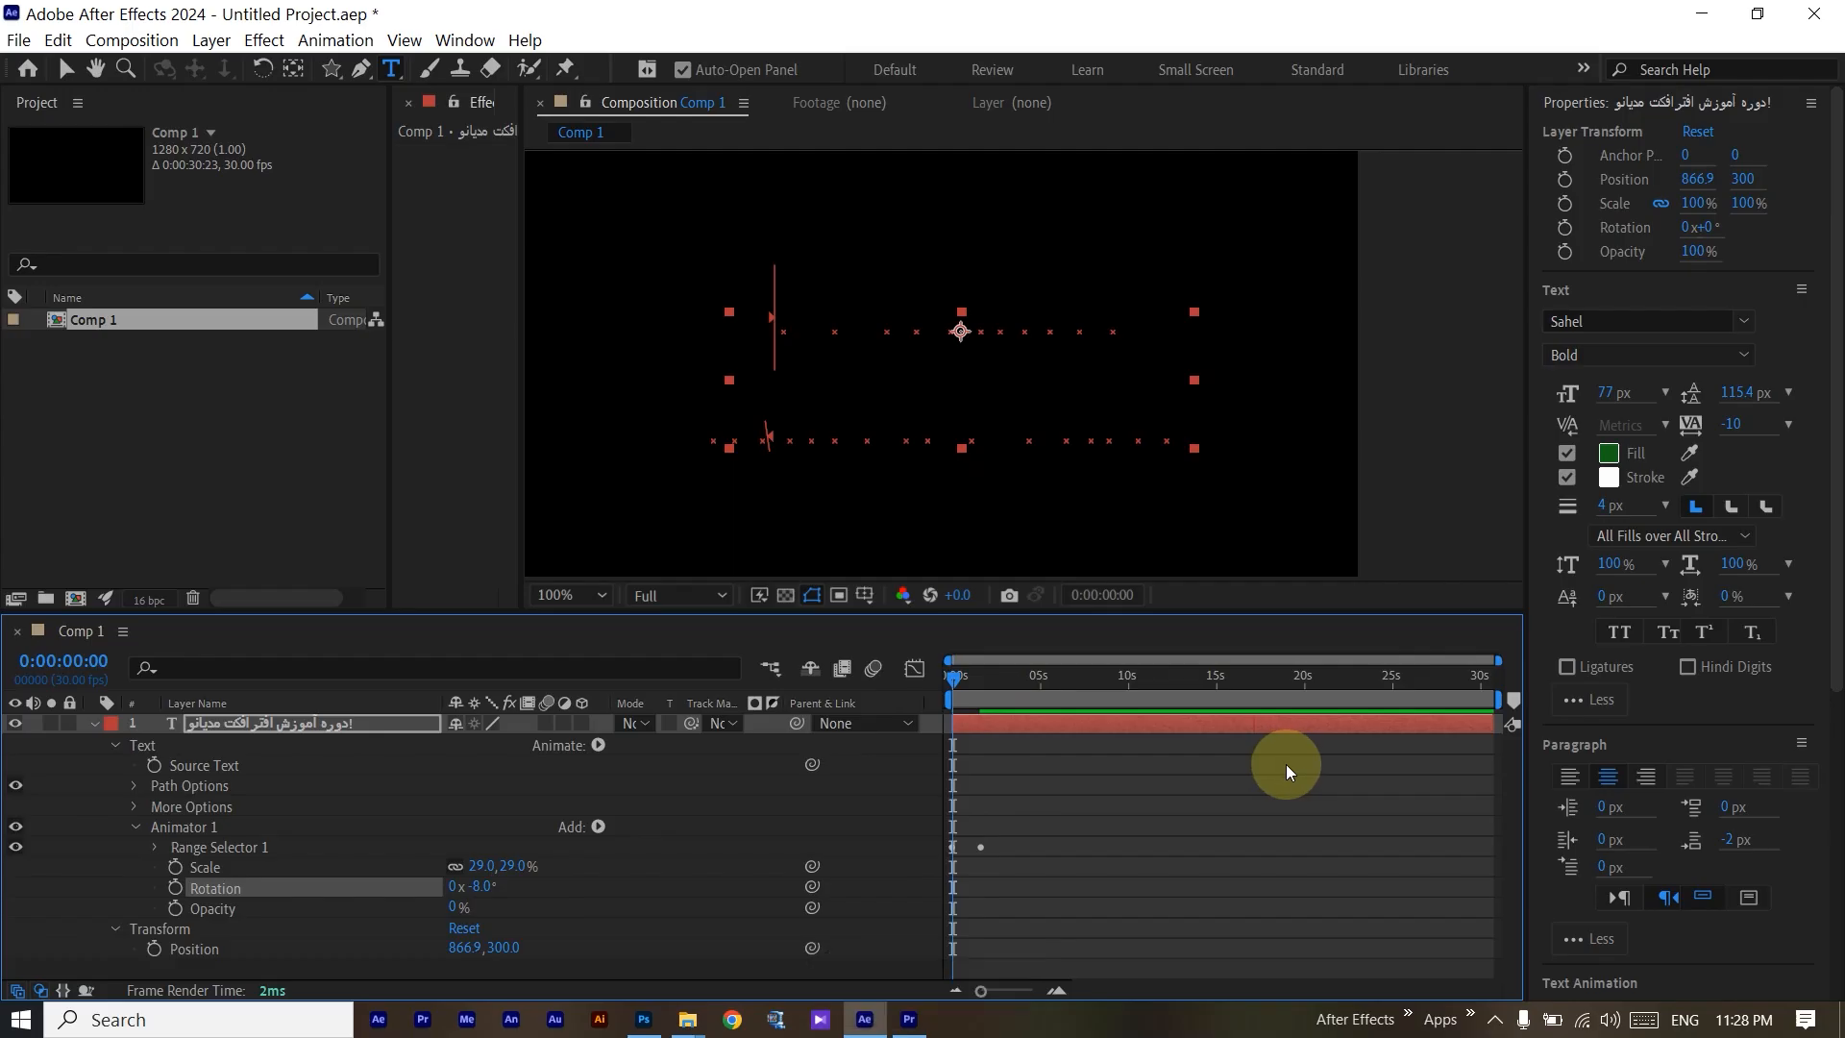
{"action": "key", "text": "space"}
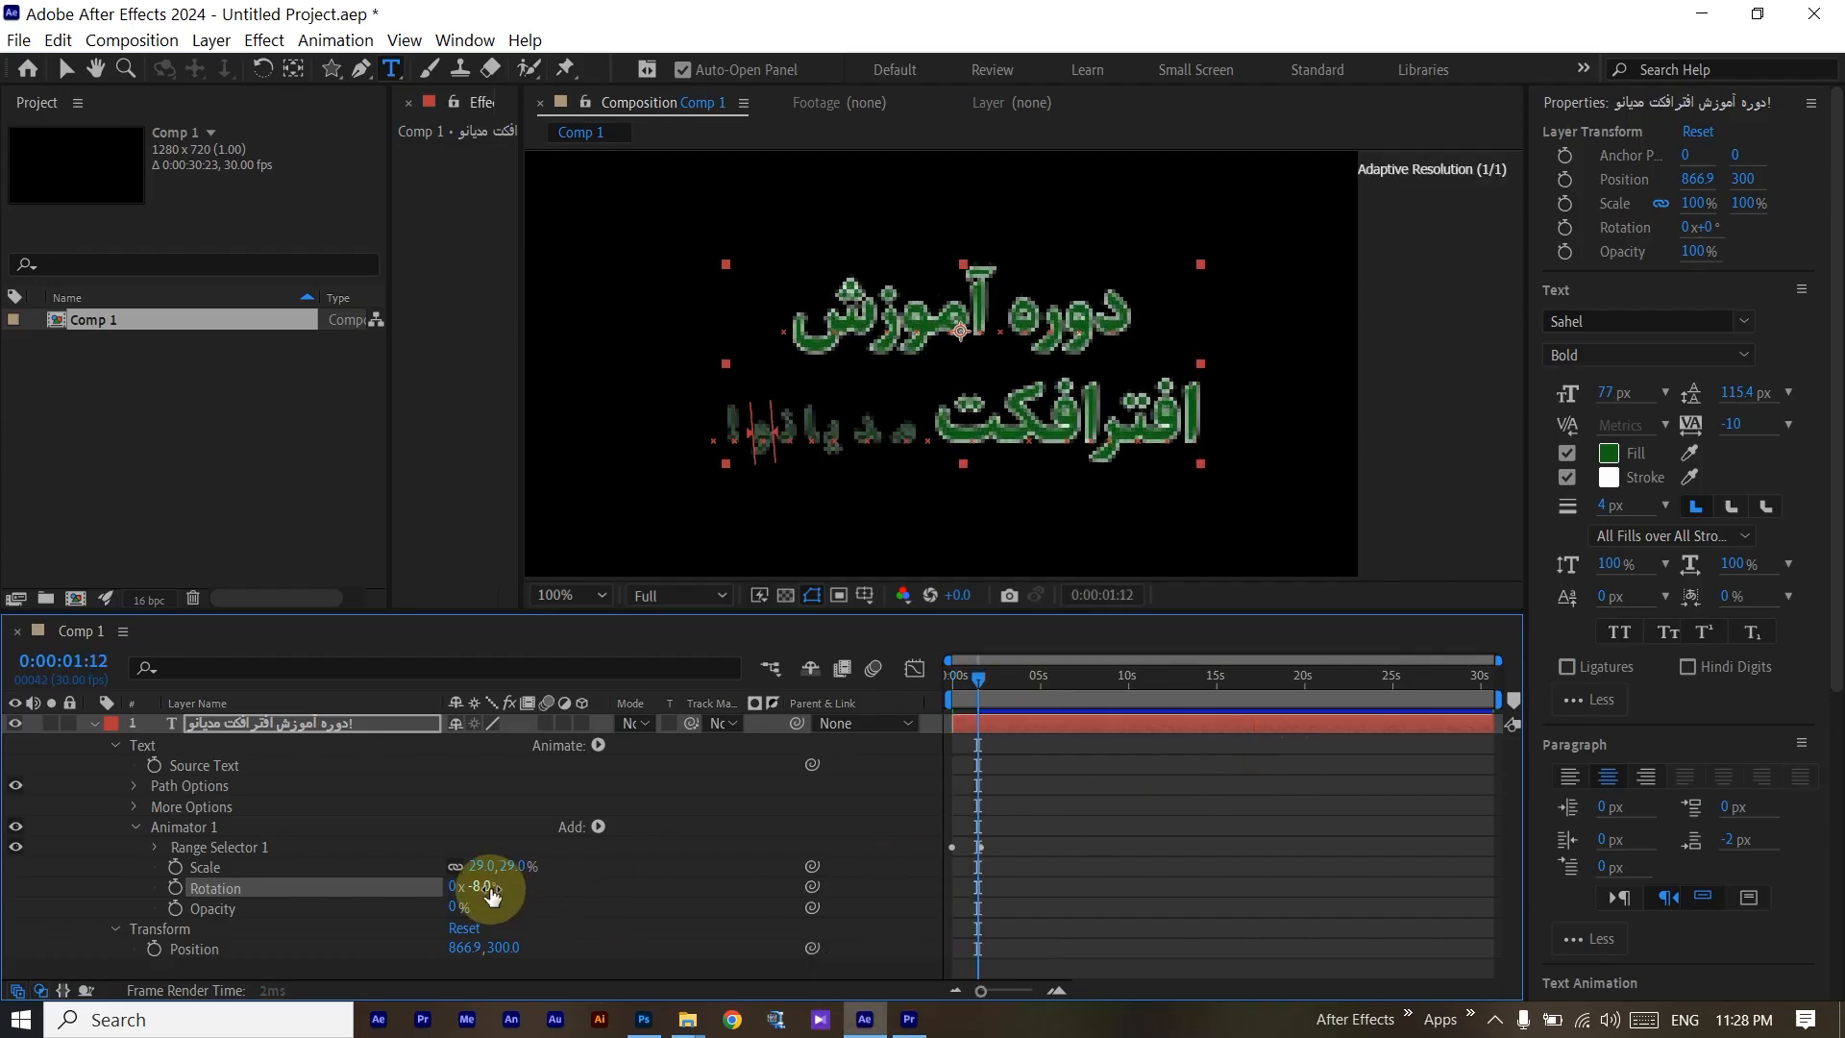
Set Animator 1's Rotation to -16° and replay the word-by-word reveal.
{"action": "left_click_drag", "start_coordinate": [485, 886], "coordinate": [452, 886]}
{"action": "left_click", "coordinate": [1096, 880]}
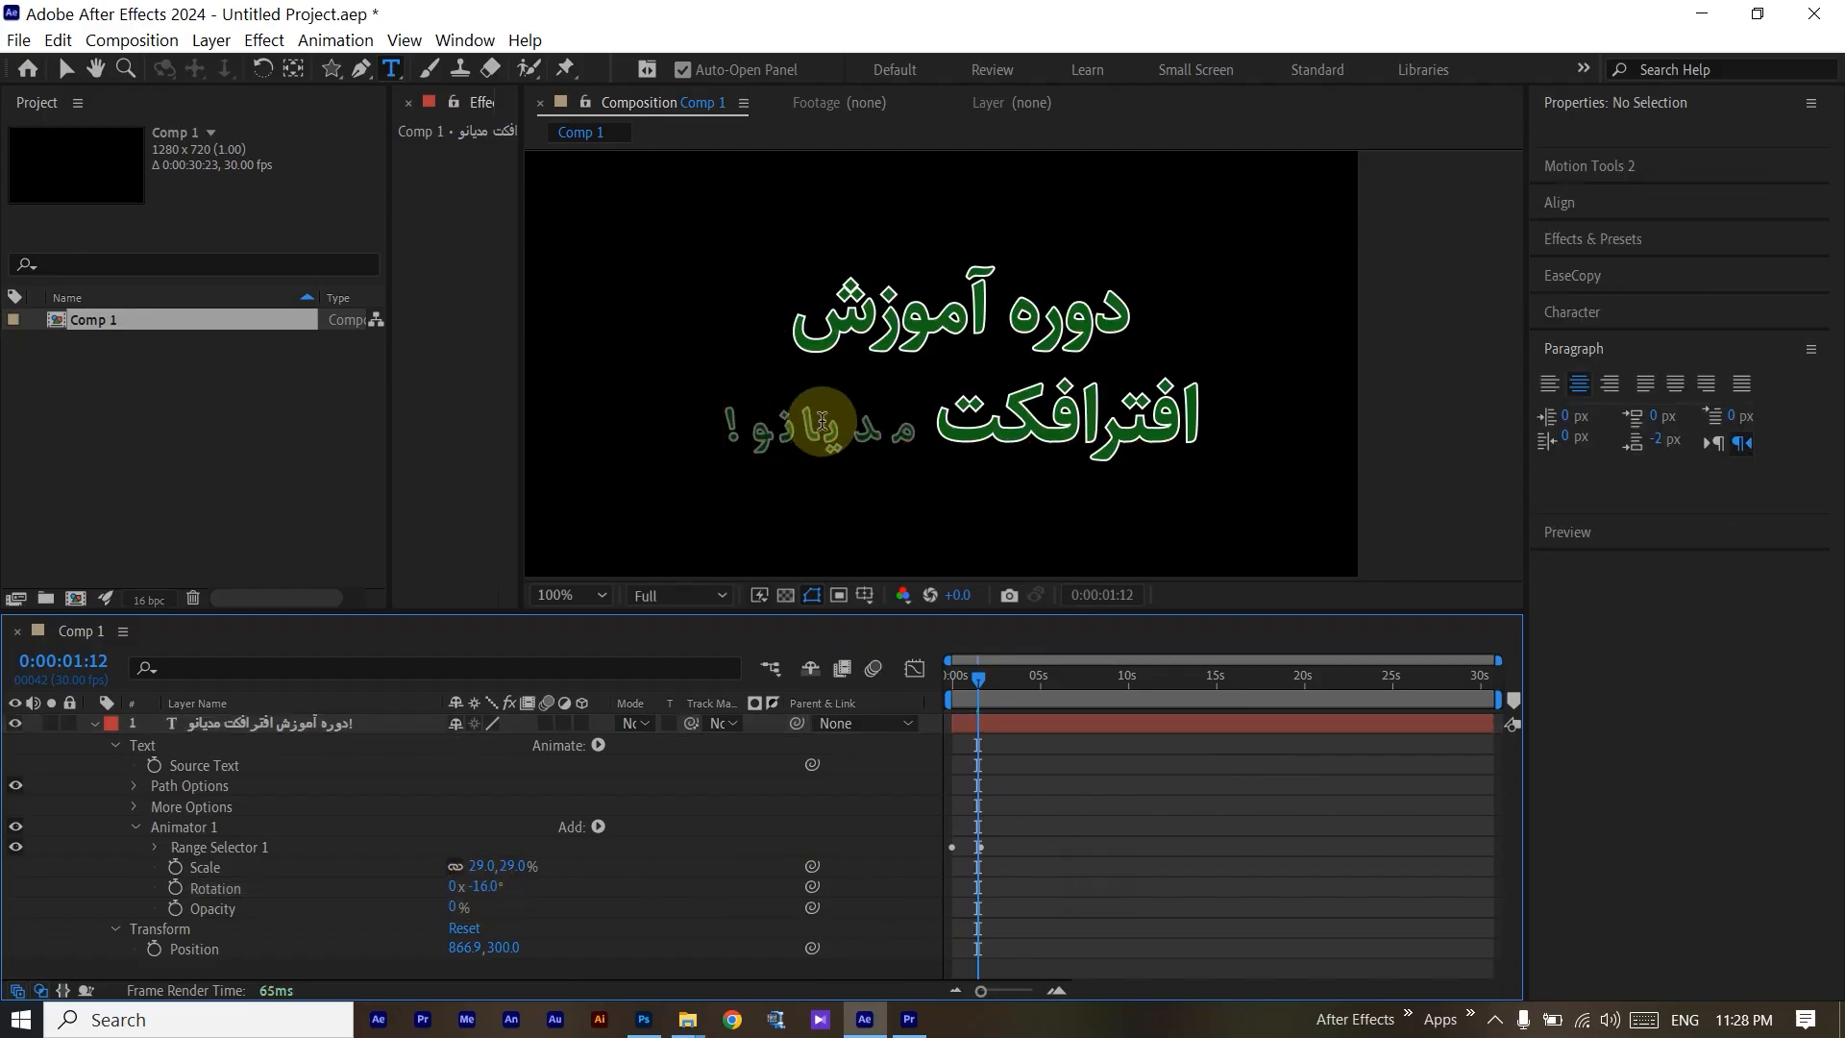
{"action": "key", "text": "space"}
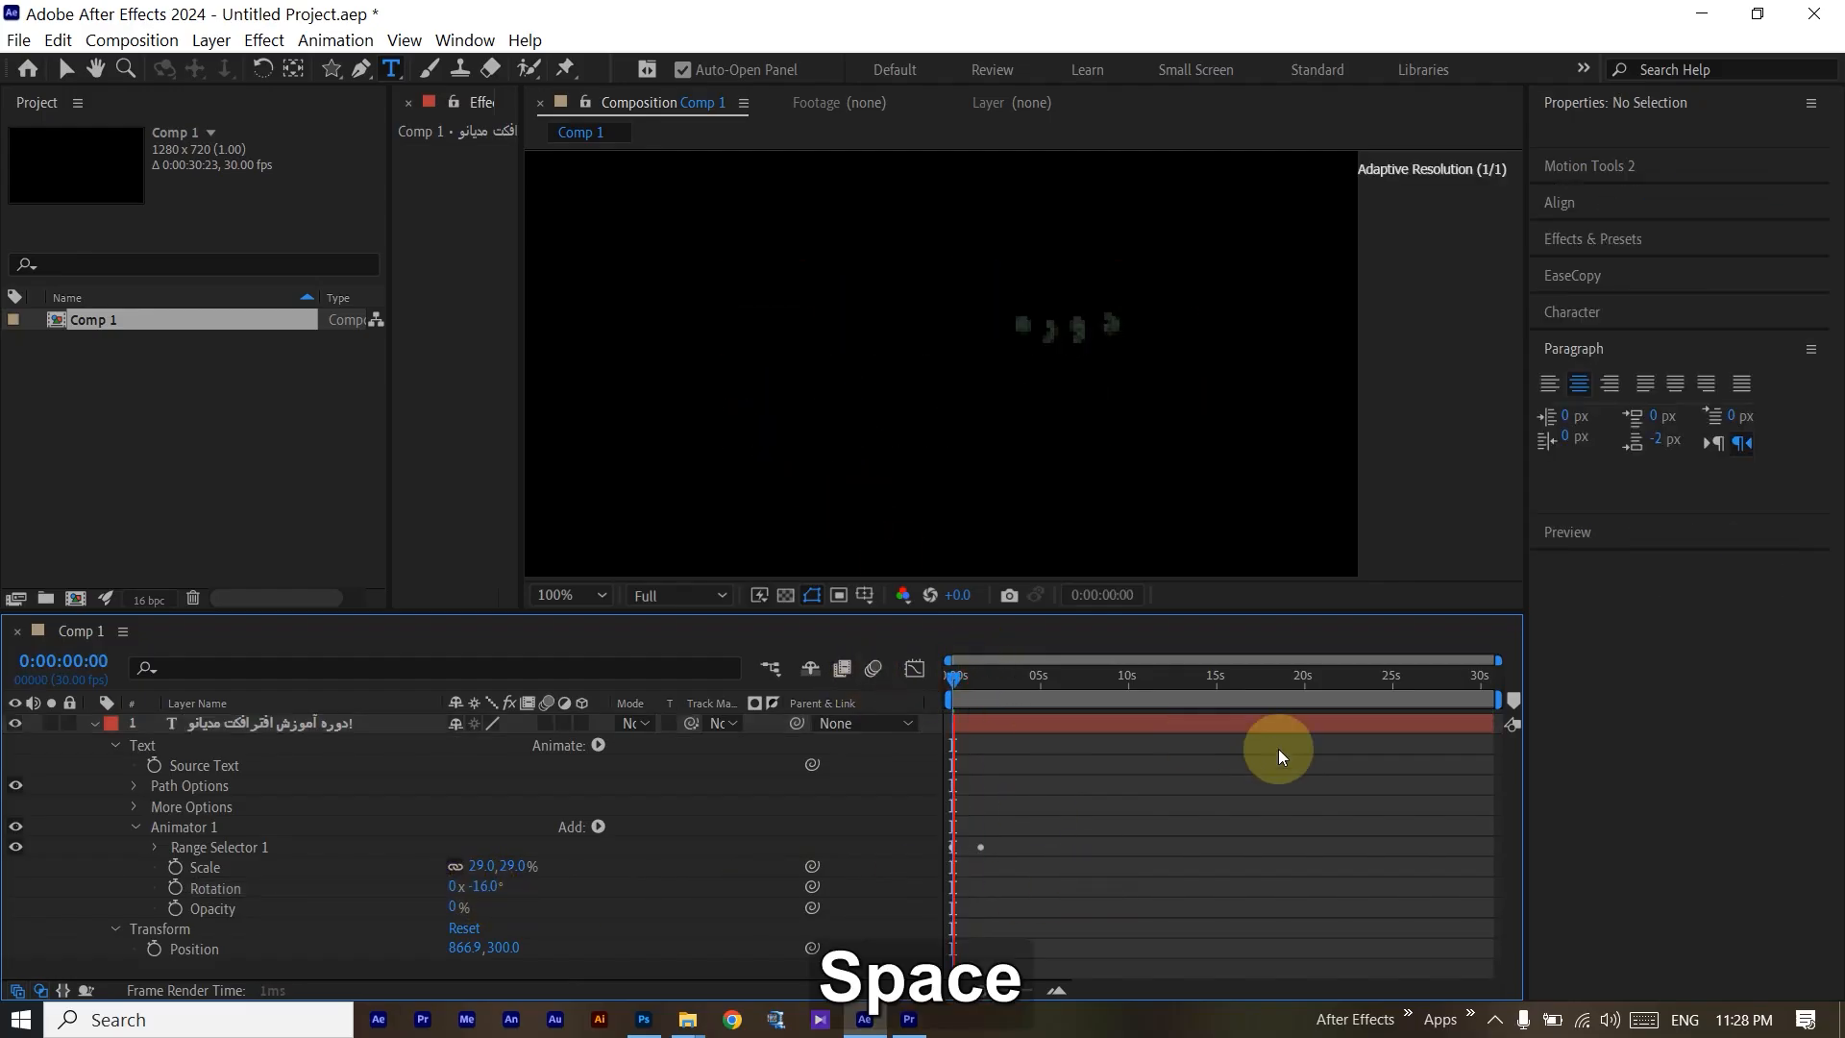
{"action": "key", "text": "space"}
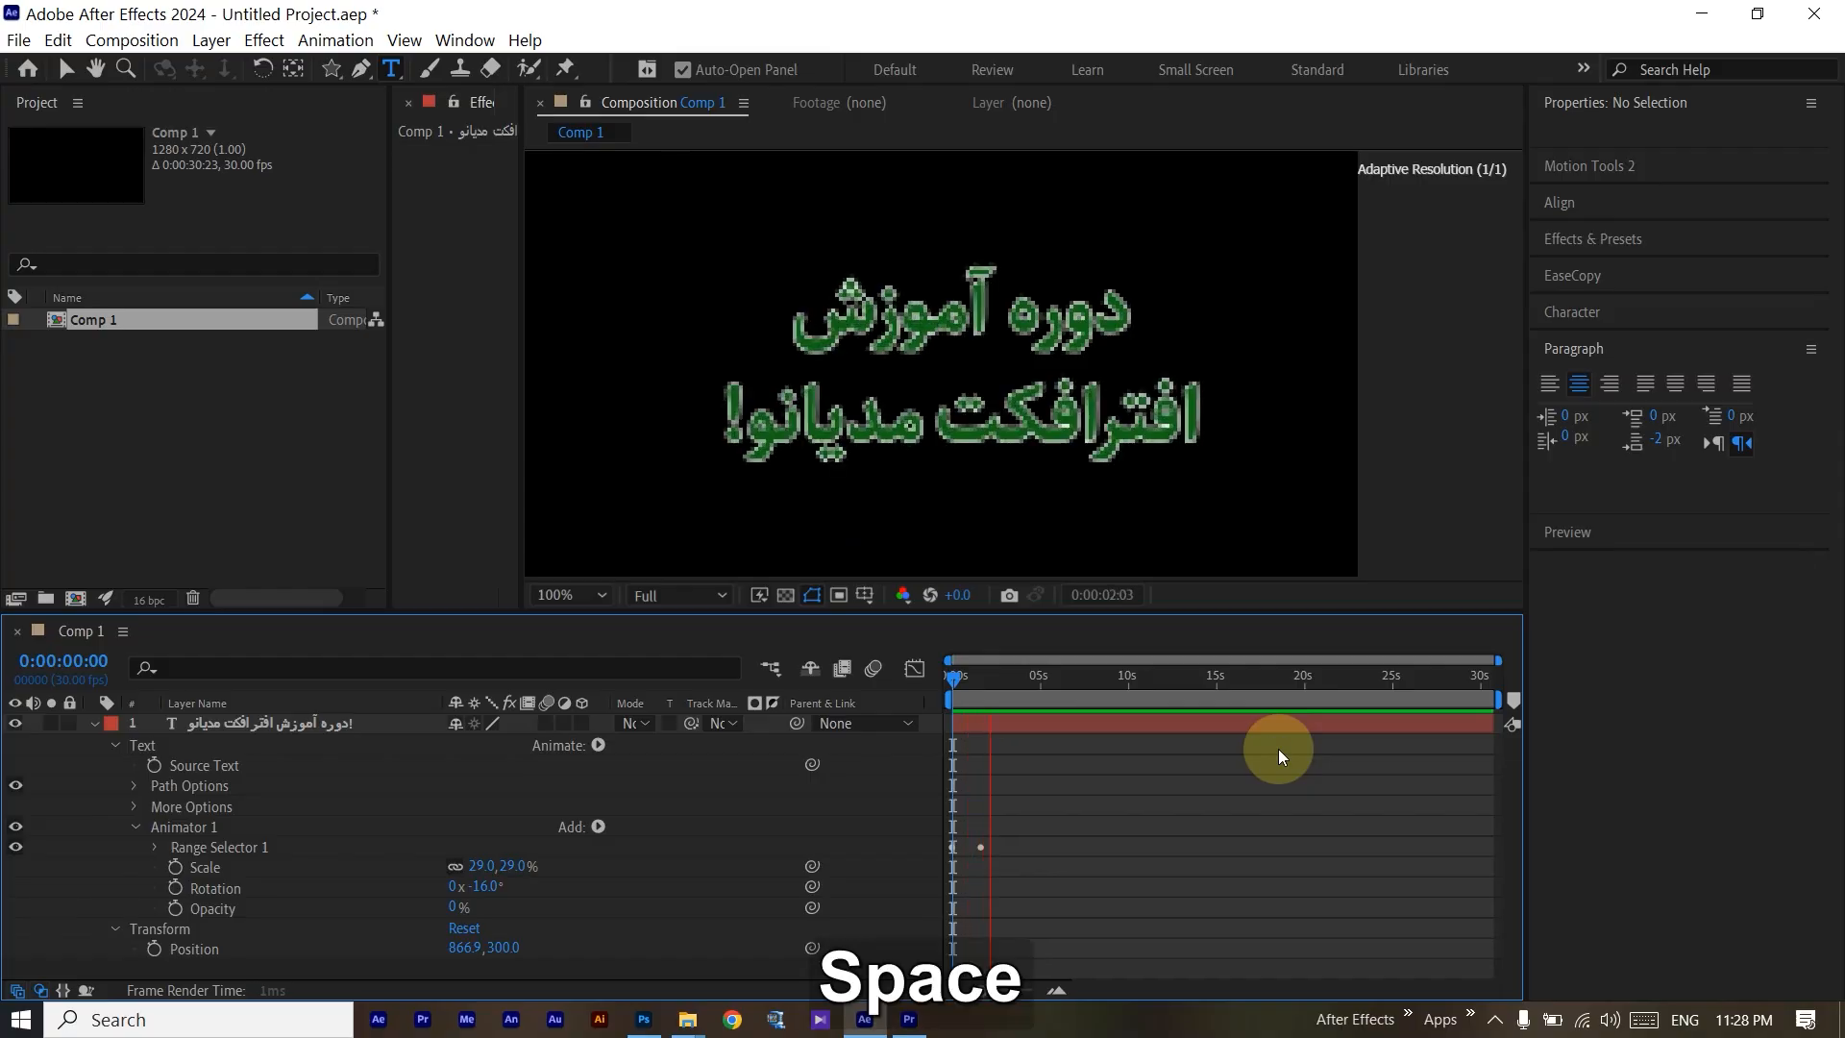
Examine the properties that can be added to Animator 1, including Fill Color and Stroke Color, and scrub through the start of the reveal.
{"action": "left_click", "coordinate": [597, 826]}
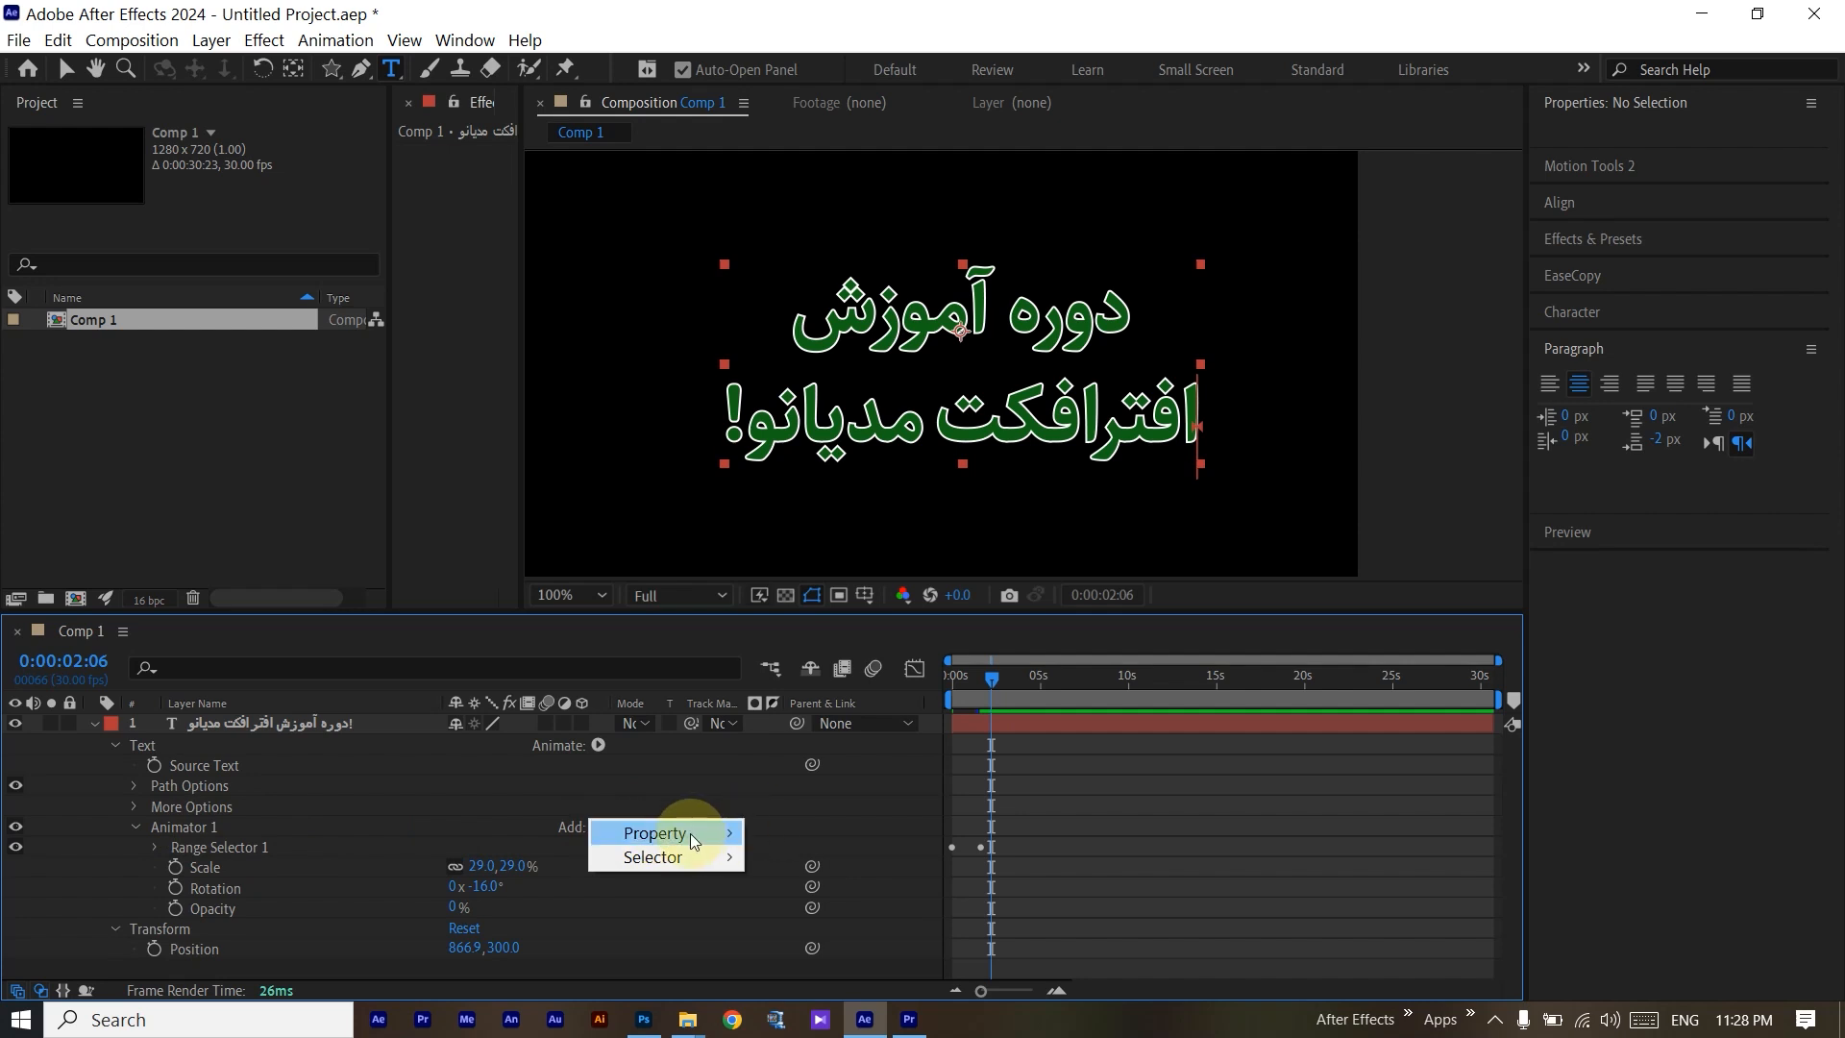
{"action": "mouse_move", "coordinate": [696, 842]}
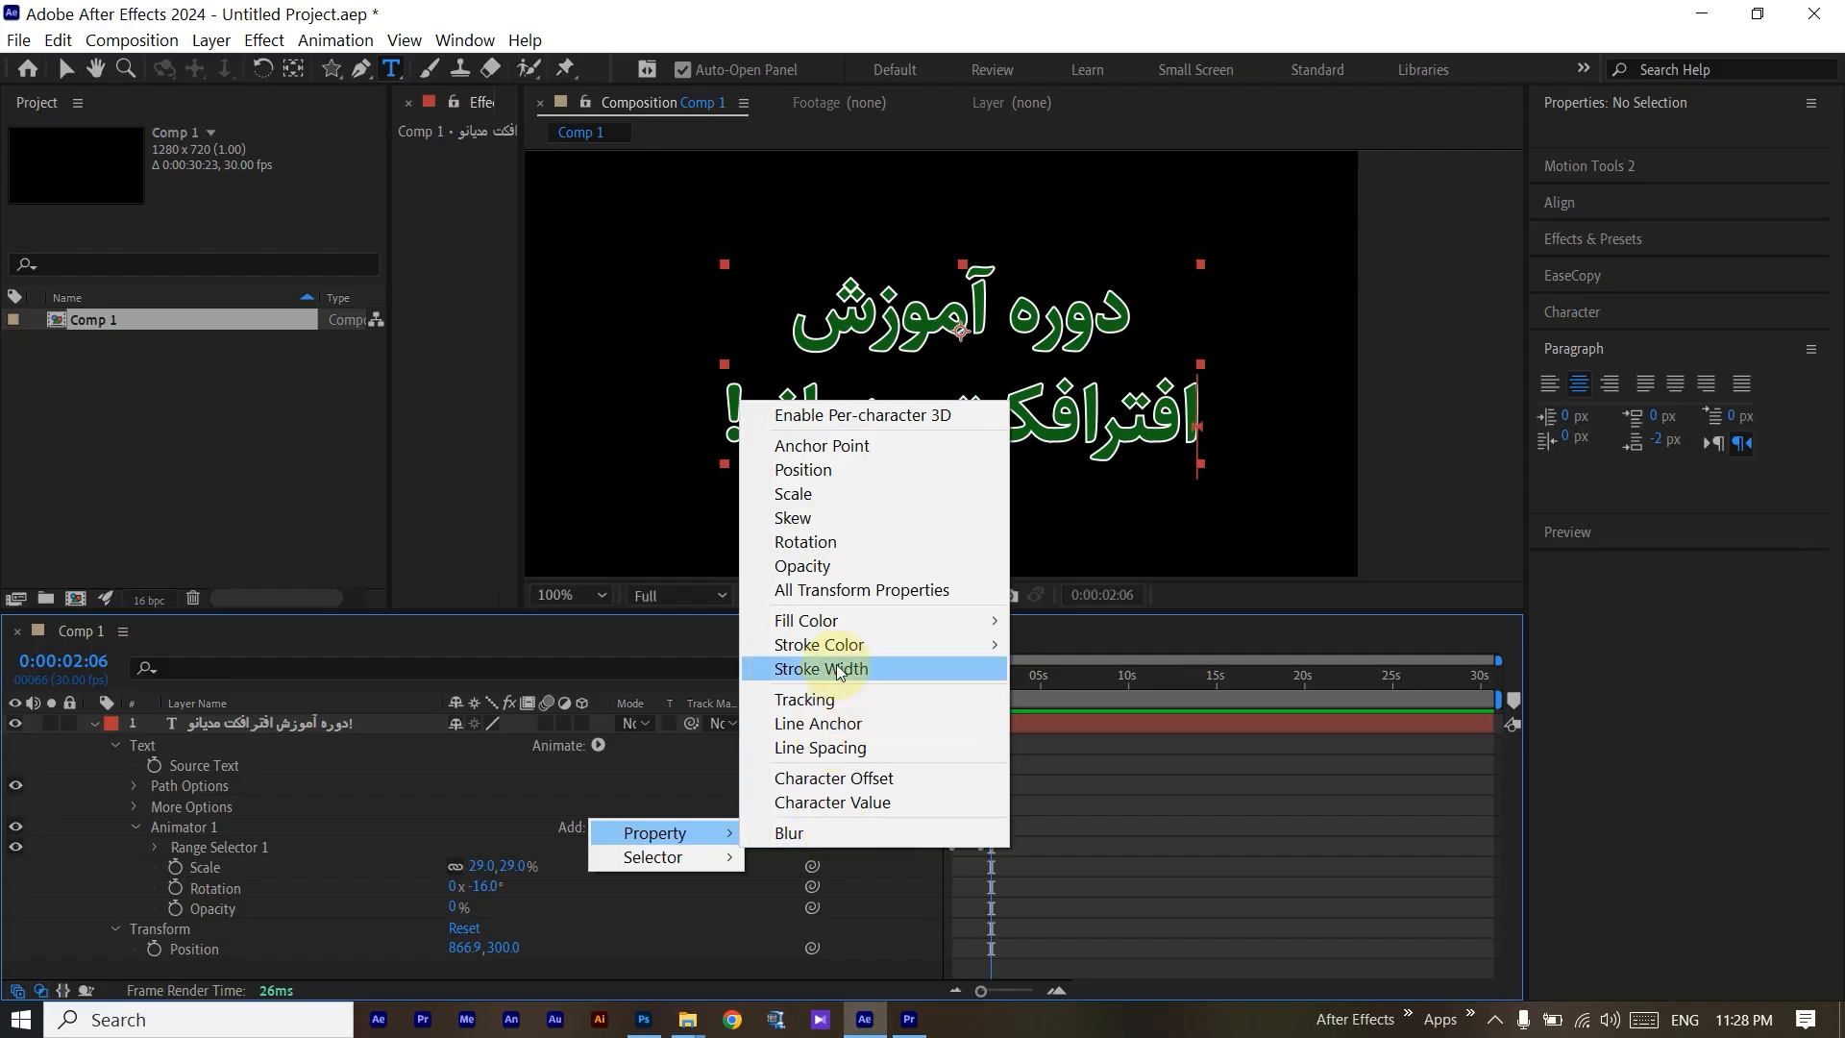
{"action": "mouse_move", "coordinate": [849, 620]}
{"action": "mouse_move", "coordinate": [912, 651]}
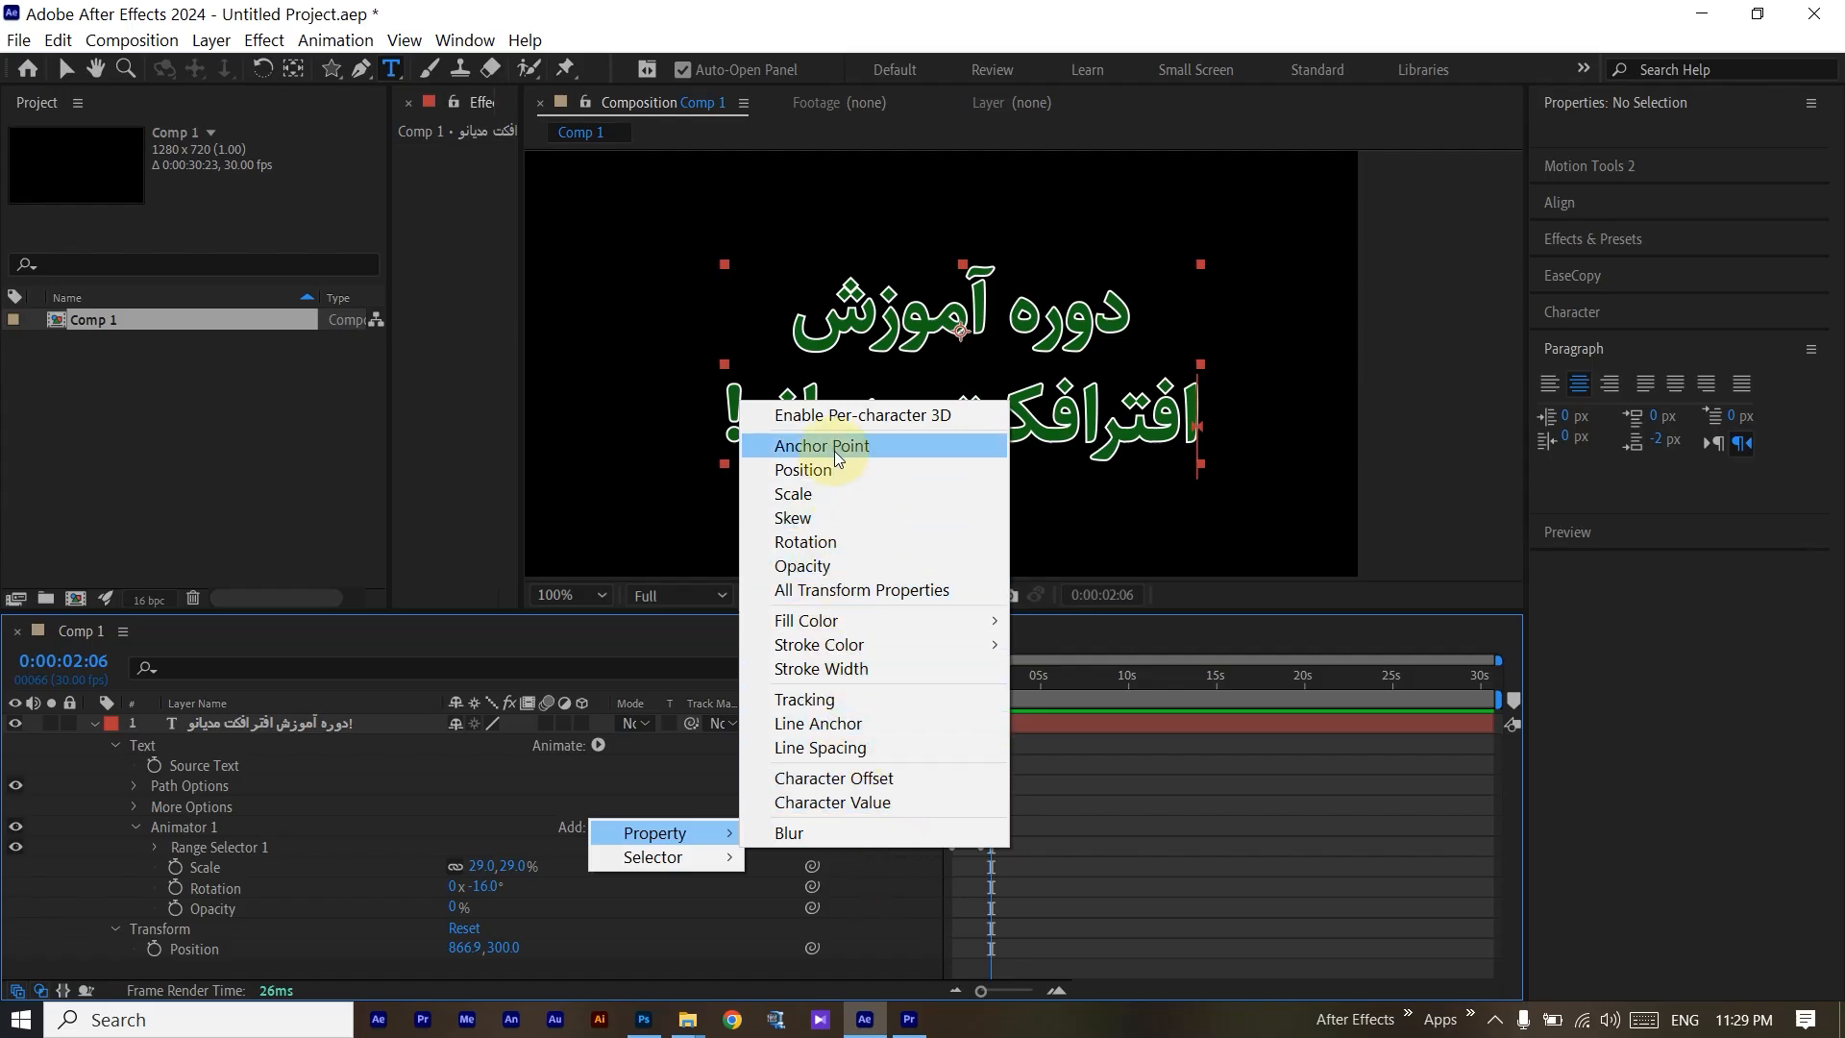
{"action": "left_click", "coordinate": [374, 832]}
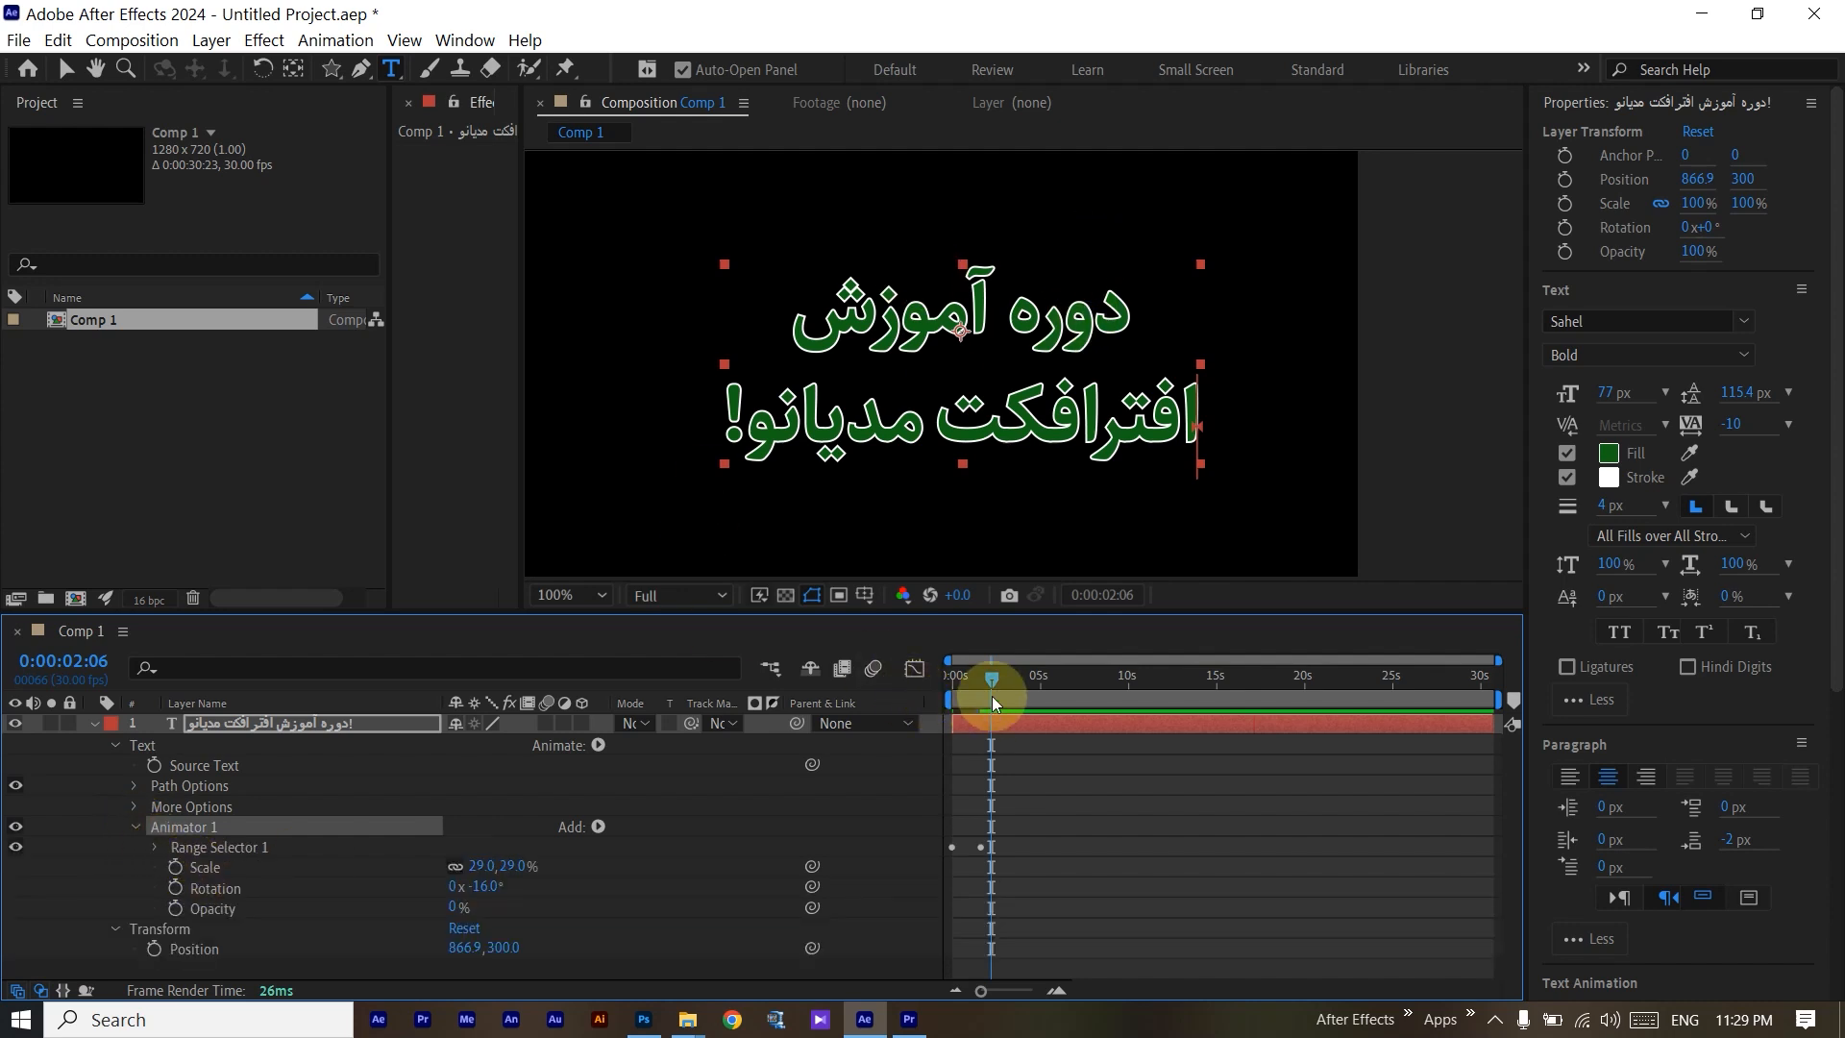
{"action": "mouse_move", "coordinate": [954, 678]}
{"action": "left_mouse_down"}
{"action": "mouse_move", "coordinate": [935, 678]}
{"action": "mouse_move", "coordinate": [988, 678]}
{"action": "left_mouse_up"}
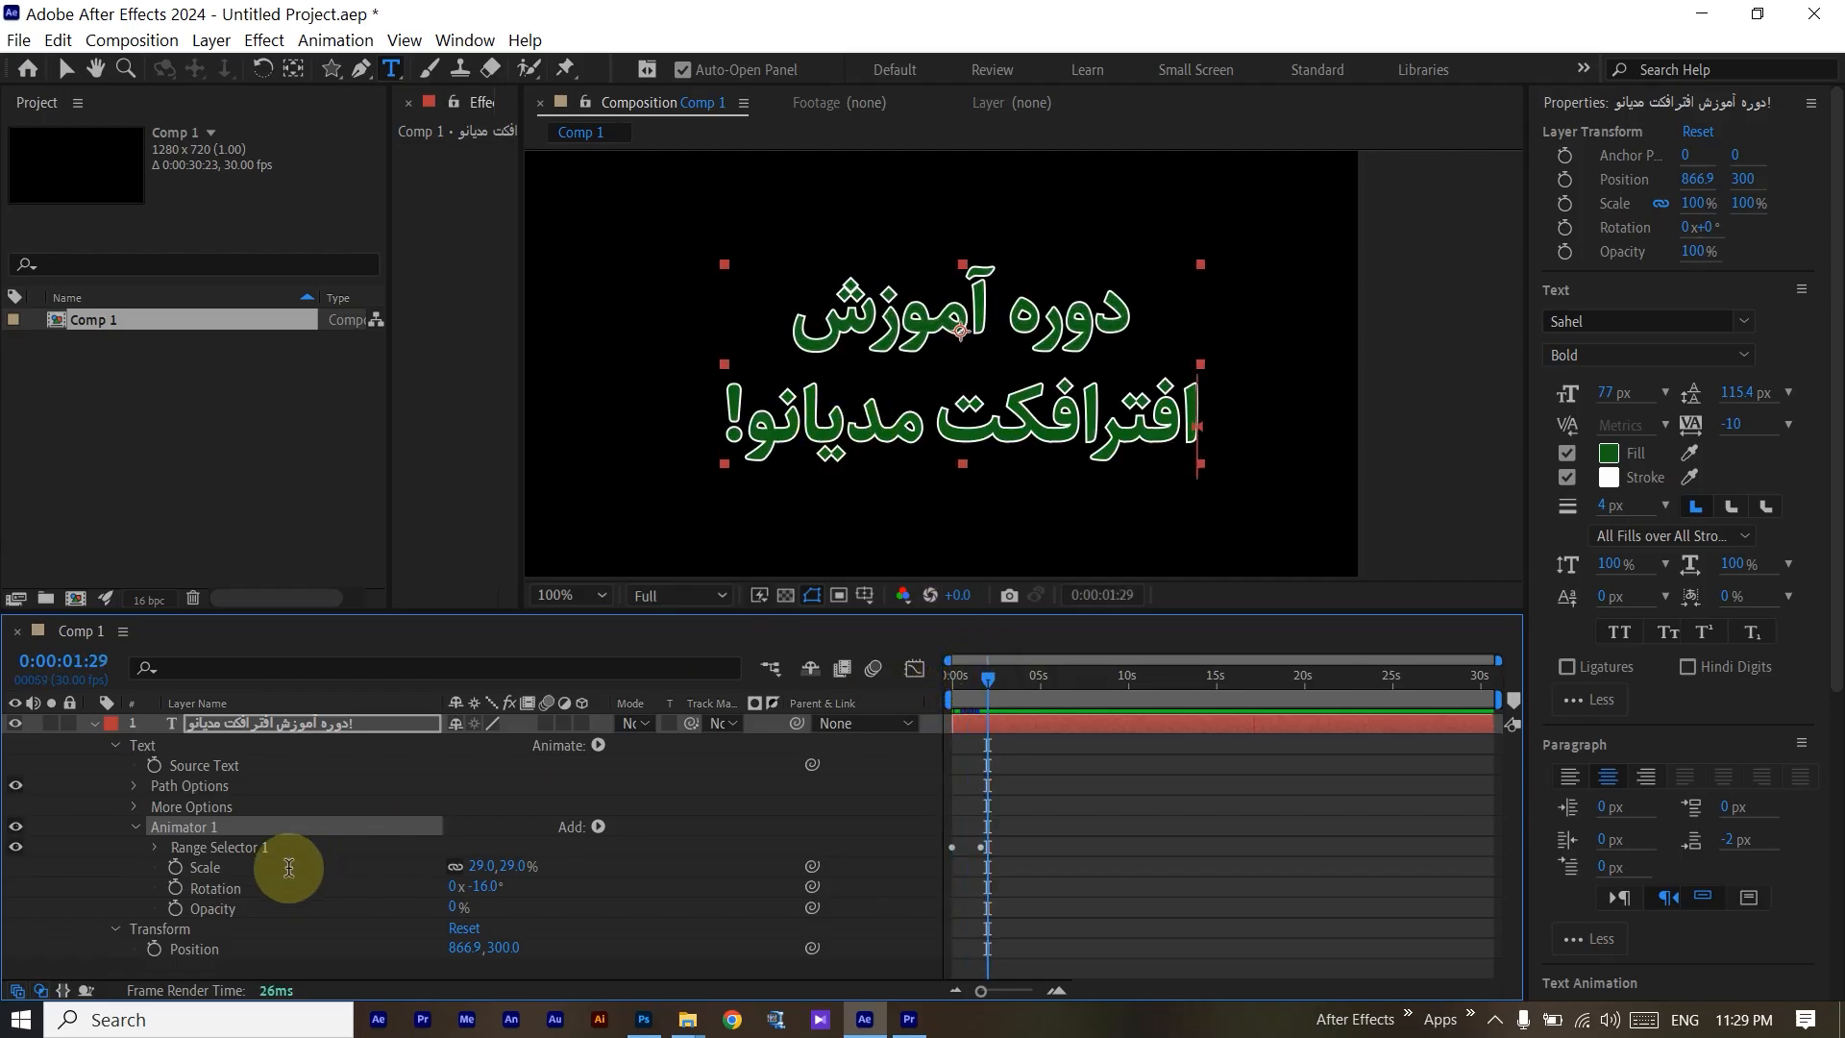
Remove the Rotation property from Animator 1.
{"action": "left_click", "coordinate": [223, 889]}
{"action": "key", "text": "ctrl"}
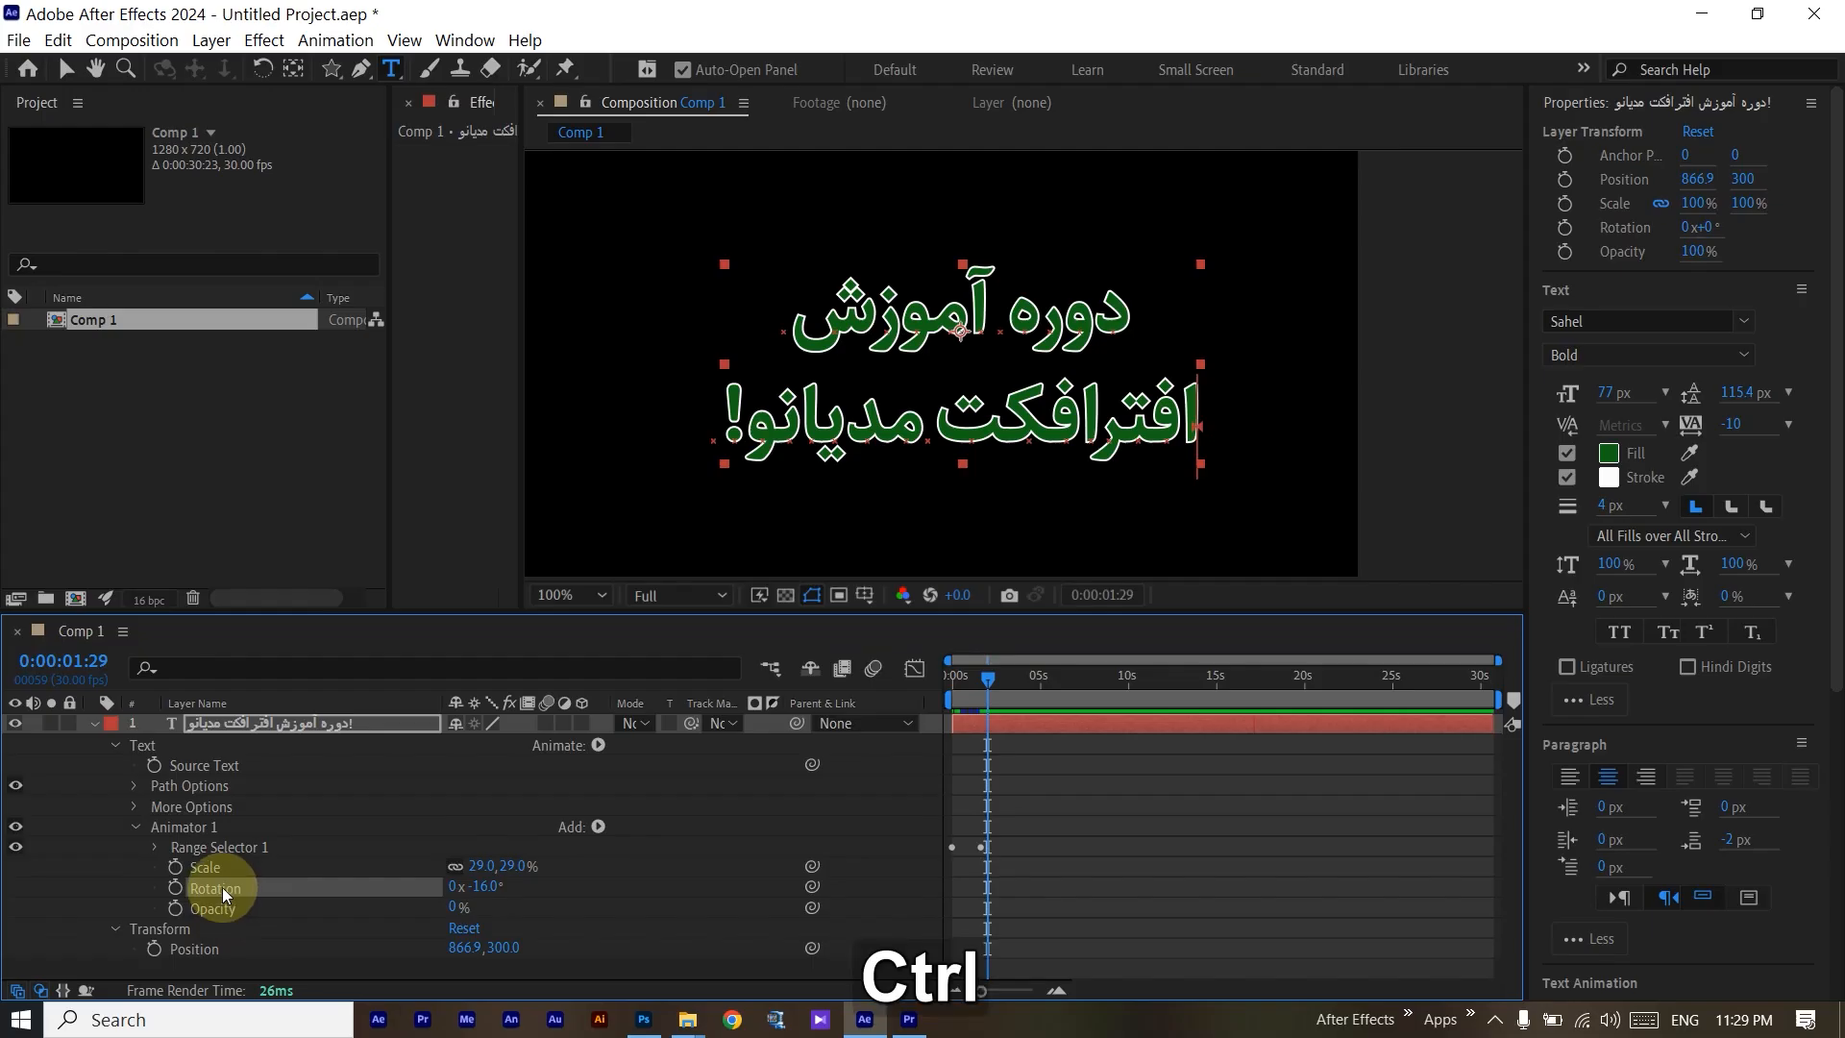
{"action": "key", "text": "ctrl+x"}
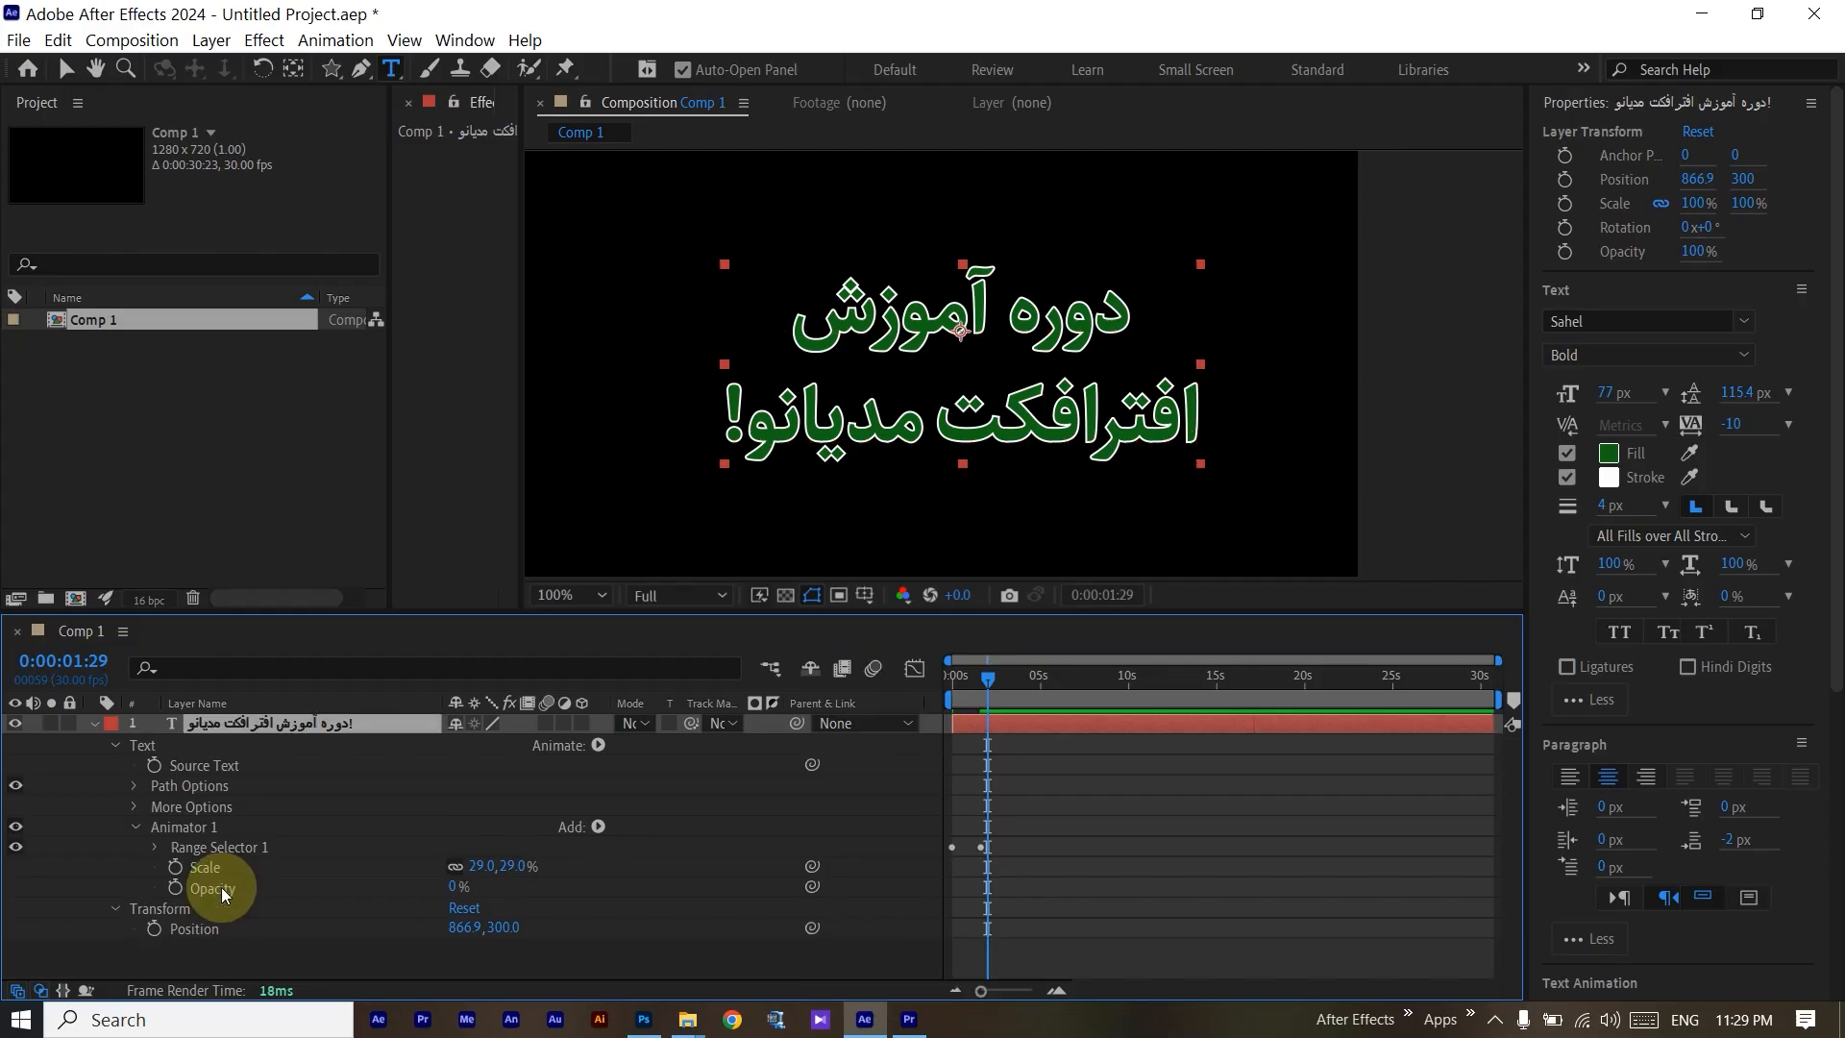
Add a second animator with a Rotation property to the title layer and set its Rotation to -16°.
{"action": "left_click", "coordinate": [597, 745]}
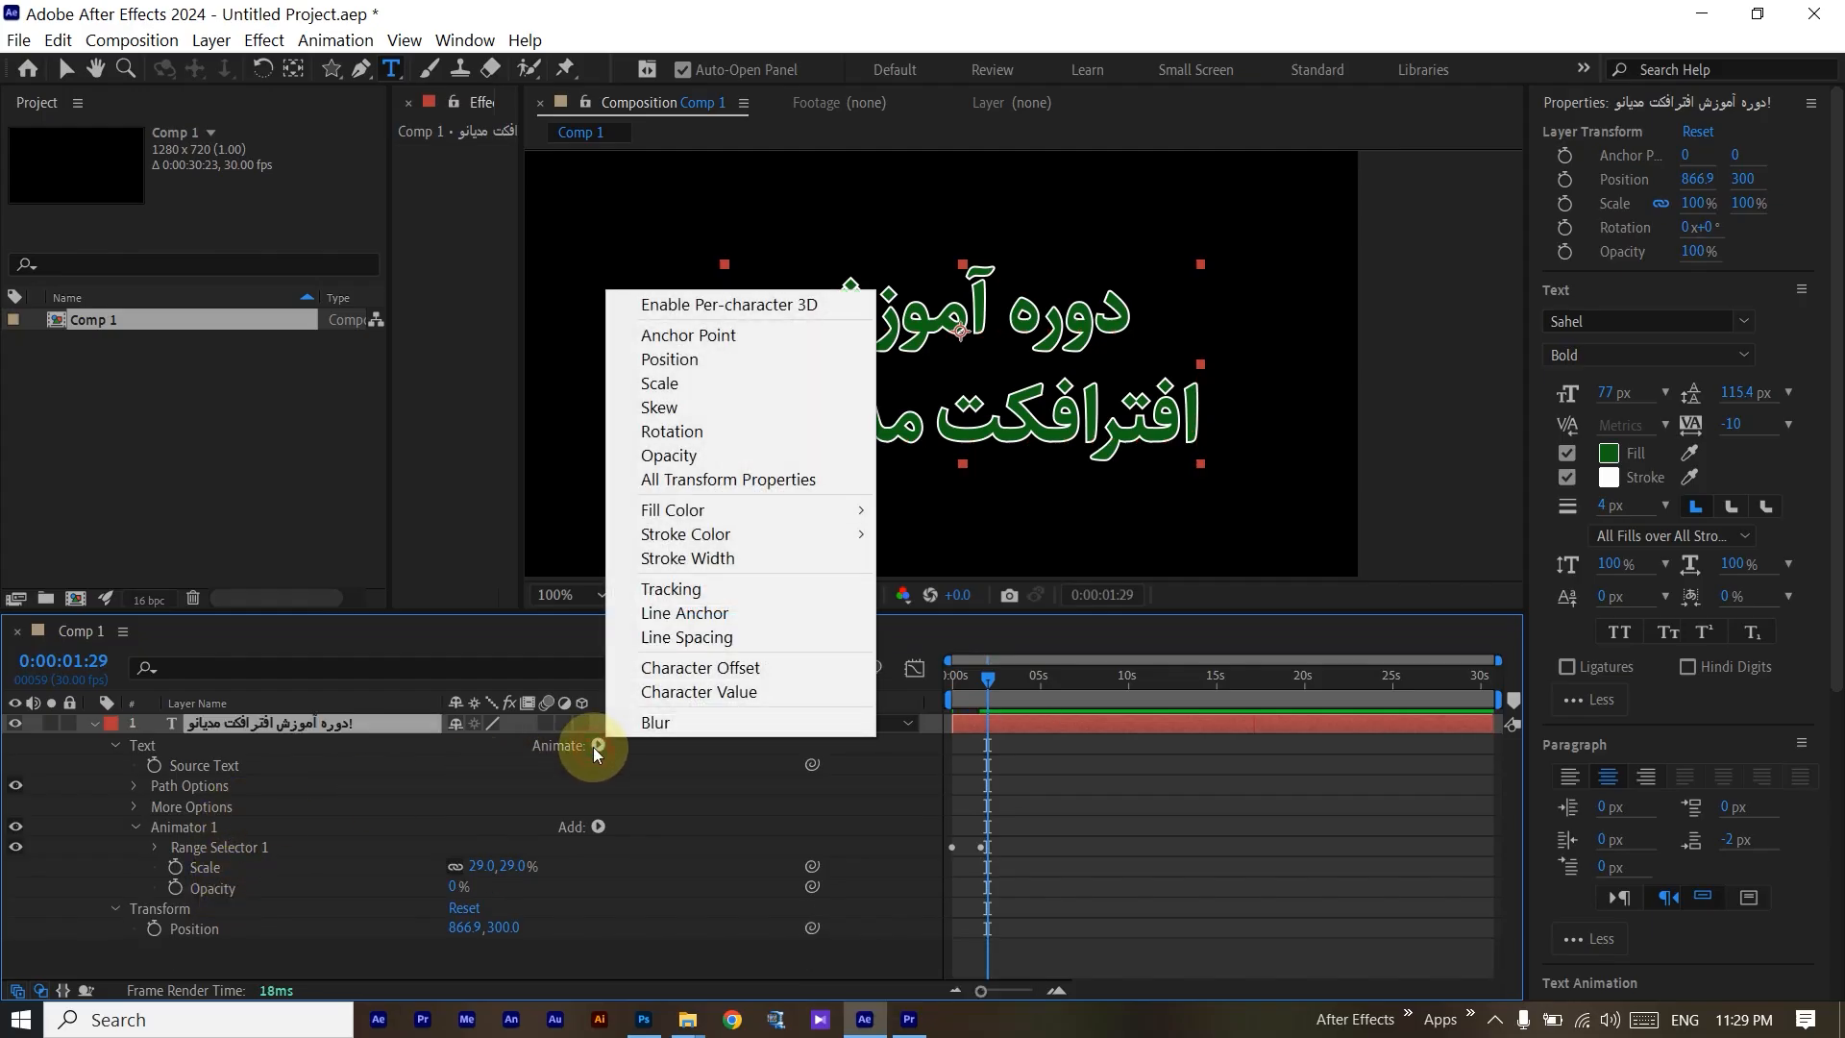
{"action": "left_click", "coordinate": [673, 432]}
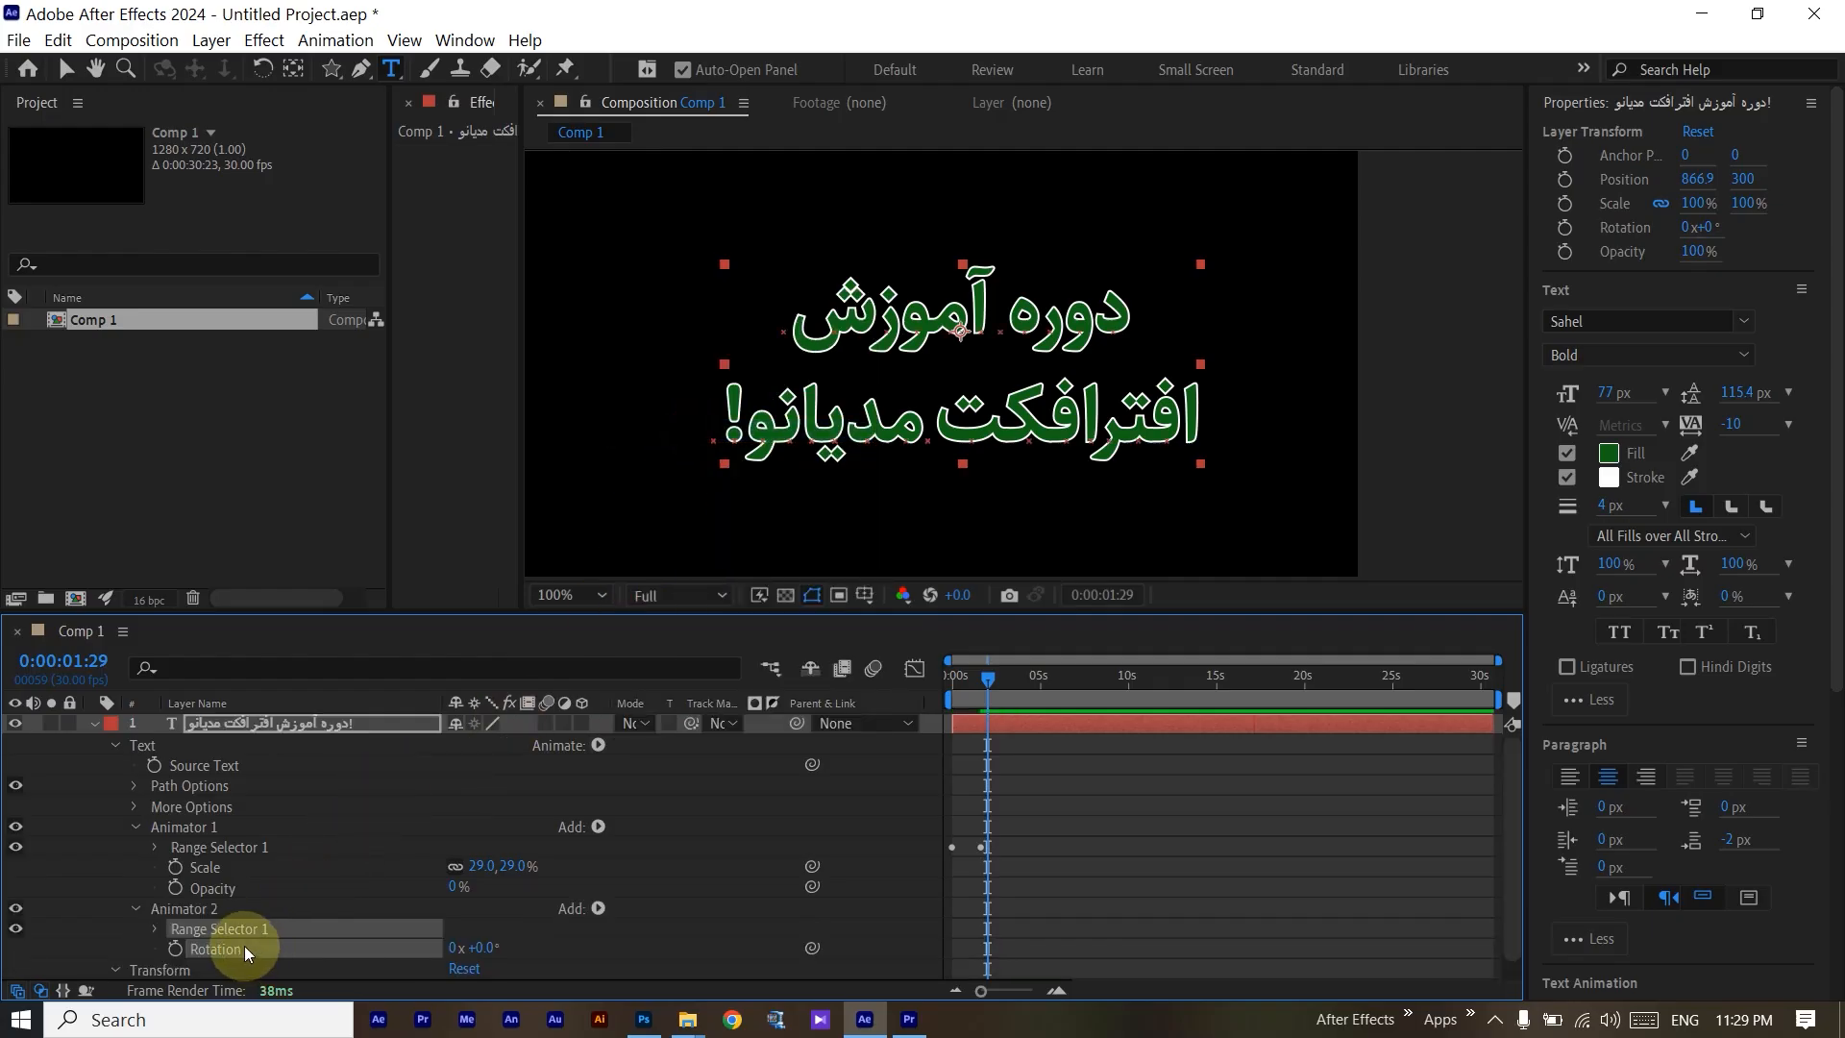
{"action": "left_click", "coordinate": [452, 932]}
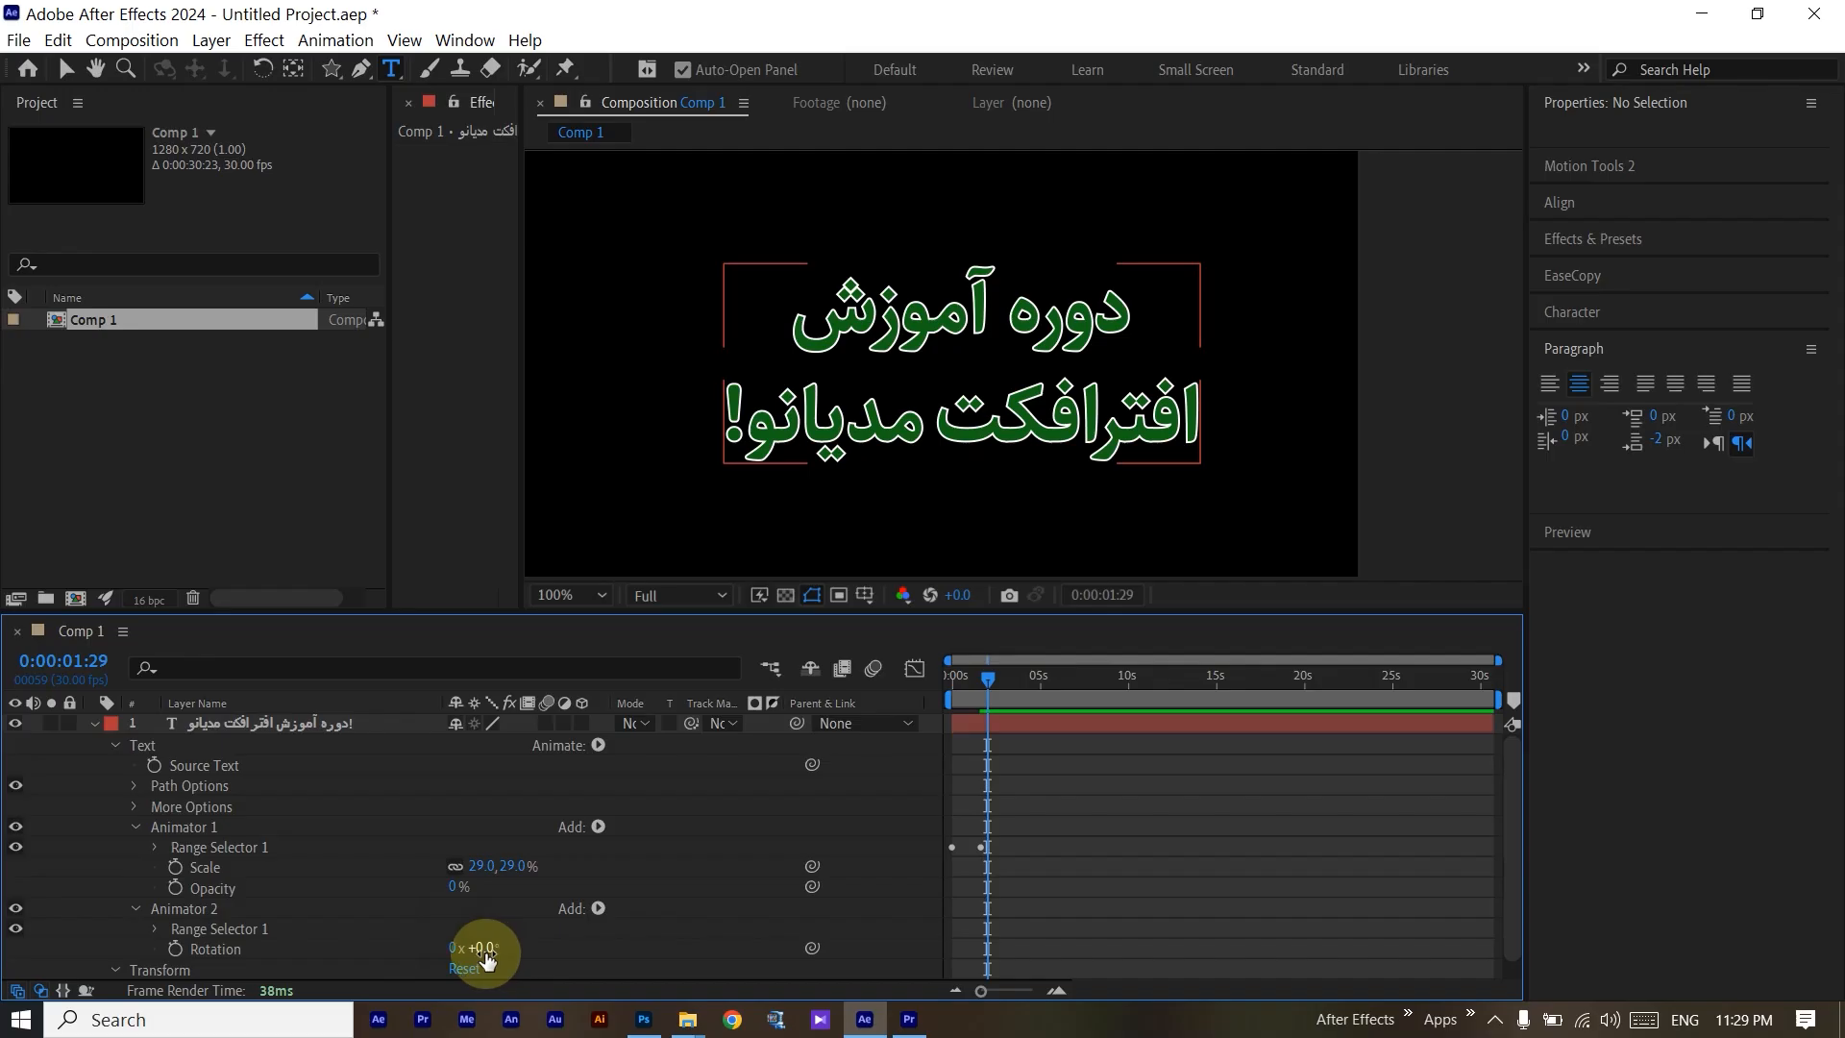
{"action": "left_click", "coordinate": [256, 953]}
{"action": "key", "text": "ctrl+v"}
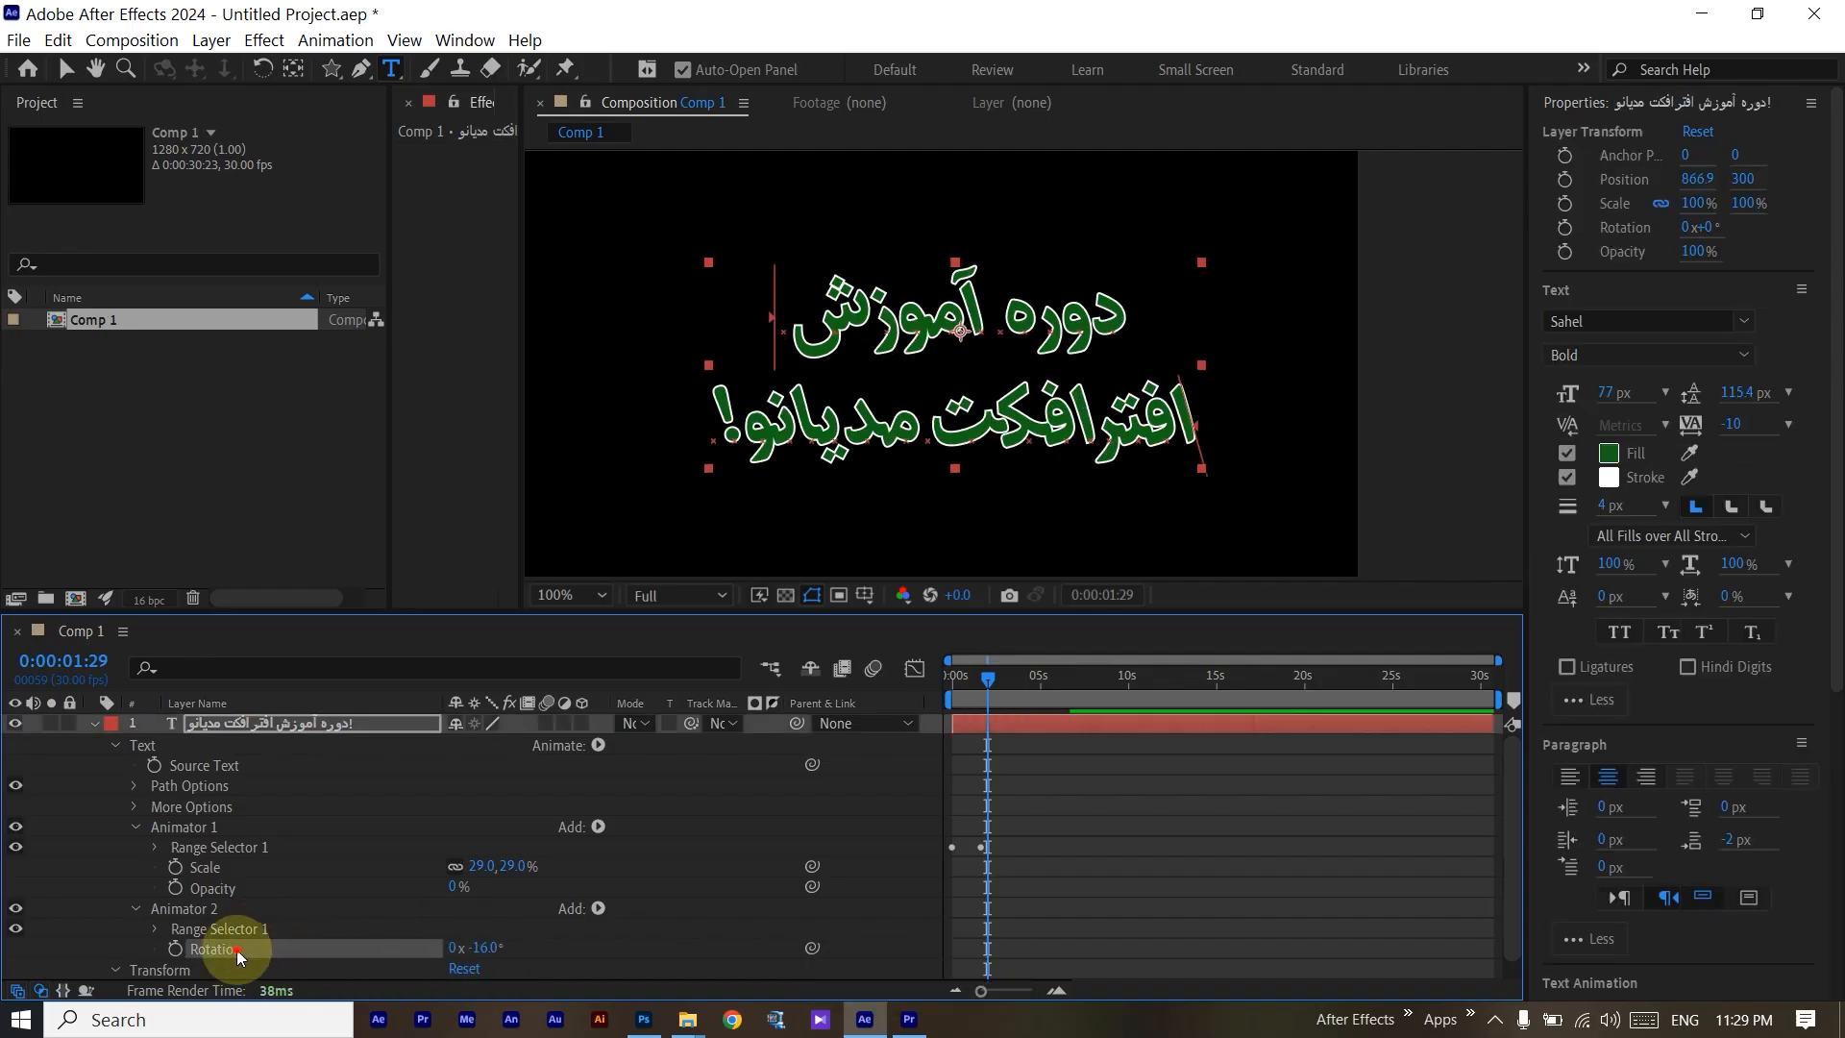
{"action": "left_click_drag", "start_coordinate": [459, 946], "coordinate": [525, 953]}
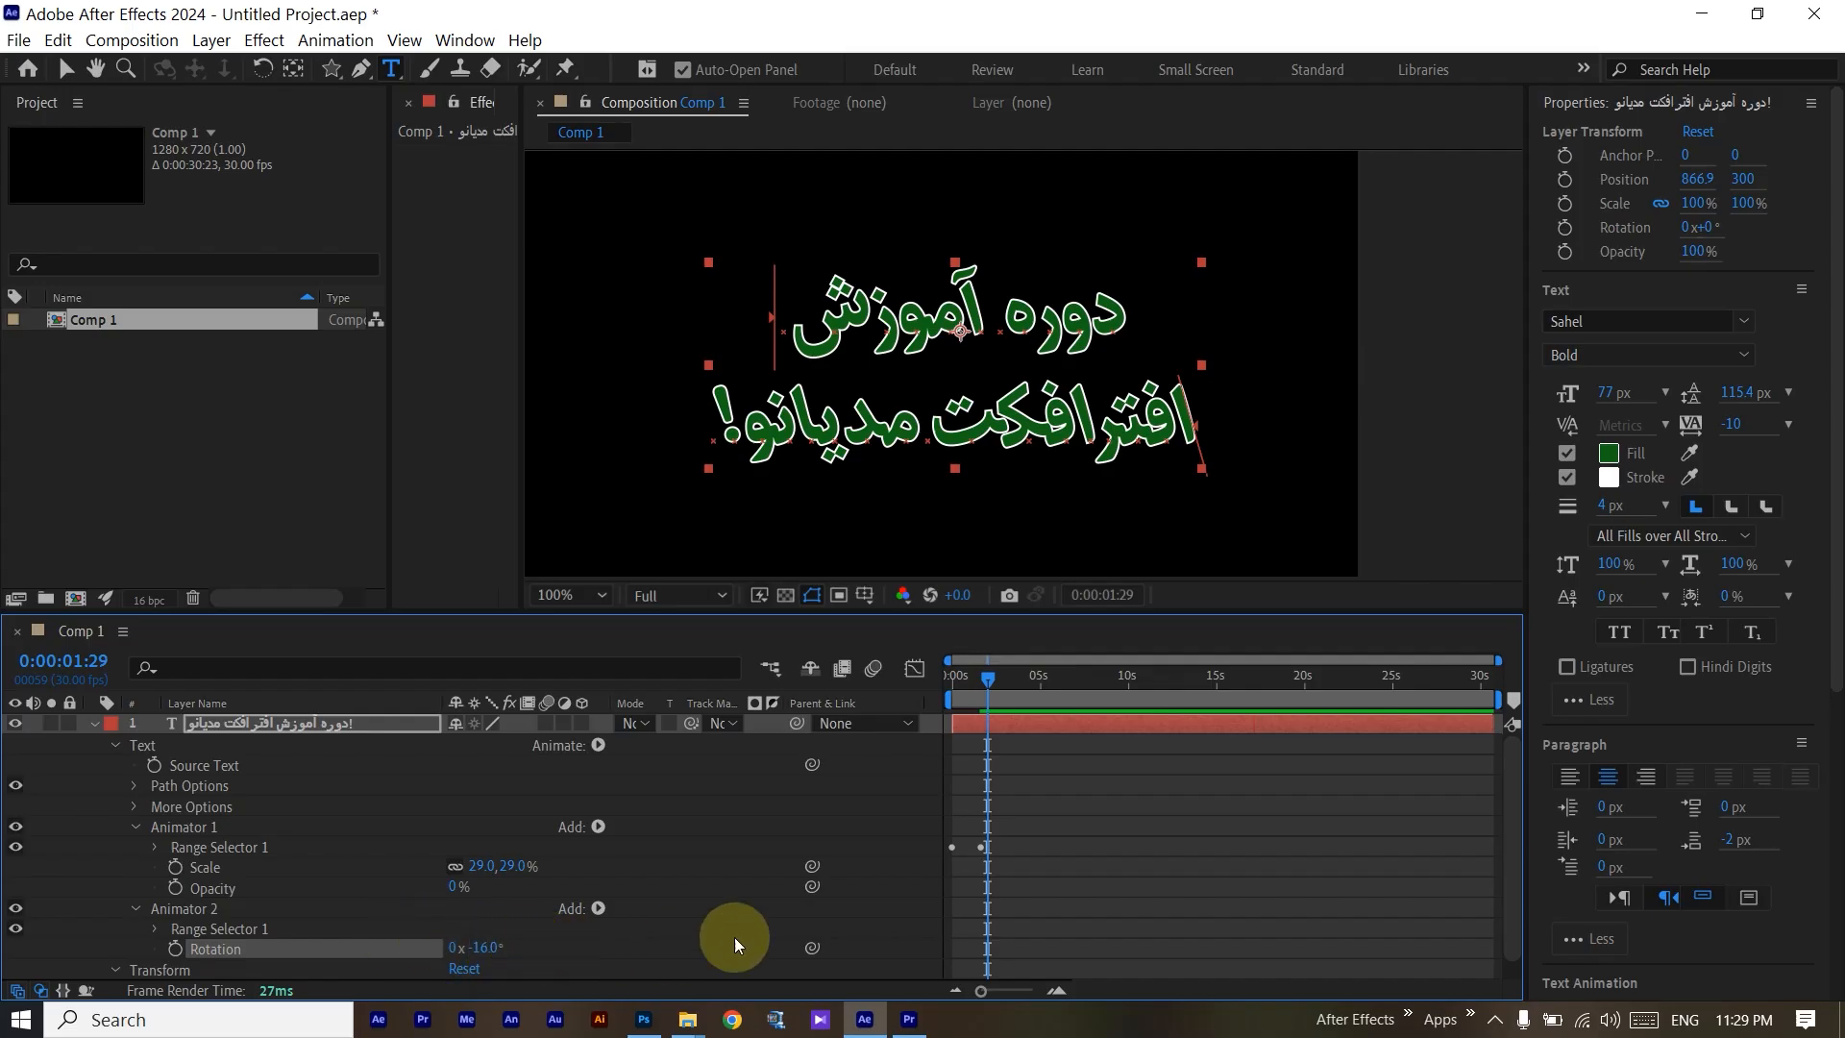
Scrub from the first frame to 0:00:02:08 to check how Animator 2's rotation affects the reveal.
{"action": "scroll", "coordinate": [989, 862], "scroll_direction": "down", "scroll_amount": 1}
{"action": "left_click_drag", "start_coordinate": [988, 680], "coordinate": [891, 676]}
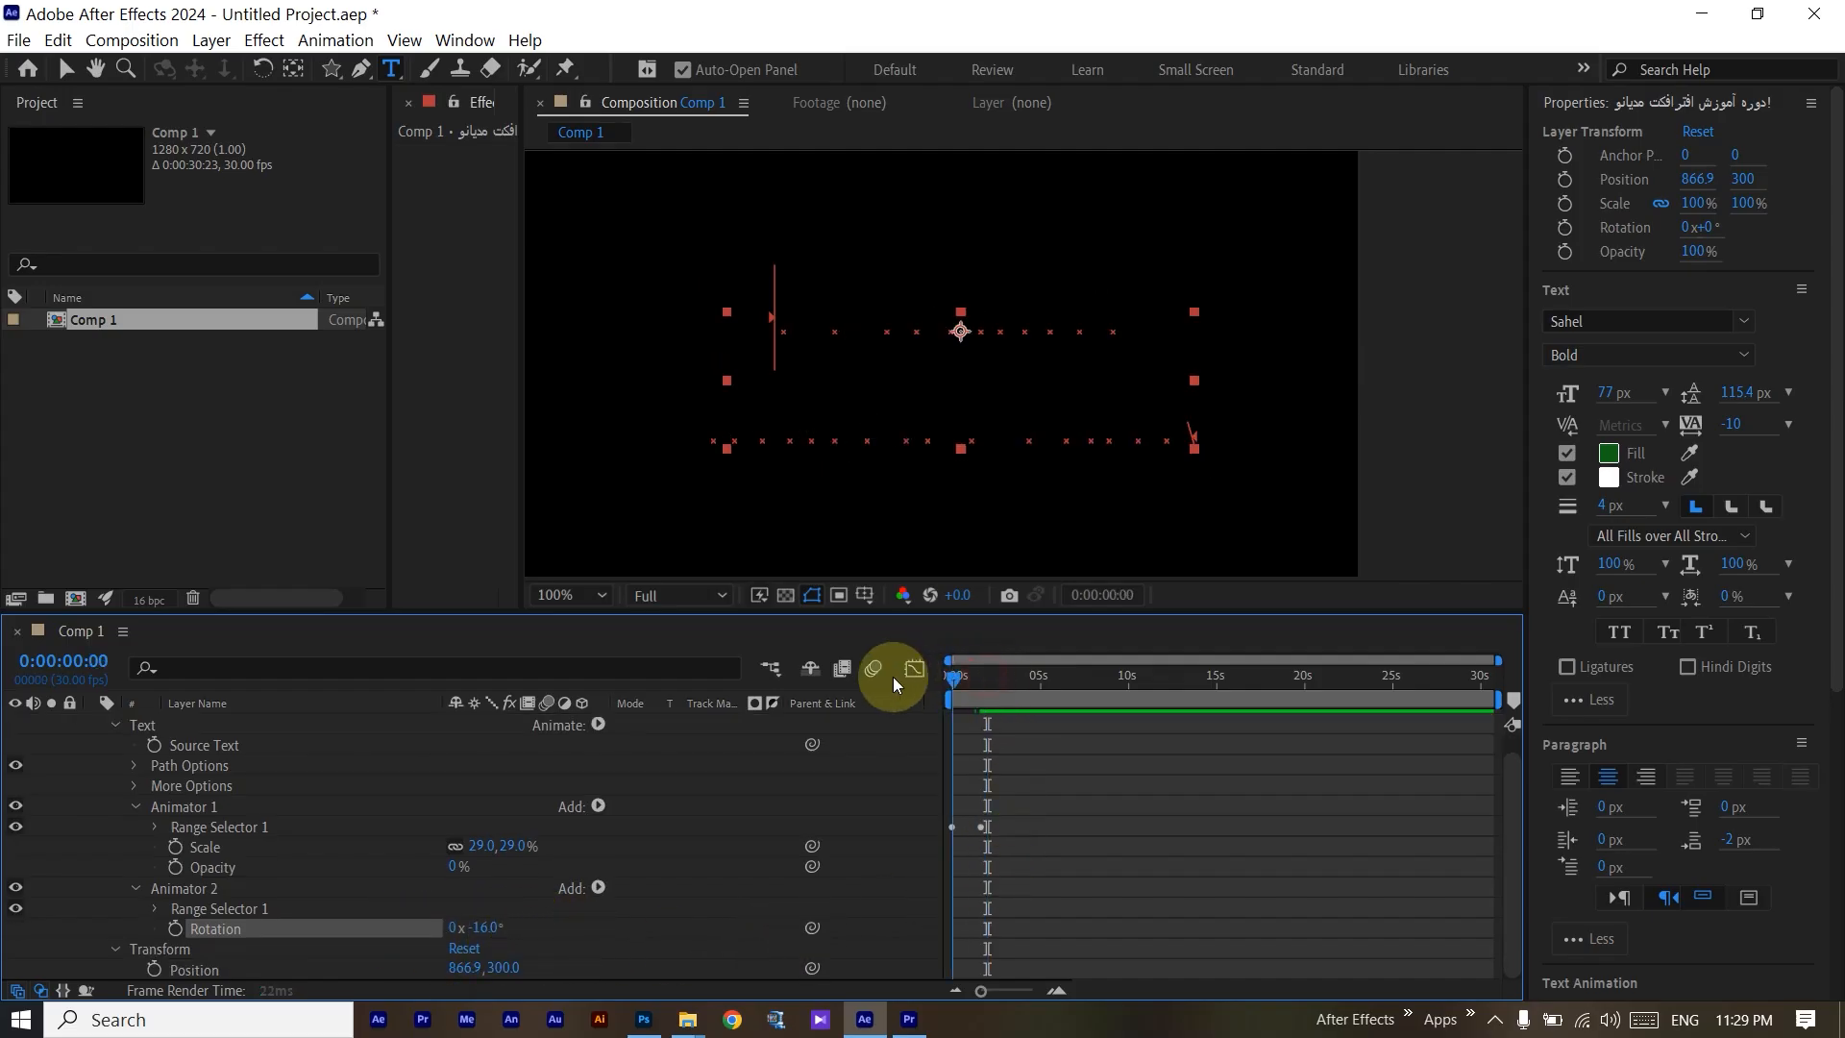
{"action": "left_click", "coordinate": [185, 890]}
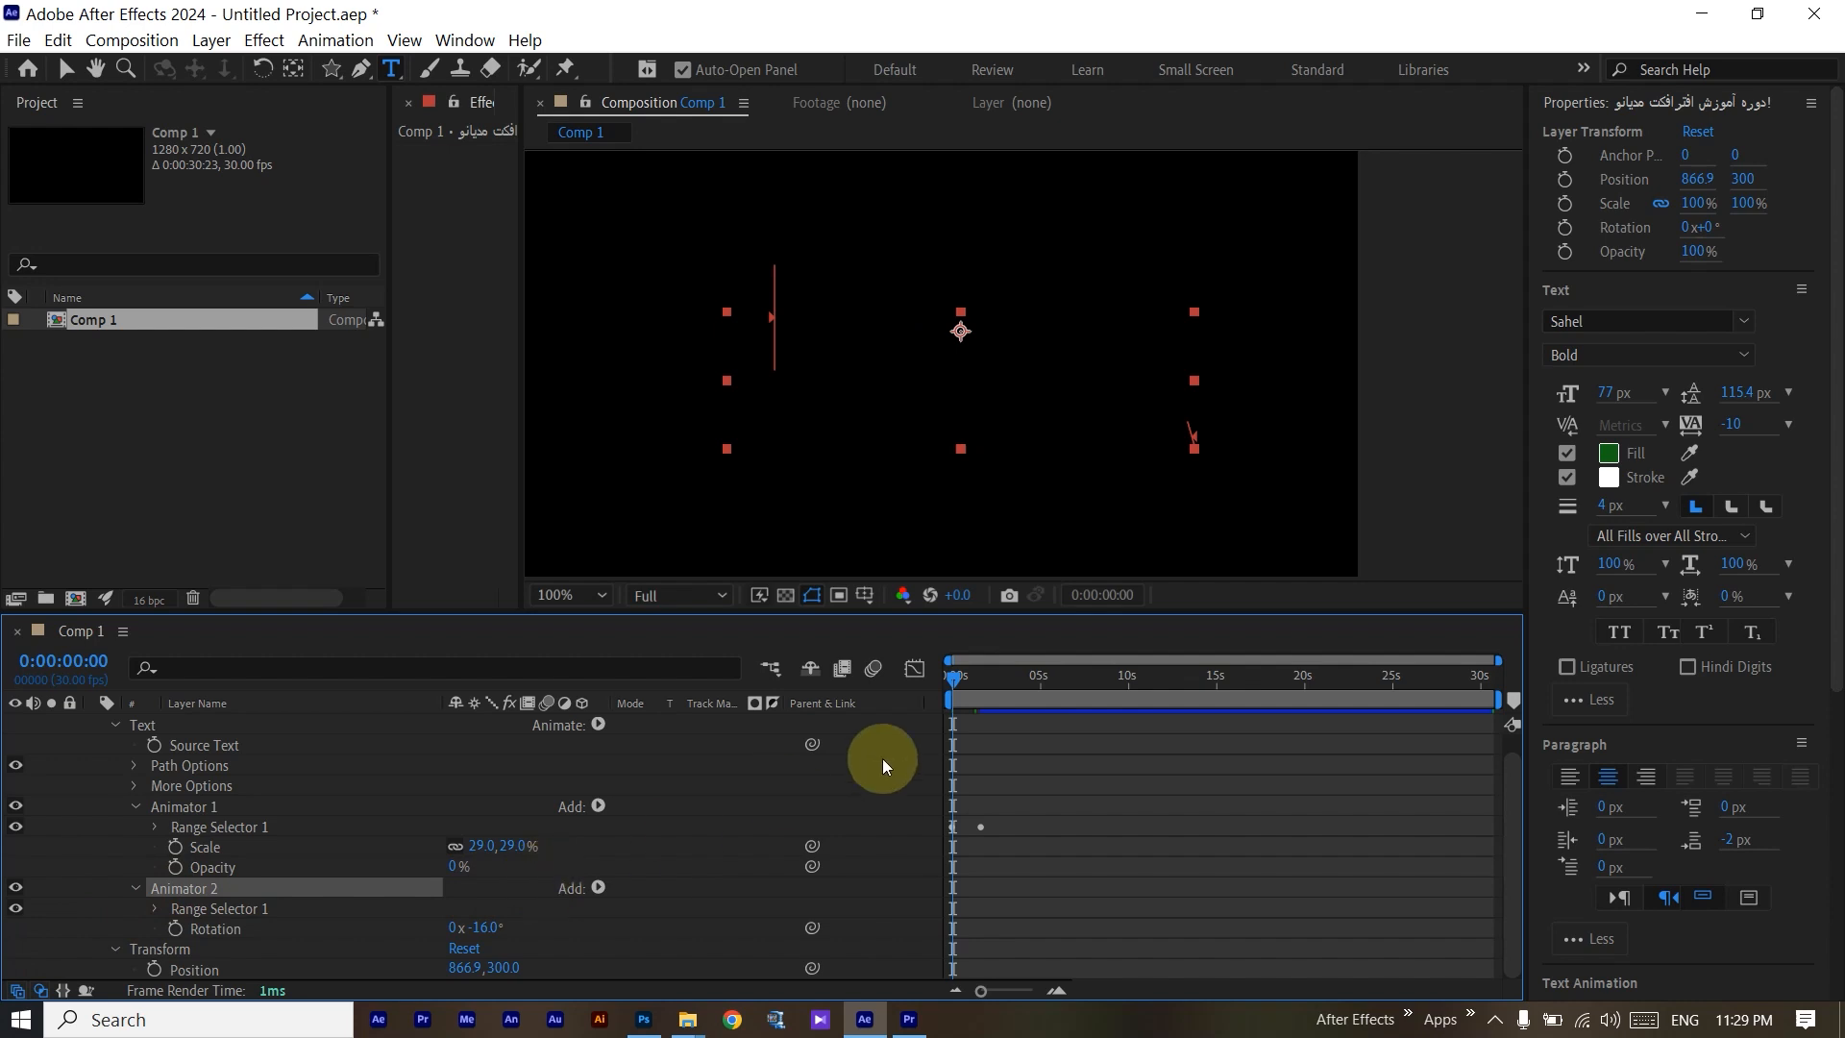
{"action": "left_click_drag", "start_coordinate": [960, 682], "coordinate": [992, 679]}
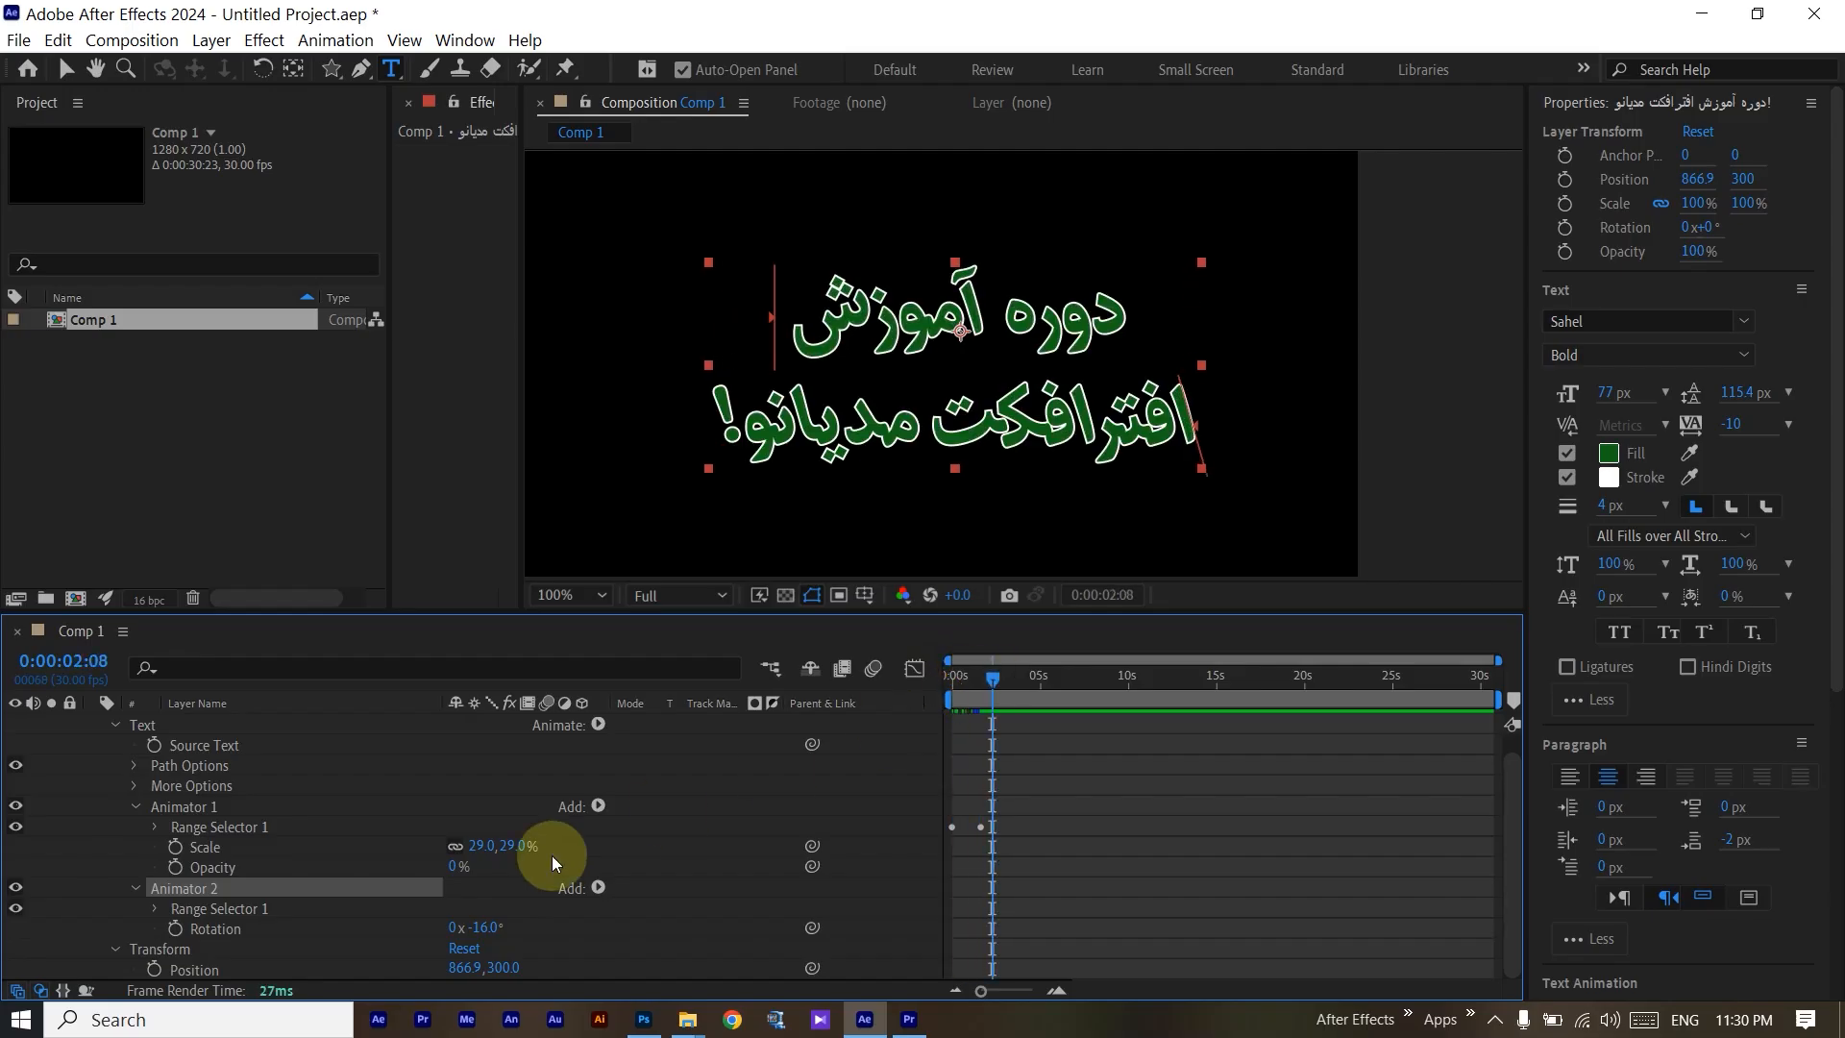
Try out Animator 2's range selector Start up to 100%, return it to 0%, and set End to 10%.
{"action": "left_click", "coordinate": [216, 912]}
{"action": "left_click", "coordinate": [155, 909]}
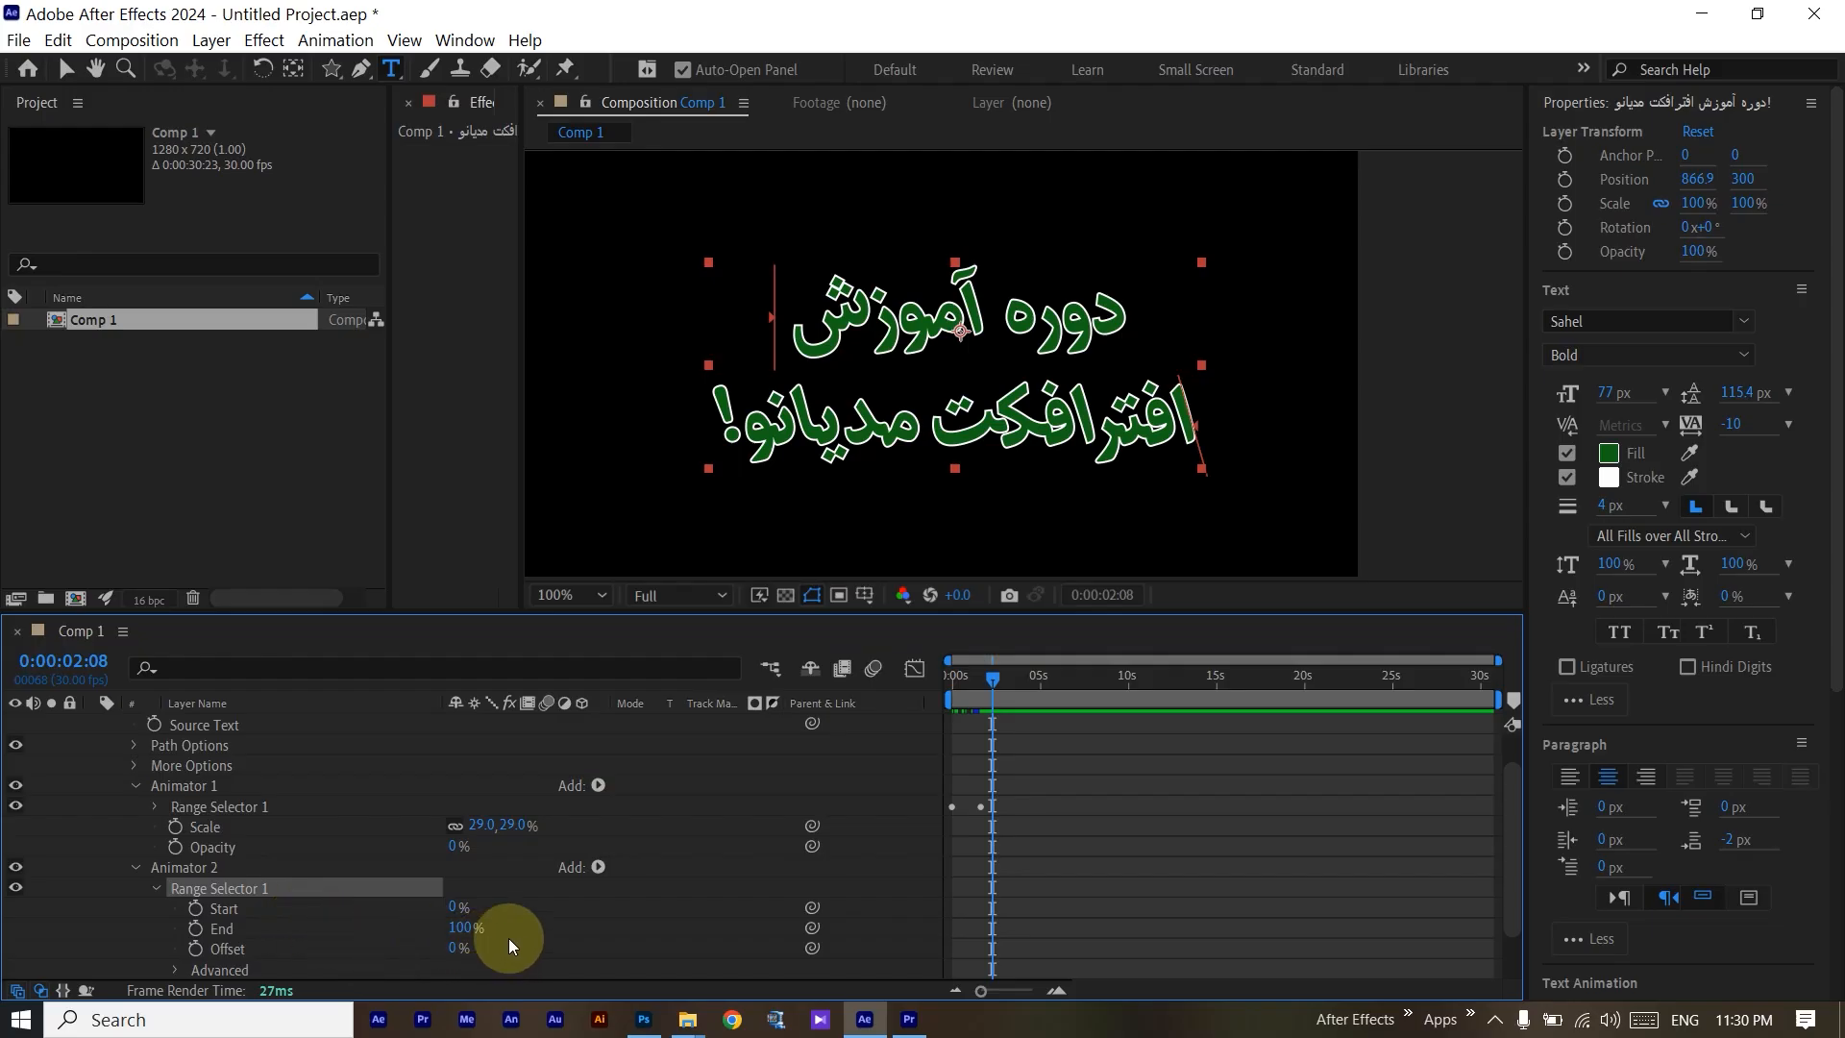
{"action": "mouse_move", "coordinate": [986, 673]}
{"action": "left_mouse_down"}
{"action": "mouse_move", "coordinate": [936, 673]}
{"action": "mouse_move", "coordinate": [995, 679]}
{"action": "left_mouse_up"}
{"action": "left_click_drag", "start_coordinate": [457, 907], "coordinate": [584, 908]}
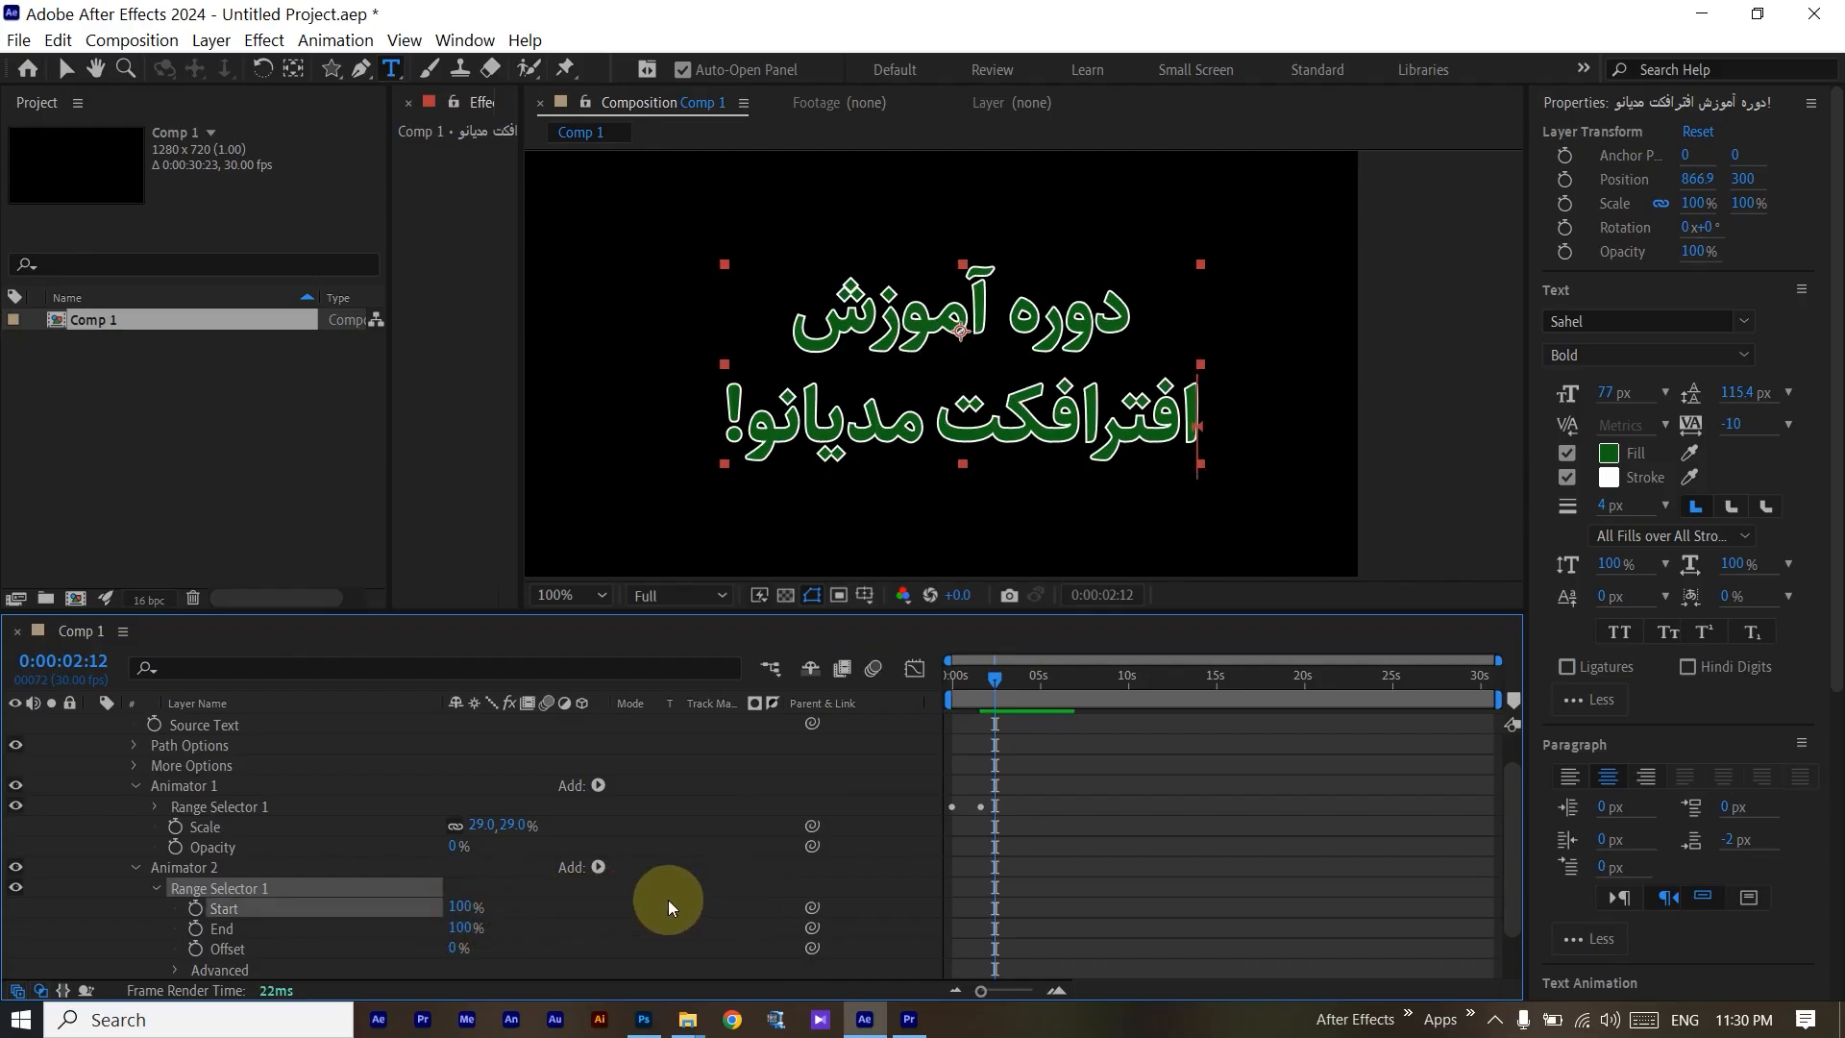
{"action": "left_click_drag", "start_coordinate": [459, 909], "coordinate": [248, 905]}
{"action": "left_click_drag", "start_coordinate": [459, 928], "coordinate": [330, 930]}
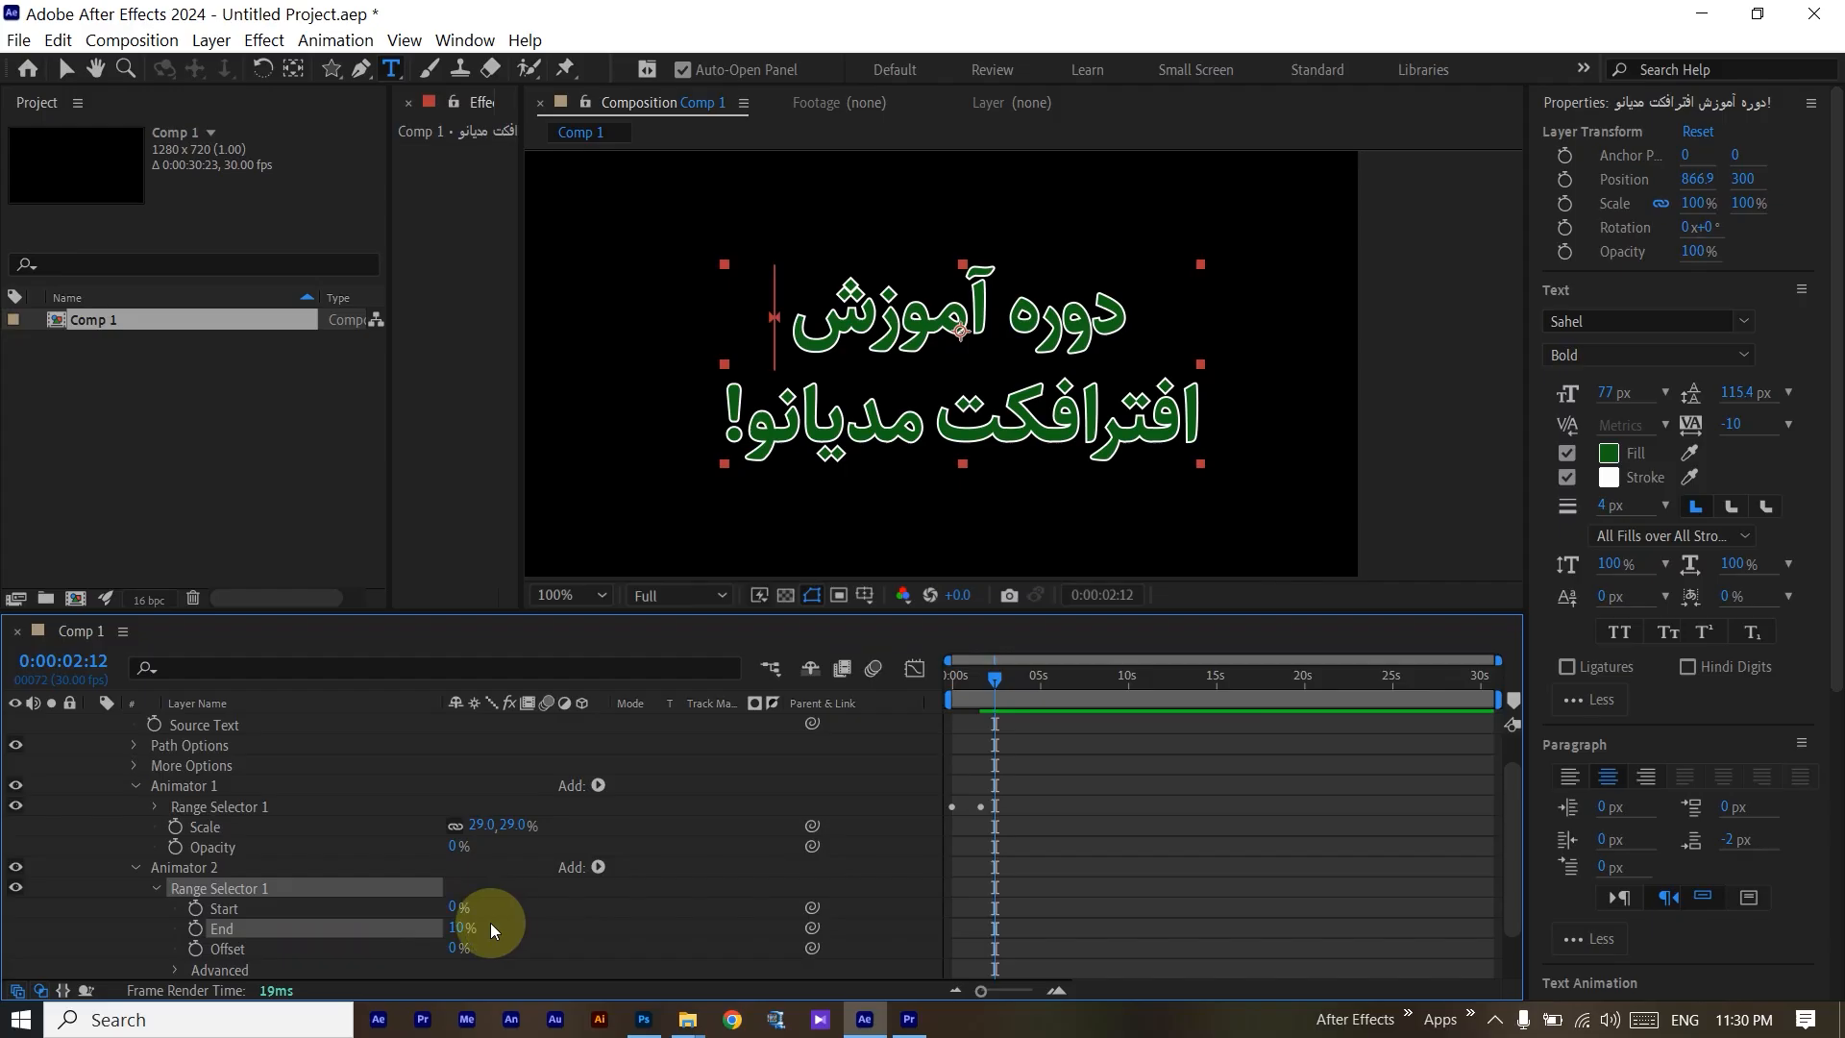
Try Offset values between -96% and 100% on Animator 2's range selector and reset the Offset to 0%.
{"action": "left_click_drag", "start_coordinate": [451, 949], "coordinate": [364, 955]}
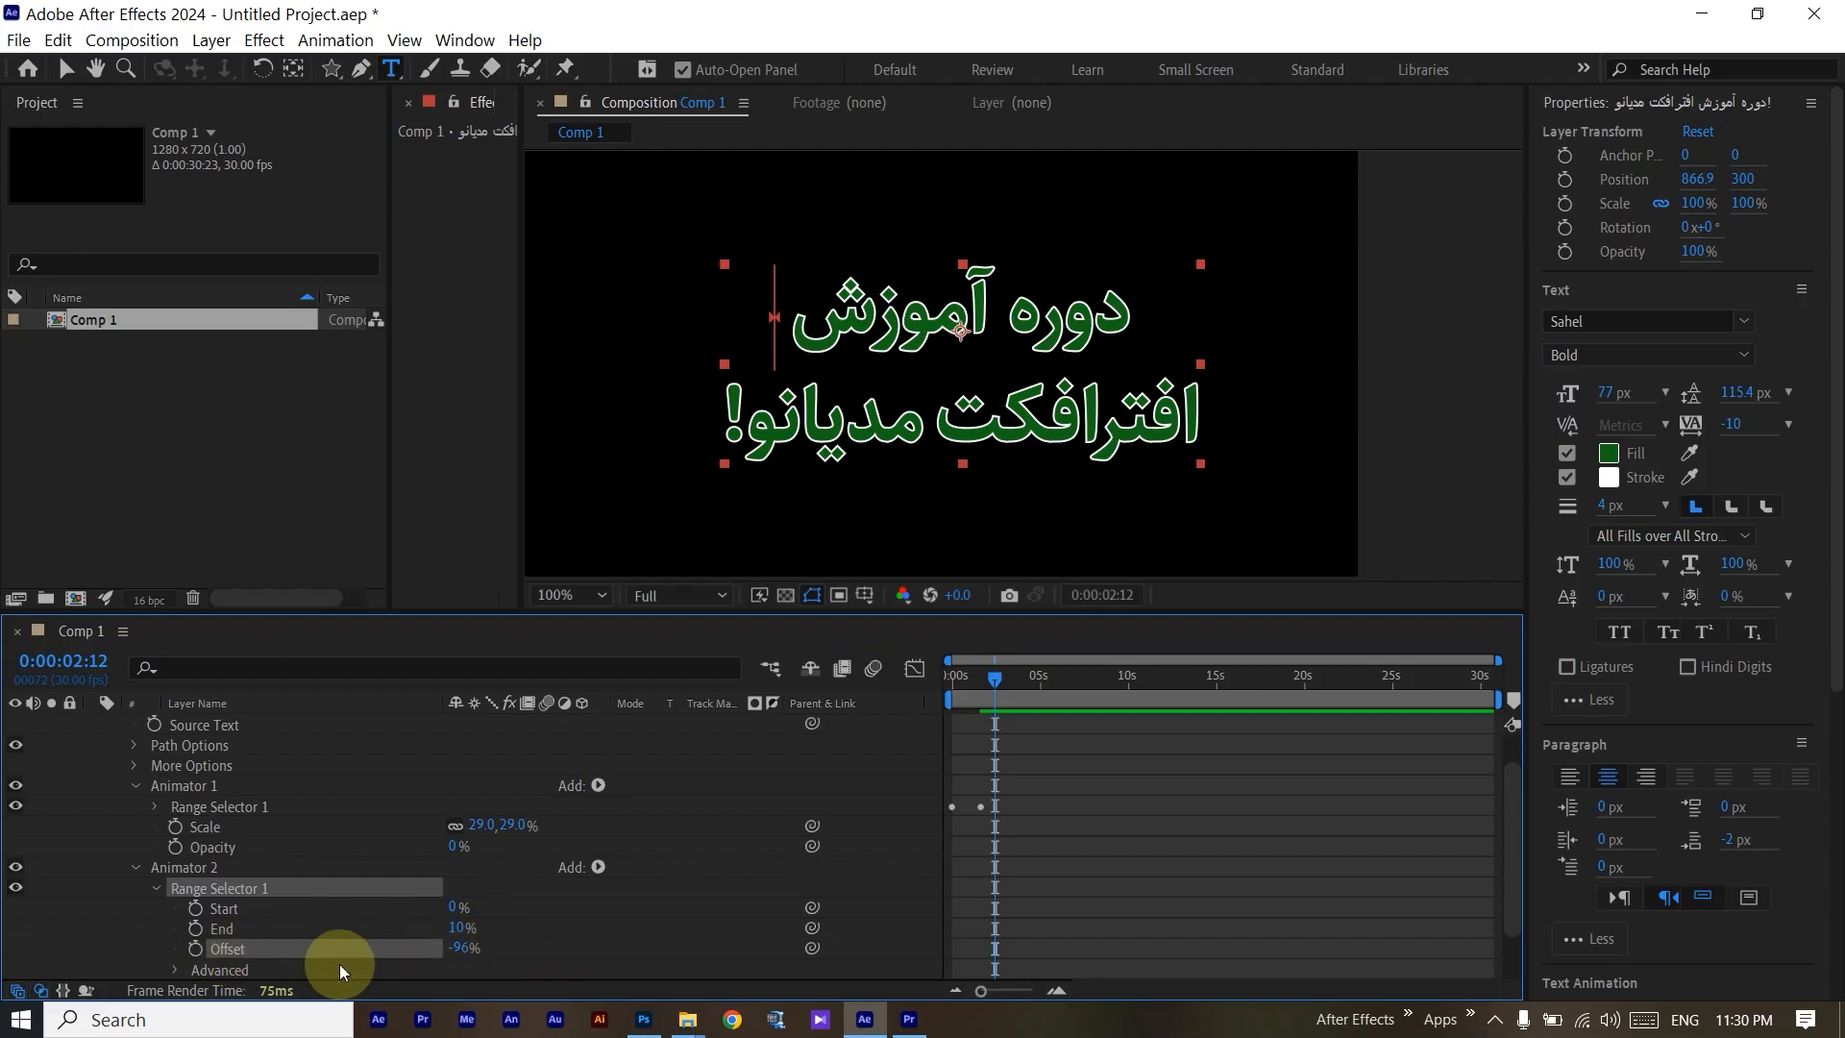
{"action": "left_click_drag", "start_coordinate": [464, 958], "coordinate": [725, 951]}
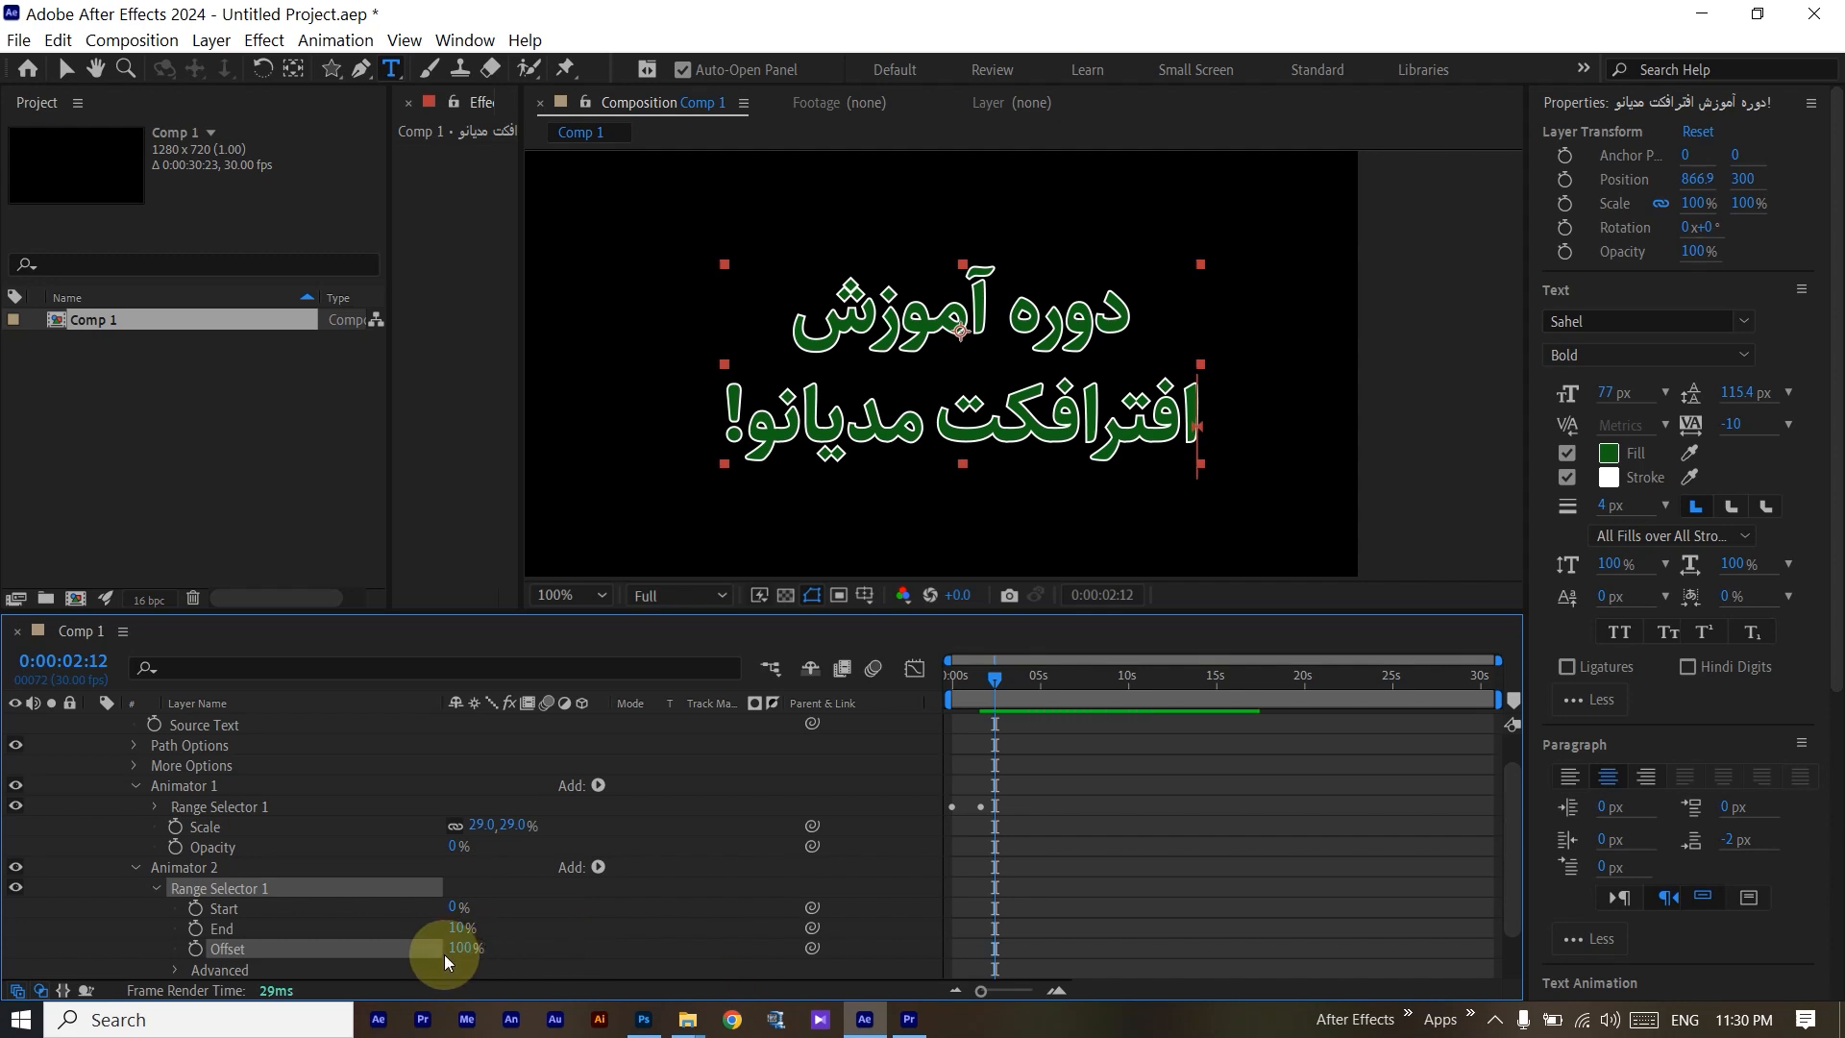
{"action": "left_click", "coordinate": [469, 947]}
{"action": "type", "text": "0"}
{"action": "key", "text": "Return"}
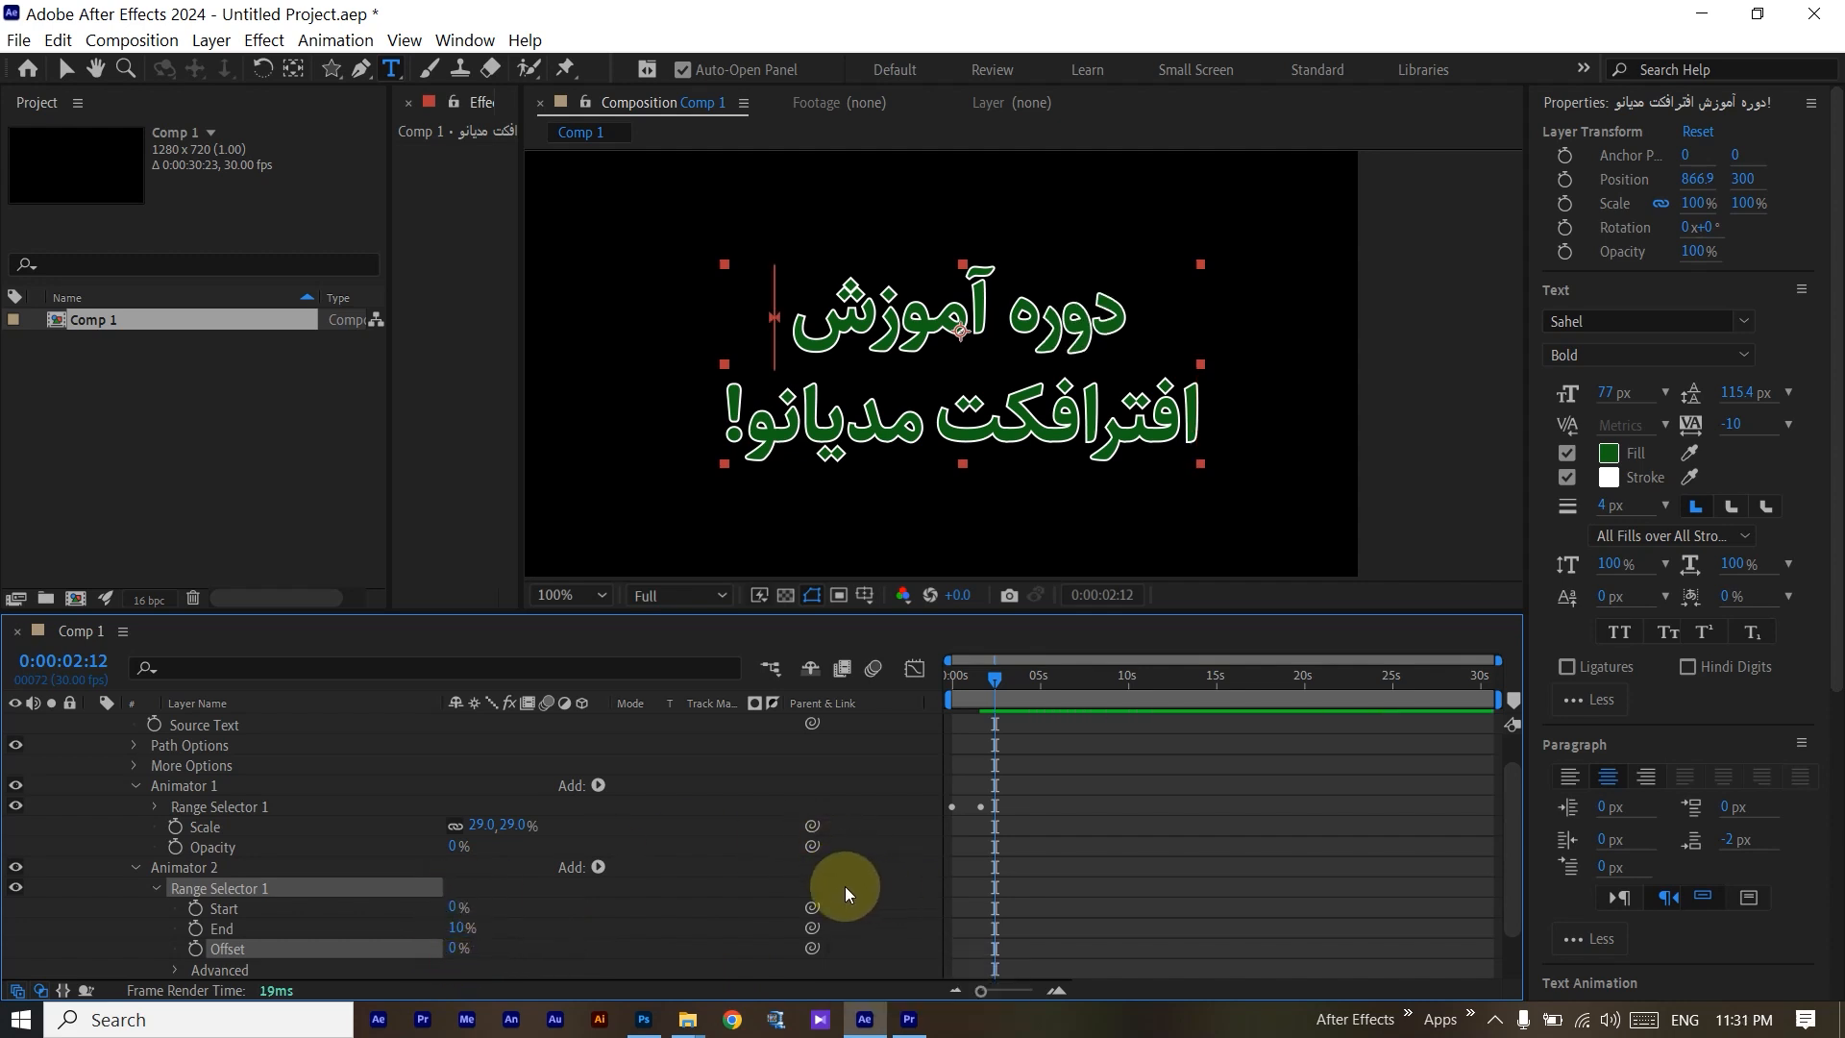
Keyframe Animator 2's range selector Start from 0% at 0:00:02:12 to 100% at about 5 seconds.
{"action": "left_click", "coordinate": [195, 908]}
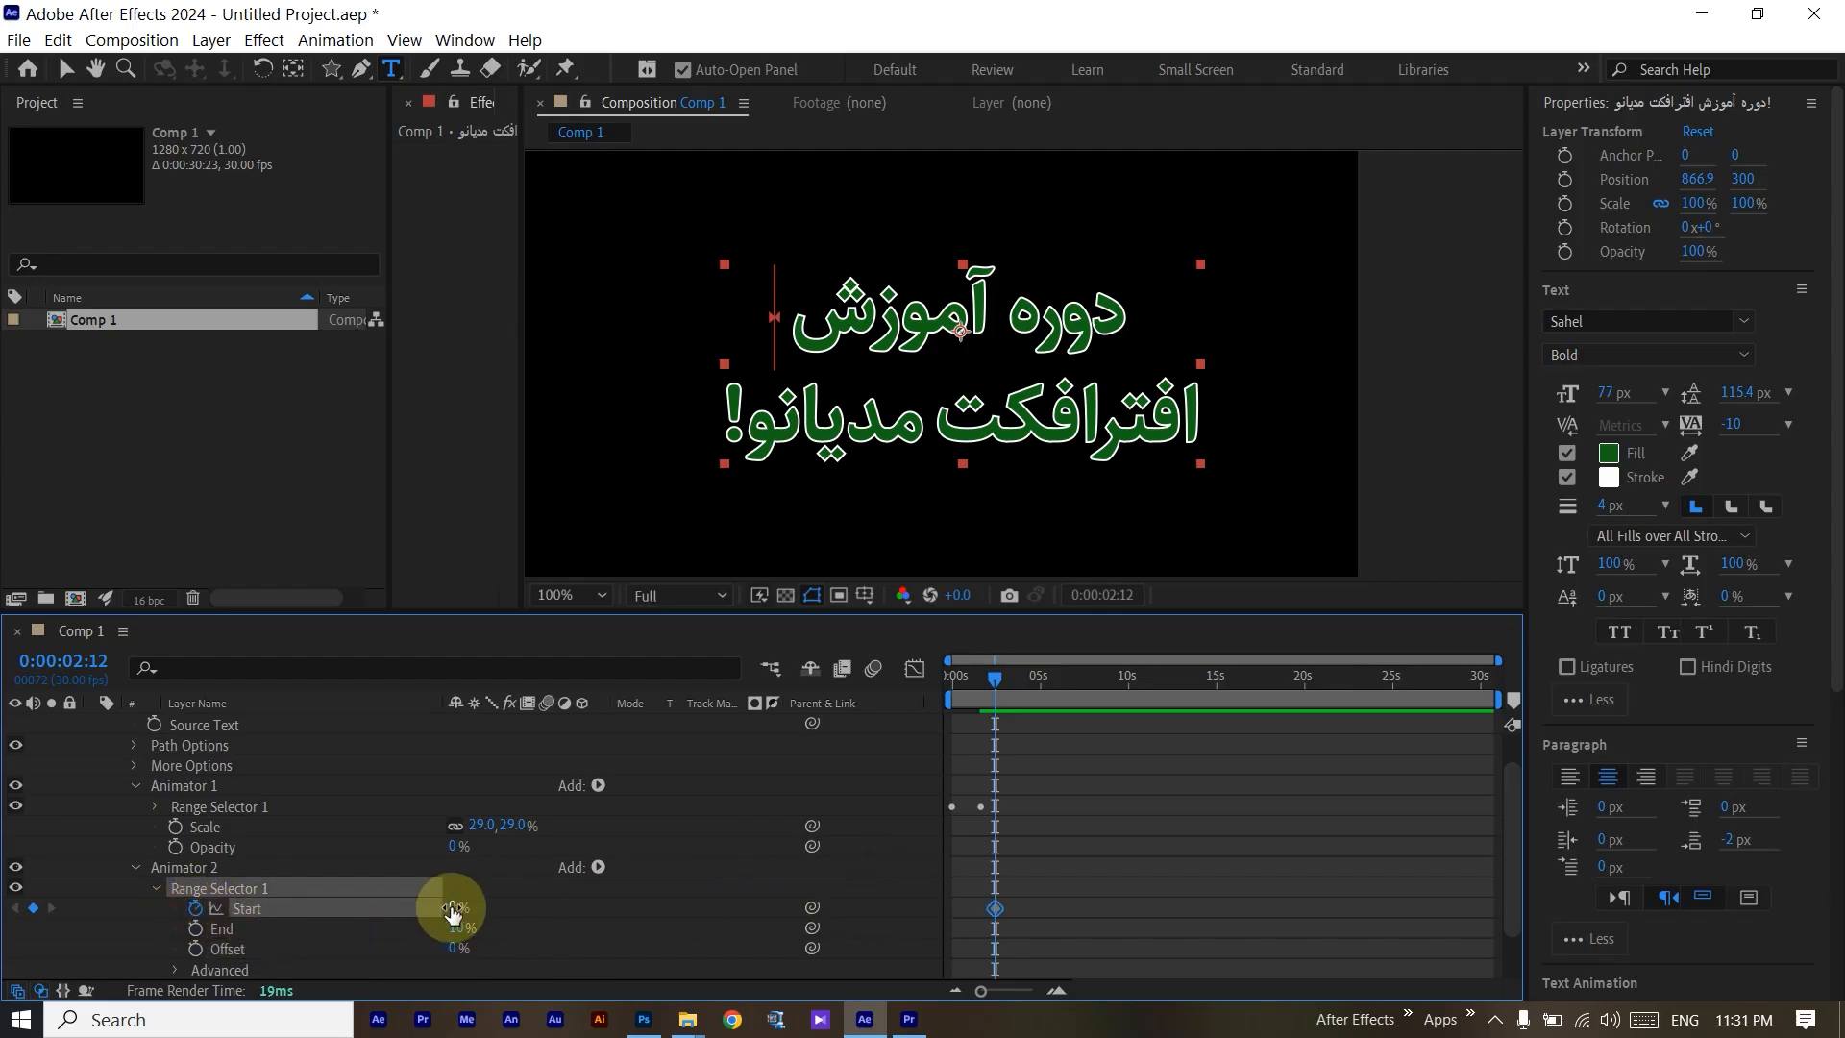
{"action": "left_click_drag", "start_coordinate": [1001, 678], "coordinate": [1041, 680]}
{"action": "left_click_drag", "start_coordinate": [454, 909], "coordinate": [730, 914]}
{"action": "left_click", "coordinate": [14, 908]}
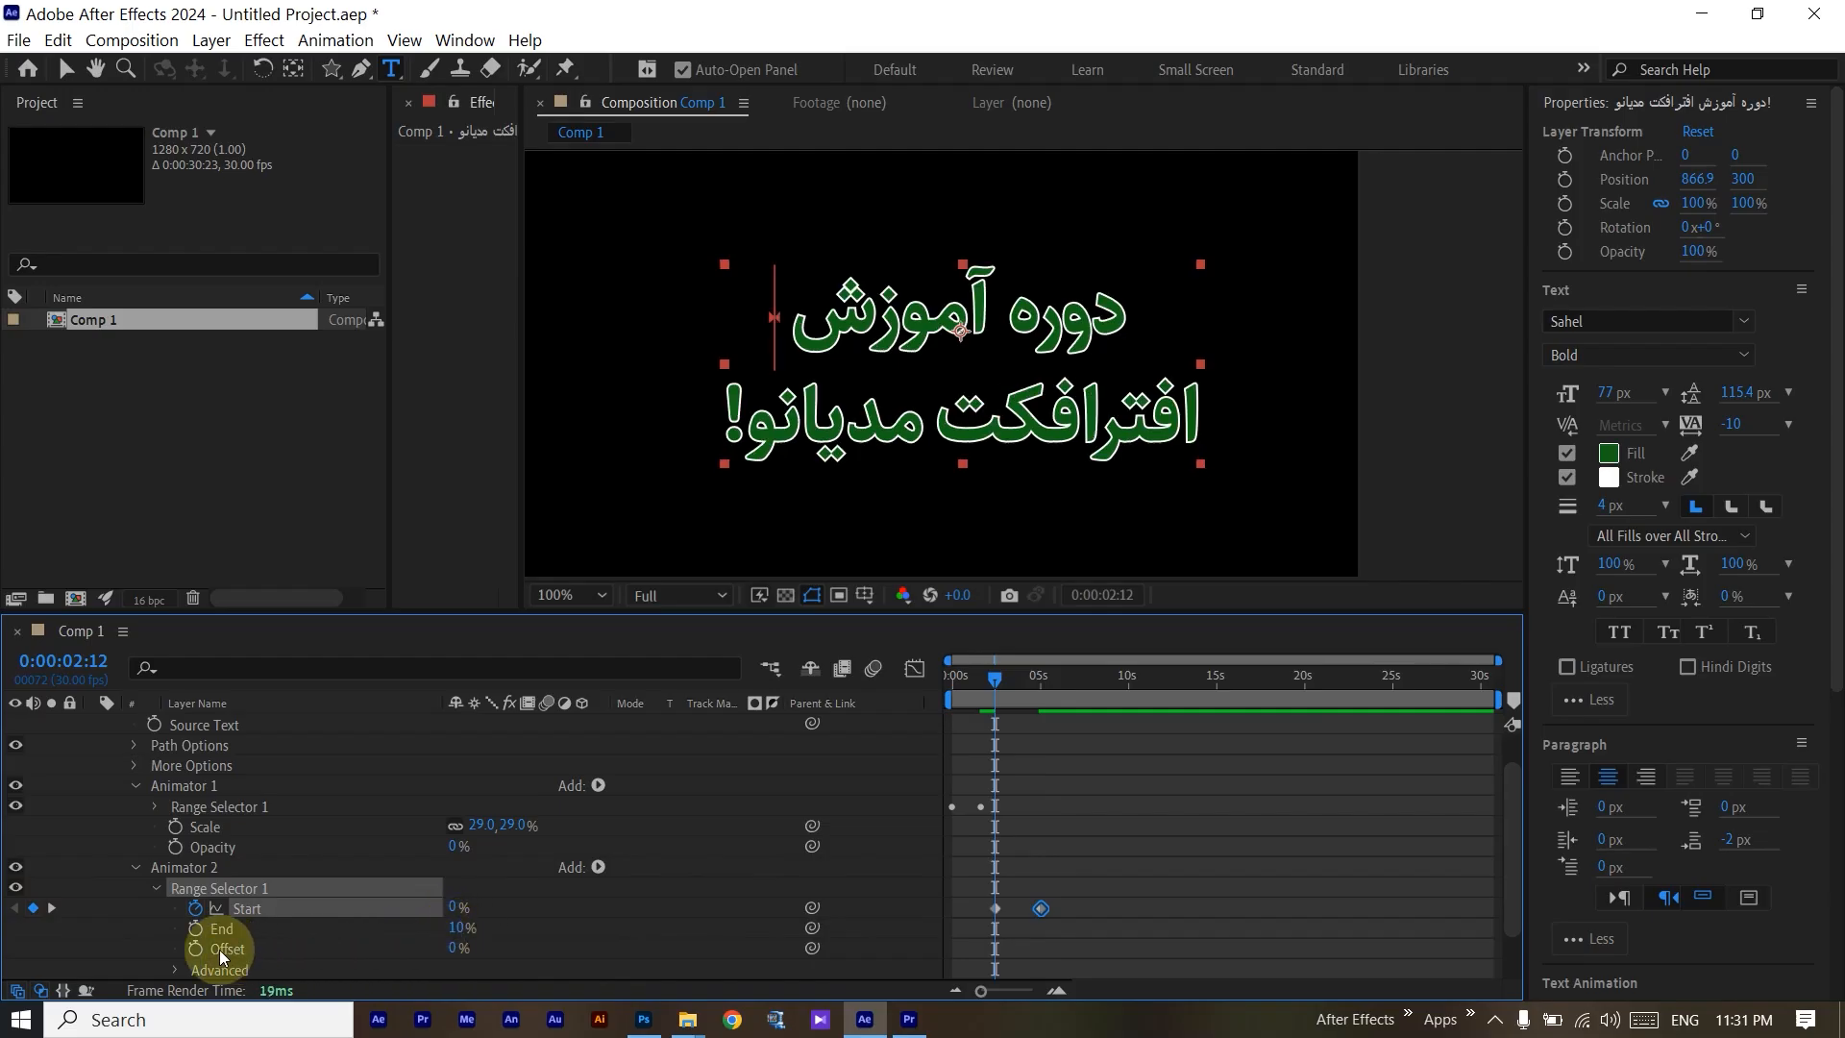
Keyframe Animator 2's range selector End from 10% at 0:00:02:12 to 100% at the second Start keyframe, and scrub through the motion.
{"action": "left_click", "coordinate": [195, 928]}
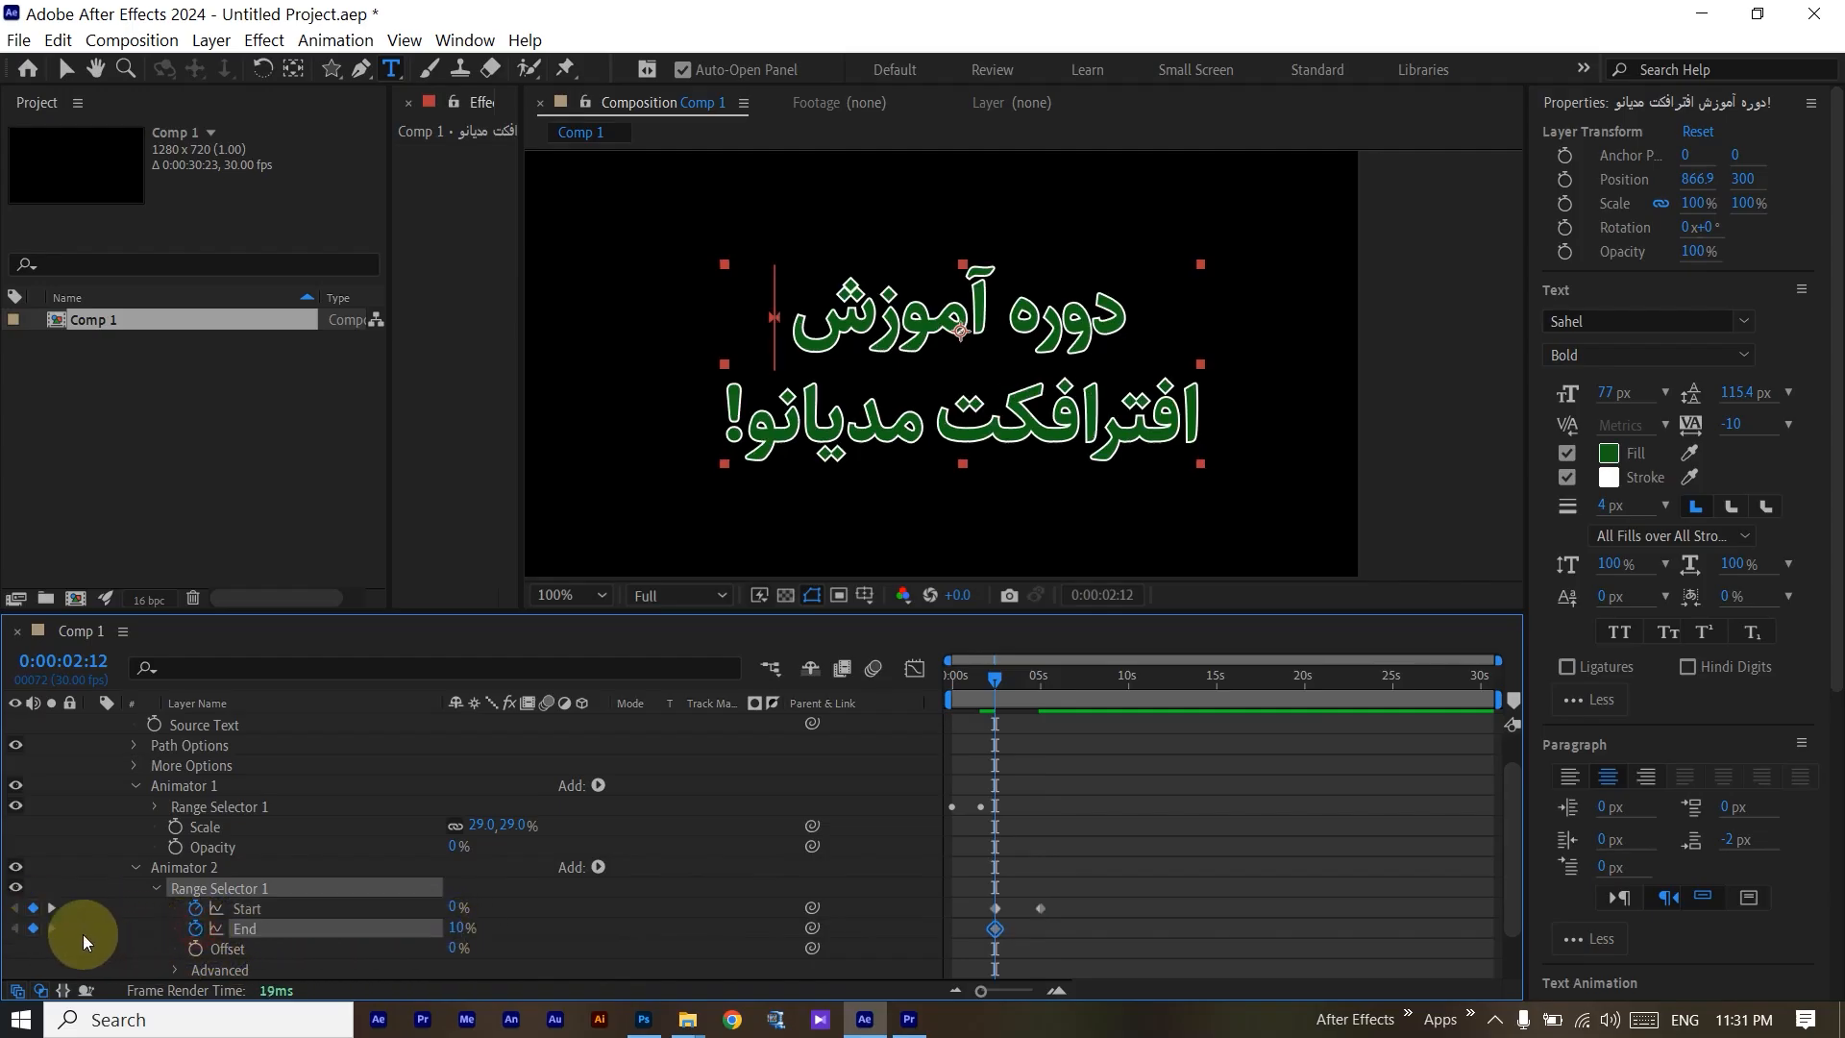
{"action": "left_click", "coordinate": [52, 908]}
{"action": "left_click_drag", "start_coordinate": [459, 928], "coordinate": [828, 909]}
{"action": "left_click_drag", "start_coordinate": [989, 680], "coordinate": [1012, 722]}
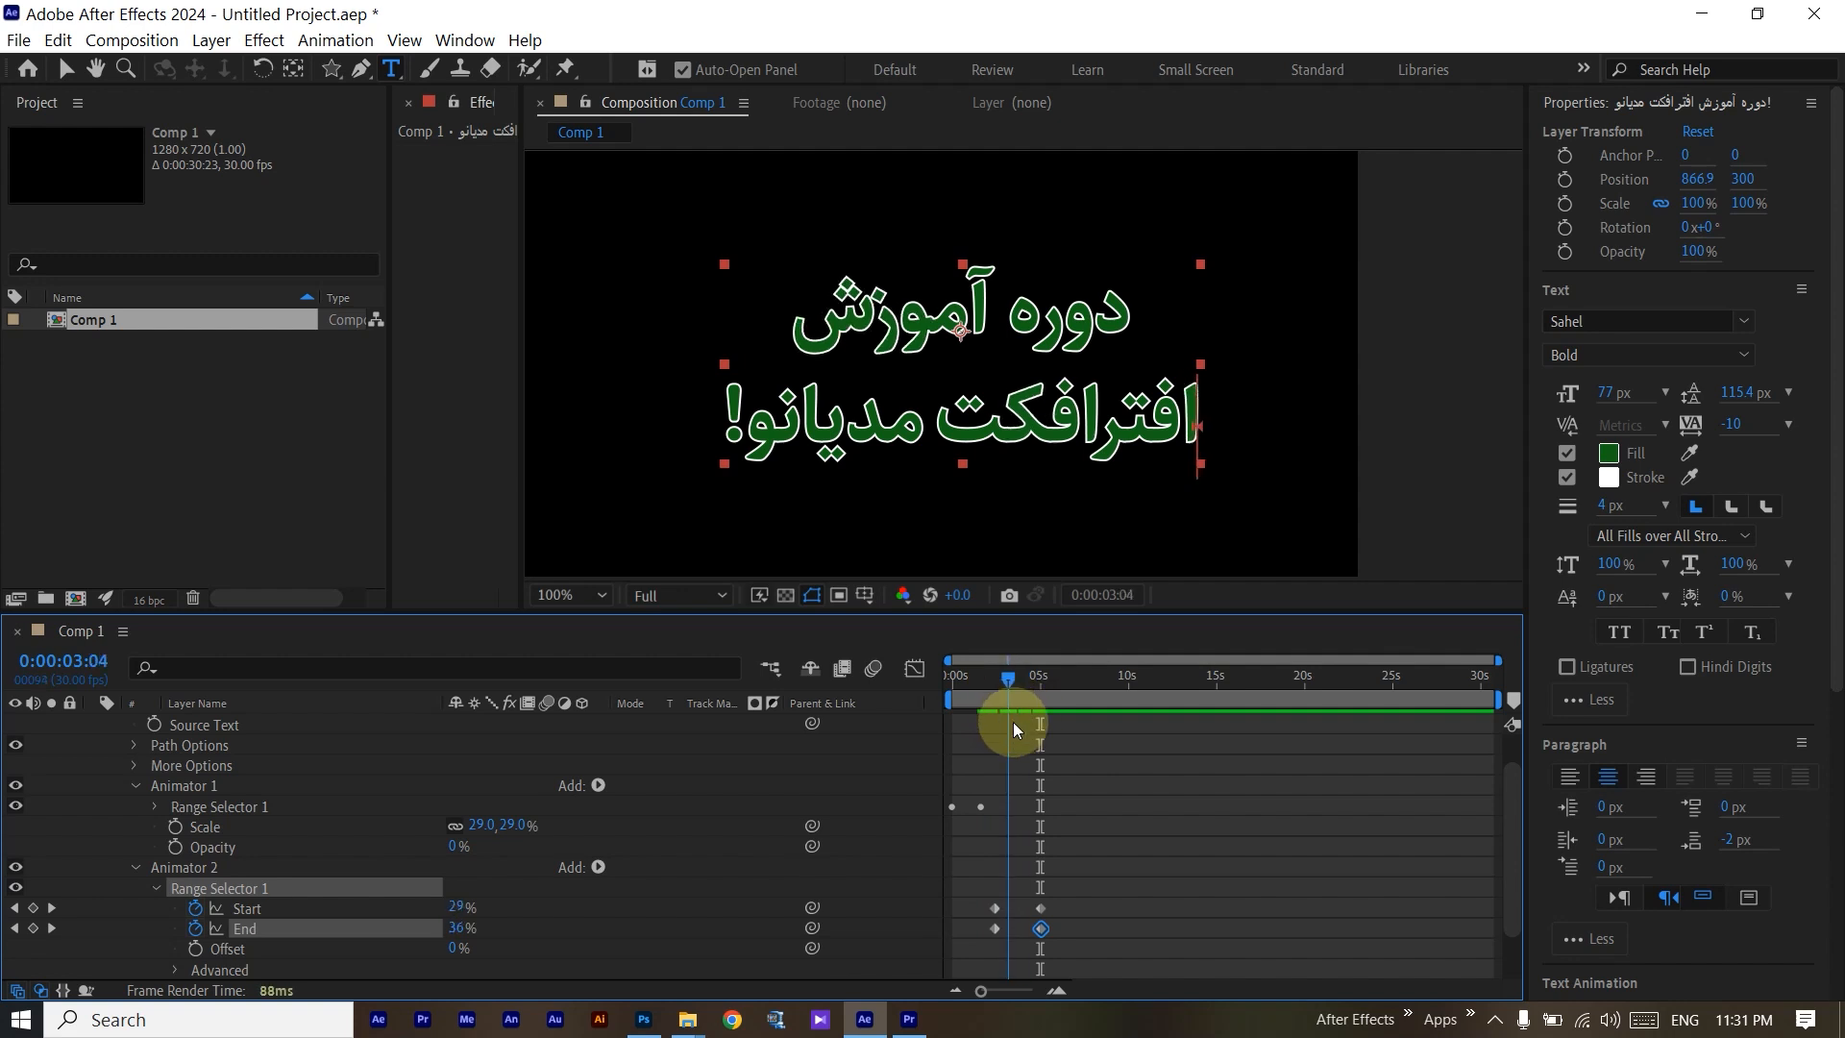
Shorten Animator 2's sweep by moving the last Start and End keyframes to just before 4 seconds, and scrub through it.
{"action": "left_click_drag", "start_coordinate": [1036, 950], "coordinate": [1047, 885]}
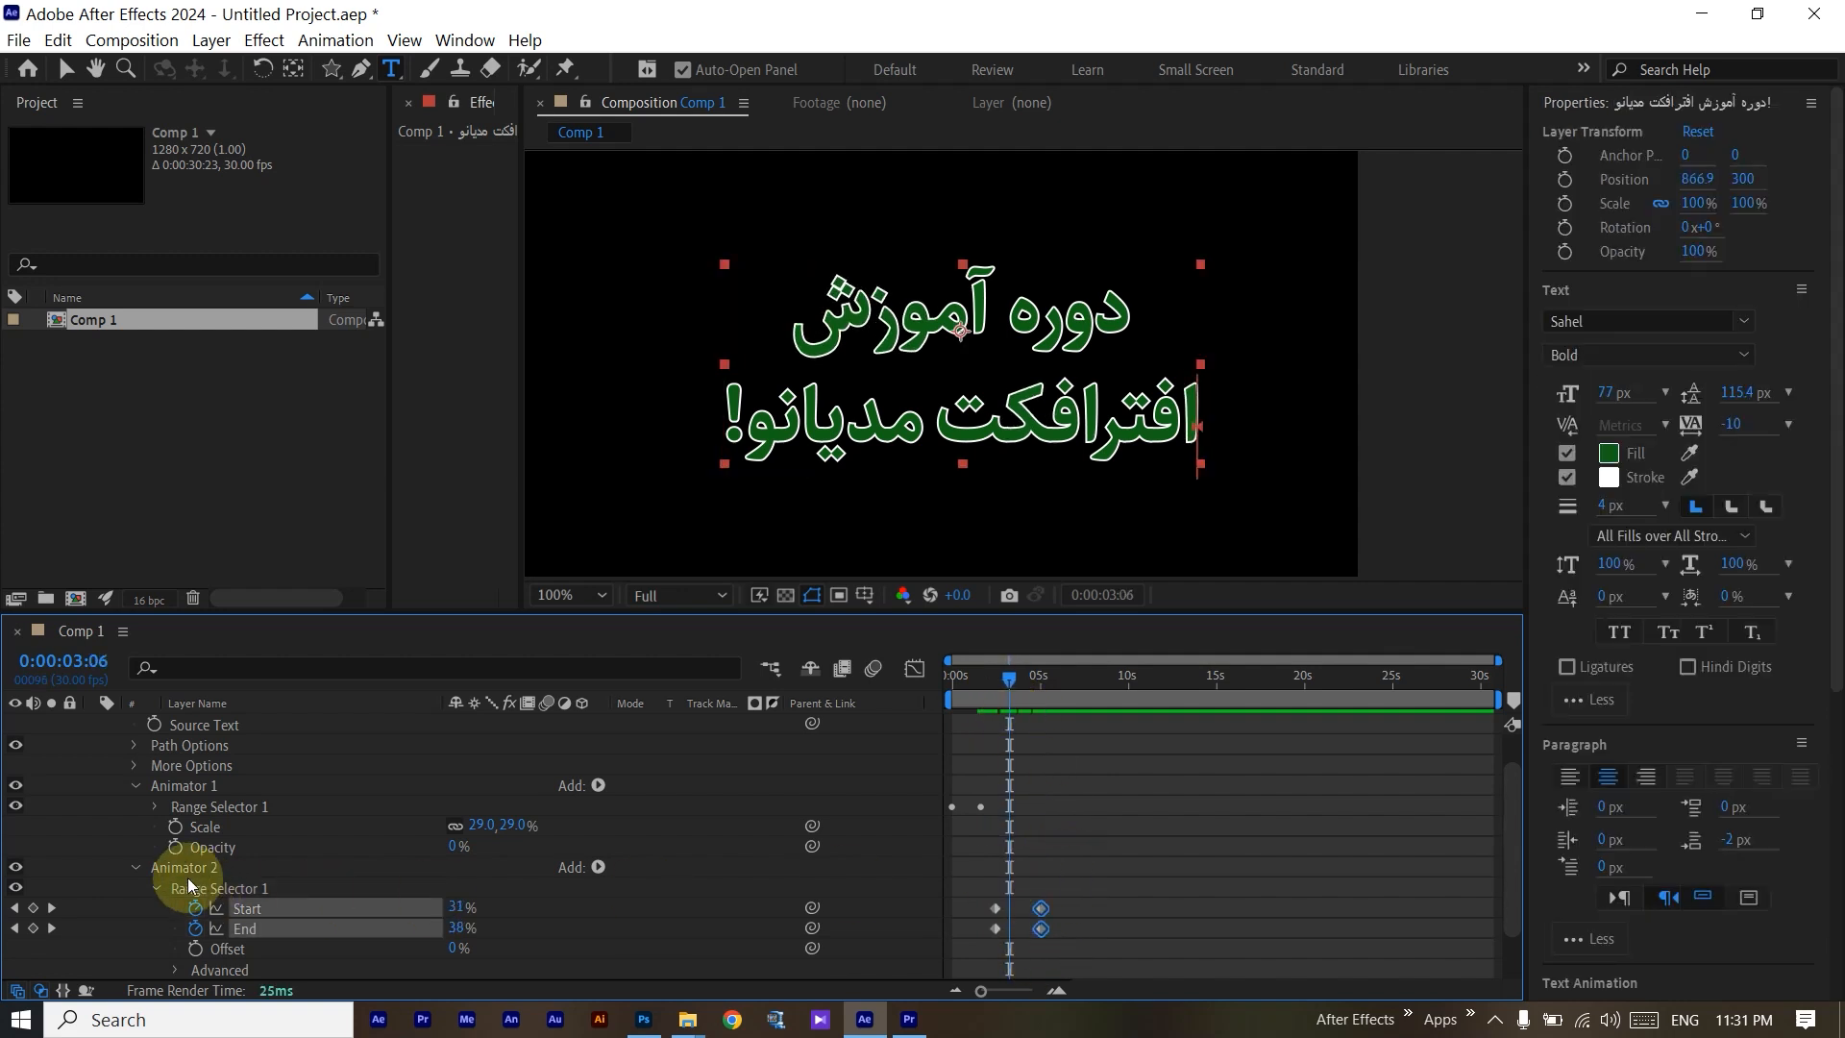
{"action": "left_click_drag", "start_coordinate": [1024, 913], "coordinate": [980, 912]}
{"action": "mouse_move", "coordinate": [989, 672]}
{"action": "left_mouse_down"}
{"action": "mouse_move", "coordinate": [949, 673]}
{"action": "mouse_move", "coordinate": [1030, 688]}
{"action": "mouse_move", "coordinate": [979, 705]}
{"action": "mouse_move", "coordinate": [999, 707]}
{"action": "left_mouse_up"}
{"action": "left_click_drag", "start_coordinate": [1001, 907], "coordinate": [1009, 908]}
{"action": "left_click", "coordinate": [1027, 904]}
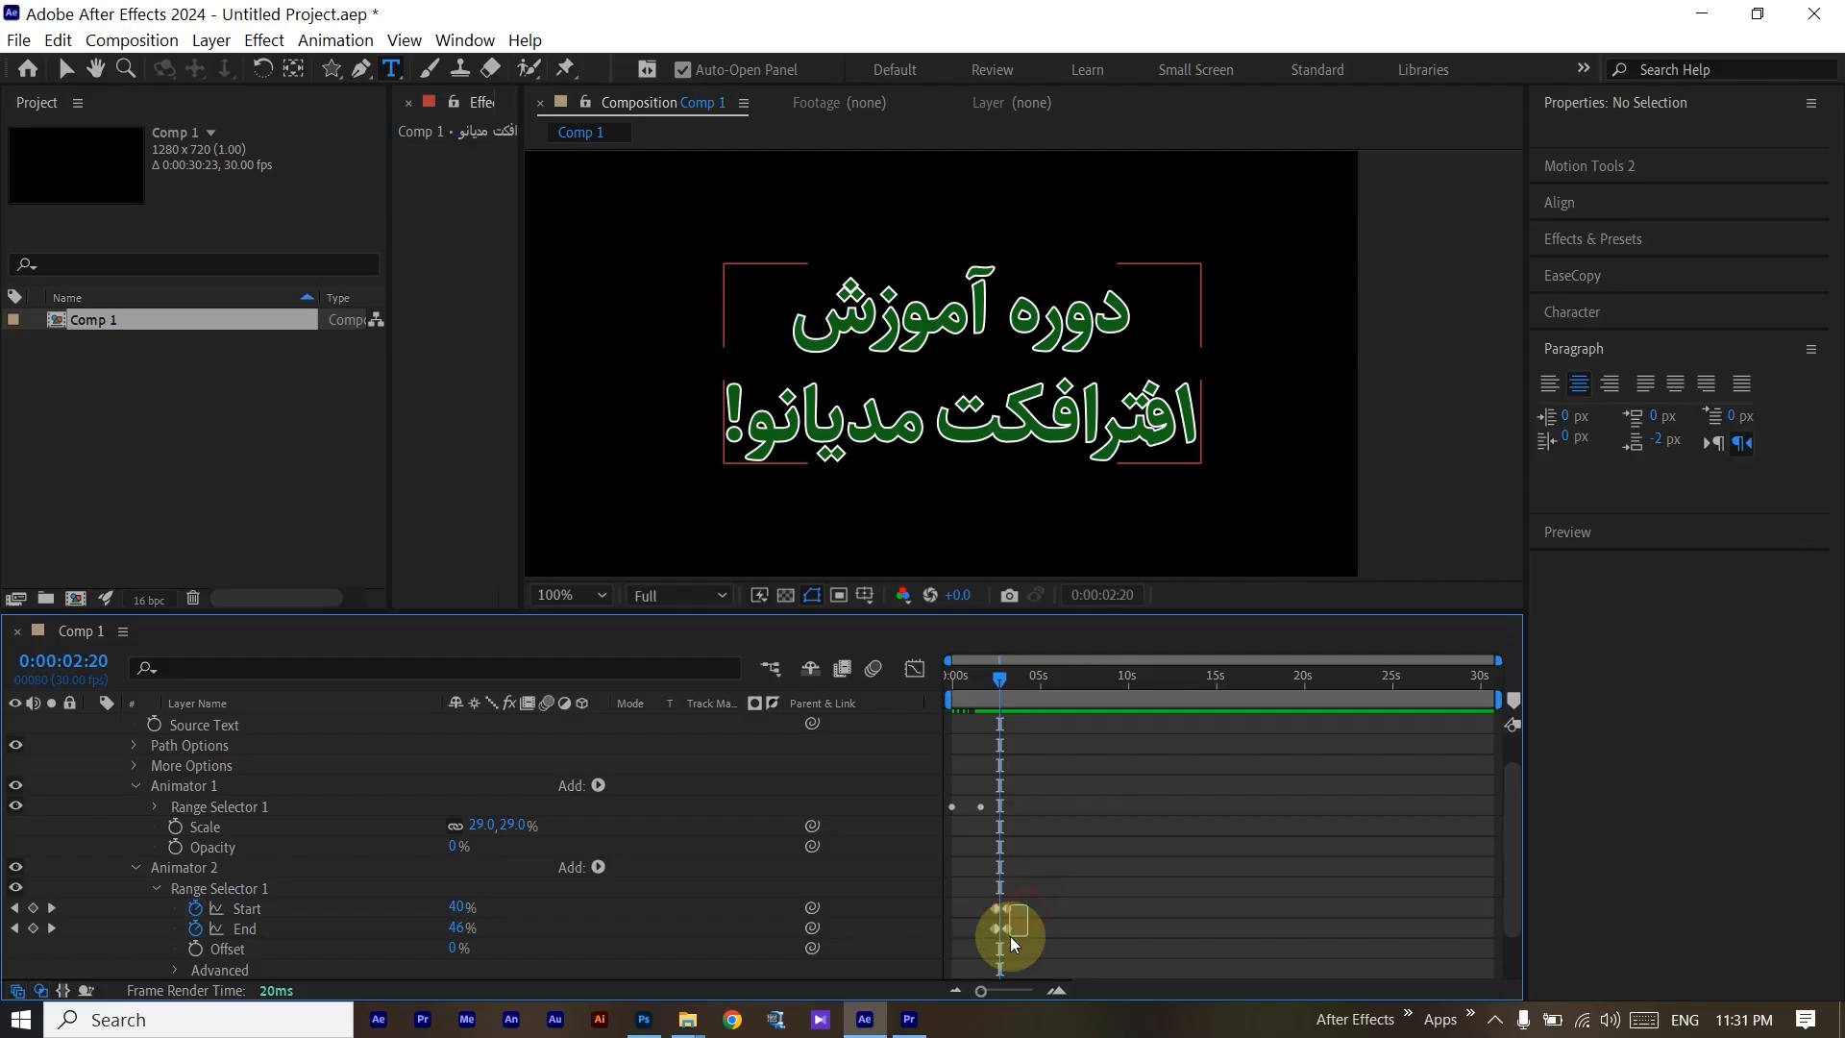
{"action": "mouse_move", "coordinate": [1009, 937]}
{"action": "left_mouse_down"}
{"action": "mouse_move", "coordinate": [989, 899]}
{"action": "mouse_move", "coordinate": [1018, 926]}
{"action": "mouse_move", "coordinate": [982, 951]}
{"action": "left_mouse_up"}
{"action": "left_click", "coordinate": [1039, 911]}
{"action": "mouse_move", "coordinate": [1002, 677]}
{"action": "left_mouse_down"}
{"action": "mouse_move", "coordinate": [981, 679]}
{"action": "mouse_move", "coordinate": [1026, 678]}
{"action": "left_mouse_up"}
{"action": "left_click", "coordinate": [1114, 776]}
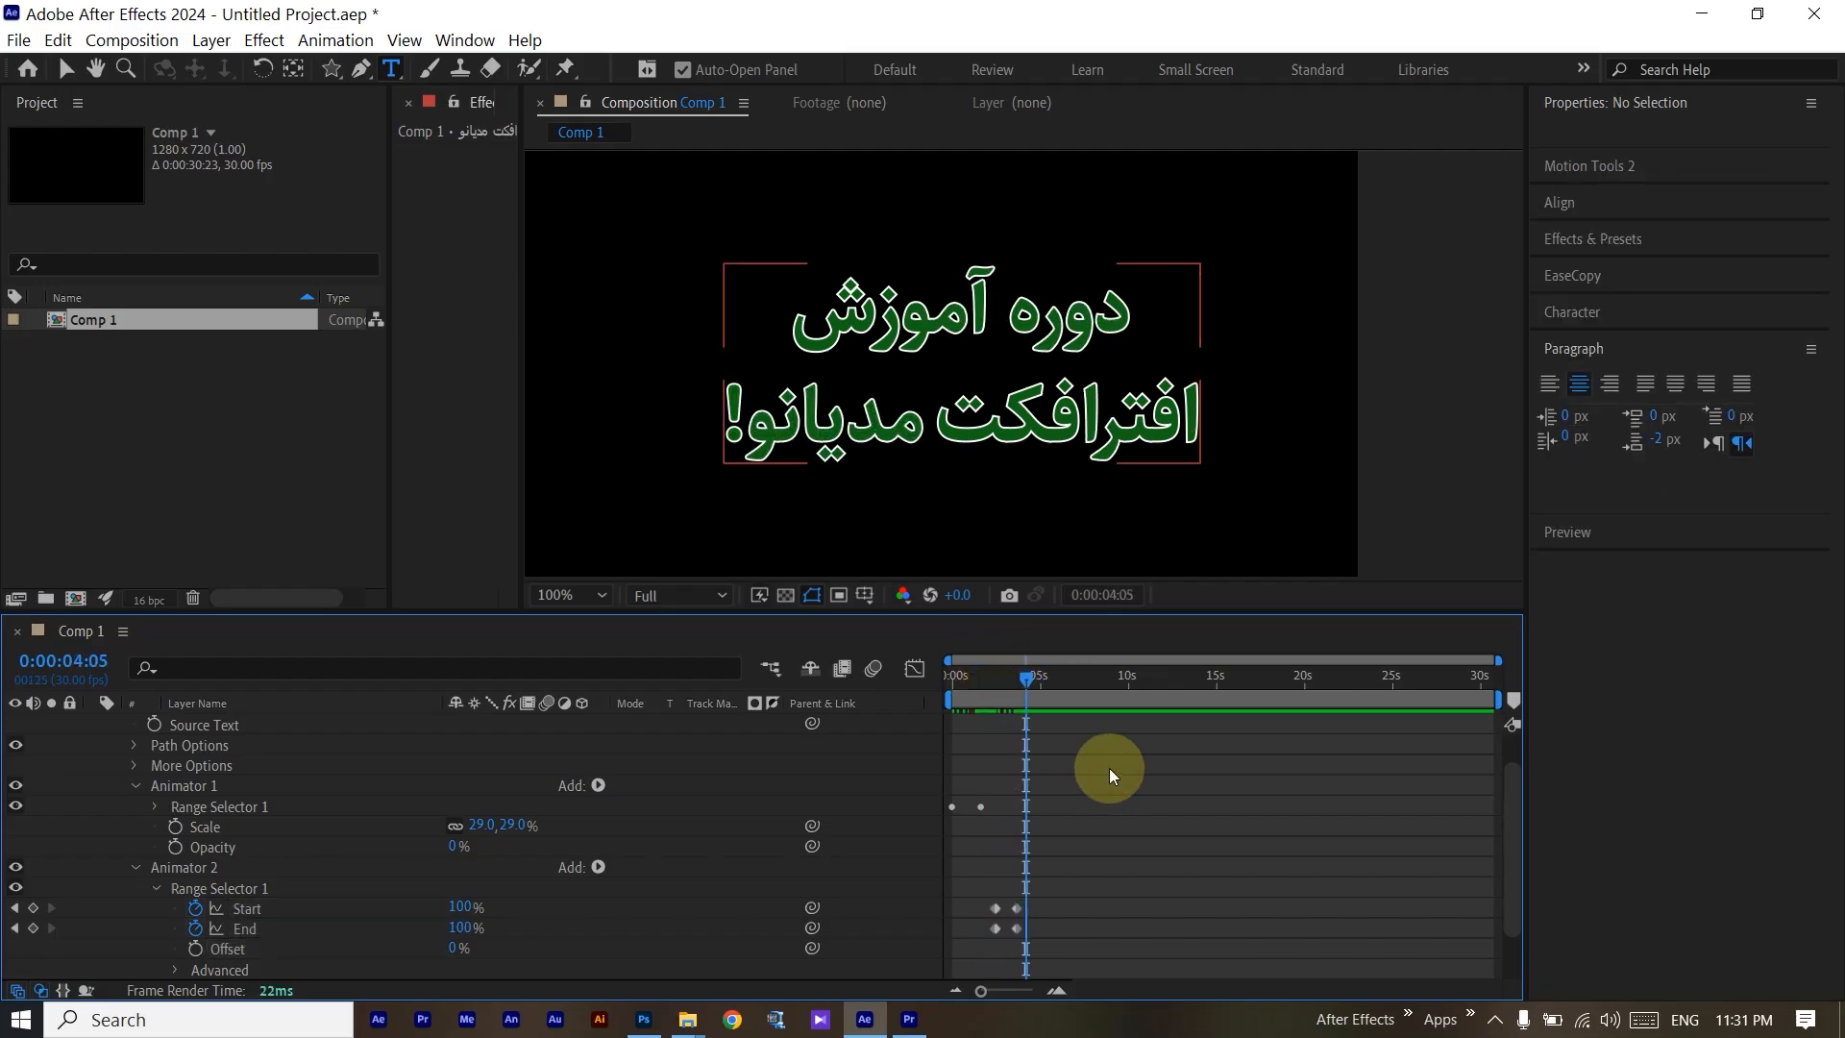
Compare the timing of the title layer's Animator 1 and Animator 2 keyframes and scrub through both animations.
{"action": "left_click", "coordinate": [135, 865]}
{"action": "left_click", "coordinate": [136, 826]}
{"action": "left_click", "coordinate": [96, 730]}
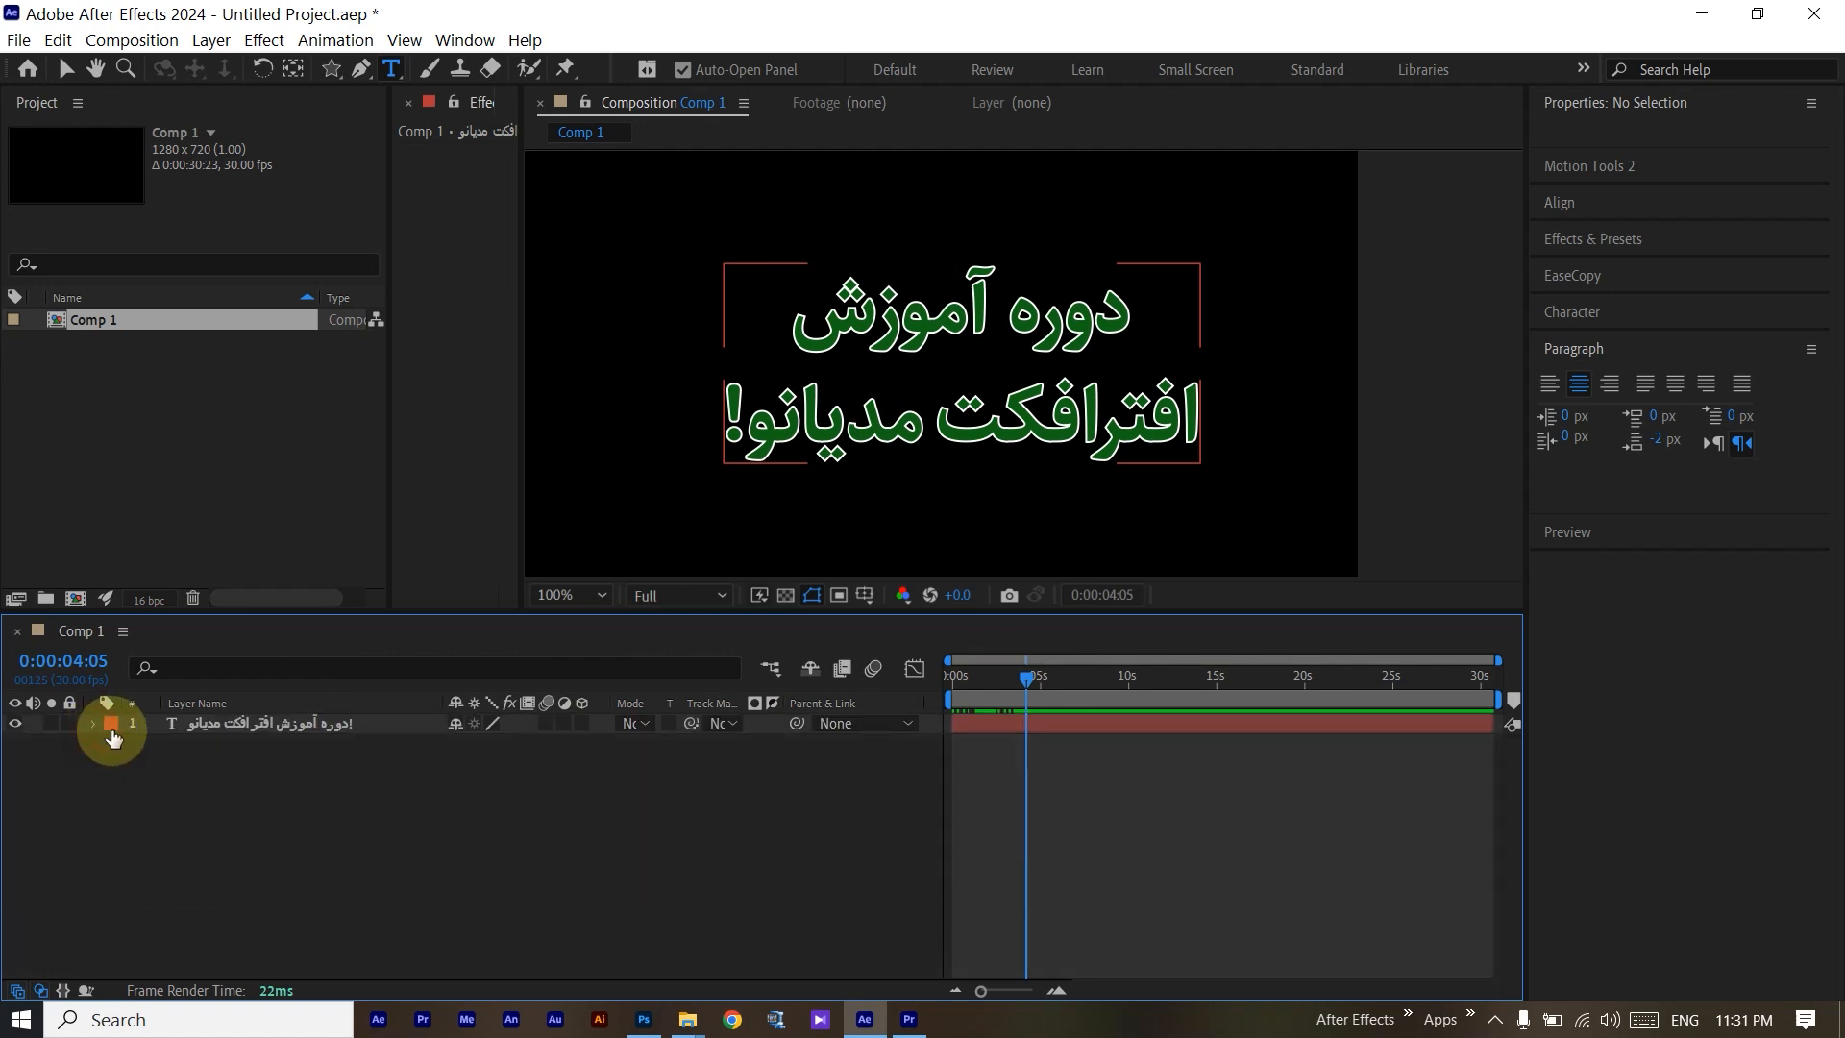
{"action": "left_click", "coordinate": [194, 728]}
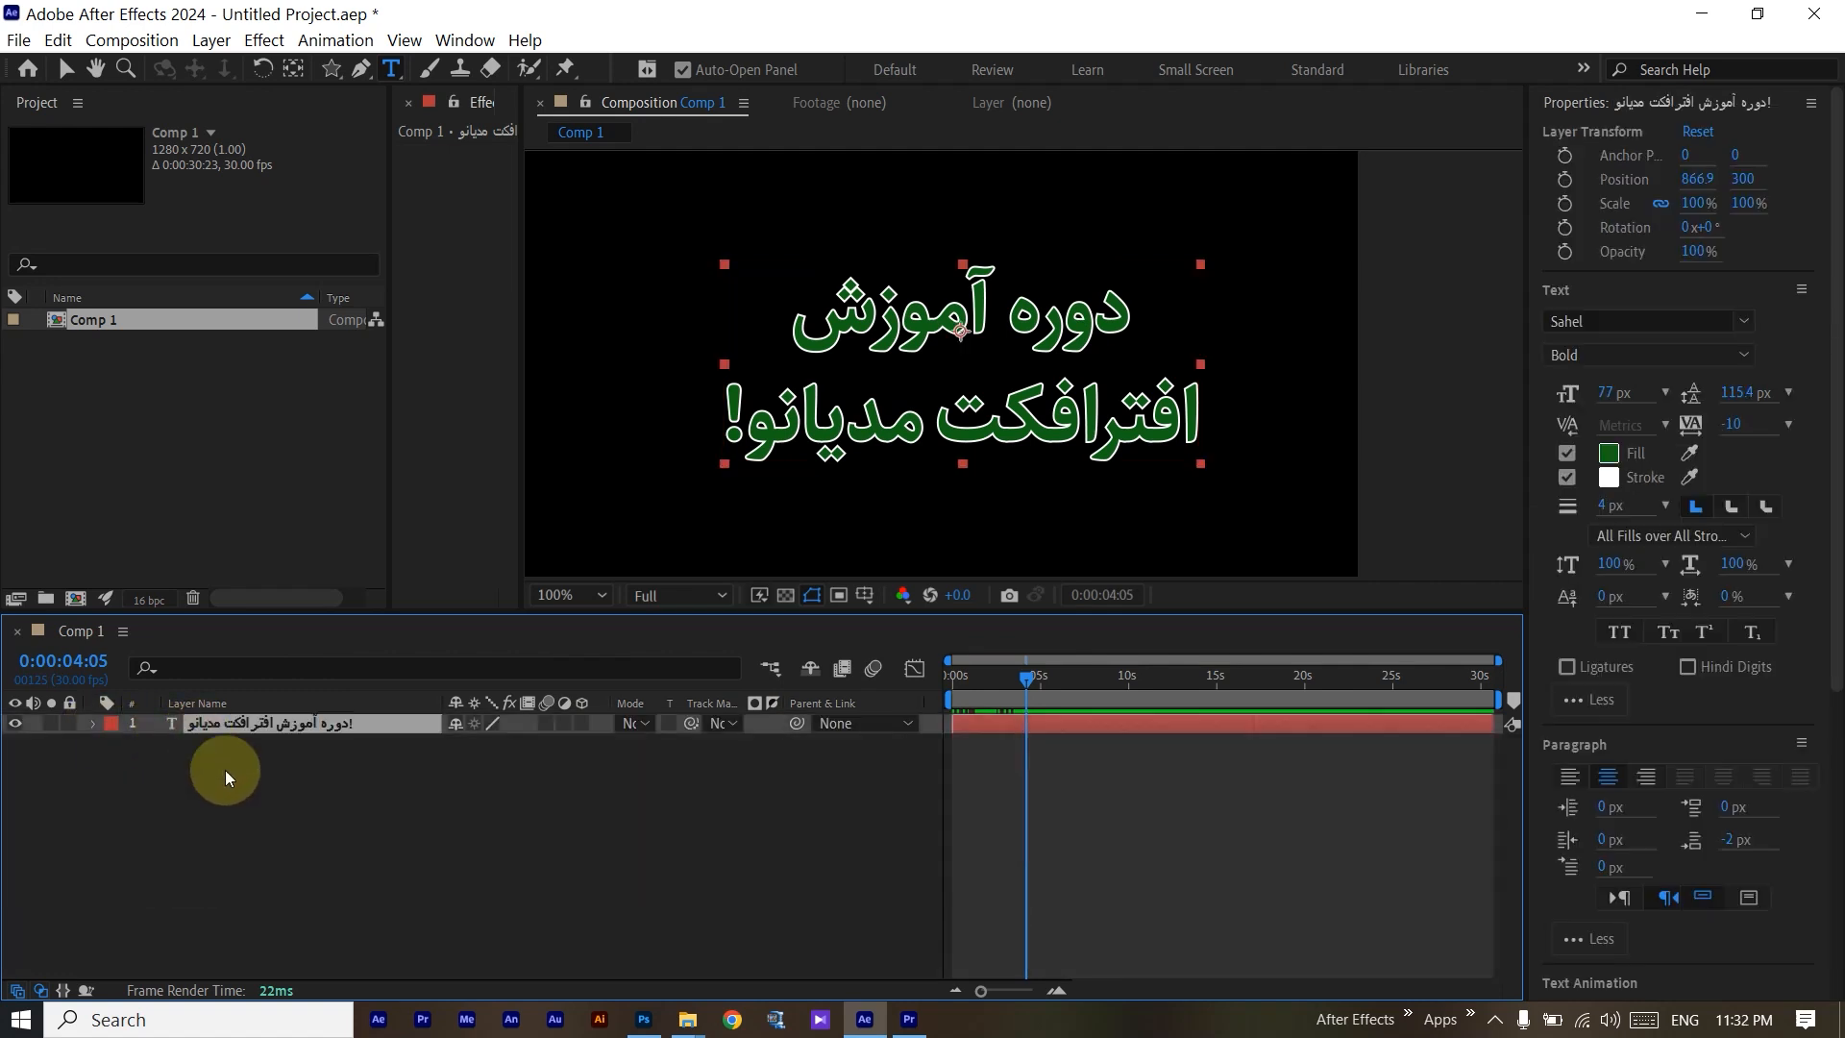
{"action": "left_click", "coordinate": [245, 788]}
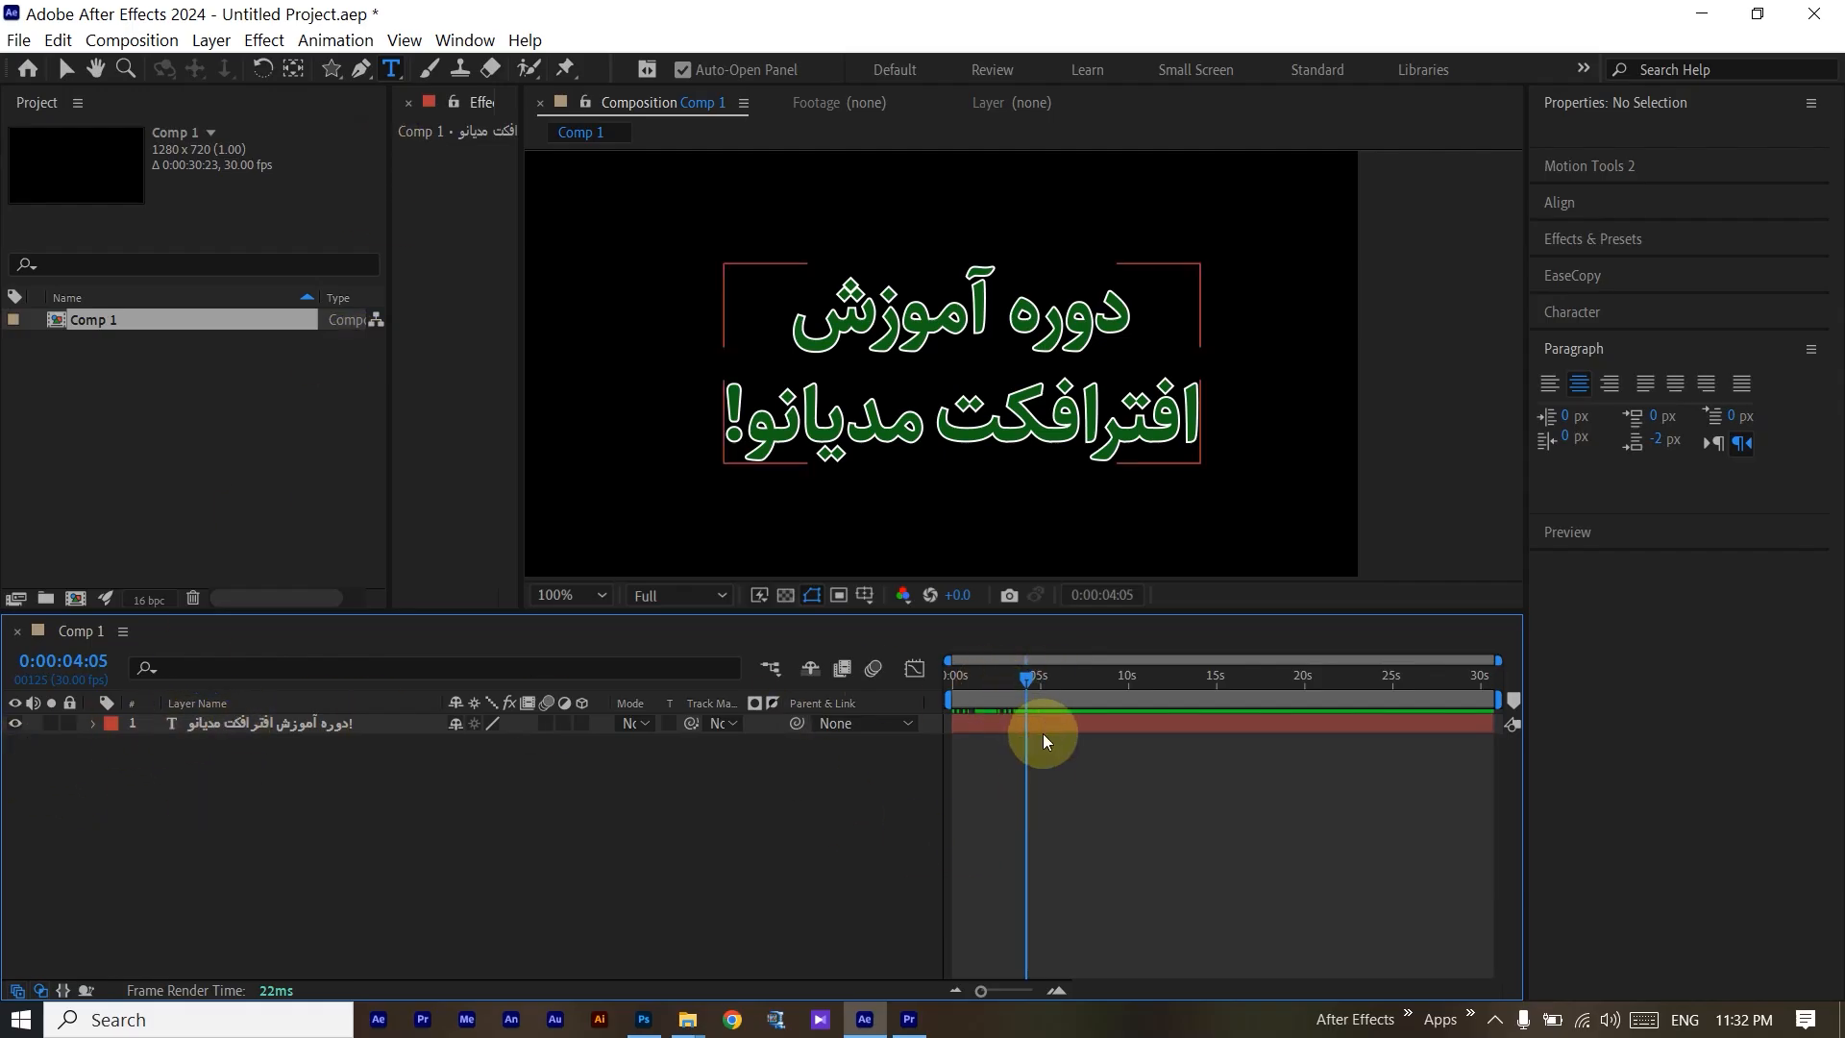
{"action": "left_click", "coordinate": [94, 724]}
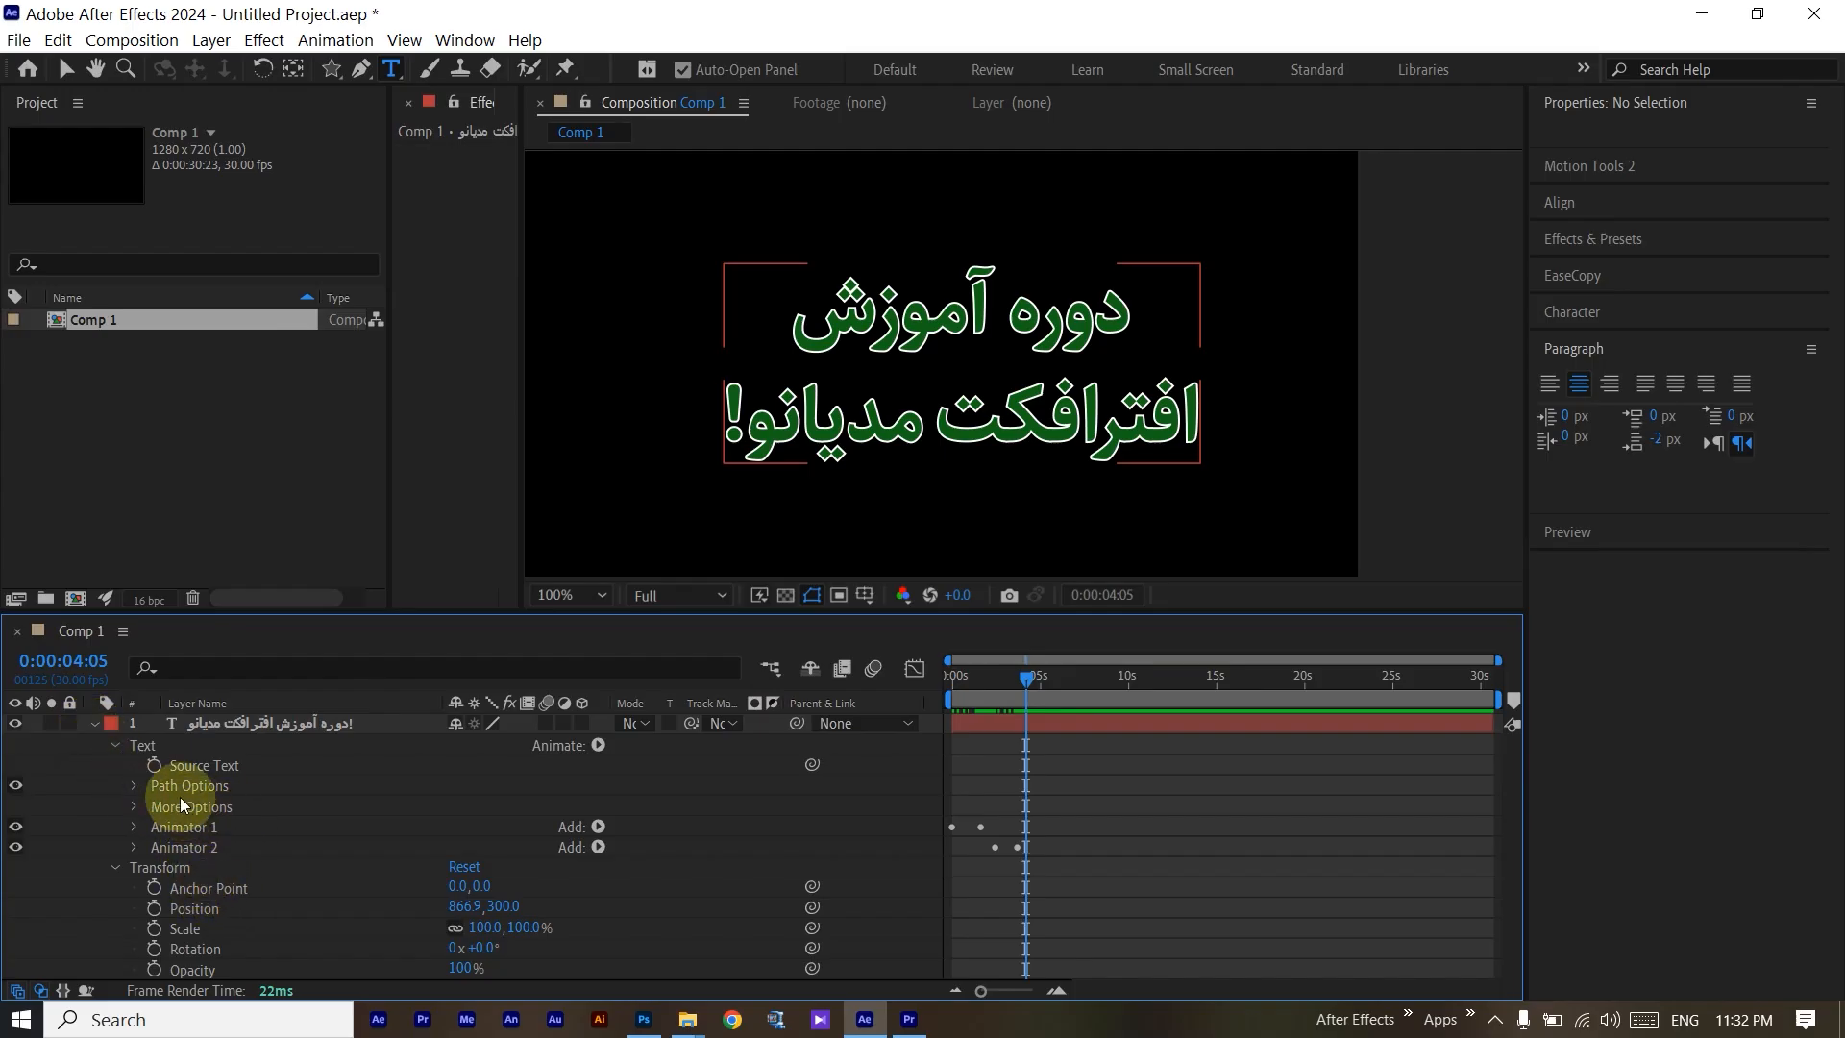
{"action": "left_click", "coordinate": [93, 725]}
{"action": "left_click", "coordinate": [94, 724]}
{"action": "left_click", "coordinate": [198, 828]}
{"action": "left_click_drag", "start_coordinate": [1024, 680], "coordinate": [954, 679]}
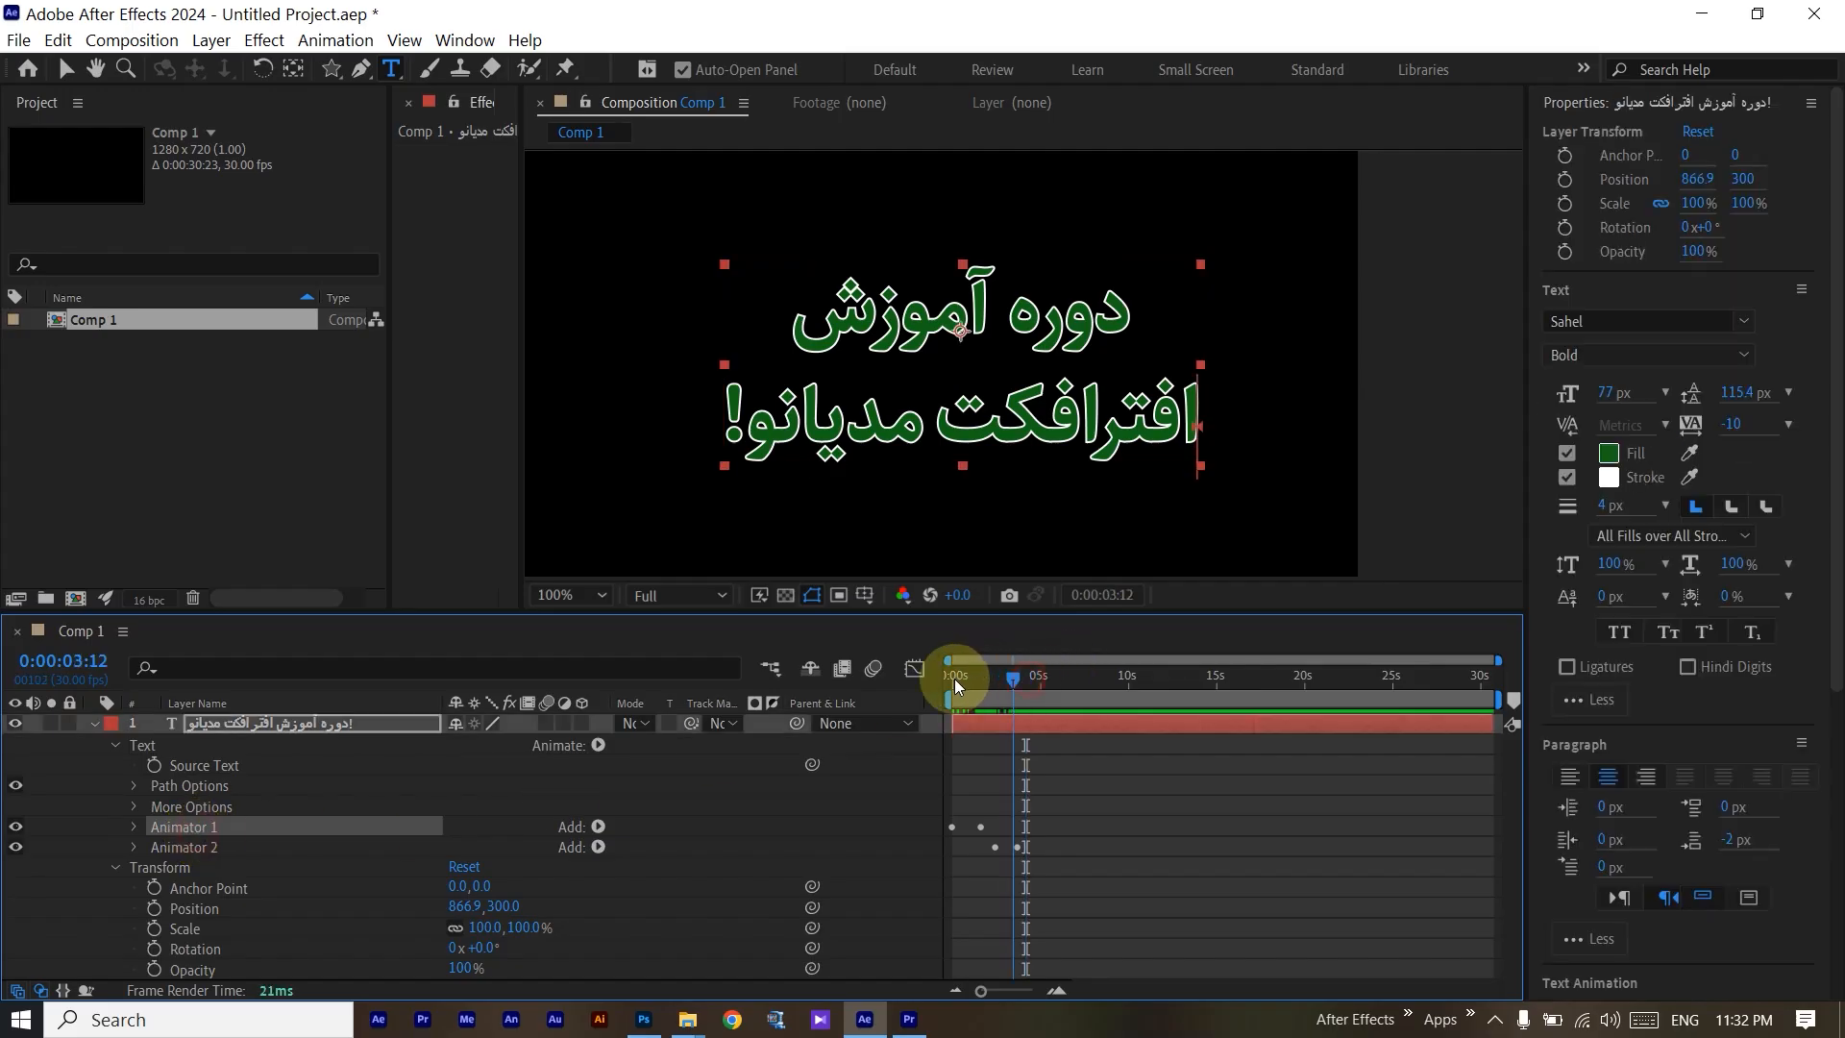
{"action": "left_click_drag", "start_coordinate": [978, 684], "coordinate": [1026, 709]}
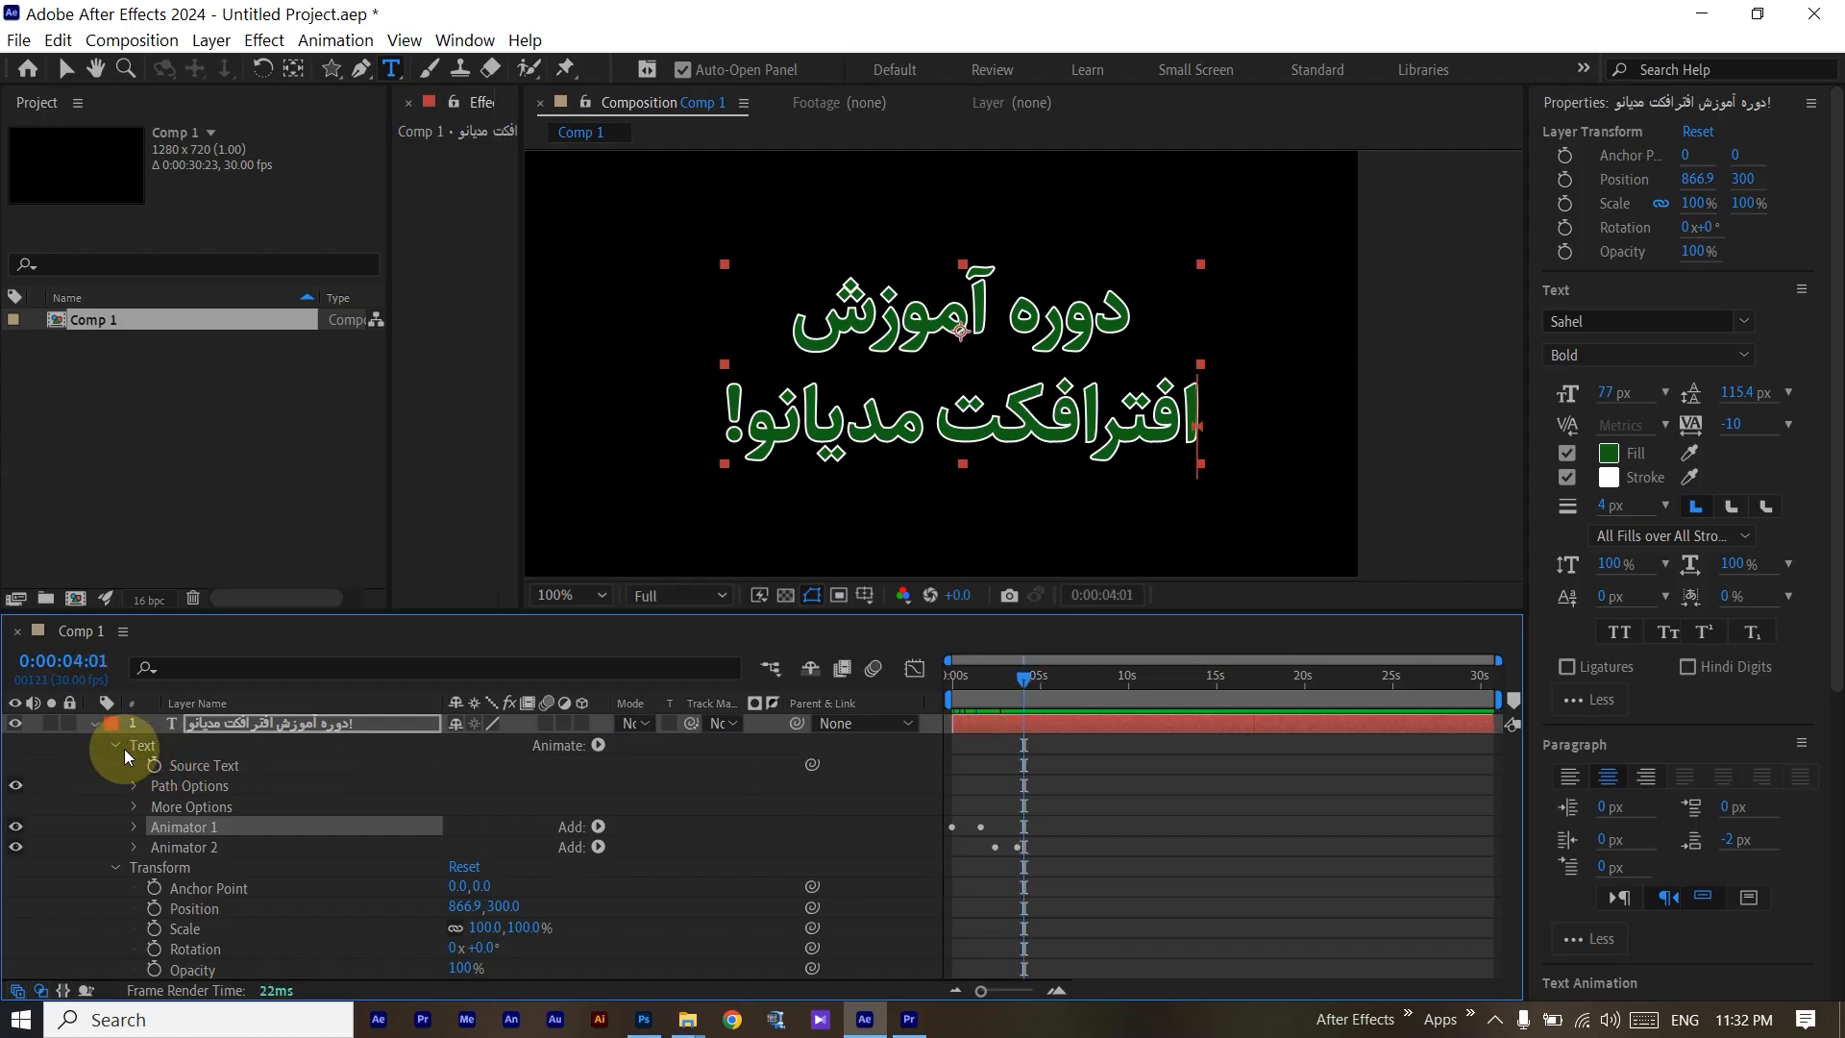
Collapse the title layer's properties and hide the layer in the composition.
{"action": "left_click", "coordinate": [93, 724]}
{"action": "left_click", "coordinate": [210, 842]}
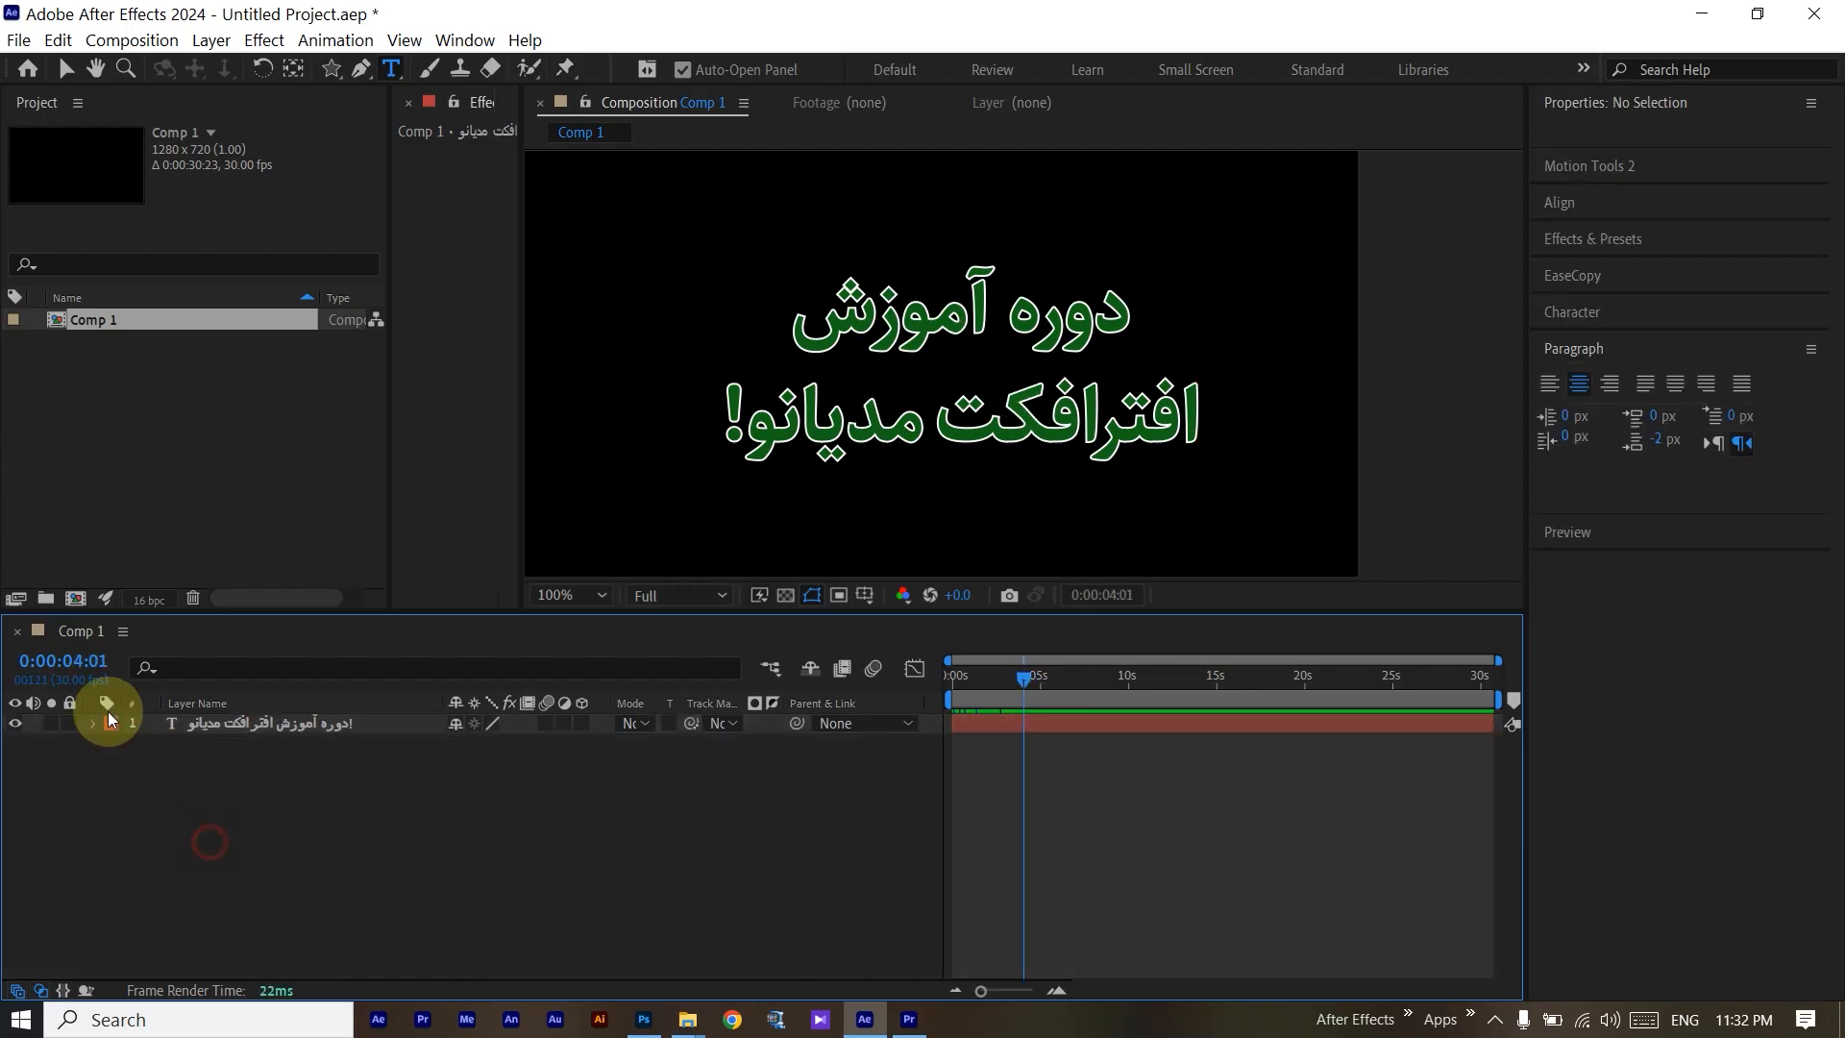
{"action": "left_click", "coordinate": [15, 722]}
Create a new text layer reading "متن تست" in the upper part of the composition.
{"action": "left_click", "coordinate": [1103, 333]}
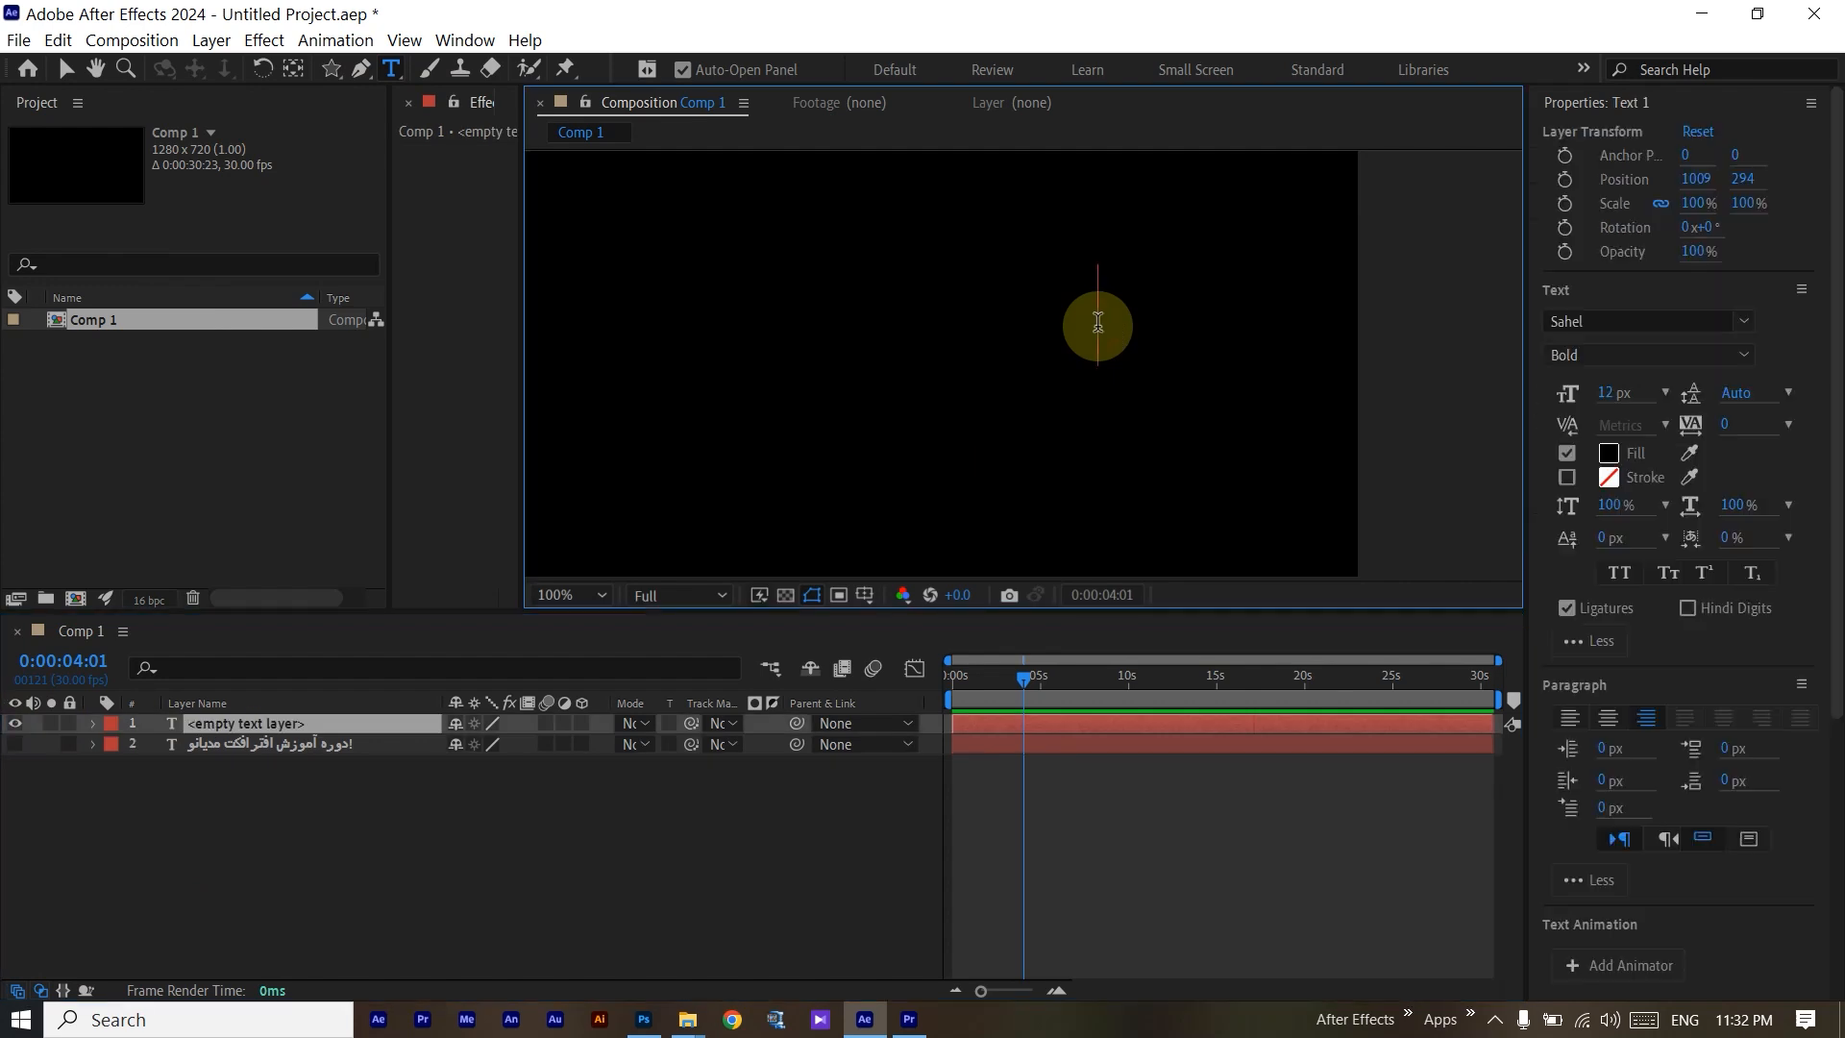
{"action": "type", "text": "l"}
{"action": "key", "text": "BackSpace"}
{"action": "key", "text": "alt+shift"}
{"action": "type", "text": "متن "}
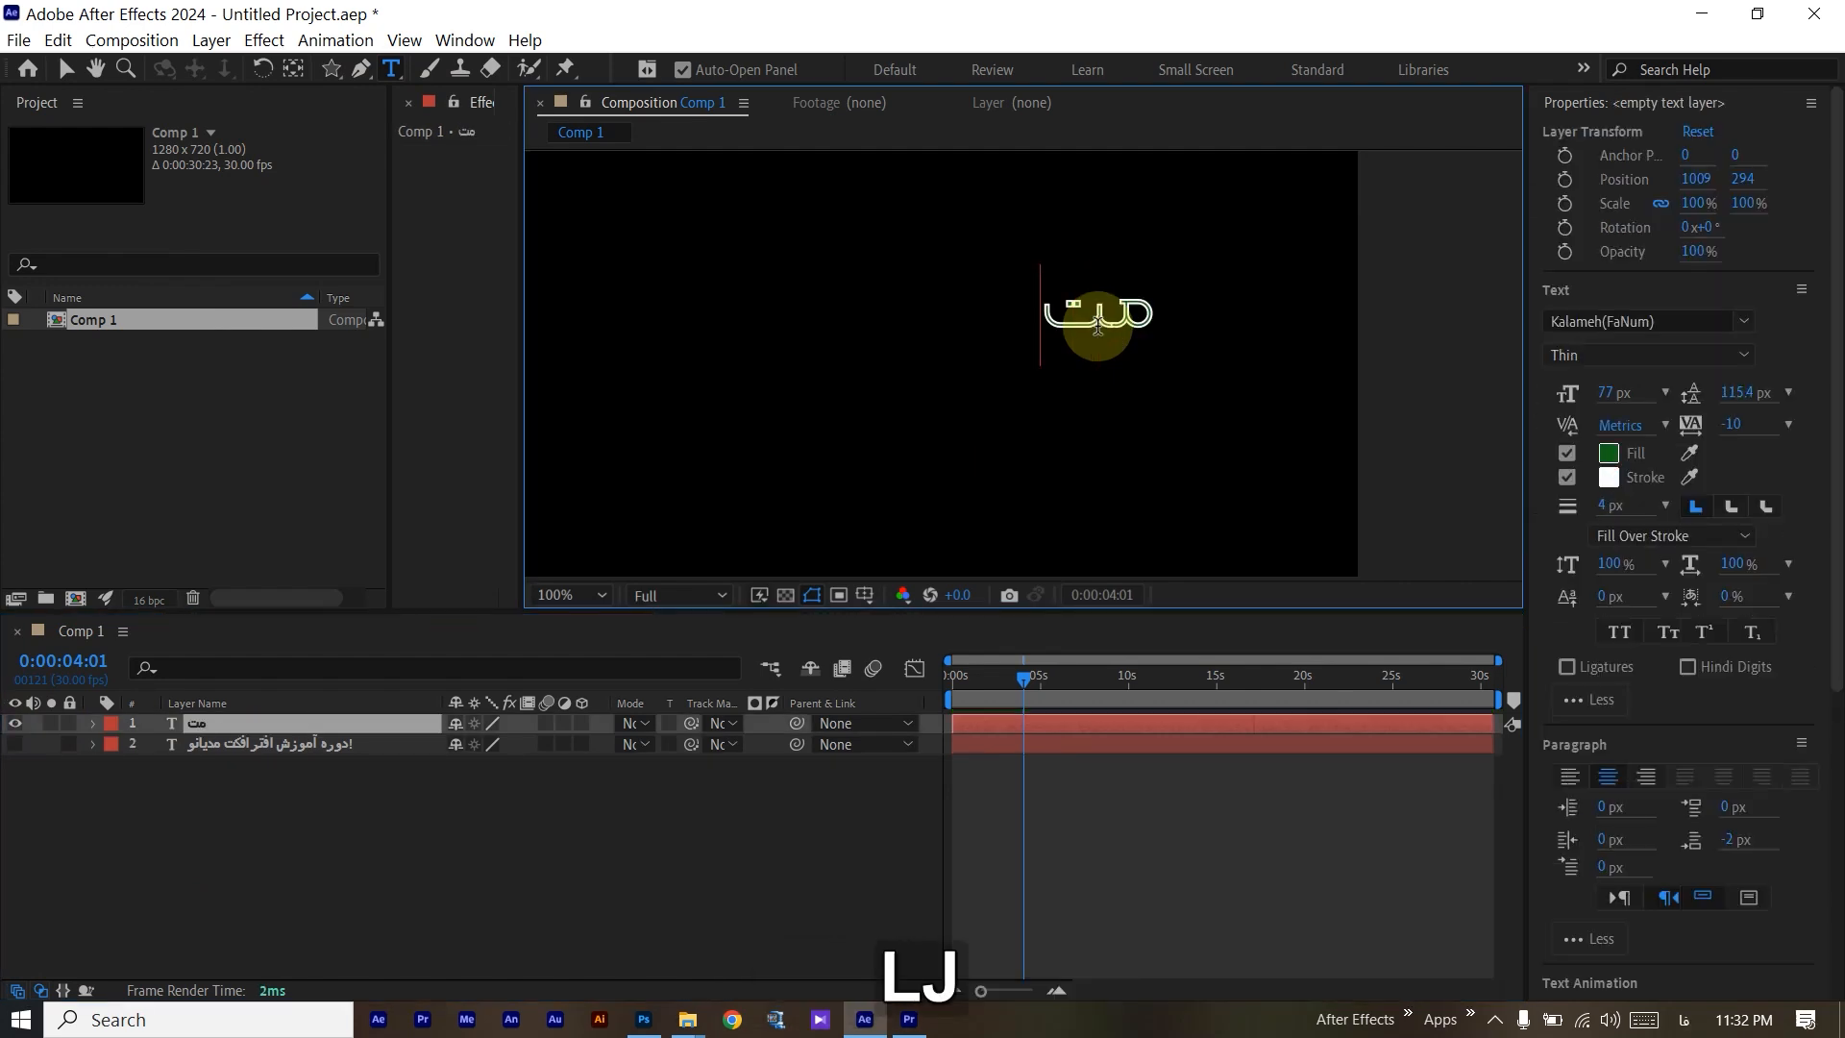
{"action": "type", "text": "اسا"}
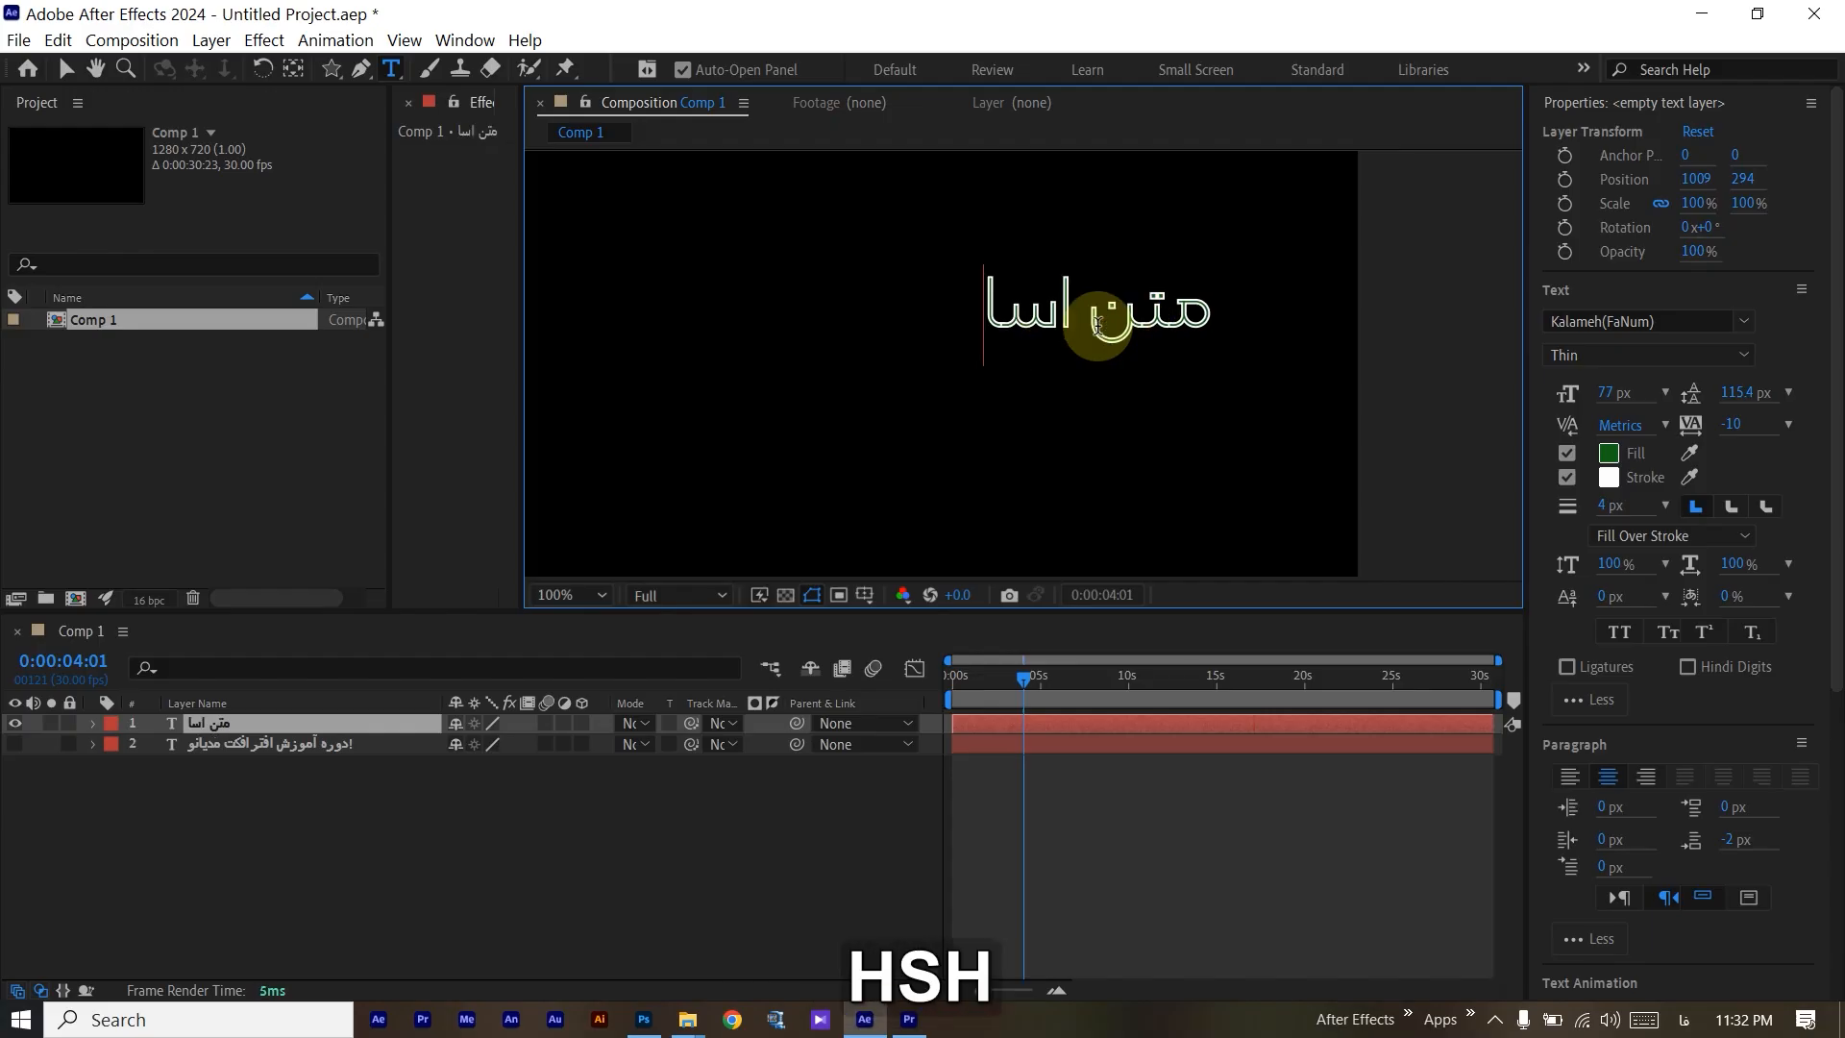
{"action": "key", "text": "BackSpace"}
{"action": "key", "text": "BackSpace"}
{"action": "key", "text": "BackSpace"}
{"action": "type", "text": "ت"}
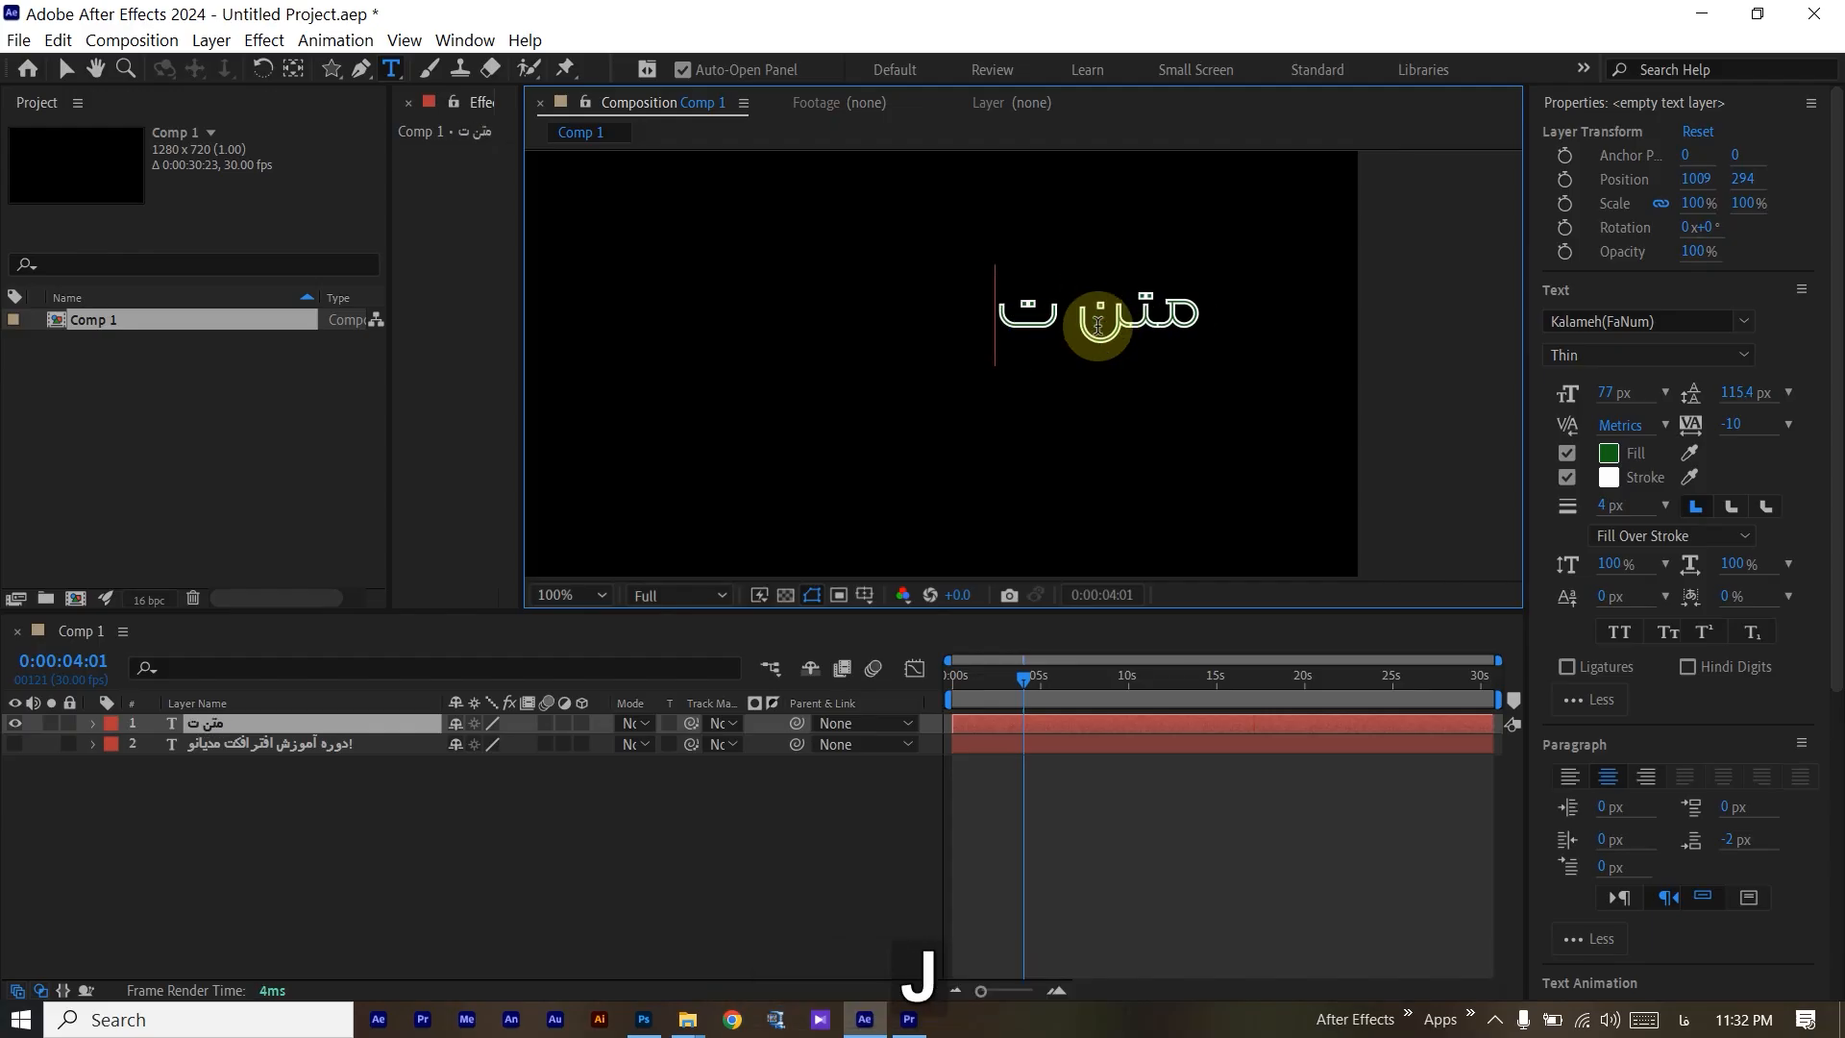
{"action": "type", "text": "ست"}
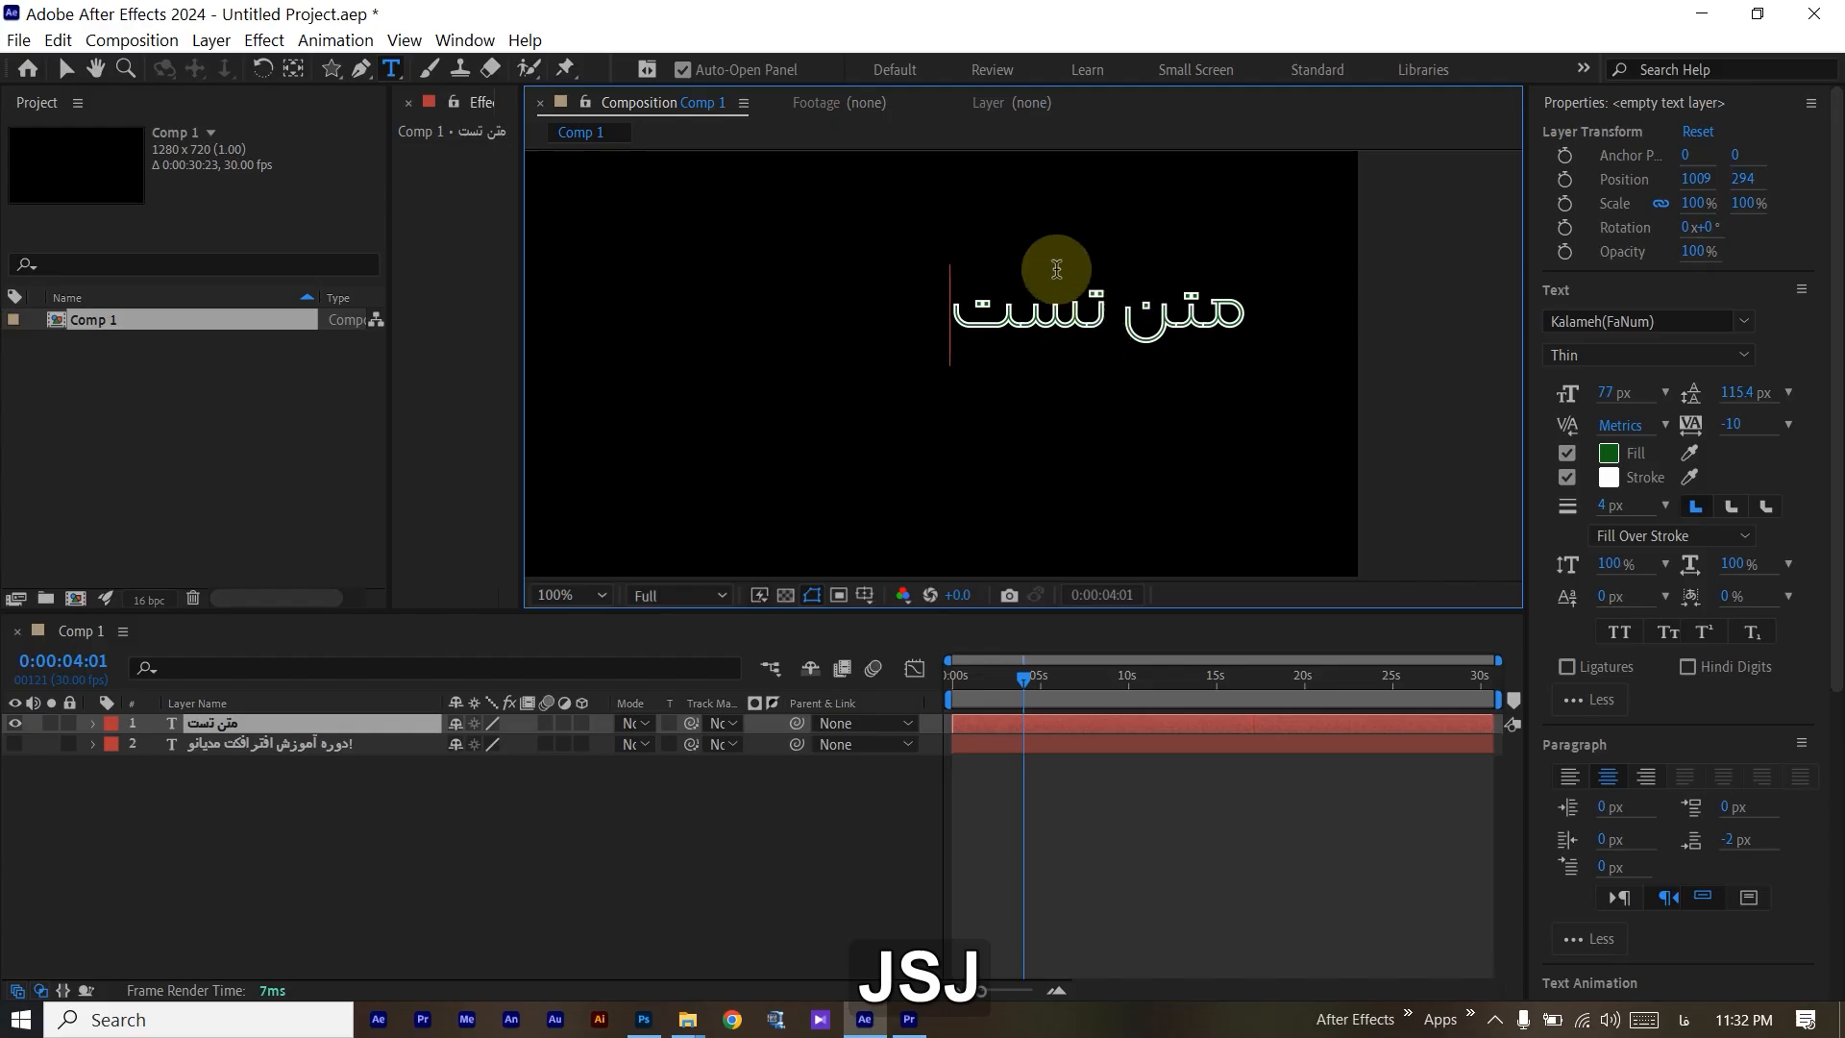
{"action": "left_click", "coordinate": [617, 857]}
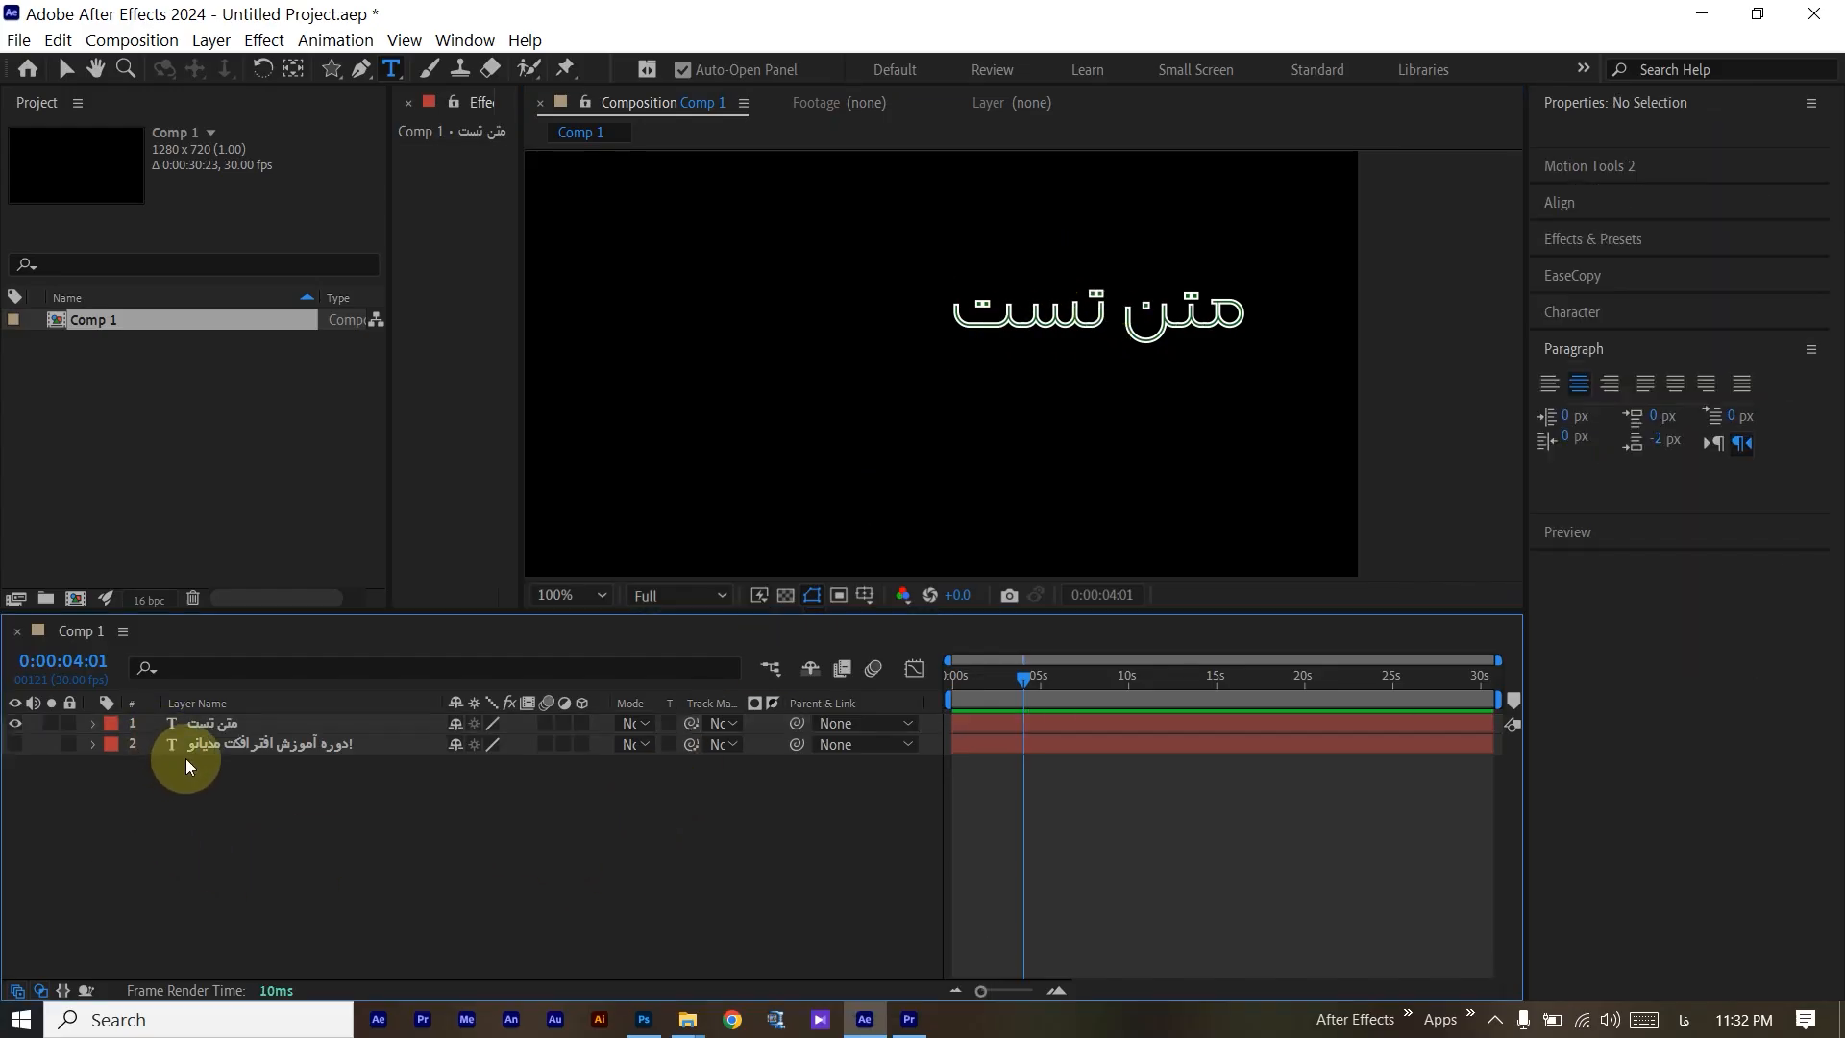
Copy Animator 1 and Animator 2 from the title layer and paste them onto the "متن تست" layer at 0:00:03:21.
{"action": "left_click", "coordinate": [159, 746]}
{"action": "left_click", "coordinate": [93, 744]}
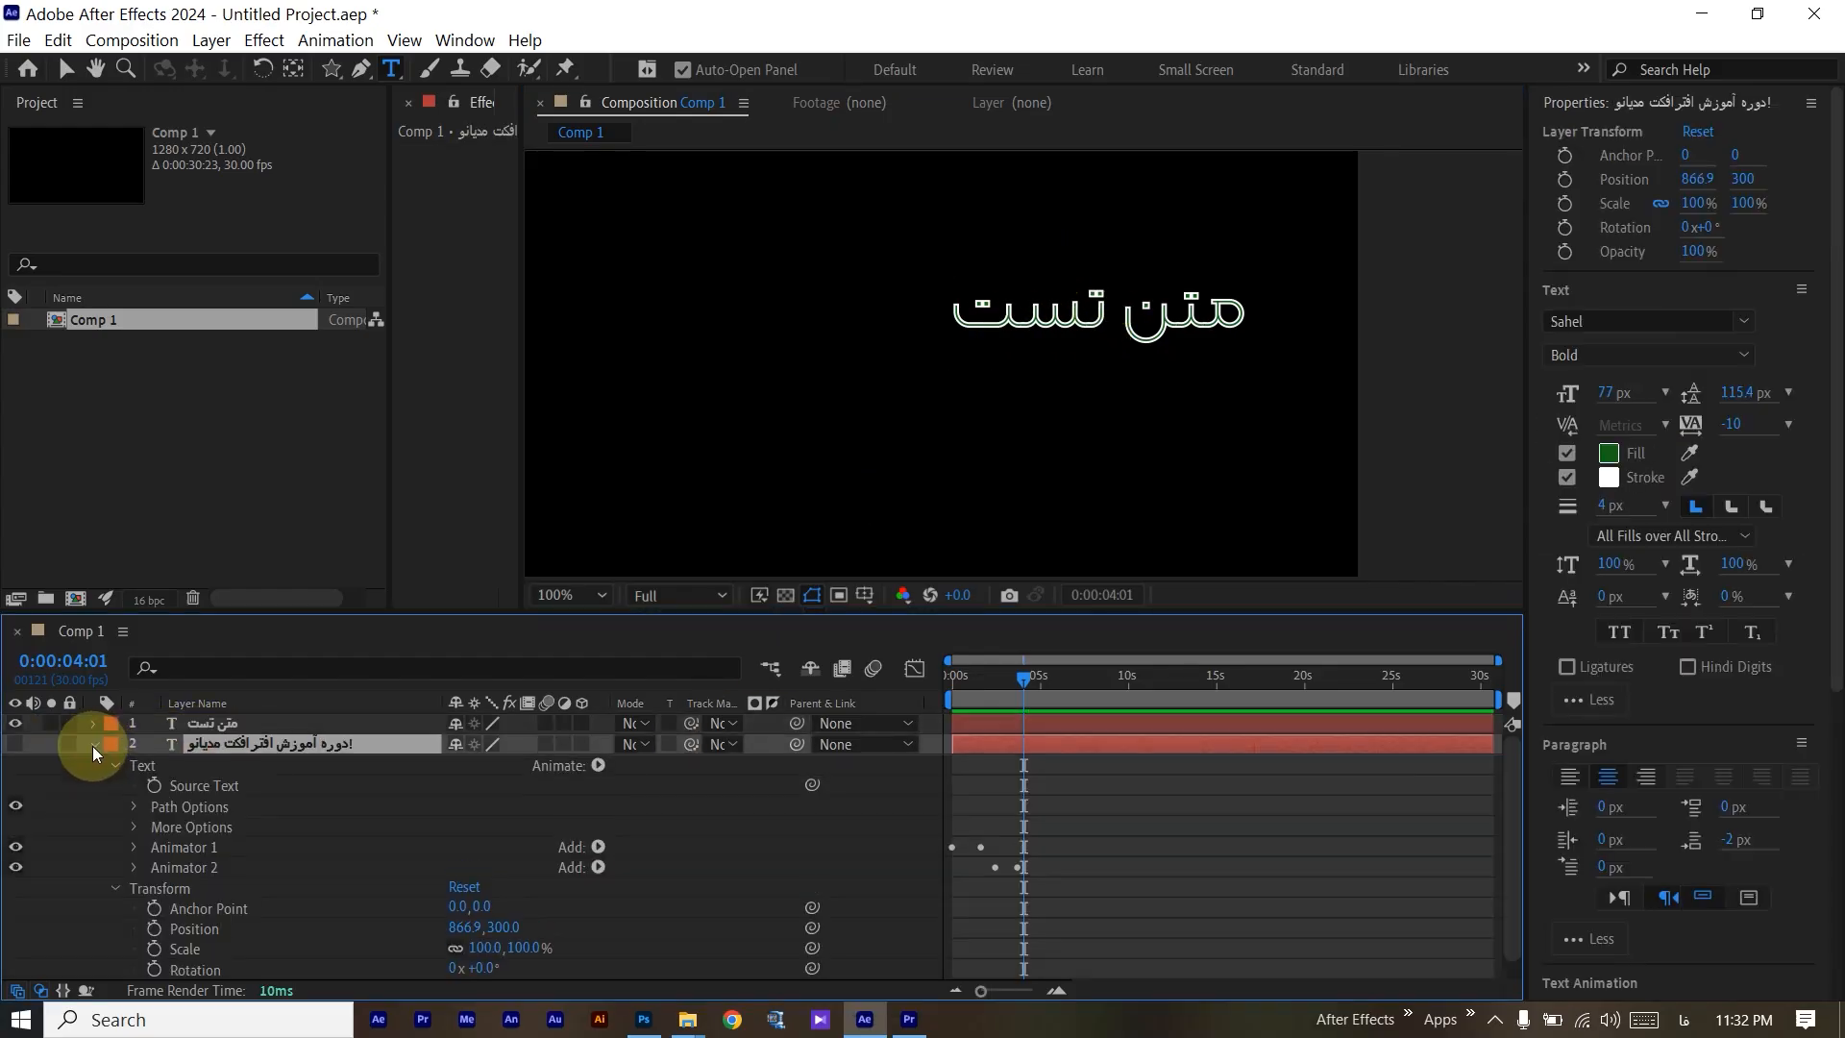
{"action": "left_click", "coordinate": [204, 844]}
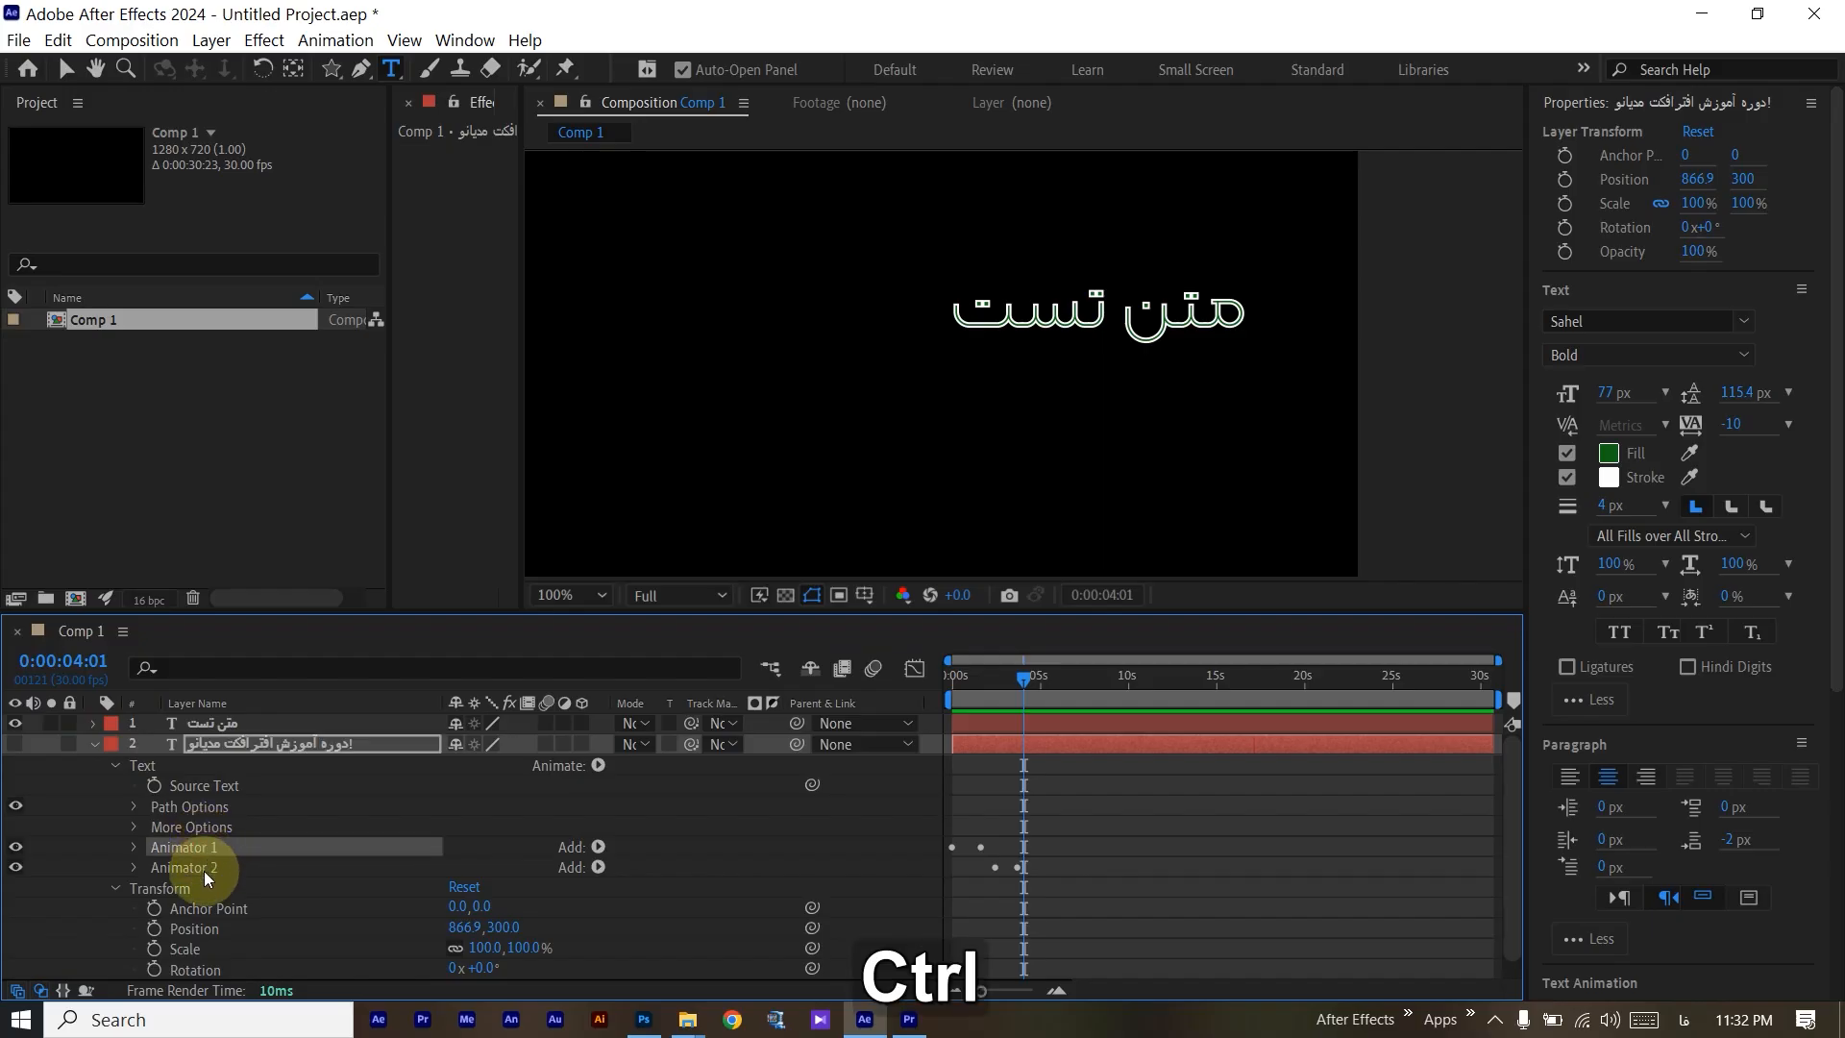
{"action": "left_click", "coordinate": [204, 869], "text": "ctrl"}
{"action": "key", "text": "ctrl+c"}
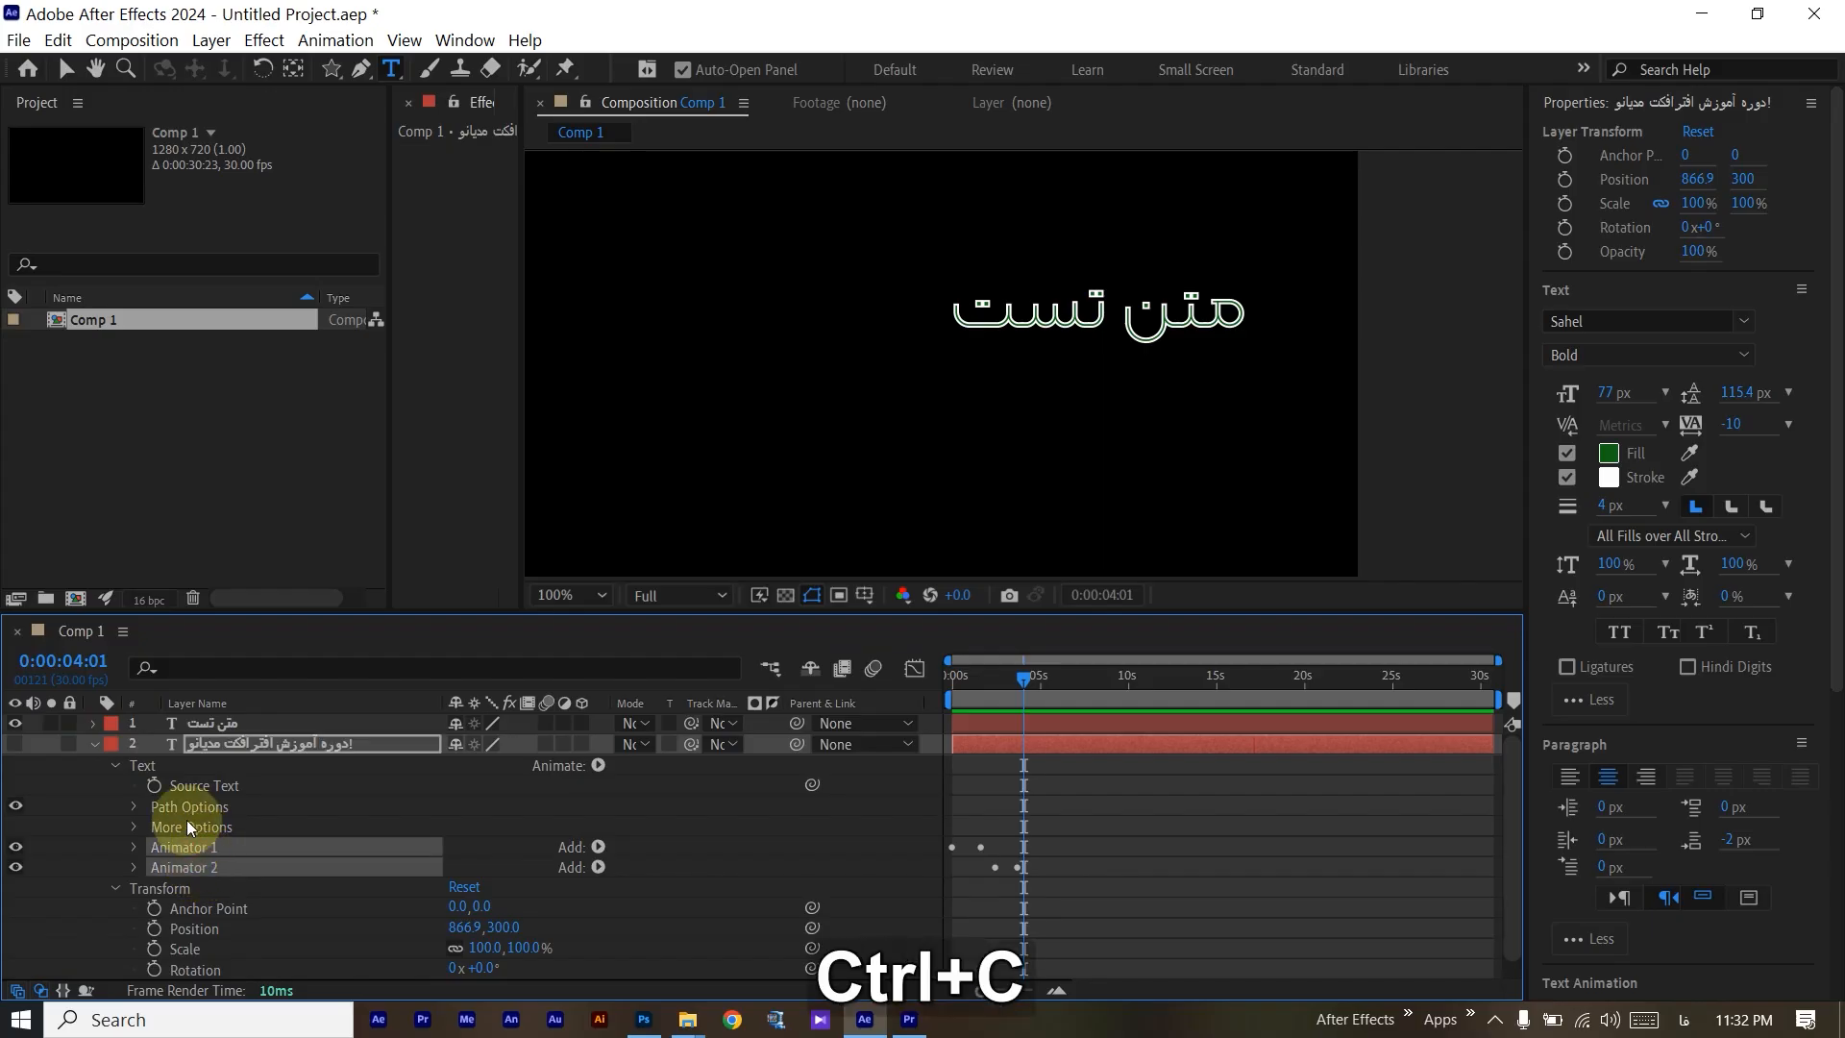
{"action": "left_click", "coordinate": [200, 724]}
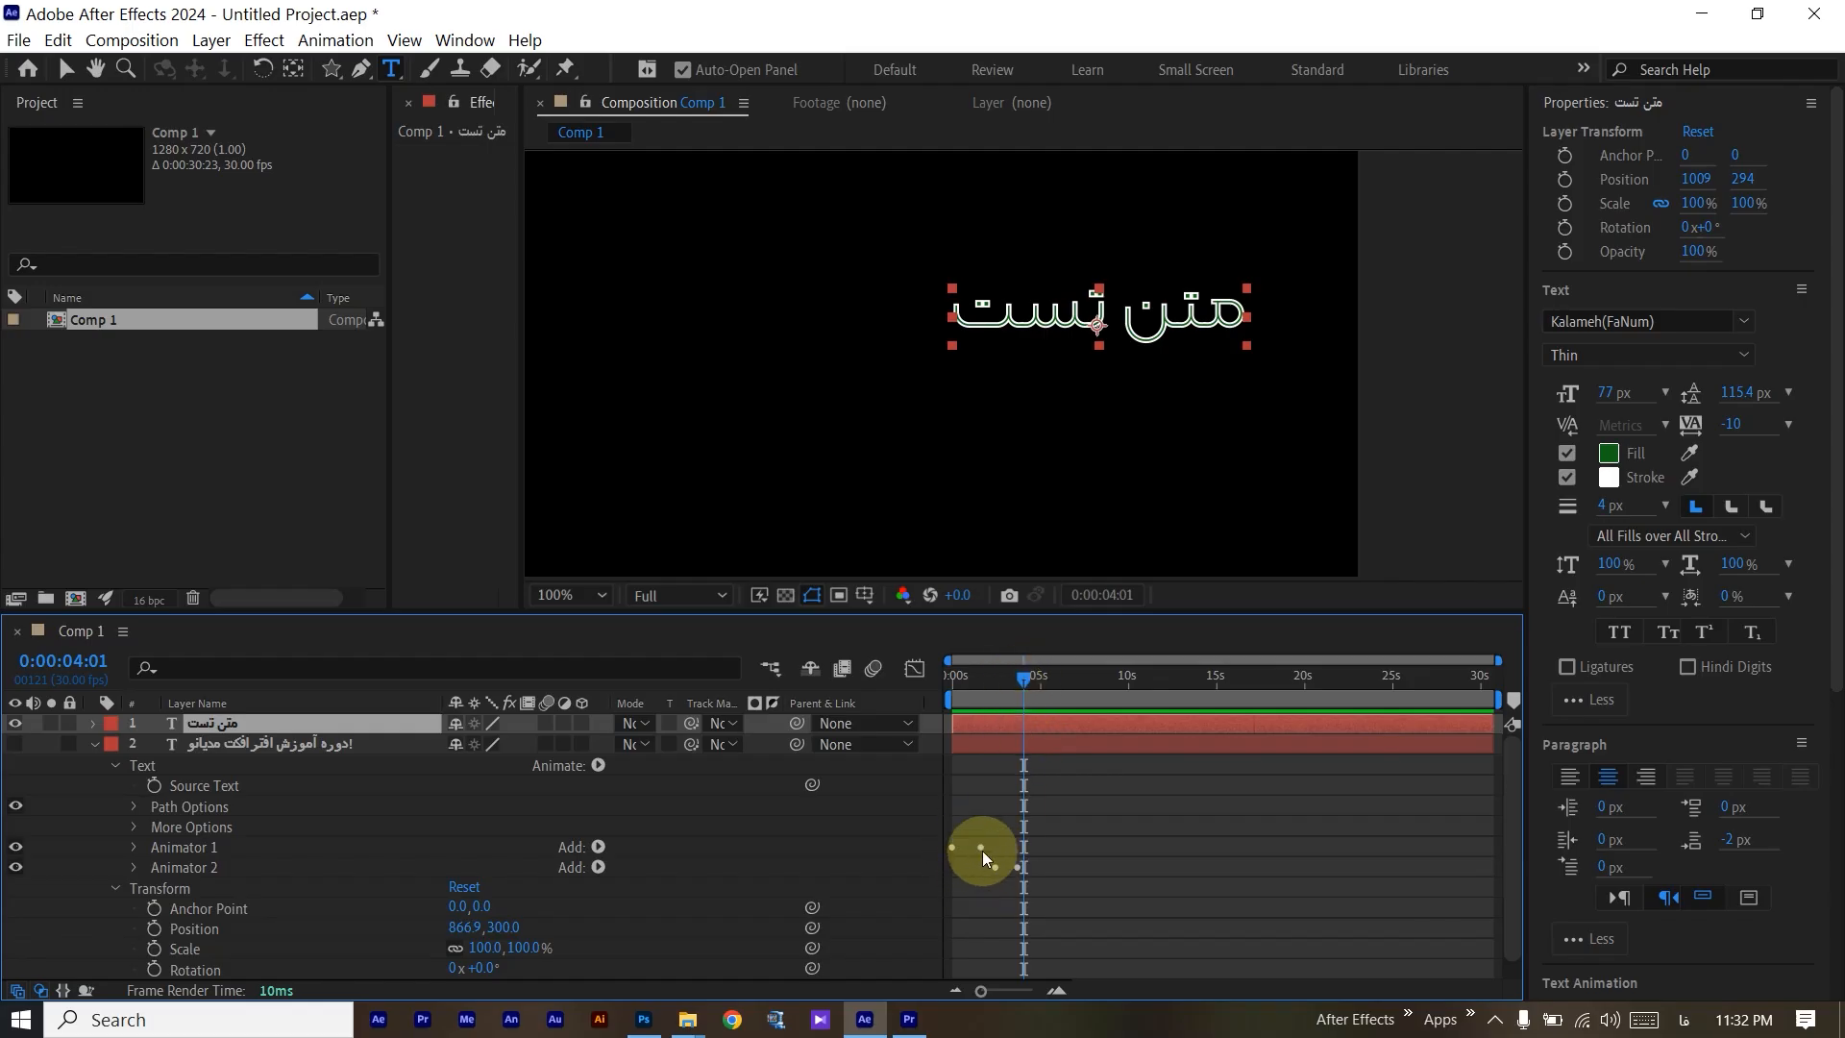
{"action": "mouse_move", "coordinate": [1018, 682]}
{"action": "left_mouse_down"}
{"action": "mouse_move", "coordinate": [897, 684]}
{"action": "mouse_move", "coordinate": [1016, 690]}
{"action": "left_mouse_up"}
{"action": "key", "text": "ctrl+v"}
Reveal only the keyframed range selector properties of the "متن تست" layer and check where the pasted keyframes fall.
{"action": "left_click", "coordinate": [372, 751]}
{"action": "left_click", "coordinate": [336, 726]}
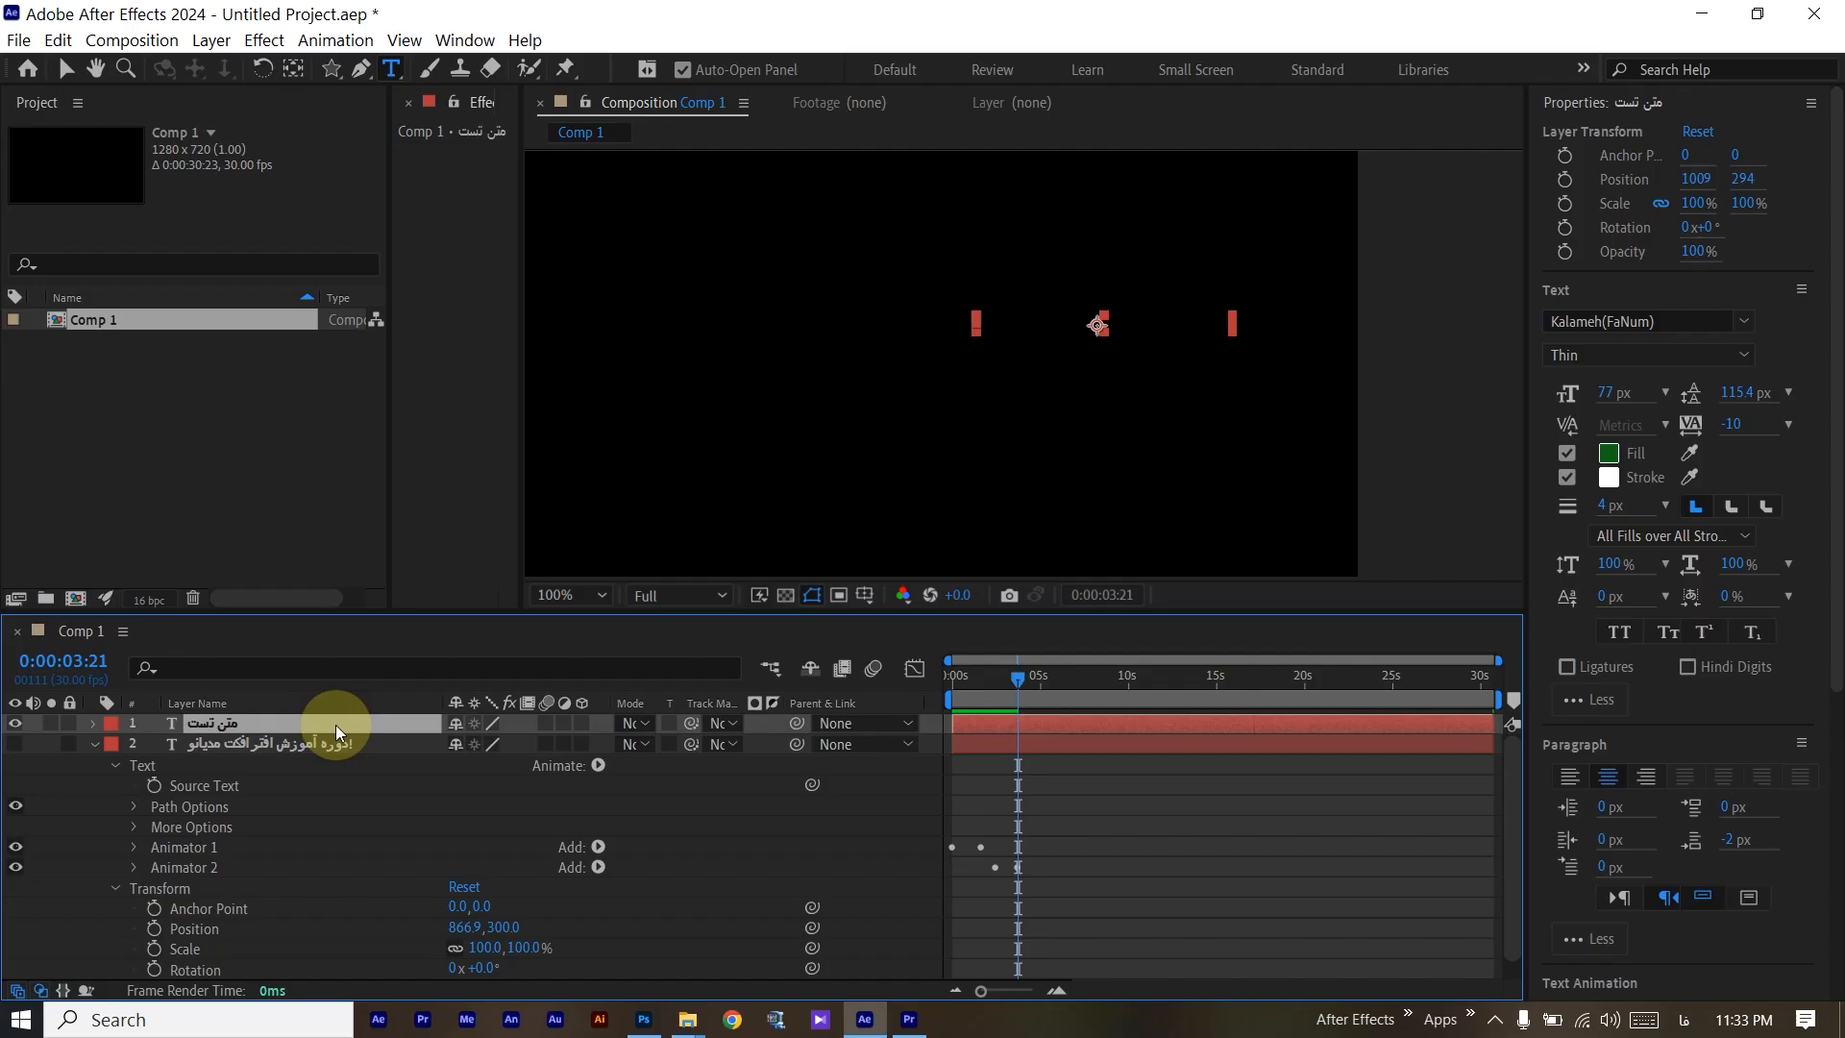
{"action": "key", "text": "alt+shift"}
{"action": "key", "text": "u"}
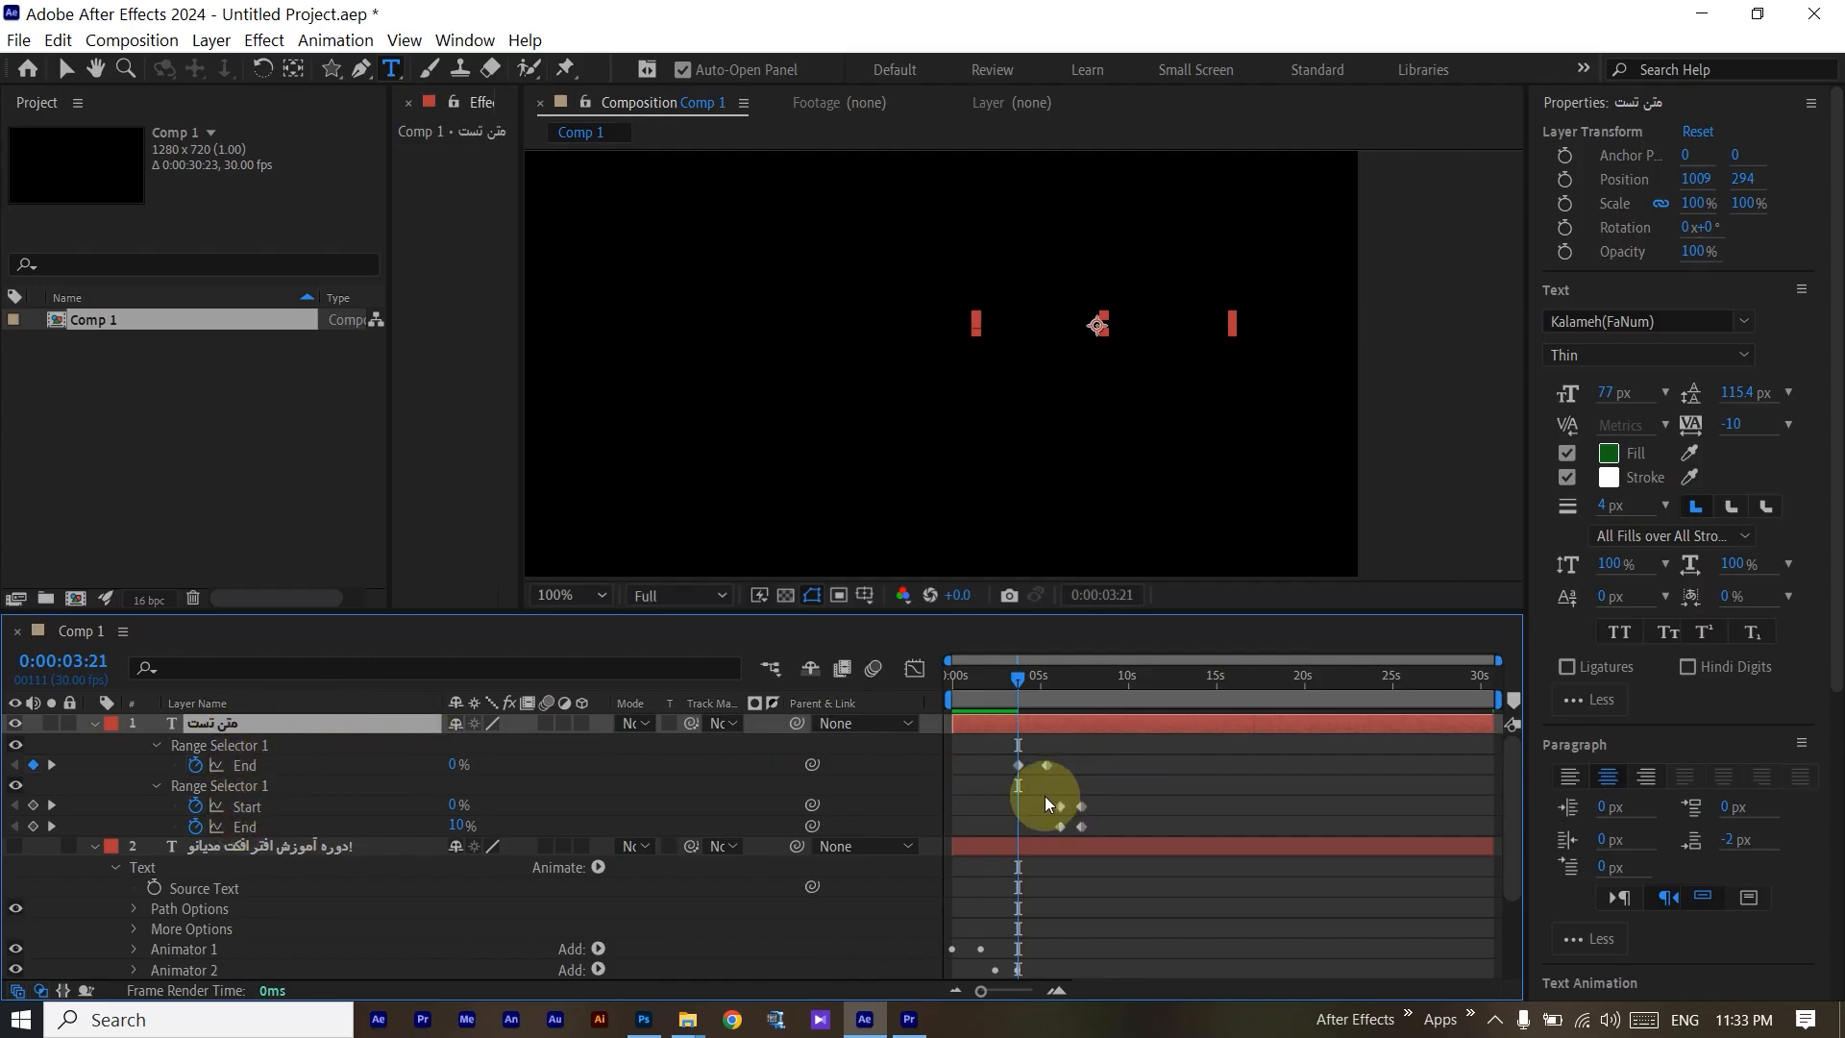
{"action": "scroll", "coordinate": [1003, 904], "scroll_direction": "down", "scroll_amount": 2}
{"action": "scroll", "coordinate": [1015, 855], "scroll_direction": "up", "scroll_amount": 2}
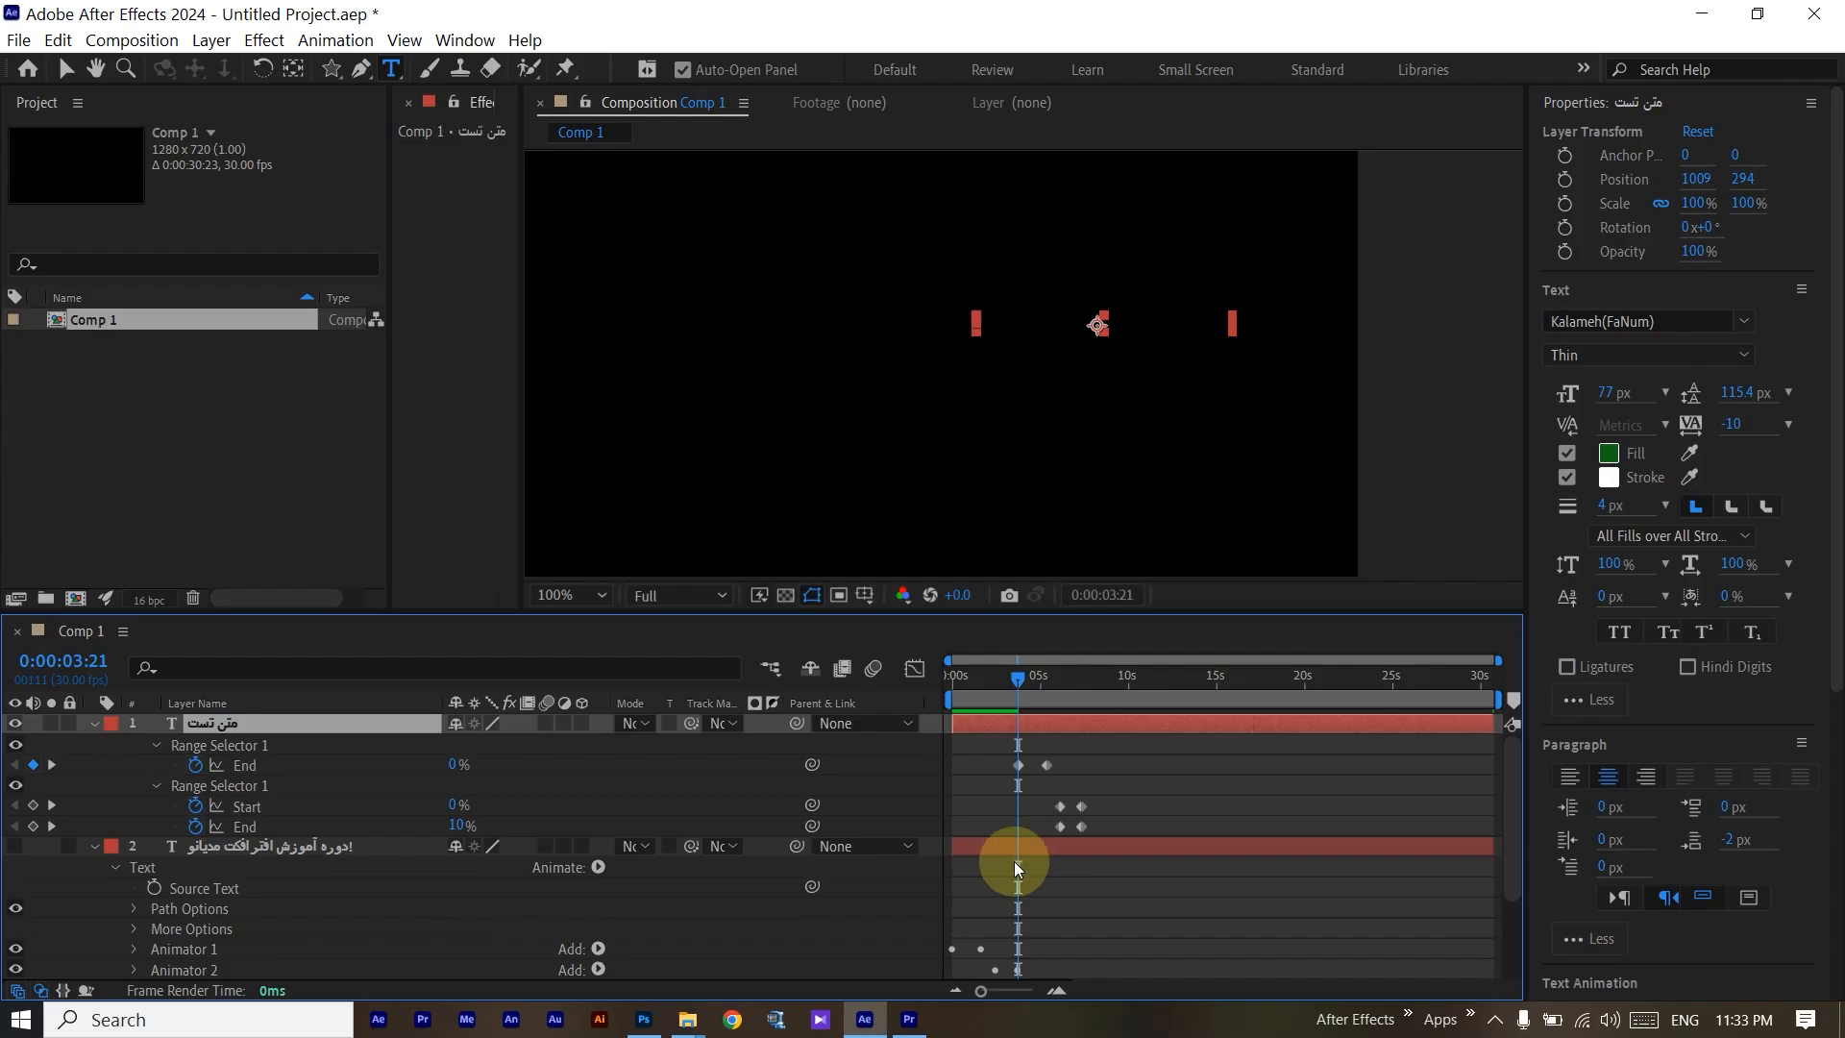
{"action": "left_click", "coordinate": [1088, 793]}
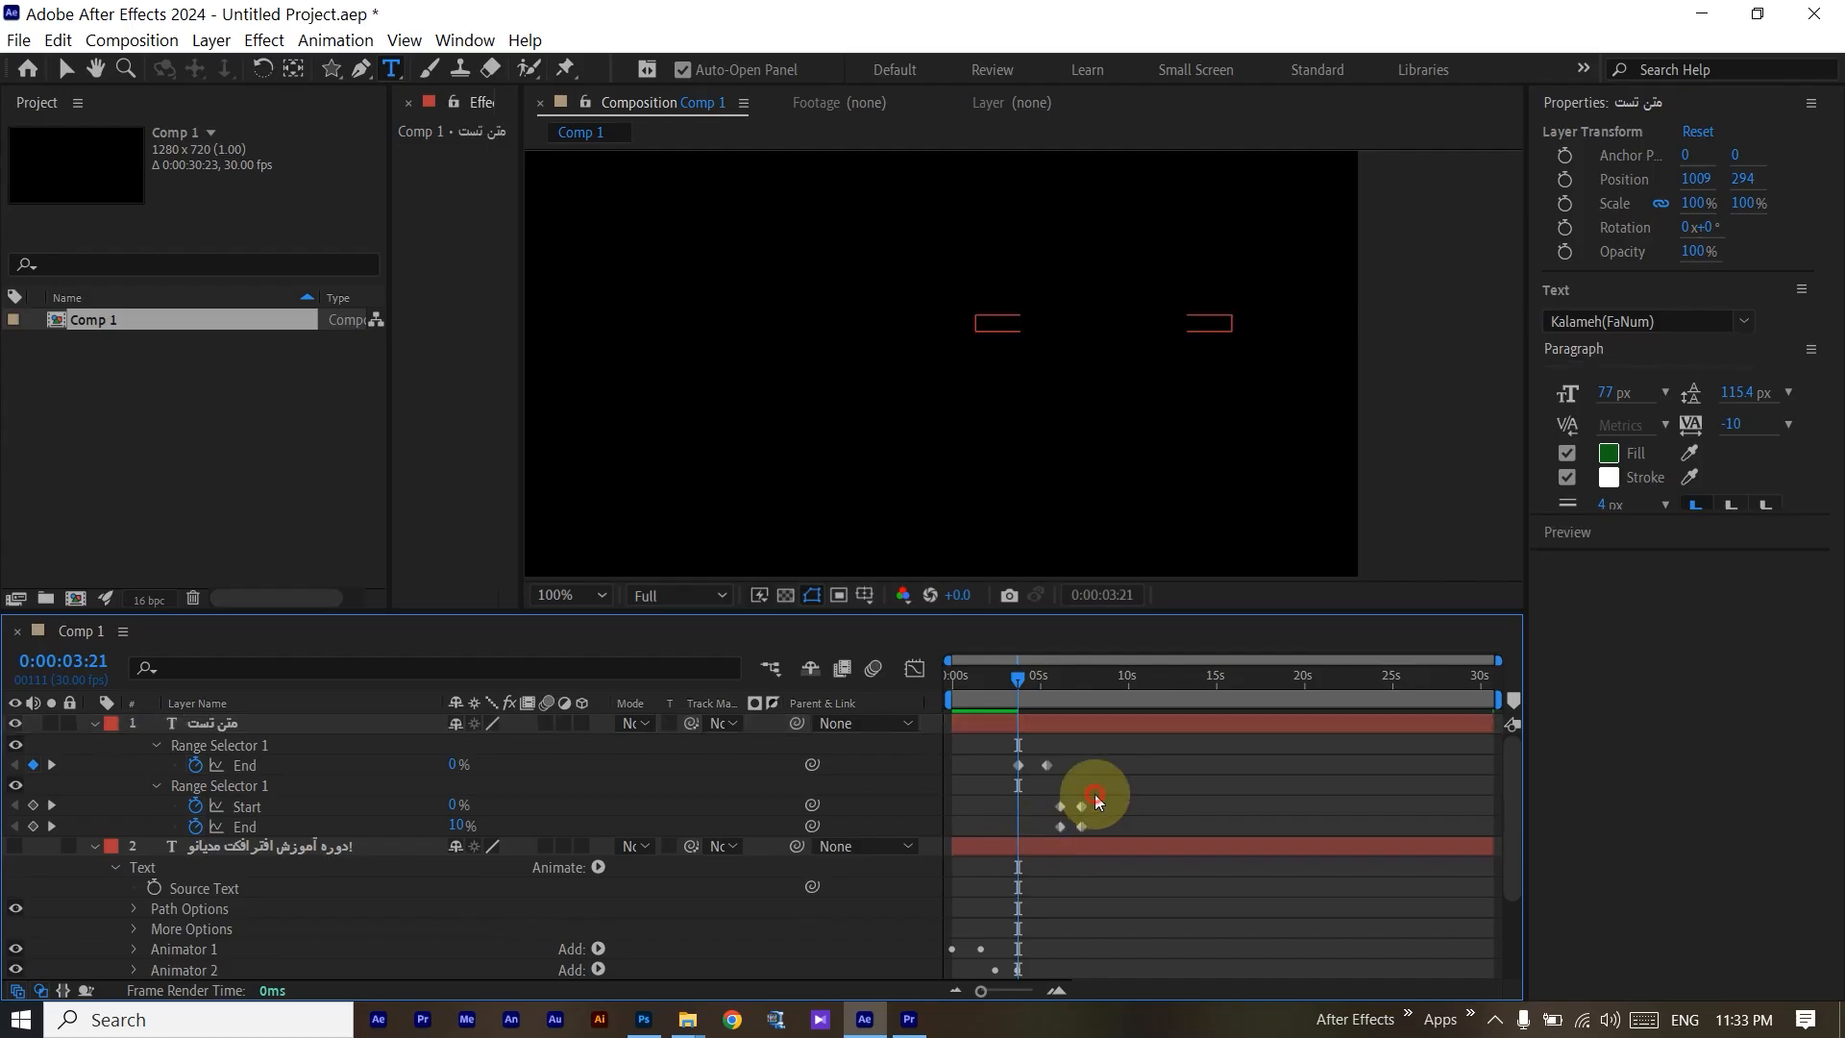
Show the title layer again and, at 0:00:12:00, move the "متن تست" text below the title to about 845, 500.
{"action": "left_click", "coordinate": [16, 846]}
{"action": "left_click", "coordinate": [1143, 728]}
{"action": "left_click", "coordinate": [1163, 684]}
{"action": "key", "text": "v"}
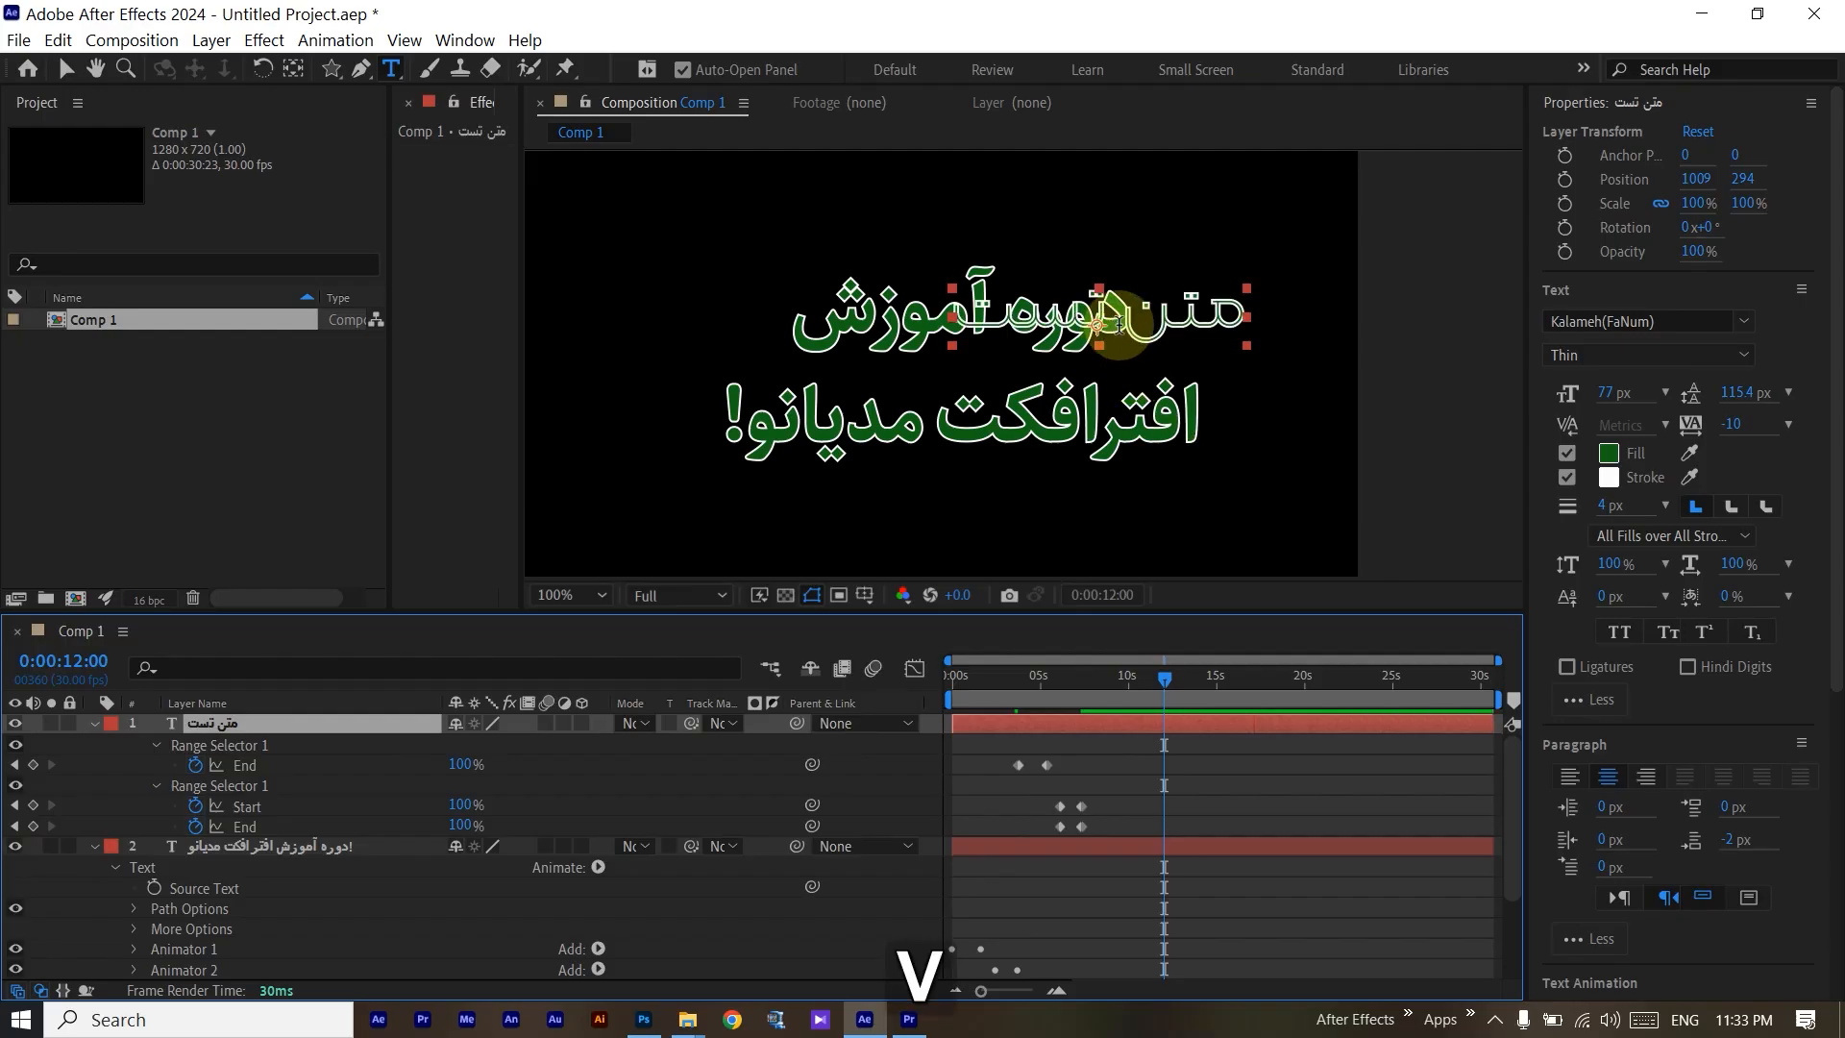
{"action": "left_click_drag", "start_coordinate": [1098, 331], "coordinate": [940, 523]}
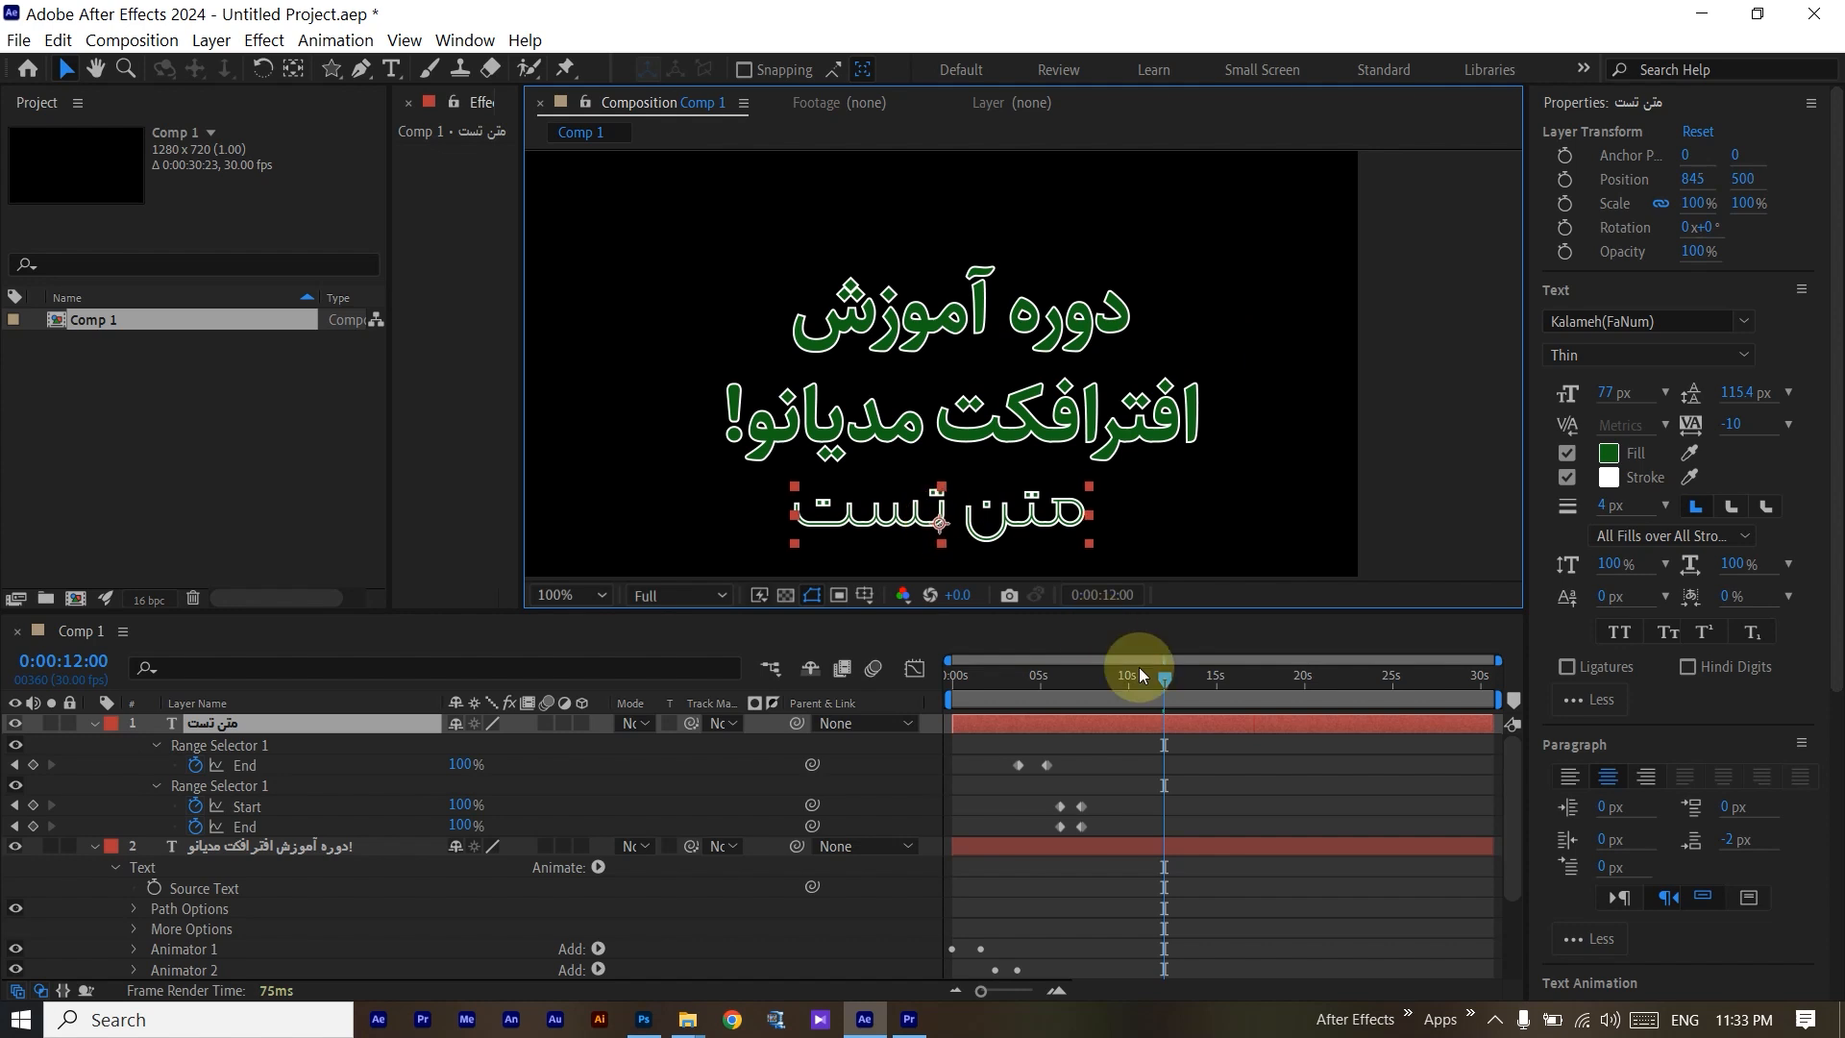
Preview both text animations from the start of the composition and stop after the test text has animated.
{"action": "left_click_drag", "start_coordinate": [1164, 678], "coordinate": [903, 694]}
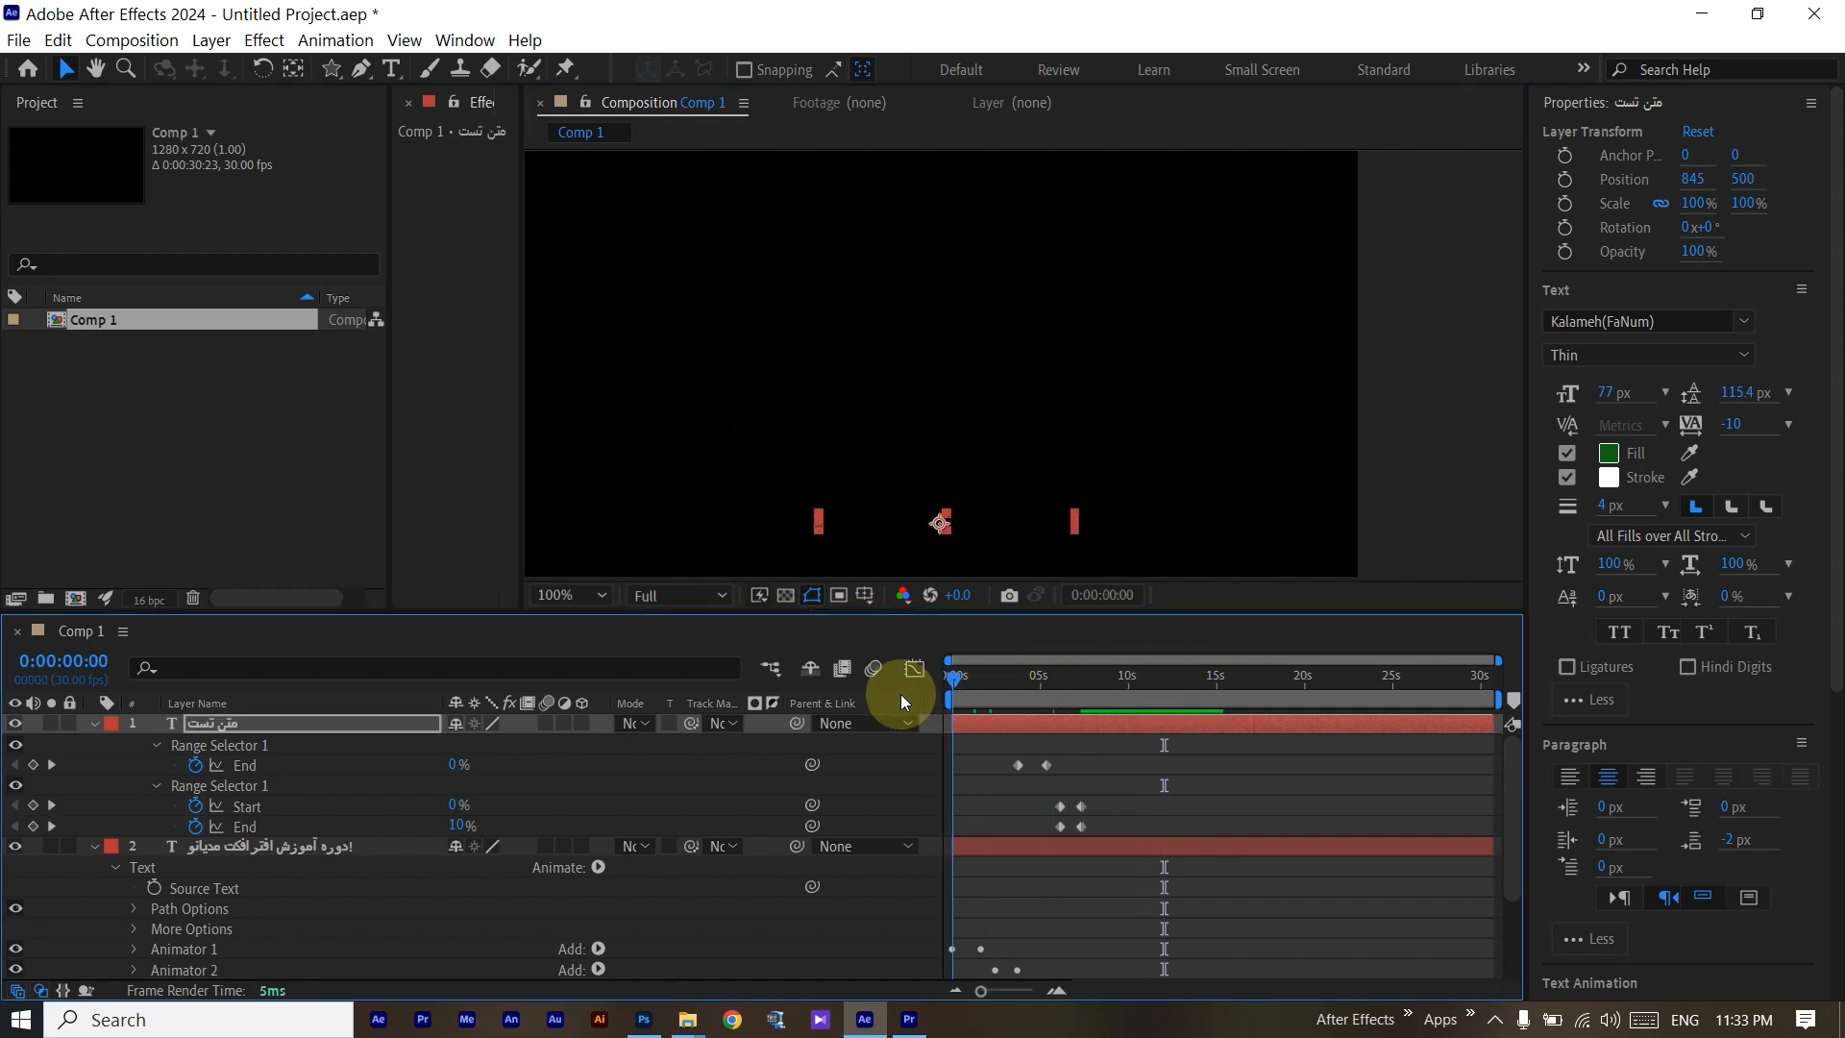
{"action": "key", "text": "space"}
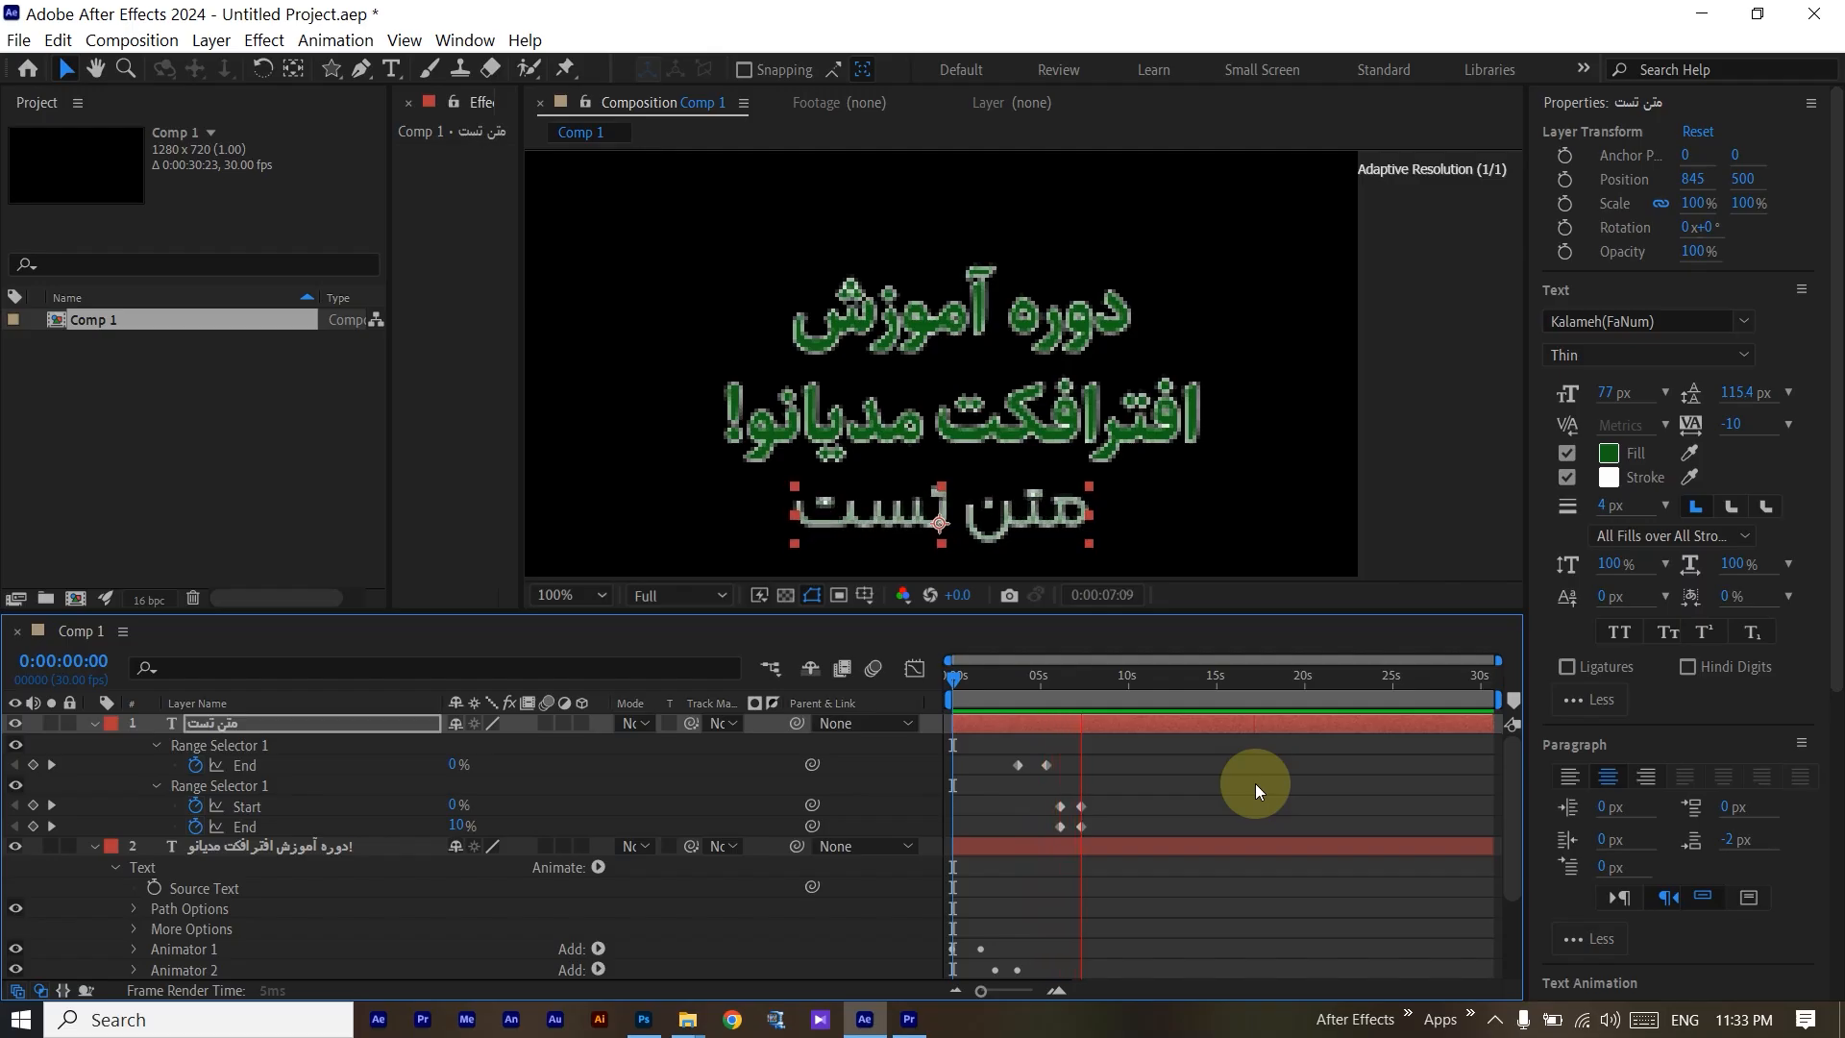
{"action": "key", "text": "space"}
{"action": "left_click", "coordinate": [1253, 778]}
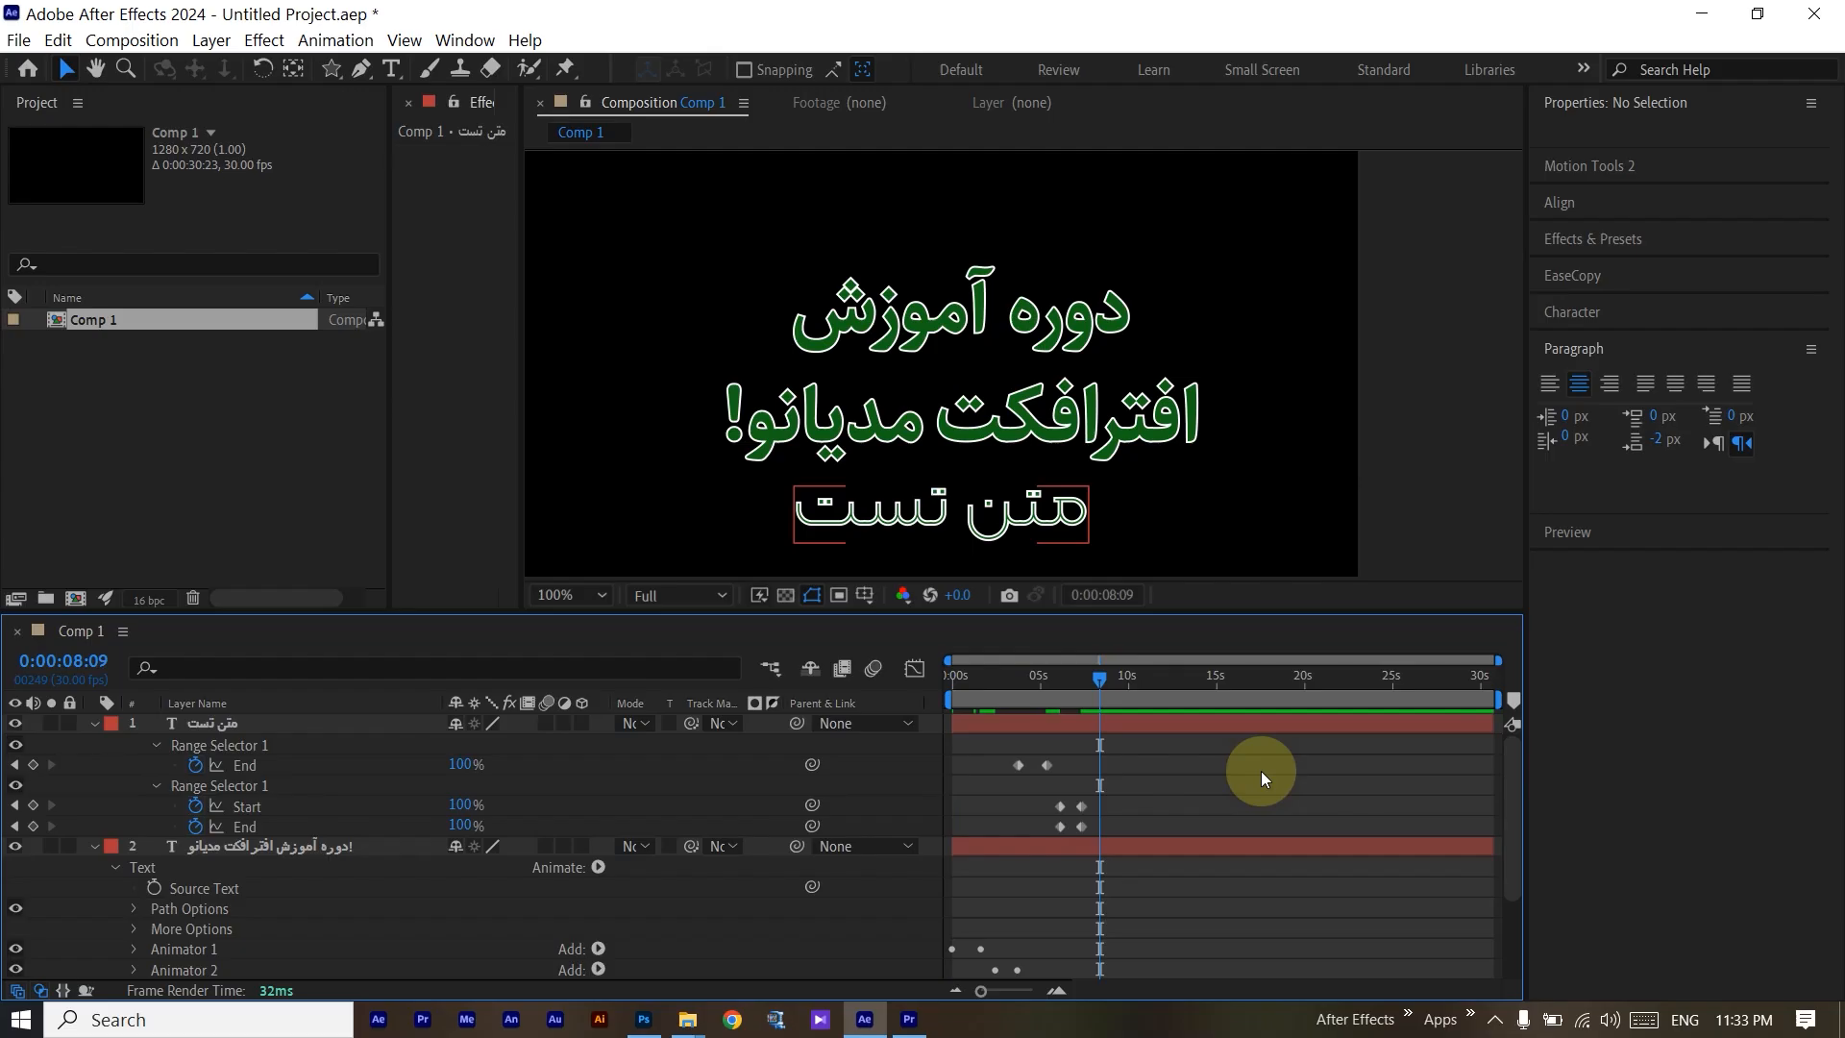
Expand the title layer's Animator 1 and Animator 2 and compare their keyframes with those pasted on the test layer.
{"action": "scroll", "coordinate": [210, 959], "scroll_direction": "down", "scroll_amount": 2}
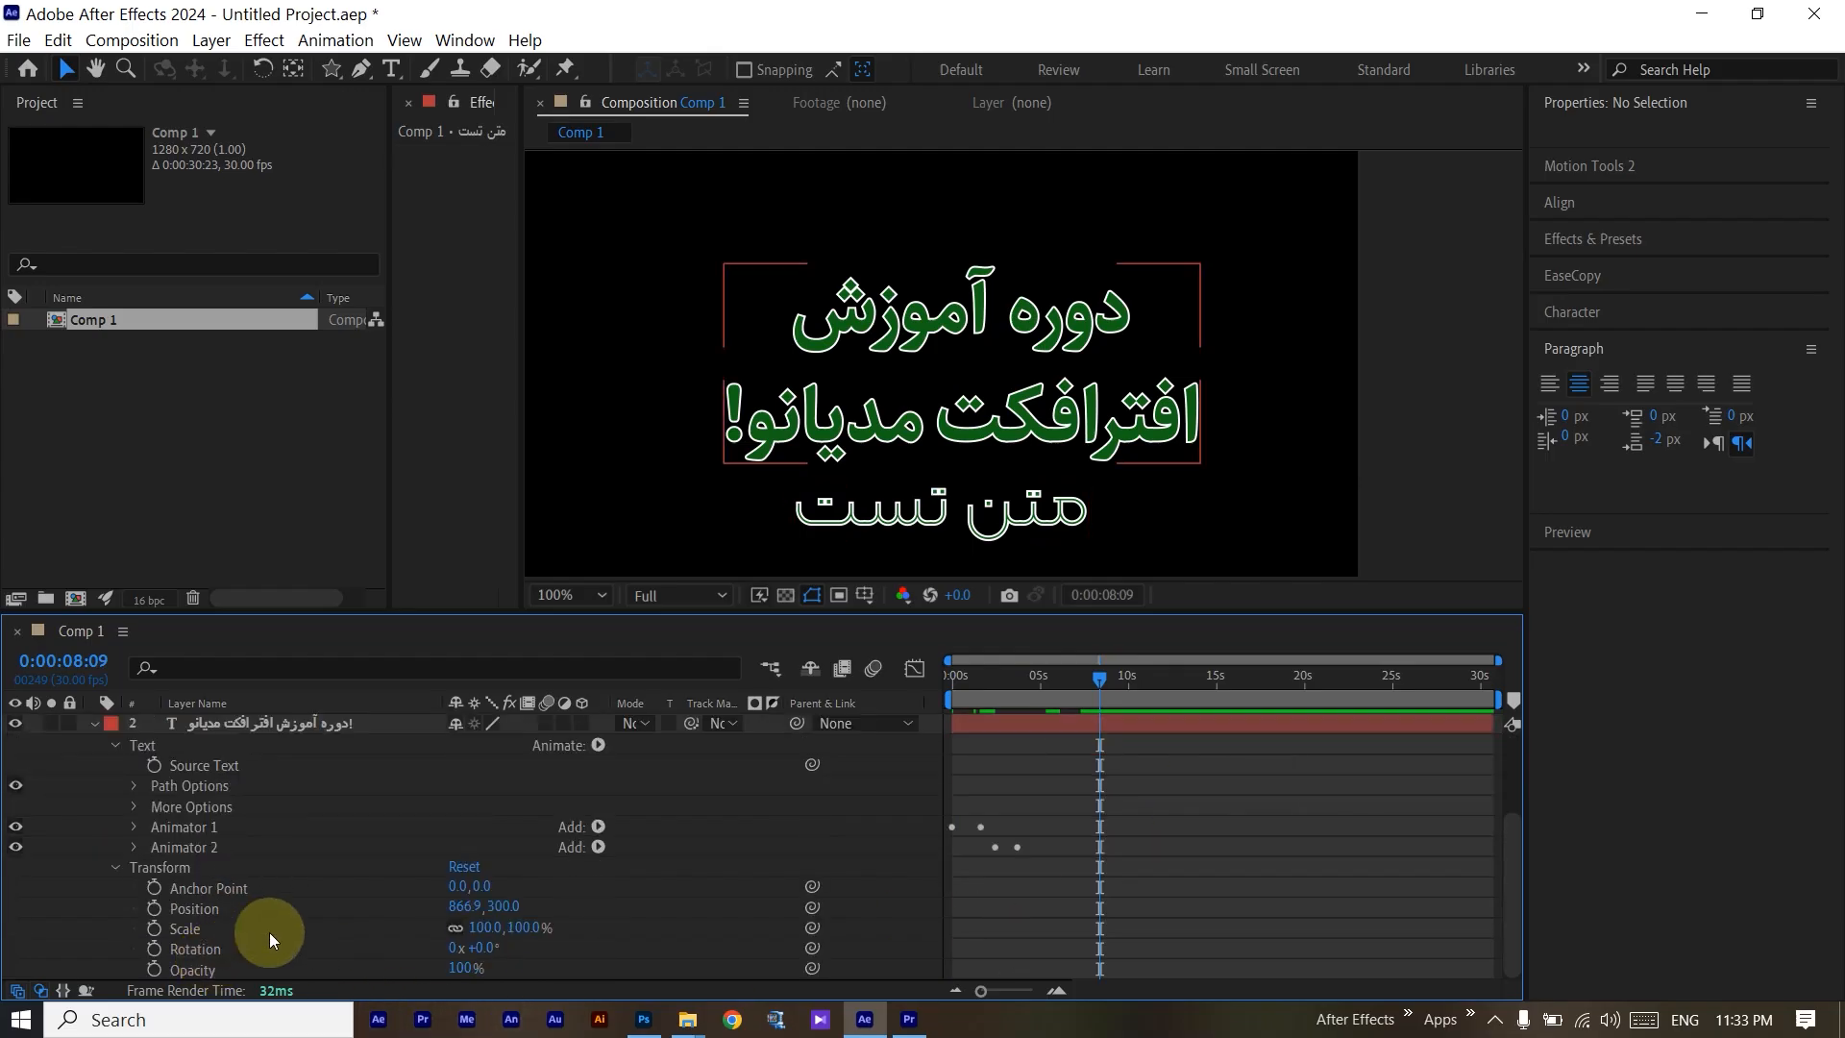
{"action": "left_click", "coordinate": [211, 828]}
{"action": "left_click", "coordinate": [135, 826]}
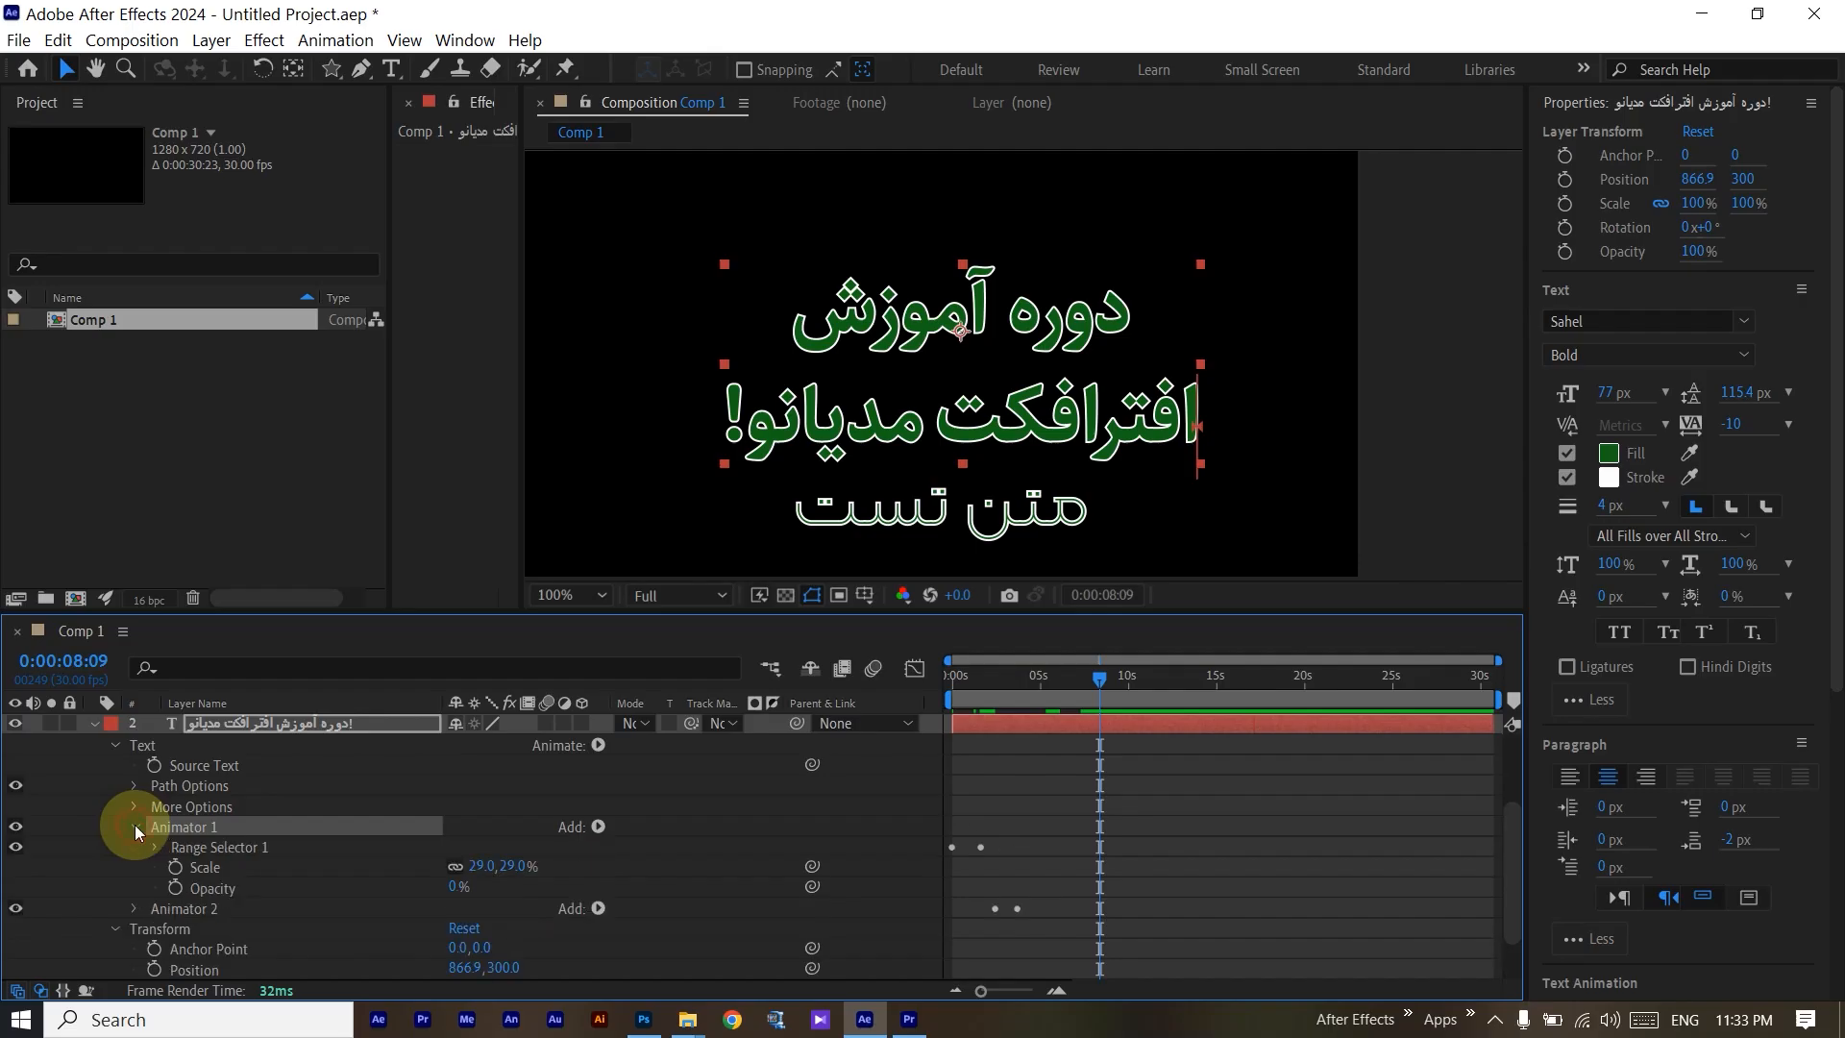
{"action": "left_click", "coordinate": [135, 908]}
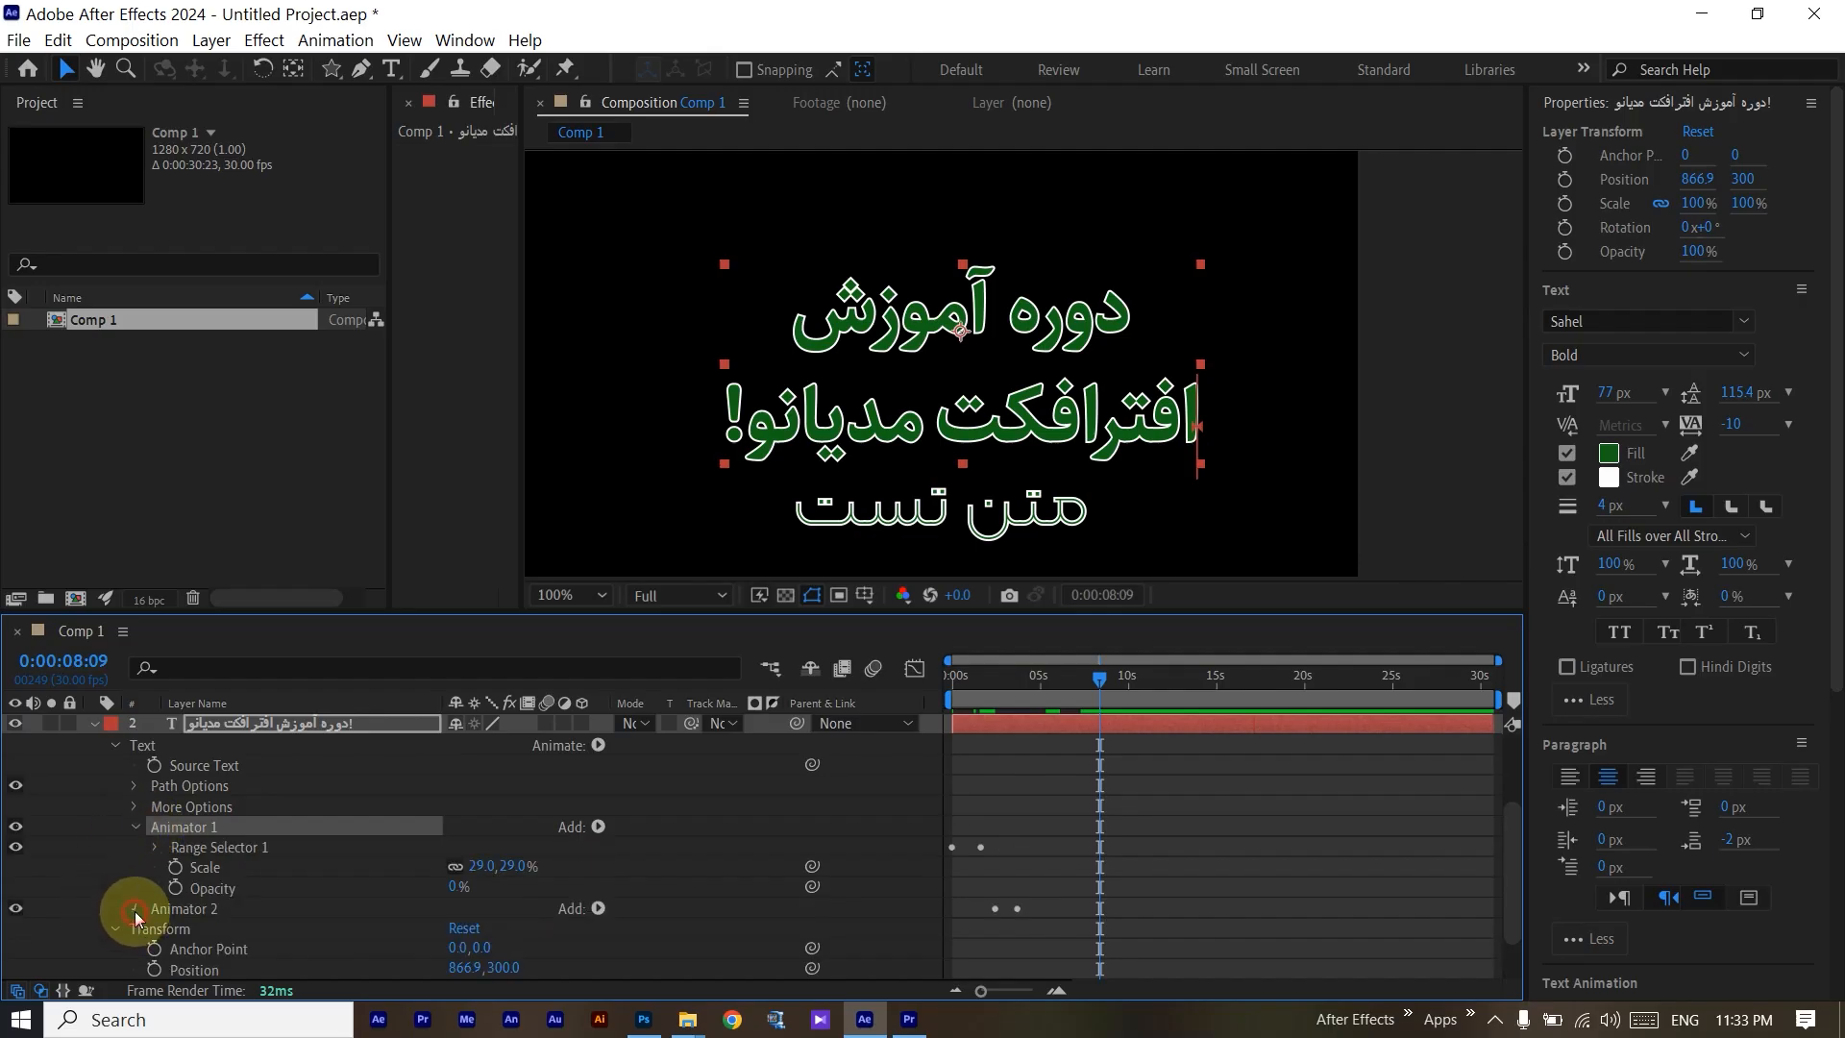
{"action": "scroll", "coordinate": [123, 863], "scroll_direction": "down", "scroll_amount": 1}
{"action": "left_click_drag", "start_coordinate": [1099, 674], "coordinate": [953, 679]}
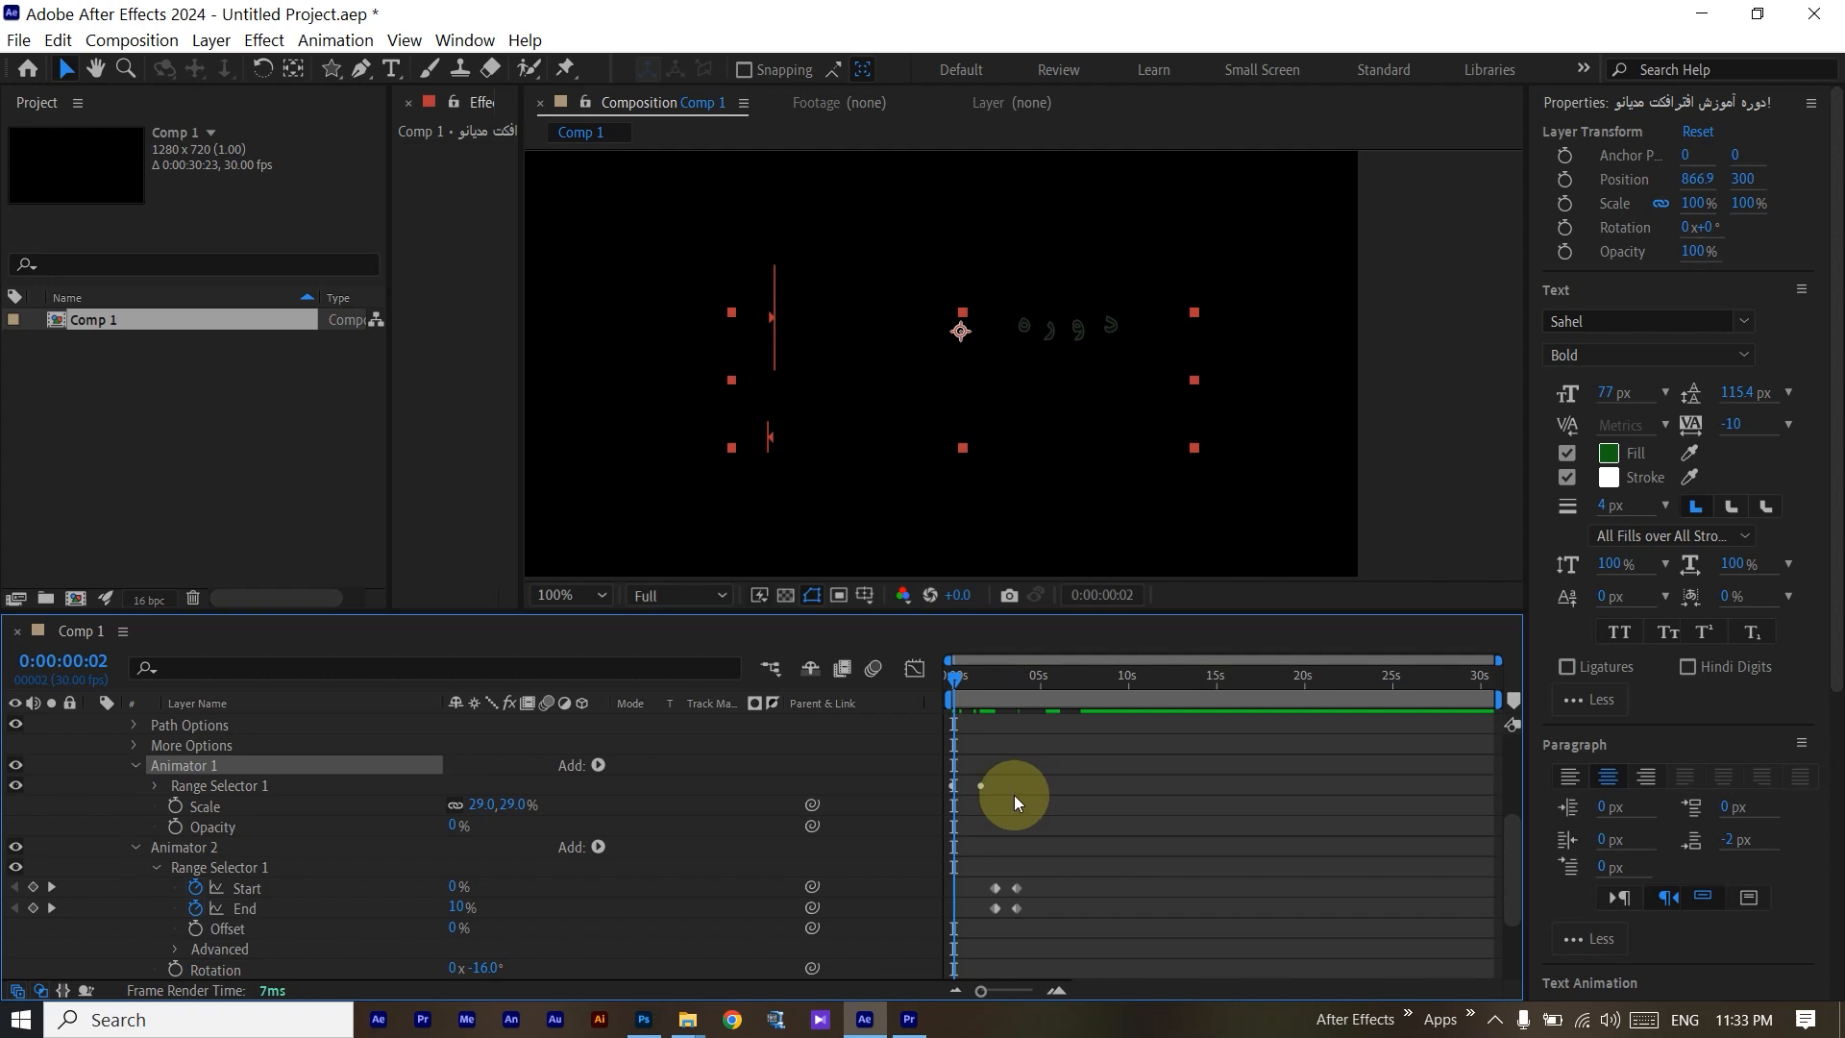
{"action": "scroll", "coordinate": [1013, 792], "scroll_direction": "up", "scroll_amount": 3}
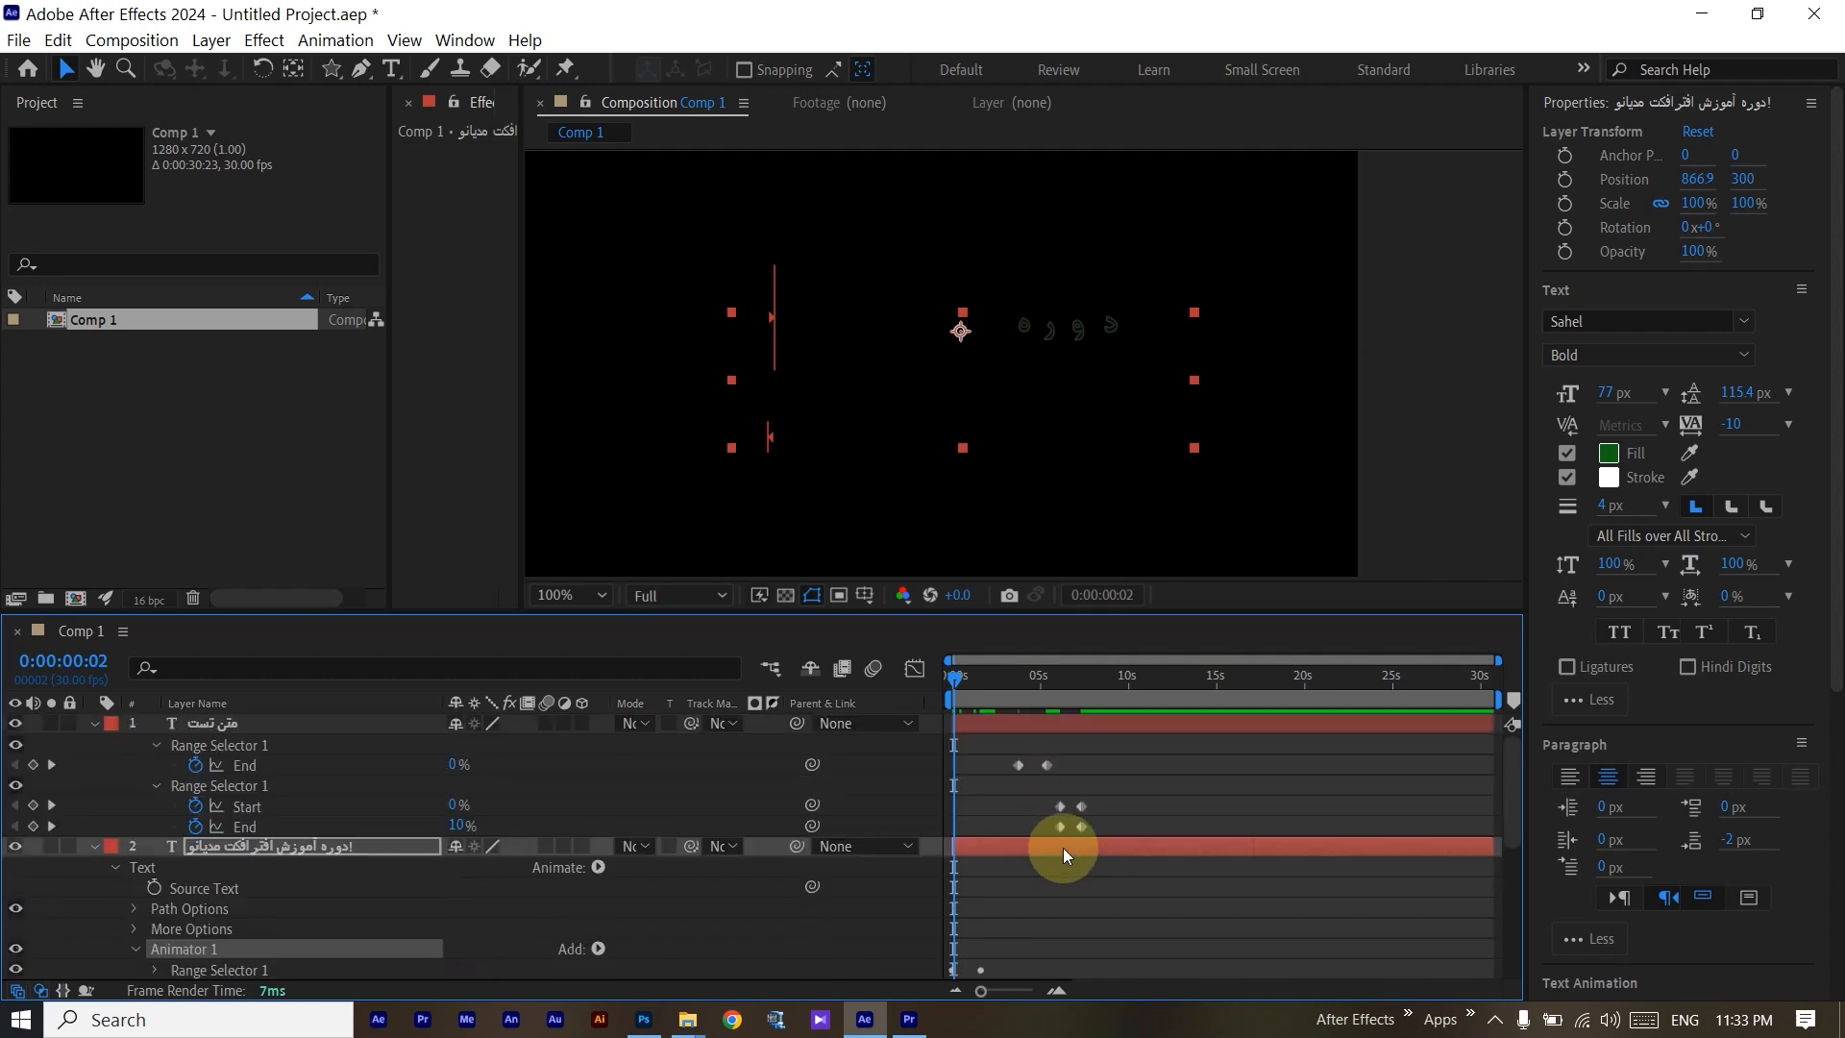
{"action": "scroll", "coordinate": [1037, 851], "scroll_direction": "down", "scroll_amount": 1}
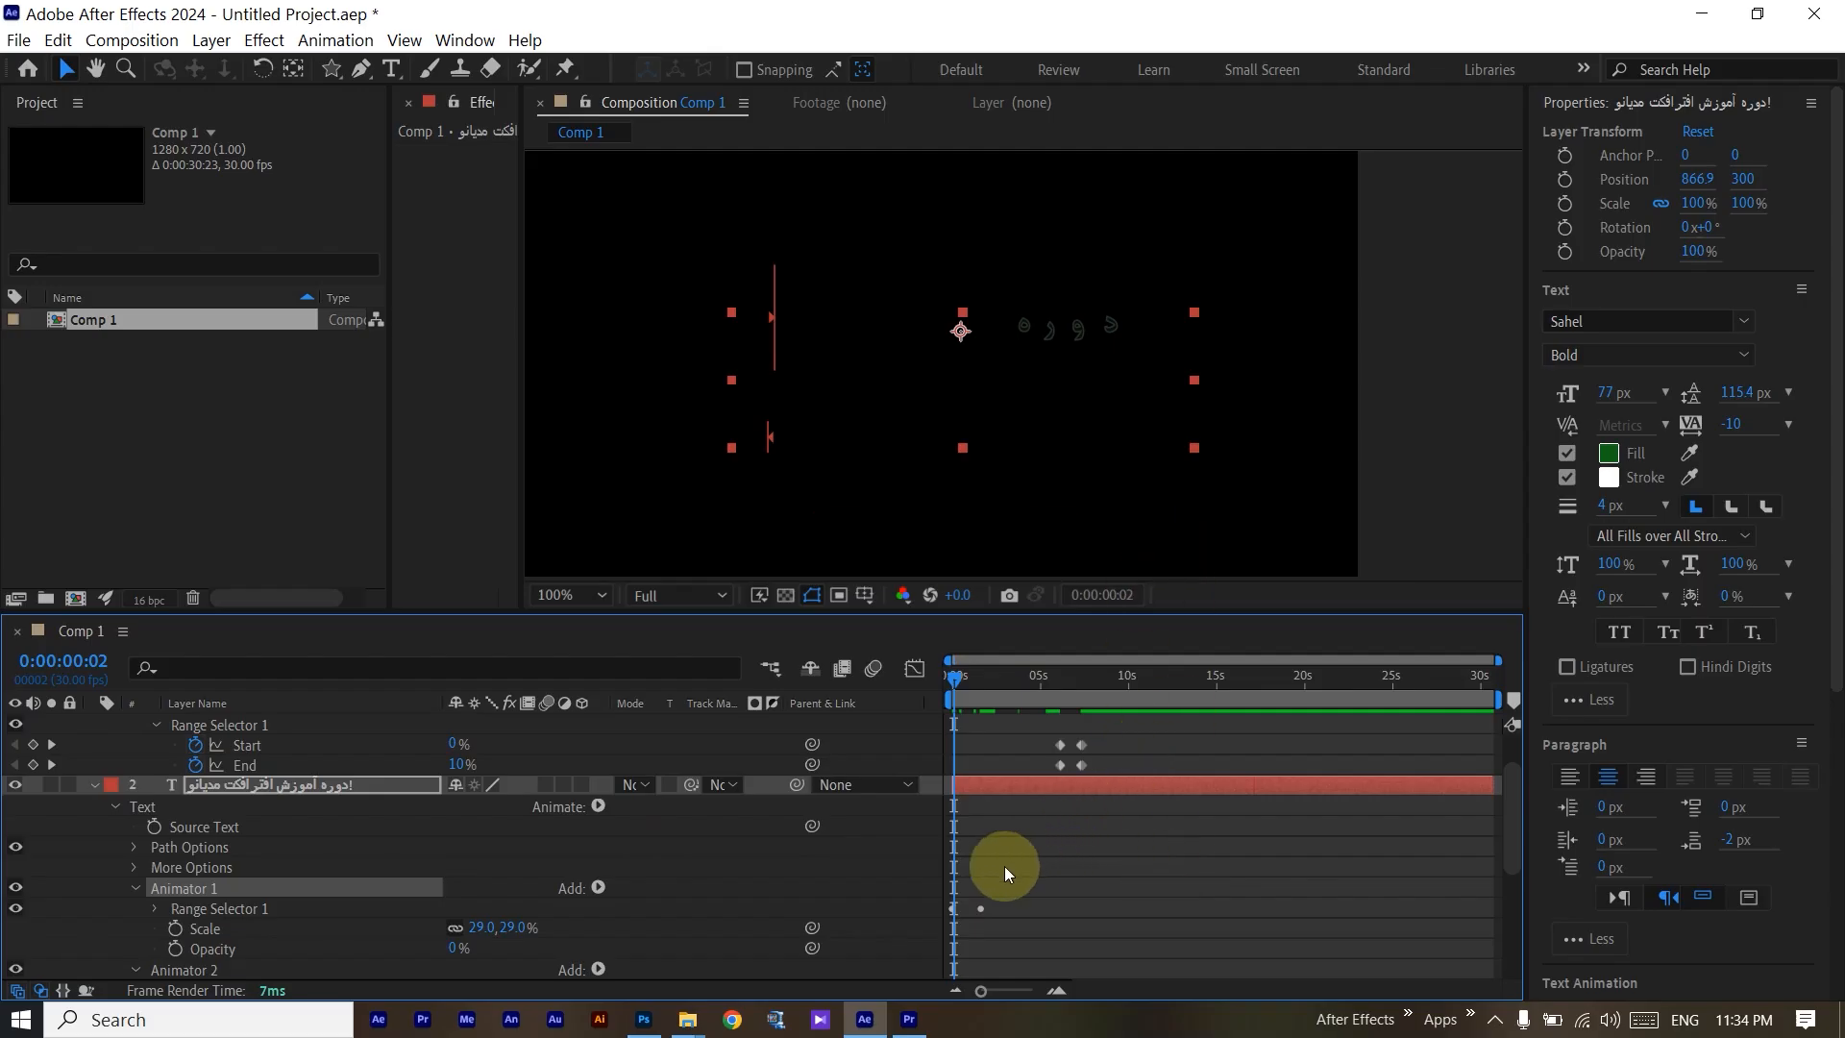
{"action": "scroll", "coordinate": [1004, 864], "scroll_direction": "down", "scroll_amount": 2}
{"action": "scroll", "coordinate": [1000, 863], "scroll_direction": "up", "scroll_amount": 3}
Shift the test layer's keyframes earlier, starting the first selector's at about 2 seconds and the second's just before 4, and scrub past them.
{"action": "left_click", "coordinate": [1018, 765]}
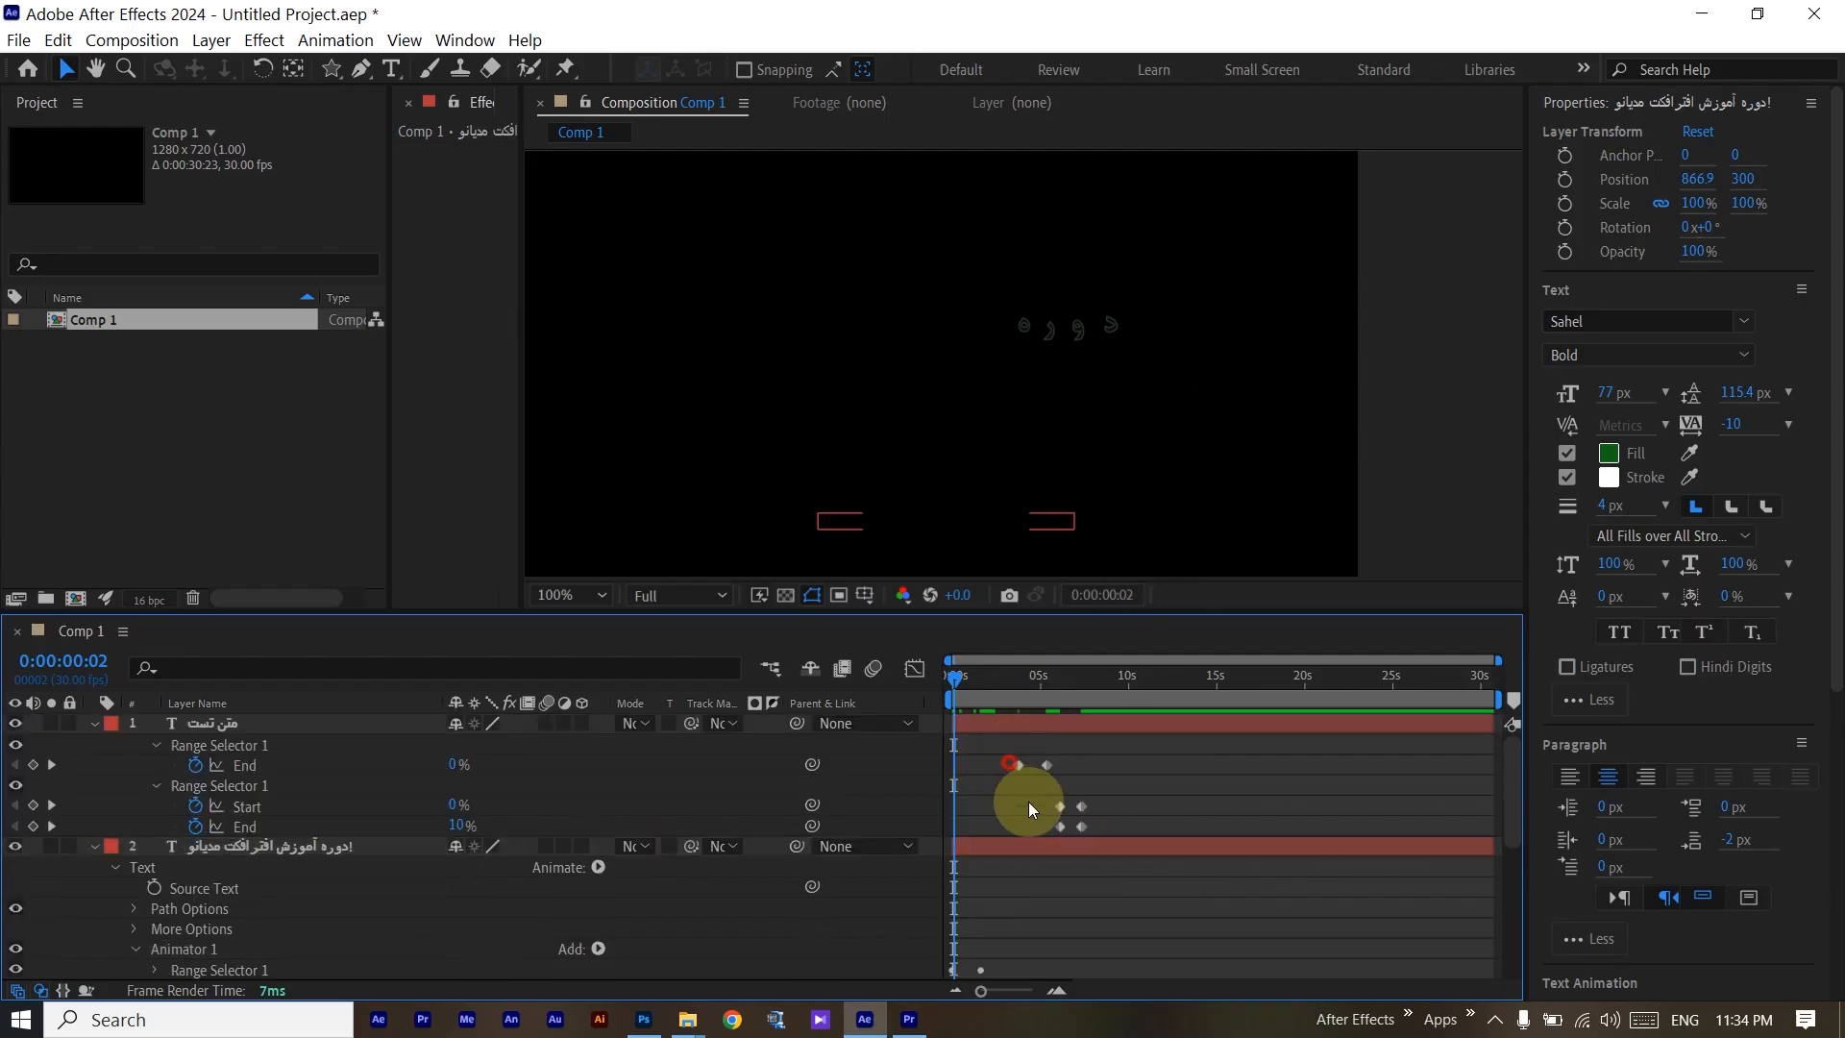
{"action": "mouse_move", "coordinate": [1018, 764]}
{"action": "left_mouse_down"}
{"action": "mouse_move", "coordinate": [976, 765]}
{"action": "mouse_move", "coordinate": [1009, 770]}
{"action": "left_mouse_up"}
{"action": "left_click_drag", "start_coordinate": [1127, 798], "coordinate": [1039, 821]}
{"action": "left_click", "coordinate": [1063, 807]}
{"action": "left_click", "coordinate": [1083, 807]}
{"action": "left_click_drag", "start_coordinate": [967, 673], "coordinate": [1059, 702]}
{"action": "left_click", "coordinate": [1081, 779]}
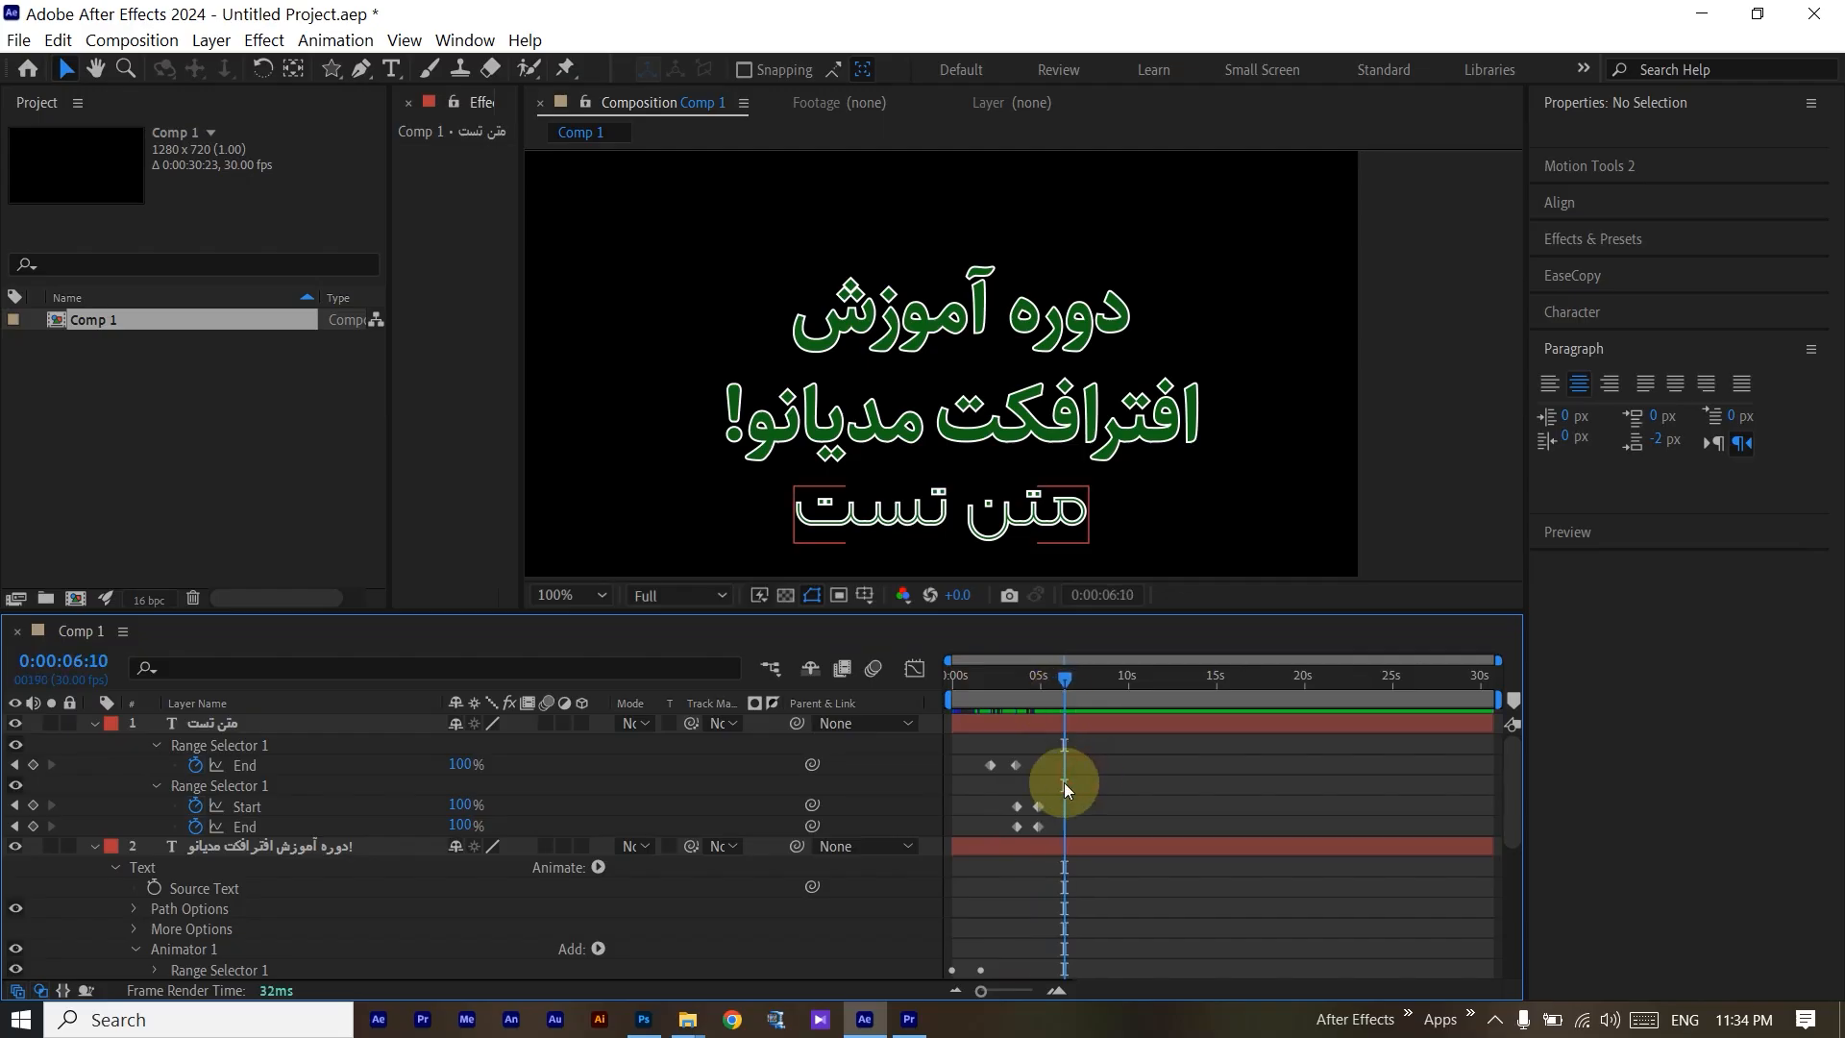
Review the title layer's Animator 1 and Animator 2 settings alongside the retimed keyframes of the test layer.
{"action": "left_click", "coordinate": [219, 909]}
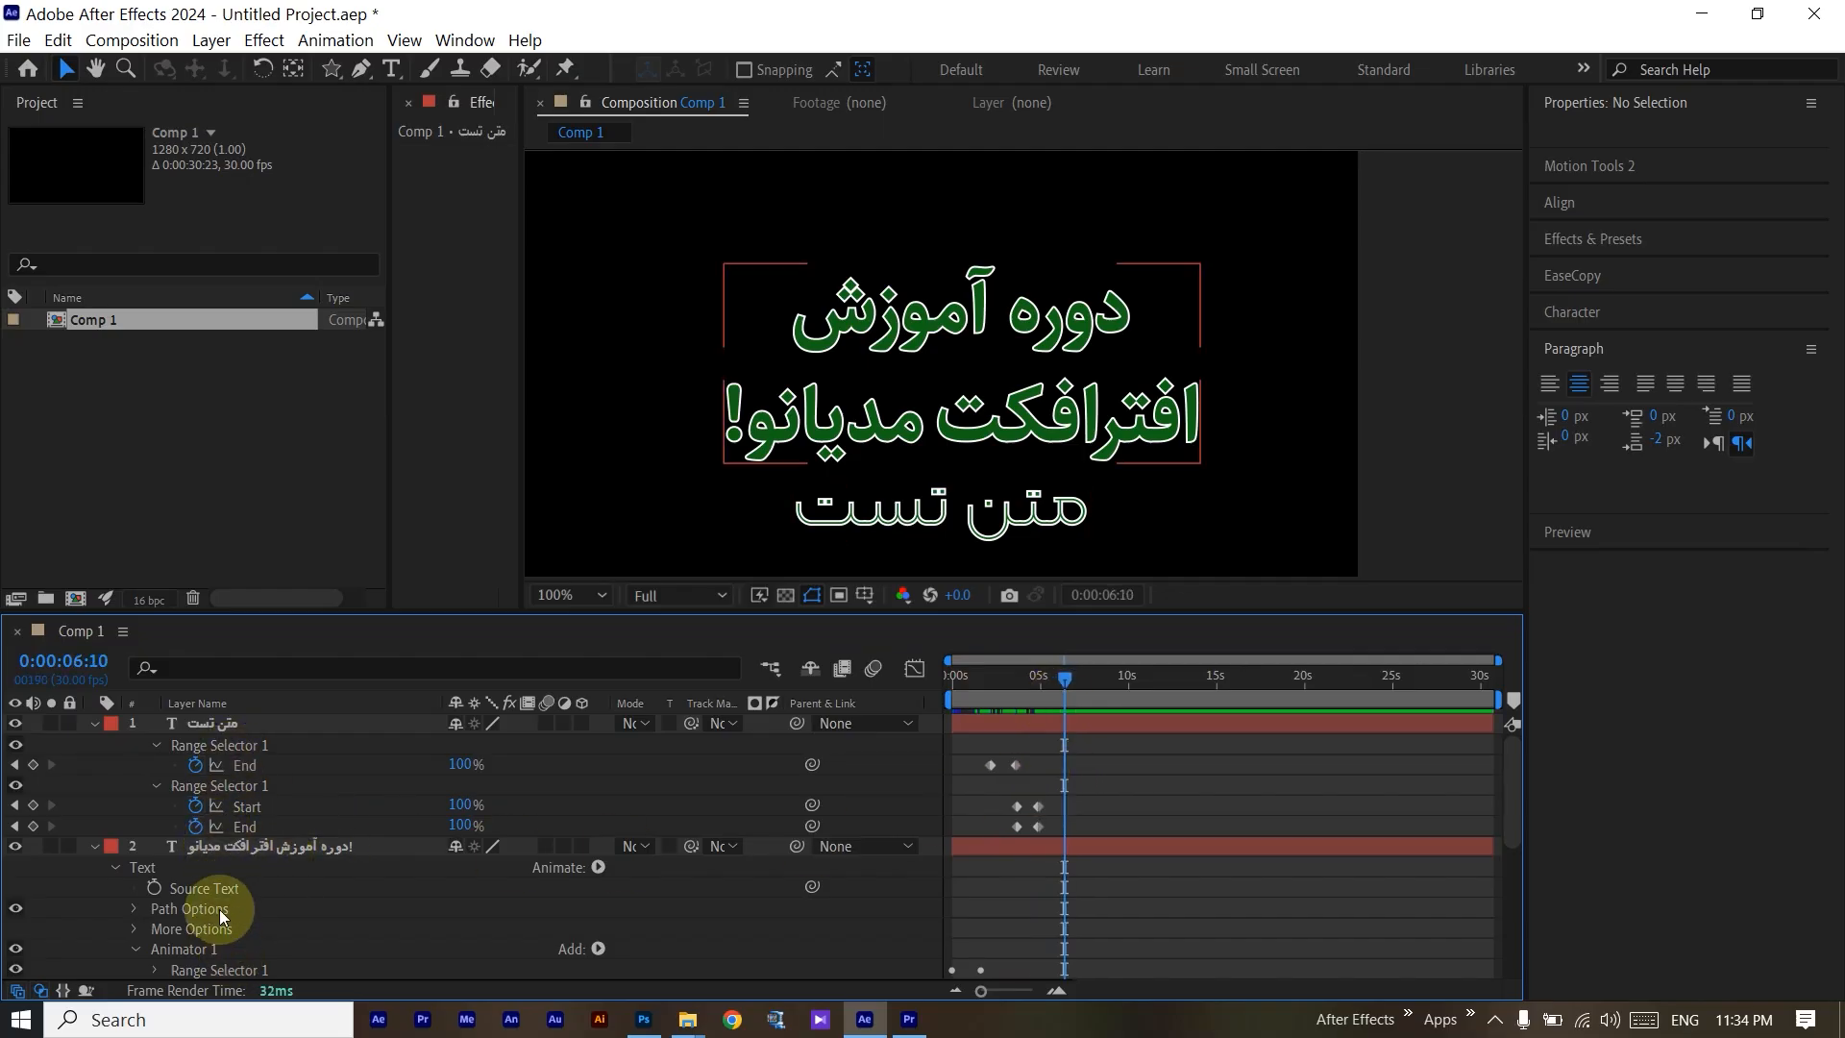
{"action": "scroll", "coordinate": [219, 909], "scroll_direction": "down", "scroll_amount": 3}
{"action": "left_click", "coordinate": [210, 768]}
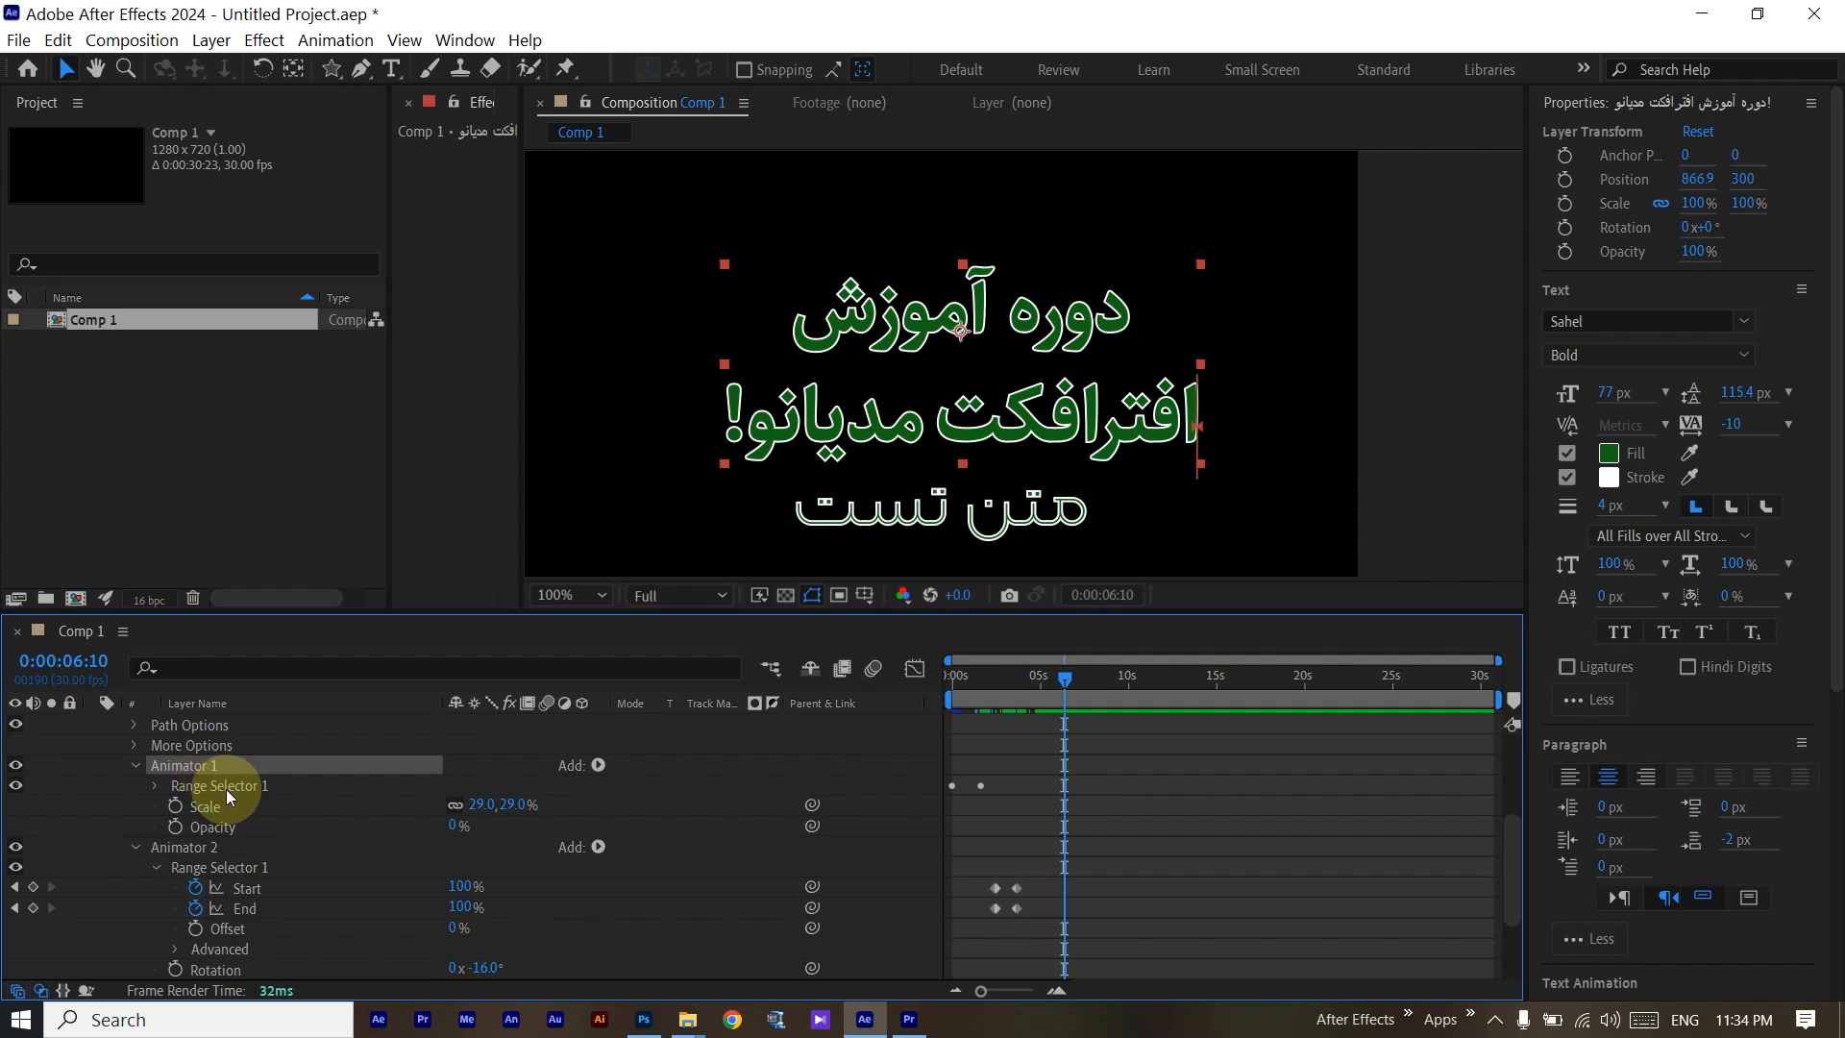
{"action": "scroll", "coordinate": [227, 790], "scroll_direction": "up", "scroll_amount": 2}
{"action": "scroll", "coordinate": [237, 861], "scroll_direction": "down", "scroll_amount": 1}
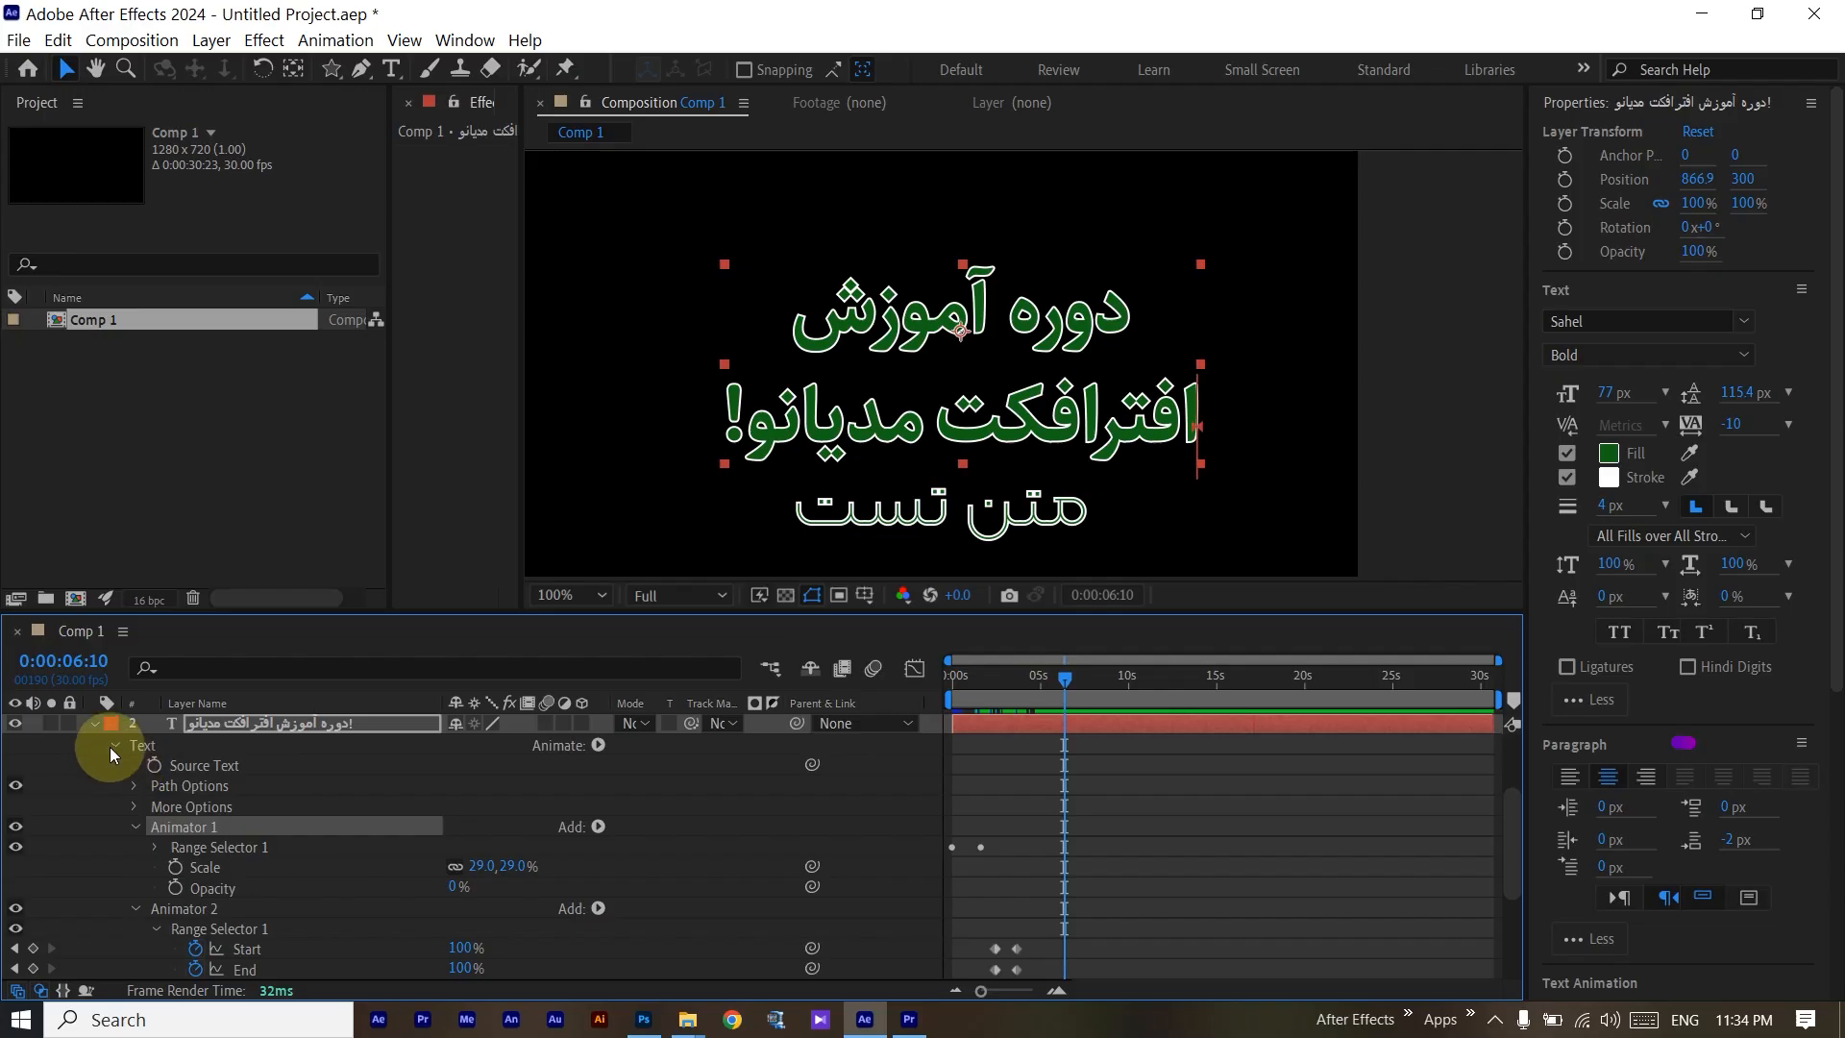
{"action": "scroll", "coordinate": [953, 804], "scroll_direction": "up", "scroll_amount": 3}
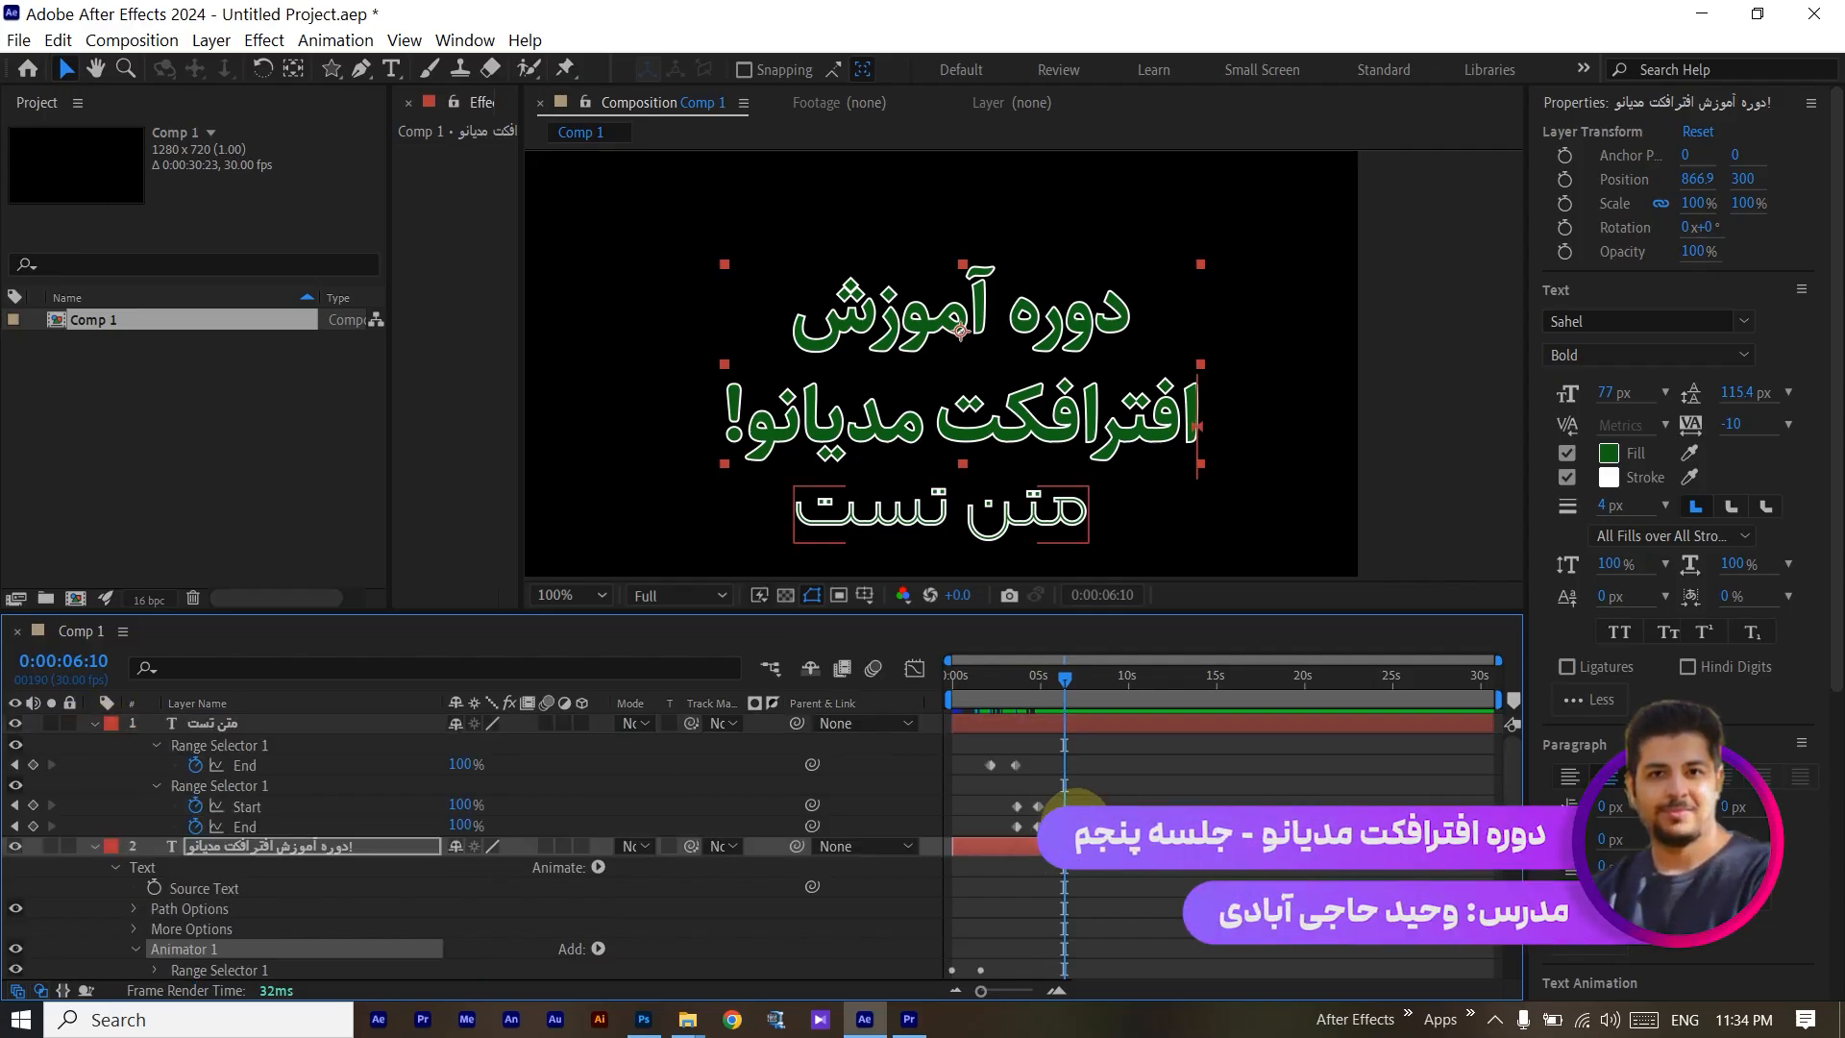
{"action": "mouse_move", "coordinate": [1058, 678]}
{"action": "left_mouse_down"}
{"action": "mouse_move", "coordinate": [938, 678]}
{"action": "mouse_move", "coordinate": [1055, 699]}
{"action": "left_mouse_up"}
{"action": "left_click", "coordinate": [1132, 794]}
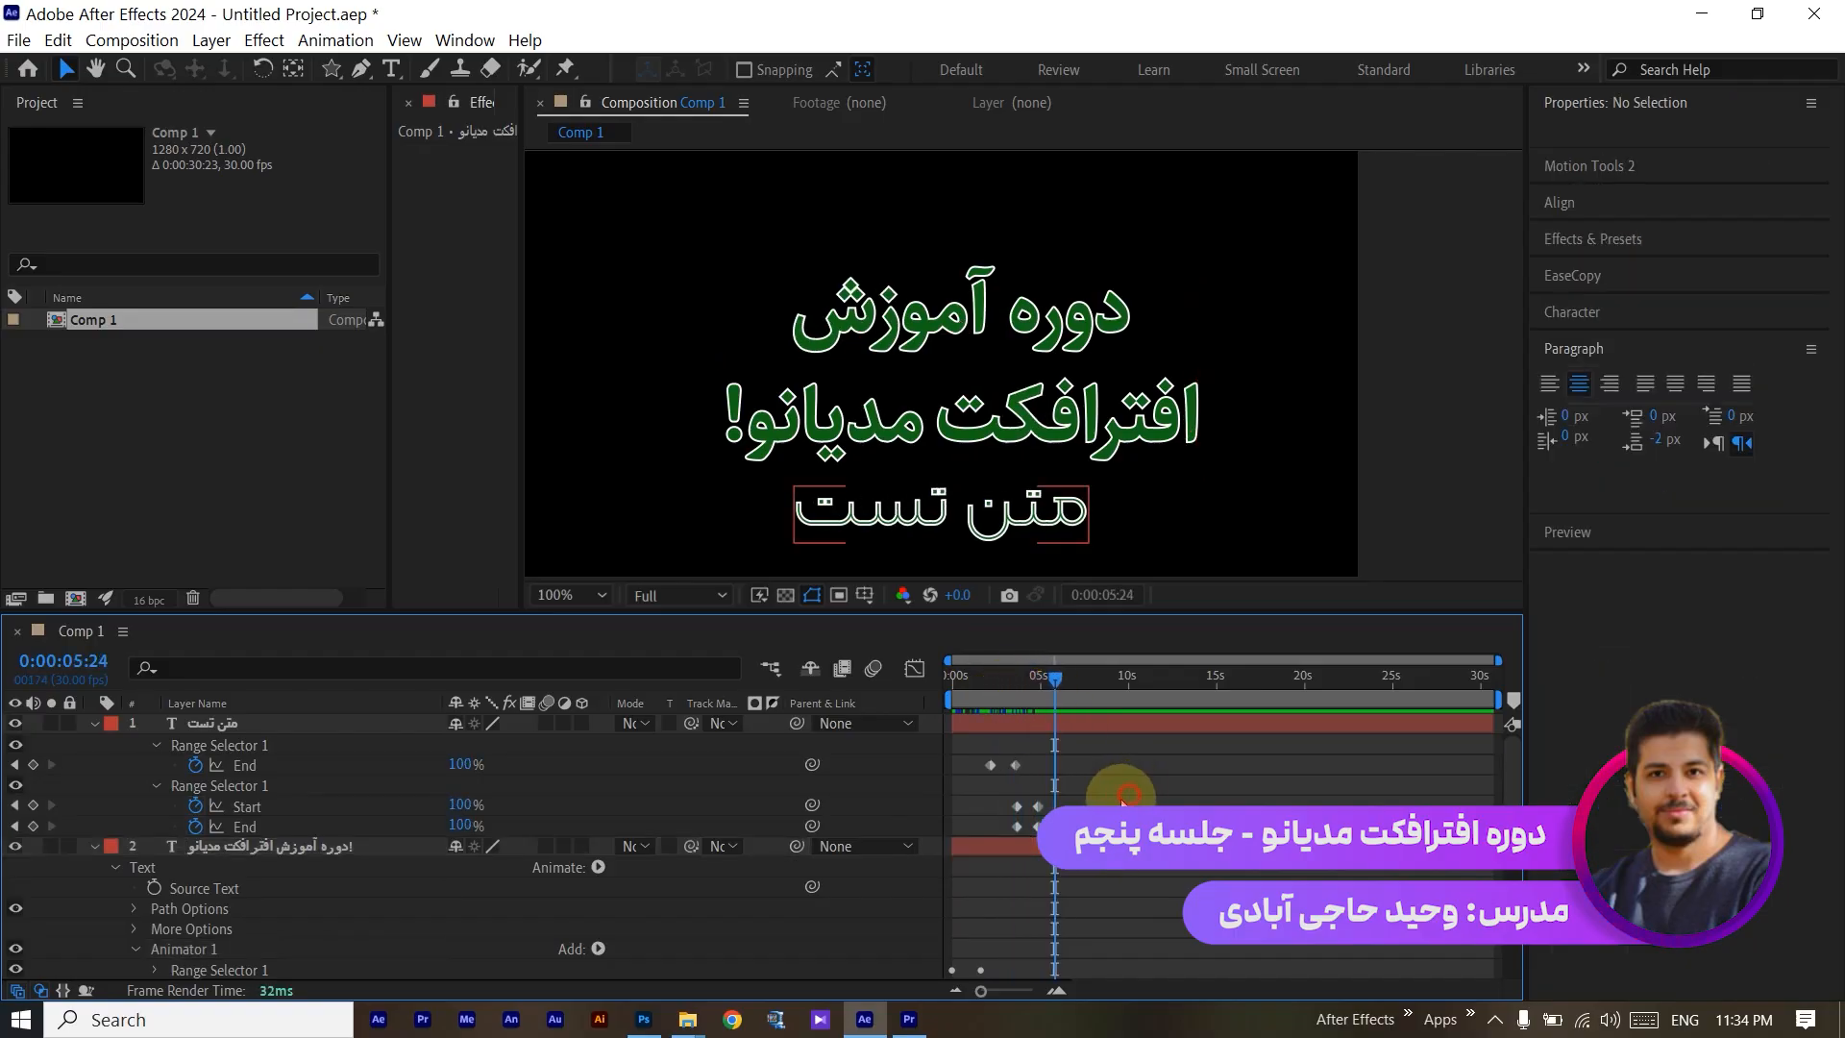
{"action": "scroll", "coordinate": [228, 888], "scroll_direction": "down", "scroll_amount": 1}
{"action": "scroll", "coordinate": [229, 888], "scroll_direction": "down", "scroll_amount": 3}
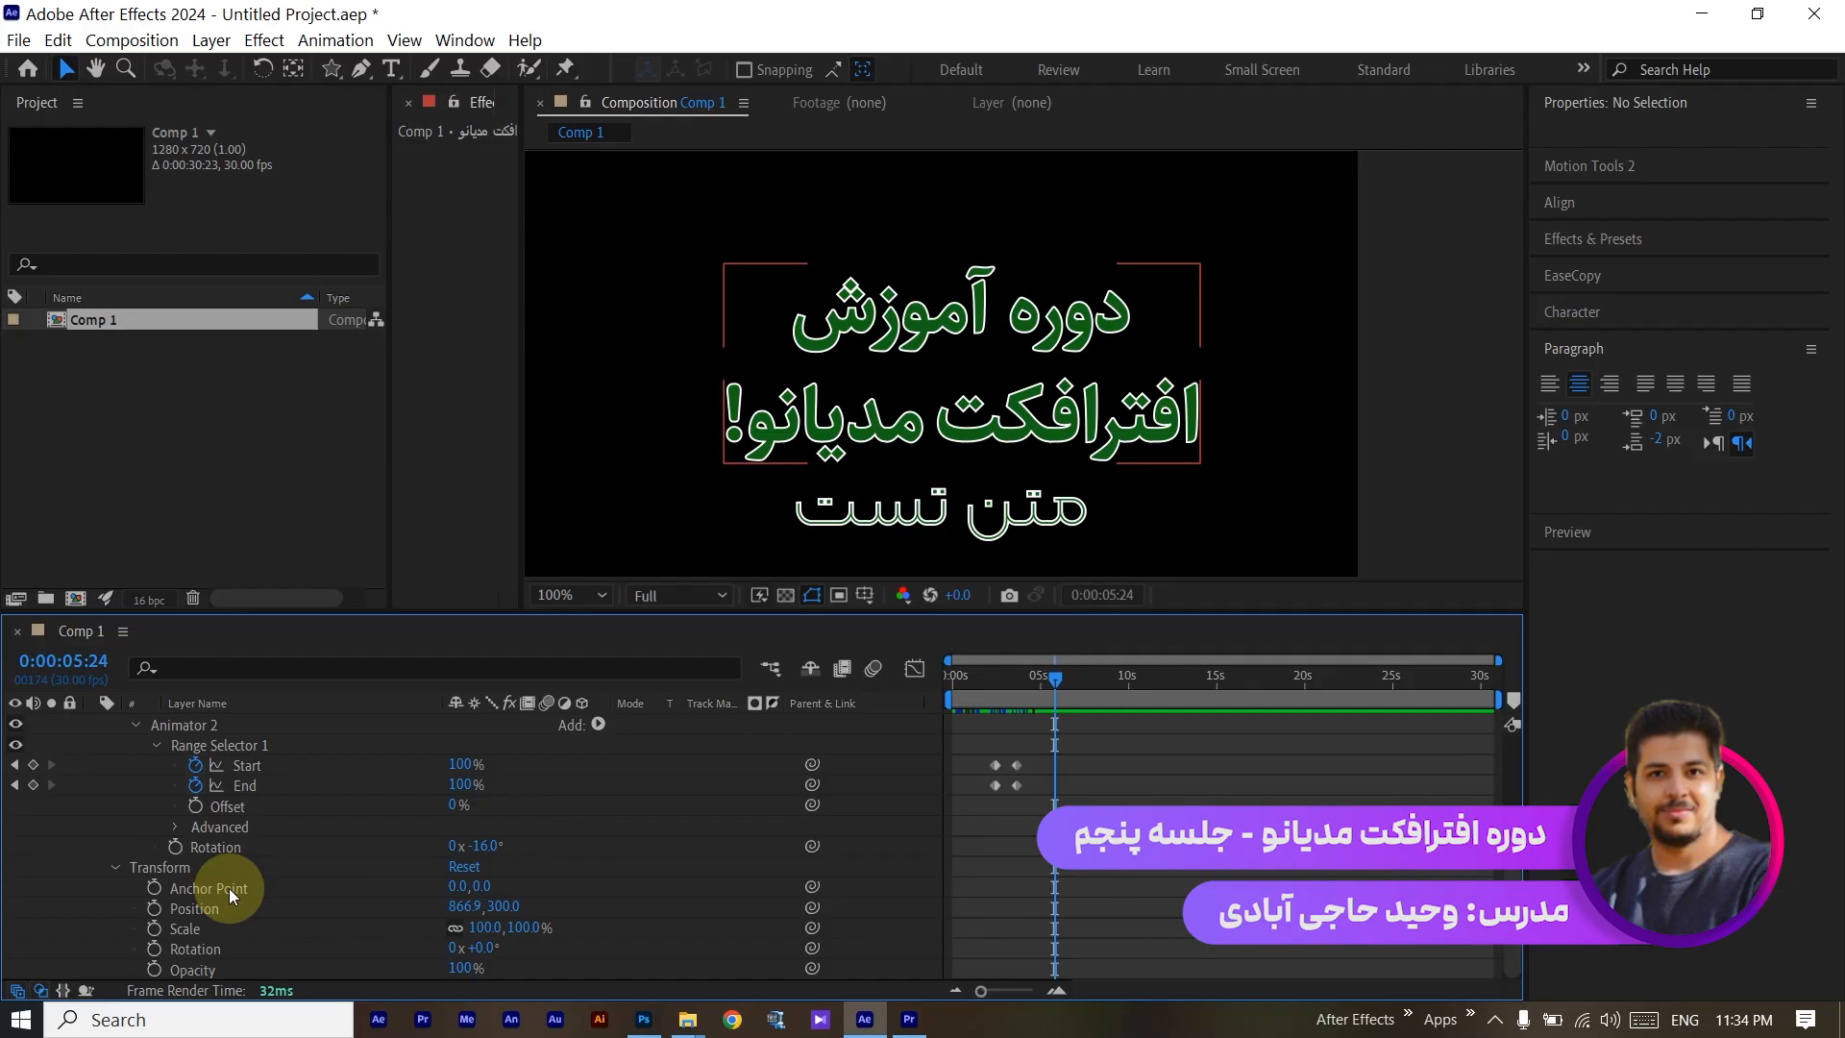
{"action": "scroll", "coordinate": [228, 887], "scroll_direction": "up", "scroll_amount": 4}
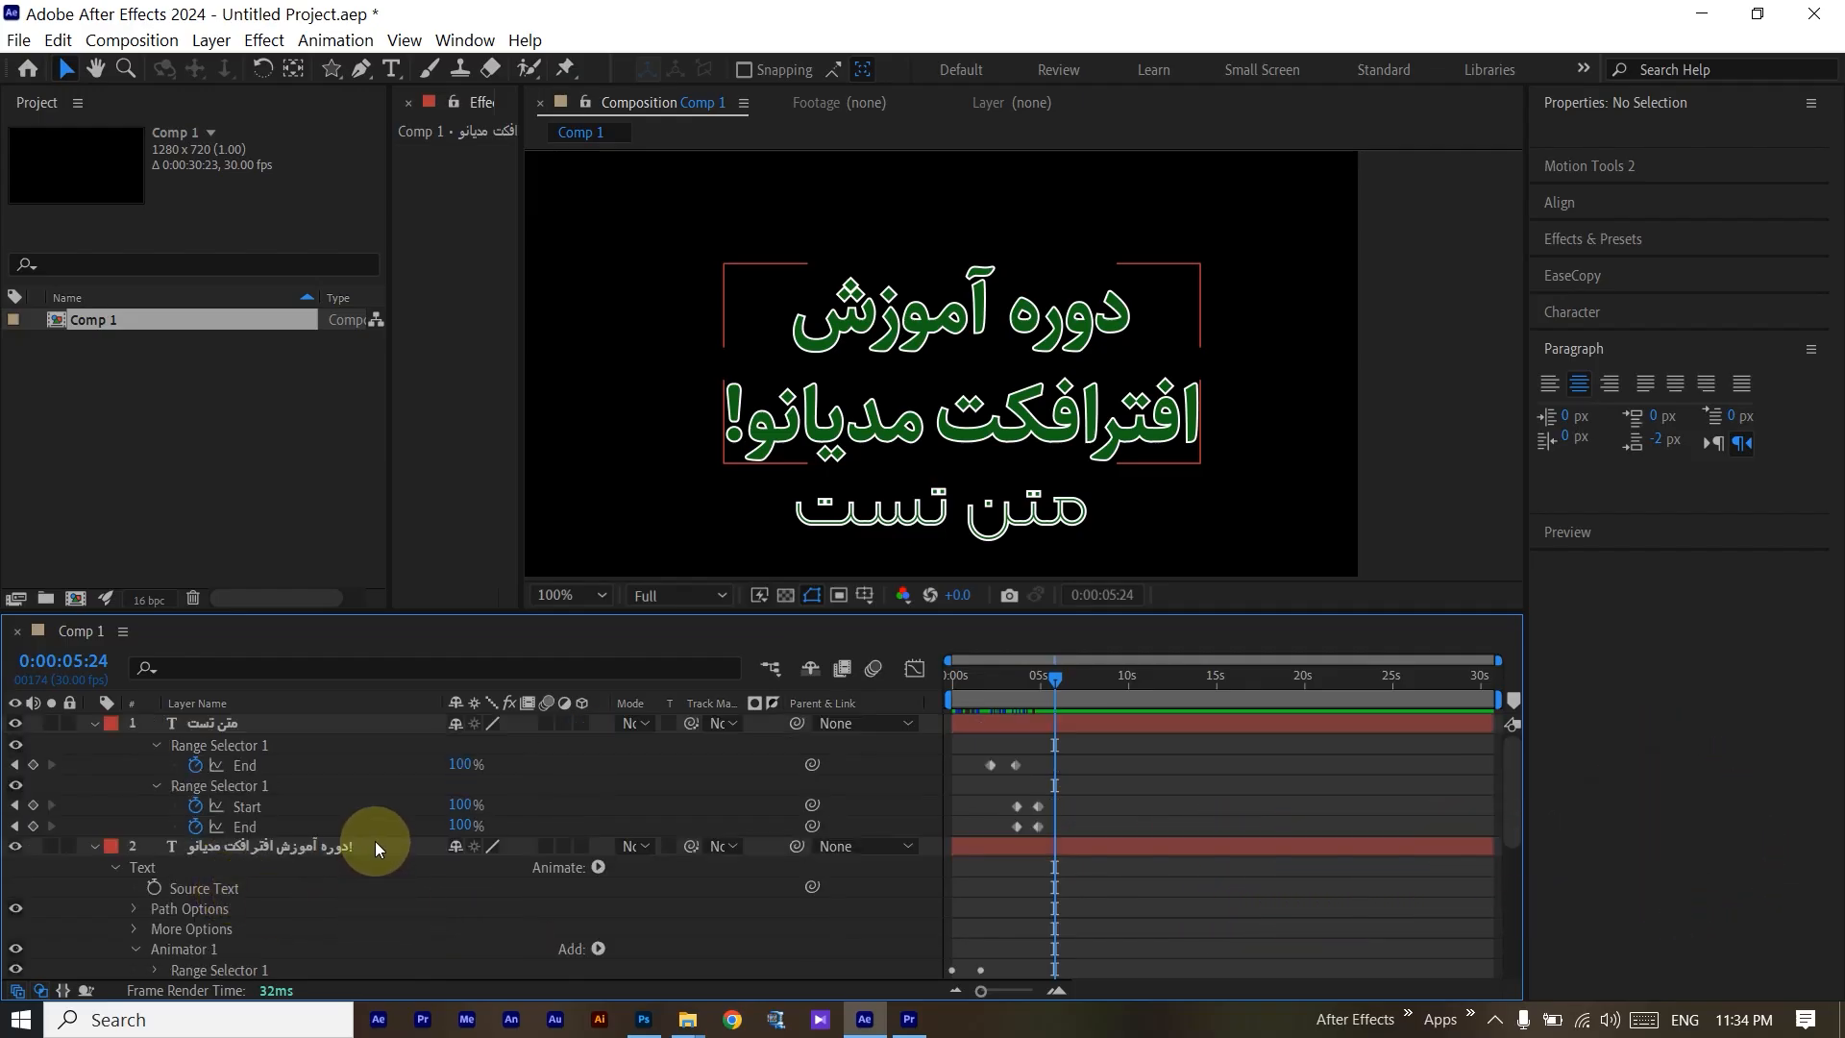
Collapse the properties of both text layers in the timeline.
{"action": "left_click", "coordinate": [96, 847]}
{"action": "left_click", "coordinate": [79, 756]}
{"action": "left_click", "coordinate": [92, 722]}
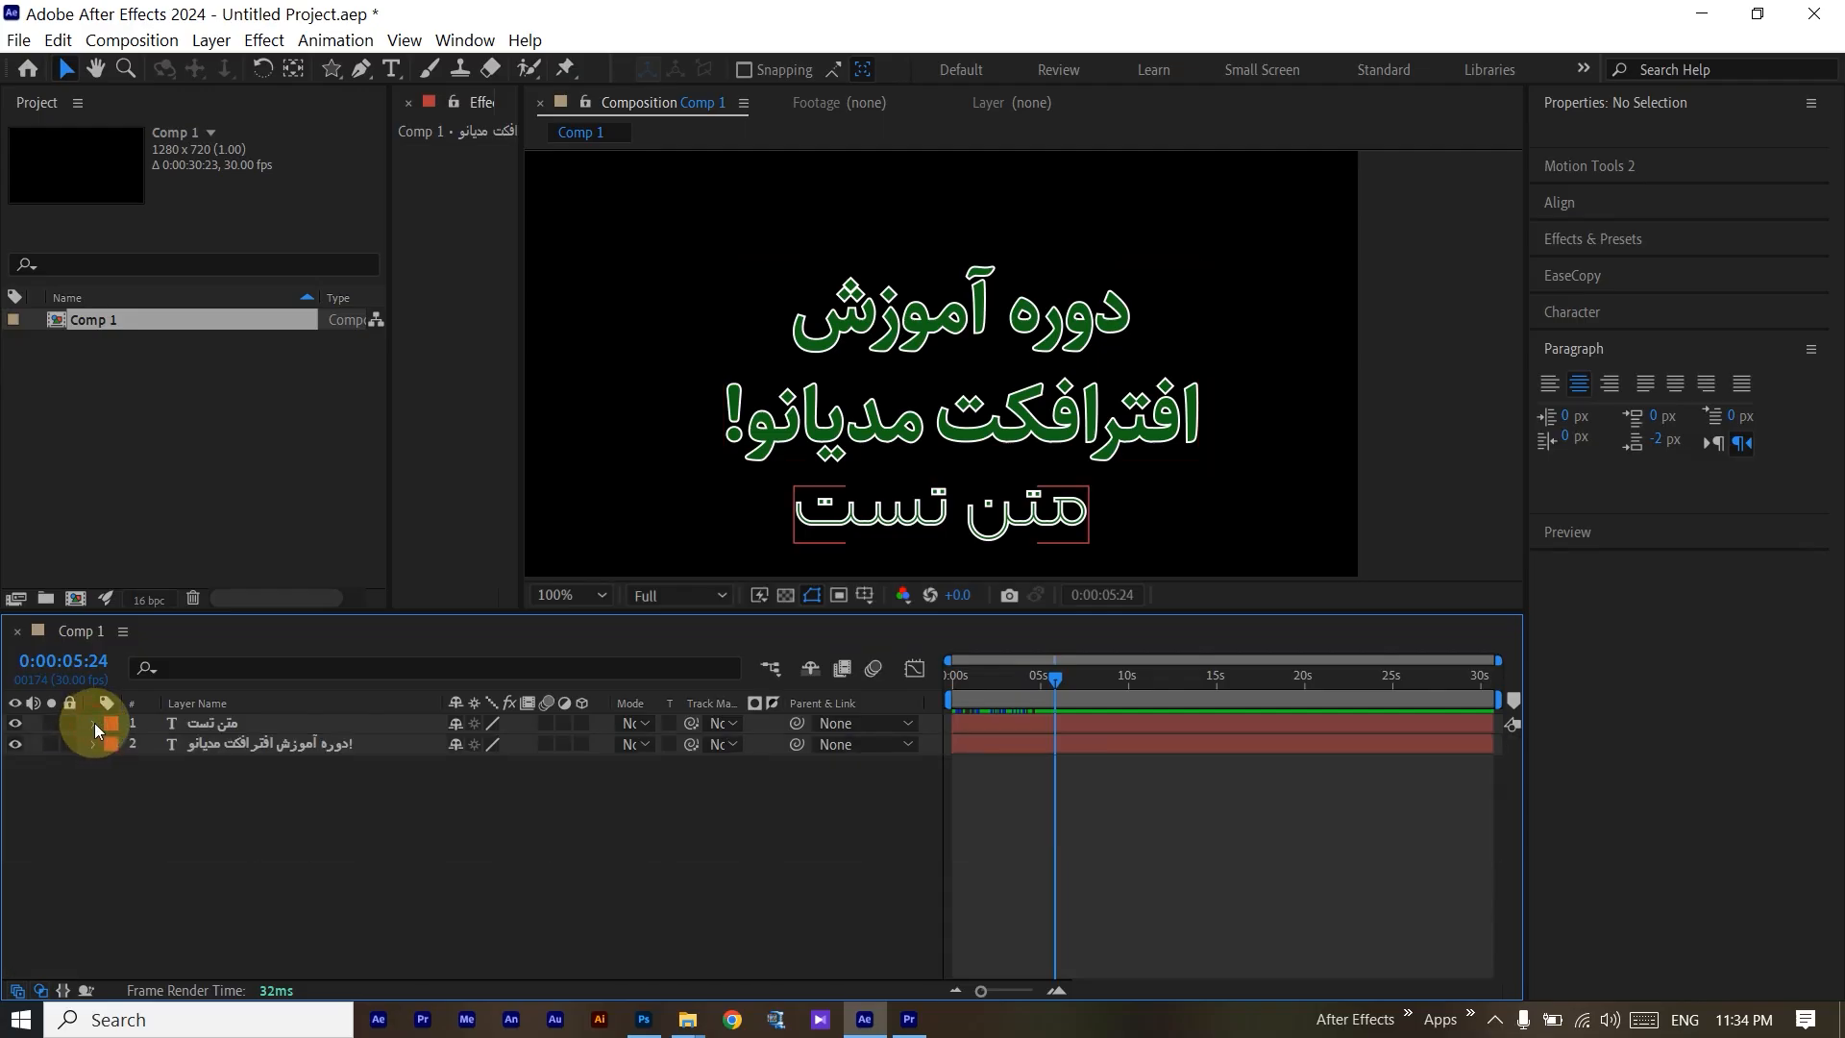
{"action": "left_click", "coordinate": [762, 805]}
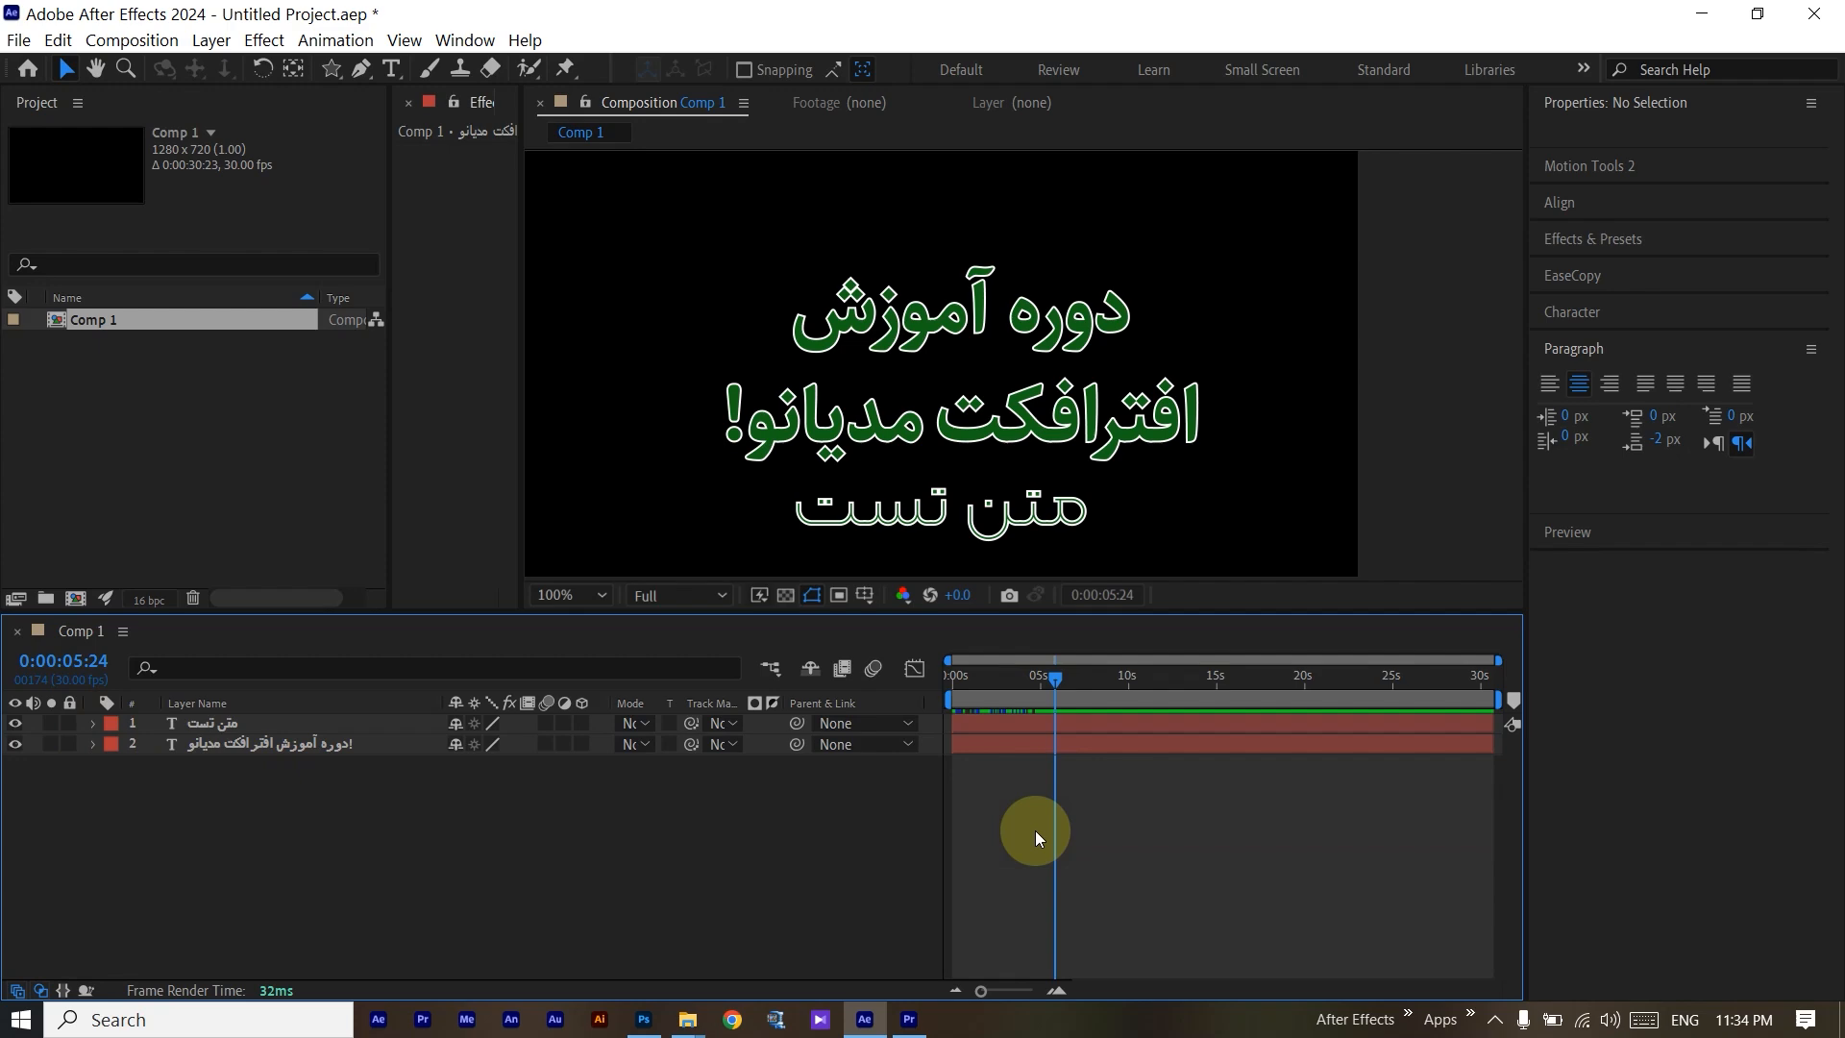